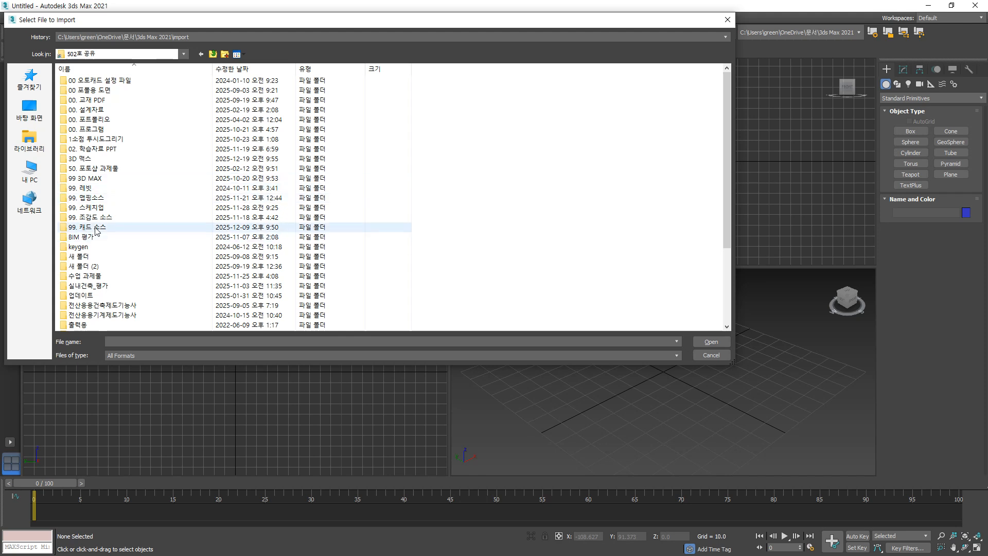
Step: Open 16-1층주택.dwg from the 3D 맥스 > 06. ISO 그리기 folder for import
{"action": "double_click", "coordinate": [89, 159]}
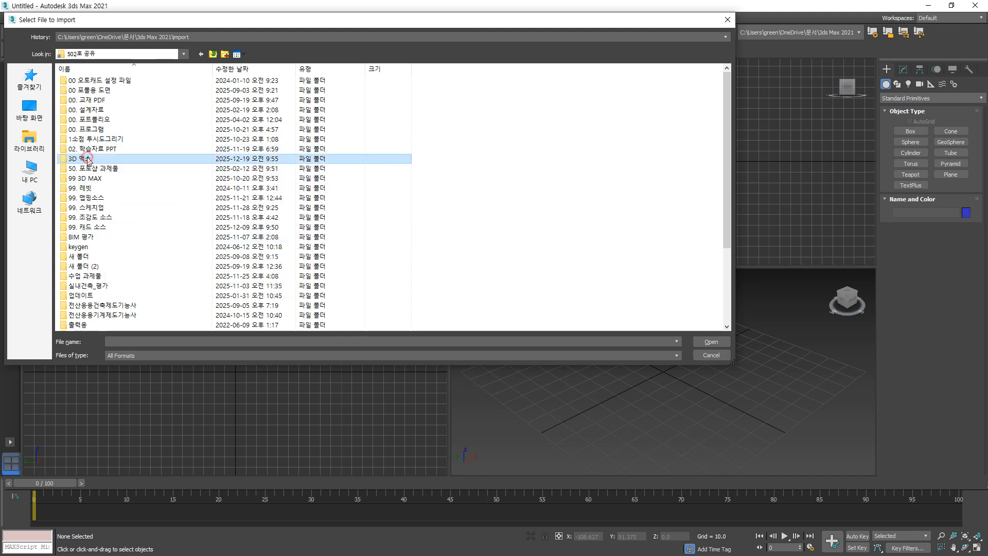
{"action": "double_click", "coordinate": [101, 140]}
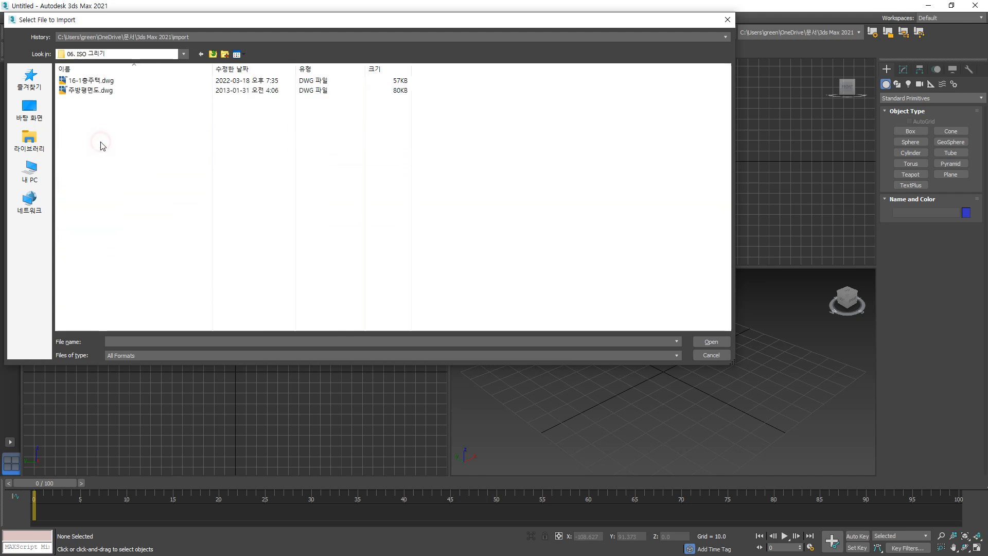
{"action": "left_click", "coordinate": [98, 80]}
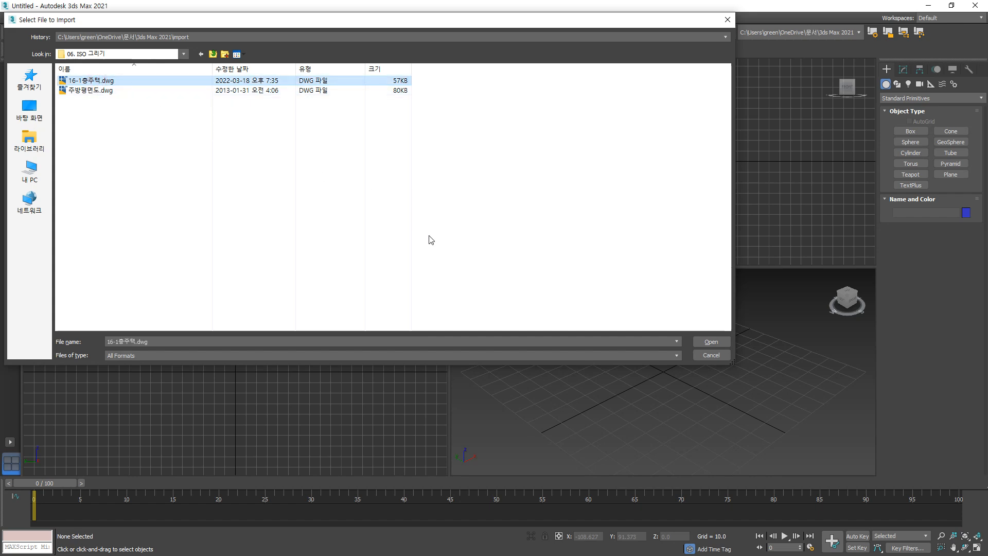
{"action": "left_click", "coordinate": [712, 341]}
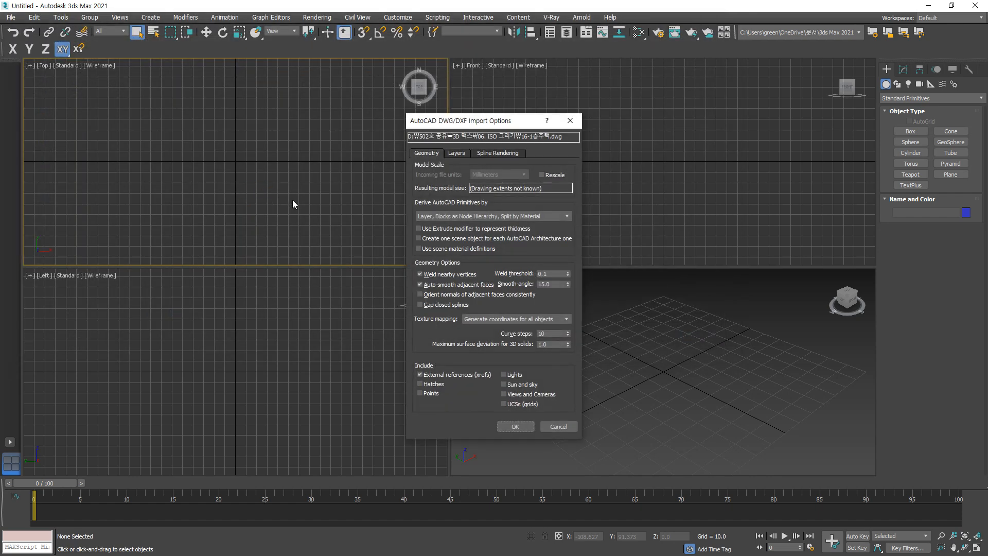
{"action": "left_click_drag", "start_coordinate": [434, 120], "coordinate": [363, 92]}
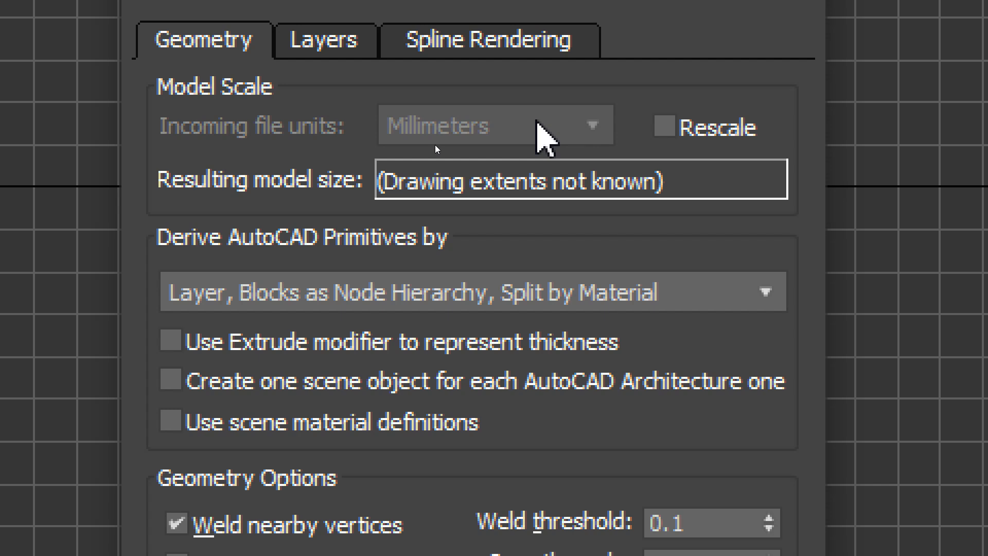
Step: Leave Rescale off and derive AutoCAD primitives by Layer, Blocks as Node Hierarchy, Split by Material
{"action": "left_click", "coordinate": [723, 127]}
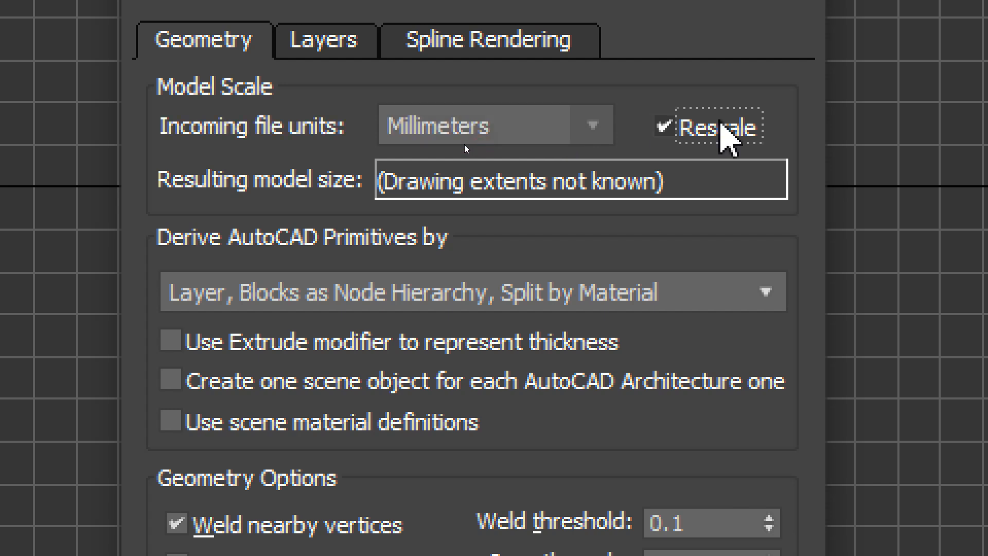
{"action": "left_click", "coordinate": [590, 121]}
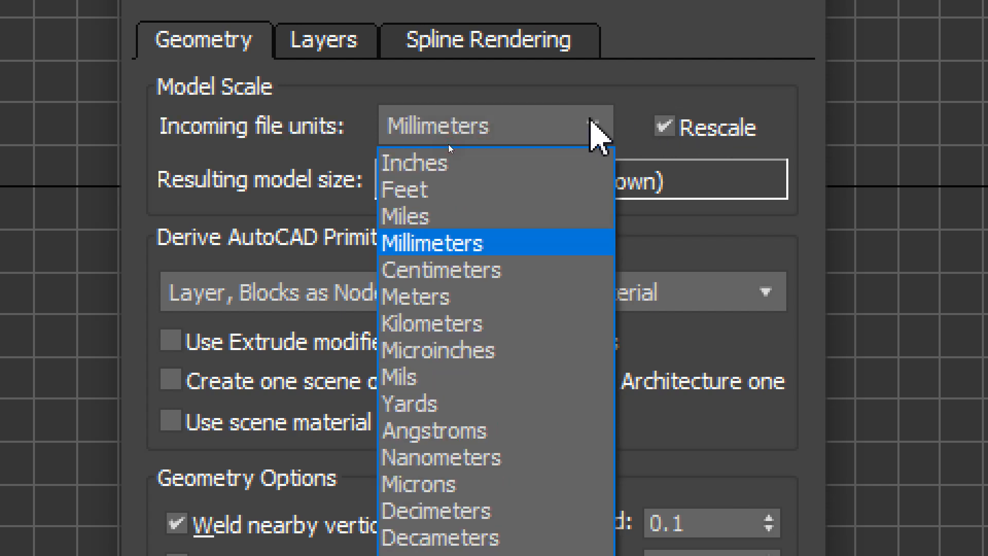
{"action": "left_click", "coordinate": [652, 119]}
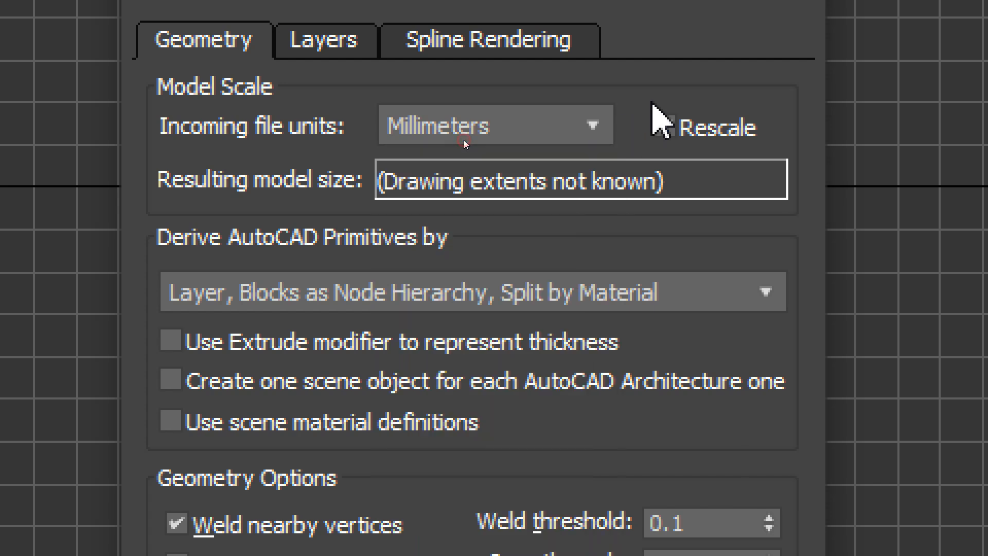
{"action": "left_click", "coordinate": [684, 132]}
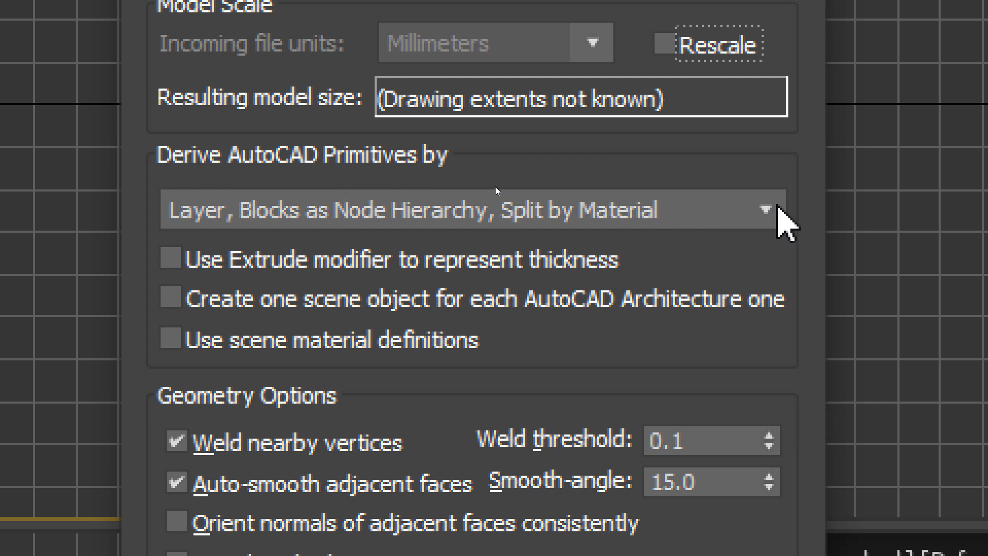
{"action": "left_click", "coordinate": [778, 207]}
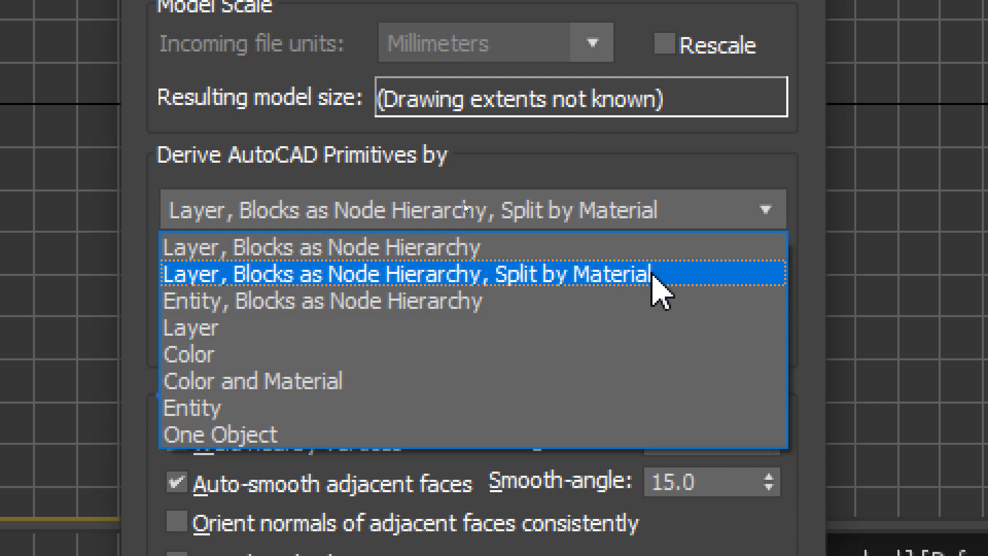
{"action": "left_click", "coordinate": [533, 279]}
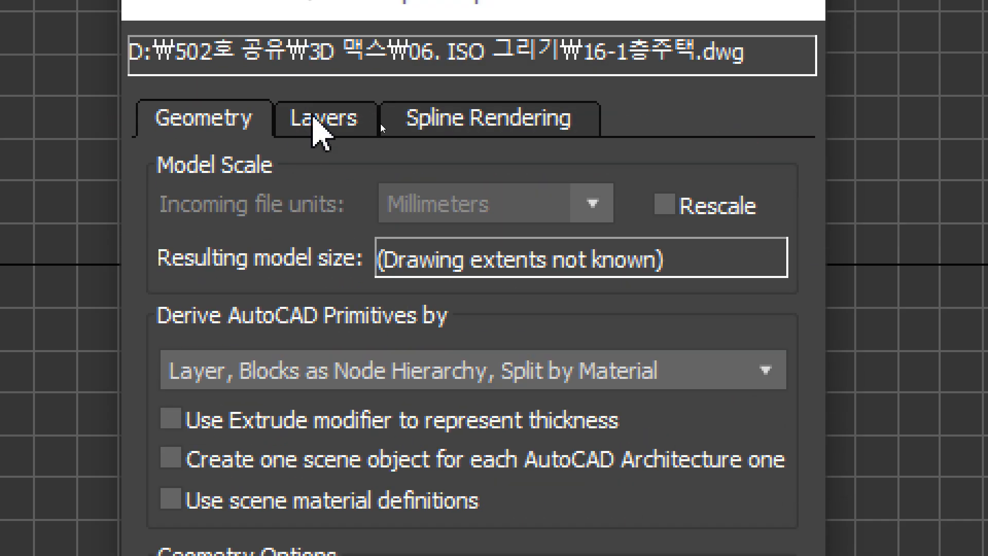
Step: Choose layers from the list, clear them all and include only 0, cen, ele, fur, sec, sym and win
{"action": "left_click", "coordinate": [317, 121]}
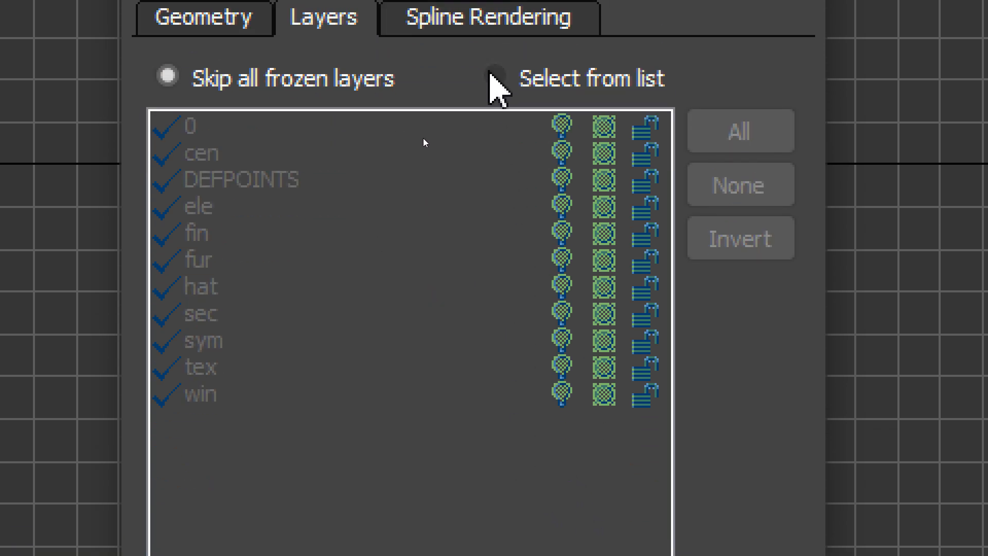
{"action": "left_click", "coordinate": [495, 25]}
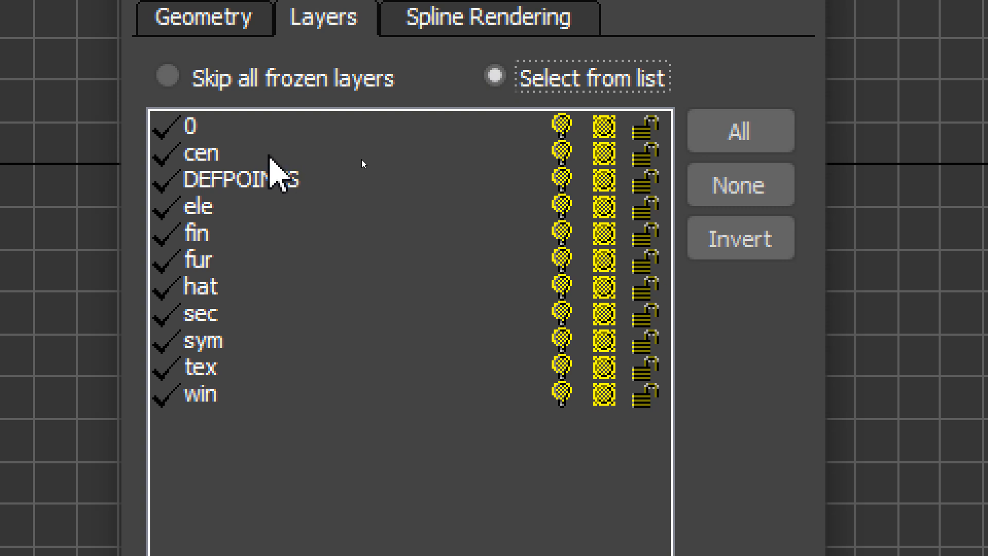
{"action": "left_click", "coordinate": [163, 126]}
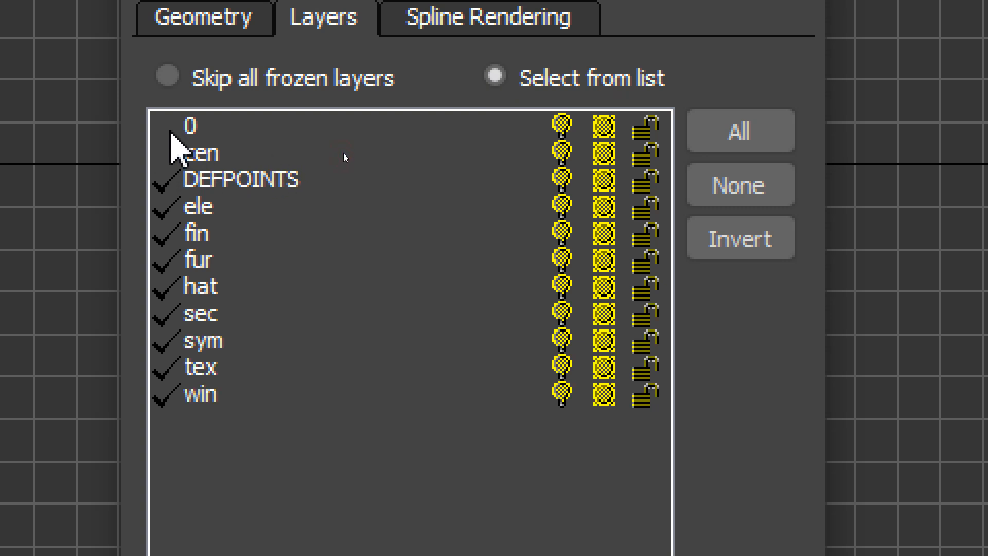
{"action": "left_click", "coordinate": [167, 128]}
{"action": "left_click", "coordinate": [730, 184]}
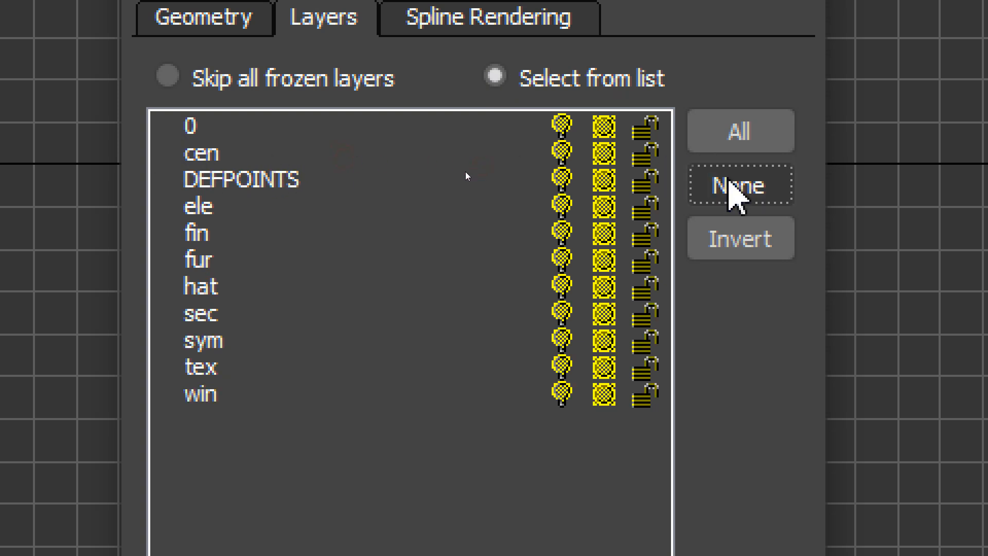
{"action": "left_click", "coordinate": [173, 134]}
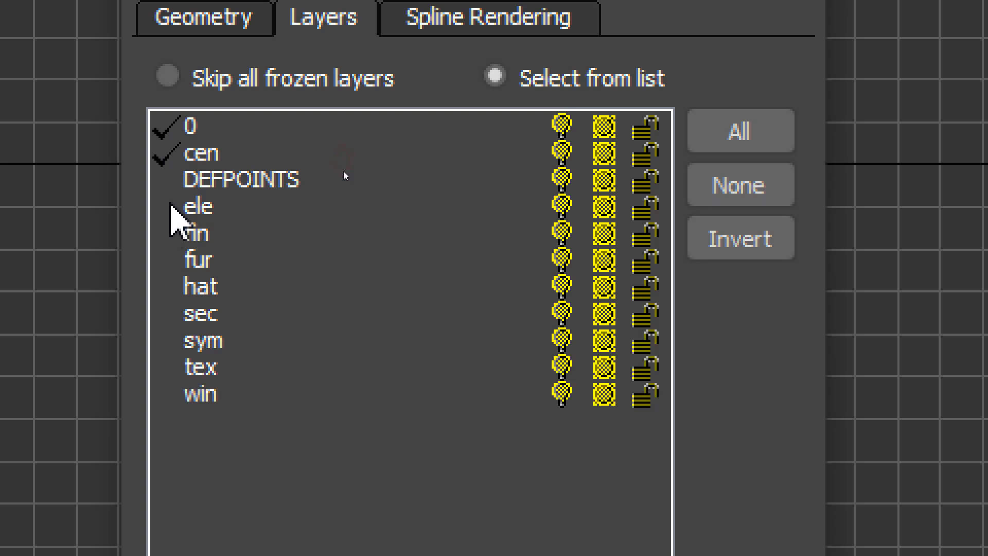
{"action": "left_click", "coordinate": [175, 209]}
{"action": "left_click", "coordinate": [173, 234]}
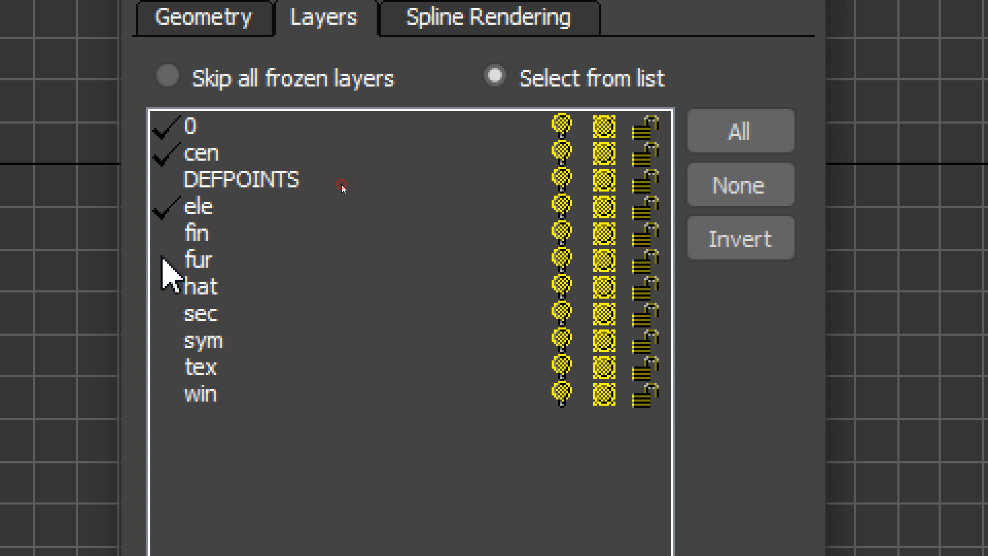
{"action": "left_click", "coordinate": [169, 260]}
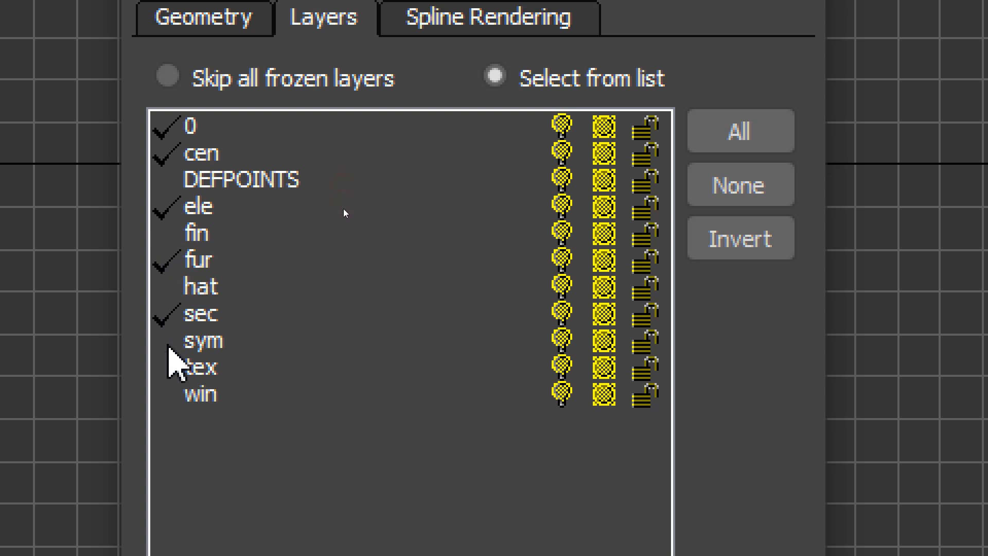
{"action": "left_click", "coordinate": [167, 394]}
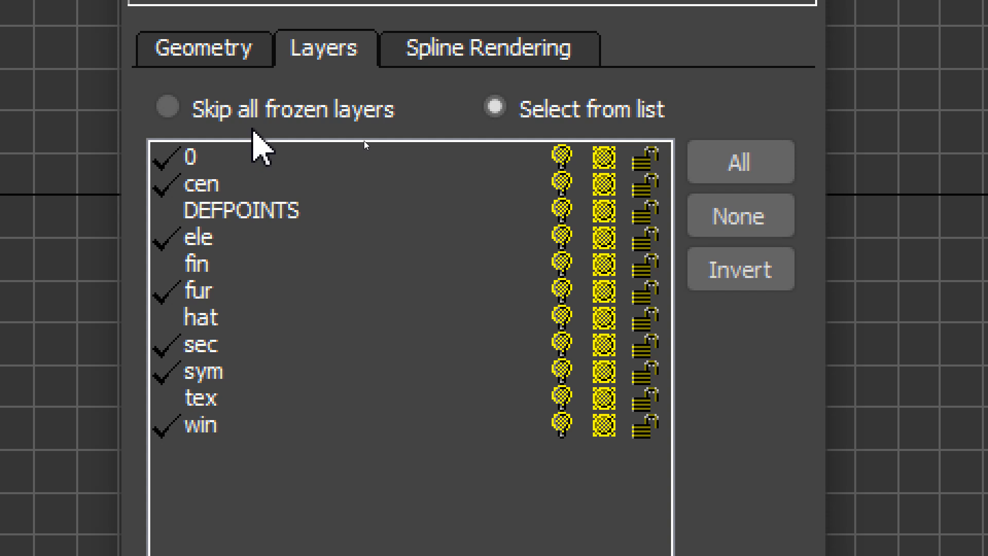
Step: Include all layers from the list and import the drawing with the existing spline rendering options
{"action": "left_click", "coordinate": [253, 116]}
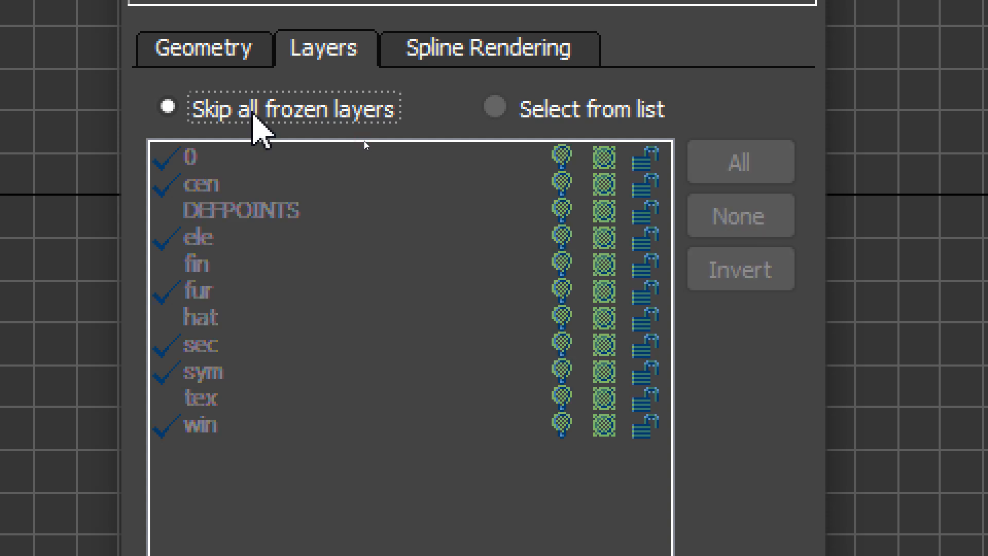
{"action": "left_click", "coordinate": [568, 118]}
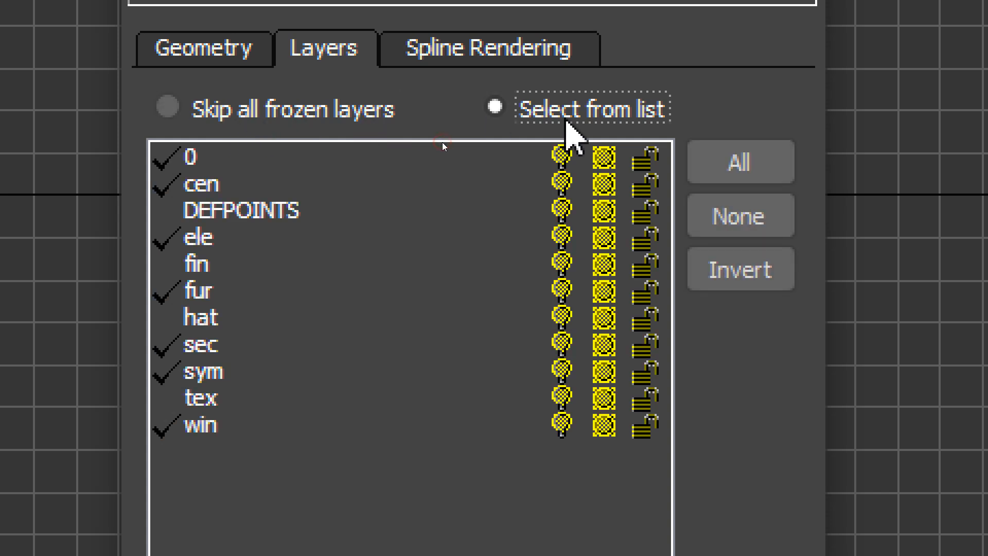
{"action": "left_click", "coordinate": [733, 170]}
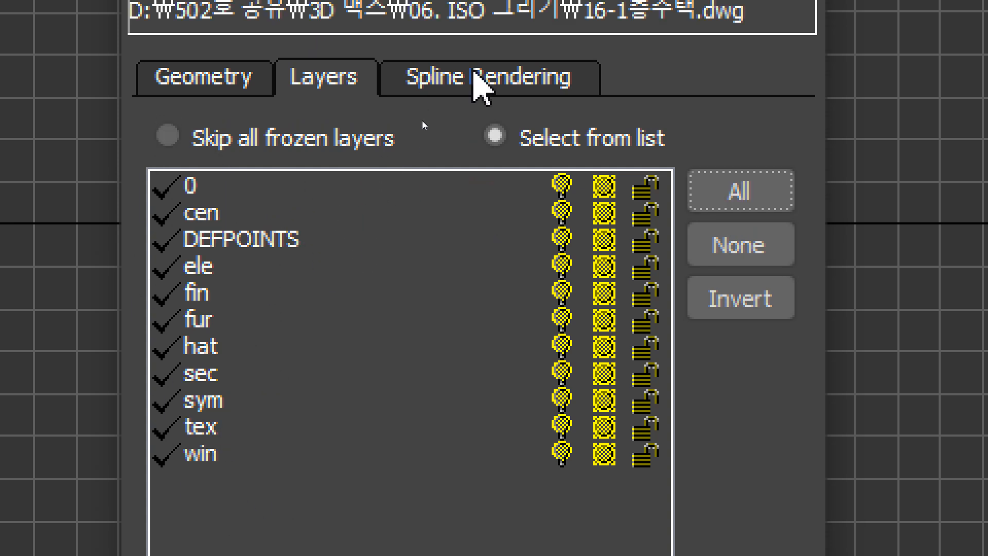
{"action": "left_click", "coordinate": [476, 51]}
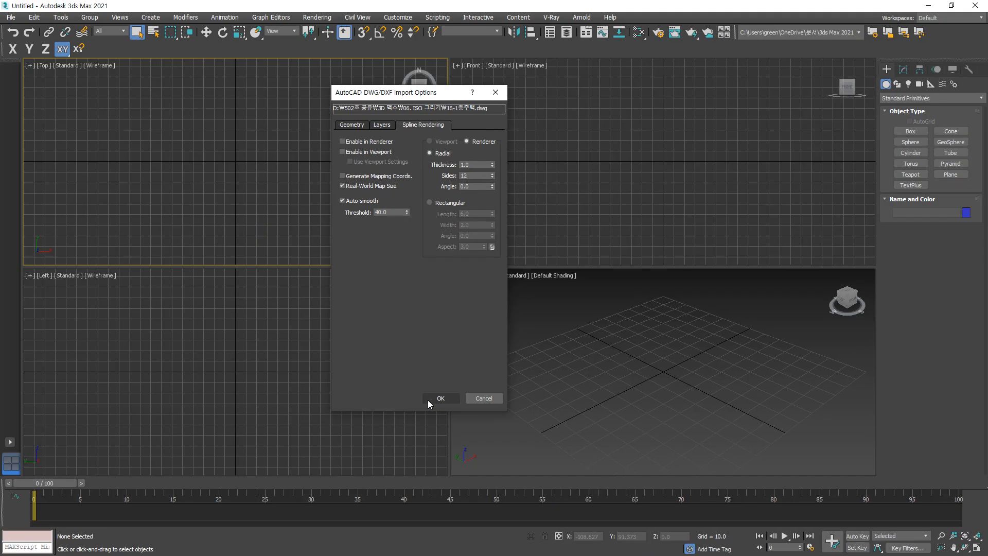
{"action": "left_click", "coordinate": [510, 417]}
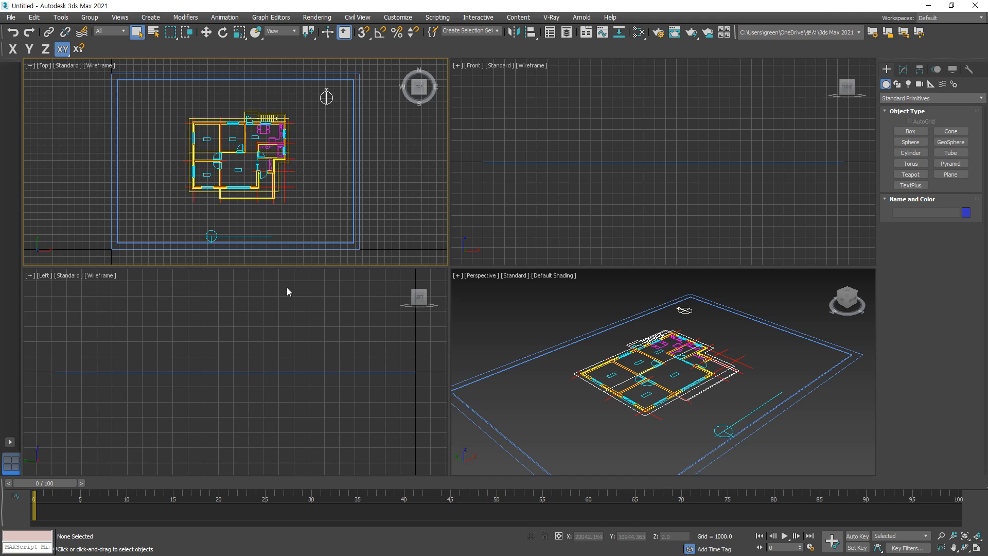
Step: Select all imported drawing objects and delete them from the scene
{"action": "left_click", "coordinate": [350, 198]}
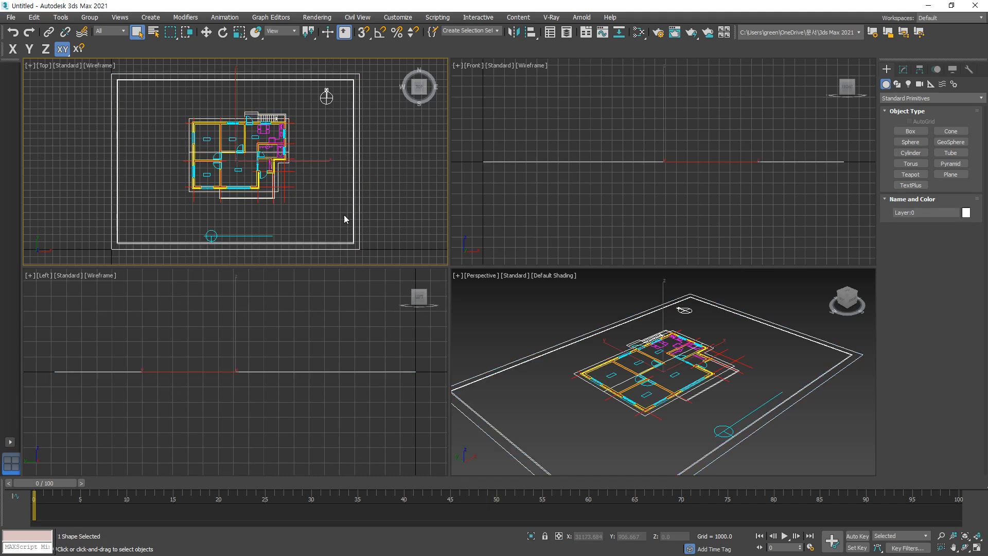
{"action": "left_click", "coordinate": [378, 178]}
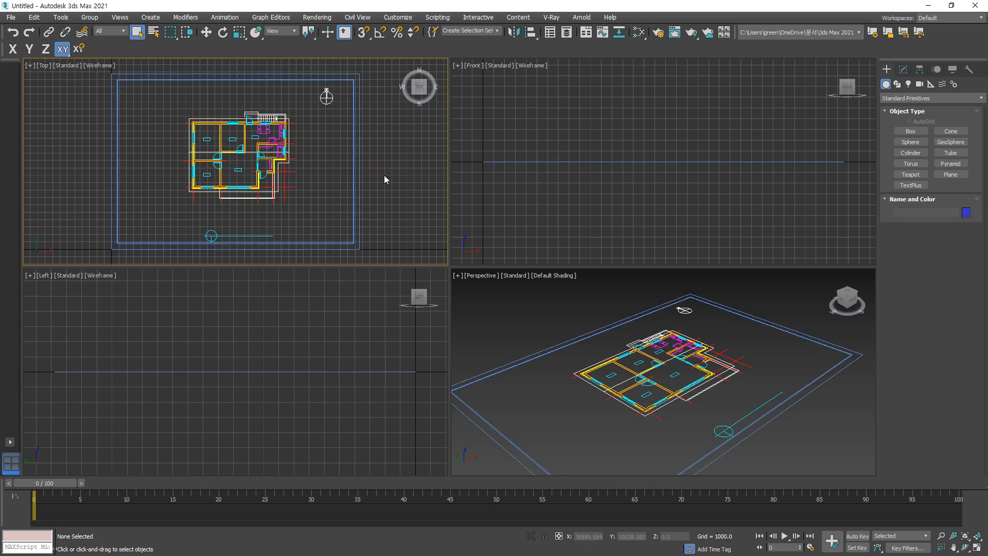
{"action": "key", "text": "w"}
{"action": "key", "text": "ctrl+a"}
{"action": "key", "text": "Delete"}
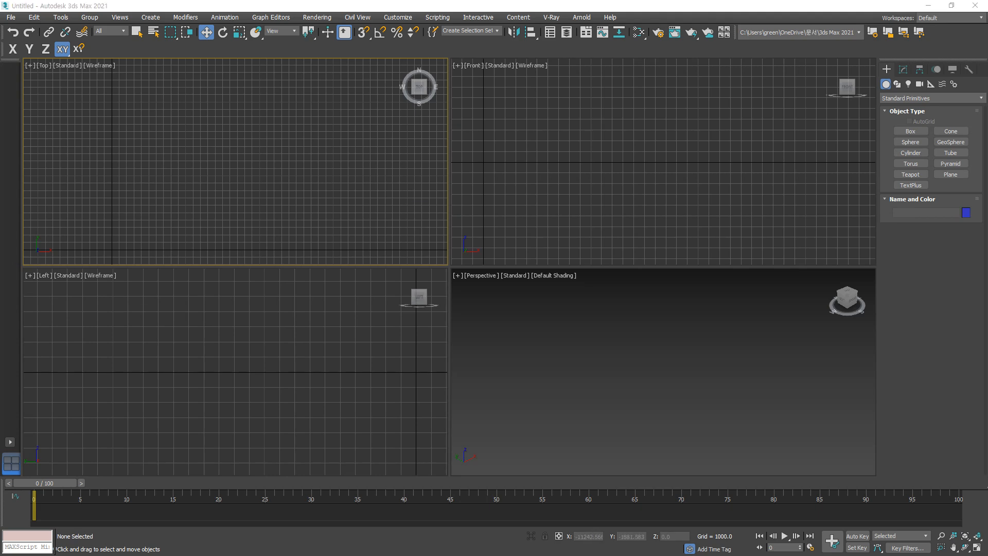
Step: Import 16-1층주택.dwg from File Explorer into the Top view and place the sheet frame's lower-left corner near the grid origin
{"action": "left_click_drag", "start_coordinate": [0, 161], "coordinate": [396, 303]}
{"action": "left_click", "coordinate": [269, 407]}
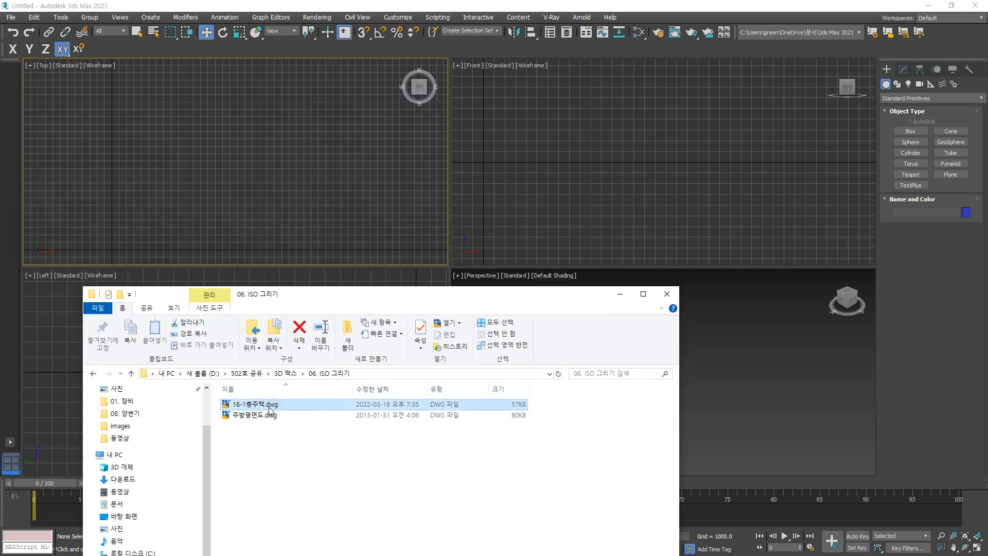
{"action": "left_click_drag", "start_coordinate": [269, 407], "coordinate": [231, 219]}
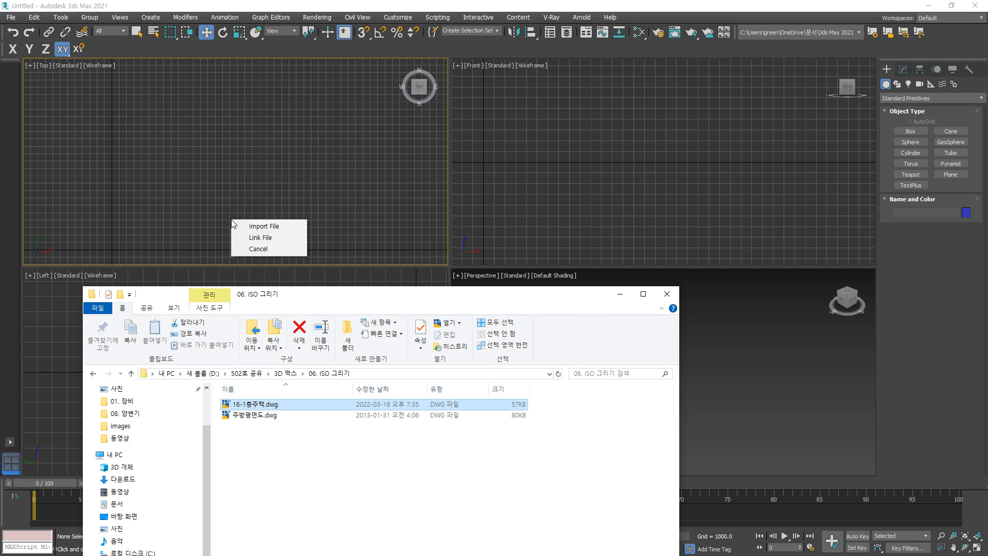
{"action": "left_click", "coordinate": [273, 229]}
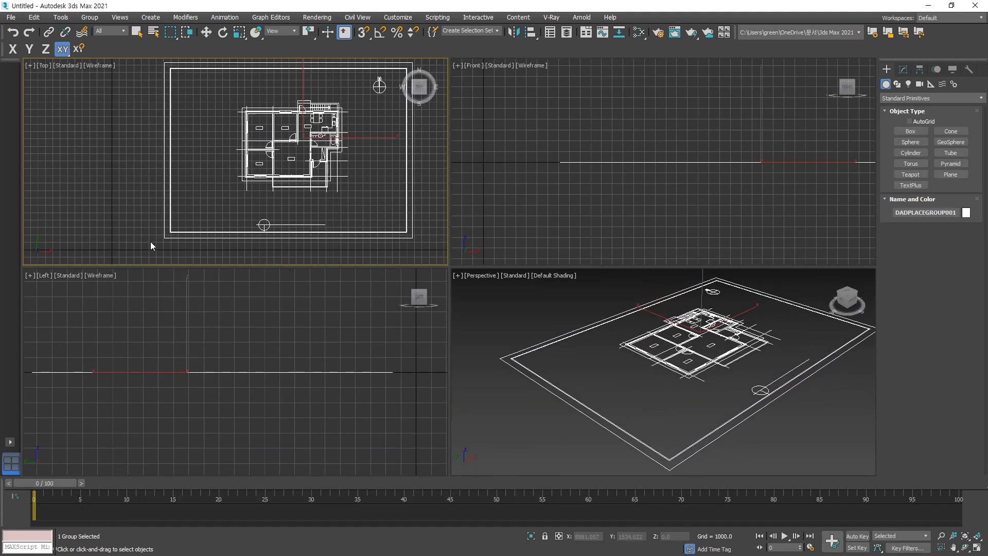
{"action": "left_click", "coordinate": [113, 249]}
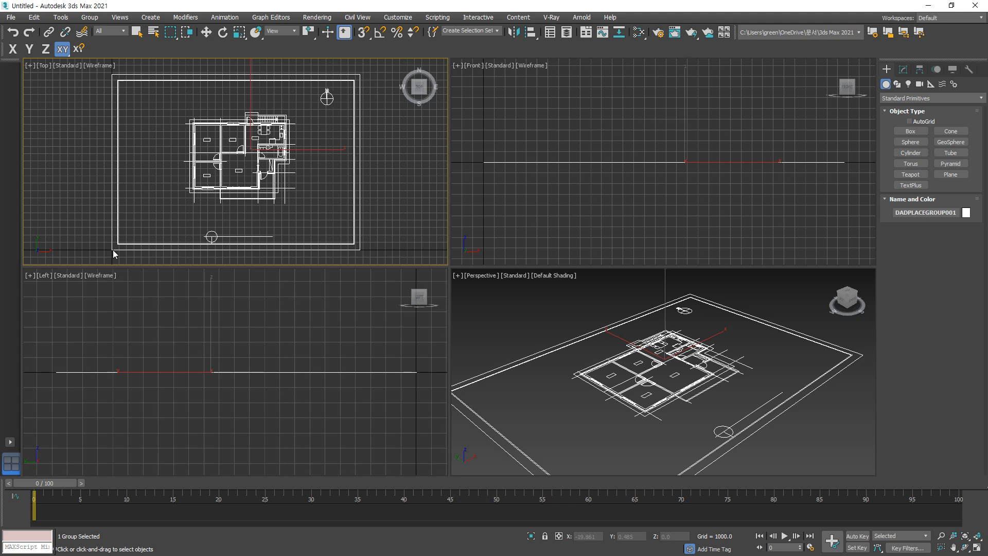
{"action": "left_click", "coordinate": [68, 242]}
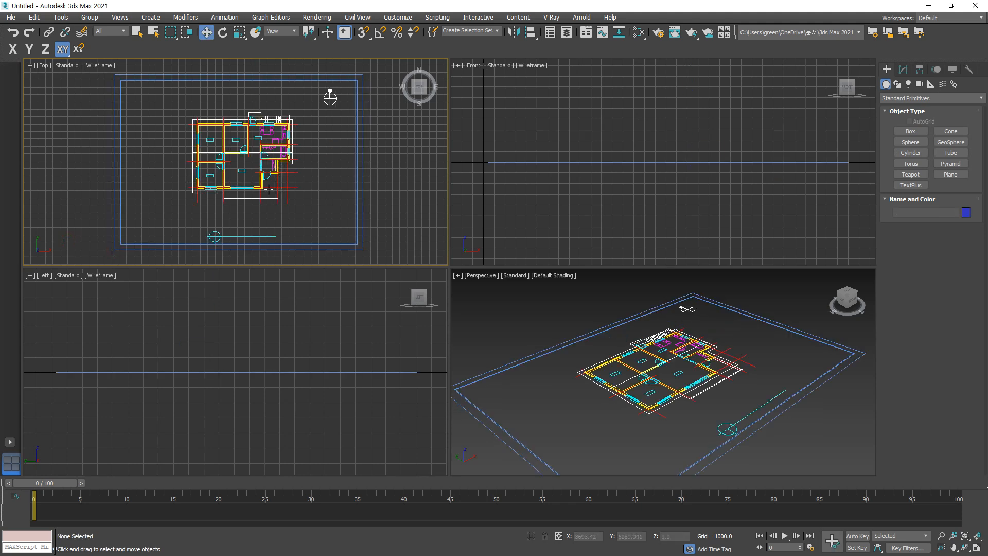
Step: Delete the sheet frame around the floor plan and the north symbol at its upper right
{"action": "left_click", "coordinate": [347, 185]}
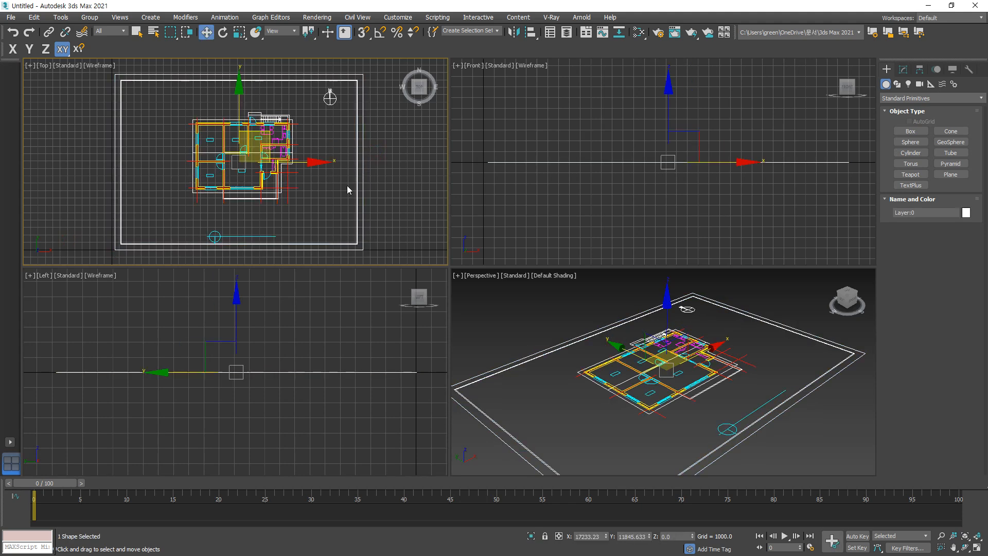
{"action": "scroll", "coordinate": [294, 153], "scroll_direction": "up", "scroll_amount": 3}
{"action": "left_click", "coordinate": [330, 116]}
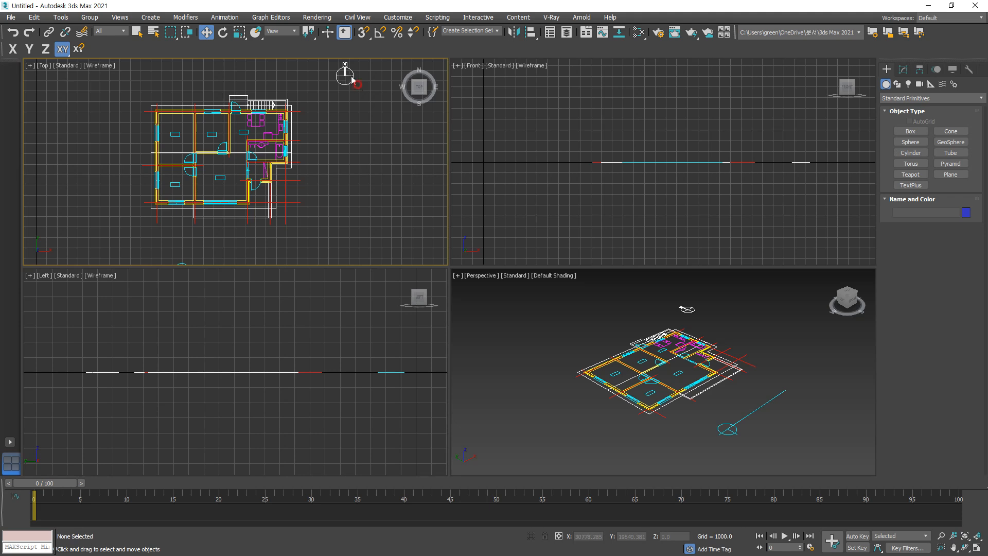
{"action": "left_click", "coordinate": [337, 60]}
{"action": "left_click", "coordinate": [338, 62]}
Step: Delete the title symbol with its line below the floor plan and the small rectangular room markers inside the rooms
{"action": "scroll", "coordinate": [230, 222], "scroll_direction": "down", "scroll_amount": 3}
{"action": "left_click_drag", "start_coordinate": [223, 256], "coordinate": [184, 242]}
{"action": "scroll", "coordinate": [217, 242], "scroll_direction": "up", "scroll_amount": 3}
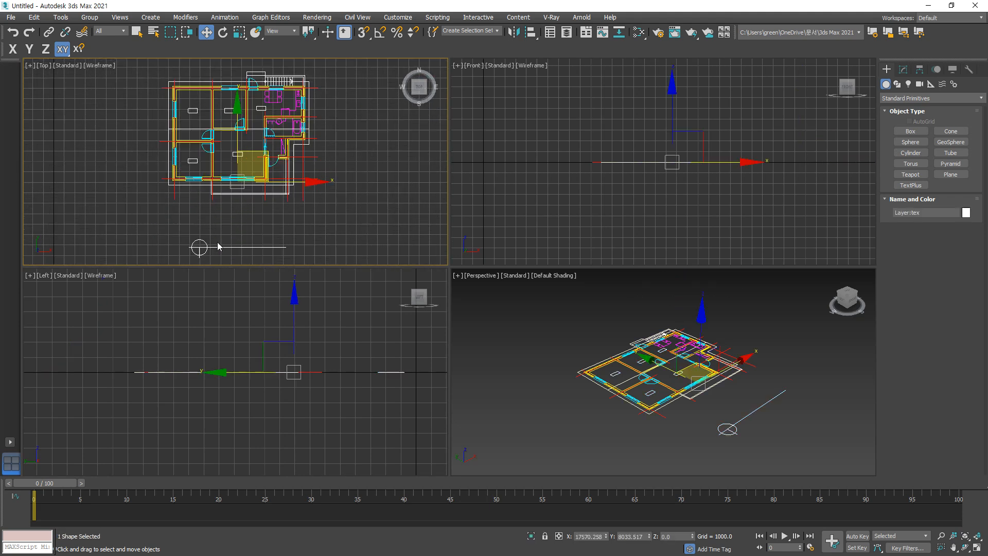
{"action": "key", "text": "Delete"}
{"action": "left_click", "coordinate": [264, 179]}
{"action": "left_click_drag", "start_coordinate": [252, 152], "coordinate": [220, 122]}
{"action": "key", "text": "Delete"}
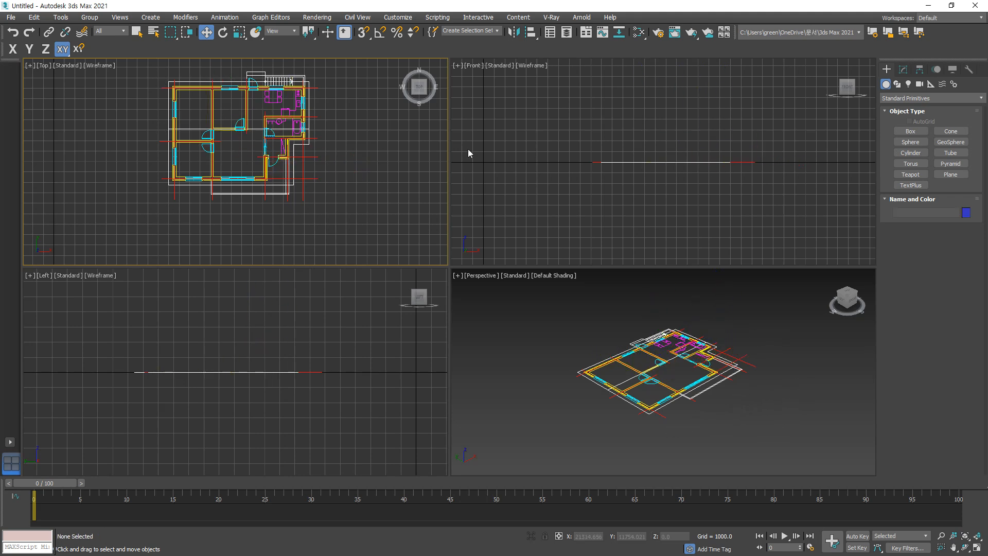
Step: Maximize the Top viewport on the floor plan and hide its grid
{"action": "left_click", "coordinate": [656, 276]}
{"action": "key", "text": "alt+w"}
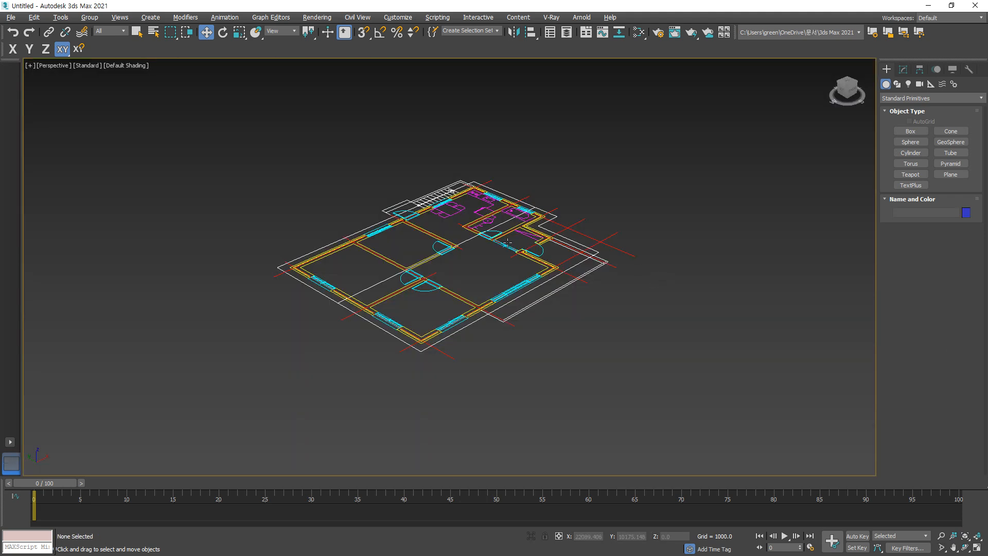
{"action": "key", "text": "alt+w"}
{"action": "key", "text": "alt+w"}
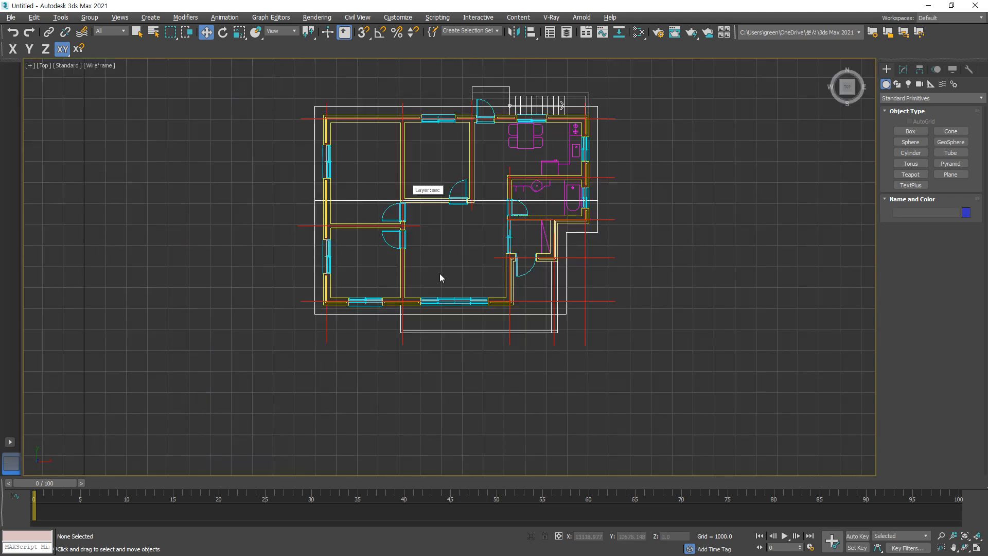
{"action": "scroll", "coordinate": [587, 314], "scroll_direction": "up", "scroll_amount": 5}
{"action": "key", "text": "g"}
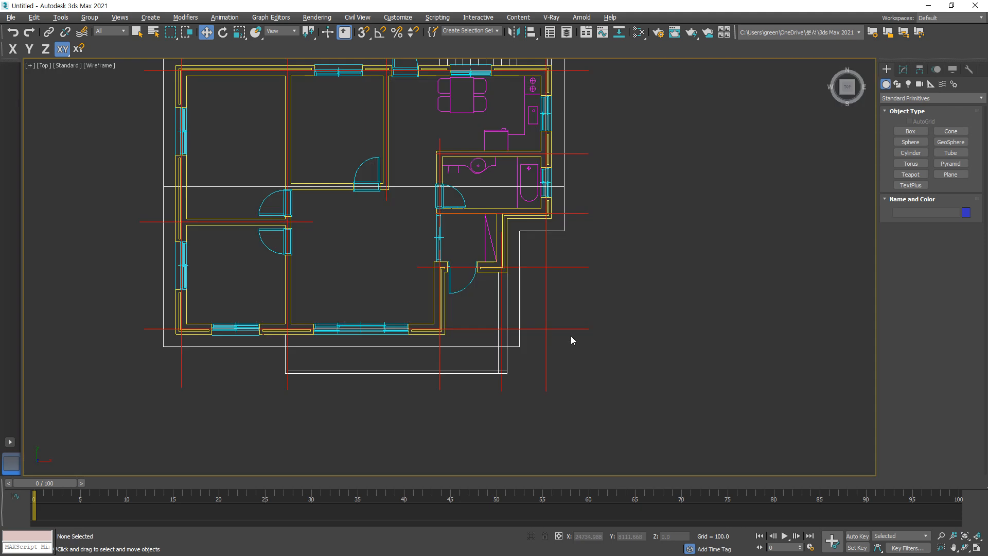
Step: Delete the red centre lines, and remove the white horizontal line crossing the plan's middle at spline level of its shape
{"action": "left_click", "coordinate": [568, 329]}
{"action": "key", "text": "Delete"}
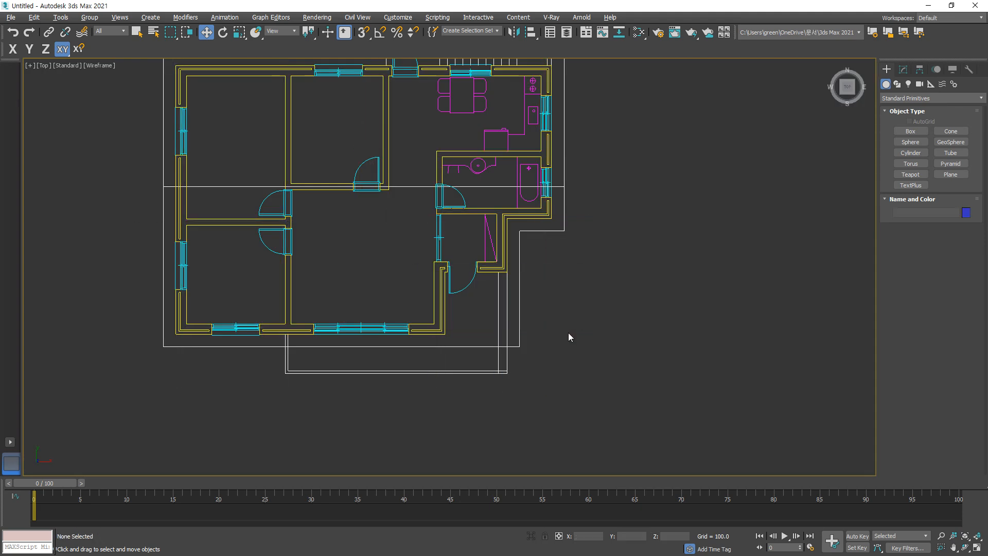
{"action": "left_click", "coordinate": [416, 185]}
{"action": "left_click_drag", "start_coordinate": [566, 188], "coordinate": [229, 189]}
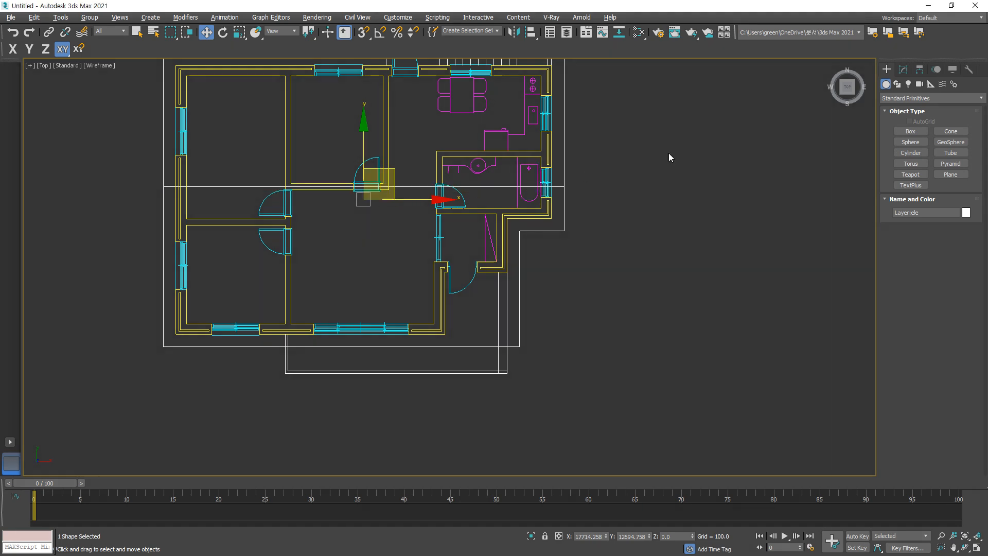
{"action": "left_click", "coordinate": [902, 69]}
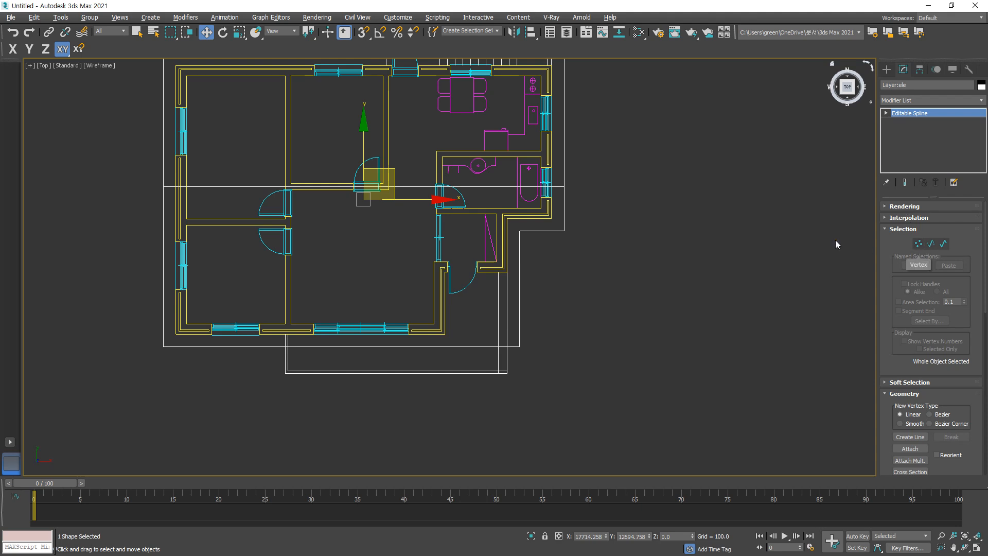
{"action": "key", "text": "3"}
{"action": "left_click", "coordinate": [408, 186]}
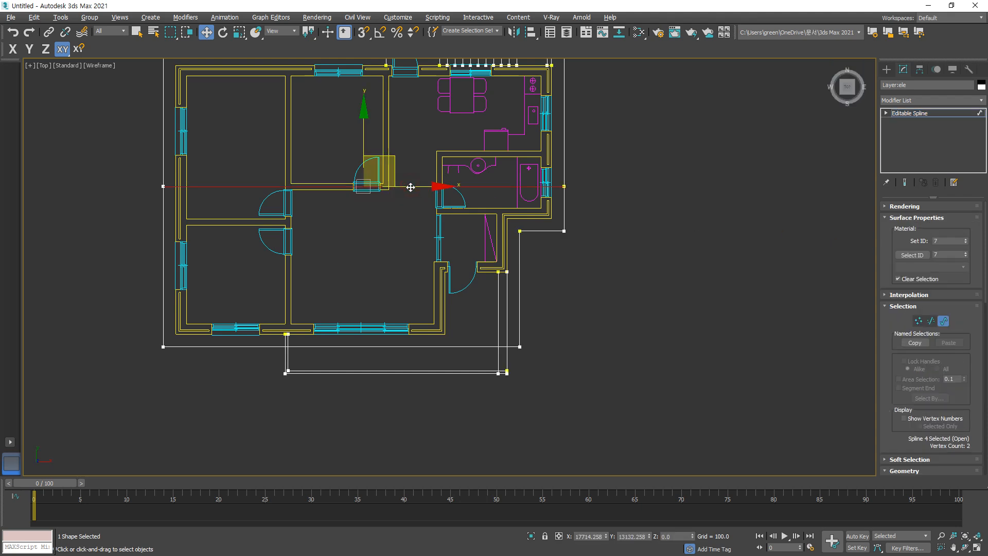
{"action": "key", "text": "Delete"}
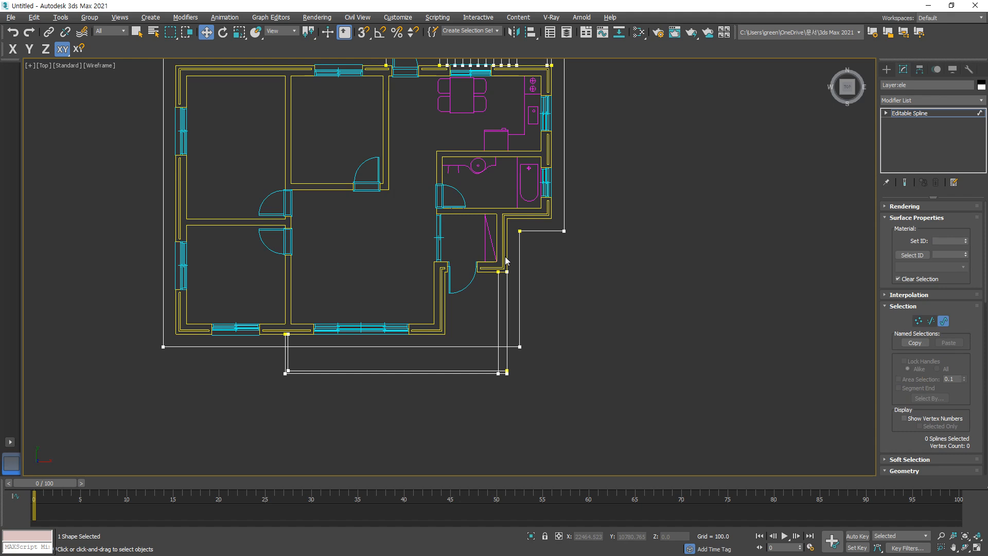
{"action": "key", "text": "3"}
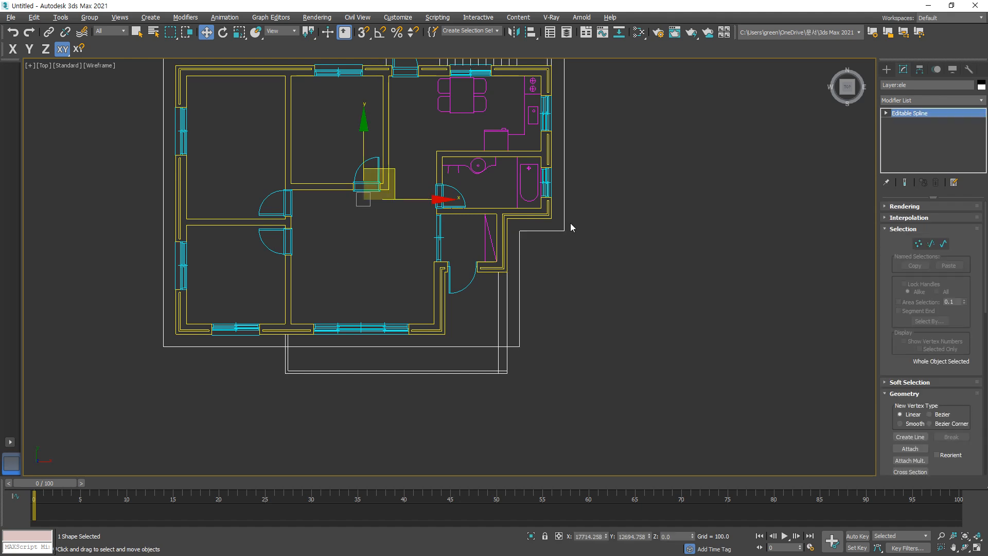
{"action": "left_click", "coordinate": [587, 224]}
{"action": "middle_click_drag", "start_coordinate": [587, 215], "coordinate": [574, 250]}
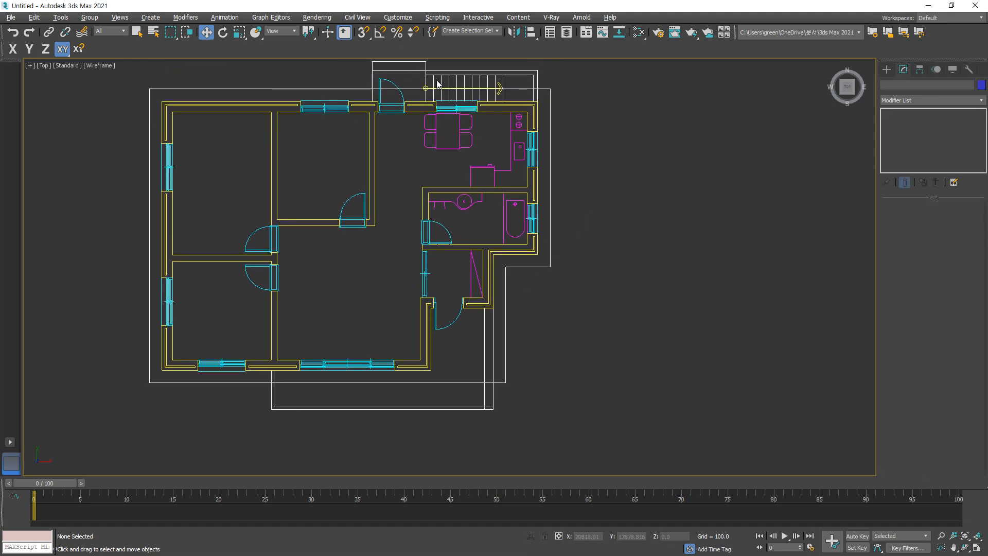
{"action": "scroll", "coordinate": [438, 84], "scroll_direction": "up", "scroll_amount": 5}
{"action": "left_click", "coordinate": [422, 137]}
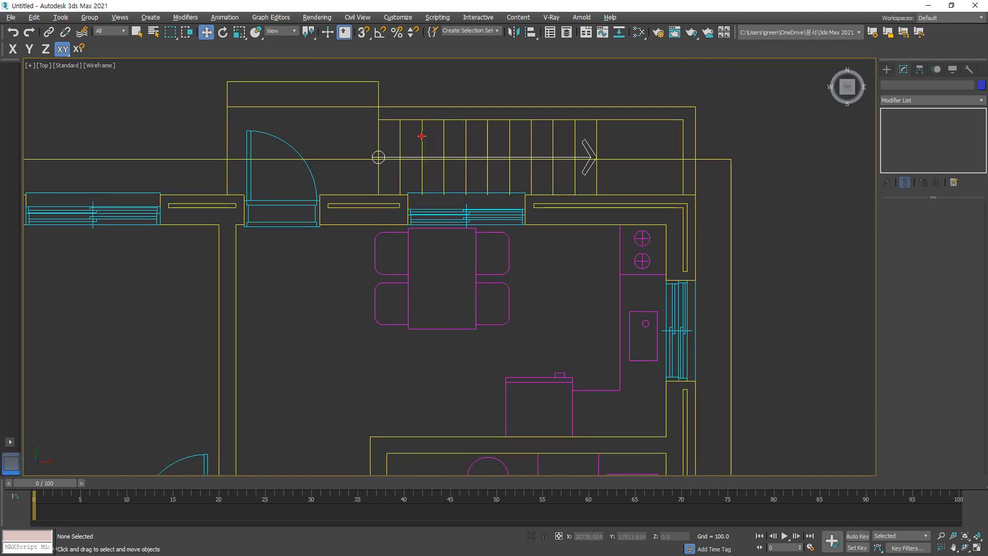
{"action": "key", "text": "3"}
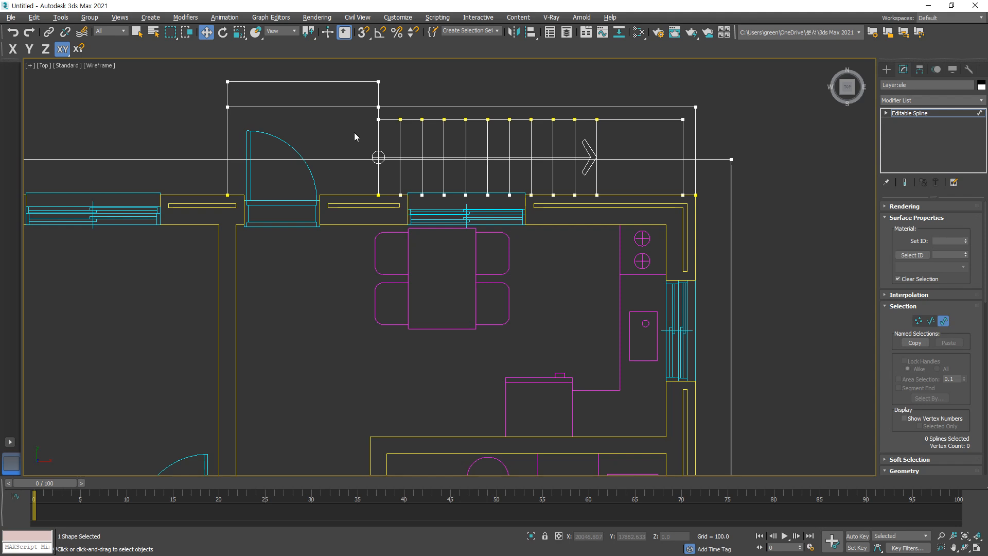
{"action": "left_click_drag", "start_coordinate": [353, 130], "coordinate": [625, 184]}
{"action": "left_click", "coordinate": [606, 147]}
{"action": "key", "text": "3"}
{"action": "key", "text": "3"}
{"action": "key", "text": "3"}
{"action": "left_click", "coordinate": [750, 146]}
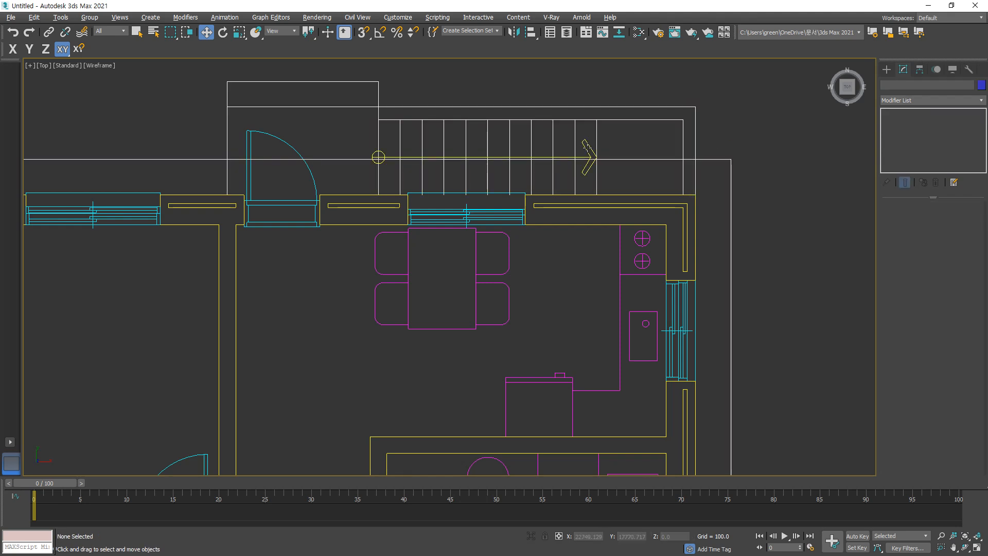
Step: Delete the stair direction arrow with its circle from the outdoor staircase
{"action": "left_click", "coordinate": [586, 148]}
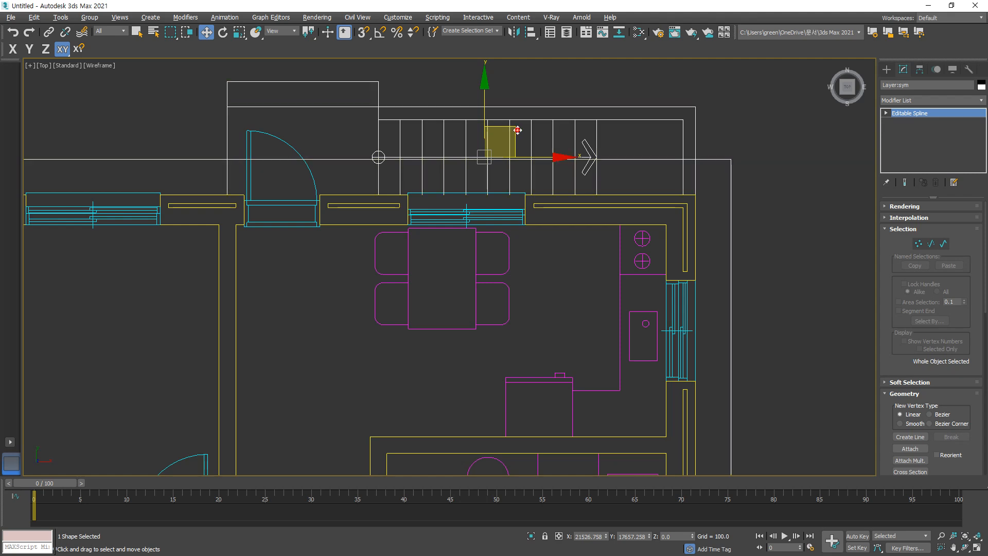
{"action": "left_click", "coordinate": [509, 100]}
{"action": "scroll", "coordinate": [492, 243], "scroll_direction": "down", "scroll_amount": 5}
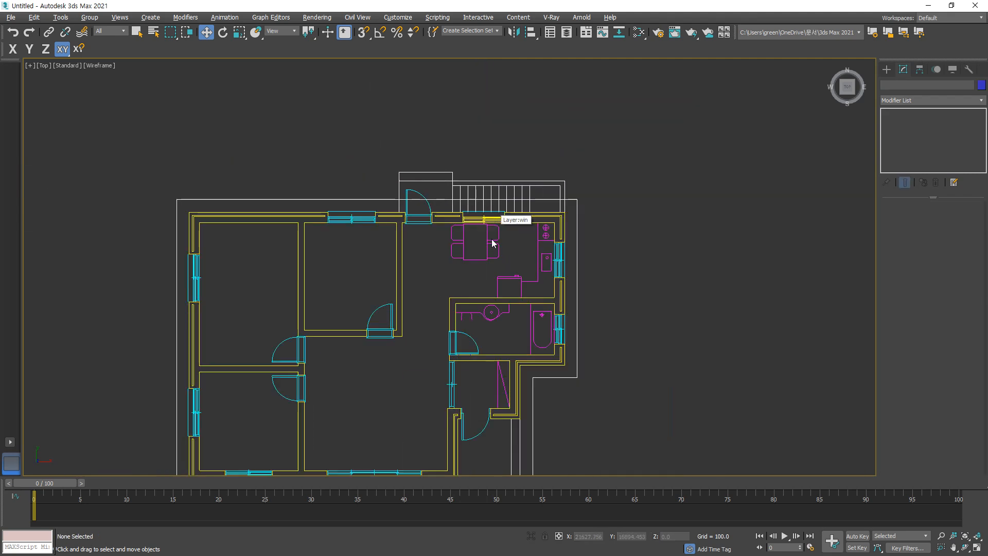
Step: Delete the white outer outline spline surrounding the house walls, keeping the stairs and terrace lines of the same shape
{"action": "middle_click_drag", "start_coordinate": [492, 243], "coordinate": [481, 199]}
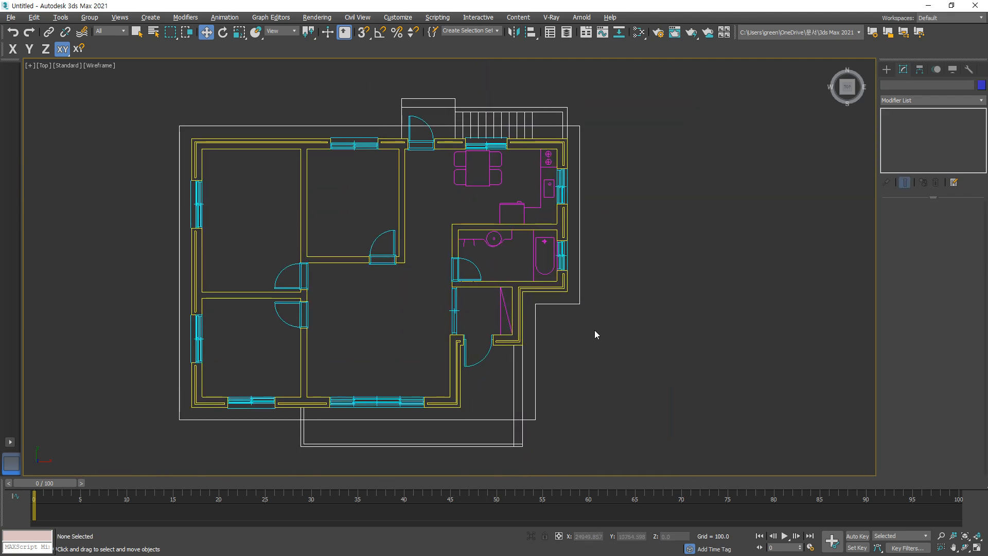
{"action": "middle_click_drag", "start_coordinate": [594, 331], "coordinate": [597, 338]}
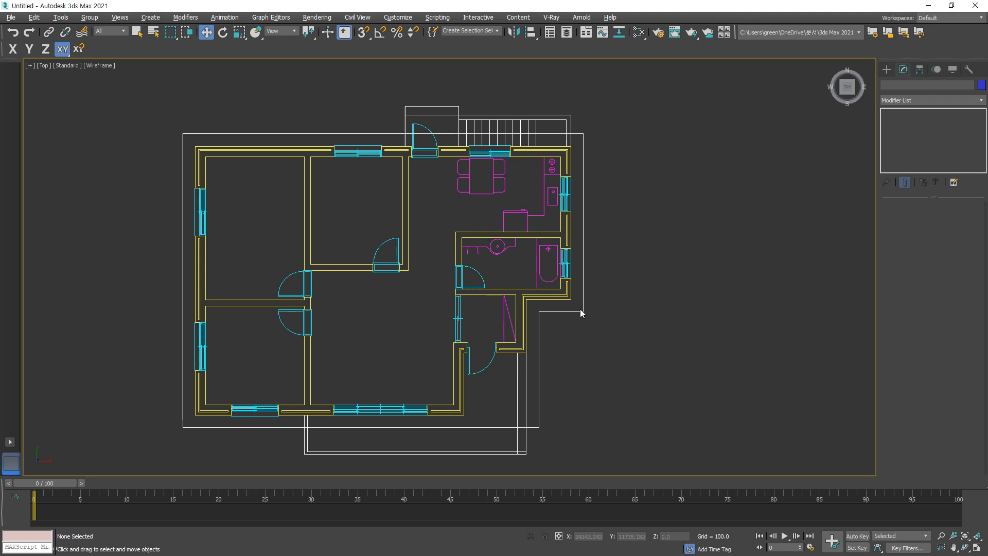
{"action": "left_click_drag", "start_coordinate": [581, 312], "coordinate": [599, 323]}
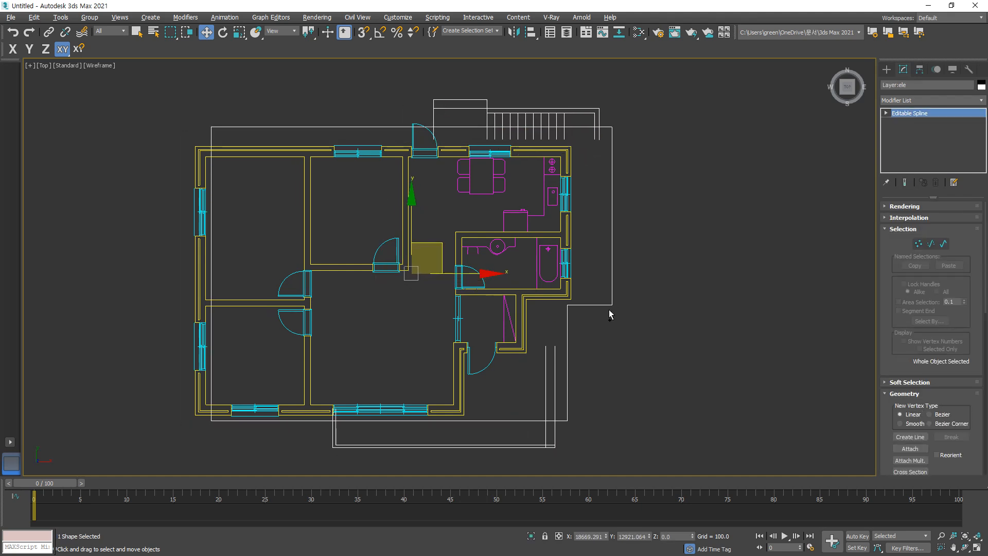
{"action": "key", "text": "ctrl+z"}
{"action": "key", "text": "3"}
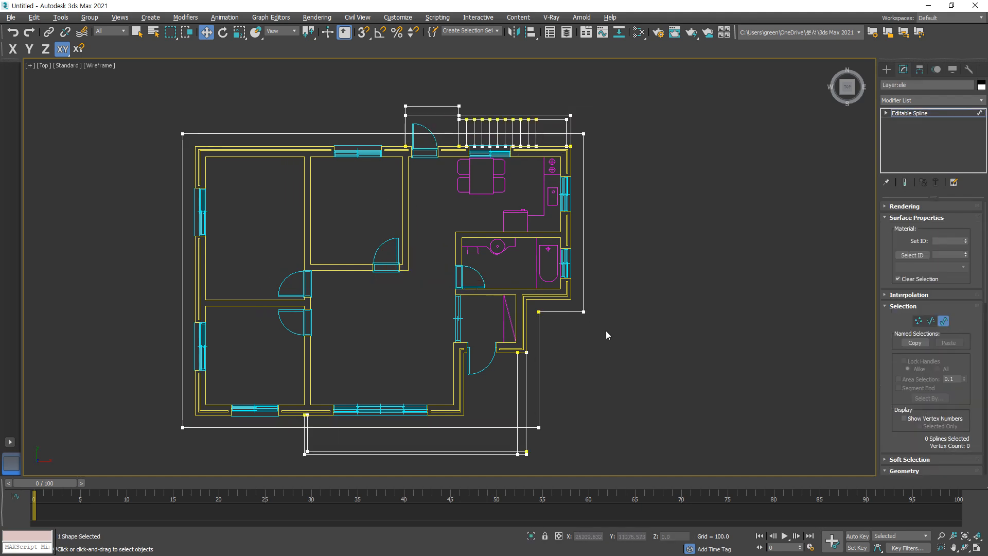
{"action": "left_click", "coordinate": [582, 307]}
{"action": "key", "text": "Delete"}
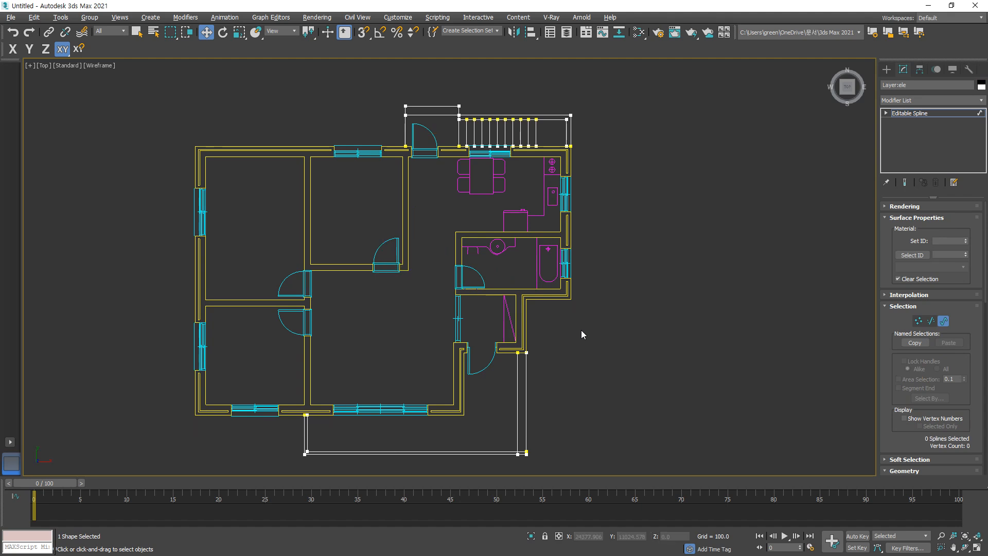
{"action": "key", "text": "3"}
{"action": "left_click", "coordinate": [599, 337]}
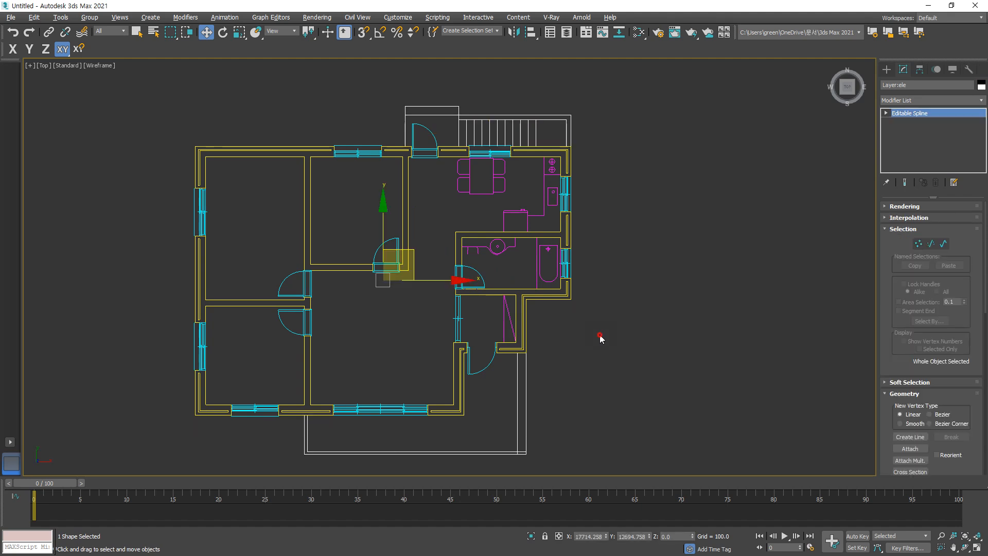
Step: Select the whole floor plan and freeze it
{"action": "middle_click_drag", "start_coordinate": [570, 362], "coordinate": [562, 350]}
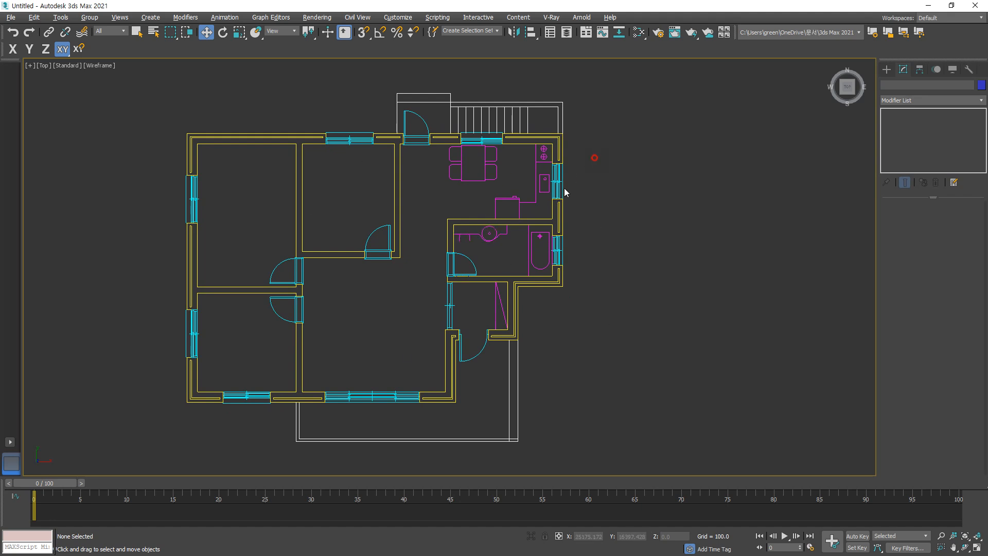
{"action": "left_click_drag", "start_coordinate": [593, 156], "coordinate": [585, 292]}
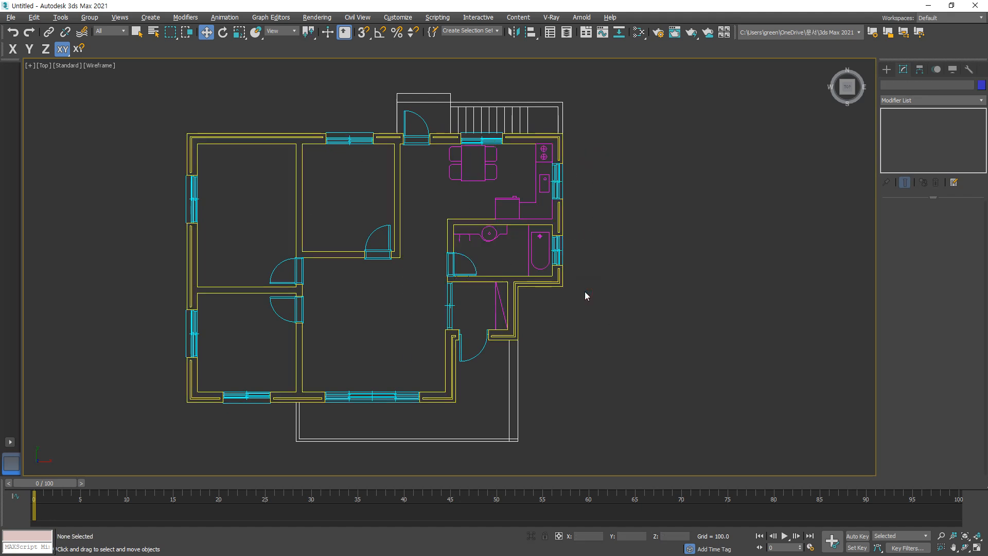
{"action": "left_click_drag", "start_coordinate": [592, 79], "coordinate": [56, 445]}
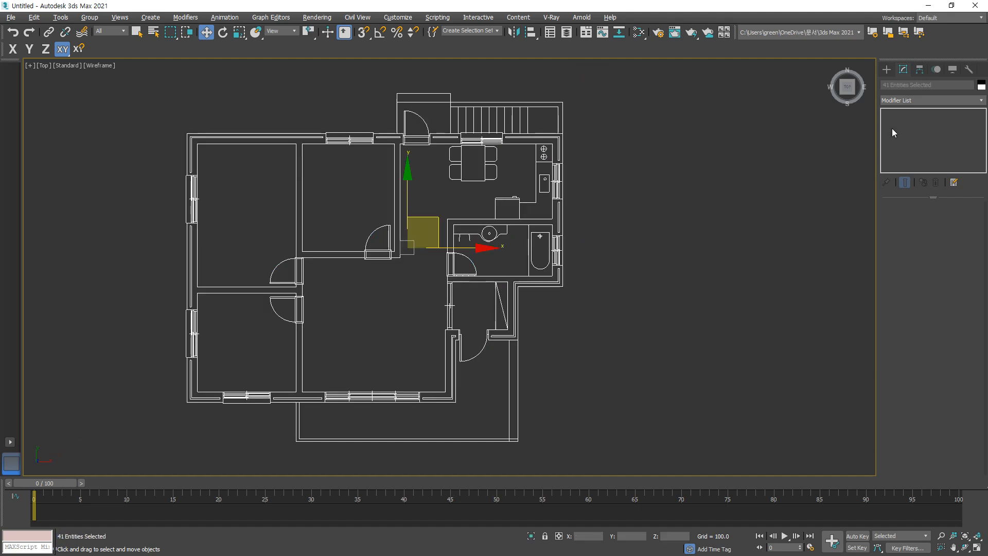
{"action": "left_click", "coordinate": [952, 69]}
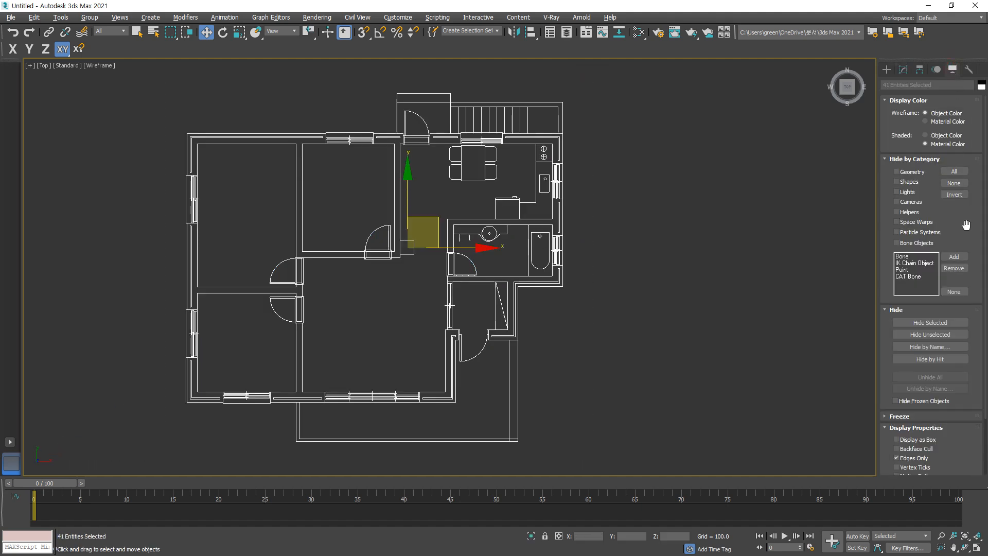
{"action": "scroll", "coordinate": [965, 225], "scroll_direction": "down", "scroll_amount": 3}
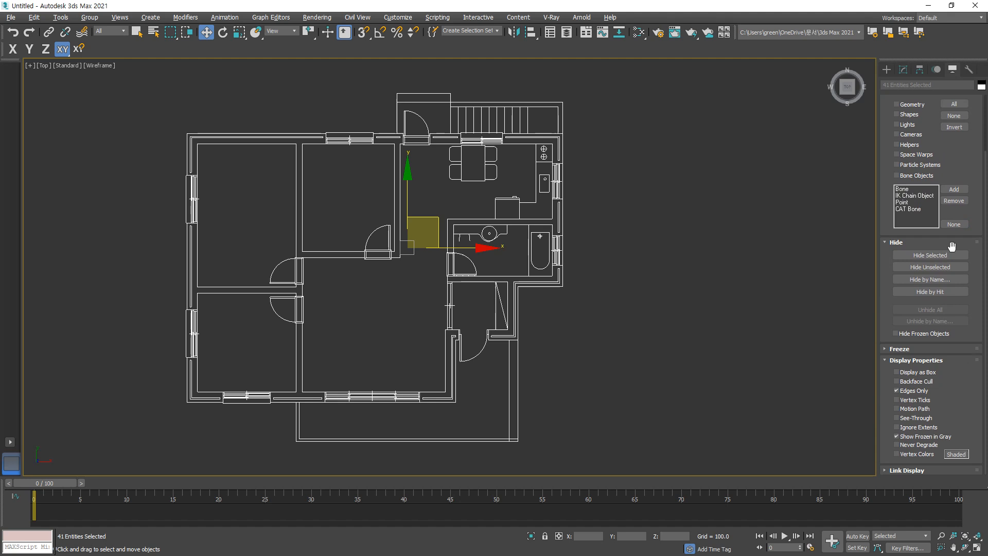
{"action": "left_click", "coordinate": [928, 348]}
{"action": "scroll", "coordinate": [979, 329], "scroll_direction": "down", "scroll_amount": 1}
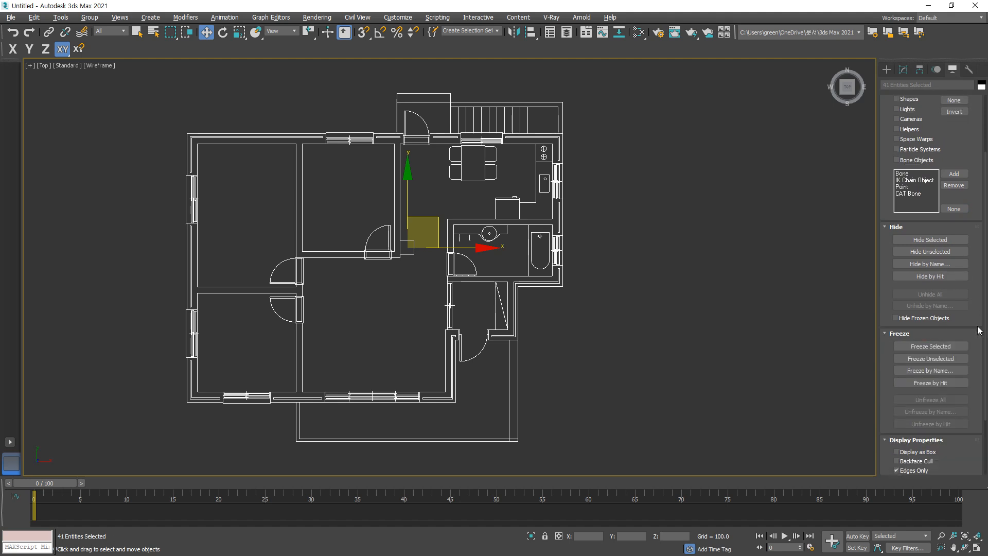
{"action": "left_click", "coordinate": [949, 348]}
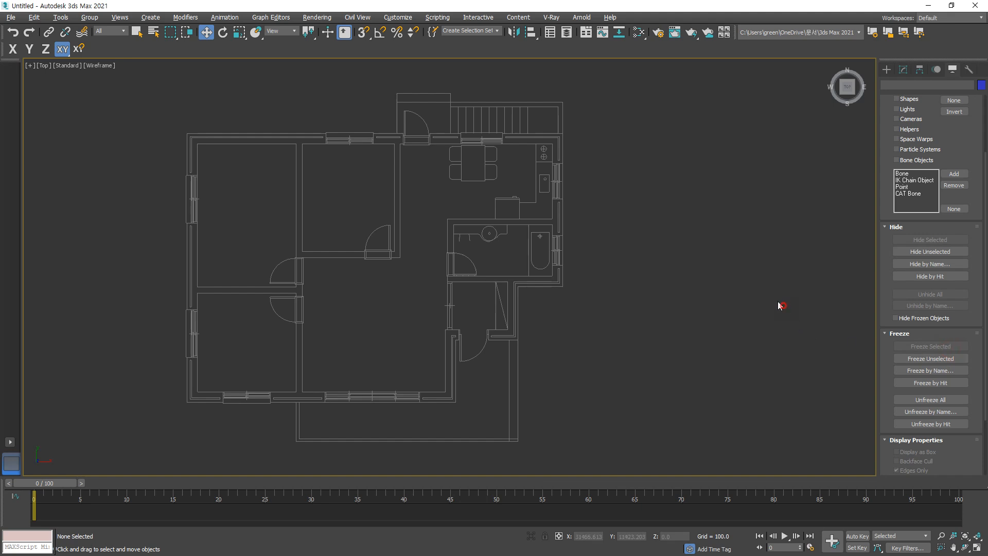
Step: Try to window-select the frozen floor plan and check it while zooming out and in
{"action": "left_click_drag", "start_coordinate": [614, 324], "coordinate": [324, 136]}
{"action": "scroll", "coordinate": [666, 298], "scroll_direction": "down", "scroll_amount": 6}
{"action": "scroll", "coordinate": [659, 295], "scroll_direction": "up", "scroll_amount": 6}
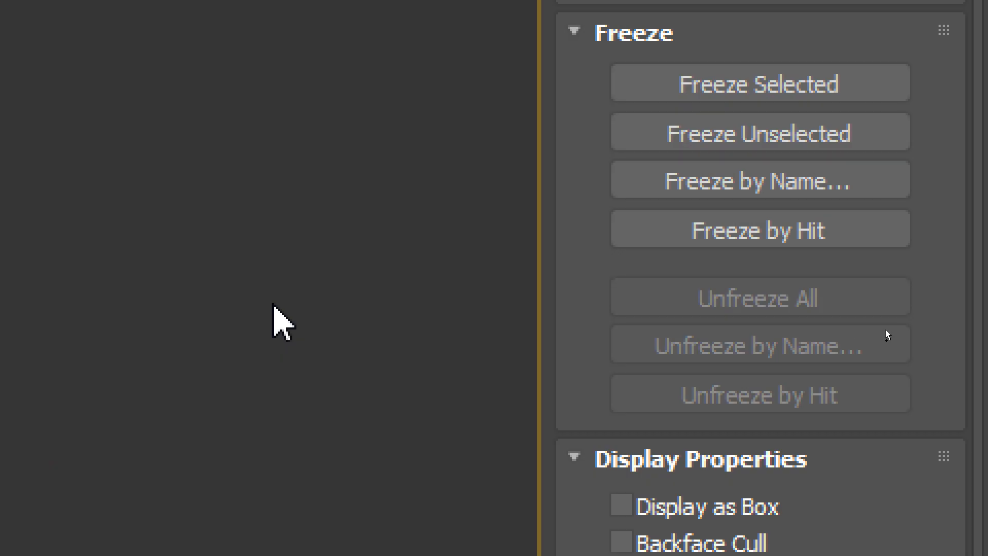
Step: Select all objects in the scene, enable Show Frozen in Gray for them and freeze them
{"action": "left_click_drag", "start_coordinate": [928, 399], "coordinate": [922, 319]}
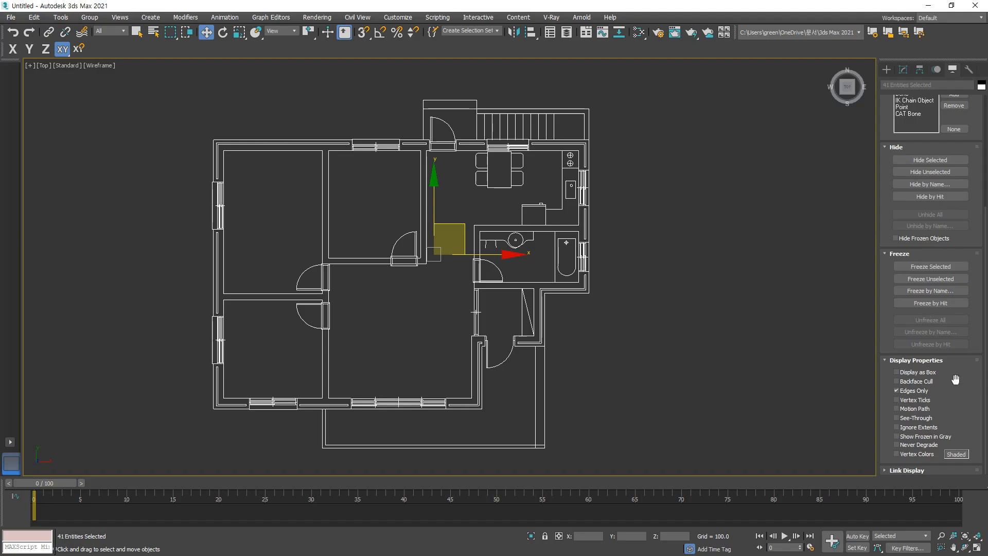
{"action": "left_click", "coordinate": [710, 253]}
{"action": "key", "text": "ctrl+a"}
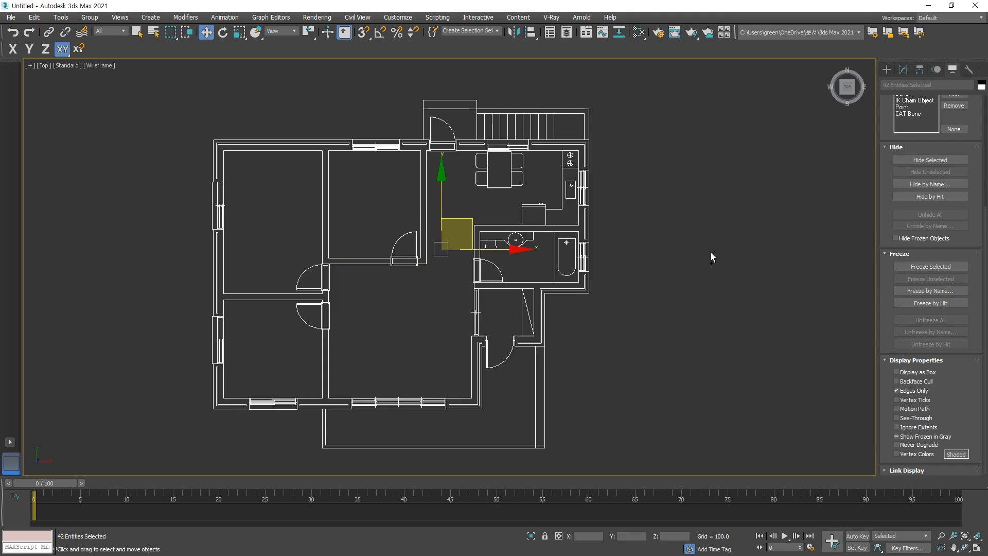
{"action": "left_click", "coordinate": [903, 437]}
{"action": "left_click", "coordinate": [929, 266]}
Step: Unfreeze all drawing objects
{"action": "left_click", "coordinate": [697, 196]}
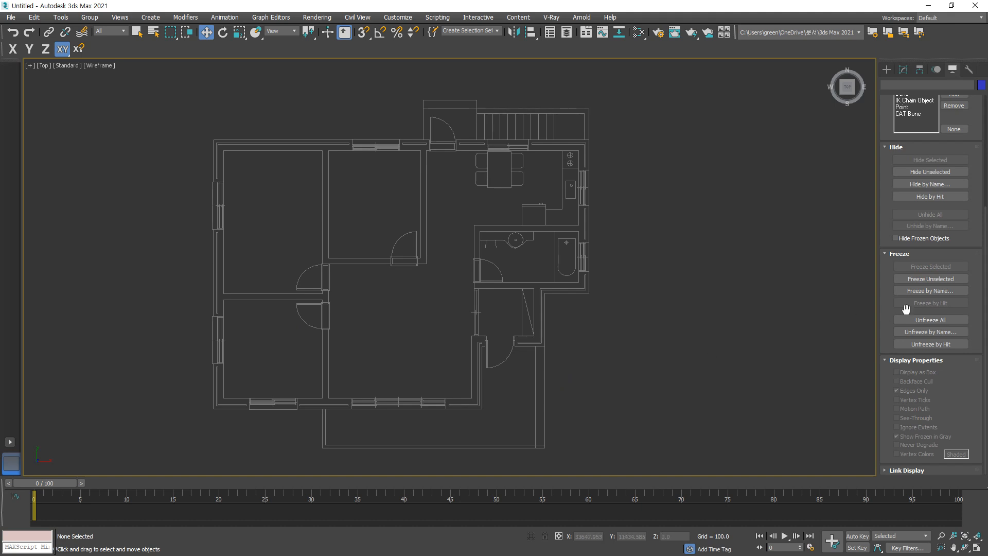
{"action": "left_click", "coordinate": [930, 319]}
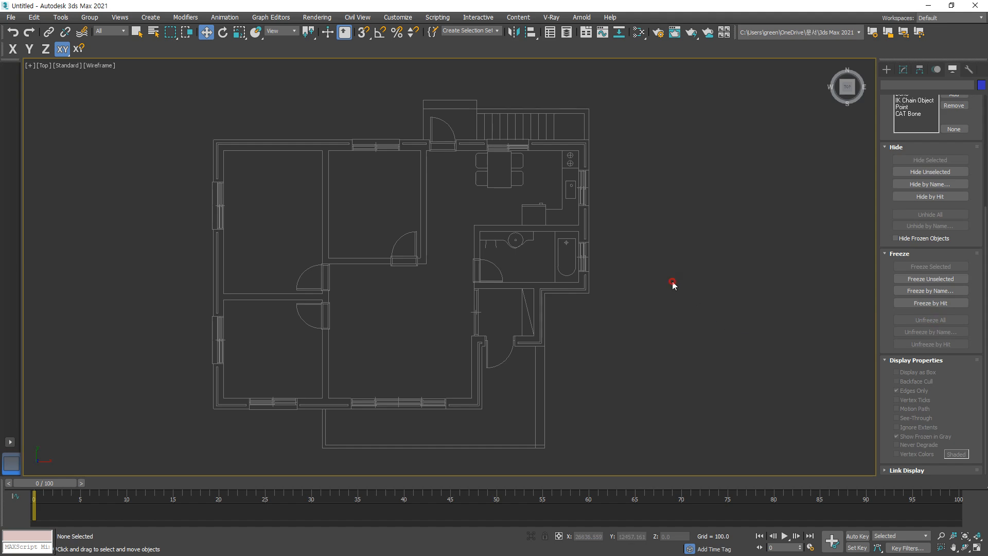
Step: Select all drawing objects, turn off Show Frozen in Gray for them, freeze them and try to window-select the frozen plan
{"action": "key", "text": "ctrl+a"}
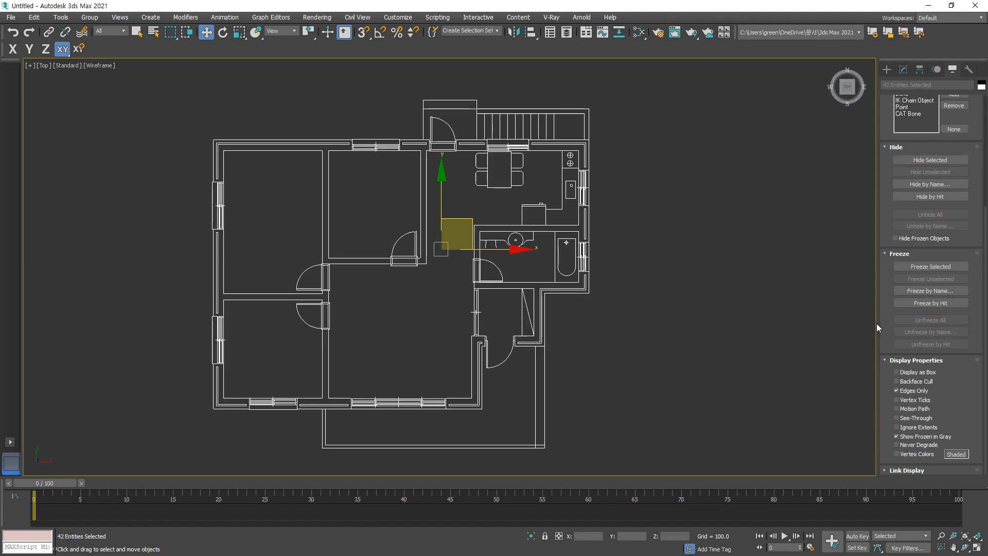
{"action": "left_click", "coordinate": [724, 303]}
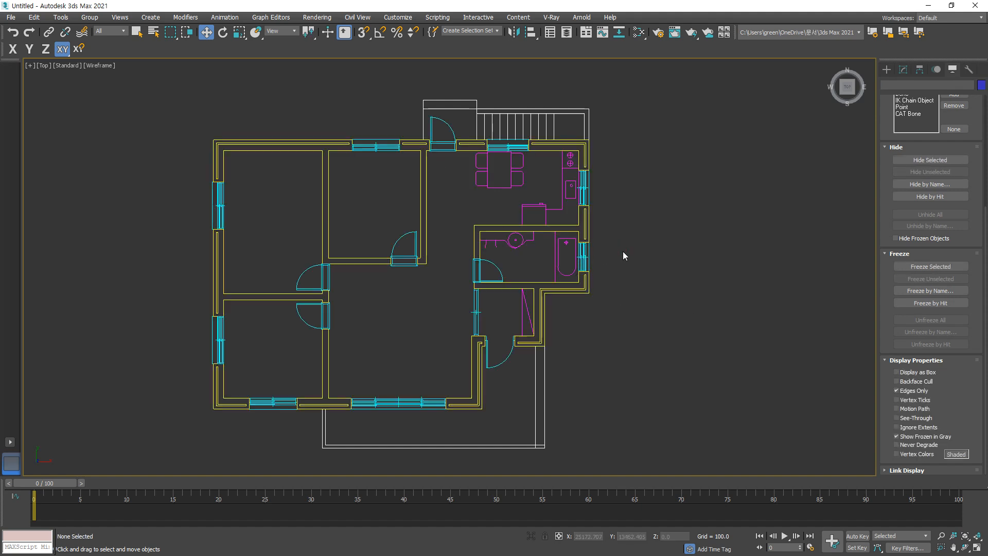
{"action": "key", "text": "ctrl+a"}
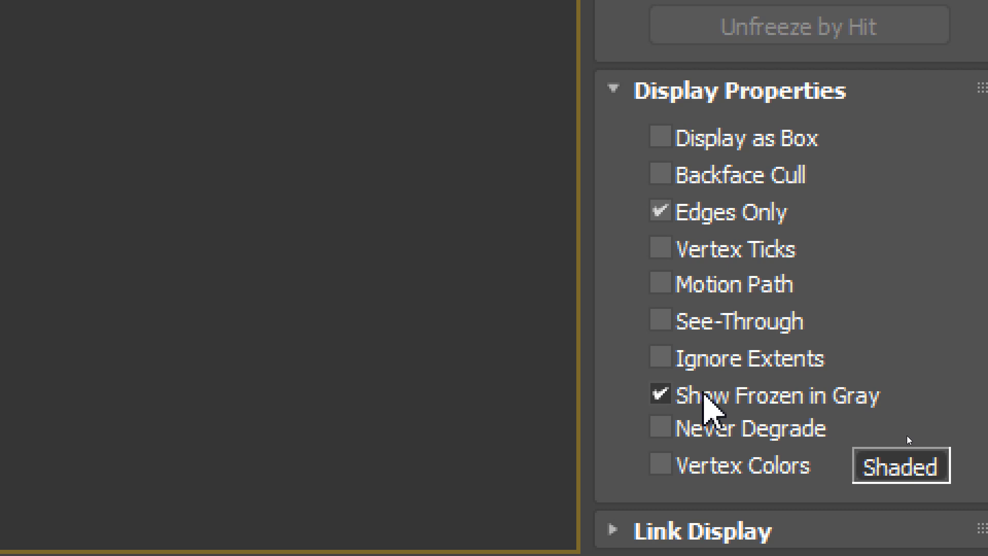
{"action": "left_click", "coordinate": [701, 394]}
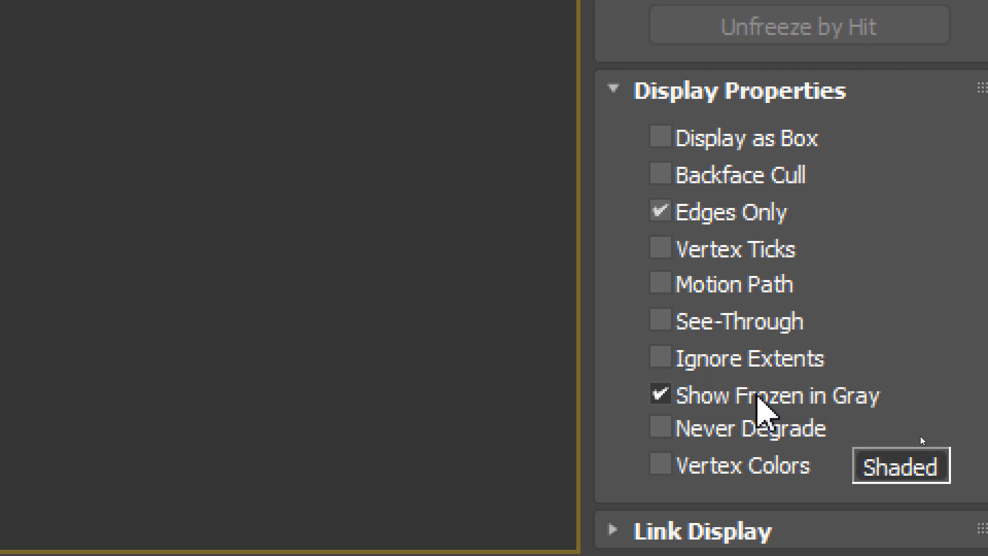
{"action": "left_click", "coordinate": [727, 395]}
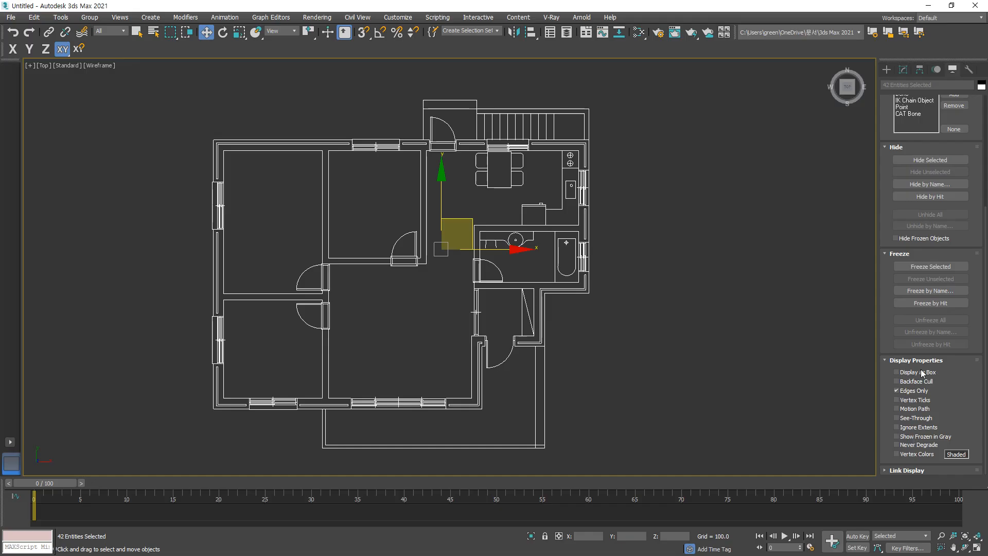
{"action": "left_click", "coordinate": [926, 266]}
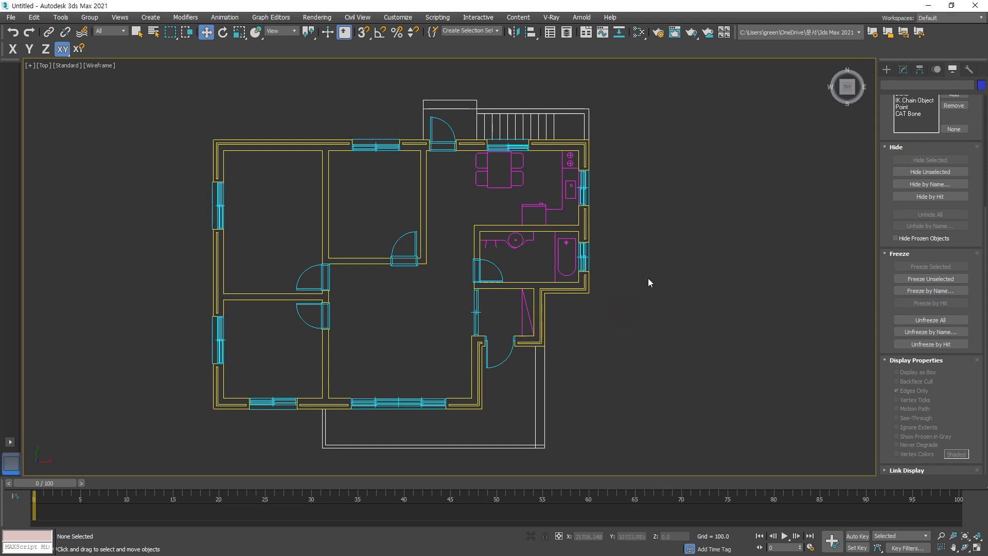
{"action": "left_click_drag", "start_coordinate": [618, 160], "coordinate": [180, 330]}
{"action": "left_click_drag", "start_coordinate": [587, 127], "coordinate": [170, 387]}
Step: Return to the four-viewport layout and turn on 3D snapping
{"action": "key", "text": "alt+w"}
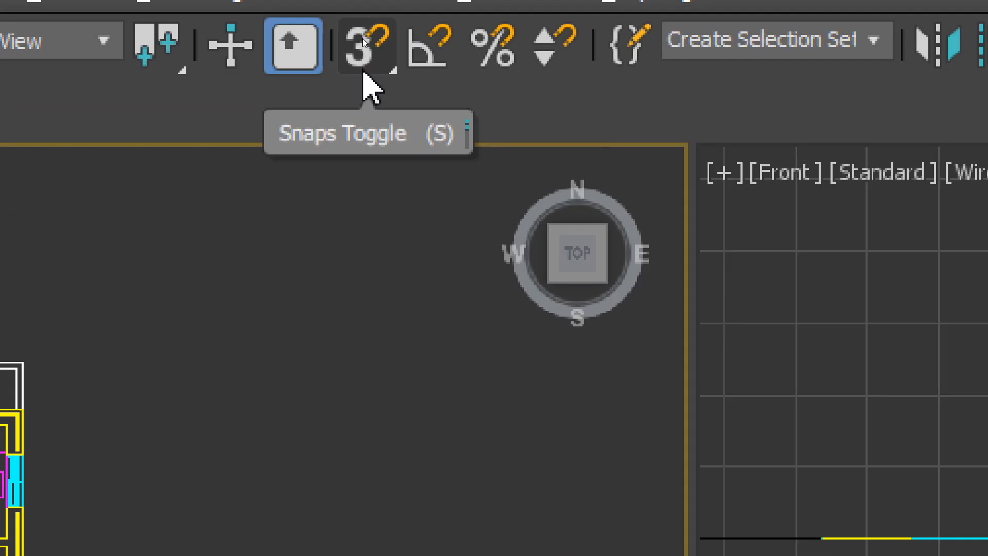
{"action": "left_click_drag", "start_coordinate": [362, 38], "coordinate": [362, 64]}
{"action": "left_click_drag", "start_coordinate": [369, 180], "coordinate": [359, 230]}
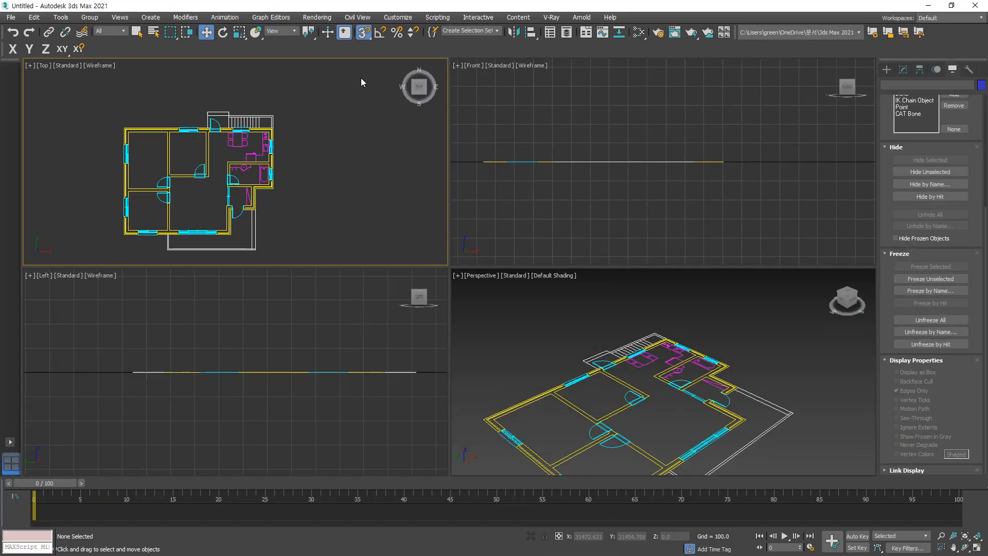
{"action": "scroll", "coordinate": [273, 195], "scroll_direction": "up", "scroll_amount": 3}
{"action": "scroll", "coordinate": [269, 198], "scroll_direction": "up", "scroll_amount": 1}
{"action": "middle_click_drag", "start_coordinate": [329, 154], "coordinate": [366, 219]}
{"action": "scroll", "coordinate": [365, 219], "scroll_direction": "down", "scroll_amount": 1}
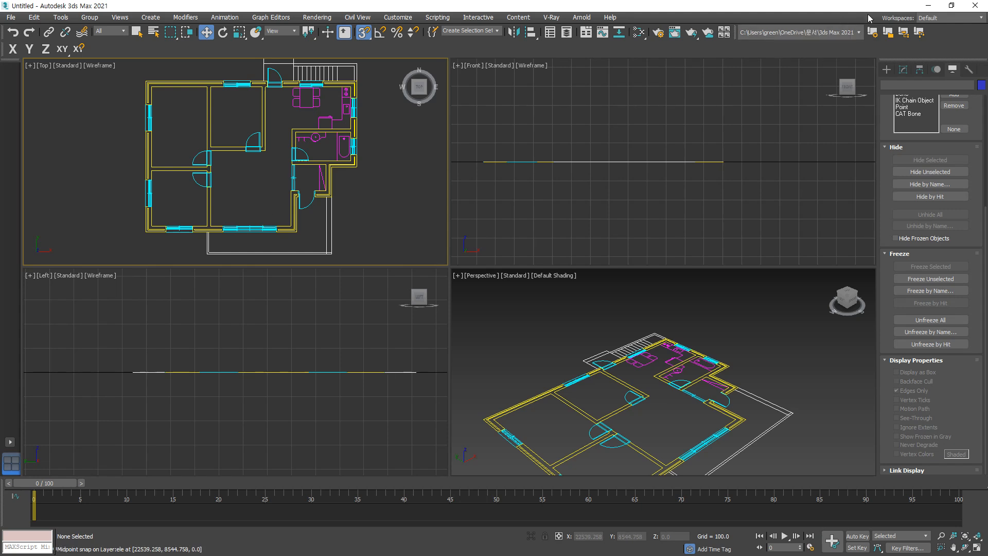
Step: Create a box about 4724 long, 4107 wide and 1606 high beside the floor plan, starting in the Top view
{"action": "left_click", "coordinate": [887, 70]}
{"action": "left_click", "coordinate": [910, 131]}
{"action": "middle_click_drag", "start_coordinate": [288, 143], "coordinate": [66, 158]}
{"action": "left_click_drag", "start_coordinate": [222, 128], "coordinate": [292, 208]}
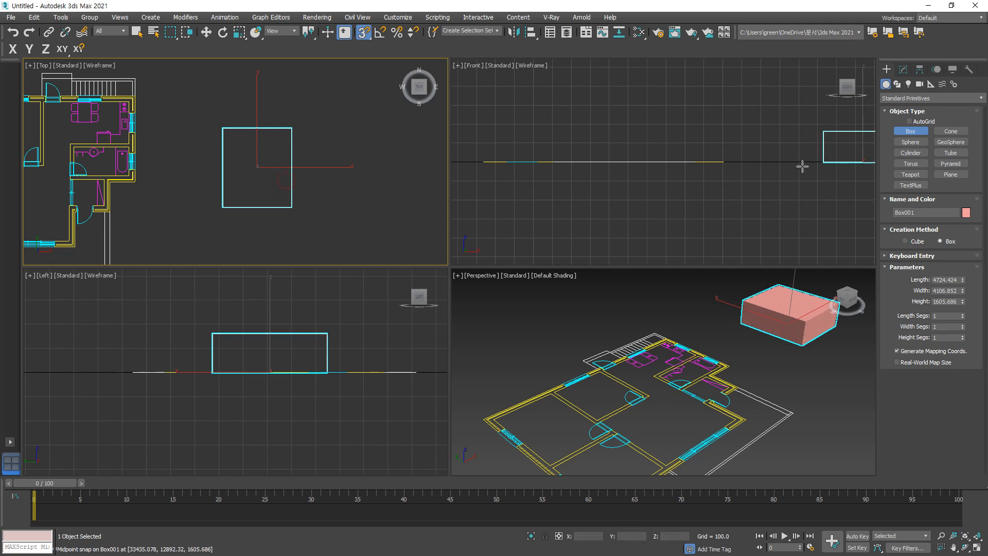
Step: Add an Edit Poly modifier to the box and select the four vertices on its left side in the Front view
{"action": "left_click", "coordinate": [902, 70]}
{"action": "key", "text": "w"}
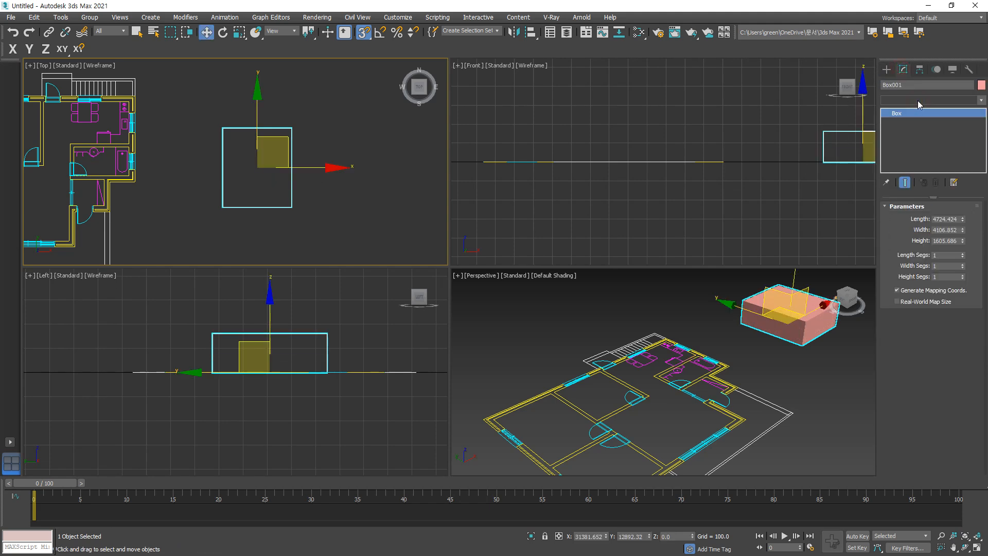
{"action": "left_click", "coordinate": [918, 101]}
{"action": "key", "text": "e"}
{"action": "left_click", "coordinate": [916, 138]}
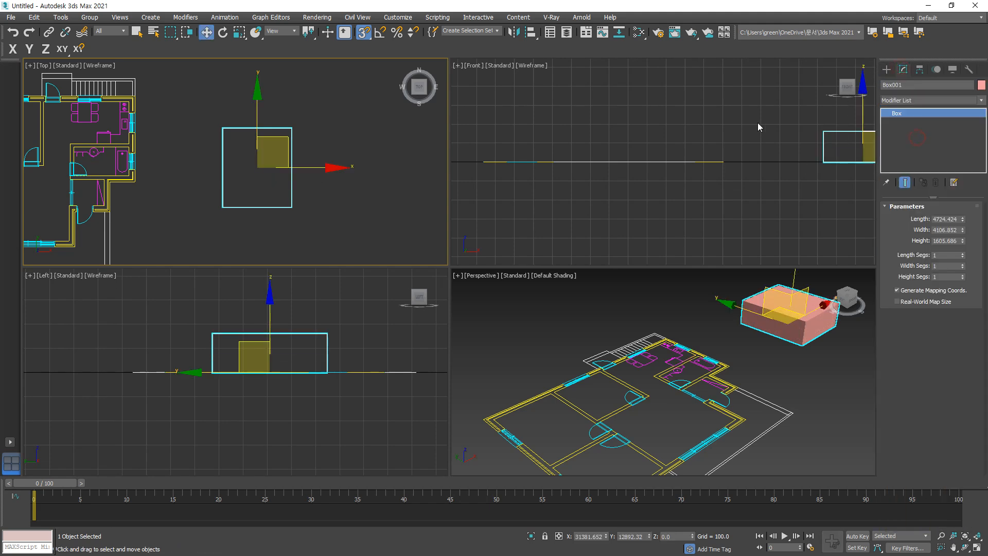
{"action": "key", "text": "1"}
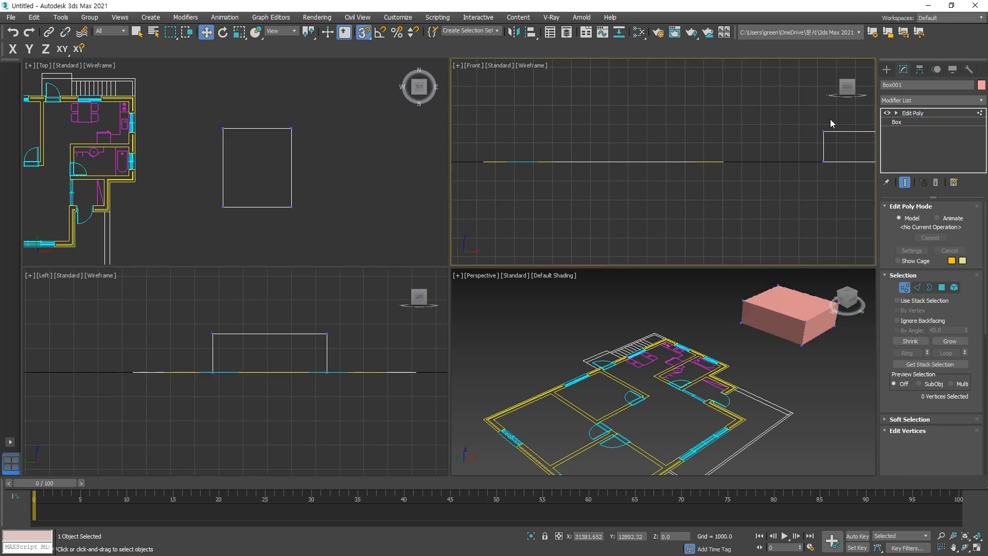
{"action": "left_click_drag", "start_coordinate": [830, 110], "coordinate": [791, 215]}
{"action": "middle_click_drag", "start_coordinate": [858, 108], "coordinate": [562, 136]}
{"action": "mouse_move", "coordinate": [547, 114]}
{"action": "left_mouse_down"}
{"action": "mouse_move", "coordinate": [611, 116]}
{"action": "mouse_move", "coordinate": [627, 122]}
{"action": "mouse_move", "coordinate": [621, 140]}
{"action": "left_mouse_up"}
{"action": "left_click_drag", "start_coordinate": [666, 103], "coordinate": [680, 144]}
{"action": "left_click", "coordinate": [707, 120]}
{"action": "left_click_drag", "start_coordinate": [695, 110], "coordinate": [713, 124]}
{"action": "mouse_move", "coordinate": [732, 106]}
{"action": "left_mouse_down"}
{"action": "mouse_move", "coordinate": [738, 122]}
{"action": "mouse_move", "coordinate": [771, 118]}
{"action": "left_mouse_up"}
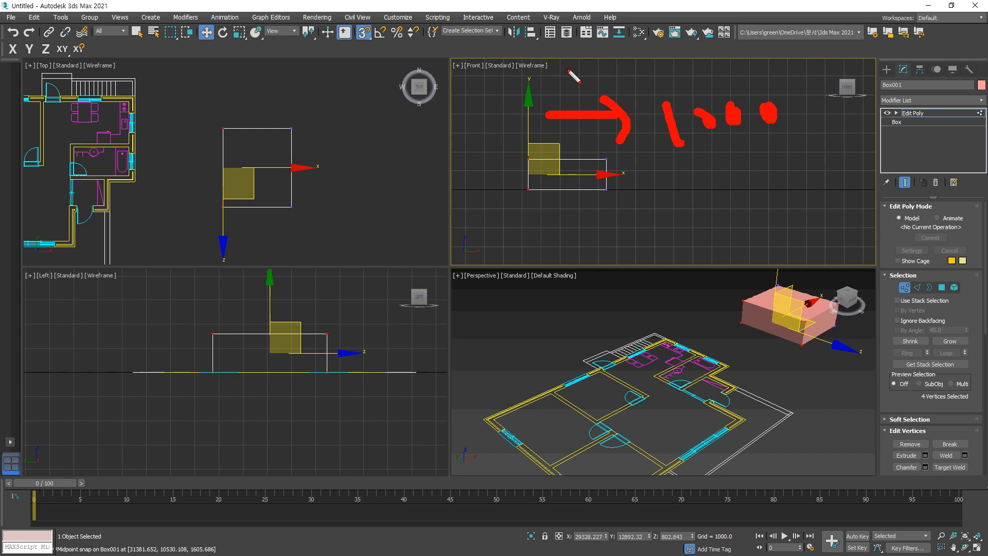
{"action": "key", "text": "Escape"}
Step: Move the selected left-side vertices by a screen X offset of 1000 with Move Transform Type-In
{"action": "left_click", "coordinate": [206, 33]}
{"action": "right_click", "coordinate": [206, 33]}
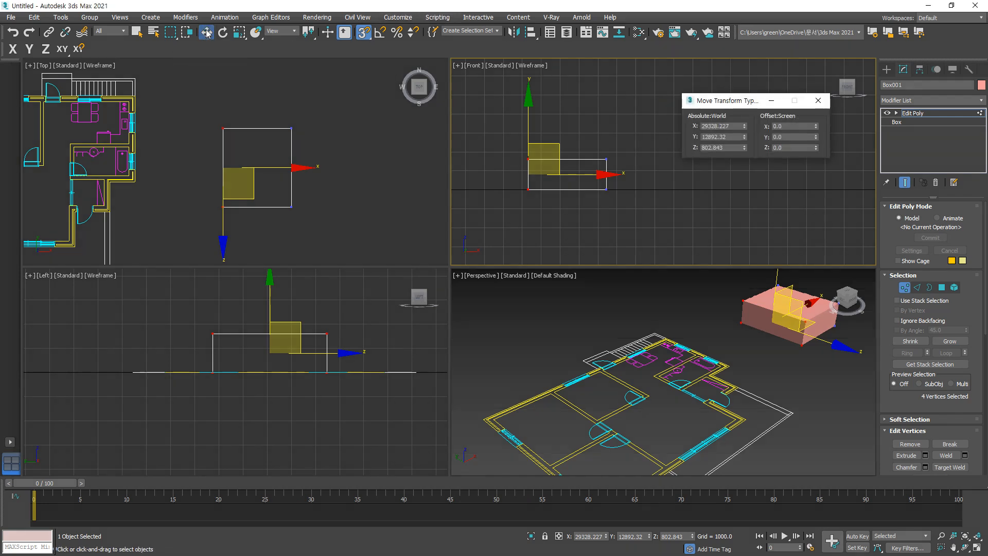
{"action": "mouse_move", "coordinate": [766, 173]}
{"action": "left_mouse_down"}
{"action": "mouse_move", "coordinate": [751, 47]}
{"action": "mouse_move", "coordinate": [785, 181]}
{"action": "mouse_move", "coordinate": [772, 183]}
{"action": "left_mouse_up"}
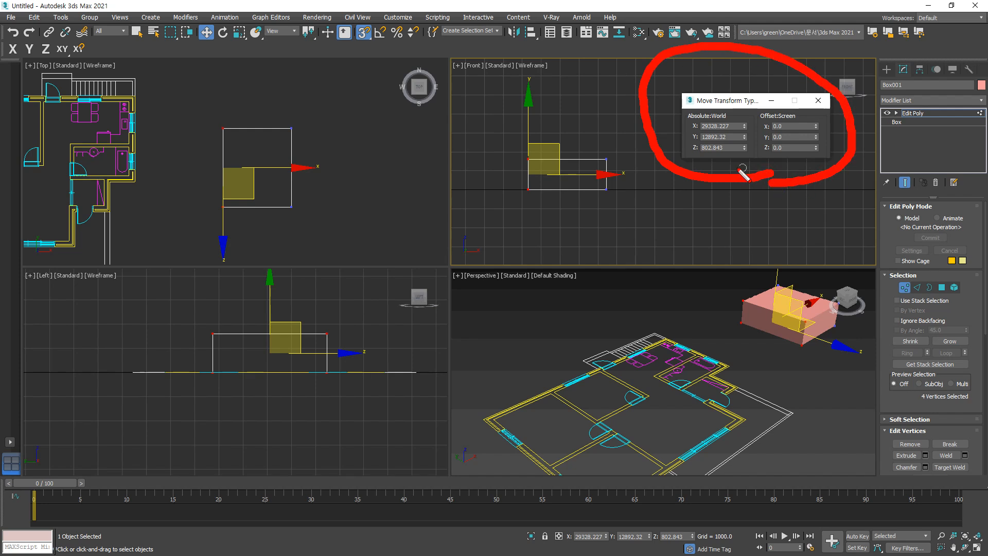
{"action": "mouse_move", "coordinate": [597, 196]}
{"action": "left_mouse_down"}
{"action": "mouse_move", "coordinate": [572, 160]}
{"action": "mouse_move", "coordinate": [597, 222]}
{"action": "left_mouse_up"}
{"action": "key", "text": "Escape"}
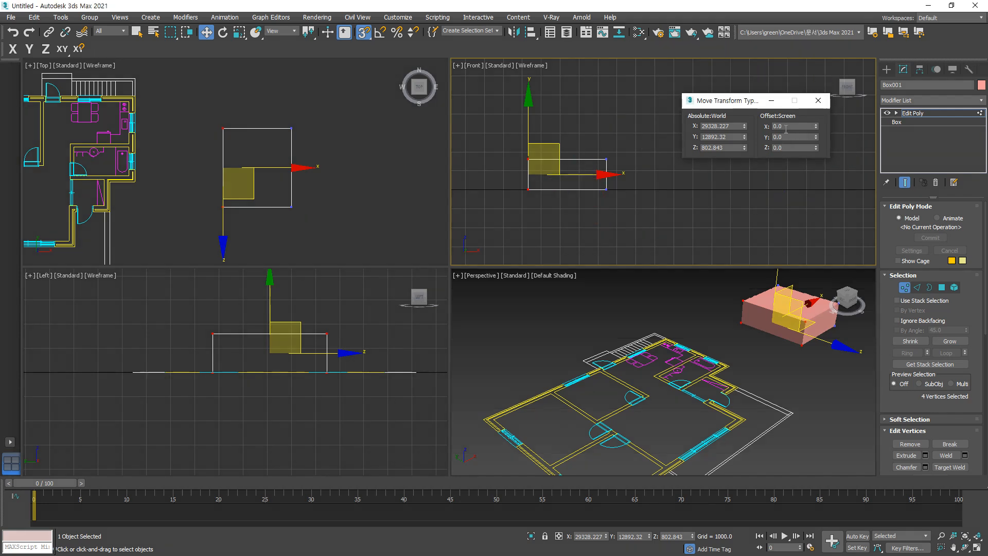
{"action": "left_click_drag", "start_coordinate": [788, 127], "coordinate": [754, 129]}
{"action": "type", "text": "1000"}
{"action": "key", "text": "Return"}
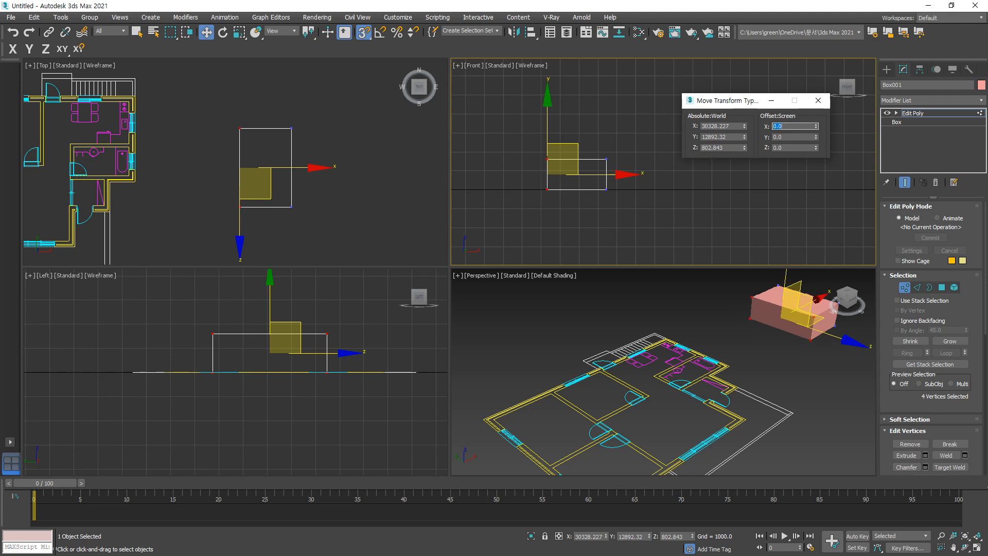
Step: Select the box's top vertices in the Front view and move them by a screen Y offset of -1000
{"action": "left_click", "coordinate": [628, 128]}
{"action": "left_click_drag", "start_coordinate": [643, 113], "coordinate": [521, 176]}
{"action": "left_click", "coordinate": [791, 137]}
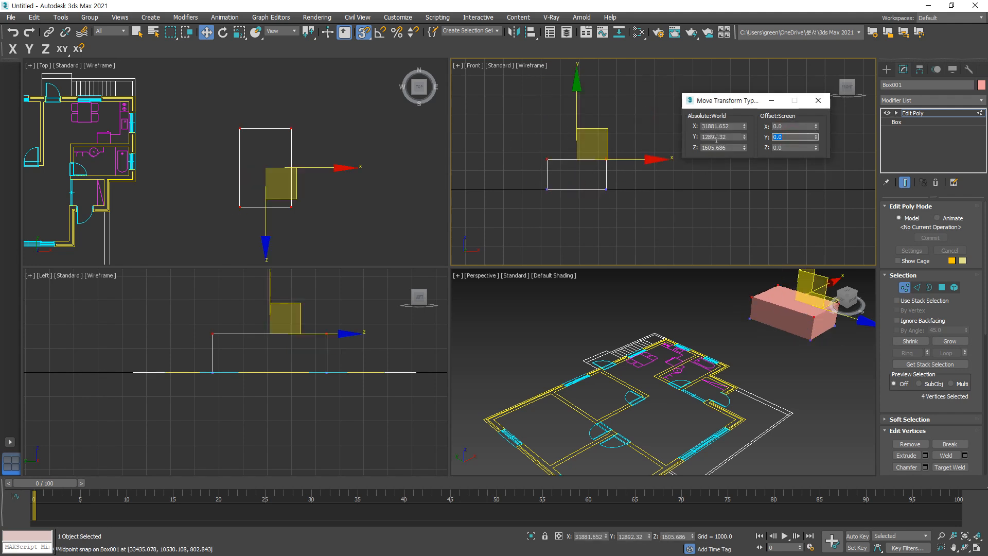
{"action": "type", "text": "-1000"}
{"action": "key", "text": "Return"}
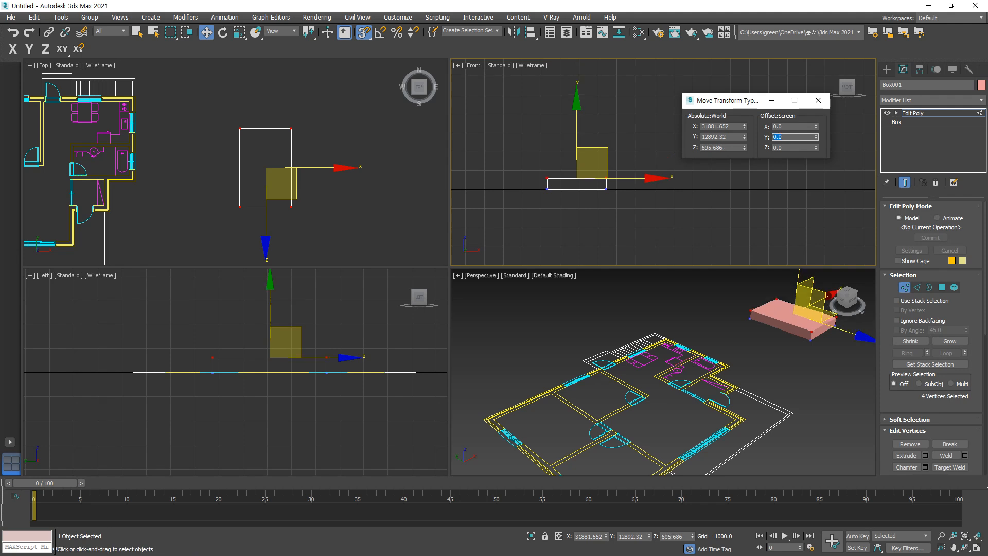
{"action": "mouse_move", "coordinate": [770, 195]}
{"action": "left_mouse_down"}
{"action": "mouse_move", "coordinate": [676, 133]}
{"action": "mouse_move", "coordinate": [819, 132]}
{"action": "mouse_move", "coordinate": [773, 189]}
{"action": "left_mouse_up"}
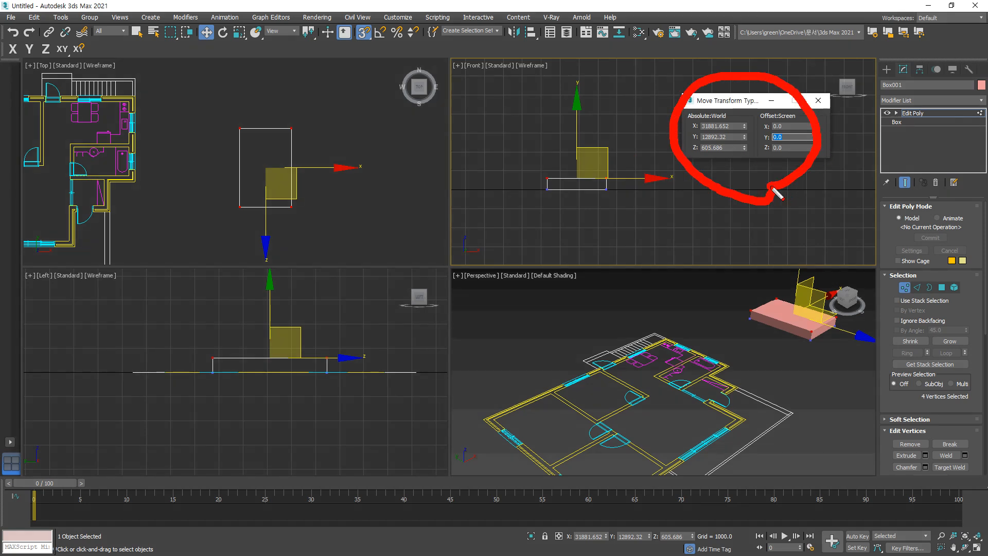
{"action": "key", "text": "Escape"}
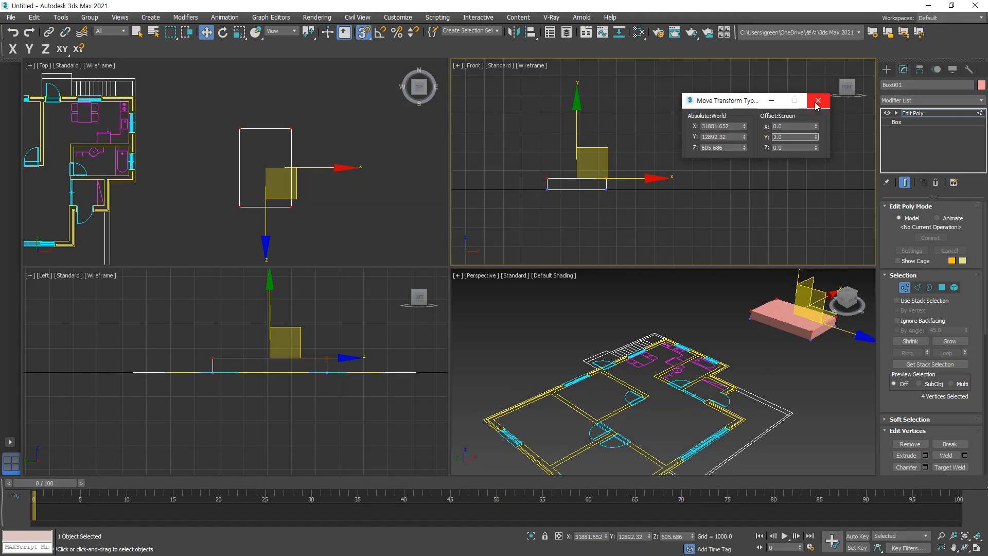
{"action": "left_click", "coordinate": [818, 100]}
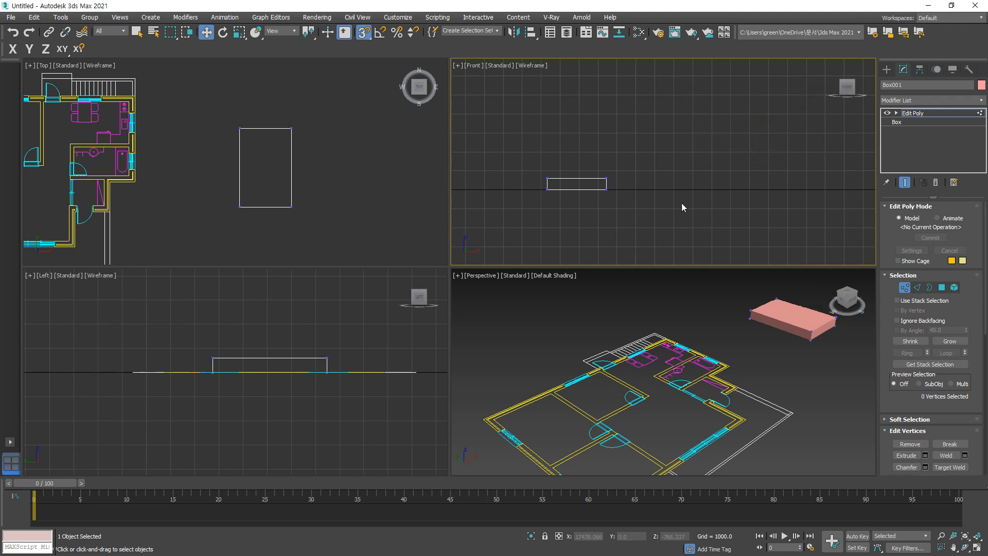
Step: Turn off snapping, switch the Edit Poly modifier to Polygon level and select the box's top polygon in the Perspective view
{"action": "left_click", "coordinate": [909, 114]}
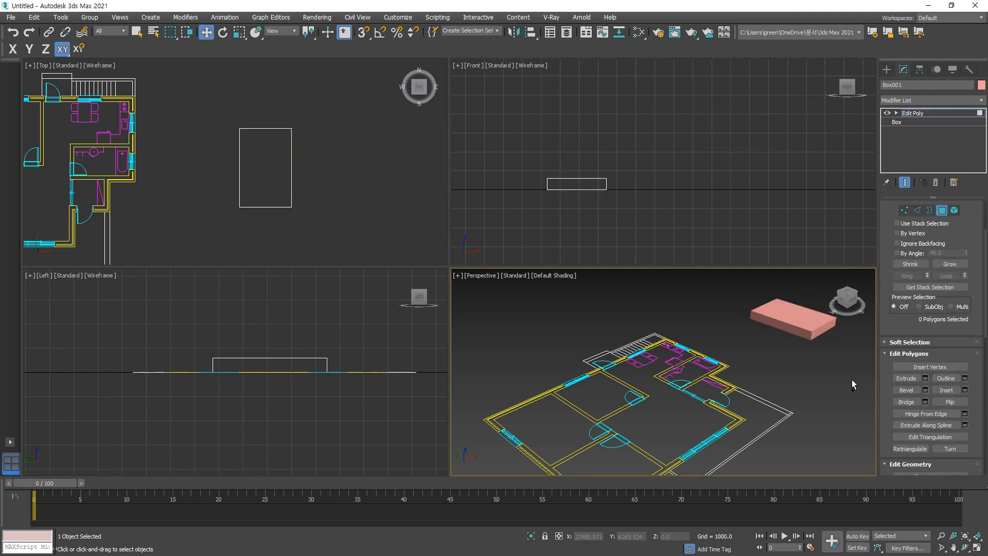
{"action": "scroll", "coordinate": [839, 349], "scroll_direction": "up", "scroll_amount": 3}
{"action": "middle_click_drag", "start_coordinate": [797, 339], "coordinate": [685, 437]}
{"action": "left_click", "coordinate": [639, 382]}
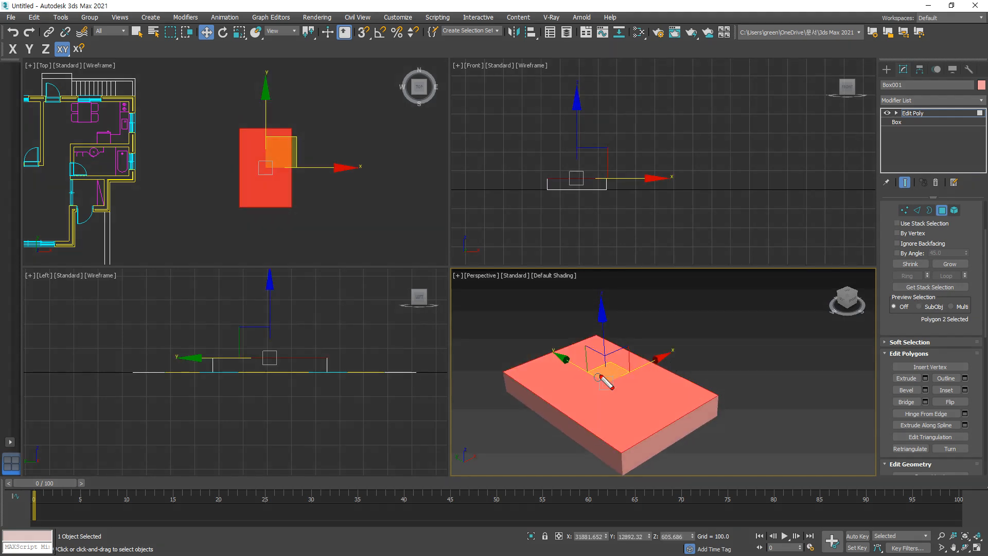
{"action": "mouse_move", "coordinate": [600, 375]}
{"action": "left_mouse_down"}
{"action": "mouse_move", "coordinate": [597, 310]}
{"action": "mouse_move", "coordinate": [627, 309]}
{"action": "left_mouse_up"}
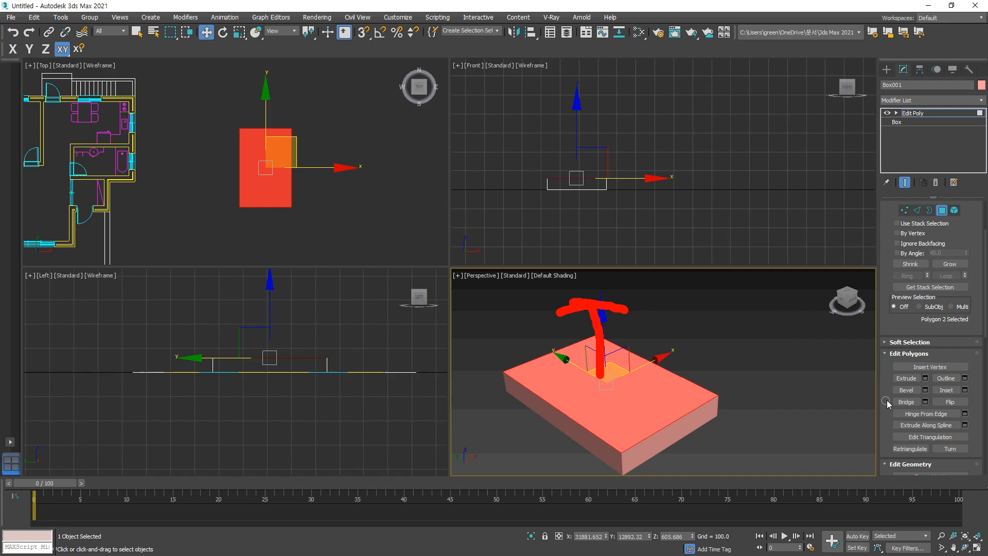
{"action": "key", "text": "Escape"}
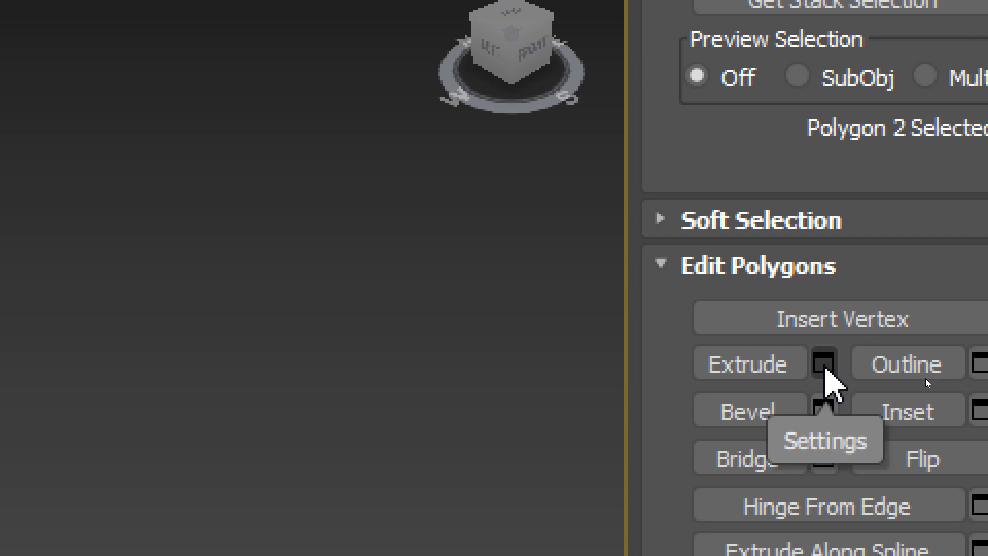
Step: Extrude the selected top polygon by a height of 1000
{"action": "left_click", "coordinate": [823, 364]}
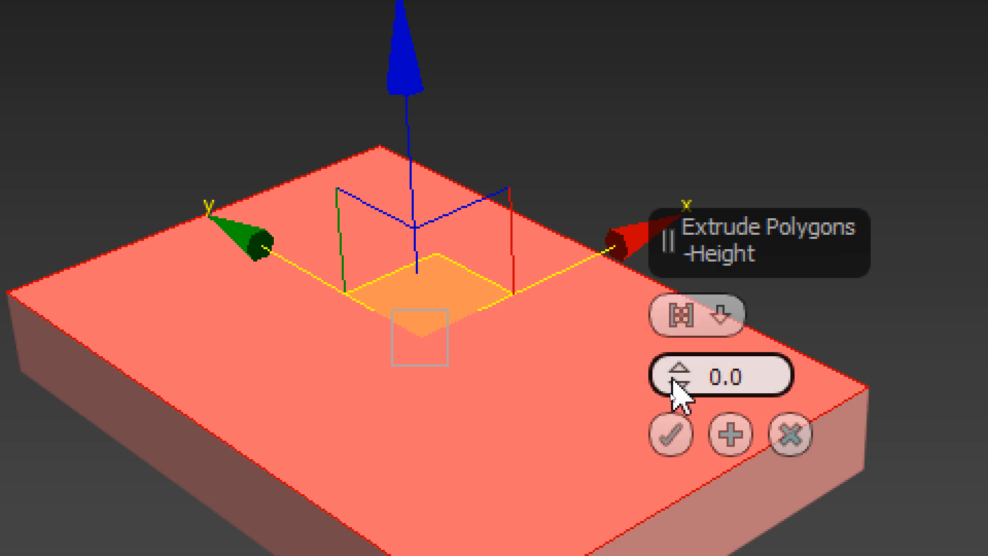
{"action": "left_click_drag", "start_coordinate": [679, 385], "coordinate": [688, 160]}
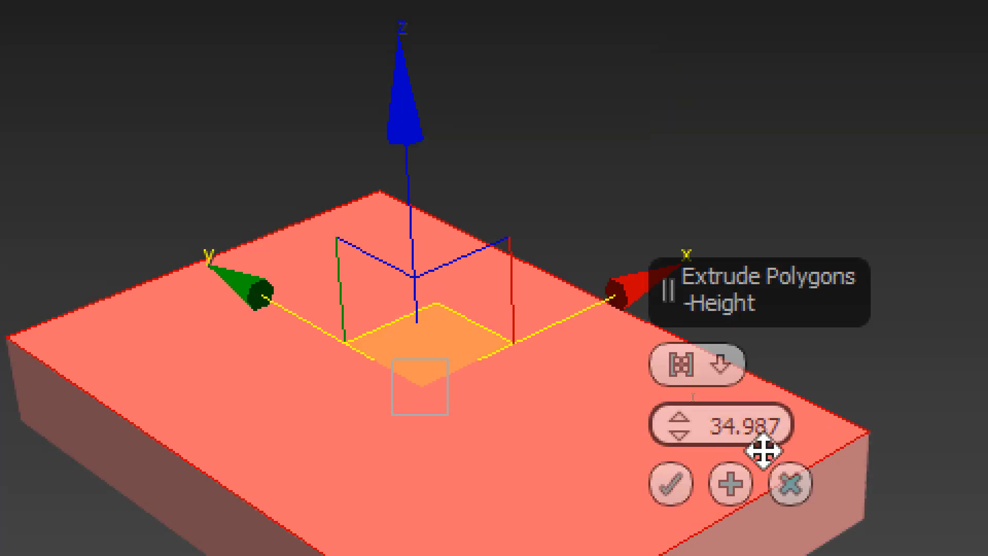
{"action": "left_click_drag", "start_coordinate": [787, 422], "coordinate": [672, 418]}
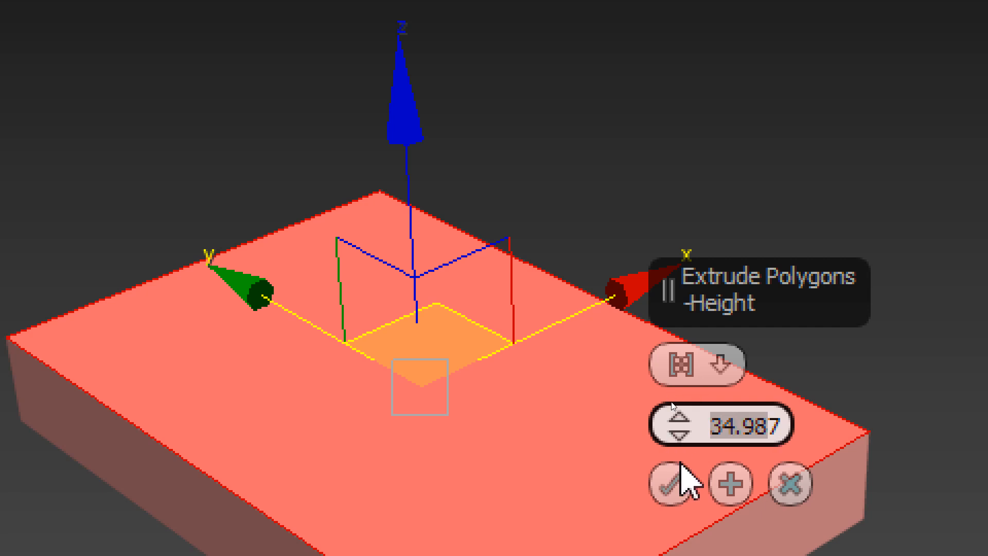
{"action": "key", "text": "BackSpace"}
{"action": "type", "text": "1000"}
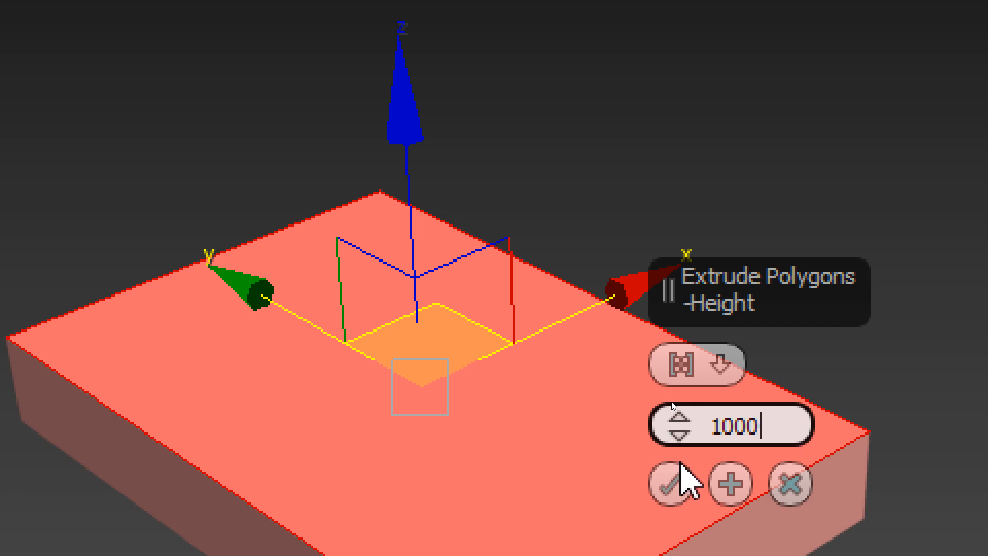
{"action": "key", "text": "Return"}
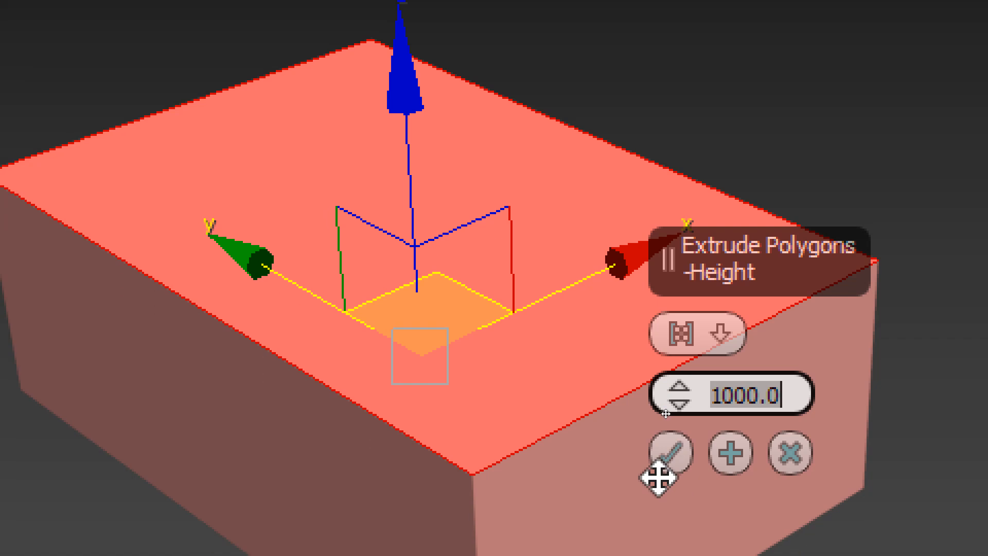
{"action": "left_click", "coordinate": [668, 484]}
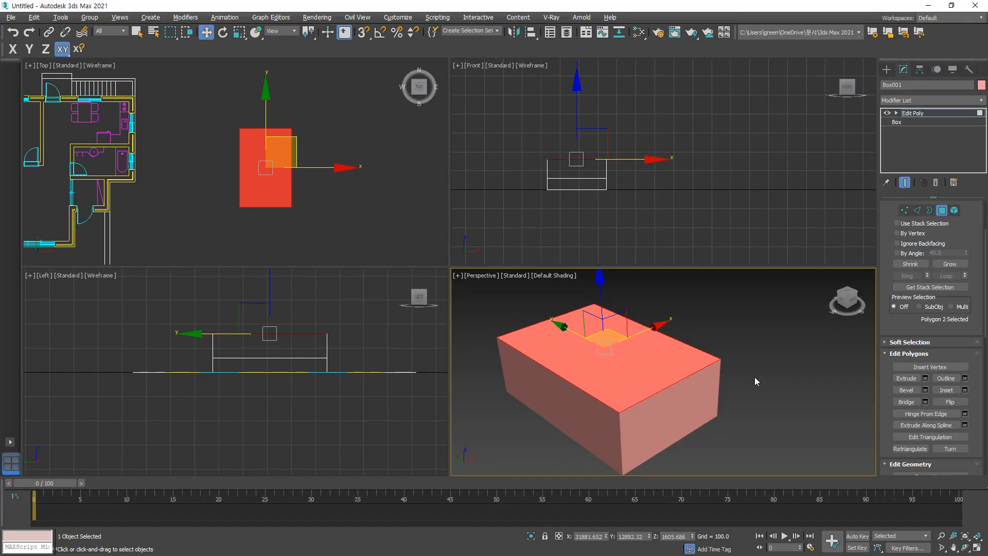
Step: Delete the box's extruded top polygon
{"action": "scroll", "coordinate": [618, 173], "scroll_direction": "up", "scroll_amount": 4}
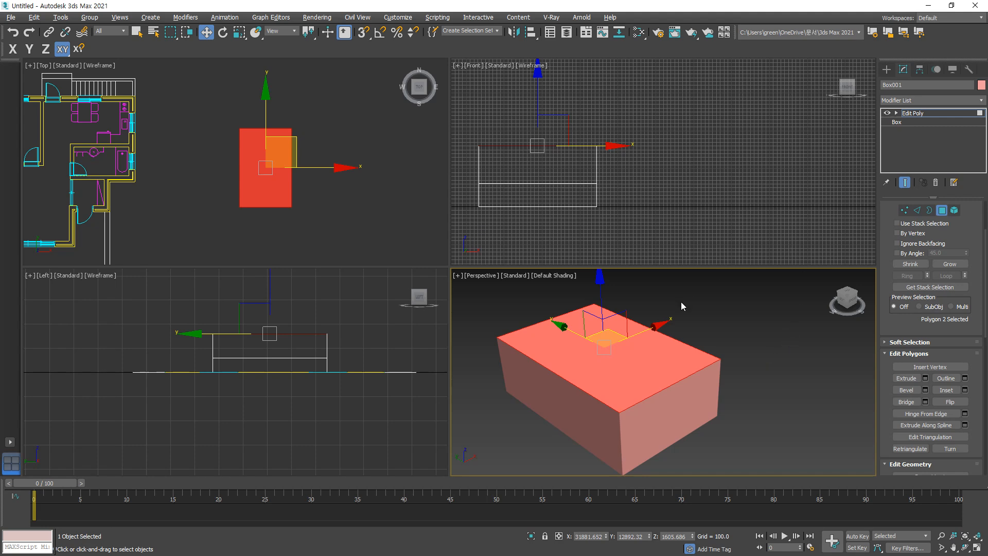
{"action": "key", "text": "Delete"}
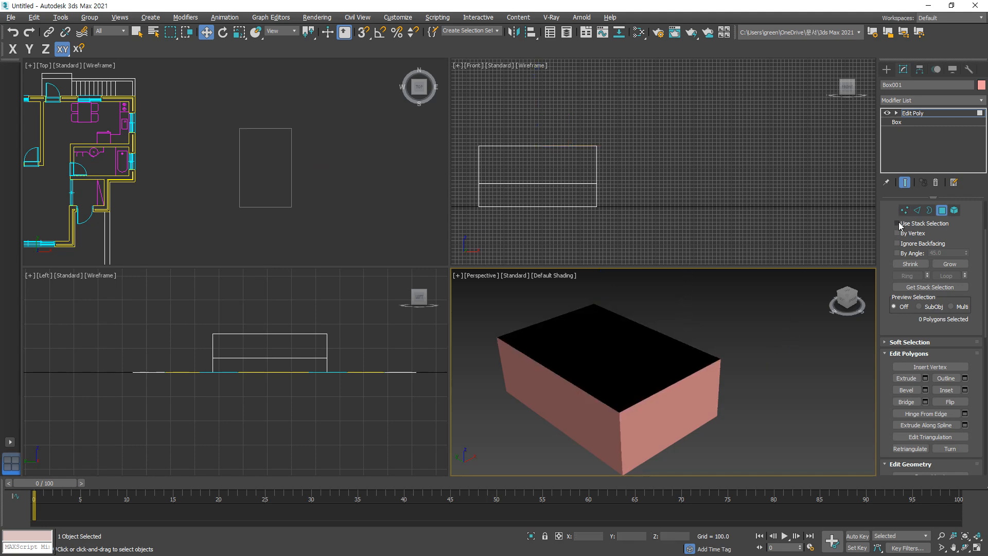
Step: Switch the Edit Poly modifier to Border level and select the box's open top border
{"action": "key", "text": "2"}
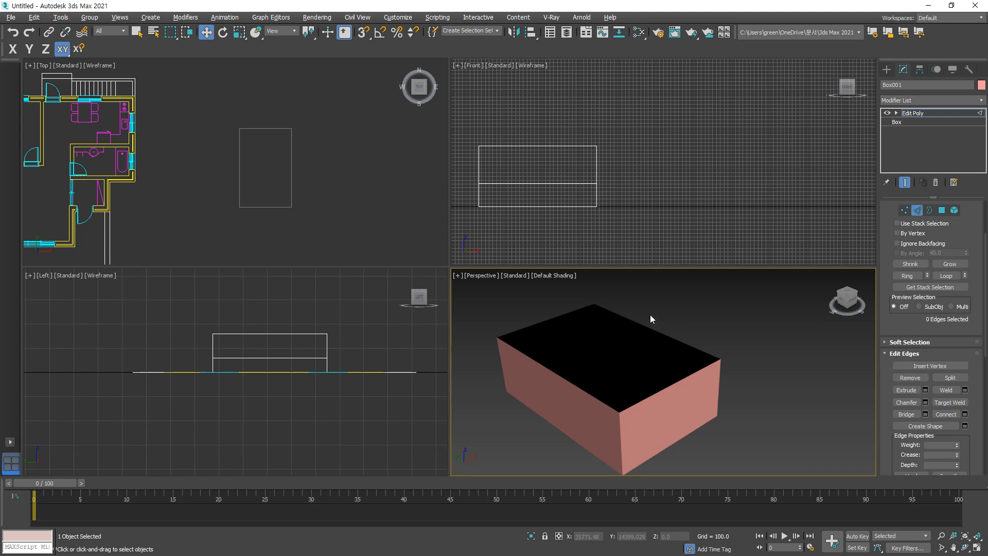
{"action": "key", "text": "3"}
{"action": "left_click", "coordinate": [547, 318]}
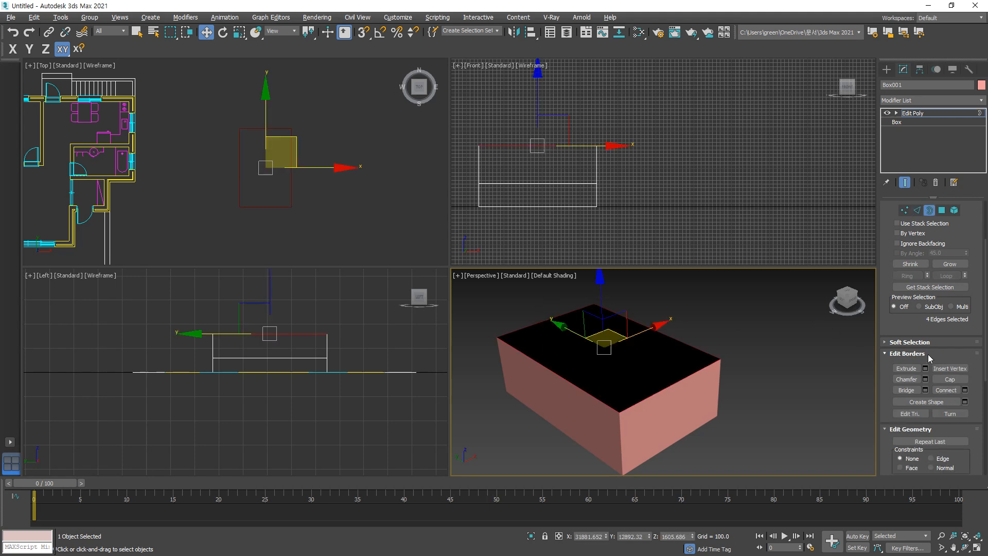
Step: Try extruding the selected top border, entering a width of -1000 and a height of 1000, and discard the result
{"action": "left_click", "coordinate": [925, 368]}
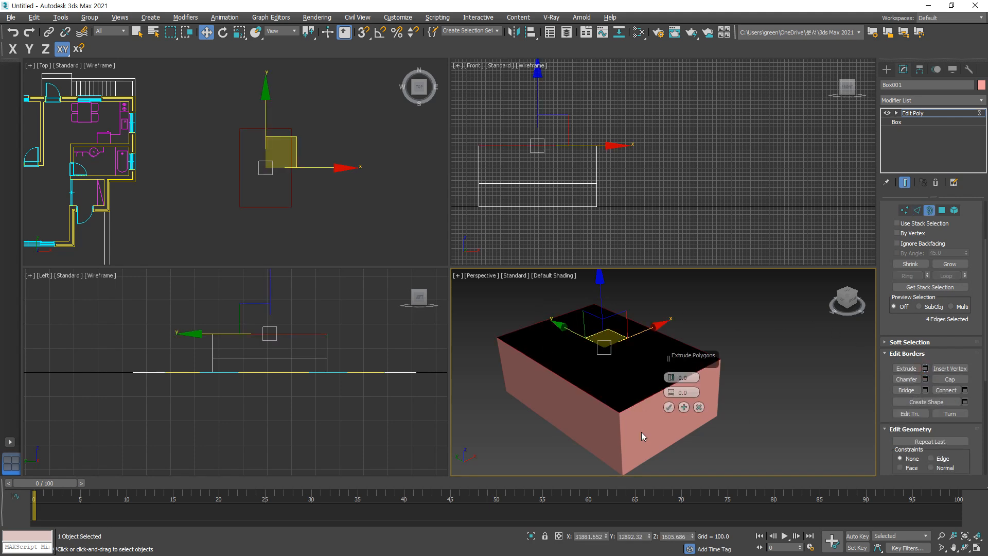
{"action": "left_click_drag", "start_coordinate": [671, 381], "coordinate": [630, 203]}
{"action": "key", "text": "ctrl+z"}
{"action": "type", "text": "-1000"}
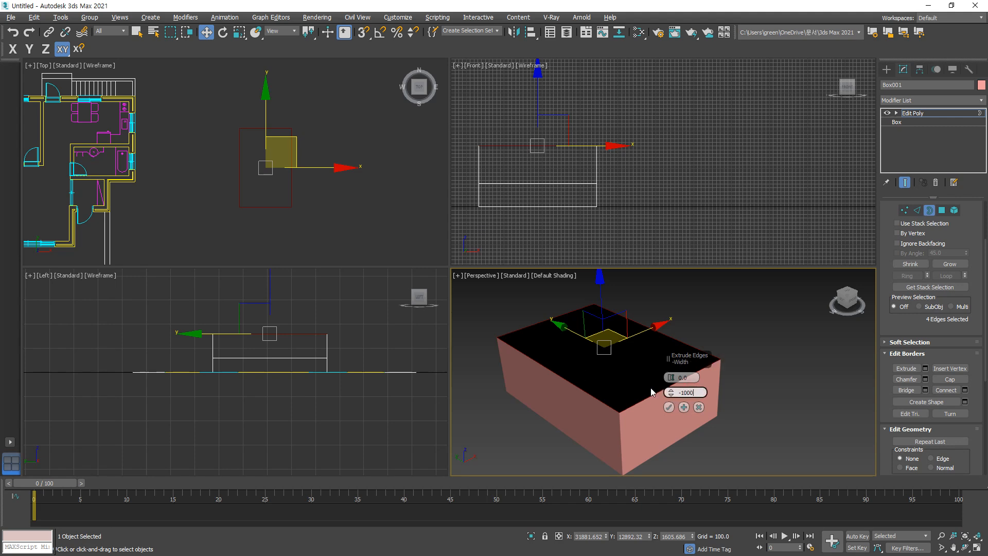
{"action": "key", "text": "Return"}
{"action": "left_click", "coordinate": [683, 377]}
{"action": "type", "text": "100"}
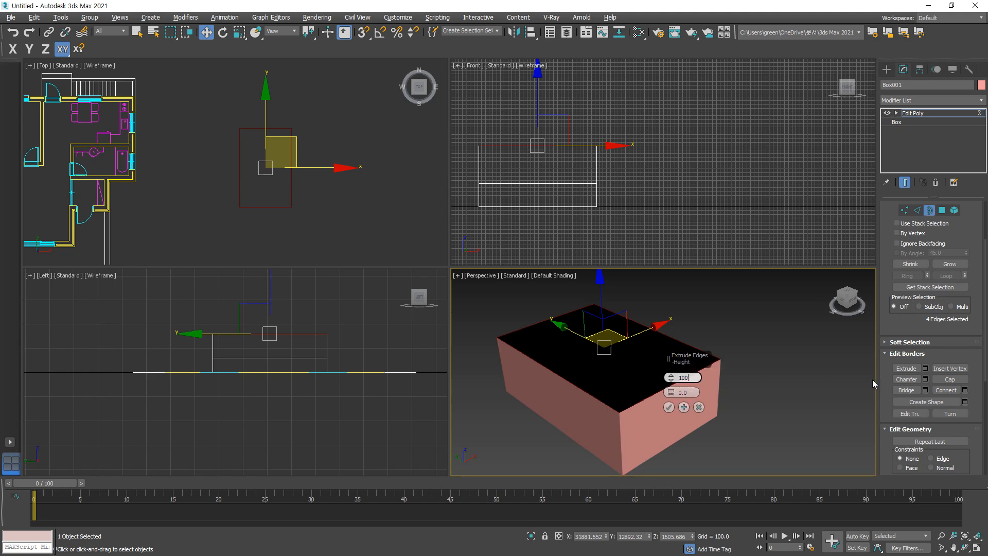
{"action": "type", "text": "0"}
{"action": "key", "text": "Return"}
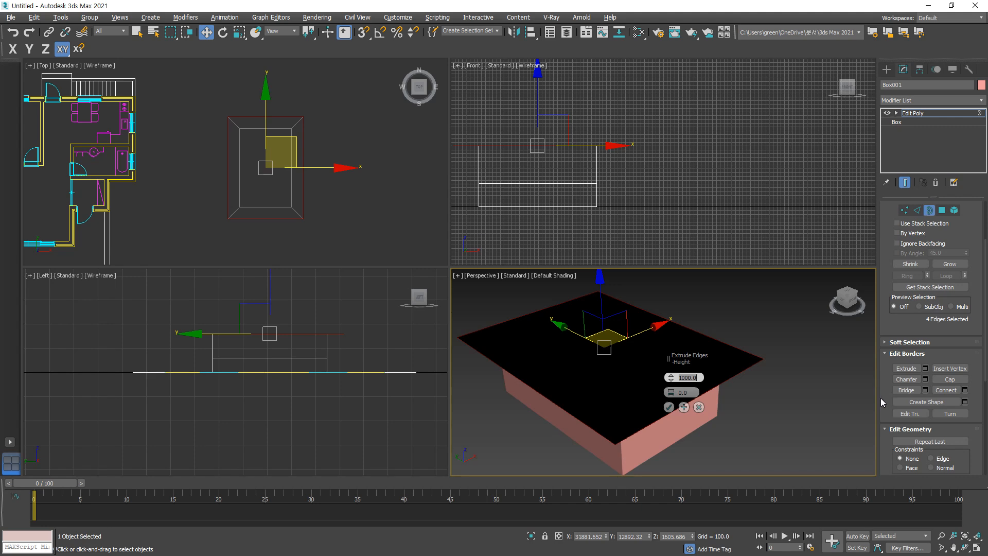
{"action": "left_click", "coordinate": [698, 407]}
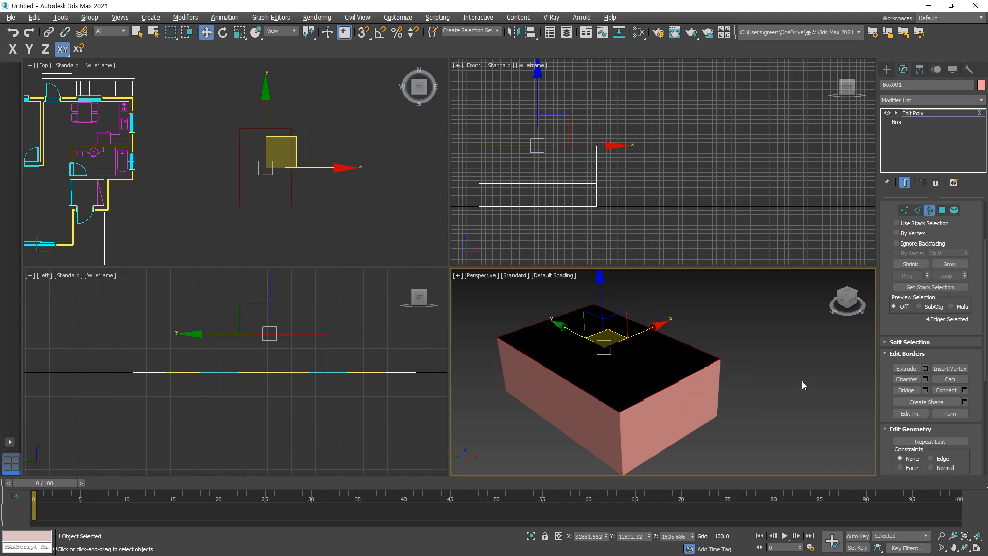
Step: Switch to Edge level, preview extruding the four top edges by a height of 1000, and cancel it
{"action": "left_click", "coordinate": [917, 211]}
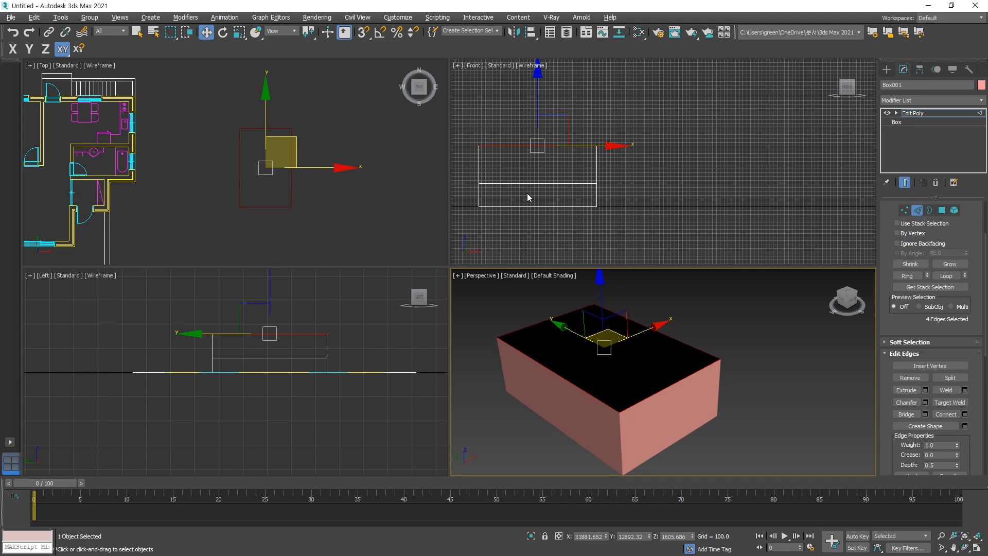
{"action": "scroll", "coordinate": [929, 320], "scroll_direction": "down", "scroll_amount": 3}
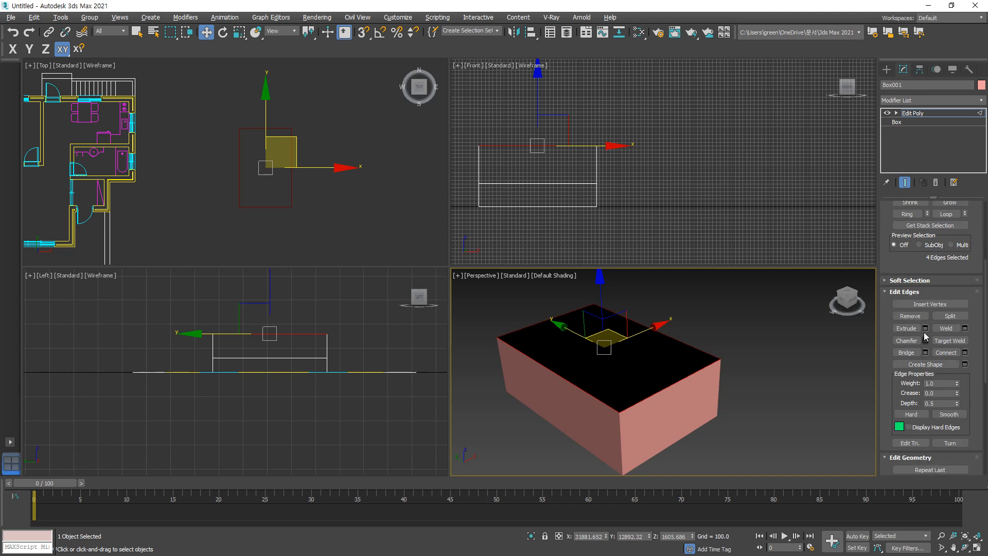
{"action": "left_click", "coordinate": [925, 328]}
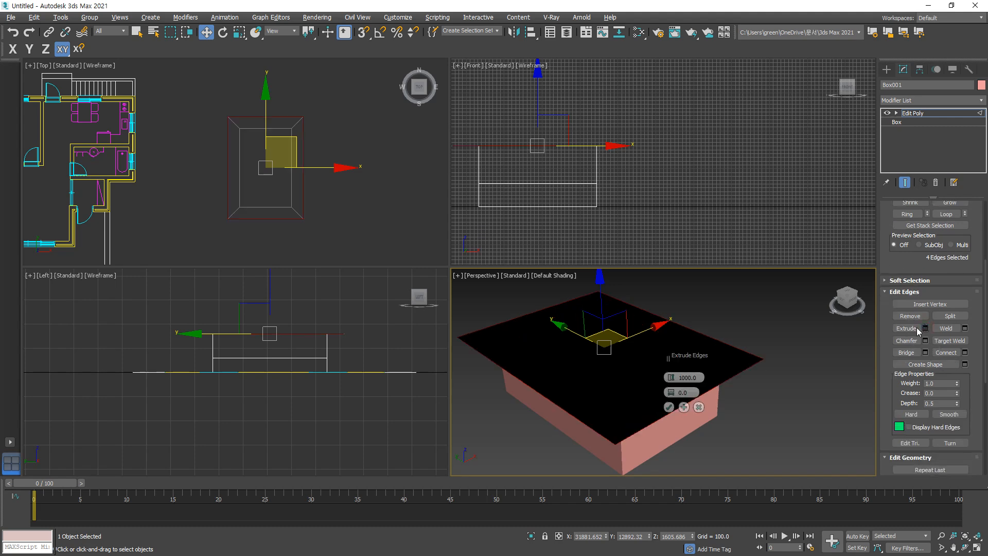
{"action": "left_click", "coordinate": [671, 390]}
{"action": "left_click", "coordinate": [698, 407]}
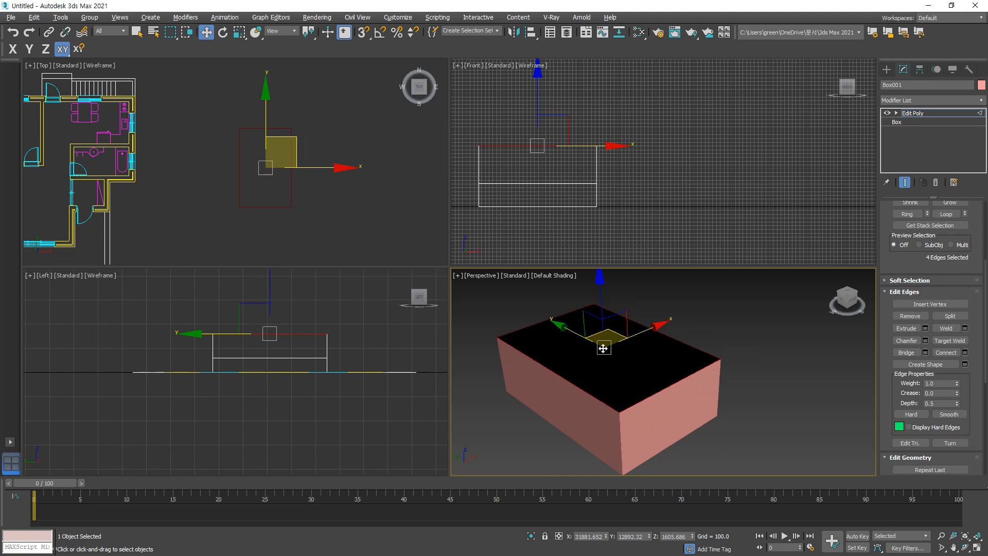
Step: Try extending the selected top edges upward along Z with a copying move, and undo the changes
{"action": "left_click_drag", "start_coordinate": [602, 297], "coordinate": [599, 258], "text": "shift"}
{"action": "key", "text": "ctrl+z"}
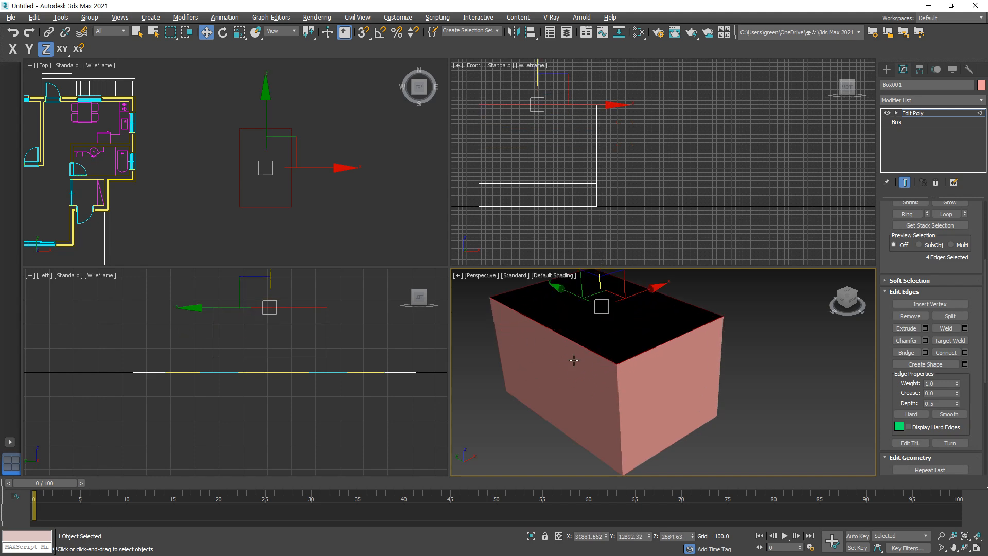
{"action": "key", "text": "ctrl+z"}
{"action": "left_click_drag", "start_coordinate": [601, 303], "coordinate": [603, 272]}
{"action": "key", "text": "ctrl+z"}
{"action": "key", "text": "ctrl+z"}
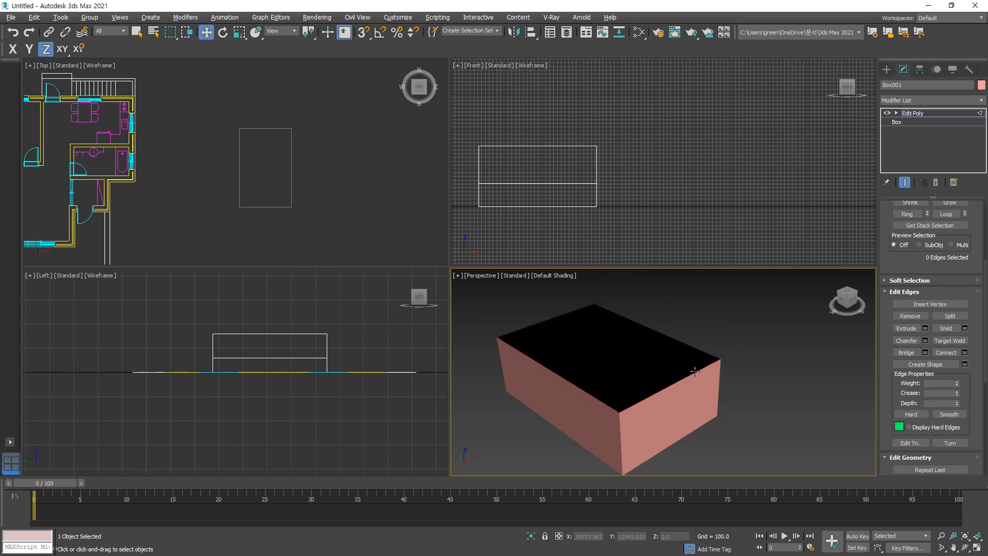
Step: Select the open front top edge of the box and extrude it with a height of 1000 and a width of 1
{"action": "left_click", "coordinate": [697, 370]}
{"action": "left_click_drag", "start_coordinate": [625, 360], "coordinate": [677, 381]}
{"action": "middle_click_drag", "start_coordinate": [625, 370], "coordinate": [657, 329], "text": "alt"}
{"action": "key", "text": "ctrl+z"}
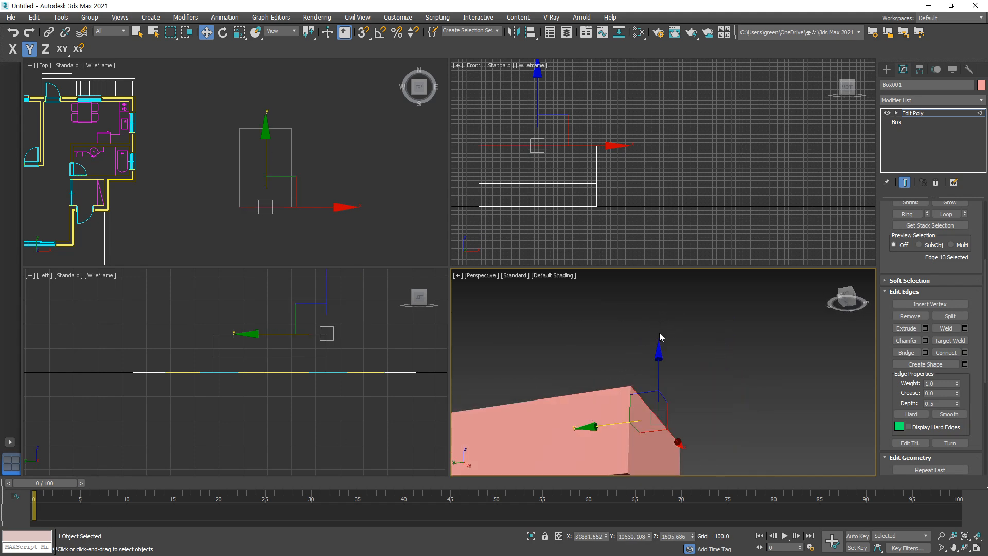
{"action": "left_click", "coordinate": [924, 328]}
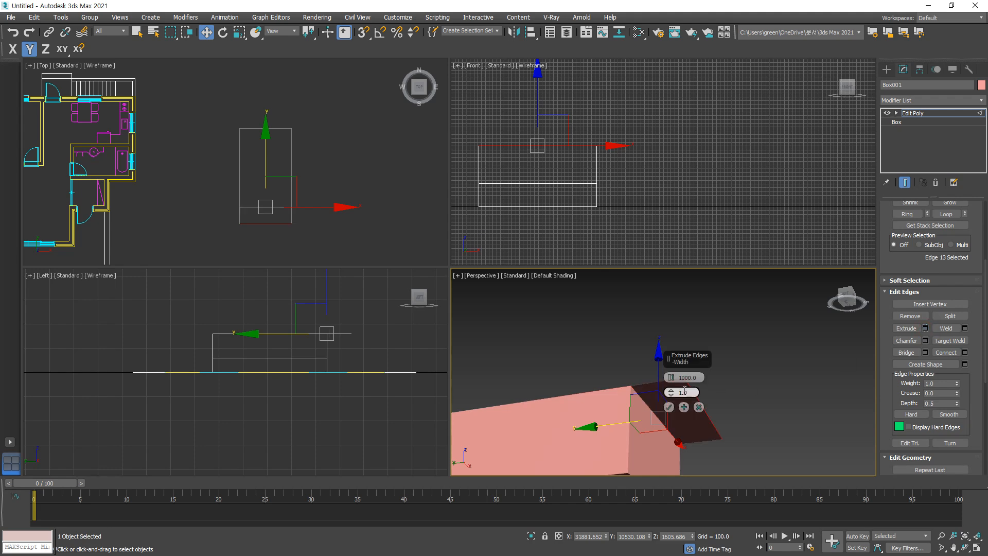
{"action": "left_click_drag", "start_coordinate": [676, 338], "coordinate": [699, 378]}
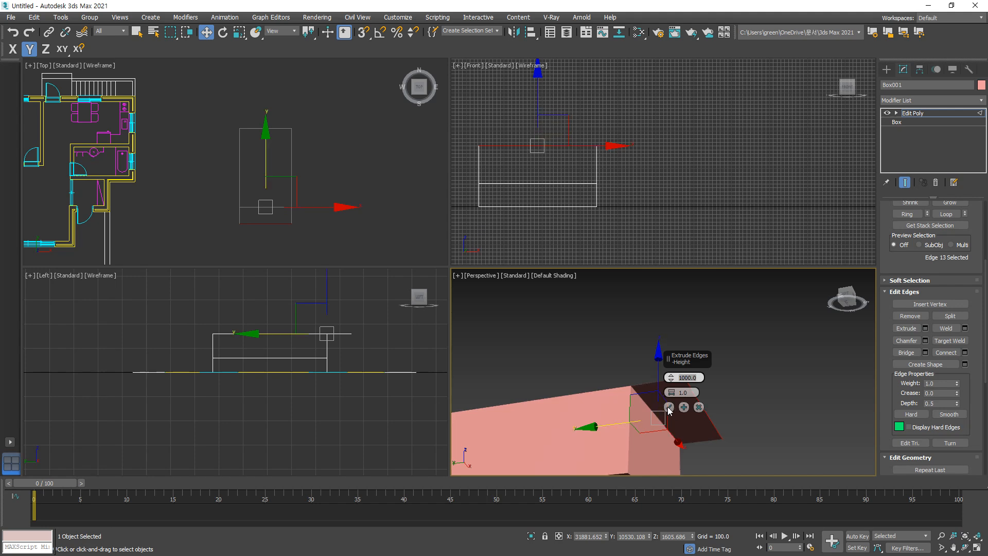
{"action": "left_click", "coordinate": [668, 407]}
{"action": "left_click", "coordinate": [741, 391]}
{"action": "middle_click_drag", "start_coordinate": [712, 361], "coordinate": [770, 387]}
{"action": "scroll", "coordinate": [652, 419], "scroll_direction": "down", "scroll_amount": 5}
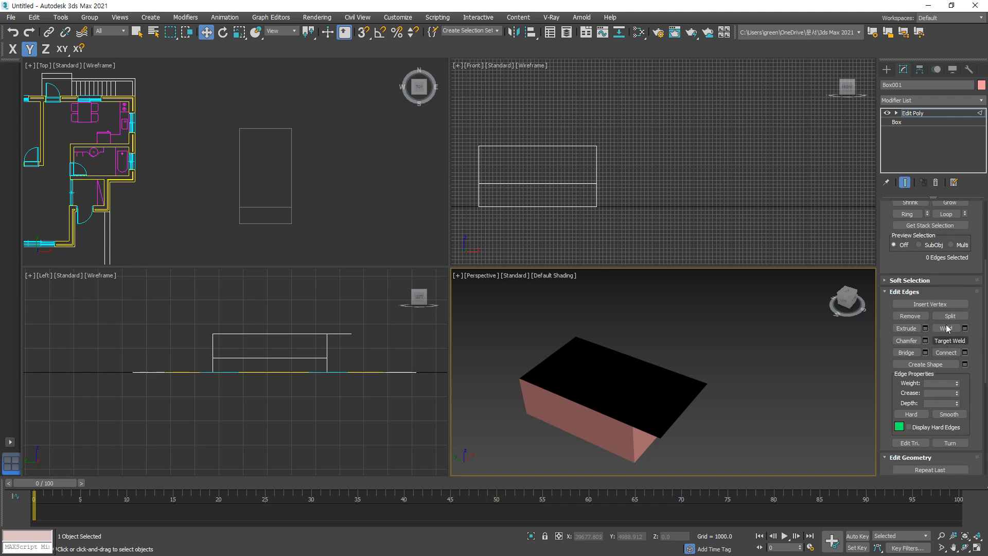
Step: Delete the box and display the whole floor plan in a maximized Top view
{"action": "left_click", "coordinate": [921, 113]}
{"action": "key", "text": "Delete"}
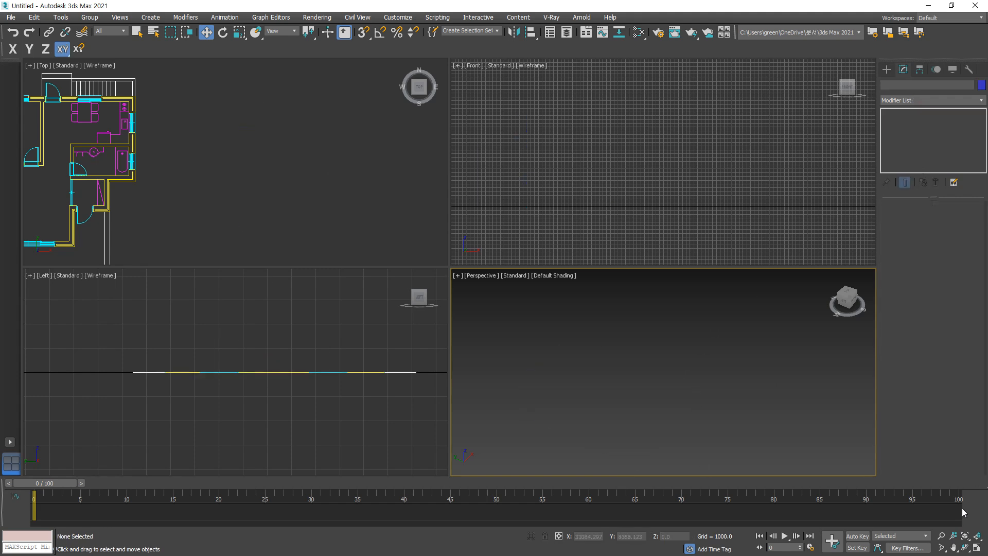
{"action": "left_click", "coordinate": [976, 538]}
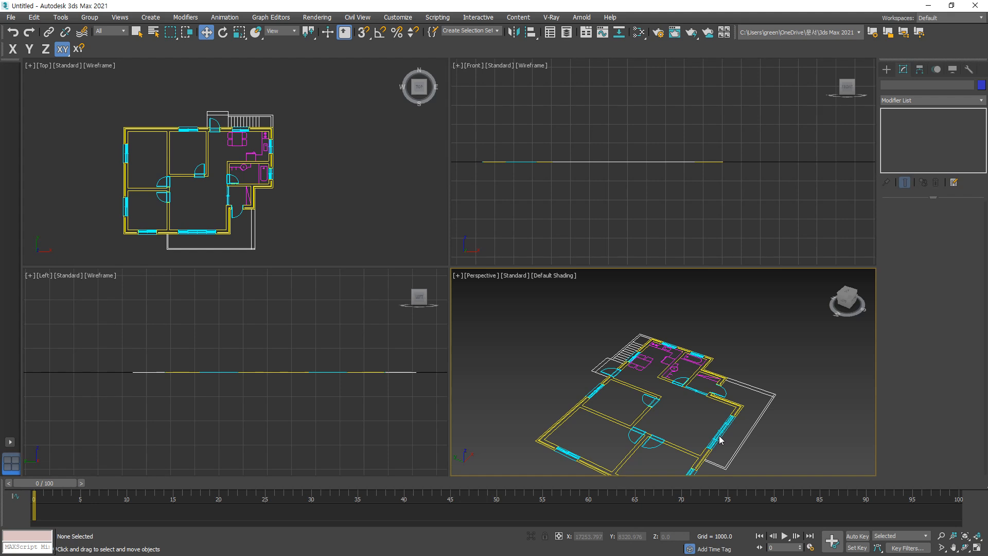
{"action": "scroll", "coordinate": [234, 248], "scroll_direction": "up", "scroll_amount": 5}
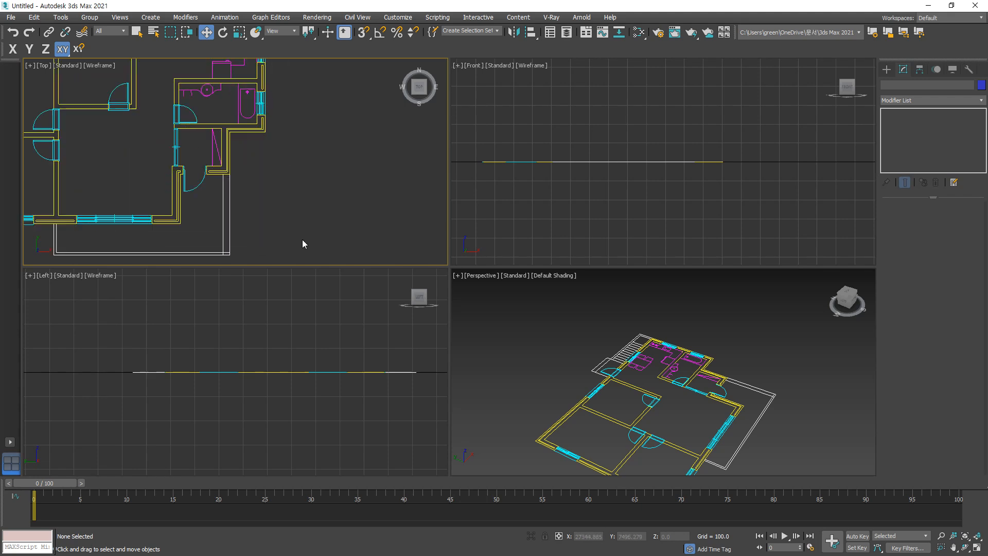
{"action": "middle_click_drag", "start_coordinate": [301, 239], "coordinate": [302, 212]}
{"action": "scroll", "coordinate": [298, 211], "scroll_direction": "down", "scroll_amount": 2}
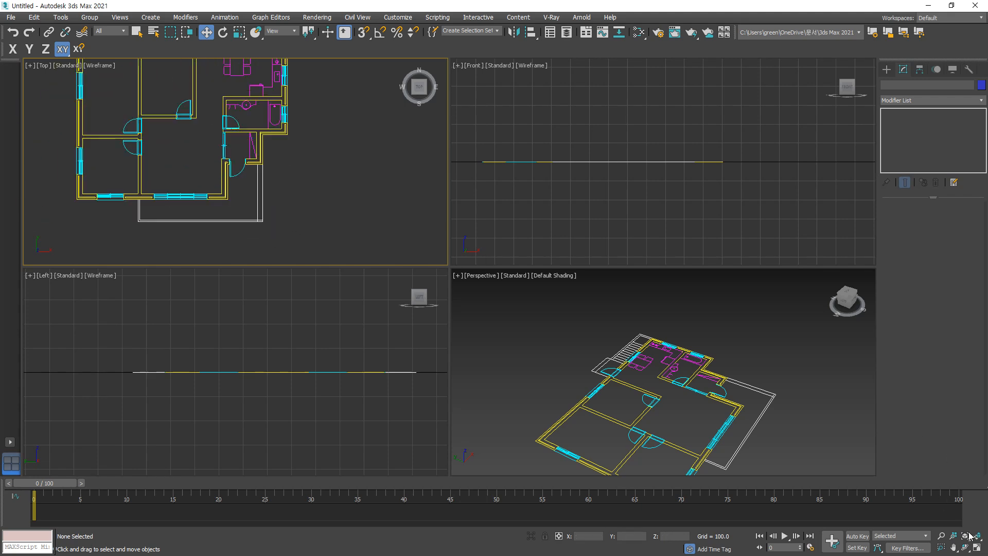
{"action": "left_click", "coordinate": [976, 549]}
{"action": "scroll", "coordinate": [491, 321], "scroll_direction": "up", "scroll_amount": 4}
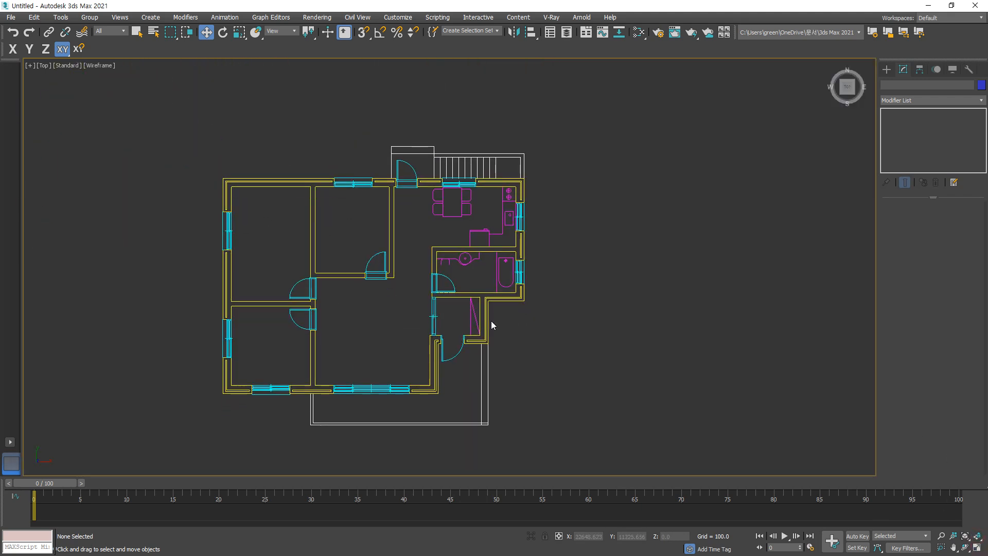
Step: With snapping on, start a Line at the outer wall corner beside the entrance and trace it to the far side of the bathroom window
{"action": "left_click", "coordinate": [886, 69]}
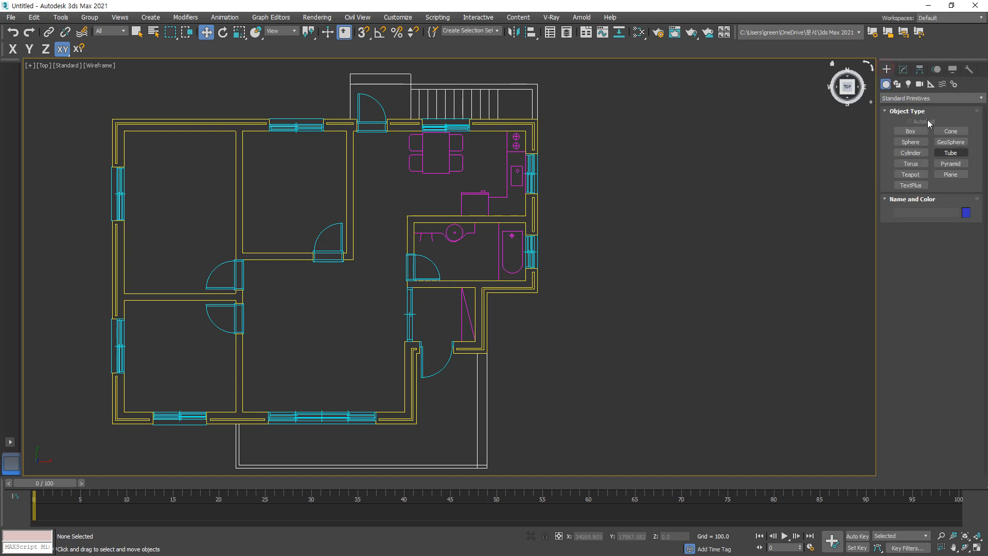
{"action": "left_click", "coordinate": [897, 82]}
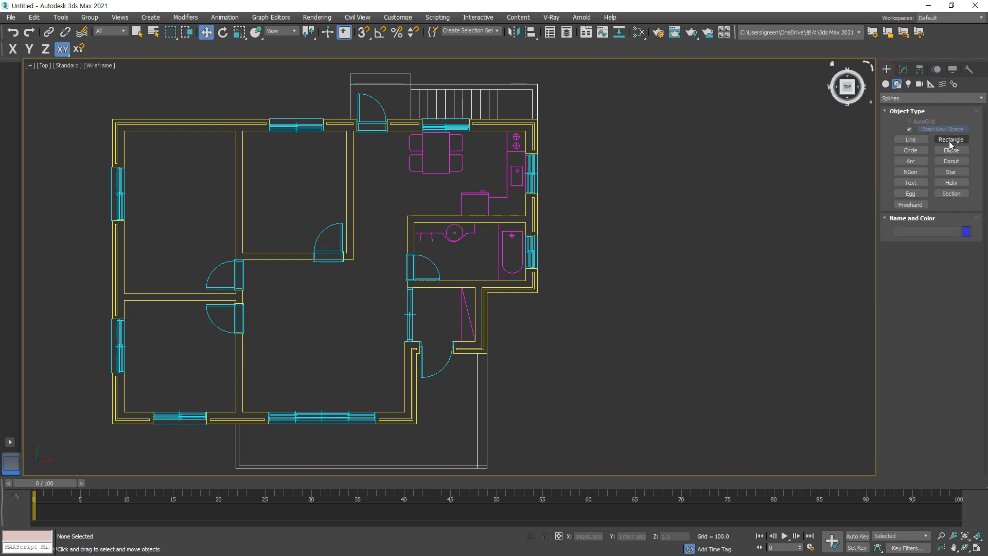
{"action": "left_click", "coordinate": [909, 140]}
{"action": "key", "text": "s"}
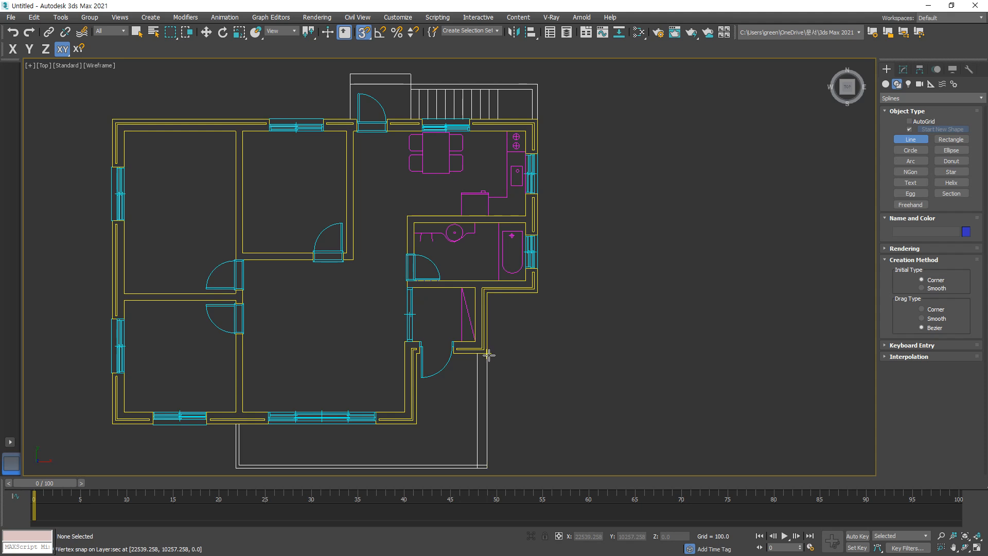
{"action": "left_click", "coordinate": [487, 353]}
{"action": "scroll", "coordinate": [488, 324], "scroll_direction": "up", "scroll_amount": 2}
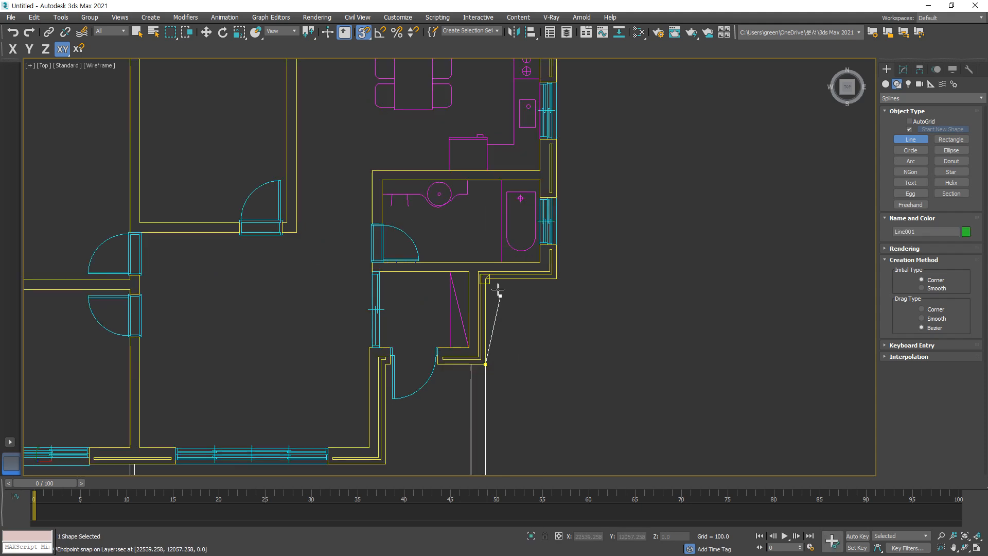
{"action": "left_click", "coordinate": [485, 279]}
{"action": "left_click", "coordinate": [557, 279]}
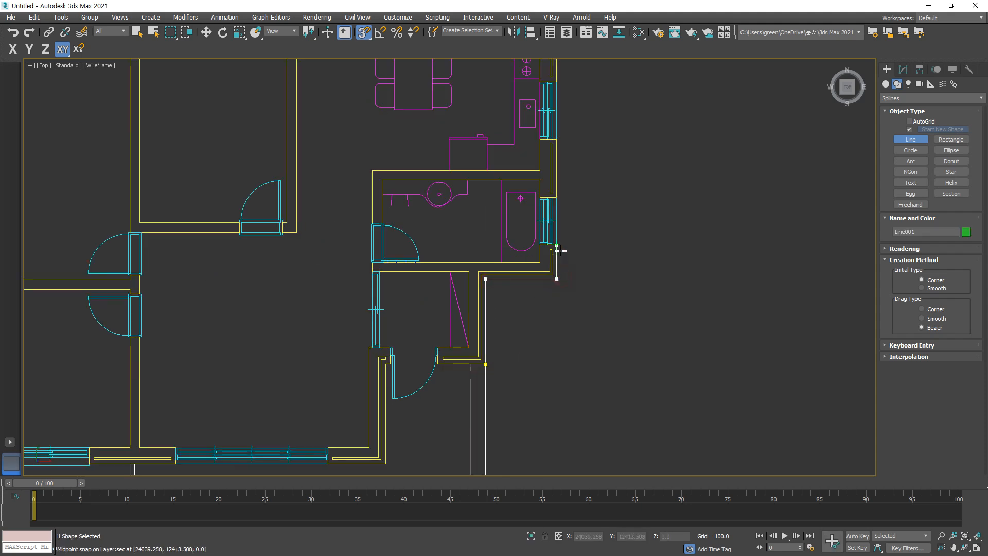
{"action": "left_click", "coordinate": [556, 245]}
{"action": "left_click", "coordinate": [557, 197]}
Step: Continue the line up the plan's east outer wall, adding points at the kitchen window edges and the northeast corner
{"action": "middle_click_drag", "start_coordinate": [579, 130], "coordinate": [497, 255]}
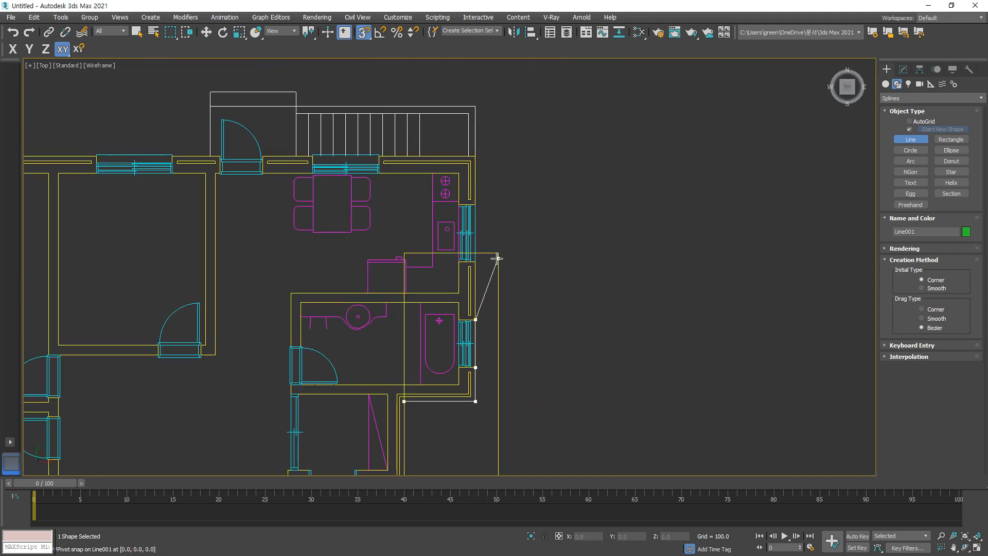
{"action": "left_click", "coordinate": [475, 261]}
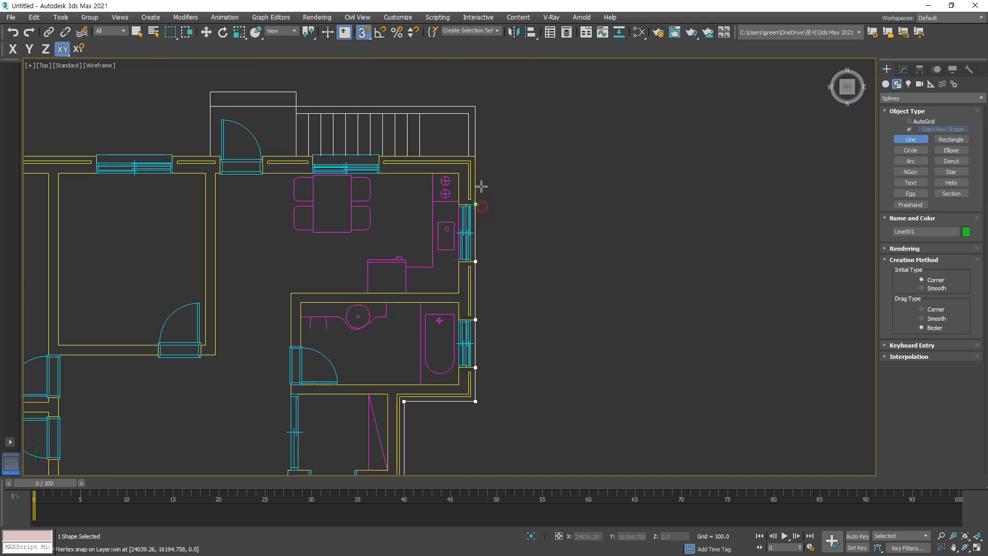
{"action": "left_click", "coordinate": [475, 156]}
Step: Continue the line west along the north outer wall, adding points at both dining window edges, both door edges and the next window's near edge
{"action": "scroll", "coordinate": [391, 165], "scroll_direction": "up", "scroll_amount": 2}
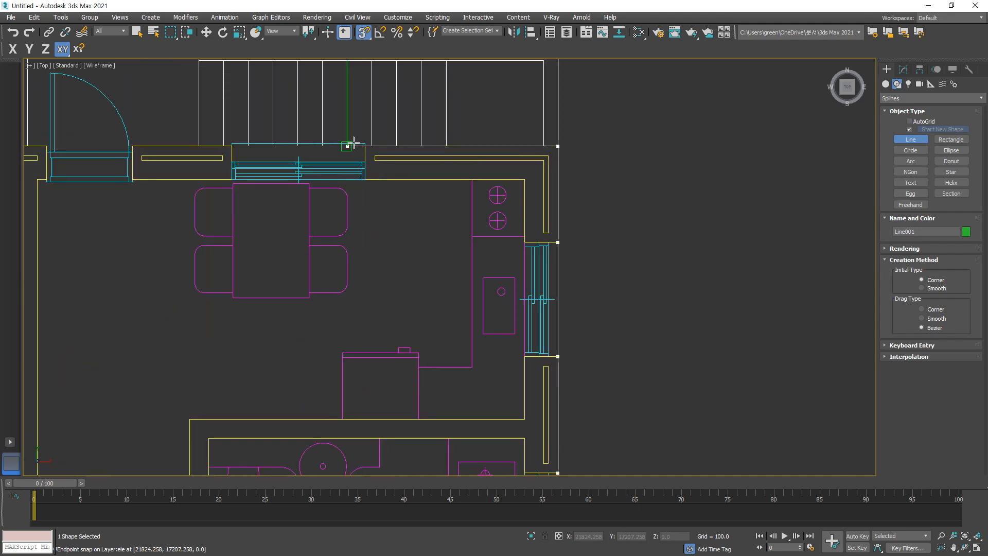
{"action": "left_click", "coordinate": [363, 146]}
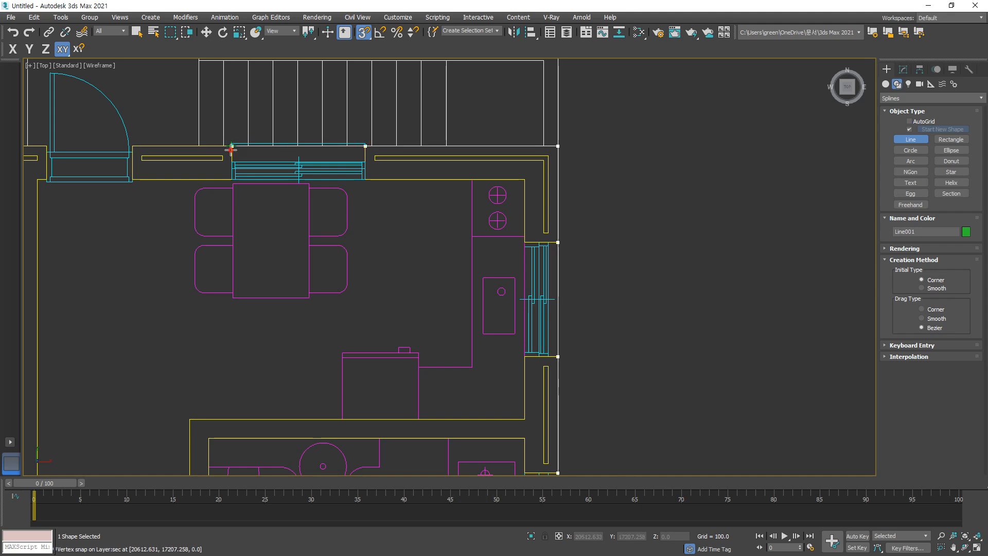
{"action": "left_click", "coordinate": [231, 147]}
{"action": "left_click", "coordinate": [133, 149]}
{"action": "middle_click_drag", "start_coordinate": [92, 150], "coordinate": [350, 168]}
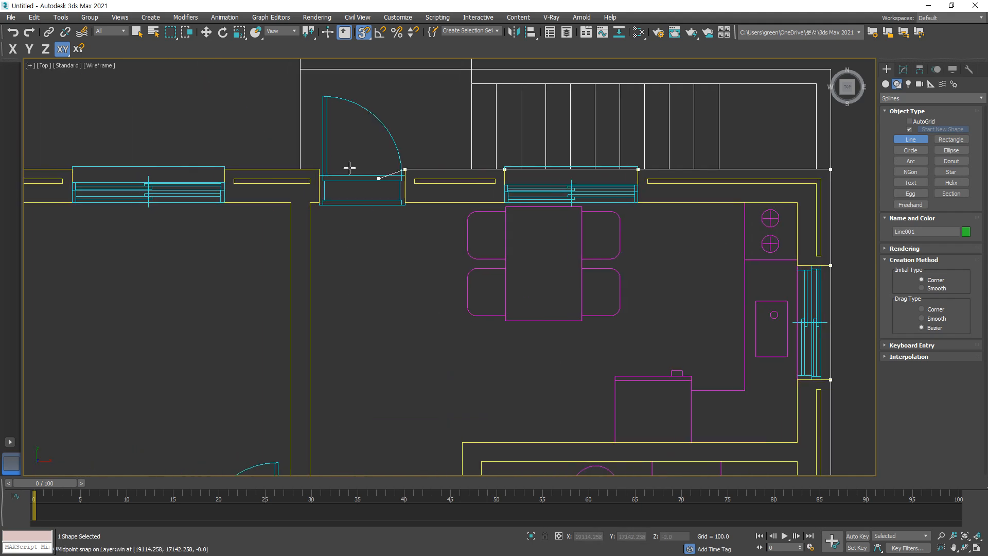
{"action": "left_click", "coordinate": [319, 169]}
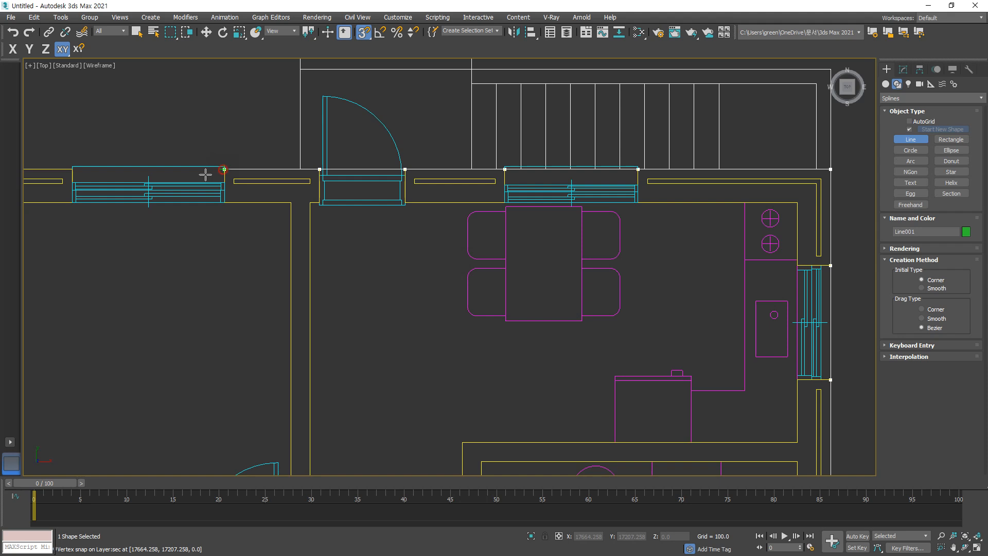
{"action": "left_click", "coordinate": [223, 169]}
Step: Continue the line west along the north outer wall, adding points at the last window's far edge and the northwest corner
{"action": "middle_click_drag", "start_coordinate": [211, 174], "coordinate": [538, 176]}
{"action": "left_click", "coordinate": [405, 171]}
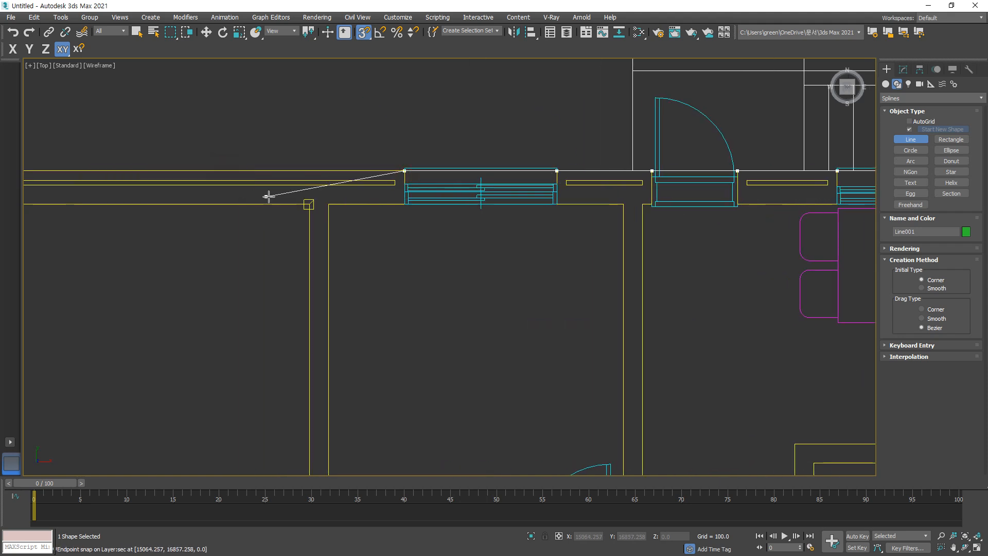
{"action": "scroll", "coordinate": [268, 196], "scroll_direction": "down", "scroll_amount": 5}
{"action": "scroll", "coordinate": [207, 192], "scroll_direction": "up", "scroll_amount": 5}
{"action": "left_click", "coordinate": [271, 176]}
{"action": "middle_click_drag", "start_coordinate": [289, 288], "coordinate": [249, 162]}
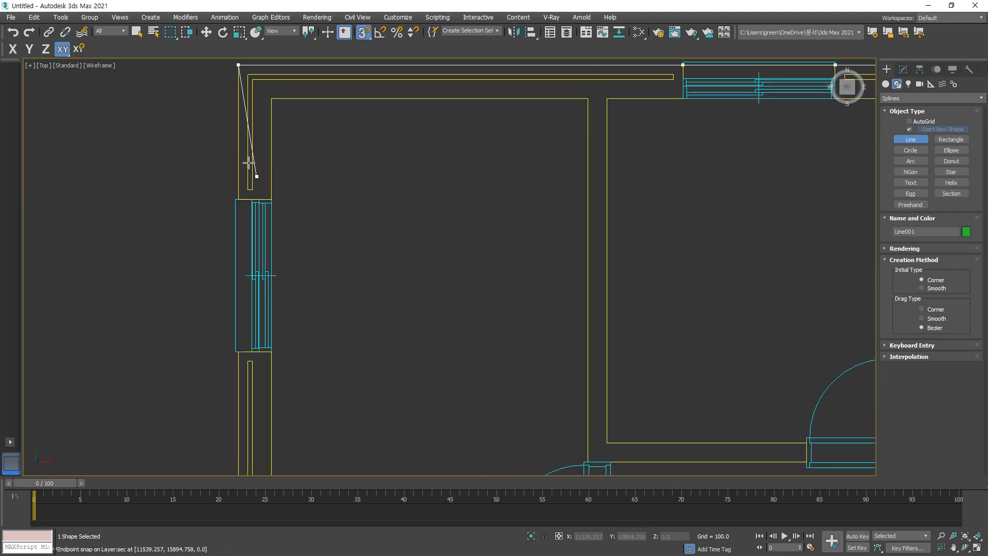
Step: Continue the line down the west outer wall, adding points at the upper and lower edges of both windows
{"action": "scroll", "coordinate": [234, 174], "scroll_direction": "up", "scroll_amount": 1}
{"action": "left_click", "coordinate": [229, 190]}
{"action": "scroll", "coordinate": [254, 392], "scroll_direction": "down", "scroll_amount": 1}
{"action": "middle_click_drag", "start_coordinate": [254, 351], "coordinate": [247, 245]}
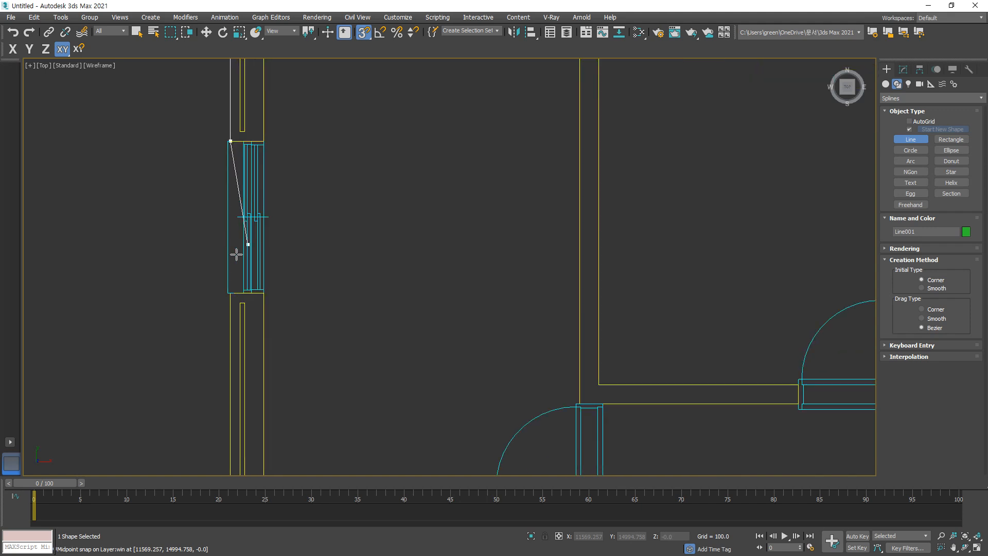
{"action": "left_click", "coordinate": [230, 291]}
{"action": "middle_click_drag", "start_coordinate": [229, 165], "coordinate": [214, 320]}
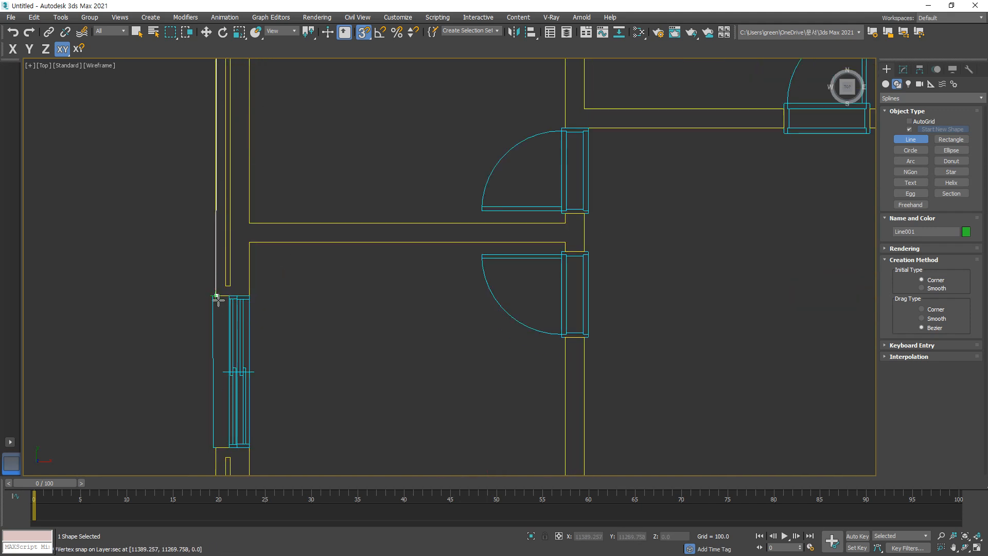
{"action": "left_click", "coordinate": [216, 297]}
{"action": "middle_click_drag", "start_coordinate": [258, 378], "coordinate": [256, 159]}
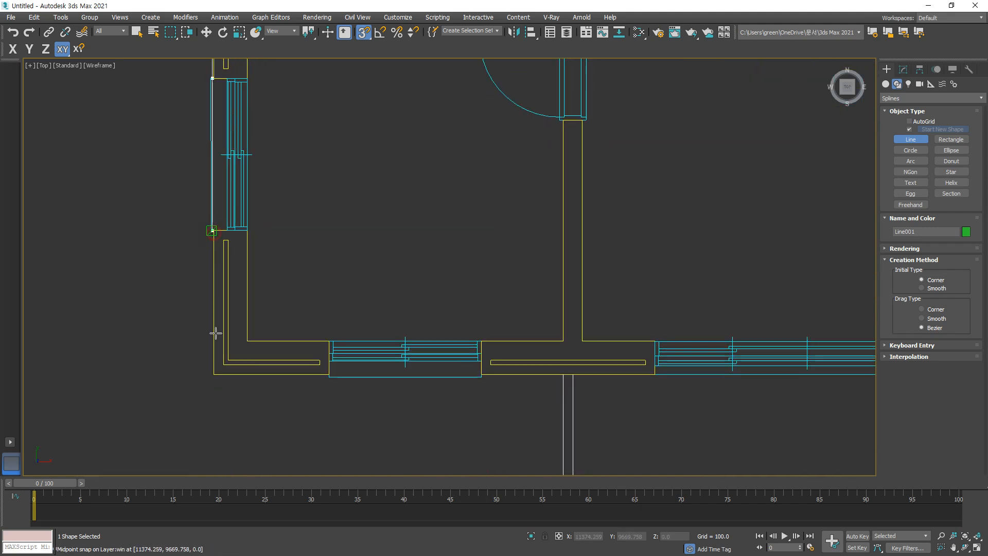
Step: Trace the line around the southwest corner and along the south wall, adding points at both windows' edges and the corner below the entrance
{"action": "left_click", "coordinate": [214, 376]}
{"action": "left_click", "coordinate": [330, 376]}
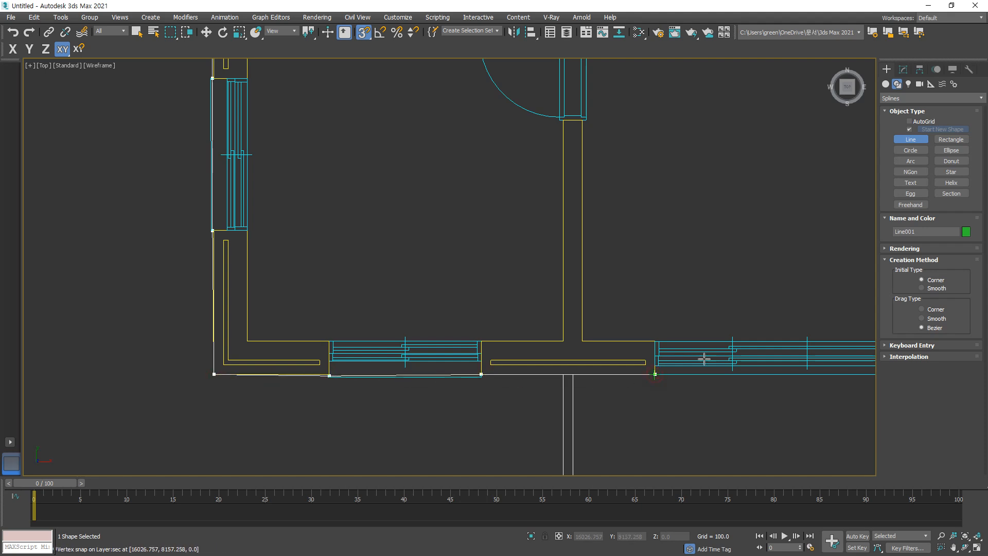
{"action": "scroll", "coordinate": [498, 401], "scroll_direction": "up", "scroll_amount": 5}
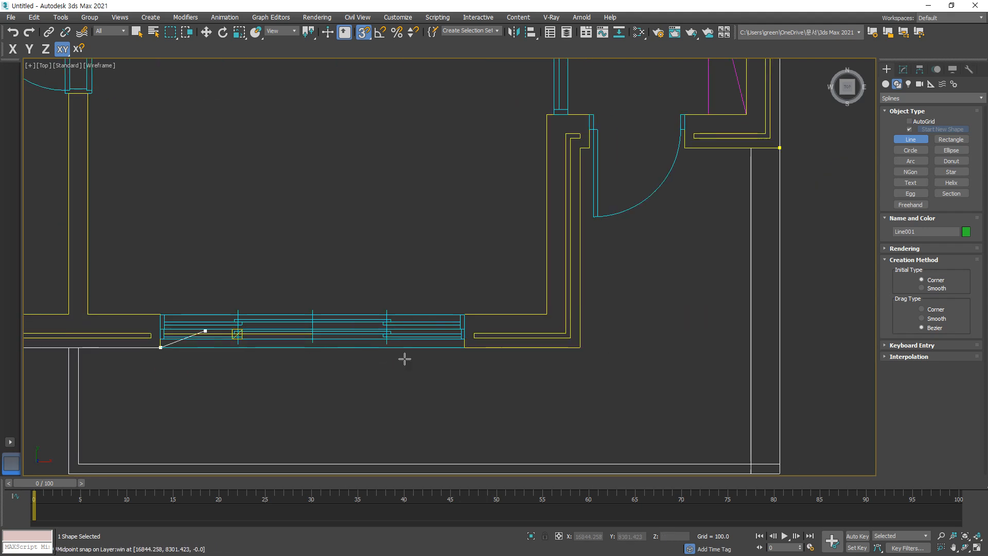
{"action": "left_click", "coordinate": [579, 347]}
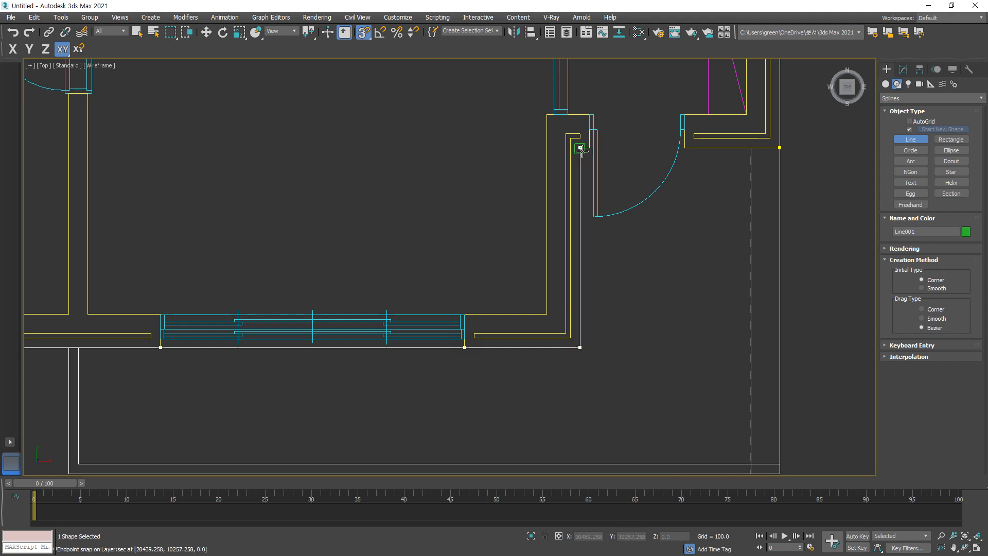
Step: Trace the entrance wall with points at the recess corner and both door edges, ending at the start point to close the spline
{"action": "left_click", "coordinate": [614, 151]}
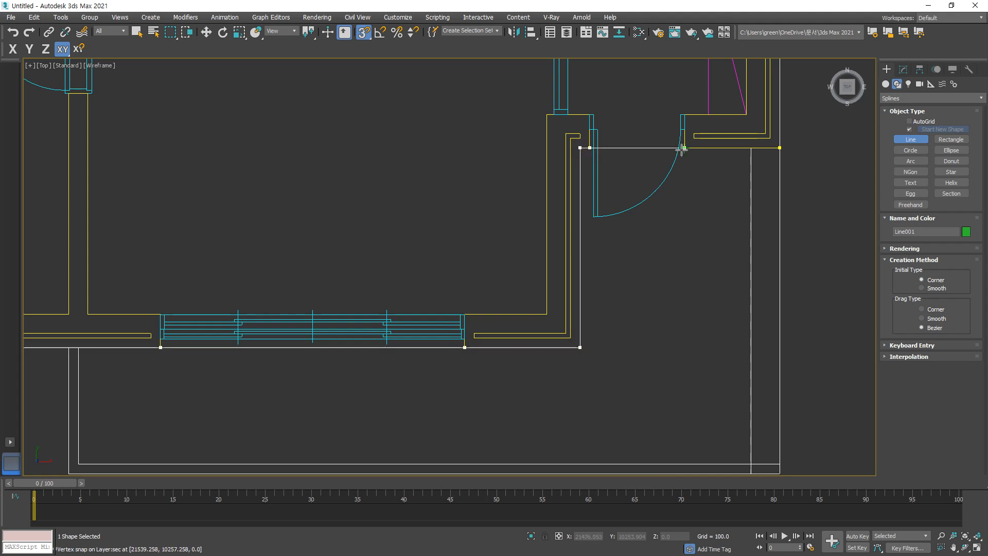
{"action": "left_click", "coordinate": [683, 149]}
{"action": "left_click", "coordinate": [779, 148]}
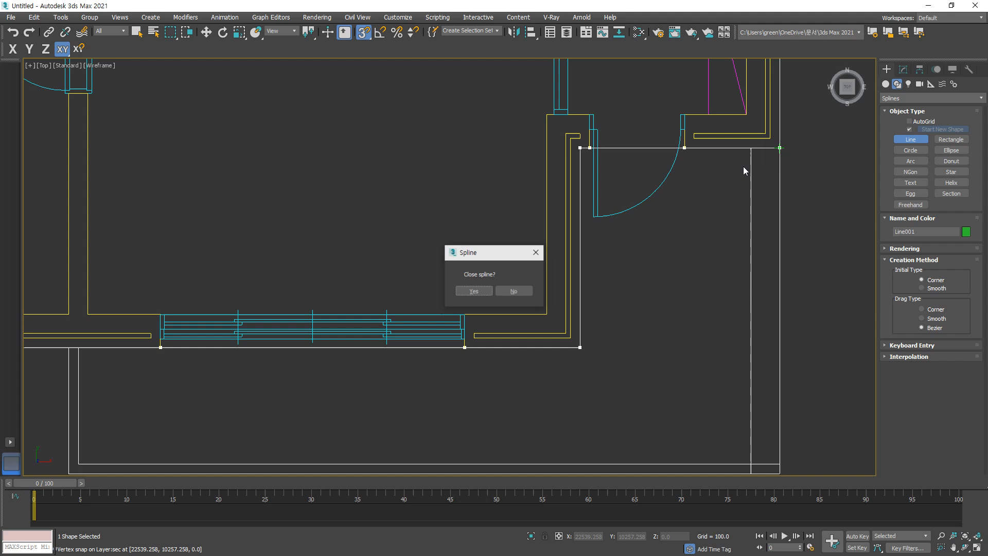
{"action": "left_click", "coordinate": [462, 292]}
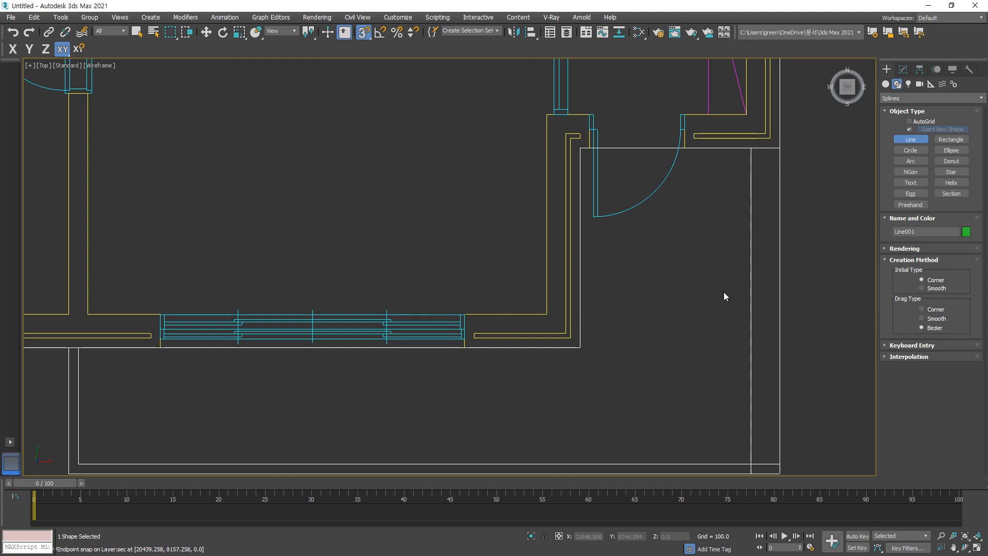
Step: At the vertex level, move the misplaced vertex at the small south window's west edge up onto the outer wall corner
{"action": "key", "text": "1"}
{"action": "middle_click_drag", "start_coordinate": [335, 282], "coordinate": [787, 283]}
{"action": "scroll", "coordinate": [277, 354], "scroll_direction": "up", "scroll_amount": 4}
{"action": "scroll", "coordinate": [326, 337], "scroll_direction": "up", "scroll_amount": 3}
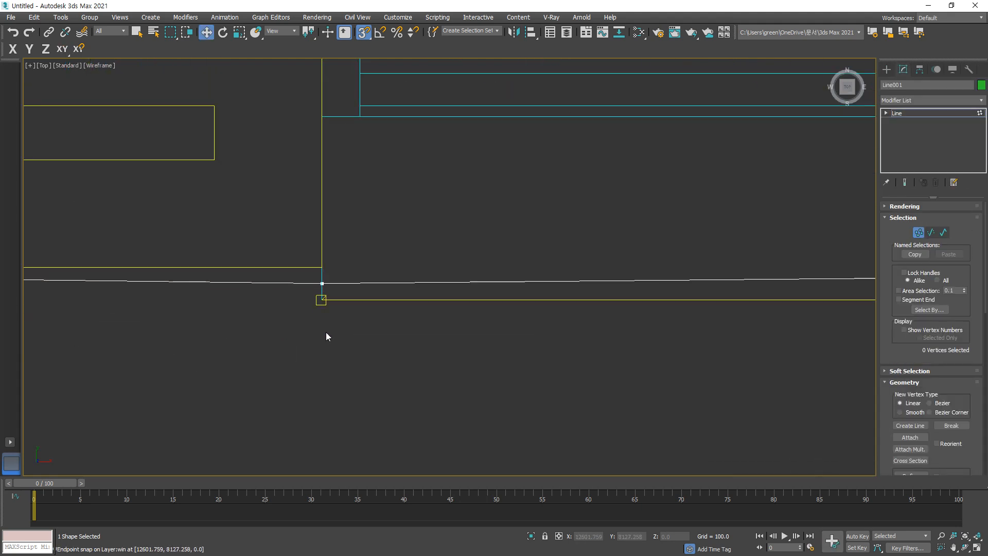
{"action": "left_click", "coordinate": [322, 283]}
{"action": "left_click_drag", "start_coordinate": [322, 282], "coordinate": [322, 267]}
{"action": "scroll", "coordinate": [465, 280], "scroll_direction": "down", "scroll_amount": 3}
{"action": "middle_click_drag", "start_coordinate": [293, 255], "coordinate": [23, 256]}
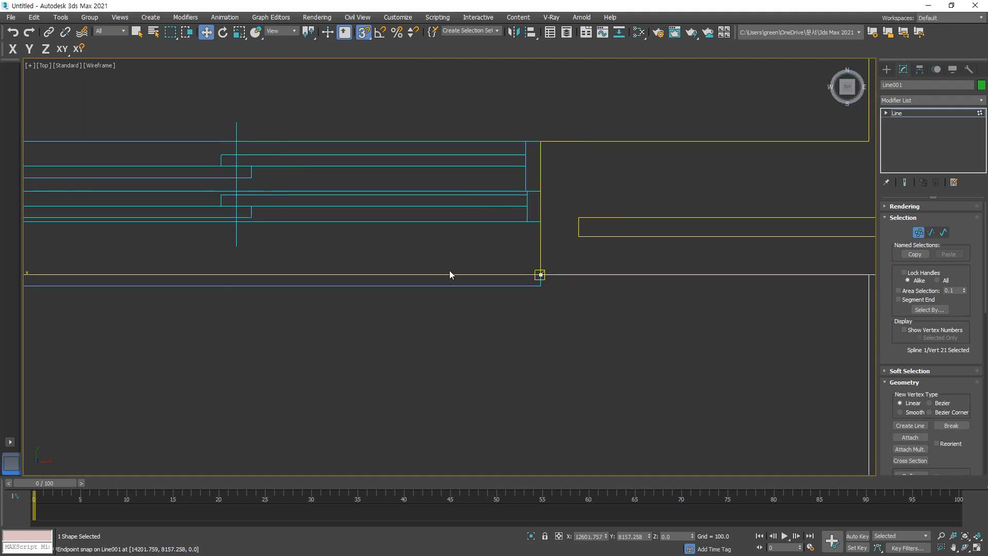
Step: Snap the vertex at the bottom edge of the lower west window onto the outer wall line
{"action": "scroll", "coordinate": [449, 275], "scroll_direction": "down", "scroll_amount": 5}
{"action": "middle_click_drag", "start_coordinate": [281, 351], "coordinate": [344, 475]}
{"action": "scroll", "coordinate": [283, 268], "scroll_direction": "up", "scroll_amount": 5}
{"action": "left_click", "coordinate": [226, 224]}
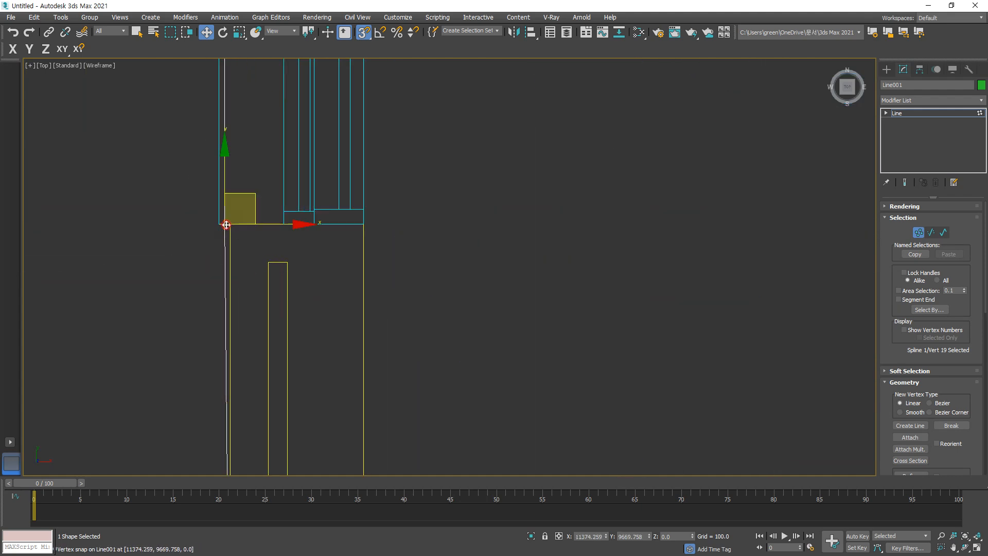
{"action": "left_click_drag", "start_coordinate": [225, 225], "coordinate": [236, 225]}
{"action": "scroll", "coordinate": [247, 279], "scroll_direction": "down", "scroll_amount": 6}
Step: Align the vertex at the top edge of the lower west window with the outer wall line
{"action": "middle_click_drag", "start_coordinate": [250, 188], "coordinate": [256, 318]}
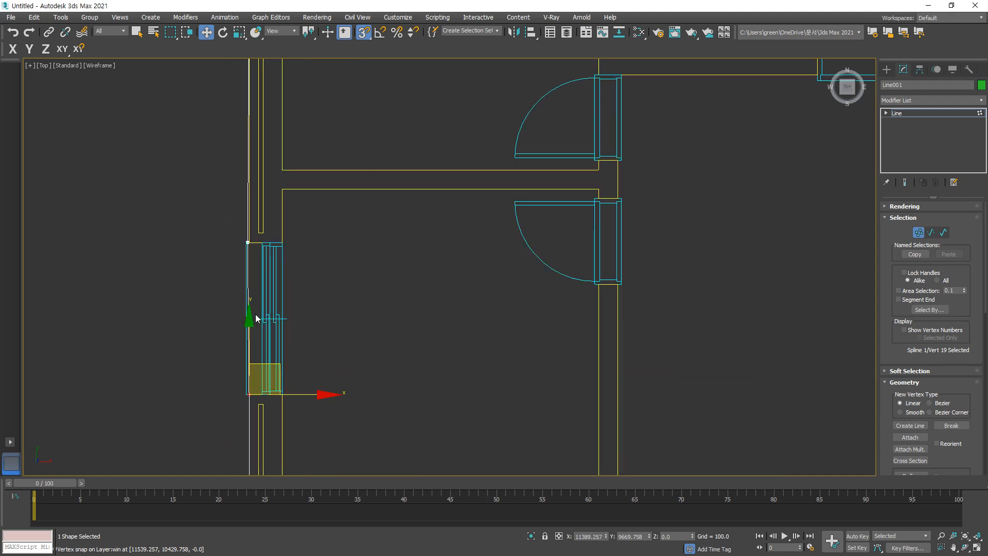
{"action": "scroll", "coordinate": [247, 241], "scroll_direction": "up", "scroll_amount": 4}
{"action": "middle_click_drag", "start_coordinate": [248, 242], "coordinate": [292, 291]}
{"action": "left_click", "coordinate": [291, 291]}
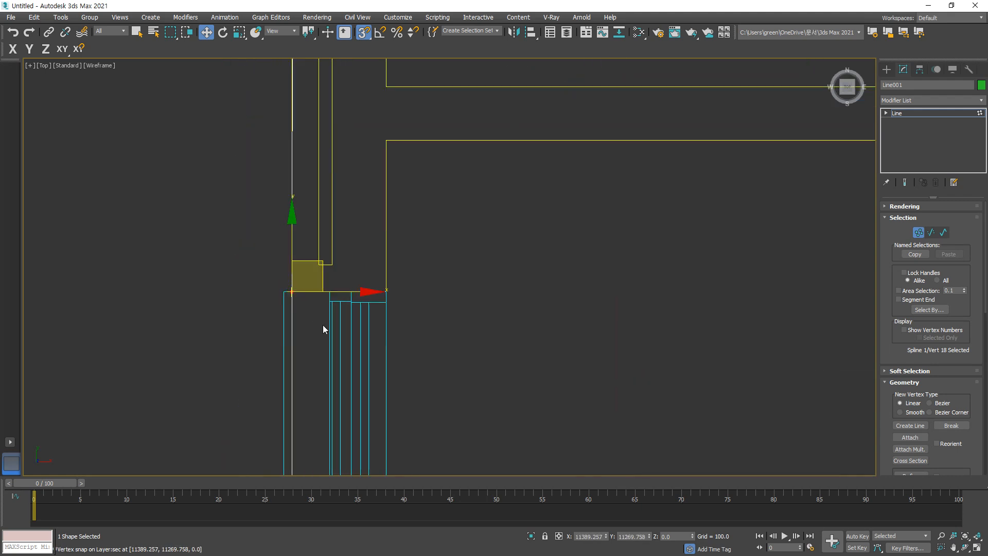
{"action": "left_click", "coordinate": [326, 308]}
Step: Snap the vertex at the bottom edge of the upper west window onto the outer wall corner
{"action": "scroll", "coordinate": [327, 308], "scroll_direction": "down", "scroll_amount": 3}
{"action": "middle_click_drag", "start_coordinate": [325, 447], "coordinate": [301, 228]}
{"action": "scroll", "coordinate": [300, 244], "scroll_direction": "up", "scroll_amount": 6}
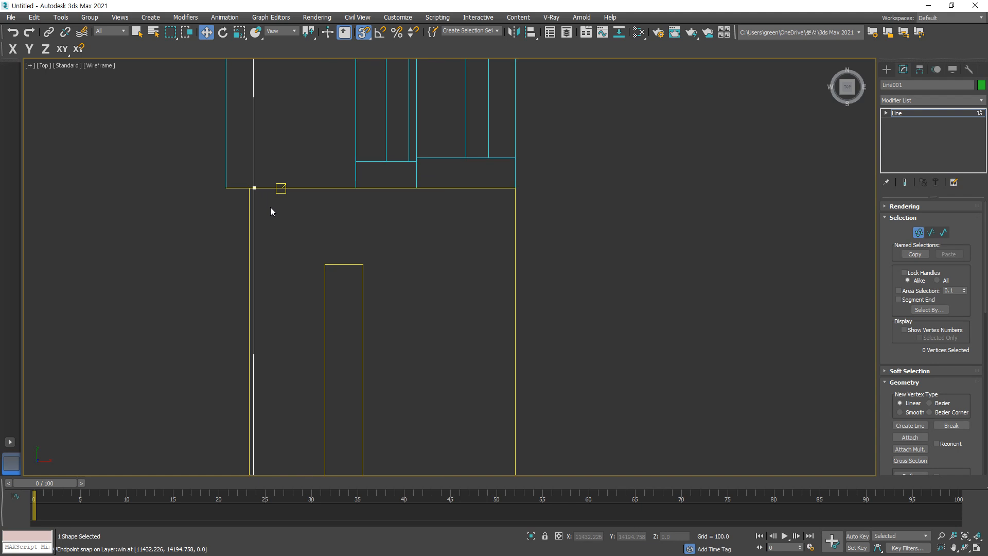
{"action": "left_click", "coordinate": [251, 190]}
{"action": "left_click_drag", "start_coordinate": [248, 197], "coordinate": [248, 190]}
{"action": "scroll", "coordinate": [309, 250], "scroll_direction": "down", "scroll_amount": 5}
{"action": "middle_click_drag", "start_coordinate": [315, 201], "coordinate": [319, 279]}
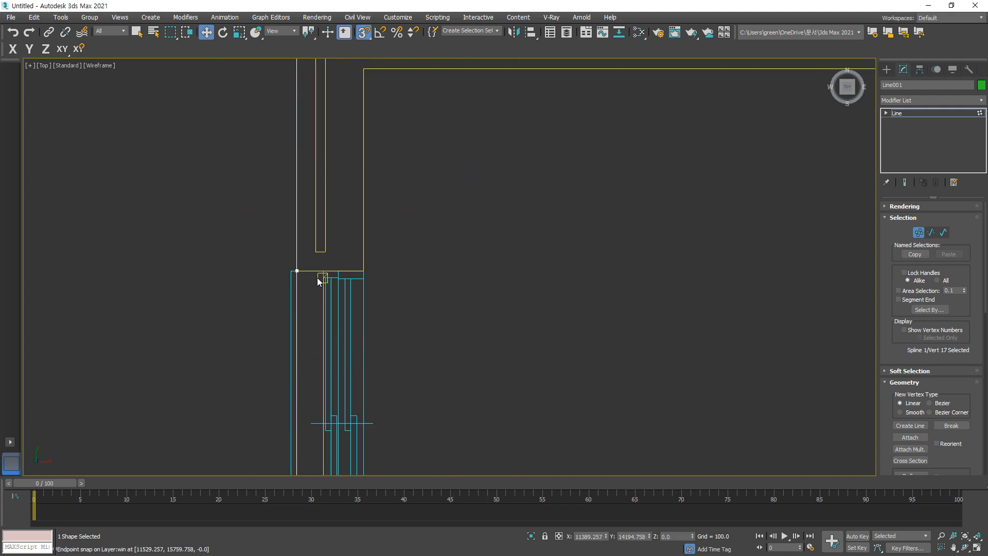
Step: Inspect the remaining outline vertices along the north, east, entrance and south walls for misplaced points
{"action": "scroll", "coordinate": [317, 277], "scroll_direction": "down", "scroll_amount": 4}
{"action": "middle_click_drag", "start_coordinate": [508, 267], "coordinate": [102, 251]}
{"action": "middle_click_drag", "start_coordinate": [474, 248], "coordinate": [191, 289]}
{"action": "middle_click_drag", "start_coordinate": [412, 367], "coordinate": [390, 228]}
{"action": "middle_click_drag", "start_coordinate": [424, 396], "coordinate": [418, 271]}
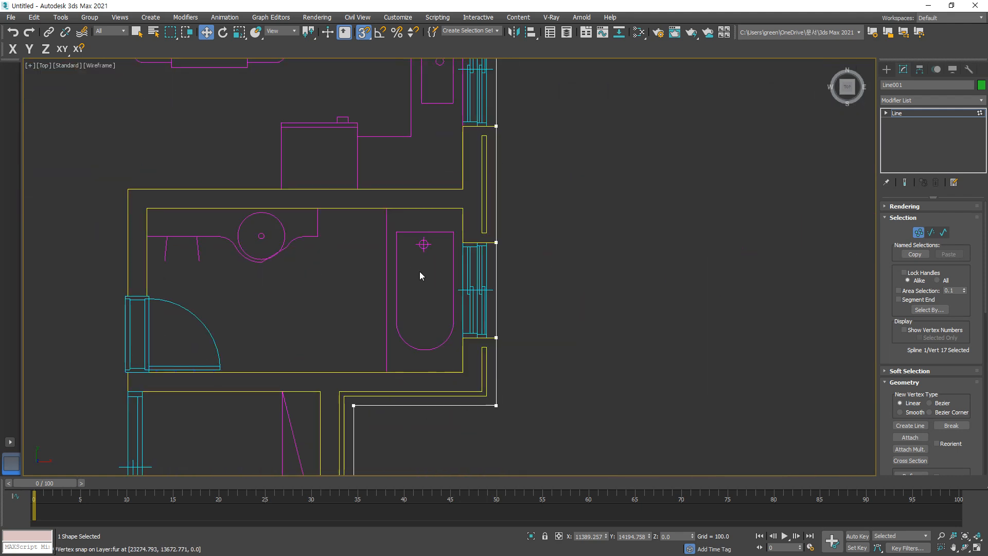
{"action": "middle_click_drag", "start_coordinate": [418, 309], "coordinate": [433, 209]}
{"action": "middle_click_drag", "start_coordinate": [450, 377], "coordinate": [535, 380]}
{"action": "middle_click_drag", "start_coordinate": [399, 466], "coordinate": [469, 337]}
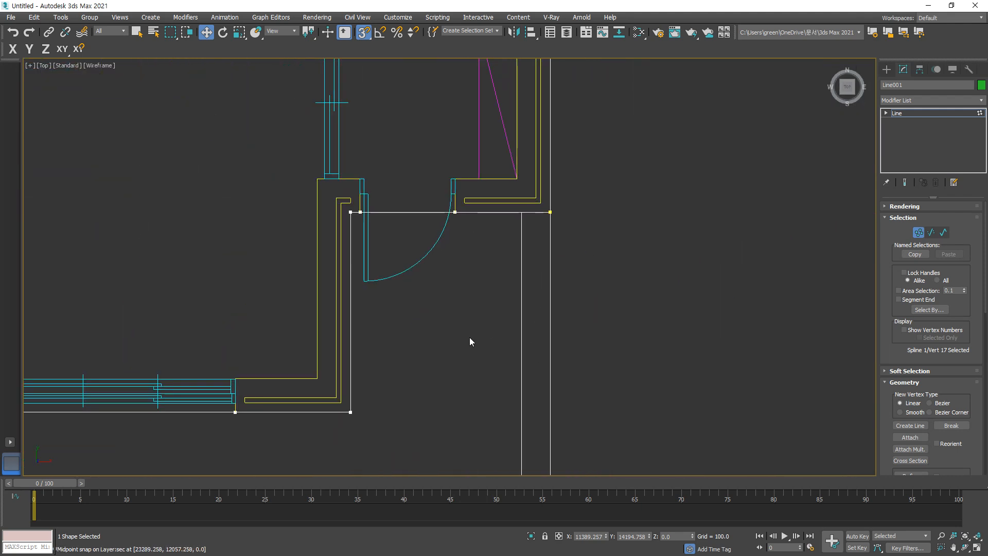
{"action": "scroll", "coordinate": [466, 338], "scroll_direction": "down", "scroll_amount": 3}
{"action": "scroll", "coordinate": [403, 363], "scroll_direction": "up", "scroll_amount": 1}
{"action": "middle_click_drag", "start_coordinate": [404, 362], "coordinate": [596, 387]}
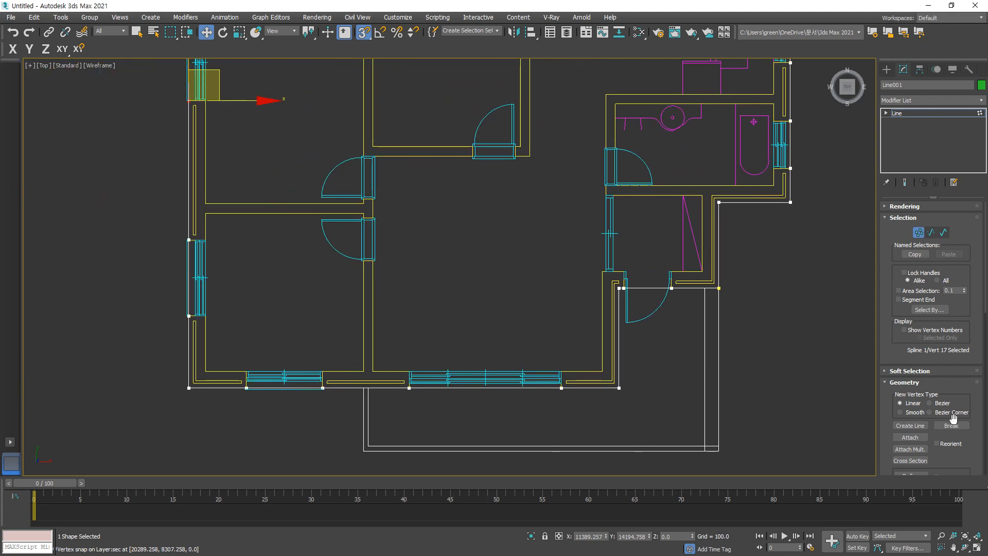
{"action": "scroll", "coordinate": [951, 419], "scroll_direction": "down", "scroll_amount": 3}
{"action": "left_click_drag", "start_coordinate": [779, 291], "coordinate": [582, 221]}
{"action": "scroll", "coordinate": [684, 291], "scroll_direction": "up", "scroll_amount": 3}
{"action": "left_click", "coordinate": [796, 322]}
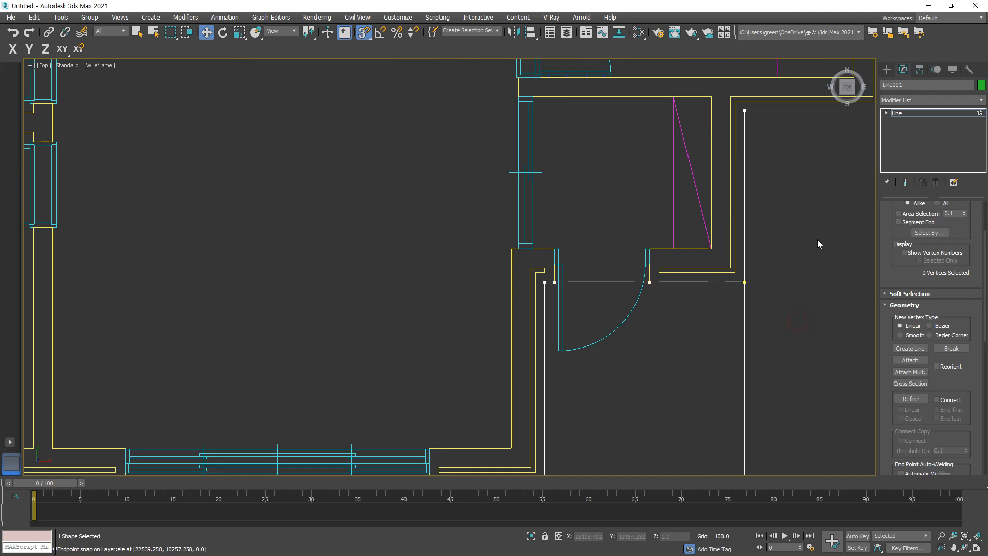
Step: Leave vertex editing and use Create Line to trace the entrance hall's inner walls from the door's east jamb to the bathroom door's lower edge
{"action": "left_click", "coordinate": [896, 114]}
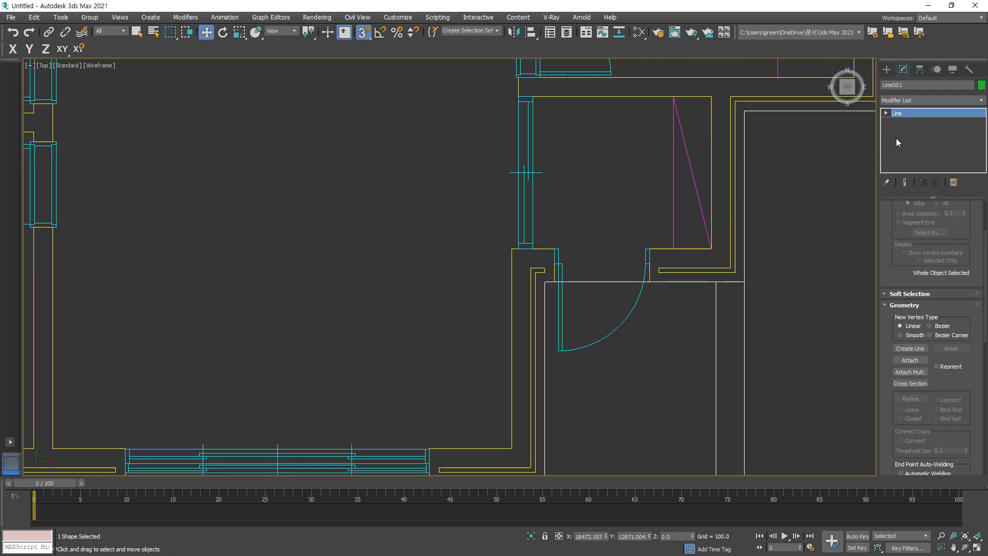
{"action": "left_click", "coordinate": [886, 113]}
{"action": "scroll", "coordinate": [966, 422], "scroll_direction": "down", "scroll_amount": 2}
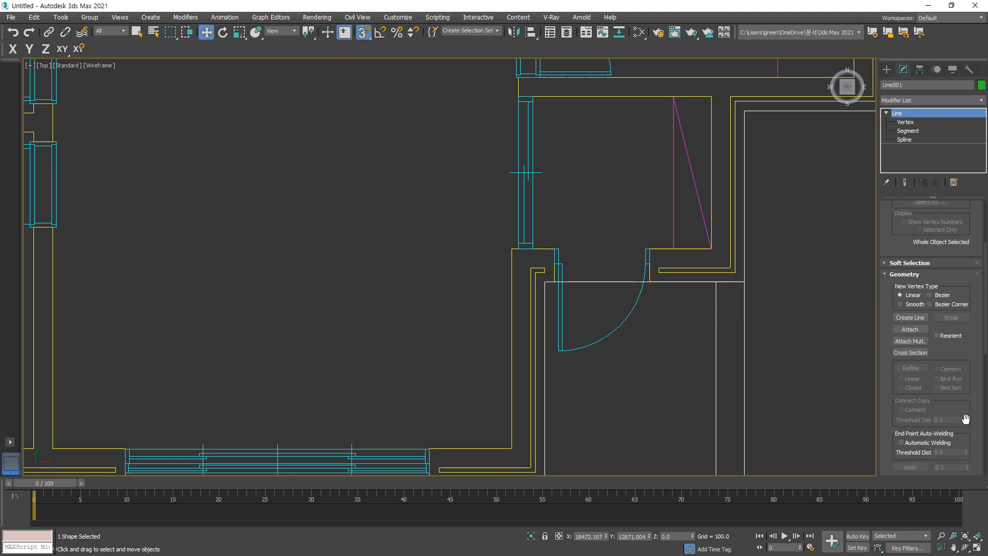
{"action": "scroll", "coordinate": [961, 284], "scroll_direction": "up", "scroll_amount": 5}
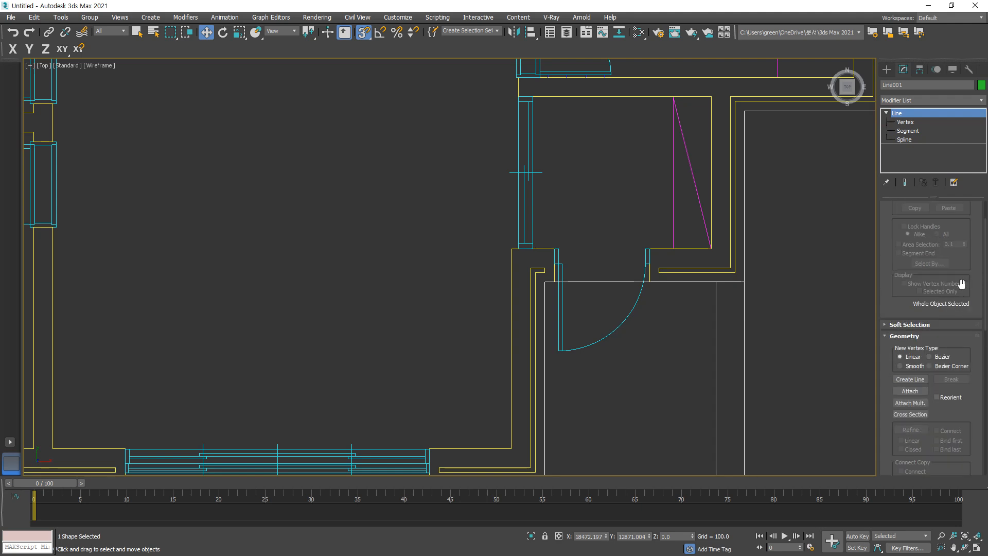
{"action": "scroll", "coordinate": [961, 284], "scroll_direction": "down", "scroll_amount": 8}
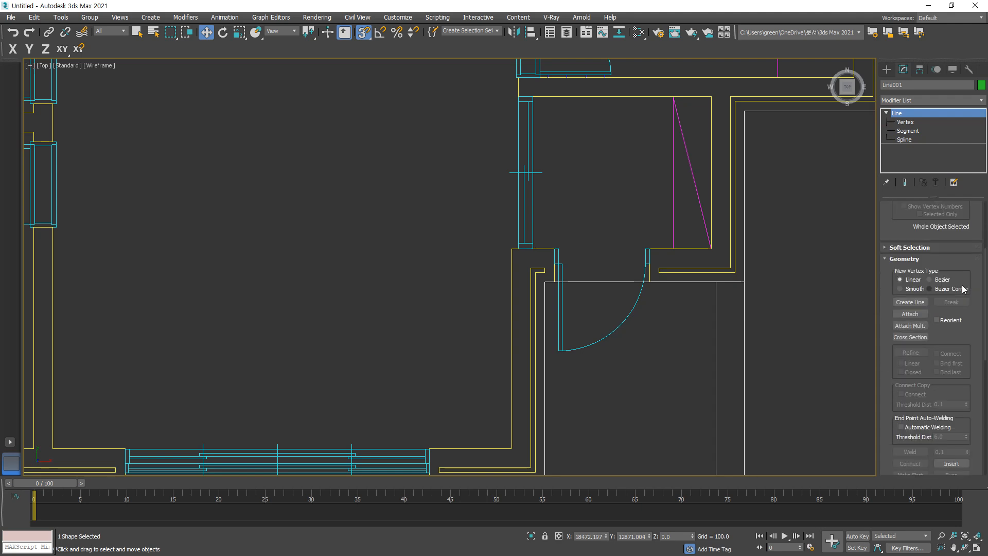
{"action": "scroll", "coordinate": [969, 317], "scroll_direction": "up", "scroll_amount": 3}
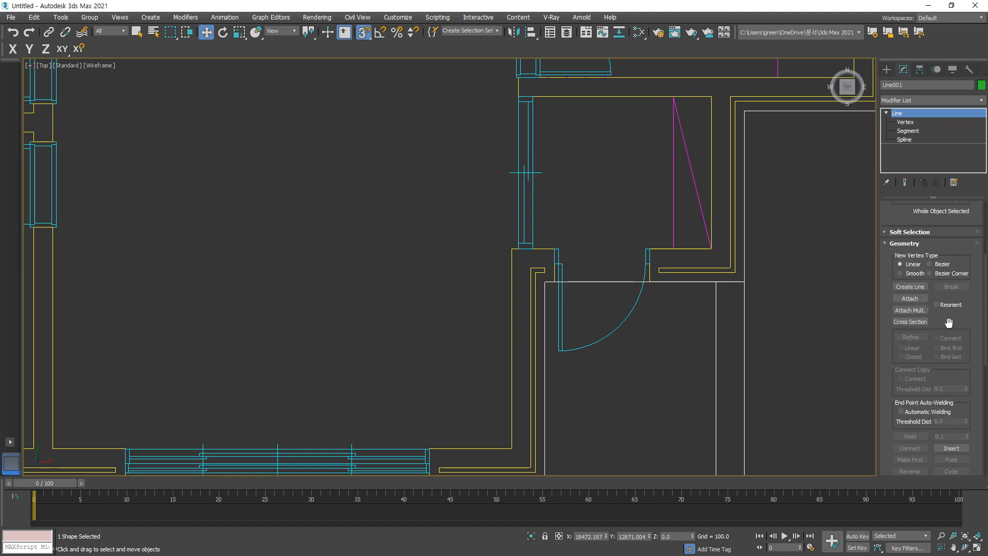
{"action": "left_click", "coordinate": [916, 289]}
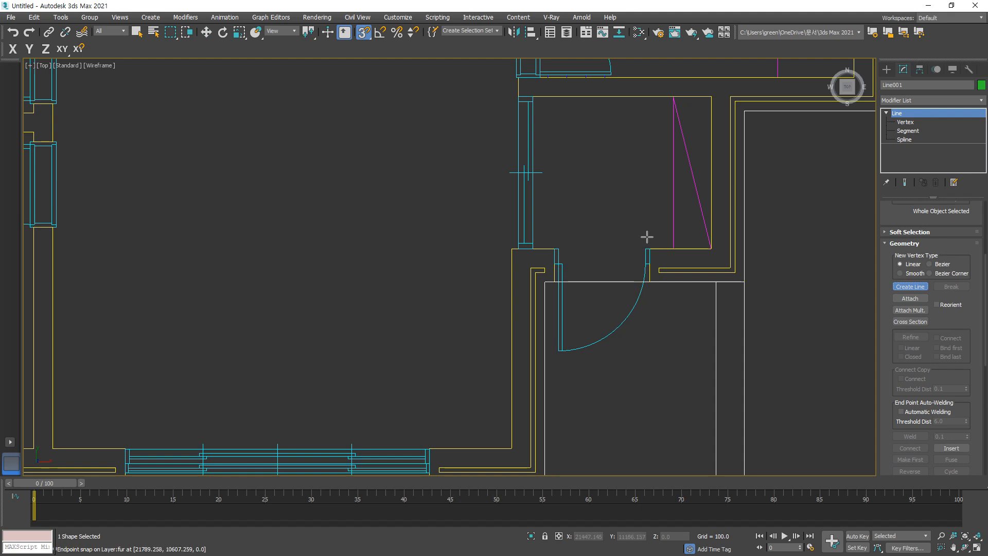
{"action": "middle_click_drag", "start_coordinate": [669, 228], "coordinate": [572, 225]}
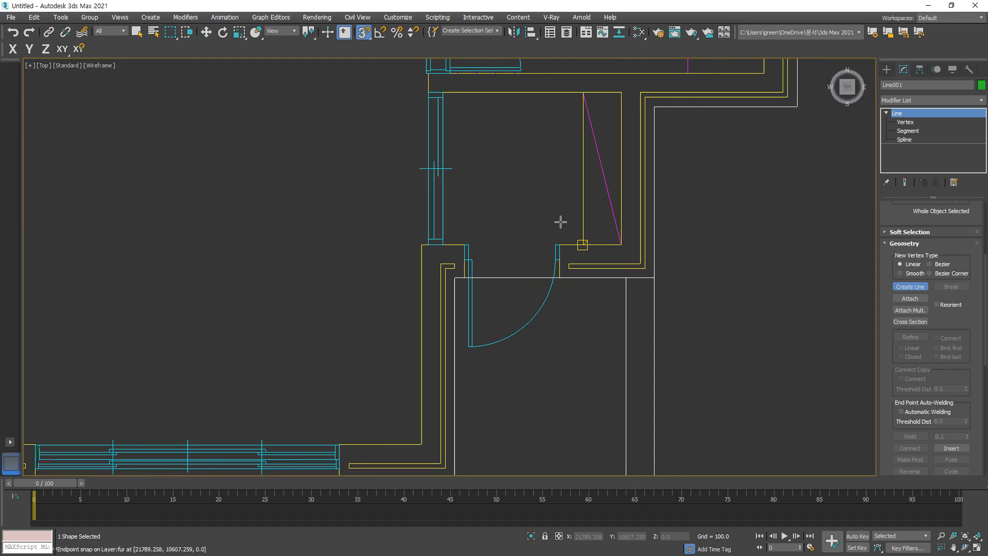
{"action": "left_click", "coordinate": [559, 245]}
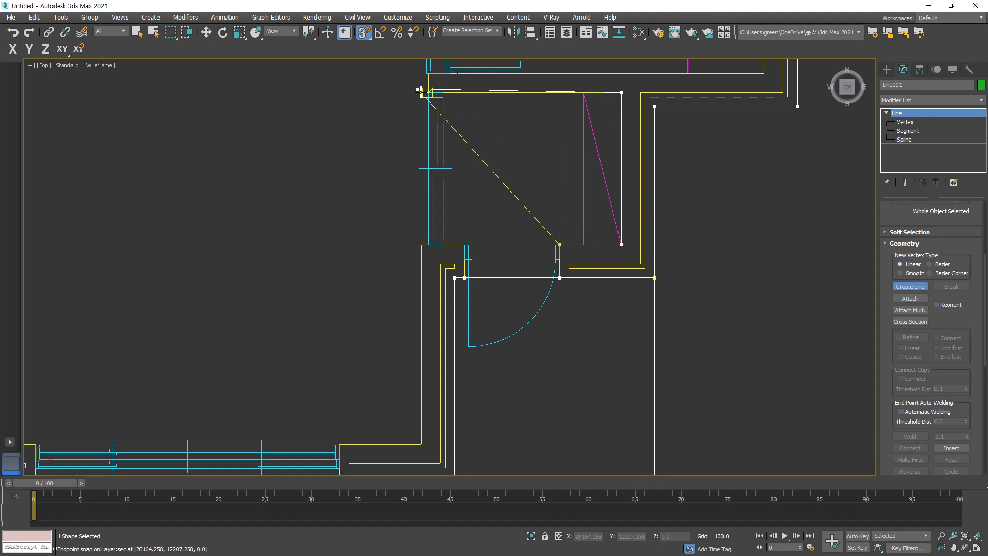
{"action": "middle_click_drag", "start_coordinate": [419, 92], "coordinate": [370, 283]}
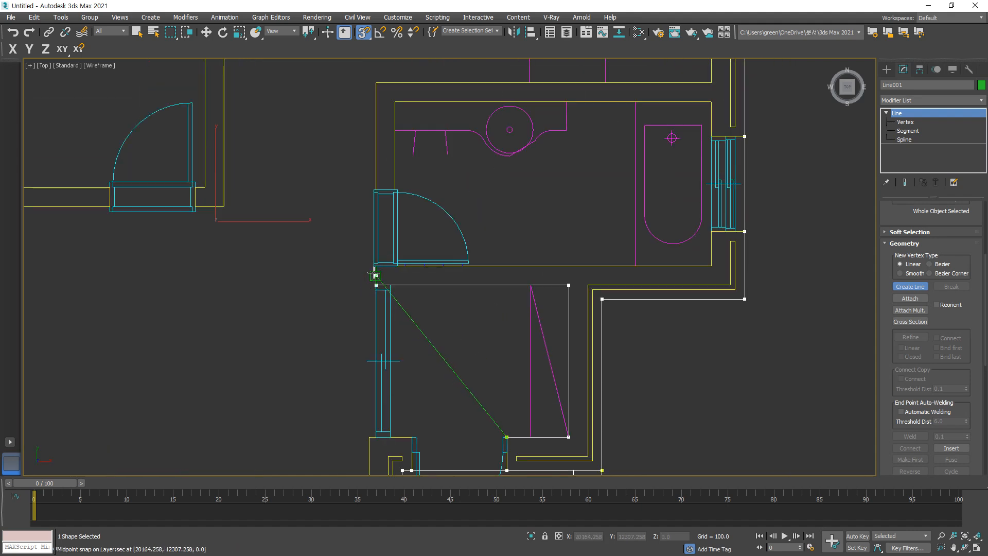
{"action": "left_click", "coordinate": [376, 266]}
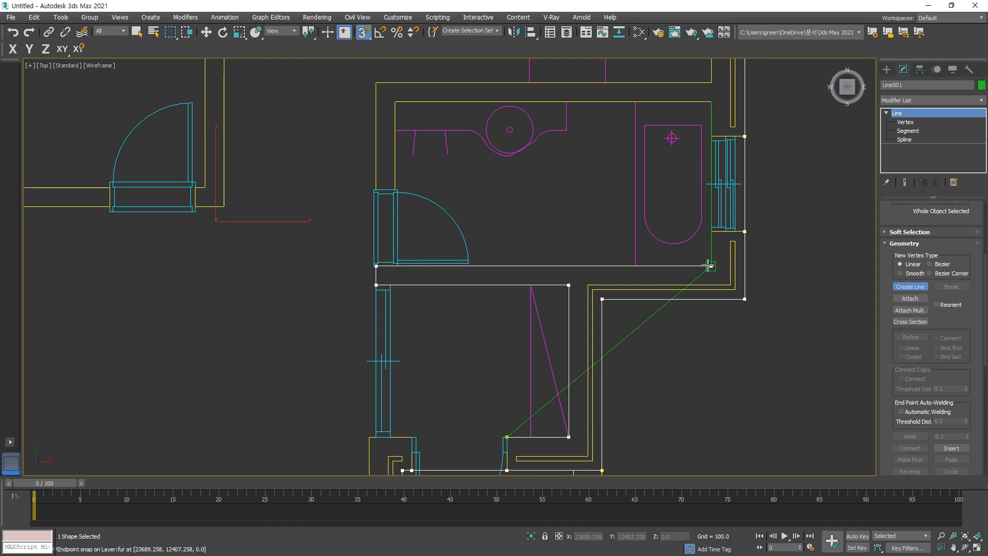
Step: Continue the snapped line along the bathroom's inner east wall, marking both window edges, and along its north wall to the northwest corner
{"action": "scroll", "coordinate": [710, 242], "scroll_direction": "up", "scroll_amount": 5}
{"action": "left_click", "coordinate": [715, 236]}
{"action": "scroll", "coordinate": [638, 200], "scroll_direction": "down", "scroll_amount": 4}
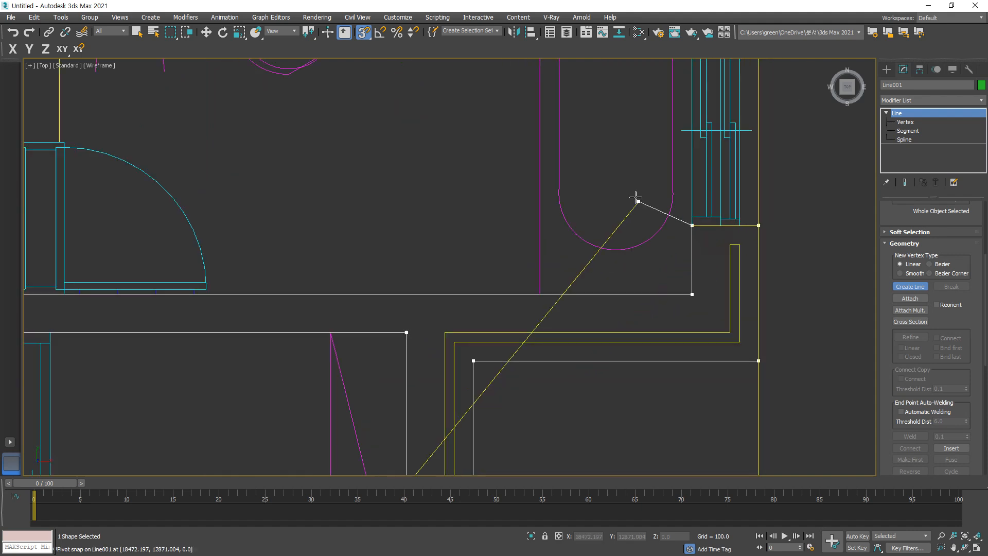
{"action": "middle_click_drag", "start_coordinate": [645, 132], "coordinate": [645, 197]}
{"action": "left_click", "coordinate": [675, 149]}
{"action": "left_click", "coordinate": [676, 99]}
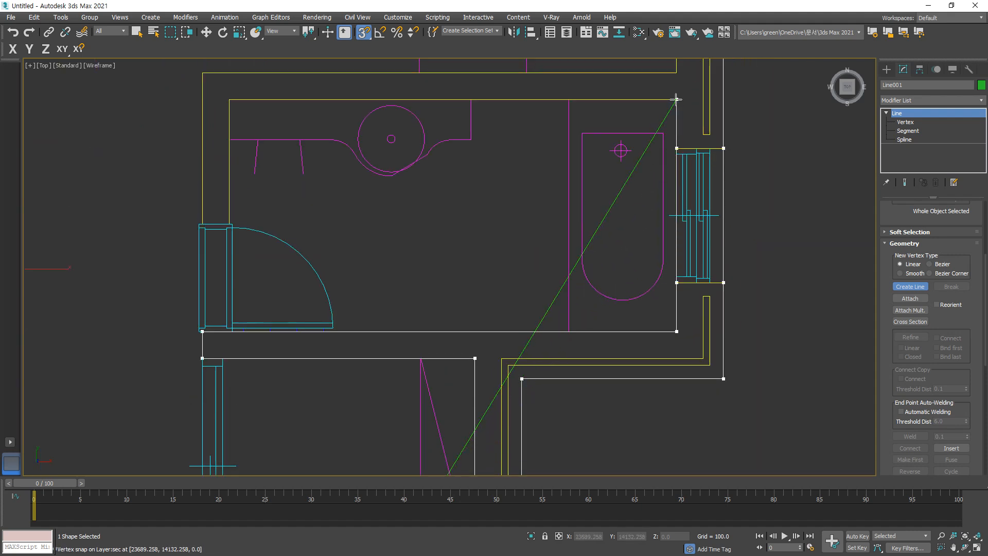
{"action": "left_click", "coordinate": [229, 99]}
Step: Trace around the bathroom door's upper jamb and along the outer faces of the bathroom's west and north walls to the kitchen's east wall
{"action": "scroll", "coordinate": [220, 205], "scroll_direction": "up", "scroll_amount": 4}
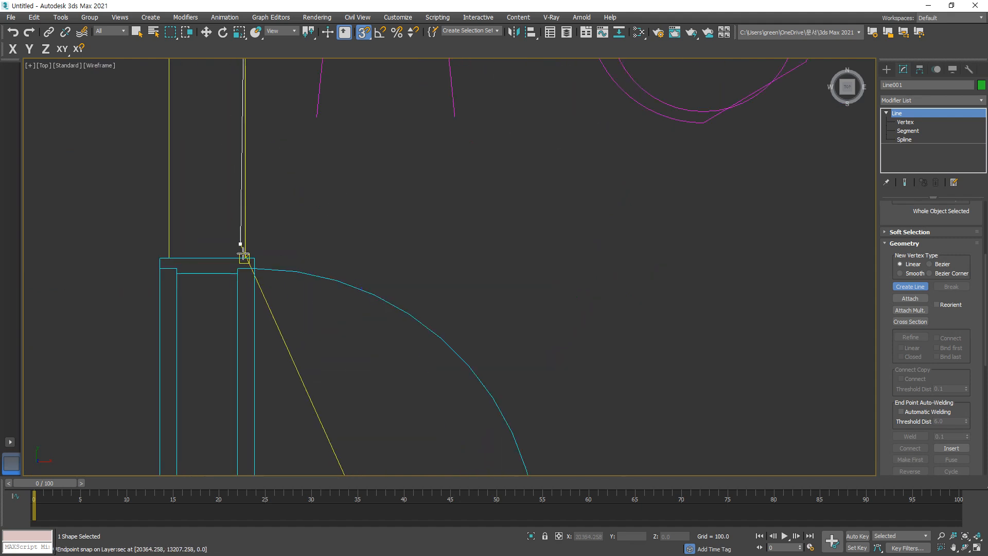
{"action": "left_click", "coordinate": [244, 258]}
{"action": "left_click", "coordinate": [168, 257]}
{"action": "scroll", "coordinate": [169, 257], "scroll_direction": "down", "scroll_amount": 4}
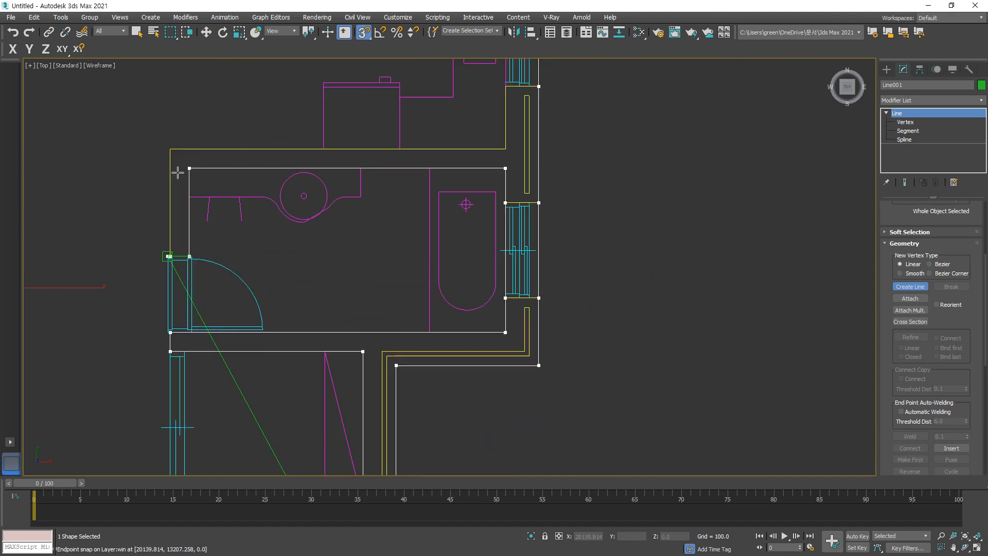
{"action": "middle_click_drag", "start_coordinate": [177, 172], "coordinate": [169, 269]}
{"action": "left_click", "coordinate": [161, 248]}
{"action": "left_click", "coordinate": [496, 246]}
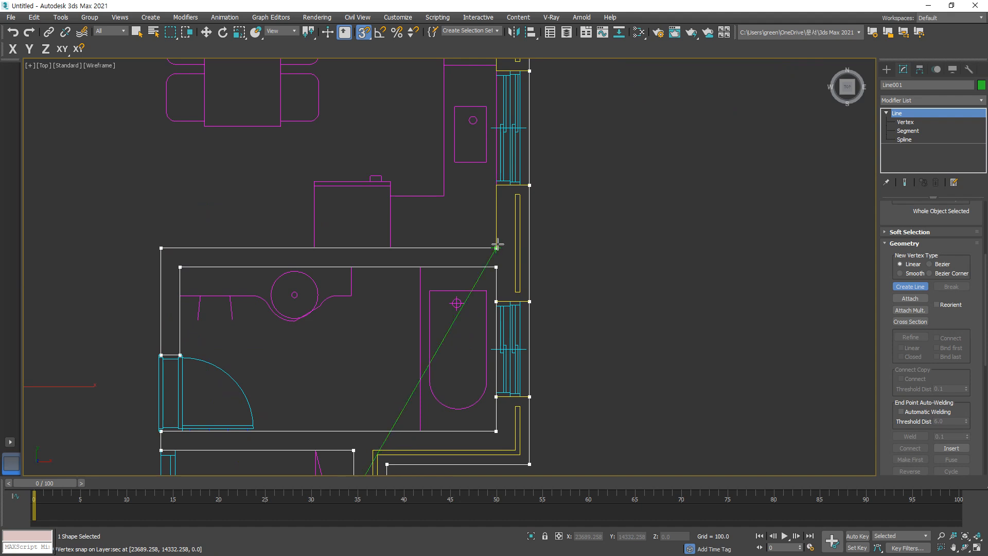
Step: Trace the kitchen's inner east and north walls past the window and door edges to the partition beside the middle bedroom
{"action": "left_click", "coordinate": [495, 184]}
{"action": "middle_click_drag", "start_coordinate": [452, 161], "coordinate": [463, 289]}
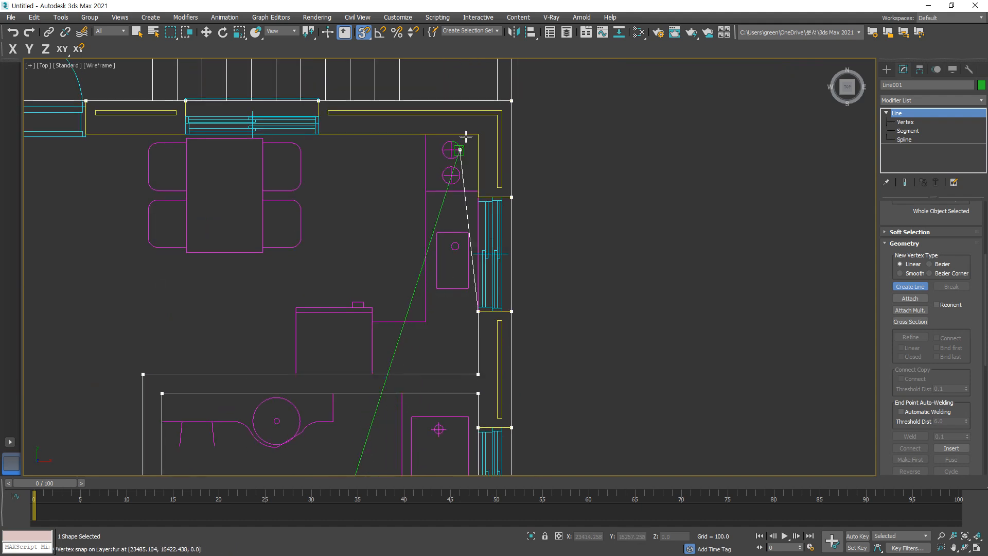
{"action": "scroll", "coordinate": [477, 152], "scroll_direction": "up", "scroll_amount": 2}
{"action": "left_click", "coordinate": [482, 133]}
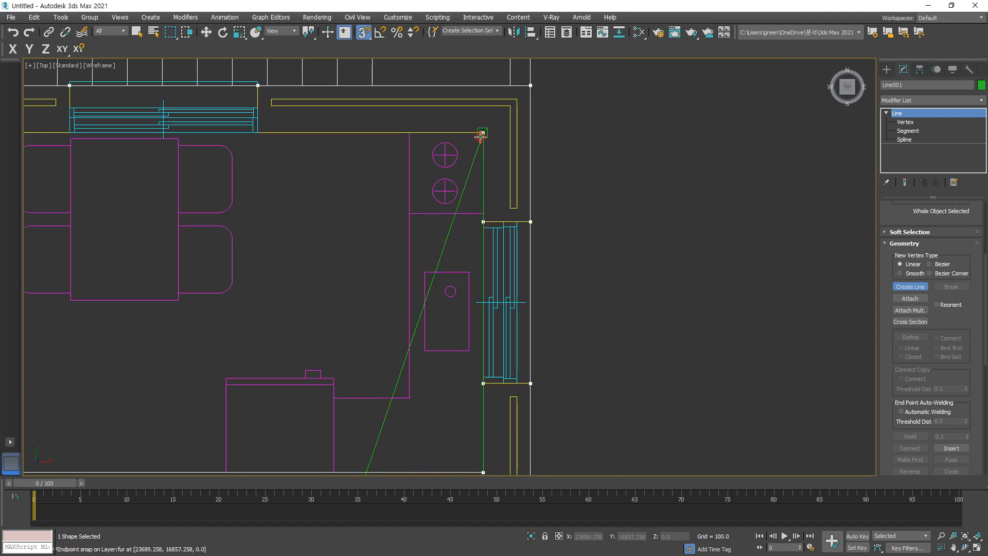
{"action": "left_click", "coordinate": [260, 132]}
{"action": "middle_click_drag", "start_coordinate": [252, 191], "coordinate": [486, 205]}
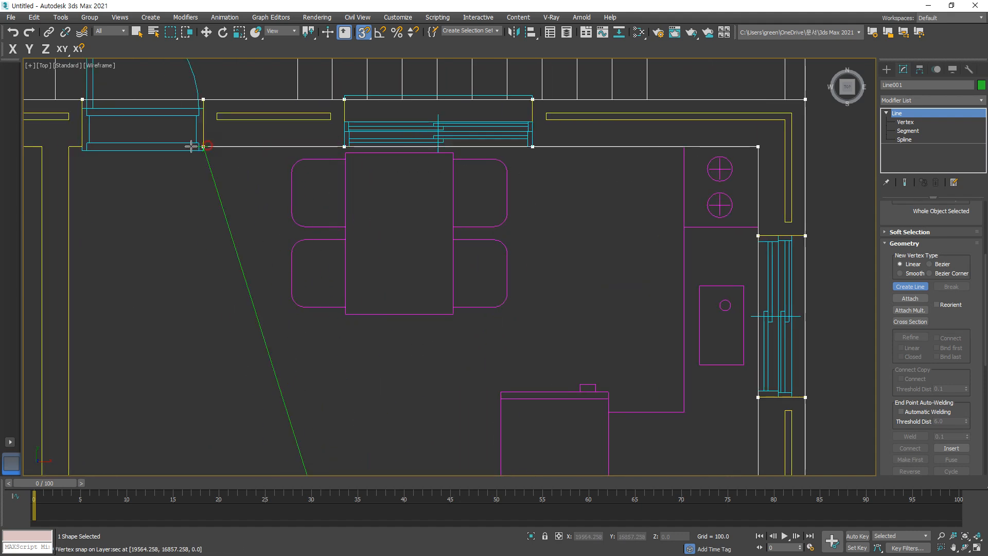
{"action": "left_click", "coordinate": [62, 145]}
Step: Trace the partition's east face down to its lower end and around the east jamb of the middle bedroom's door
{"action": "scroll", "coordinate": [98, 329], "scroll_direction": "down", "scroll_amount": 2}
{"action": "middle_click_drag", "start_coordinate": [98, 329], "coordinate": [158, 106]}
{"action": "scroll", "coordinate": [154, 253], "scroll_direction": "up", "scroll_amount": 1}
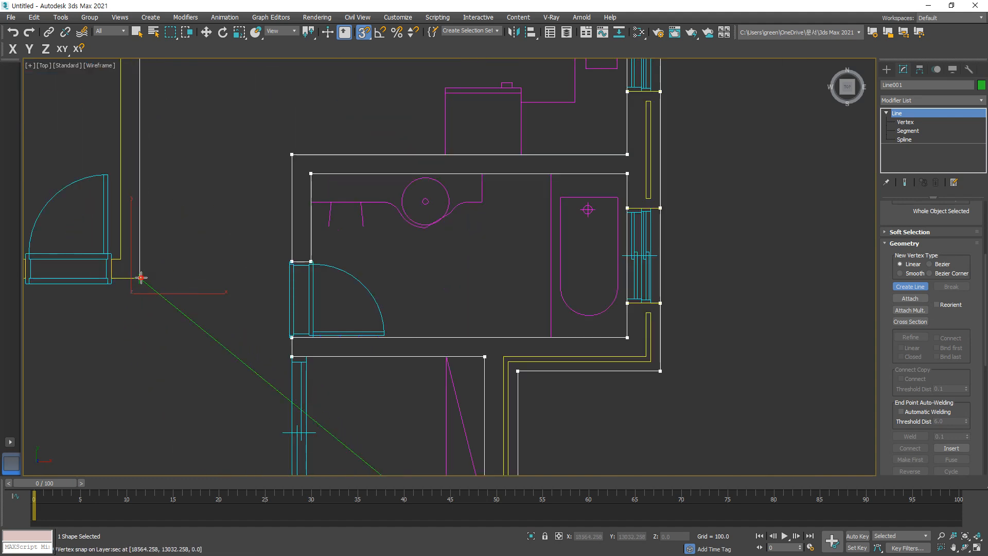
{"action": "left_click", "coordinate": [140, 278]}
{"action": "left_click", "coordinate": [112, 278]}
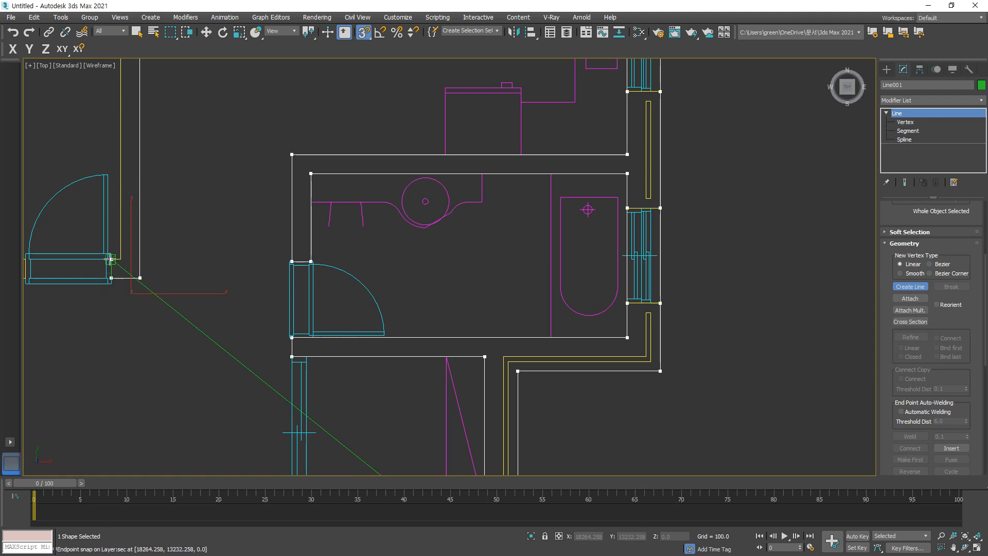
{"action": "left_click", "coordinate": [111, 259]}
{"action": "scroll", "coordinate": [112, 259], "scroll_direction": "up", "scroll_amount": 2}
{"action": "left_click", "coordinate": [138, 259]}
Step: Trace the middle bedroom's inner east wall and its north wall past both window edges to the northwest corner
{"action": "scroll", "coordinate": [137, 205], "scroll_direction": "down", "scroll_amount": 3}
{"action": "middle_click_drag", "start_coordinate": [143, 152], "coordinate": [256, 344]}
{"action": "middle_click_drag", "start_coordinate": [242, 170], "coordinate": [297, 303]}
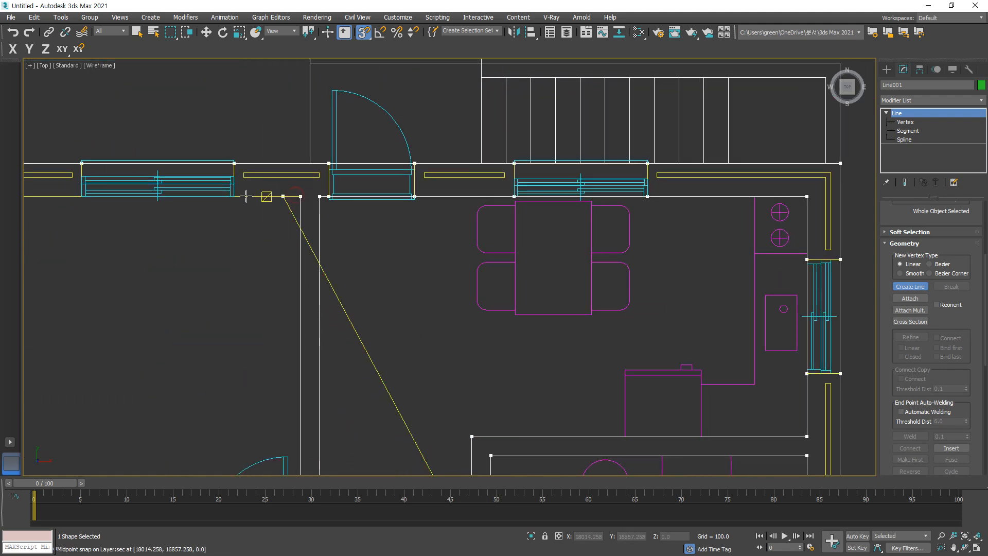
{"action": "scroll", "coordinate": [68, 201], "scroll_direction": "up", "scroll_amount": 2}
{"action": "scroll", "coordinate": [68, 201], "scroll_direction": "up", "scroll_amount": 1}
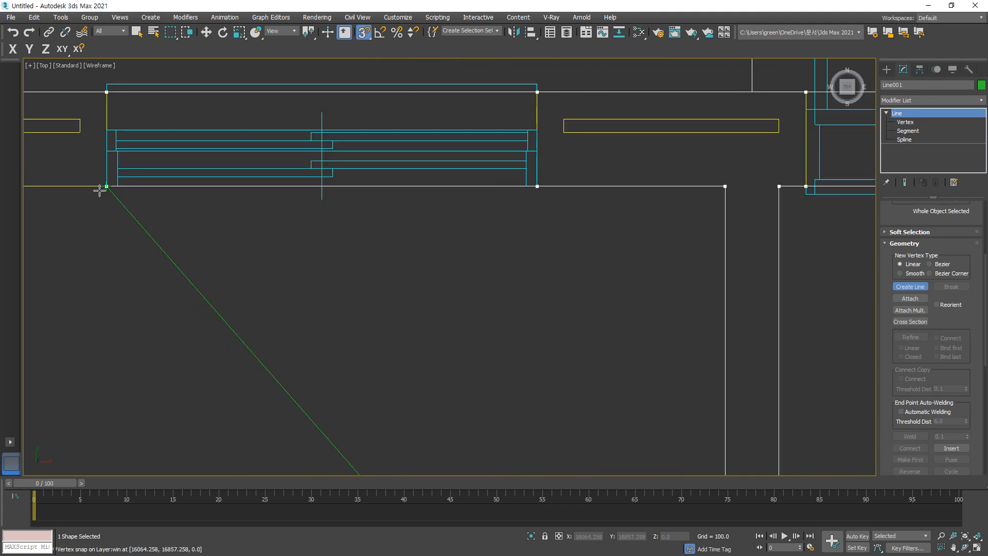
{"action": "scroll", "coordinate": [124, 237], "scroll_direction": "down", "scroll_amount": 2}
{"action": "middle_click_drag", "start_coordinate": [112, 249], "coordinate": [351, 229]}
{"action": "left_click", "coordinate": [254, 194]}
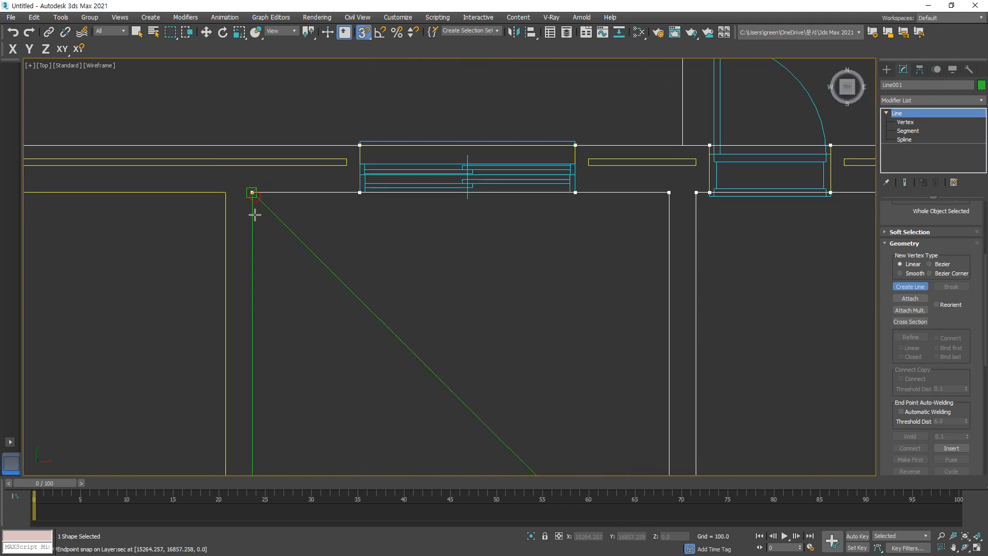
Step: Trace the middle bedroom's inner west and south walls and around the west jamb of its door
{"action": "scroll", "coordinate": [283, 327], "scroll_direction": "down", "scroll_amount": 3}
{"action": "middle_click_drag", "start_coordinate": [323, 384], "coordinate": [251, 260]}
{"action": "scroll", "coordinate": [251, 260], "scroll_direction": "up", "scroll_amount": 3}
{"action": "left_click", "coordinate": [215, 299]}
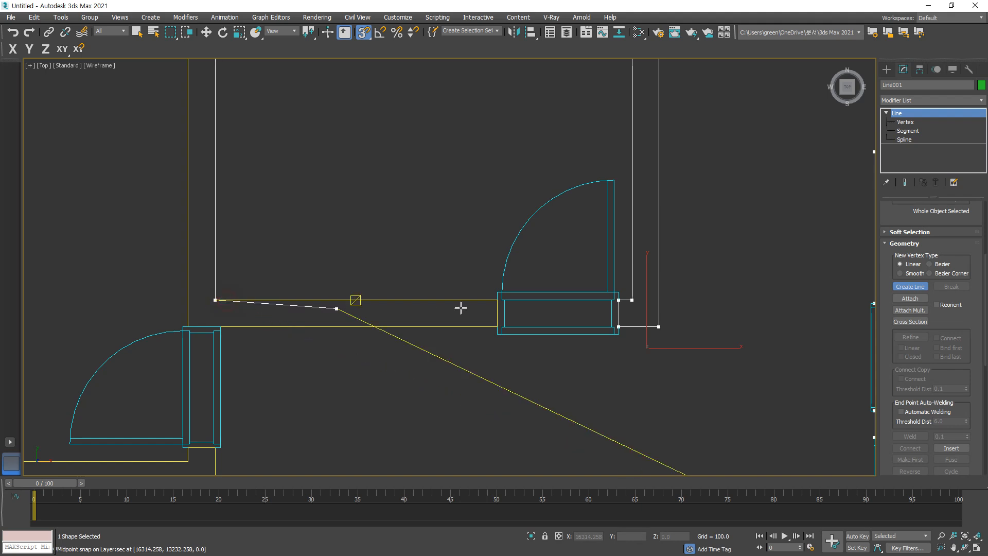
{"action": "left_click", "coordinate": [497, 299]}
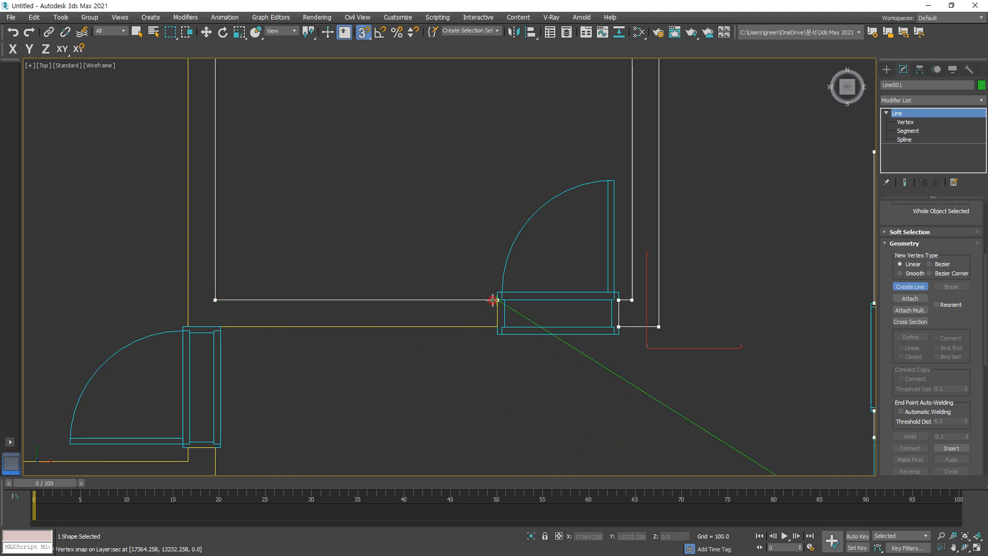
{"action": "left_click", "coordinate": [498, 326]}
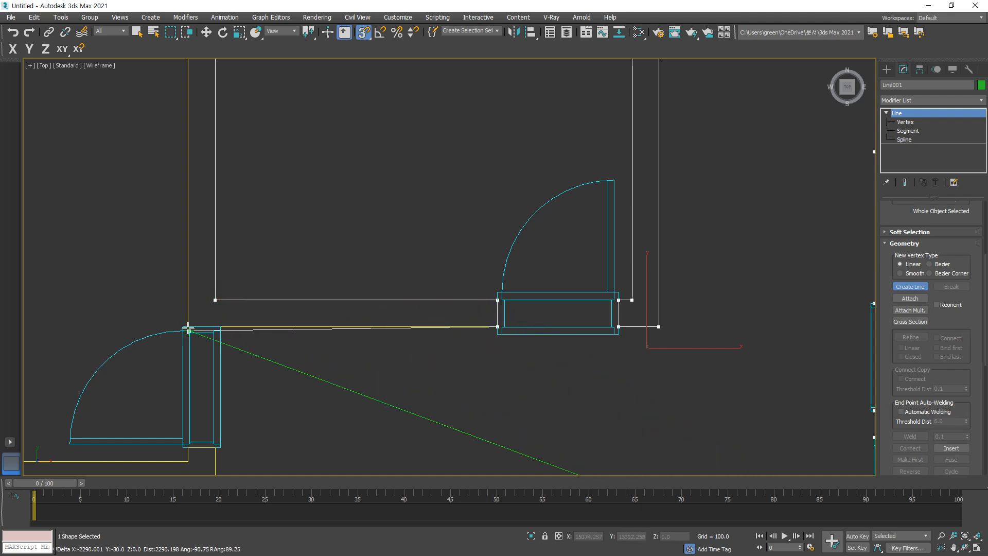
Step: Trace from the northwest bedroom door's upper jamb along the room's east and north walls and down to the west window's lower edge
{"action": "scroll", "coordinate": [181, 194], "scroll_direction": "down", "scroll_amount": 5}
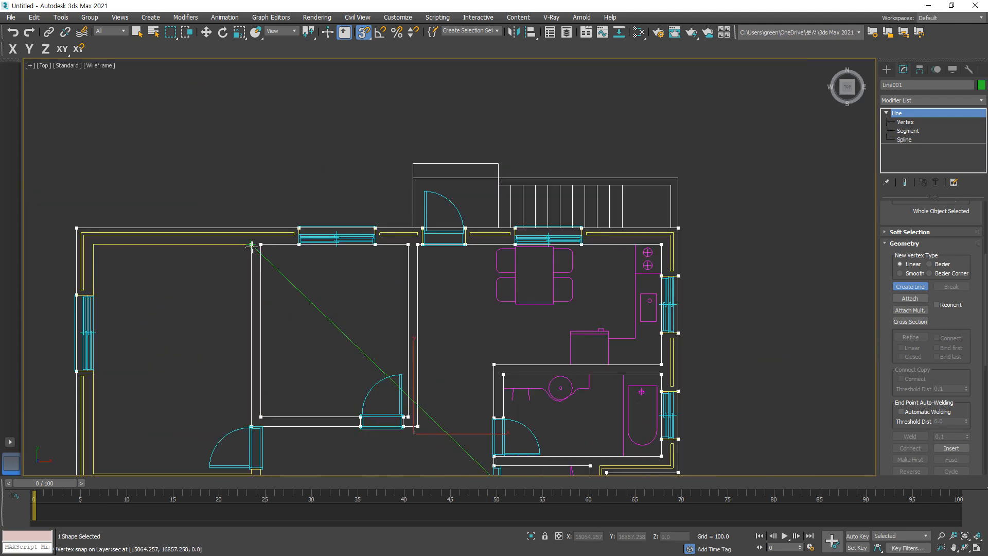
{"action": "left_click", "coordinate": [93, 244]}
{"action": "scroll", "coordinate": [87, 300], "scroll_direction": "up", "scroll_amount": 5}
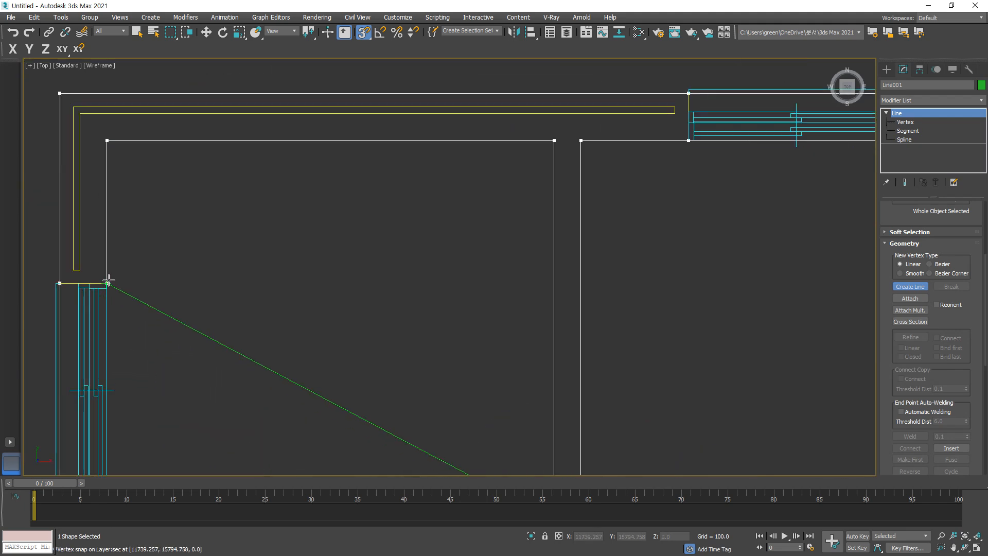
{"action": "left_click", "coordinate": [107, 283]}
{"action": "middle_click_drag", "start_coordinate": [142, 376], "coordinate": [182, 190]}
{"action": "left_click", "coordinate": [148, 313]}
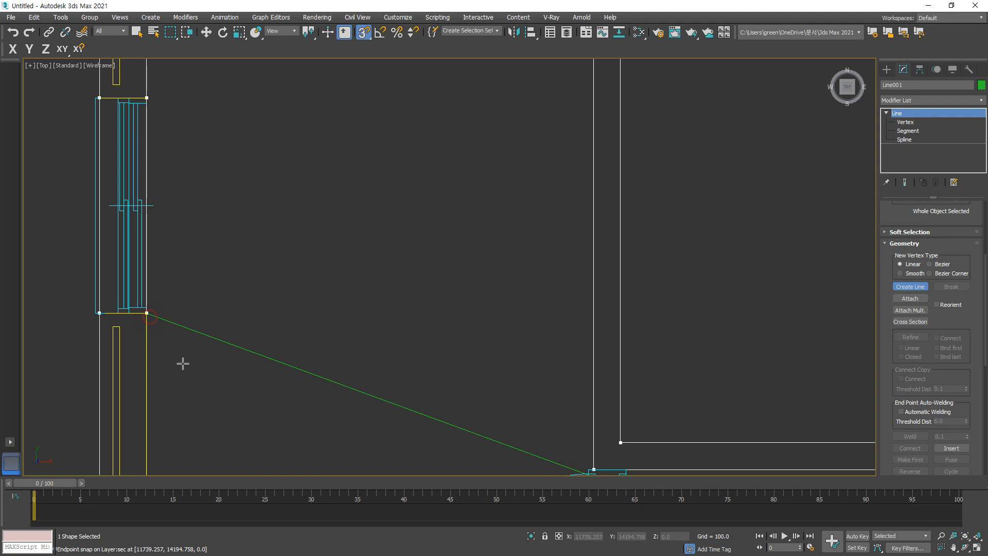
Step: Trace the rest of the northwest bedroom's west wall and its south wall, ending across the door's lower jamb
{"action": "middle_click_drag", "start_coordinate": [188, 364], "coordinate": [195, 139]}
{"action": "left_click", "coordinate": [156, 378]}
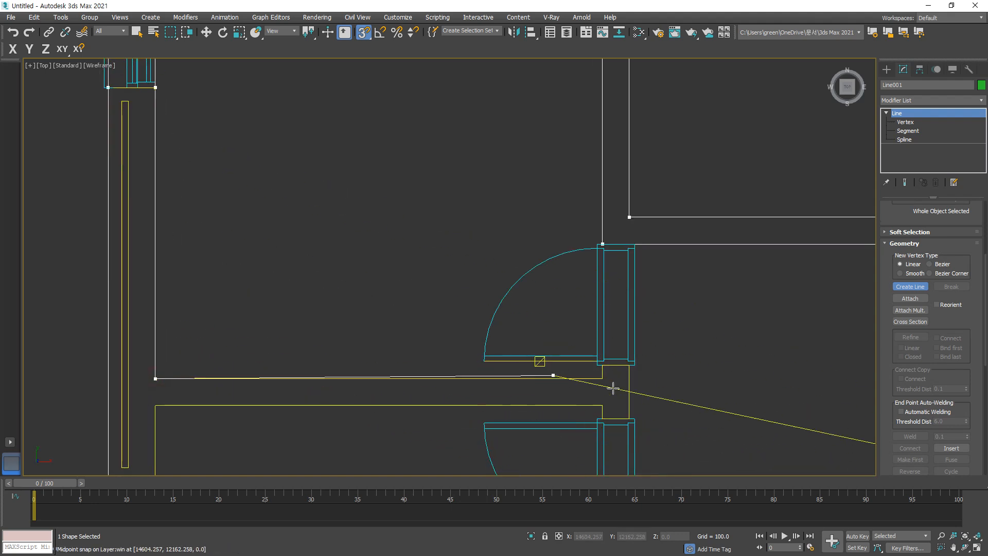
{"action": "left_click", "coordinate": [603, 379]}
{"action": "scroll", "coordinate": [603, 380], "scroll_direction": "up", "scroll_amount": 3}
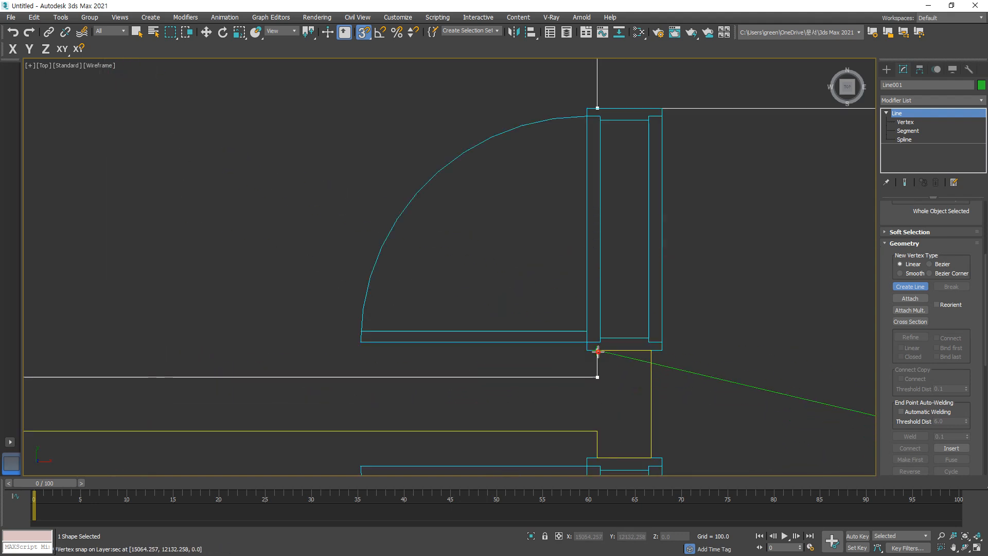
{"action": "left_click", "coordinate": [602, 365]}
{"action": "left_click", "coordinate": [652, 352]}
Step: Trace the wall pier between the two west bedroom doors and the southwest bedroom door's upper jamb
{"action": "middle_click_drag", "start_coordinate": [651, 458], "coordinate": [646, 255]}
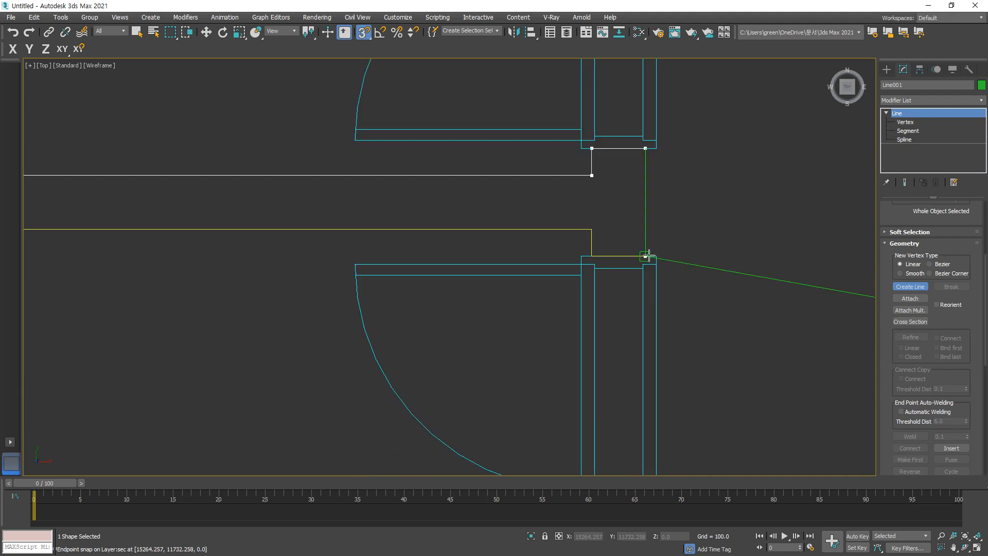
{"action": "left_click", "coordinate": [646, 255]}
{"action": "left_click", "coordinate": [592, 255]}
{"action": "left_click", "coordinate": [592, 229]}
Step: Trace the southwest bedroom's inner north wall and its west wall past both window edges to the southwest corner
{"action": "scroll", "coordinate": [286, 227], "scroll_direction": "down", "scroll_amount": 4}
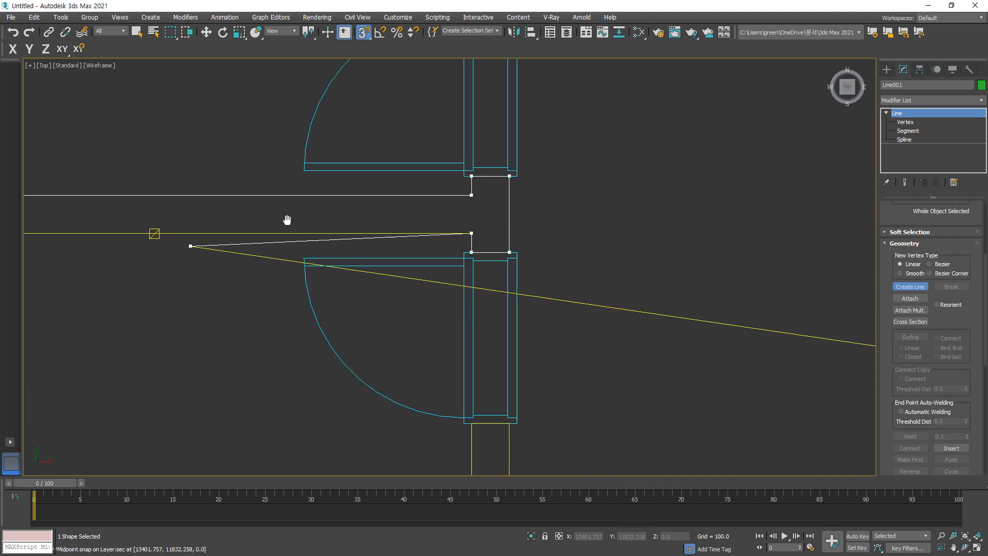
{"action": "left_click", "coordinate": [136, 193]}
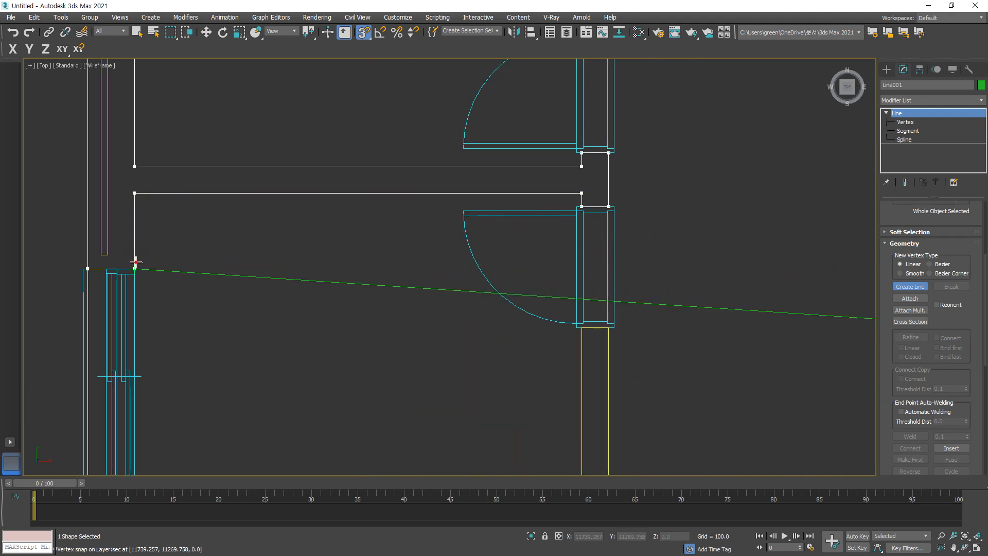
{"action": "left_click", "coordinate": [136, 267]}
{"action": "middle_click_drag", "start_coordinate": [191, 349], "coordinate": [207, 126]}
{"action": "left_click", "coordinate": [152, 268]}
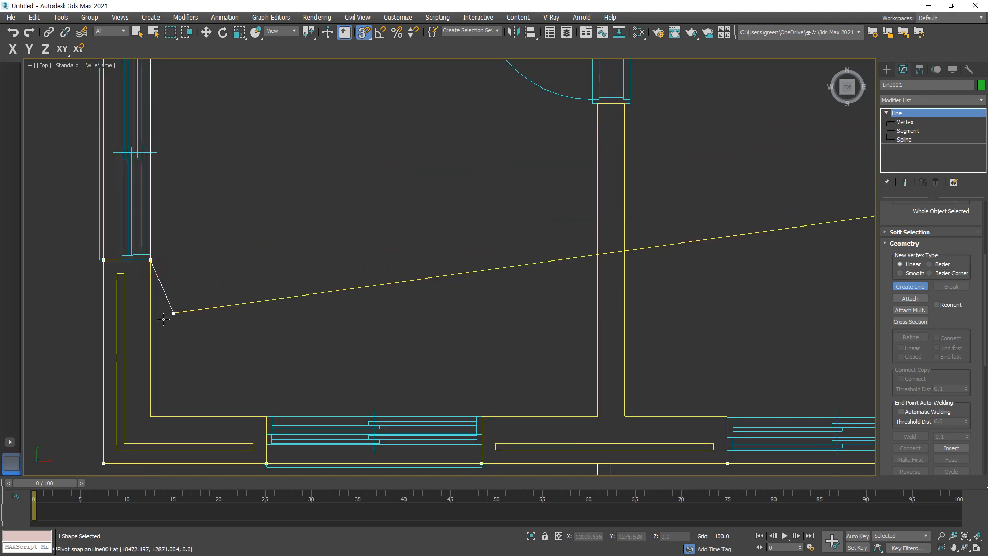
{"action": "left_click", "coordinate": [150, 415]}
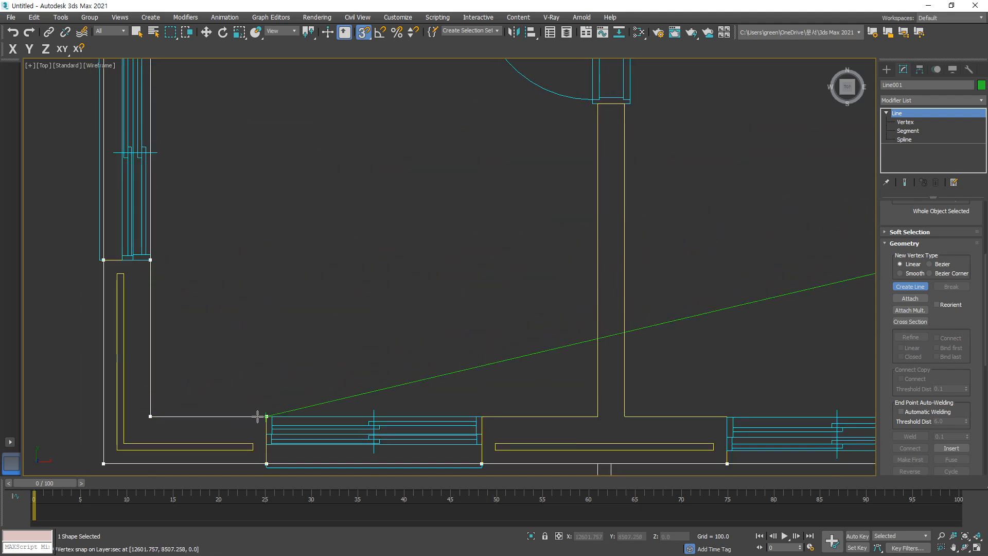
Step: Trace the southwest bedroom's south wall past the window edges, then up its east wall and across the door's lower jamb
{"action": "left_click", "coordinate": [484, 414]}
{"action": "left_click", "coordinate": [580, 414]}
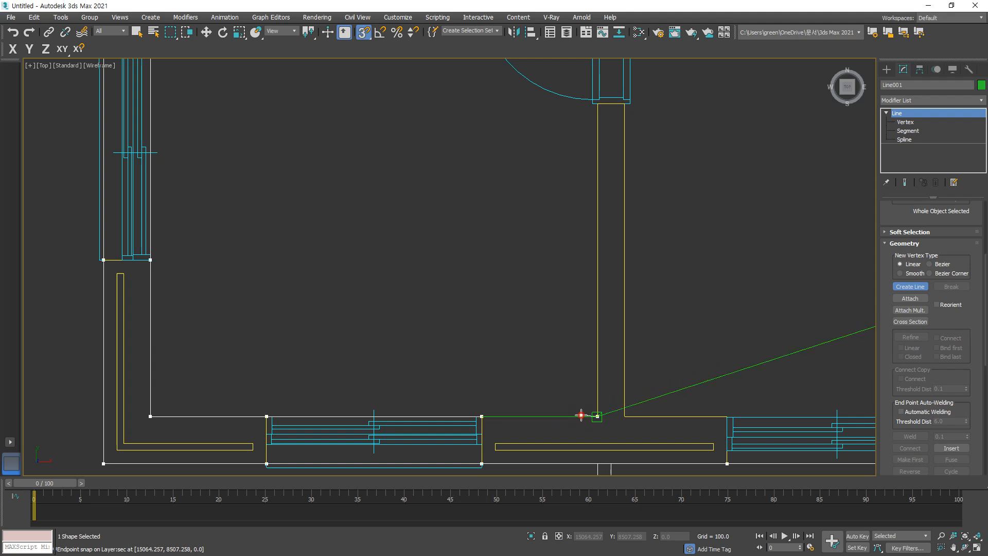
{"action": "middle_click_drag", "start_coordinate": [570, 263], "coordinate": [508, 223]}
{"action": "scroll", "coordinate": [509, 226], "scroll_direction": "up", "scroll_amount": 4}
{"action": "left_click", "coordinate": [523, 243]}
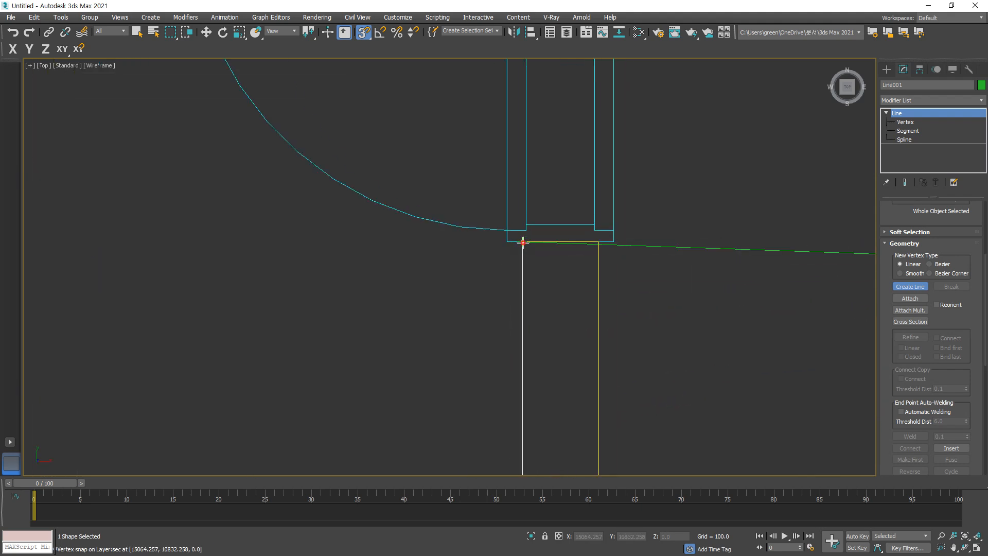
{"action": "left_click", "coordinate": [596, 242]}
Step: Trace the living room's inner west wall and its south wall past both window edges to the southeast corner
{"action": "scroll", "coordinate": [571, 368], "scroll_direction": "down", "scroll_amount": 3}
{"action": "middle_click_drag", "start_coordinate": [576, 389], "coordinate": [342, 137]}
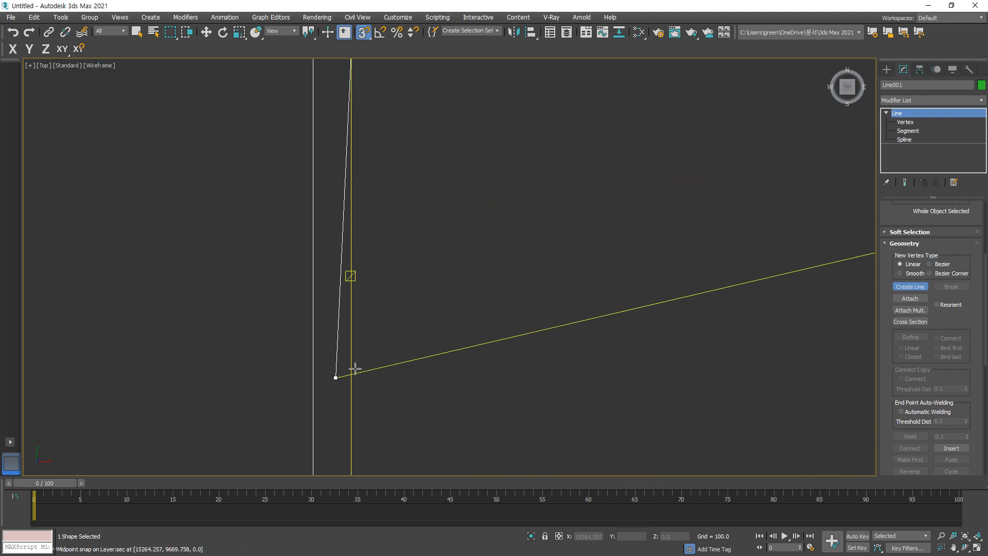
{"action": "middle_click_drag", "start_coordinate": [355, 351], "coordinate": [309, 188]}
{"action": "left_click", "coordinate": [305, 337]}
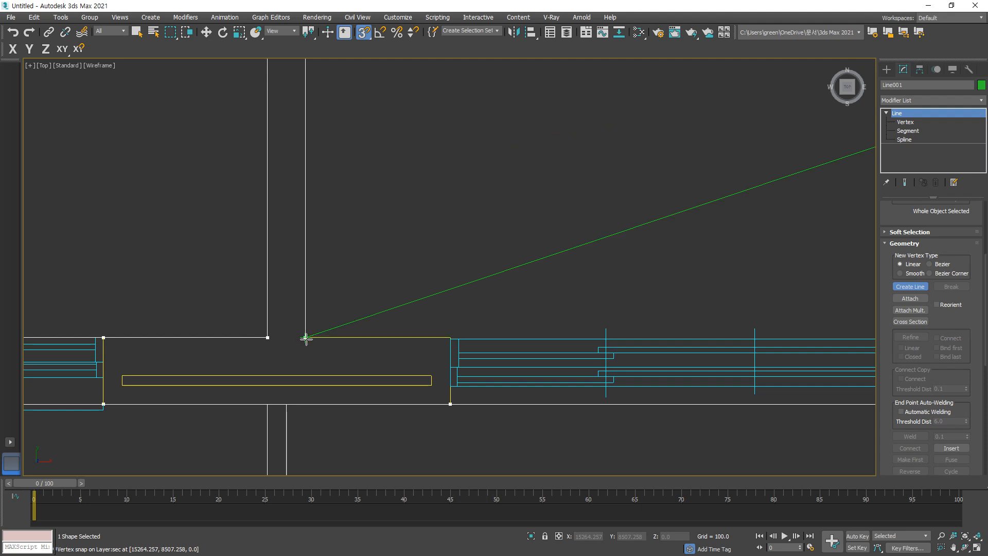
{"action": "left_click", "coordinate": [443, 335]}
{"action": "middle_click_drag", "start_coordinate": [602, 311], "coordinate": [84, 294]}
{"action": "left_click", "coordinate": [540, 315]}
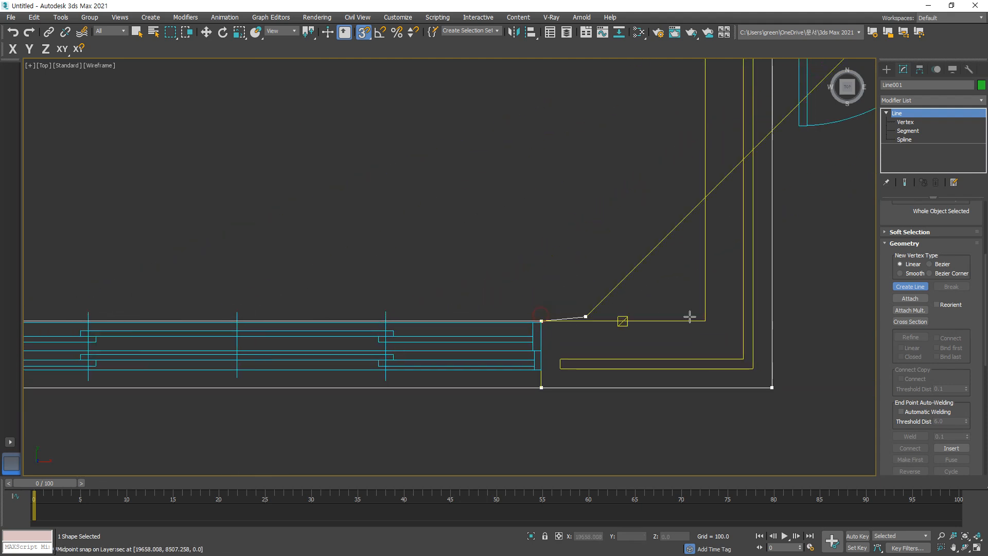
{"action": "left_click", "coordinate": [703, 318]}
Step: Trace the living room's east wall up to the entrance and end the line at the entrance door's west jamb
{"action": "scroll", "coordinate": [646, 221], "scroll_direction": "down", "scroll_amount": 2}
{"action": "middle_click_drag", "start_coordinate": [598, 216], "coordinate": [274, 410]}
{"action": "scroll", "coordinate": [343, 302], "scroll_direction": "up", "scroll_amount": 3}
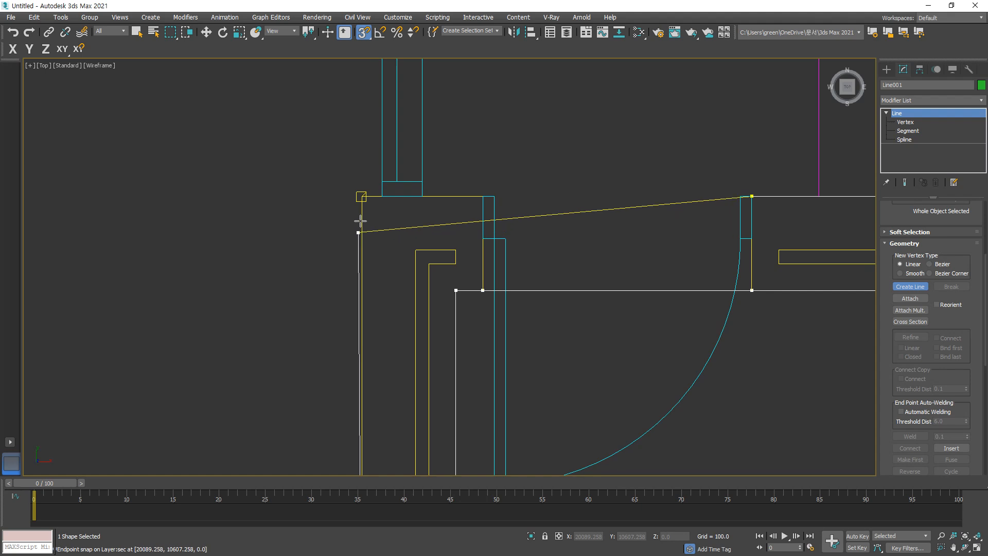
{"action": "left_click", "coordinate": [362, 196]}
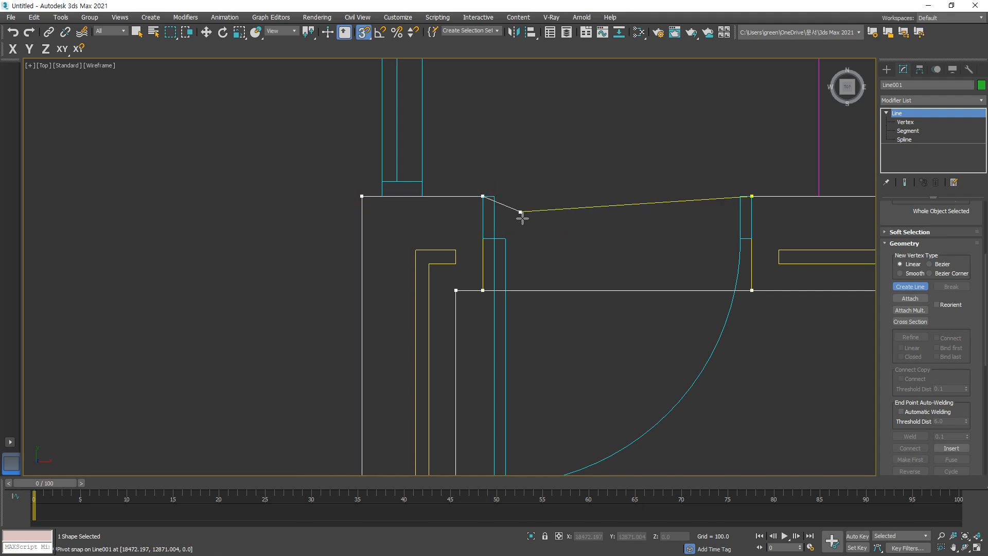
{"action": "scroll", "coordinate": [521, 216], "scroll_direction": "down", "scroll_amount": 5}
{"action": "middle_click_drag", "start_coordinate": [463, 241], "coordinate": [369, 294]}
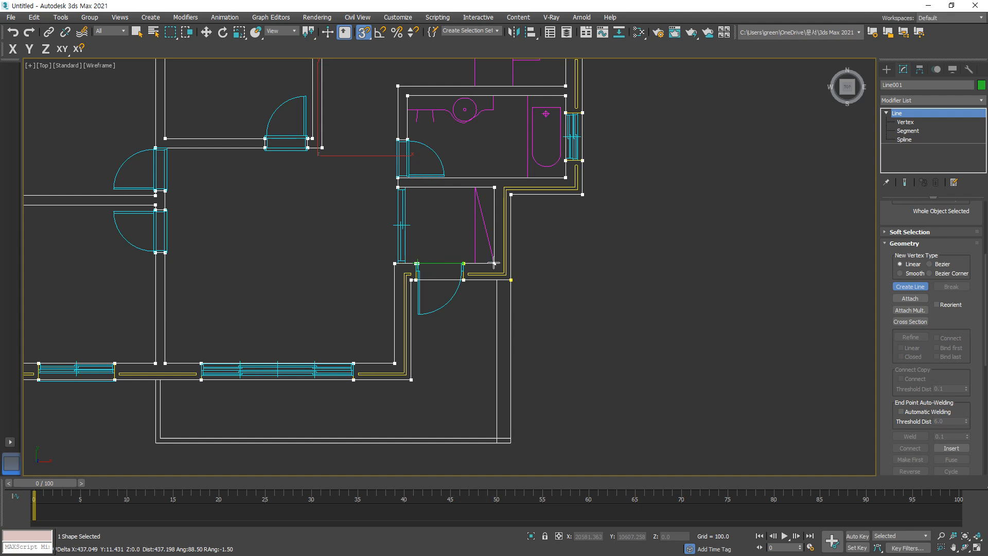
{"action": "right_click", "coordinate": [430, 230]}
{"action": "middle_click_drag", "start_coordinate": [586, 297], "coordinate": [651, 333]}
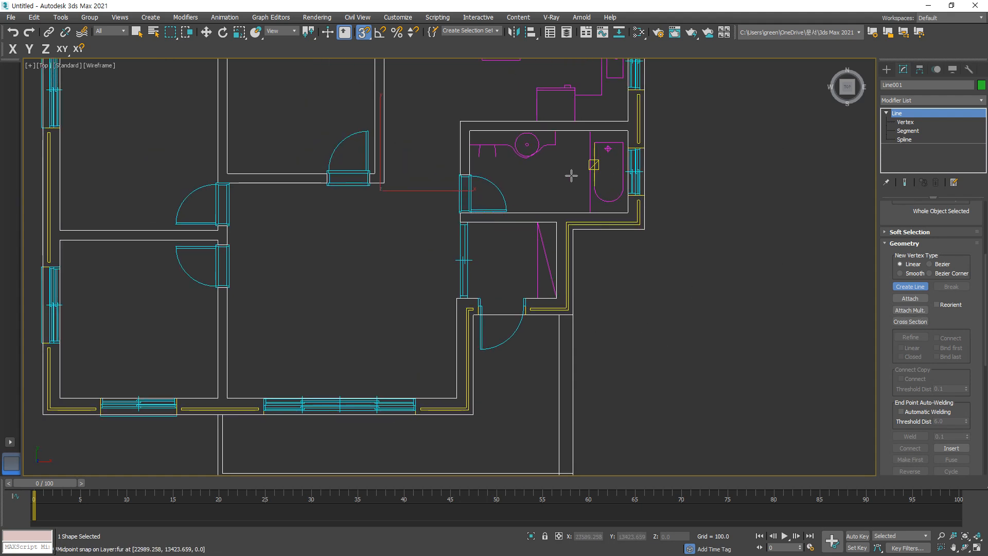
Step: Finish adding lines to the traced floor plan and activate the Move tool
{"action": "right_click", "coordinate": [592, 232]}
{"action": "key", "text": "x"}
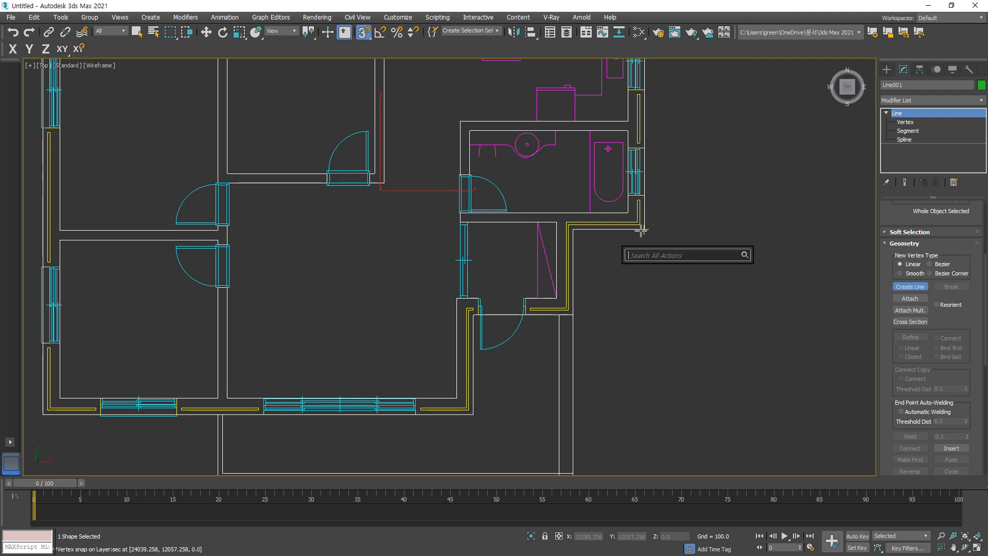
{"action": "key", "text": "Escape"}
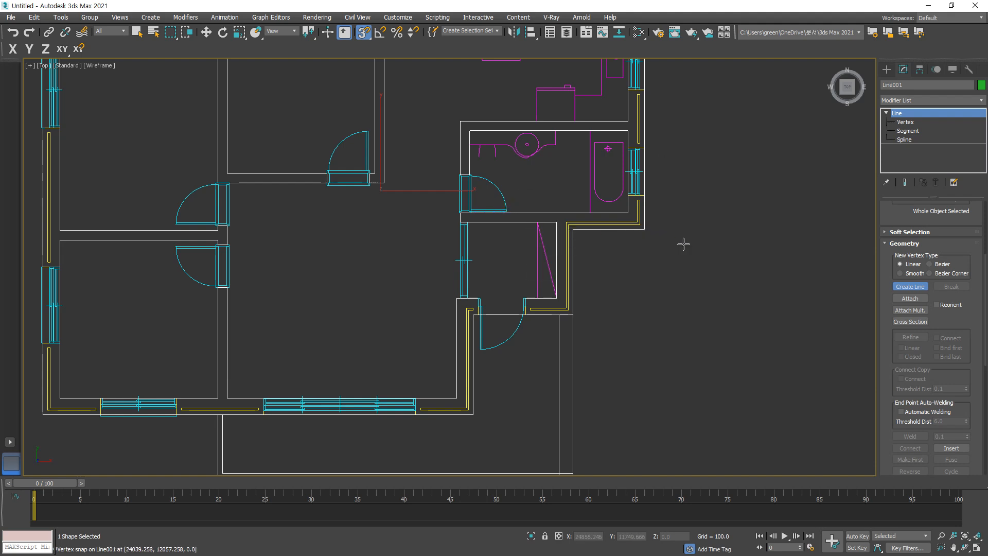
{"action": "key", "text": "w"}
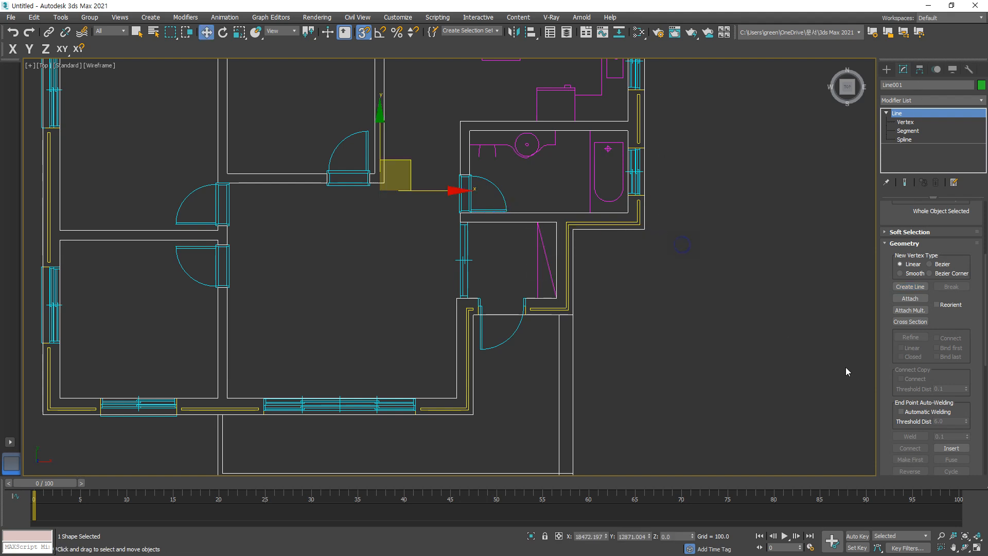
Step: Isolate the traced line to check it, exit isolation, and return to the four-viewport layout
{"action": "key", "text": "alt+q"}
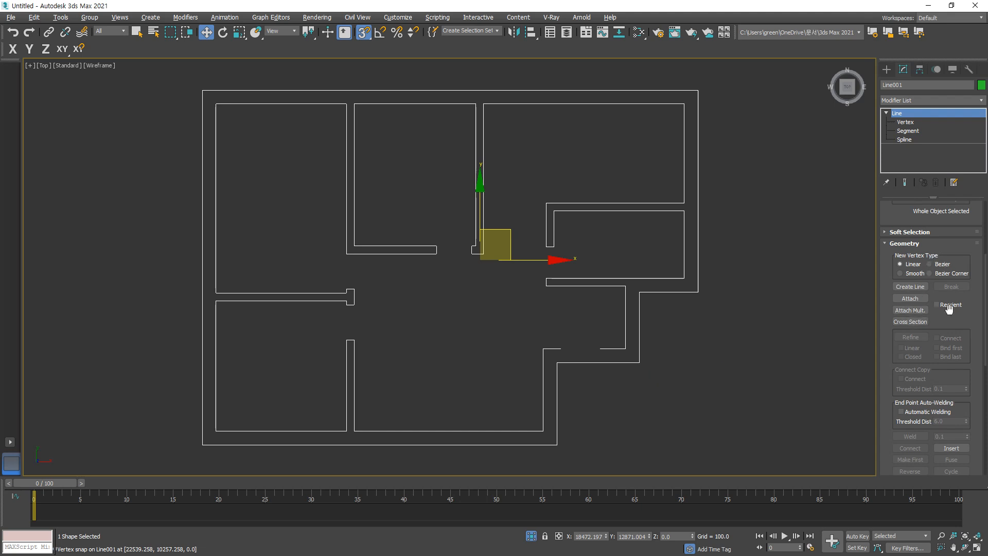
{"action": "key", "text": "alt+q"}
{"action": "key", "text": "alt+w"}
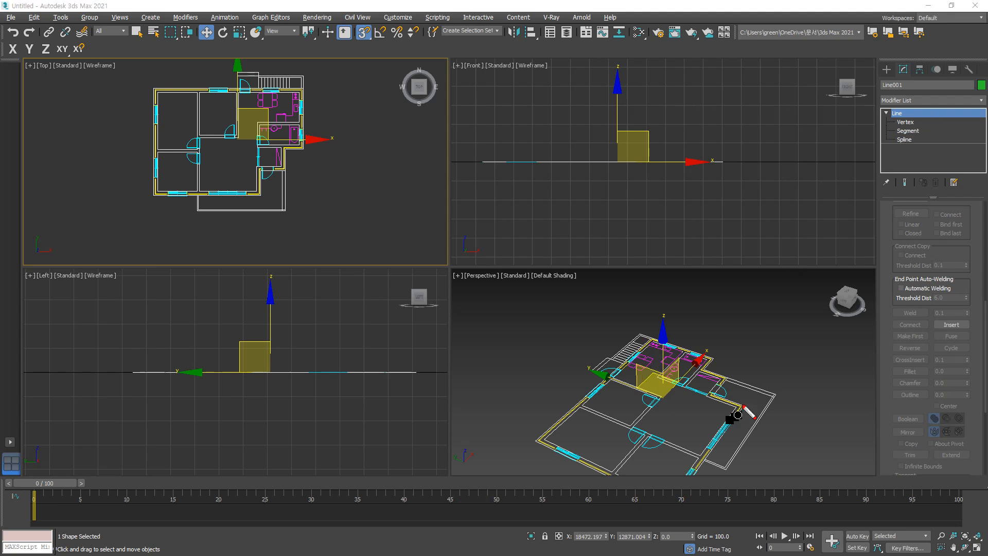
{"action": "mouse_move", "coordinate": [753, 426]}
{"action": "left_mouse_down"}
{"action": "mouse_move", "coordinate": [792, 407]}
{"action": "mouse_move", "coordinate": [756, 429]}
{"action": "left_mouse_up"}
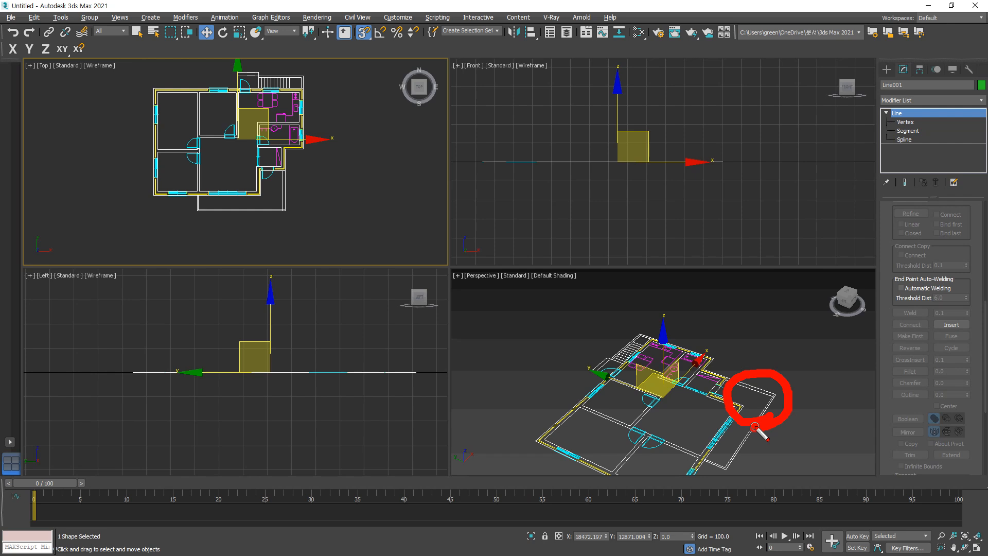
{"action": "key", "text": "Escape"}
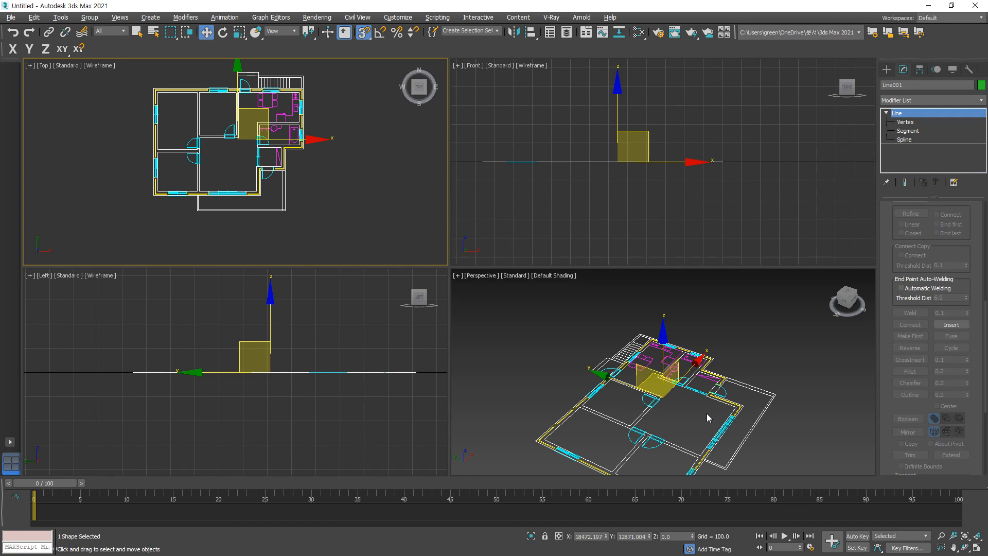
Step: Add an Extrude modifier to the traced wall line
{"action": "left_click", "coordinate": [935, 99]}
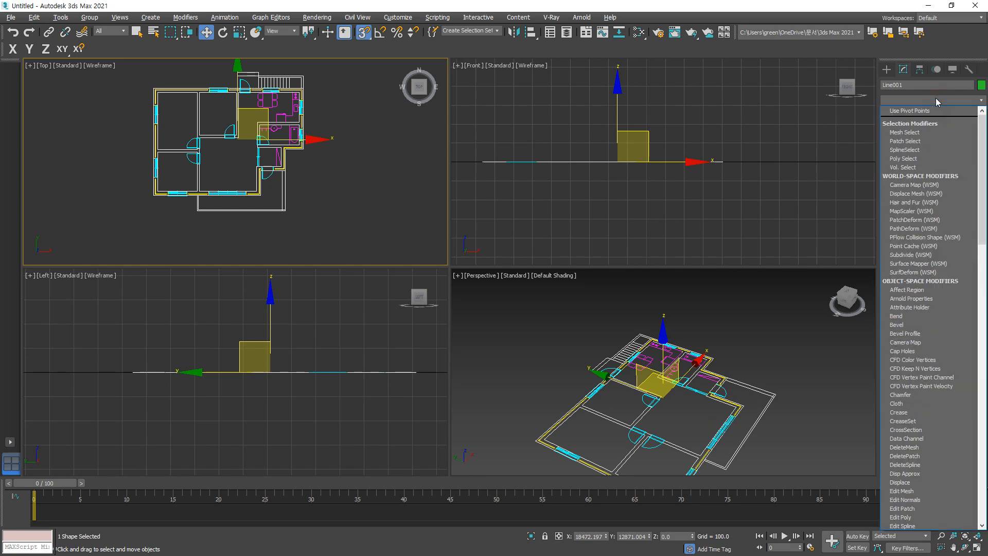
{"action": "key", "text": "e"}
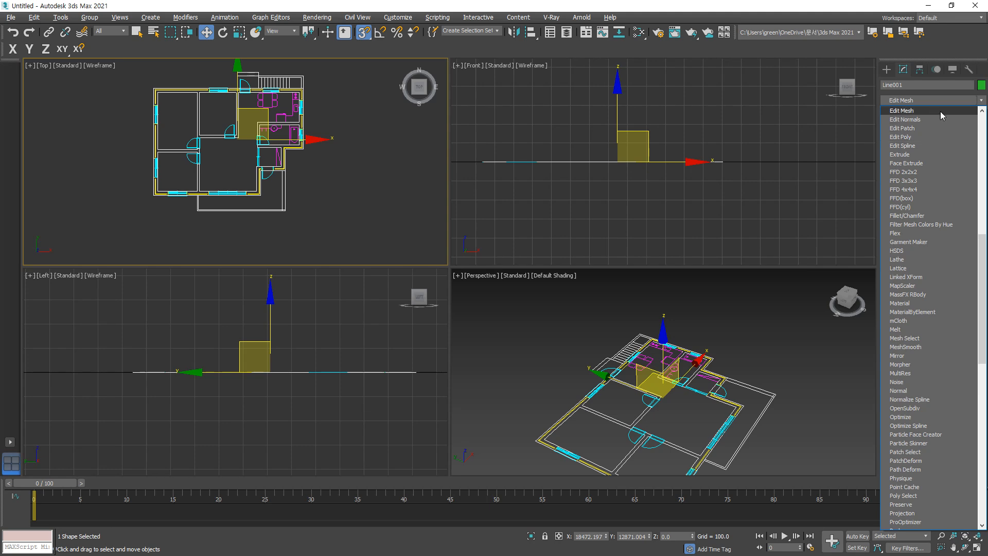
{"action": "left_click", "coordinate": [928, 155]}
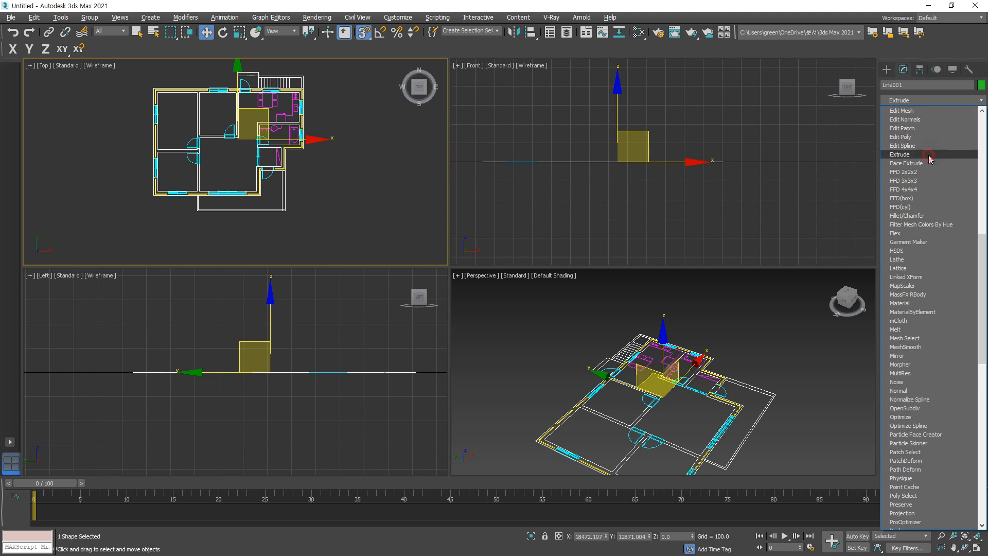
Step: Set the wall extrusion amount to 2550
{"action": "mouse_move", "coordinate": [636, 413]}
{"action": "middle_mouse_down", "text": "alt"}
{"action": "mouse_move", "coordinate": [588, 399]}
{"action": "mouse_move", "coordinate": [617, 412]}
{"action": "middle_mouse_up", "text": "alt"}
{"action": "scroll", "coordinate": [783, 418], "scroll_direction": "up", "scroll_amount": 8}
{"action": "middle_click_drag", "start_coordinate": [607, 339], "coordinate": [692, 405]}
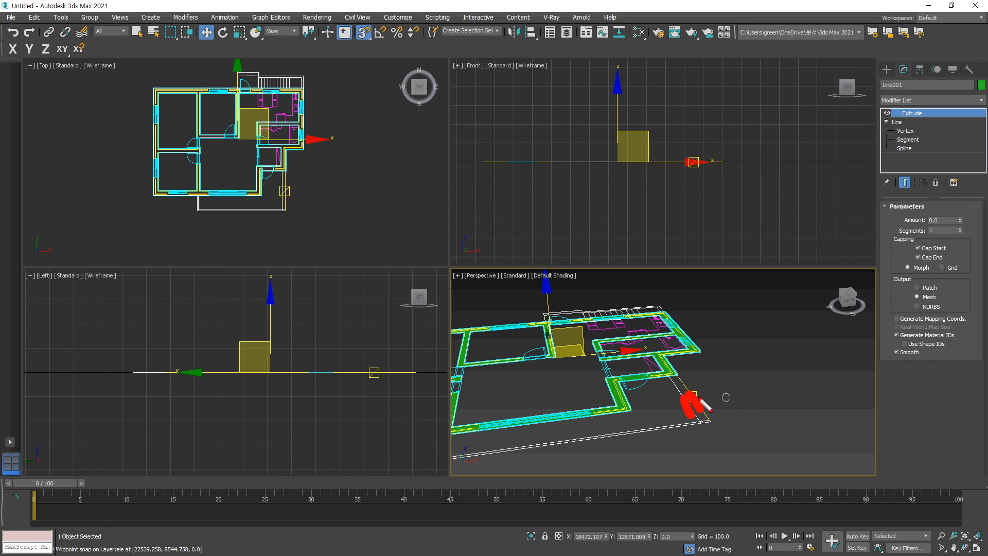
{"action": "mouse_move", "coordinate": [729, 392]}
{"action": "left_mouse_down"}
{"action": "mouse_move", "coordinate": [758, 409]}
{"action": "mouse_move", "coordinate": [772, 401]}
{"action": "left_mouse_up"}
{"action": "mouse_move", "coordinate": [785, 385]}
{"action": "left_mouse_down"}
{"action": "mouse_move", "coordinate": [807, 399]}
{"action": "mouse_move", "coordinate": [792, 402]}
{"action": "left_mouse_up"}
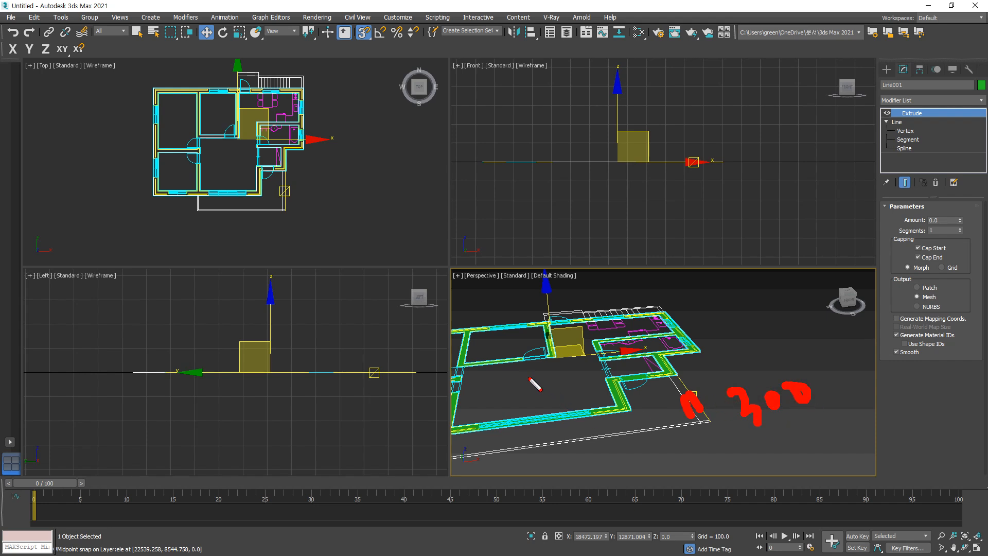
{"action": "mouse_move", "coordinate": [526, 376]}
{"action": "left_mouse_down"}
{"action": "mouse_move", "coordinate": [540, 399]}
{"action": "mouse_move", "coordinate": [584, 371]}
{"action": "mouse_move", "coordinate": [565, 381]}
{"action": "left_mouse_up"}
{"action": "mouse_move", "coordinate": [474, 305]}
{"action": "left_mouse_down"}
{"action": "mouse_move", "coordinate": [499, 330]}
{"action": "mouse_move", "coordinate": [553, 306]}
{"action": "mouse_move", "coordinate": [550, 298]}
{"action": "left_mouse_up"}
{"action": "mouse_move", "coordinate": [691, 313]}
{"action": "left_mouse_down"}
{"action": "mouse_move", "coordinate": [704, 328]}
{"action": "mouse_move", "coordinate": [721, 315]}
{"action": "mouse_move", "coordinate": [752, 335]}
{"action": "mouse_move", "coordinate": [785, 311]}
{"action": "mouse_move", "coordinate": [765, 303]}
{"action": "left_mouse_up"}
{"action": "key", "text": "Escape"}
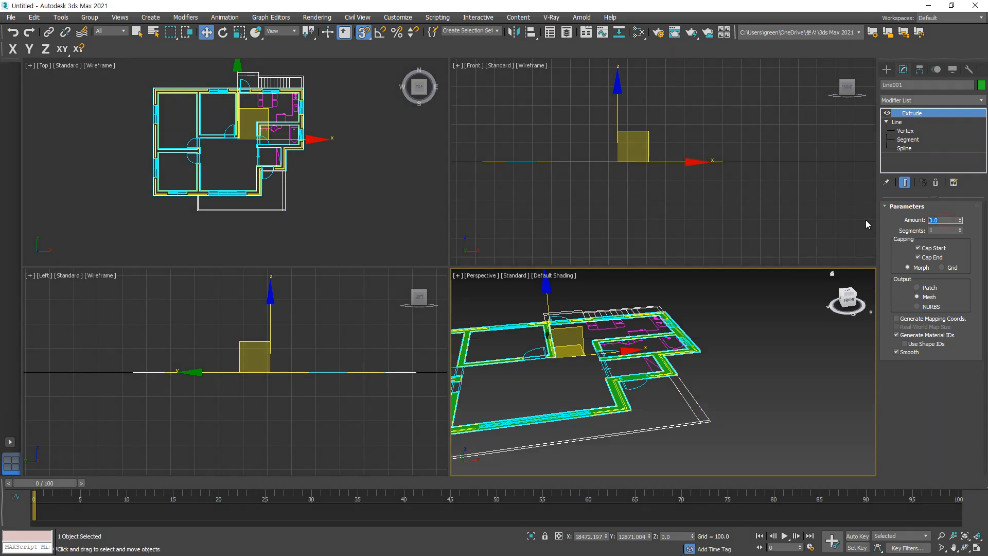
{"action": "type", "text": "2550"}
{"action": "key", "text": "Return"}
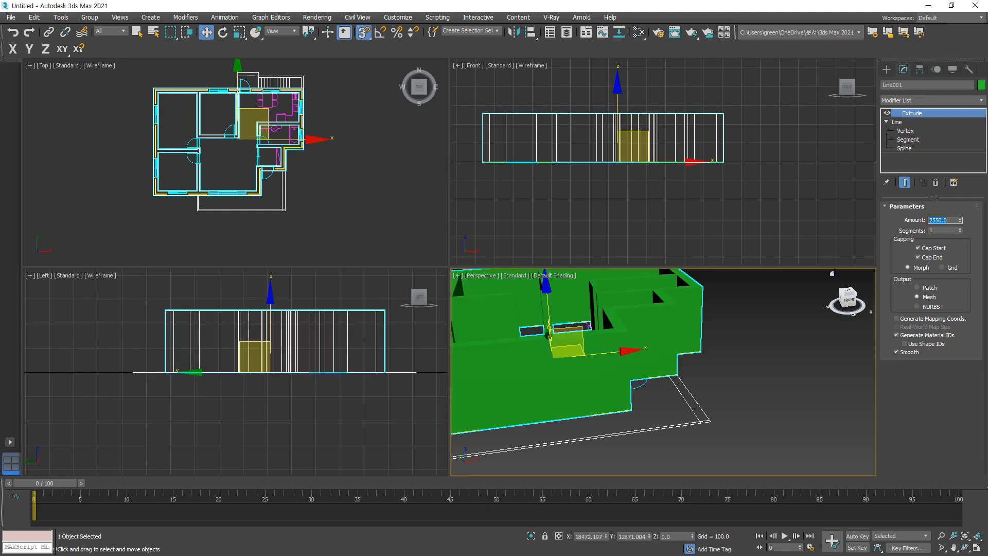
Step: Add an Edit Poly modifier to the extruded walls
{"action": "scroll", "coordinate": [593, 411], "scroll_direction": "down", "scroll_amount": 3}
{"action": "middle_click_drag", "start_coordinate": [592, 411], "coordinate": [593, 433], "text": "alt"}
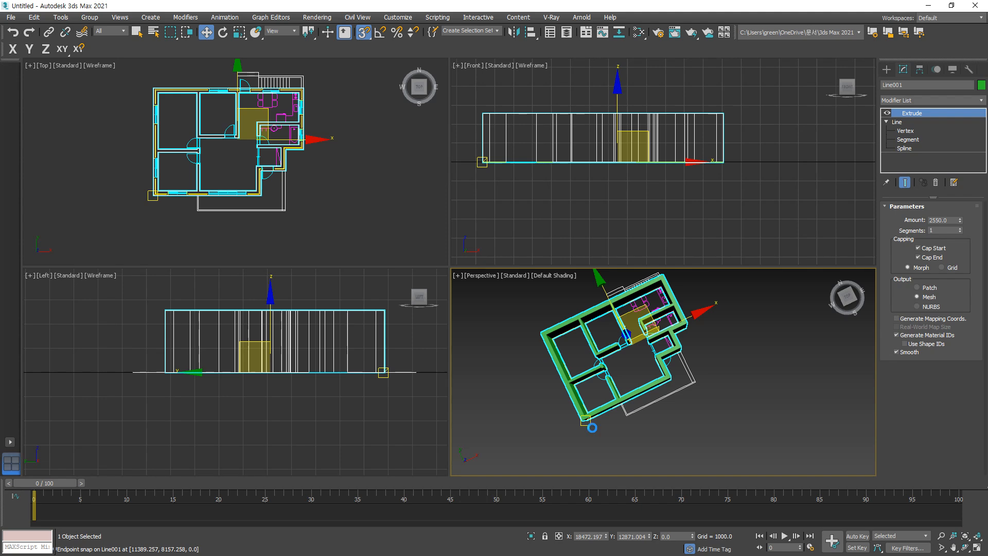
{"action": "left_click", "coordinate": [950, 101]}
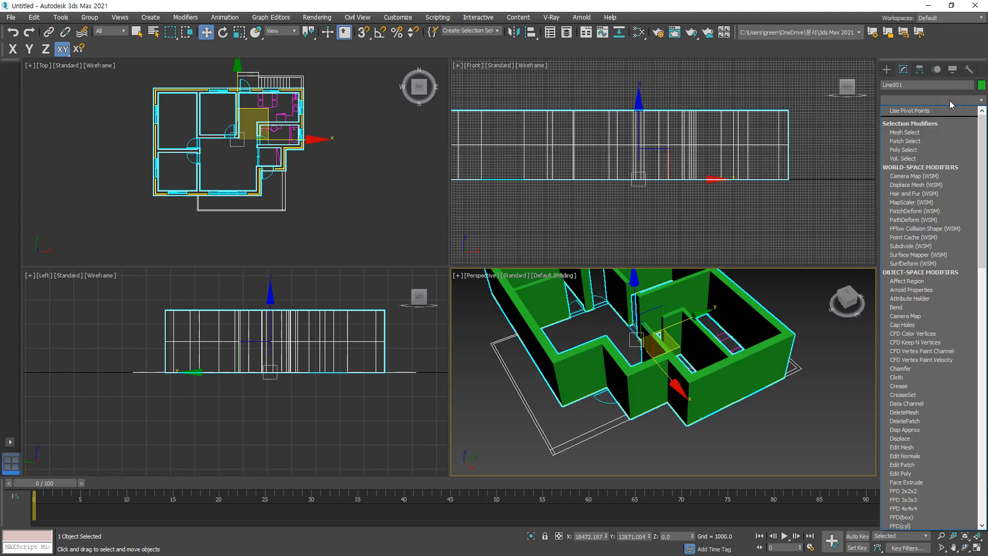
{"action": "key", "text": "e"}
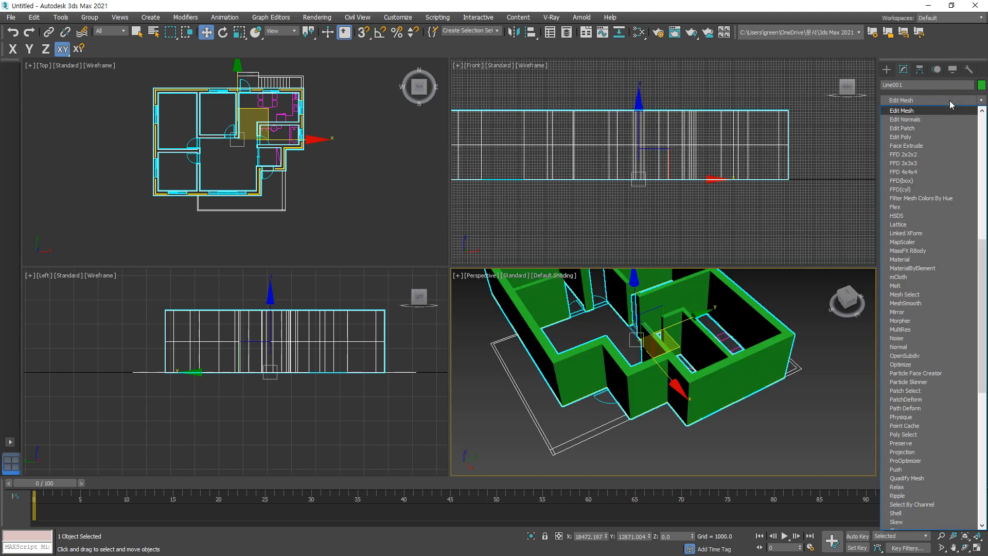
{"action": "left_click", "coordinate": [919, 138]}
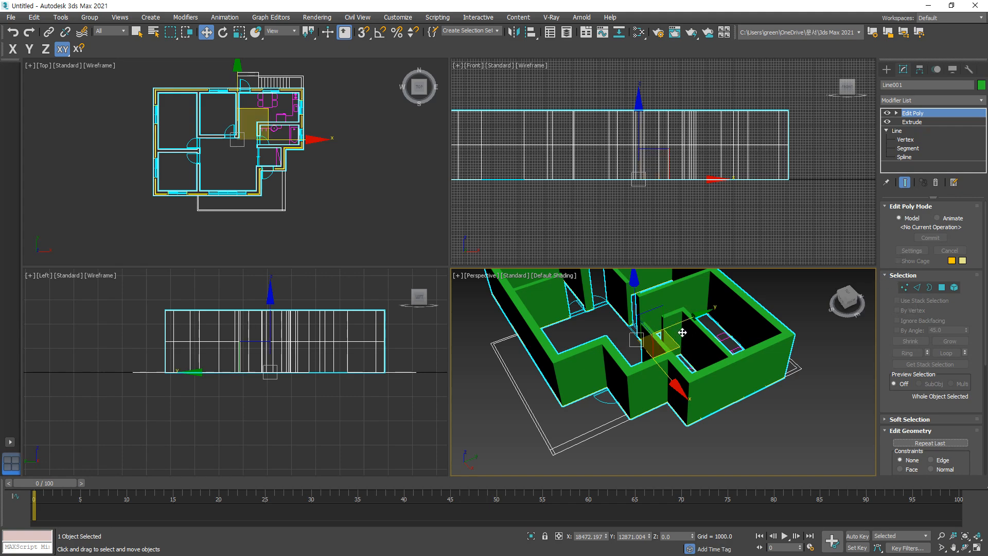
Step: Enter vertex editing and select the entire middle row of wall vertices in the Front view
{"action": "middle_click_drag", "start_coordinate": [682, 333], "coordinate": [730, 352], "text": "alt"}
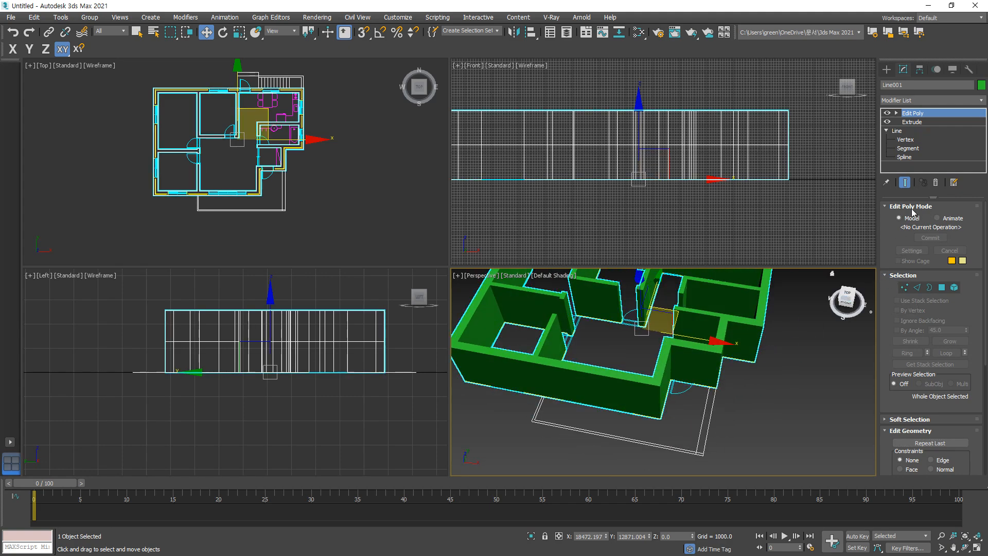
{"action": "key", "text": "1"}
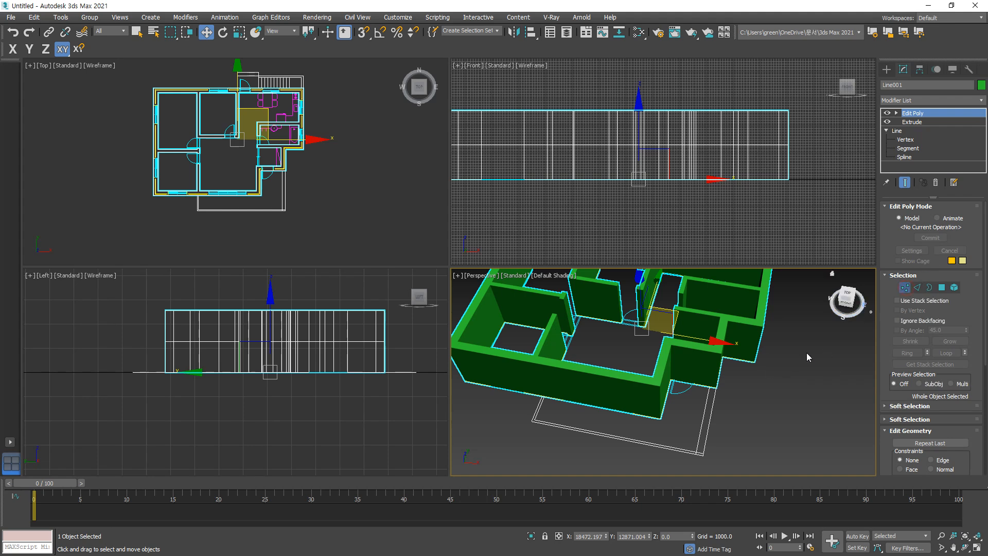
{"action": "scroll", "coordinate": [681, 350], "scroll_direction": "up", "scroll_amount": 8}
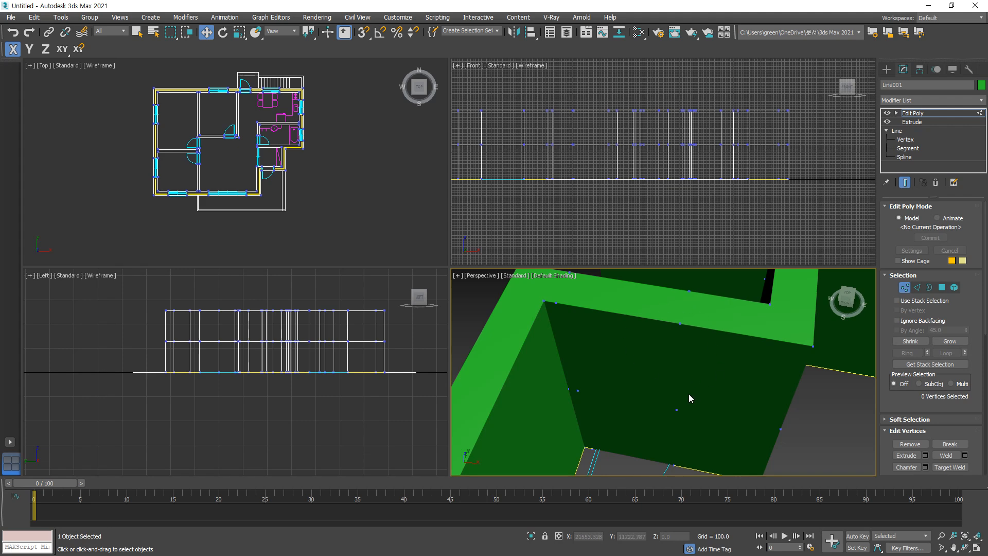
{"action": "scroll", "coordinate": [672, 368], "scroll_direction": "down", "scroll_amount": 5}
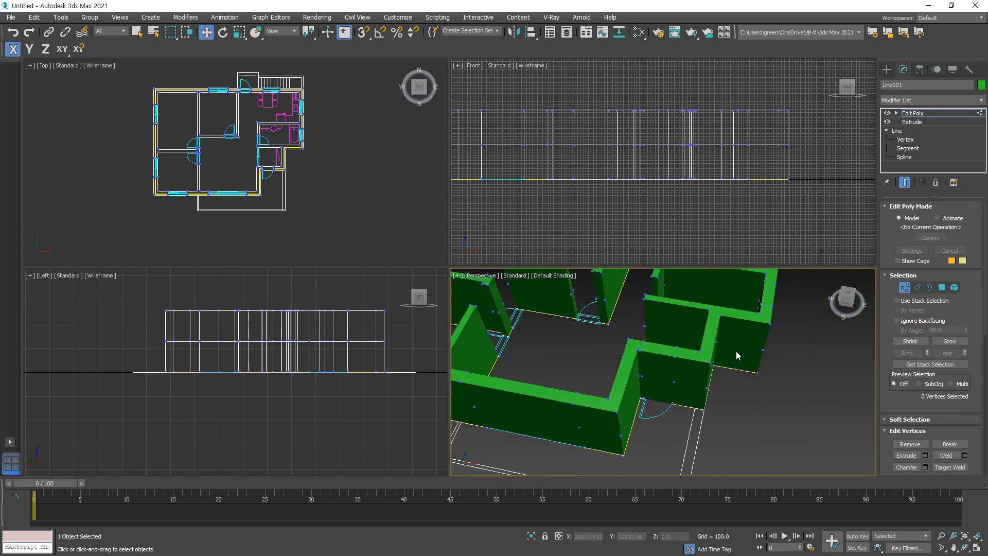
{"action": "scroll", "coordinate": [736, 350], "scroll_direction": "down", "scroll_amount": 4}
{"action": "middle_click_drag", "start_coordinate": [802, 159], "coordinate": [830, 150]}
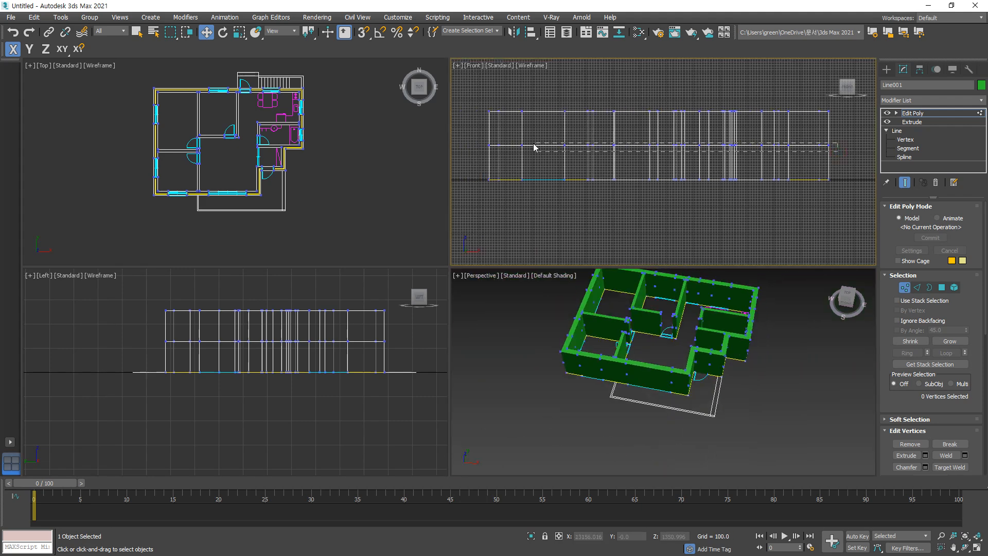
{"action": "left_click_drag", "start_coordinate": [468, 146], "coordinate": [469, 147]}
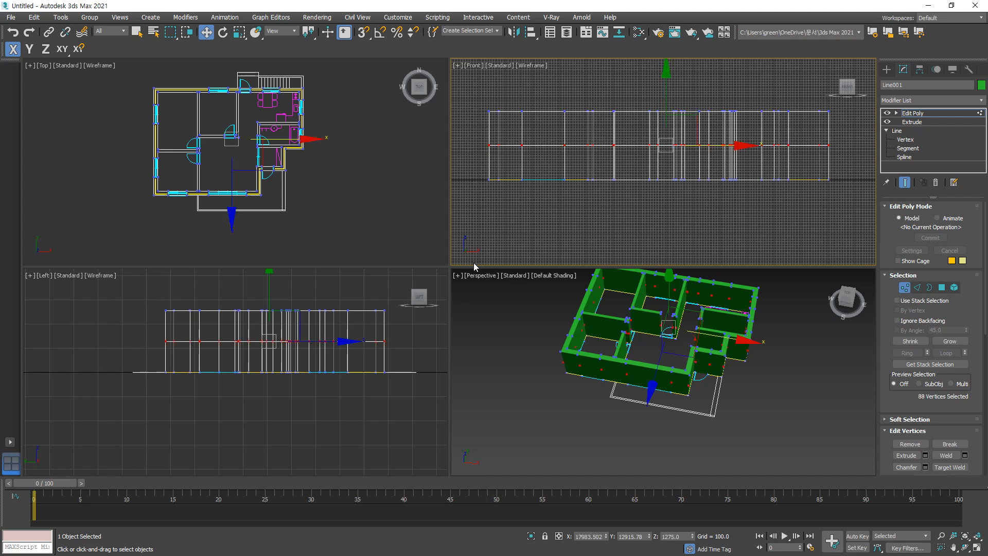
Step: Move the selected middle row of vertices to an absolute world Z of 450 with the Move Transform Type-In
{"action": "right_click", "coordinate": [209, 32]}
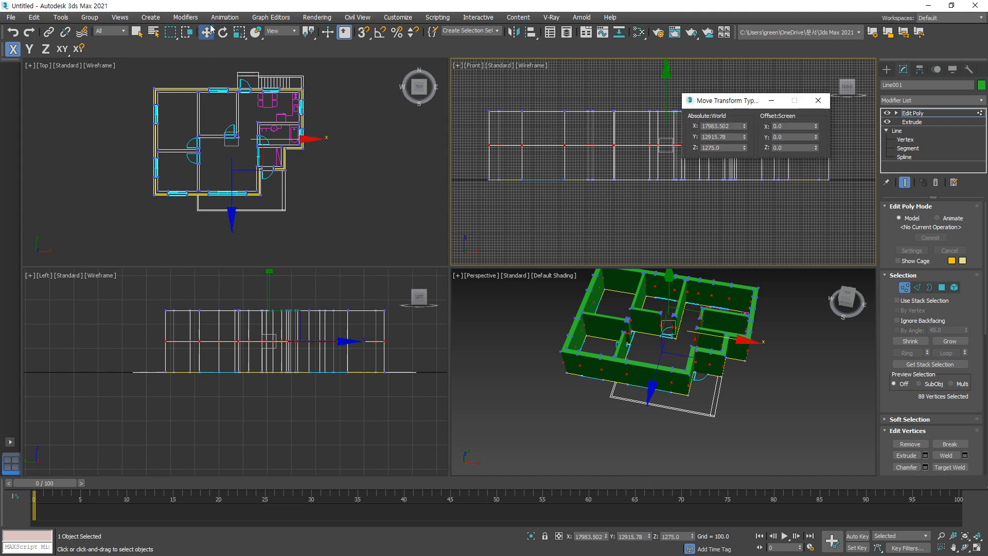
{"action": "double_click", "coordinate": [729, 148]}
{"action": "left_click", "coordinate": [732, 147]}
{"action": "key", "text": "BackSpace"}
{"action": "key", "text": "BackSpace"}
{"action": "key", "text": "BackSpace"}
{"action": "key", "text": "BackSpace"}
{"action": "key", "text": "BackSpace"}
{"action": "key", "text": "BackSpace"}
{"action": "type", "text": "450"}
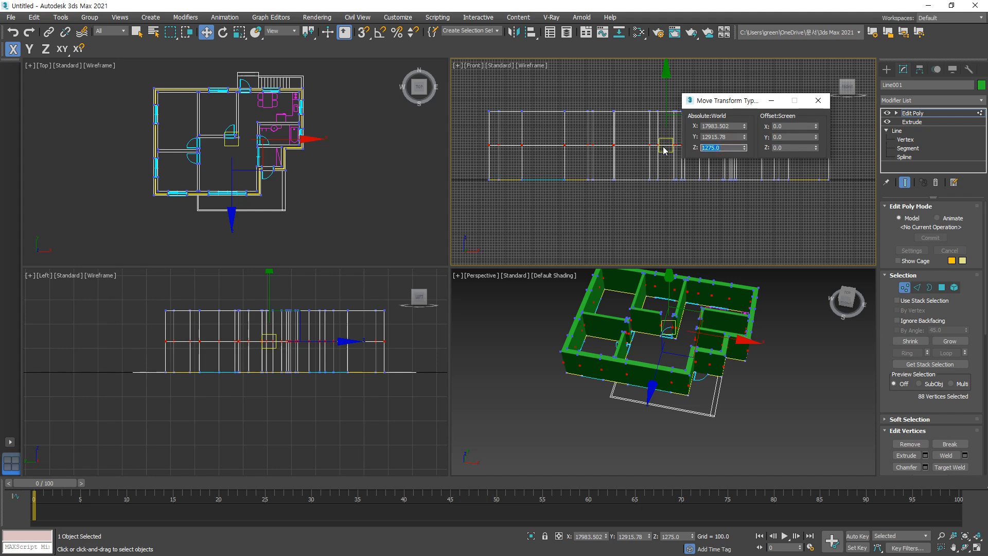
{"action": "key", "text": "Return"}
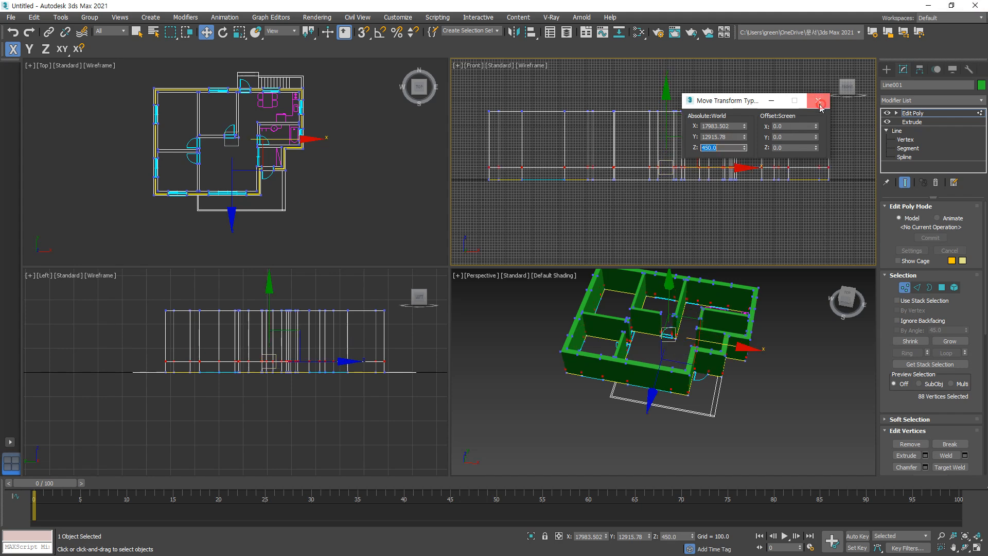
{"action": "left_click", "coordinate": [818, 102]}
Step: Switch the Edit Poly modifier to edge editing
{"action": "scroll", "coordinate": [666, 179], "scroll_direction": "up", "scroll_amount": 6}
{"action": "scroll", "coordinate": [666, 344], "scroll_direction": "up", "scroll_amount": 8}
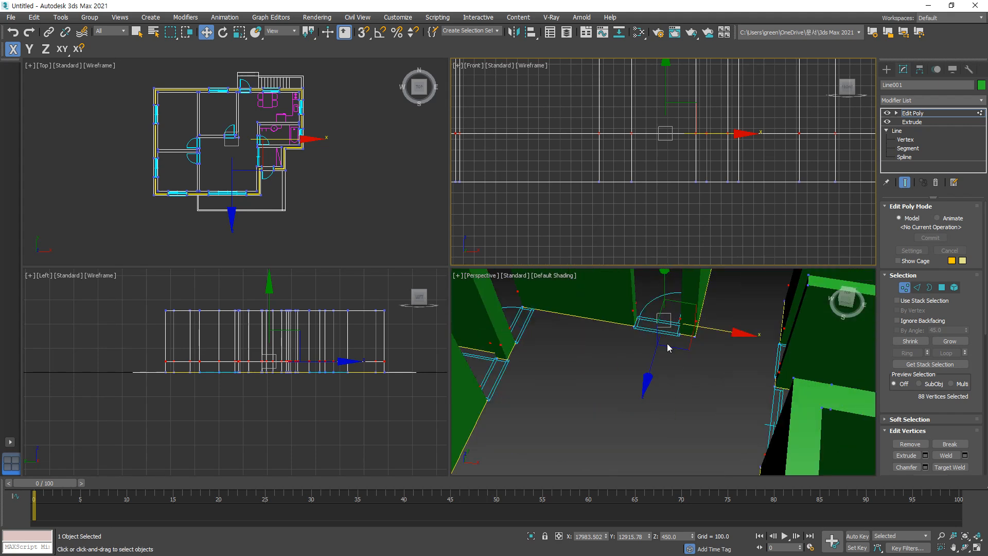
{"action": "key", "text": "2"}
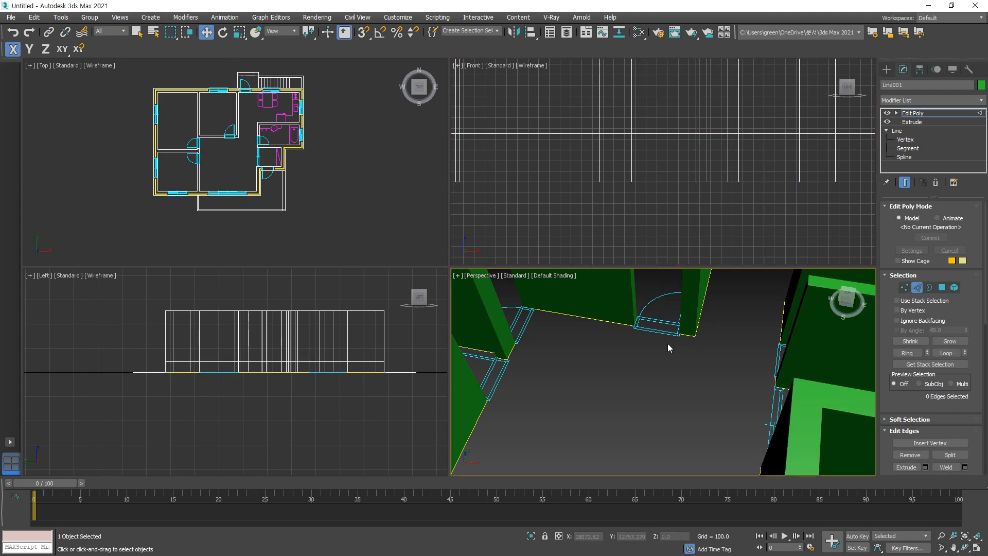
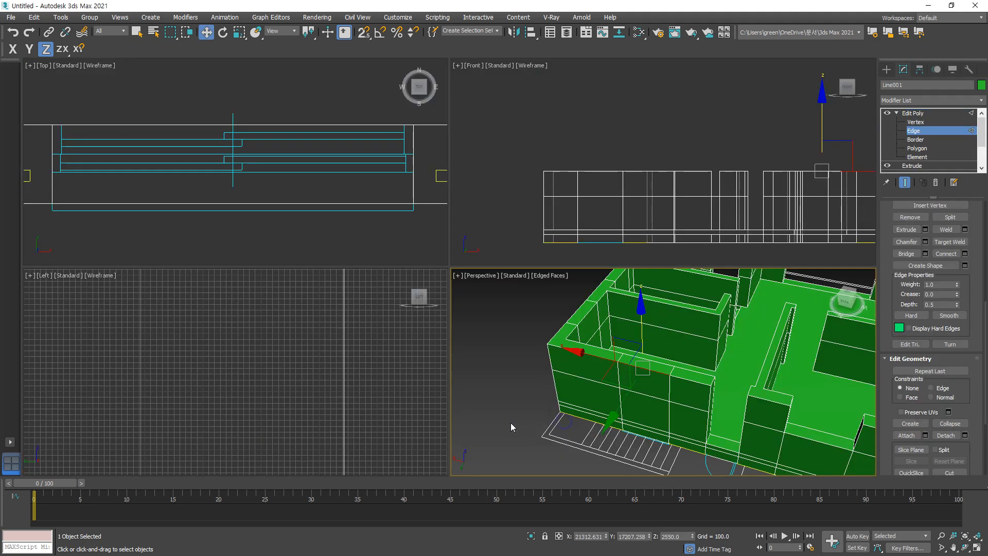
Step: Delete the outer and inner top edges of the window section in the wall beside the stairs to open up the wall
{"action": "scroll", "coordinate": [545, 426], "scroll_direction": "up", "scroll_amount": 10}
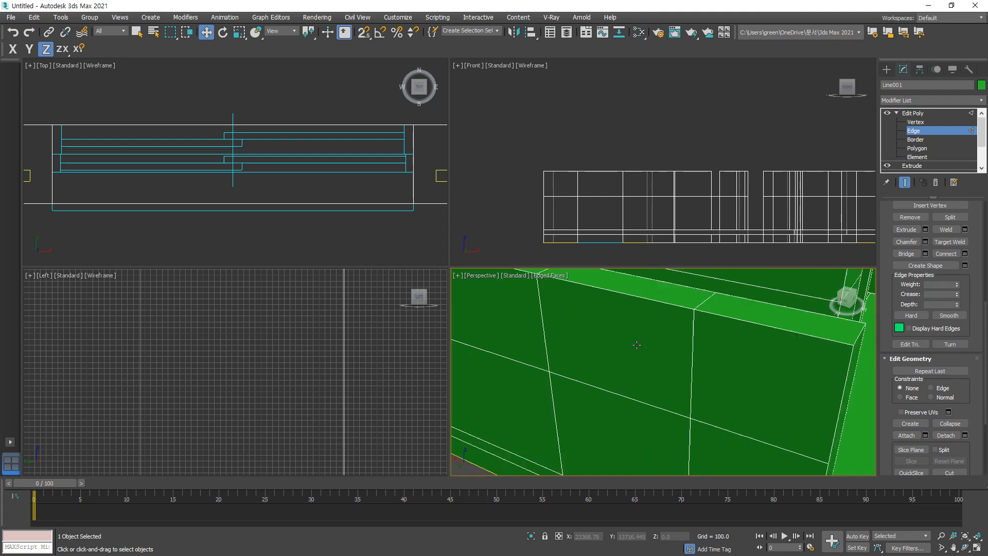
{"action": "middle_click_drag", "start_coordinate": [637, 345], "coordinate": [624, 302]}
{"action": "scroll", "coordinate": [624, 302], "scroll_direction": "down", "scroll_amount": 3}
{"action": "scroll", "coordinate": [645, 386], "scroll_direction": "up", "scroll_amount": 2}
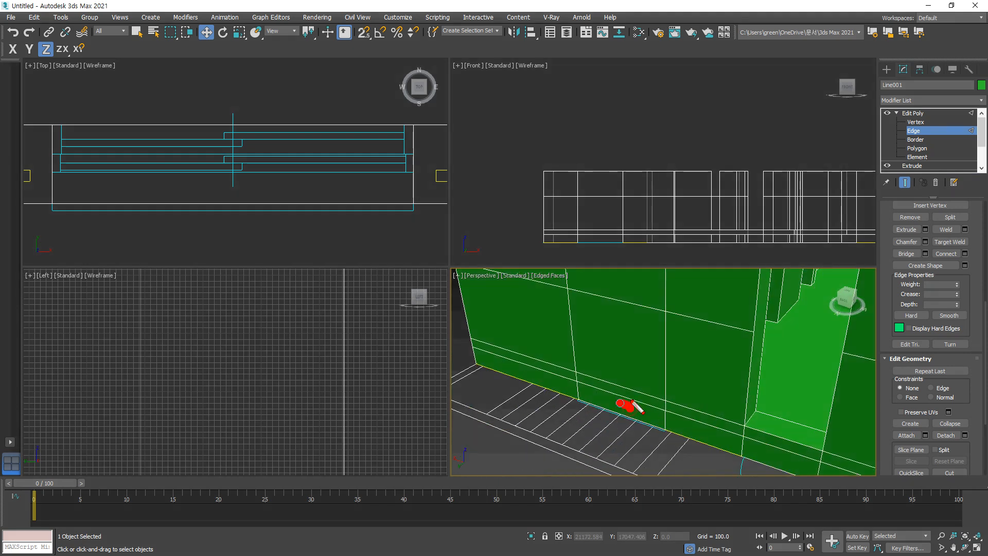
{"action": "scroll", "coordinate": [634, 370], "scroll_direction": "down", "scroll_amount": 5}
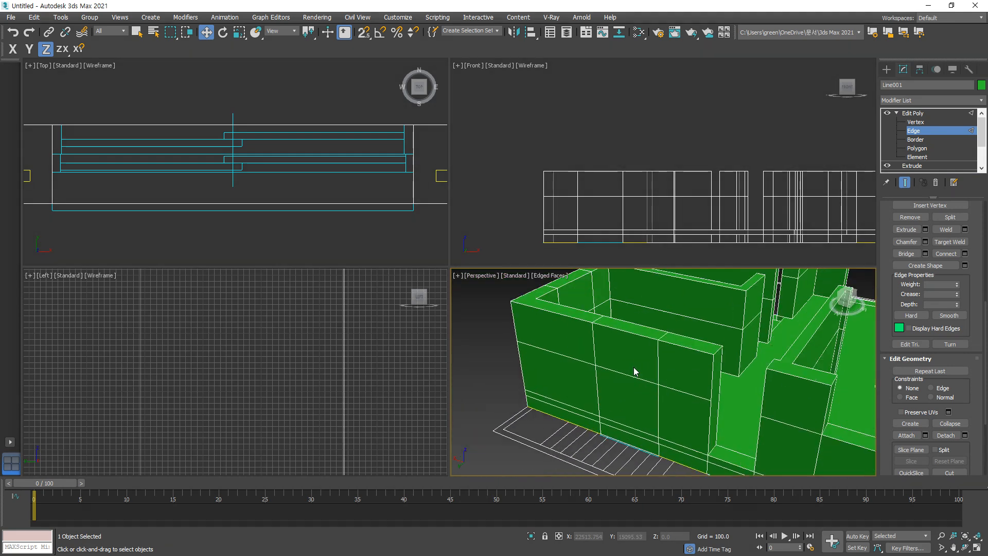
{"action": "left_click", "coordinate": [629, 330]}
{"action": "key", "text": "Delete"}
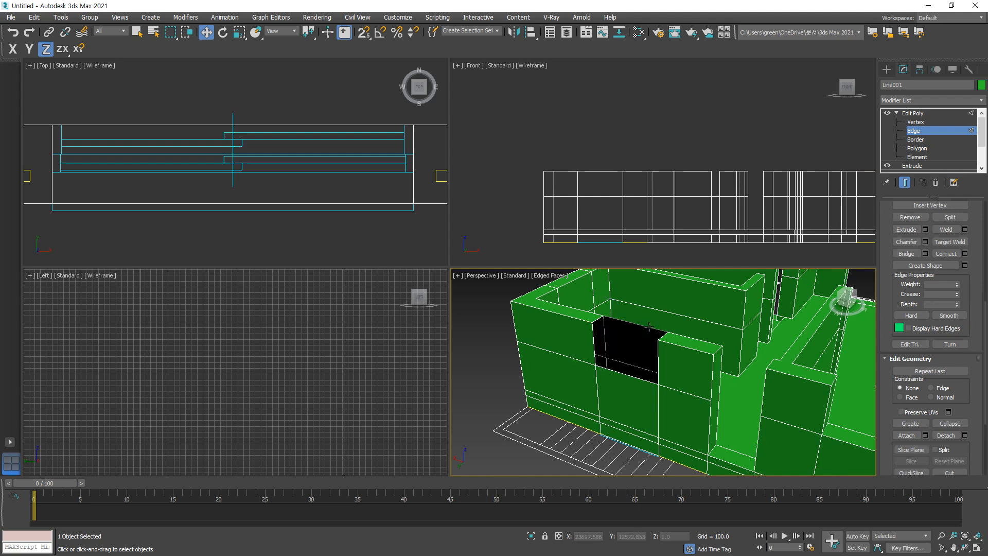
{"action": "left_click", "coordinate": [648, 326]}
{"action": "key", "text": "Delete"}
{"action": "middle_click_drag", "start_coordinate": [624, 374], "coordinate": [631, 383], "text": "alt"}
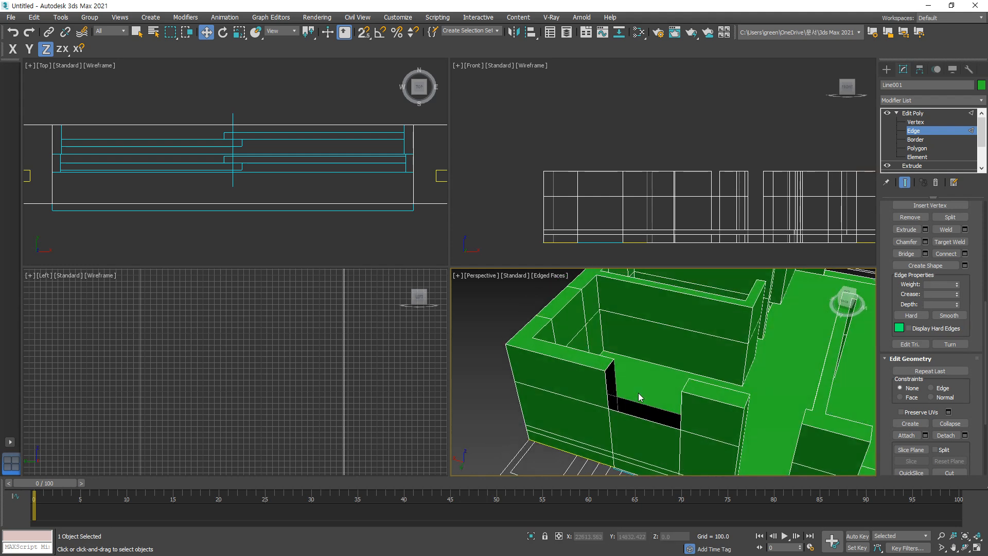
Step: Bridge the outer and inner lower edges of the opened window section beside the stairs to close its sill
{"action": "scroll", "coordinate": [639, 397], "scroll_direction": "up", "scroll_amount": 3}
{"action": "left_click", "coordinate": [646, 412]}
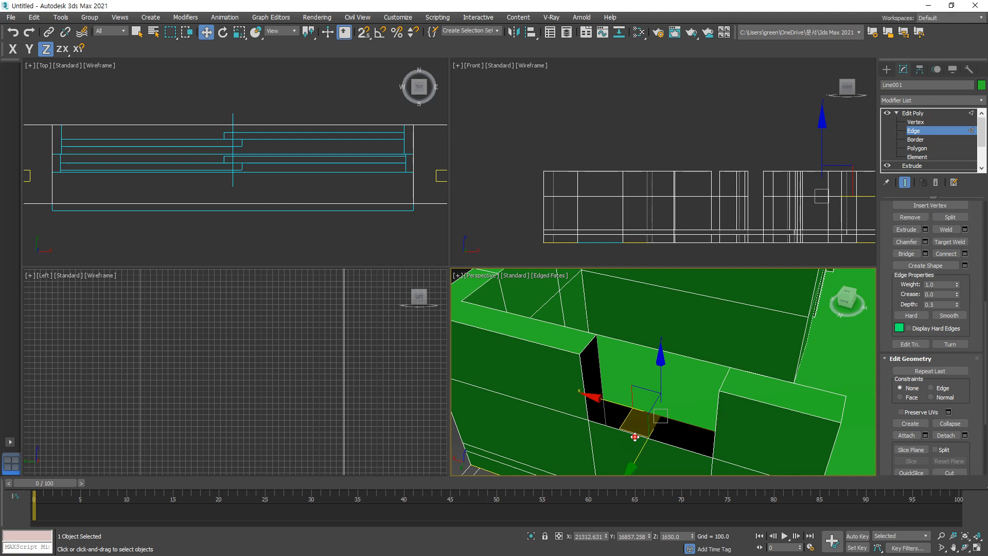
{"action": "left_click", "coordinate": [634, 436]}
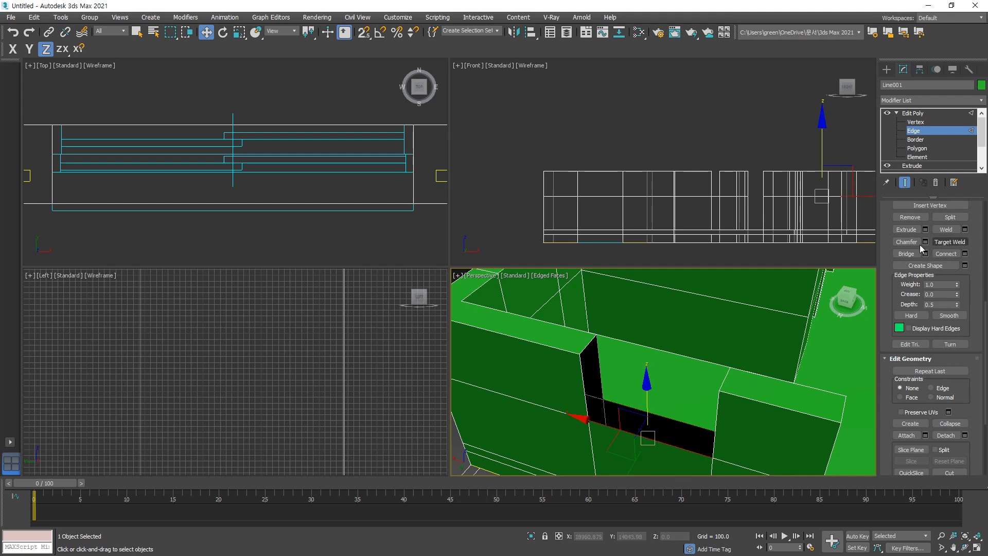
{"action": "left_click", "coordinate": [906, 254]}
{"action": "left_click", "coordinate": [624, 398]}
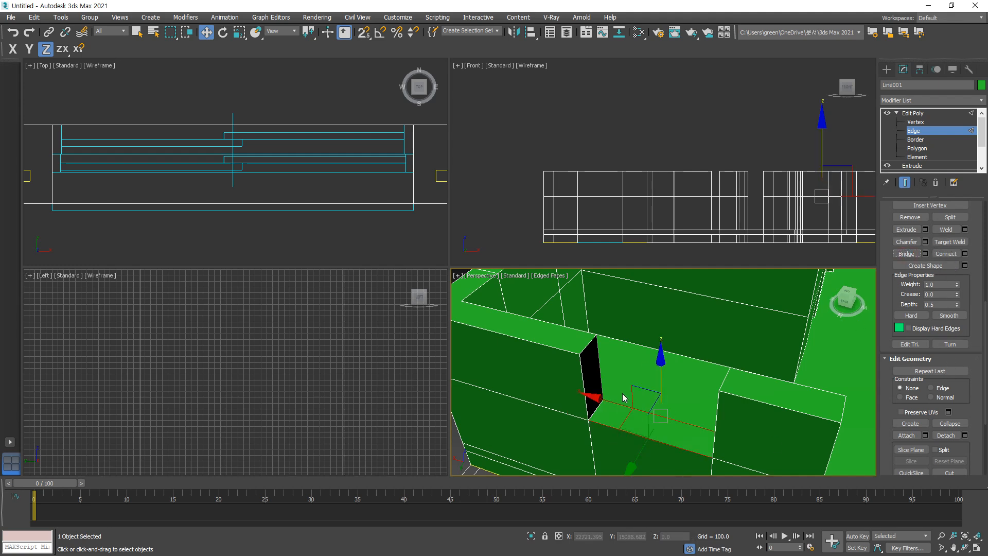
Step: Cap the two open side borders of the window opening beside the stairs in Border mode, and clear the selection
{"action": "key", "text": "3"}
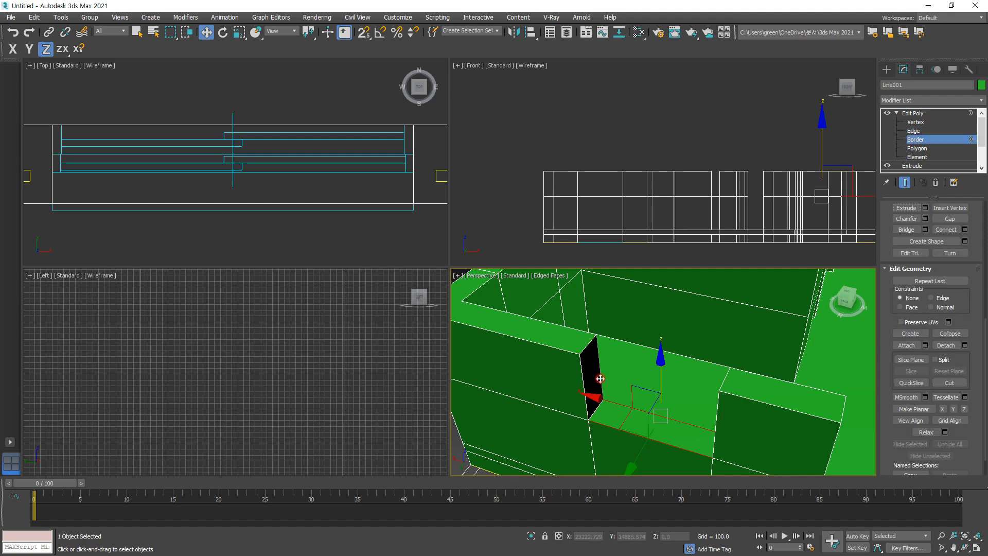
{"action": "left_click", "coordinate": [599, 378]}
{"action": "left_click", "coordinate": [717, 400]}
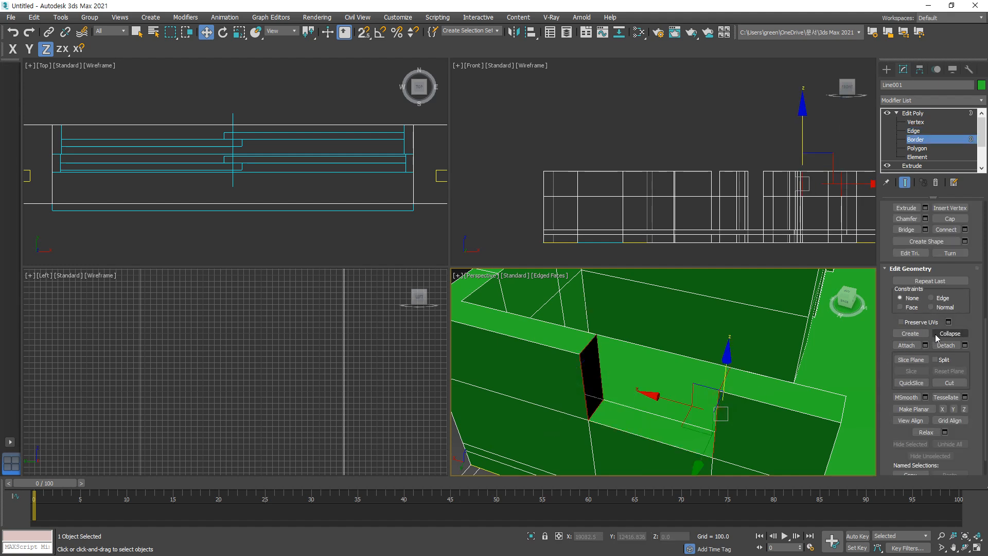
{"action": "left_click", "coordinate": [960, 219]}
{"action": "scroll", "coordinate": [573, 370], "scroll_direction": "down", "scroll_amount": 4}
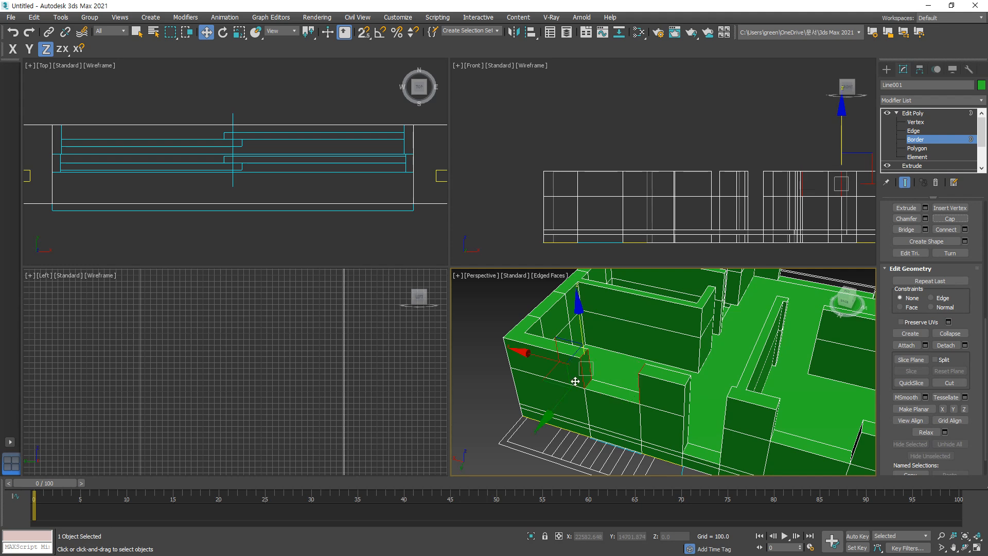
{"action": "middle_click_drag", "start_coordinate": [573, 392], "coordinate": [664, 372], "text": "alt"}
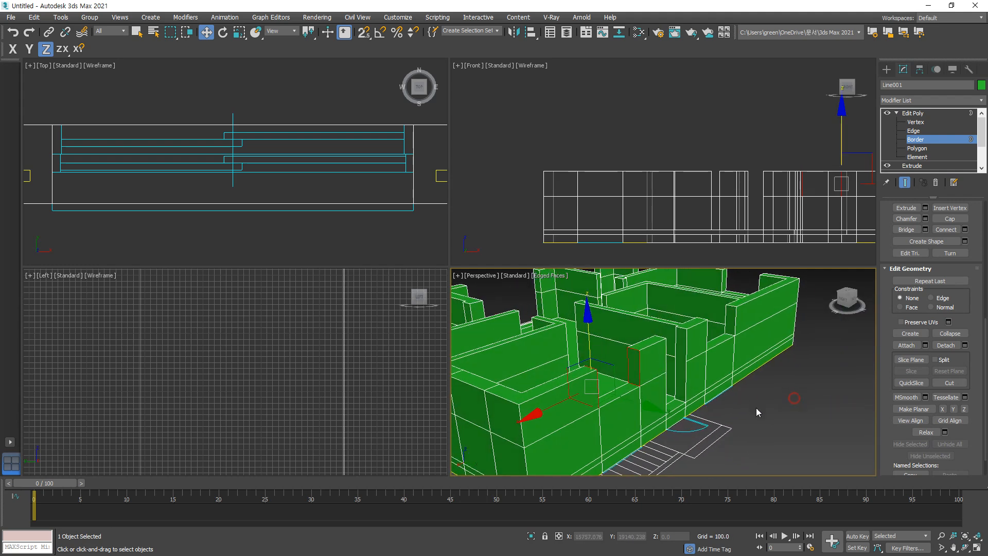
{"action": "left_click", "coordinate": [756, 412]}
Step: In Edge mode, delete the outer and inner top edges of the window section near the outer corner of the adjacent wall
{"action": "middle_click_drag", "start_coordinate": [602, 399], "coordinate": [684, 414]}
{"action": "scroll", "coordinate": [642, 417], "scroll_direction": "up", "scroll_amount": 5}
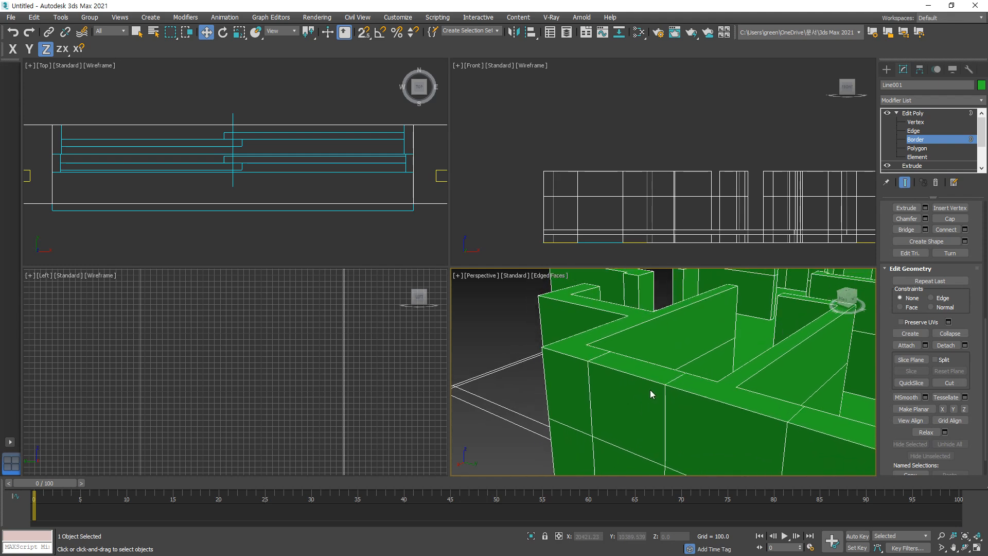
{"action": "key", "text": "2"}
{"action": "left_click", "coordinate": [635, 376]}
{"action": "key", "text": "Delete"}
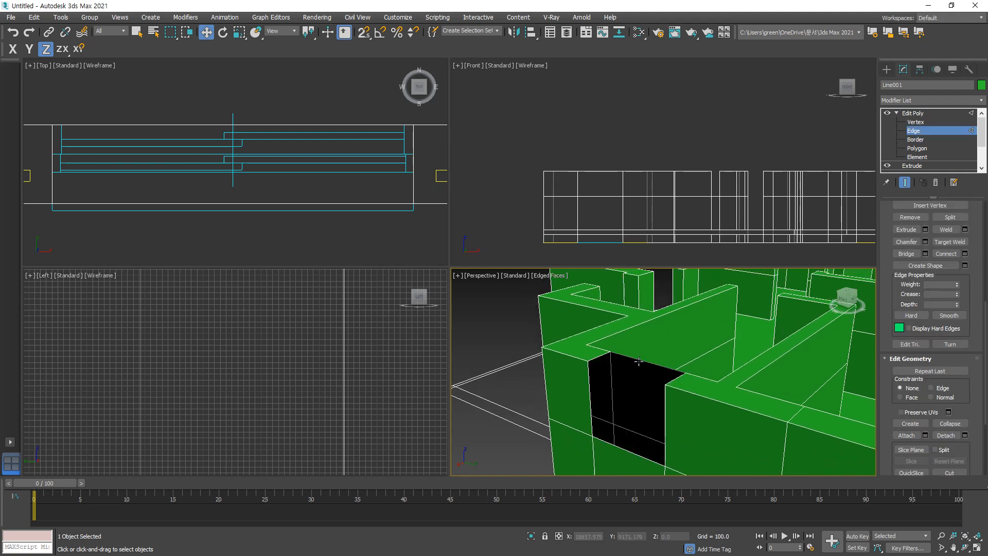
{"action": "left_click", "coordinate": [641, 361]}
{"action": "key", "text": "Delete"}
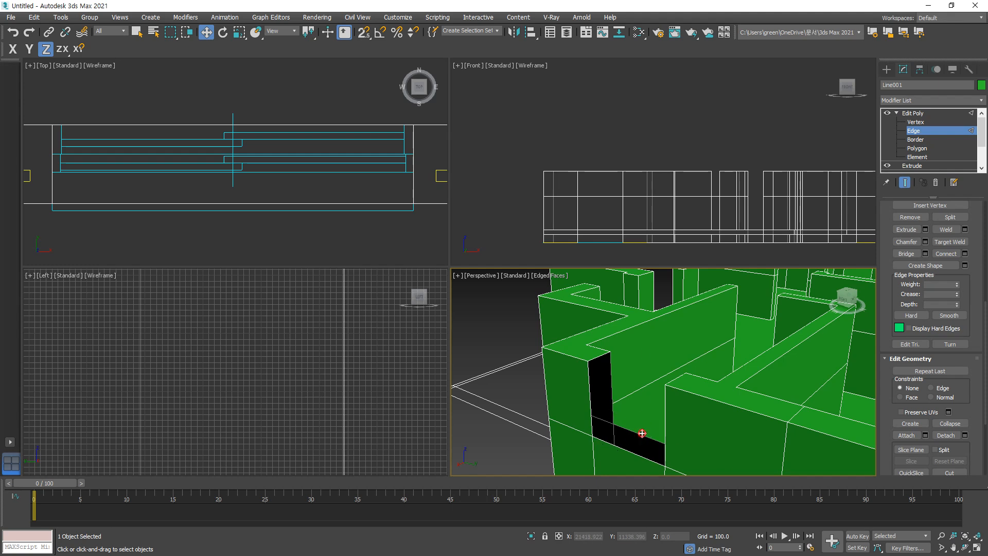
Step: Bridge the outer and inner lower edges of the new opening near the wall corner to form its sill
{"action": "left_click", "coordinate": [628, 444]}
{"action": "left_click", "coordinate": [616, 446]}
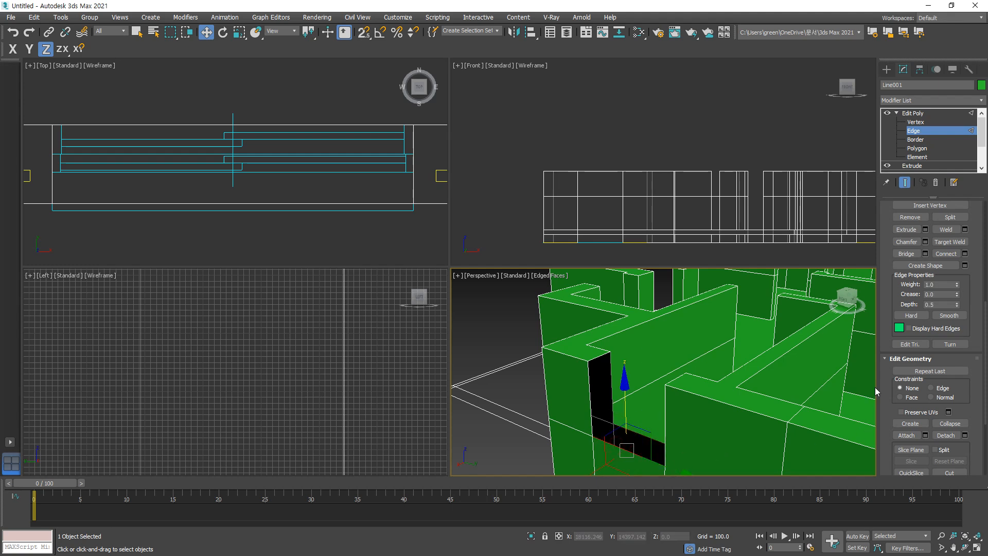
{"action": "left_click", "coordinate": [906, 254]}
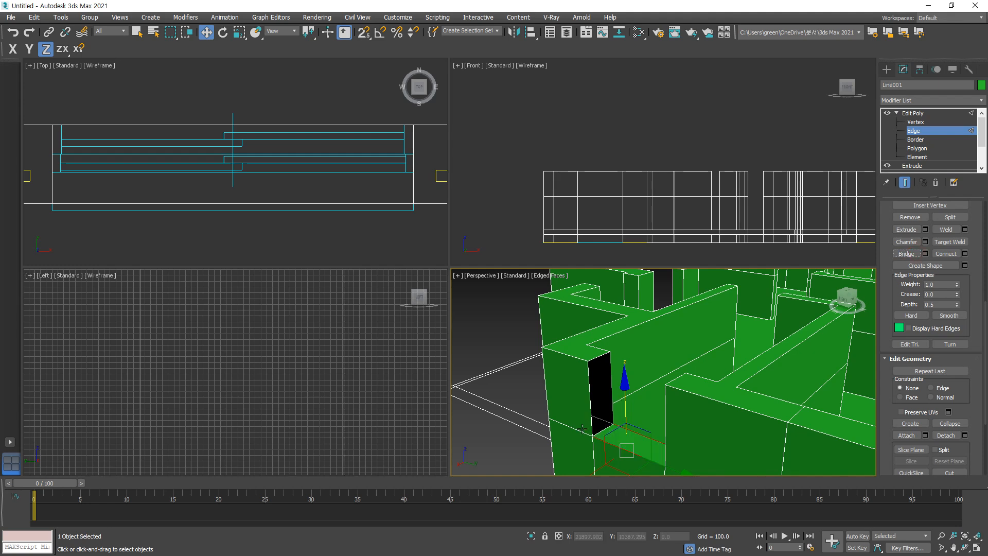
Step: Switch to Border mode and cap both side borders of the opening near the wall corner
{"action": "key", "text": "3"}
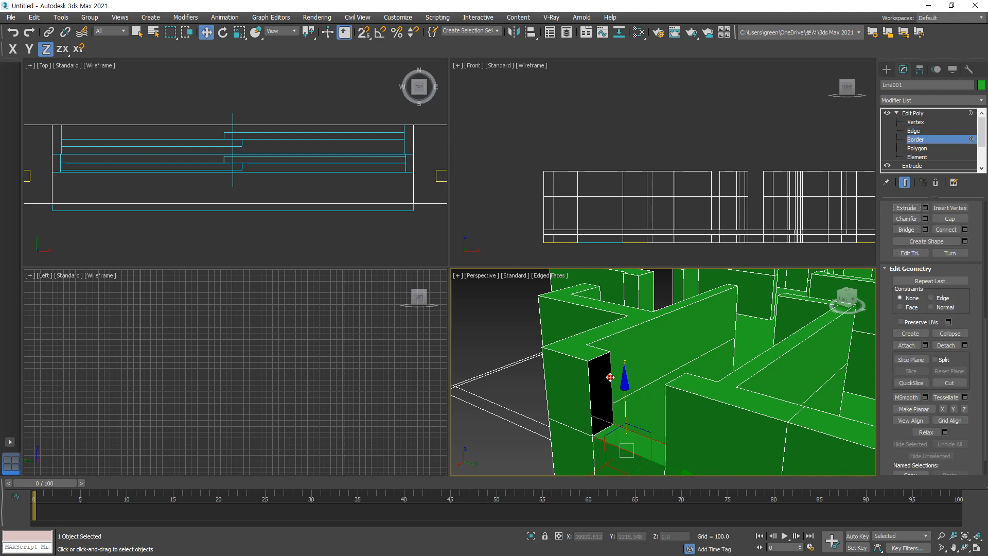
{"action": "left_click", "coordinate": [609, 378]}
{"action": "left_click", "coordinate": [663, 405], "text": "ctrl"}
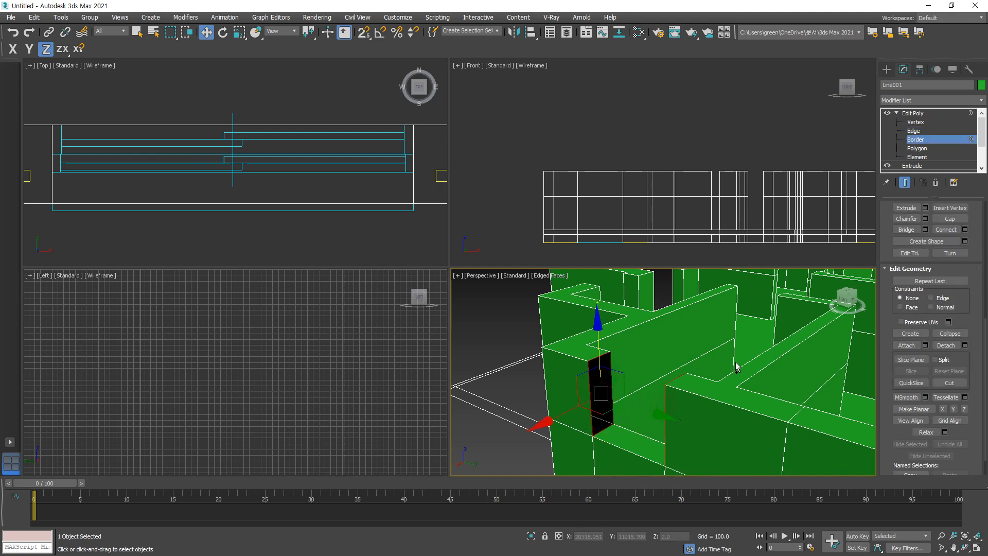
{"action": "left_click", "coordinate": [912, 231]}
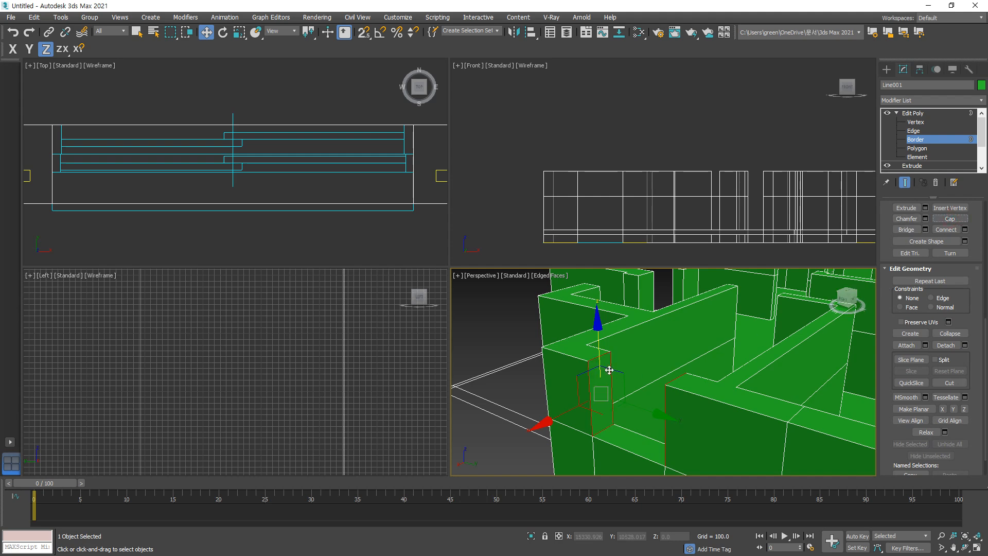
Step: Examine the house walls and their window and door openings from several sides
{"action": "middle_click_drag", "start_coordinate": [594, 438], "coordinate": [655, 443], "text": "alt"}
{"action": "scroll", "coordinate": [735, 401], "scroll_direction": "down", "scroll_amount": 4}
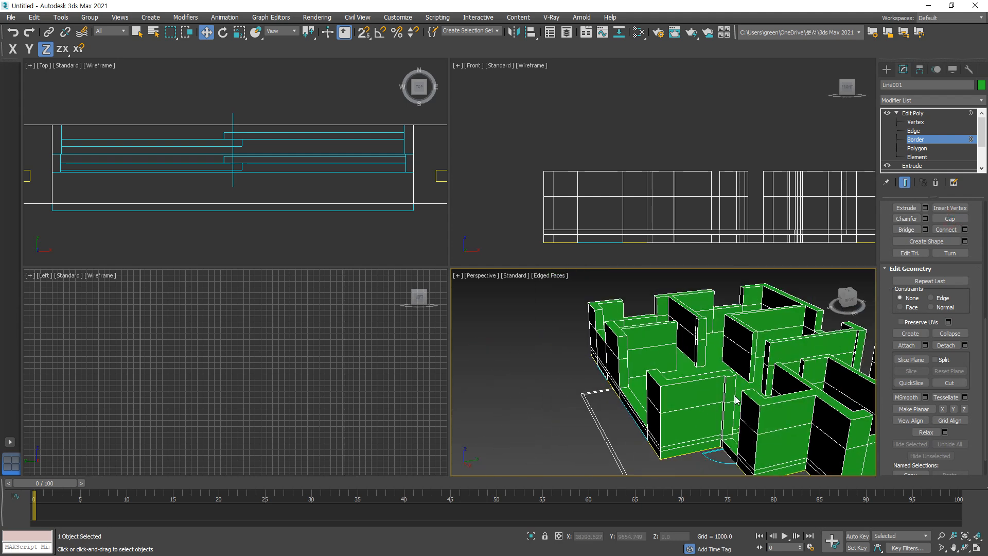
{"action": "middle_click_drag", "start_coordinate": [735, 401], "coordinate": [624, 394], "text": "alt"}
{"action": "scroll", "coordinate": [624, 414], "scroll_direction": "down", "scroll_amount": 2}
{"action": "scroll", "coordinate": [628, 418], "scroll_direction": "up", "scroll_amount": 4}
{"action": "scroll", "coordinate": [643, 387], "scroll_direction": "down", "scroll_amount": 2}
{"action": "scroll", "coordinate": [624, 394], "scroll_direction": "down", "scroll_amount": 3}
{"action": "middle_click_drag", "start_coordinate": [695, 386], "coordinate": [604, 376], "text": "alt"}
Step: Leave border editing and remove the wall model from the scene so only the floor plan lines are shown
{"action": "left_click", "coordinate": [928, 138]}
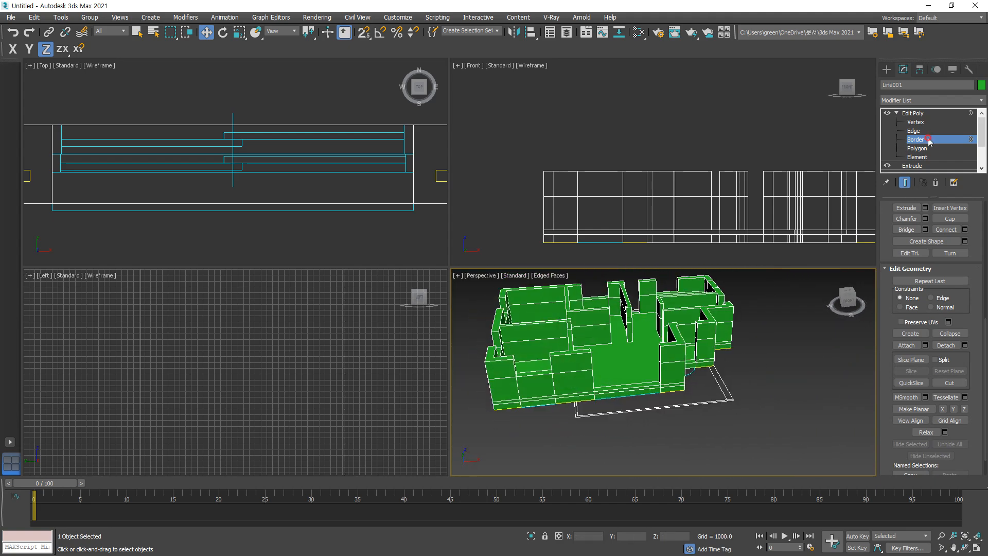
{"action": "left_click", "coordinate": [828, 349]}
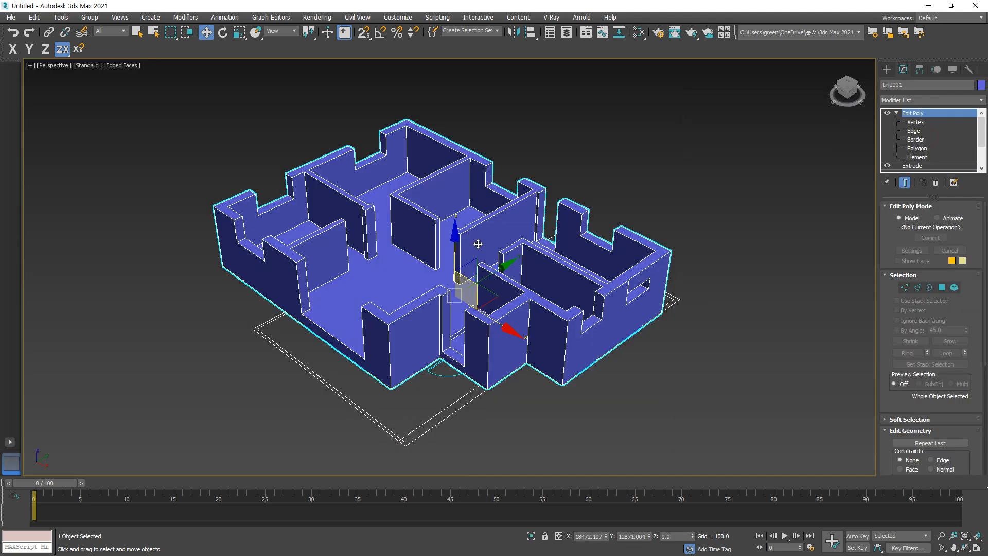
{"action": "key", "text": "Delete"}
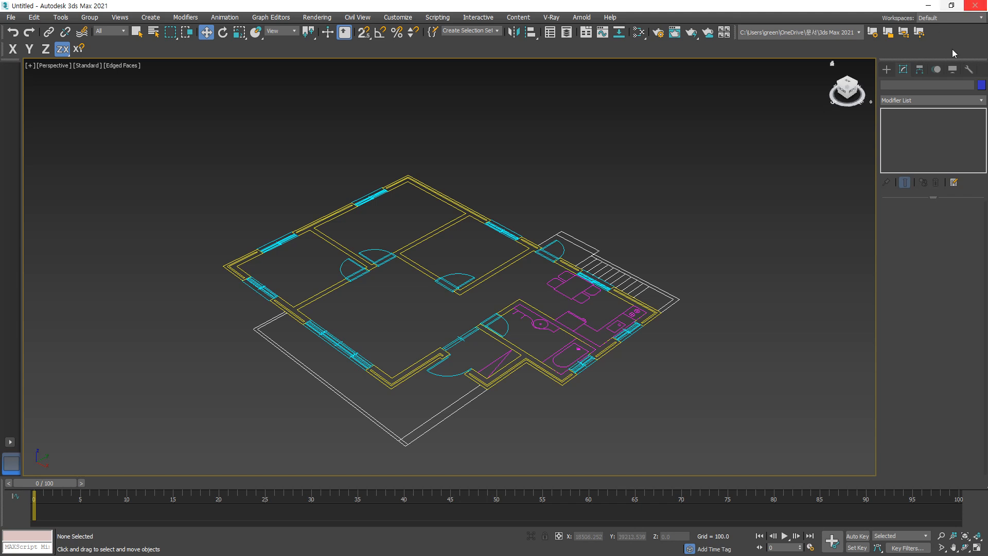
Step: Turn on 3D snapping and draw a 3325 by 300 spline rectangle over the outer porch strip beside the entrance
{"action": "left_click", "coordinate": [885, 69]}
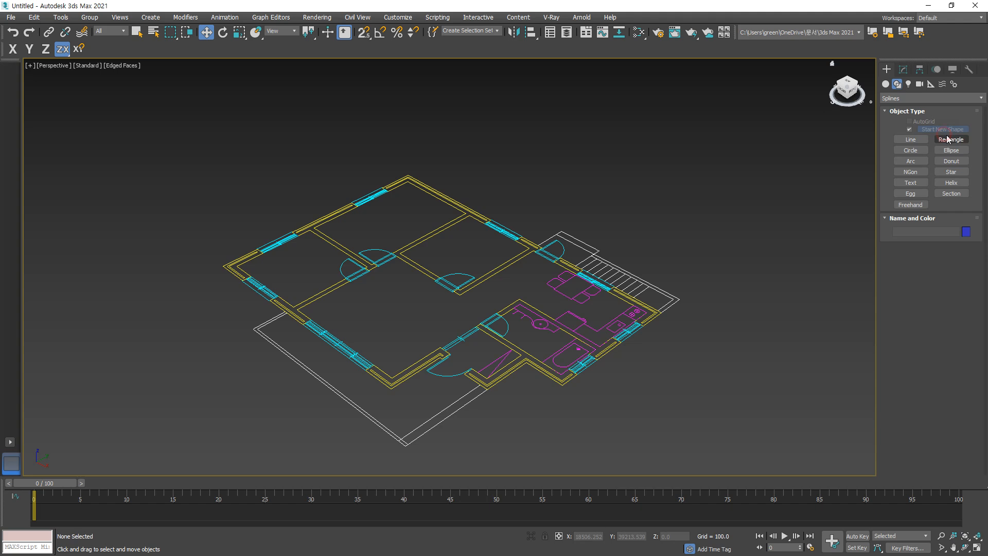
{"action": "scroll", "coordinate": [335, 223], "scroll_direction": "up", "scroll_amount": 6}
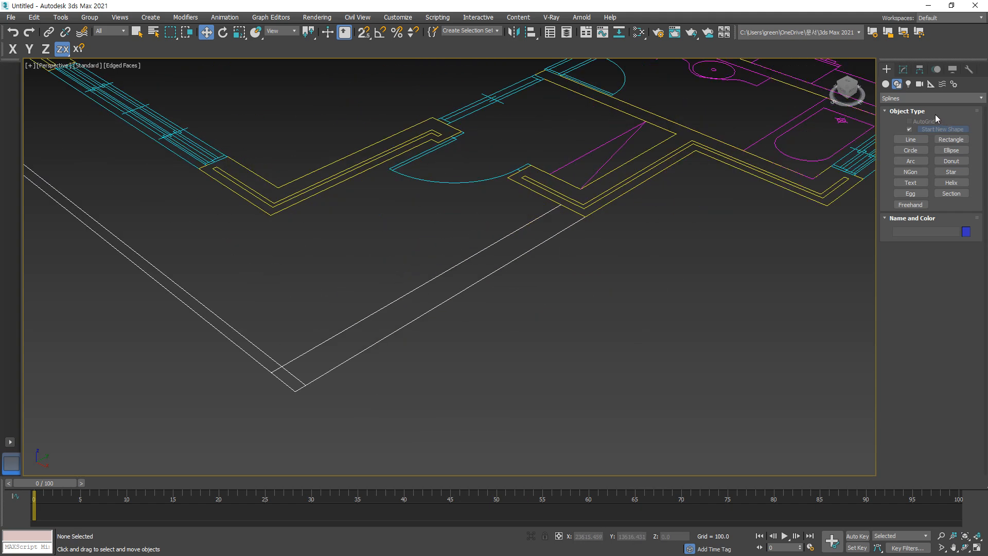
{"action": "left_click", "coordinate": [945, 139]}
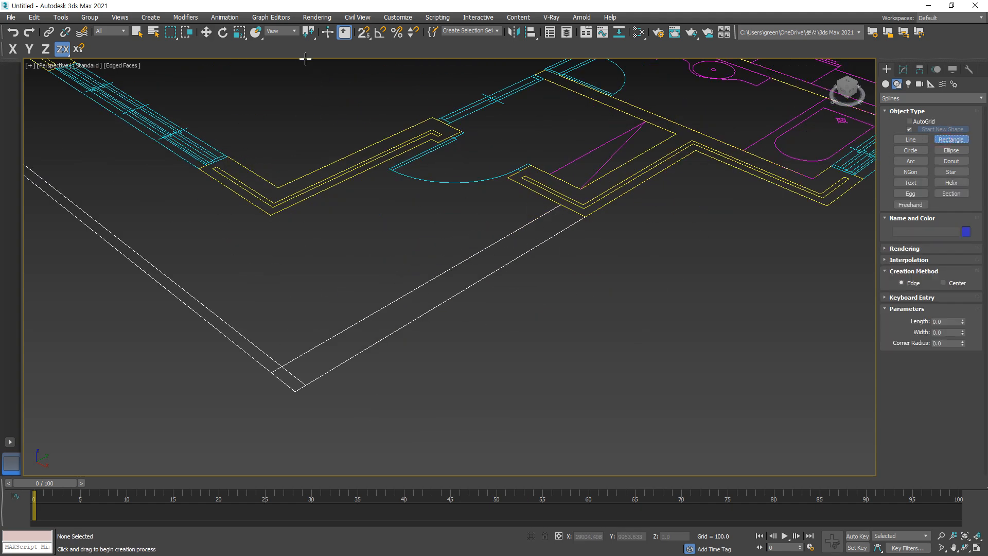
{"action": "left_click", "coordinate": [290, 33]}
{"action": "left_click", "coordinate": [286, 32]}
{"action": "left_click_drag", "start_coordinate": [364, 32], "coordinate": [364, 82]}
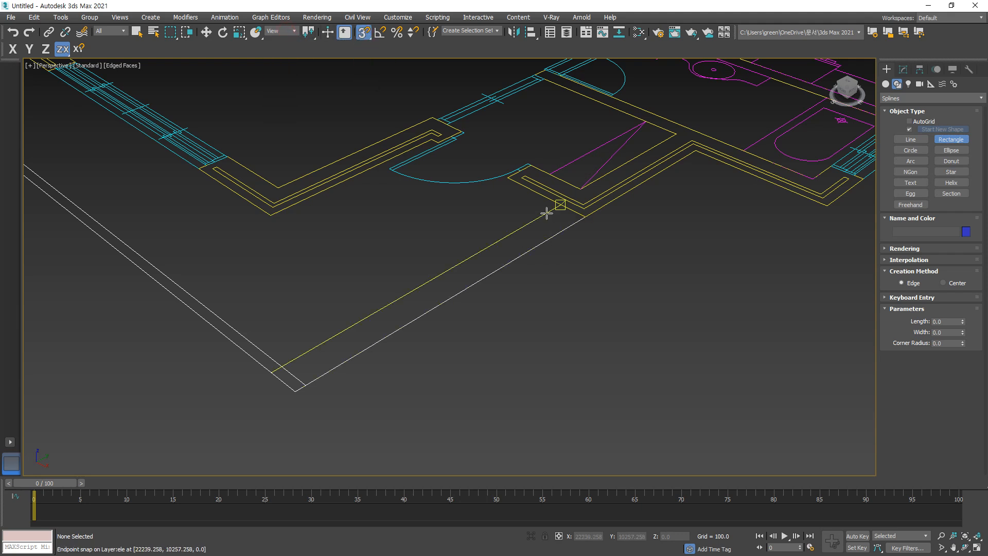
{"action": "left_click_drag", "start_coordinate": [550, 208], "coordinate": [307, 383]}
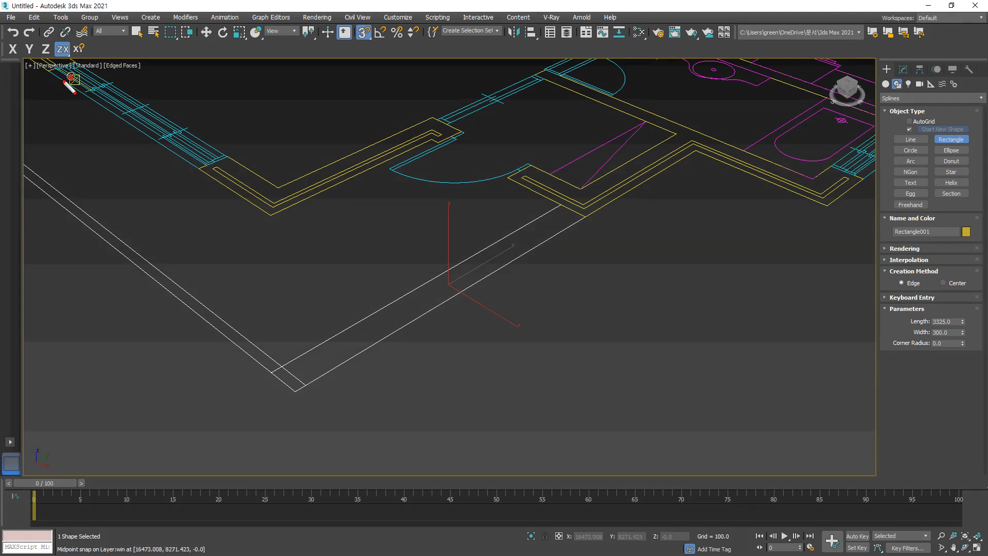
{"action": "mouse_move", "coordinate": [72, 81]}
{"action": "left_mouse_down"}
{"action": "mouse_move", "coordinate": [64, 48]}
{"action": "mouse_move", "coordinate": [66, 99]}
{"action": "left_mouse_up"}
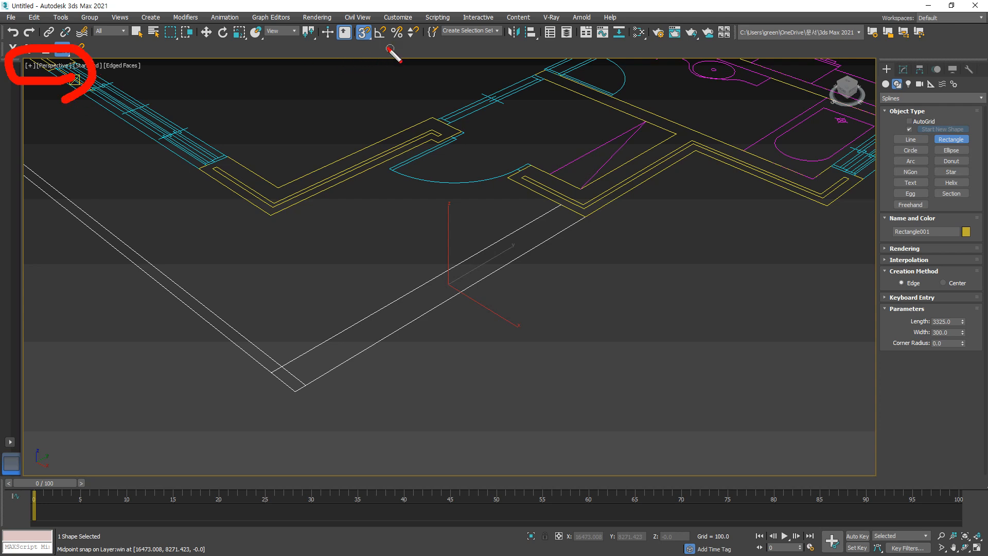
{"action": "left_click_drag", "start_coordinate": [393, 54], "coordinate": [349, 61]}
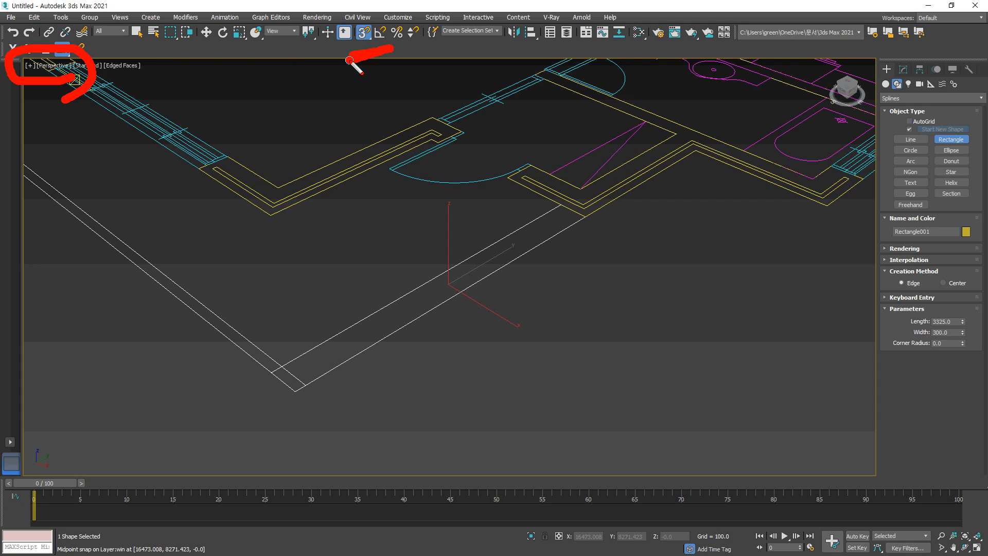
Step: Convert the porch strip rectangle to an Editable Poly
{"action": "left_click", "coordinate": [902, 69]}
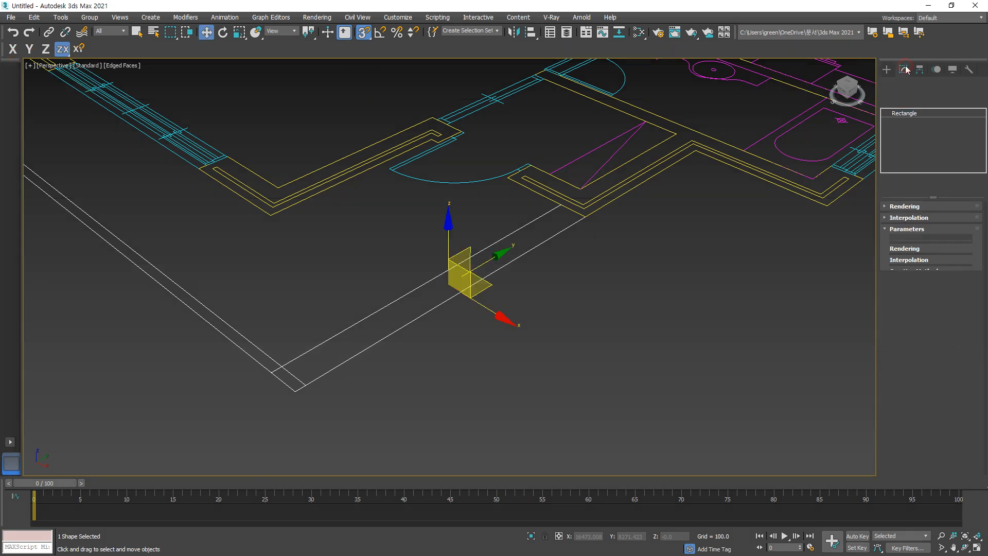
{"action": "right_click", "coordinate": [902, 113]}
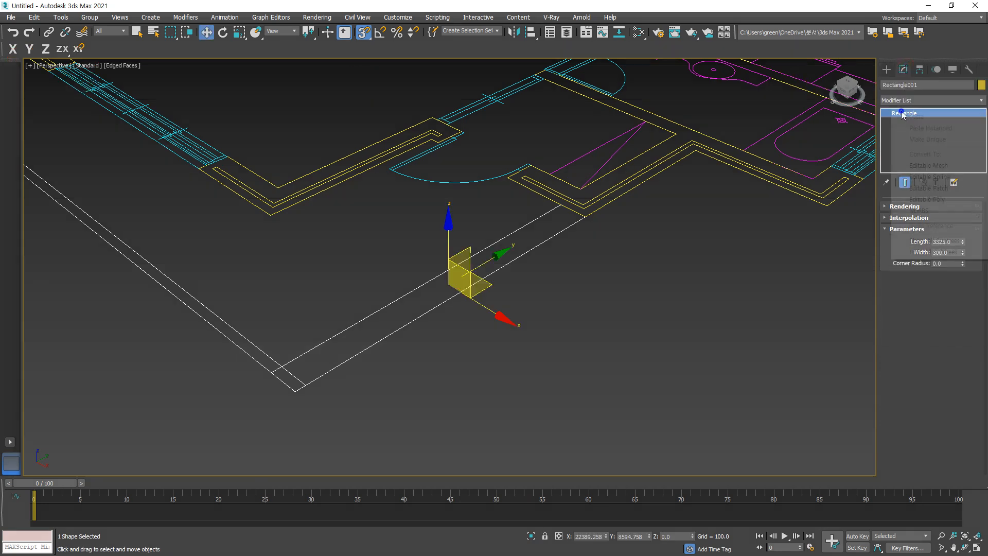
{"action": "left_click", "coordinate": [912, 198]}
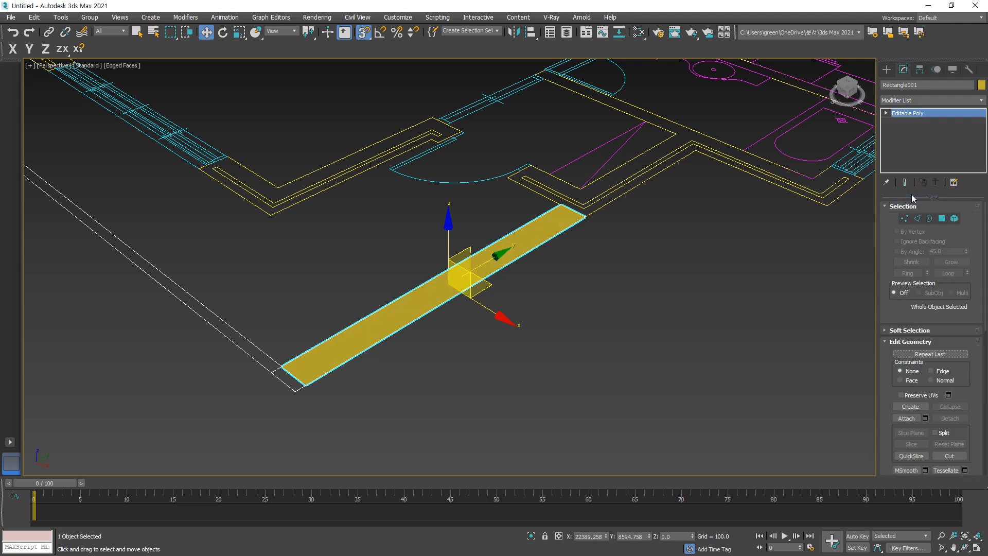
Step: Move the porch strip to an absolute world Z of 150 with the Move Transform Type-In
{"action": "right_click", "coordinate": [206, 33]}
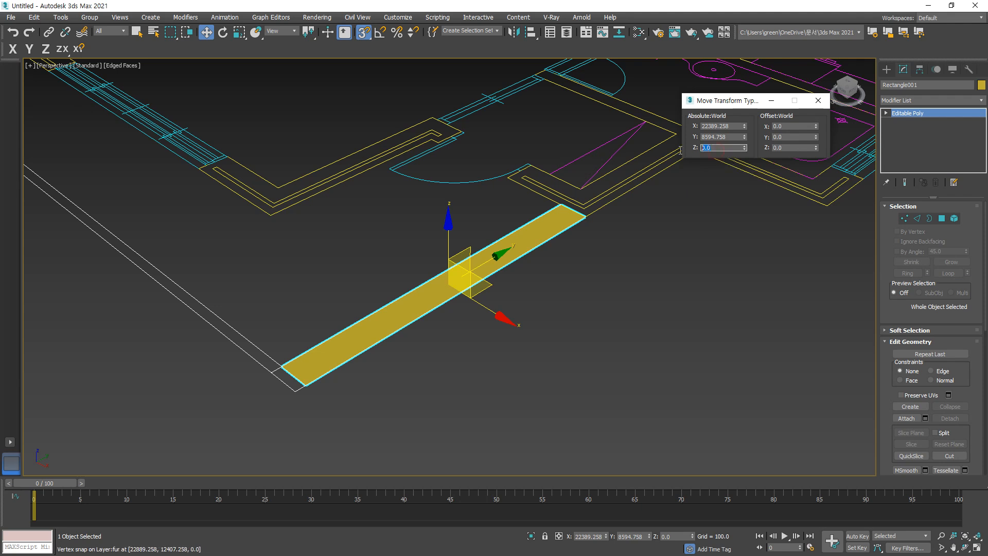
{"action": "type", "text": "150"}
{"action": "key", "text": "Return"}
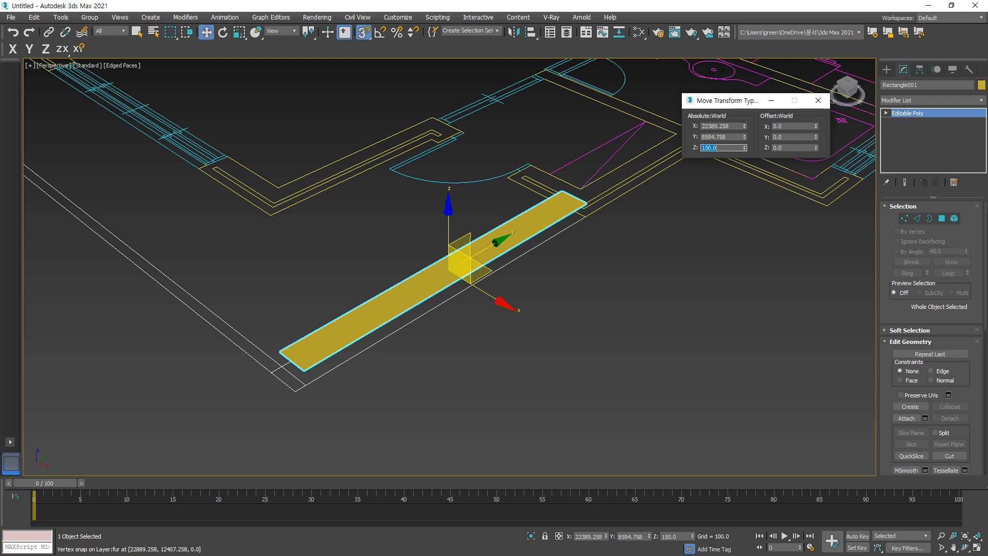
Step: Extrude the porch strip's outer long edge downward with Extrude Edges, using a height of -150 and a width of 0
{"action": "left_click", "coordinate": [916, 219]}
{"action": "left_click", "coordinate": [459, 278]}
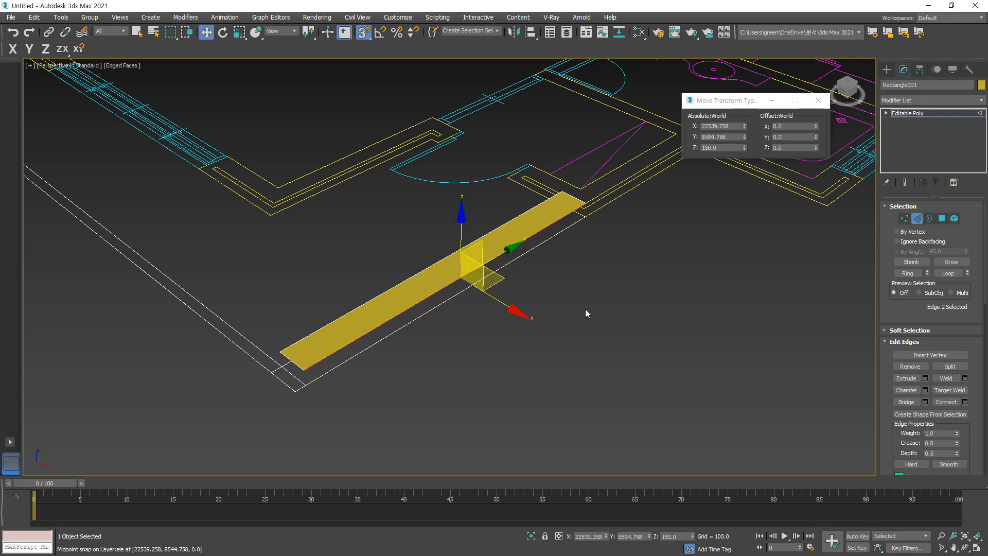
{"action": "key", "text": "F5"}
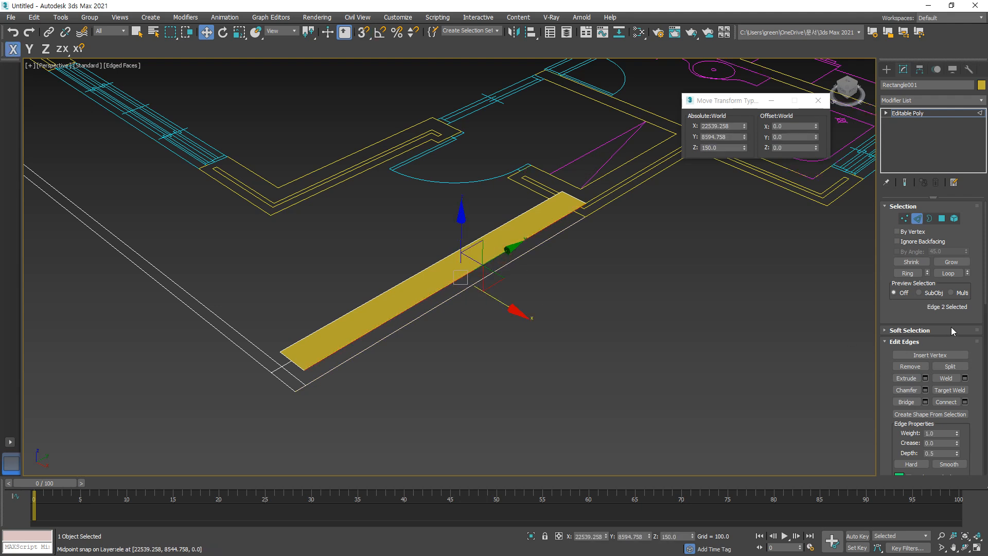
{"action": "left_click", "coordinate": [924, 379]}
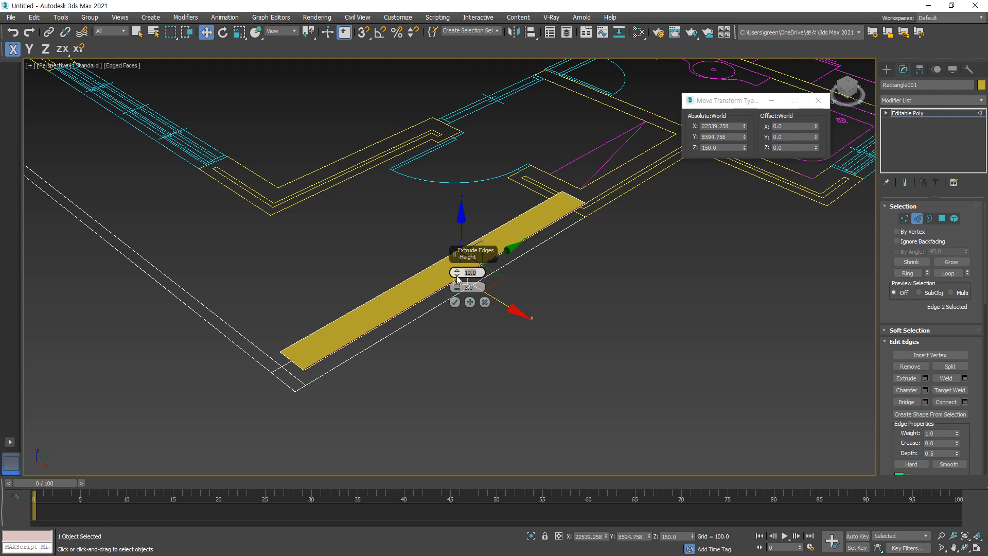
{"action": "type", "text": "0"}
{"action": "key", "text": "Return"}
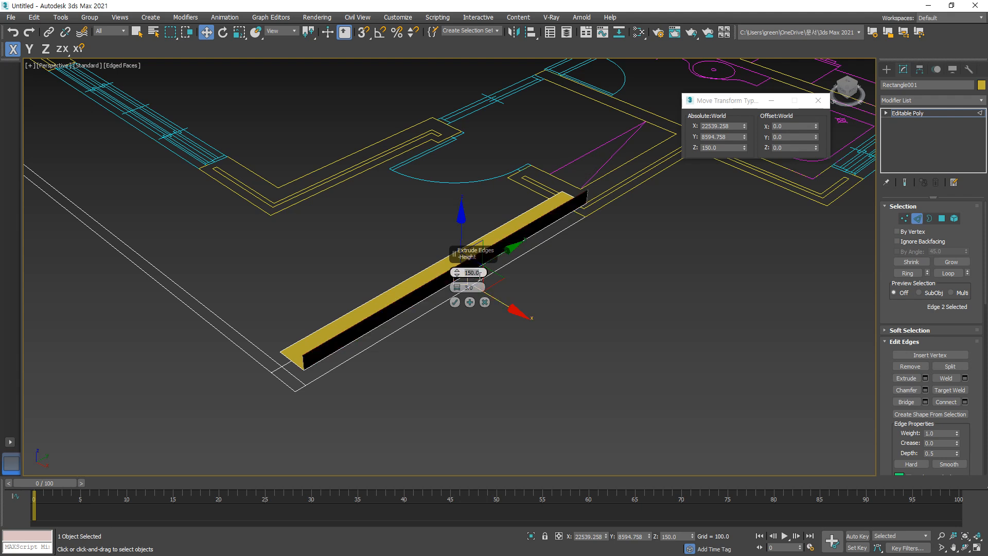
{"action": "type", "text": "0"}
{"action": "key", "text": "Return"}
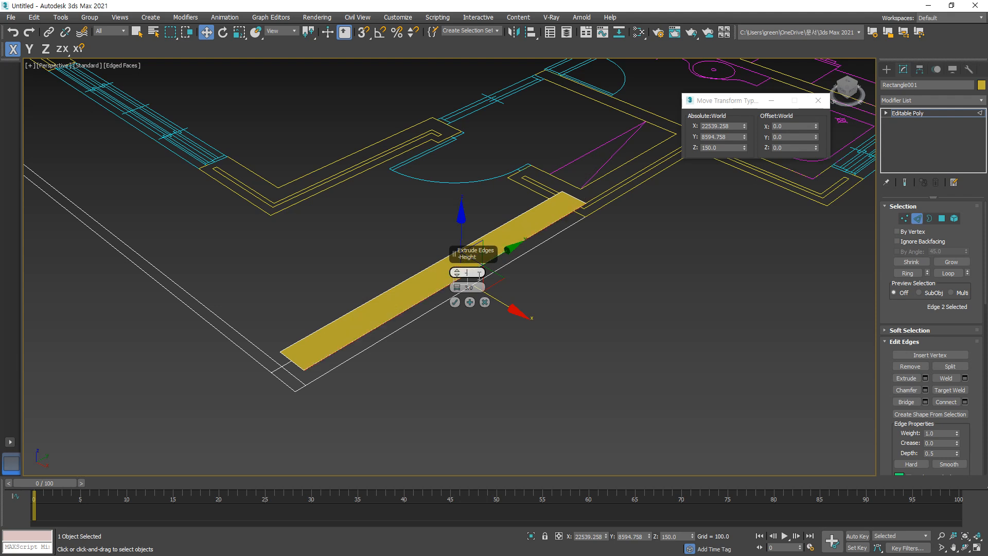
{"action": "type", "text": "-150"}
{"action": "key", "text": "Return"}
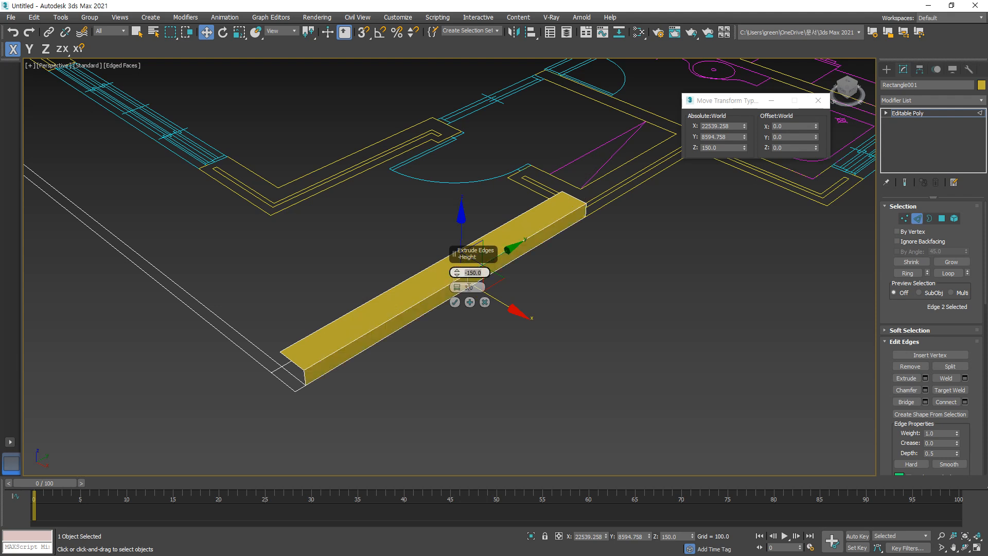
{"action": "right_click", "coordinate": [457, 289]}
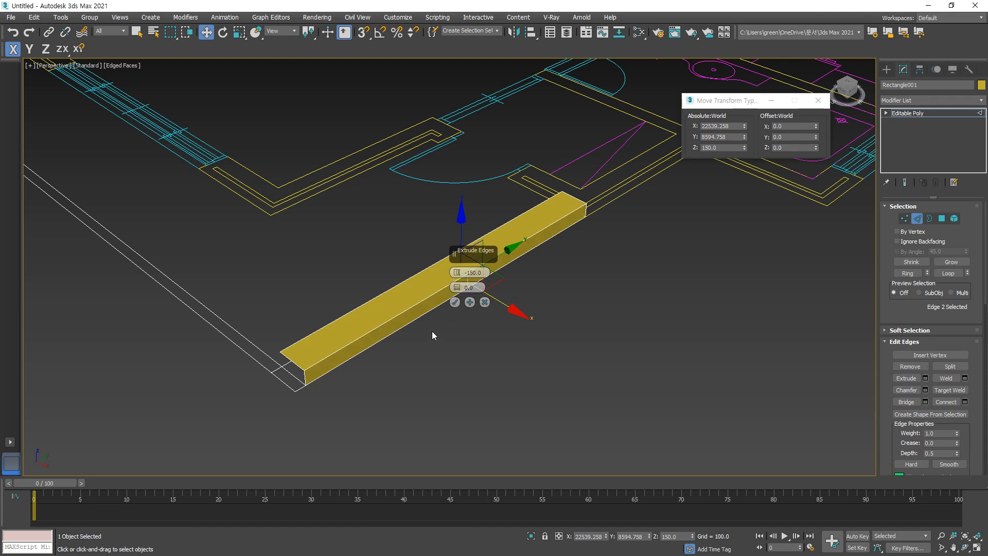
{"action": "left_click", "coordinate": [455, 303]}
Step: Extrude the strip's inner long edge upward by 150 to form the riser of the upper step
{"action": "left_click", "coordinate": [360, 308], "text": "ctrl"}
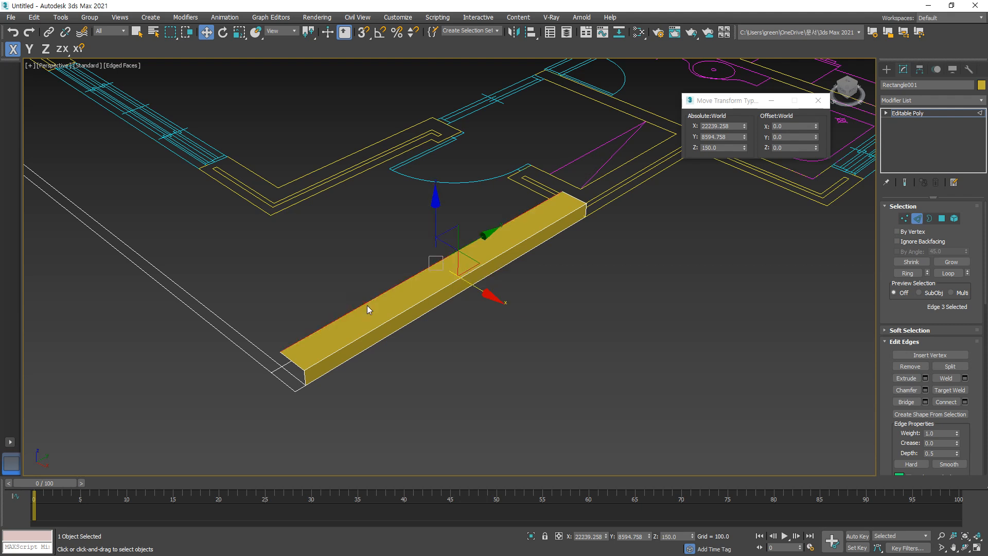
{"action": "left_click", "coordinate": [926, 378]}
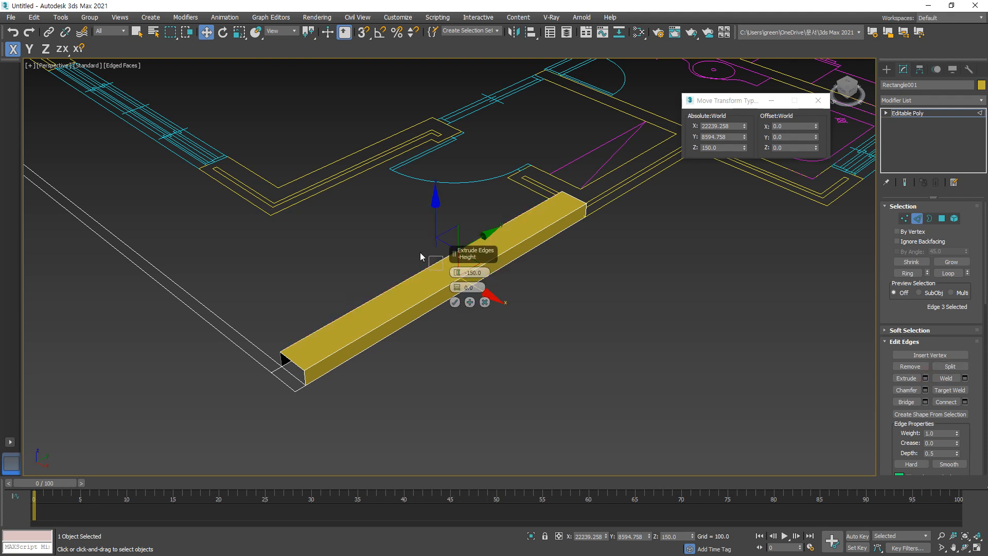
{"action": "type", "text": "150"}
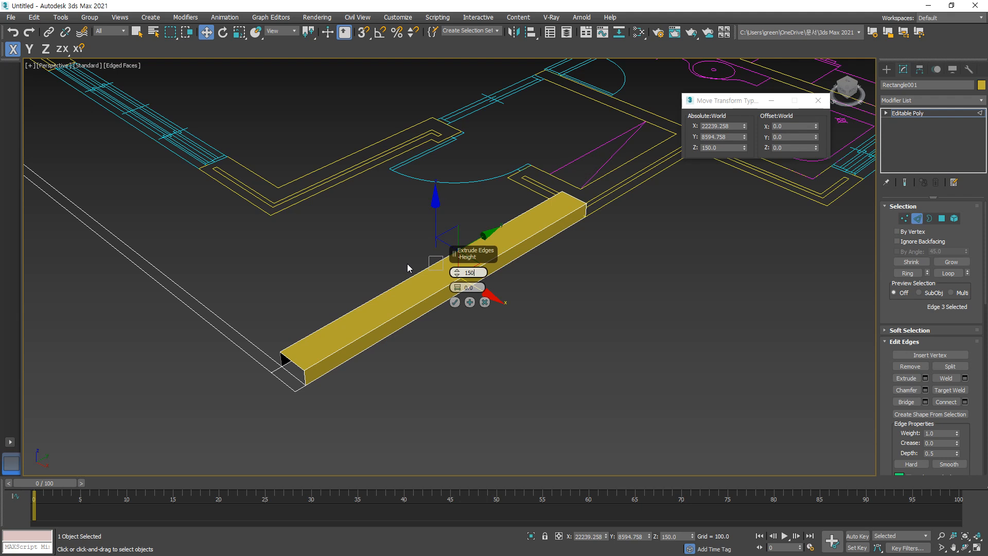
{"action": "key", "text": "Return"}
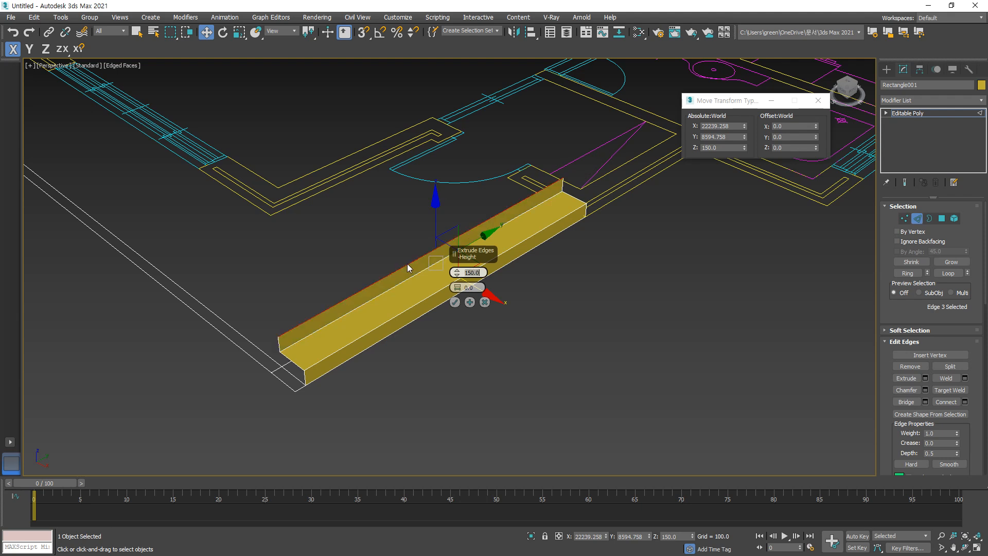
{"action": "left_click", "coordinate": [454, 302]}
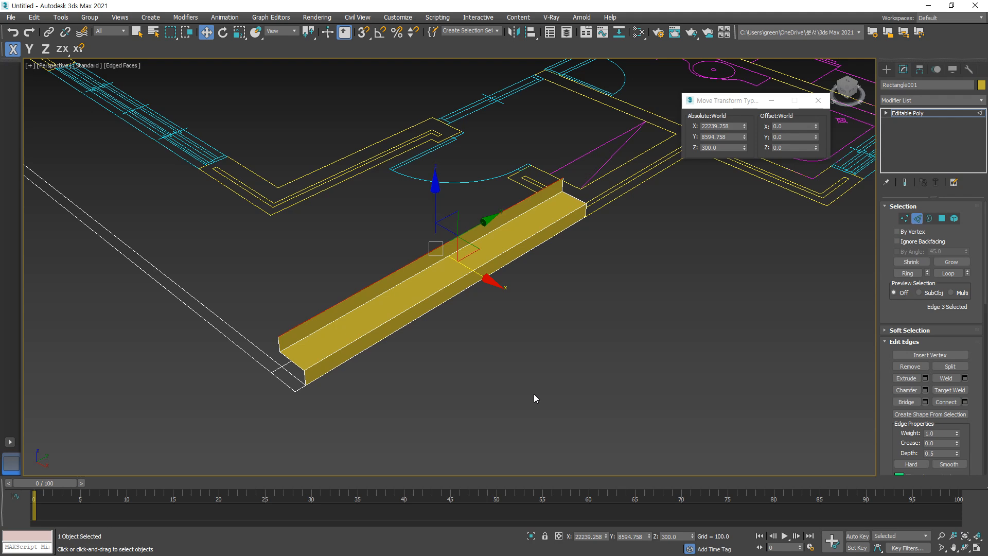
Step: Extend the riser's upper edge along X in the Top view into a new deck face reaching towards the house wall
{"action": "key", "text": "alt+w"}
{"action": "right_click", "coordinate": [330, 163]}
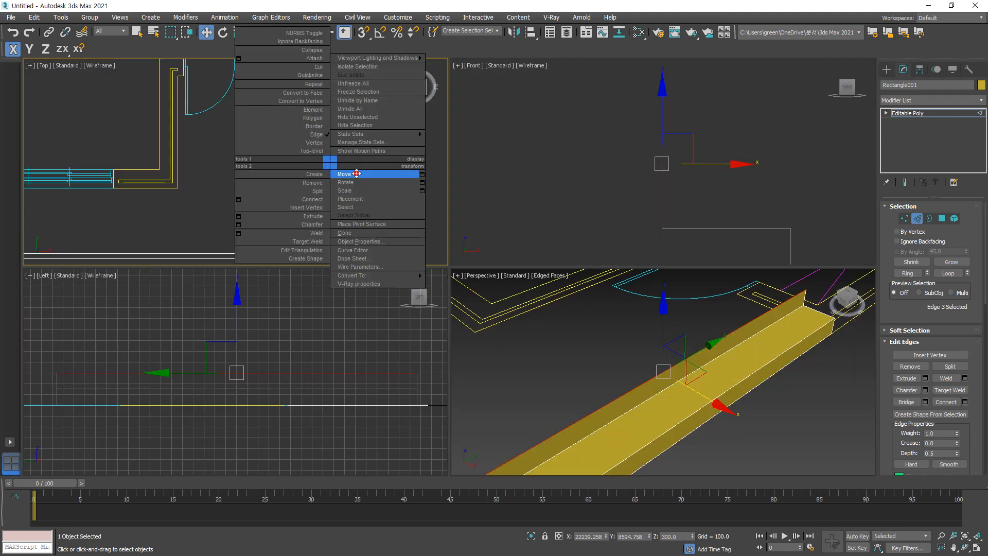
{"action": "left_click", "coordinate": [357, 173]}
{"action": "left_click_drag", "start_coordinate": [342, 164], "coordinate": [261, 168], "text": "shift"}
{"action": "middle_click_drag", "start_coordinate": [169, 78], "coordinate": [190, 124]}
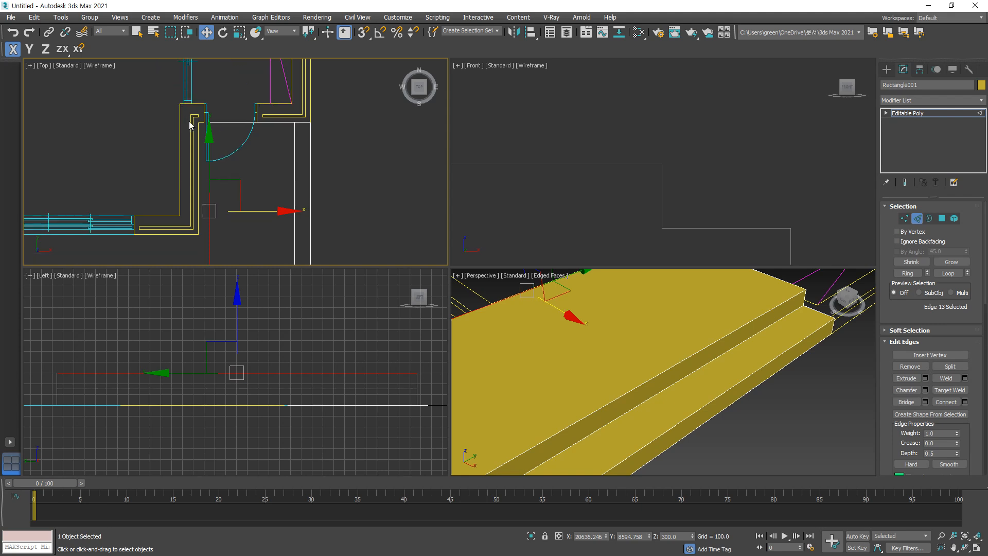
Step: Try to align the deck's free edge with the house wall corner using 3D snapping
{"action": "scroll", "coordinate": [200, 129], "scroll_direction": "up", "scroll_amount": 4}
{"action": "key", "text": "s"}
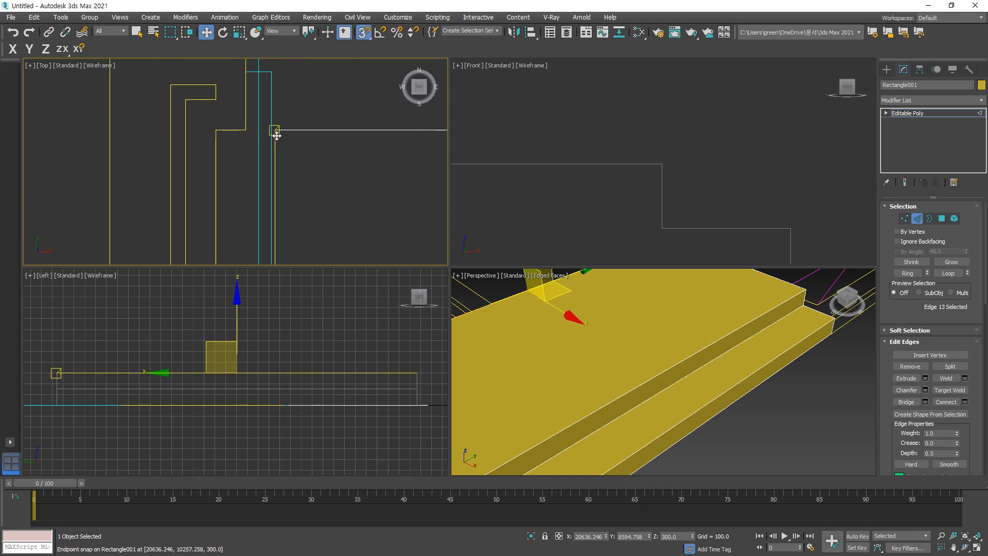
{"action": "left_click_drag", "start_coordinate": [275, 130], "coordinate": [216, 133]}
{"action": "scroll", "coordinate": [664, 381], "scroll_direction": "down", "scroll_amount": 3}
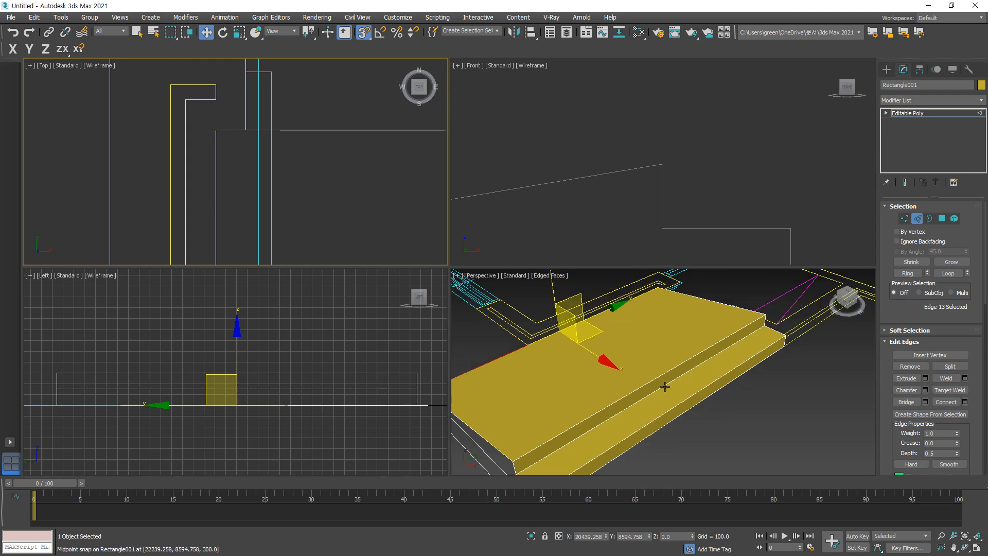
{"action": "middle_click_drag", "start_coordinate": [579, 352], "coordinate": [592, 396], "text": "alt"}
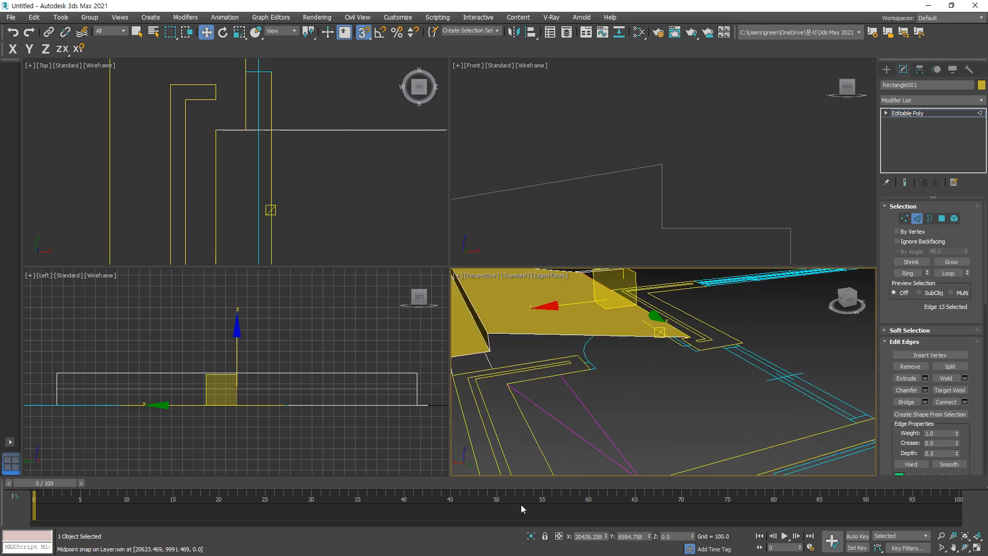
{"action": "key", "text": "ctrl+z"}
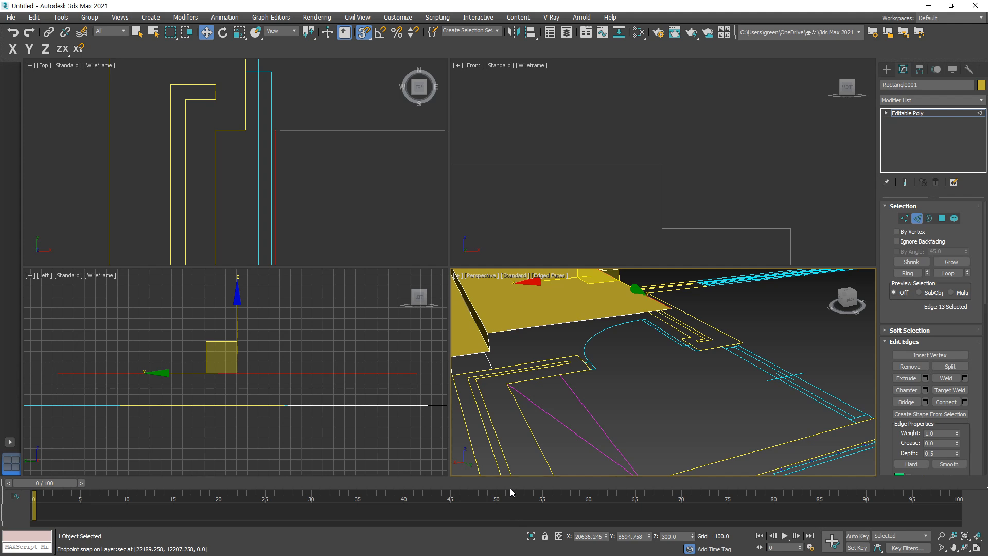
Step: Switch to 2.5D snapping and move the deck's free edge onto the house wall line in the Top view
{"action": "left_click_drag", "start_coordinate": [363, 32], "coordinate": [364, 54]}
{"action": "left_click_drag", "start_coordinate": [277, 131], "coordinate": [215, 131]}
{"action": "key", "text": "ctrl+z"}
{"action": "key", "text": "ctrl+z"}
{"action": "key", "text": "ctrl+z"}
{"action": "key", "text": "ctrl+z"}
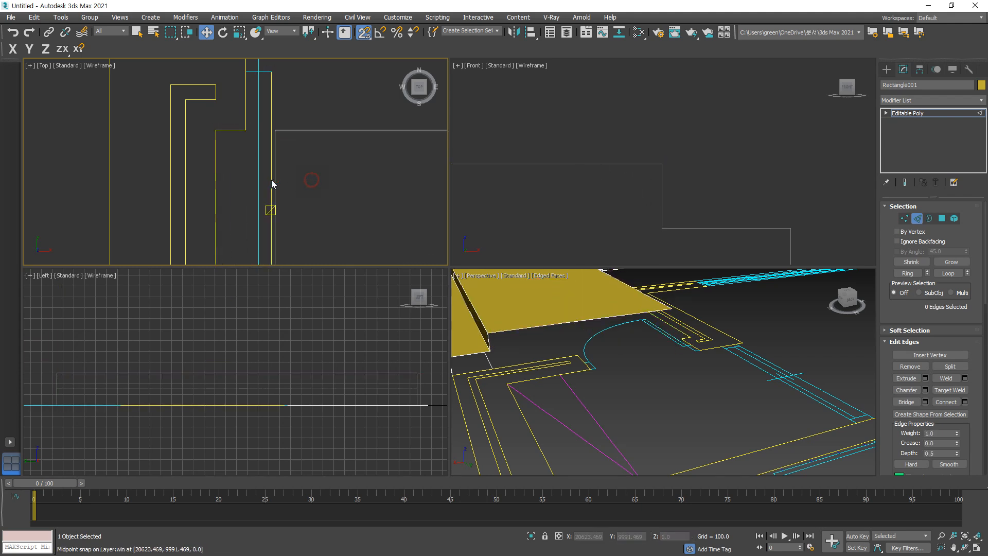
{"action": "left_click", "coordinate": [274, 182]}
{"action": "left_click_drag", "start_coordinate": [275, 137], "coordinate": [219, 140]}
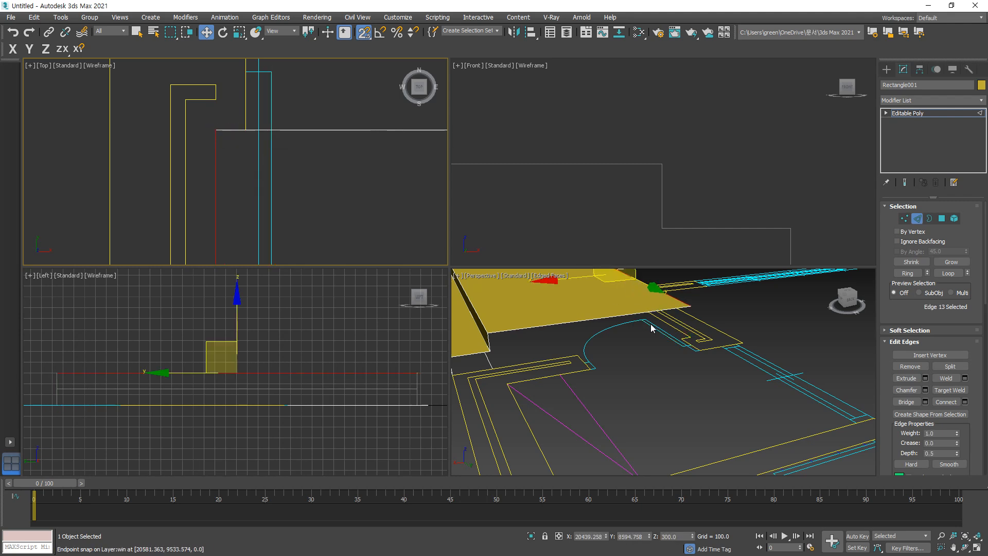
{"action": "left_click_drag", "start_coordinate": [688, 340], "coordinate": [682, 307]}
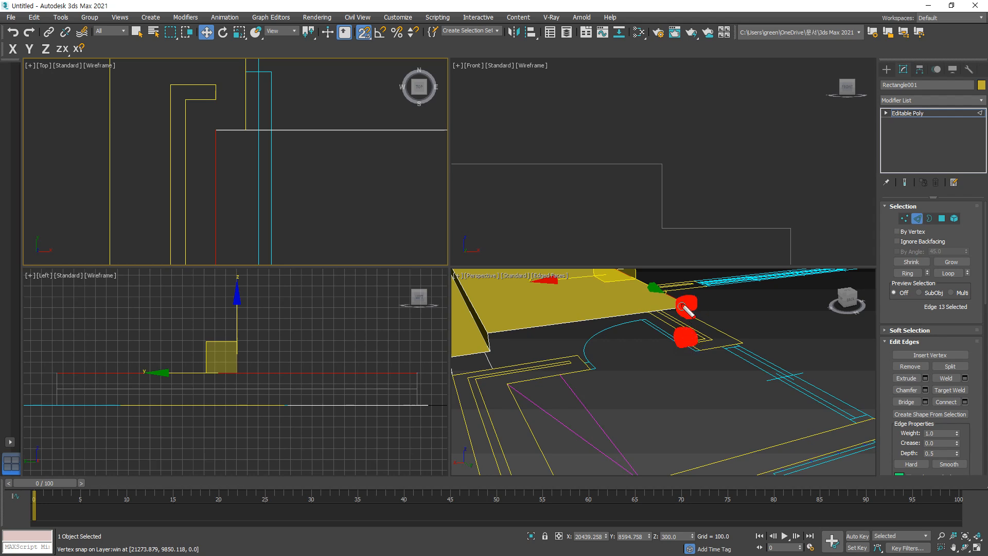
{"action": "key", "text": "Escape"}
{"action": "scroll", "coordinate": [241, 143], "scroll_direction": "down", "scroll_amount": 4}
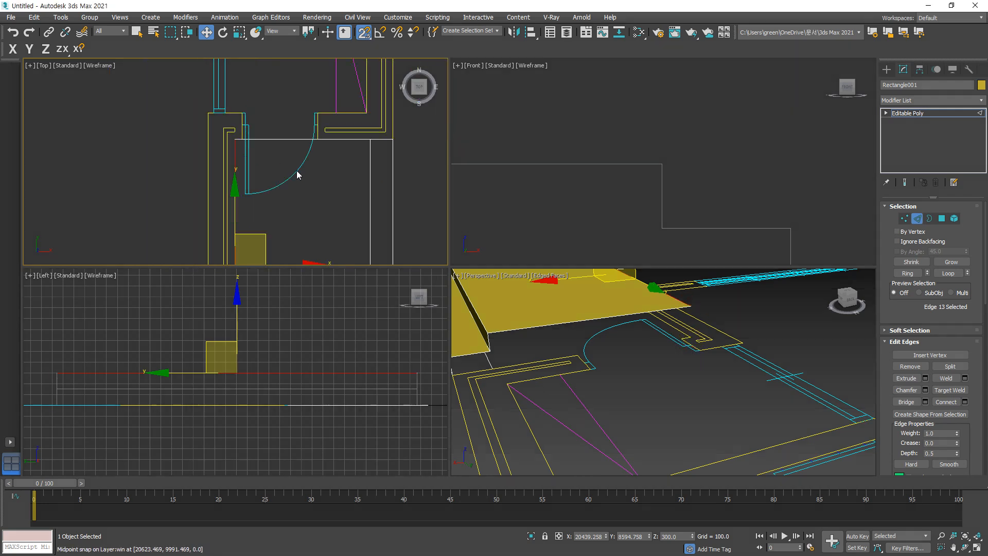
{"action": "scroll", "coordinate": [269, 152], "scroll_direction": "up", "scroll_amount": 3}
{"action": "middle_click_drag", "start_coordinate": [269, 156], "coordinate": [235, 213]}
{"action": "left_click_drag", "start_coordinate": [181, 150], "coordinate": [172, 167]}
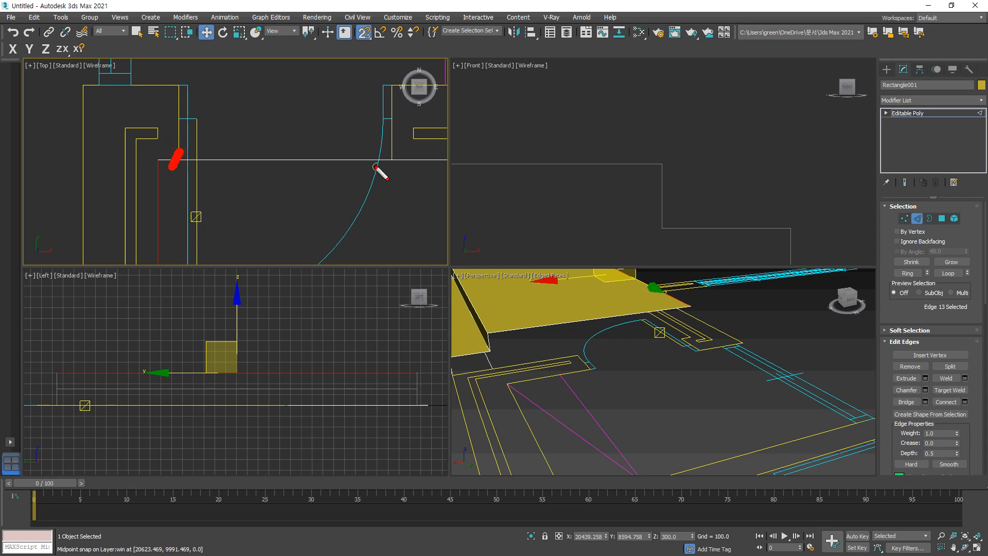
{"action": "left_click_drag", "start_coordinate": [400, 152], "coordinate": [389, 167]}
{"action": "key", "text": "Escape"}
Step: Insert snapped vertices on the deck's end edge at the two wall corners flanking the entrance door
{"action": "left_click", "coordinate": [925, 355]}
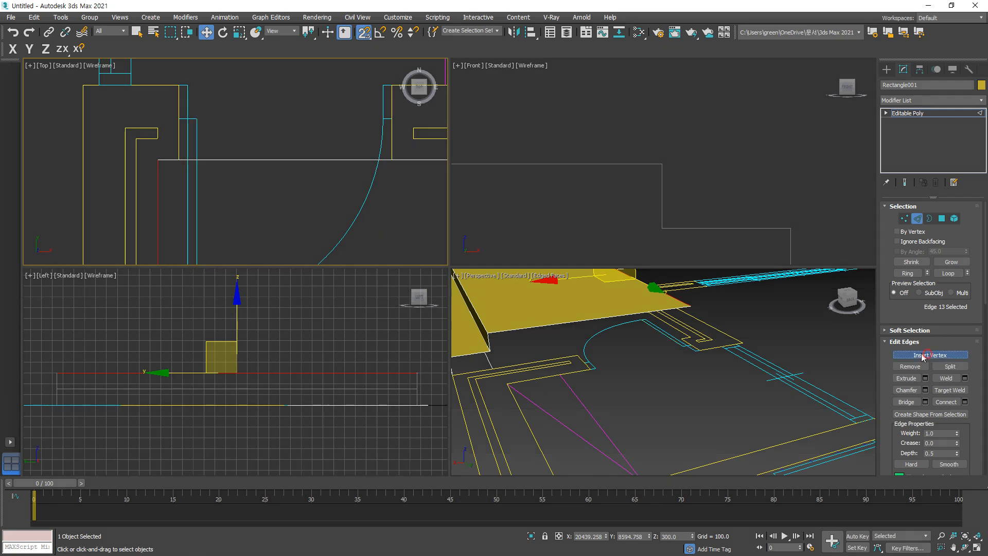
{"action": "key", "text": "s"}
{"action": "key", "text": "F5"}
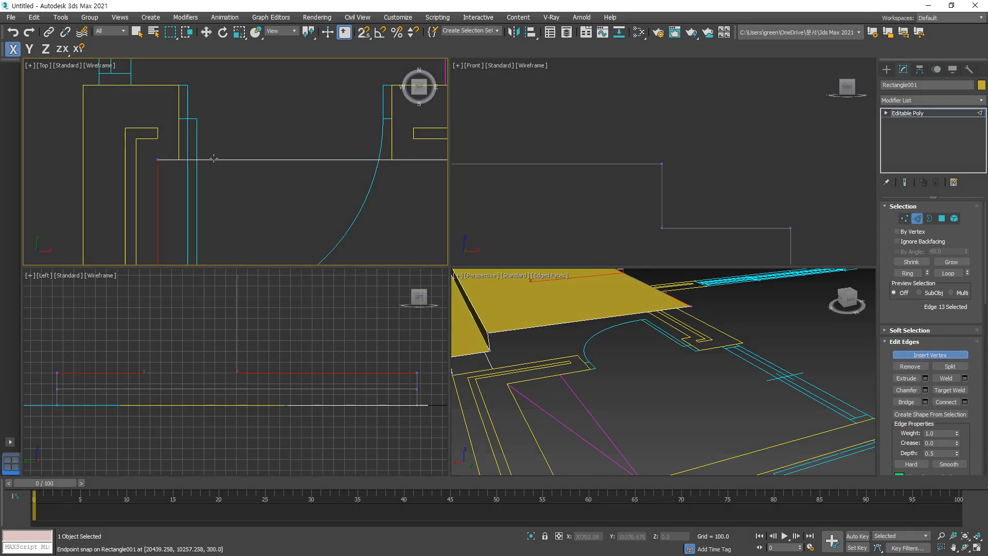
{"action": "key", "text": "s"}
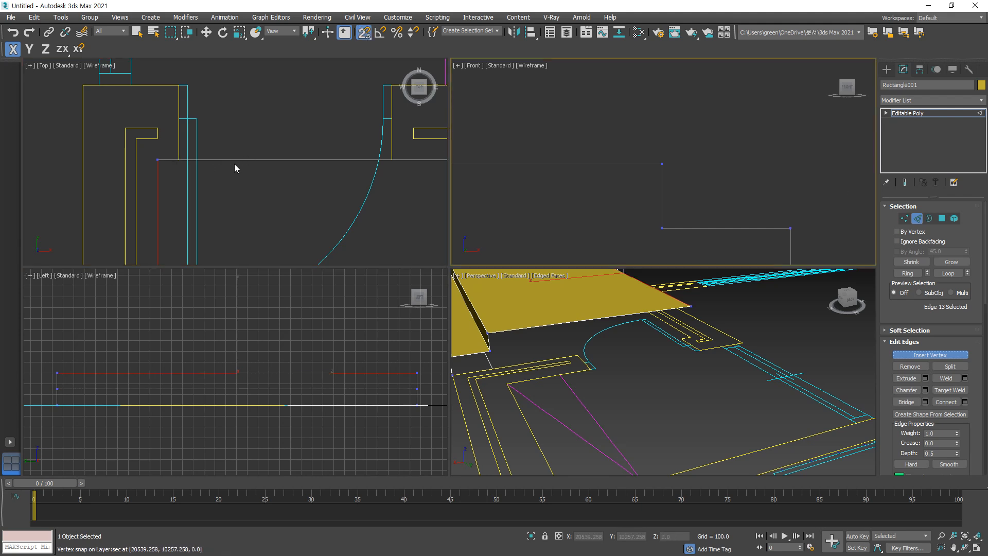
{"action": "right_click", "coordinate": [261, 187]}
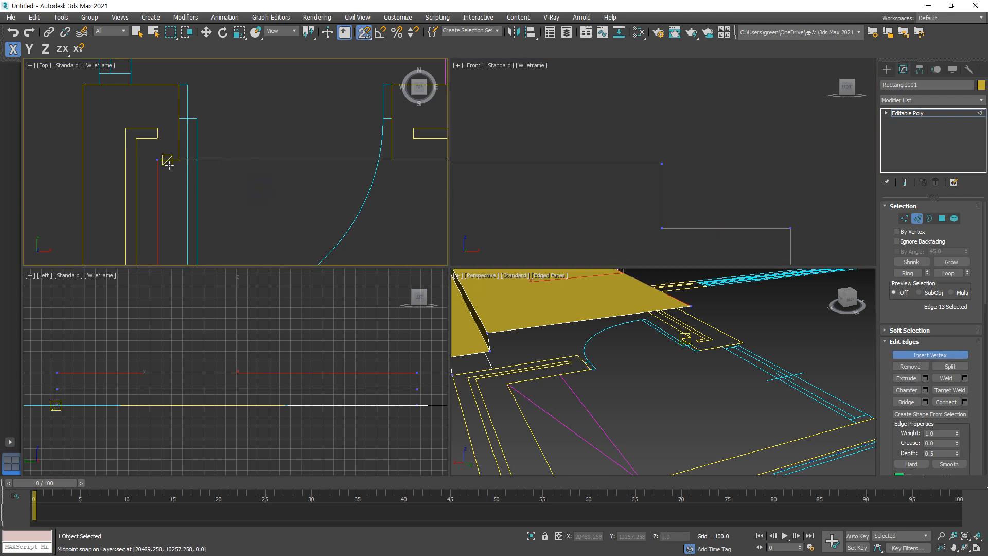
{"action": "left_click", "coordinate": [178, 160]}
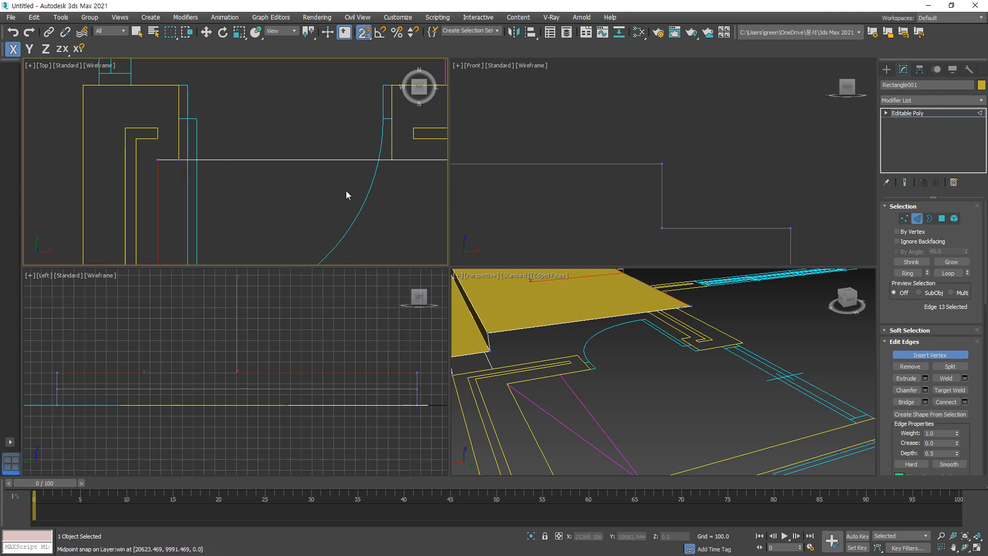
{"action": "left_click", "coordinate": [392, 160]}
Step: Insert another vertex on the deck's long wall-side edge at the outer corner of the house wall
{"action": "scroll", "coordinate": [241, 193], "scroll_direction": "down", "scroll_amount": 2}
{"action": "middle_click_drag", "start_coordinate": [241, 193], "coordinate": [264, 61]}
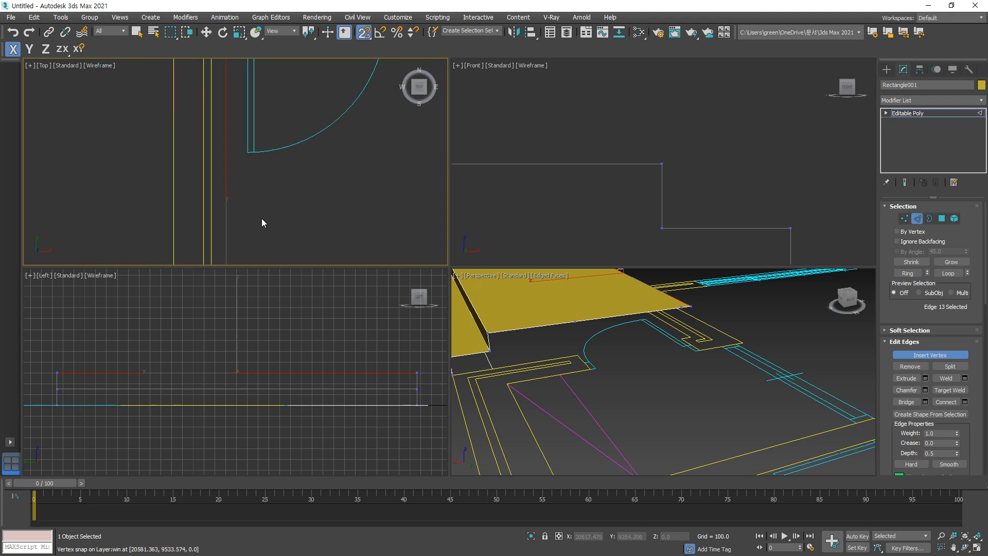
{"action": "scroll", "coordinate": [263, 221], "scroll_direction": "down", "scroll_amount": 2}
{"action": "middle_click_drag", "start_coordinate": [262, 221], "coordinate": [273, 76]}
{"action": "left_click", "coordinate": [245, 198]}
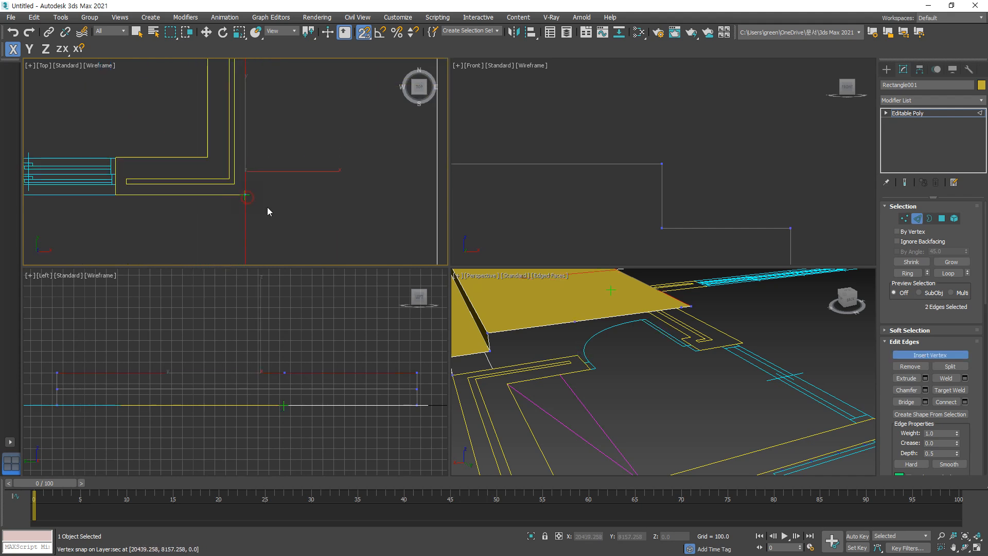
{"action": "scroll", "coordinate": [292, 208], "scroll_direction": "down", "scroll_amount": 3}
{"action": "key", "text": "w"}
Step: Extend the edge segment between the door jambs into a new face snapped to the inner corner of the entrance wall
{"action": "left_click", "coordinate": [302, 150]}
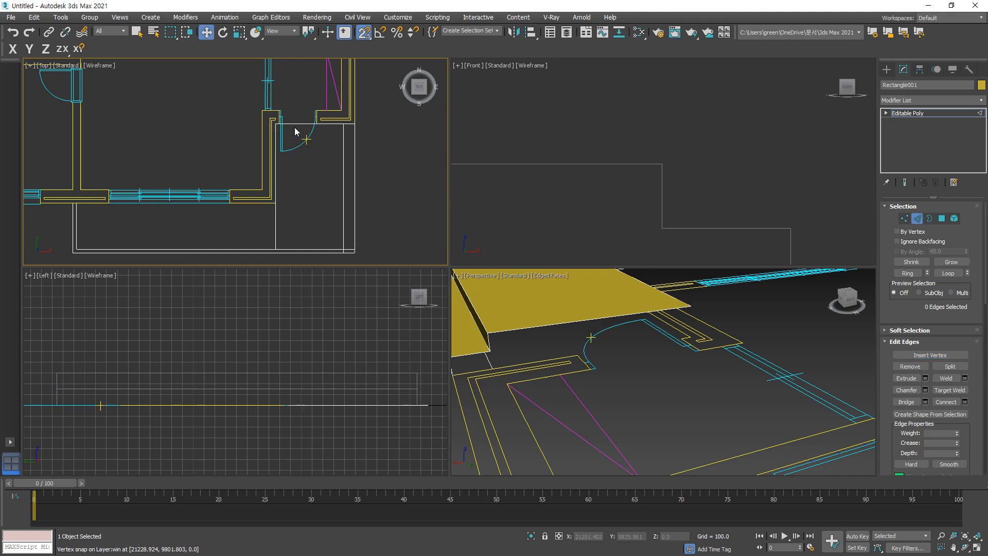
{"action": "left_click_drag", "start_coordinate": [254, 105], "coordinate": [343, 161]}
{"action": "left_click", "coordinate": [308, 171]}
{"action": "left_click", "coordinate": [297, 107]}
{"action": "key", "text": "s"}
{"action": "middle_click_drag", "start_coordinate": [292, 93], "coordinate": [283, 163]}
{"action": "scroll", "coordinate": [282, 165], "scroll_direction": "up", "scroll_amount": 3}
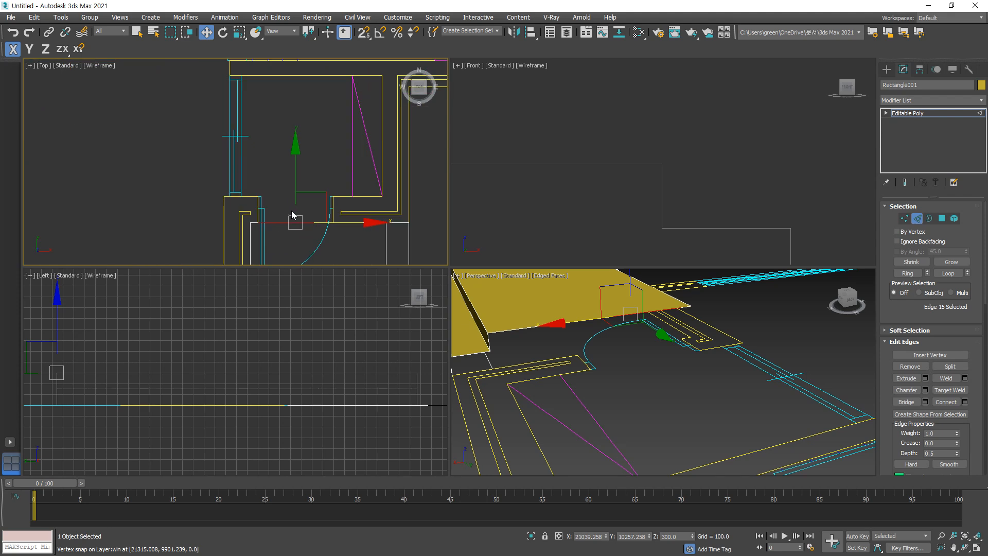
{"action": "left_click", "coordinate": [256, 221]}
{"action": "key", "text": "s"}
{"action": "scroll", "coordinate": [257, 221], "scroll_direction": "up", "scroll_amount": 4}
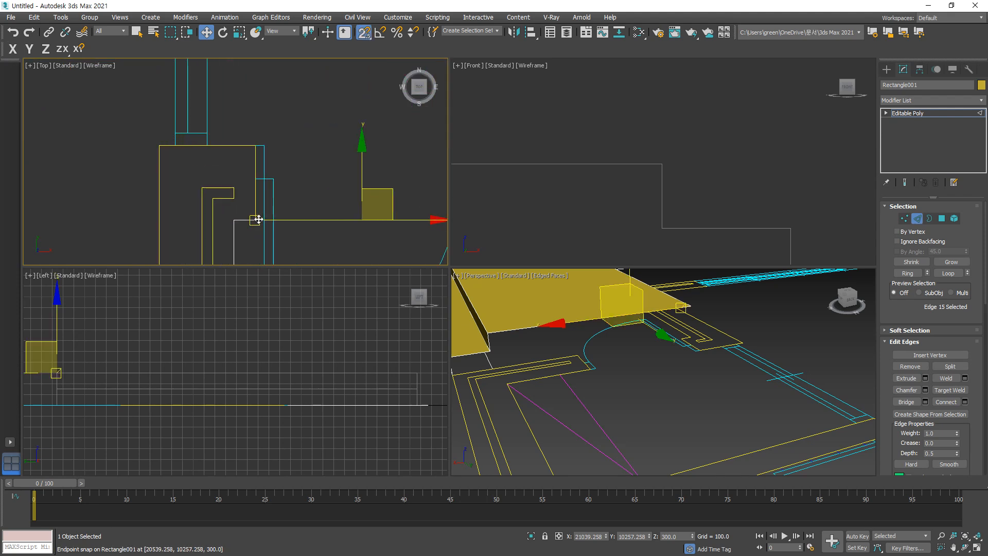
{"action": "left_click_drag", "start_coordinate": [257, 201], "coordinate": [255, 145]}
Step: Remove the dividing edge between the doorway extension and the main deck face
{"action": "mouse_move", "coordinate": [626, 316]}
{"action": "middle_mouse_down", "text": "alt"}
{"action": "mouse_move", "coordinate": [647, 373]}
{"action": "mouse_move", "coordinate": [690, 419]}
{"action": "mouse_move", "coordinate": [619, 326]}
{"action": "middle_mouse_up", "text": "alt"}
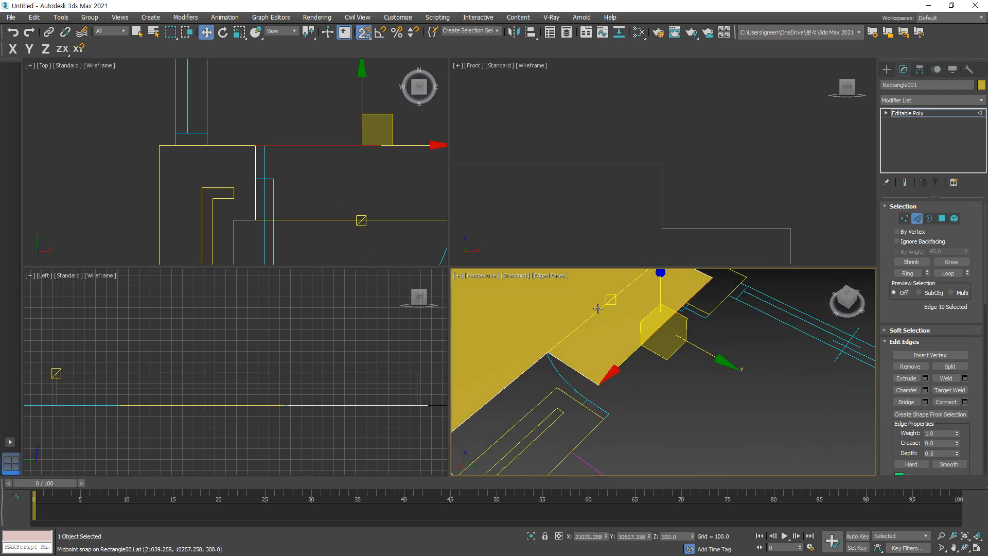
{"action": "left_click", "coordinate": [586, 333]}
{"action": "left_click", "coordinate": [567, 283]}
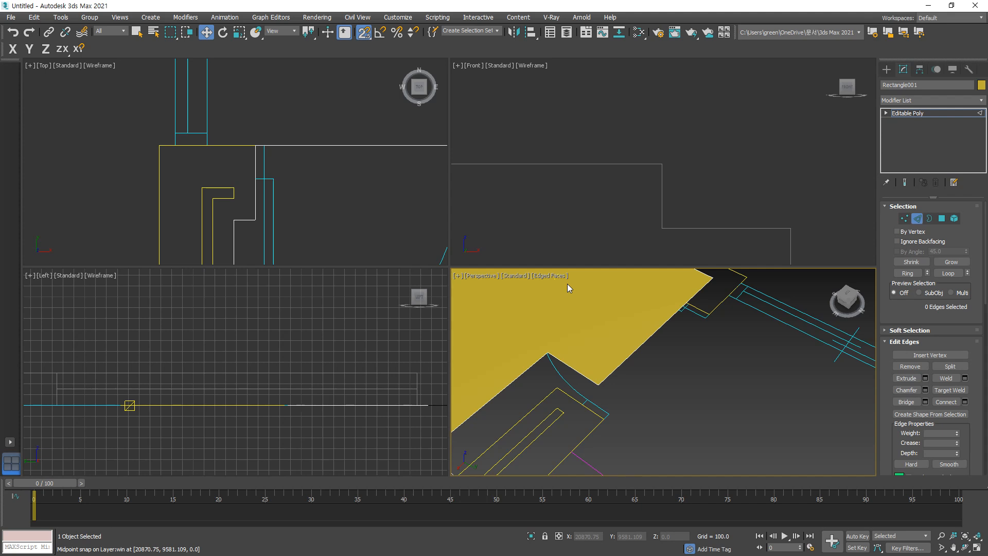
Step: Extend the deck edge at the outer house corner into a new face along the window wall, up to the inner line at the porch's far end
{"action": "scroll", "coordinate": [313, 239], "scroll_direction": "down", "scroll_amount": 5}
{"action": "mouse_move", "coordinate": [312, 236]}
{"action": "middle_mouse_down"}
{"action": "mouse_move", "coordinate": [294, 85]}
{"action": "mouse_move", "coordinate": [307, 109]}
{"action": "middle_mouse_up"}
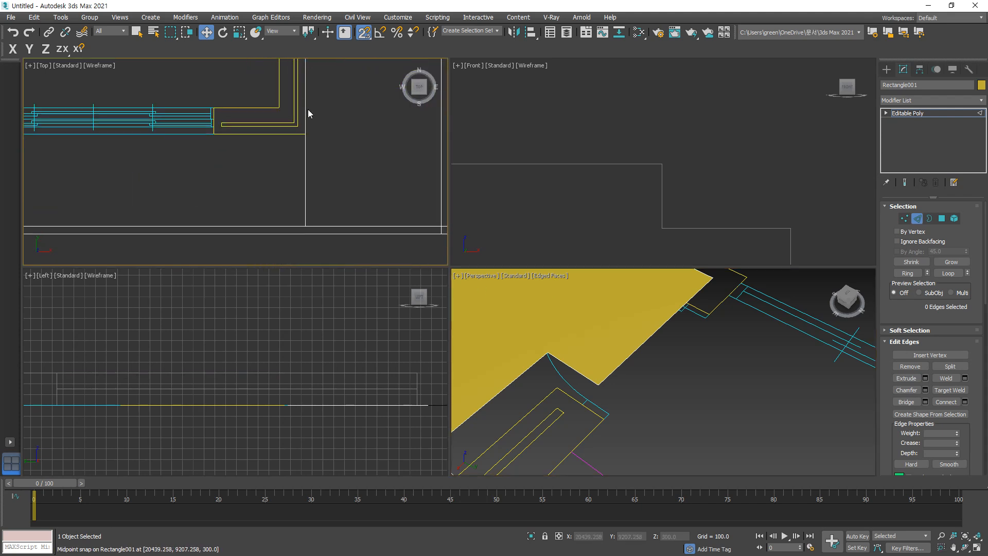
{"action": "left_click", "coordinate": [303, 195]}
{"action": "scroll", "coordinate": [377, 194], "scroll_direction": "down", "scroll_amount": 3}
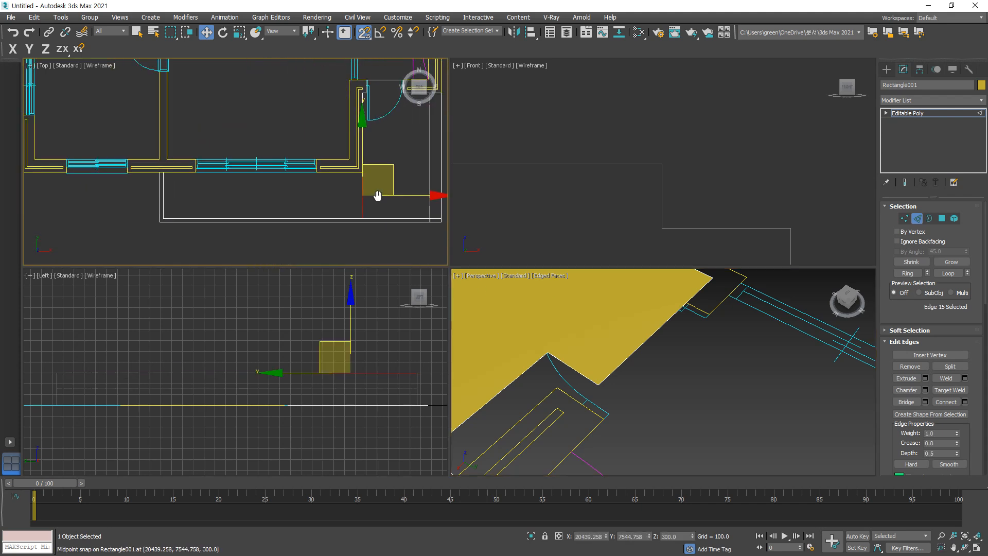
{"action": "left_click_drag", "start_coordinate": [395, 195], "coordinate": [169, 182]}
{"action": "scroll", "coordinate": [169, 182], "scroll_direction": "up", "scroll_amount": 4}
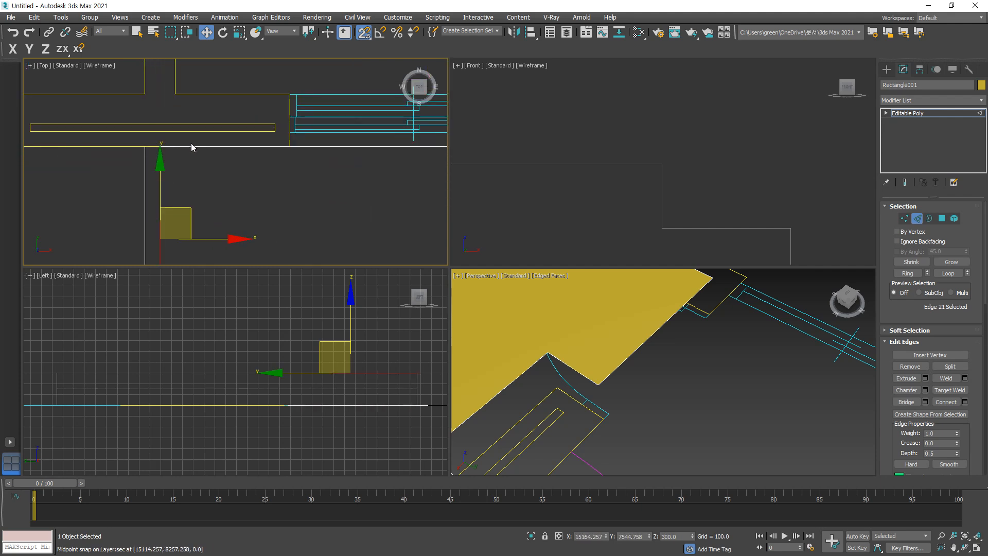
Step: Remove the dividing edge at the house corner between the new wall-side extension and the main deck face
{"action": "middle_click_drag", "start_coordinate": [264, 210], "coordinate": [122, 189]}
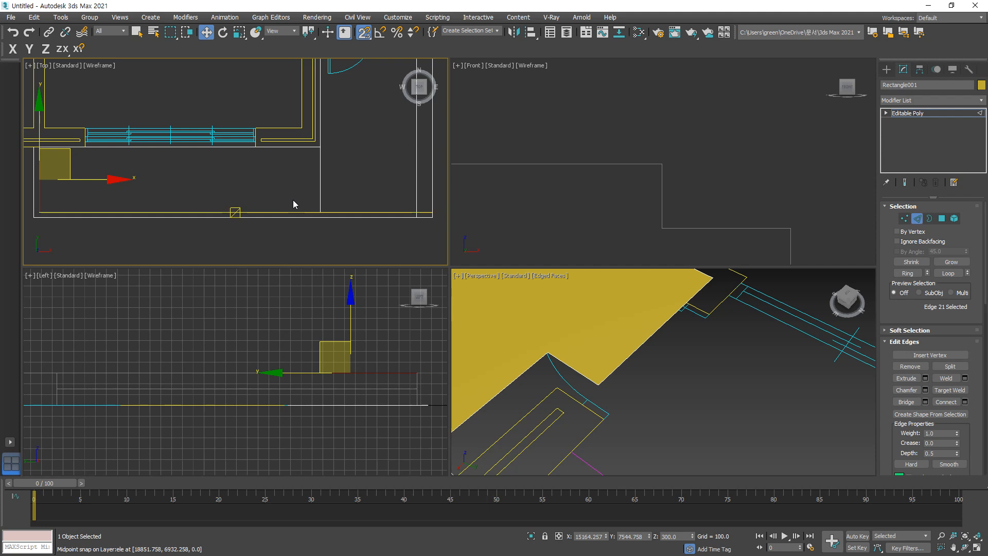
{"action": "left_click", "coordinate": [320, 182]}
{"action": "key", "text": "BackSpace"}
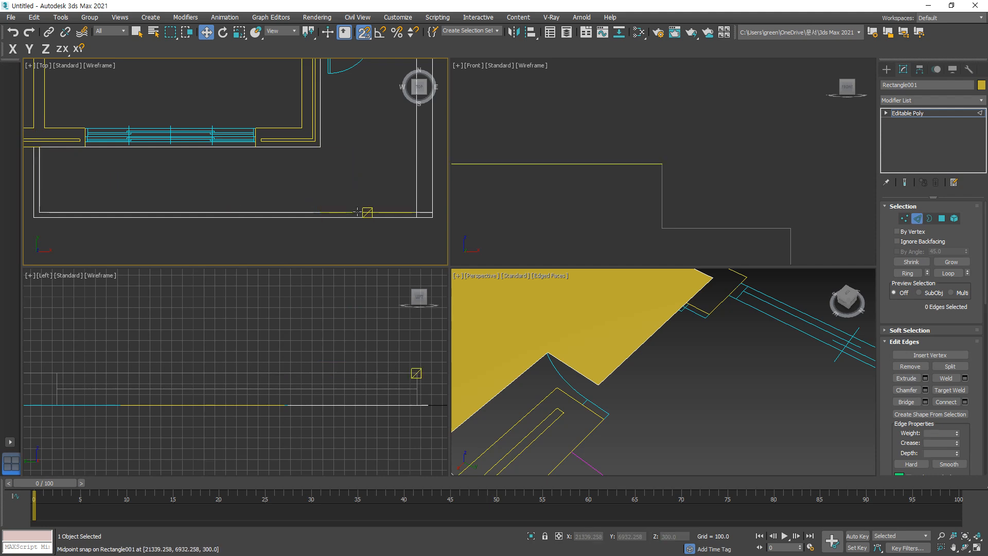
{"action": "scroll", "coordinate": [586, 353], "scroll_direction": "down", "scroll_amount": 6}
{"action": "middle_click_drag", "start_coordinate": [661, 334], "coordinate": [666, 365]}
{"action": "middle_click_drag", "start_coordinate": [710, 316], "coordinate": [671, 338]}
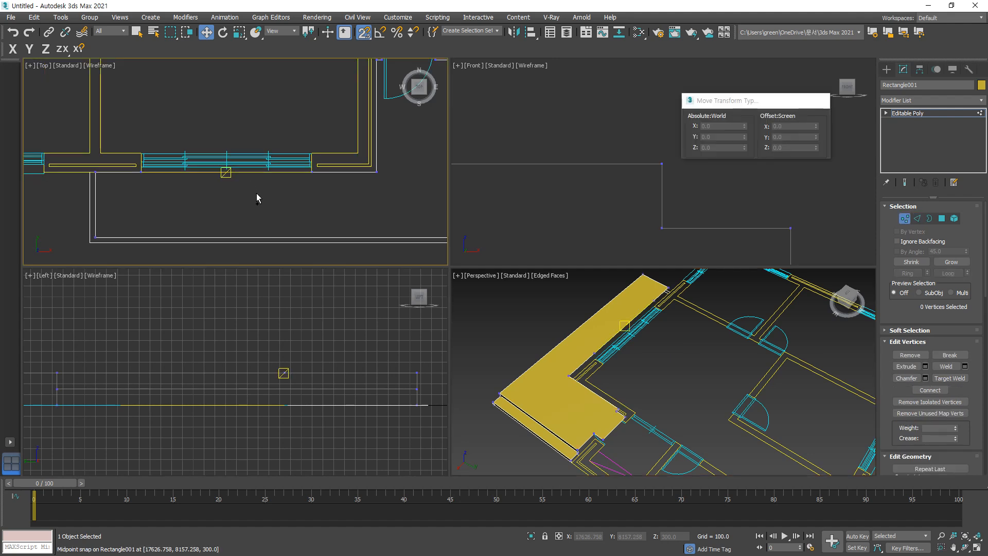
{"action": "key", "text": "F12"}
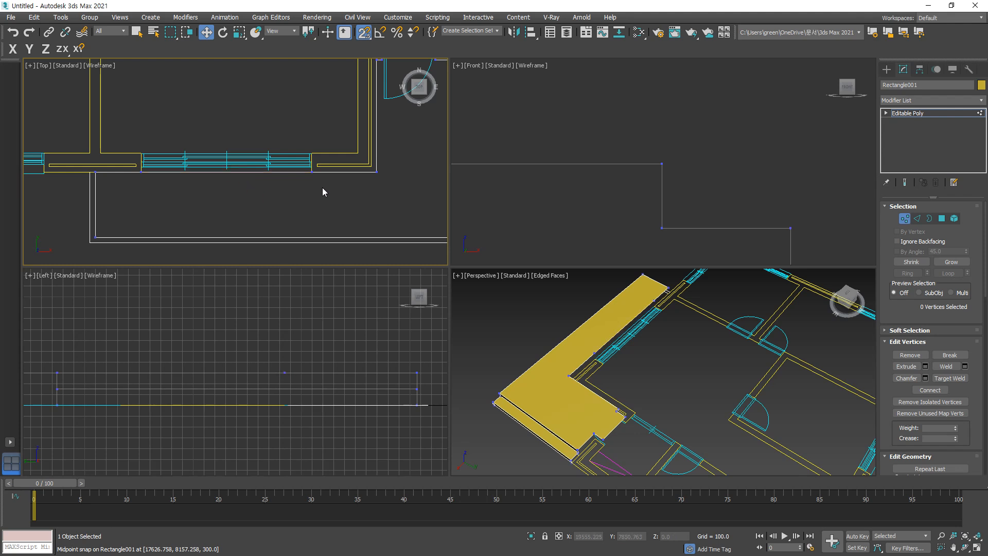
{"action": "scroll", "coordinate": [278, 185], "scroll_direction": "down", "scroll_amount": 1}
{"action": "scroll", "coordinate": [236, 178], "scroll_direction": "down", "scroll_amount": 1}
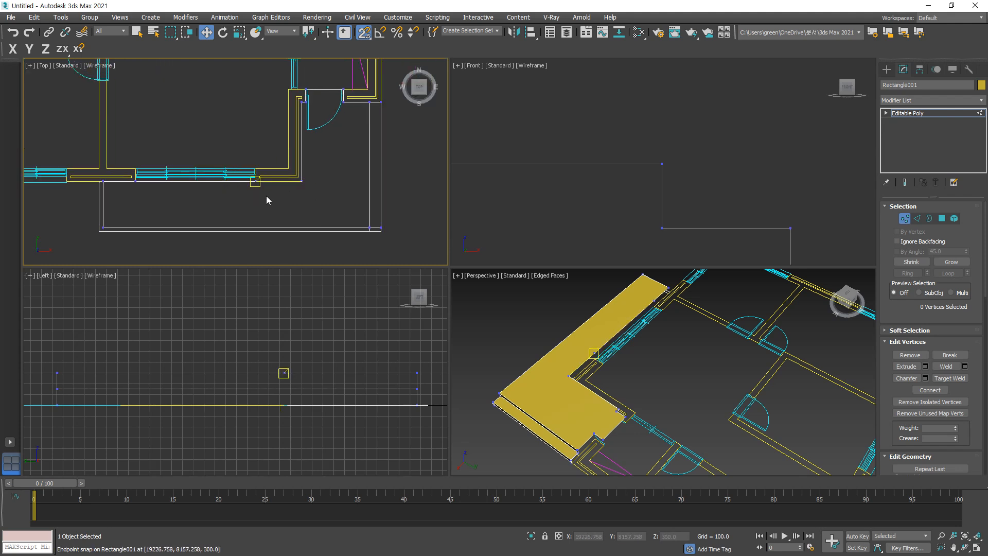
{"action": "scroll", "coordinate": [251, 189], "scroll_direction": "up", "scroll_amount": 1}
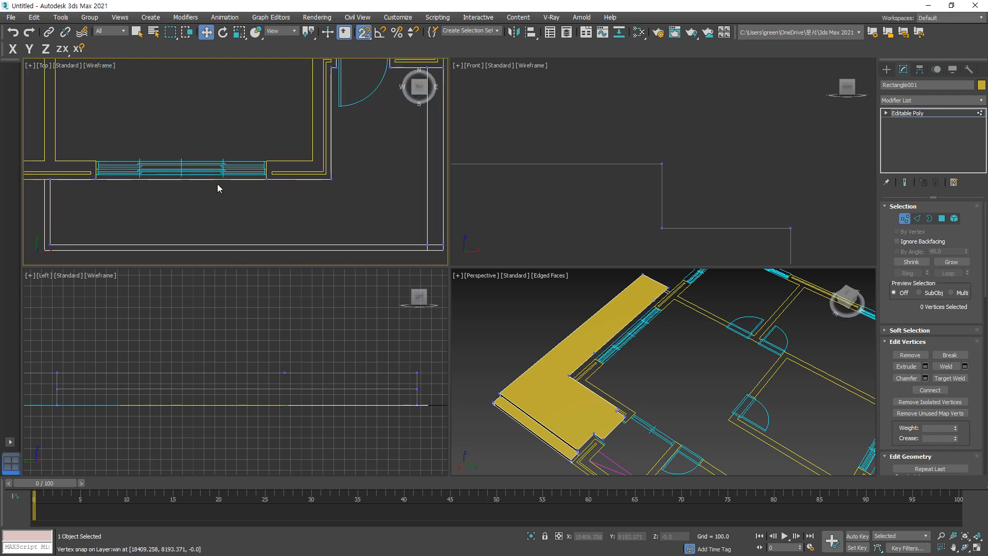
Step: Turn off snapping and extend the deck's edge at the entrance doorway freehand into the entrance hall as a new face
{"action": "key", "text": "s"}
{"action": "key", "text": "2"}
{"action": "left_click", "coordinate": [220, 184]}
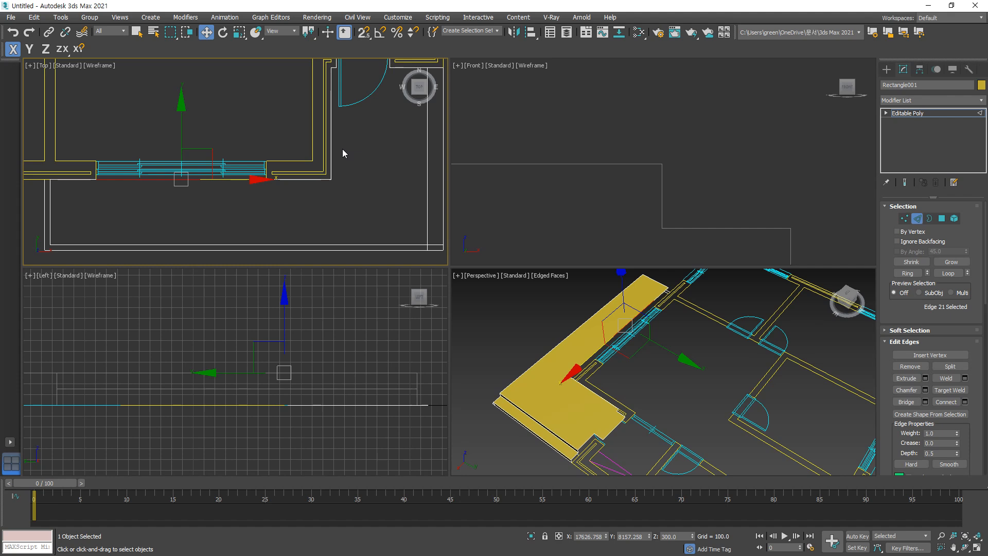
{"action": "scroll", "coordinate": [342, 150], "scroll_direction": "down", "scroll_amount": 1}
{"action": "middle_click_drag", "start_coordinate": [343, 150], "coordinate": [300, 234]}
{"action": "scroll", "coordinate": [309, 174], "scroll_direction": "up", "scroll_amount": 2}
{"action": "middle_click_drag", "start_coordinate": [326, 202], "coordinate": [304, 289]}
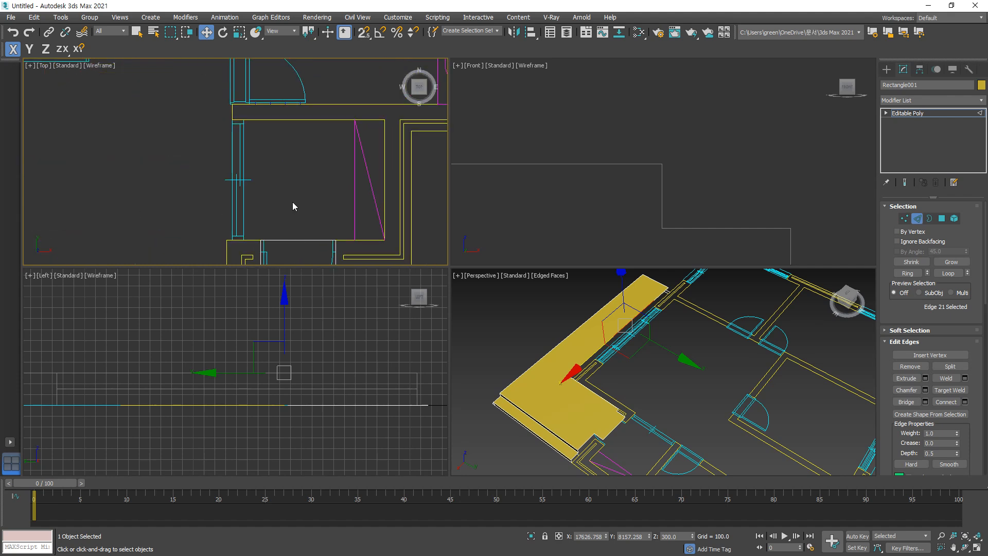
{"action": "left_click", "coordinate": [297, 239]}
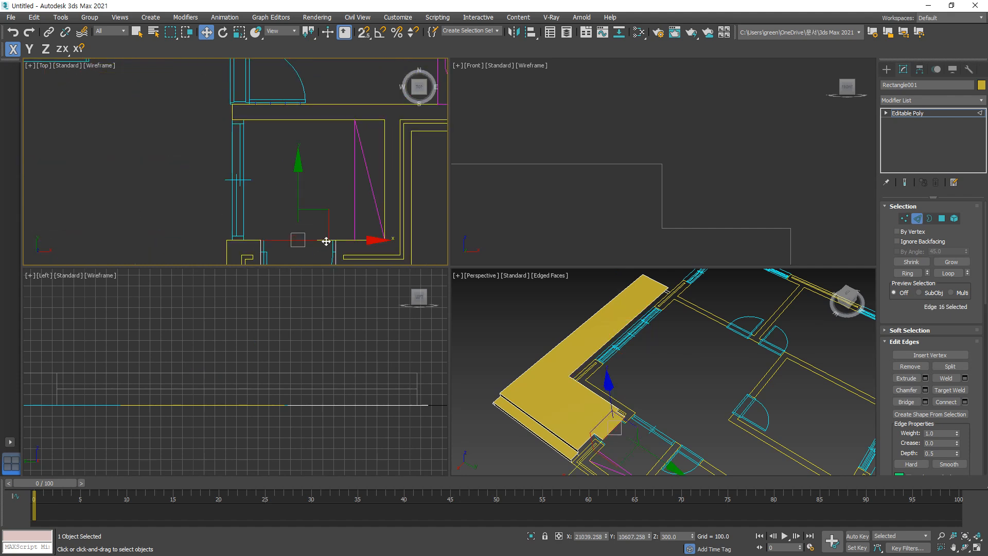
{"action": "left_click_drag", "start_coordinate": [298, 198], "coordinate": [331, 99], "text": "shift"}
{"action": "key", "text": "2"}
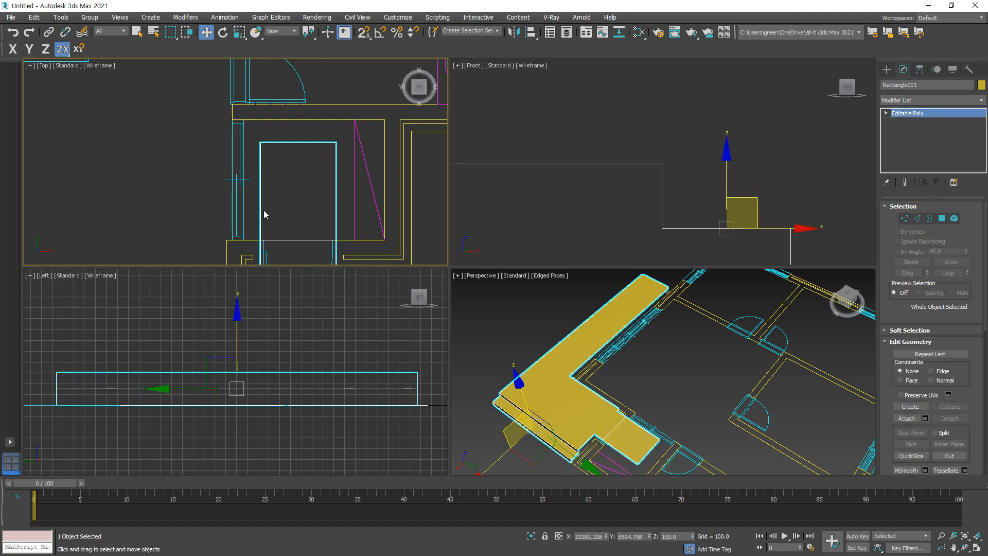
Step: Insert a vertex on each long side of the entrance floor strip, just inside the front door opening
{"action": "scroll", "coordinate": [275, 223], "scroll_direction": "up", "scroll_amount": 2}
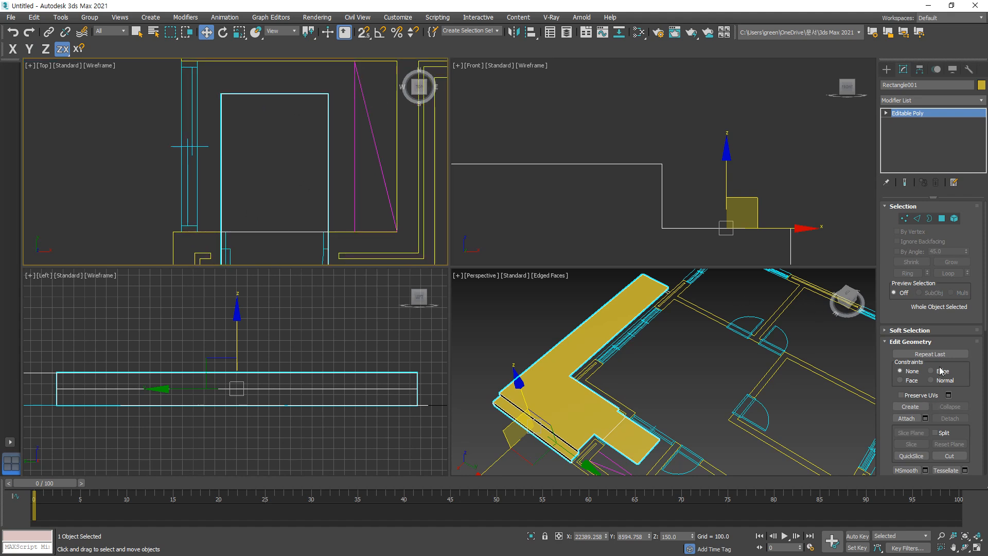
{"action": "scroll", "coordinate": [968, 351], "scroll_direction": "down", "scroll_amount": 1}
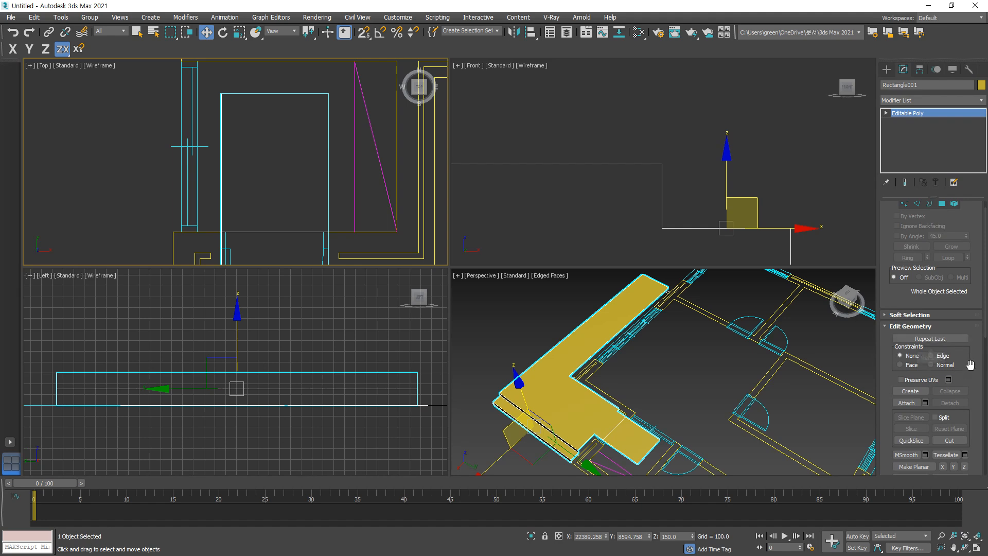
{"action": "key", "text": "2"}
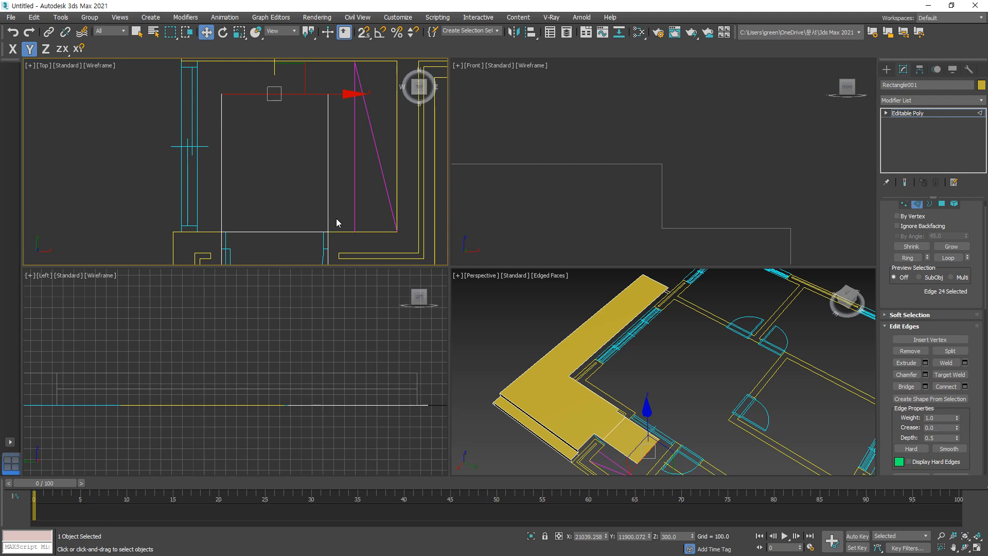
{"action": "scroll", "coordinate": [644, 335], "scroll_direction": "up", "scroll_amount": 5}
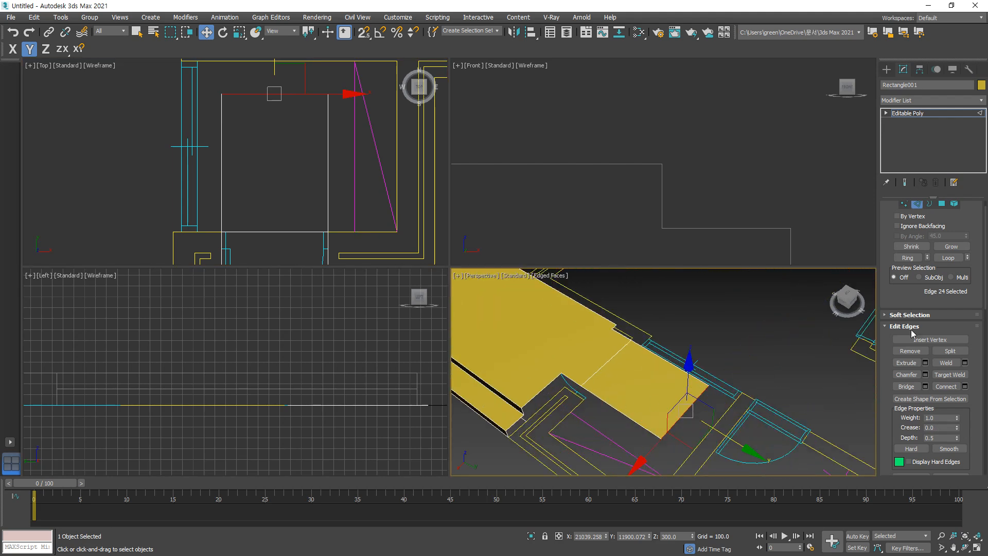
{"action": "left_click", "coordinate": [930, 340]}
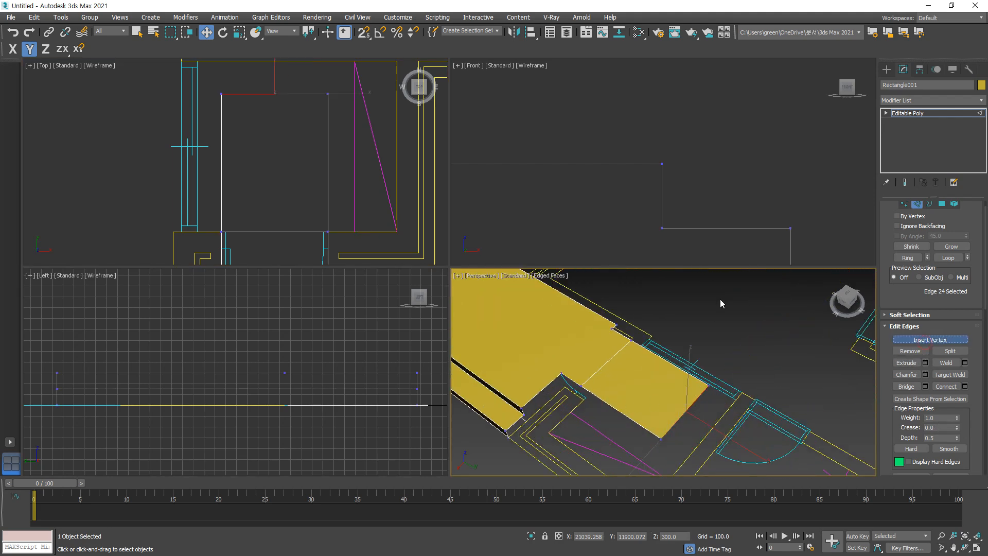
{"action": "left_click", "coordinate": [220, 213]}
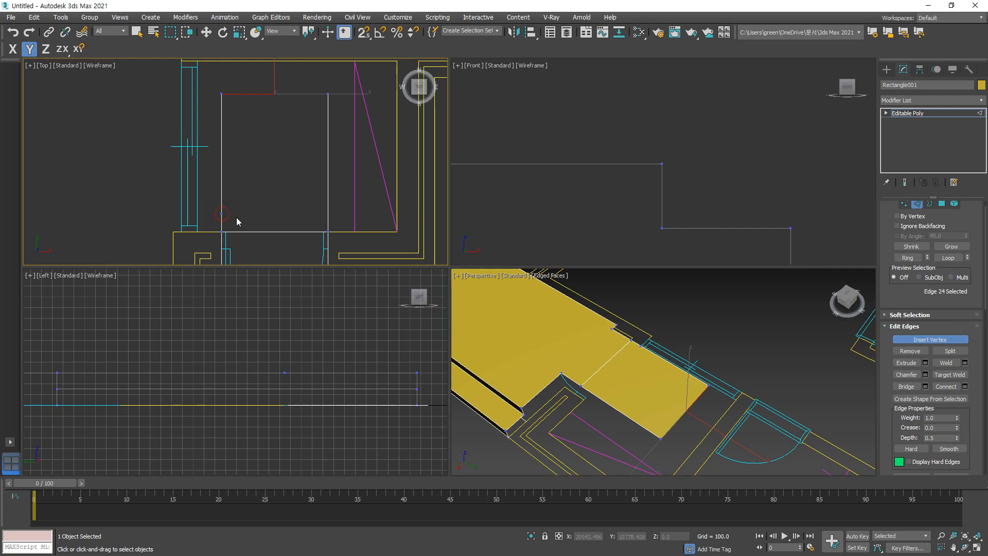
{"action": "right_click", "coordinate": [339, 219]}
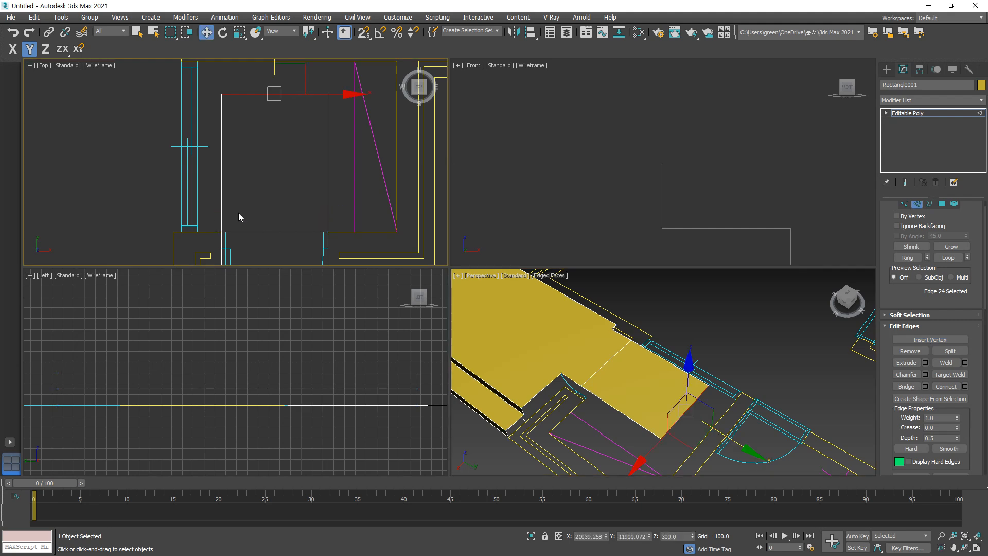
Step: Snap the entrance floor's two far corners and the two inserted vertices to the four inner wall corners of the entrance
{"action": "key", "text": "1"}
{"action": "left_click", "coordinate": [222, 214]}
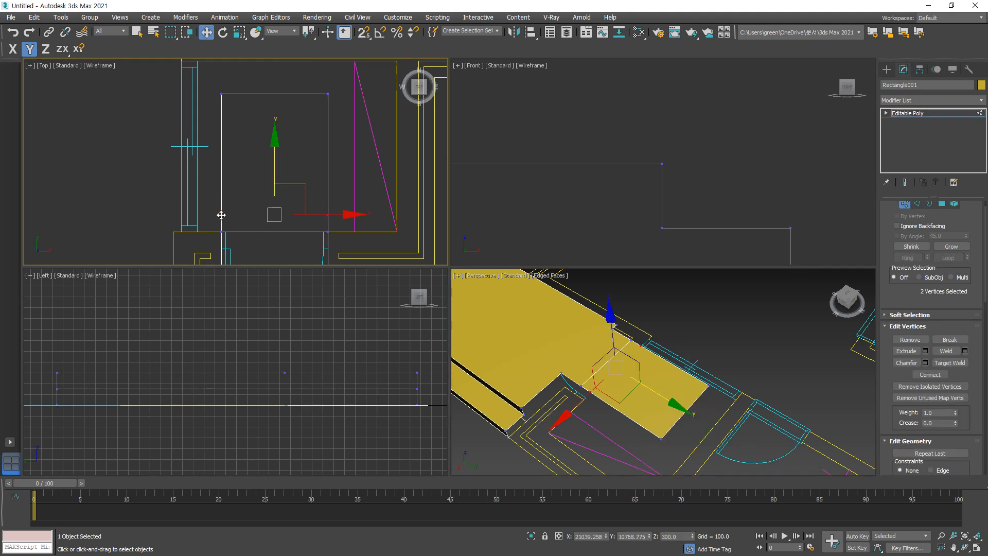
{"action": "key", "text": "s"}
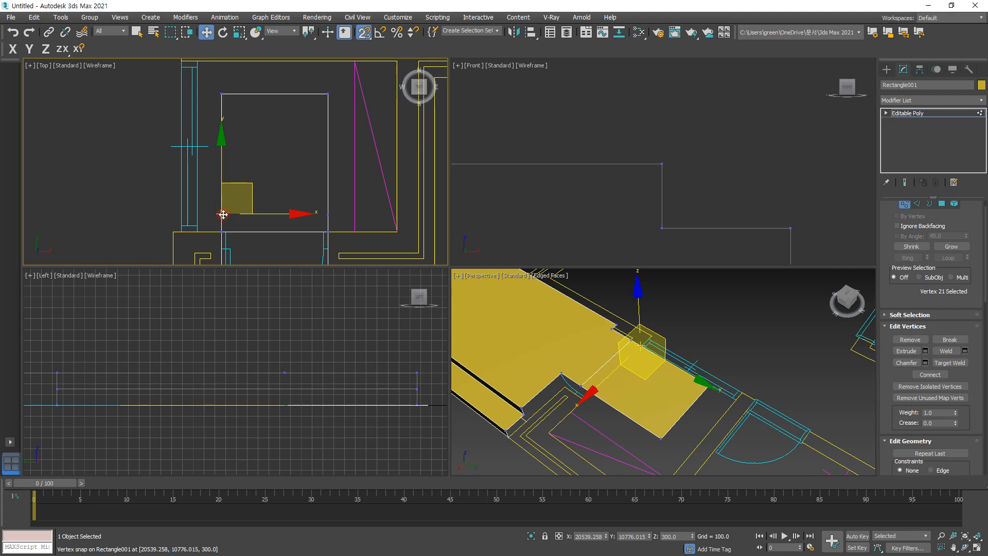
{"action": "left_click_drag", "start_coordinate": [223, 214], "coordinate": [198, 231]}
{"action": "middle_click_drag", "start_coordinate": [222, 103], "coordinate": [217, 173]}
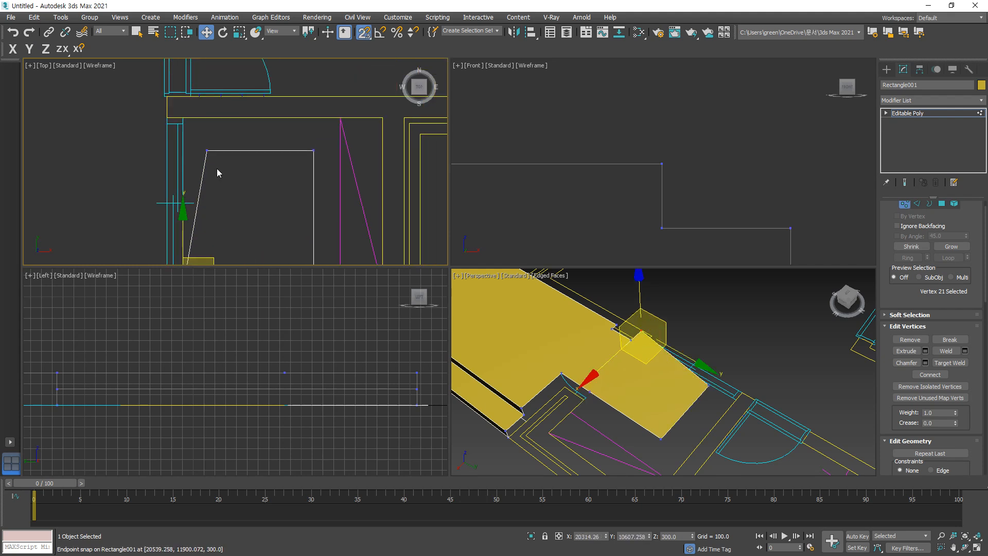
{"action": "left_click_drag", "start_coordinate": [207, 151], "coordinate": [184, 117]}
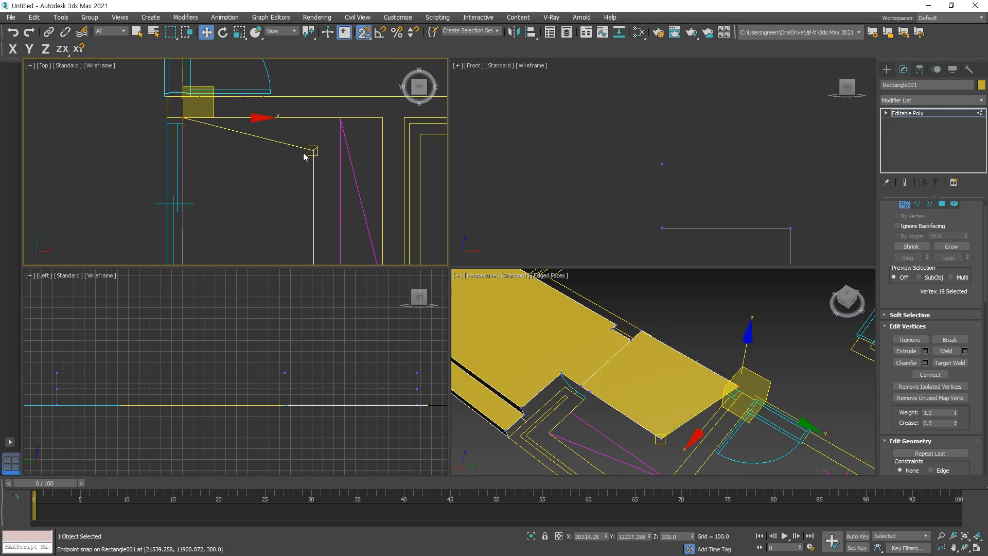
{"action": "left_click_drag", "start_coordinate": [309, 154], "coordinate": [383, 117]}
{"action": "middle_click_drag", "start_coordinate": [380, 195], "coordinate": [307, 85]}
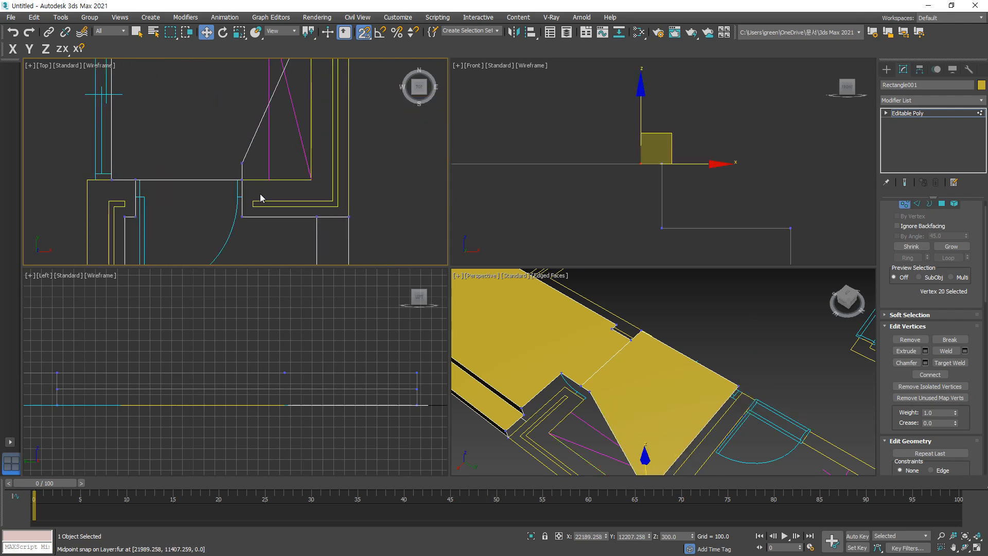
{"action": "left_click_drag", "start_coordinate": [241, 163], "coordinate": [311, 180]}
Step: Remove the edge dividing the widened entrance floor from the adjoining floor face at the door
{"action": "middle_click_drag", "start_coordinate": [694, 389], "coordinate": [692, 338]}
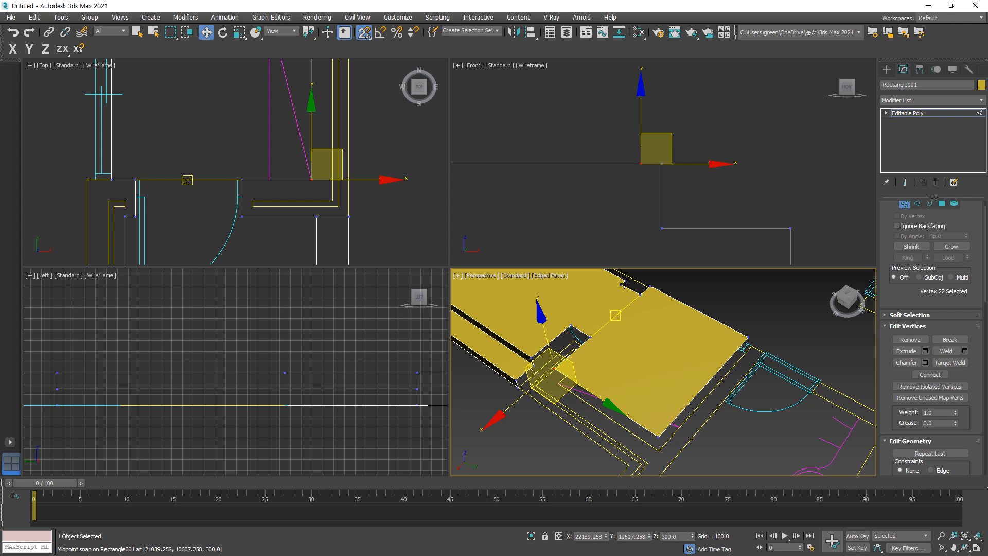
{"action": "key", "text": "2"}
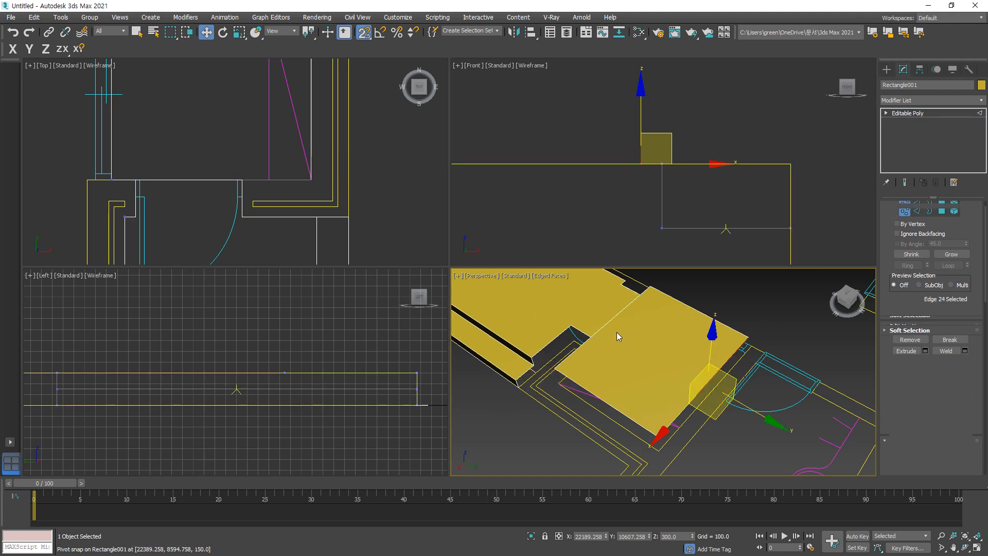
{"action": "left_click", "coordinate": [611, 319]}
{"action": "left_click", "coordinate": [627, 362]}
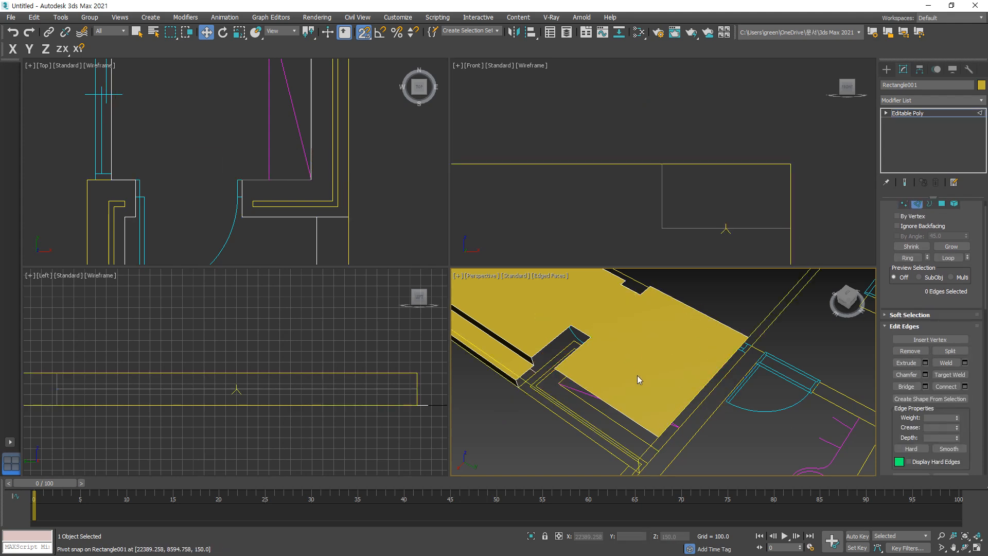
{"action": "middle_click_drag", "start_coordinate": [644, 380], "coordinate": [675, 401], "text": "alt"}
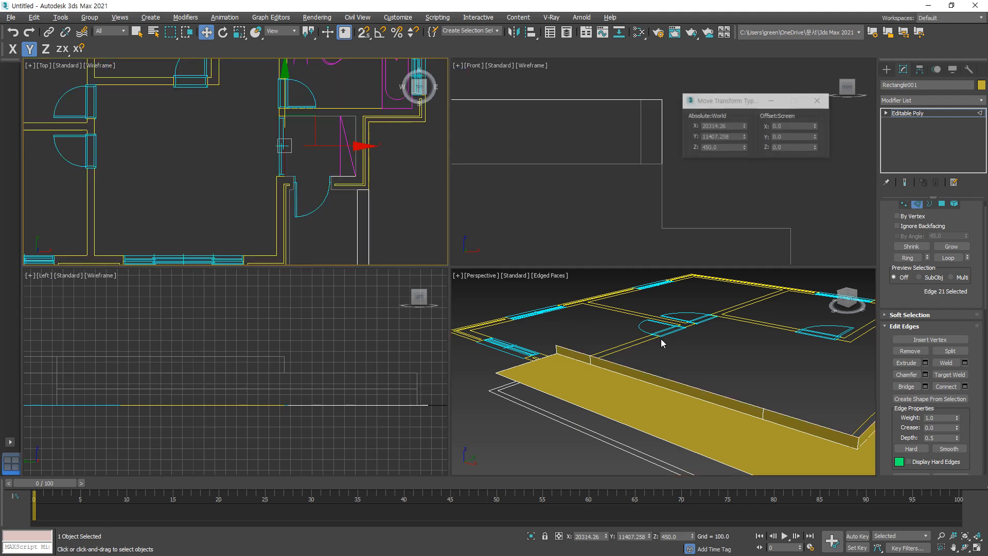
Step: Extrude the top edge of the entrance's inner step along X into the living room as a floor face reaching about X 16204
{"action": "scroll", "coordinate": [662, 341], "scroll_direction": "down", "scroll_amount": 3}
{"action": "middle_click_drag", "start_coordinate": [662, 341], "coordinate": [463, 308]}
{"action": "scroll", "coordinate": [684, 334], "scroll_direction": "up", "scroll_amount": 5}
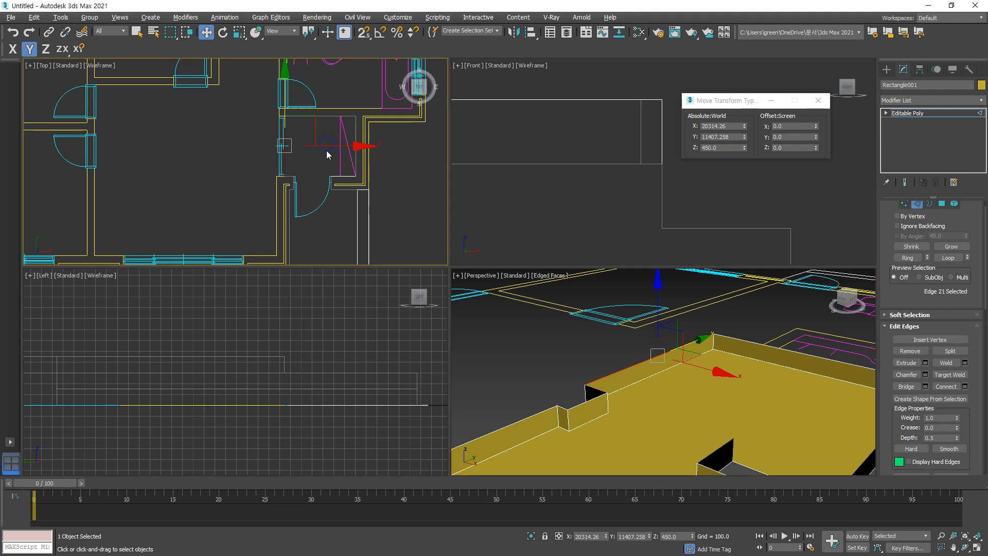
{"action": "left_click_drag", "start_coordinate": [331, 148], "coordinate": [177, 141], "text": "shift"}
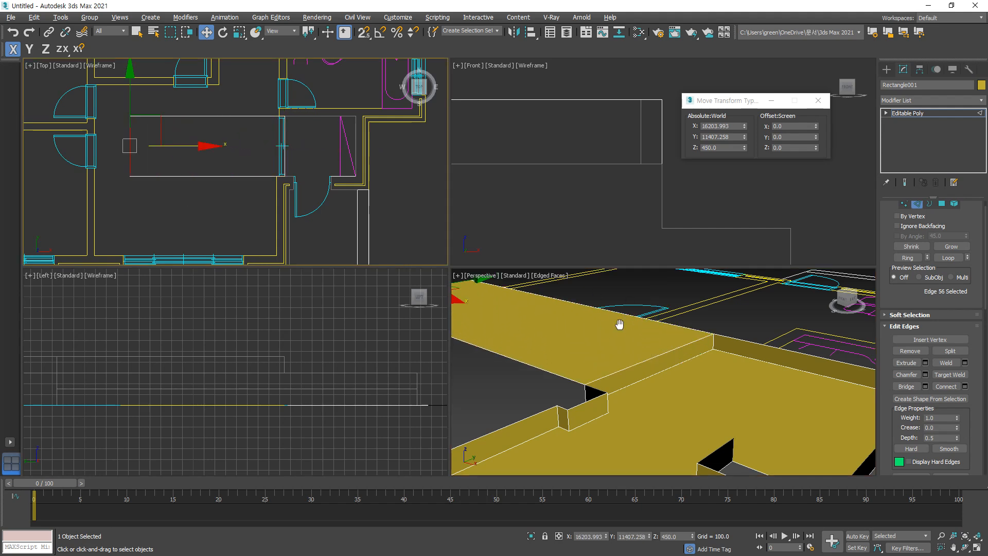
Step: Extrude the riser's top edge at the living-room window inward along Y as a strip about 630 units deep
{"action": "middle_click_drag", "start_coordinate": [620, 324], "coordinate": [683, 305]}
{"action": "scroll", "coordinate": [650, 334], "scroll_direction": "down", "scroll_amount": 5}
{"action": "scroll", "coordinate": [583, 336], "scroll_direction": "up", "scroll_amount": 5}
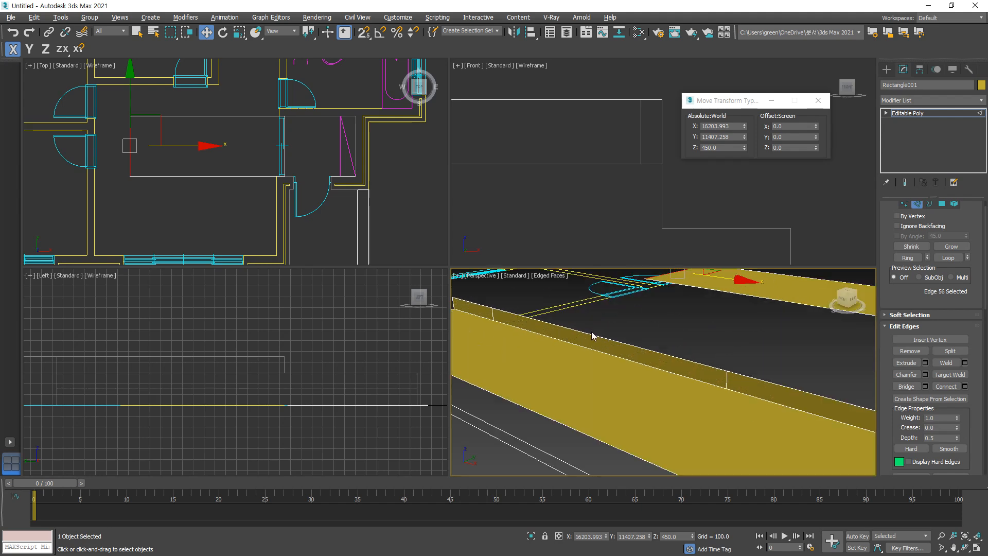
{"action": "left_click", "coordinate": [535, 320]}
{"action": "mouse_move", "coordinate": [172, 169]}
{"action": "middle_mouse_down"}
{"action": "mouse_move", "coordinate": [183, 236]}
{"action": "mouse_move", "coordinate": [174, 160]}
{"action": "middle_mouse_up"}
{"action": "left_click_drag", "start_coordinate": [189, 155], "coordinate": [193, 129], "text": "shift"}
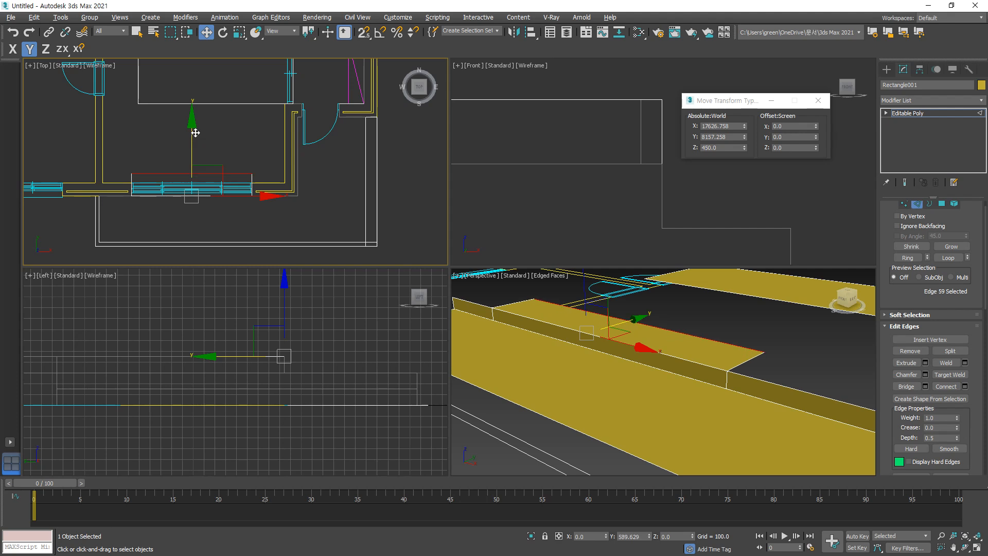
Step: Snap the inner edge of the window strip to the living room's inner wall corner
{"action": "scroll", "coordinate": [140, 190], "scroll_direction": "up", "scroll_amount": 3}
{"action": "scroll", "coordinate": [140, 191], "scroll_direction": "up", "scroll_amount": 2}
{"action": "key", "text": "s"}
{"action": "key", "text": "F8"}
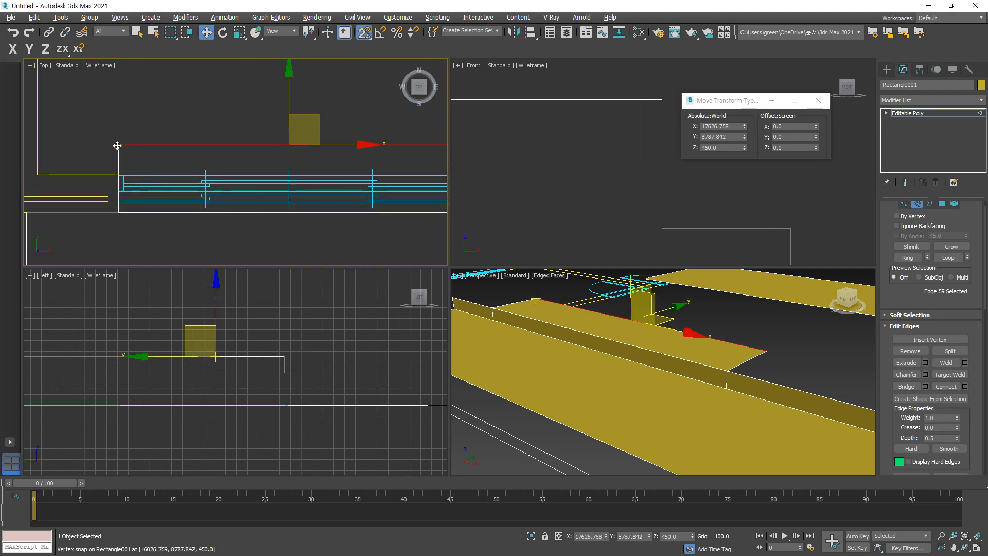
{"action": "left_click_drag", "start_coordinate": [118, 149], "coordinate": [119, 175]}
{"action": "scroll", "coordinate": [118, 177], "scroll_direction": "up", "scroll_amount": 4}
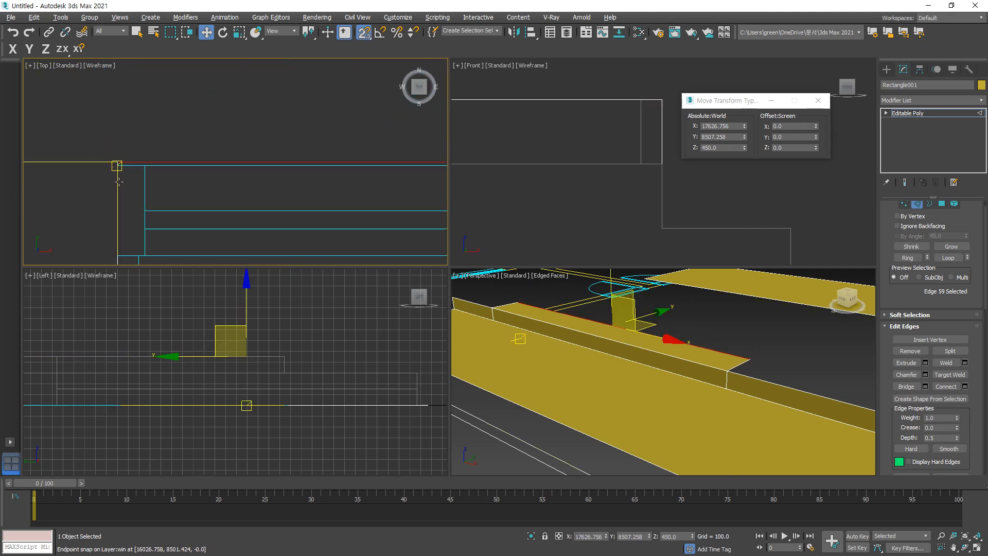
{"action": "scroll", "coordinate": [742, 352], "scroll_direction": "down", "scroll_amount": 3}
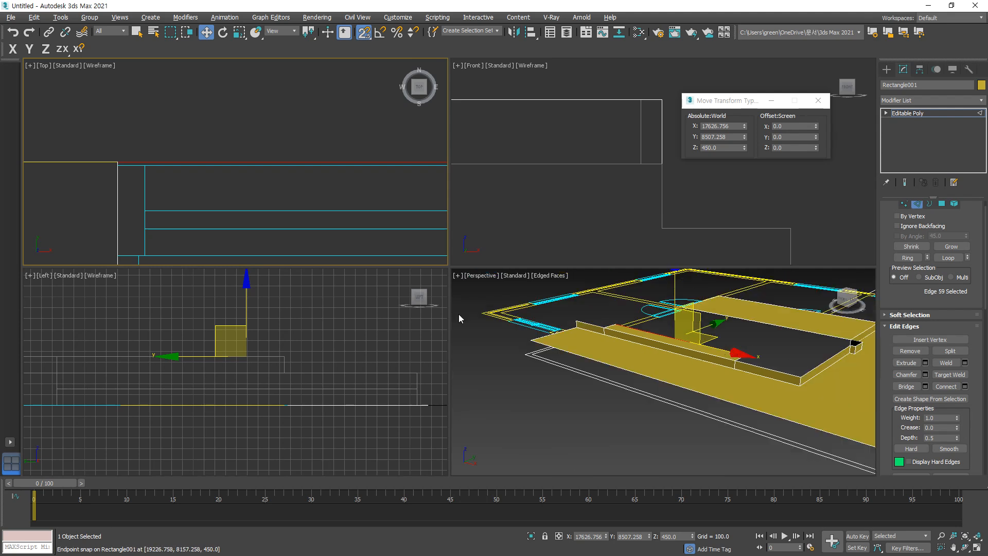
Step: Insert a vertex on the window-facing long edge of the new living-room floor face, near the entrance wall
{"action": "scroll", "coordinate": [215, 173], "scroll_direction": "down", "scroll_amount": 5}
{"action": "middle_click_drag", "start_coordinate": [269, 105], "coordinate": [254, 224]}
{"action": "scroll", "coordinate": [236, 193], "scroll_direction": "down", "scroll_amount": 1}
{"action": "scroll", "coordinate": [287, 137], "scroll_direction": "up", "scroll_amount": 3}
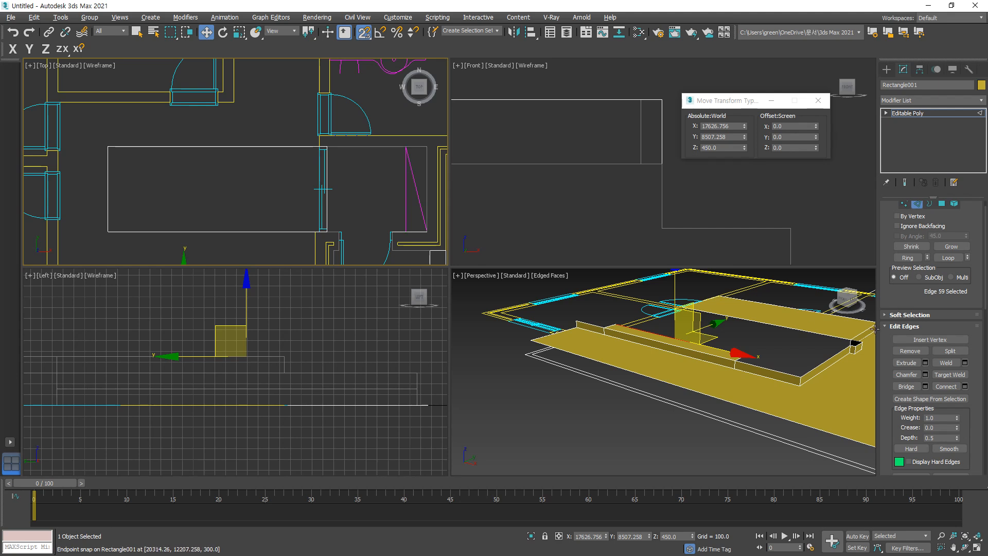
{"action": "left_click", "coordinate": [923, 341]}
{"action": "middle_click_drag", "start_coordinate": [287, 187], "coordinate": [292, 103]}
{"action": "key", "text": "s"}
{"action": "key", "text": "F6"}
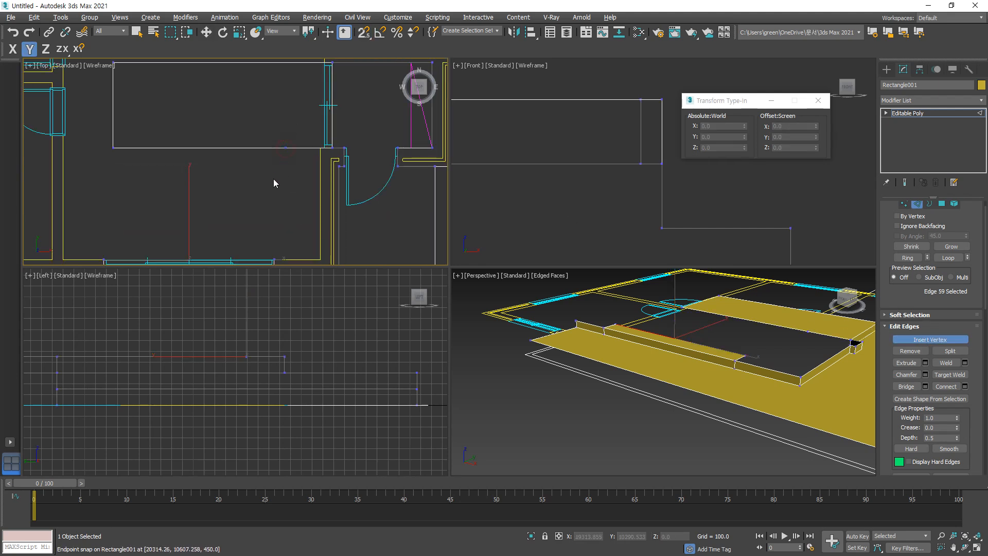
{"action": "key", "text": "w"}
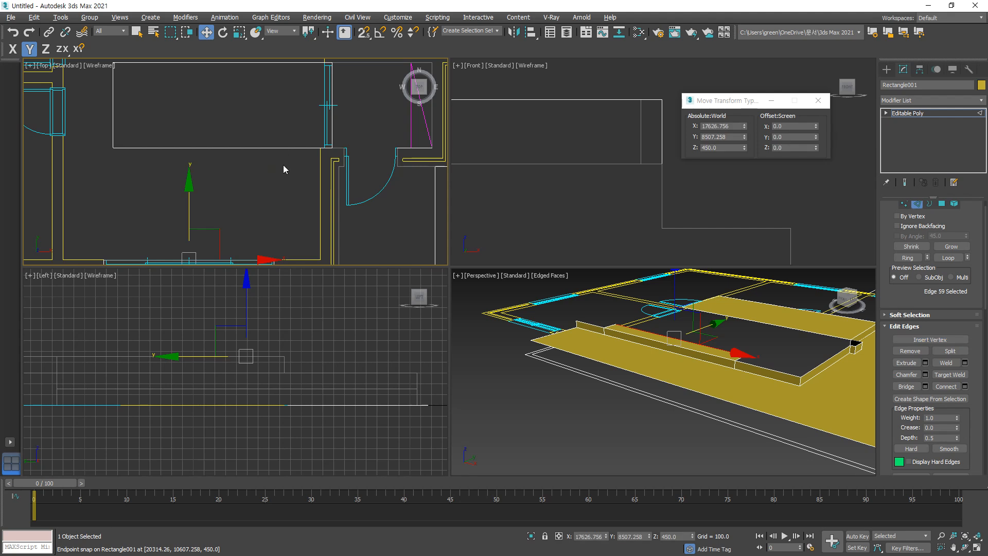
Step: Snap the inserted vertex and the floor face's free window-side corner to the living room's two inner wall corners by the window
{"action": "key", "text": "1"}
{"action": "key", "text": "s"}
{"action": "left_click_drag", "start_coordinate": [286, 148], "coordinate": [320, 254]}
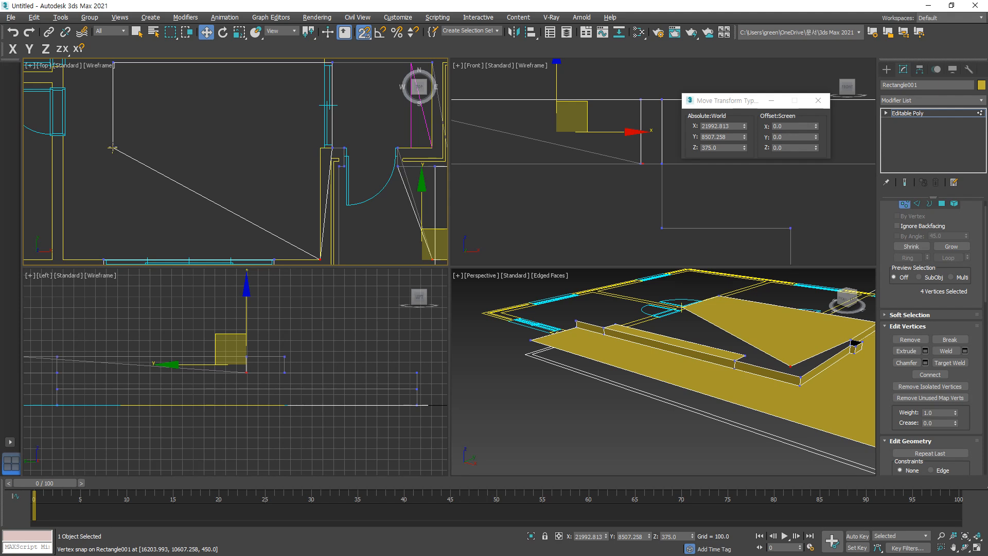
{"action": "left_click_drag", "start_coordinate": [112, 147], "coordinate": [63, 259]}
{"action": "scroll", "coordinate": [128, 151], "scroll_direction": "down", "scroll_amount": 2}
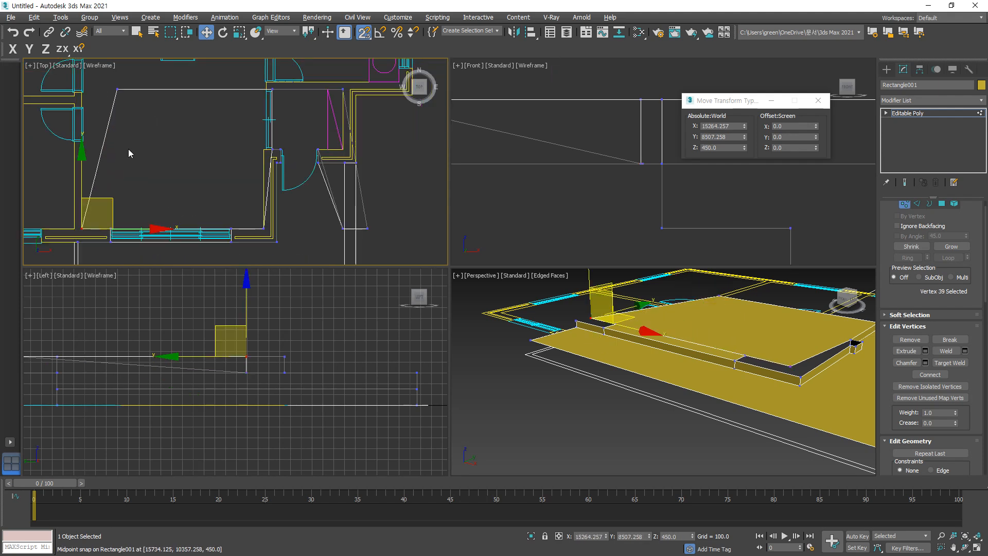
Step: Insert three vertices along the slanted edge of the living-room floor facing the two bedroom doors, with vertex snapping back on
{"action": "scroll", "coordinate": [174, 194], "scroll_direction": "up", "scroll_amount": 4}
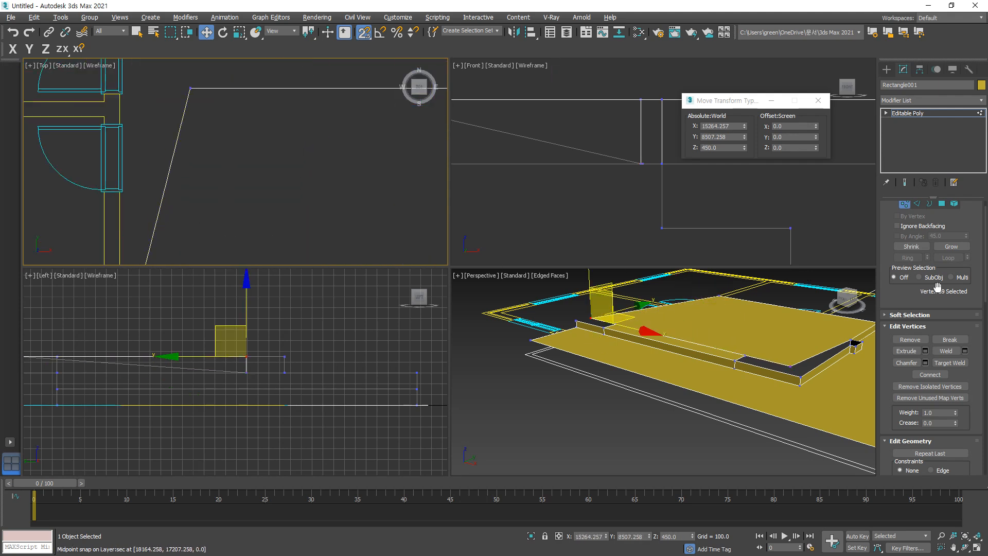
{"action": "key", "text": "2"}
{"action": "left_click", "coordinate": [926, 340]}
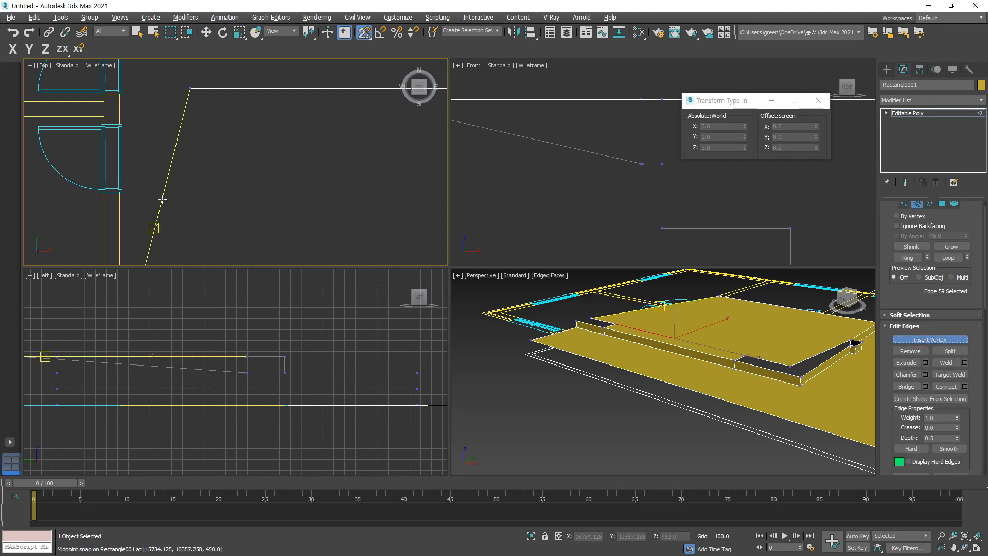
{"action": "key", "text": "s"}
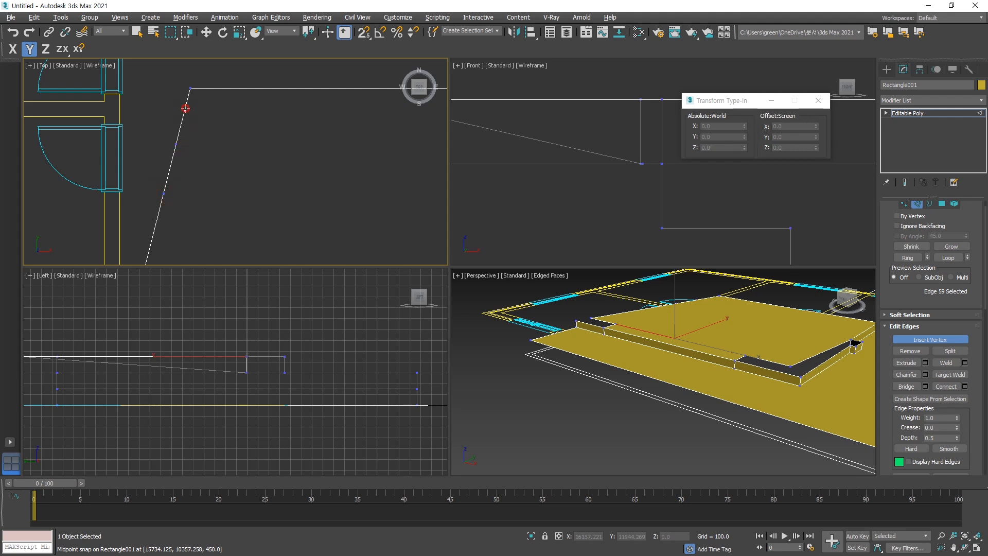
{"action": "scroll", "coordinate": [267, 156], "scroll_direction": "down", "scroll_amount": 3}
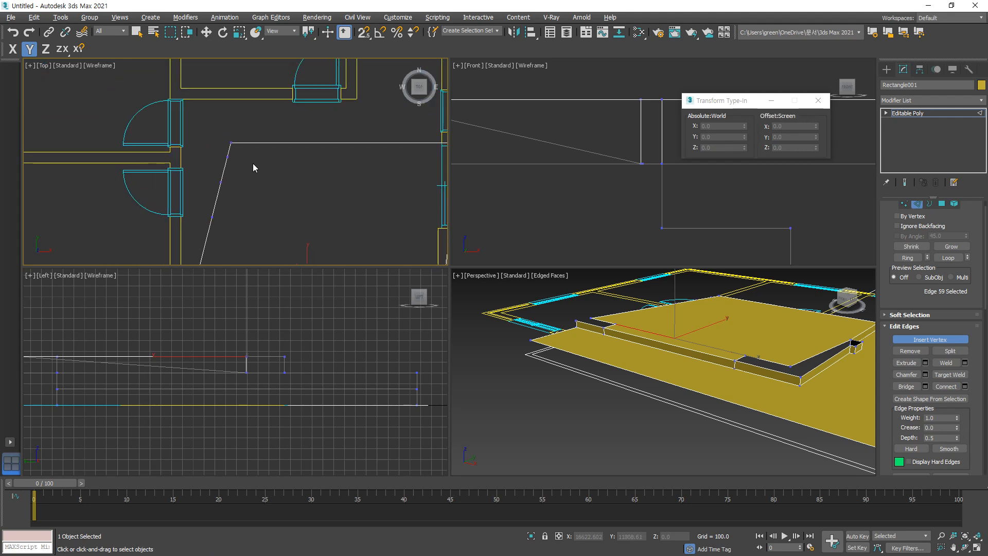
{"action": "key", "text": "2"}
{"action": "key", "text": "s"}
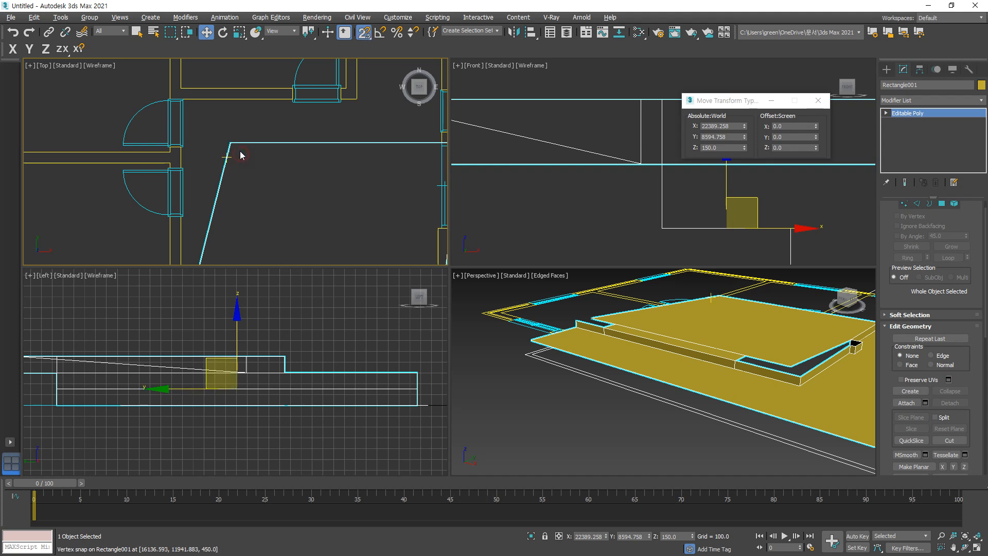
{"action": "left_click", "coordinate": [239, 155]}
{"action": "left_click_drag", "start_coordinate": [230, 143], "coordinate": [207, 113]}
{"action": "key", "text": "ctrl+z"}
Step: Snap the living-room floor's corner vertex and the three inserted vertices to the wall corner and the edges of the two bedroom doorways
{"action": "key", "text": "1"}
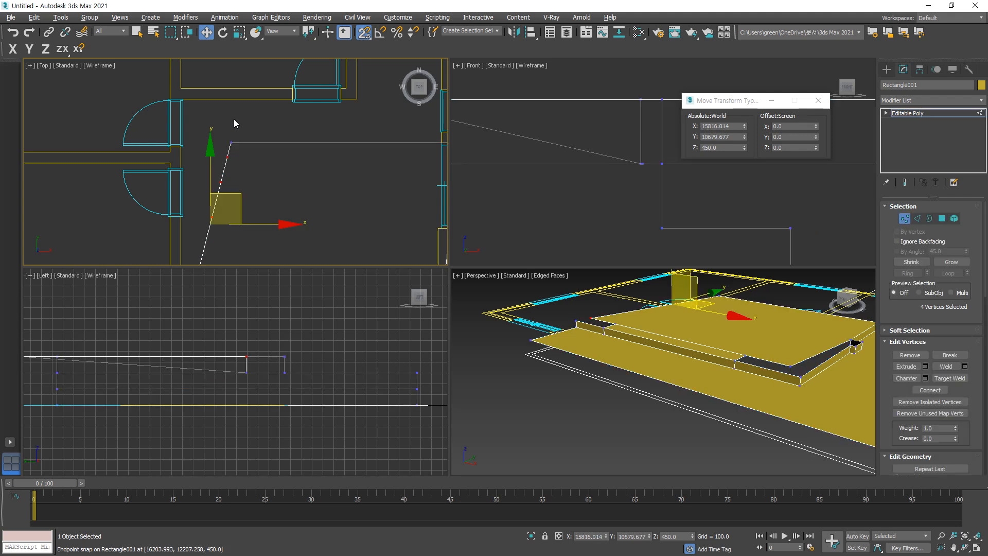
{"action": "left_click", "coordinate": [230, 140]}
{"action": "left_click_drag", "start_coordinate": [230, 141], "coordinate": [182, 151]}
{"action": "left_click_drag", "start_coordinate": [220, 181], "coordinate": [181, 168]}
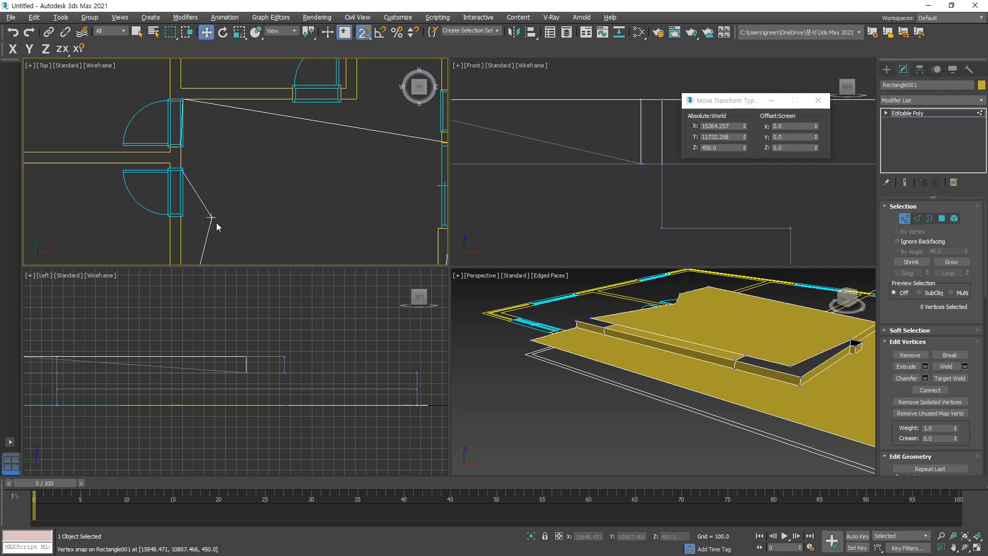
{"action": "left_click_drag", "start_coordinate": [209, 215], "coordinate": [180, 217]}
Step: Examine the snapped vertices along the two bedroom doorways up close, selecting the two vertices at the doorway nearest the room corner
{"action": "scroll", "coordinate": [188, 231], "scroll_direction": "up", "scroll_amount": 5}
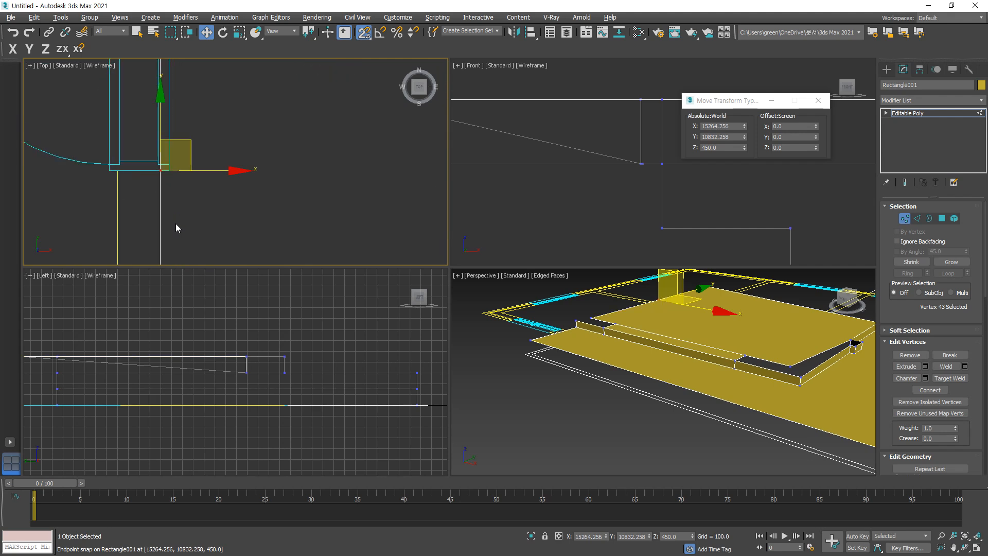
{"action": "left_click", "coordinate": [202, 178]}
{"action": "scroll", "coordinate": [193, 169], "scroll_direction": "down", "scroll_amount": 4}
{"action": "middle_click_drag", "start_coordinate": [180, 89], "coordinate": [173, 137]}
{"action": "scroll", "coordinate": [172, 137], "scroll_direction": "up", "scroll_amount": 4}
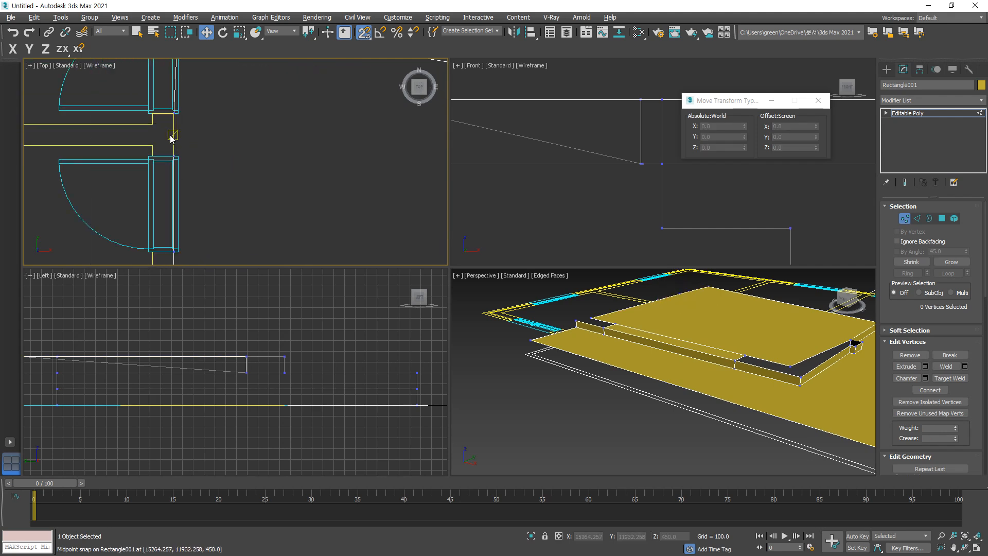
{"action": "middle_click_drag", "start_coordinate": [200, 98], "coordinate": [205, 192]}
{"action": "scroll", "coordinate": [205, 192], "scroll_direction": "down", "scroll_amount": 3}
{"action": "middle_click_drag", "start_coordinate": [227, 140], "coordinate": [226, 169]}
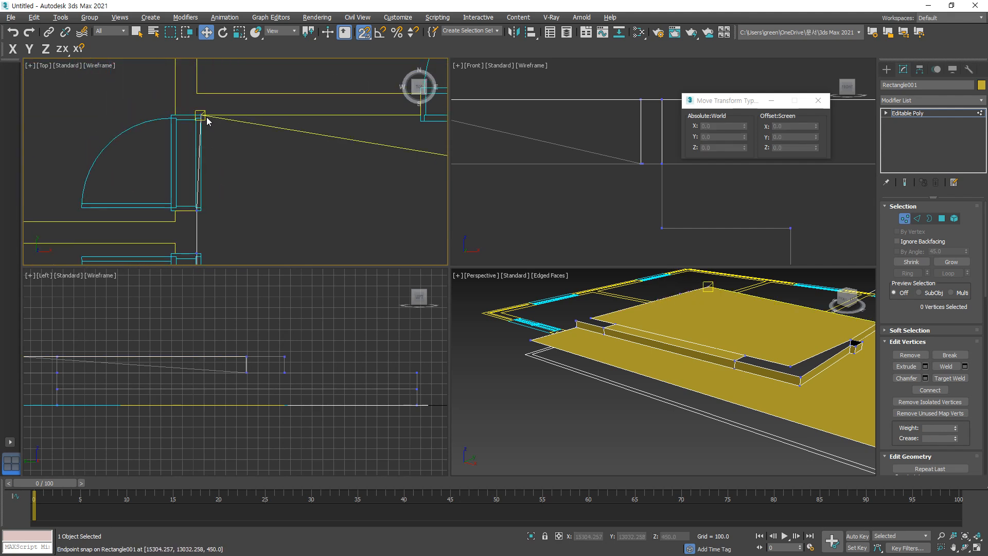
{"action": "left_click", "coordinate": [200, 115]}
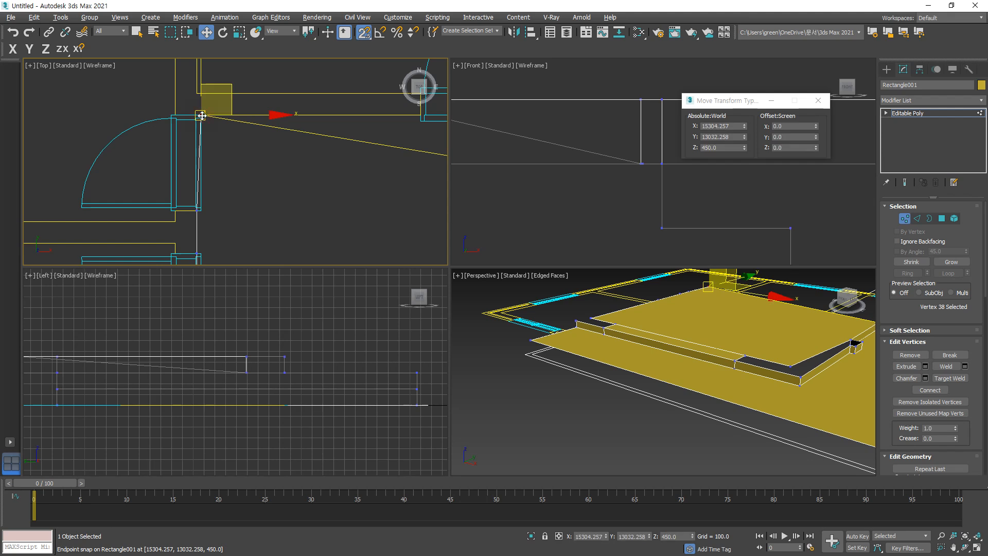
{"action": "left_click", "coordinate": [197, 211], "text": "ctrl"}
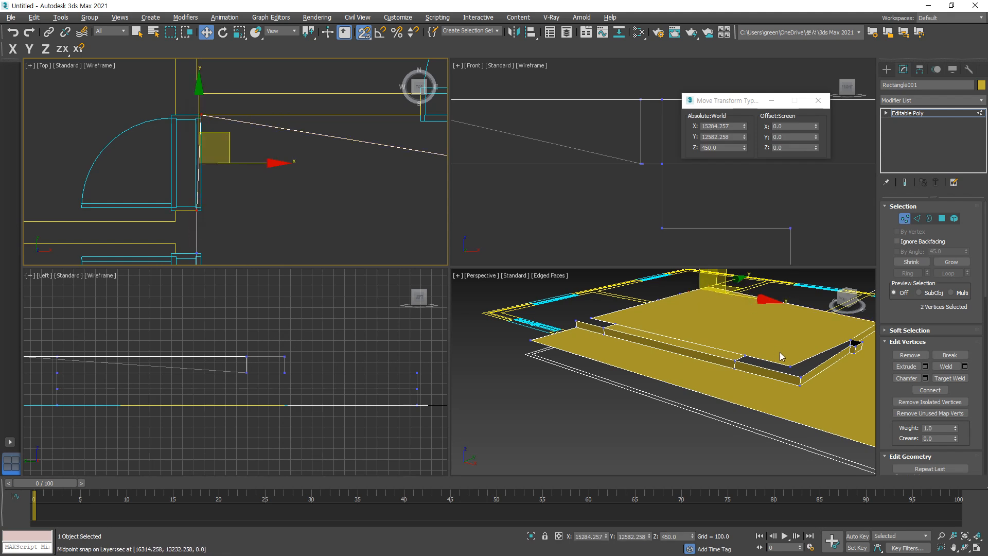
Step: Examine the slab in perspective, side and top views, checking the vertices around the entrance and the living-room floor
{"action": "middle_click", "coordinate": [699, 384]}
{"action": "middle_click_drag", "start_coordinate": [699, 384], "coordinate": [653, 396], "text": "alt"}
{"action": "scroll", "coordinate": [568, 401], "scroll_direction": "up", "scroll_amount": 1}
{"action": "middle_click_drag", "start_coordinate": [545, 398], "coordinate": [673, 399]}
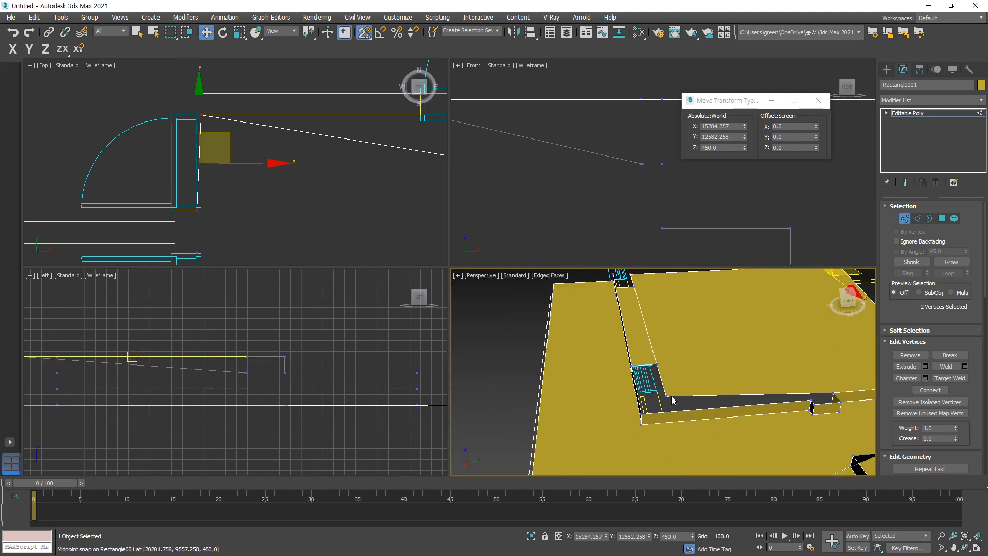
{"action": "scroll", "coordinate": [660, 391], "scroll_direction": "down", "scroll_amount": 2}
{"action": "scroll", "coordinate": [251, 208], "scroll_direction": "down", "scroll_amount": 4}
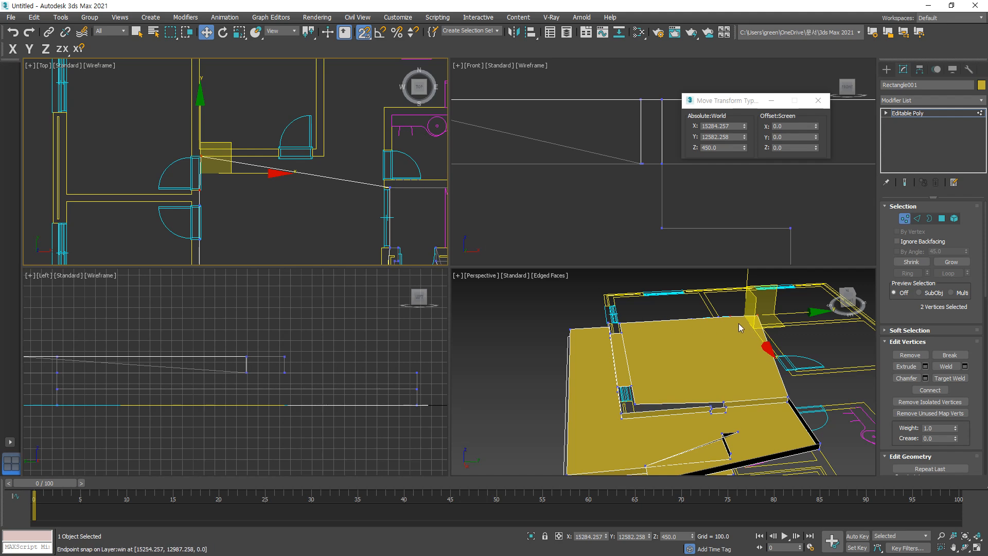
{"action": "middle_click_drag", "start_coordinate": [719, 335], "coordinate": [540, 334], "text": "alt"}
{"action": "scroll", "coordinate": [254, 360], "scroll_direction": "down", "scroll_amount": 2}
{"action": "middle_click_drag", "start_coordinate": [211, 360], "coordinate": [342, 360]}
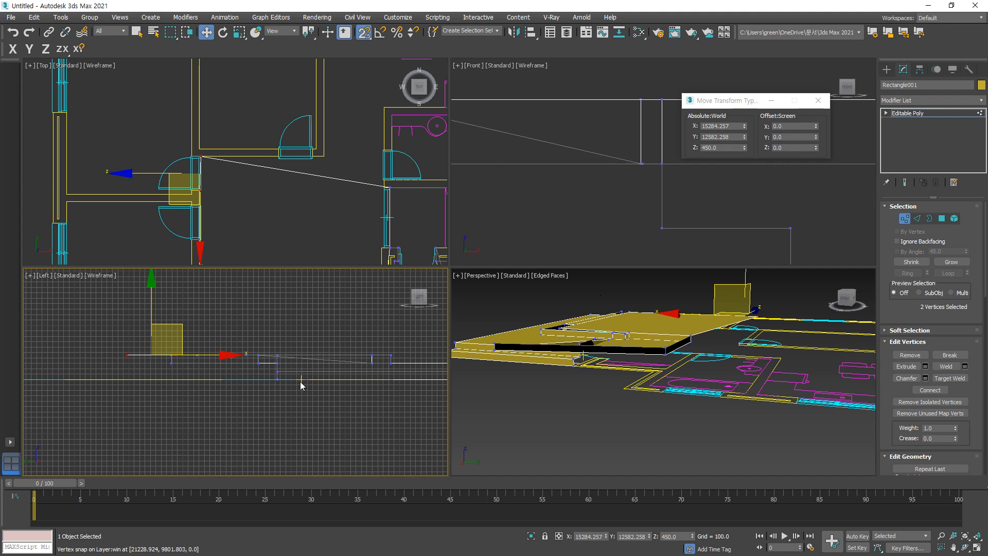
{"action": "scroll", "coordinate": [304, 382], "scroll_direction": "up", "scroll_amount": 2}
{"action": "left_click_drag", "start_coordinate": [405, 359], "coordinate": [392, 346]}
{"action": "scroll", "coordinate": [261, 184], "scroll_direction": "down", "scroll_amount": 2}
{"action": "middle_click_drag", "start_coordinate": [262, 184], "coordinate": [218, 136]}
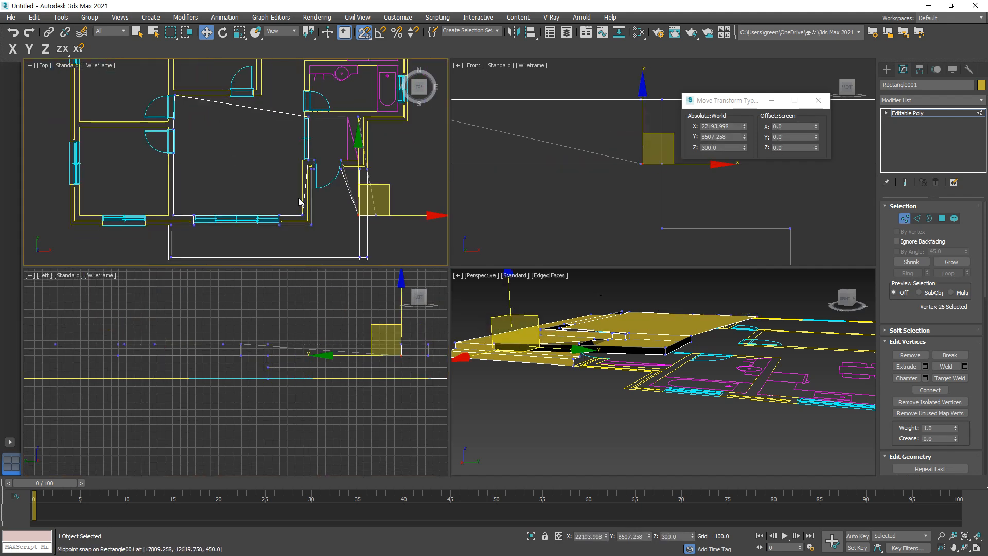
{"action": "left_click", "coordinate": [408, 225]}
{"action": "scroll", "coordinate": [334, 186], "scroll_direction": "up", "scroll_amount": 4}
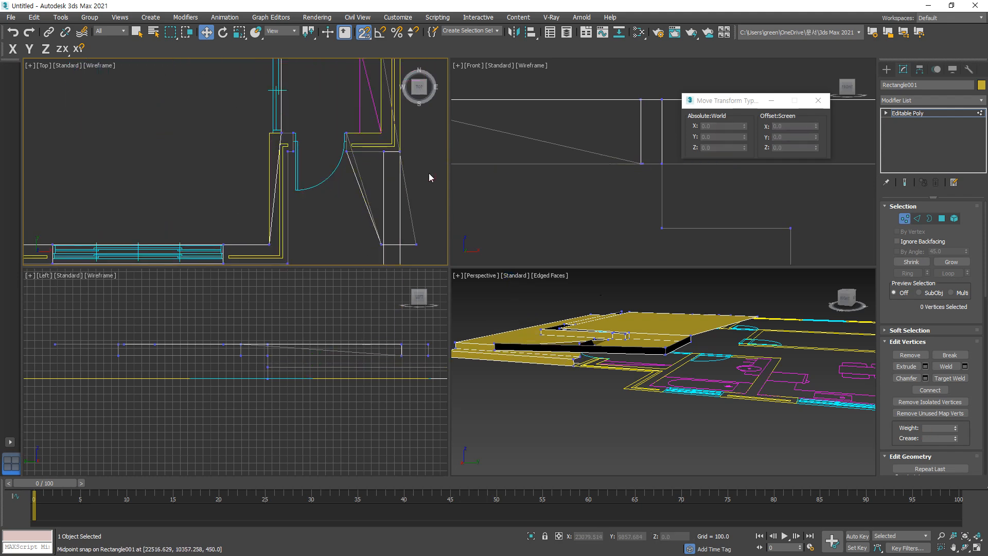
{"action": "scroll", "coordinate": [540, 370], "scroll_direction": "up", "scroll_amount": 8}
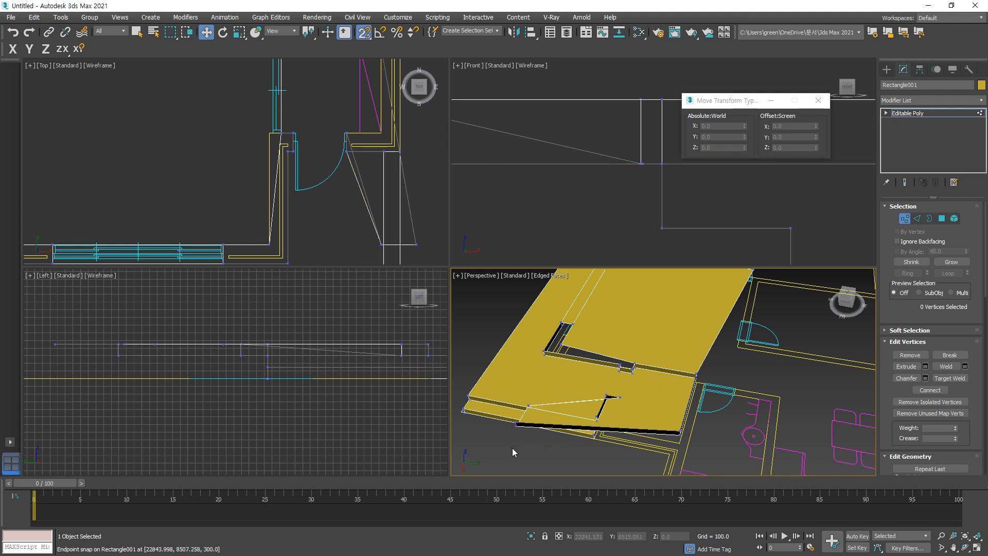
Step: Undo the vertex snaps and the latest vertex insertions along the living-room floor's bedroom-side edge
{"action": "key", "text": "ctrl+z"}
{"action": "key", "text": "ctrl+z"}
{"action": "key", "text": "ctrl+z"}
{"action": "key", "text": "ctrl+z"}
{"action": "key", "text": "ctrl+z"}
{"action": "key", "text": "ctrl+z"}
{"action": "key", "text": "ctrl+z"}
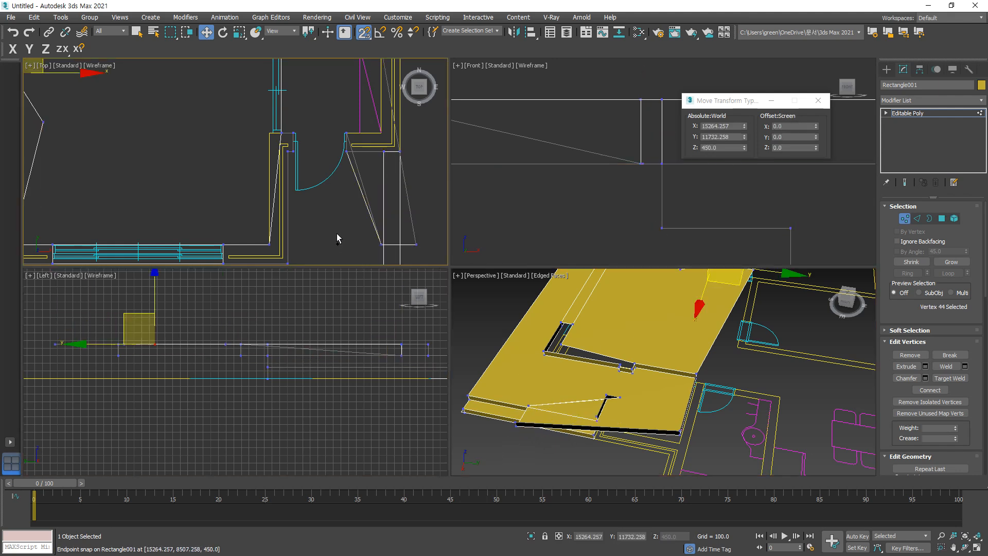
{"action": "key", "text": "ctrl+z"}
{"action": "key", "text": "ctrl+z"}
{"action": "key", "text": "ctrl+z"}
{"action": "key", "text": "ctrl+z"}
{"action": "key", "text": "ctrl+z"}
{"action": "key", "text": "ctrl+z"}
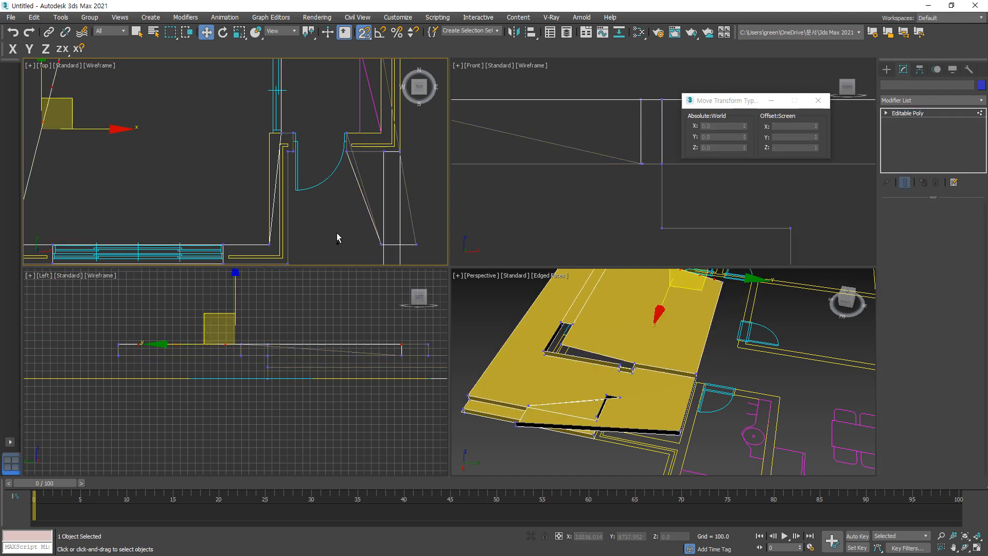
{"action": "key", "text": "ctrl+z"}
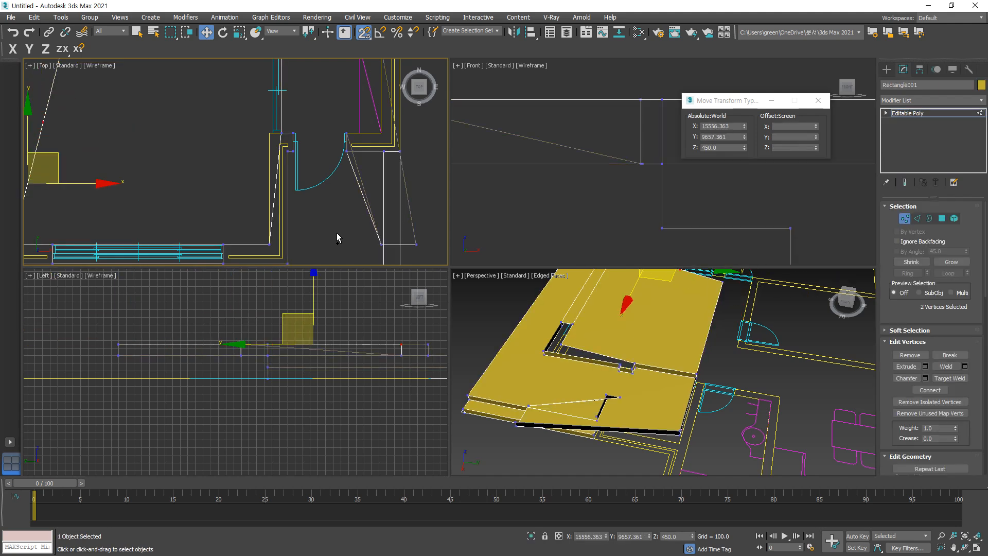
{"action": "left_click", "coordinate": [337, 233]}
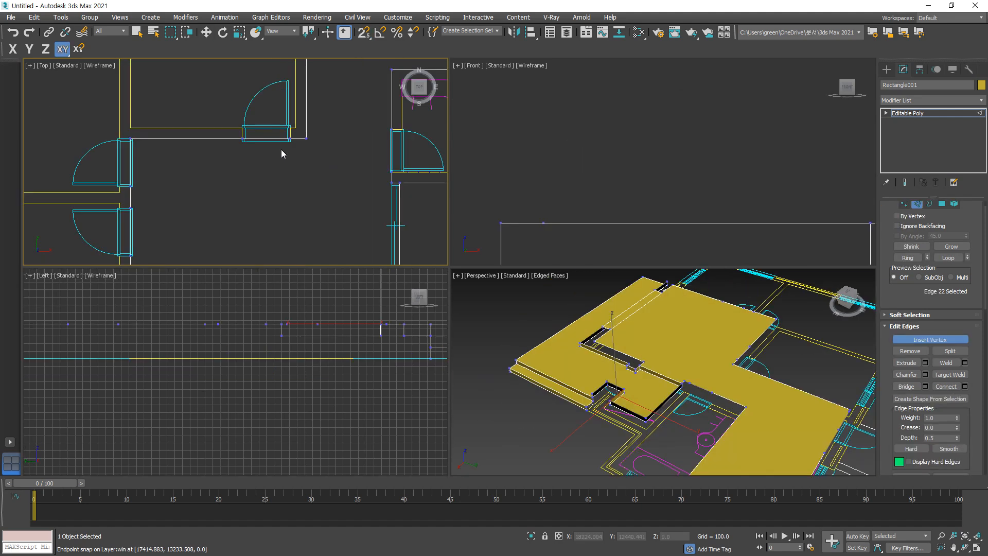
Step: Try to extend the floor edge at the doorway of the room adjoining the living room through the wall opening
{"action": "scroll", "coordinate": [281, 149], "scroll_direction": "up", "scroll_amount": 3}
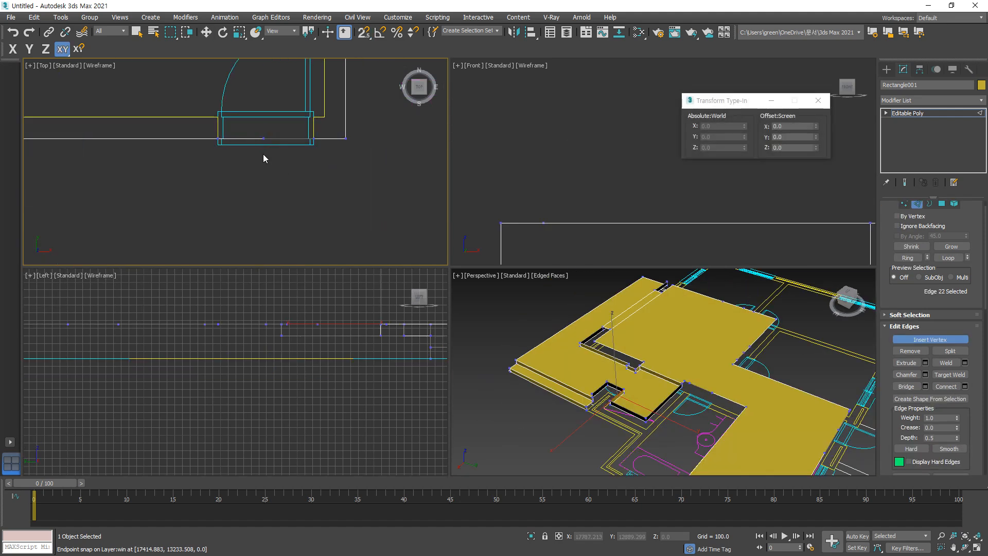
{"action": "key", "text": "w"}
{"action": "key", "text": "2"}
{"action": "key", "text": "2"}
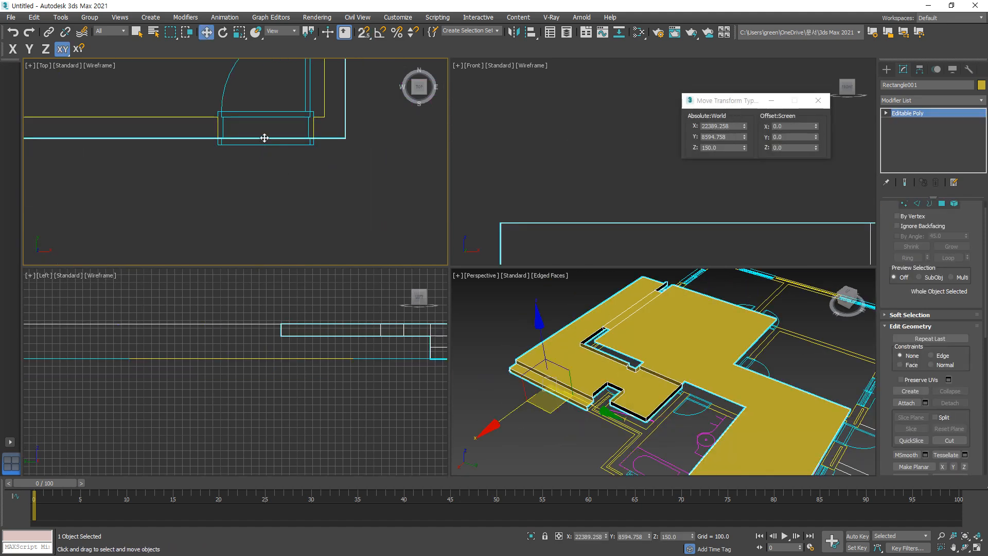
{"action": "left_click", "coordinate": [267, 138]}
{"action": "scroll", "coordinate": [273, 175], "scroll_direction": "up", "scroll_amount": 4}
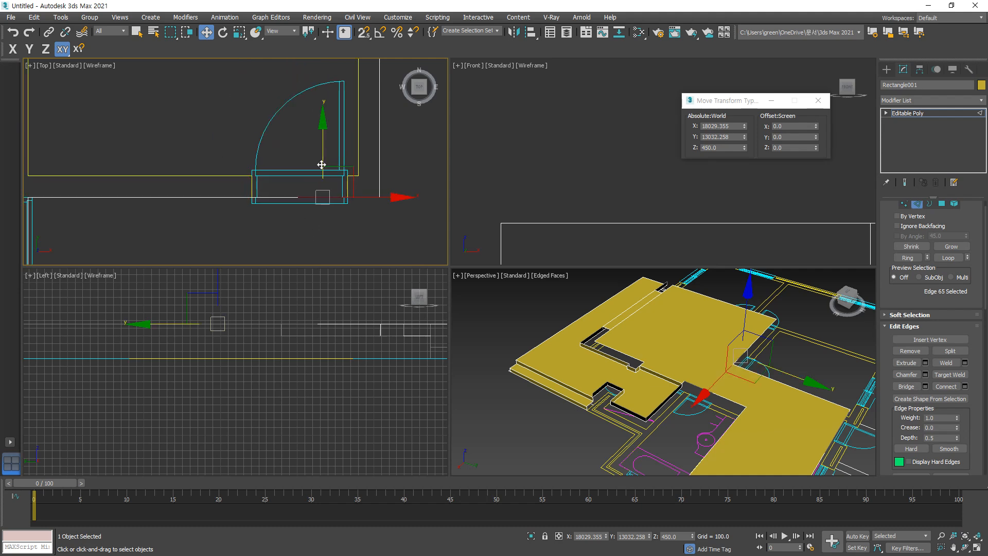
{"action": "left_click_drag", "start_coordinate": [322, 164], "coordinate": [323, 129], "text": "shift"}
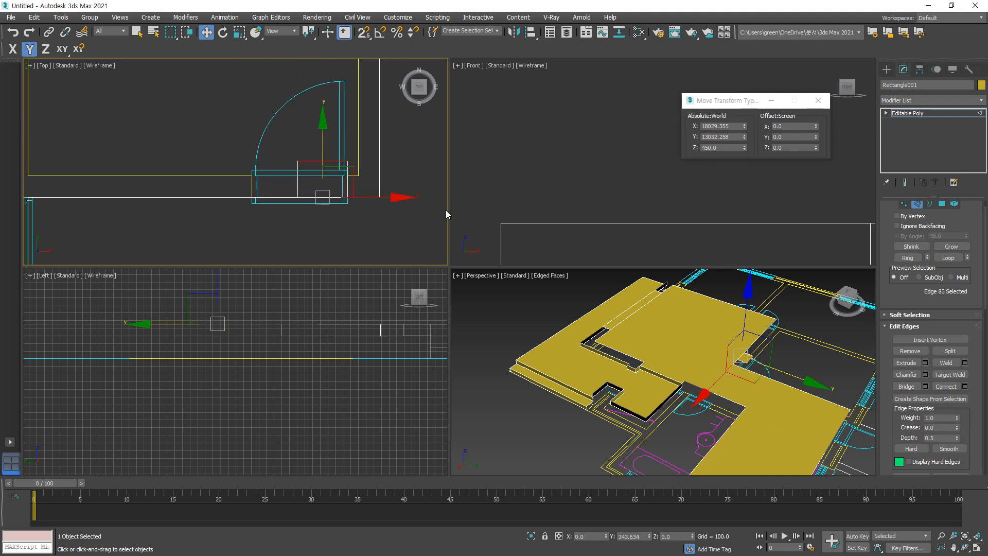
{"action": "scroll", "coordinate": [767, 366], "scroll_direction": "up", "scroll_amount": 5}
{"action": "scroll", "coordinate": [617, 327], "scroll_direction": "down", "scroll_amount": 2}
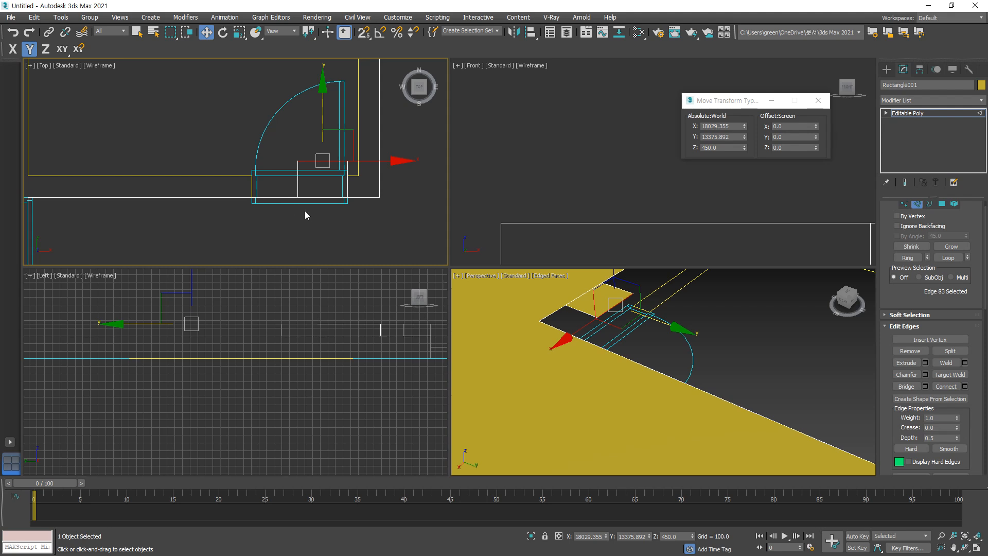
{"action": "scroll", "coordinate": [271, 198], "scroll_direction": "up", "scroll_amount": 2}
{"action": "left_click", "coordinate": [276, 197]}
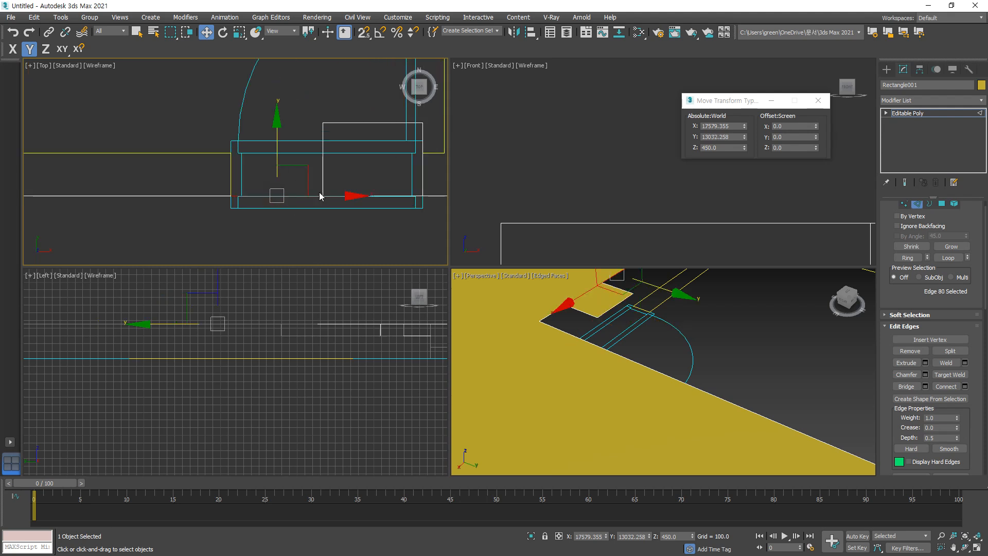
Step: Undo the doorway extension and remove the extra vertex in the middle of the doorway's floor edge
{"action": "key", "text": "ctrl+z"}
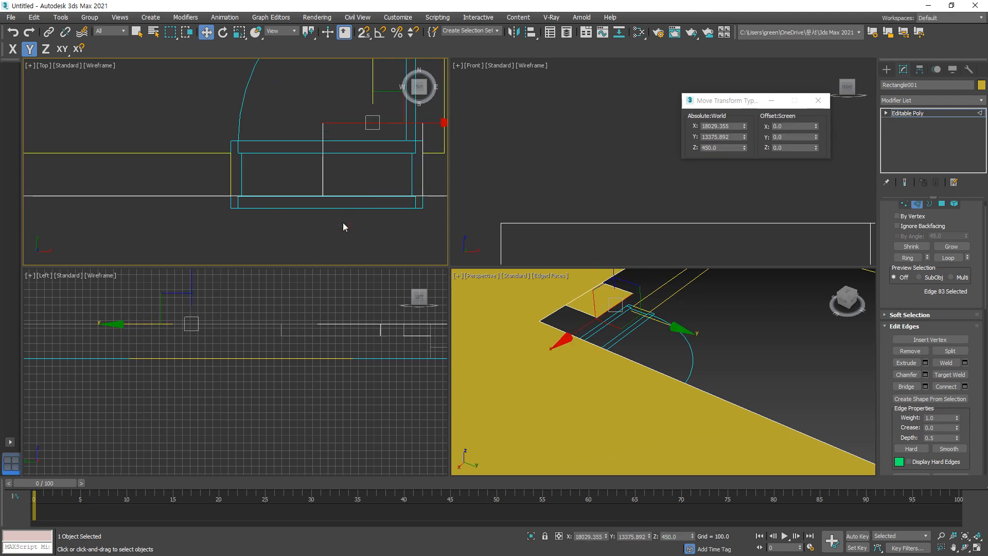
{"action": "key", "text": "1"}
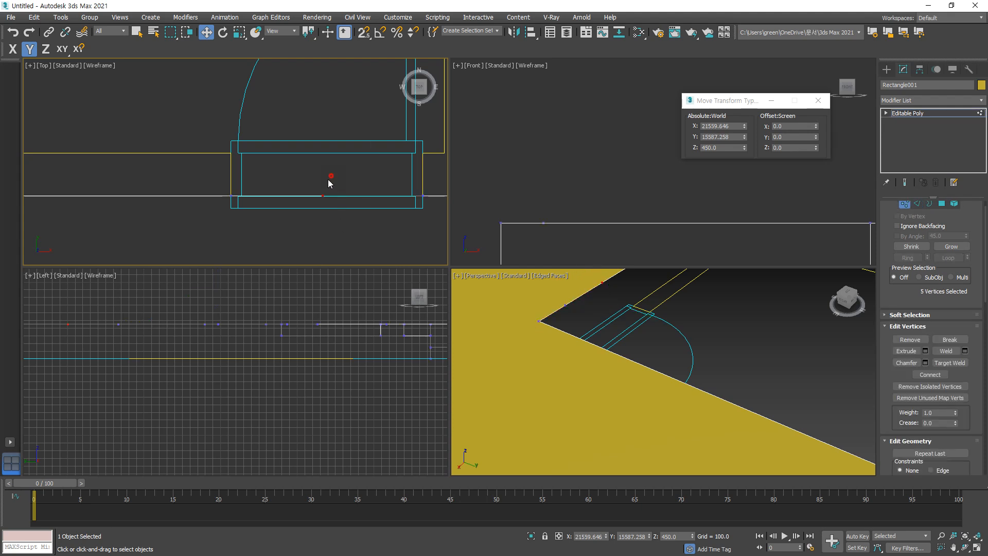
{"action": "left_click", "coordinate": [323, 195]}
{"action": "left_click", "coordinate": [313, 225]}
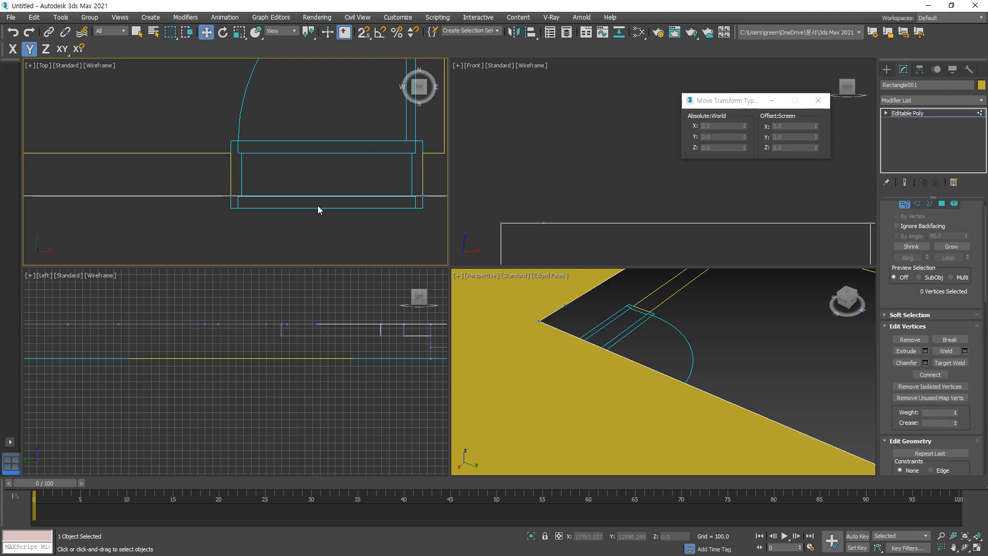
Step: Extend the full-width doorway edge through the wall opening and snap it to the room's inner wall line
{"action": "key", "text": "2"}
{"action": "left_click", "coordinate": [314, 196]}
{"action": "left_click_drag", "start_coordinate": [332, 164], "coordinate": [326, 84], "text": "shift"}
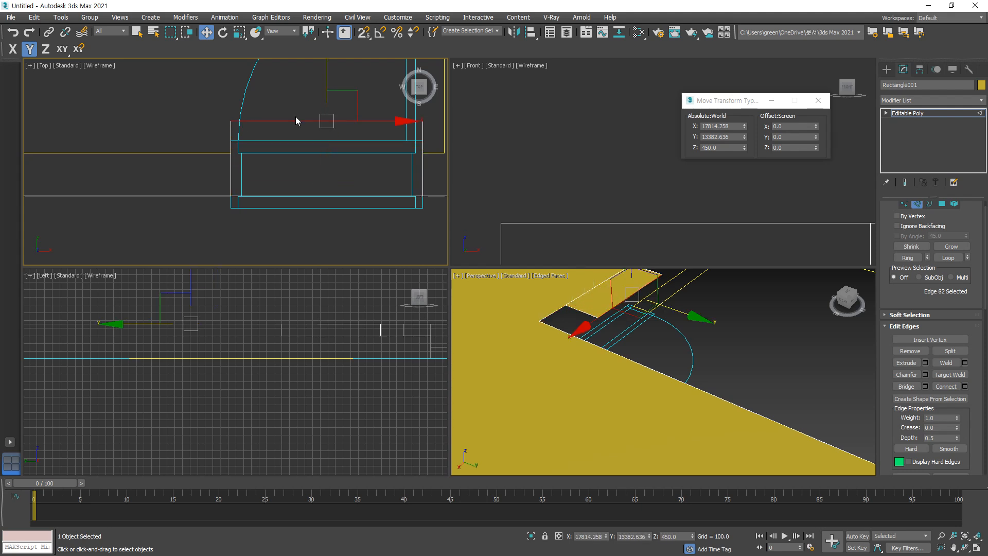
{"action": "key", "text": "s"}
{"action": "left_click_drag", "start_coordinate": [232, 124], "coordinate": [230, 152]}
{"action": "scroll", "coordinate": [205, 107], "scroll_direction": "down", "scroll_amount": 2}
{"action": "middle_click_drag", "start_coordinate": [217, 132], "coordinate": [249, 243]}
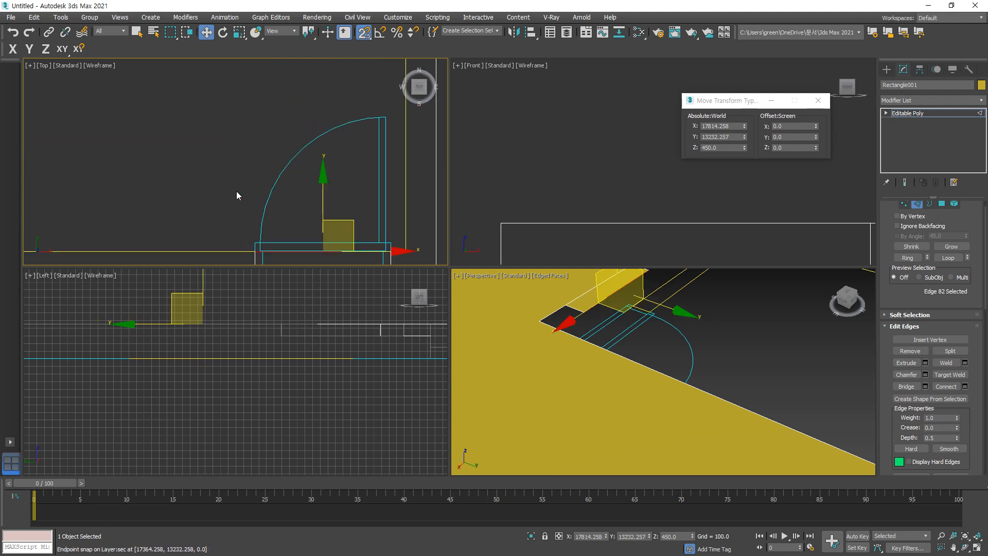
Step: Extend the doorway's inner edge into the room to about Y 14791 and insert a vertex on each side edge of the new face
{"action": "scroll", "coordinate": [236, 196], "scroll_direction": "down", "scroll_amount": 2}
{"action": "left_click_drag", "start_coordinate": [281, 182], "coordinate": [282, 65], "text": "shift"}
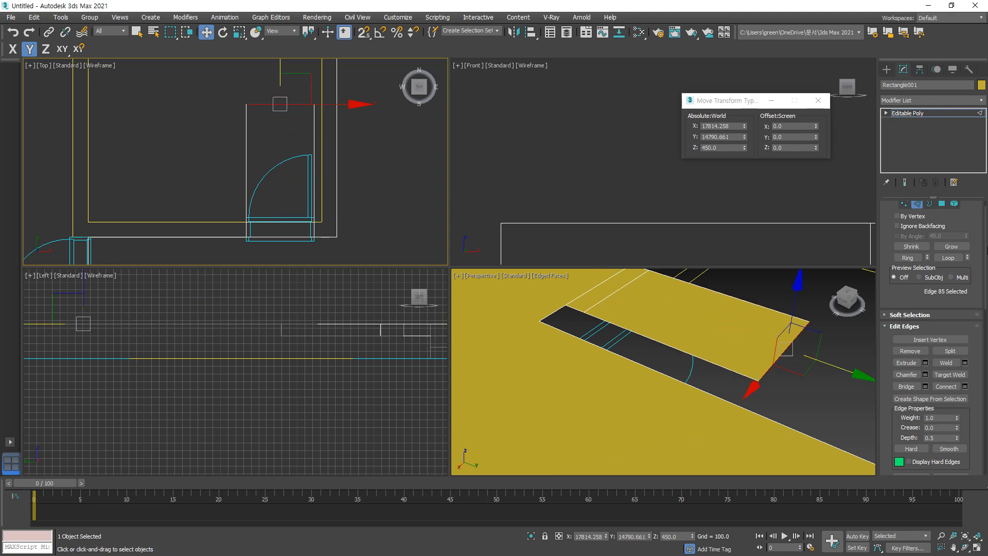
{"action": "left_click", "coordinate": [929, 339]}
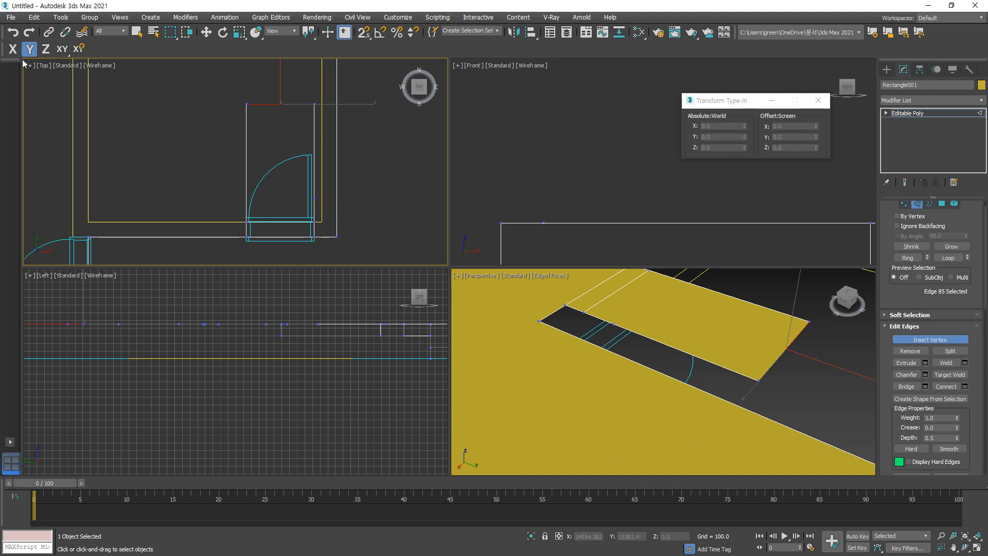
{"action": "key", "text": "w"}
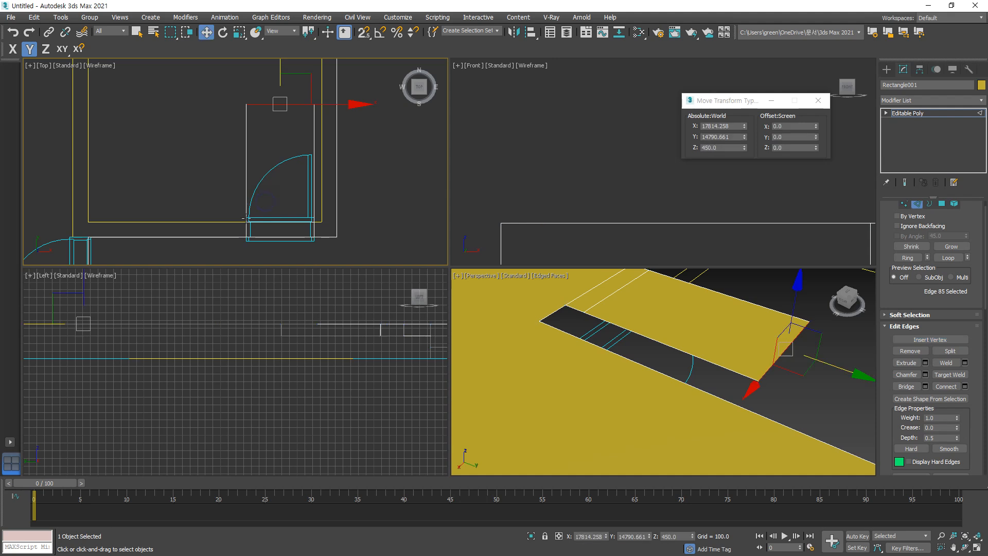
Step: Snap the two inserted side vertices to the room's two inner wall corners on the doorway side
{"action": "key", "text": "s"}
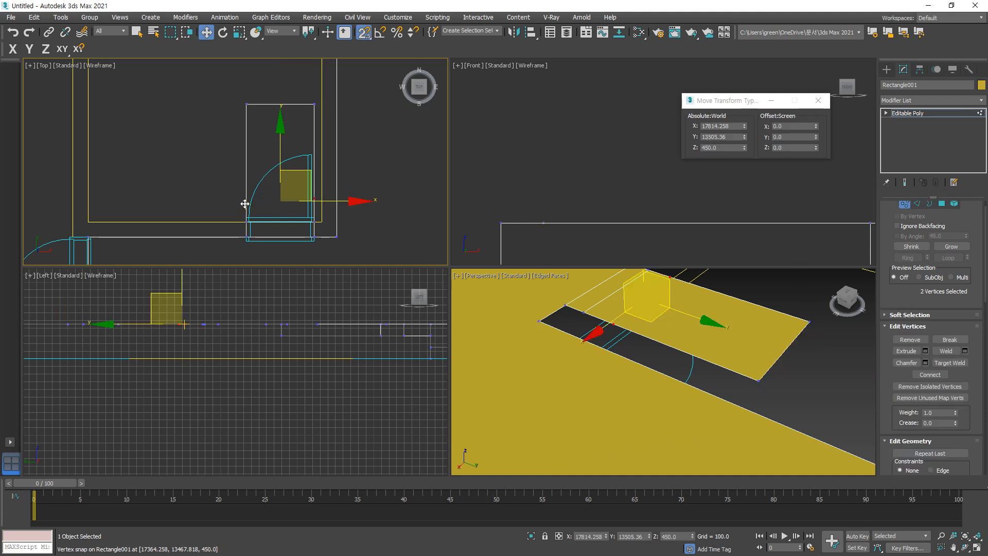
{"action": "key", "text": "1"}
{"action": "left_click_drag", "start_coordinate": [246, 204], "coordinate": [88, 221]}
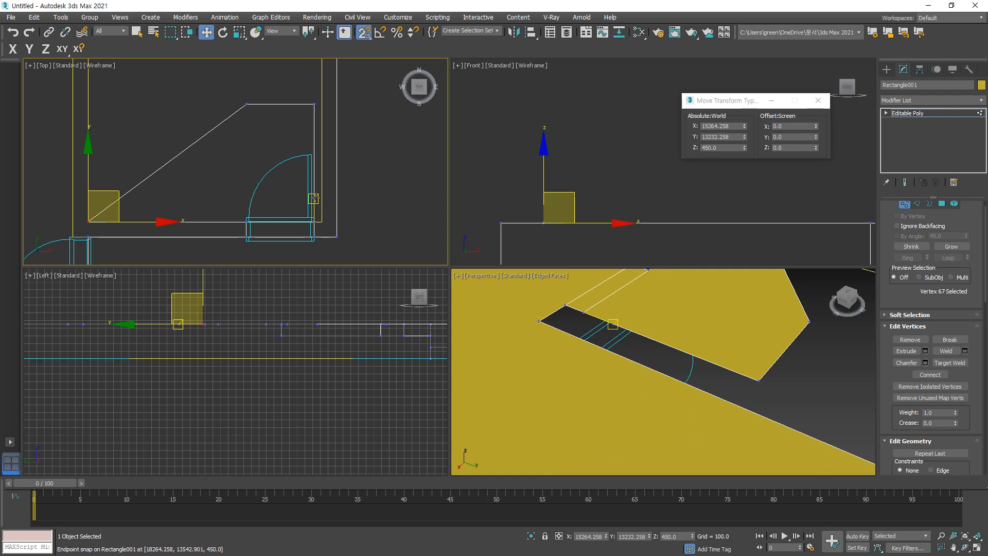
{"action": "left_click_drag", "start_coordinate": [314, 197], "coordinate": [322, 222]}
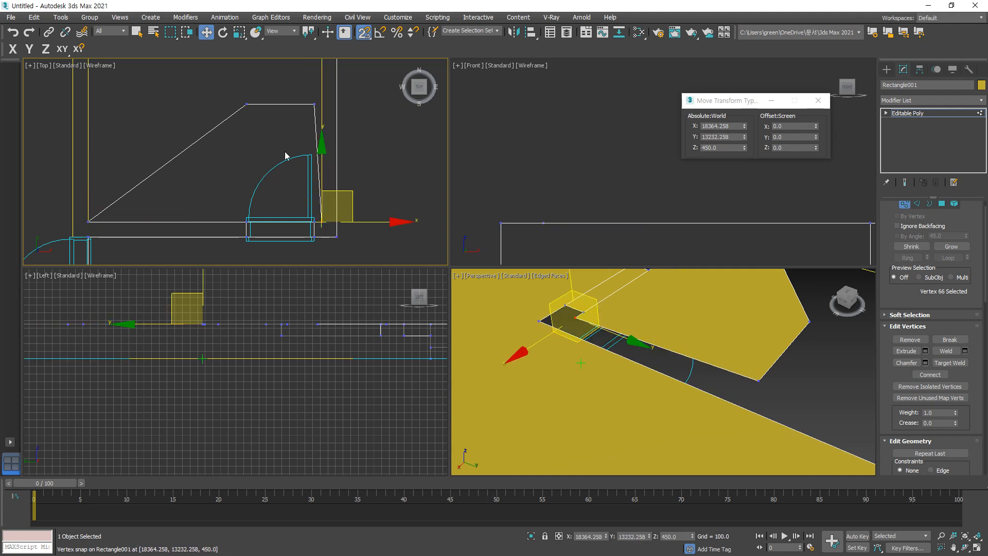
{"action": "scroll", "coordinate": [273, 136], "scroll_direction": "down", "scroll_amount": 3}
{"action": "middle_click_drag", "start_coordinate": [274, 135], "coordinate": [284, 234]}
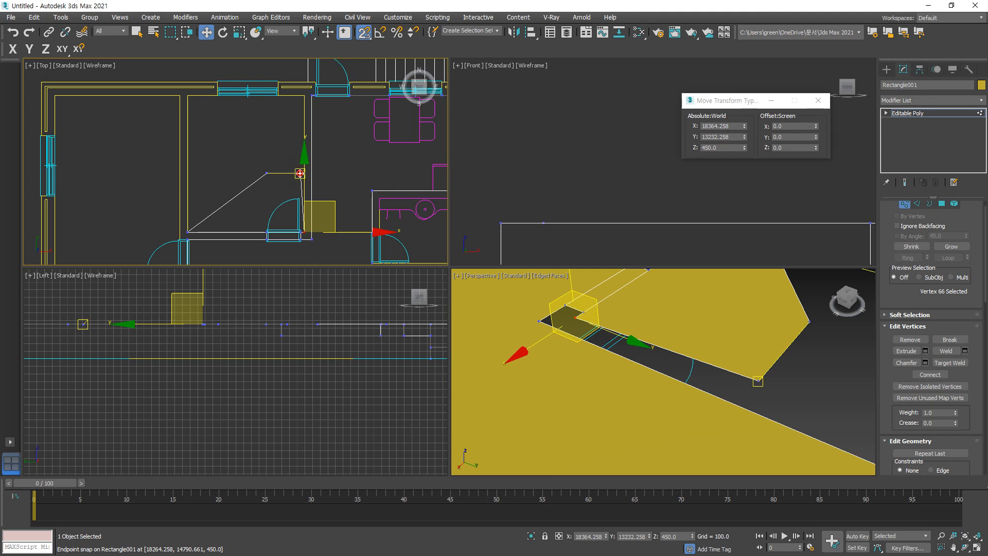
Step: Snap the new face's two far vertices to the room's two inner corners on the window wall at Y 16857.258
{"action": "left_click_drag", "start_coordinate": [301, 173], "coordinate": [304, 99]}
{"action": "left_click_drag", "start_coordinate": [266, 172], "coordinate": [186, 97]}
{"action": "scroll", "coordinate": [648, 328], "scroll_direction": "down", "scroll_amount": 4}
{"action": "middle_click_drag", "start_coordinate": [649, 328], "coordinate": [693, 393]}
{"action": "scroll", "coordinate": [236, 106], "scroll_direction": "up", "scroll_amount": 3}
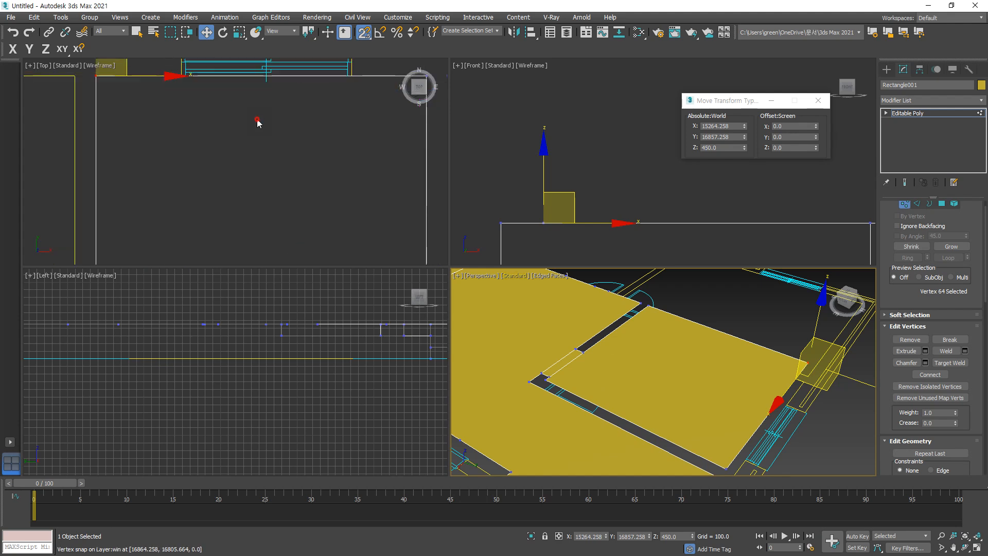
Step: Insert two vertices on the room's window-side floor edge at both ends of the window opening
{"action": "left_click", "coordinate": [256, 121]}
{"action": "middle_click_drag", "start_coordinate": [253, 120], "coordinate": [227, 185]}
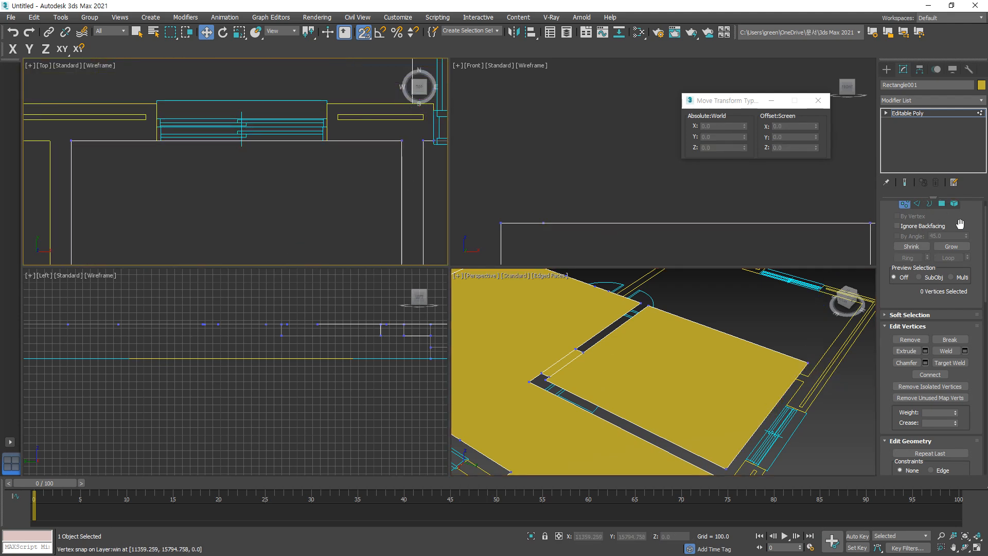
{"action": "key", "text": "2"}
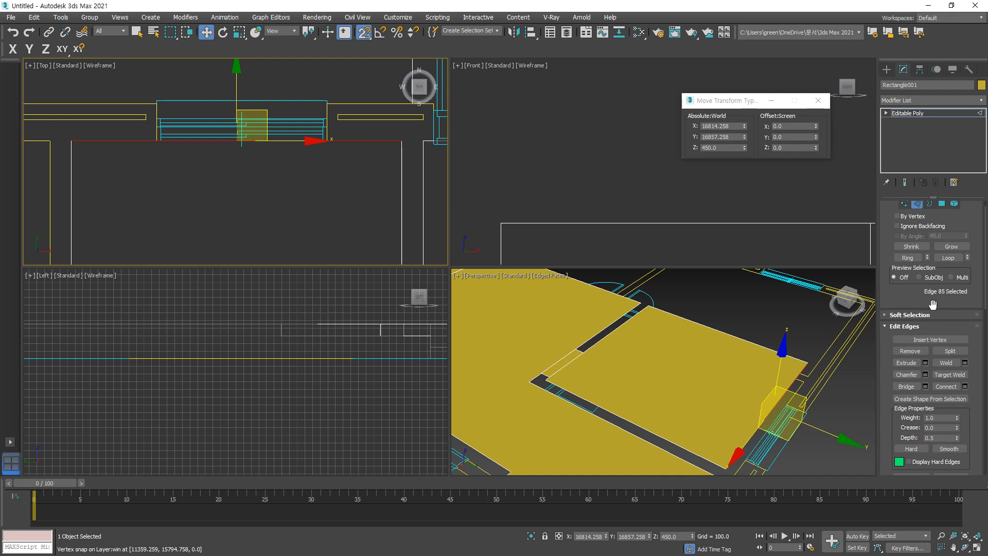
{"action": "left_click", "coordinate": [921, 339]}
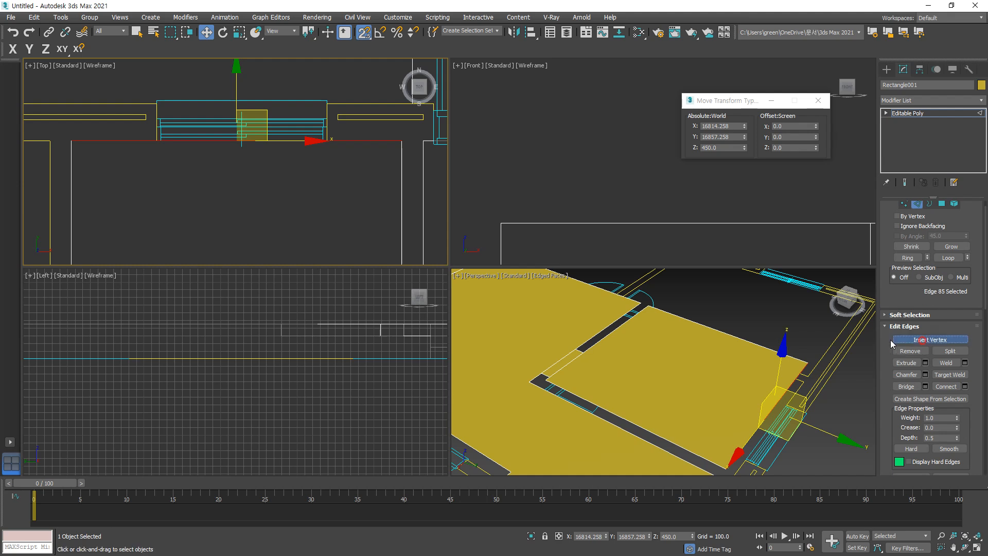
{"action": "left_click", "coordinate": [156, 140]}
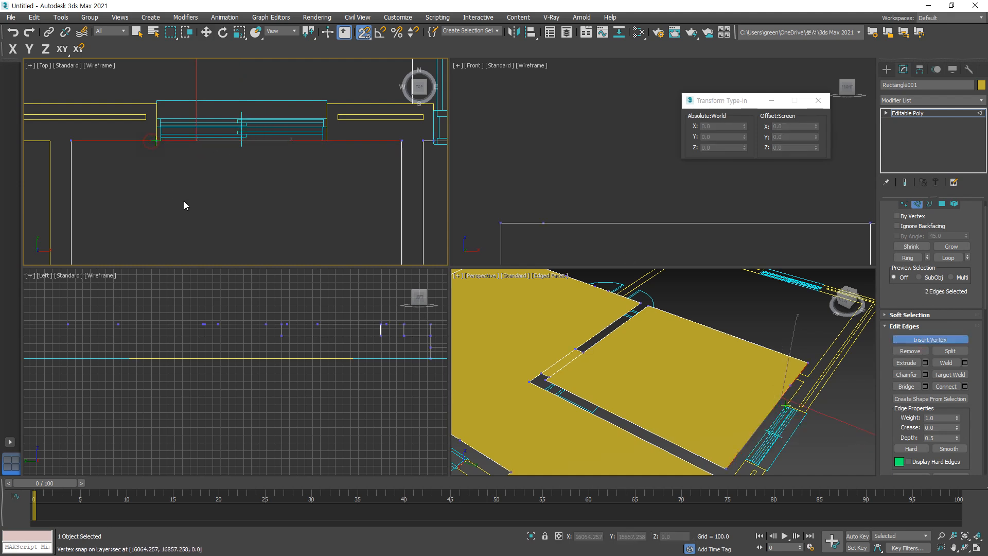
{"action": "left_click", "coordinate": [329, 143]}
{"action": "scroll", "coordinate": [291, 207], "scroll_direction": "down", "scroll_amount": 4}
{"action": "middle_click_drag", "start_coordinate": [301, 189], "coordinate": [306, 150]}
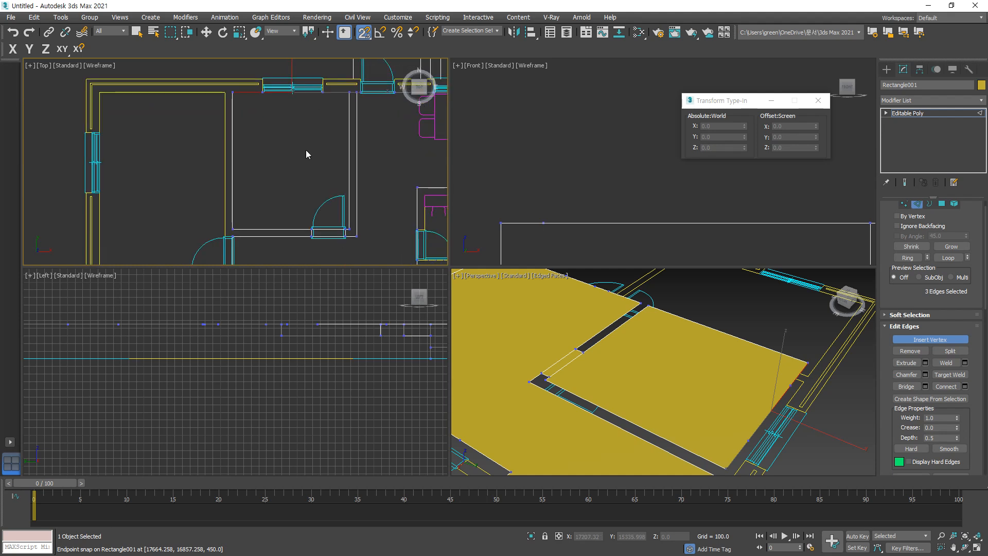
{"action": "scroll", "coordinate": [624, 380], "scroll_direction": "down", "scroll_amount": 2}
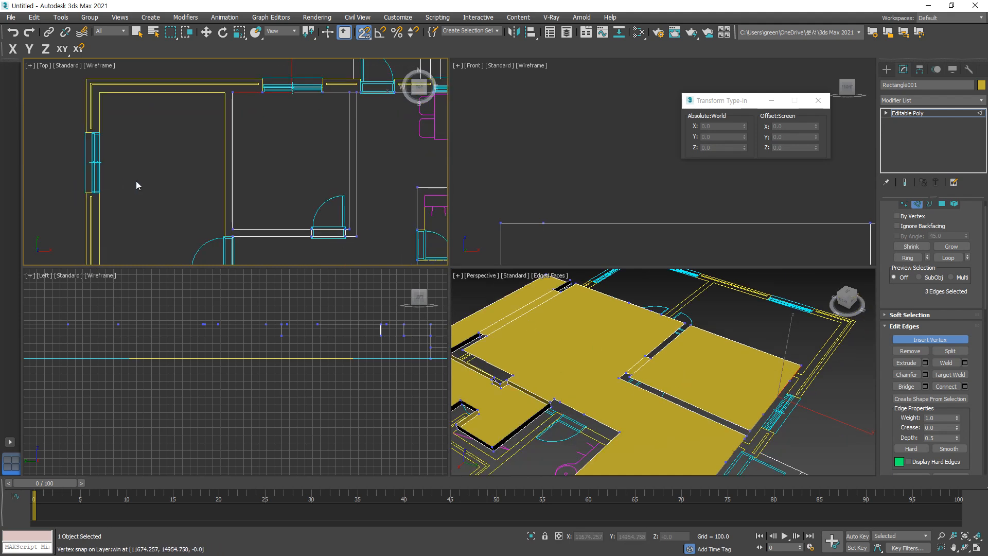
Step: Extend the doorway edge of the adjacent corner room through the wall opening and snap it to the inner wall line at X 15064.257
{"action": "scroll", "coordinate": [294, 192], "scroll_direction": "up", "scroll_amount": 5}
{"action": "scroll", "coordinate": [276, 209], "scroll_direction": "up", "scroll_amount": 2}
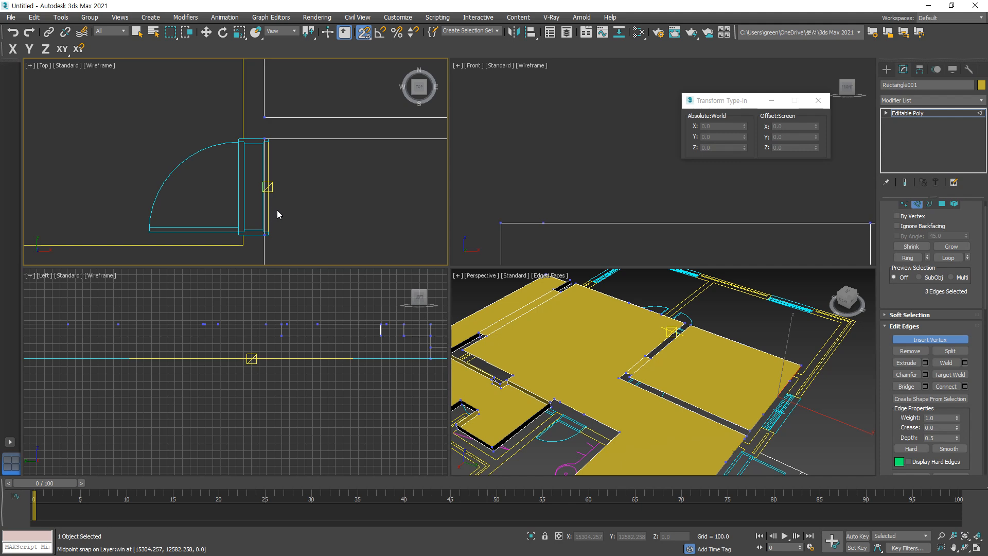
{"action": "key", "text": "w"}
{"action": "key", "text": "2"}
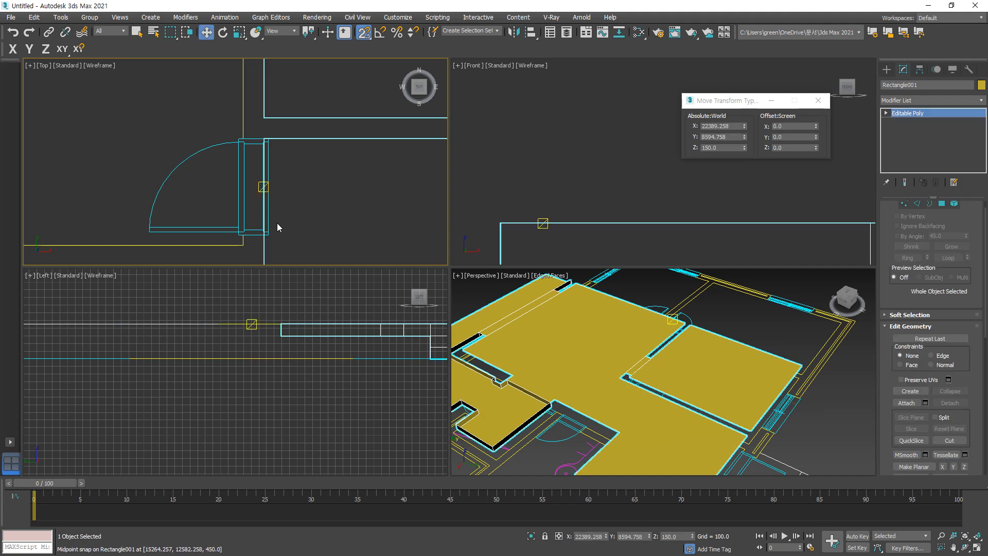
{"action": "key", "text": "2"}
{"action": "left_click", "coordinate": [265, 206]}
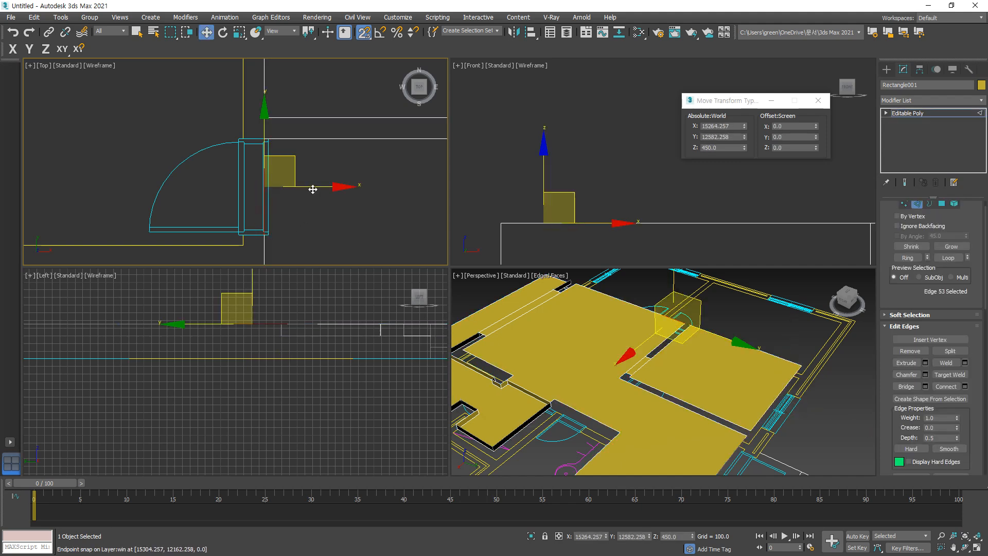
{"action": "left_click_drag", "start_coordinate": [265, 185], "coordinate": [203, 166]}
{"action": "scroll", "coordinate": [204, 213], "scroll_direction": "up", "scroll_amount": 2}
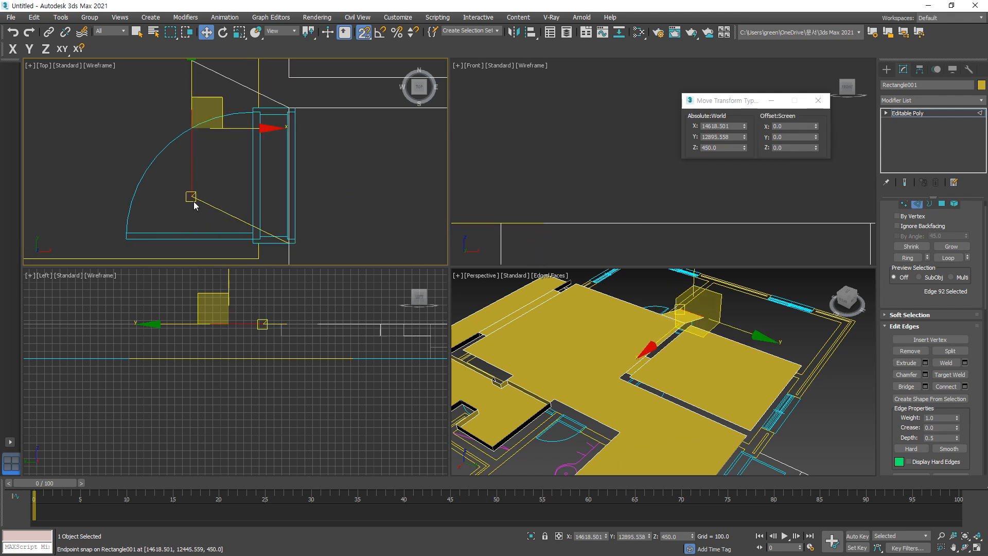
{"action": "left_click_drag", "start_coordinate": [190, 197], "coordinate": [256, 243]}
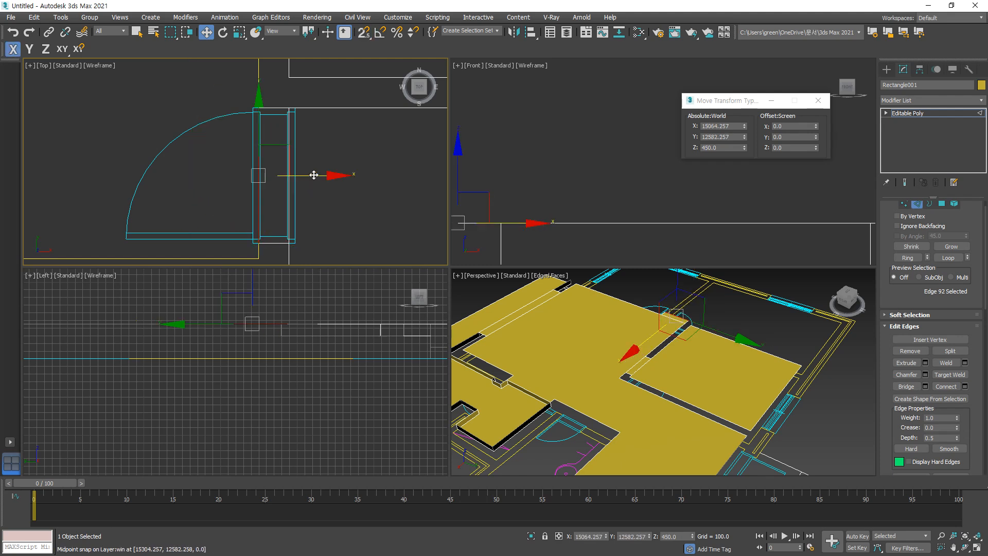
Step: Extend the doorway's inner edge into the corner room to about X 13818 and insert a vertex on each side edge of the new face
{"action": "left_click_drag", "start_coordinate": [310, 174], "coordinate": [156, 183]}
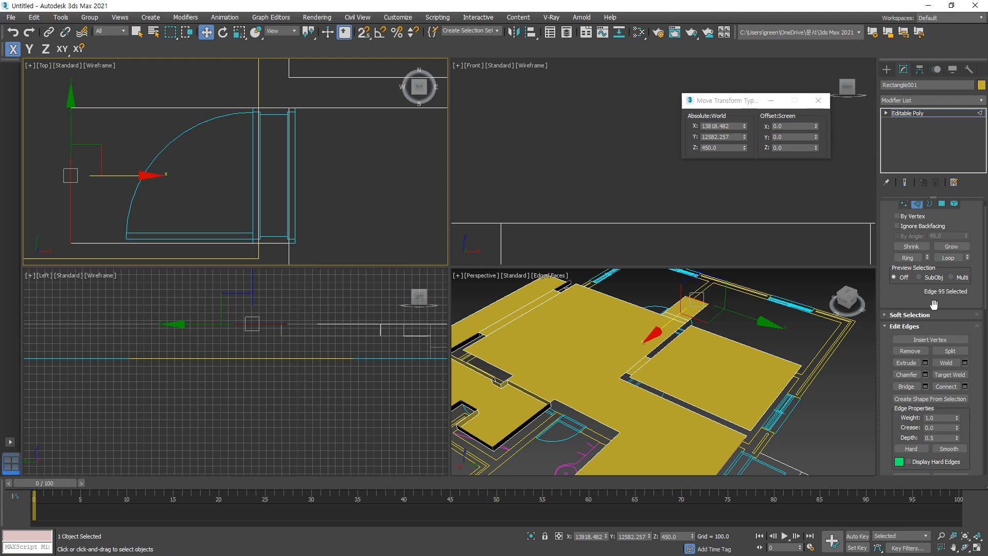
{"action": "left_click", "coordinate": [929, 339]}
{"action": "middle_click_drag", "start_coordinate": [201, 106], "coordinate": [251, 162]}
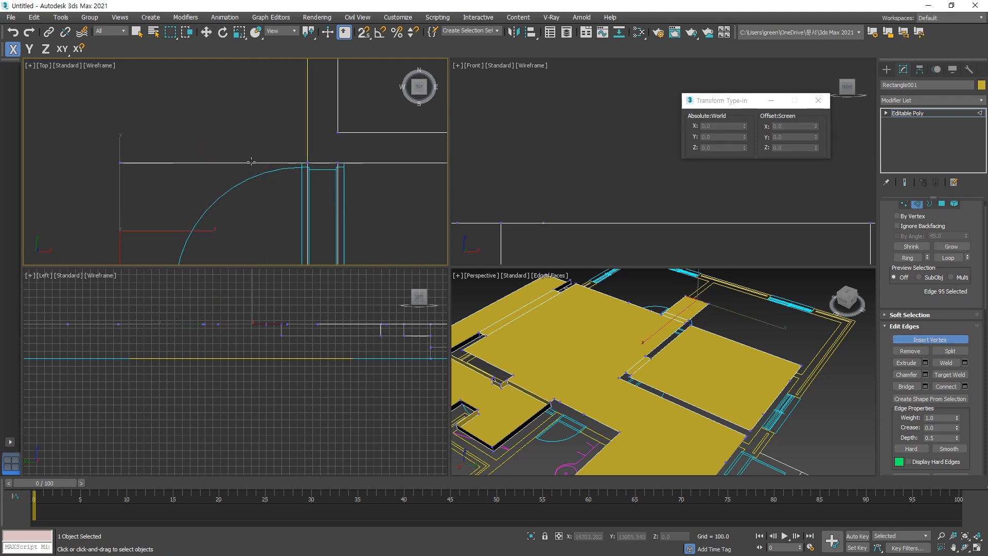
{"action": "middle_click_drag", "start_coordinate": [259, 213], "coordinate": [260, 167]}
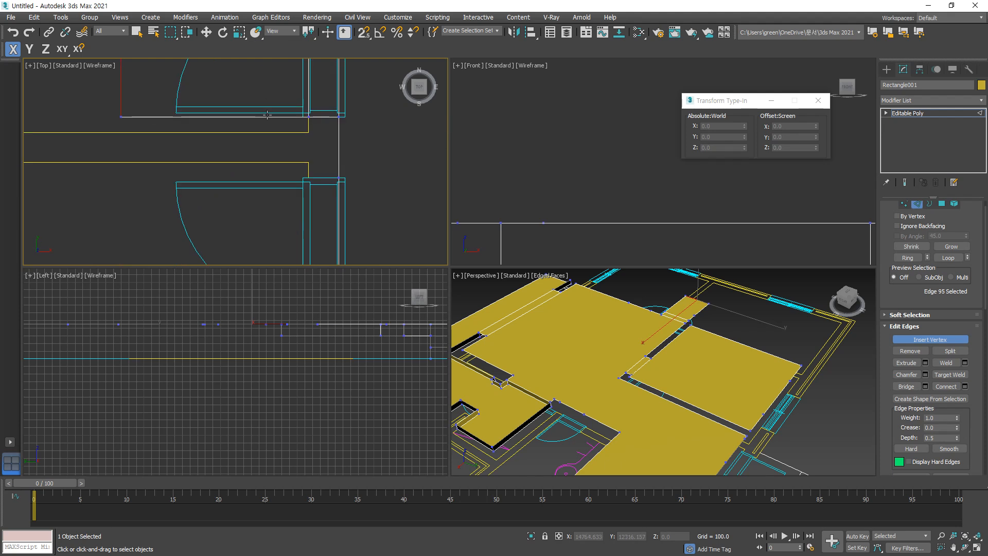
{"action": "right_click", "coordinate": [270, 128]}
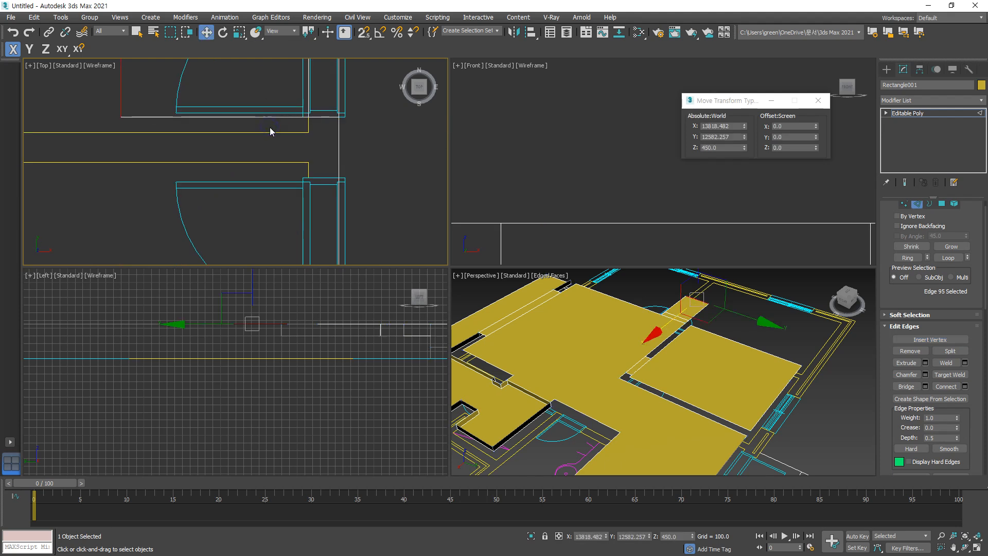
Step: Snap the inserted vertex and the far vertex on the new face's lower side to the corner room's two lower inner wall corners
{"action": "key", "text": "1"}
{"action": "left_click", "coordinate": [269, 128]}
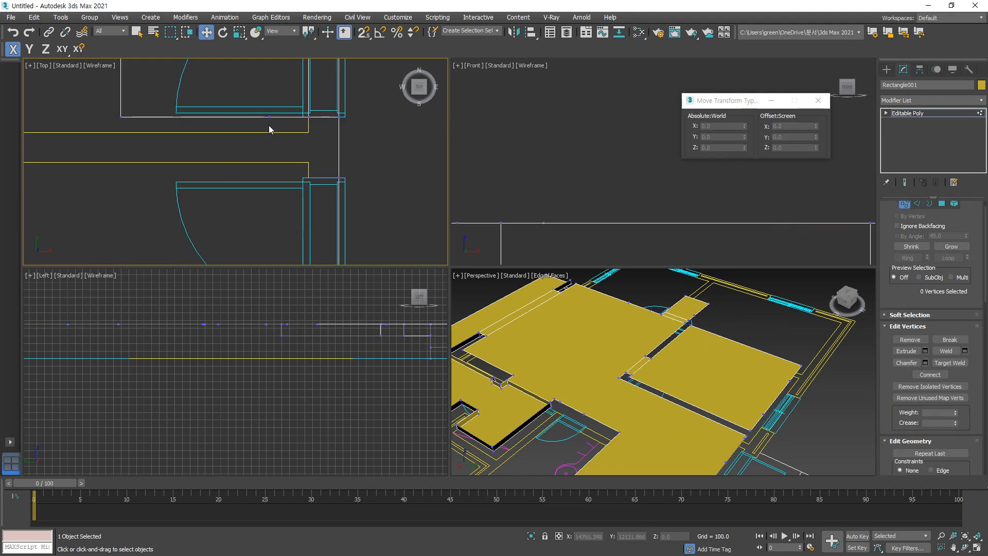
{"action": "key", "text": "s"}
{"action": "left_click_drag", "start_coordinate": [269, 117], "coordinate": [308, 132]}
{"action": "middle_click_drag", "start_coordinate": [146, 117], "coordinate": [350, 161]}
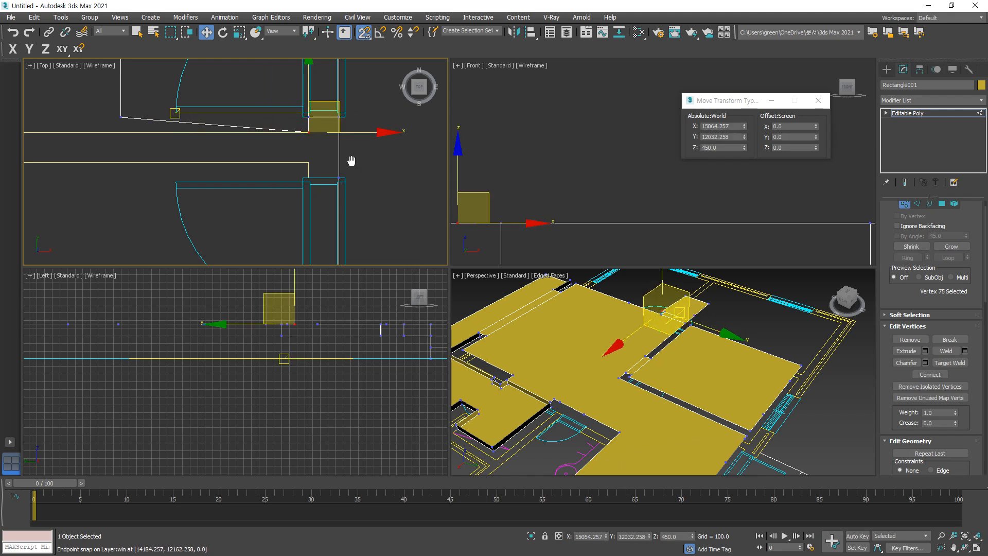
{"action": "scroll", "coordinate": [317, 166], "scroll_direction": "down", "scroll_amount": 3}
{"action": "middle_click_drag", "start_coordinate": [290, 163], "coordinate": [307, 169]}
{"action": "left_click_drag", "start_coordinate": [337, 170], "coordinate": [181, 178]}
Step: Snap the remaining inserted vertex and far vertex to the corner room's two upper inner wall corners at Y 16857.258
{"action": "middle_click_drag", "start_coordinate": [379, 95], "coordinate": [193, 242]}
{"action": "scroll", "coordinate": [223, 198], "scroll_direction": "down", "scroll_amount": 3}
{"action": "left_click_drag", "start_coordinate": [210, 234], "coordinate": [229, 67]}
{"action": "scroll", "coordinate": [223, 144], "scroll_direction": "down", "scroll_amount": 3}
{"action": "middle_click_drag", "start_coordinate": [224, 144], "coordinate": [243, 154]}
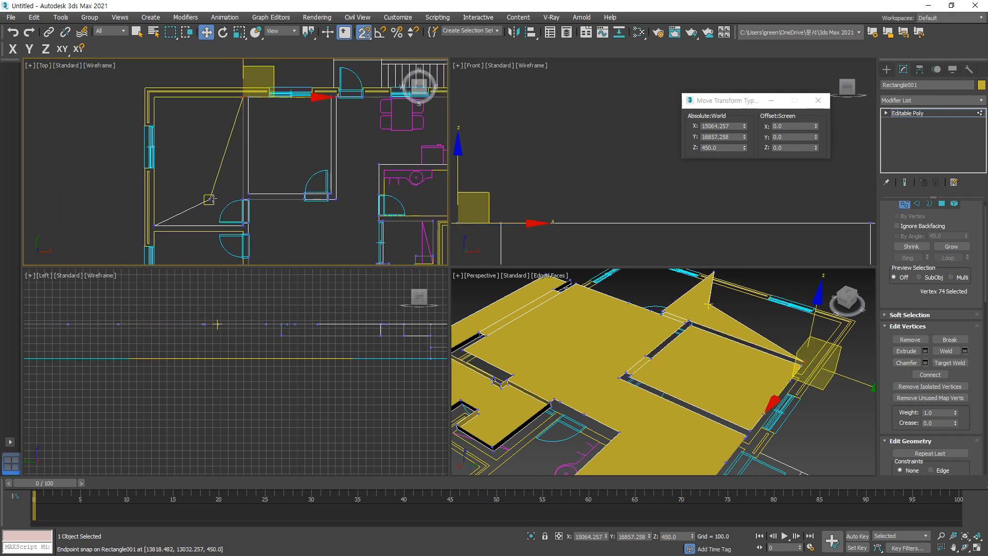
{"action": "left_click_drag", "start_coordinate": [210, 199], "coordinate": [155, 96]}
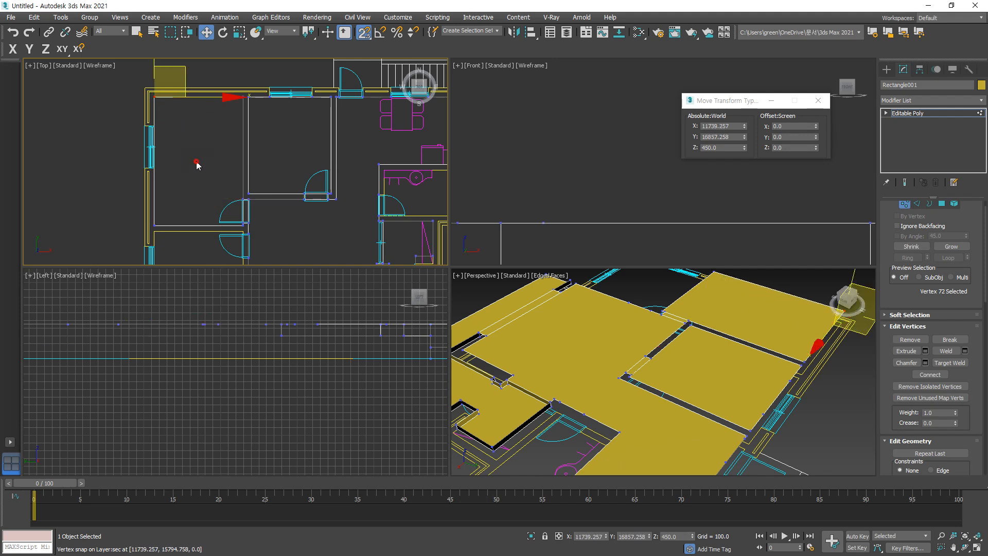
Step: Insert two vertices on the corner room's outer-wall floor edge at the window opening's ends, Y 15794.758 and Y 14194.758
{"action": "left_click", "coordinate": [173, 149]}
{"action": "scroll", "coordinate": [172, 147], "scroll_direction": "up", "scroll_amount": 2}
{"action": "scroll", "coordinate": [172, 147], "scroll_direction": "up", "scroll_amount": 2}
{"action": "middle_click_drag", "start_coordinate": [194, 155], "coordinate": [220, 163]}
{"action": "key", "text": "2"}
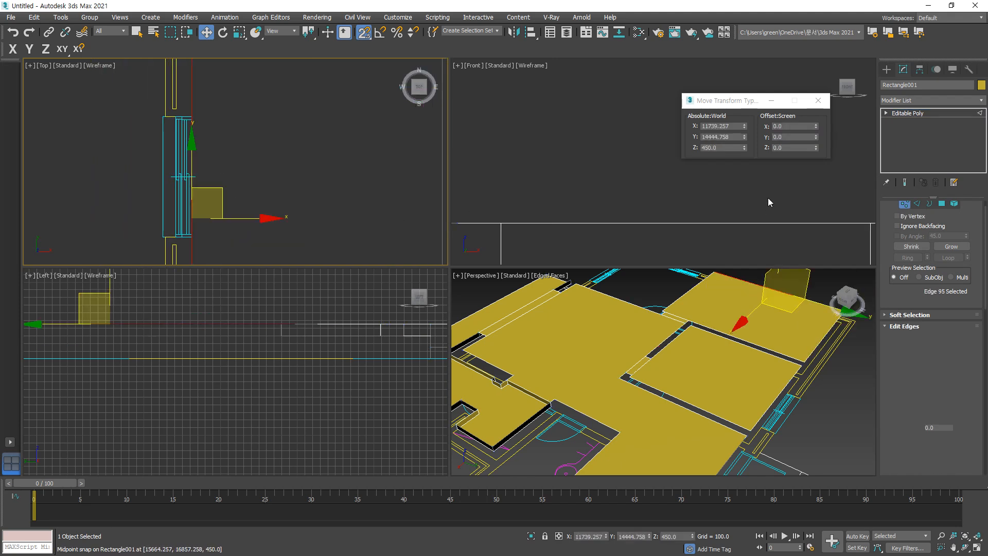
{"action": "left_click", "coordinate": [931, 339]}
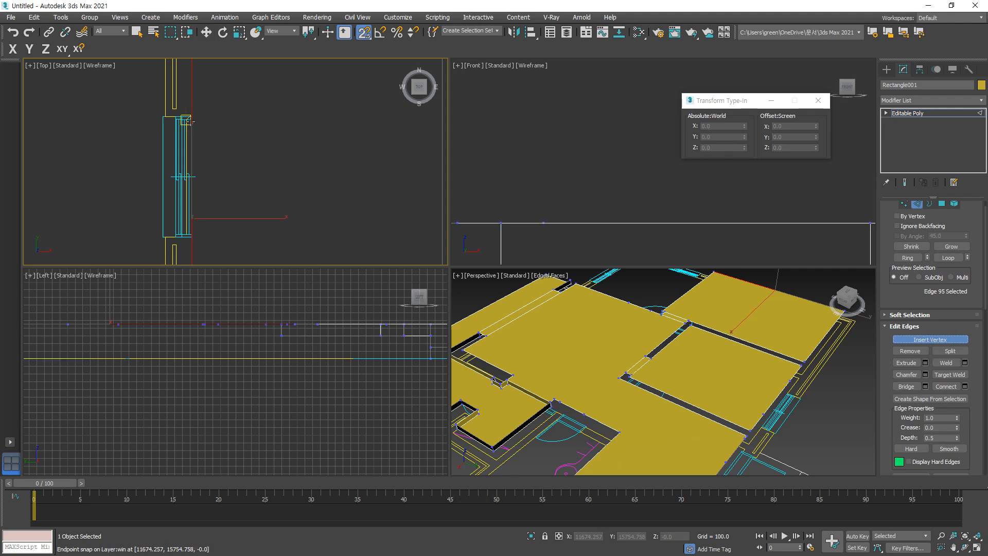
{"action": "scroll", "coordinate": [190, 119], "scroll_direction": "up", "scroll_amount": 2}
{"action": "left_click", "coordinate": [190, 121]}
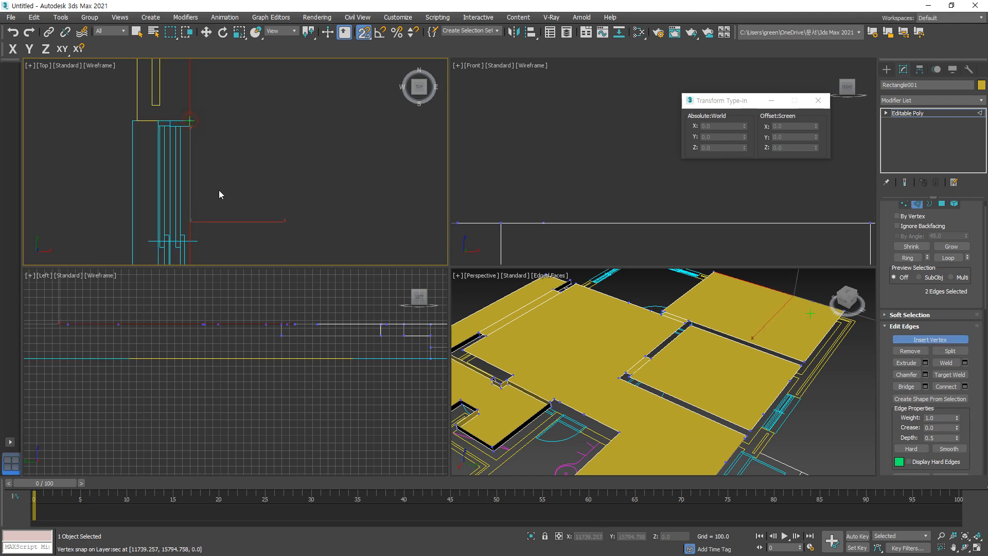
{"action": "middle_click_drag", "start_coordinate": [229, 237], "coordinate": [238, 135]}
{"action": "middle_click_drag", "start_coordinate": [236, 214], "coordinate": [243, 158]}
{"action": "scroll", "coordinate": [215, 196], "scroll_direction": "up", "scroll_amount": 1}
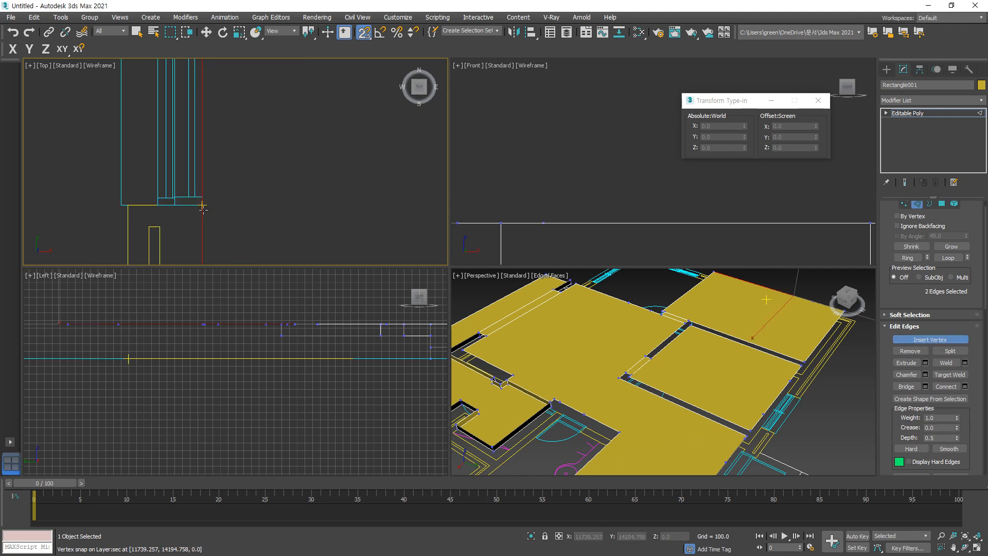
{"action": "left_click", "coordinate": [202, 206]}
{"action": "scroll", "coordinate": [279, 209], "scroll_direction": "down", "scroll_amount": 4}
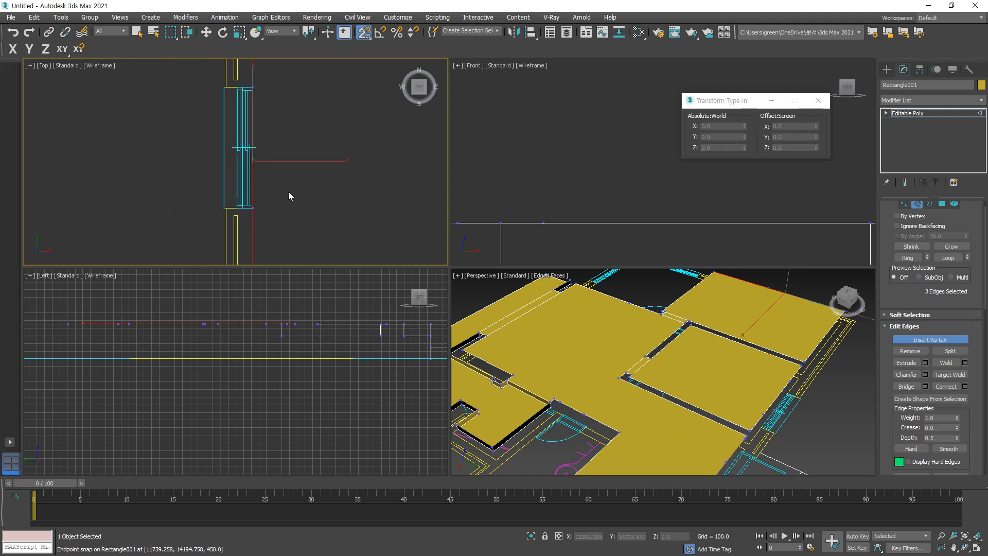
Step: Extend the doorway edge of the room below the corner room through the wall opening and snap it to the inner wall line at X 15064.257
{"action": "middle_click_drag", "start_coordinate": [313, 192], "coordinate": [253, 126]}
{"action": "middle_click_drag", "start_coordinate": [380, 244], "coordinate": [244, 110]}
{"action": "middle_click_drag", "start_coordinate": [279, 172], "coordinate": [283, 154]}
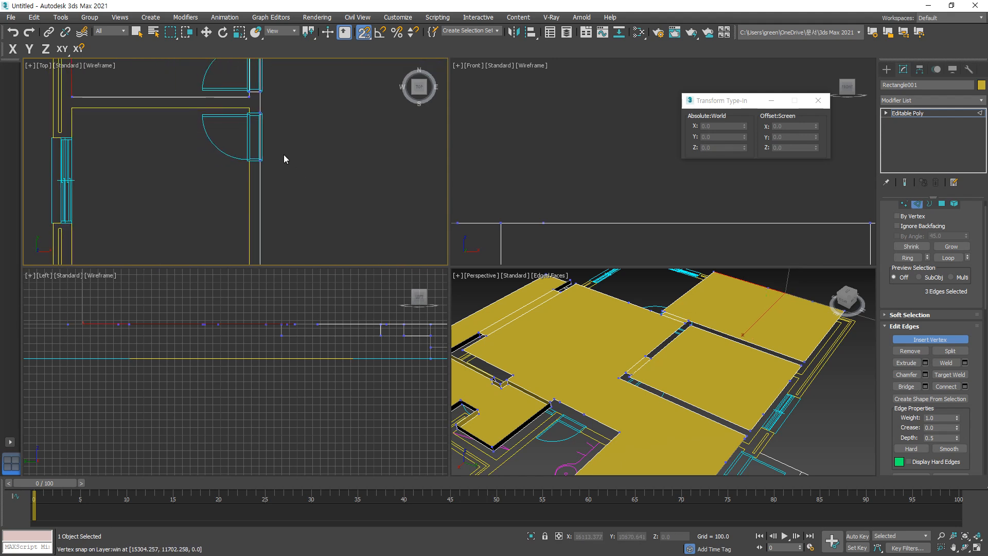
{"action": "scroll", "coordinate": [273, 150], "scroll_direction": "up", "scroll_amount": 2}
{"action": "key", "text": "2"}
{"action": "key", "text": "s"}
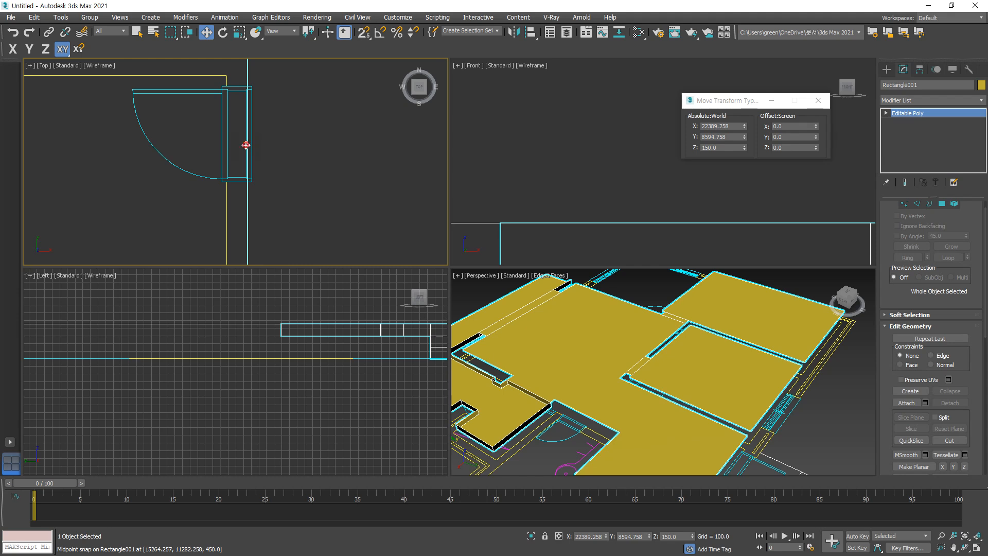
{"action": "key", "text": "2"}
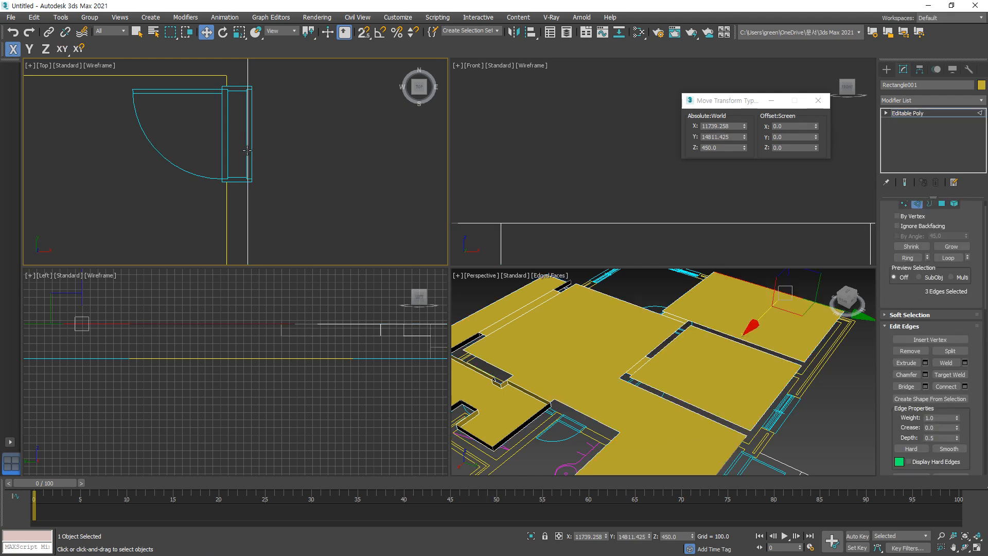
{"action": "left_click", "coordinate": [247, 151]}
{"action": "mouse_move", "coordinate": [289, 136]}
{"action": "left_mouse_down", "text": "shift"}
{"action": "mouse_move", "coordinate": [247, 134]}
{"action": "mouse_move", "coordinate": [226, 154]}
{"action": "left_mouse_up", "text": "shift"}
{"action": "key", "text": "s"}
{"action": "scroll", "coordinate": [190, 187], "scroll_direction": "up", "scroll_amount": 5}
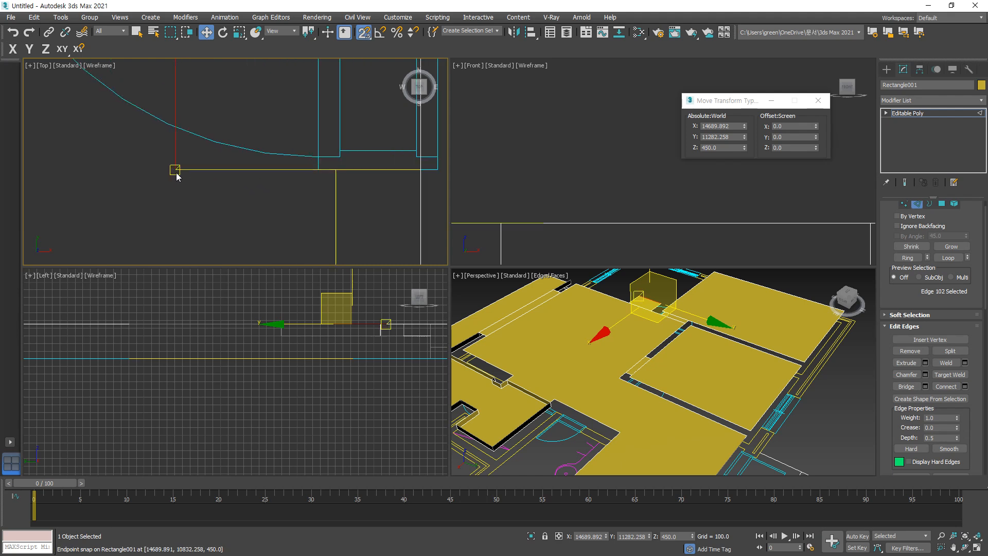
{"action": "left_click_drag", "start_coordinate": [370, 177], "coordinate": [331, 180]}
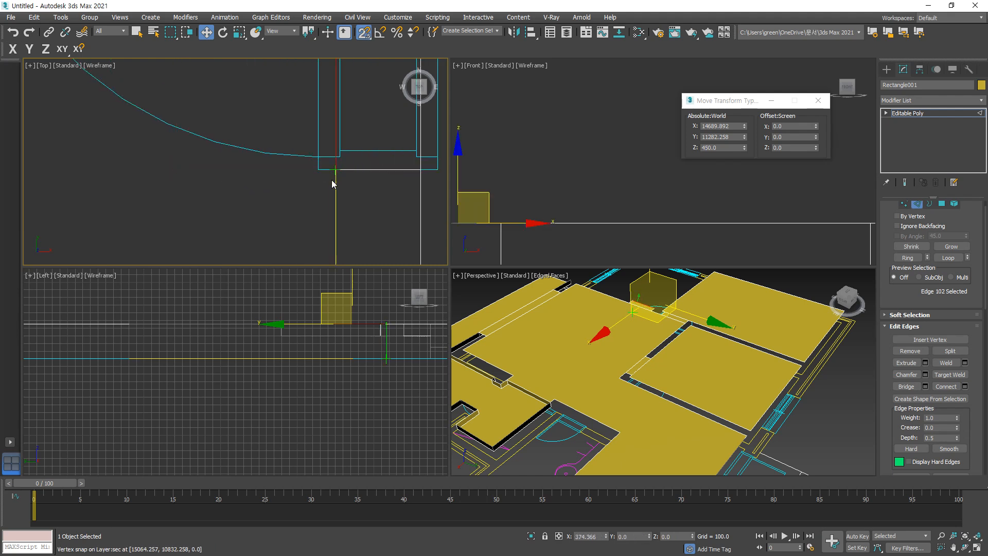
Step: Extend the lower doorway's inner edge into the room to about X 13915 and insert a vertex on each side edge of the new face
{"action": "scroll", "coordinate": [247, 174], "scroll_direction": "down", "scroll_amount": 5}
{"action": "scroll", "coordinate": [255, 174], "scroll_direction": "down", "scroll_amount": 2}
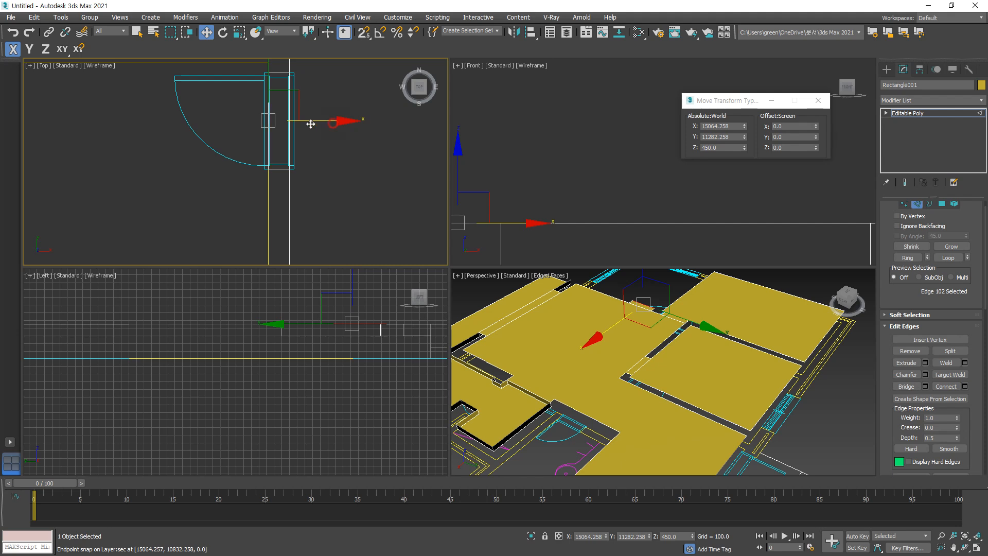
{"action": "left_click_drag", "start_coordinate": [311, 124], "coordinate": [211, 130], "text": "shift"}
{"action": "middle_click_drag", "start_coordinate": [212, 131], "coordinate": [259, 189]}
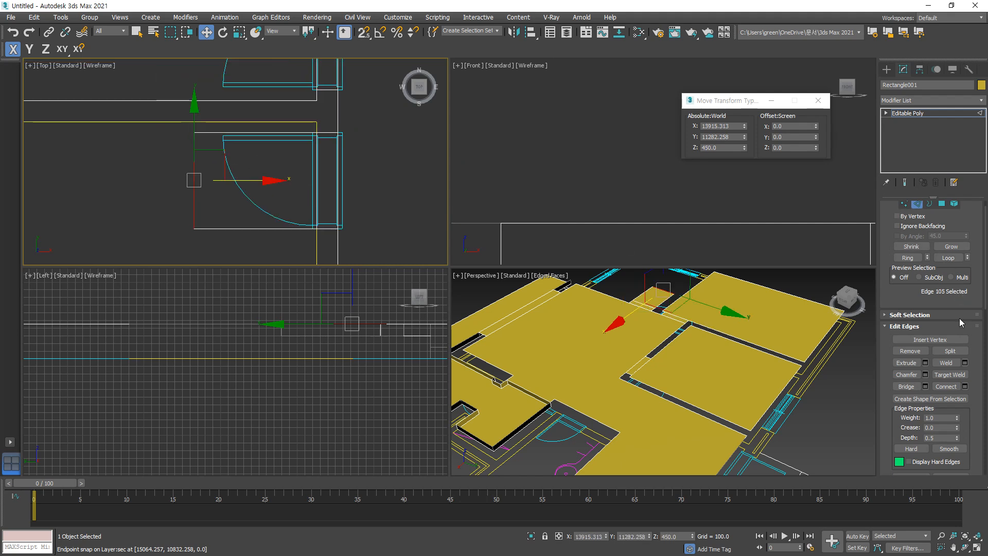
{"action": "left_click", "coordinate": [948, 339]}
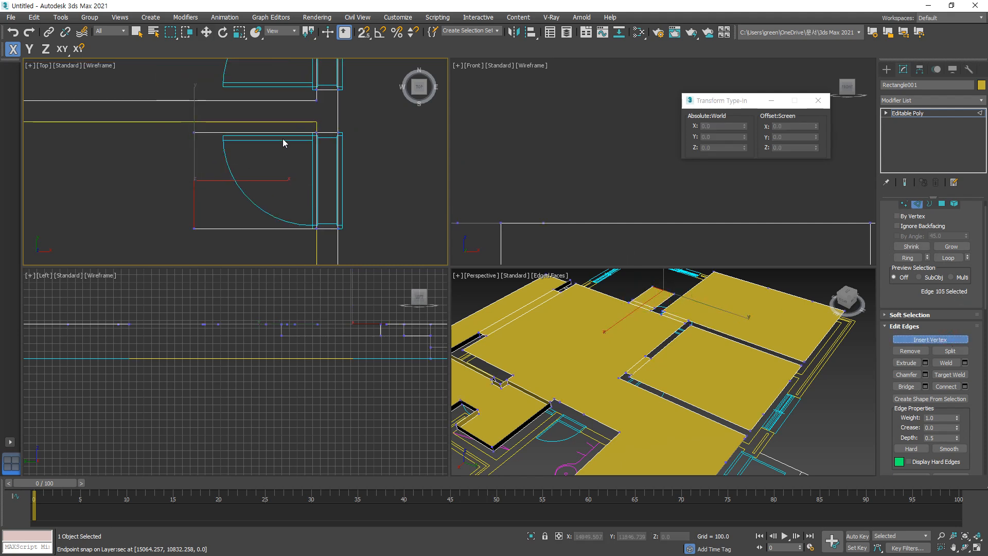
{"action": "left_click", "coordinate": [286, 230]}
{"action": "right_click", "coordinate": [298, 243]}
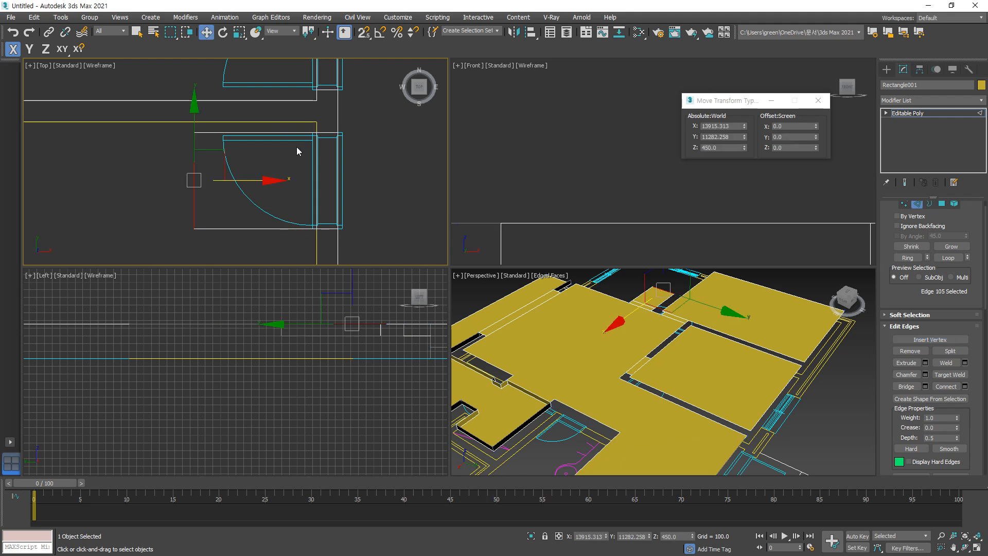
Step: Snap the new face's upper inserted vertex and upper far vertex to the room's two upper inner wall corners at Y 11832.258
{"action": "key", "text": "1"}
{"action": "key", "text": "s"}
{"action": "scroll", "coordinate": [293, 144], "scroll_direction": "up", "scroll_amount": 5}
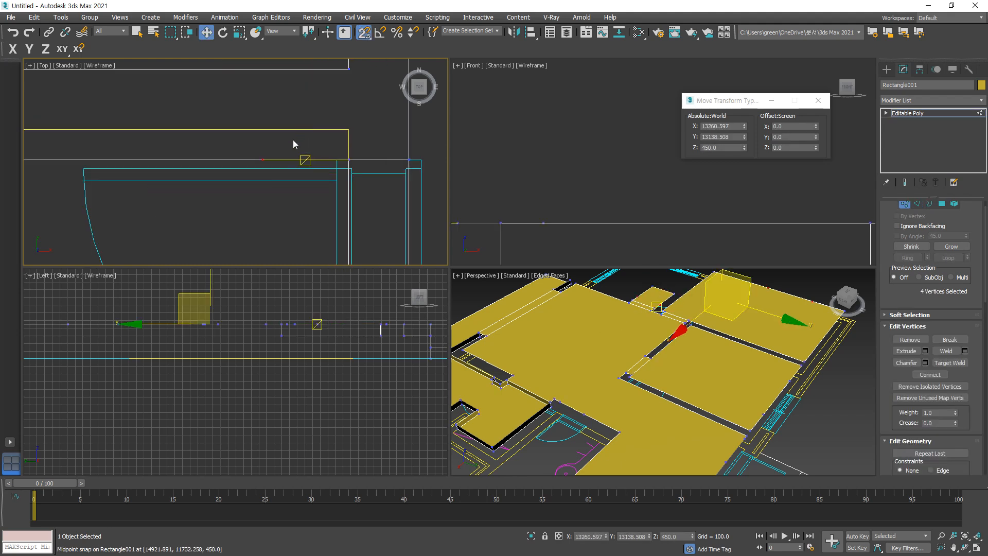
{"action": "left_click_drag", "start_coordinate": [262, 159], "coordinate": [348, 129]}
{"action": "scroll", "coordinate": [195, 154], "scroll_direction": "down", "scroll_amount": 3}
{"action": "middle_click_drag", "start_coordinate": [395, 153], "coordinate": [749, 156]}
{"action": "middle_click_drag", "start_coordinate": [444, 170], "coordinate": [354, 169]}
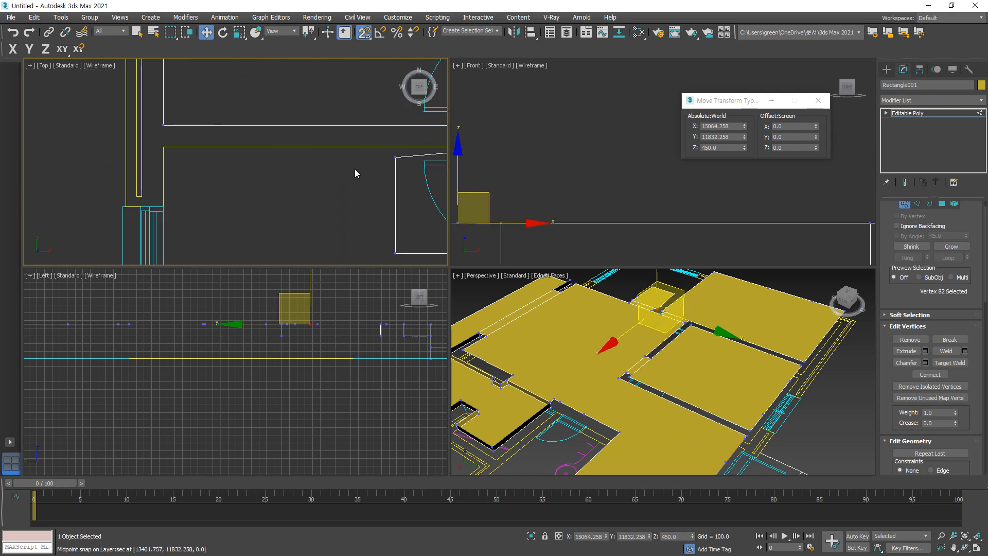
{"action": "left_click_drag", "start_coordinate": [394, 157], "coordinate": [164, 147]}
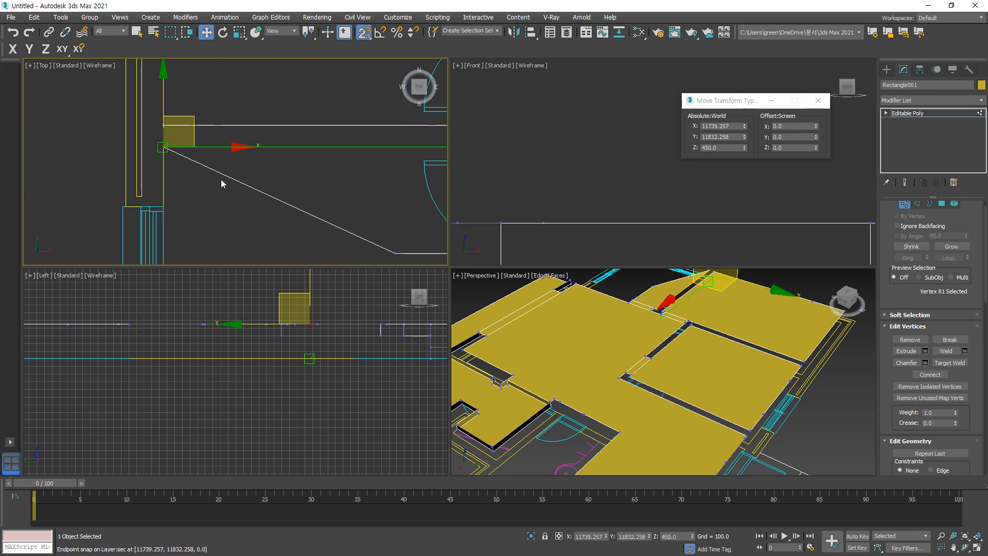
Step: Snap the same face's lower far vertex and lower inserted vertex to the room's two lower inner wall corners
{"action": "scroll", "coordinate": [283, 216], "scroll_direction": "down", "scroll_amount": 3}
{"action": "middle_click_drag", "start_coordinate": [355, 234], "coordinate": [228, 168]}
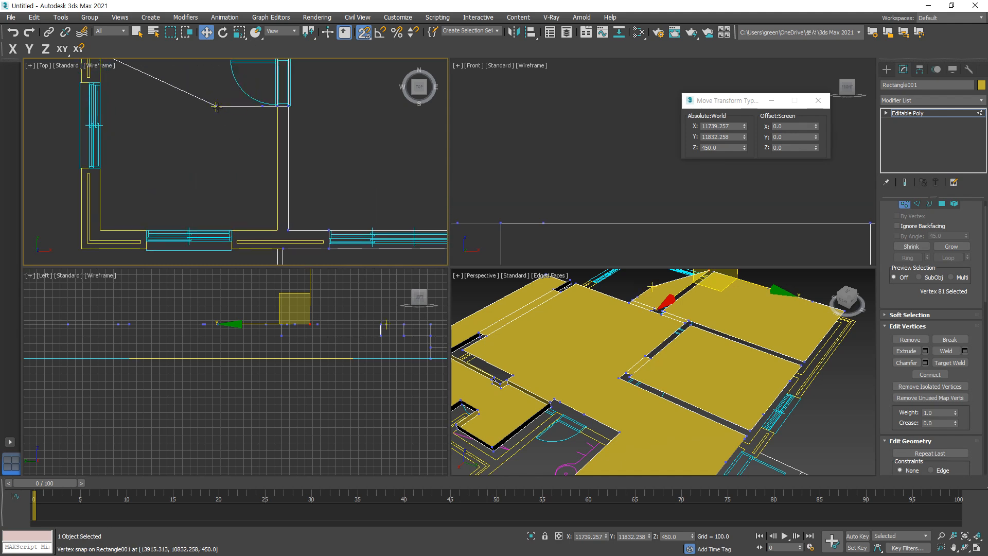
{"action": "left_click_drag", "start_coordinate": [216, 106], "coordinate": [101, 230]}
{"action": "left_click_drag", "start_coordinate": [101, 229], "coordinate": [267, 227]}
{"action": "left_click", "coordinate": [205, 190]}
Step: Insert two vertices on the room's lower floor edge at the ends of the window opening
{"action": "scroll", "coordinate": [215, 223], "scroll_direction": "up", "scroll_amount": 2}
{"action": "scroll", "coordinate": [221, 222], "scroll_direction": "up", "scroll_amount": 2}
{"action": "middle_click_drag", "start_coordinate": [228, 214], "coordinate": [252, 172]}
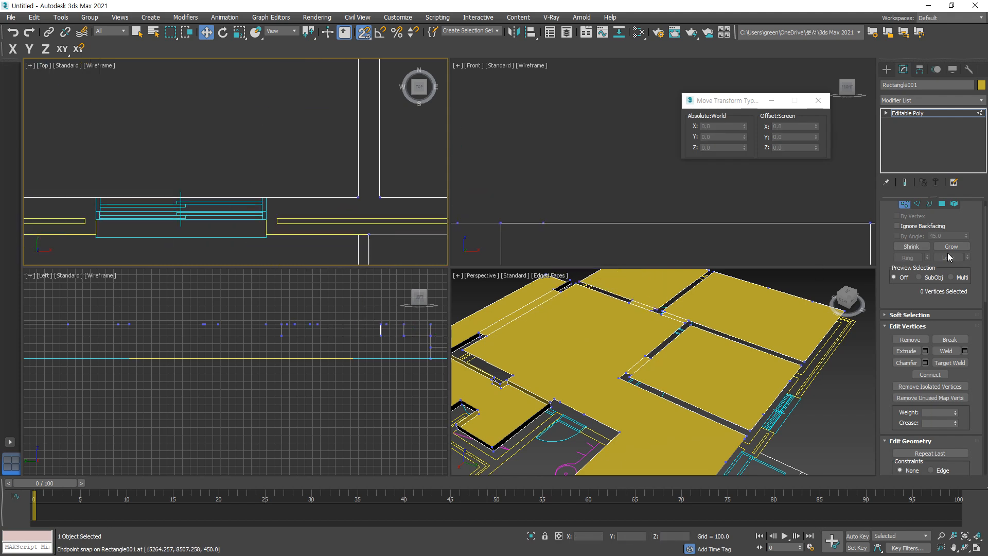
{"action": "key", "text": "2"}
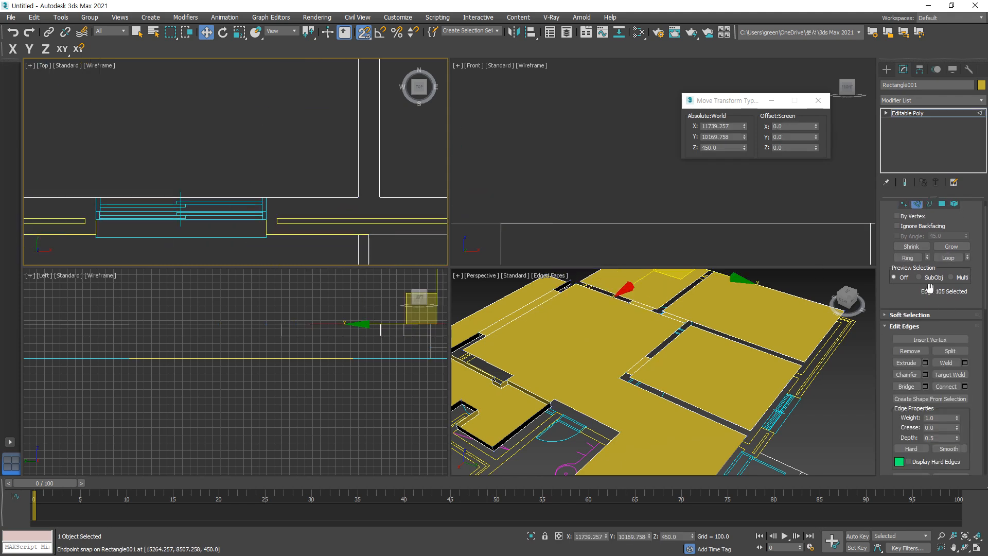
{"action": "left_click", "coordinate": [929, 339]}
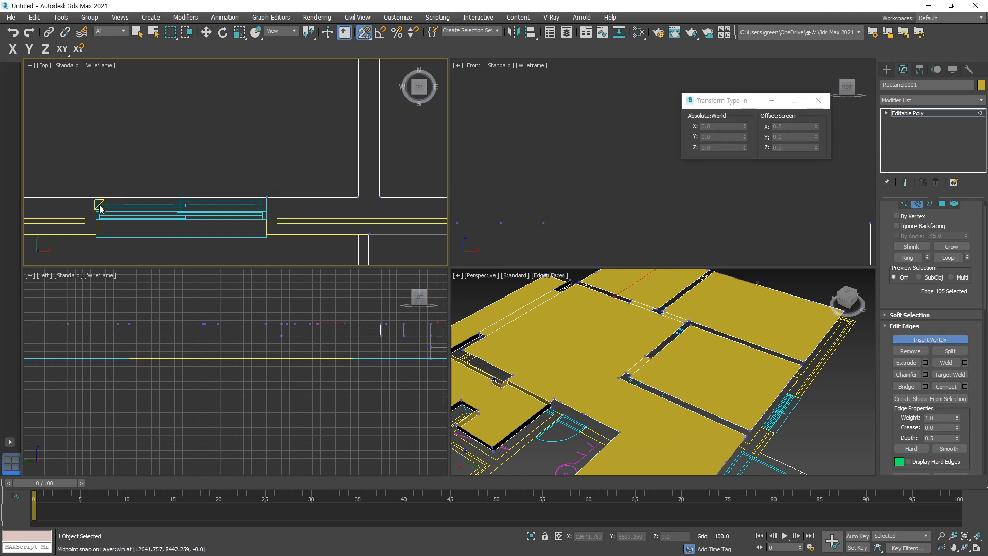
Step: Insert two vertices on the room's outer side floor edge at the window opening's ends, Y 9669.758 and Y 11269.758
{"action": "scroll", "coordinate": [135, 182], "scroll_direction": "down", "scroll_amount": 2}
{"action": "middle_click_drag", "start_coordinate": [230, 221], "coordinate": [243, 227]}
{"action": "scroll", "coordinate": [72, 131], "scroll_direction": "up", "scroll_amount": 3}
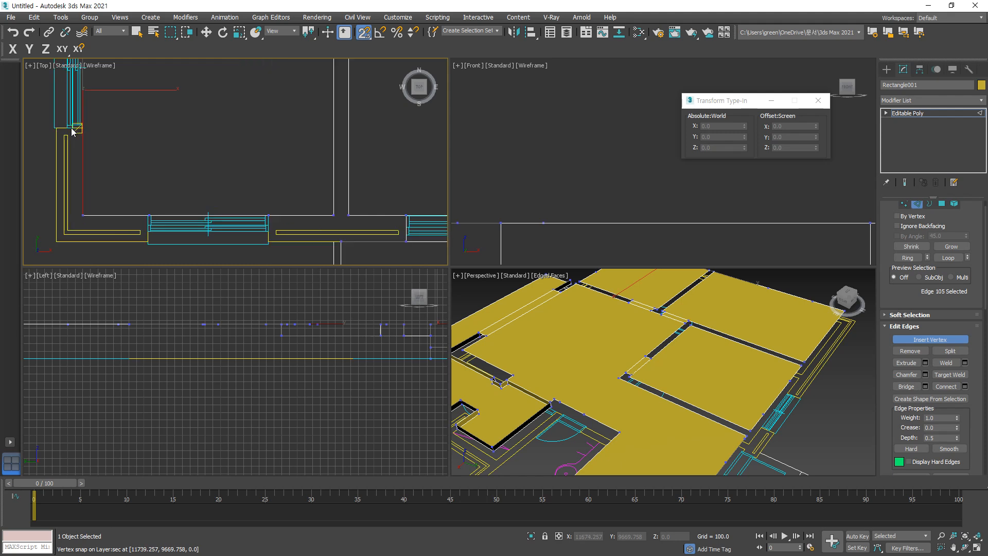
{"action": "left_click", "coordinate": [94, 128]}
{"action": "scroll", "coordinate": [144, 139], "scroll_direction": "down", "scroll_amount": 2}
{"action": "middle_click_drag", "start_coordinate": [183, 204], "coordinate": [244, 349]}
{"action": "middle_click_drag", "start_coordinate": [186, 162], "coordinate": [193, 201]}
{"action": "scroll", "coordinate": [177, 146], "scroll_direction": "up", "scroll_amount": 3}
{"action": "left_click", "coordinate": [177, 145]}
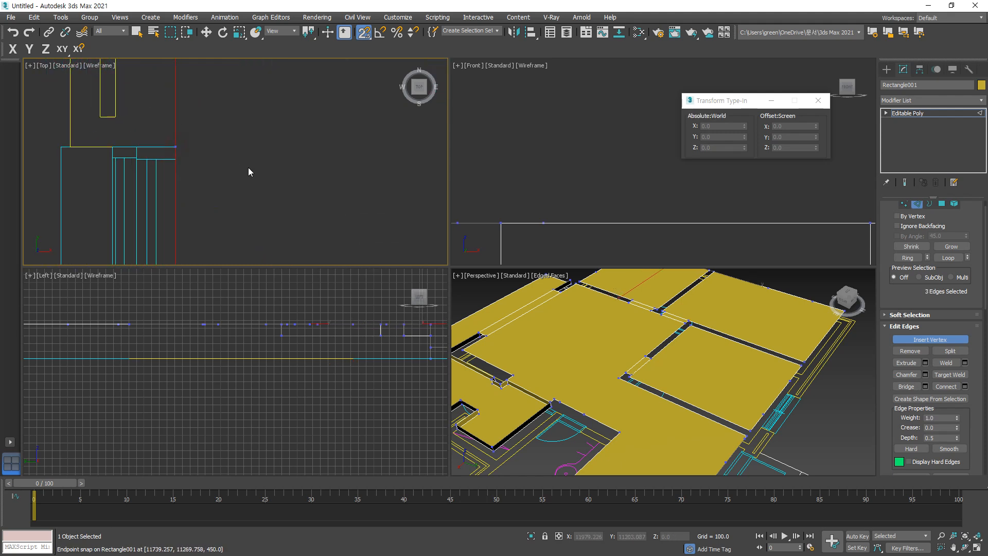
{"action": "scroll", "coordinate": [248, 168], "scroll_direction": "down", "scroll_amount": 3}
{"action": "left_click", "coordinate": [558, 440]}
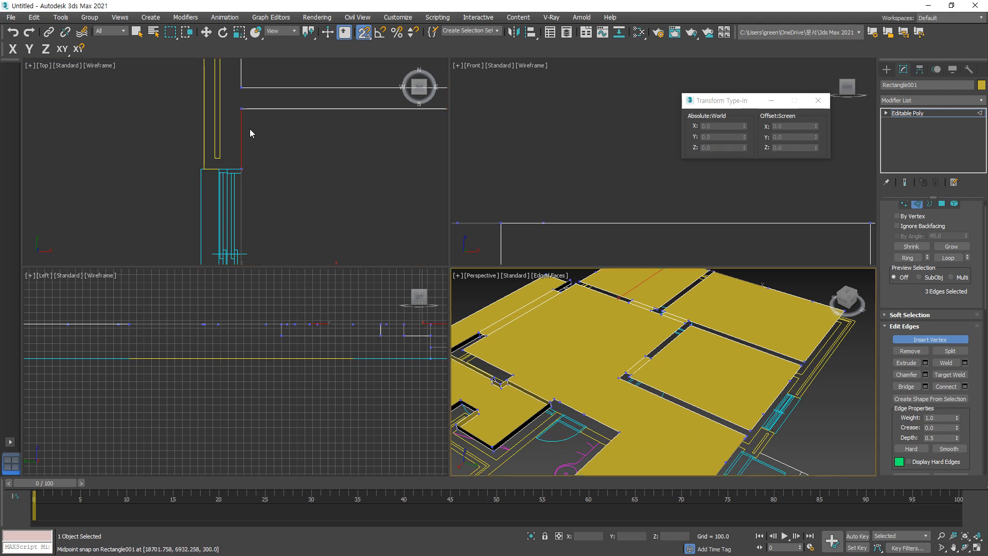
Step: Try to extend the lower part of the bathroom doorway's floor edge along X through the wall opening, and undo it
{"action": "scroll", "coordinate": [288, 157], "scroll_direction": "down", "scroll_amount": 3}
{"action": "scroll", "coordinate": [332, 164], "scroll_direction": "down", "scroll_amount": 4}
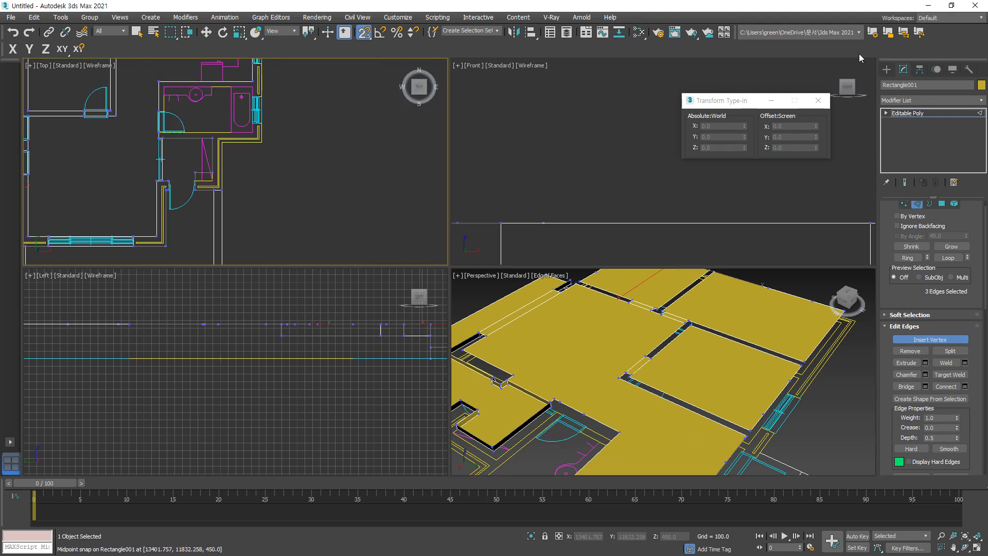
{"action": "scroll", "coordinate": [486, 141], "scroll_direction": "up", "scroll_amount": 2}
{"action": "middle_click_drag", "start_coordinate": [322, 123], "coordinate": [450, 163]}
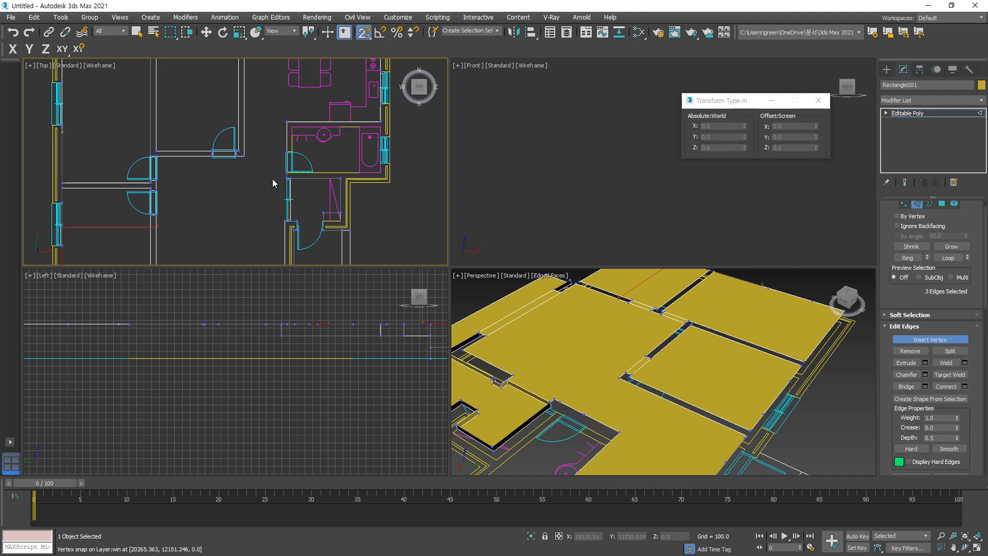
{"action": "scroll", "coordinate": [304, 137], "scroll_direction": "up", "scroll_amount": 6}
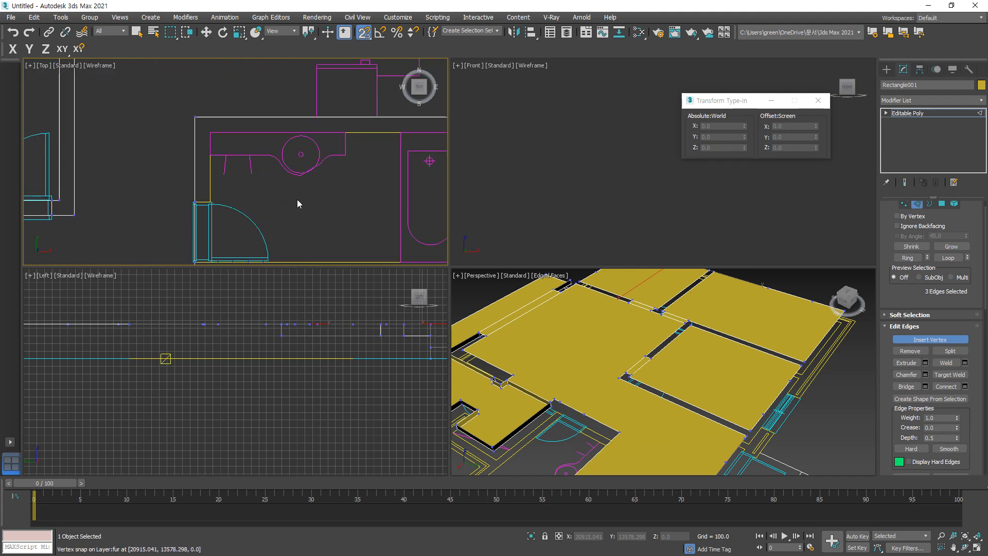
{"action": "middle_click_drag", "start_coordinate": [298, 204], "coordinate": [172, 163]}
{"action": "scroll", "coordinate": [130, 181], "scroll_direction": "up", "scroll_amount": 4}
{"action": "key", "text": "F5"}
{"action": "key", "text": "s"}
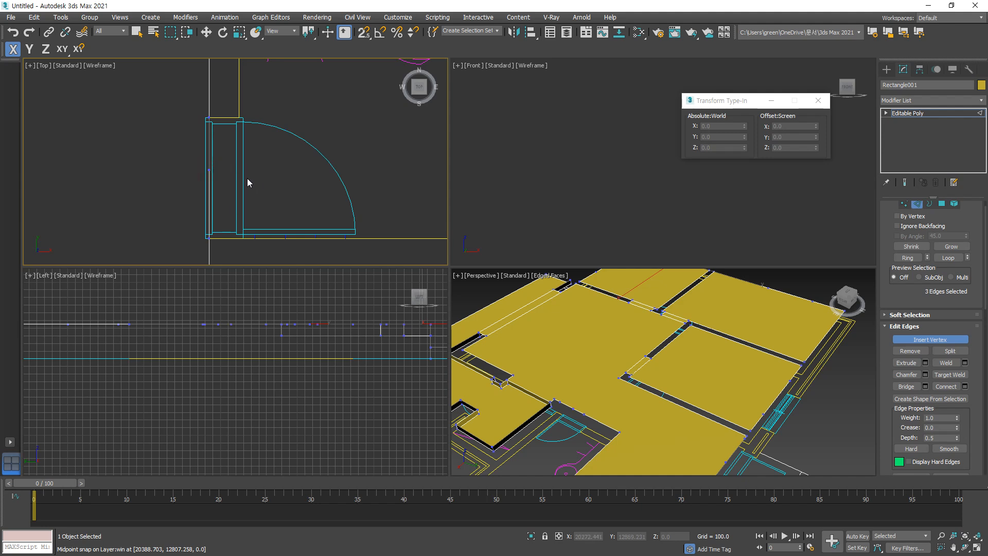
{"action": "key", "text": "2"}
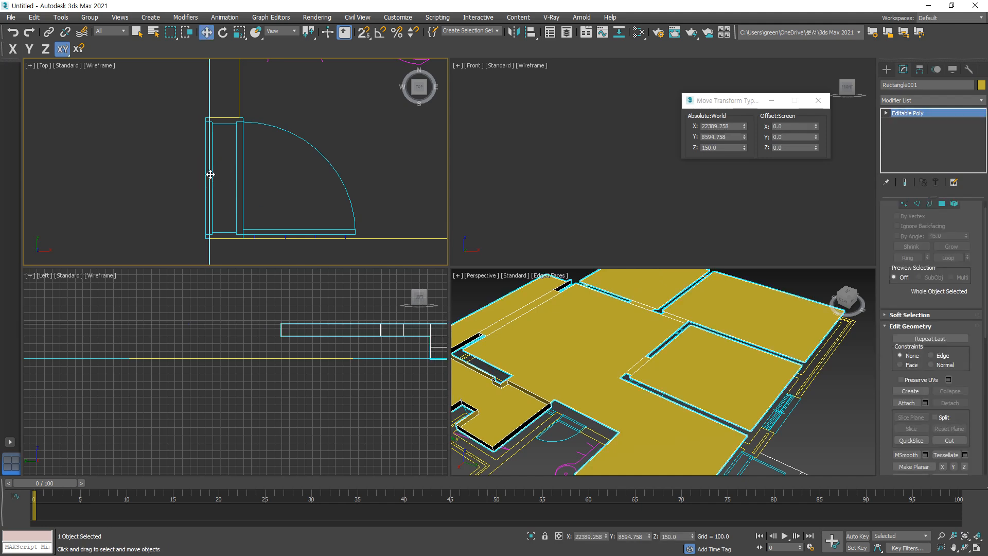
{"action": "left_click", "coordinate": [211, 181]}
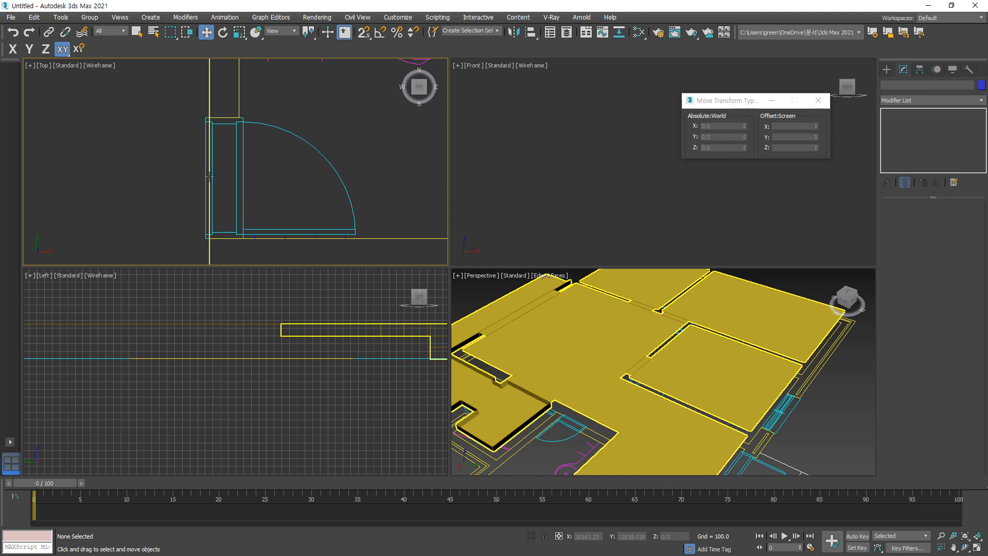
{"action": "left_click", "coordinate": [212, 210]}
{"action": "key", "text": "2"}
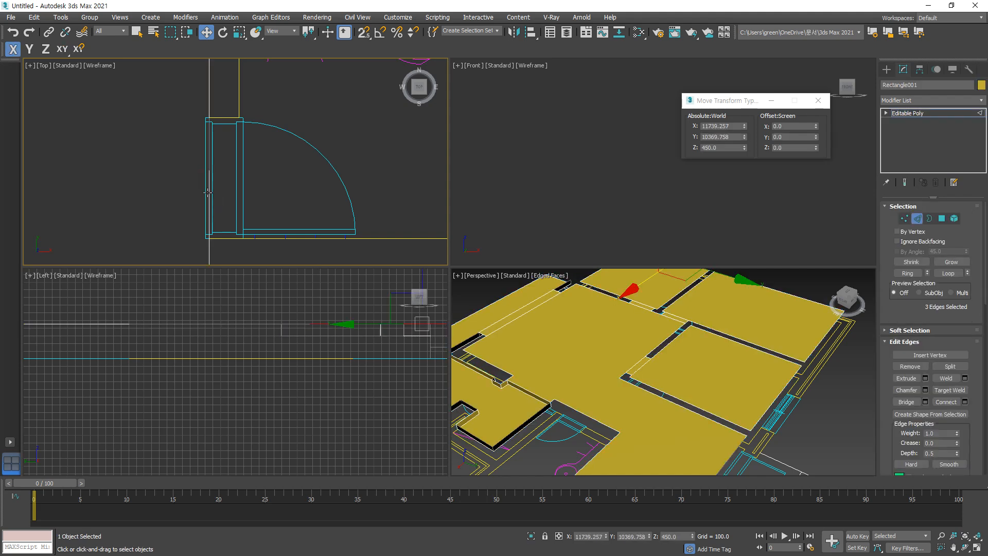
{"action": "left_click", "coordinate": [212, 200]}
{"action": "left_click_drag", "start_coordinate": [258, 204], "coordinate": [284, 204], "text": "shift"}
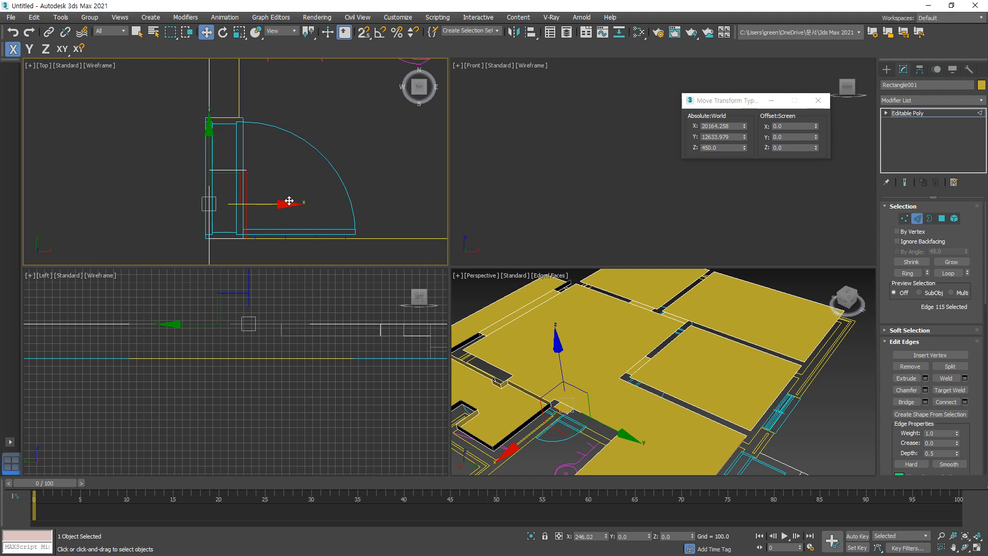
{"action": "left_click_drag", "start_coordinate": [290, 203], "coordinate": [290, 203], "text": "shift"}
{"action": "key", "text": "ctrl+z"}
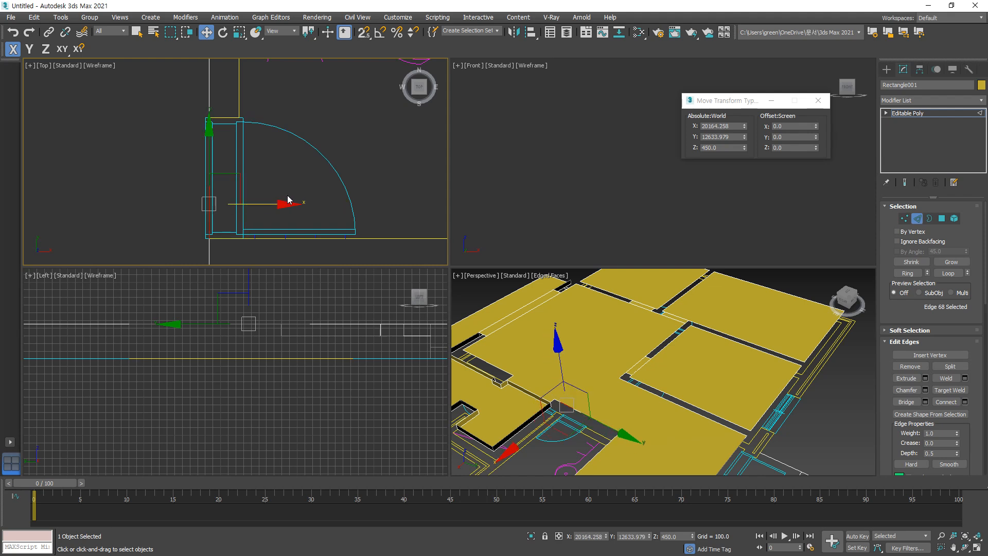
Step: Remove the stray vertex in the middle of the bathroom doorway's floor edge
{"action": "key", "text": "1"}
{"action": "left_click_drag", "start_coordinate": [223, 162], "coordinate": [214, 171]}
{"action": "left_click", "coordinate": [223, 204]}
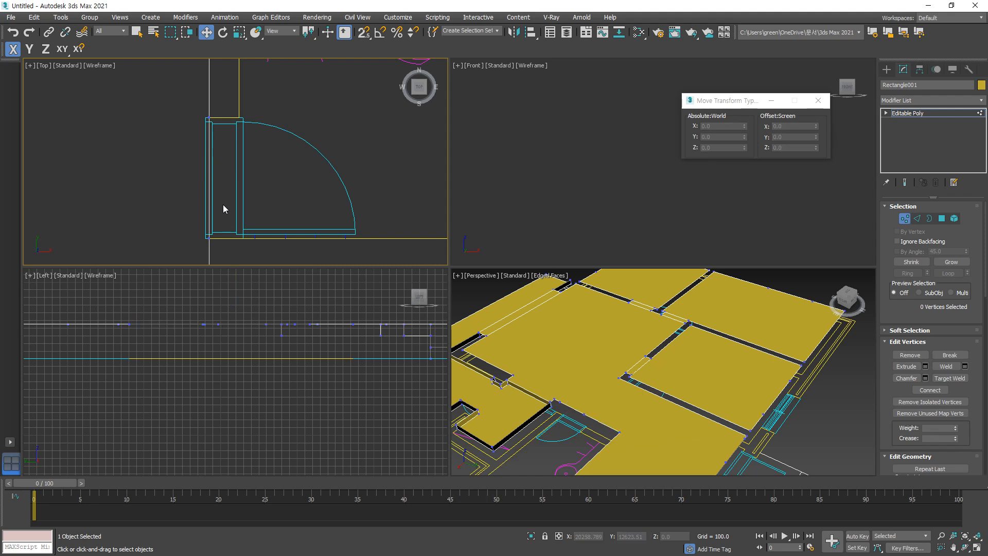
Step: Extend the full bathroom doorway edge through the wall opening and snap it to the inner wall line at X 20364.256
{"action": "key", "text": "2"}
{"action": "left_click", "coordinate": [223, 201]}
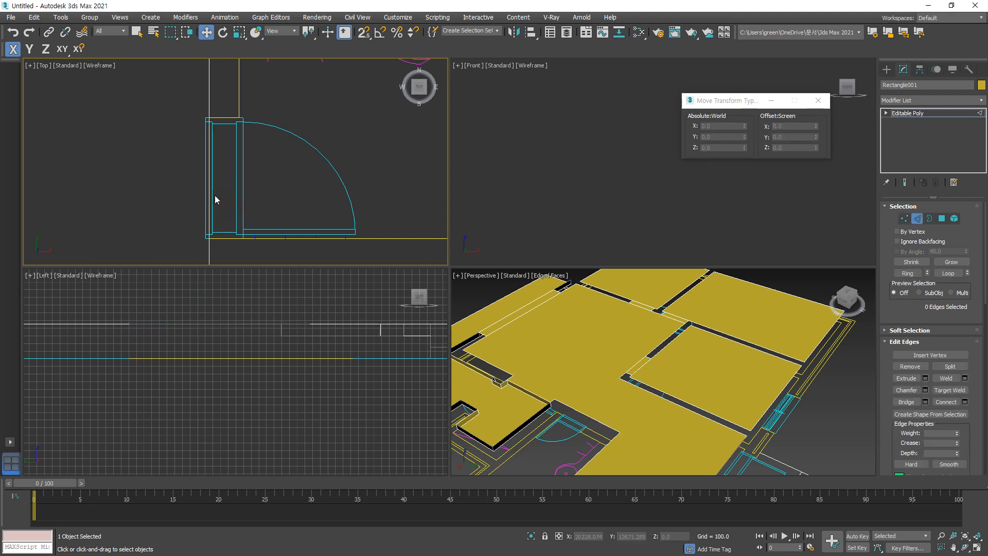
{"action": "left_click", "coordinate": [210, 189]}
{"action": "left_click_drag", "start_coordinate": [276, 181], "coordinate": [315, 182]}
{"action": "key", "text": "s"}
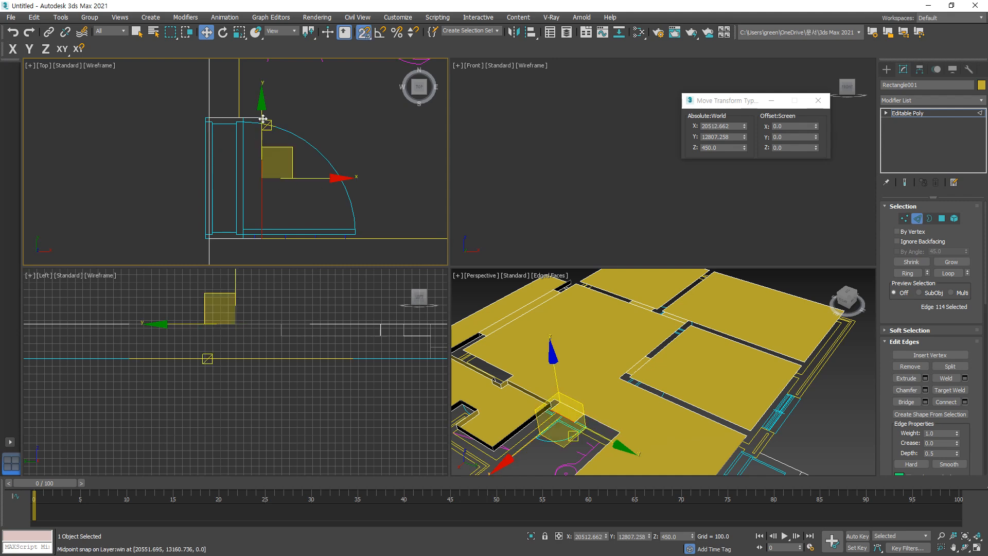
{"action": "scroll", "coordinate": [270, 101], "scroll_direction": "up", "scroll_amount": 3}
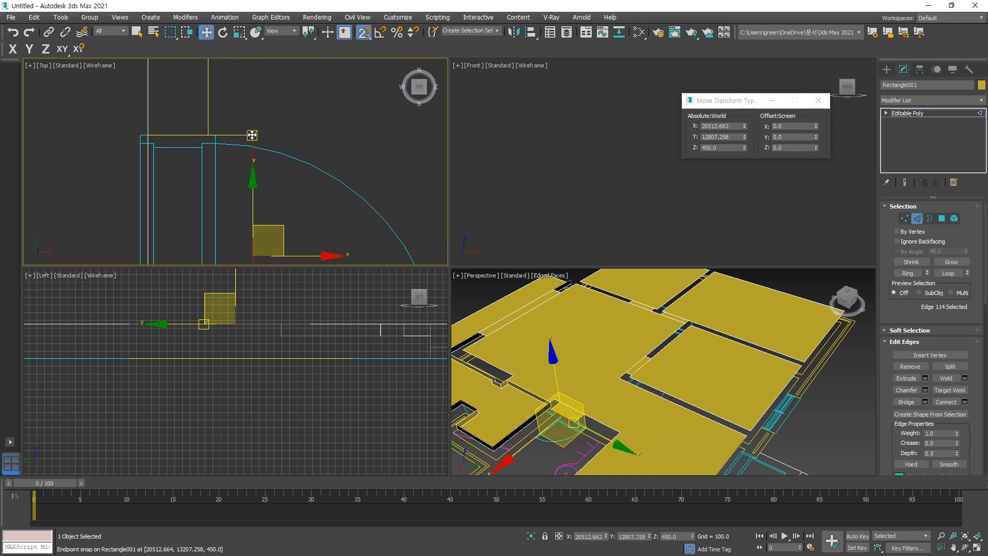
{"action": "left_click_drag", "start_coordinate": [242, 134], "coordinate": [216, 144]}
{"action": "scroll", "coordinate": [216, 144], "scroll_direction": "down", "scroll_amount": 3}
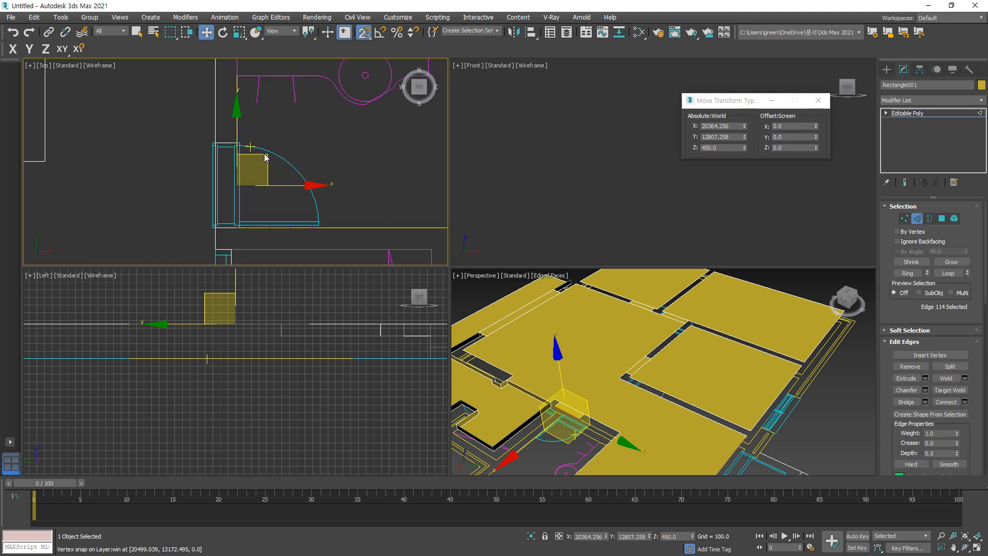
Step: Extrude the bathroom doorway's inner edge downward with a height of -150 and a width of 0 to form the floor step
{"action": "key", "text": "s"}
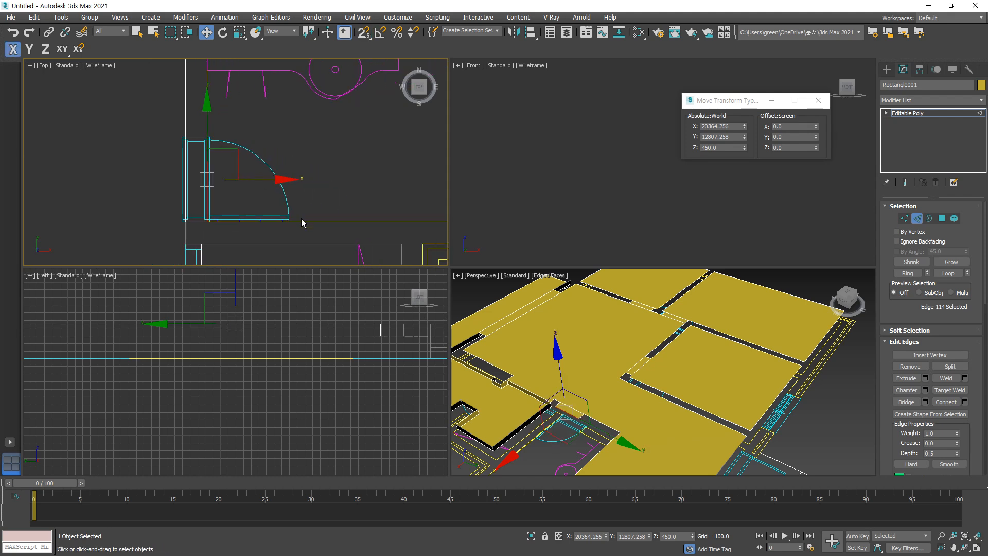
{"action": "middle_click_drag", "start_coordinate": [631, 406], "coordinate": [608, 314]}
{"action": "scroll", "coordinate": [568, 373], "scroll_direction": "up", "scroll_amount": 4}
{"action": "scroll", "coordinate": [569, 374], "scroll_direction": "down", "scroll_amount": 2}
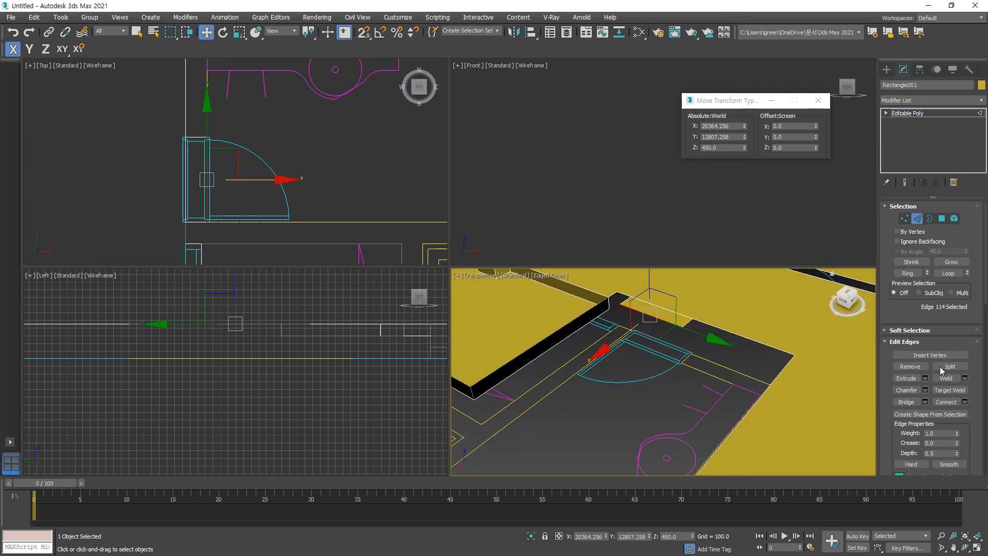
{"action": "left_click", "coordinate": [926, 378]}
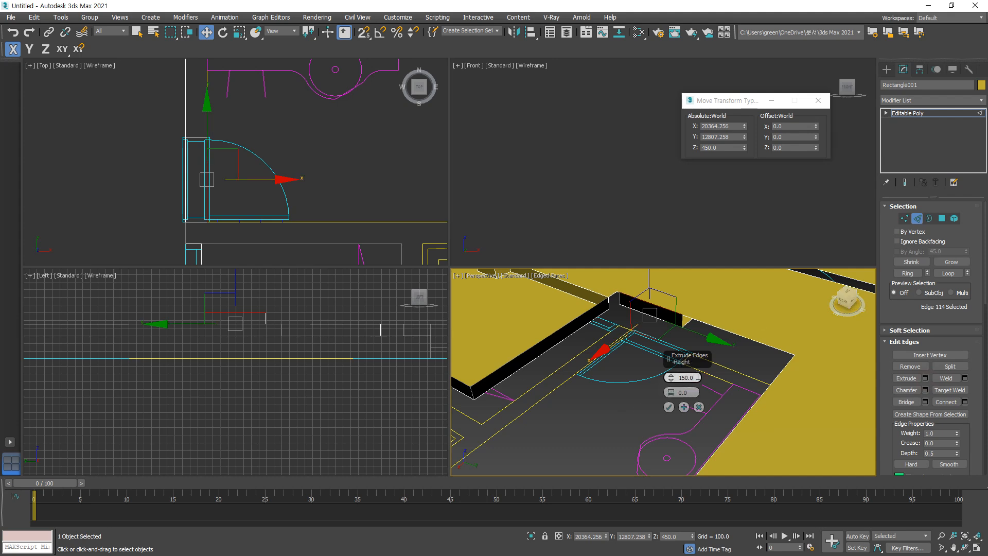
{"action": "type", "text": "-"}
{"action": "key", "text": "Return"}
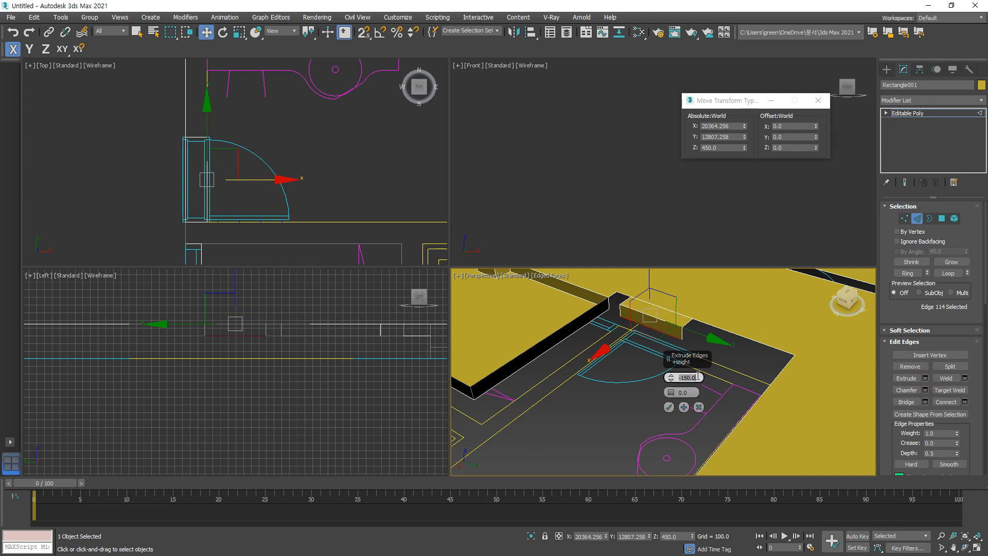
{"action": "left_click", "coordinate": [667, 408]}
Step: Extend the lowered edge into the bathroom to about X 21287 and insert a vertex on the new face's upper side edge
{"action": "middle_click_drag", "start_coordinate": [211, 134], "coordinate": [185, 134]}
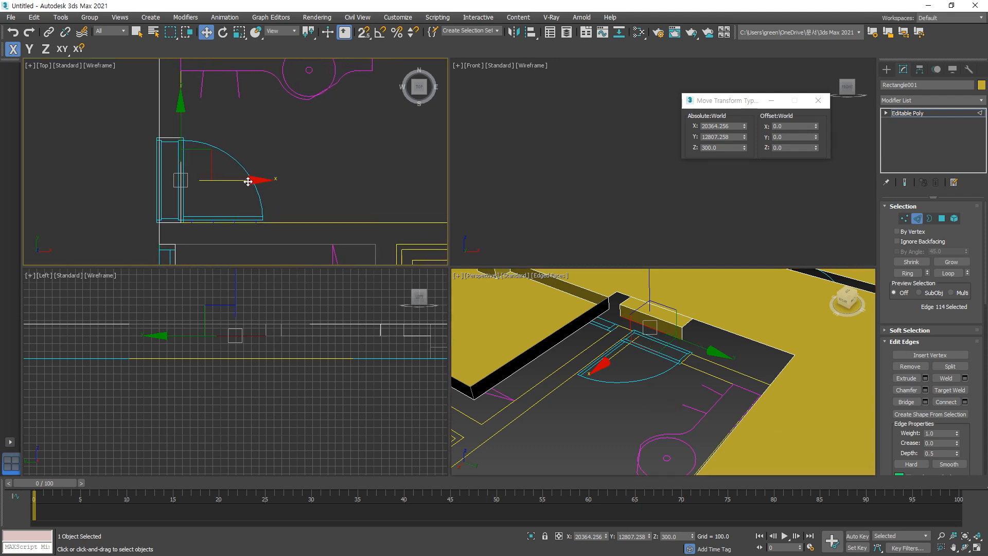
{"action": "left_click_drag", "start_coordinate": [241, 181], "coordinate": [340, 180]}
{"action": "left_click", "coordinate": [363, 151]}
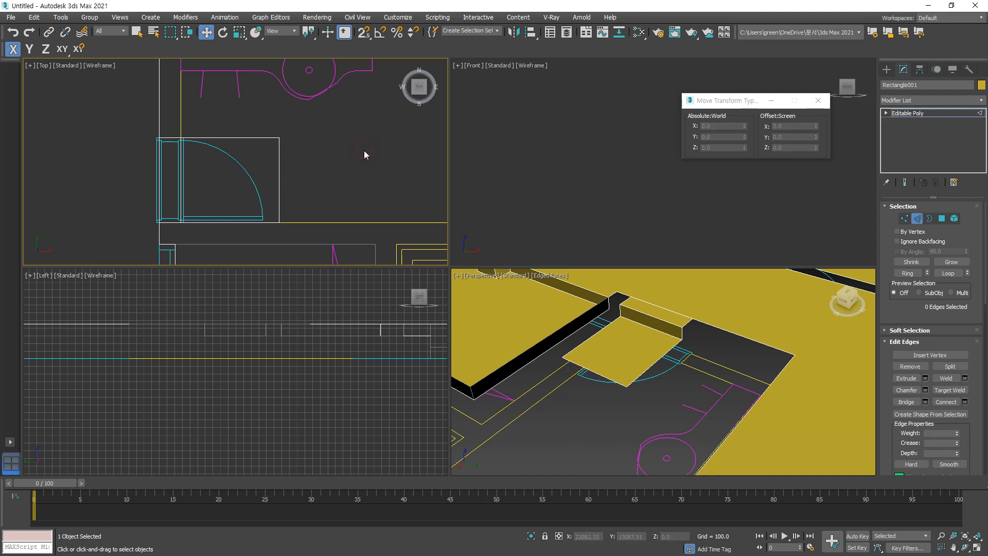
{"action": "left_click", "coordinate": [954, 355]}
{"action": "middle_click_drag", "start_coordinate": [243, 110], "coordinate": [242, 120]}
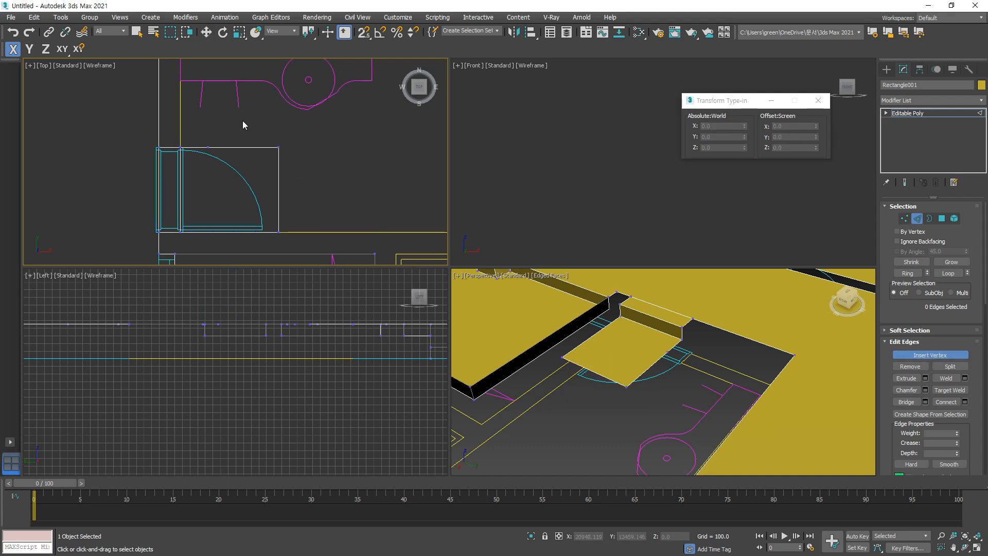
{"action": "key", "text": "w"}
Step: Snap the inserted vertex and the upper far vertex to the bathroom's two upper inner wall corners at Y 14132.258
{"action": "key", "text": "1"}
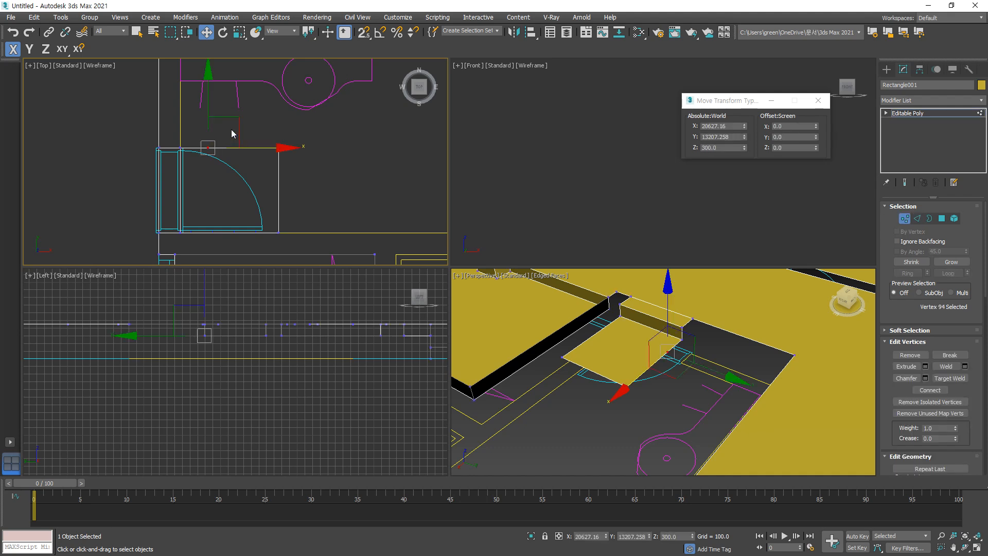
{"action": "middle_click_drag", "start_coordinate": [259, 115], "coordinate": [249, 153]}
{"action": "key", "text": "s"}
{"action": "left_click", "coordinate": [197, 187]}
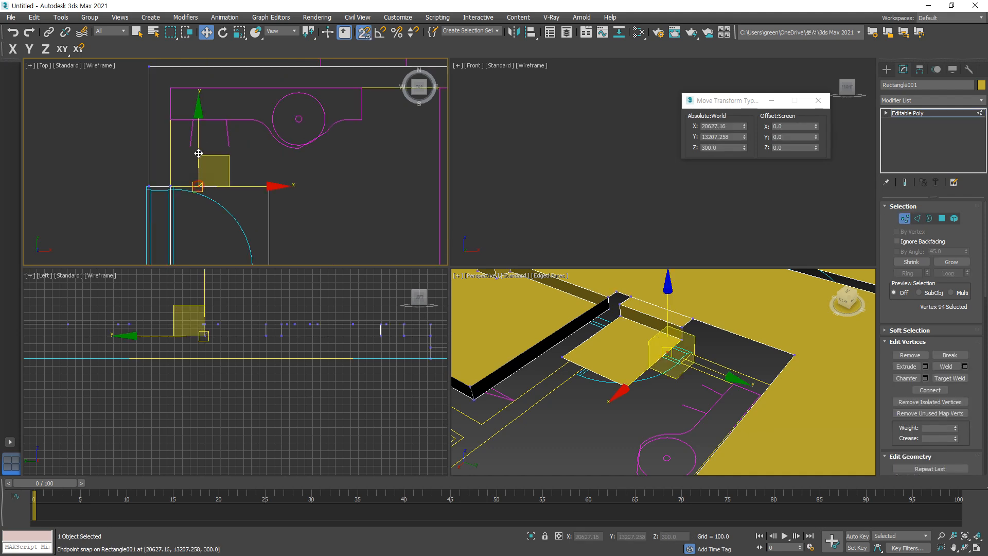
{"action": "left_click_drag", "start_coordinate": [197, 186], "coordinate": [170, 88]}
{"action": "middle_click_drag", "start_coordinate": [304, 182], "coordinate": [197, 173]}
{"action": "left_click", "coordinate": [202, 189]}
{"action": "scroll", "coordinate": [267, 170], "scroll_direction": "down", "scroll_amount": 2}
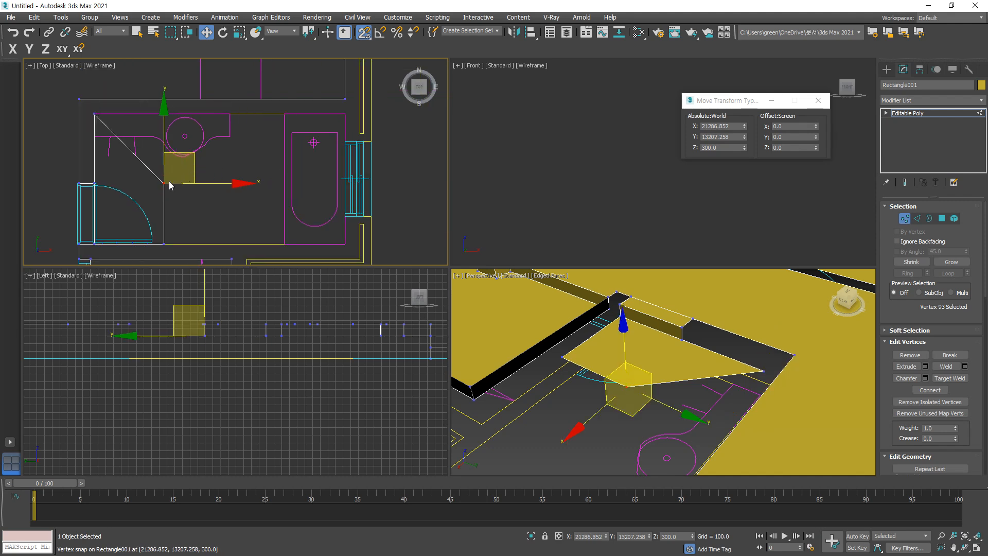
{"action": "left_click_drag", "start_coordinate": [166, 182], "coordinate": [344, 114]}
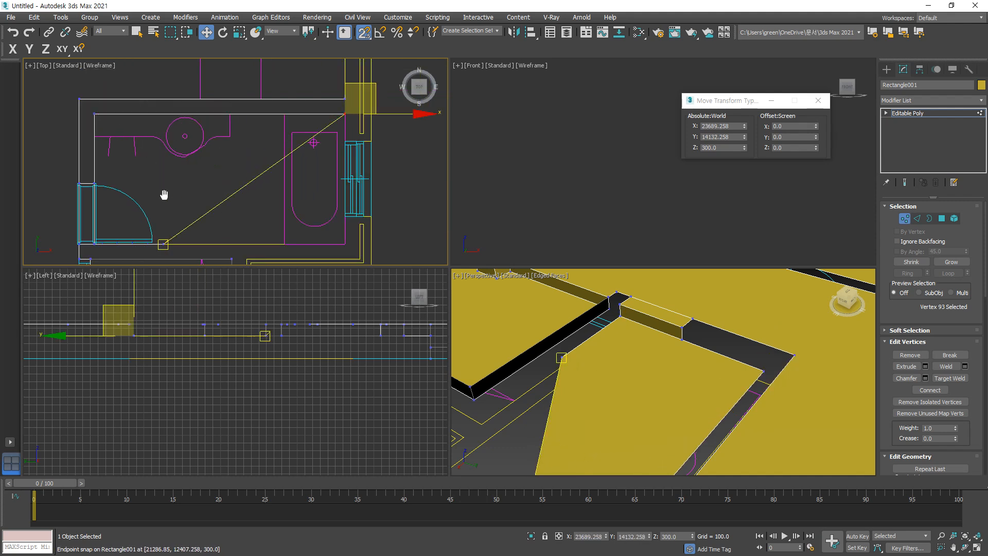
Step: Snap the bathroom floor's remaining lower vertex to the lower inner wall corner at X 23689.258, Y 12407.258
{"action": "middle_click_drag", "start_coordinate": [166, 253], "coordinate": [142, 228]}
{"action": "left_click", "coordinate": [139, 218]}
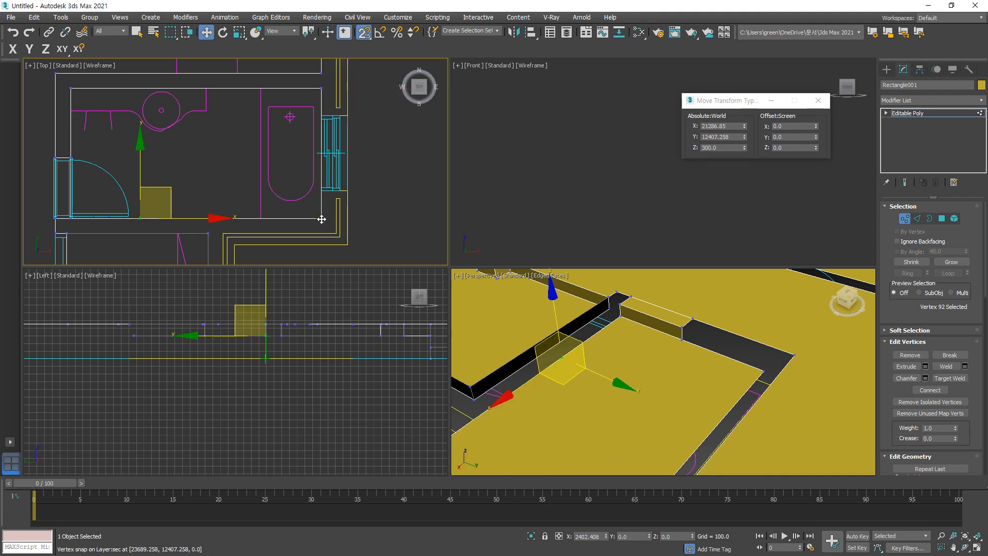
{"action": "left_click_drag", "start_coordinate": [321, 220], "coordinate": [321, 218]}
{"action": "middle_click_drag", "start_coordinate": [607, 318], "coordinate": [597, 261]}
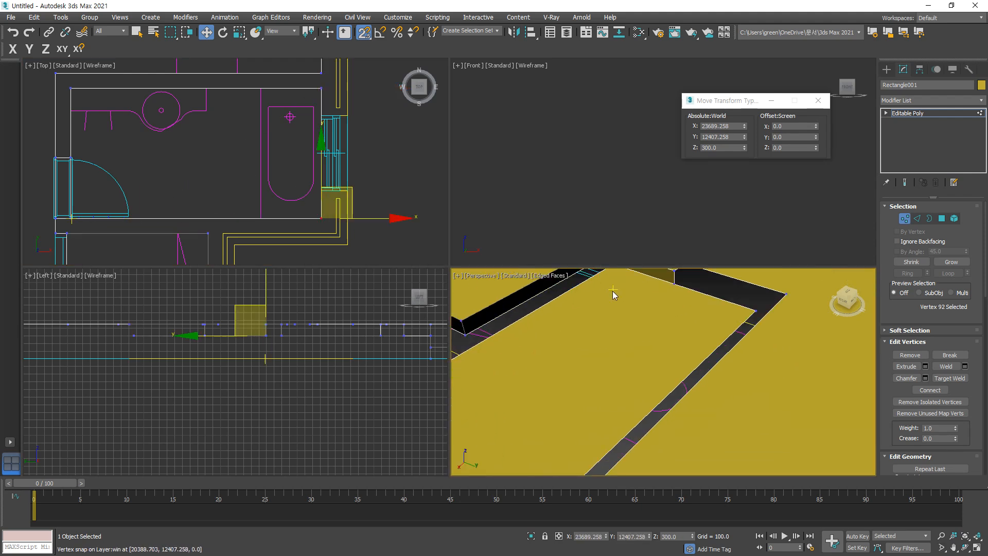
{"action": "scroll", "coordinate": [613, 293], "scroll_direction": "down", "scroll_amount": 4}
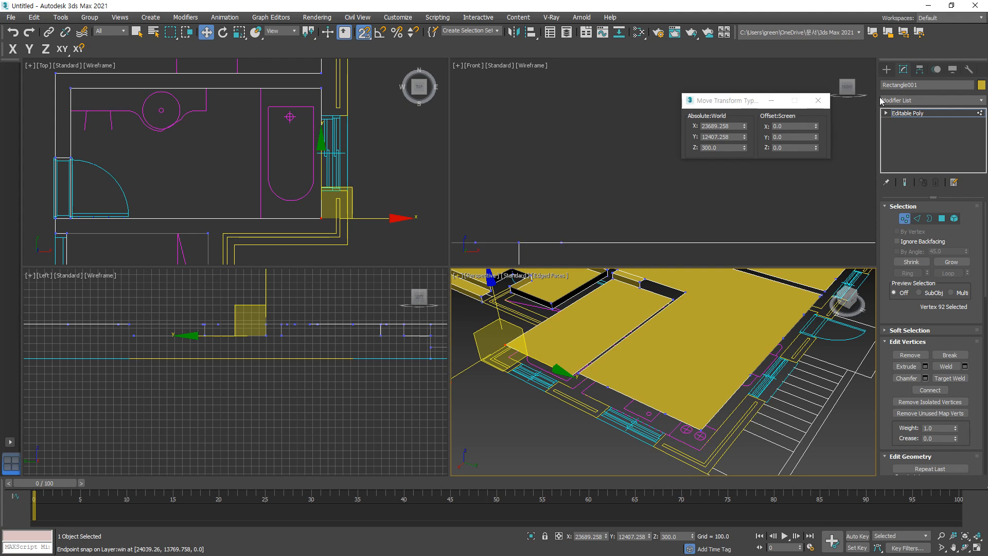
{"action": "left_click", "coordinate": [819, 104]}
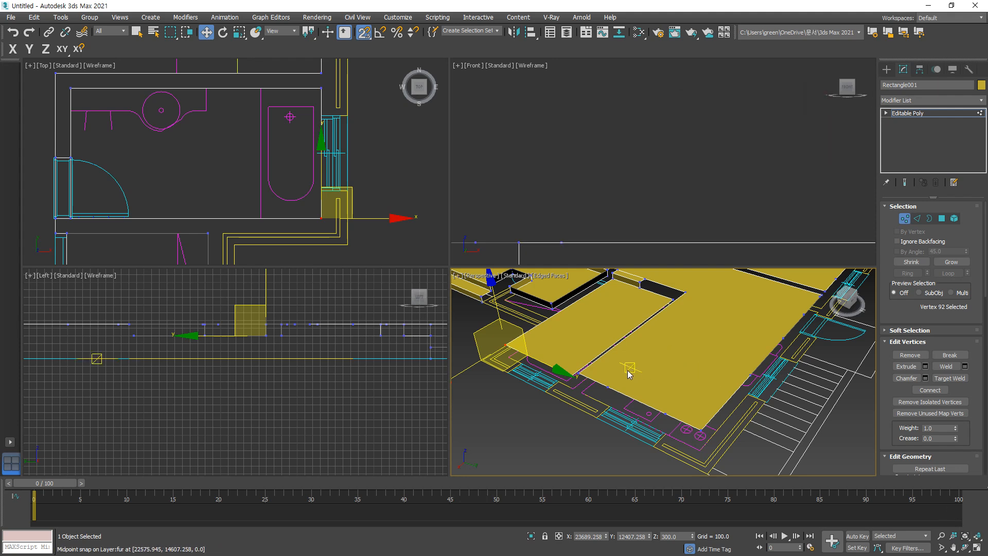
Step: Raise the bathroom floor polygon by a Z offset of 50, leaving its X and Y position as is
{"action": "key", "text": "2"}
{"action": "key", "text": "4"}
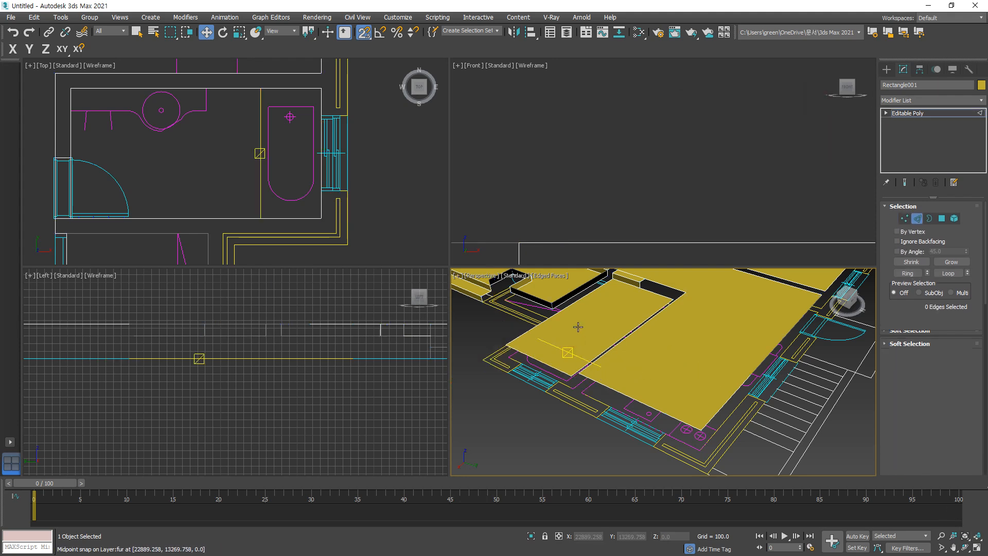
{"action": "left_click", "coordinate": [581, 323]}
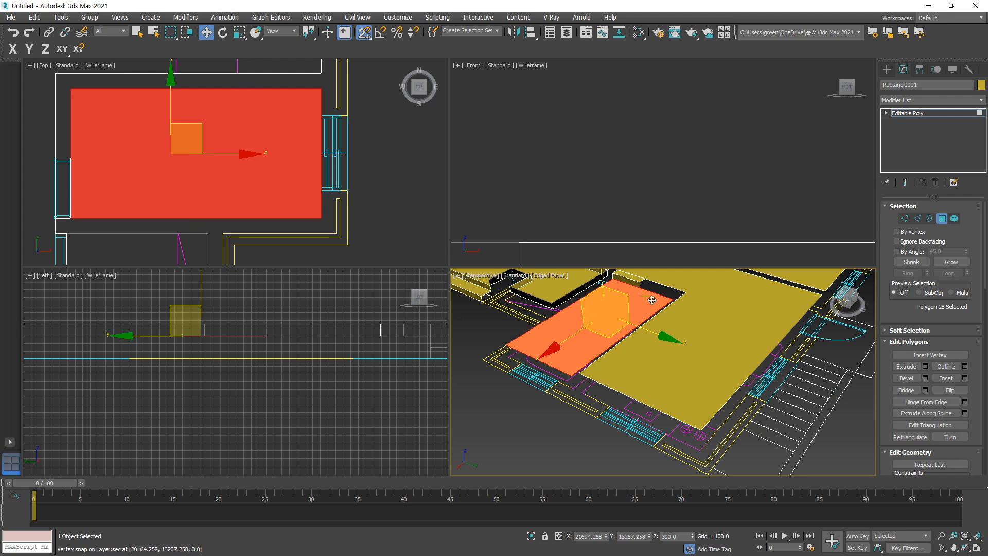
{"action": "right_click", "coordinate": [206, 32]}
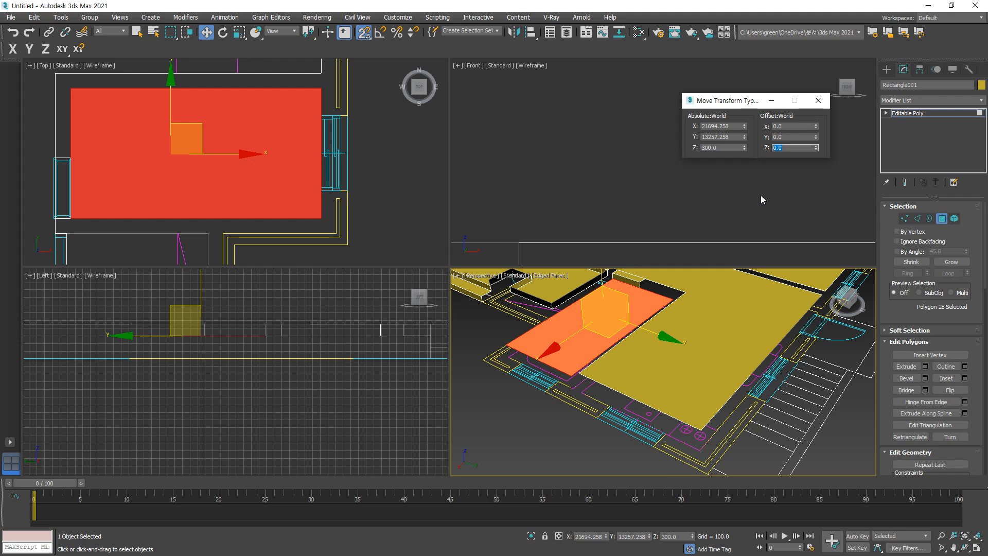
{"action": "type", "text": "50"}
{"action": "key", "text": "Return"}
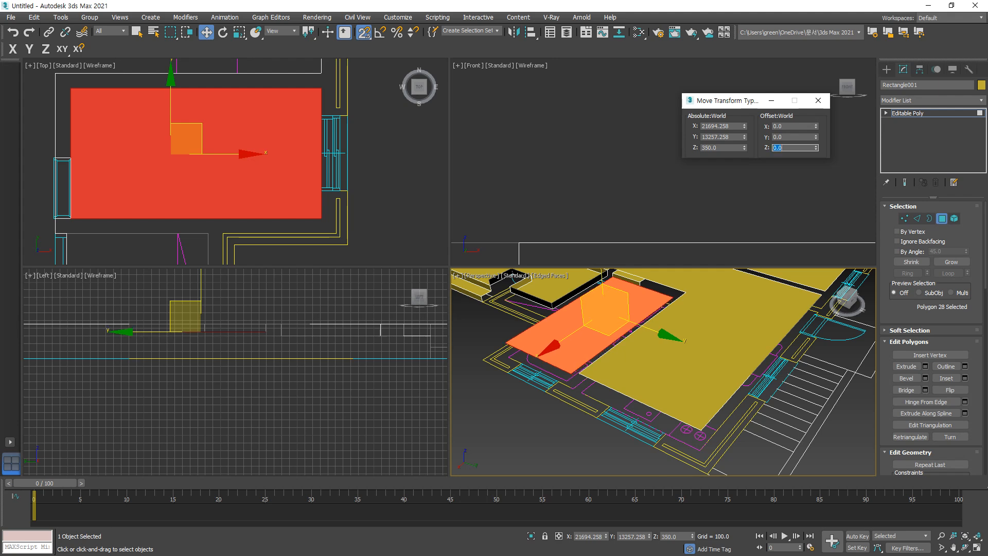
{"action": "left_click", "coordinate": [818, 101]}
{"action": "left_click", "coordinate": [550, 440]}
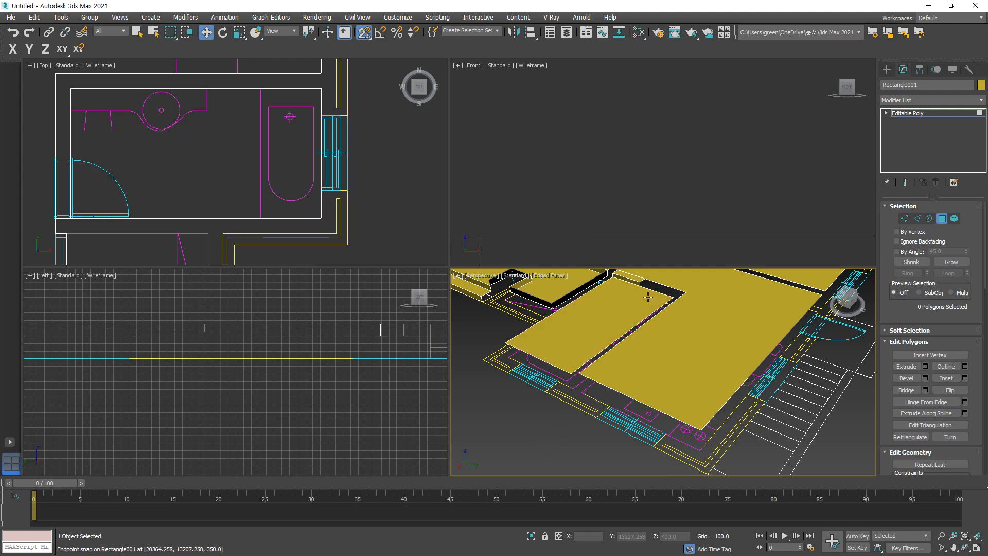
Step: Turn off snapping and examine the bathroom floor step and the surrounding slab from several perspective angles
{"action": "scroll", "coordinate": [647, 297], "scroll_direction": "up", "scroll_amount": 5}
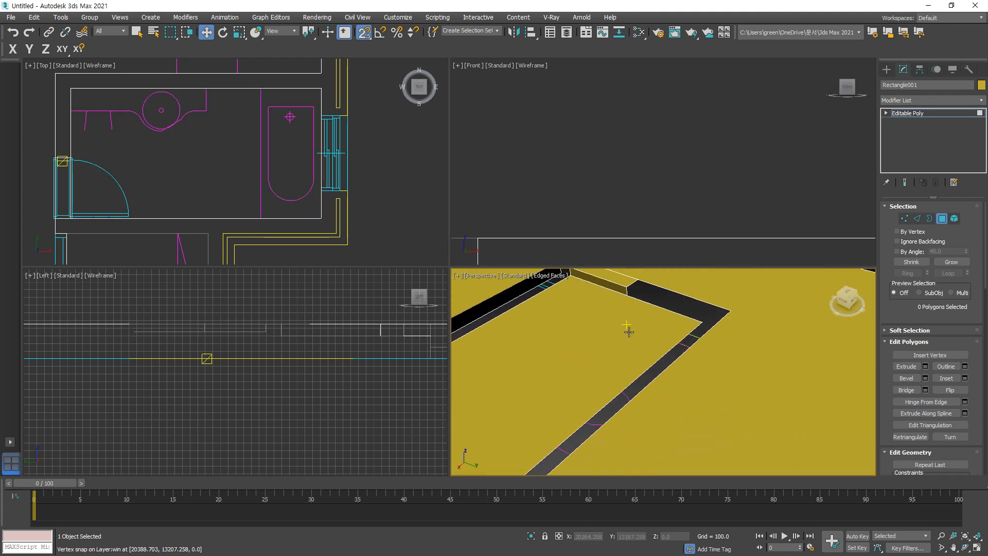
{"action": "scroll", "coordinate": [628, 332], "scroll_direction": "down", "scroll_amount": 5}
{"action": "key", "text": "s"}
{"action": "key", "text": "F5"}
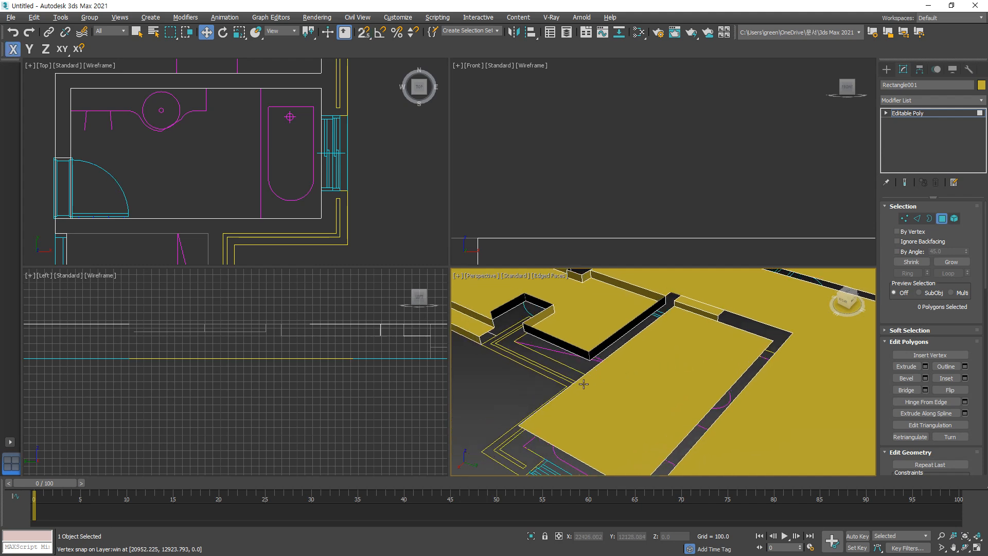
{"action": "middle_click_drag", "start_coordinate": [582, 383], "coordinate": [734, 378]}
{"action": "scroll", "coordinate": [602, 325], "scroll_direction": "down", "scroll_amount": 4}
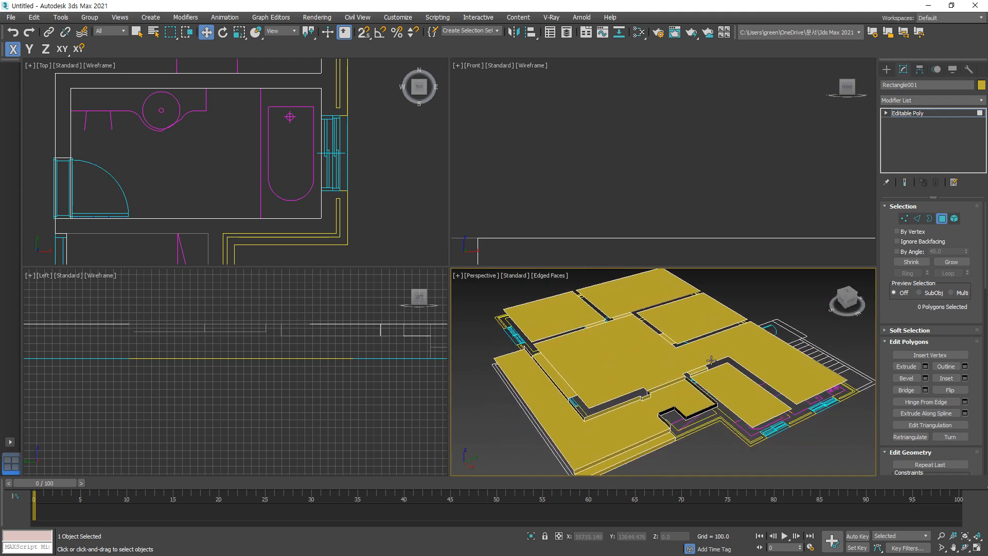
{"action": "scroll", "coordinate": [669, 428], "scroll_direction": "up", "scroll_amount": 2}
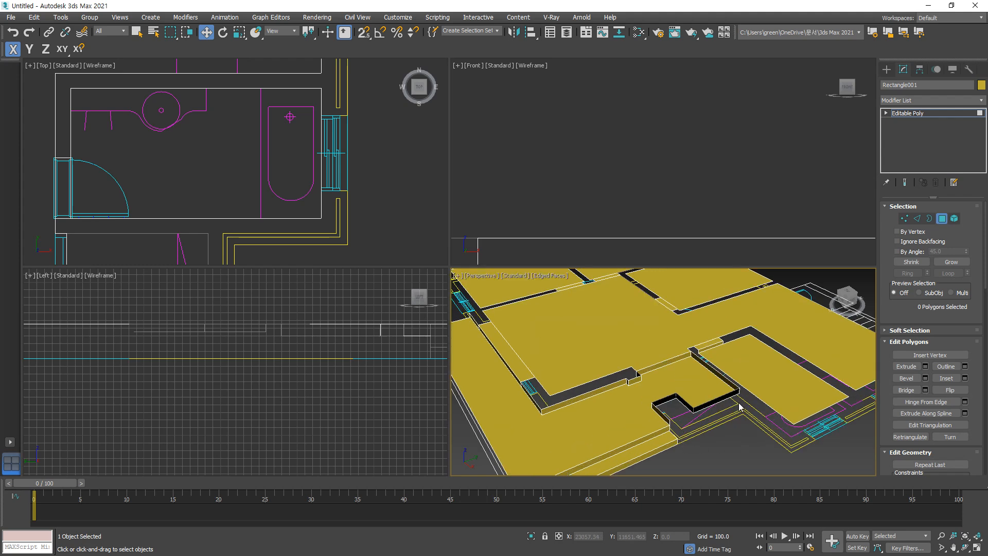
{"action": "middle_click_drag", "start_coordinate": [755, 375], "coordinate": [668, 395]}
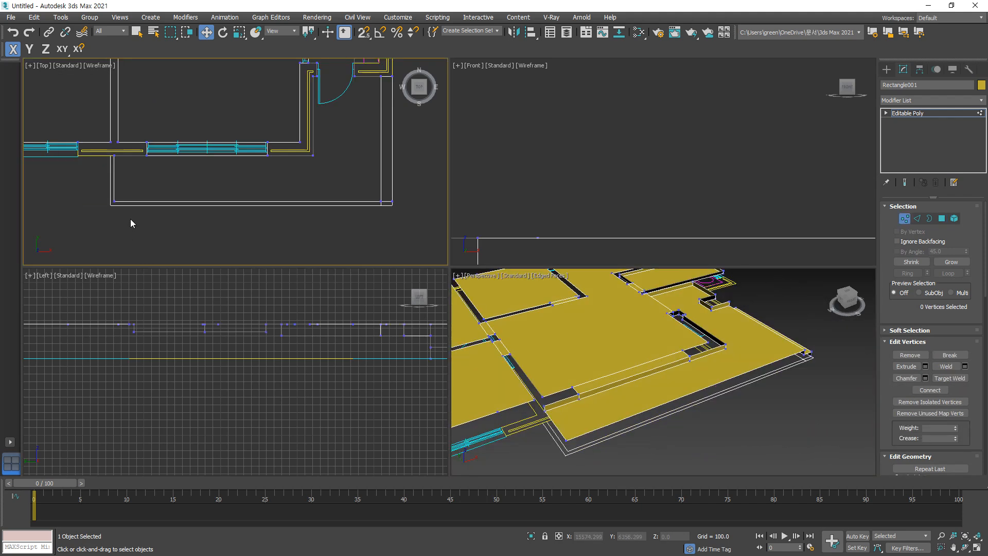
Step: Extrude the terrace's side and long front edges twice with height 150 and width 0, first upward and again inward, to form a curb
{"action": "mouse_move", "coordinate": [152, 229]}
{"action": "left_mouse_down"}
{"action": "mouse_move", "coordinate": [93, 221]}
{"action": "mouse_move", "coordinate": [317, 175]}
{"action": "mouse_move", "coordinate": [381, 236]}
{"action": "left_mouse_up"}
{"action": "left_click_drag", "start_coordinate": [307, 240], "coordinate": [99, 226]}
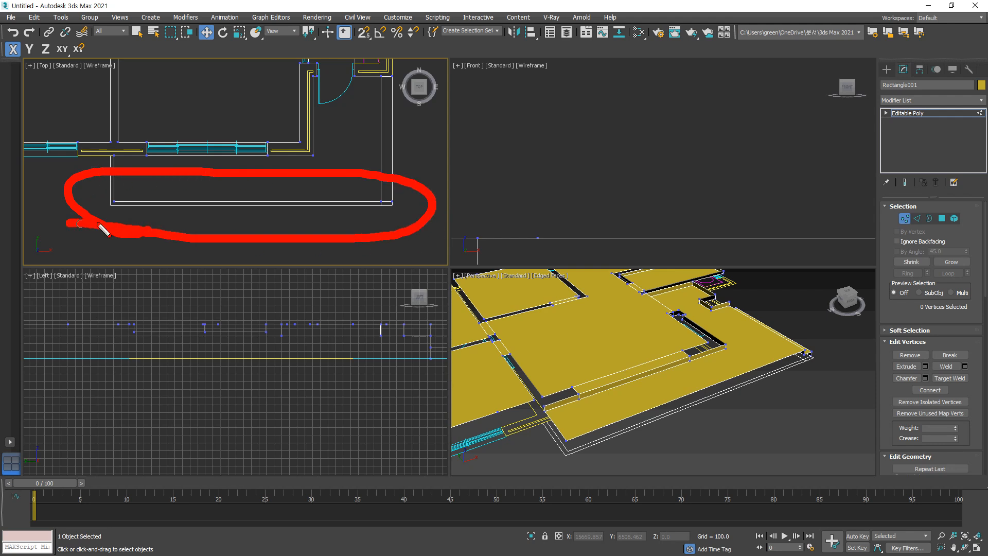
{"action": "key", "text": "2"}
{"action": "left_click", "coordinate": [113, 187]}
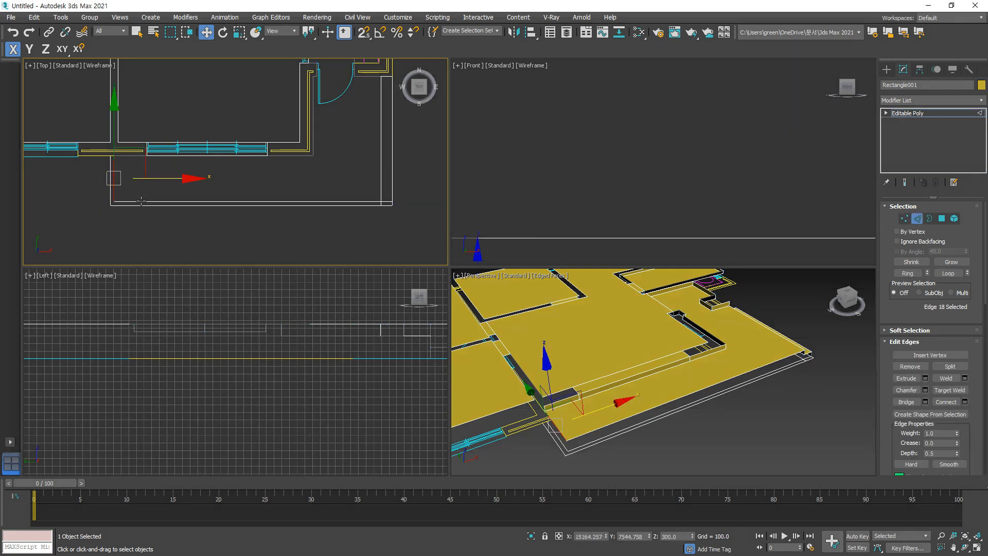
{"action": "left_click", "coordinate": [150, 201], "text": "ctrl"}
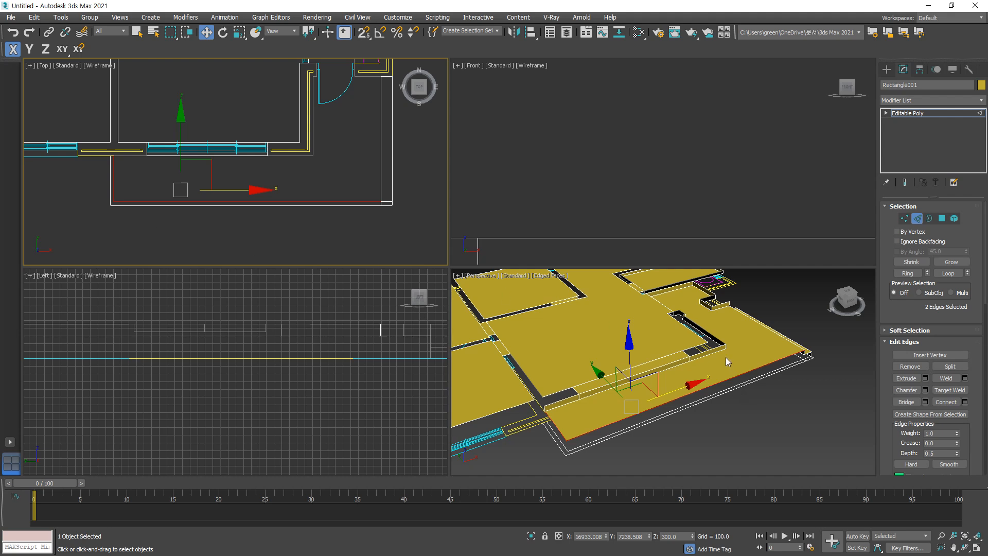
{"action": "mouse_move", "coordinate": [561, 428]}
{"action": "left_mouse_down"}
{"action": "mouse_move", "coordinate": [554, 350]}
{"action": "mouse_move", "coordinate": [589, 363]}
{"action": "left_mouse_up"}
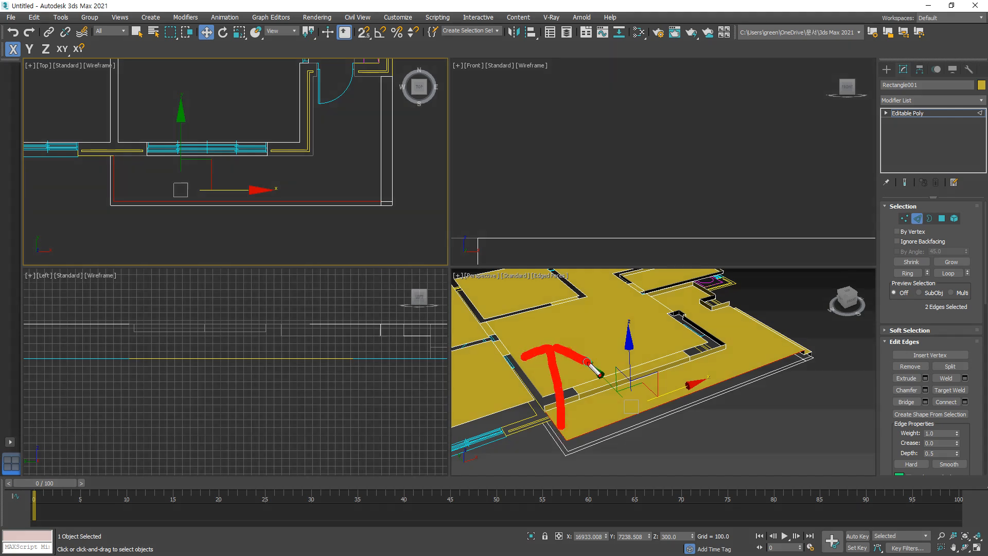
{"action": "mouse_move", "coordinate": [554, 334]}
{"action": "left_mouse_down"}
{"action": "mouse_move", "coordinate": [490, 334]}
{"action": "mouse_move", "coordinate": [515, 477]}
{"action": "left_mouse_up"}
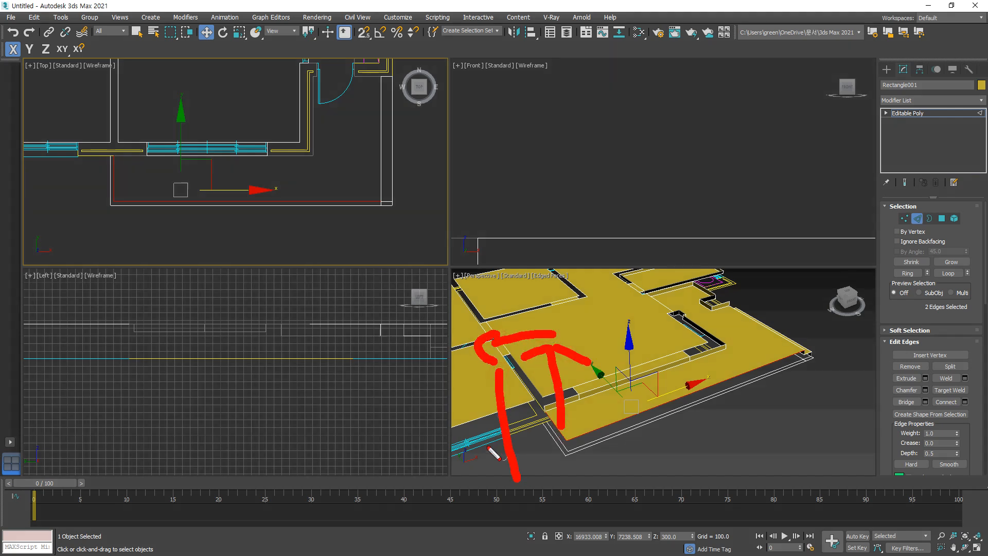
{"action": "left_click_drag", "start_coordinate": [488, 447], "coordinate": [553, 472]}
{"action": "key", "text": "Escape"}
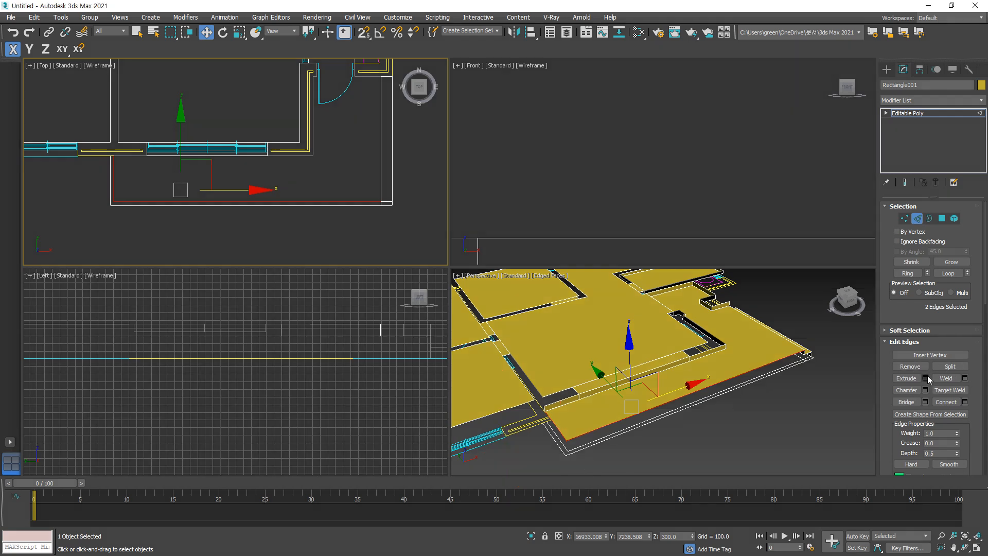
{"action": "left_click", "coordinate": [925, 378]}
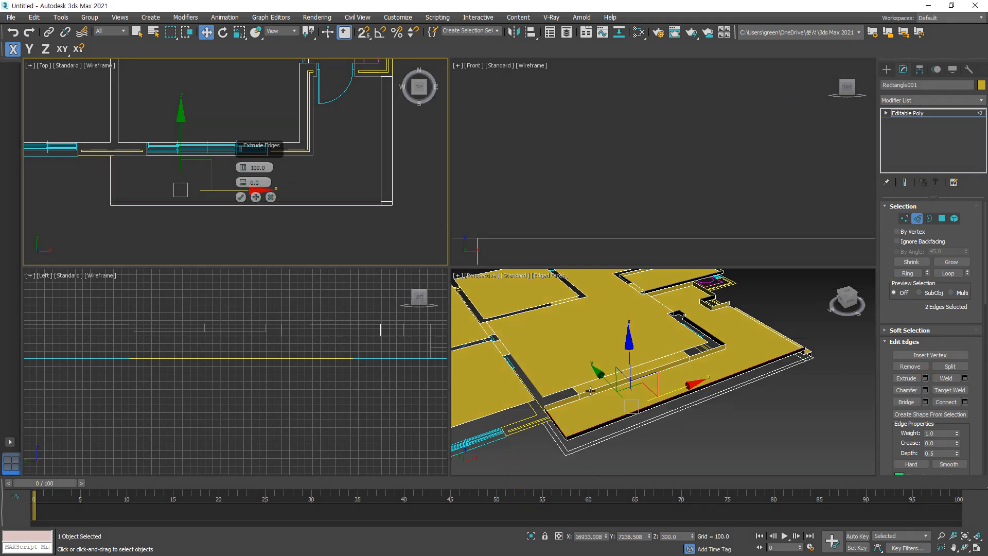
{"action": "left_click_drag", "start_coordinate": [264, 166], "coordinate": [229, 162]}
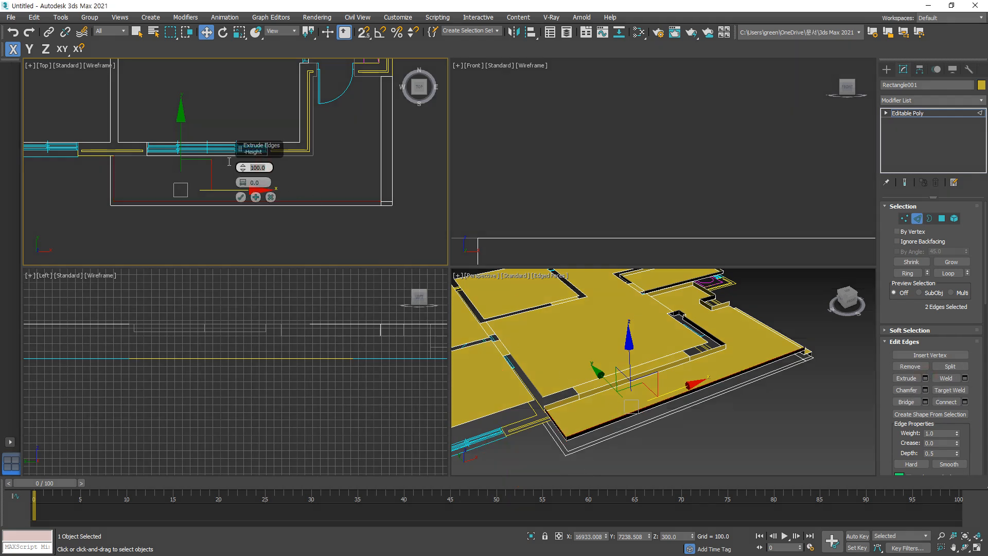
{"action": "type", "text": "150"}
{"action": "key", "text": "Return"}
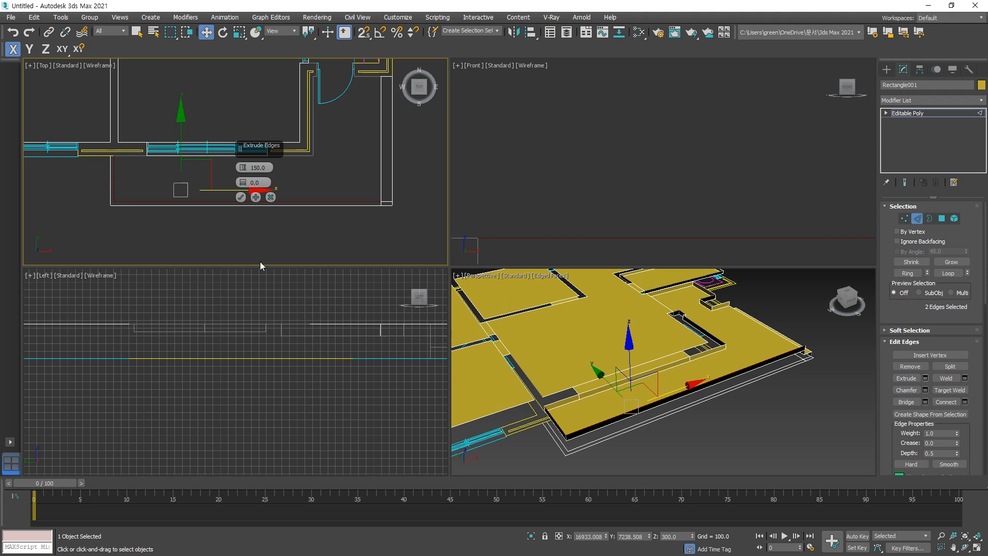
{"action": "left_click", "coordinate": [255, 197]}
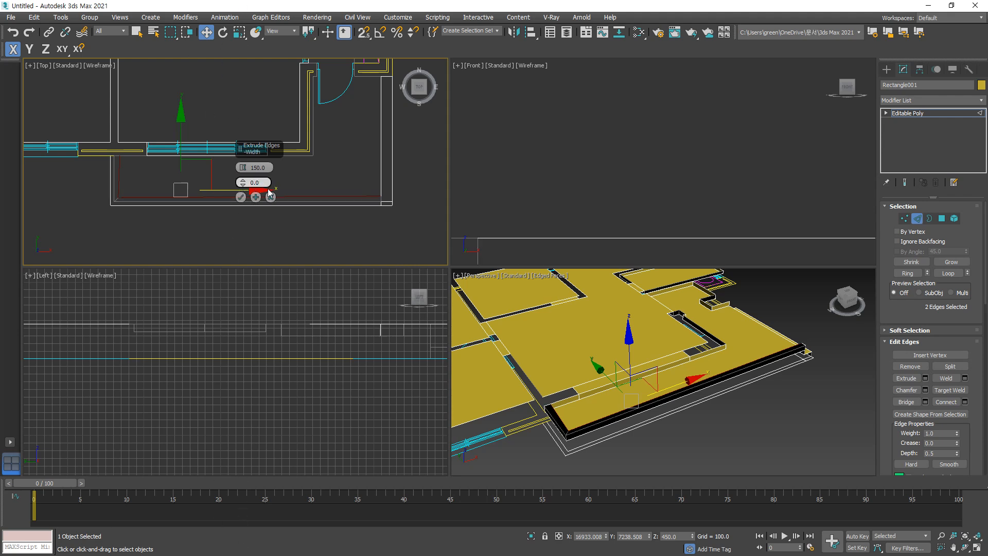
{"action": "left_click", "coordinate": [240, 198]}
Step: Turn snapping on and snap the curb's wall-side inner top vertex outward to the terrace's outer line at X 15064.257, Y 8157.258
{"action": "middle_click_drag", "start_coordinate": [218, 190], "coordinate": [278, 188]}
{"action": "key", "text": "1"}
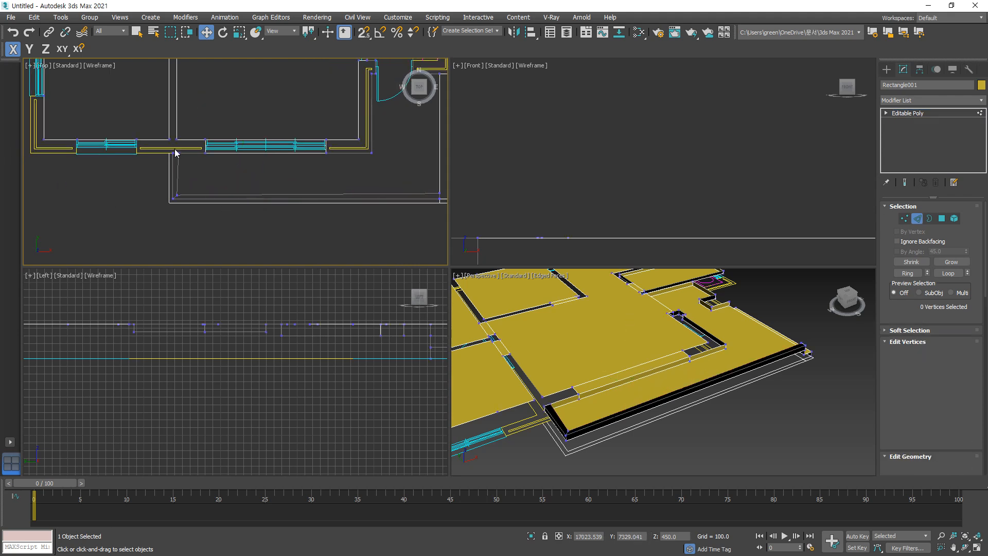
{"action": "scroll", "coordinate": [177, 154], "scroll_direction": "up", "scroll_amount": 5}
{"action": "left_click", "coordinate": [190, 165]}
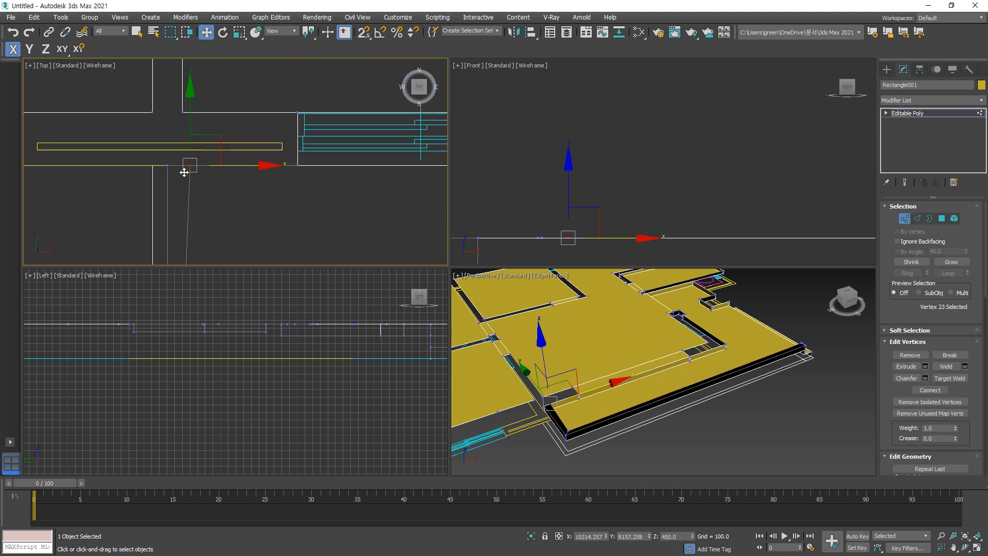
{"action": "key", "text": "s"}
{"action": "left_click_drag", "start_coordinate": [189, 166], "coordinate": [150, 167]}
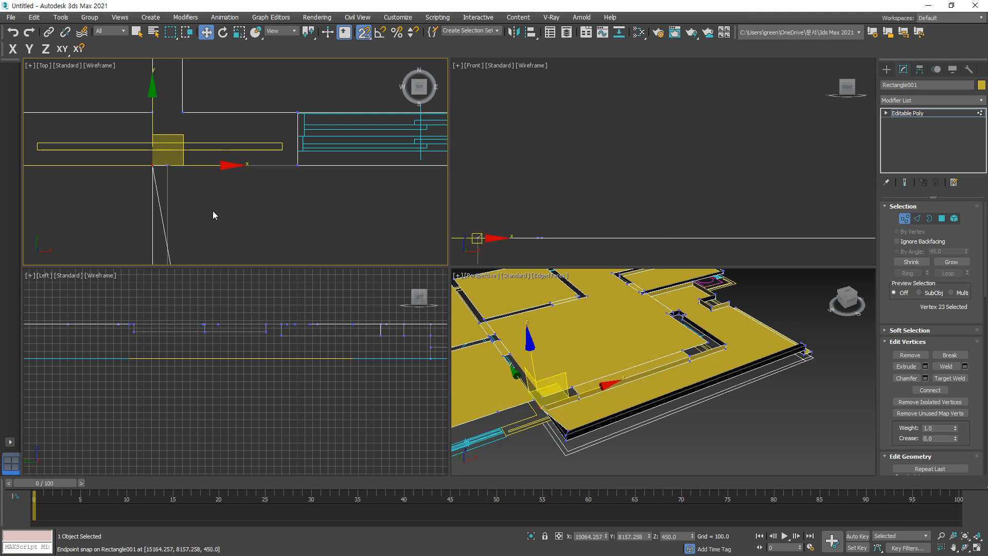
Step: Snap the curb's front corner vertex to the outer terrace corner, and its far end vertex to the outer line at X 22239.258
{"action": "middle_click_drag", "start_coordinate": [212, 214], "coordinate": [207, 117]}
{"action": "left_click_drag", "start_coordinate": [190, 215], "coordinate": [167, 236]}
{"action": "middle_click_drag", "start_coordinate": [224, 225], "coordinate": [61, 220]}
{"action": "middle_click_drag", "start_coordinate": [180, 194], "coordinate": [51, 192]}
{"action": "middle_click_drag", "start_coordinate": [441, 204], "coordinate": [167, 181]}
{"action": "left_click_drag", "start_coordinate": [273, 179], "coordinate": [273, 205]}
{"action": "scroll", "coordinate": [588, 458], "scroll_direction": "up", "scroll_amount": 6}
{"action": "middle_click_drag", "start_coordinate": [537, 440], "coordinate": [570, 408]}
{"action": "scroll", "coordinate": [628, 424], "scroll_direction": "down", "scroll_amount": 5}
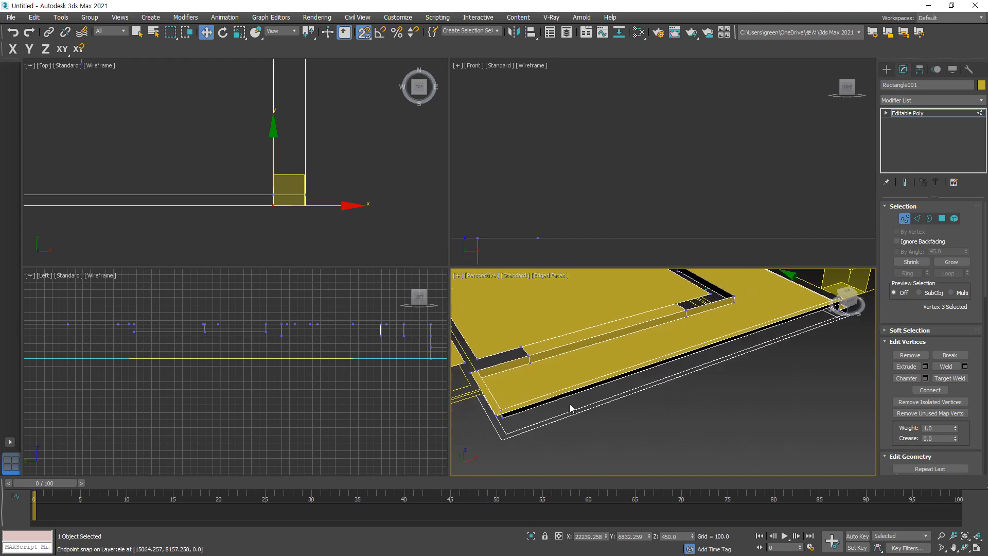
Step: Clear the vertex selection, turn snapping off and switch to edge editing at the open end of the stepped side near the front corner
{"action": "middle_click_drag", "start_coordinate": [719, 382], "coordinate": [638, 357]}
{"action": "middle_click_drag", "start_coordinate": [277, 206], "coordinate": [193, 197]}
{"action": "left_click", "coordinate": [337, 197]}
{"action": "scroll", "coordinate": [190, 197], "scroll_direction": "up", "scroll_amount": 2}
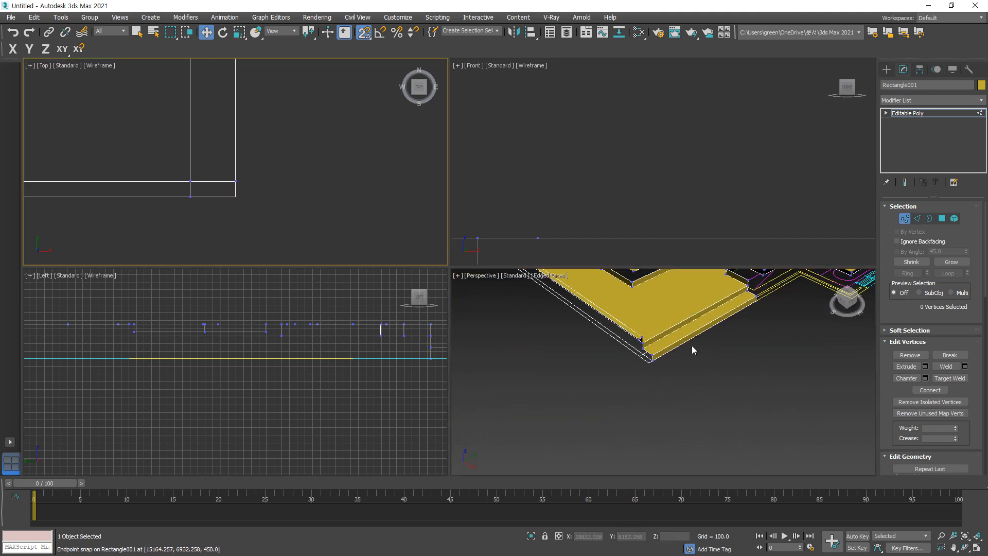
{"action": "scroll", "coordinate": [651, 363], "scroll_direction": "up", "scroll_amount": 2}
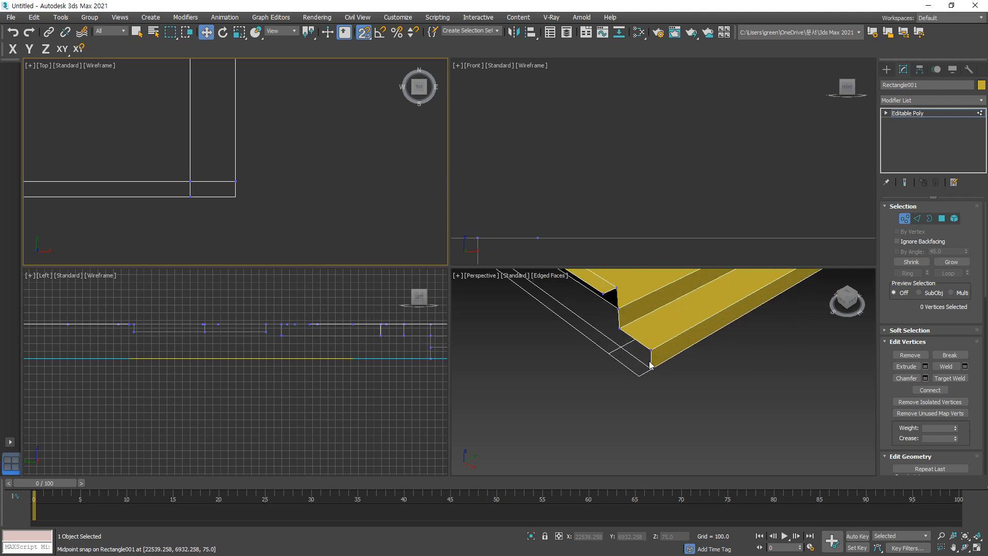
{"action": "key", "text": "s"}
{"action": "middle_click", "coordinate": [649, 361]}
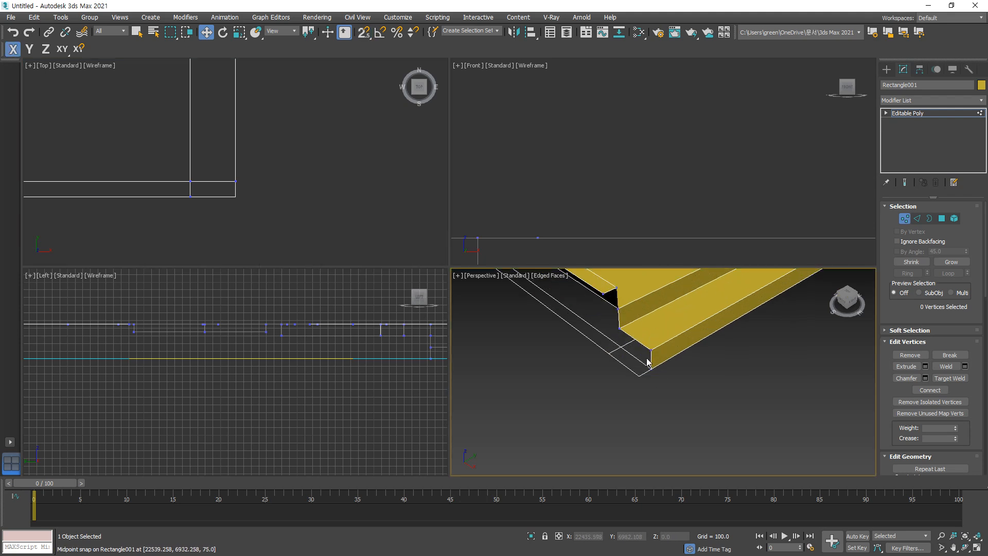
{"action": "key", "text": "2"}
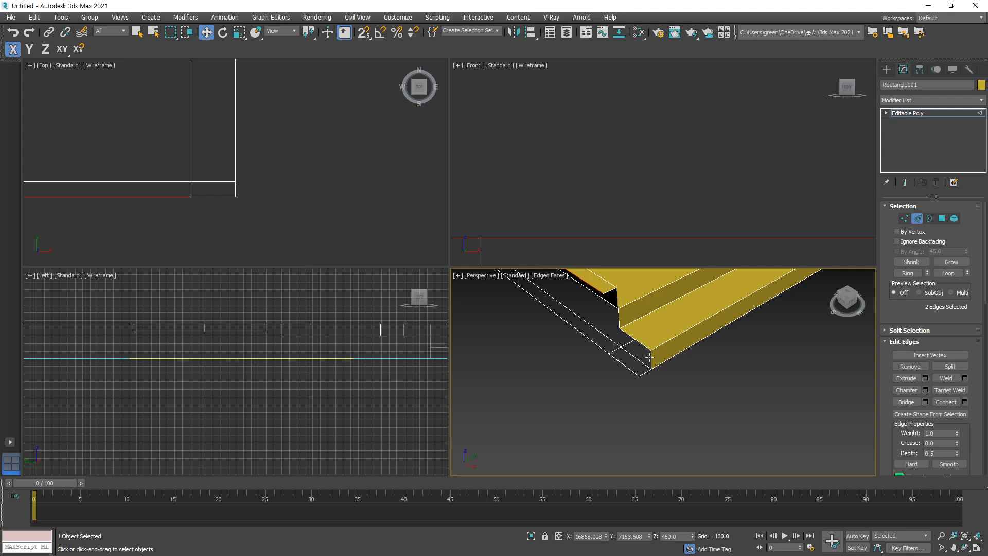
{"action": "left_click_drag", "start_coordinate": [617, 287], "coordinate": [652, 348]}
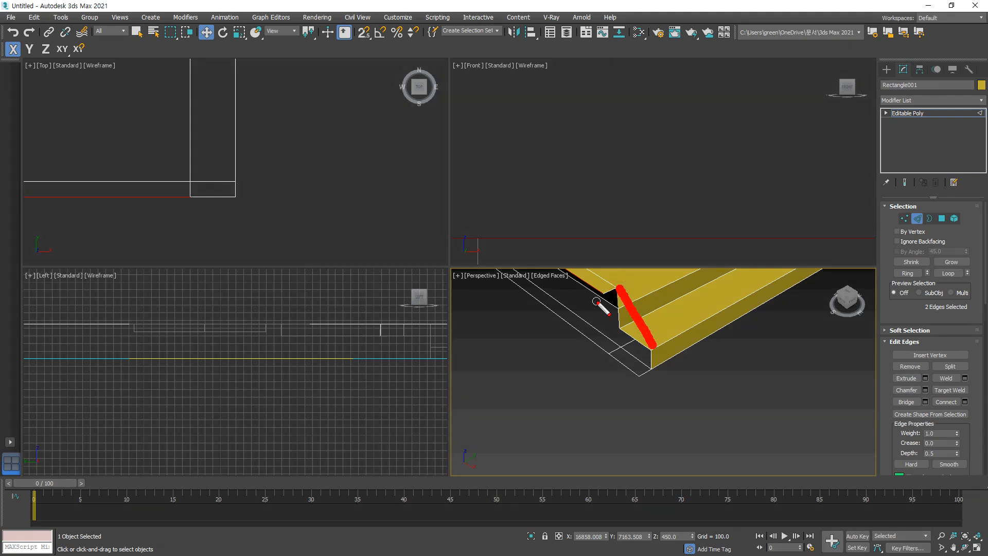
{"action": "left_click_drag", "start_coordinate": [596, 301], "coordinate": [649, 365]}
{"action": "key", "text": "Escape"}
Step: Pull a copy of the lowest vertical end edge out to the plan's outer corner as a new face, with snapping on
{"action": "left_click", "coordinate": [650, 359]}
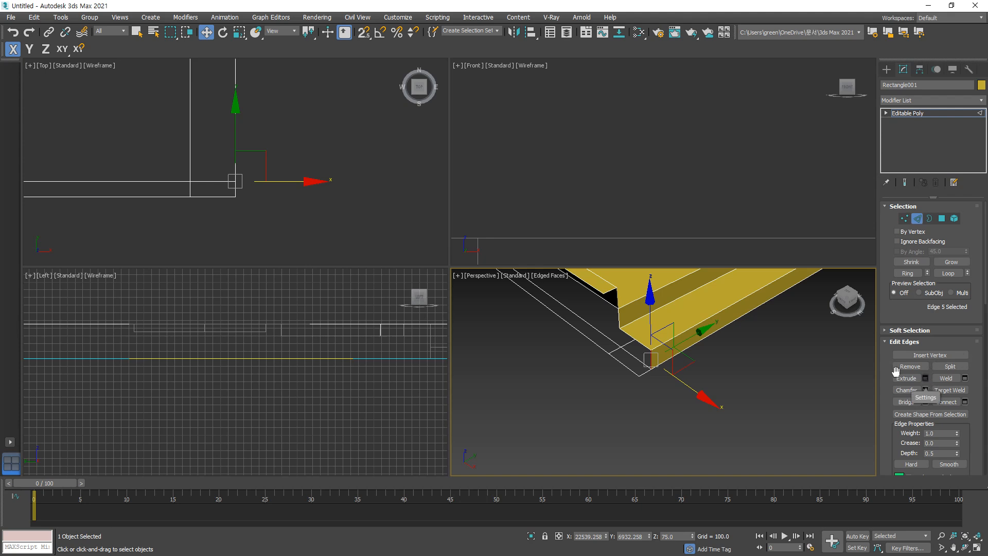
{"action": "key", "text": "s"}
{"action": "scroll", "coordinate": [206, 190], "scroll_direction": "up", "scroll_amount": 3}
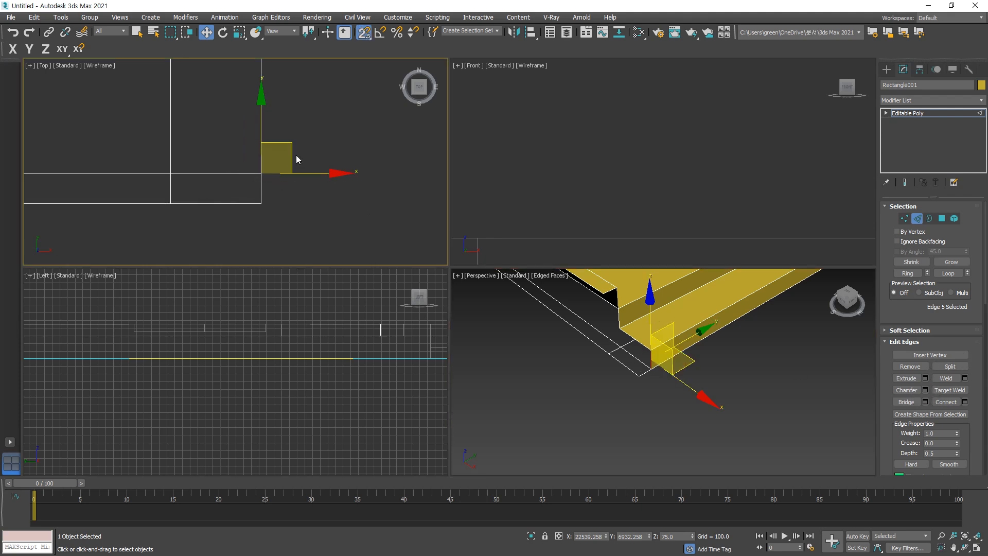
{"action": "key", "text": "s"}
{"action": "left_click_drag", "start_coordinate": [289, 165], "coordinate": [265, 201], "text": "shift"}
{"action": "key", "text": "s"}
{"action": "left_click", "coordinate": [588, 380]}
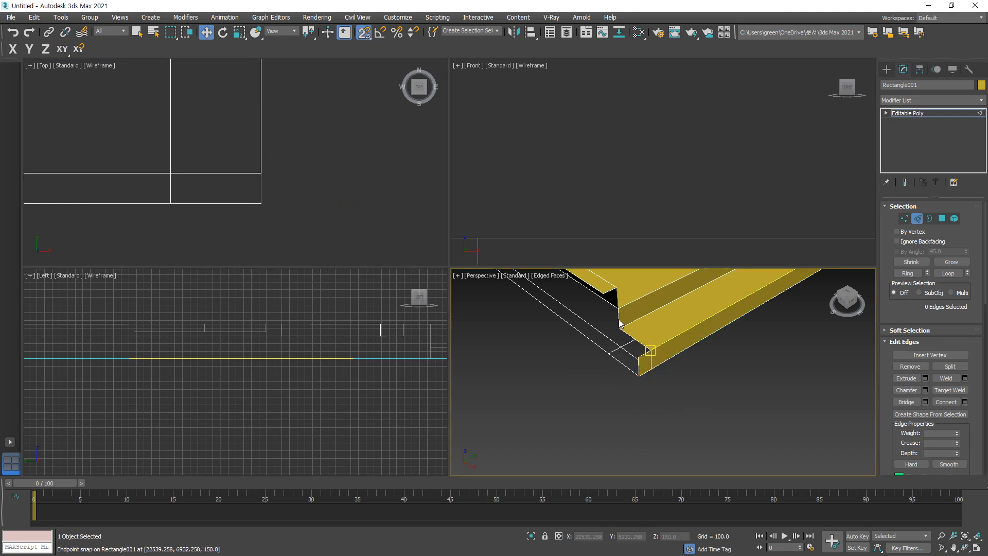
{"action": "key", "text": "s"}
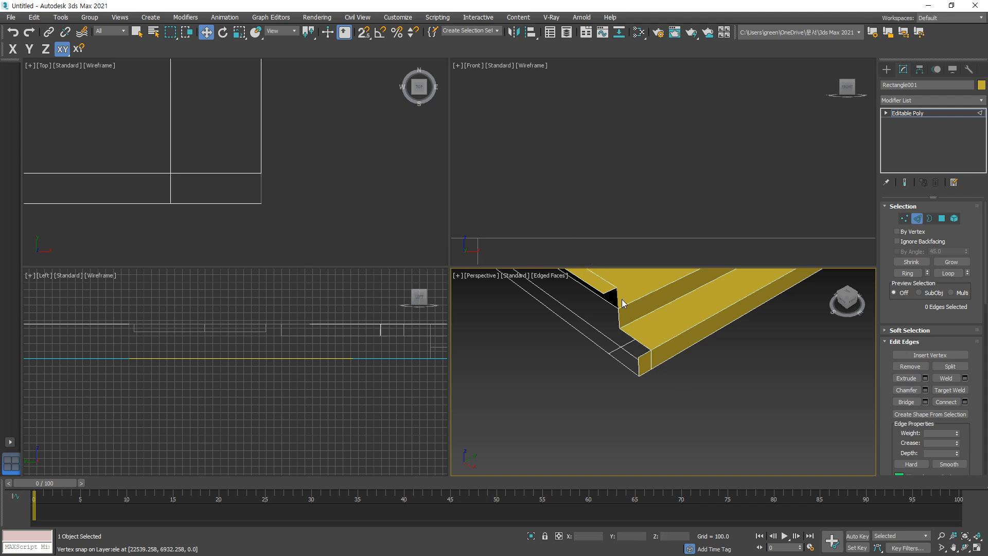
Step: Undo the face pulled from the lowest vertical end edge
{"action": "key", "text": "ctrl+z"}
{"action": "key", "text": "ctrl+z"}
{"action": "key", "text": "ctrl+z"}
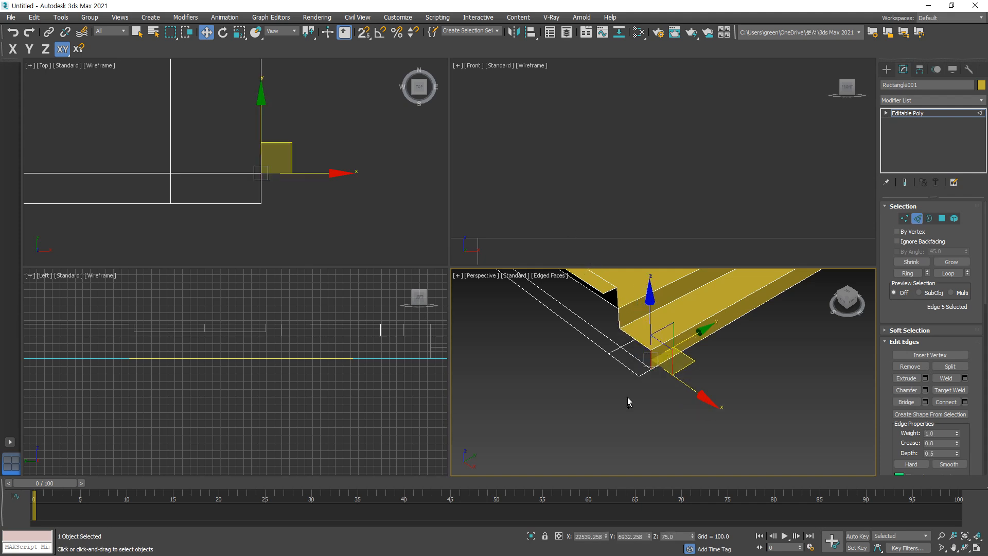
Step: Try extruding the stepped side's three end edges together with height 150 and width 0
{"action": "left_click", "coordinate": [631, 338], "text": "ctrl"}
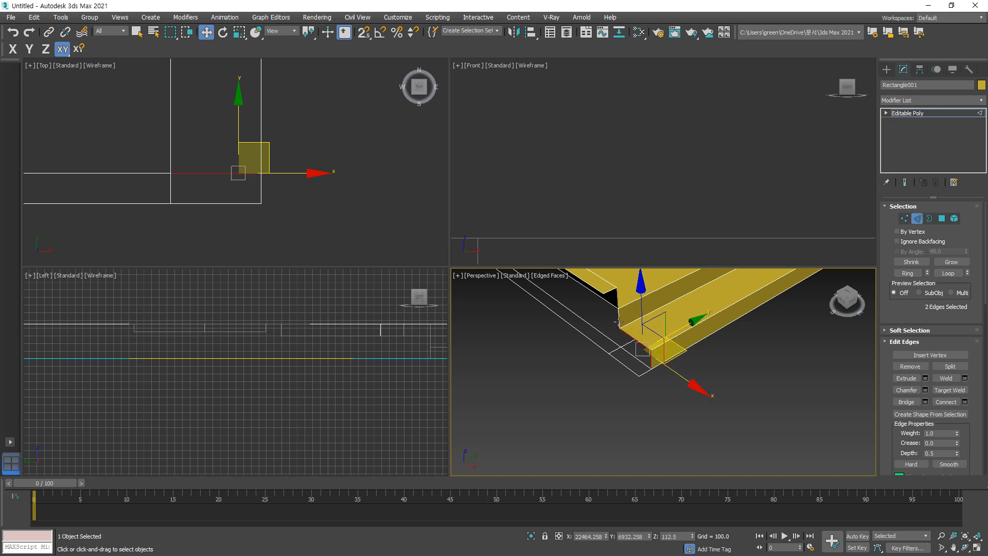
{"action": "left_click", "coordinate": [619, 320], "text": "ctrl"}
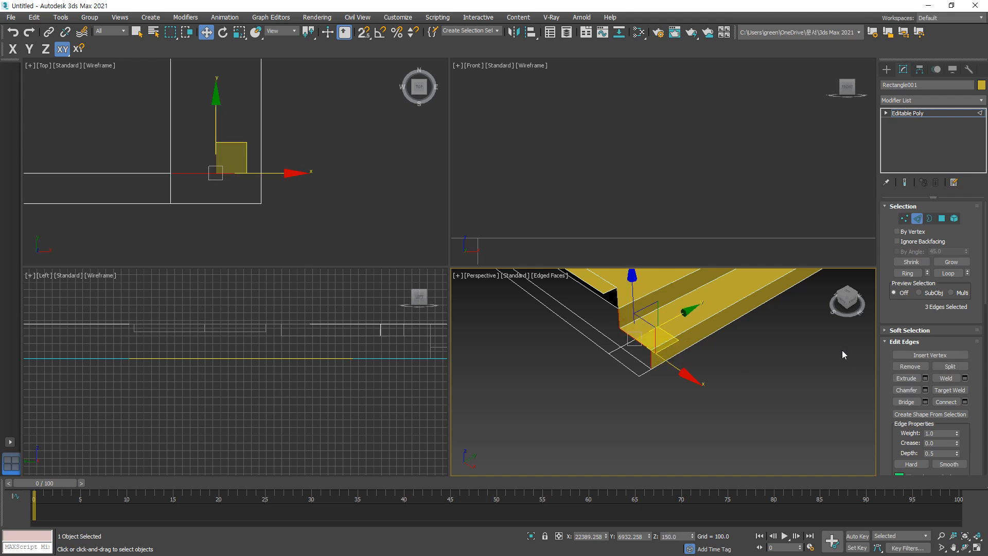
{"action": "left_click", "coordinate": [924, 378]}
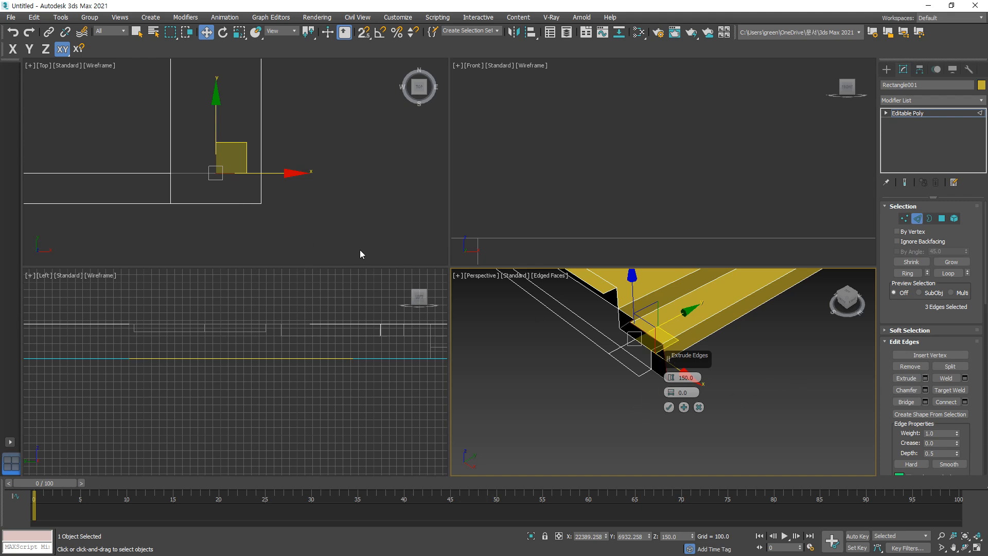
{"action": "middle_click_drag", "start_coordinate": [591, 384], "coordinate": [611, 393], "text": "alt"}
{"action": "left_click", "coordinate": [664, 323], "text": "alt"}
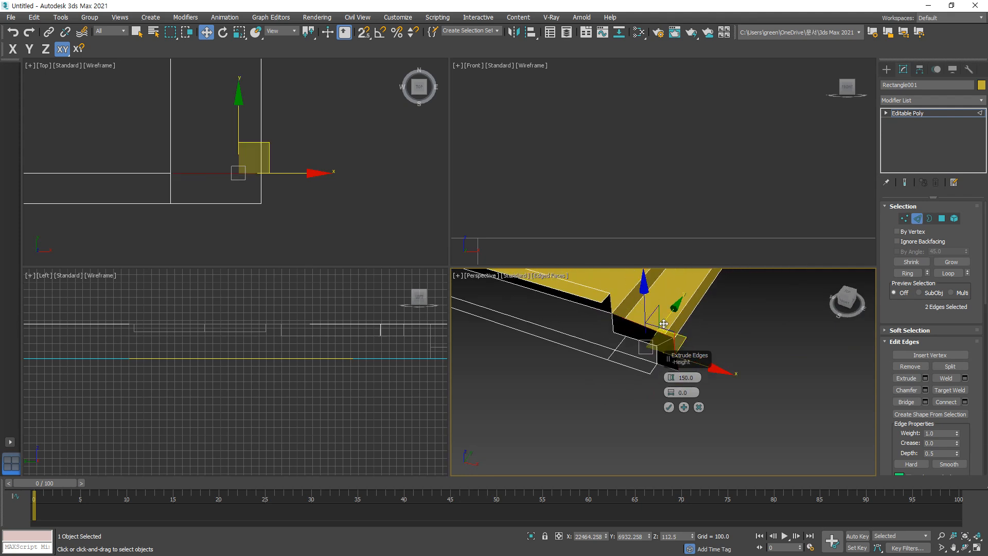
{"action": "left_click", "coordinate": [641, 341]}
{"action": "left_click", "coordinate": [699, 407]}
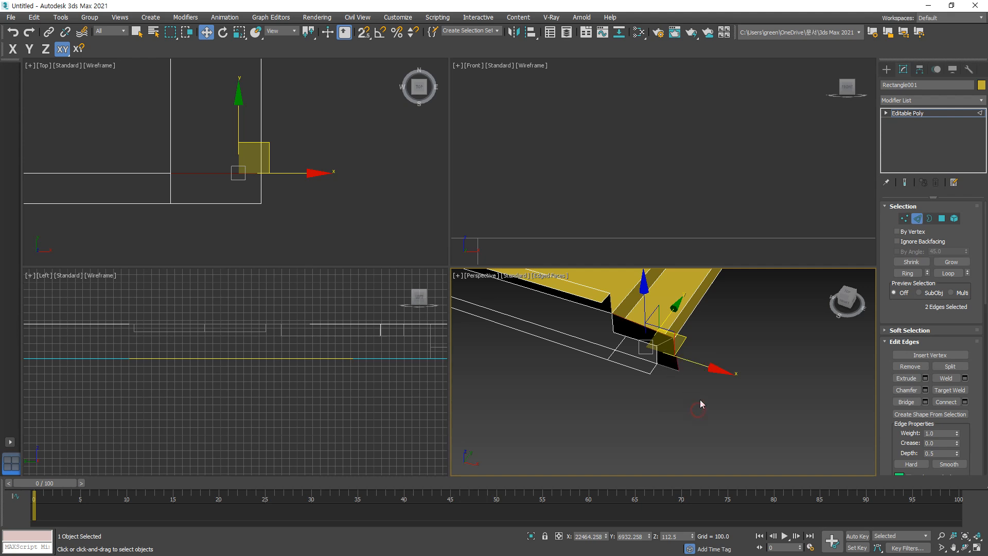
Step: Reselect the three end edges and pull copies outward along Y to about Y 6860.7 as a new strip of faces
{"action": "left_click", "coordinate": [612, 324], "text": "ctrl"}
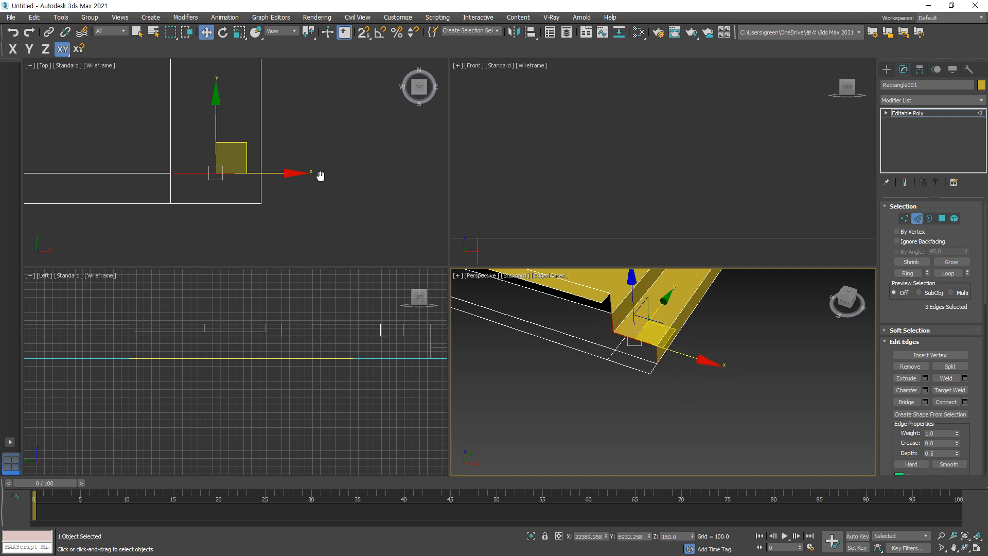
{"action": "middle_click_drag", "start_coordinate": [320, 176], "coordinate": [369, 172]}
{"action": "left_click_drag", "start_coordinate": [263, 119], "coordinate": [267, 160]}
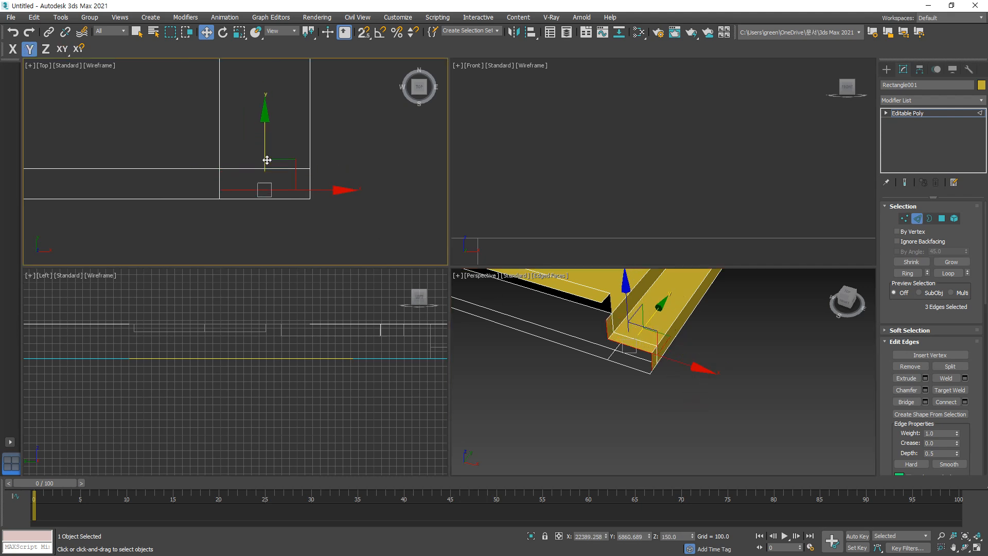
{"action": "key", "text": "s"}
{"action": "left_click_drag", "start_coordinate": [219, 192], "coordinate": [304, 219]}
{"action": "right_click", "coordinate": [305, 219]}
{"action": "left_click", "coordinate": [323, 222]}
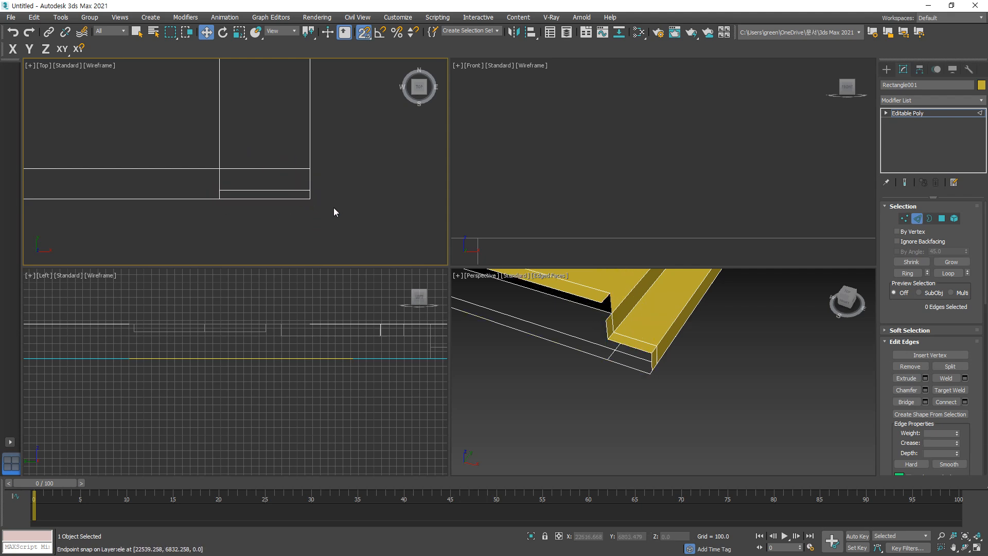
Step: Select the new strip's three outer edges and snap them to the plan's outer line at Y 6832.258
{"action": "left_click", "coordinate": [607, 326]}
{"action": "left_click_drag", "start_coordinate": [628, 346], "coordinate": [650, 363]}
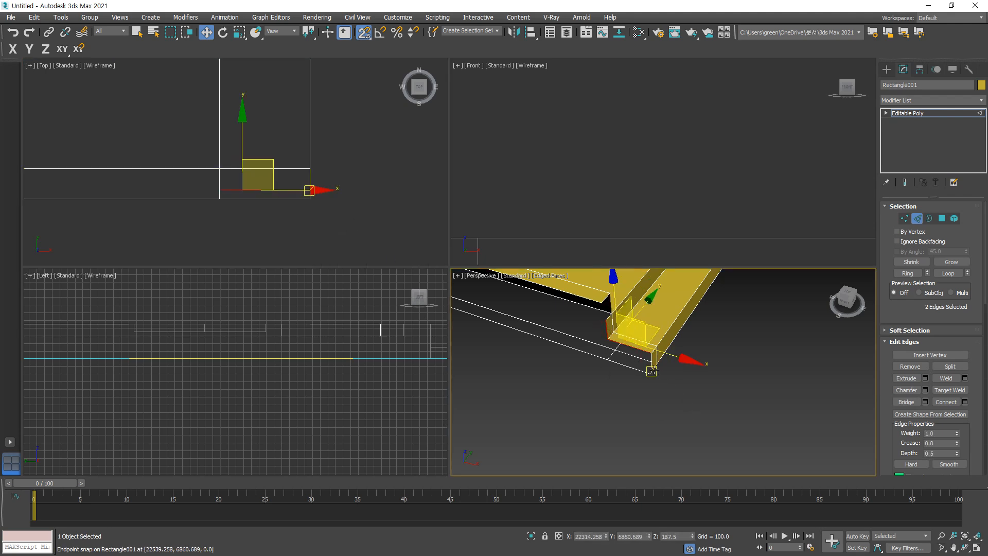
{"action": "left_click", "coordinate": [651, 366], "text": "ctrl"}
{"action": "right_click", "coordinate": [412, 202]}
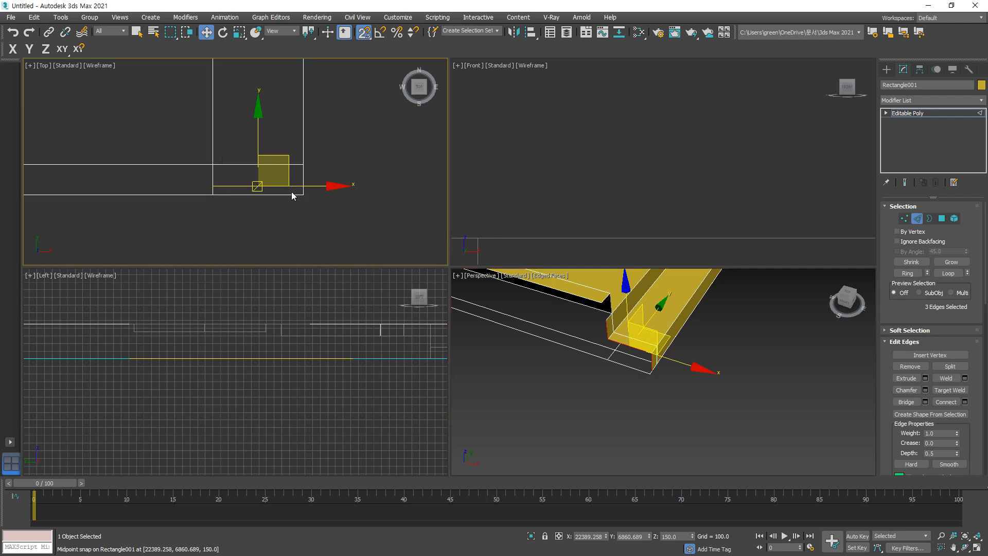
{"action": "scroll", "coordinate": [274, 204], "scroll_direction": "up", "scroll_amount": 1}
{"action": "scroll", "coordinate": [348, 209], "scroll_direction": "up", "scroll_amount": 2}
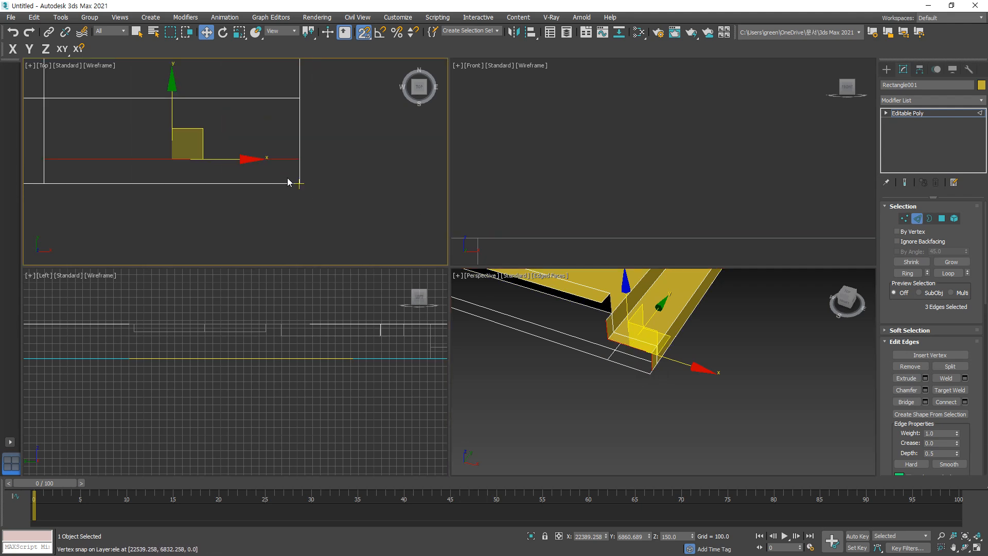
{"action": "left_click_drag", "start_coordinate": [299, 172], "coordinate": [298, 184]}
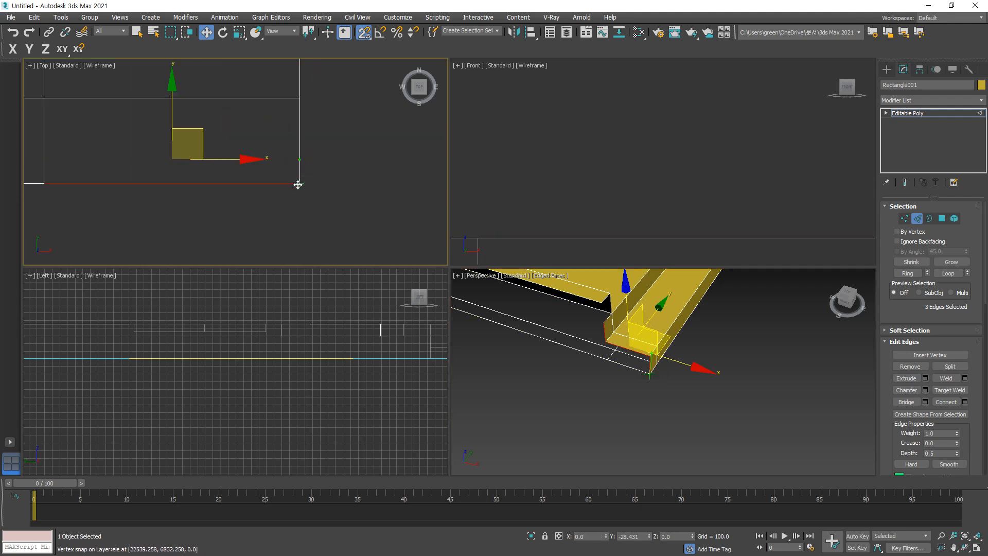
{"action": "left_click", "coordinate": [331, 211]}
Step: Bridge the new strip's upper edge to the slab corner's edge above it, and turn snapping off
{"action": "scroll", "coordinate": [637, 323], "scroll_direction": "up", "scroll_amount": 3}
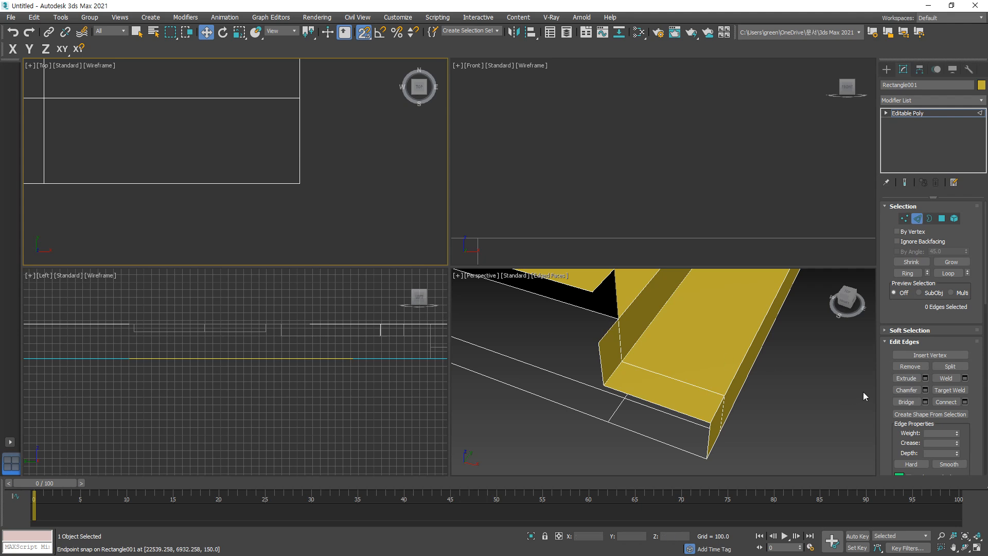
{"action": "left_click", "coordinate": [905, 402]}
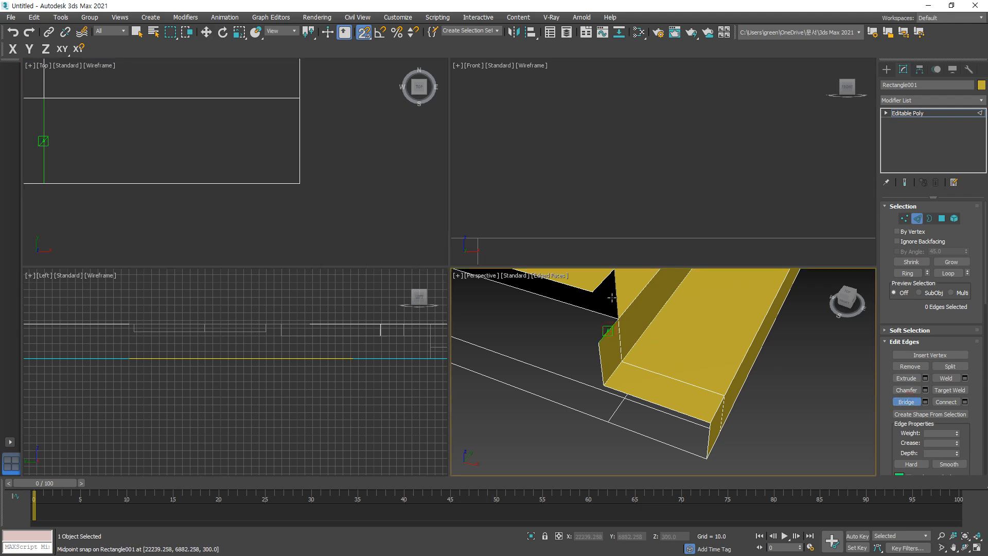
{"action": "left_click", "coordinate": [600, 283]}
{"action": "key", "text": "s"}
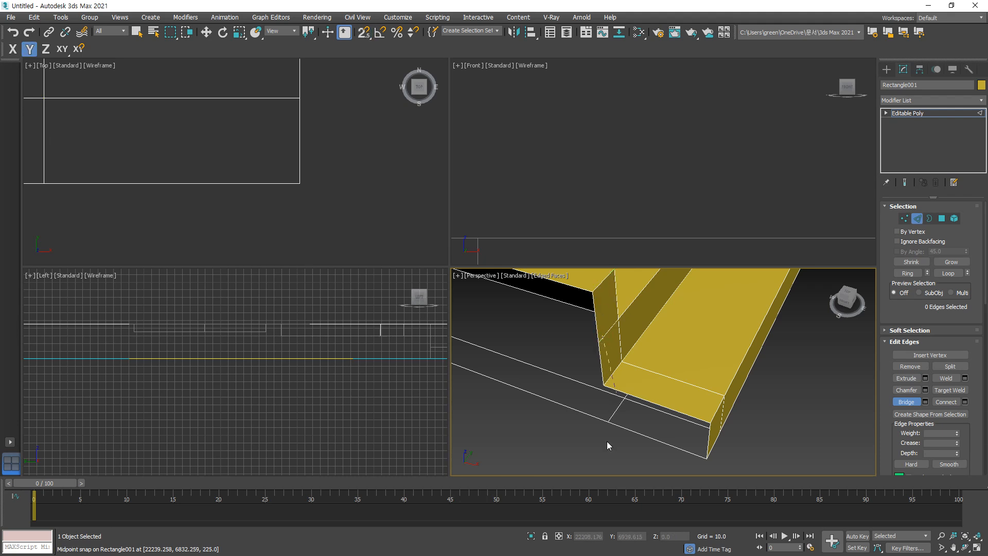
{"action": "right_click", "coordinate": [608, 391]}
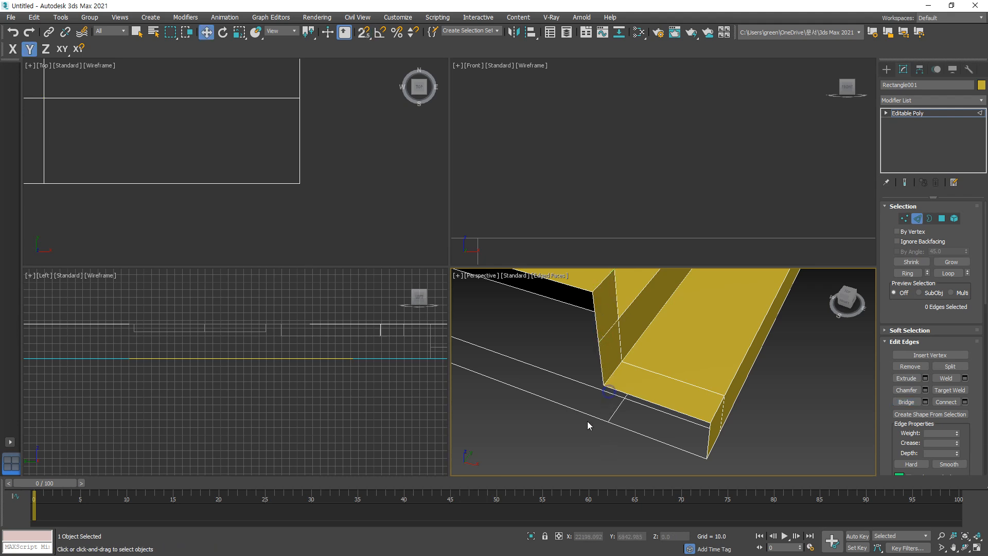
Step: Remove the dividing edge between the bridged face and the strip face below it, and check the corner
{"action": "left_click", "coordinate": [608, 333]}
{"action": "left_click", "coordinate": [673, 418]}
{"action": "scroll", "coordinate": [704, 431], "scroll_direction": "down", "scroll_amount": 6}
{"action": "scroll", "coordinate": [653, 415], "scroll_direction": "up", "scroll_amount": 6}
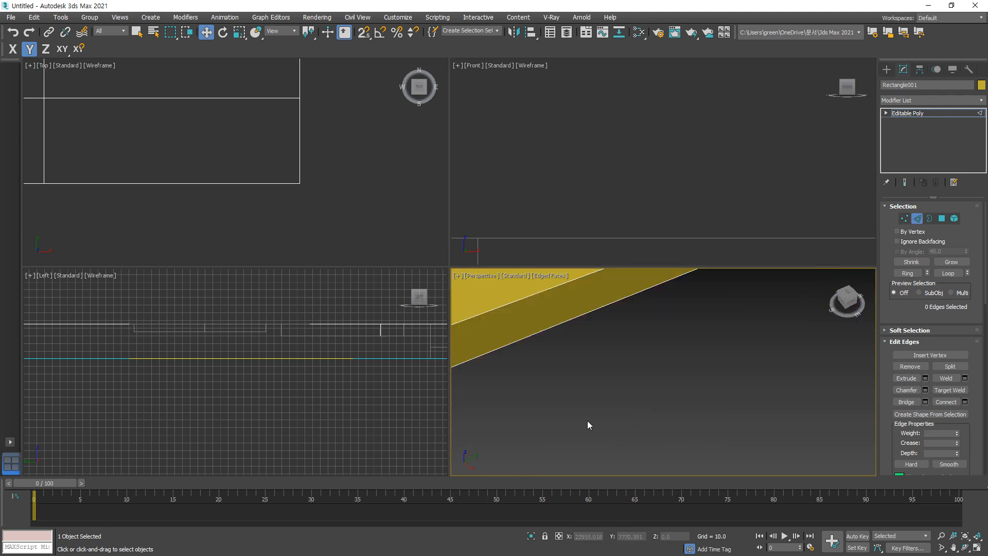
{"action": "middle_click_drag", "start_coordinate": [588, 421], "coordinate": [606, 402], "text": "alt"}
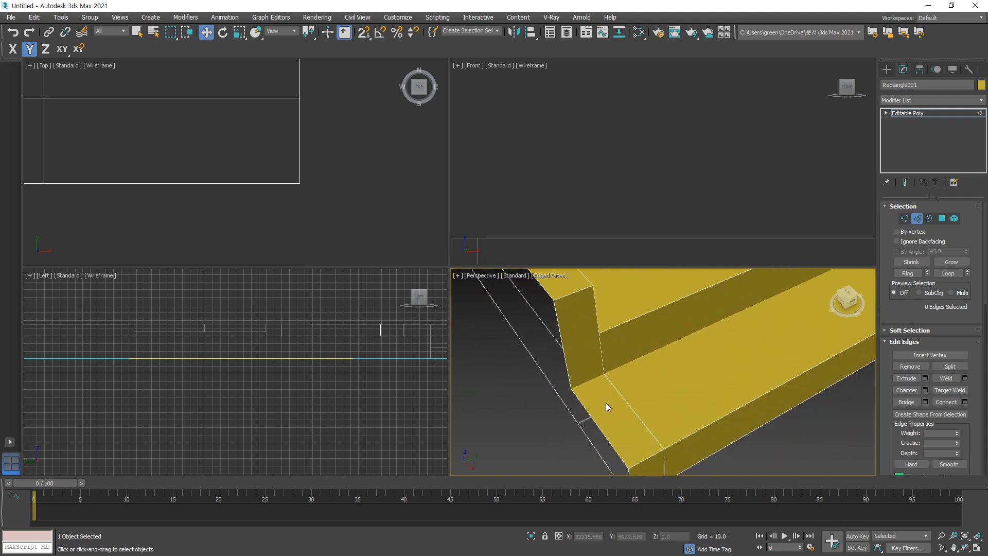
{"action": "scroll", "coordinate": [606, 402], "scroll_direction": "down", "scroll_amount": 2}
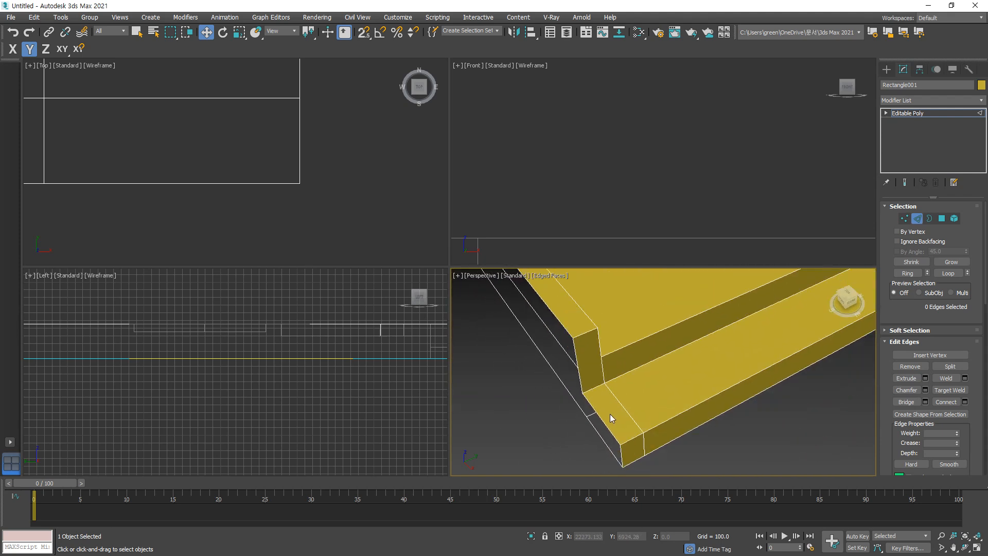
Step: Switch the slab from edge to border editing
{"action": "key", "text": "ctrl+2"}
{"action": "mouse_move", "coordinate": [612, 420]}
{"action": "left_mouse_down"}
{"action": "mouse_move", "coordinate": [609, 406]}
{"action": "mouse_move", "coordinate": [597, 408]}
{"action": "left_mouse_up"}
{"action": "left_click", "coordinate": [909, 379]}
{"action": "key", "text": "3"}
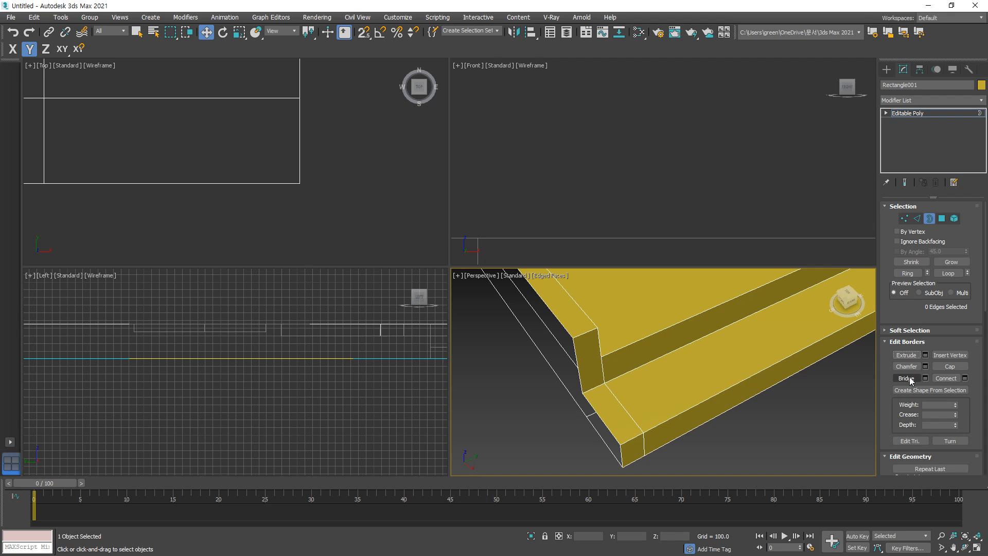
{"action": "right_click", "coordinate": [753, 427]}
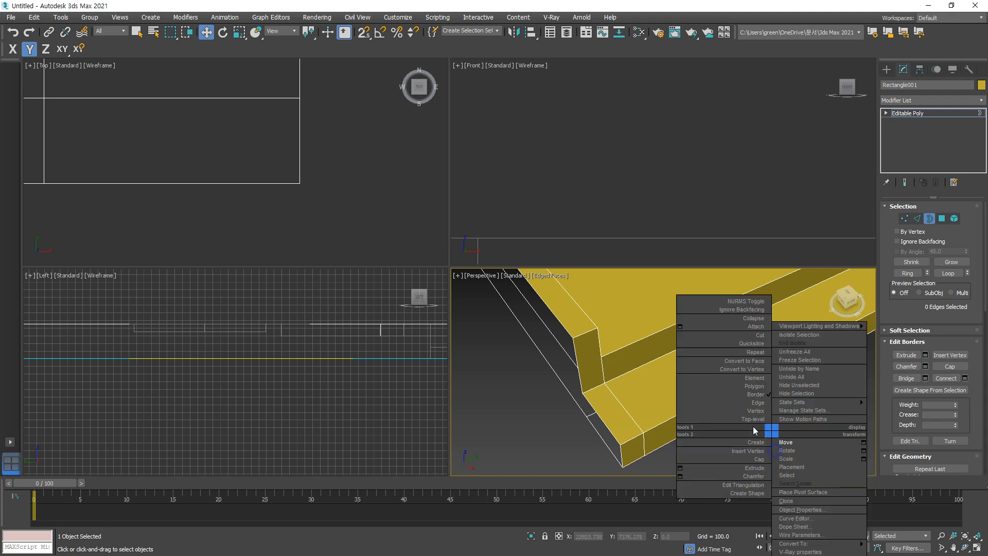
{"action": "left_click", "coordinate": [811, 441]}
Step: Undo the edge removal, the bridge and the new strip, back to the stepped side's three selected end edges
{"action": "key", "text": "ctrl+z"}
{"action": "key", "text": "ctrl+z"}
{"action": "key", "text": "ctrl+z"}
{"action": "key", "text": "ctrl+z"}
{"action": "key", "text": "ctrl+z"}
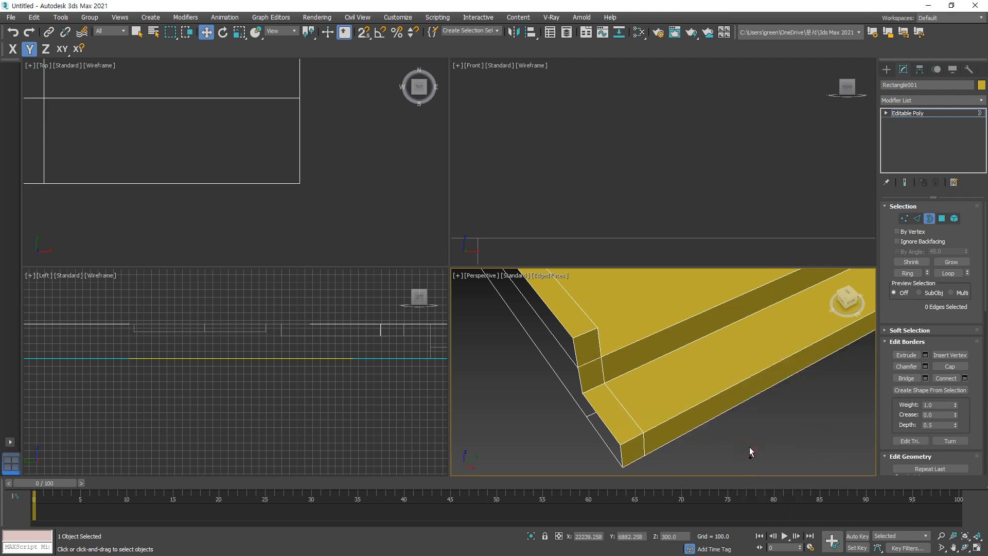
{"action": "key", "text": "ctrl+z"}
{"action": "key", "text": "ctrl+z"}
{"action": "key", "text": "ctrl+z"}
{"action": "key", "text": "ctrl+z"}
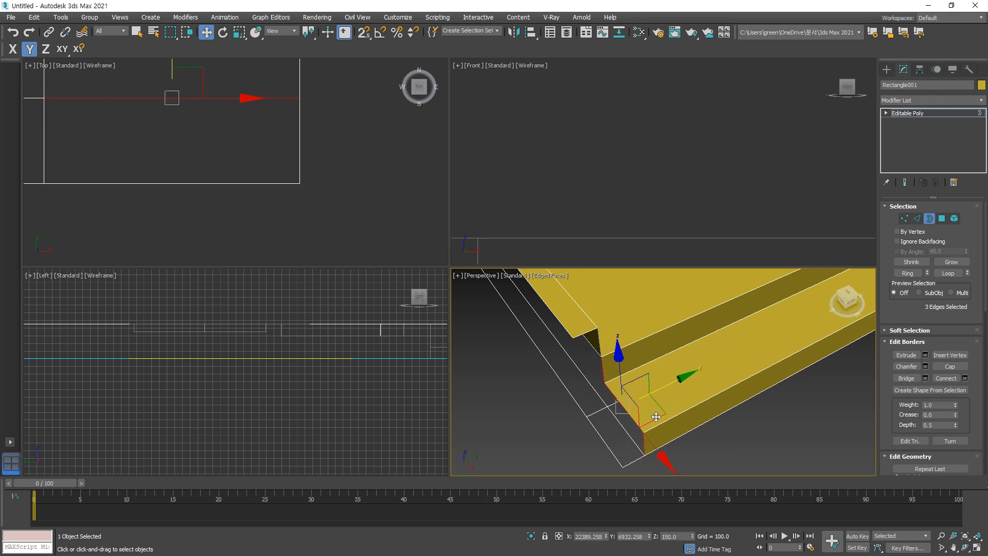
Step: Nudge the three selected border edges up to Z 160.006, and clear the border selection
{"action": "left_click_drag", "start_coordinate": [621, 372], "coordinate": [622, 371]}
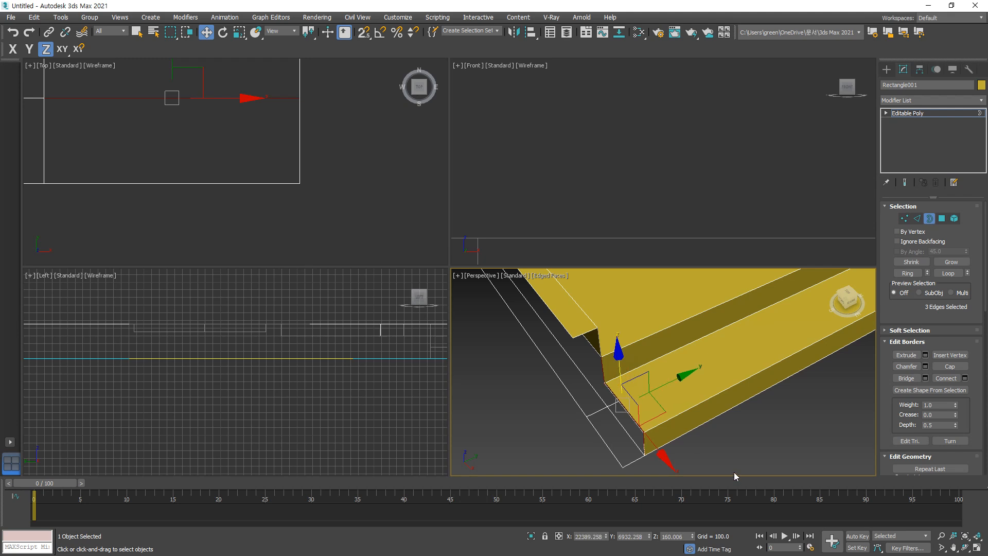
{"action": "left_click", "coordinate": [726, 460]}
{"action": "left_click", "coordinate": [623, 407]}
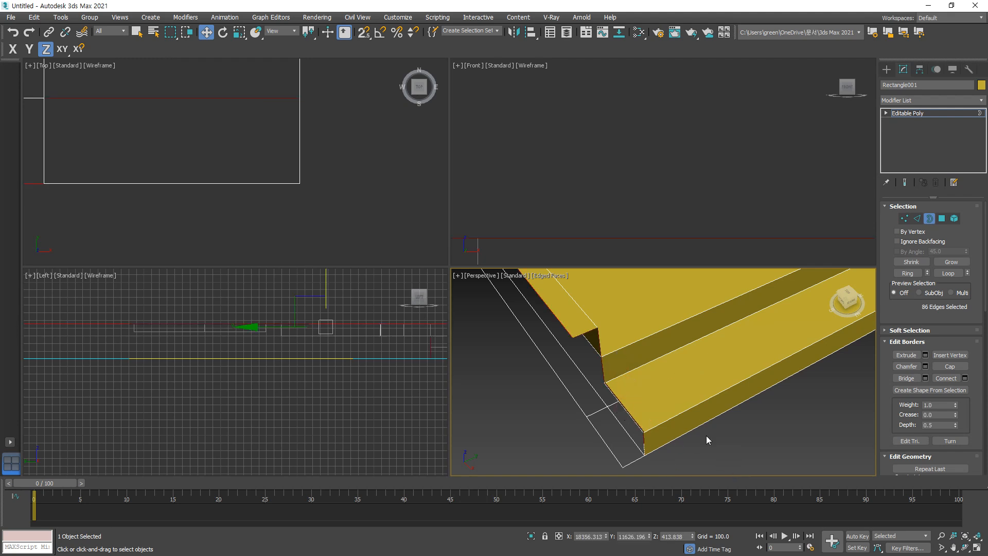
{"action": "left_click", "coordinate": [706, 436]}
{"action": "left_click", "coordinate": [627, 410]}
{"action": "left_click", "coordinate": [705, 436]}
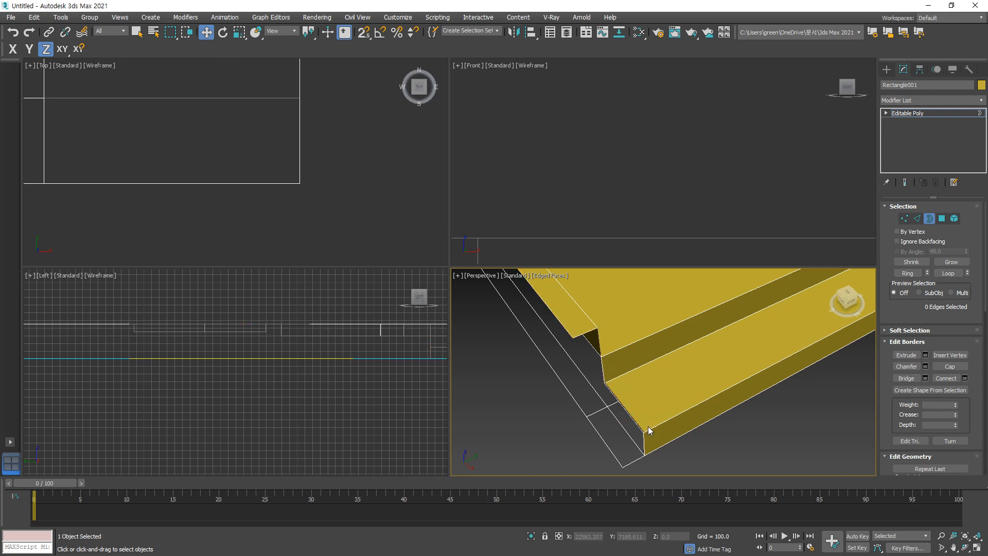
Step: In edge editing, copy the lower ledge's end edge upward as a new face and snap it to Z 300
{"action": "key", "text": "2"}
{"action": "left_click", "coordinate": [621, 407]}
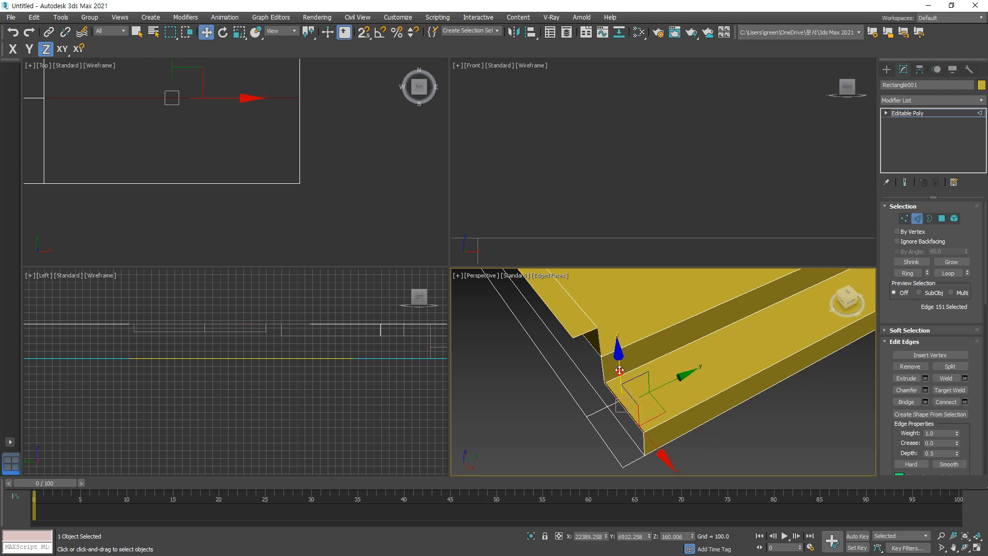
{"action": "left_click_drag", "start_coordinate": [620, 371], "coordinate": [619, 326], "text": "shift"}
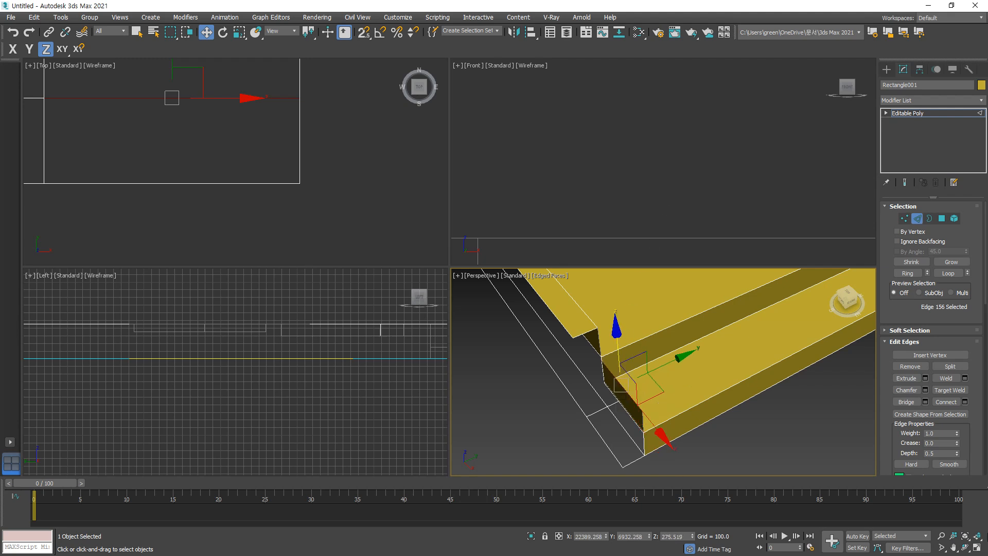
{"action": "left_click", "coordinate": [977, 534]}
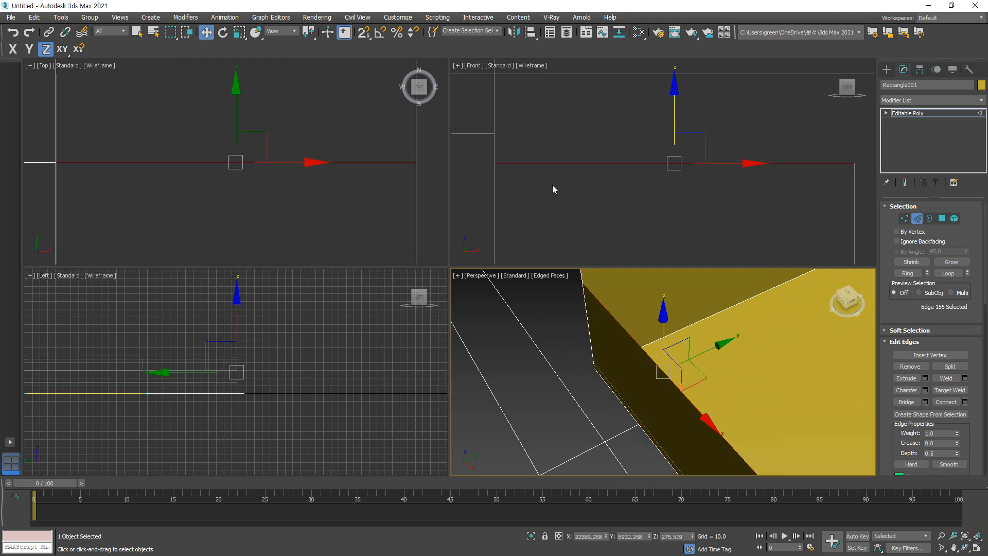
{"action": "middle_click_drag", "start_coordinate": [552, 184], "coordinate": [576, 218]}
{"action": "key", "text": "s"}
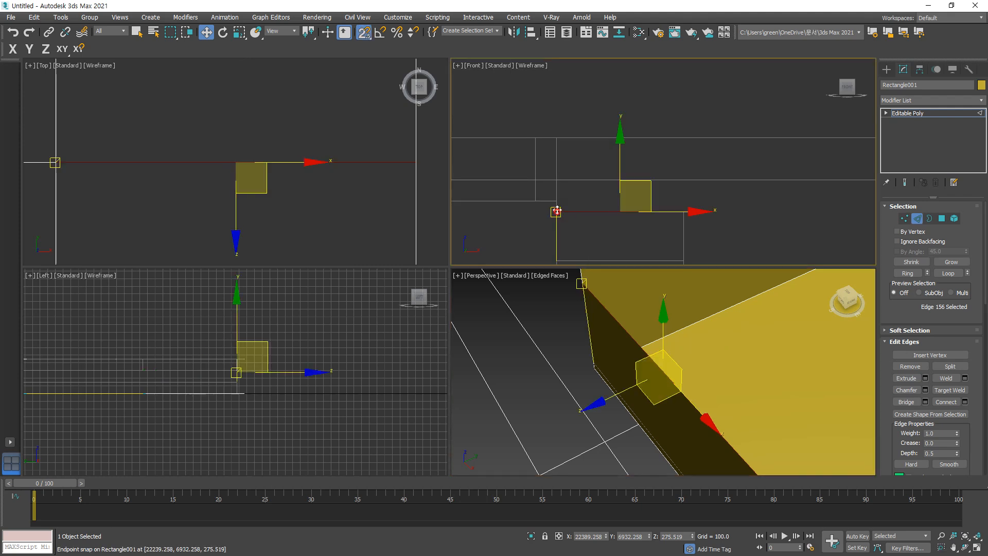
{"action": "left_click_drag", "start_coordinate": [557, 212], "coordinate": [556, 201]}
{"action": "scroll", "coordinate": [678, 338], "scroll_direction": "down", "scroll_amount": 4}
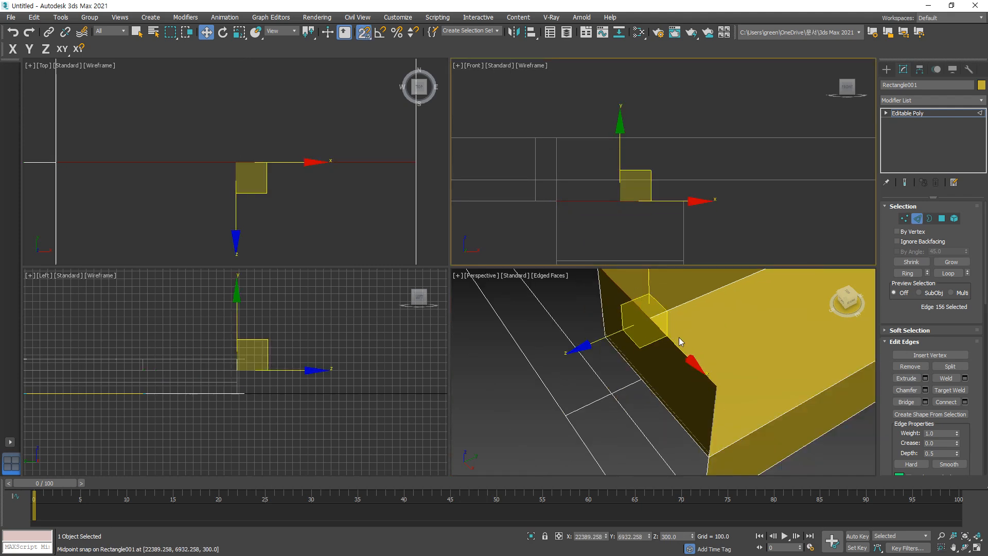
Step: Extend the raised edge outward as a horizontal strip, snapped to the plan's outer corner at Y 6832.259, and clear the selection
{"action": "right_click", "coordinate": [247, 124]}
{"action": "left_click_drag", "start_coordinate": [236, 114], "coordinate": [219, 219], "text": "shift"}
{"action": "middle_click_drag", "start_coordinate": [298, 230], "coordinate": [273, 175]}
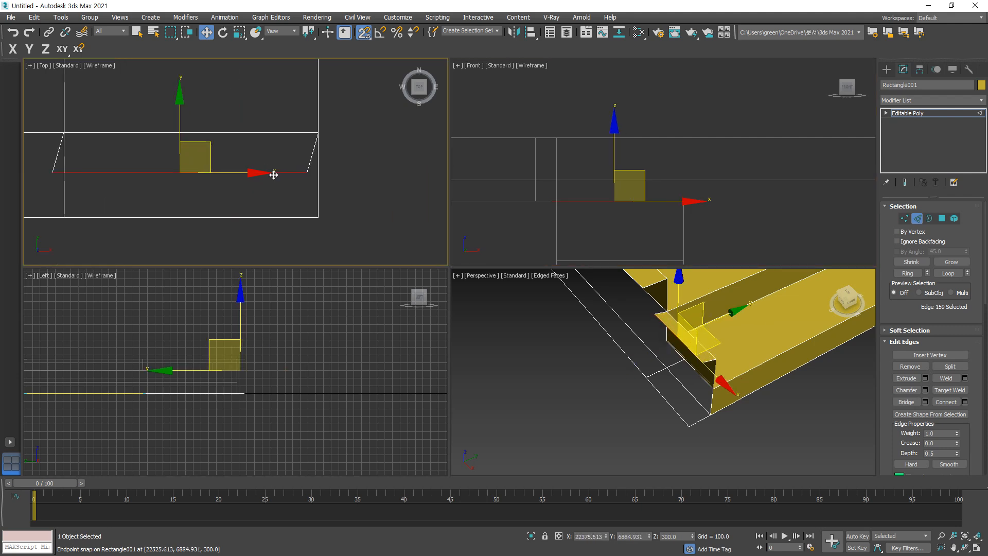
{"action": "left_click_drag", "start_coordinate": [306, 174], "coordinate": [321, 218]}
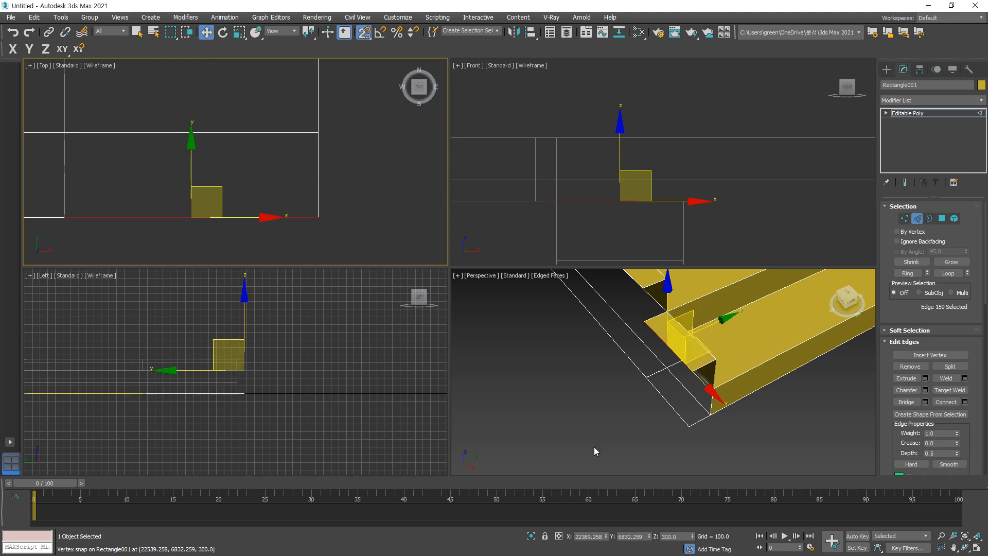
{"action": "left_click", "coordinate": [665, 434]}
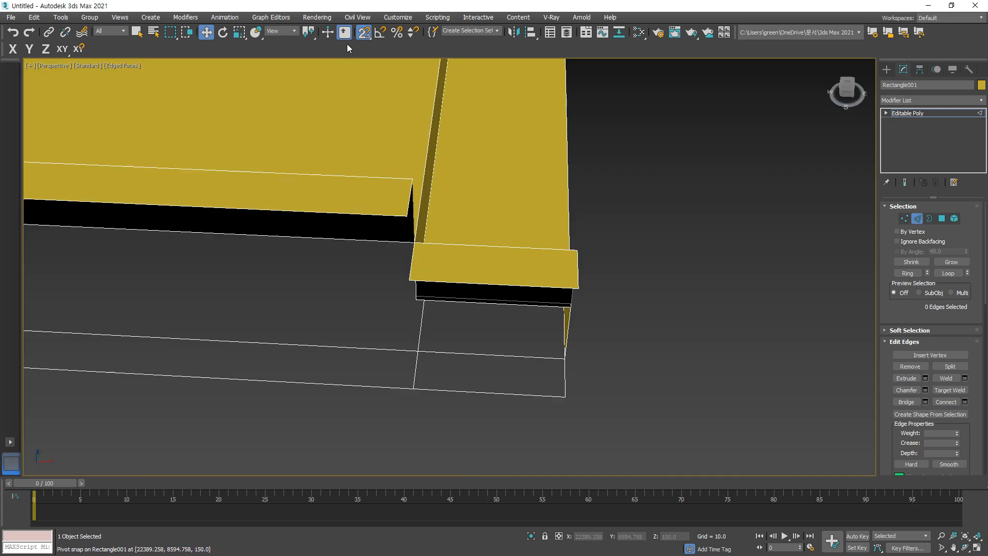
Step: Switch snapping to 3D and try to grab the new strip's inner side edge at its outer endpoint
{"action": "left_click_drag", "start_coordinate": [360, 32], "coordinate": [368, 83]}
{"action": "key", "text": "F6"}
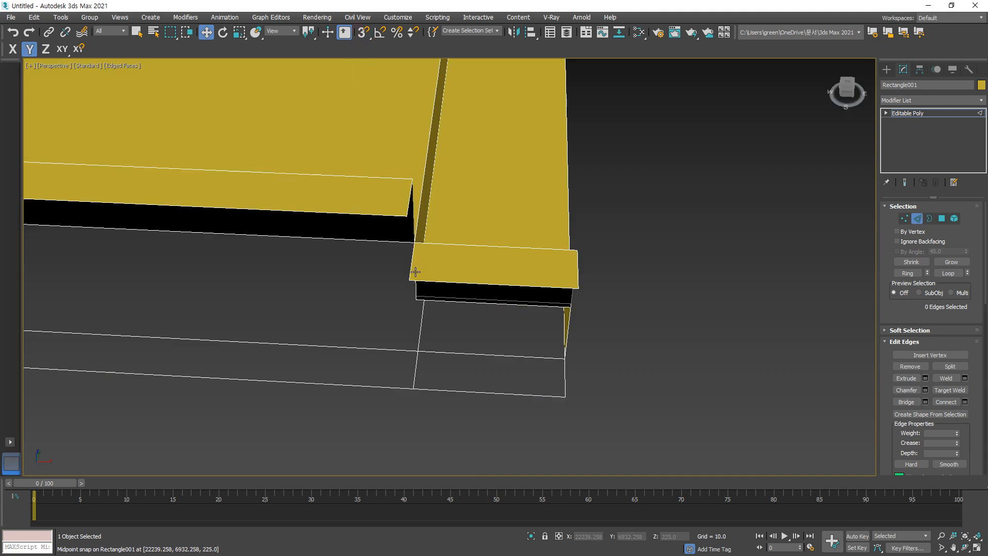
{"action": "left_click", "coordinate": [409, 265]}
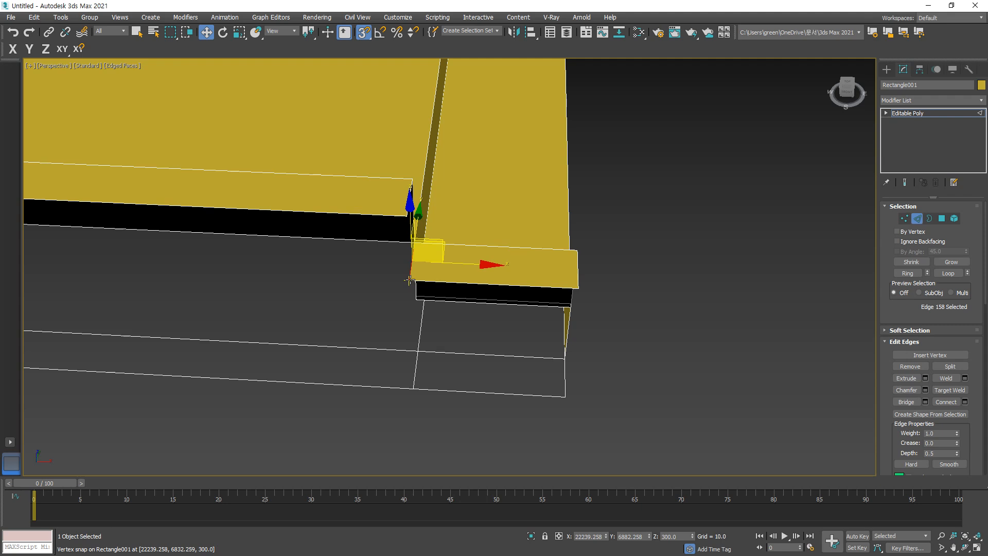
{"action": "left_click_drag", "start_coordinate": [415, 255], "coordinate": [410, 277]}
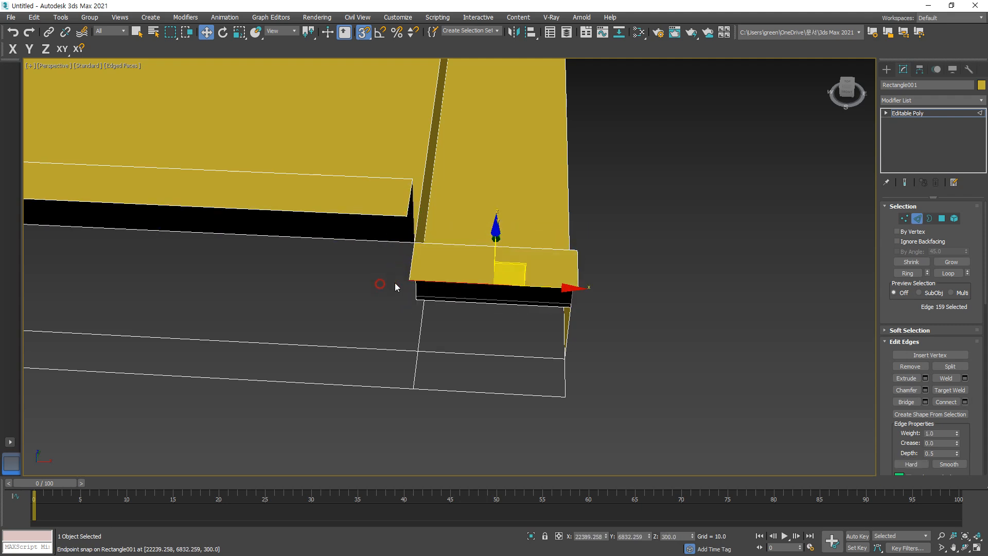
{"action": "left_click", "coordinate": [396, 287]}
{"action": "left_click", "coordinate": [410, 262]}
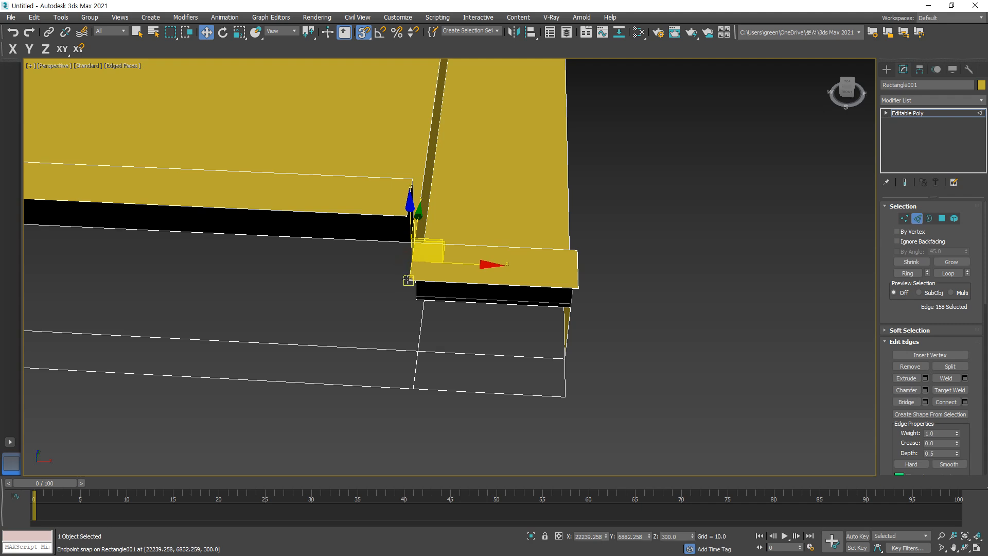
{"action": "left_click", "coordinate": [409, 280]}
{"action": "left_click", "coordinate": [381, 268]}
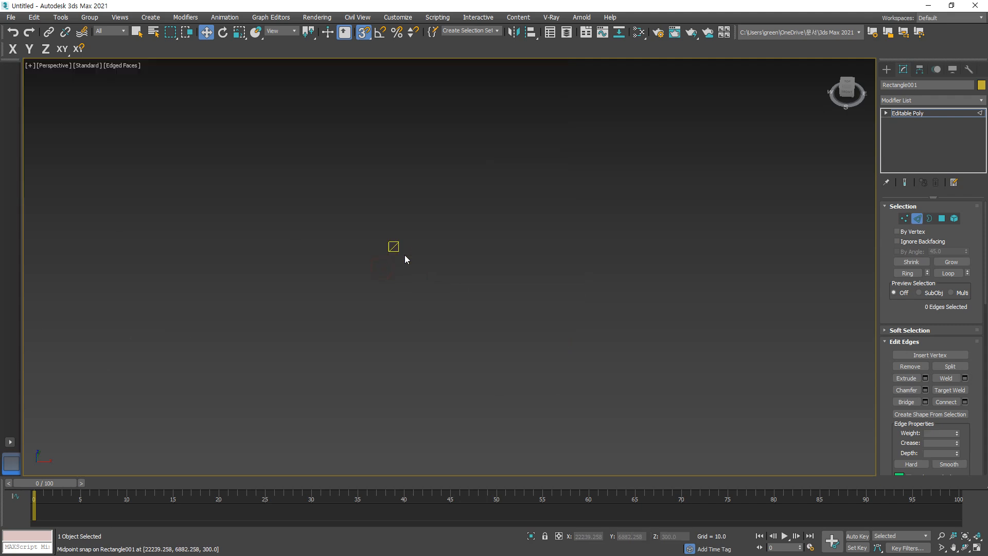
Step: Move the new strip's inner side edge up 150, snapping it to the upper ledge's corner to form a sloped face
{"action": "scroll", "coordinate": [405, 255], "scroll_direction": "down", "scroll_amount": 3}
{"action": "middle_click_drag", "start_coordinate": [517, 254], "coordinate": [350, 280]}
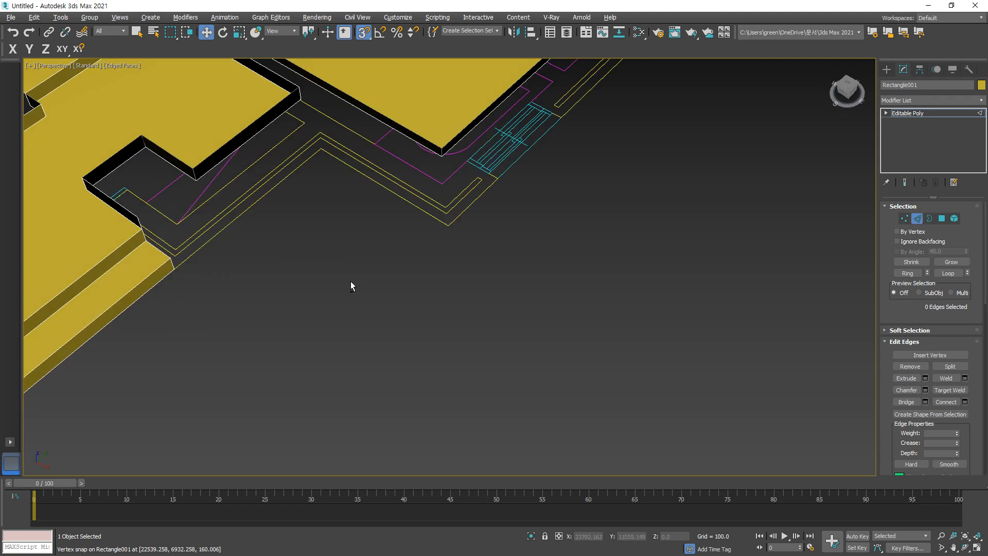
{"action": "middle_click_drag", "start_coordinate": [312, 184], "coordinate": [721, 97]}
{"action": "scroll", "coordinate": [474, 334], "scroll_direction": "up", "scroll_amount": 2}
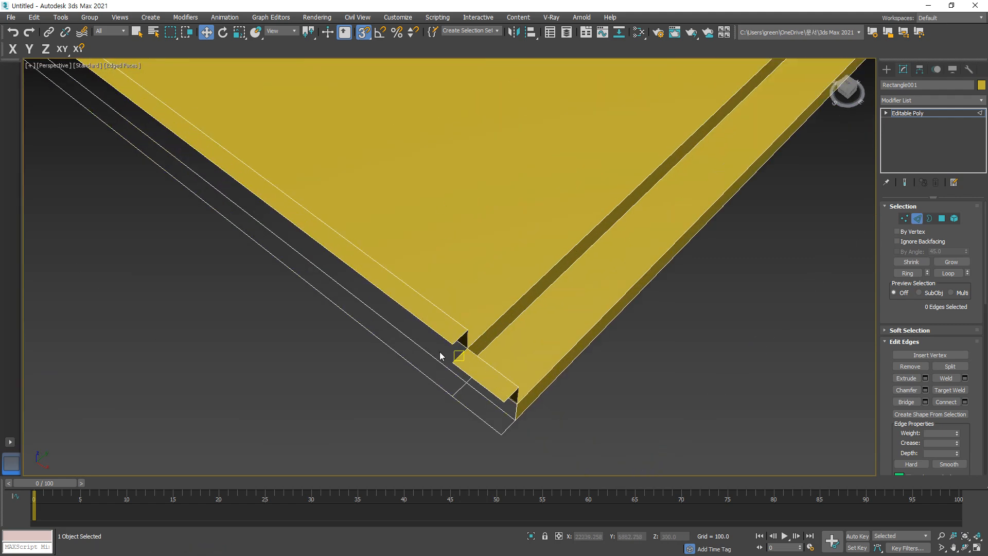
{"action": "scroll", "coordinate": [458, 356], "scroll_direction": "up", "scroll_amount": 1}
{"action": "left_click", "coordinate": [458, 356]}
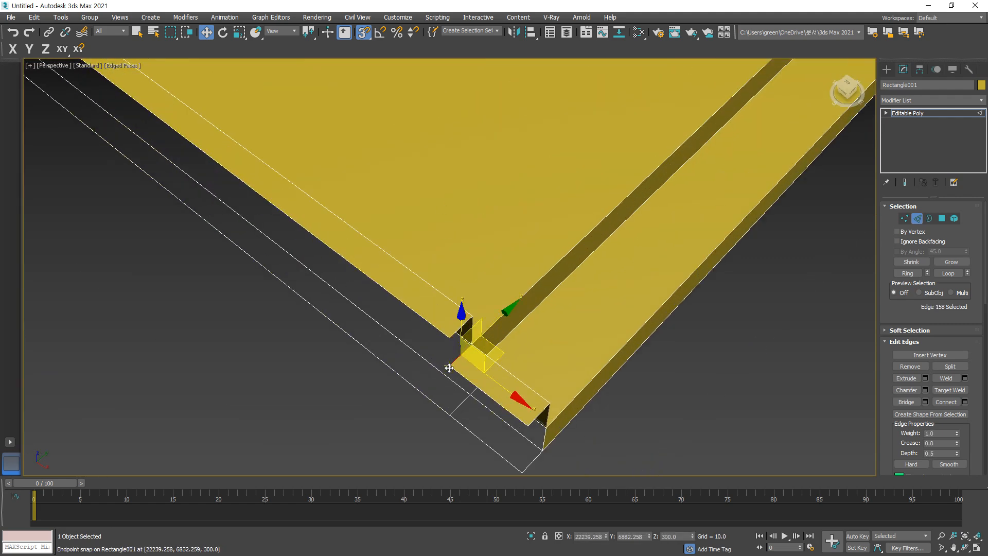
{"action": "left_click_drag", "start_coordinate": [448, 365], "coordinate": [446, 339]}
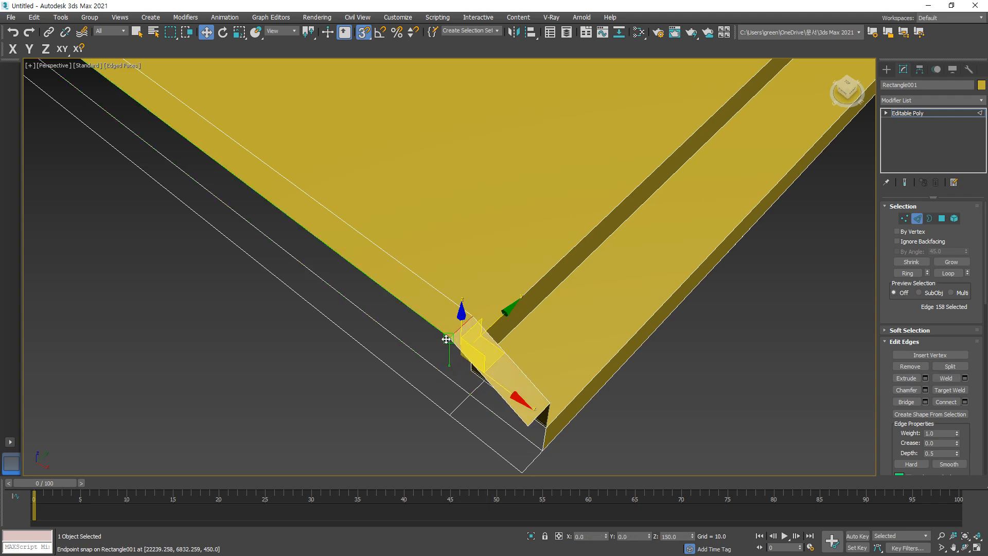
{"action": "left_click", "coordinate": [414, 335]}
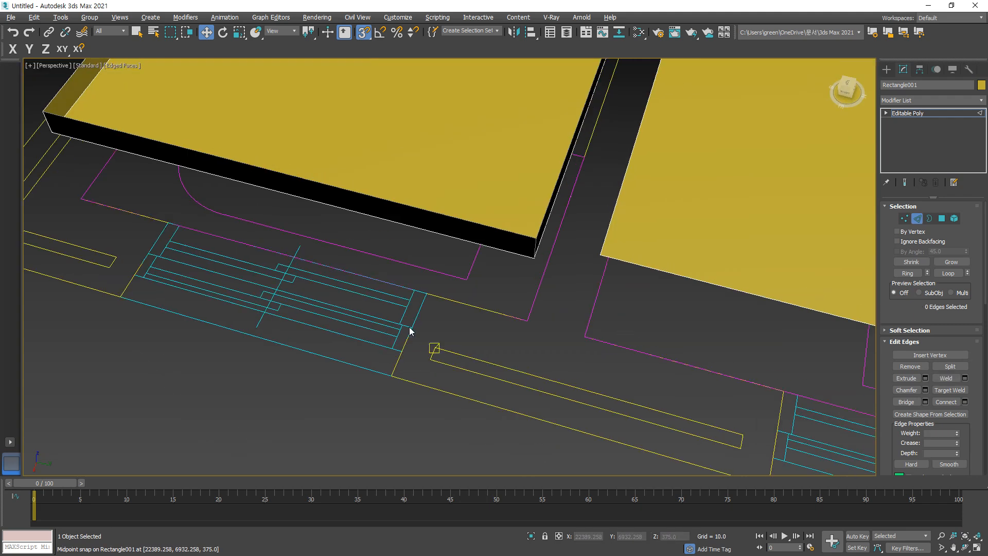
Step: With snapping off, copy the sloped face's outer end edge down to Z 164.705 as a new side face
{"action": "middle_click_drag", "start_coordinate": [237, 152], "coordinate": [533, 388]}
{"action": "scroll", "coordinate": [296, 277], "scroll_direction": "down", "scroll_amount": 8}
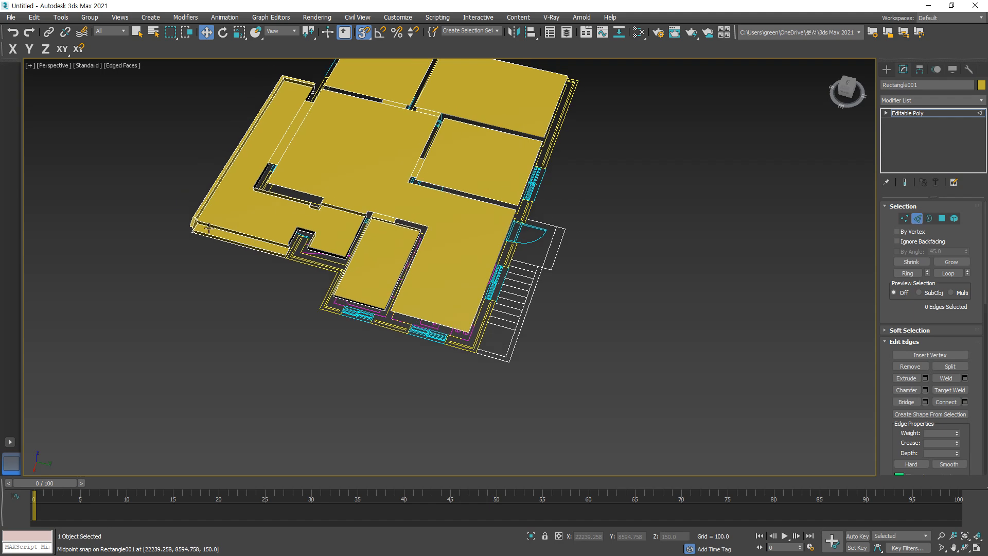
{"action": "scroll", "coordinate": [204, 218], "scroll_direction": "up", "scroll_amount": 5}
{"action": "scroll", "coordinate": [196, 198], "scroll_direction": "up", "scroll_amount": 5}
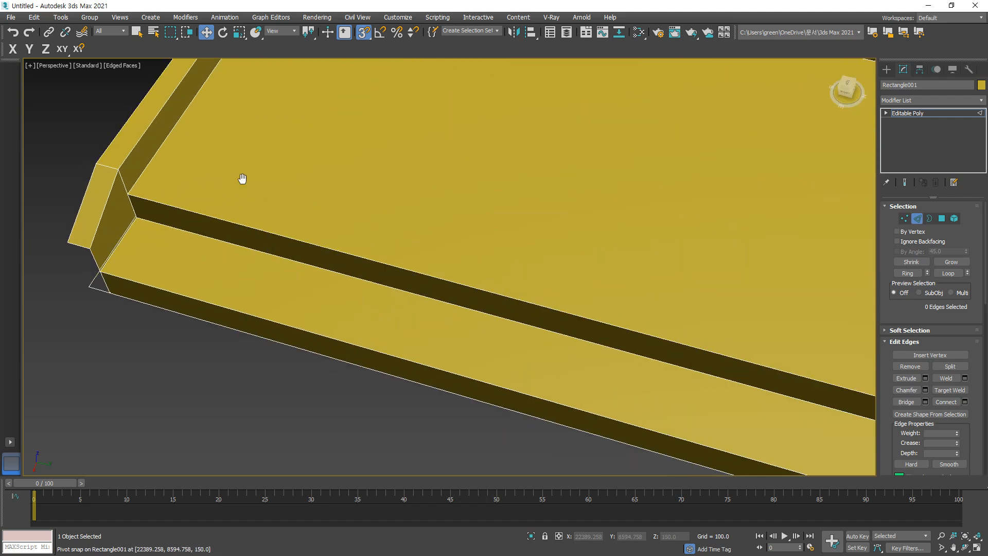
{"action": "scroll", "coordinate": [150, 299], "scroll_direction": "up", "scroll_amount": 5}
{"action": "scroll", "coordinate": [152, 276], "scroll_direction": "down", "scroll_amount": 5}
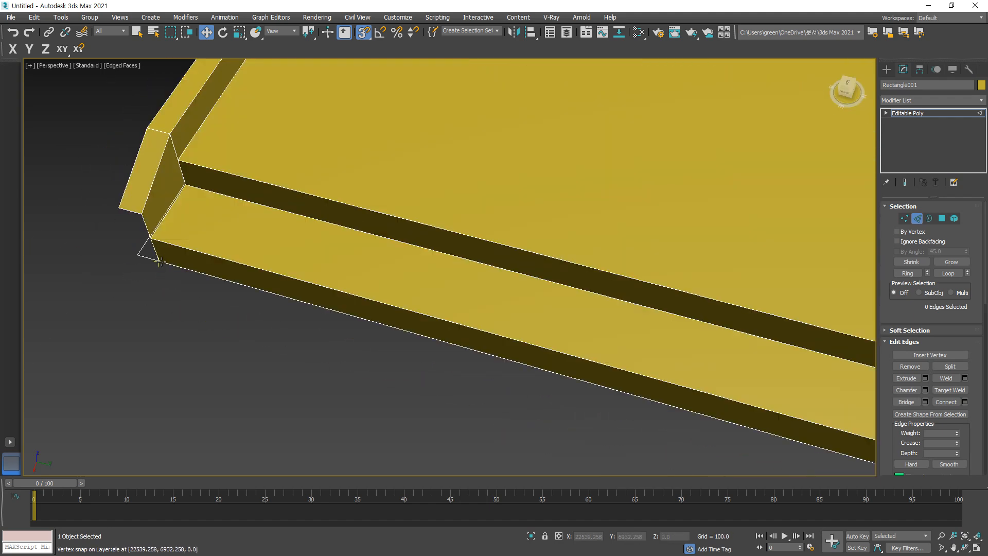
{"action": "middle_click_drag", "start_coordinate": [120, 217], "coordinate": [136, 217]}
{"action": "key", "text": "s"}
{"action": "left_click", "coordinate": [147, 214]}
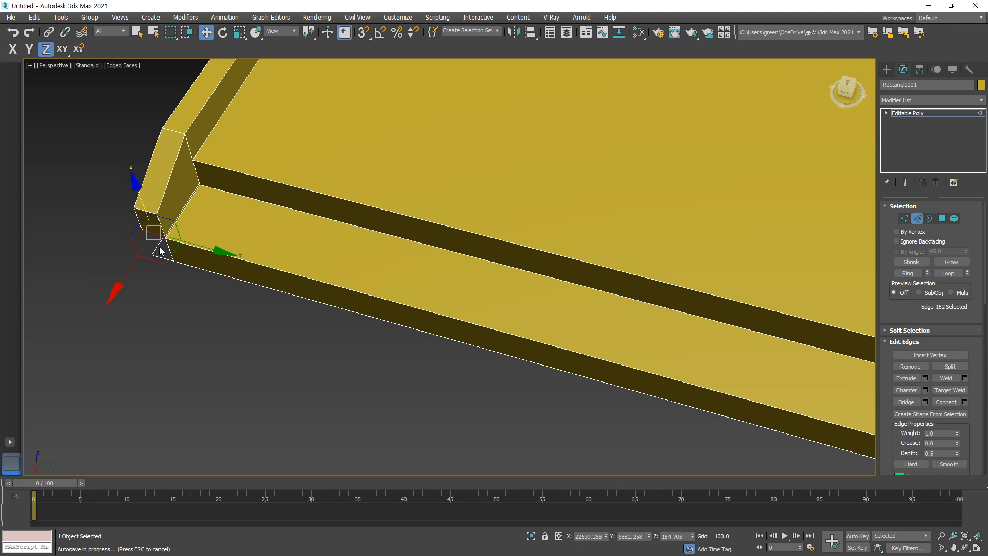
Step: Snap the new side face's lower edge to the bottom corner of the stepped side, and clear the selection
{"action": "scroll", "coordinate": [165, 227], "scroll_direction": "up", "scroll_amount": 5}
{"action": "key", "text": "s"}
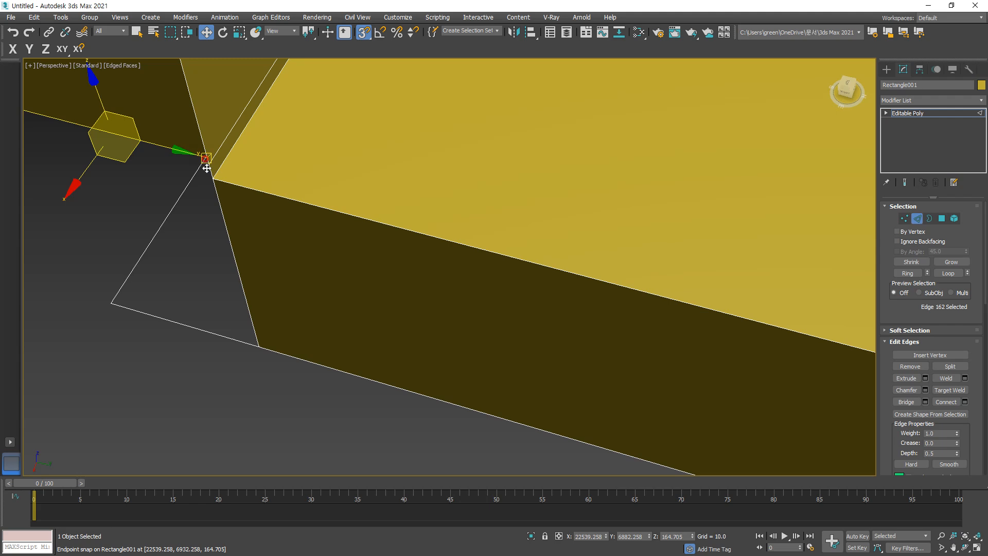
{"action": "left_click_drag", "start_coordinate": [206, 168], "coordinate": [257, 348]}
{"action": "left_click", "coordinate": [236, 378]}
Step: Leave edge editing, deselect the slab and examine the closed corner for gaps and alignment
{"action": "scroll", "coordinate": [236, 378], "scroll_direction": "down", "scroll_amount": 8}
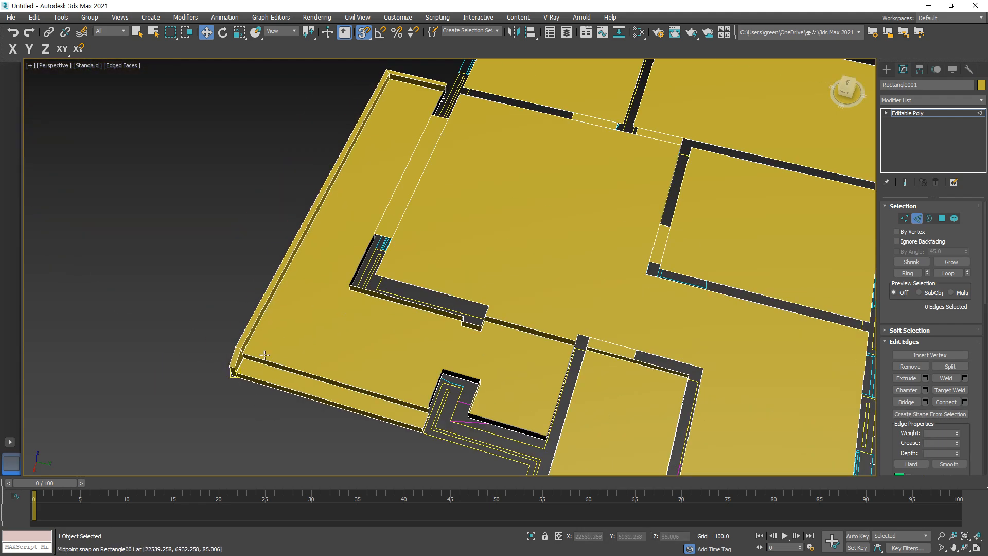
{"action": "scroll", "coordinate": [243, 366], "scroll_direction": "up", "scroll_amount": 4}
{"action": "scroll", "coordinate": [243, 367], "scroll_direction": "up", "scroll_amount": 6}
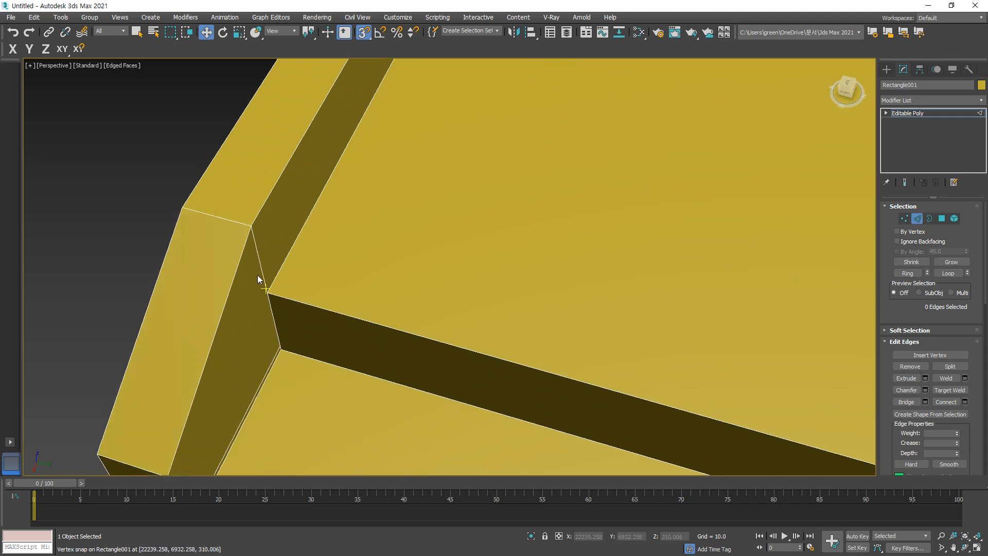
{"action": "key", "text": "2"}
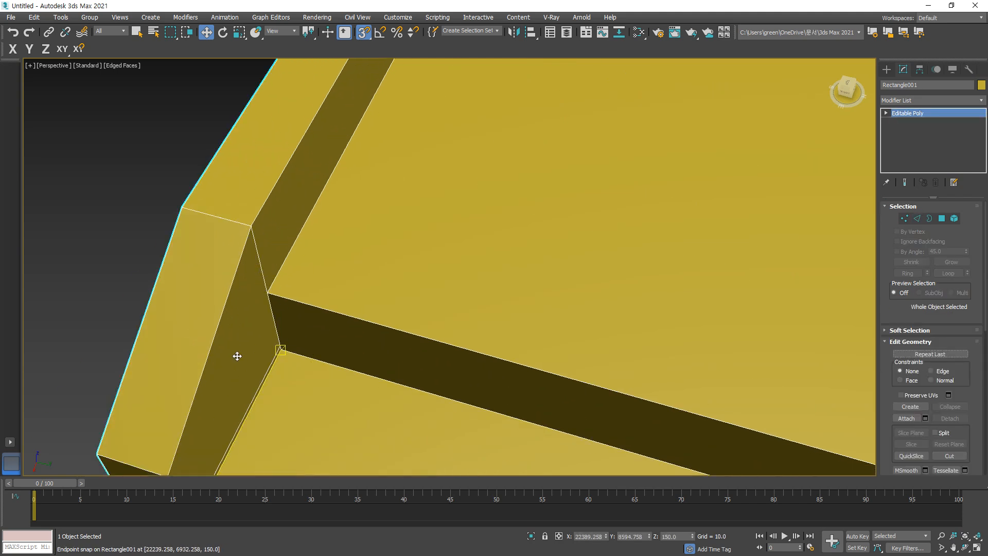
{"action": "scroll", "coordinate": [200, 341], "scroll_direction": "down", "scroll_amount": 1}
{"action": "middle_click_drag", "start_coordinate": [218, 379], "coordinate": [214, 374], "text": "alt"}
{"action": "key", "text": "shift+z"}
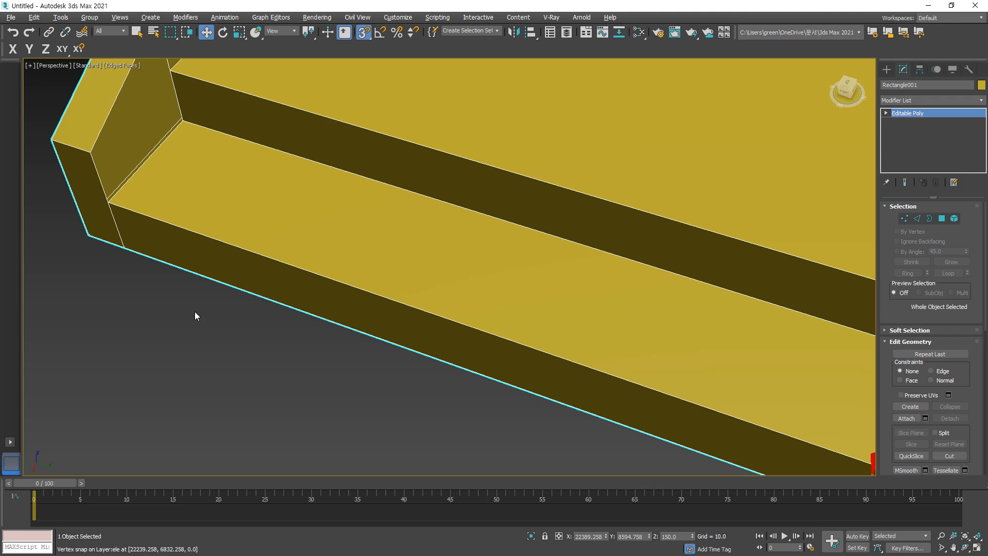
{"action": "scroll", "coordinate": [124, 193], "scroll_direction": "up", "scroll_amount": 2}
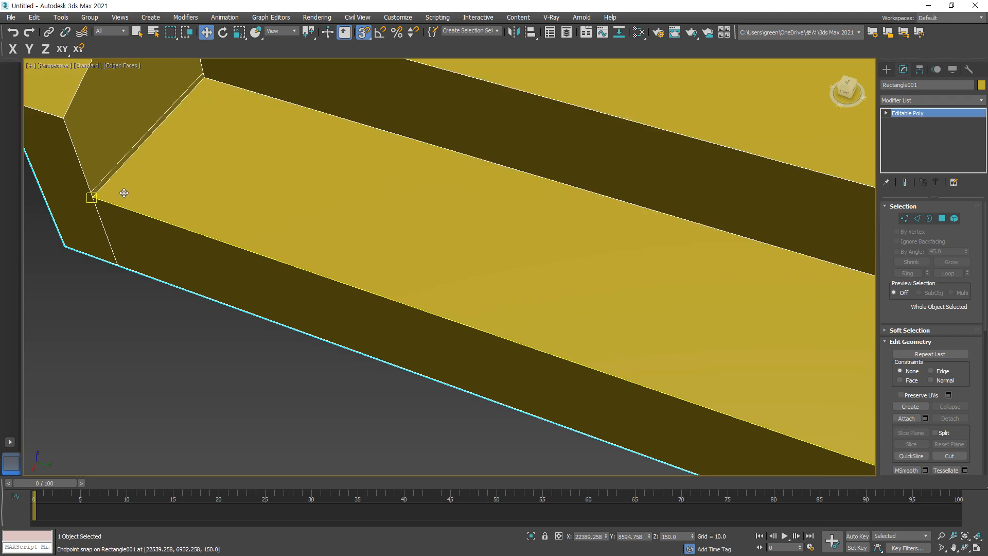
{"action": "left_click", "coordinate": [132, 287]}
{"action": "middle_click_drag", "start_coordinate": [116, 262], "coordinate": [159, 319]}
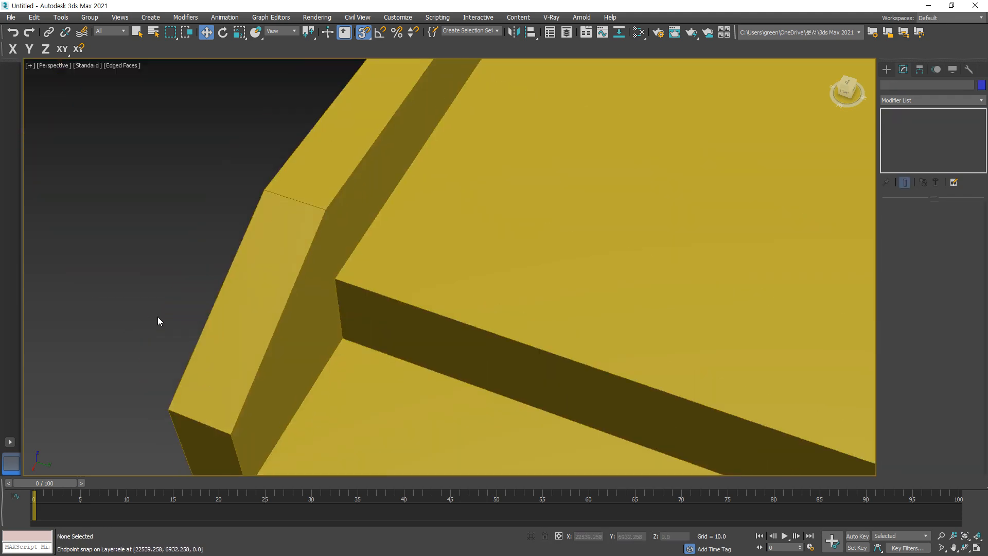
Step: Select the terrace's outer upper edges along the sloped end, long front and short side, and copy them down to about Z -139.7
{"action": "left_click", "coordinate": [435, 319]}
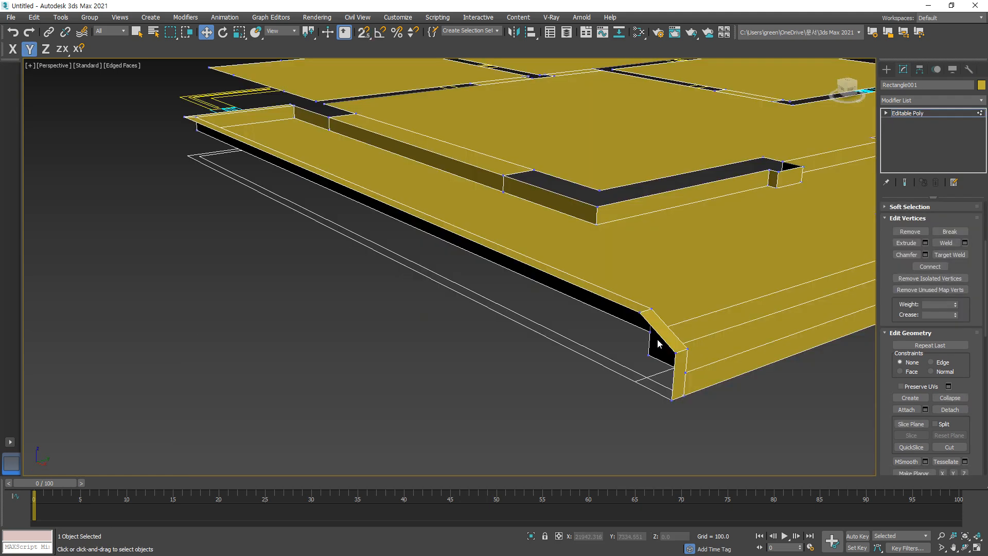
{"action": "key", "text": "2"}
{"action": "left_click", "coordinate": [654, 332]}
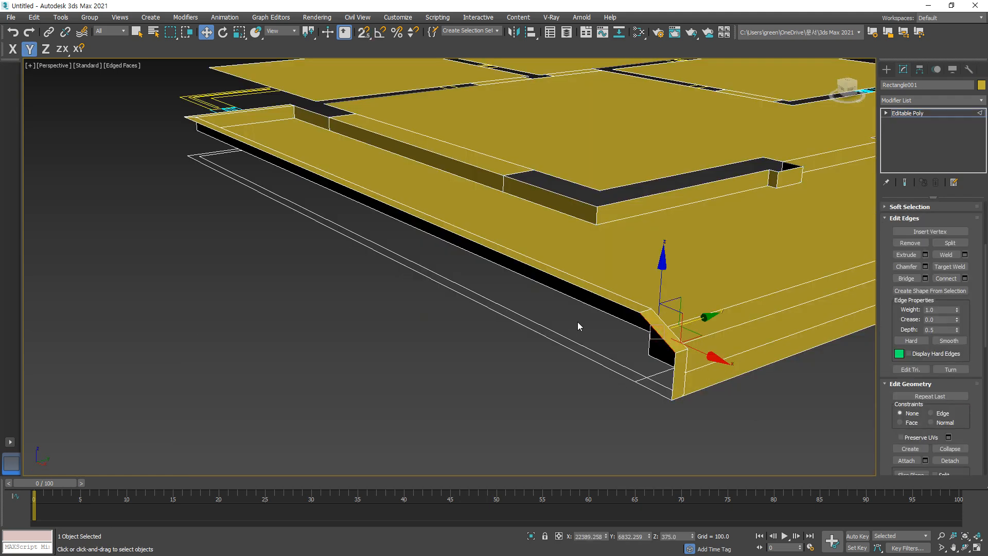
{"action": "left_click", "coordinate": [573, 283]}
{"action": "middle_click_drag", "start_coordinate": [399, 314], "coordinate": [492, 307]}
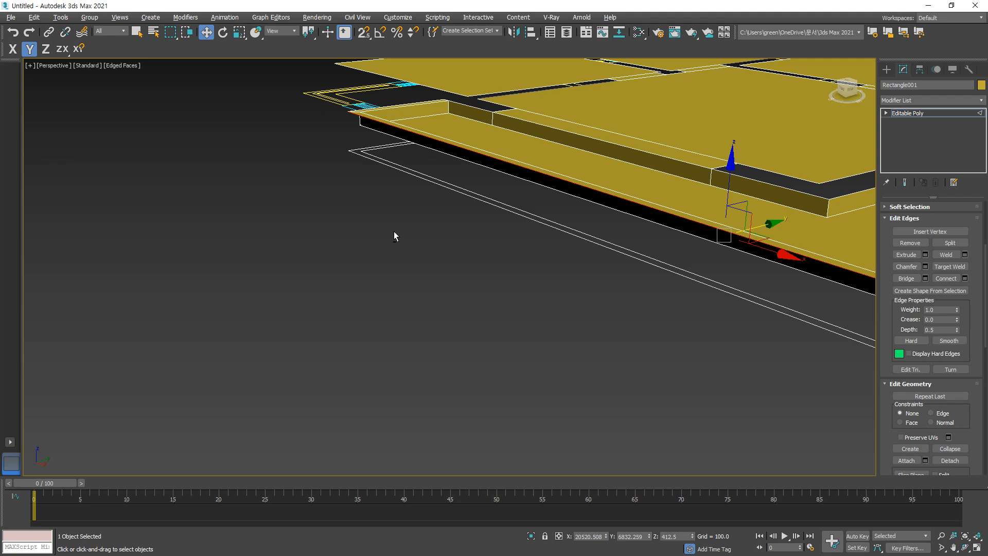
{"action": "middle_click_drag", "start_coordinate": [393, 230], "coordinate": [397, 276], "text": "alt"}
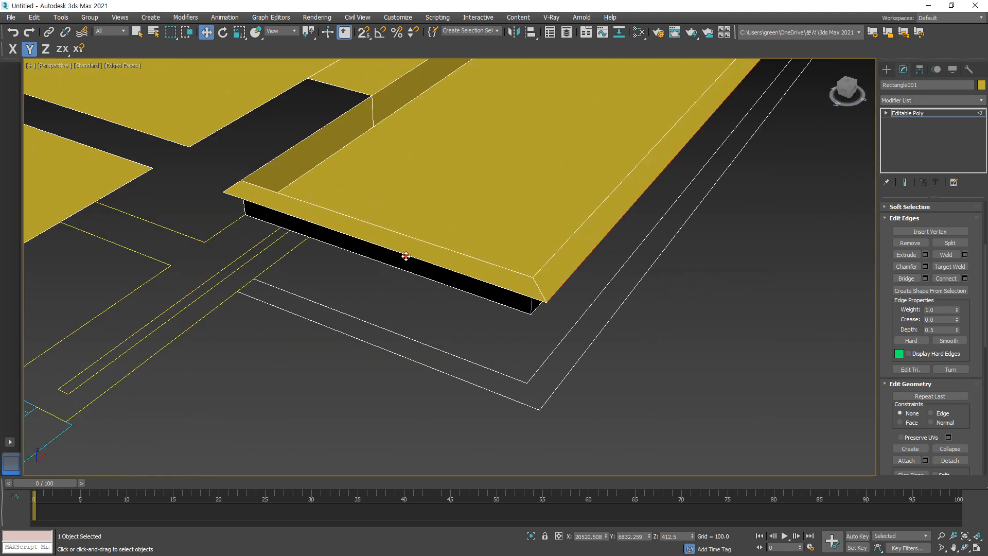
{"action": "left_click", "coordinate": [405, 256], "text": "ctrl"}
{"action": "left_click", "coordinate": [975, 546]}
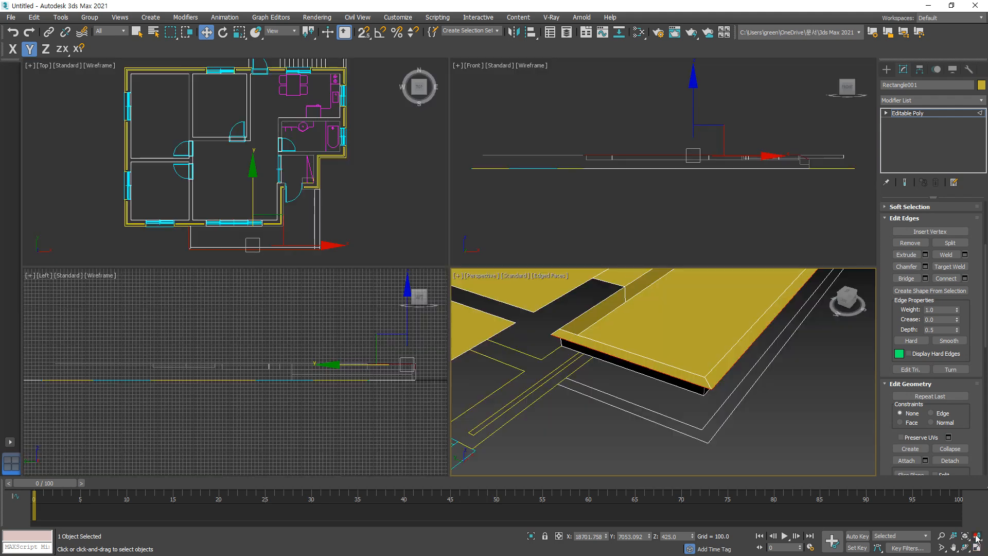
{"action": "left_click", "coordinate": [976, 535]}
{"action": "middle_click_drag", "start_coordinate": [579, 180], "coordinate": [636, 170]}
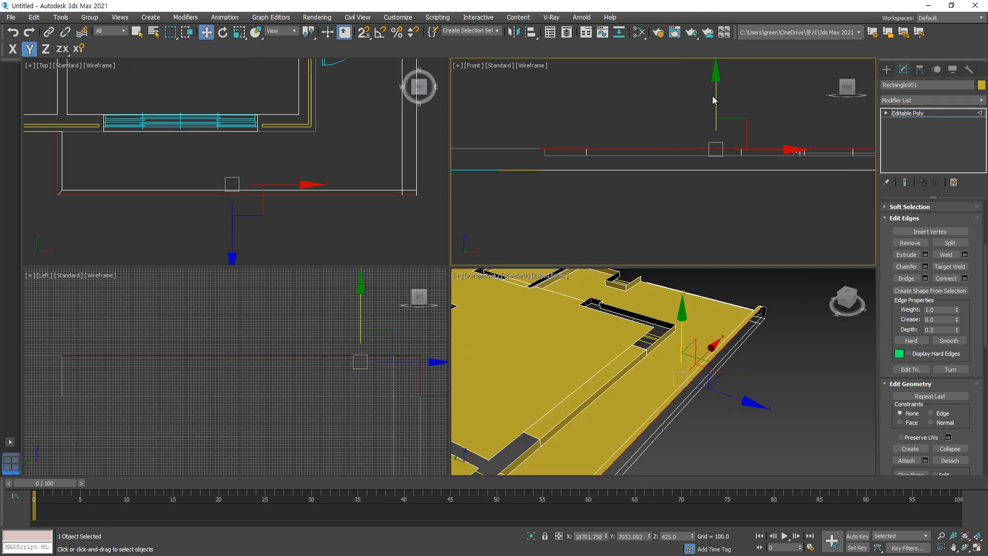
{"action": "left_click_drag", "start_coordinate": [713, 99], "coordinate": [715, 123], "text": "shift"}
Step: Snap the new side faces' lower edges to the plan at Z 0 and switch to vertex editing
{"action": "middle_click_drag", "start_coordinate": [234, 434], "coordinate": [239, 271]}
{"action": "middle_click_drag", "start_coordinate": [219, 357], "coordinate": [223, 371]}
{"action": "key", "text": "s"}
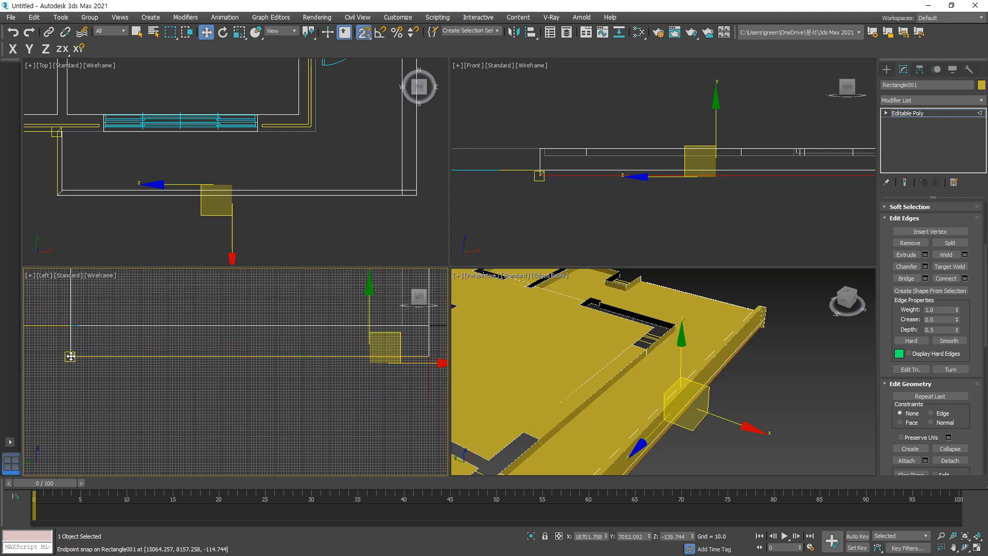
{"action": "left_click_drag", "start_coordinate": [70, 354], "coordinate": [70, 327]}
{"action": "middle_click_drag", "start_coordinate": [733, 374], "coordinate": [729, 410], "text": "alt"}
{"action": "key", "text": "1"}
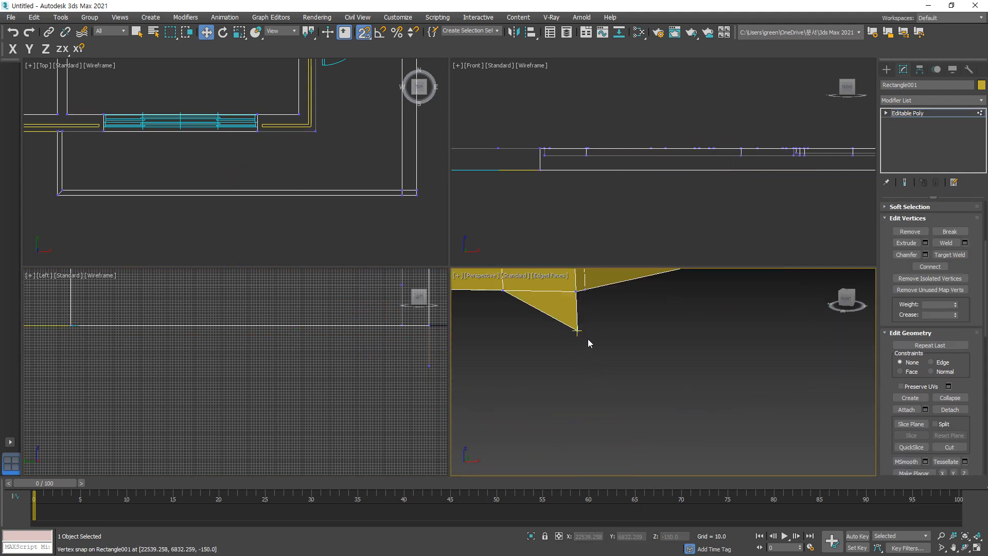
{"action": "left_click_drag", "start_coordinate": [576, 331], "coordinate": [576, 302]}
{"action": "left_click", "coordinate": [563, 311]}
{"action": "key", "text": "ctrl+z"}
{"action": "key", "text": "ctrl+z"}
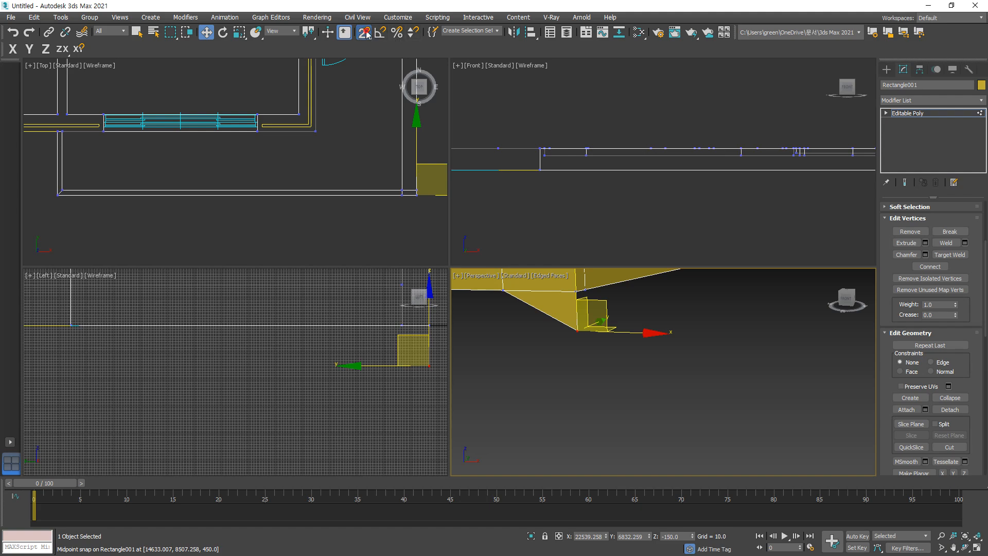
Step: Use 3D snapping to snap the stray low vertex up to the bottom corner of the stepped side
{"action": "left_click", "coordinate": [368, 82]}
{"action": "middle_click_drag", "start_coordinate": [611, 327], "coordinate": [590, 330], "text": "alt"}
{"action": "scroll", "coordinate": [574, 331], "scroll_direction": "up", "scroll_amount": 2}
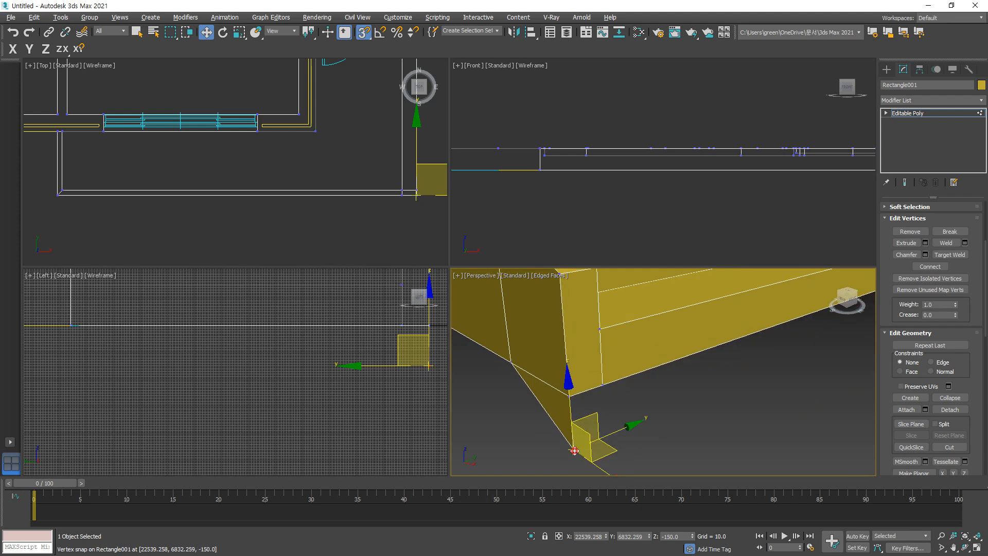
{"action": "left_click_drag", "start_coordinate": [574, 450], "coordinate": [568, 396]}
{"action": "left_click", "coordinate": [565, 424]}
{"action": "scroll", "coordinate": [552, 410], "scroll_direction": "down", "scroll_amount": 5}
Step: Weld all the slab's vertices with a threshold of 0.1 and clear the selection
{"action": "key", "text": "ctrl+a"}
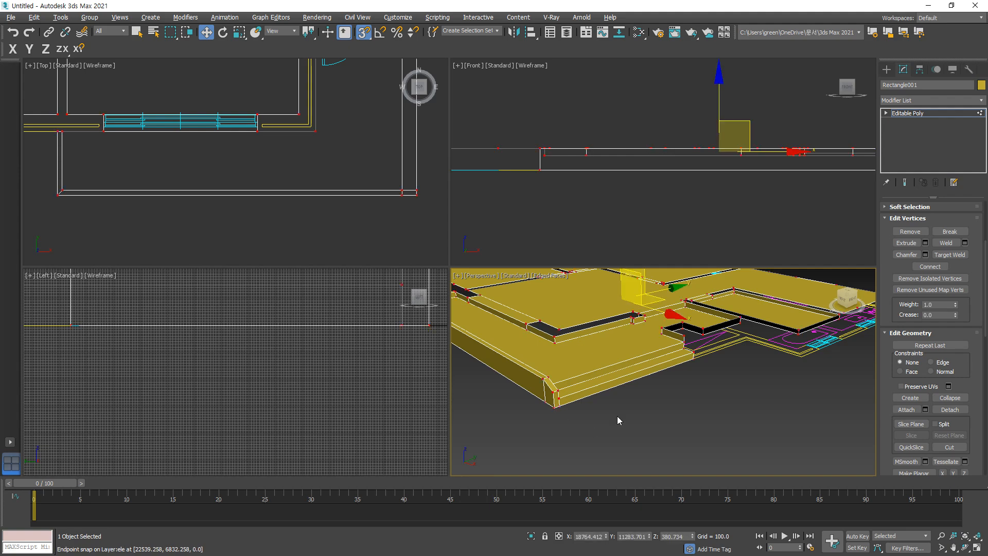
{"action": "left_click", "coordinate": [965, 244]}
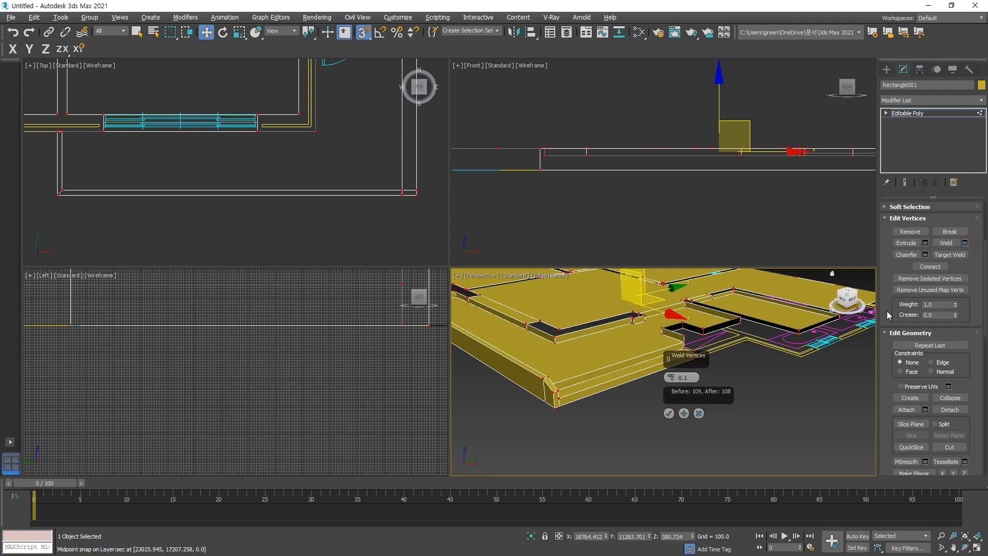
{"action": "left_click", "coordinate": [668, 413]}
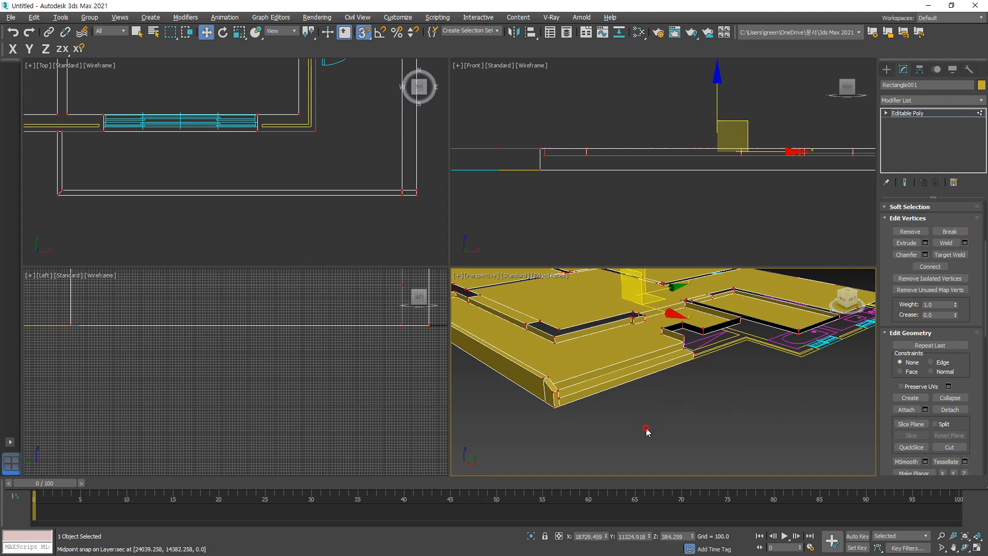
{"action": "left_click", "coordinate": [542, 410]}
{"action": "scroll", "coordinate": [549, 410], "scroll_direction": "up", "scroll_amount": 2}
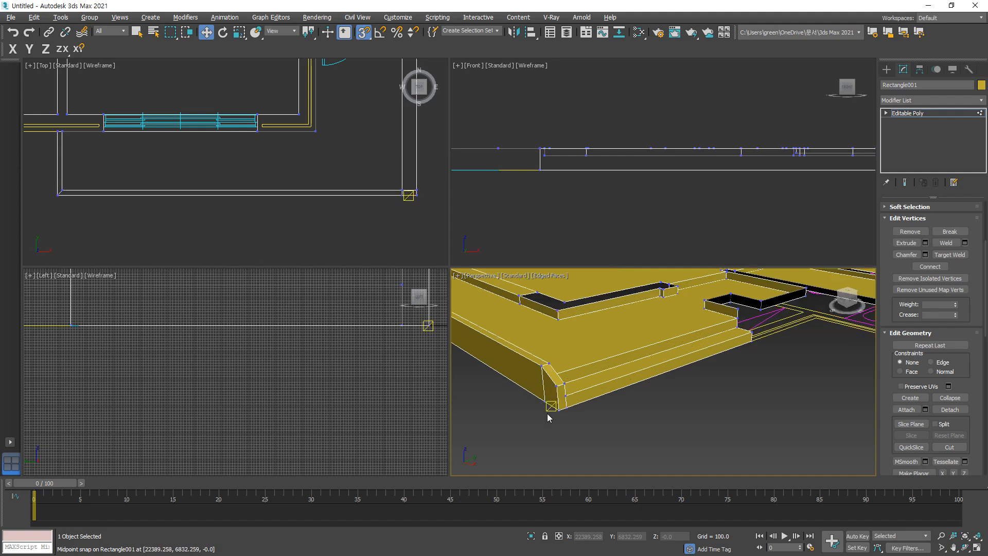
Step: With snapping off, examine the welded corner by picking its vertical edge and bottom vertex, clearing the selection after each
{"action": "key", "text": "s"}
{"action": "key", "text": "F6"}
{"action": "key", "text": "2"}
{"action": "left_click", "coordinate": [542, 391]}
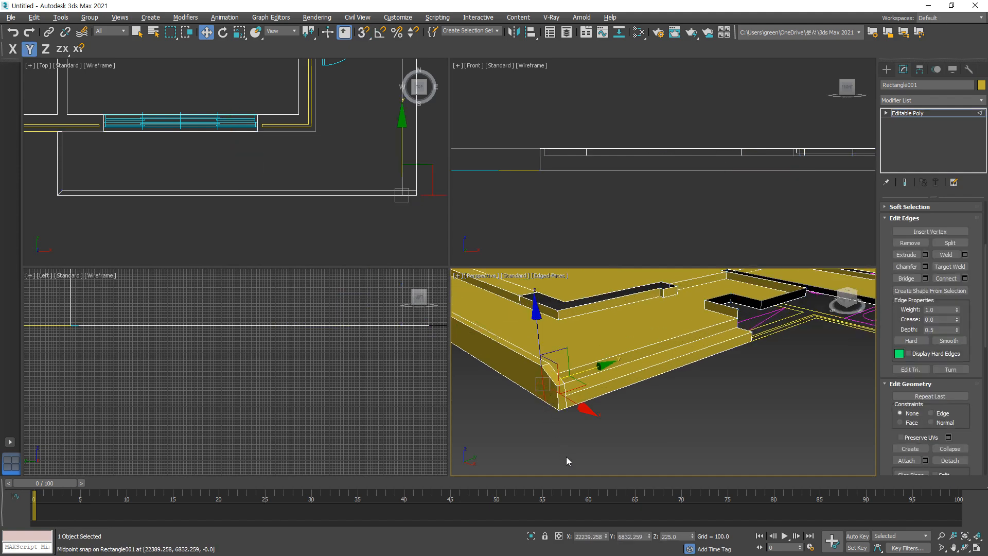
{"action": "left_click", "coordinate": [566, 455]}
{"action": "scroll", "coordinate": [557, 427], "scroll_direction": "down", "scroll_amount": 4}
{"action": "middle_click_drag", "start_coordinate": [555, 423], "coordinate": [560, 422]}
{"action": "key", "text": "1"}
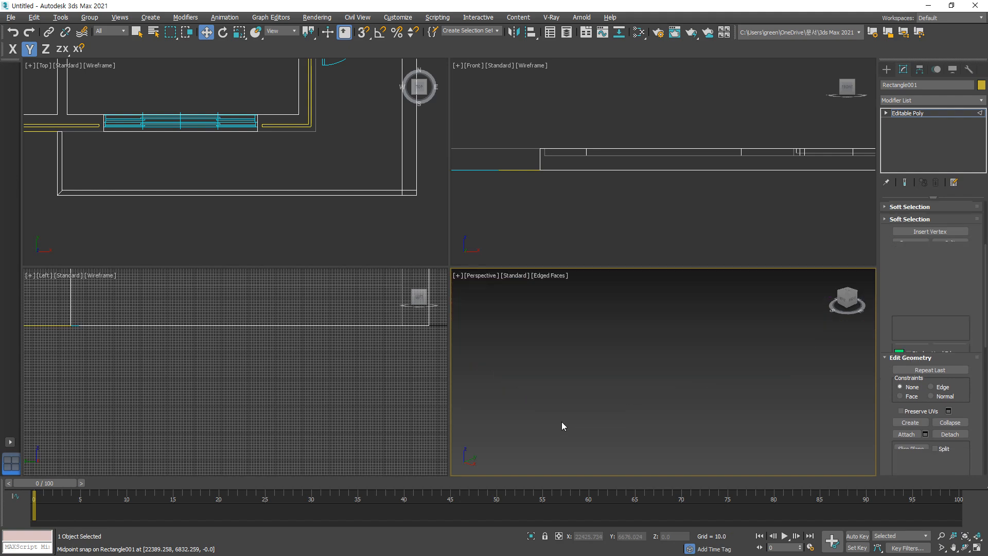
{"action": "left_click", "coordinate": [594, 409]}
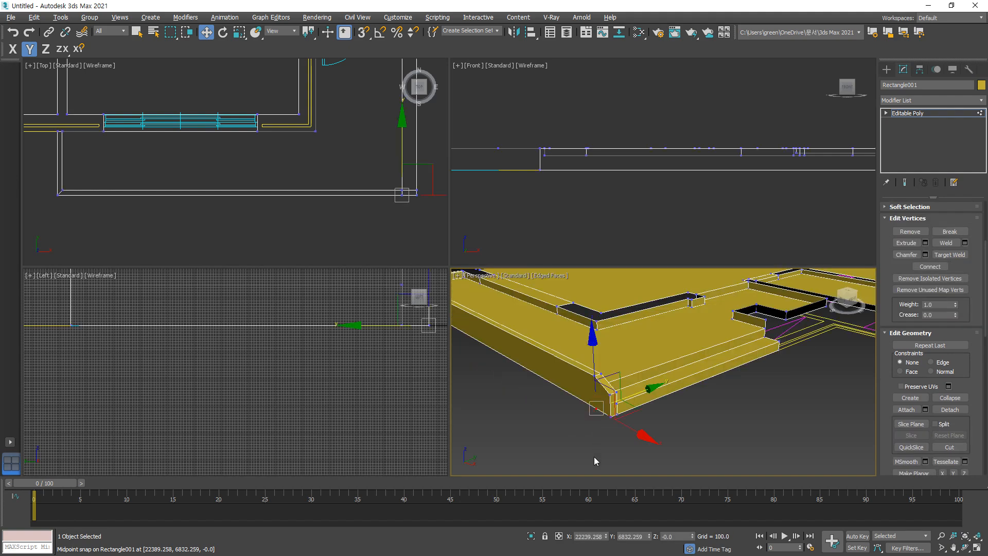
{"action": "left_click", "coordinate": [594, 454]}
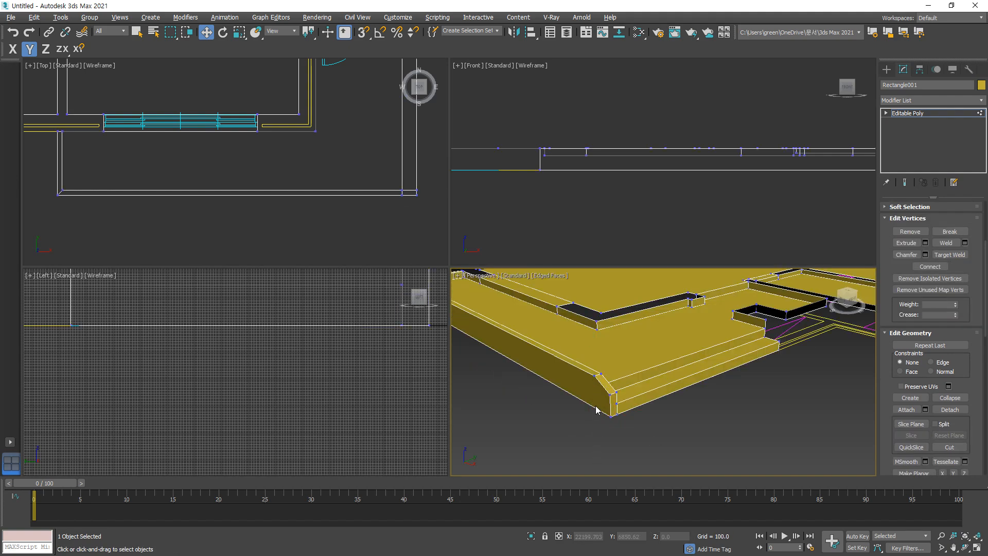
Step: Copy the terrace side's vertical end edge along X beside the house, snapping it to the nearest window's outer corner at X 14201.757
{"action": "scroll", "coordinate": [581, 434], "scroll_direction": "down", "scroll_amount": 5}
{"action": "middle_click_drag", "start_coordinate": [595, 438], "coordinate": [755, 380], "text": "alt"}
{"action": "scroll", "coordinate": [669, 377], "scroll_direction": "up", "scroll_amount": 5}
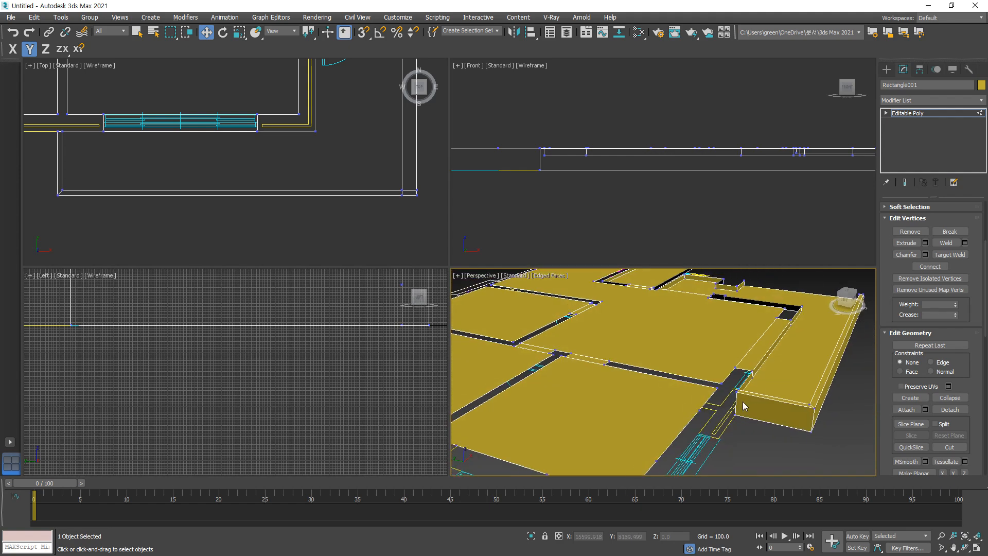
{"action": "scroll", "coordinate": [743, 406], "scroll_direction": "down", "scroll_amount": 4}
{"action": "middle_click_drag", "start_coordinate": [761, 415], "coordinate": [636, 469]}
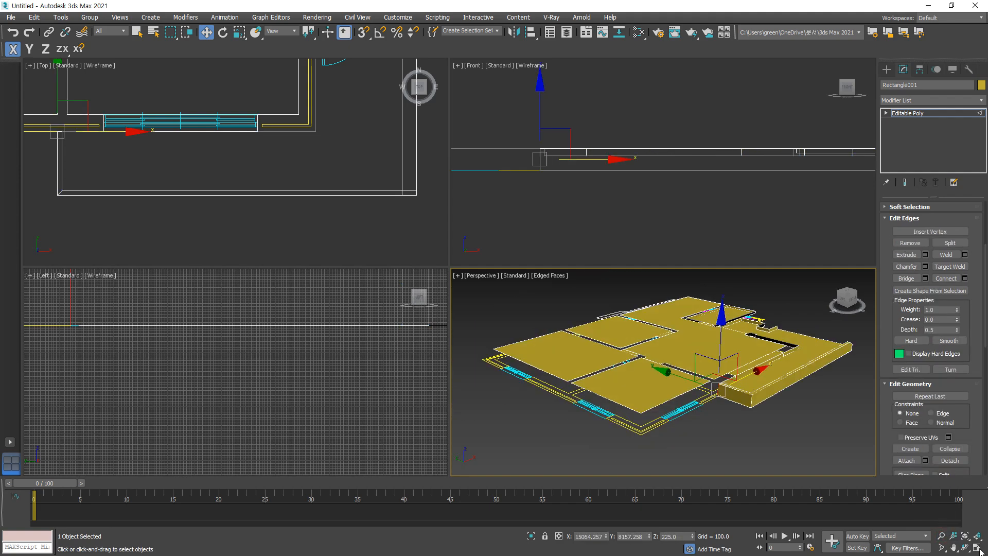
{"action": "left_click", "coordinate": [977, 549]}
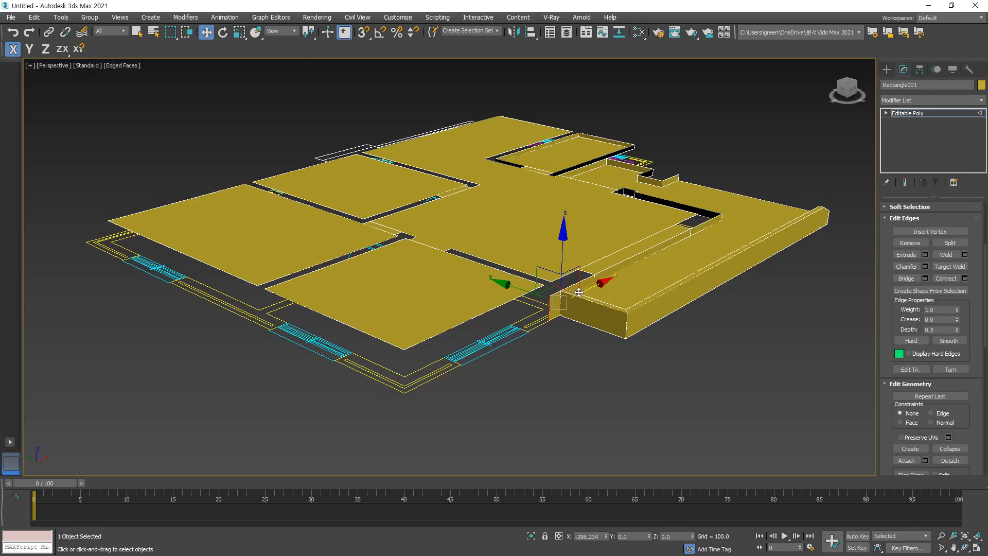
{"action": "scroll", "coordinate": [519, 323], "scroll_direction": "up", "scroll_amount": 5}
{"action": "scroll", "coordinate": [571, 350], "scroll_direction": "down", "scroll_amount": 2}
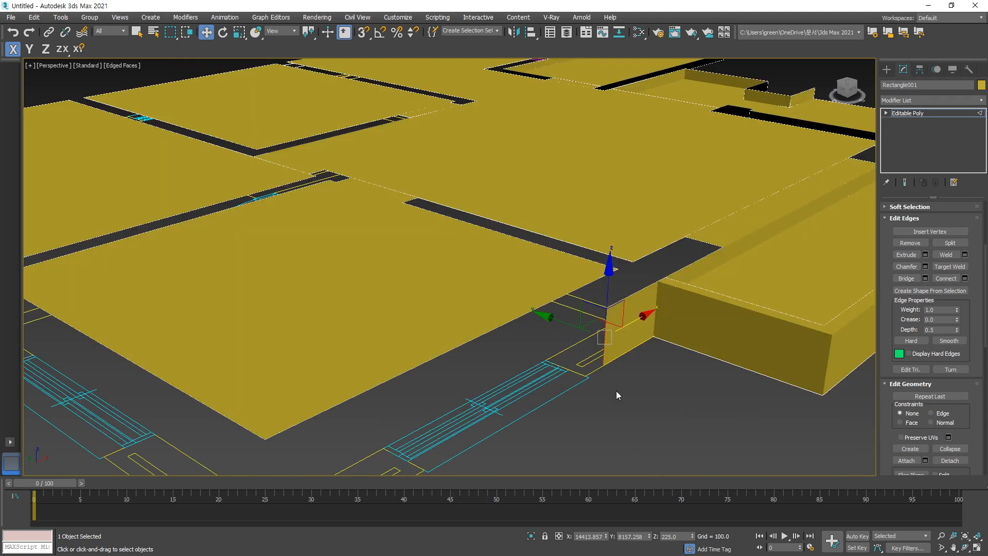
{"action": "key", "text": "s"}
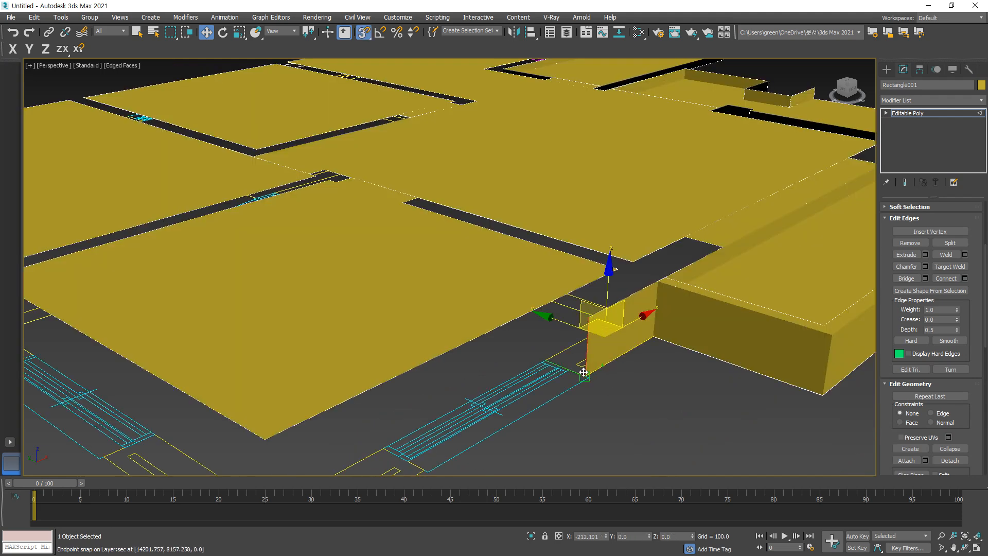
{"action": "left_click_drag", "start_coordinate": [600, 366], "coordinate": [598, 377]}
Step: Extend the side with another copied edge along X, snapped to the same window's far outer corner at X 12601.757
{"action": "key", "text": "s"}
{"action": "left_click_drag", "start_coordinate": [614, 330], "coordinate": [511, 381]}
{"action": "middle_click_drag", "start_coordinate": [541, 376], "coordinate": [592, 335]}
{"action": "key", "text": "s"}
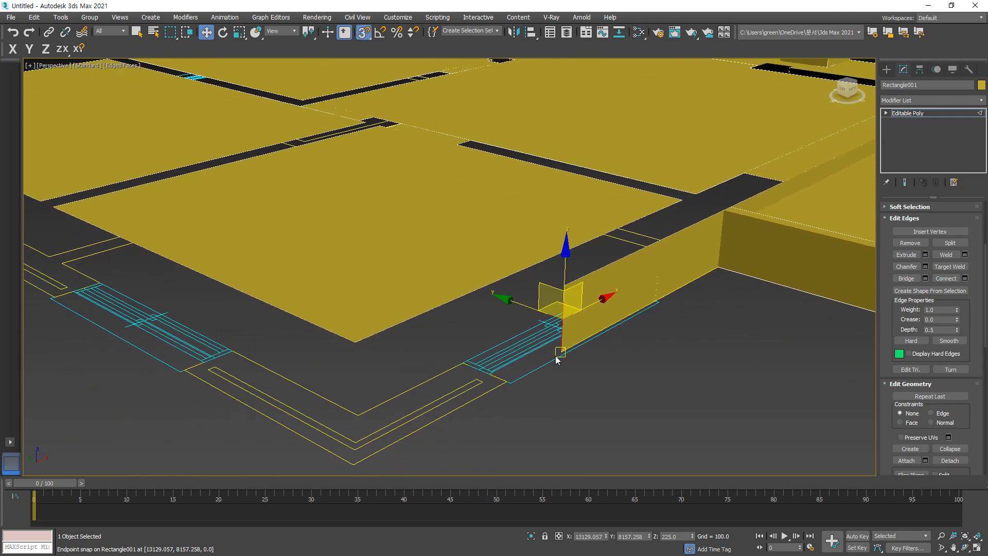
{"action": "left_click_drag", "start_coordinate": [560, 351], "coordinate": [502, 376]}
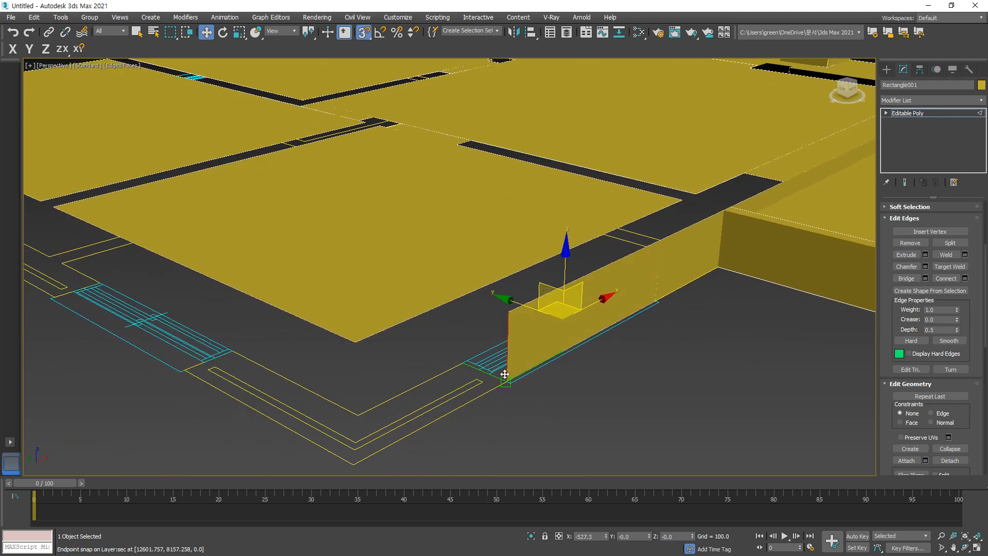
Step: Continue the side face from the window's far corner, snapping its end edge to the house's outer corner
{"action": "middle_click_drag", "start_coordinate": [502, 376], "coordinate": [656, 383]}
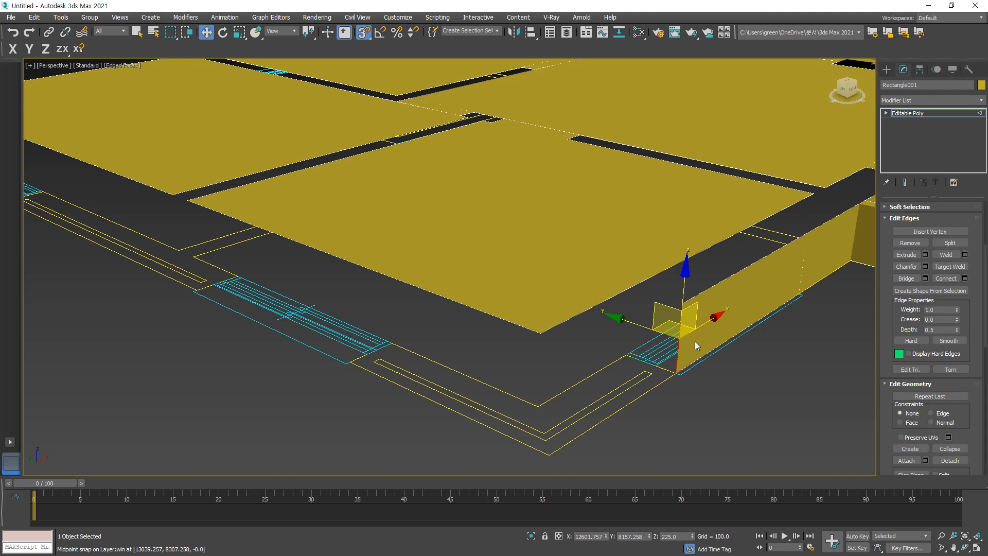
{"action": "left_click_drag", "start_coordinate": [694, 341], "coordinate": [548, 455]}
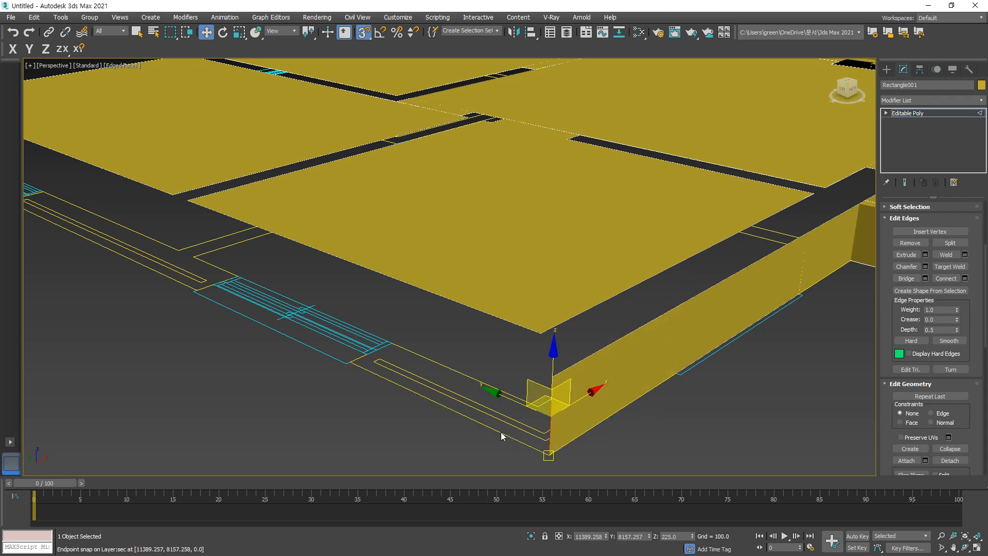
{"action": "middle_click_drag", "start_coordinate": [501, 431], "coordinate": [597, 374]}
Step: Turn the house corner by copying the end edge along Y to the first window's near corner at Y 9669.758
{"action": "key", "text": "F5"}
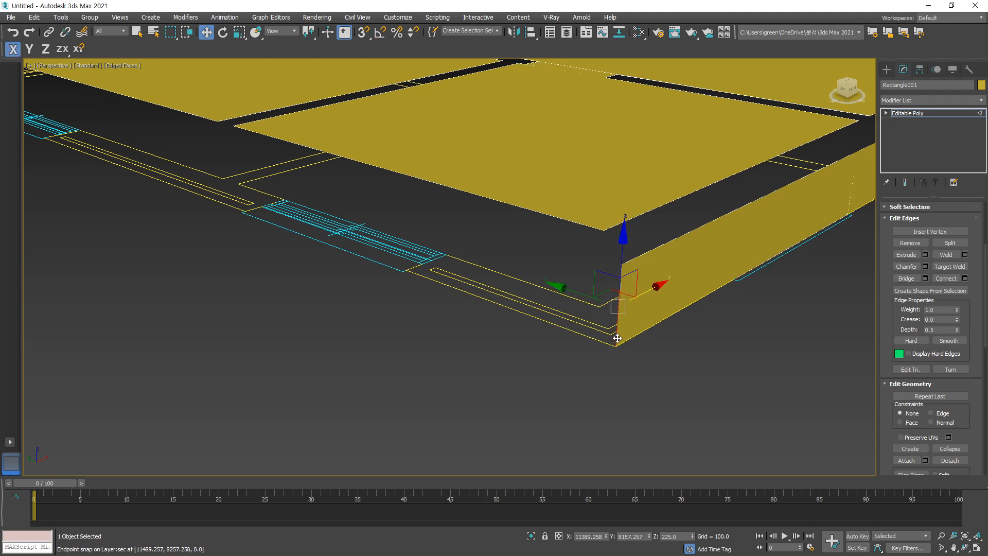
{"action": "left_click_drag", "start_coordinate": [597, 330], "coordinate": [410, 267]}
{"action": "key", "text": "s"}
{"action": "middle_click_drag", "start_coordinate": [314, 292], "coordinate": [404, 320]}
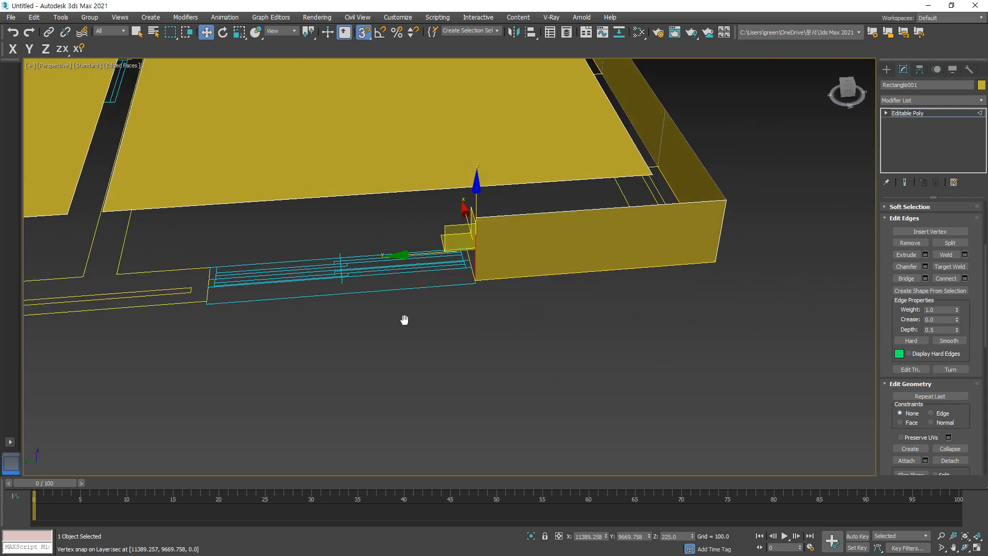
Step: Extend the side face across the window, snapping the copied edge to its far outer corner at Y 11269.758
{"action": "scroll", "coordinate": [539, 286], "scroll_direction": "up", "scroll_amount": 6}
{"action": "scroll", "coordinate": [563, 307], "scroll_direction": "down", "scroll_amount": 7}
{"action": "scroll", "coordinate": [591, 308], "scroll_direction": "up", "scroll_amount": 2}
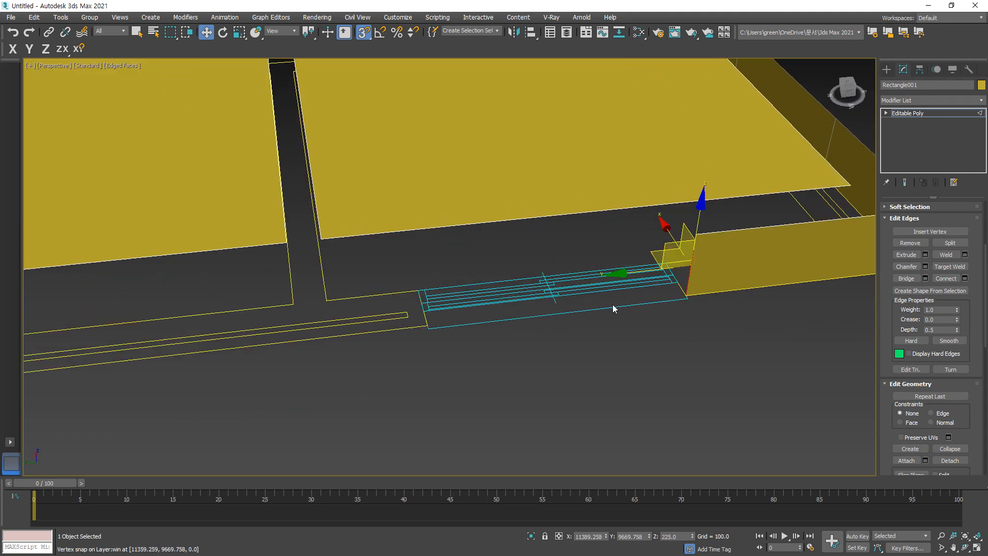
{"action": "key", "text": "s"}
{"action": "key", "text": "F5"}
{"action": "key", "text": "s"}
{"action": "left_click_drag", "start_coordinate": [635, 272], "coordinate": [432, 324]}
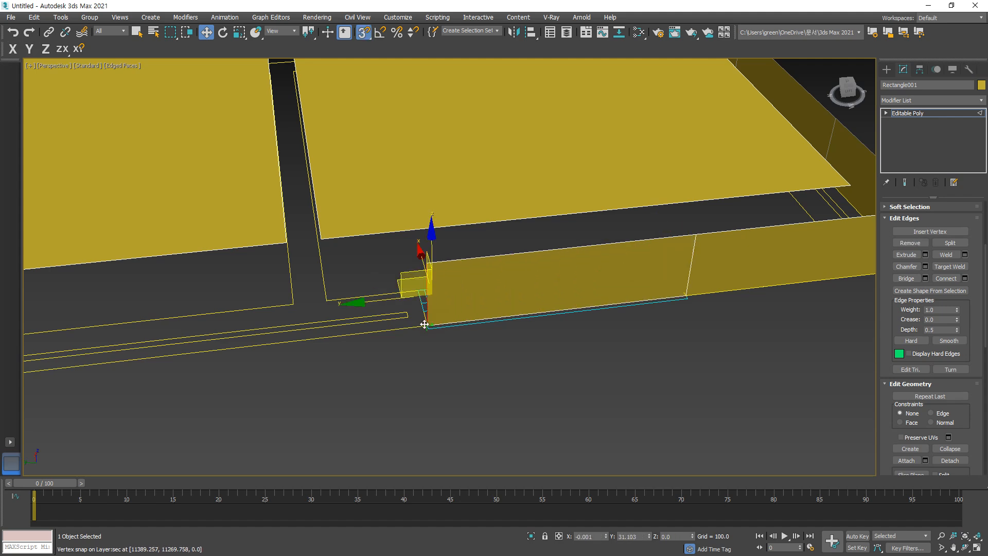
Step: Copy the end edge along Y to the next window and snap it to the near outer corner at Y 14194.758
{"action": "key", "text": "F6"}
{"action": "key", "text": "s"}
{"action": "scroll", "coordinate": [435, 324], "scroll_direction": "down", "scroll_amount": 6}
{"action": "scroll", "coordinate": [436, 324], "scroll_direction": "up", "scroll_amount": 4}
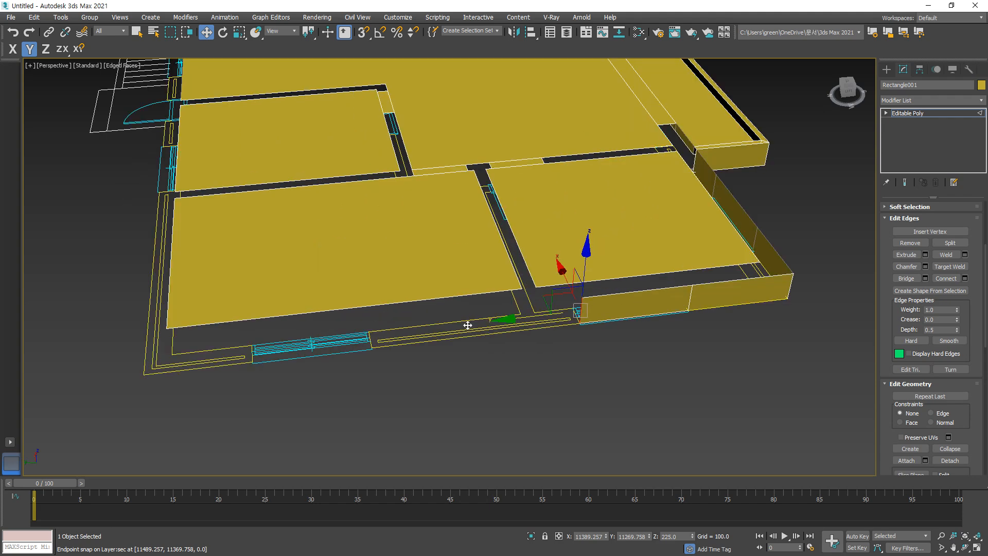
{"action": "left_click_drag", "start_coordinate": [523, 315], "coordinate": [328, 325]}
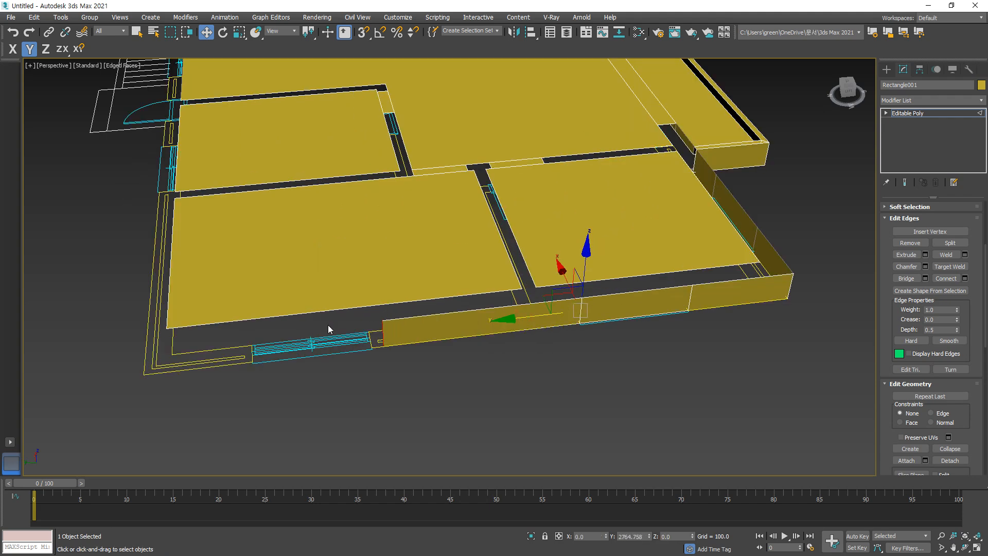
{"action": "key", "text": "s"}
{"action": "scroll", "coordinate": [387, 344], "scroll_direction": "up", "scroll_amount": 5}
{"action": "scroll", "coordinate": [387, 344], "scroll_direction": "down", "scroll_amount": 5}
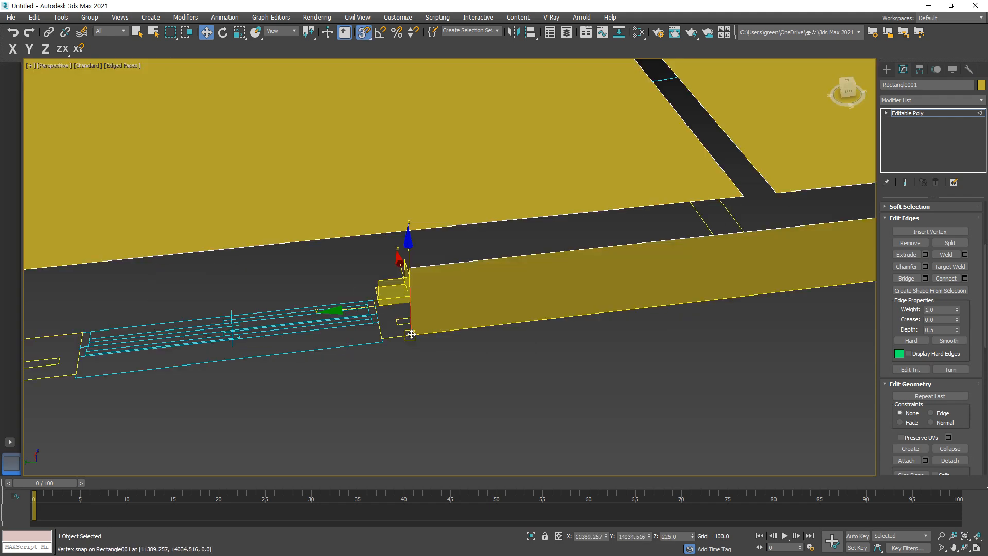
{"action": "left_click_drag", "start_coordinate": [410, 334], "coordinate": [381, 339]}
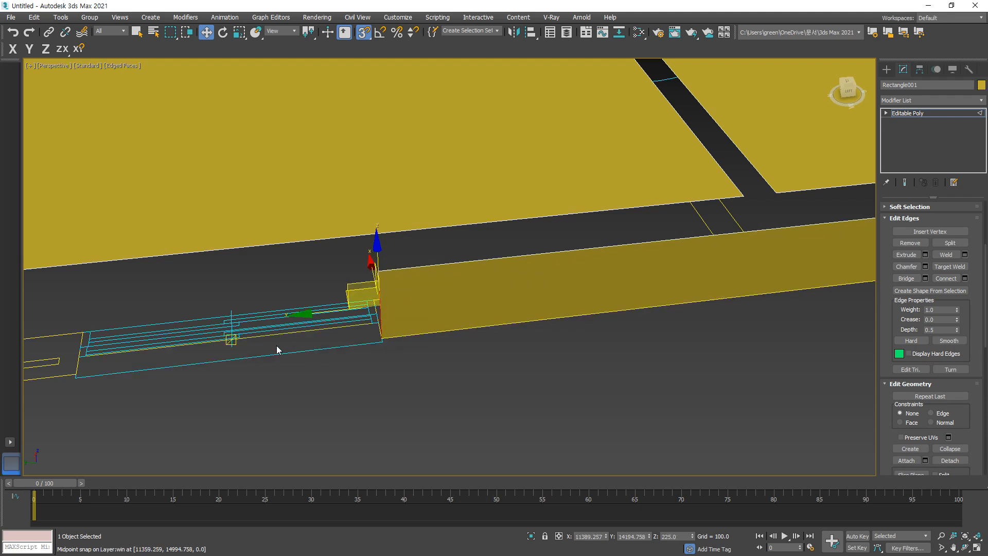
Step: Extend the side face across the window by copying the end edge along Y and snapping it to the far outer corner at Y 15794.758
{"action": "middle_click_drag", "start_coordinate": [227, 356], "coordinate": [423, 332]}
{"action": "key", "text": "s"}
{"action": "left_click_drag", "start_coordinate": [690, 264], "coordinate": [439, 331]}
{"action": "scroll", "coordinate": [443, 333], "scroll_direction": "up", "scroll_amount": 5}
{"action": "key", "text": "s"}
{"action": "scroll", "coordinate": [446, 334], "scroll_direction": "down", "scroll_amount": 5}
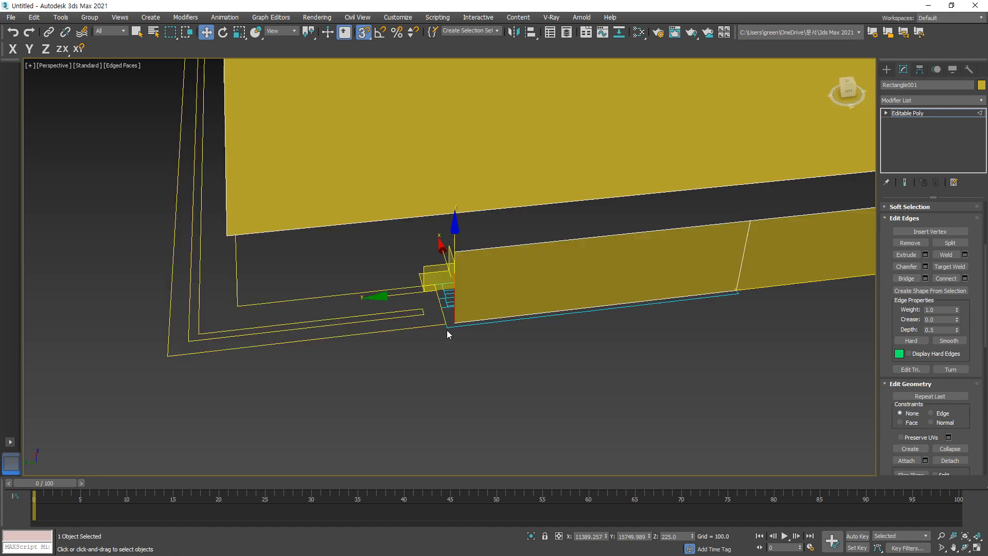
{"action": "scroll", "coordinate": [451, 325], "scroll_direction": "up", "scroll_amount": 5}
{"action": "scroll", "coordinate": [467, 301], "scroll_direction": "down", "scroll_amount": 5}
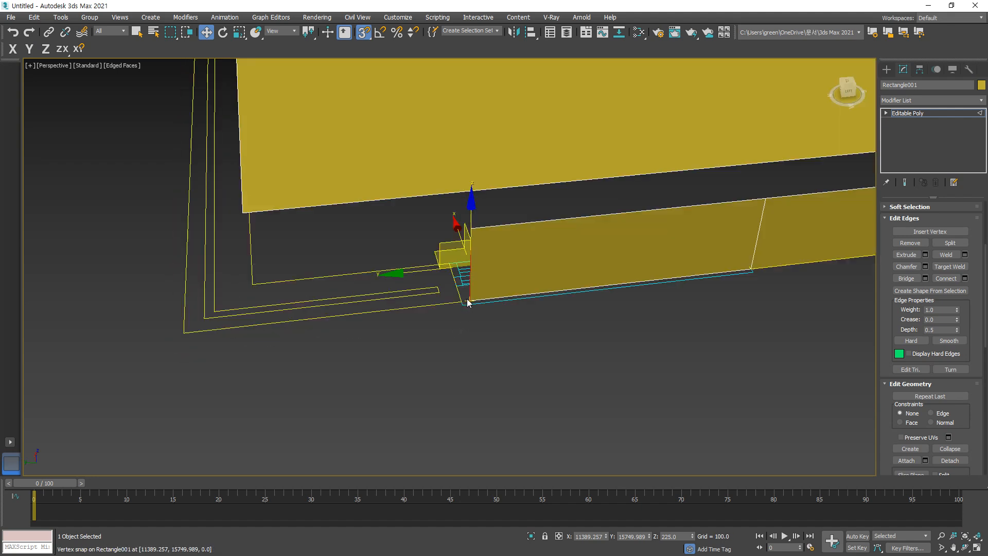
{"action": "left_click_drag", "start_coordinate": [468, 301], "coordinate": [460, 300]}
{"action": "scroll", "coordinate": [419, 323], "scroll_direction": "down", "scroll_amount": 4}
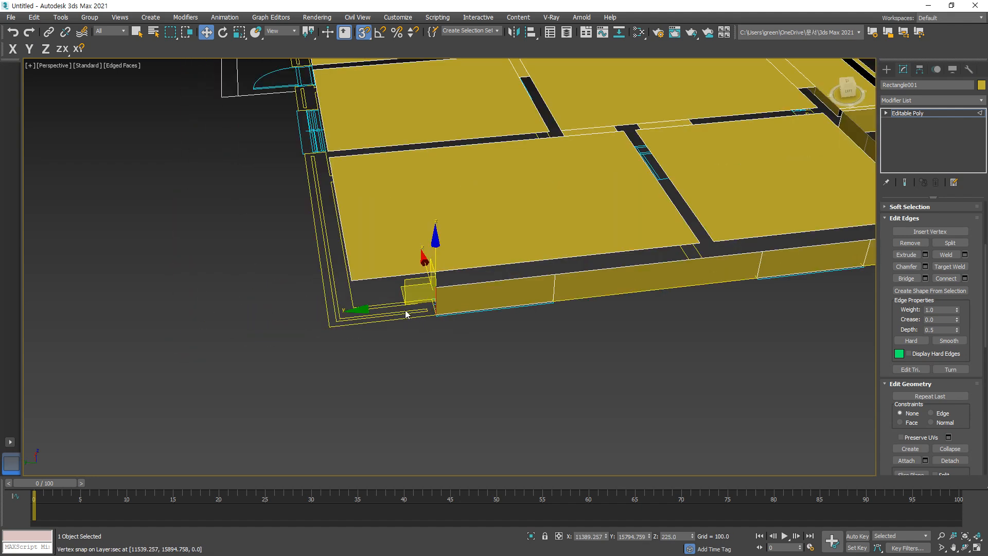
Step: Copy the end edge along Y and snap it to the house's outer corner at Y 17207.258
{"action": "key", "text": "s"}
{"action": "left_click_drag", "start_coordinate": [392, 307], "coordinate": [264, 352]}
{"action": "scroll", "coordinate": [316, 323], "scroll_direction": "up", "scroll_amount": 3}
{"action": "key", "text": "s"}
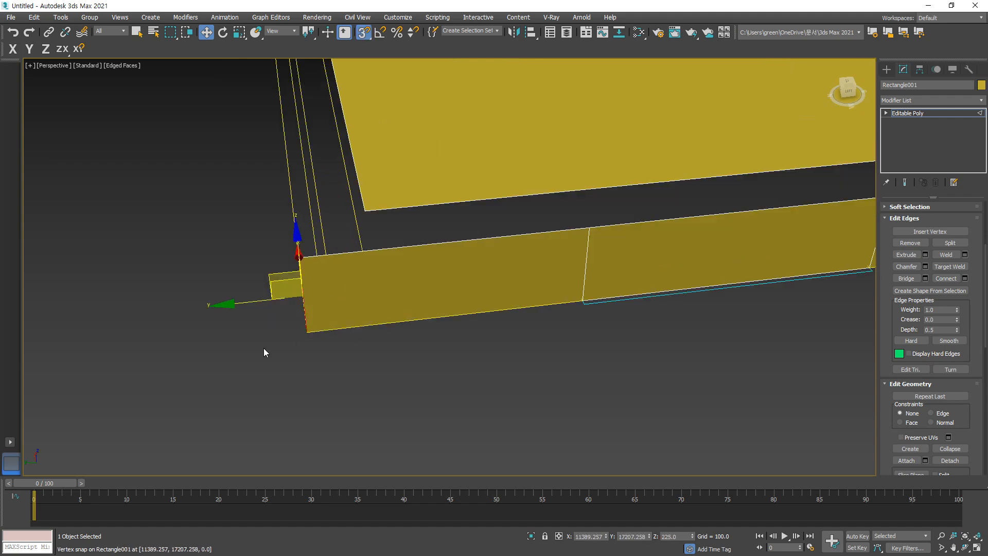
Step: Turn the house corner by copying the end edge along X partway toward the first window, to about X 13752
{"action": "middle_click_drag", "start_coordinate": [301, 351], "coordinate": [445, 341], "text": "alt"}
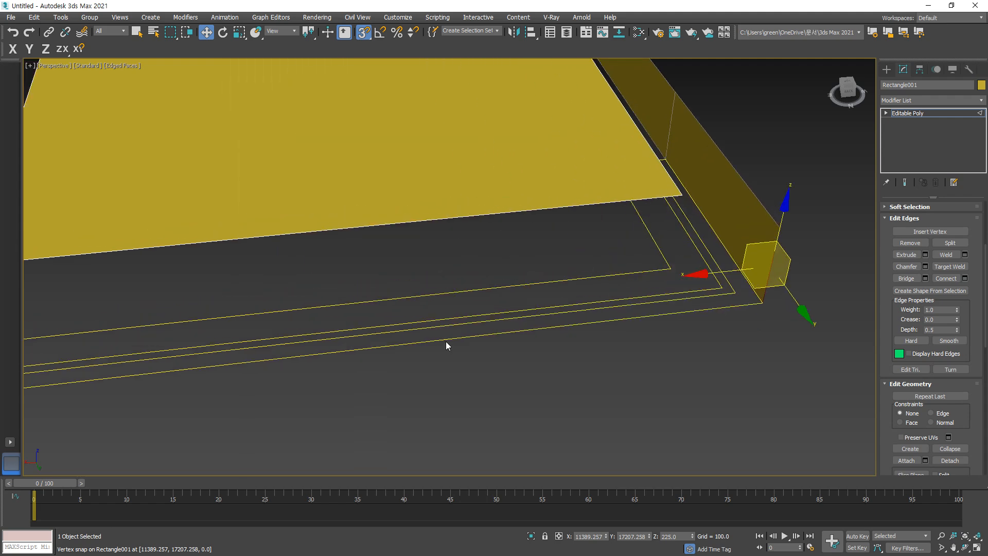
{"action": "key", "text": "s"}
{"action": "key", "text": "F6"}
{"action": "key", "text": "F5"}
{"action": "left_click_drag", "start_coordinate": [717, 273], "coordinate": [326, 353], "text": "shift"}
{"action": "middle_click_drag", "start_coordinate": [326, 353], "coordinate": [449, 337]}
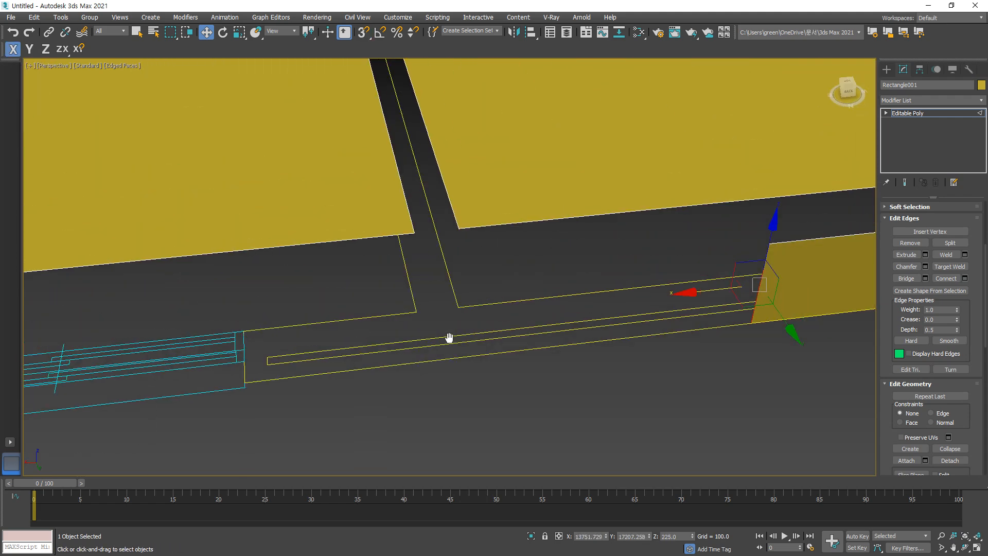
{"action": "key", "text": "s"}
{"action": "left_click_drag", "start_coordinate": [740, 257], "coordinate": [249, 330], "text": "shift"}
{"action": "key", "text": "ctrl+z"}
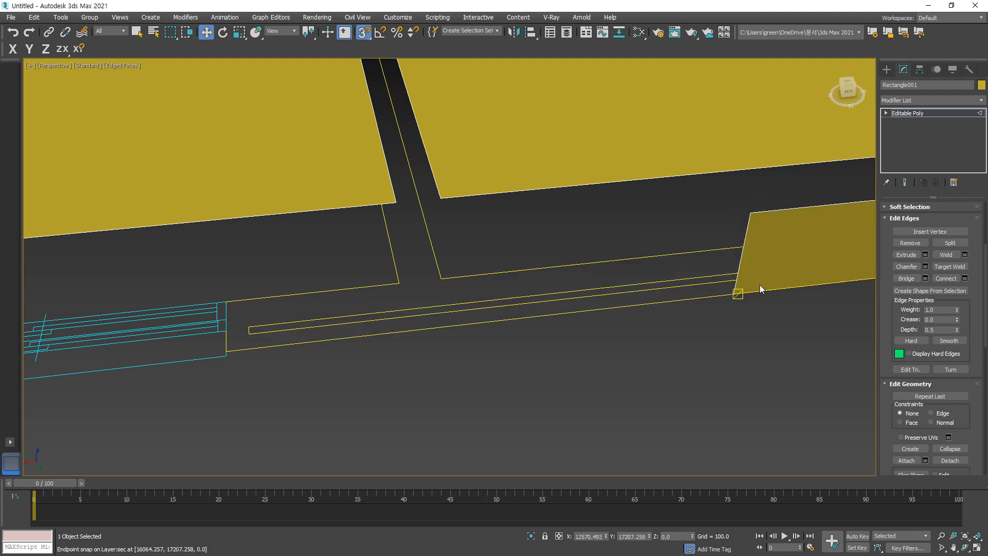
{"action": "left_click", "coordinate": [741, 257]}
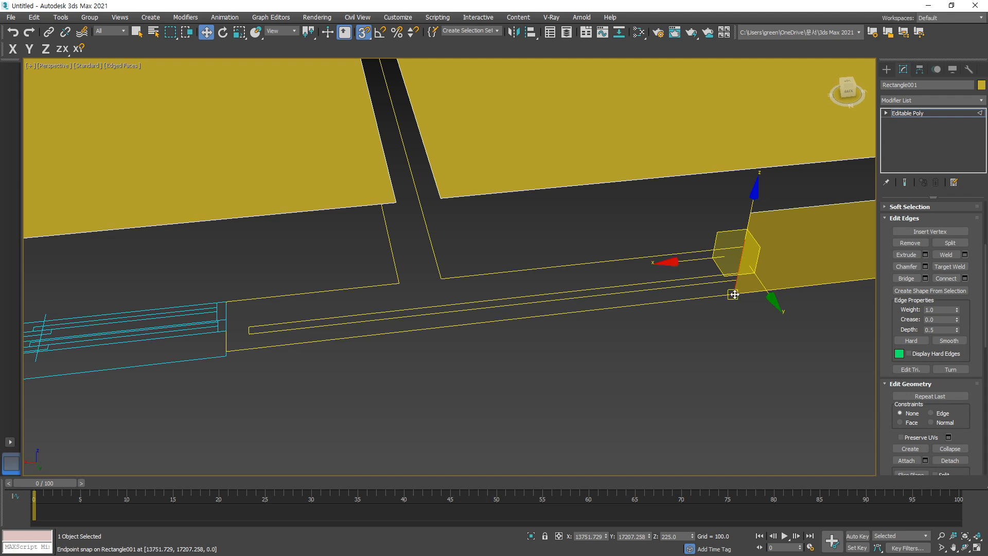
{"action": "left_click_drag", "start_coordinate": [734, 296], "coordinate": [479, 312]}
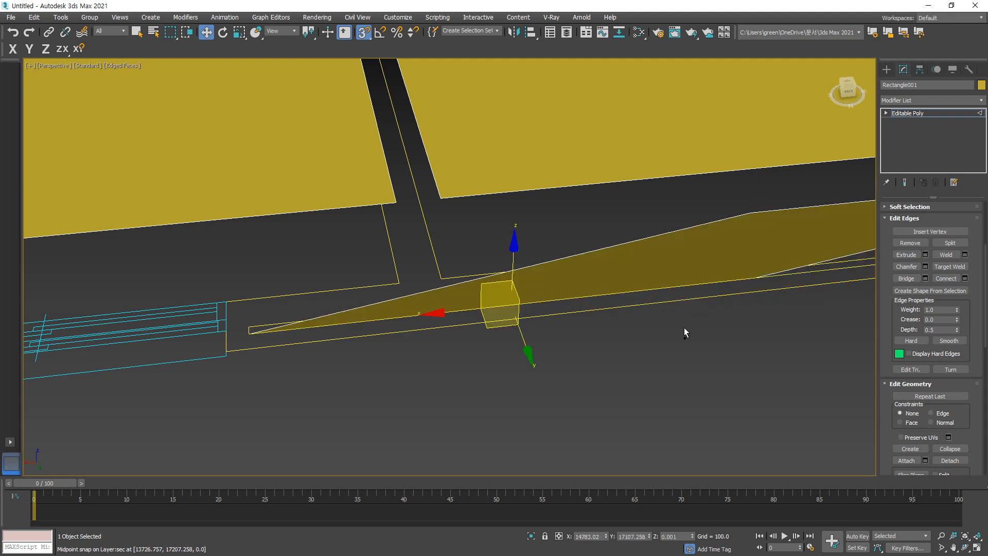
{"action": "key", "text": "ctrl+z"}
{"action": "left_click", "coordinate": [717, 336]}
{"action": "left_click", "coordinate": [732, 296]}
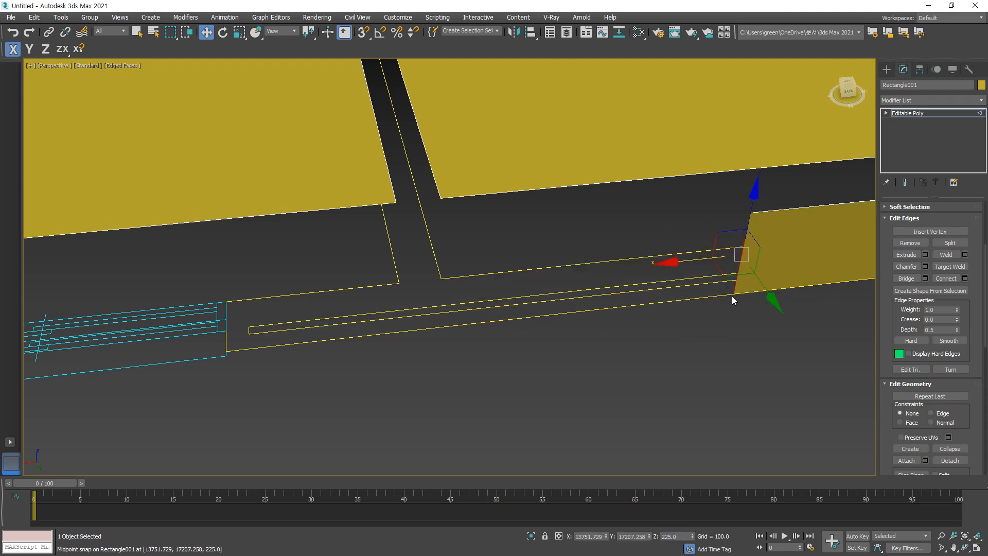
{"action": "key", "text": "s"}
{"action": "left_click_drag", "start_coordinate": [733, 294], "coordinate": [582, 308]}
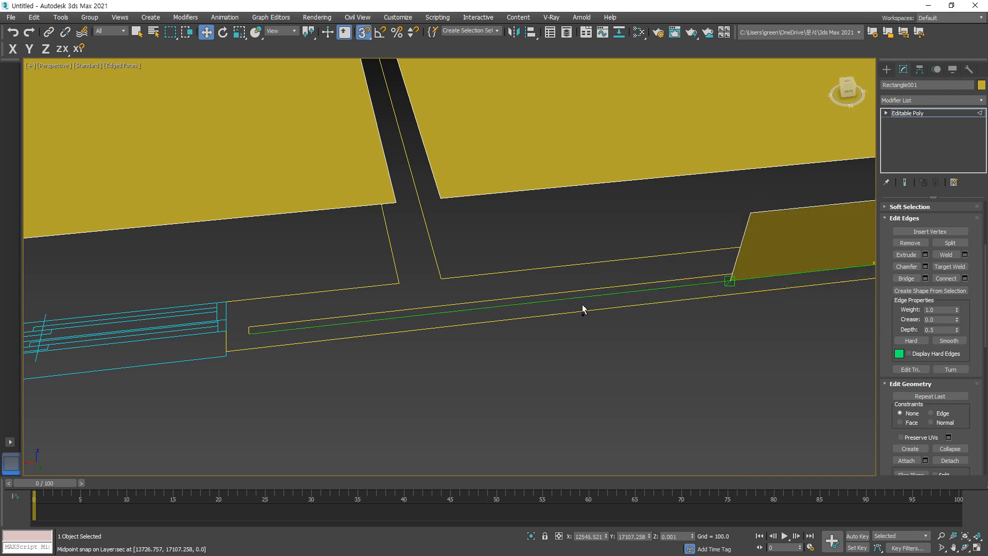
{"action": "key", "text": "ctrl+z"}
{"action": "left_click_drag", "start_coordinate": [761, 338], "coordinate": [757, 351]}
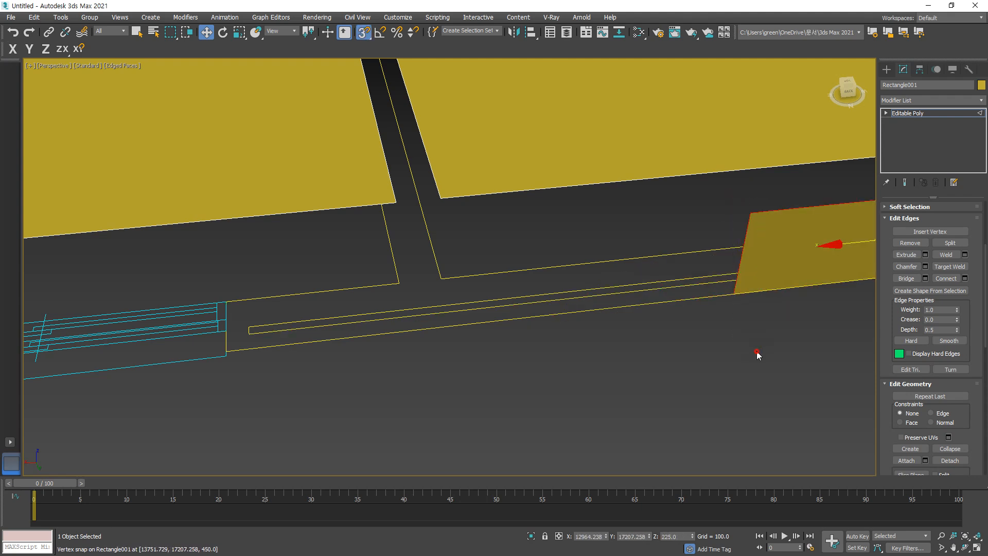
{"action": "left_click", "coordinate": [756, 350]}
Step: Select the end edge's two vertices and snap them to the first window's near outer corner at X 16064.257
{"action": "key", "text": "s"}
{"action": "key", "text": "1"}
{"action": "left_click_drag", "start_coordinate": [737, 197], "coordinate": [754, 342]}
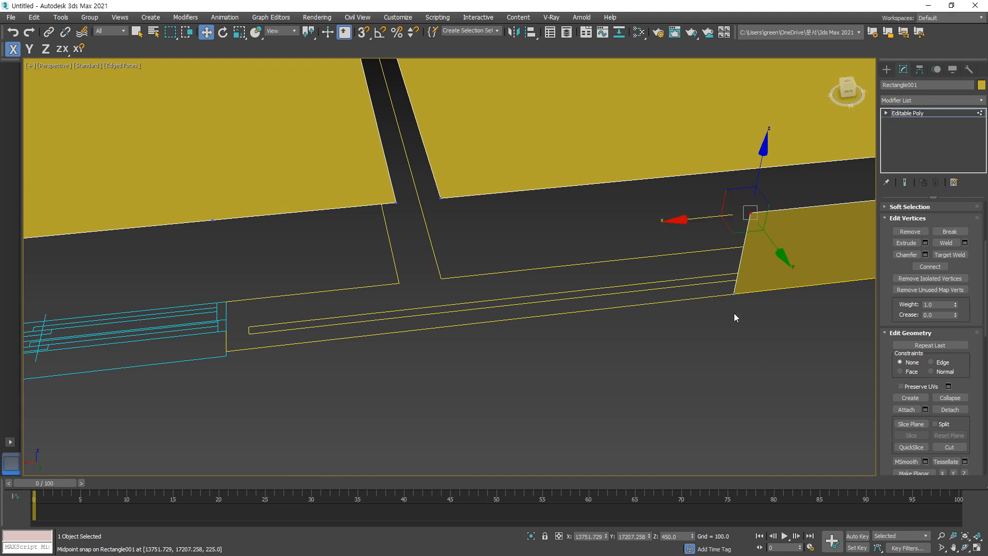
{"action": "left_click", "coordinate": [734, 294], "text": "ctrl"}
{"action": "key", "text": "s"}
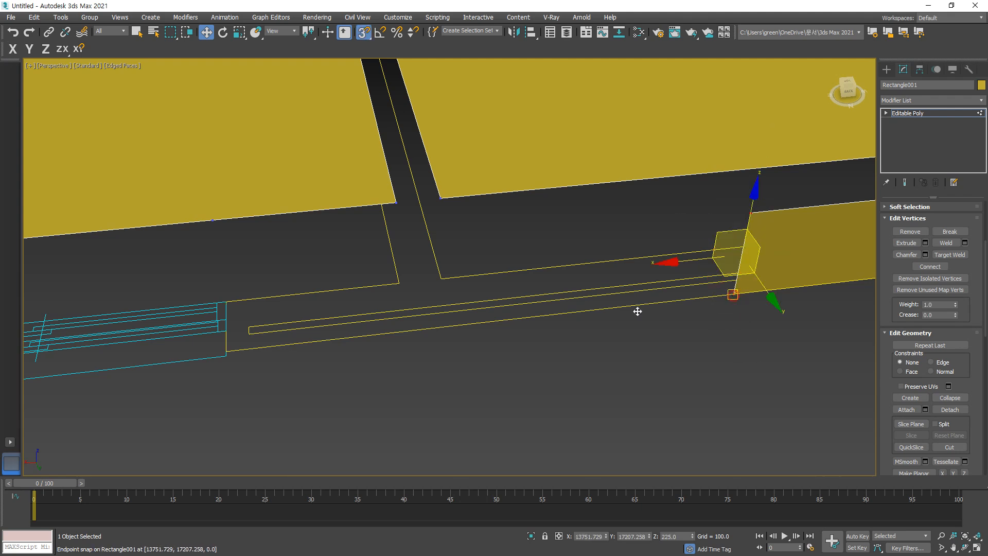
{"action": "left_click_drag", "start_coordinate": [638, 311], "coordinate": [225, 351]}
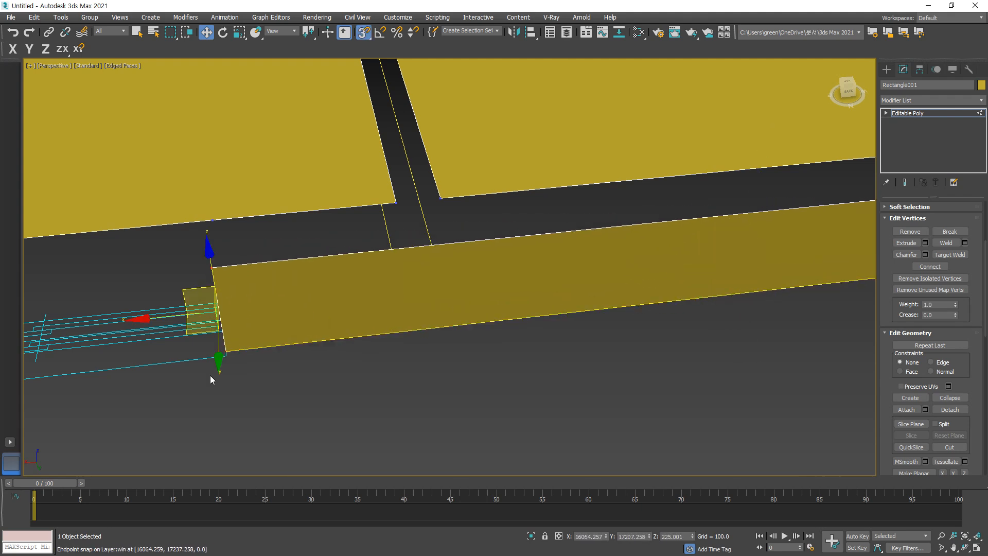
Step: Extend the side face across the window by copying the end edge along X and snapping it to the far corner at X 17664.258
{"action": "scroll", "coordinate": [211, 380], "scroll_direction": "down", "scroll_amount": 3}
{"action": "middle_click_drag", "start_coordinate": [263, 368], "coordinate": [441, 364]}
{"action": "scroll", "coordinate": [441, 364], "scroll_direction": "up", "scroll_amount": 4}
{"action": "key", "text": "2"}
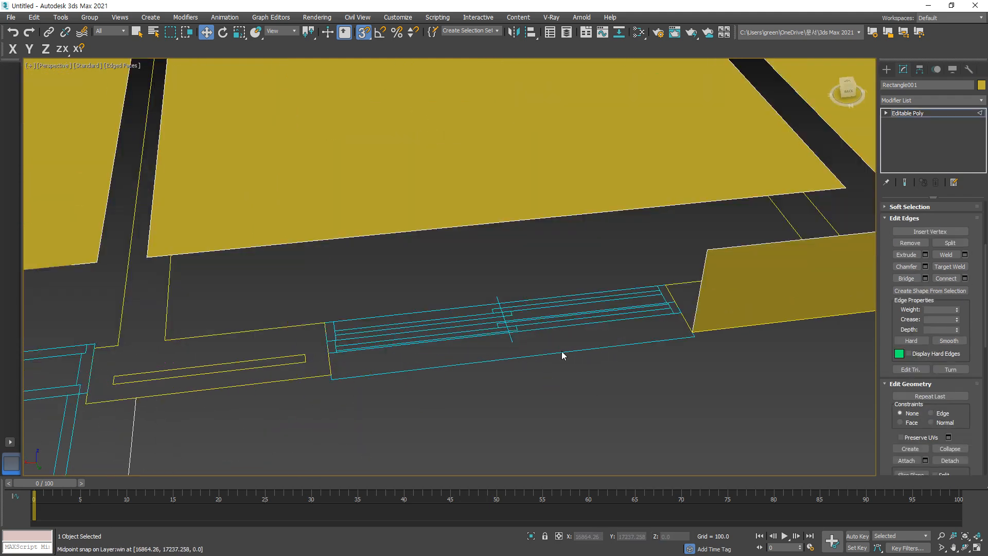
{"action": "key", "text": "s"}
{"action": "left_click", "coordinate": [693, 315]}
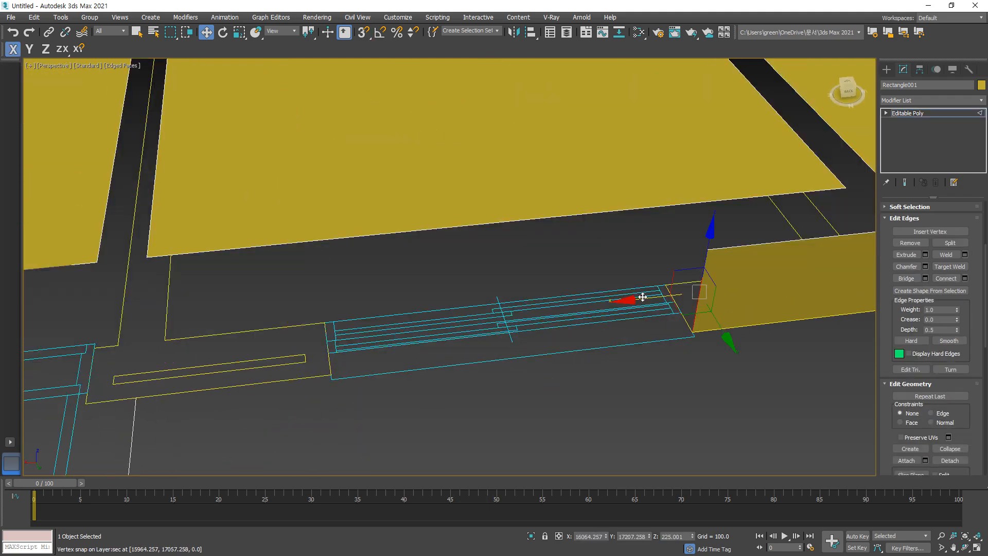
{"action": "left_click_drag", "start_coordinate": [642, 296], "coordinate": [407, 336]}
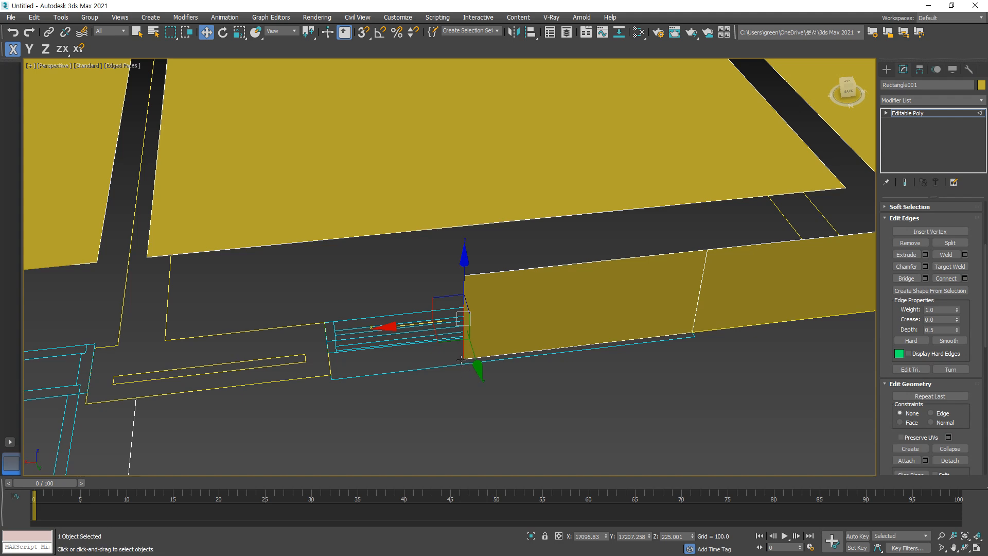
{"action": "key", "text": "s"}
{"action": "left_click_drag", "start_coordinate": [463, 356], "coordinate": [330, 371]}
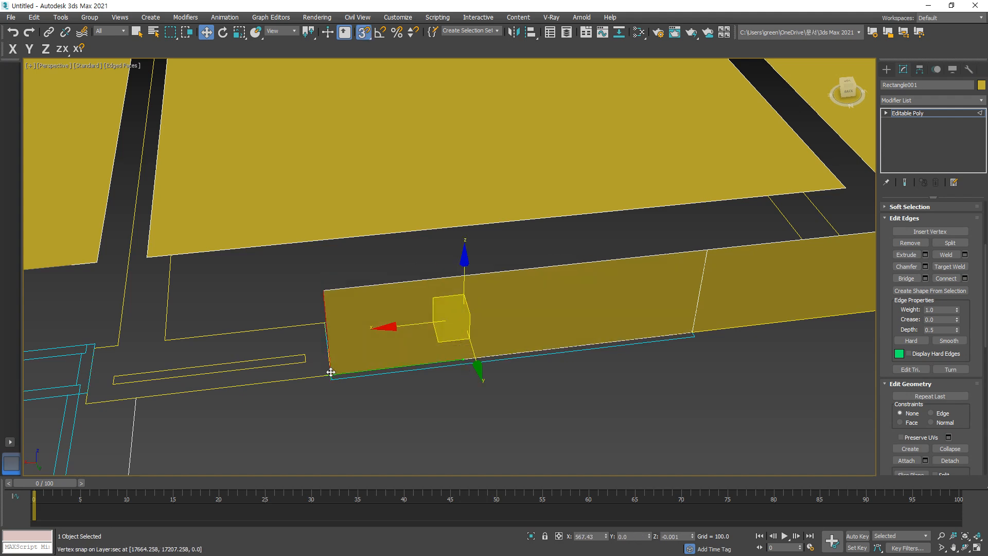
Step: Copy the end edge along X to the door's near corner at X 18664.26, and again across the opening to its far corner at X 19564.258
{"action": "middle_click_drag", "start_coordinate": [331, 371], "coordinate": [545, 319]}
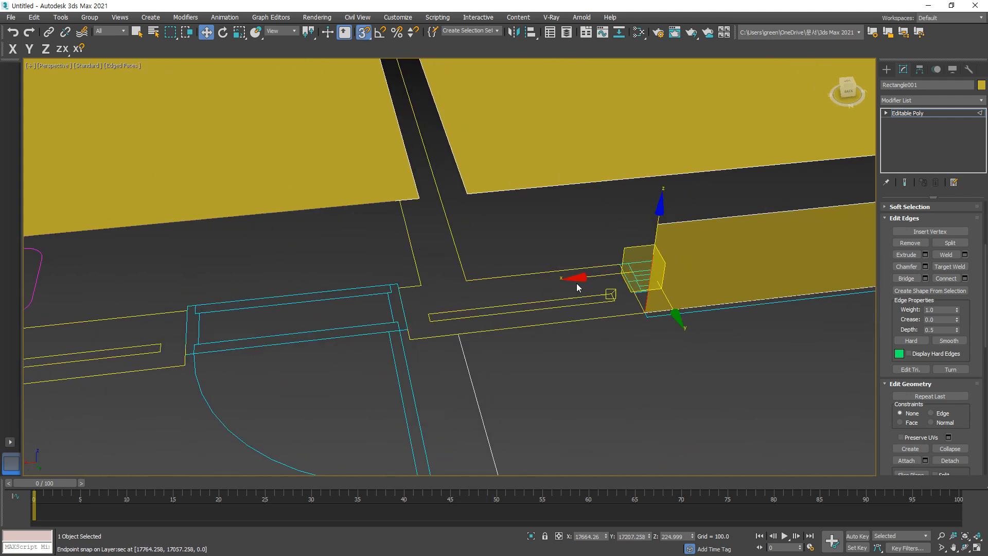
{"action": "left_click_drag", "start_coordinate": [591, 273], "coordinate": [408, 337], "text": "shift"}
{"action": "middle_click_drag", "start_coordinate": [408, 337], "coordinate": [431, 346]}
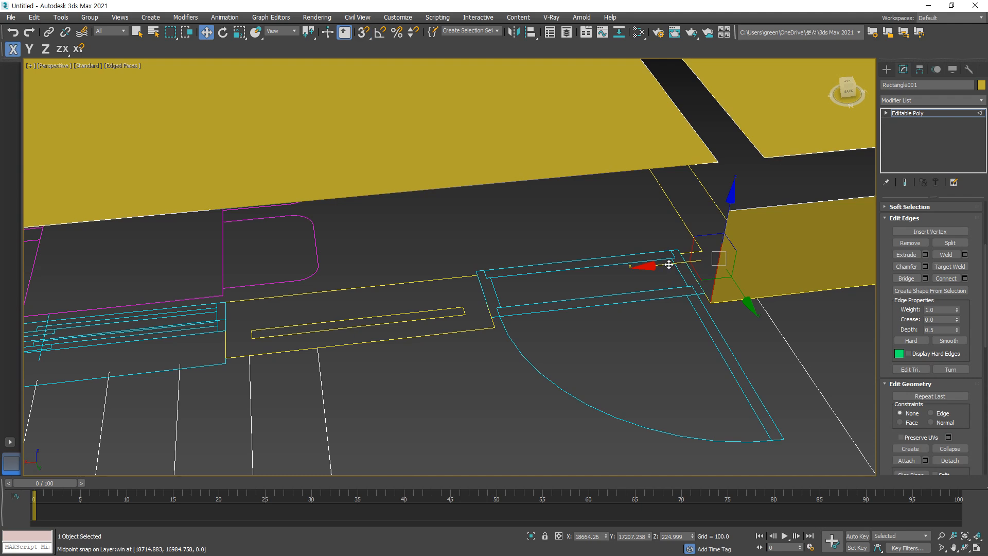
{"action": "left_click_drag", "start_coordinate": [669, 264], "coordinate": [479, 287], "text": "shift"}
{"action": "key", "text": "s"}
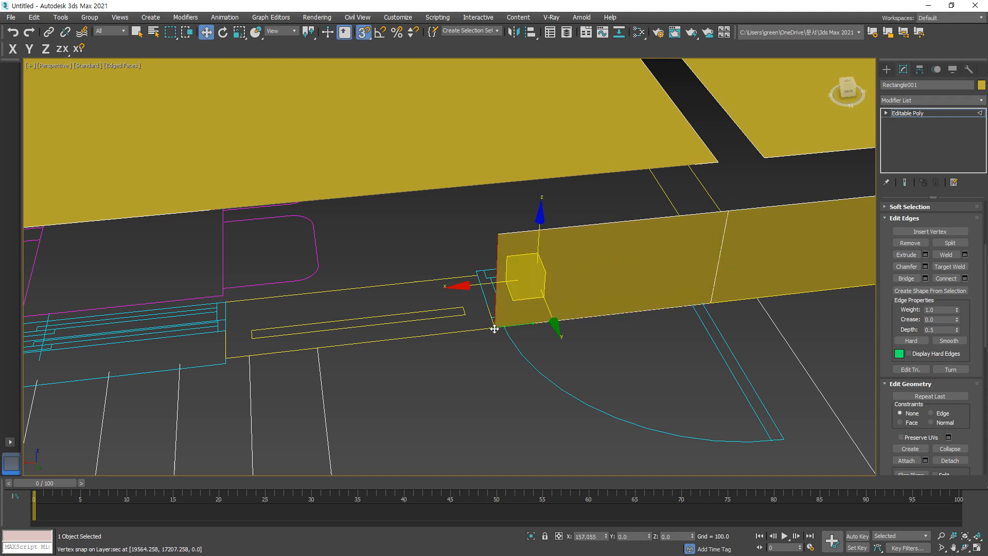
Step: Copy the end edge along X past the door and snap its two vertices to the next window's near corner at X 20612.633
{"action": "middle_click_drag", "start_coordinate": [494, 326], "coordinate": [589, 288]}
{"action": "left_click_drag", "start_coordinate": [624, 259], "coordinate": [410, 330], "text": "shift"}
{"action": "key", "text": "ctrl+z"}
{"action": "key", "text": "1"}
{"action": "left_click_drag", "start_coordinate": [441, 216], "coordinate": [470, 362]}
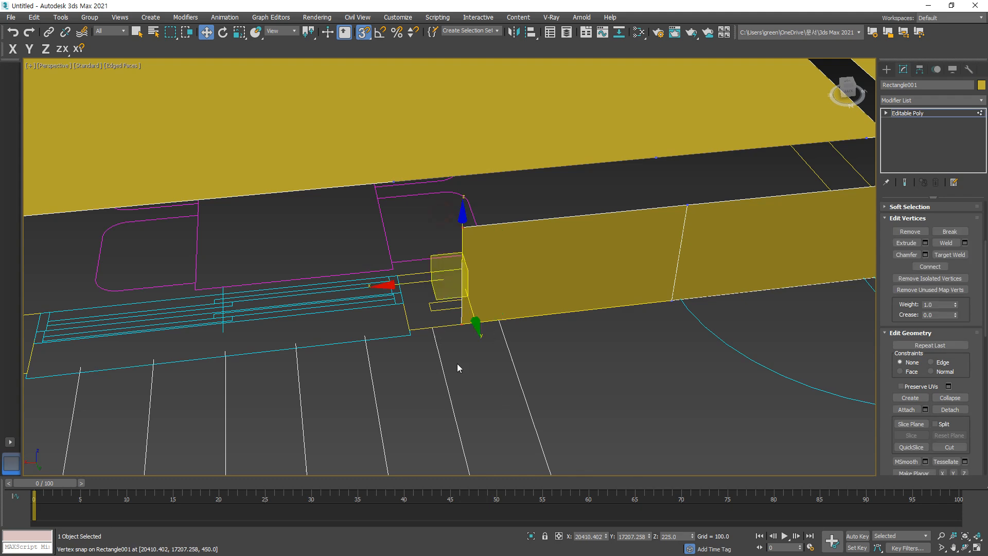
{"action": "left_click_drag", "start_coordinate": [461, 326], "coordinate": [407, 331]}
Step: Extend the side face across this window by copying the end edge along X and snapping its vertices to the far corner at X 22012.631
{"action": "middle_click_drag", "start_coordinate": [412, 331], "coordinate": [379, 345]}
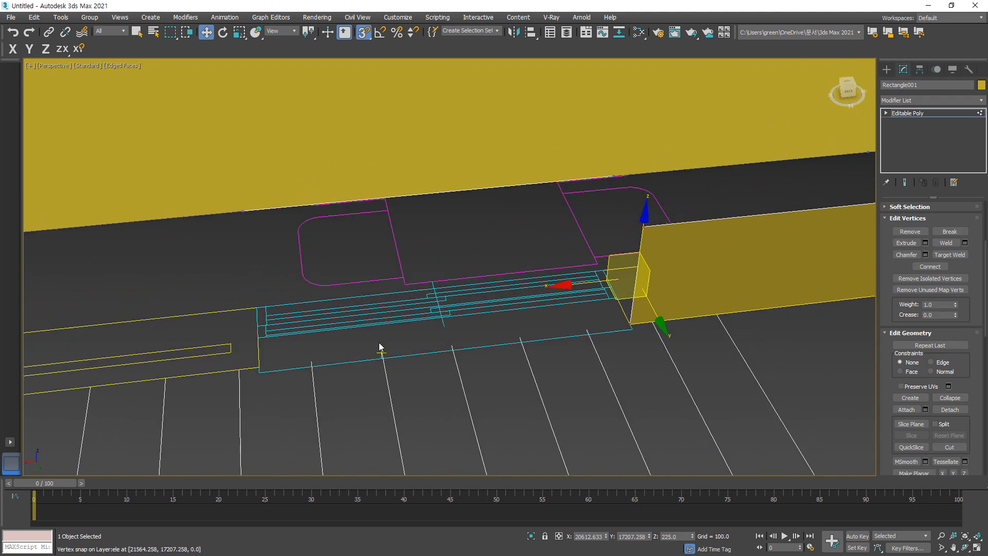
{"action": "key", "text": "2"}
{"action": "key", "text": "s"}
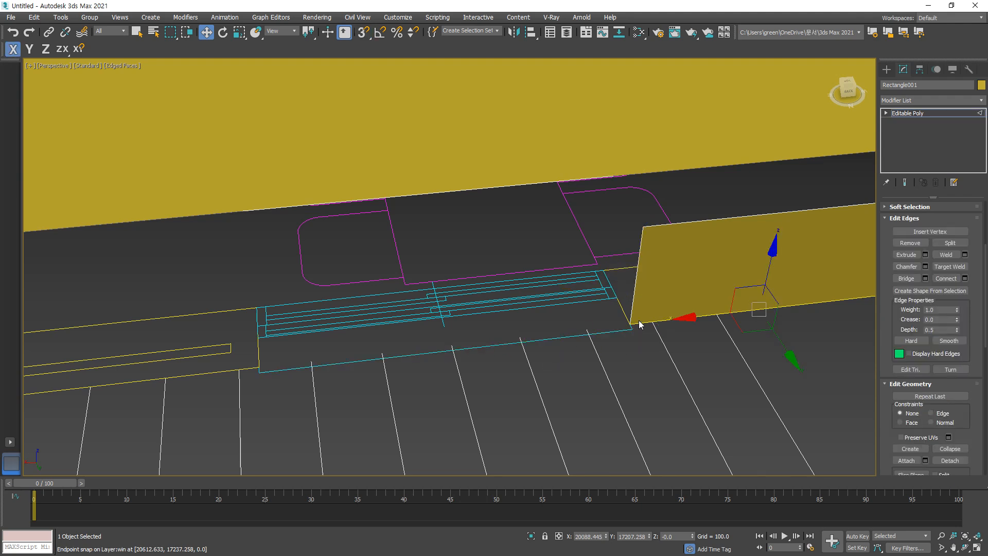
{"action": "left_click", "coordinate": [632, 304]}
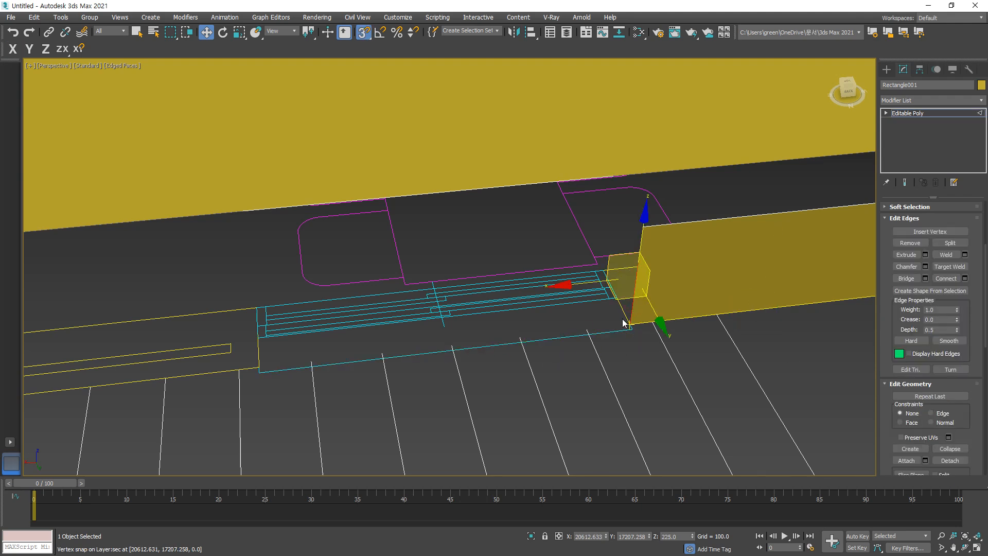
{"action": "left_click_drag", "start_coordinate": [587, 283], "coordinate": [324, 313]}
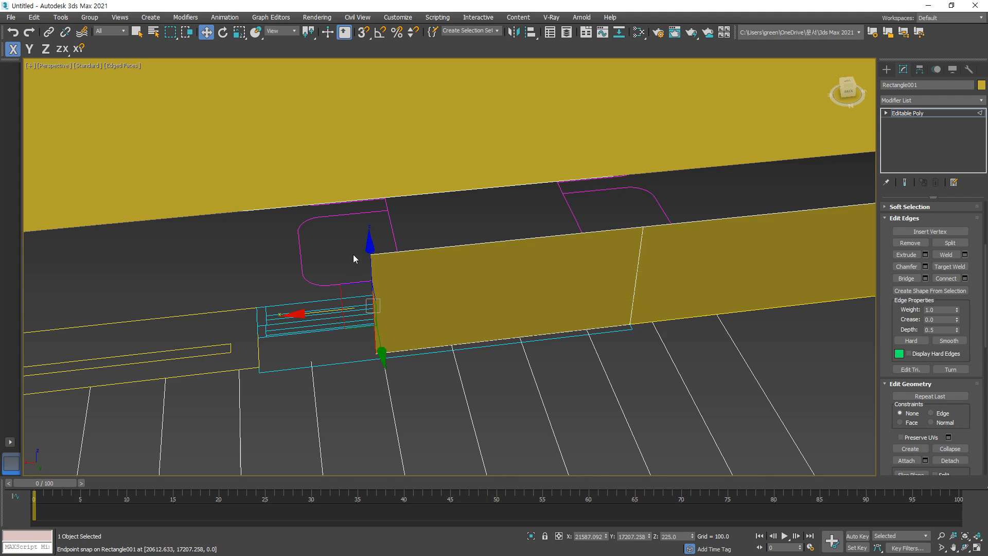
{"action": "key", "text": "1"}
{"action": "left_click_drag", "start_coordinate": [349, 234], "coordinate": [398, 384]}
{"action": "key", "text": "s"}
{"action": "left_click_drag", "start_coordinate": [377, 354], "coordinate": [259, 367]}
Step: Copy the end edge along X and snap its two vertices to the house's outer corner at X 24039.258, Y 17207.258
{"action": "scroll", "coordinate": [163, 379], "scroll_direction": "down", "scroll_amount": 4}
{"action": "middle_click_drag", "start_coordinate": [164, 379], "coordinate": [346, 364]}
{"action": "scroll", "coordinate": [363, 364], "scroll_direction": "up", "scroll_amount": 4}
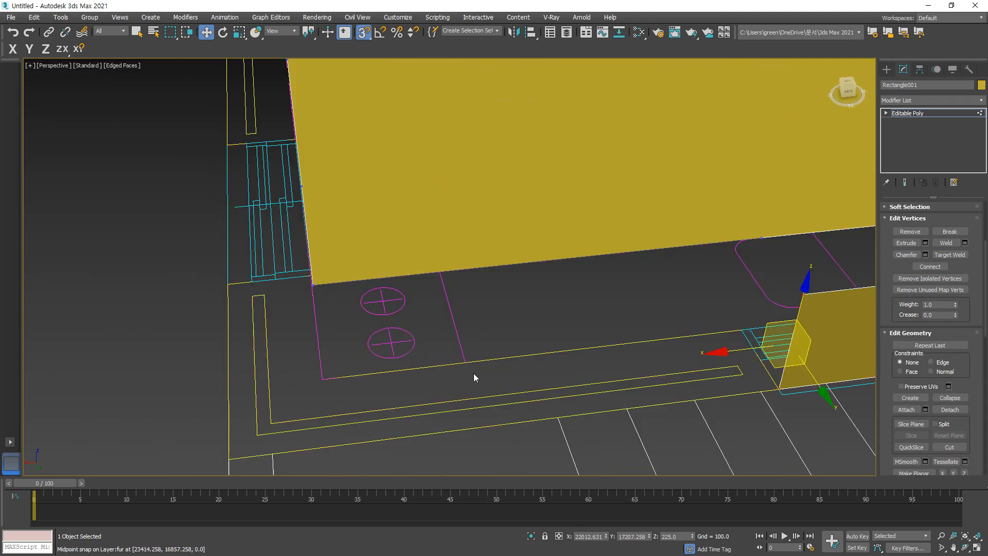
{"action": "middle_click_drag", "start_coordinate": [652, 406], "coordinate": [460, 337]}
{"action": "key", "text": "2"}
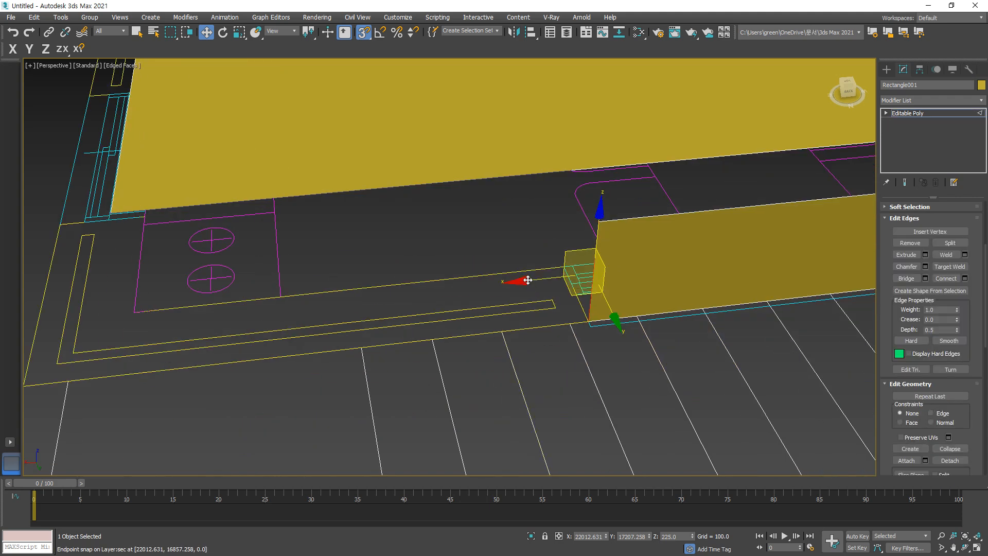
{"action": "left_click_drag", "start_coordinate": [528, 280], "coordinate": [213, 337], "text": "shift"}
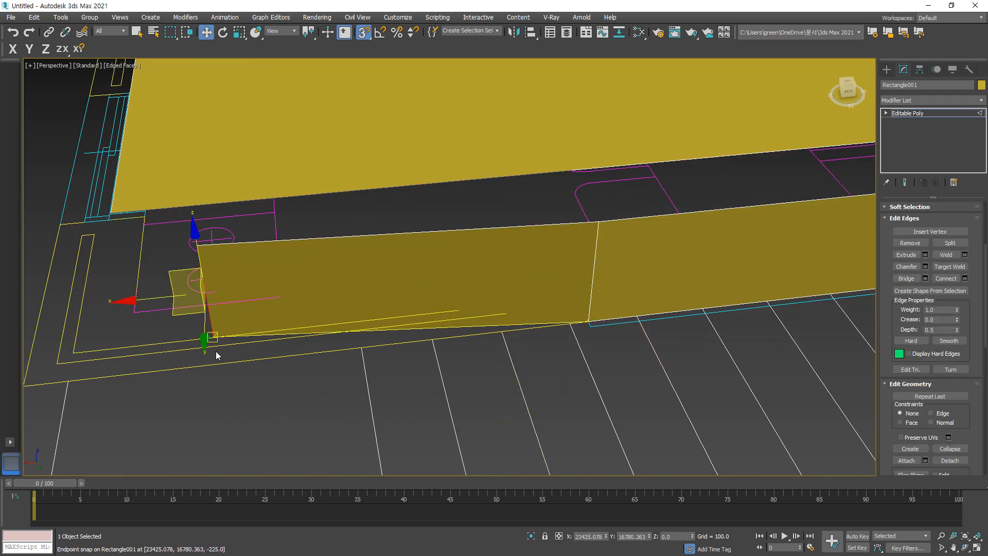
{"action": "key", "text": "1"}
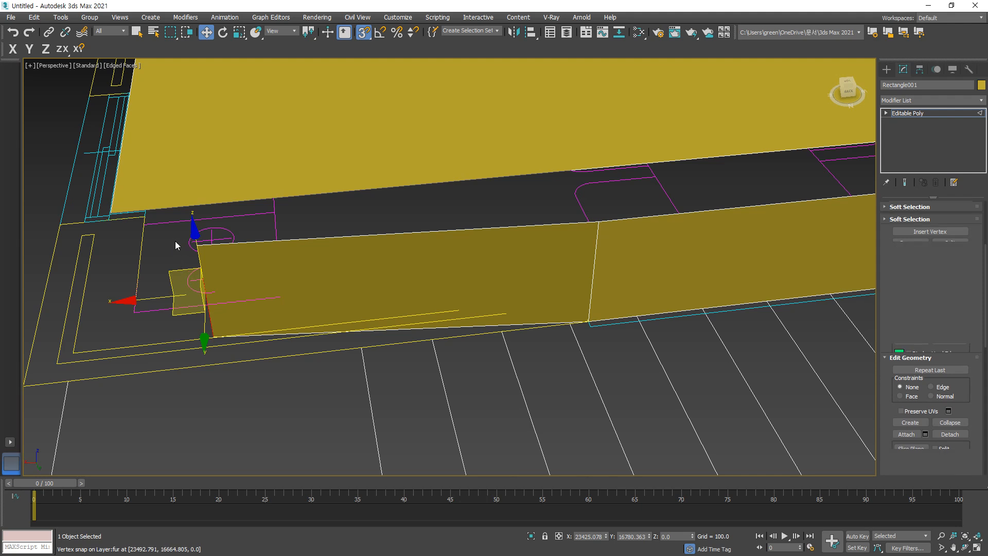
{"action": "left_click_drag", "start_coordinate": [176, 239], "coordinate": [30, 386]}
{"action": "key", "text": "F5"}
Step: Turn the house corner by copying the end edge along Y and snapping it to the kitchen window's near corner at Y 16194.758
{"action": "middle_click_drag", "start_coordinate": [64, 404], "coordinate": [605, 319]}
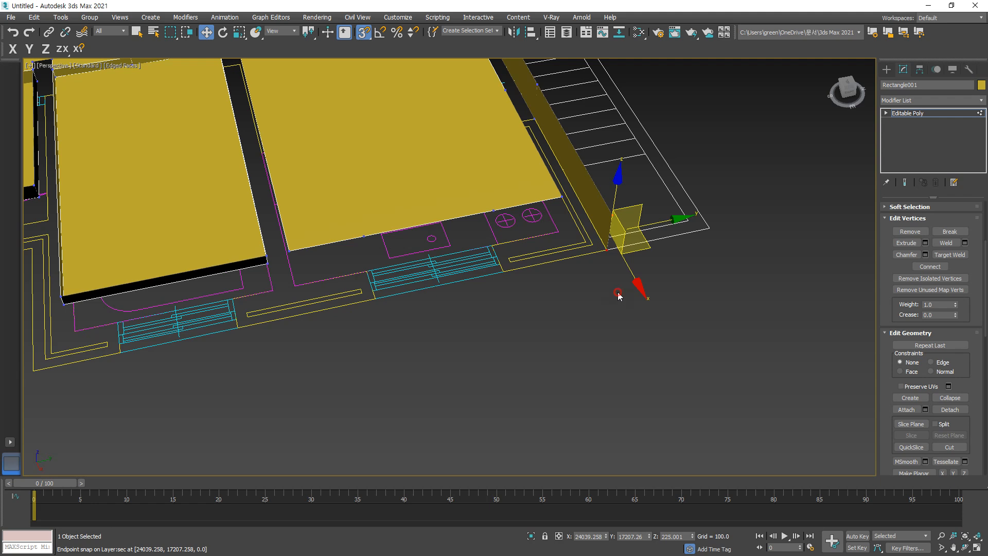
{"action": "key", "text": "2"}
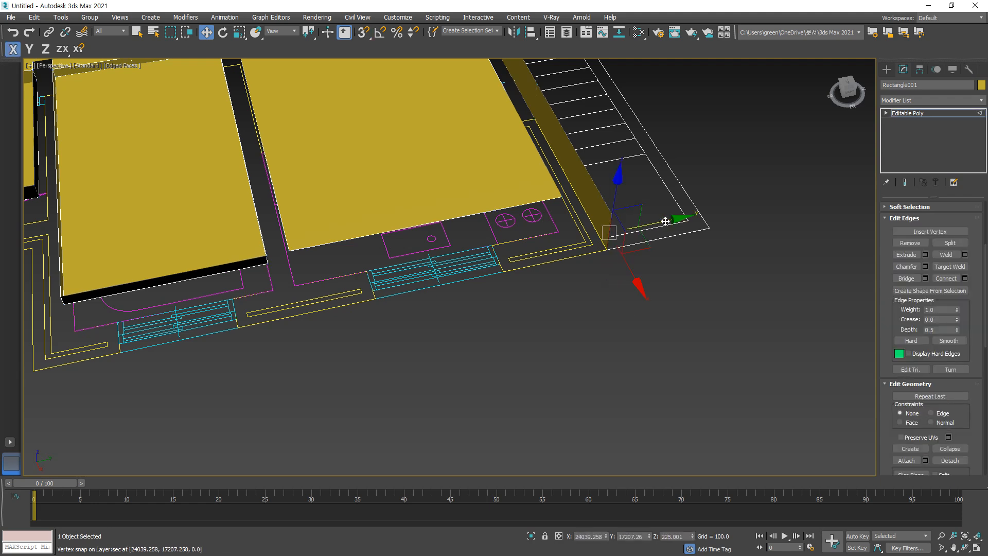
{"action": "left_click_drag", "start_coordinate": [665, 221], "coordinate": [597, 238], "text": "shift"}
{"action": "scroll", "coordinate": [543, 270], "scroll_direction": "up", "scroll_amount": 4}
{"action": "key", "text": "s"}
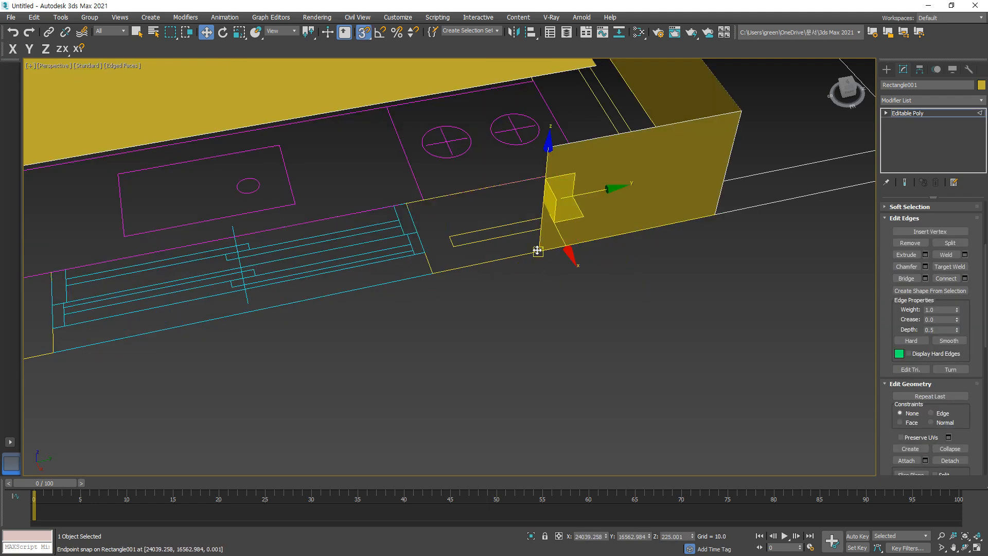
{"action": "left_click_drag", "start_coordinate": [537, 250], "coordinate": [431, 271]}
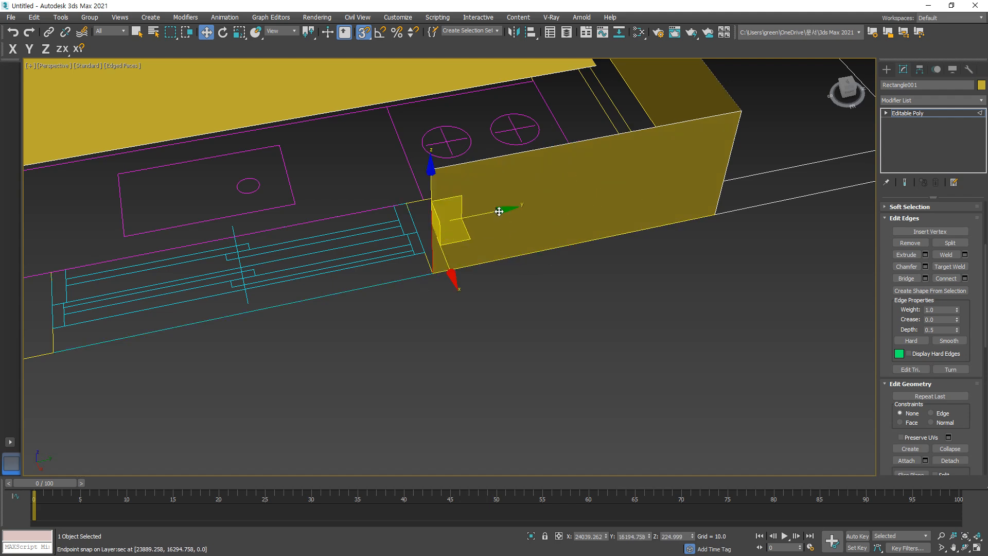
Step: Extend the side face across the kitchen window by copying the end edge along Y and snapping its two vertices to the far corner at Y 14994.758
{"action": "left_click_drag", "start_coordinate": [499, 211], "coordinate": [330, 294], "text": "shift"}
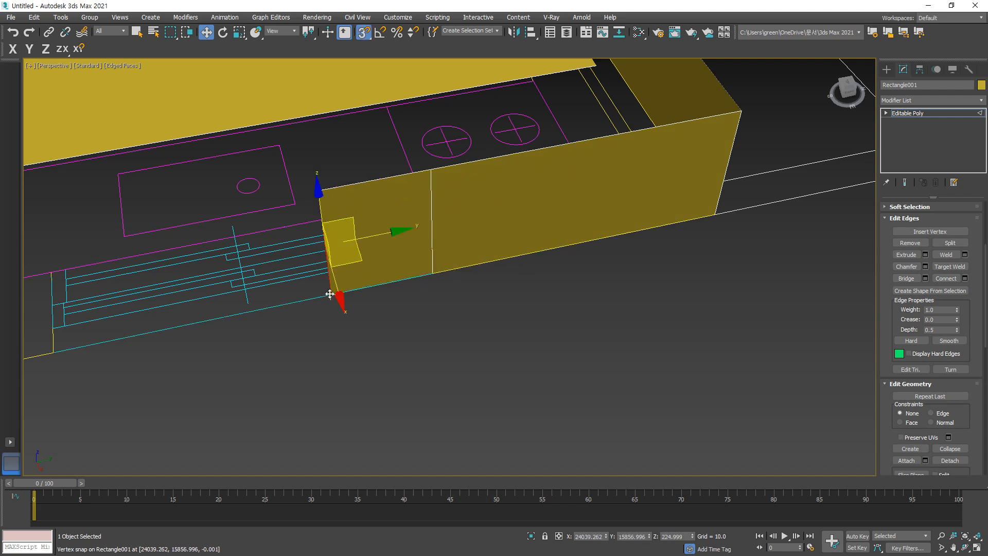
{"action": "middle_click_drag", "start_coordinate": [291, 333], "coordinate": [467, 288]}
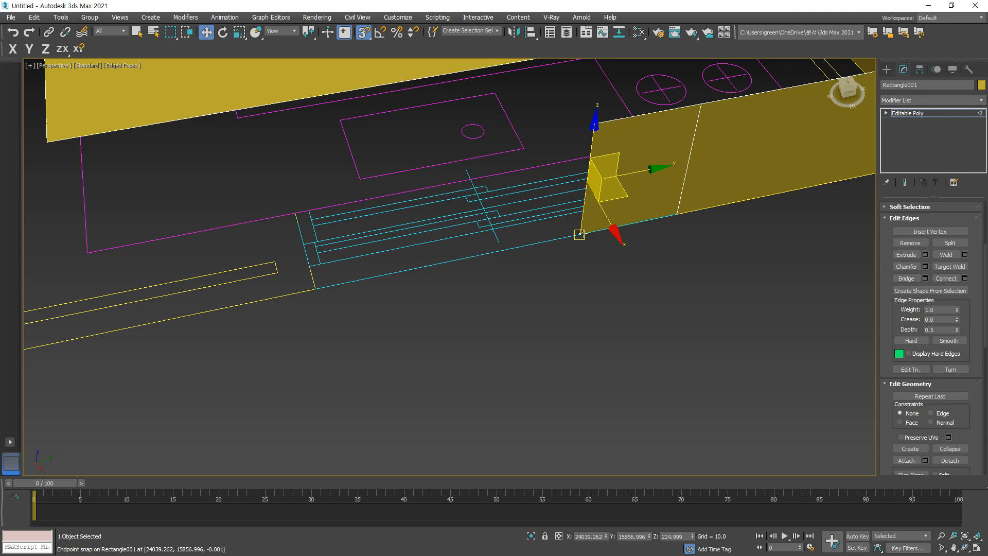
{"action": "mouse_move", "coordinate": [579, 235]}
{"action": "left_mouse_down"}
{"action": "mouse_move", "coordinate": [492, 256]}
{"action": "mouse_move", "coordinate": [501, 252]}
{"action": "left_mouse_up"}
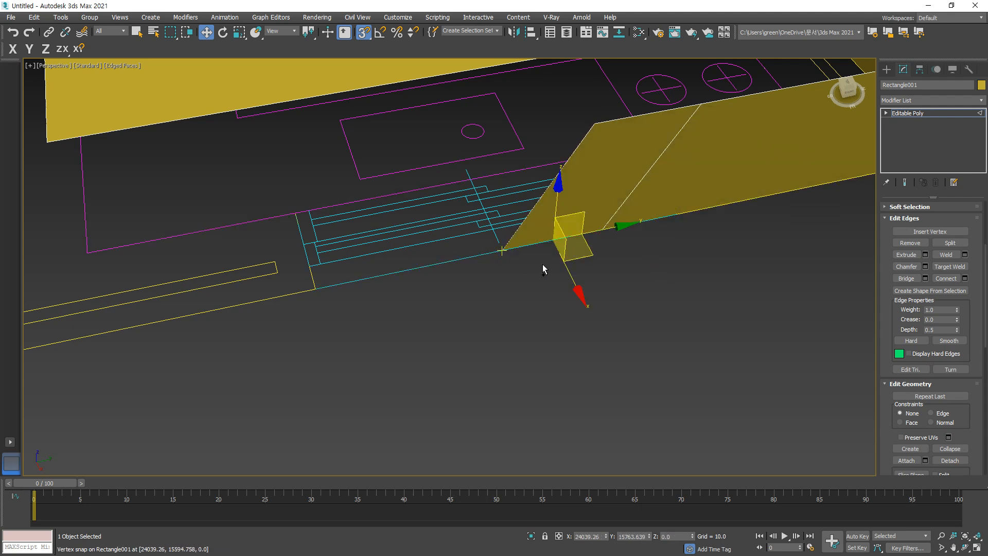
{"action": "key", "text": "ctrl+z"}
{"action": "key", "text": "1"}
{"action": "left_click_drag", "start_coordinate": [558, 99], "coordinate": [610, 297]}
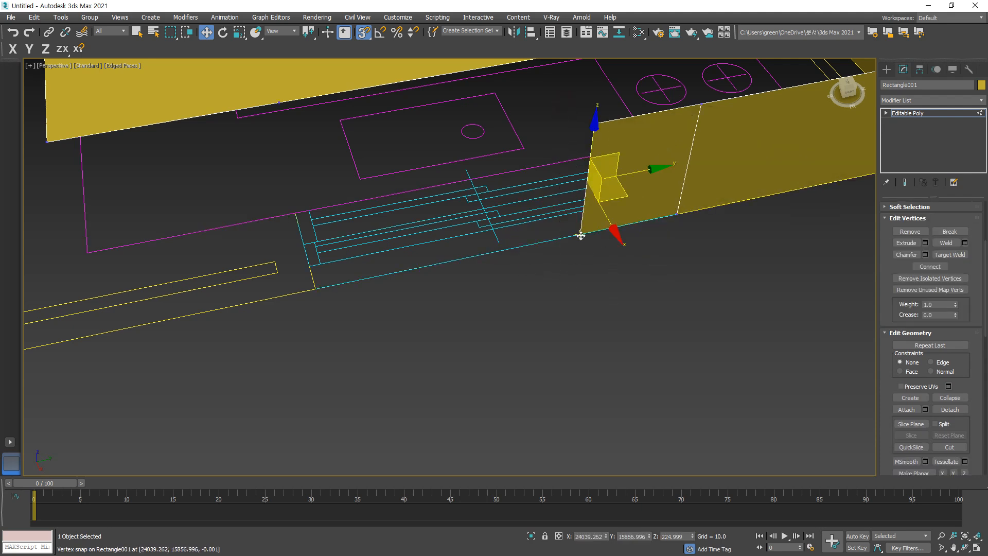
{"action": "left_click_drag", "start_coordinate": [579, 234], "coordinate": [316, 289]}
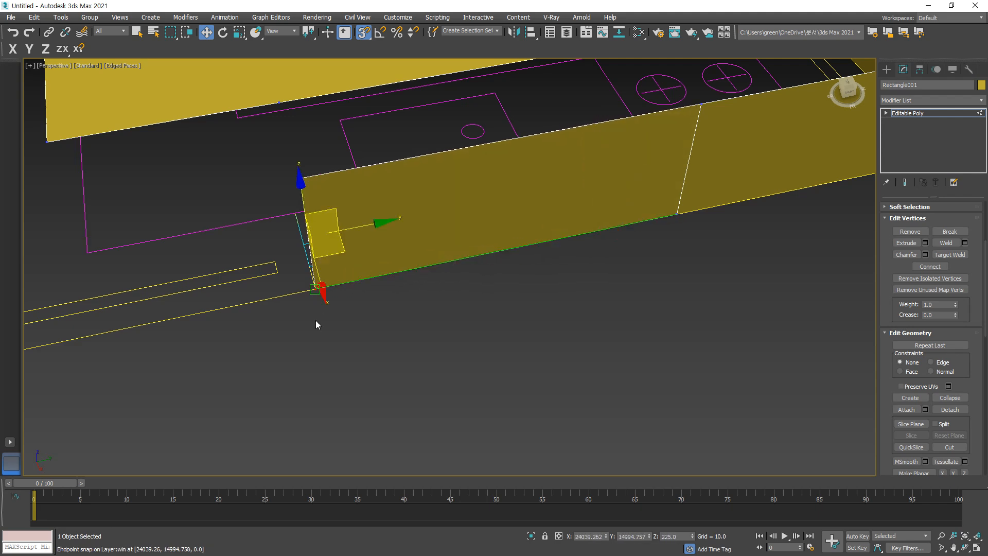
{"action": "middle_click_drag", "start_coordinate": [316, 320], "coordinate": [424, 334]}
Step: Copy the end edge along Y and snap it to the next window's near corner at Y 13769.758
{"action": "key", "text": "2"}
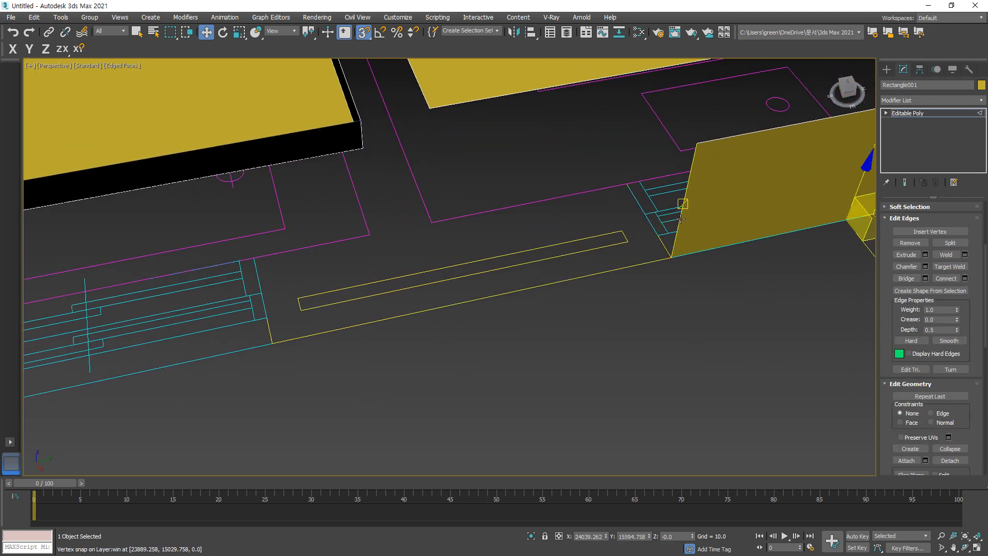
{"action": "left_click", "coordinate": [683, 211]}
{"action": "left_click_drag", "start_coordinate": [730, 194], "coordinate": [268, 342]}
{"action": "key", "text": "s"}
{"action": "middle_click_drag", "start_coordinate": [311, 348], "coordinate": [844, 235]}
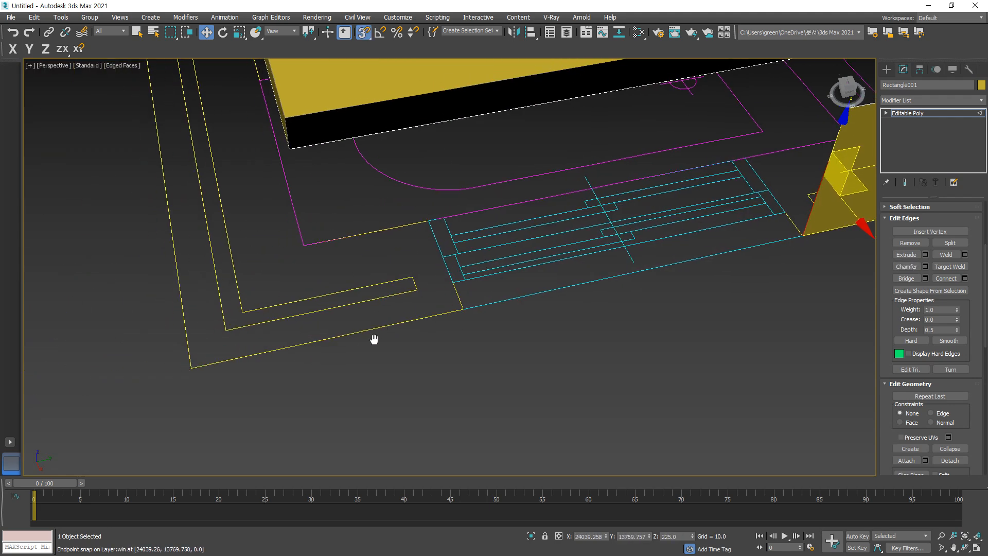
Step: Extend the side face across this window by copying the end edge along Y and snapping its two vertices to the window's far corner
{"action": "middle_click_drag", "start_coordinate": [372, 339], "coordinate": [221, 452]}
{"action": "key", "text": "s"}
{"action": "key", "text": "s"}
{"action": "mouse_move", "coordinate": [660, 291]}
{"action": "left_mouse_down"}
{"action": "mouse_move", "coordinate": [516, 322]}
{"action": "mouse_move", "coordinate": [474, 404]}
{"action": "mouse_move", "coordinate": [469, 389]}
{"action": "mouse_move", "coordinate": [306, 426]}
{"action": "left_mouse_up"}
{"action": "key", "text": "ctrl+z"}
{"action": "key", "text": "1"}
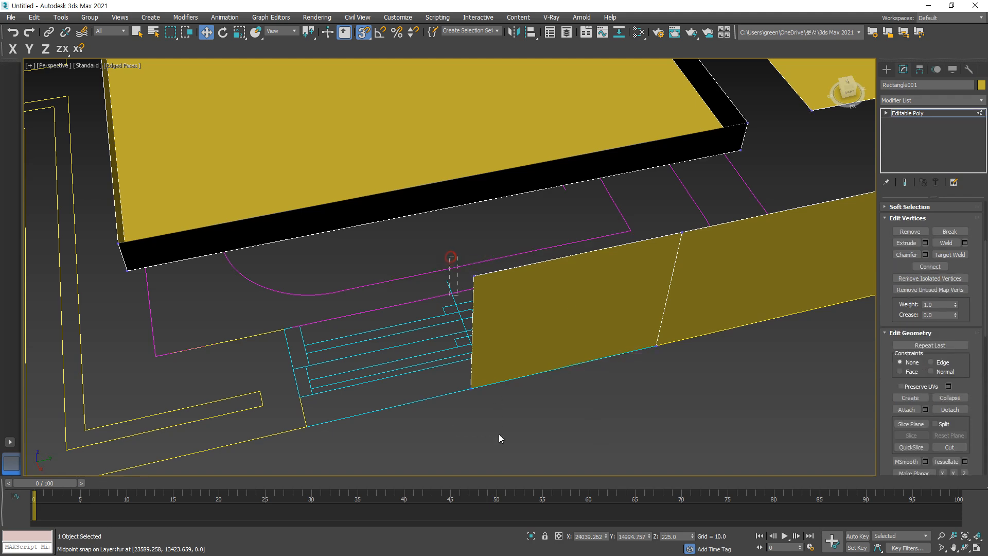
{"action": "left_click", "coordinate": [471, 389]}
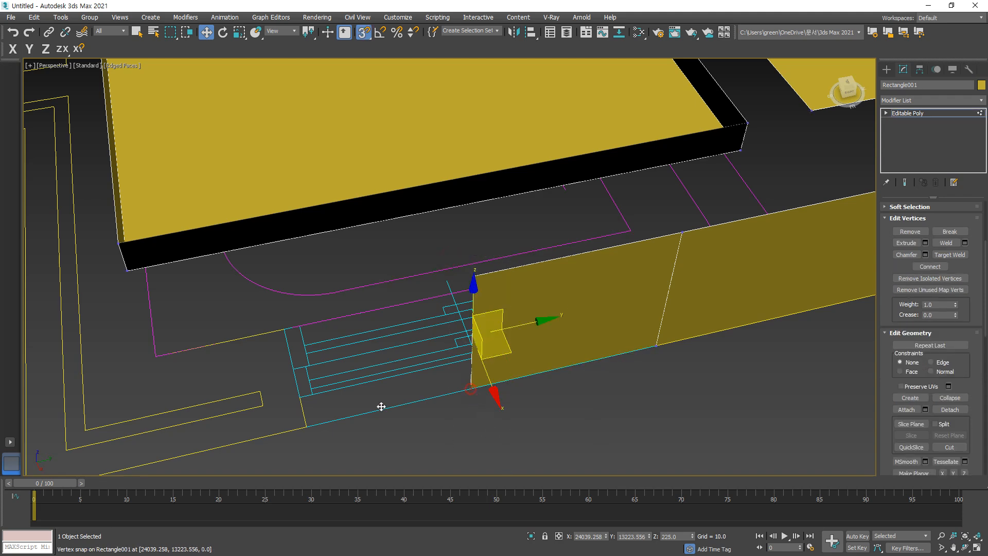
{"action": "left_click_drag", "start_coordinate": [381, 406], "coordinate": [307, 427]}
{"action": "scroll", "coordinate": [411, 384], "scroll_direction": "down", "scroll_amount": 2}
{"action": "middle_click_drag", "start_coordinate": [411, 384], "coordinate": [455, 355]}
{"action": "key", "text": "s"}
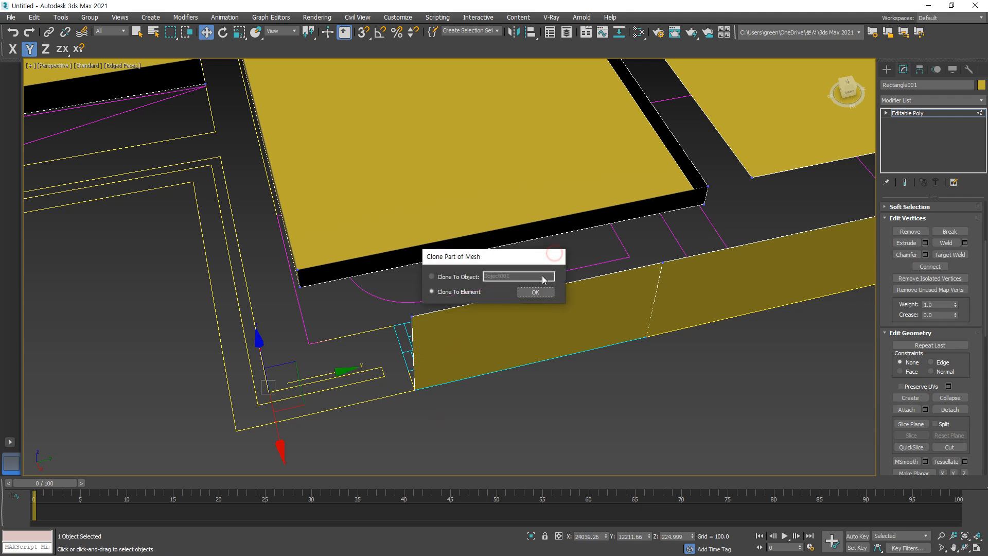
{"action": "left_click", "coordinate": [557, 257]}
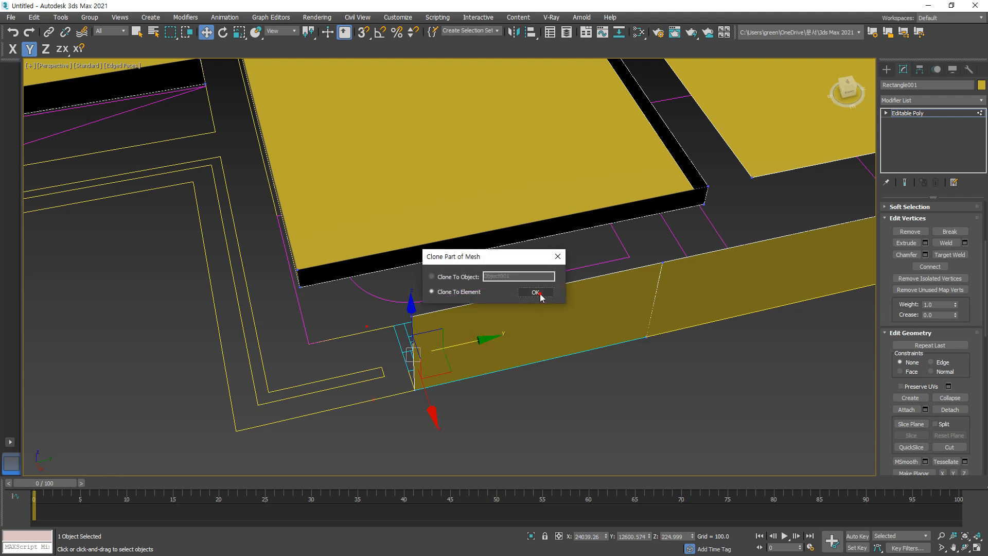
{"action": "left_click", "coordinate": [535, 292]}
Step: Copy the end edge along Y and snap it to the house's outer corner at X 24039.258, Y 12057.258
{"action": "key", "text": "2"}
{"action": "left_click", "coordinate": [437, 385]}
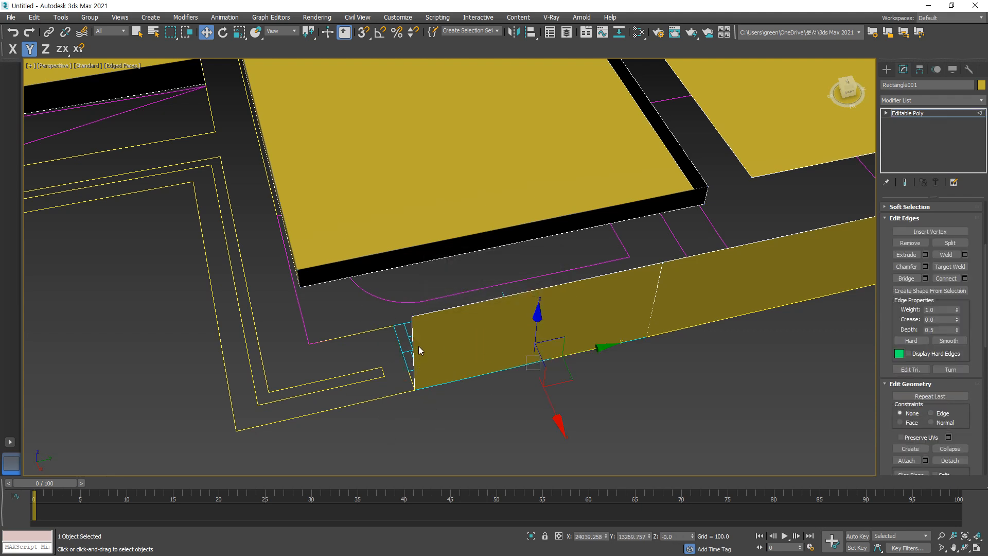
{"action": "left_click", "coordinate": [412, 346]}
{"action": "left_click_drag", "start_coordinate": [470, 341], "coordinate": [338, 369], "text": "shift"}
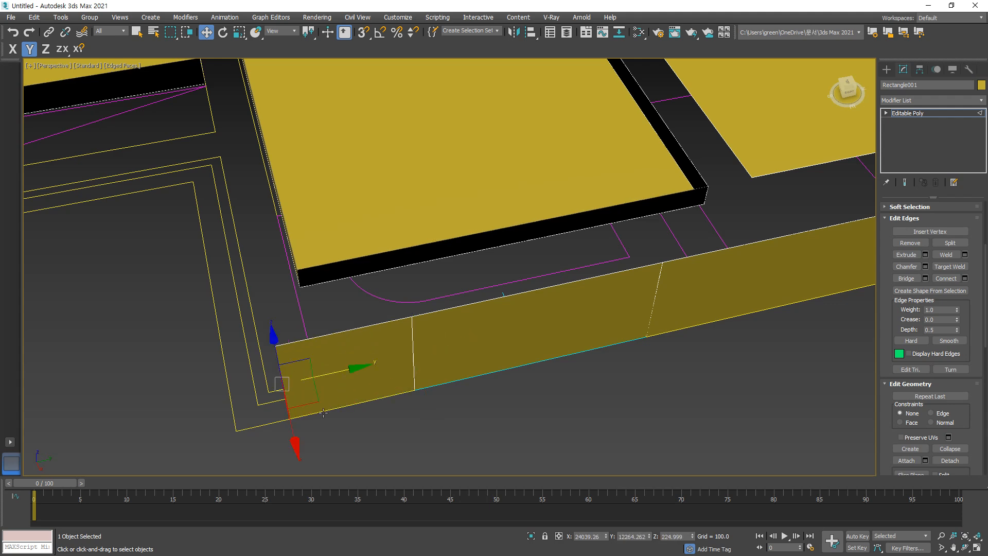
{"action": "middle_click_drag", "start_coordinate": [328, 444], "coordinate": [564, 329]}
{"action": "key", "text": "s"}
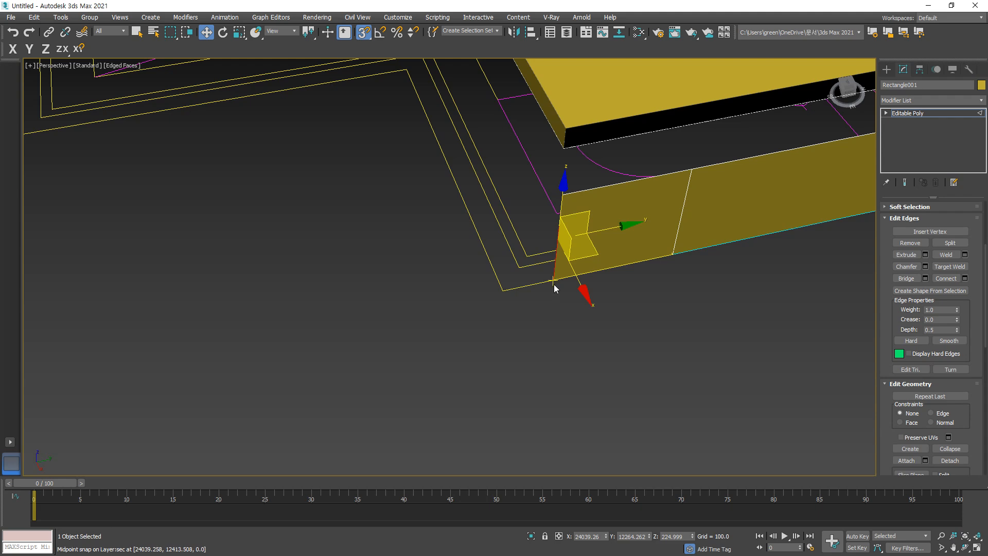
{"action": "left_click_drag", "start_coordinate": [549, 280], "coordinate": [507, 292]}
{"action": "scroll", "coordinate": [438, 321], "scroll_direction": "down", "scroll_amount": 4}
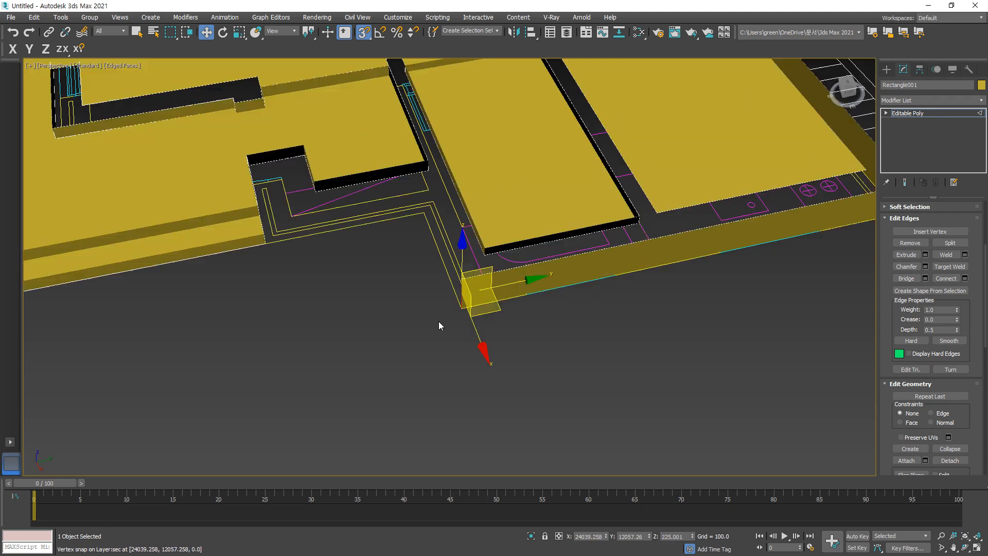
Step: Turn the house corner by copying the end edge along X and snapping it to the recessed wall corner at X 22539.258, Y 12057.258
{"action": "middle_click_drag", "start_coordinate": [405, 318], "coordinate": [495, 353]}
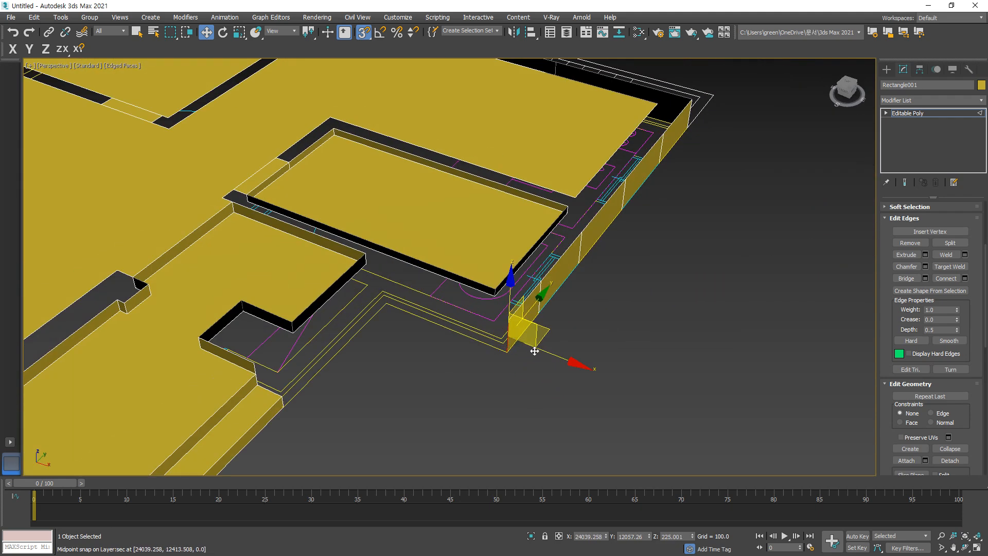
{"action": "key", "text": "s"}
{"action": "key", "text": "F5"}
{"action": "left_click_drag", "start_coordinate": [508, 329], "coordinate": [441, 314], "text": "shift"}
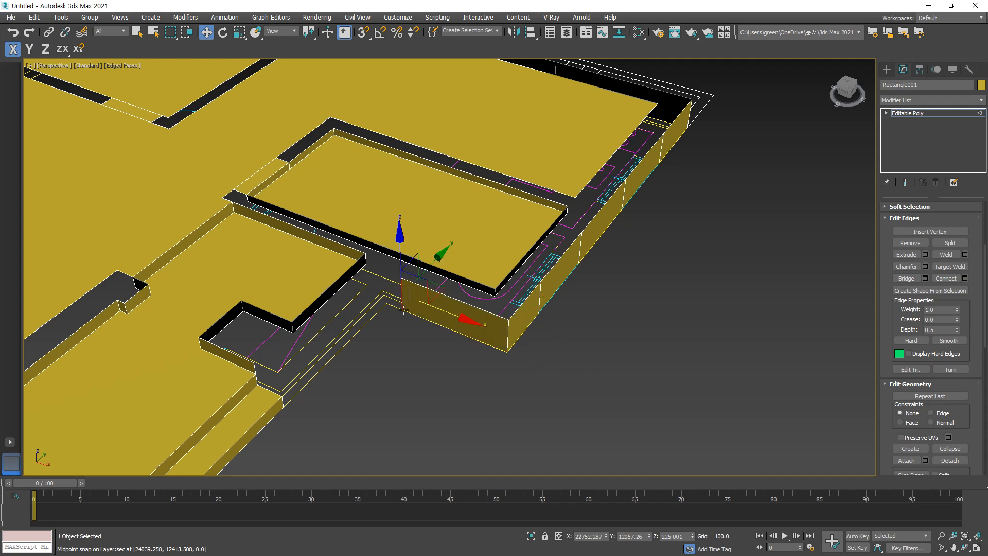
{"action": "scroll", "coordinate": [404, 315], "scroll_direction": "up", "scroll_amount": 3}
{"action": "key", "text": "F8"}
{"action": "key", "text": "s"}
{"action": "left_click", "coordinate": [382, 305]}
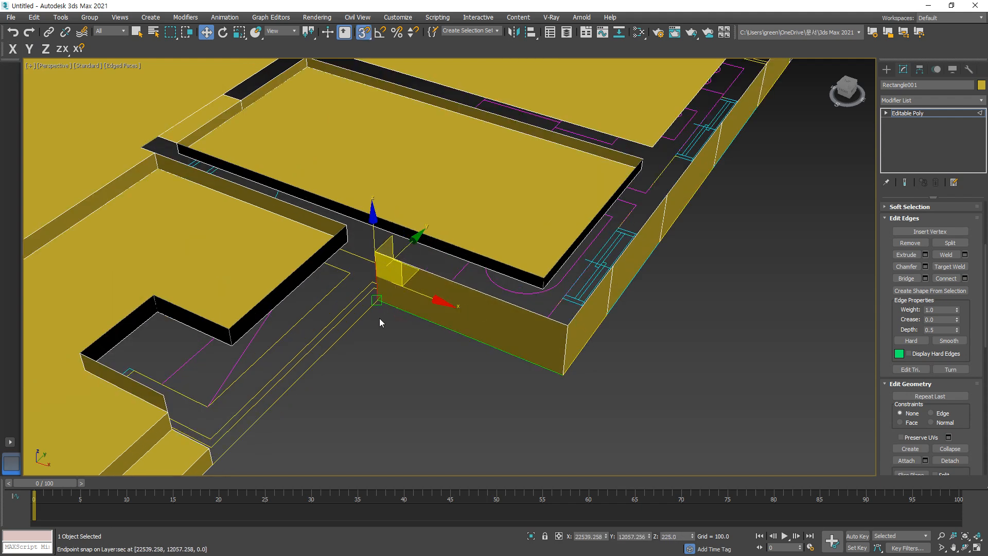
Step: Extend the wall's open vertical edge along the Y axis as a new face, to about Y 11127
{"action": "key", "text": "s"}
{"action": "key", "text": "F5"}
{"action": "key", "text": "F6"}
{"action": "left_click_drag", "start_coordinate": [410, 244], "coordinate": [319, 360], "text": "shift"}
{"action": "middle_click_drag", "start_coordinate": [312, 398], "coordinate": [295, 399], "text": "alt"}
{"action": "scroll", "coordinate": [296, 385], "scroll_direction": "up", "scroll_amount": 4}
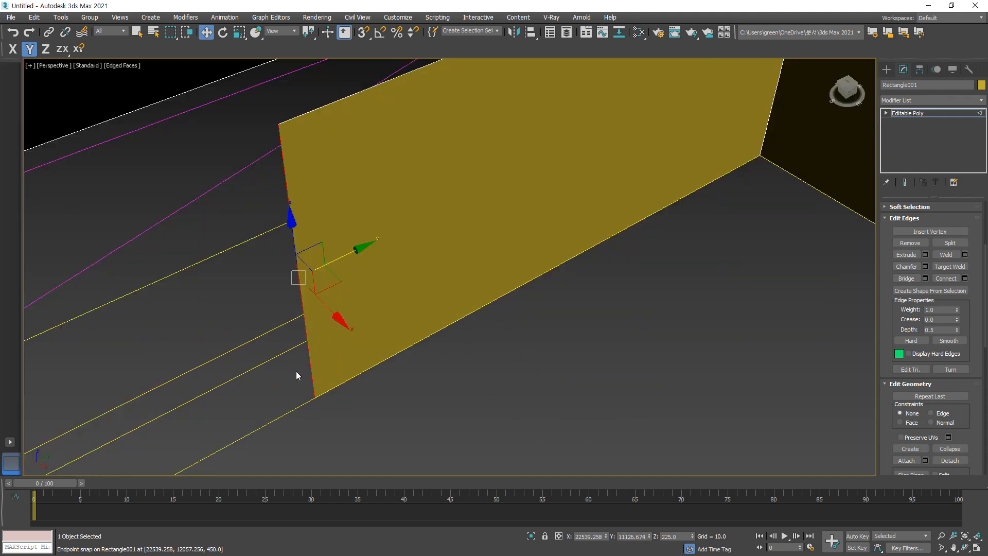
{"action": "scroll", "coordinate": [346, 316], "scroll_direction": "up", "scroll_amount": 3}
{"action": "scroll", "coordinate": [340, 333], "scroll_direction": "down", "scroll_amount": 5}
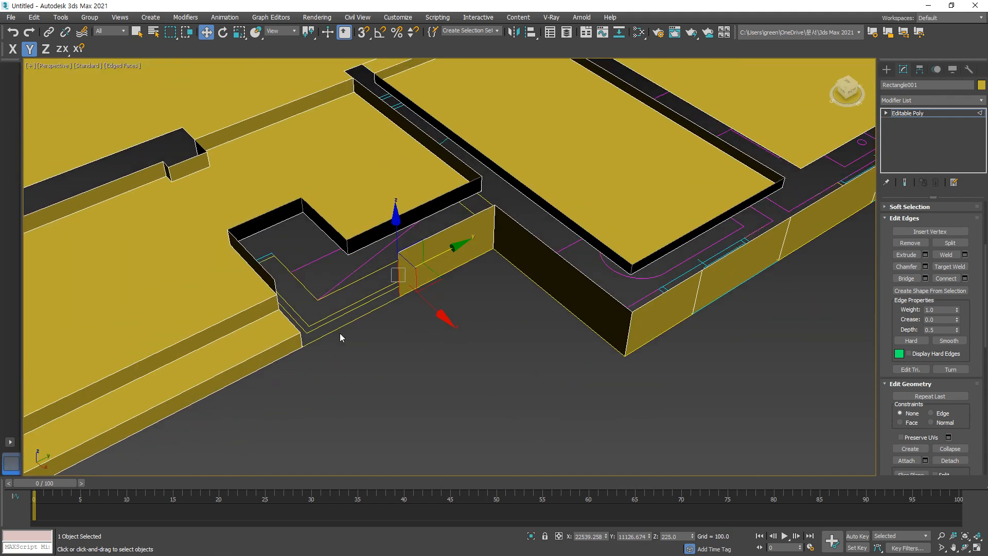
Step: Extend the same open edge with a further face, snapping it to the stepped floor's outer corner at Y 10257.26
{"action": "key", "text": "s"}
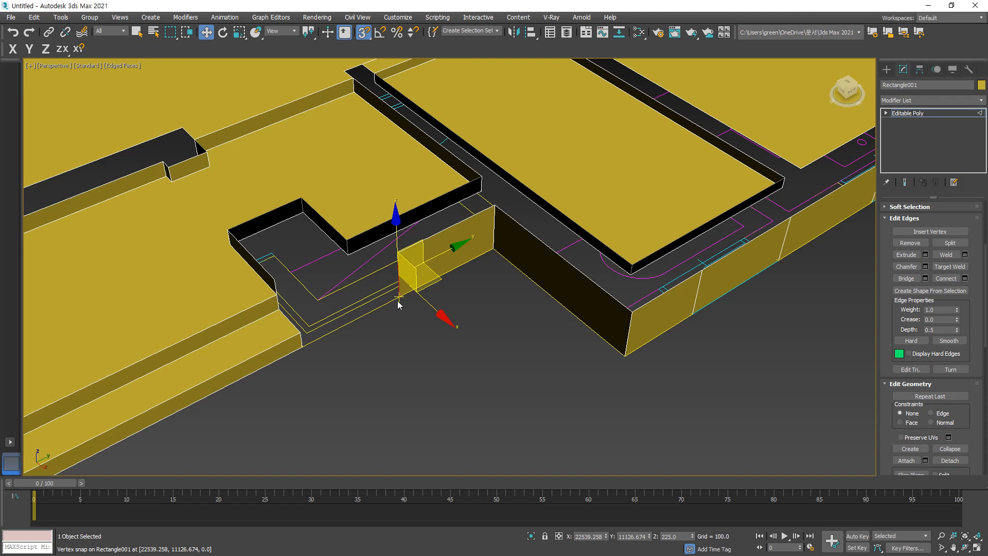
{"action": "left_click_drag", "start_coordinate": [395, 299], "coordinate": [304, 349], "text": "shift"}
{"action": "scroll", "coordinate": [440, 346], "scroll_direction": "down", "scroll_amount": 10}
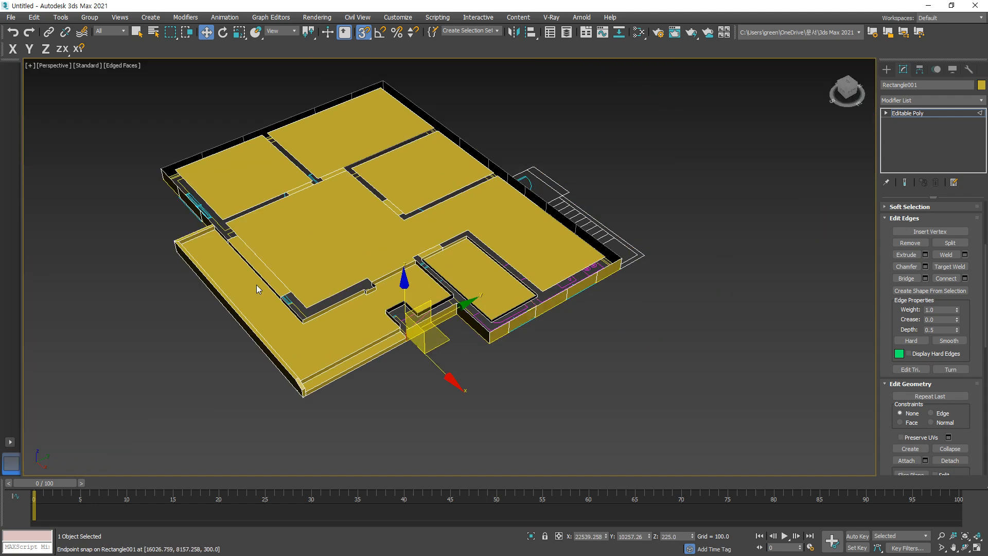
{"action": "middle_click_drag", "start_coordinate": [256, 285], "coordinate": [487, 280], "text": "alt"}
{"action": "scroll", "coordinate": [415, 265], "scroll_direction": "up", "scroll_amount": 4}
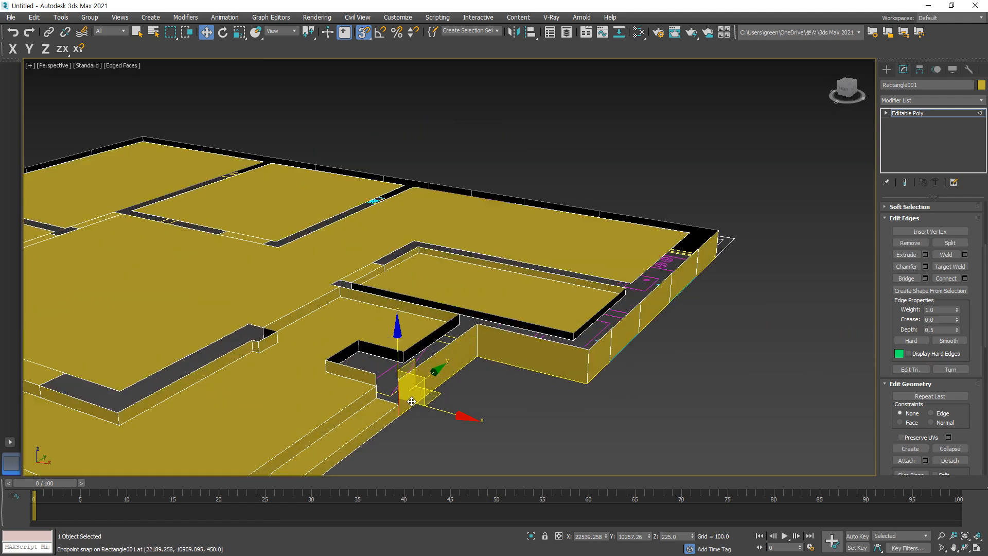
{"action": "scroll", "coordinate": [393, 334], "scroll_direction": "up", "scroll_amount": 3}
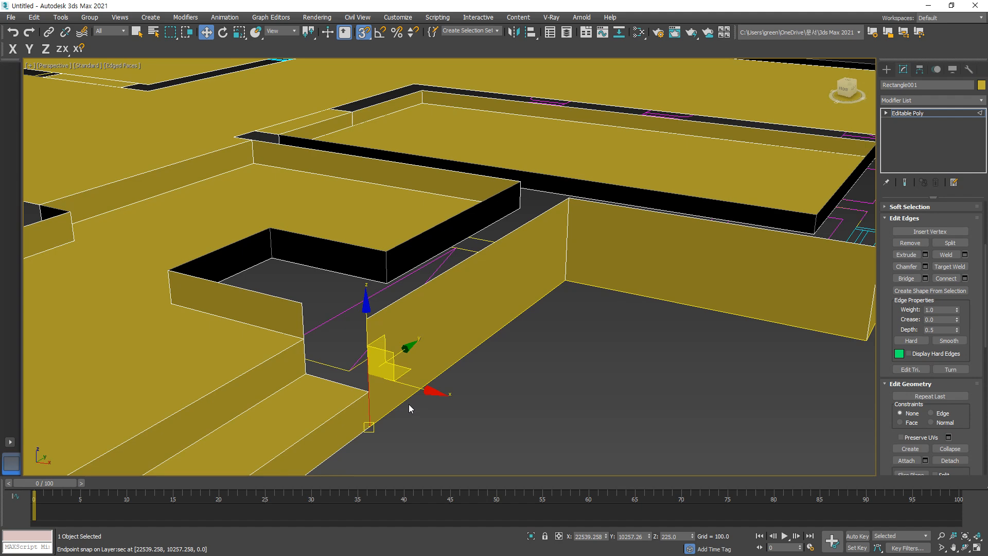
{"action": "scroll", "coordinate": [424, 404], "scroll_direction": "down", "scroll_amount": 2}
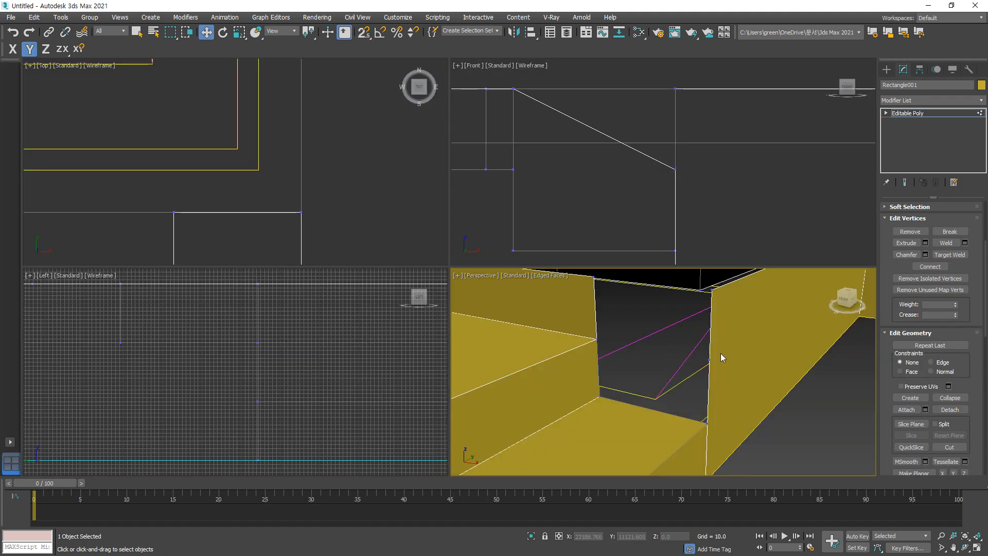
{"action": "mouse_move", "coordinate": [712, 443]}
{"action": "left_mouse_down"}
{"action": "mouse_move", "coordinate": [699, 412]}
{"action": "mouse_move", "coordinate": [712, 438]}
{"action": "left_mouse_up"}
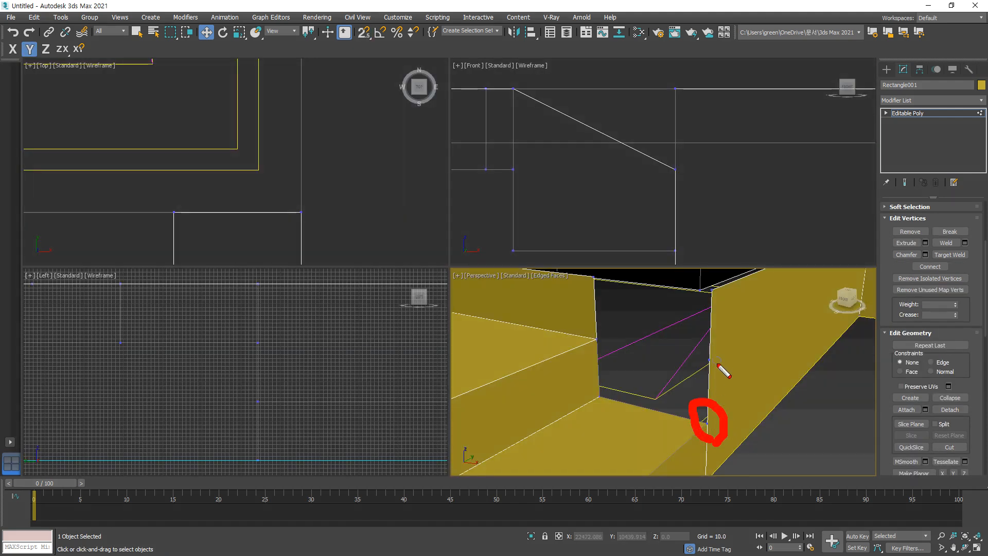
{"action": "left_click_drag", "start_coordinate": [717, 367], "coordinate": [708, 385]}
{"action": "key", "text": "Escape"}
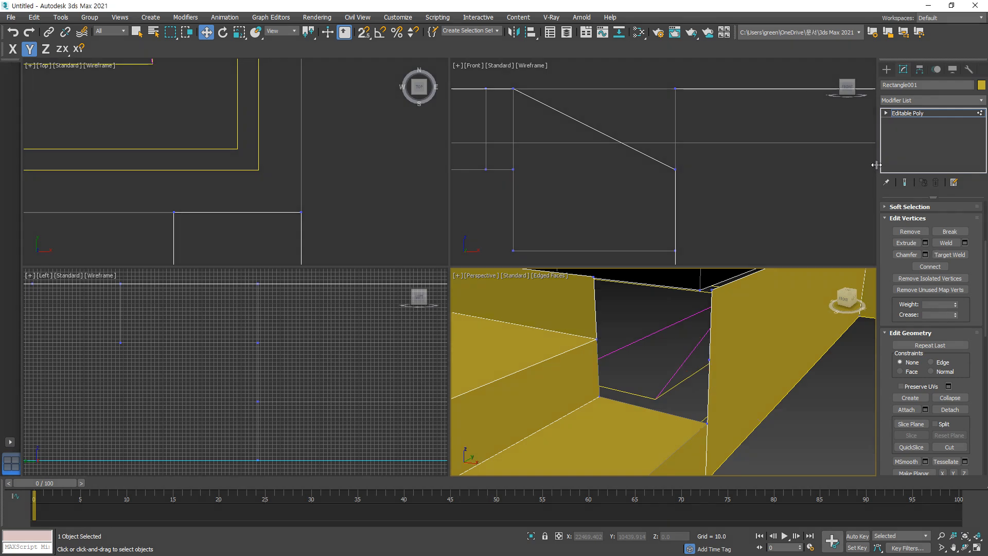
Step: Bridge the upper pair and the lower pair of vertical edges to close the gap between the stepped floor and the new wall
{"action": "key", "text": "2"}
{"action": "left_click", "coordinate": [594, 304]}
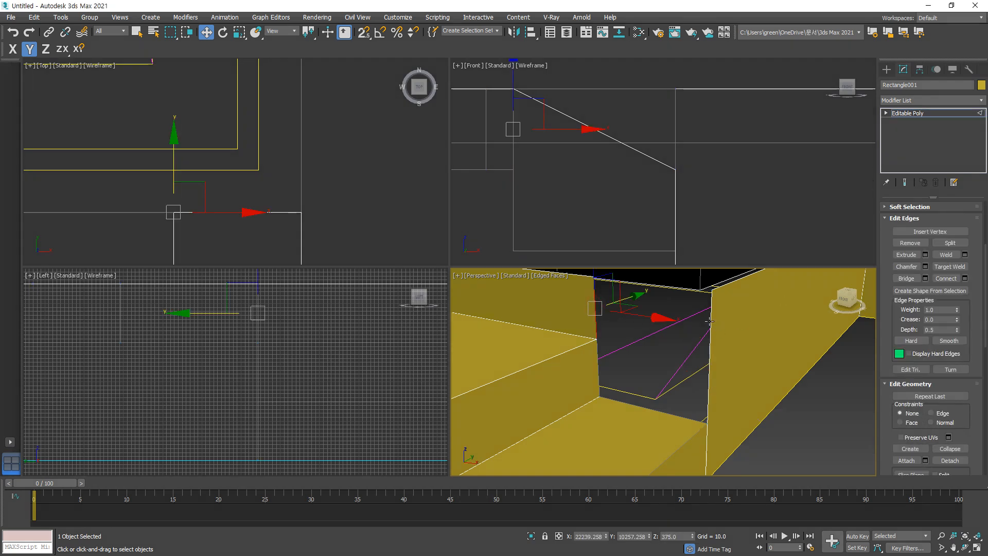
{"action": "left_click", "coordinate": [711, 322]}
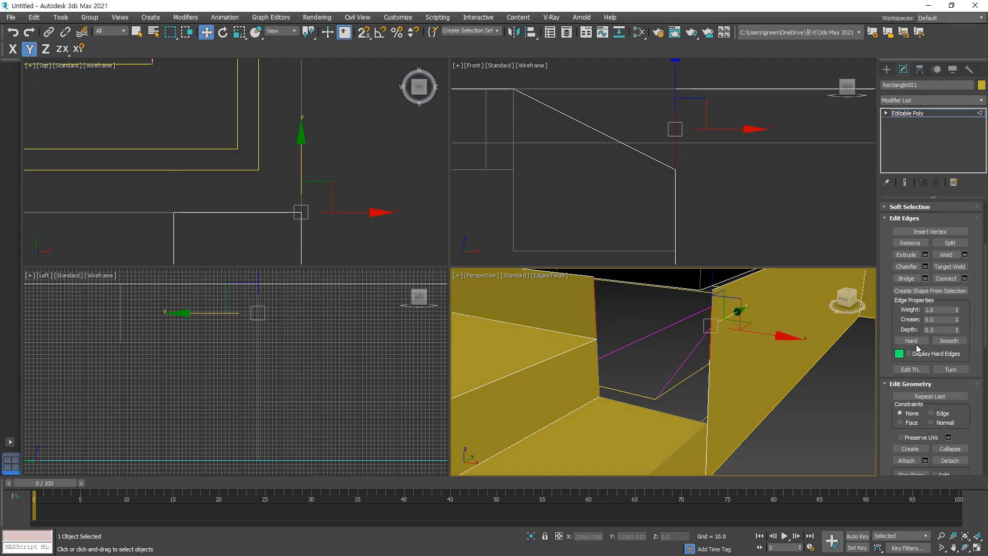
{"action": "left_click", "coordinate": [906, 278]}
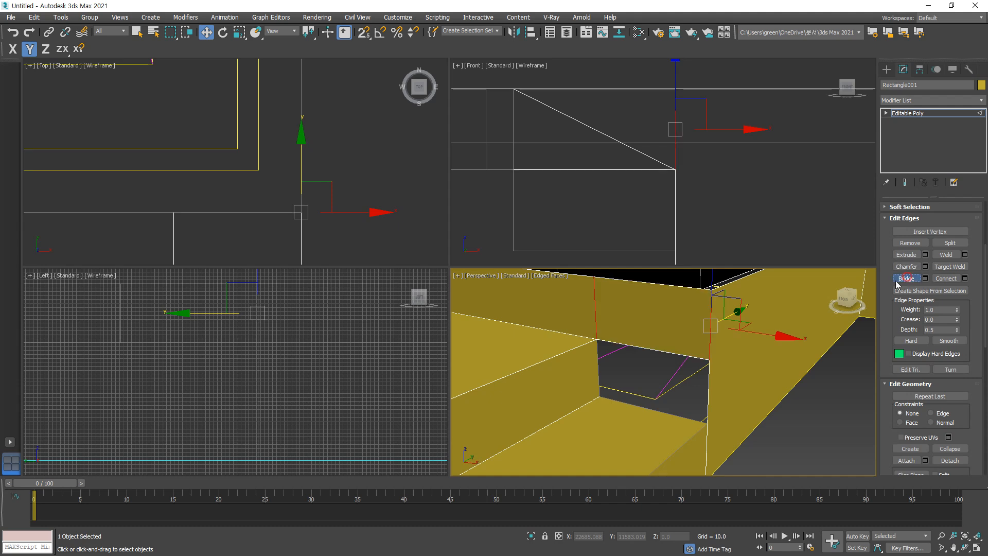
{"action": "left_click", "coordinate": [598, 369]}
{"action": "left_click", "coordinate": [707, 392]}
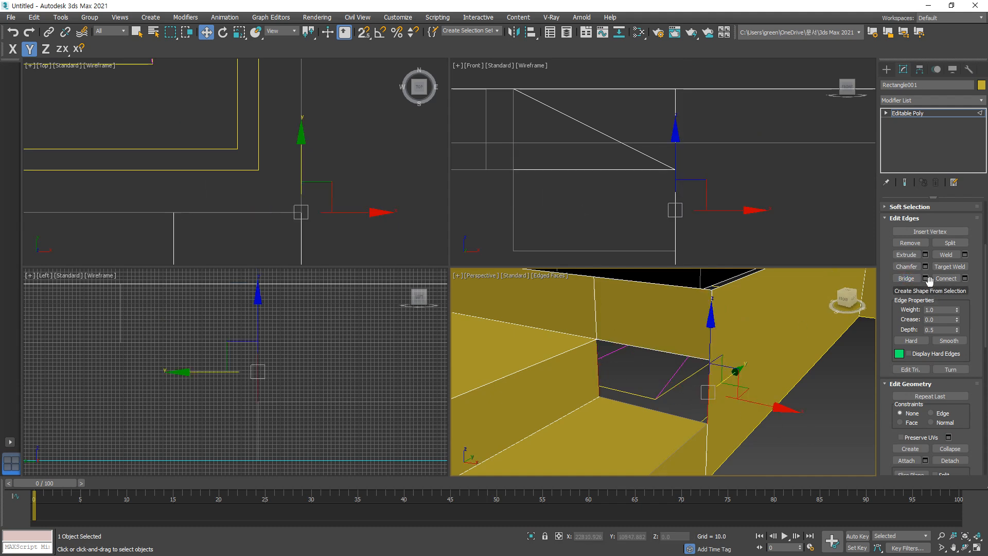
{"action": "left_click", "coordinate": [908, 278]}
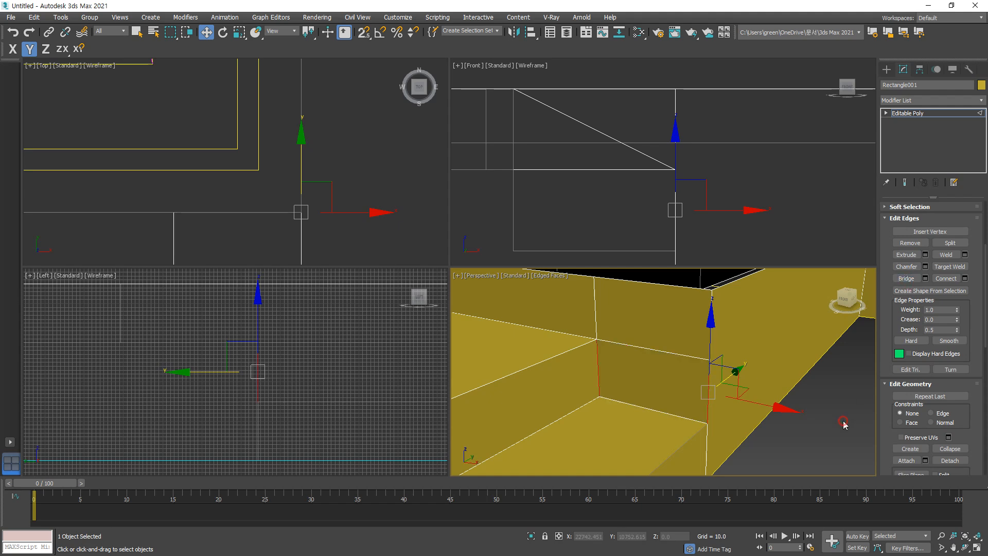
{"action": "left_click", "coordinate": [725, 435]}
{"action": "left_click_drag", "start_coordinate": [716, 355], "coordinate": [722, 380]}
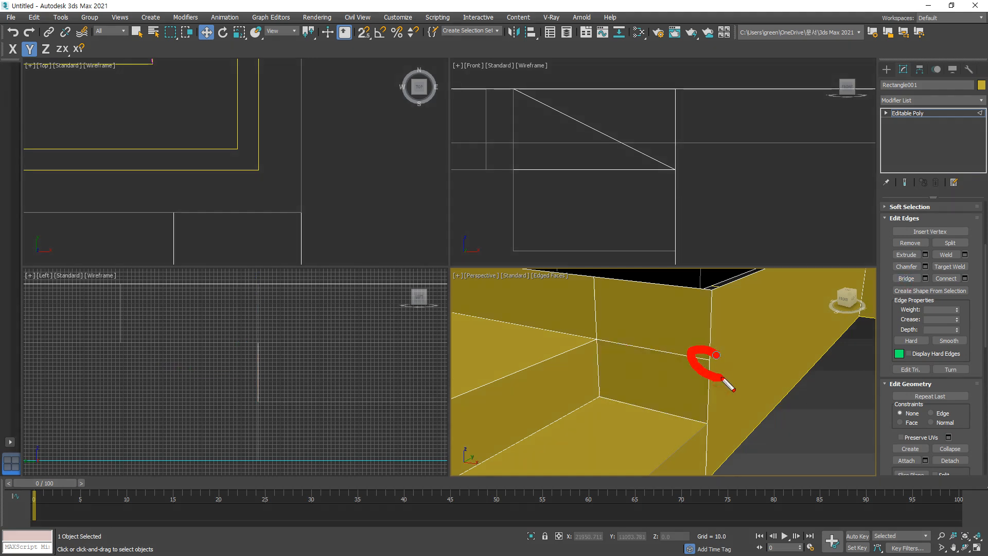
{"action": "left_click_drag", "start_coordinate": [701, 441], "coordinate": [719, 438]}
{"action": "right_click", "coordinate": [798, 449]}
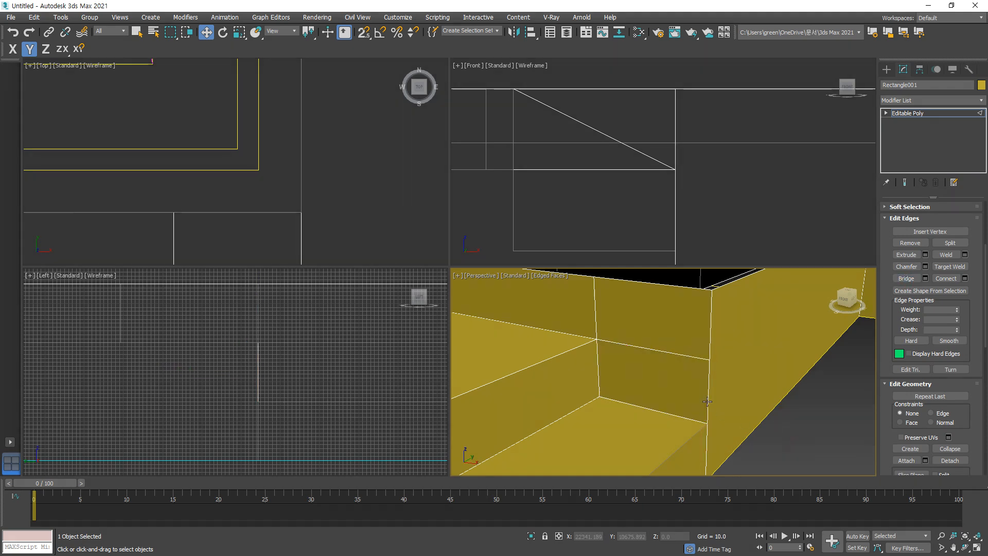
Step: Test-move the lower outer and middle inner corner vertices of the bridged faces along Y, undoing each move
{"action": "key", "text": "1"}
{"action": "left_click", "coordinate": [708, 424]}
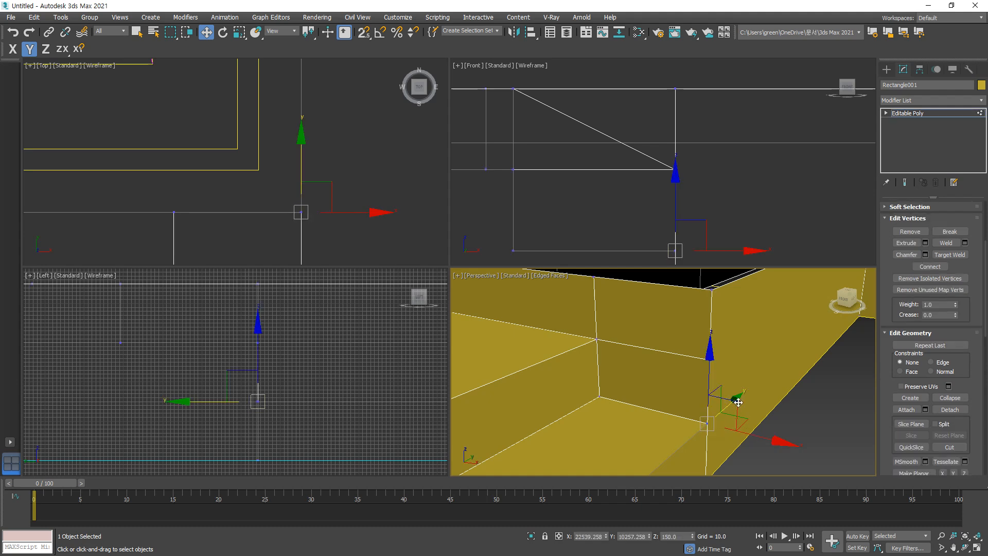
{"action": "left_click_drag", "start_coordinate": [738, 402], "coordinate": [713, 424]}
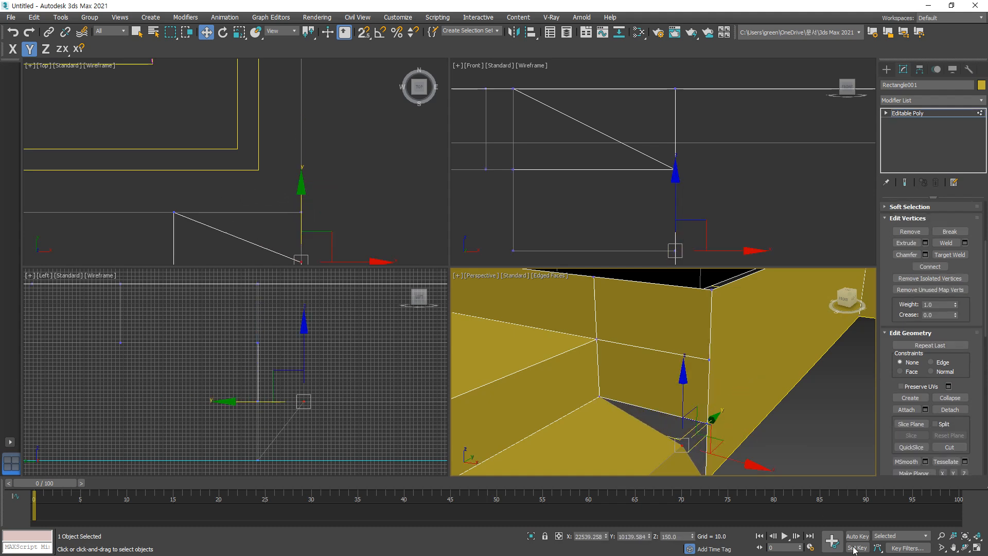
{"action": "key", "text": "ctrl+z"}
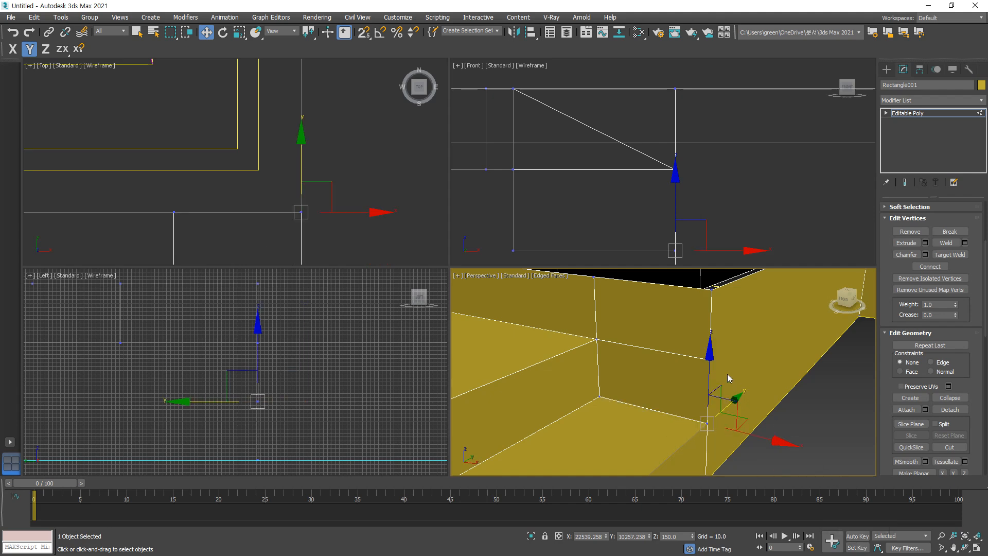
{"action": "left_click", "coordinate": [596, 340]}
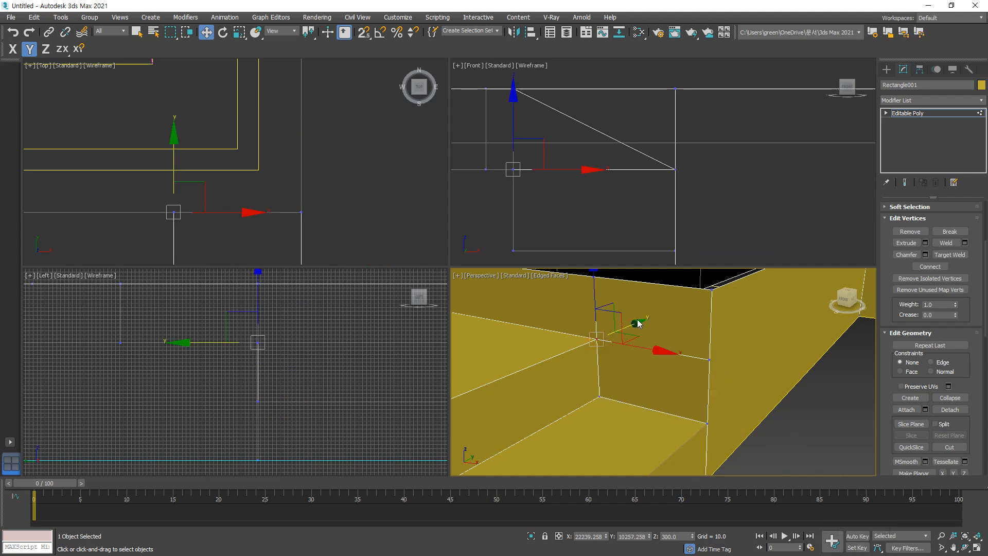
{"action": "left_click", "coordinate": [629, 333]}
{"action": "left_click", "coordinate": [596, 339]}
{"action": "left_click_drag", "start_coordinate": [634, 322], "coordinate": [752, 376]}
{"action": "key", "text": "ctrl+z"}
Step: Test-move the two bottom corner vertices of the lower bridged face along Y, and undo the moves
{"action": "left_click", "coordinate": [705, 422]}
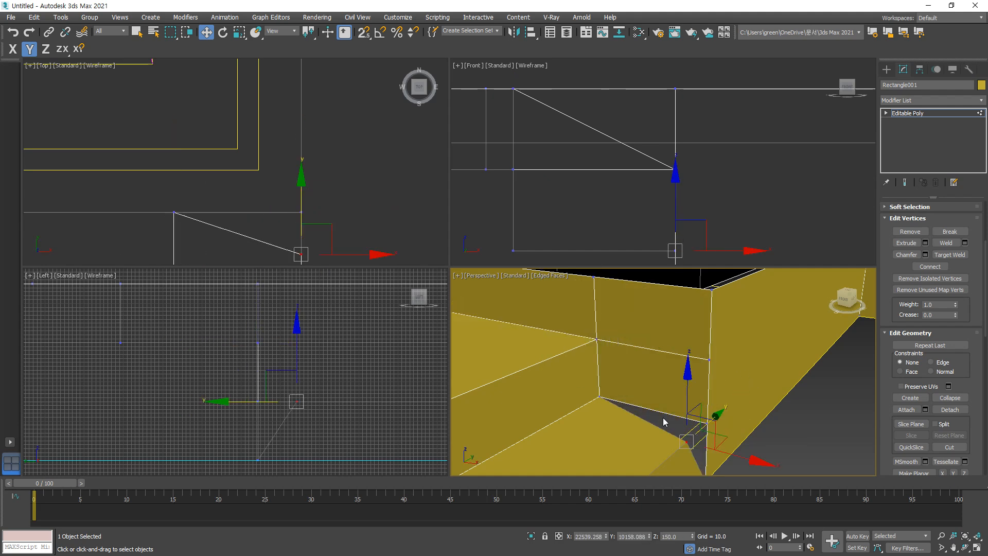
{"action": "left_click", "coordinate": [599, 394]}
{"action": "left_click_drag", "start_coordinate": [637, 379], "coordinate": [609, 397]}
{"action": "key", "text": "ctrl+z"}
{"action": "left_click", "coordinate": [866, 448]}
Step: Weld all the vertices around the two bridged faces with a threshold of 0.1
{"action": "scroll", "coordinate": [595, 327], "scroll_direction": "down", "scroll_amount": 2}
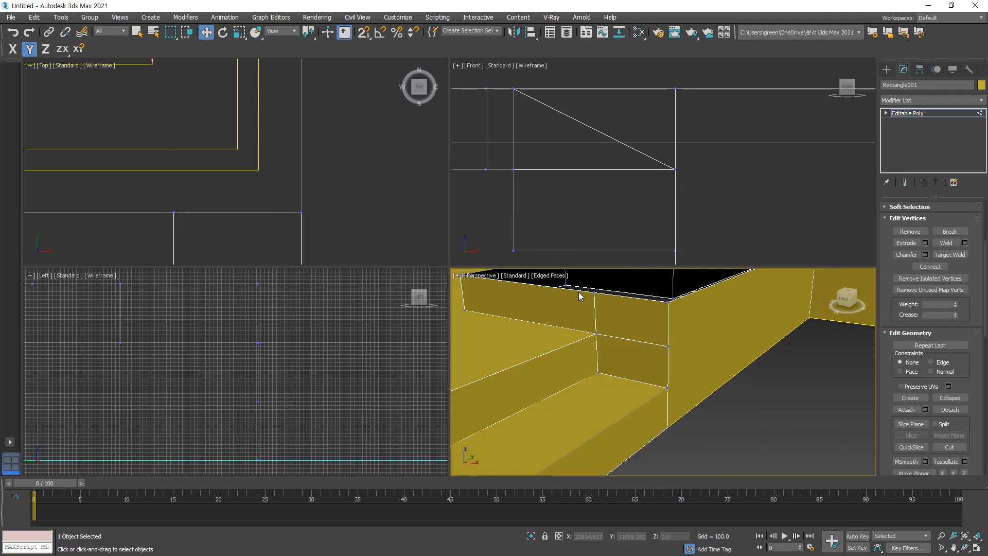
{"action": "scroll", "coordinate": [617, 326], "scroll_direction": "down", "scroll_amount": 3}
{"action": "scroll", "coordinate": [705, 403], "scroll_direction": "down", "scroll_amount": 3}
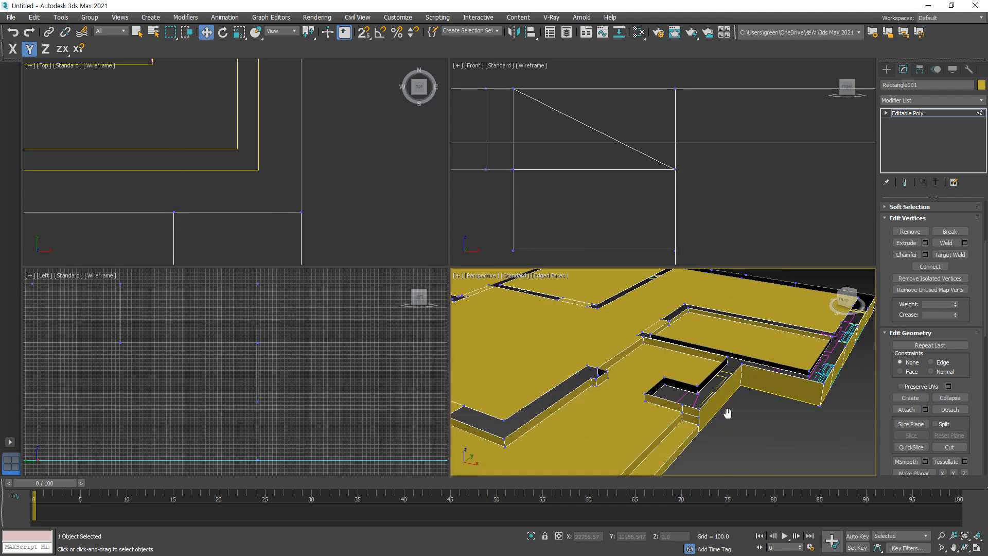
{"action": "scroll", "coordinate": [656, 382], "scroll_direction": "up", "scroll_amount": 2}
{"action": "left_click_drag", "start_coordinate": [731, 466], "coordinate": [731, 466]}
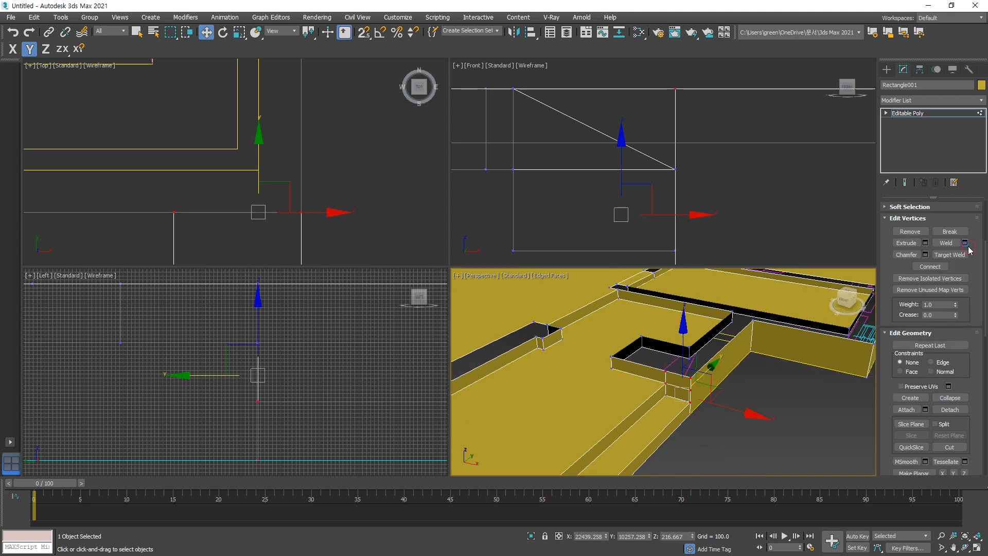
{"action": "left_click", "coordinate": [965, 243]}
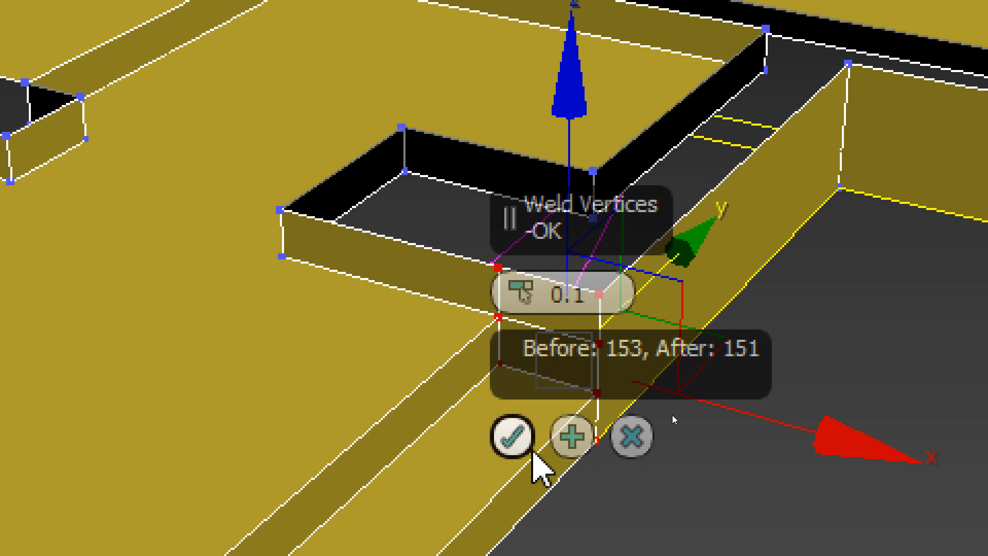
{"action": "left_click", "coordinate": [526, 445]}
{"action": "left_click", "coordinate": [805, 469]}
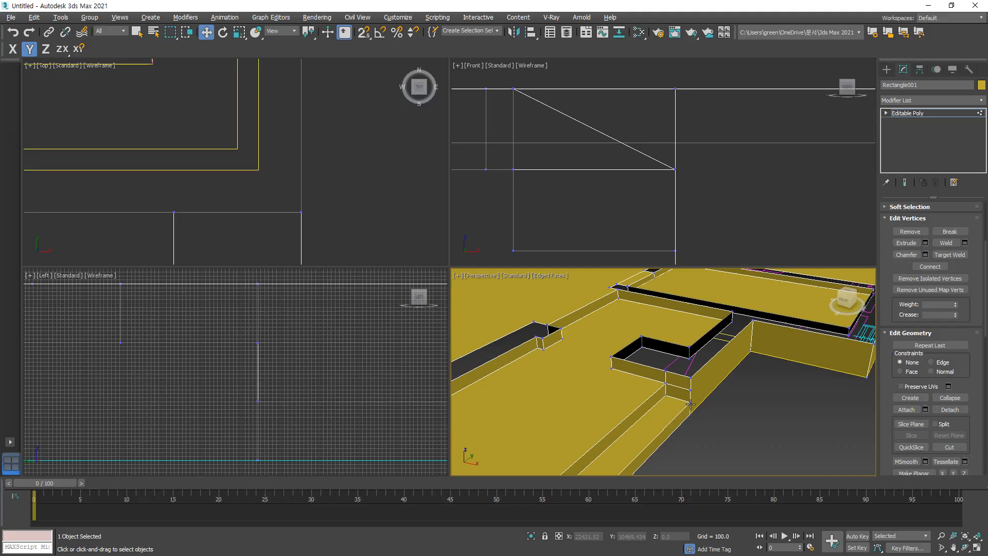
Step: Test-move the lower outer corner vertex of the bridged face along Y to check its weld, and undo the move
{"action": "scroll", "coordinate": [597, 393], "scroll_direction": "up", "scroll_amount": 6}
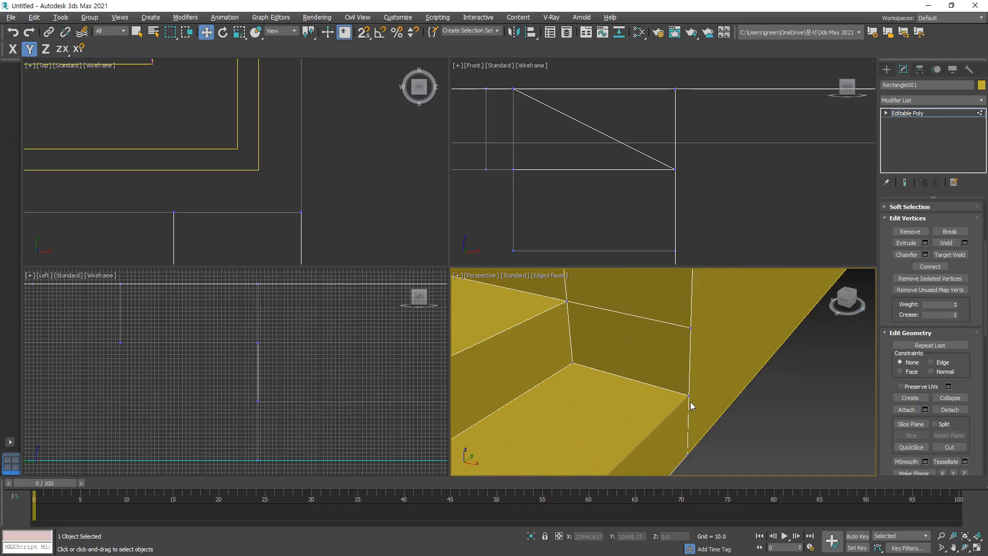
{"action": "left_click", "coordinate": [689, 398]}
{"action": "left_click_drag", "start_coordinate": [713, 373], "coordinate": [733, 362]}
{"action": "key", "text": "ctrl+z"}
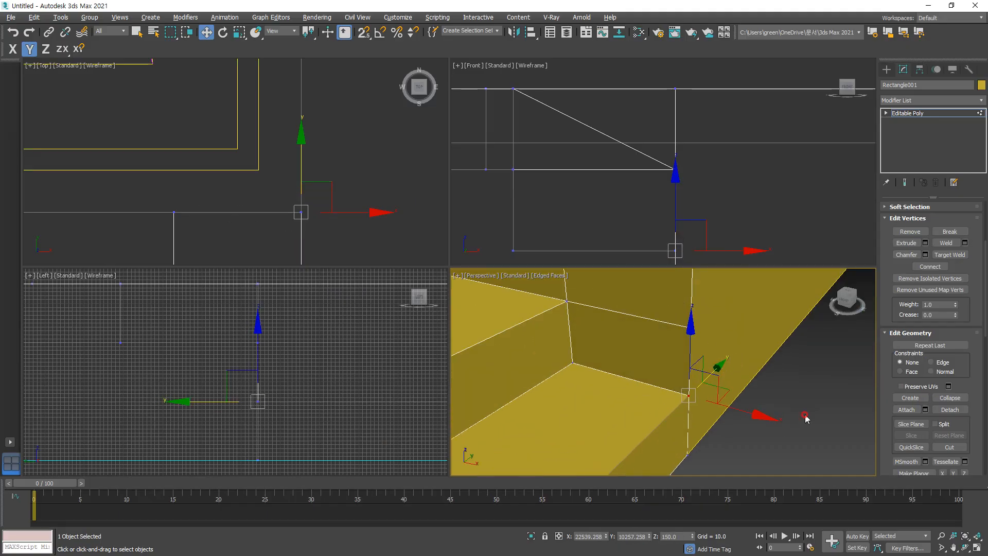
{"action": "left_click", "coordinate": [805, 415]}
{"action": "scroll", "coordinate": [656, 348], "scroll_direction": "down", "scroll_amount": 3}
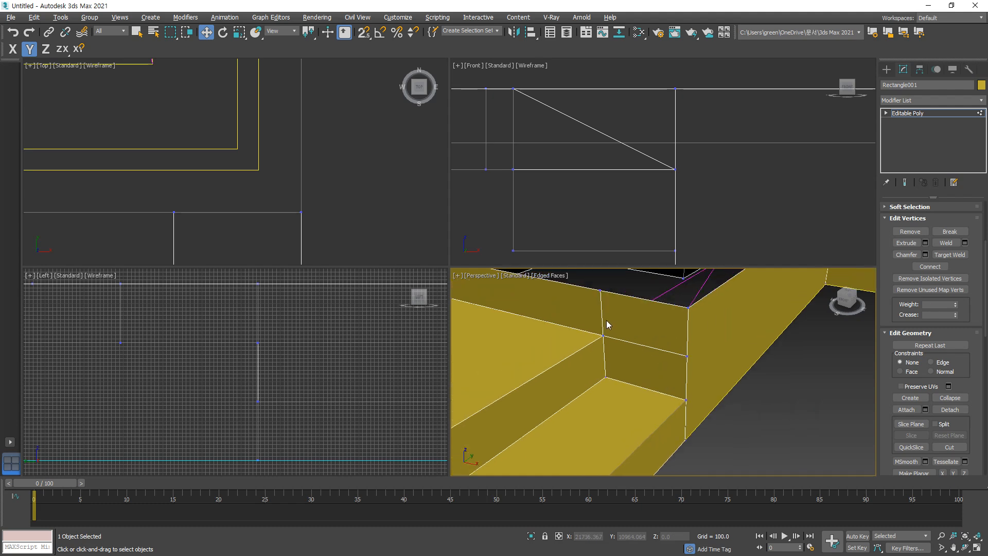
Step: Remove the vertical edge beside the upper bridged face and the horizontal edge between the two bridged faces
{"action": "key", "text": "2"}
{"action": "left_click", "coordinate": [609, 329]}
{"action": "left_click", "coordinate": [643, 363]}
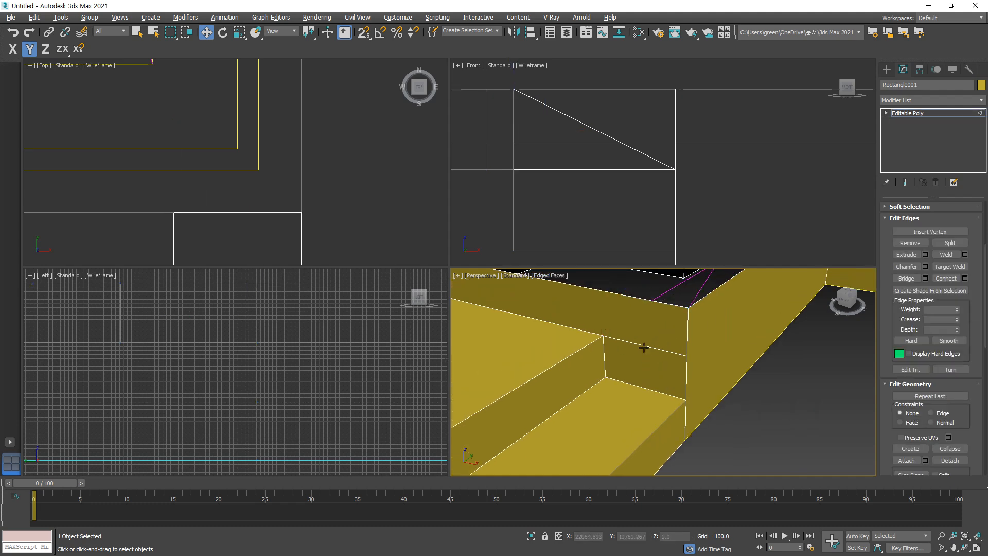
{"action": "left_click", "coordinate": [645, 346]}
{"action": "key", "text": "BackSpace"}
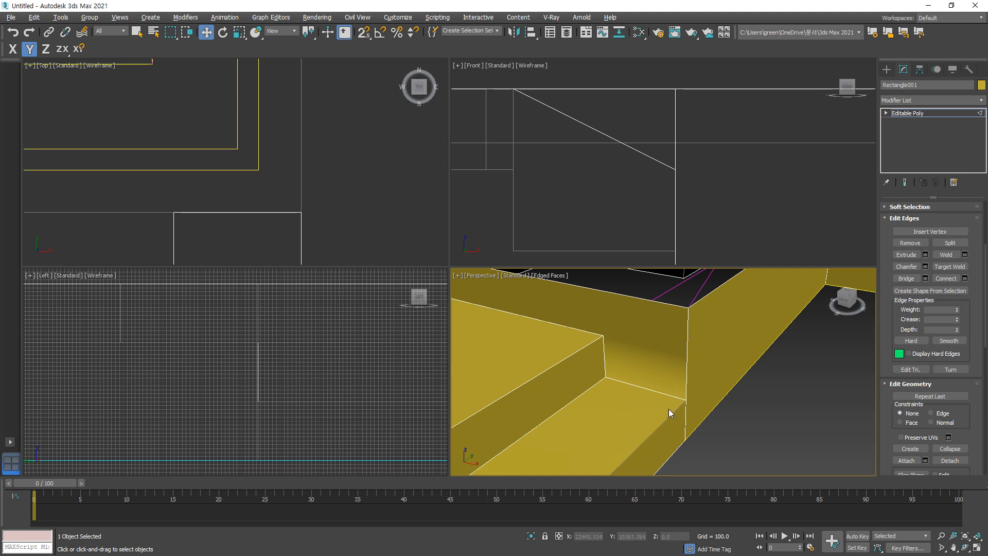
Step: Remove the leftover vertices at the ends of the deleted edges, on the wall corner and the top border
{"action": "key", "text": "1"}
{"action": "left_click", "coordinate": [687, 358]}
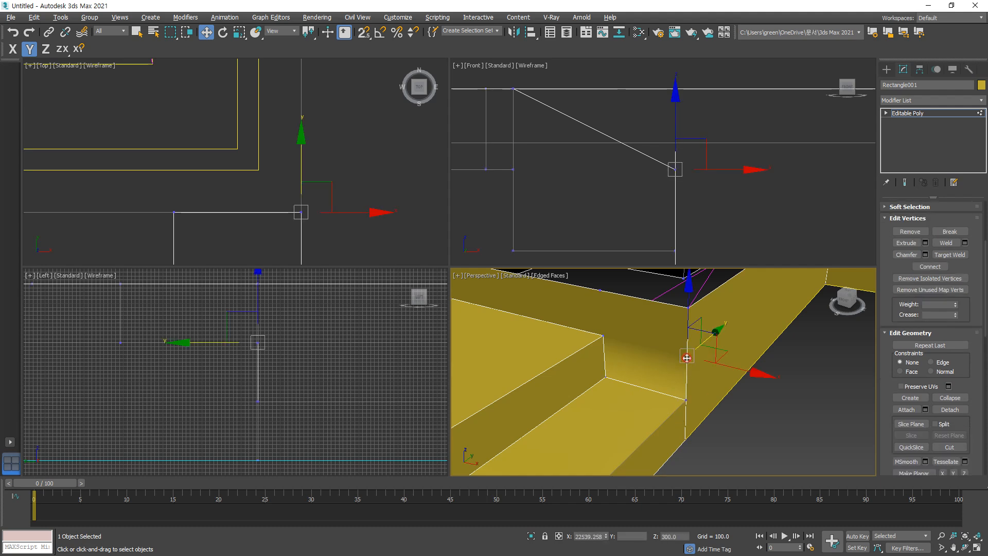
{"action": "key", "text": "BackSpace"}
{"action": "left_click", "coordinate": [599, 290]}
{"action": "key", "text": "BackSpace"}
{"action": "scroll", "coordinate": [695, 390], "scroll_direction": "down", "scroll_amount": 2}
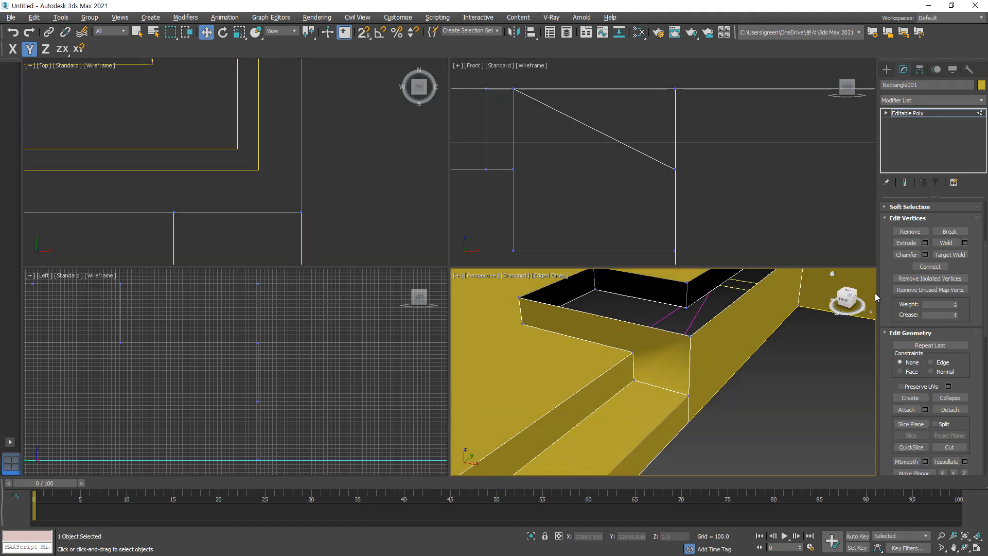
Step: Select all elements of the floor model and clear their smoothing groups
{"action": "key", "text": "5"}
{"action": "left_click", "coordinate": [675, 354]}
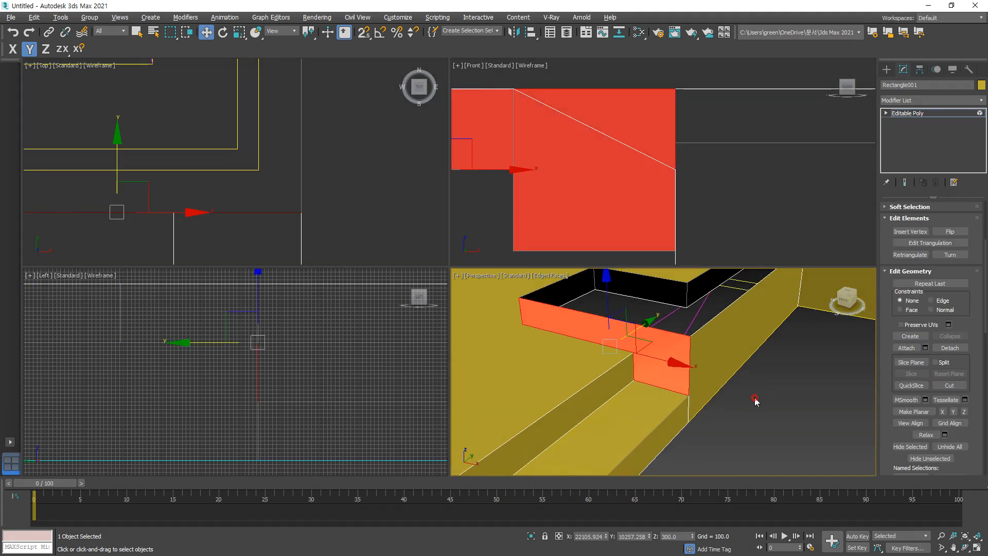
{"action": "left_click", "coordinate": [754, 399]}
{"action": "key", "text": "ctrl+a"}
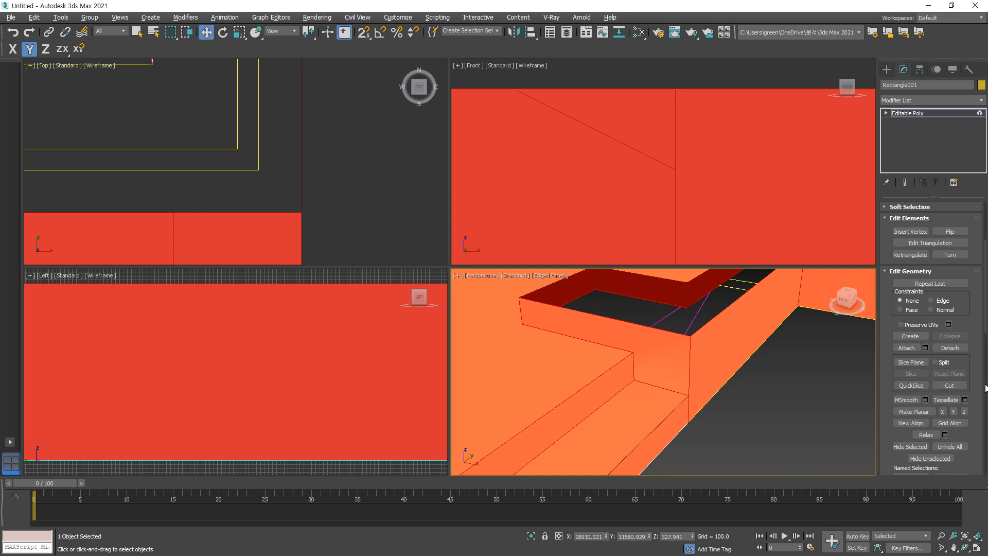
{"action": "scroll", "coordinate": [924, 371], "scroll_direction": "down", "scroll_amount": 5}
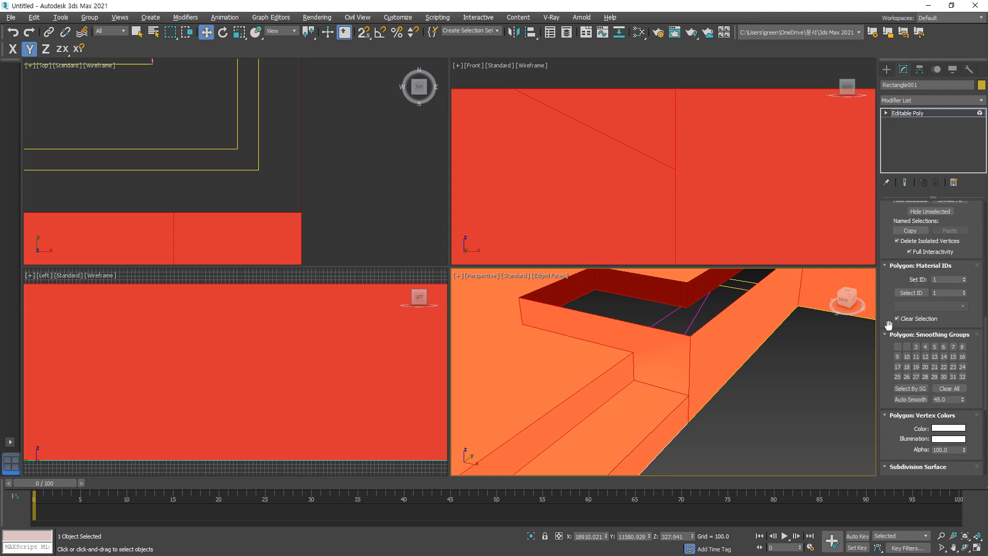
{"action": "left_click", "coordinate": [949, 388]}
{"action": "left_click", "coordinate": [787, 392]}
Step: Examine the model from several sides, selecting the open top border to check where it runs around the walls and balcony window opening
{"action": "scroll", "coordinate": [679, 373], "scroll_direction": "down", "scroll_amount": 3}
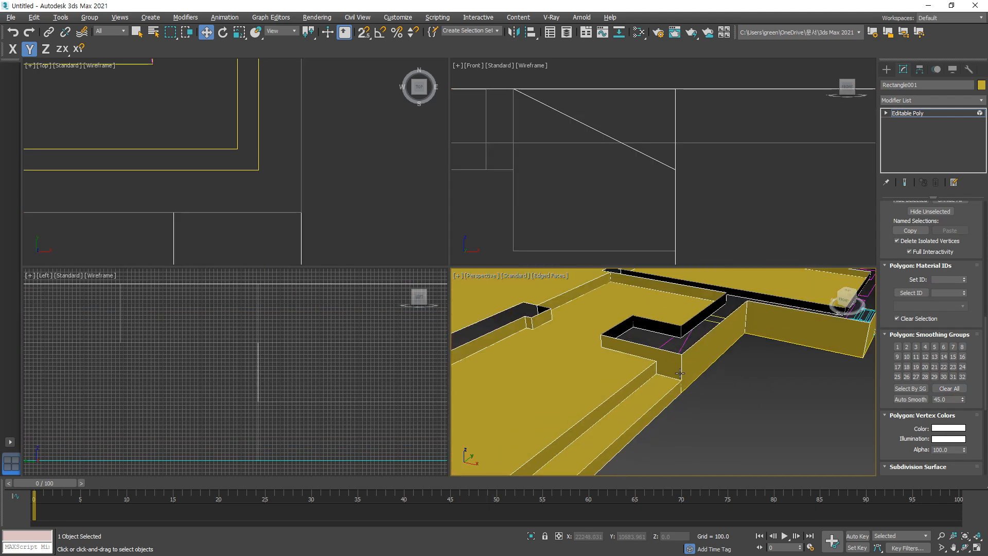
{"action": "scroll", "coordinate": [749, 390], "scroll_direction": "down", "scroll_amount": 5}
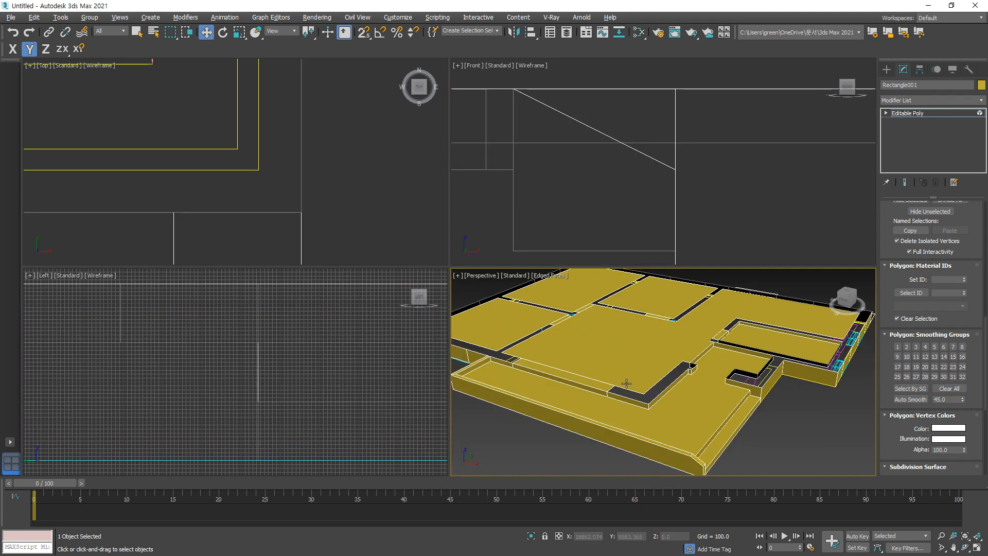
{"action": "scroll", "coordinate": [626, 384], "scroll_direction": "down", "scroll_amount": 2}
{"action": "scroll", "coordinate": [644, 380], "scroll_direction": "up", "scroll_amount": 6}
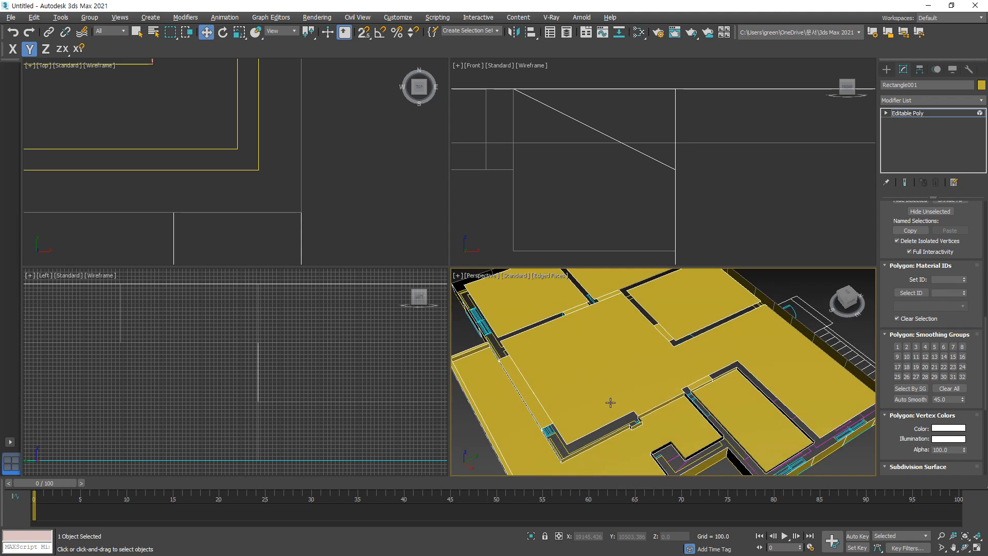
{"action": "middle_click_drag", "start_coordinate": [610, 402], "coordinate": [519, 386], "text": "alt"}
{"action": "scroll", "coordinate": [635, 386], "scroll_direction": "down", "scroll_amount": 3}
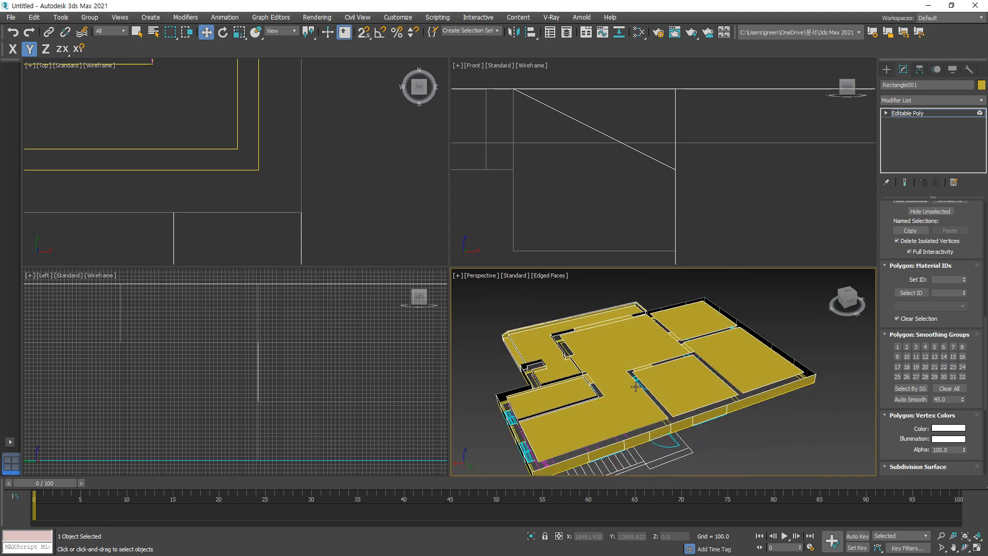
{"action": "scroll", "coordinate": [638, 384], "scroll_direction": "up", "scroll_amount": 6}
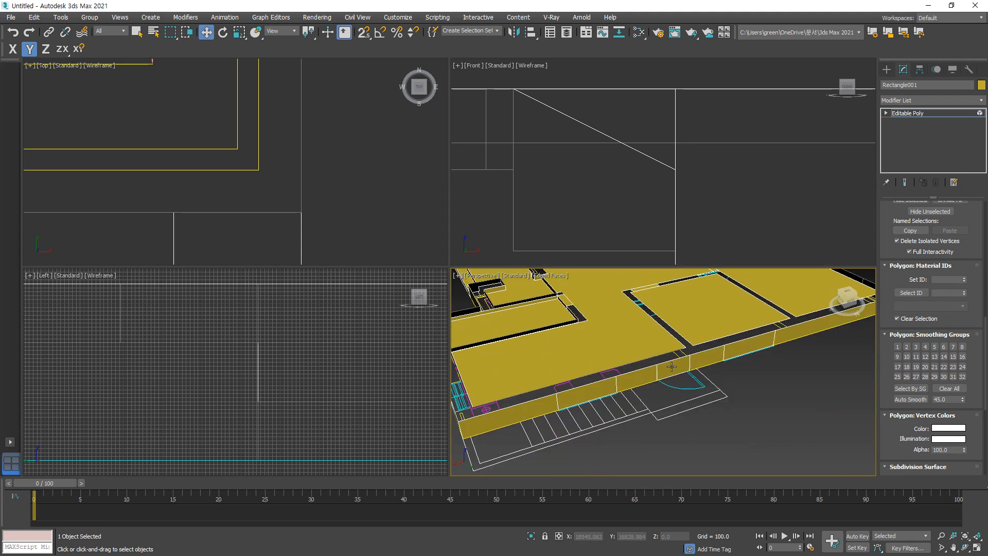
{"action": "key", "text": "3"}
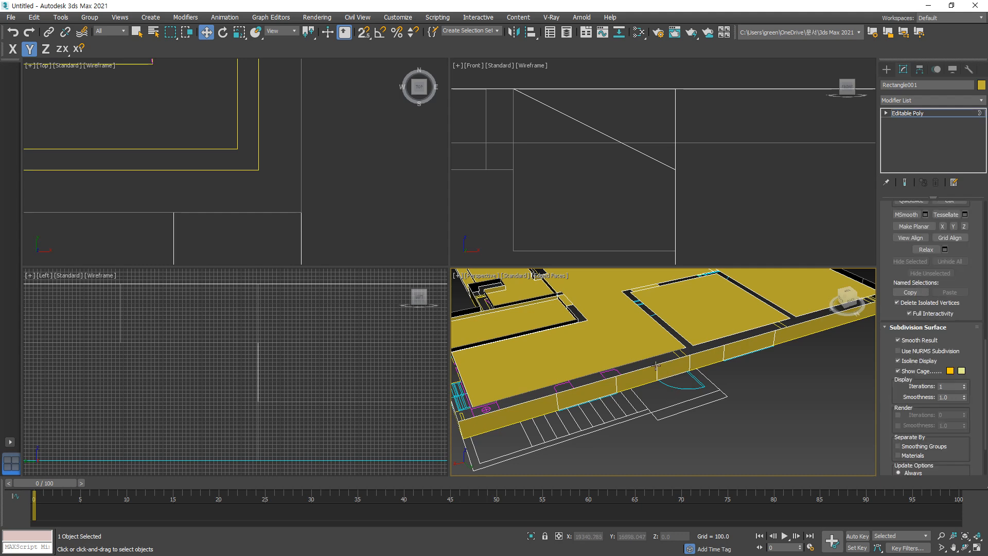
{"action": "left_click", "coordinate": [656, 365]}
{"action": "scroll", "coordinate": [684, 402], "scroll_direction": "down", "scroll_amount": 4}
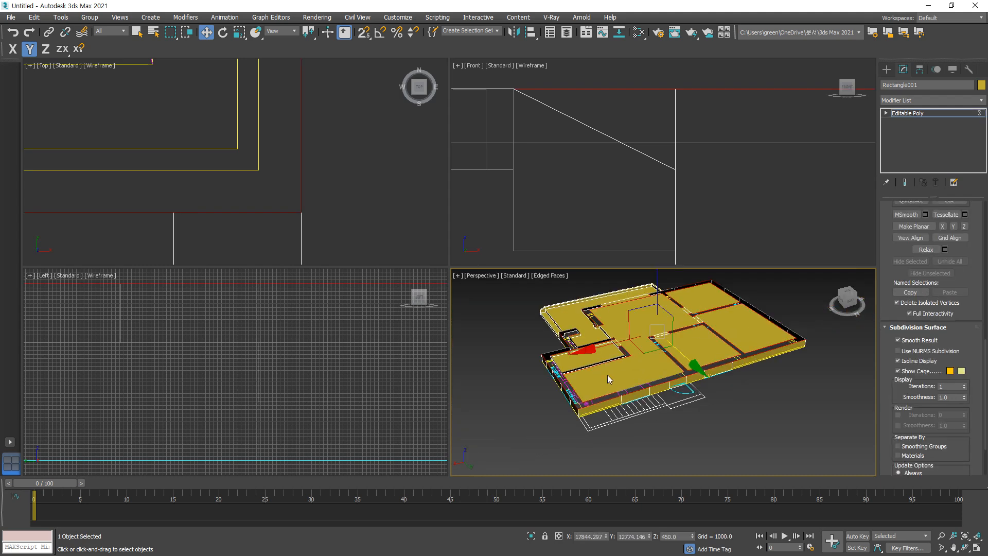
{"action": "middle_click_drag", "start_coordinate": [607, 379], "coordinate": [650, 385], "text": "alt"}
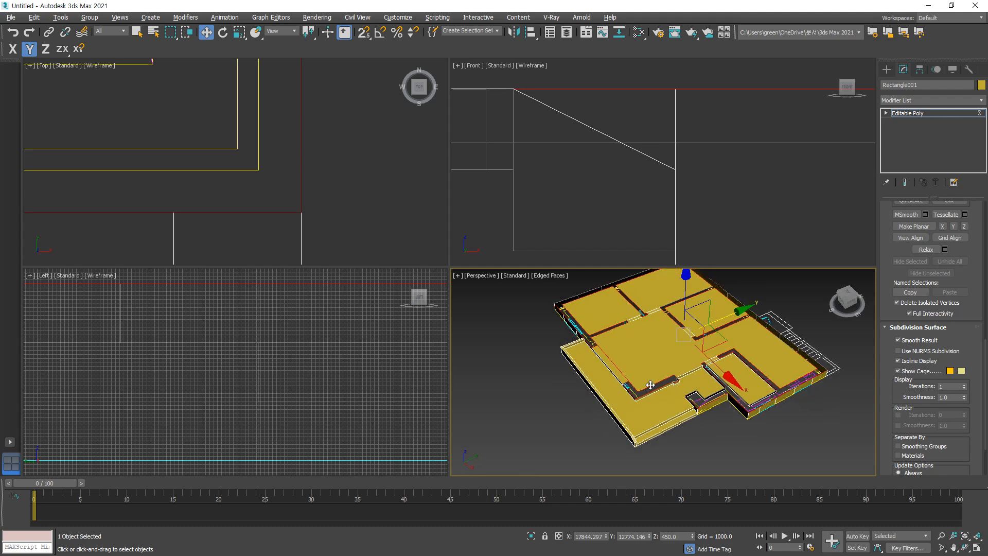
{"action": "scroll", "coordinate": [650, 385], "scroll_direction": "up", "scroll_amount": 5}
{"action": "scroll", "coordinate": [640, 393], "scroll_direction": "up", "scroll_amount": 3}
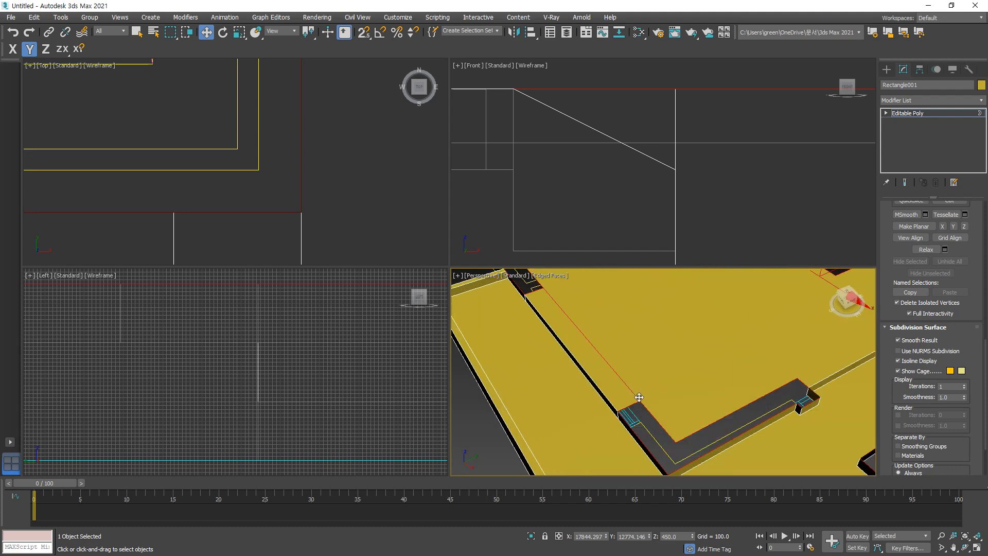
{"action": "scroll", "coordinate": [641, 406], "scroll_direction": "up", "scroll_amount": 2}
Step: Test-move the inner corner vertex at the near end of the balcony window opening to check its connection, and undo the move
{"action": "key", "text": "1"}
{"action": "scroll", "coordinate": [638, 404], "scroll_direction": "up", "scroll_amount": 3}
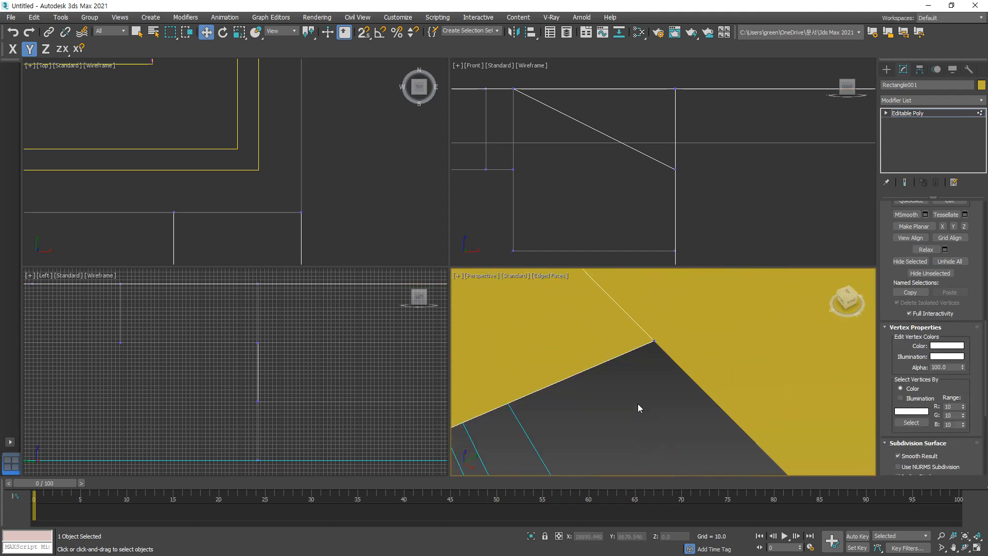
{"action": "left_click", "coordinate": [656, 343]}
{"action": "left_click_drag", "start_coordinate": [687, 330], "coordinate": [655, 436]}
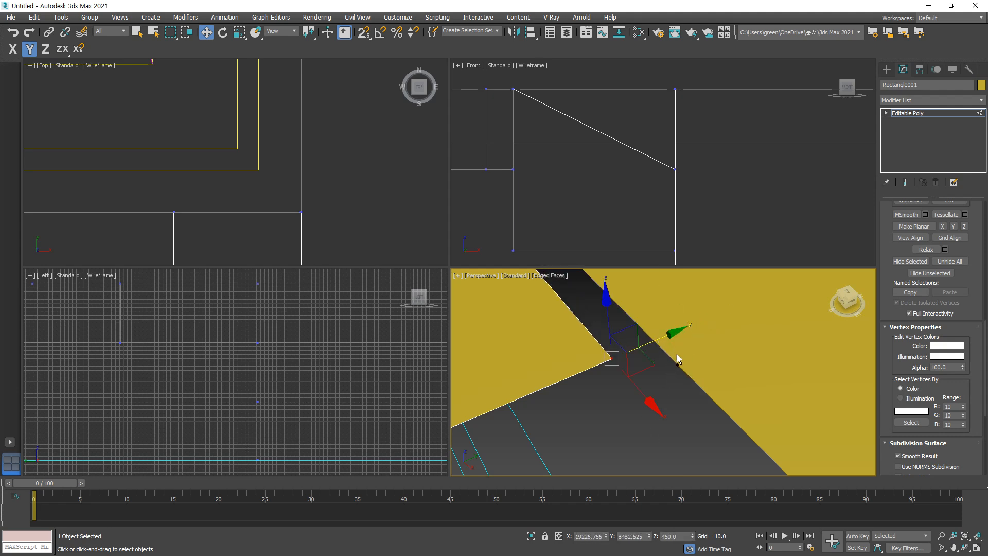
{"action": "mouse_move", "coordinate": [671, 357]}
{"action": "left_mouse_down"}
{"action": "mouse_move", "coordinate": [680, 346]}
{"action": "mouse_move", "coordinate": [670, 363]}
{"action": "left_mouse_up"}
{"action": "key", "text": "Escape"}
Step: Test-move the inner corner vertex at the far end of the balcony window opening, and undo the move
{"action": "scroll", "coordinate": [661, 383], "scroll_direction": "down", "scroll_amount": 5}
{"action": "middle_click_drag", "start_coordinate": [590, 325], "coordinate": [608, 370]}
{"action": "scroll", "coordinate": [570, 306], "scroll_direction": "up", "scroll_amount": 3}
{"action": "left_click", "coordinate": [569, 306]}
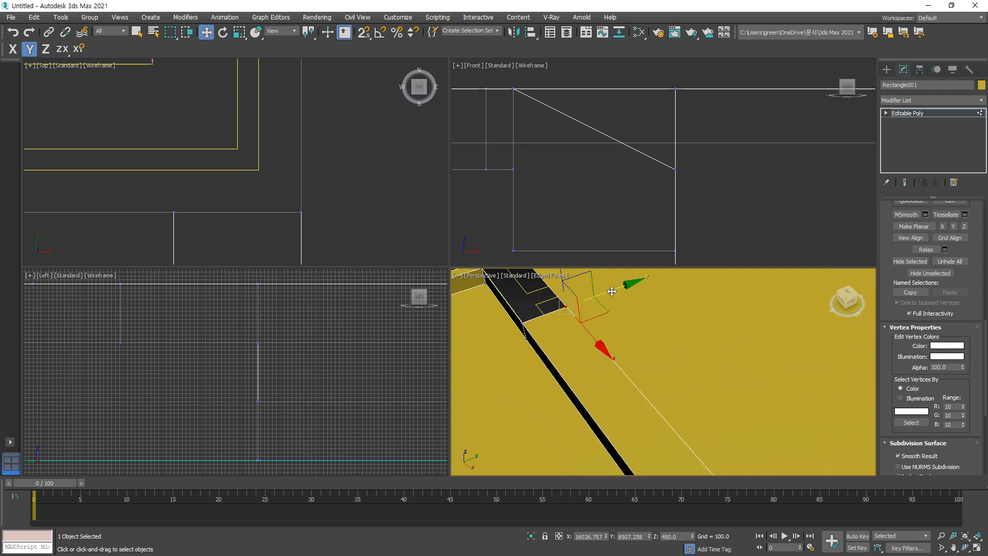
{"action": "left_click_drag", "start_coordinate": [591, 309], "coordinate": [599, 339]}
{"action": "scroll", "coordinate": [599, 341], "scroll_direction": "down", "scroll_amount": 3}
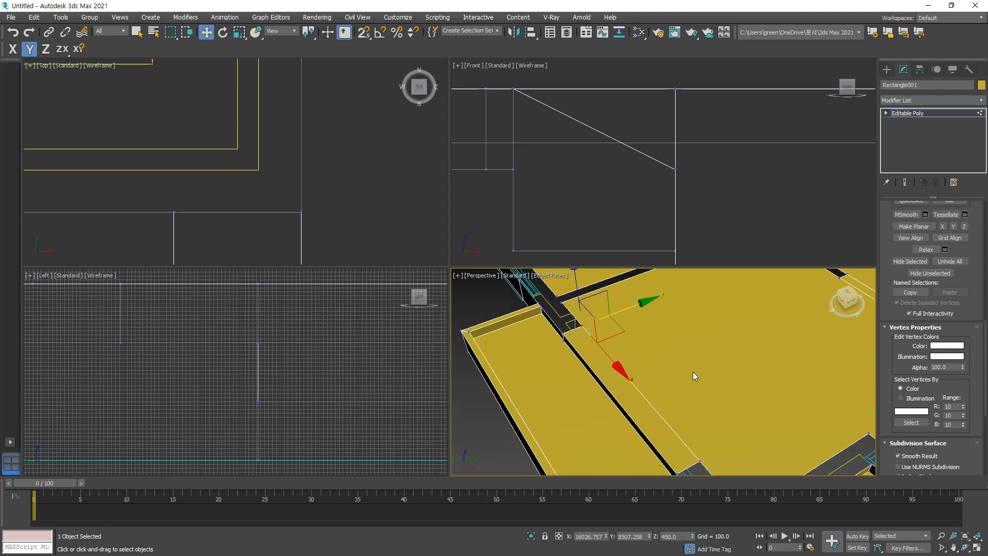
Step: Insert a vertex on the inner wall-top edge just beyond each end of the balcony window opening
{"action": "key", "text": "alt+w"}
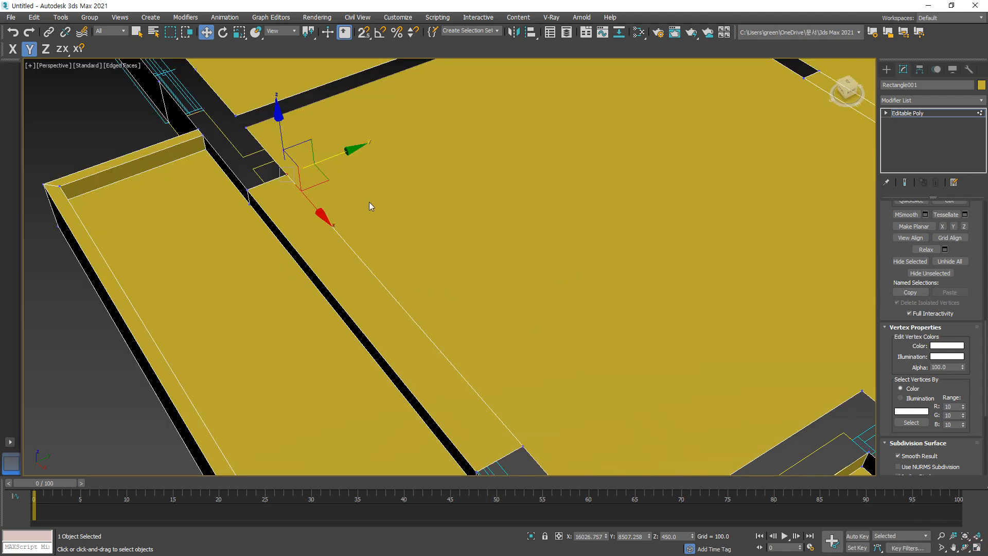
{"action": "scroll", "coordinate": [390, 225], "scroll_direction": "down", "scroll_amount": 2}
{"action": "key", "text": "1"}
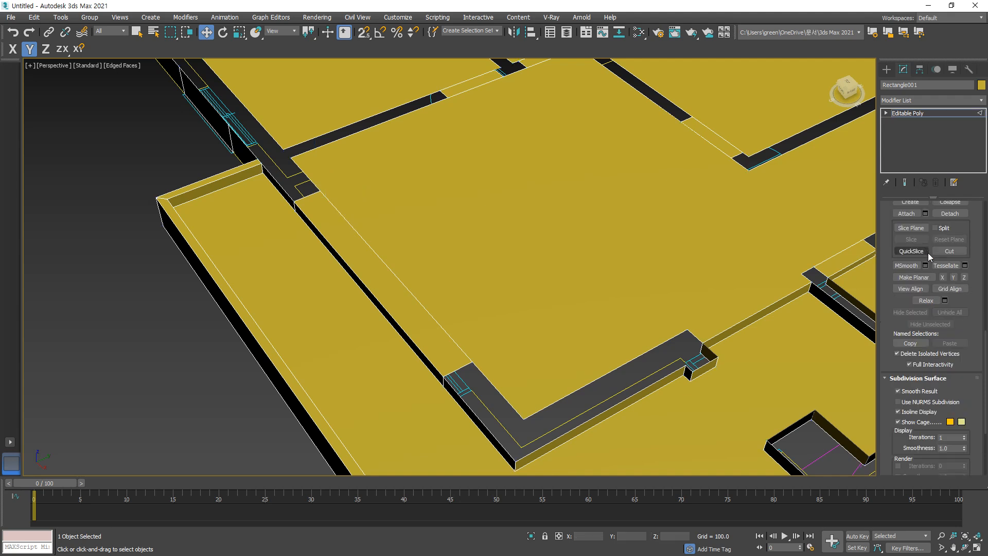
{"action": "scroll", "coordinate": [964, 307], "scroll_direction": "up", "scroll_amount": 5}
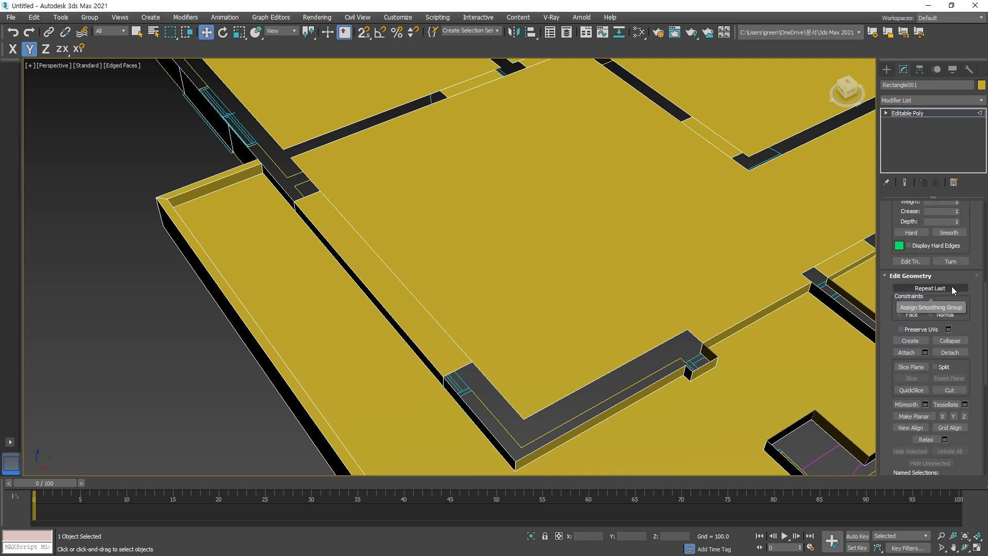
{"action": "scroll", "coordinate": [946, 279], "scroll_direction": "up", "scroll_amount": 3}
{"action": "scroll", "coordinate": [936, 225], "scroll_direction": "up", "scroll_amount": 2}
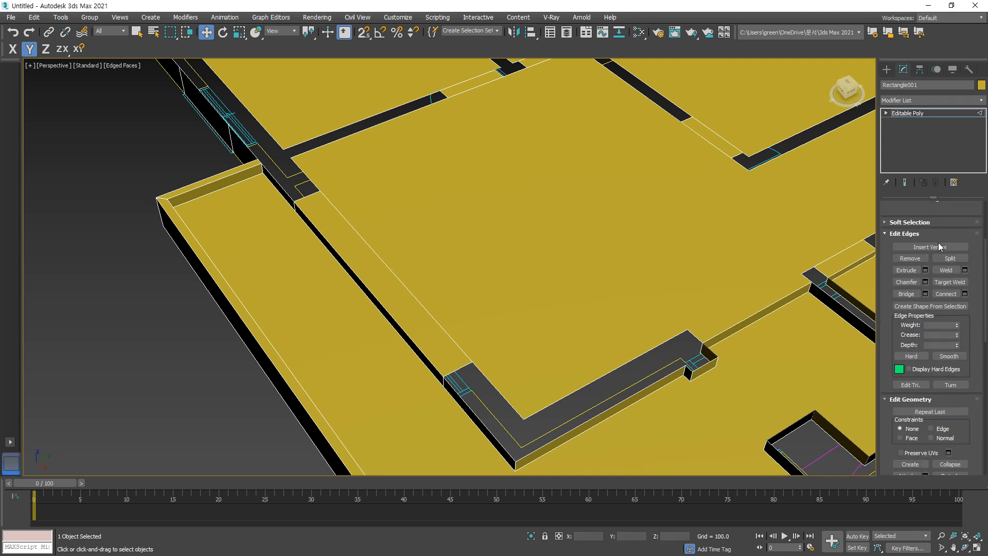
{"action": "left_click", "coordinate": [929, 247]}
{"action": "left_click", "coordinate": [314, 182]}
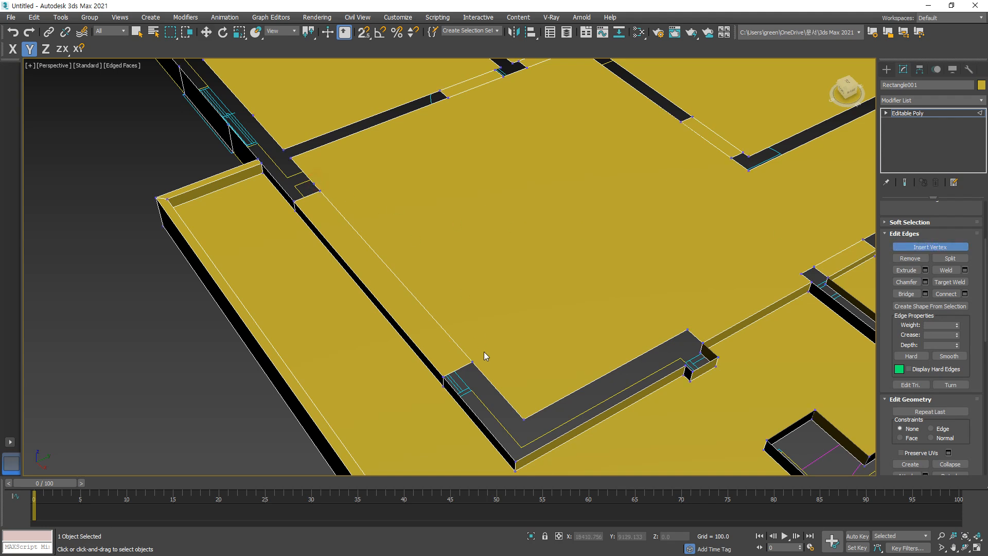
Step: Move the inserted vertex near the window's west end onto the opening's inner corner, using vertex snapping in the Top view
{"action": "left_click", "coordinate": [976, 547]}
{"action": "scroll", "coordinate": [221, 175], "scroll_direction": "down", "scroll_amount": 6}
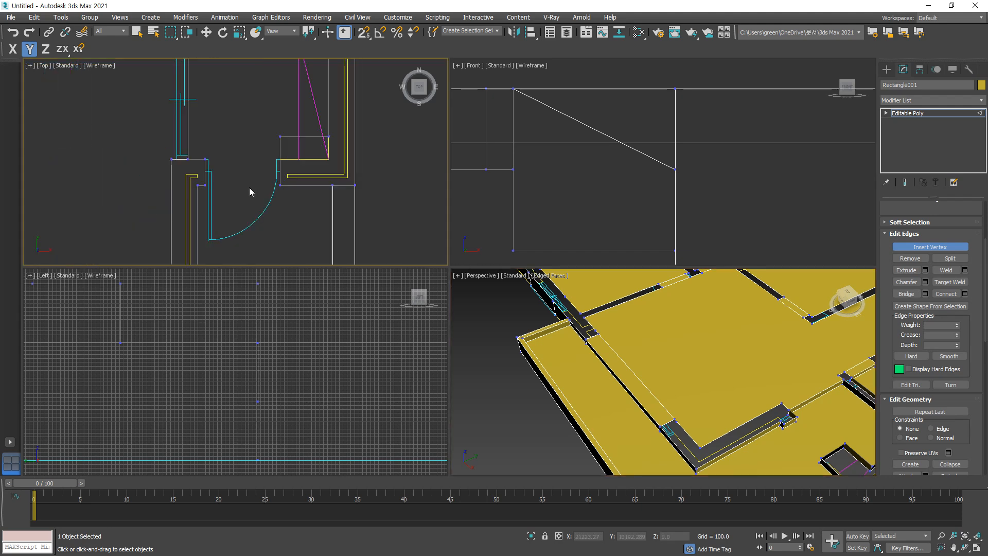
{"action": "scroll", "coordinate": [644, 362], "scroll_direction": "up", "scroll_amount": 2}
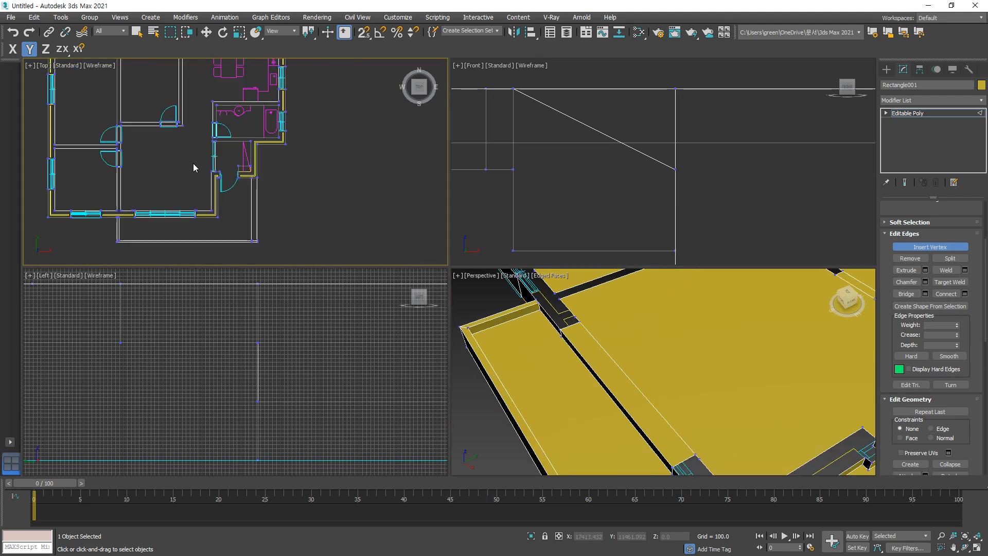
{"action": "scroll", "coordinate": [171, 219], "scroll_direction": "up", "scroll_amount": 5}
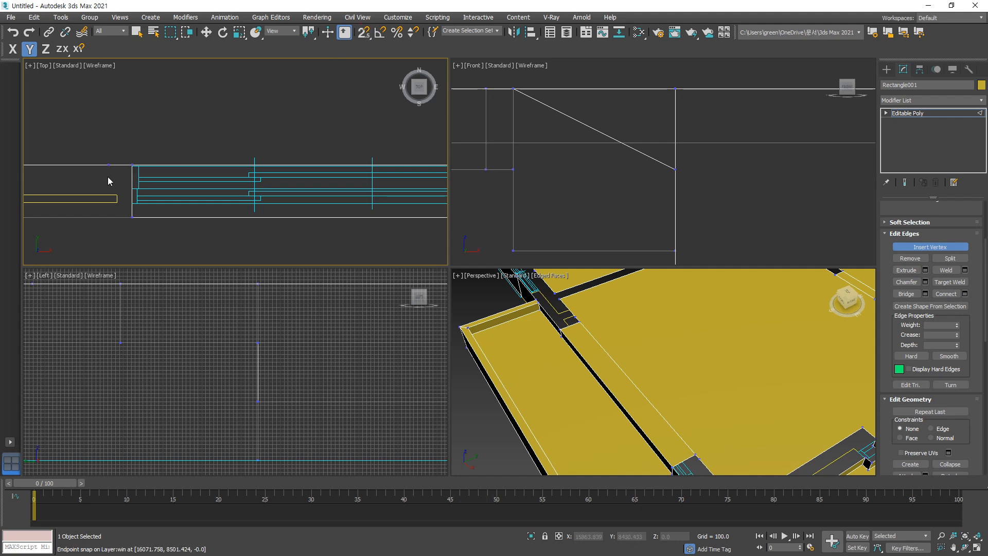
{"action": "key", "text": "s"}
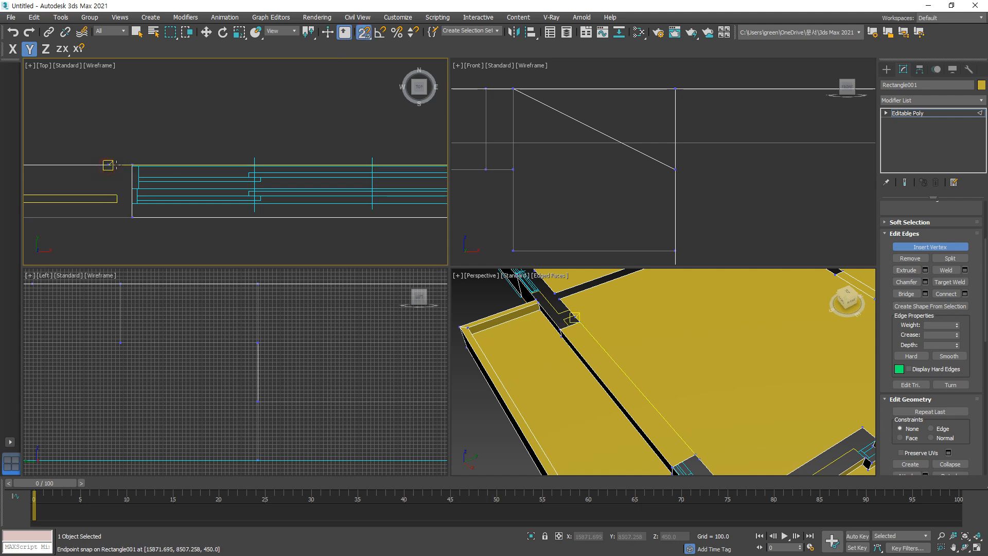
{"action": "key", "text": "w"}
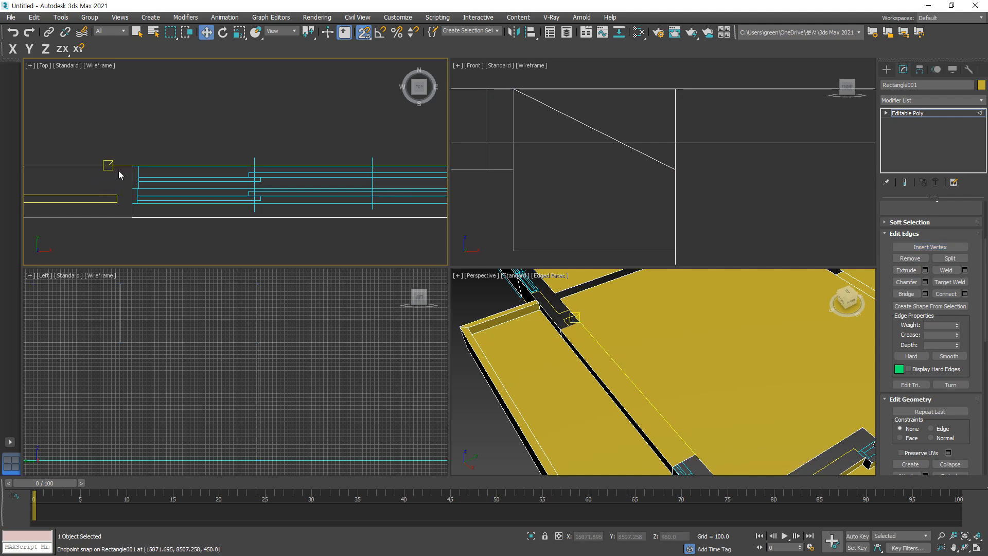
{"action": "key", "text": "1"}
{"action": "scroll", "coordinate": [109, 165], "scroll_direction": "up", "scroll_amount": 2}
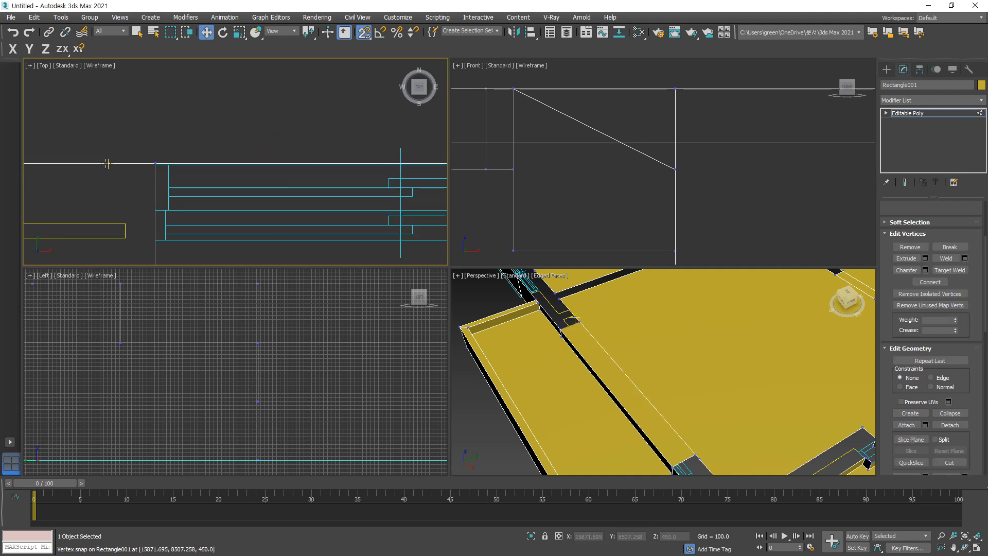
{"action": "left_click", "coordinate": [108, 164]}
{"action": "left_click_drag", "start_coordinate": [109, 164], "coordinate": [155, 164]}
Step: Snap the inserted vertex near the window's east end onto that end's inner opening corner
{"action": "scroll", "coordinate": [216, 189], "scroll_direction": "down", "scroll_amount": 2}
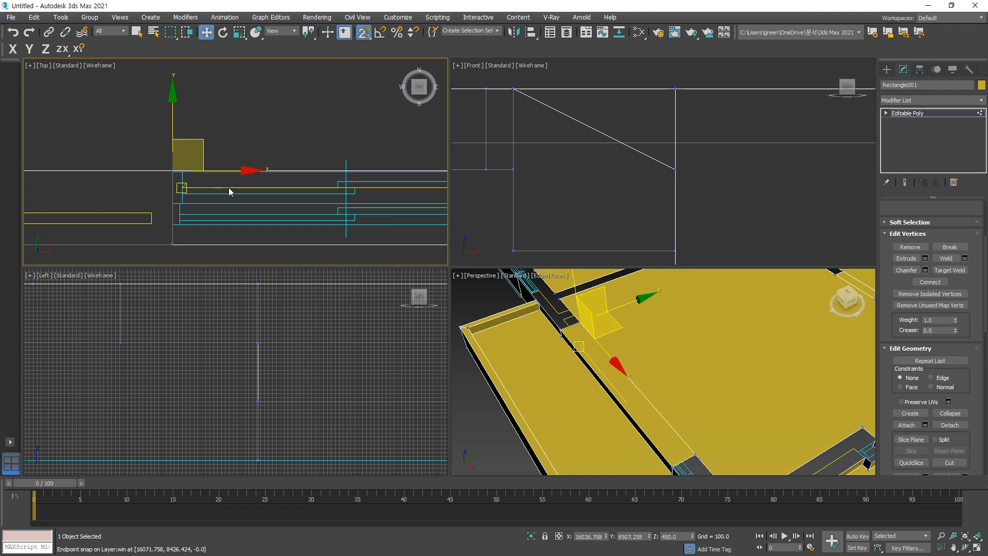
{"action": "middle_click_drag", "start_coordinate": [355, 189], "coordinate": [126, 183]}
{"action": "scroll", "coordinate": [285, 183], "scroll_direction": "down", "scroll_amount": 2}
{"action": "middle_click_drag", "start_coordinate": [221, 181], "coordinate": [104, 178]}
{"action": "middle_click_drag", "start_coordinate": [339, 180], "coordinate": [218, 179]}
{"action": "scroll", "coordinate": [320, 169], "scroll_direction": "up", "scroll_amount": 4}
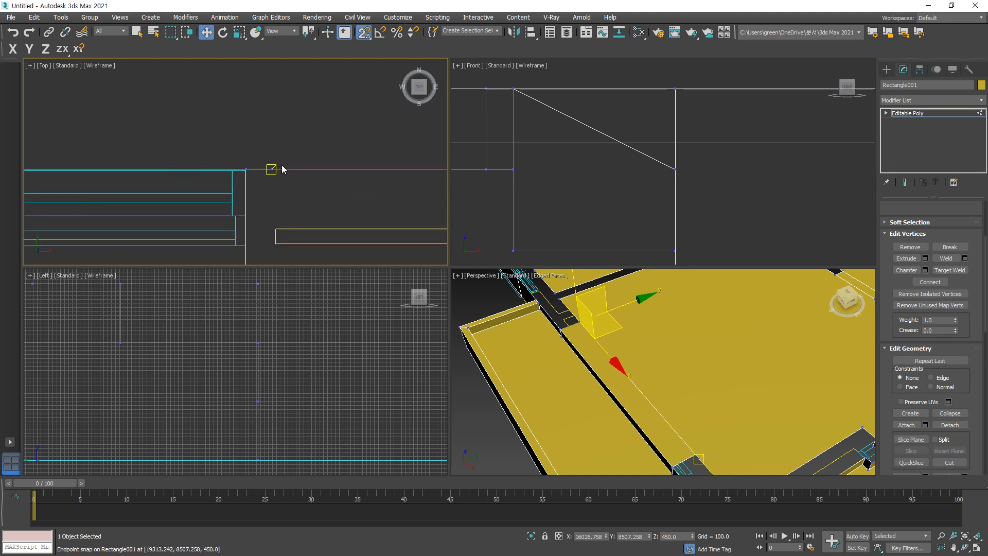
{"action": "left_click_drag", "start_coordinate": [272, 169], "coordinate": [245, 168]}
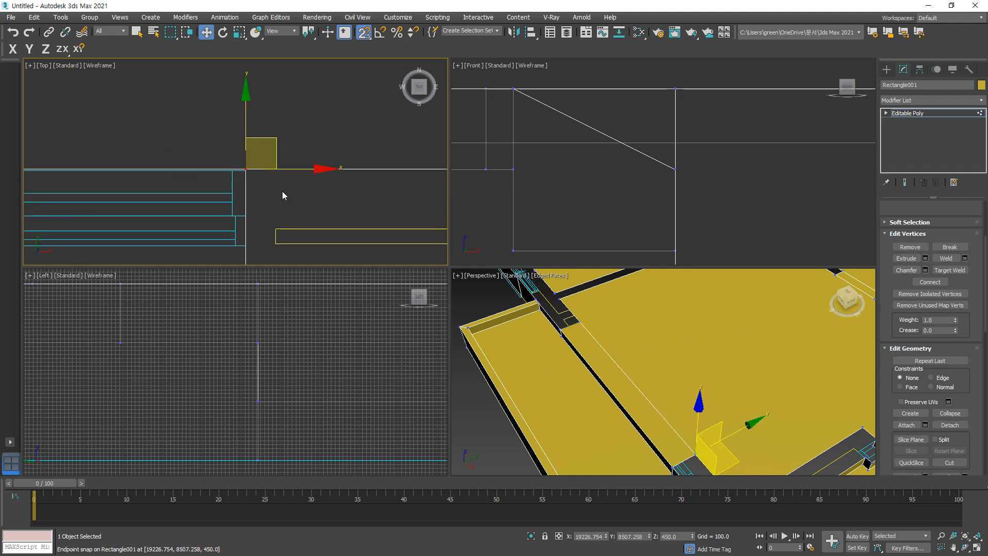
{"action": "left_click", "coordinate": [283, 192]}
Step: Weld all vertices of the floor model with a threshold of 0.1
{"action": "left_click", "coordinate": [629, 353]}
{"action": "key", "text": "ctrl+a"}
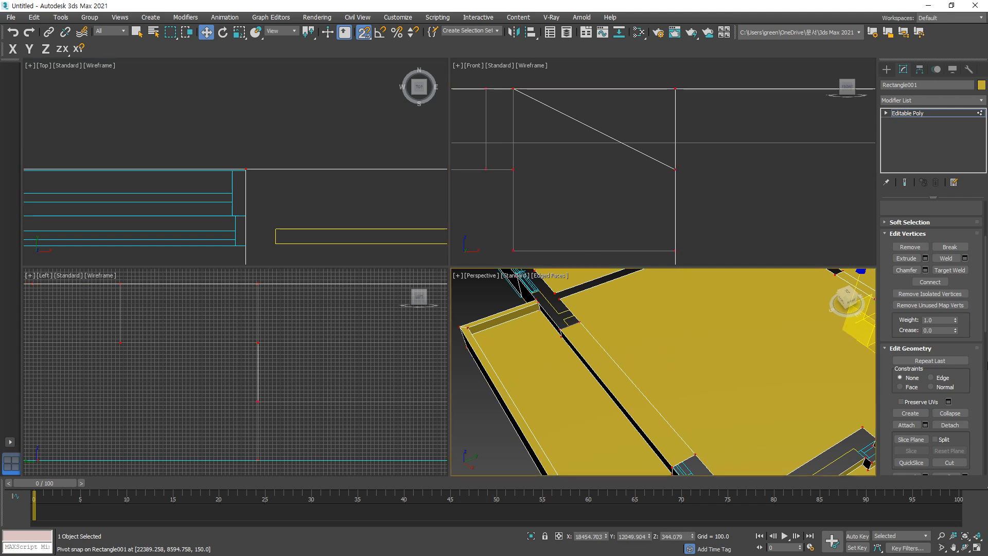
{"action": "left_click", "coordinate": [965, 257]}
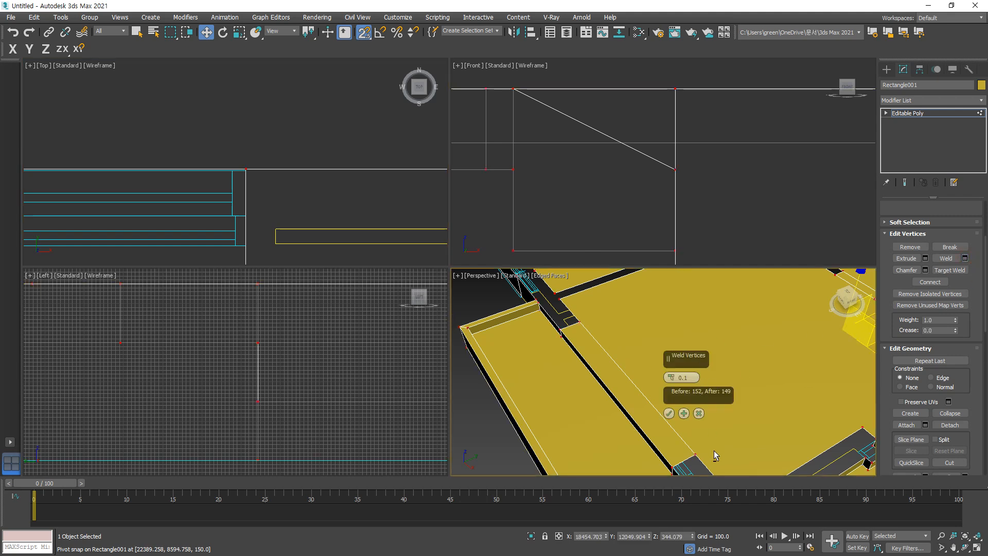
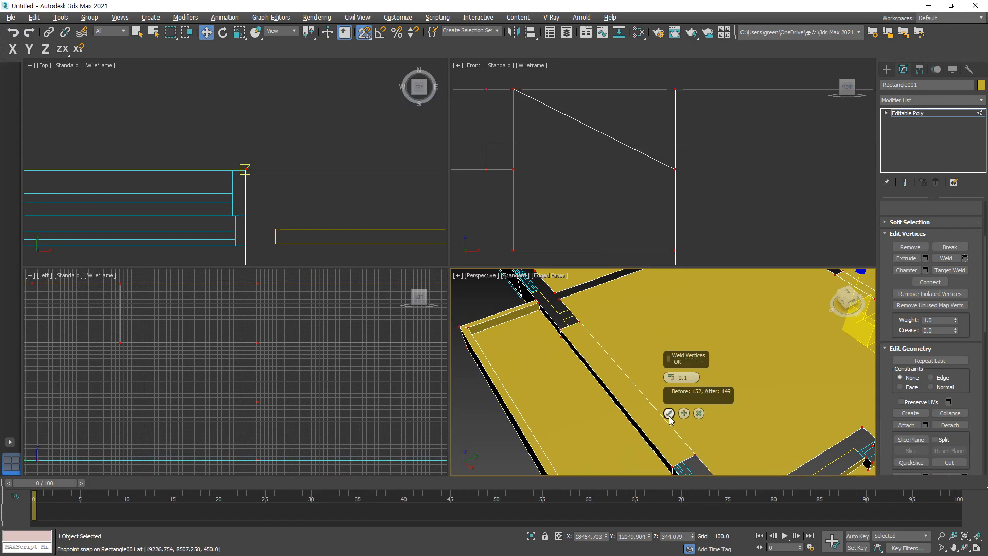
{"action": "left_click", "coordinate": [585, 484]}
{"action": "left_click", "coordinate": [477, 433]}
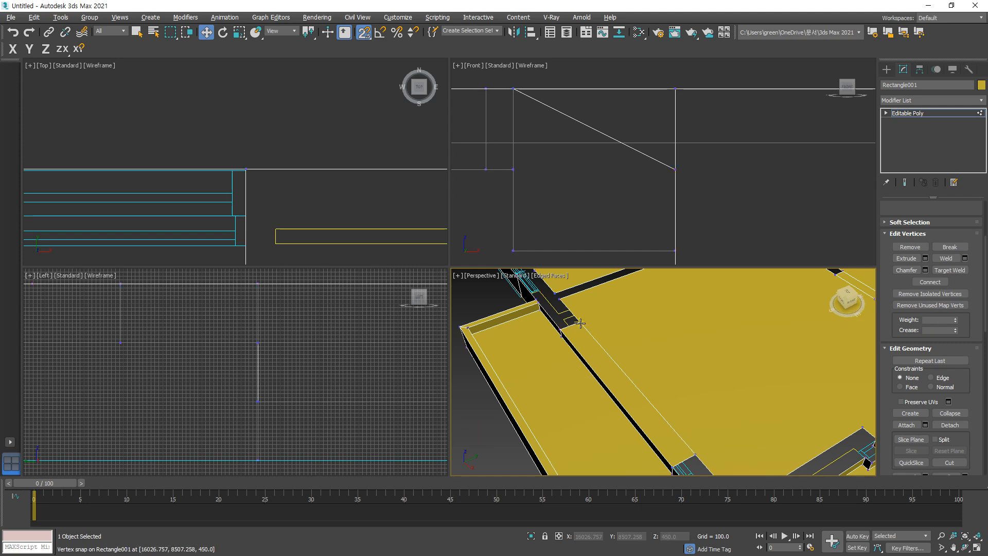
Step: Test the weld by shifting the inner corner vertices at the balcony window opening along Y with snapping off, and undo the moves
{"action": "left_click", "coordinate": [978, 548]}
{"action": "key", "text": "s"}
{"action": "key", "text": "F6"}
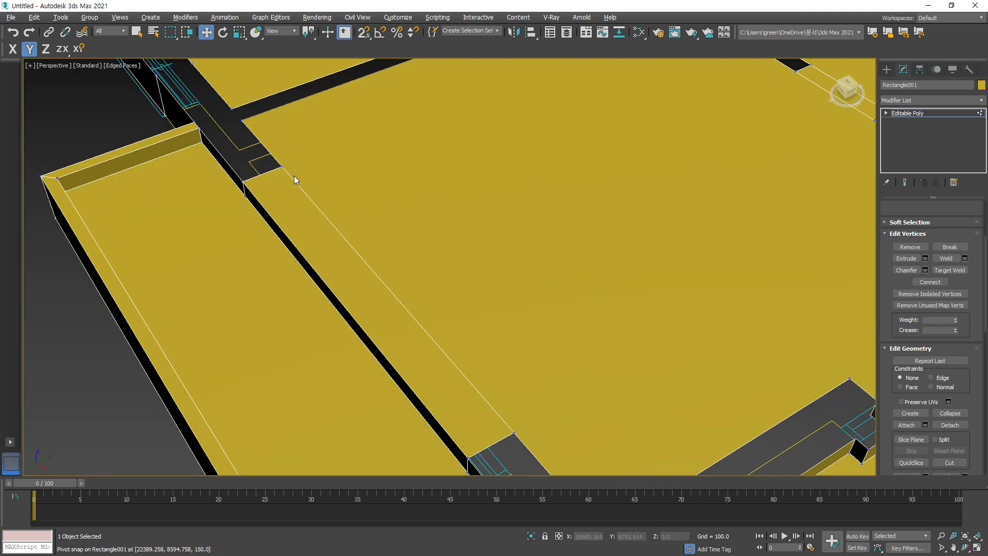
{"action": "left_click", "coordinate": [282, 165]}
{"action": "left_click_drag", "start_coordinate": [327, 150], "coordinate": [350, 142]}
{"action": "left_click_drag", "start_coordinate": [520, 397], "coordinate": [582, 390]}
{"action": "left_click", "coordinate": [516, 431]}
{"action": "key", "text": "ctrl+z"}
{"action": "scroll", "coordinate": [582, 390], "scroll_direction": "down", "scroll_amount": 6}
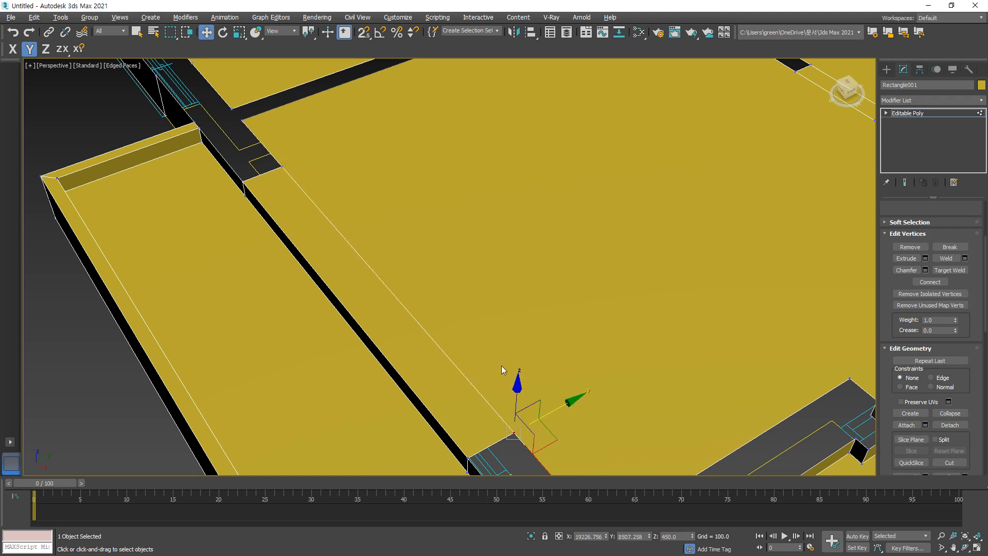
{"action": "left_click", "coordinate": [740, 162]}
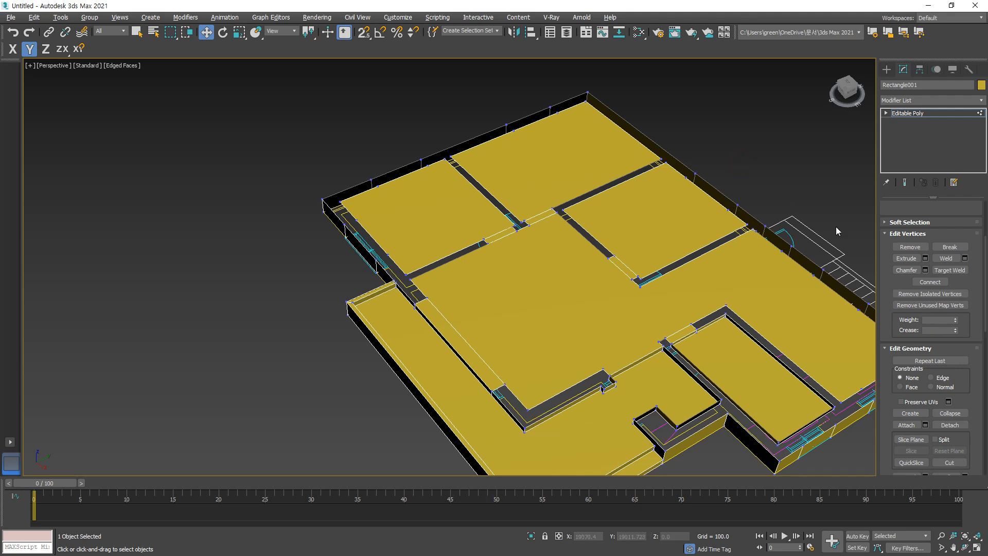
Step: Try extruding the open wall-top border of the main rooms upward freehand along Z, and undo the extrusion
{"action": "key", "text": "3"}
{"action": "left_click", "coordinate": [762, 236]}
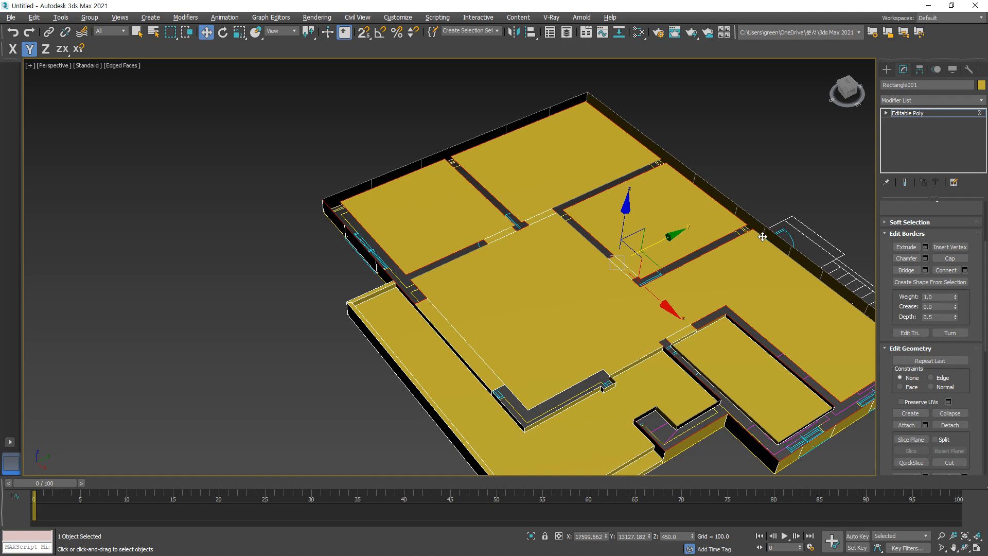
{"action": "middle_click_drag", "start_coordinate": [651, 445], "coordinate": [653, 413], "text": "alt"}
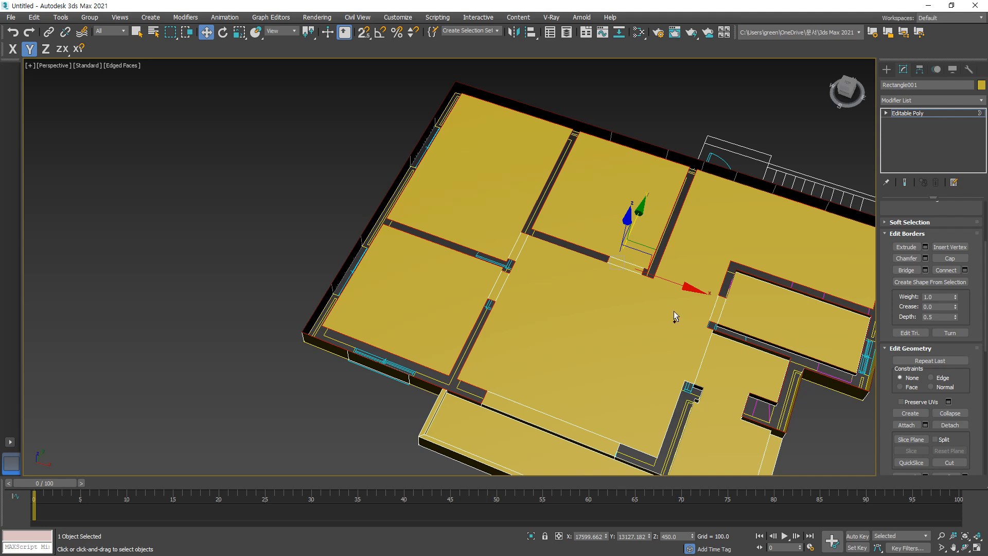
{"action": "left_click_drag", "start_coordinate": [626, 224], "coordinate": [625, 86], "text": "shift"}
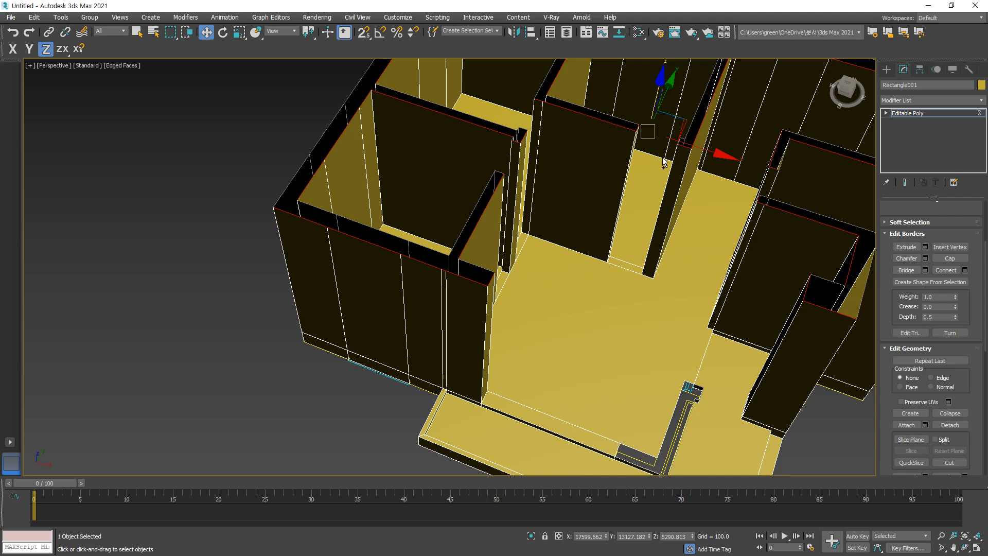
{"action": "key", "text": "ctrl+z"}
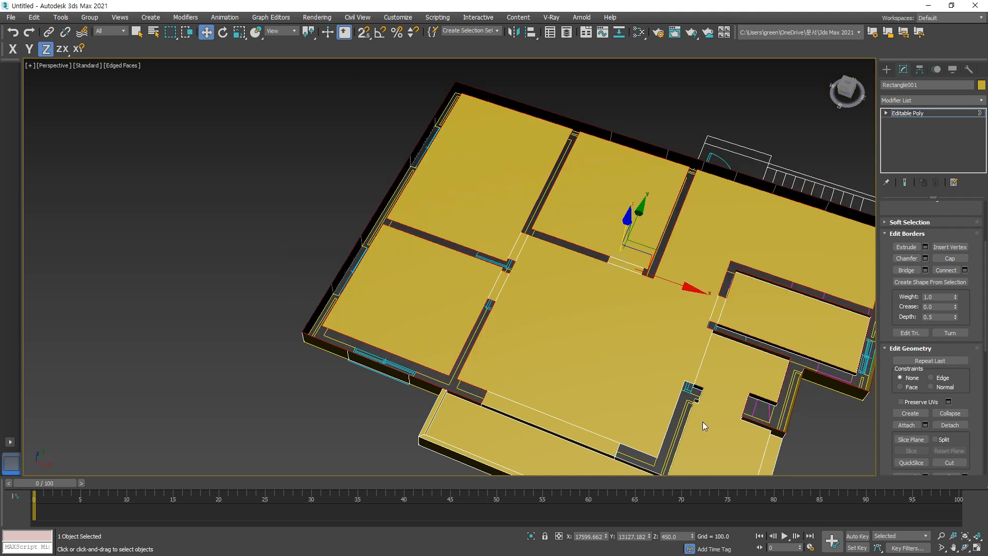
Step: Restore the four-viewport layout
{"action": "left_click", "coordinate": [977, 546]}
{"action": "left_click", "coordinate": [241, 136]}
{"action": "scroll", "coordinate": [241, 135], "scroll_direction": "down", "scroll_amount": 7}
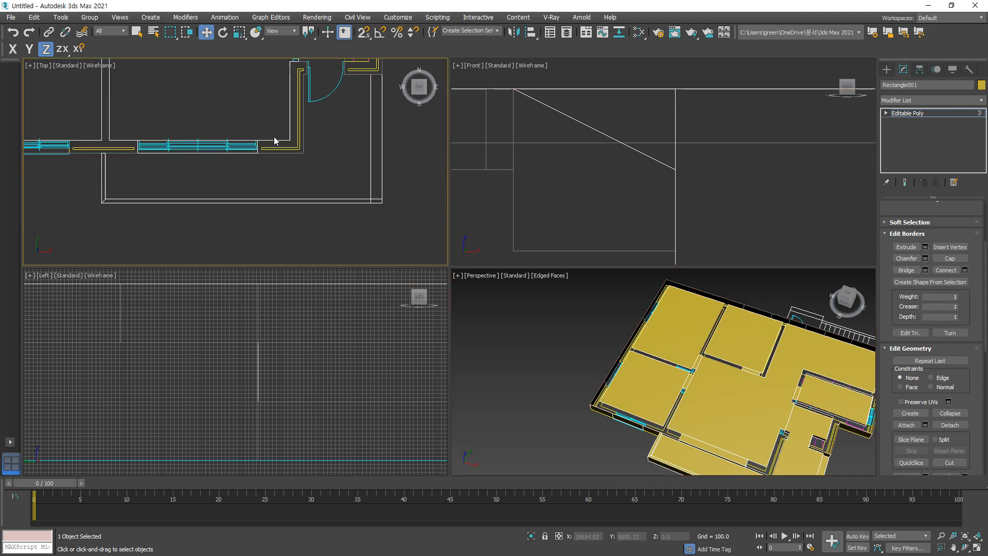
{"action": "middle_click_drag", "start_coordinate": [276, 141], "coordinate": [254, 239]}
{"action": "key", "text": "1"}
{"action": "scroll", "coordinate": [530, 411], "scroll_direction": "up", "scroll_amount": 5}
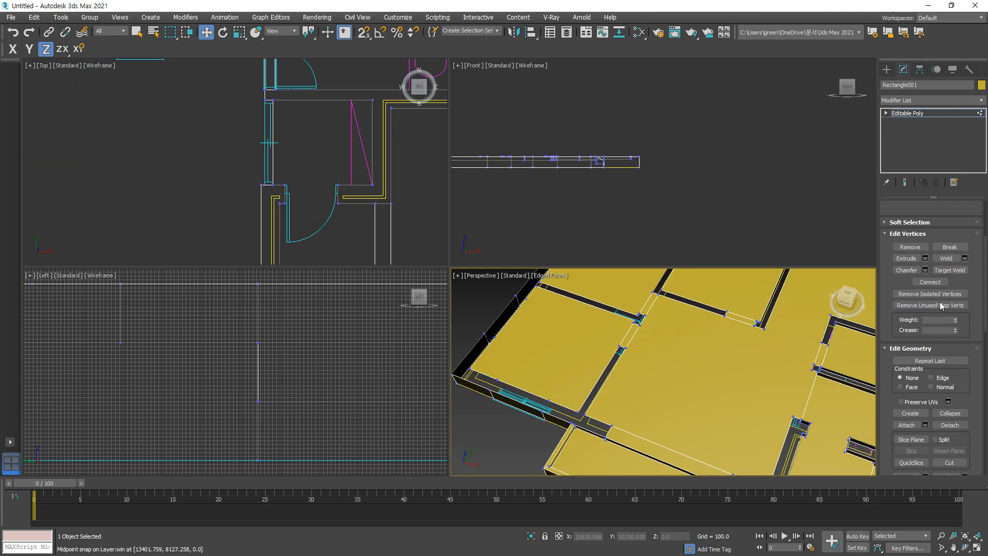
Step: Try extruding the main wall-top border using the Extrude Edges settings with a height of 2100
{"action": "key", "text": "3"}
{"action": "left_click", "coordinate": [535, 414]}
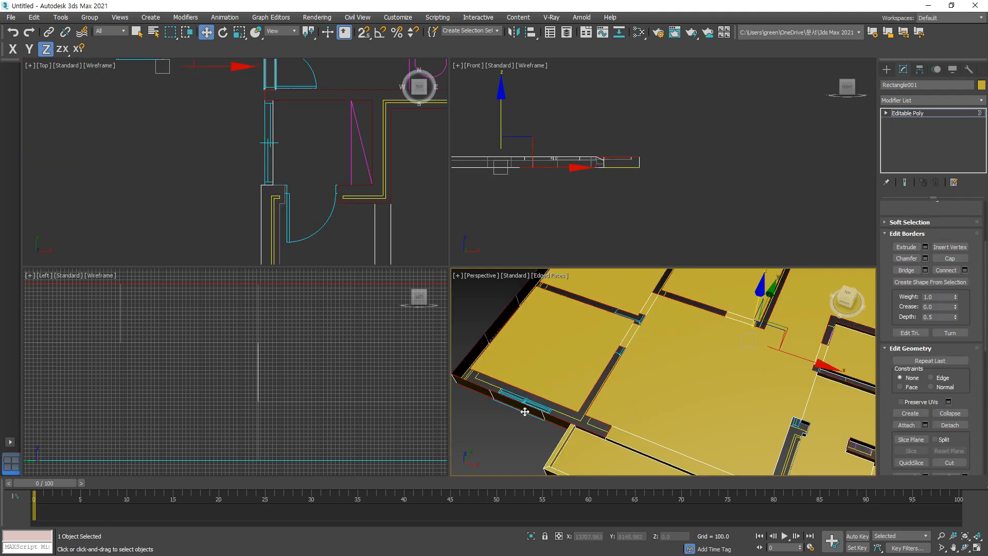
{"action": "scroll", "coordinate": [524, 412], "scroll_direction": "down", "scroll_amount": 5}
{"action": "left_click", "coordinate": [520, 427]}
{"action": "scroll", "coordinate": [532, 415], "scroll_direction": "up", "scroll_amount": 5}
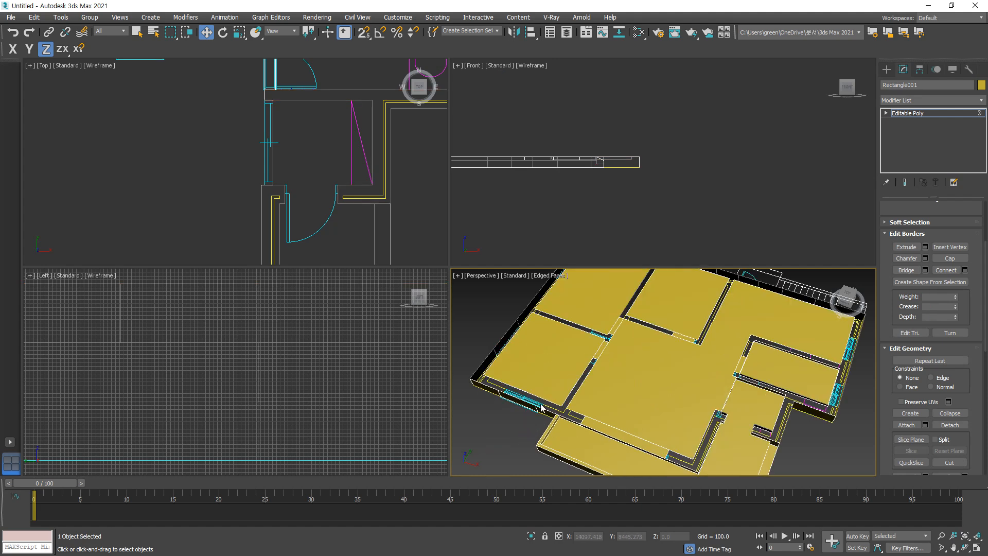
{"action": "left_click", "coordinate": [536, 405]}
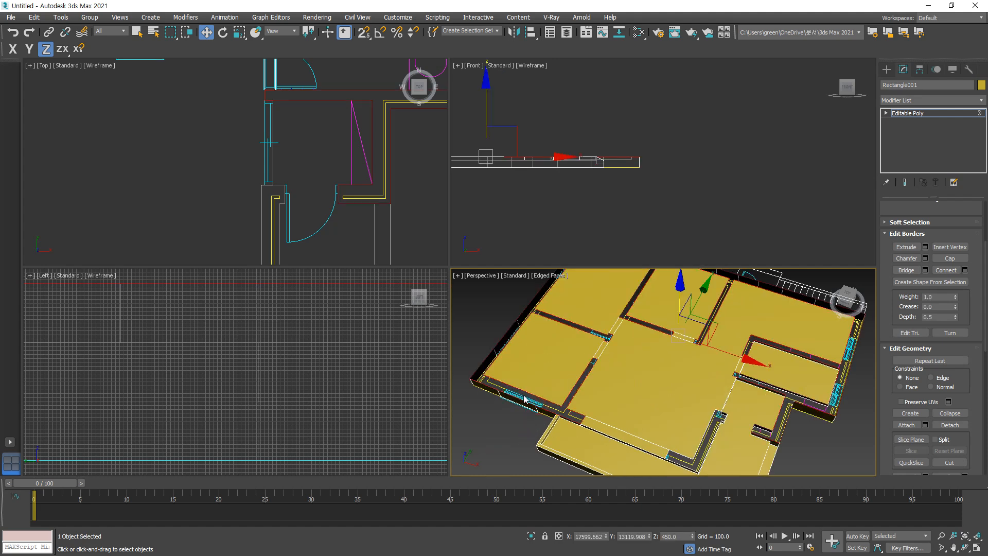
{"action": "left_click", "coordinate": [925, 246]}
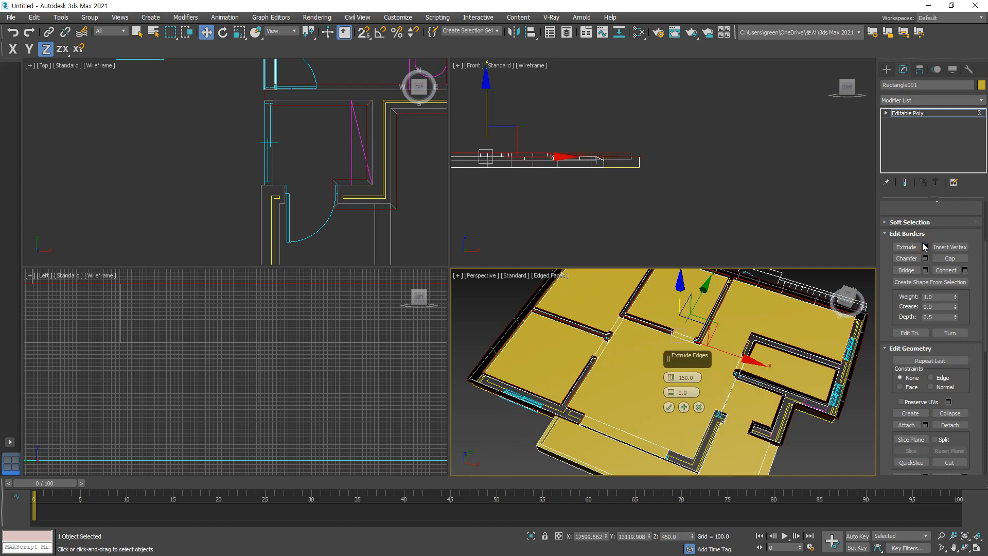
{"action": "left_click", "coordinate": [685, 377]}
{"action": "type", "text": "210"}
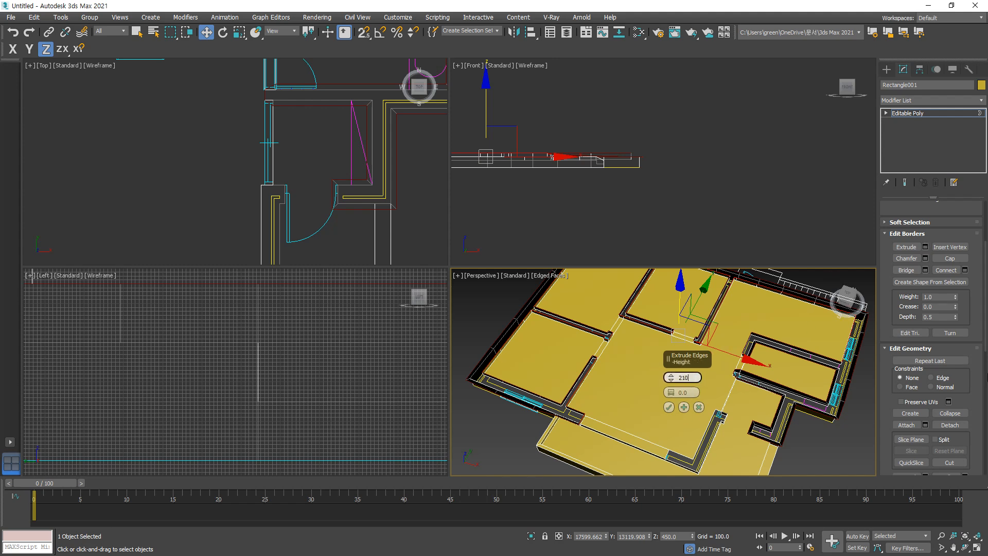
{"action": "type", "text": "0"}
{"action": "key", "text": "Return"}
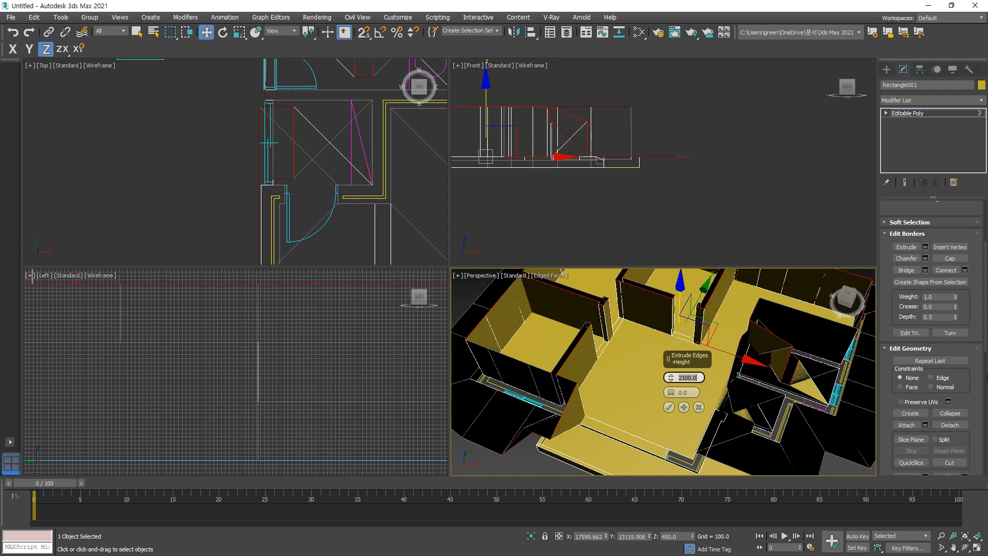
{"action": "left_click", "coordinate": [698, 407]}
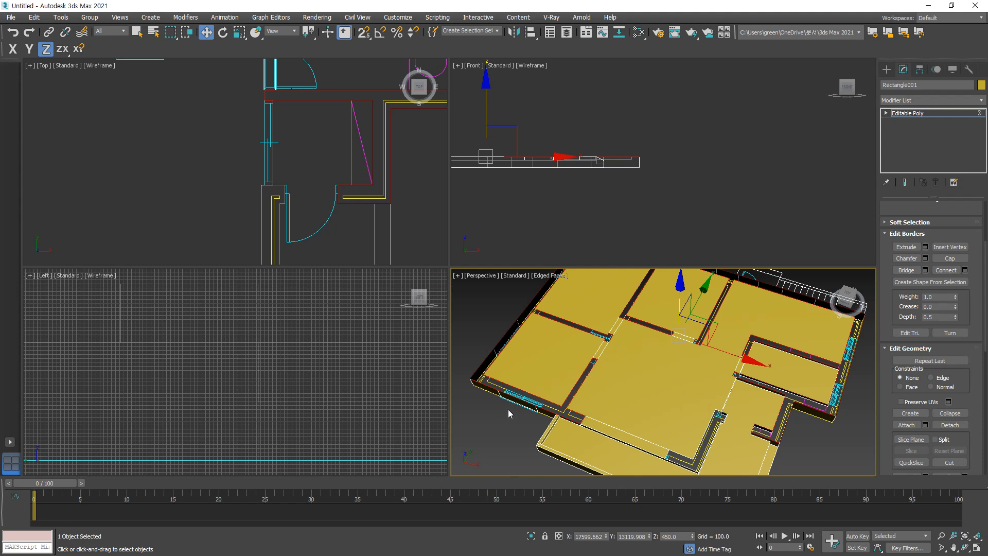
Step: Try the Extrude Edges settings with height 2100 on the separate L-shaped wall's top border beside the entrance
{"action": "left_click", "coordinate": [488, 436]}
{"action": "left_click", "coordinate": [687, 456]}
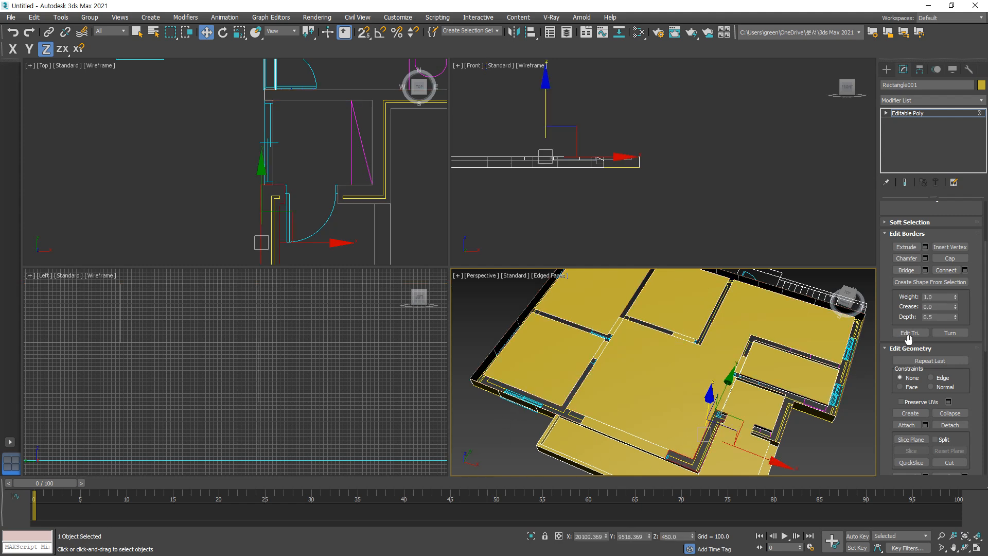
{"action": "left_click", "coordinate": [925, 247]}
{"action": "middle_click_drag", "start_coordinate": [750, 437], "coordinate": [709, 379]}
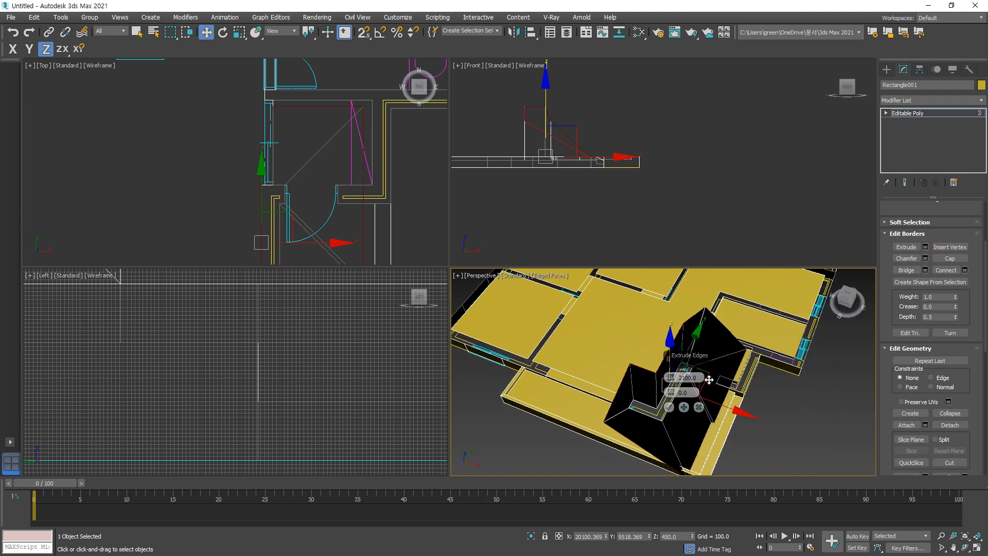
{"action": "left_click_drag", "start_coordinate": [670, 392], "coordinate": [746, 222]}
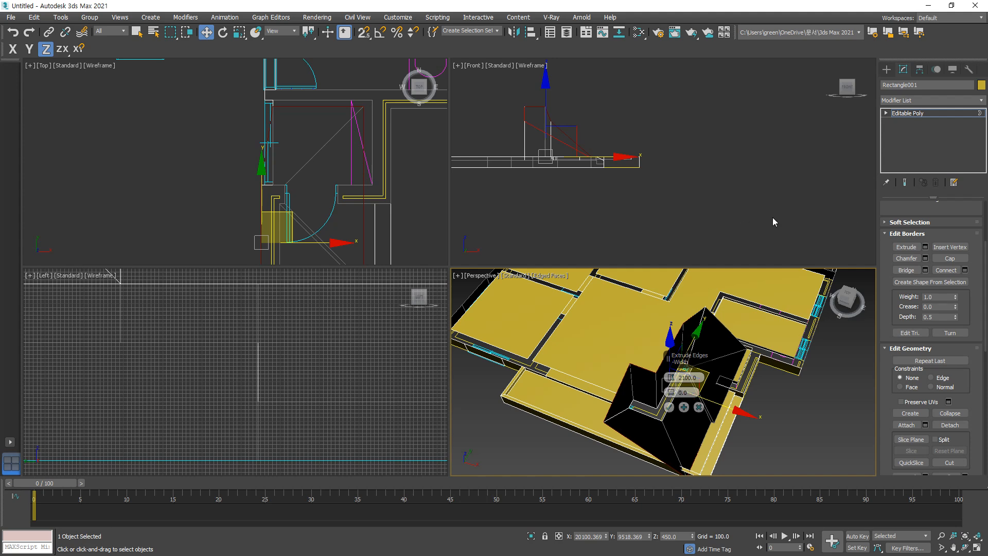
{"action": "middle_click_drag", "start_coordinate": [646, 391], "coordinate": [617, 391], "text": "alt"}
{"action": "left_click", "coordinate": [698, 407]}
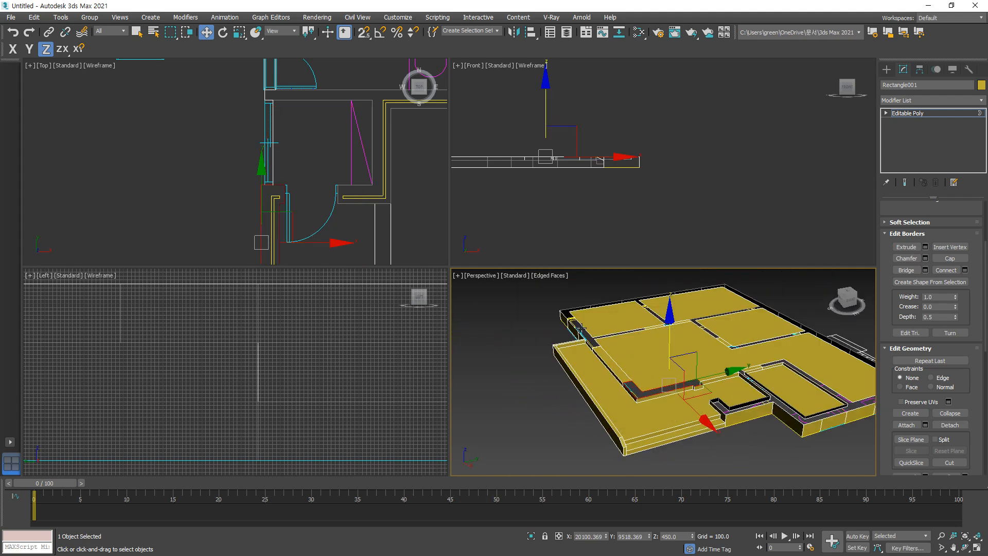
Step: Select all open wall-top borders and extrude them straight up freehand in the Front view to about Z 6866
{"action": "key", "text": "ctrl+a"}
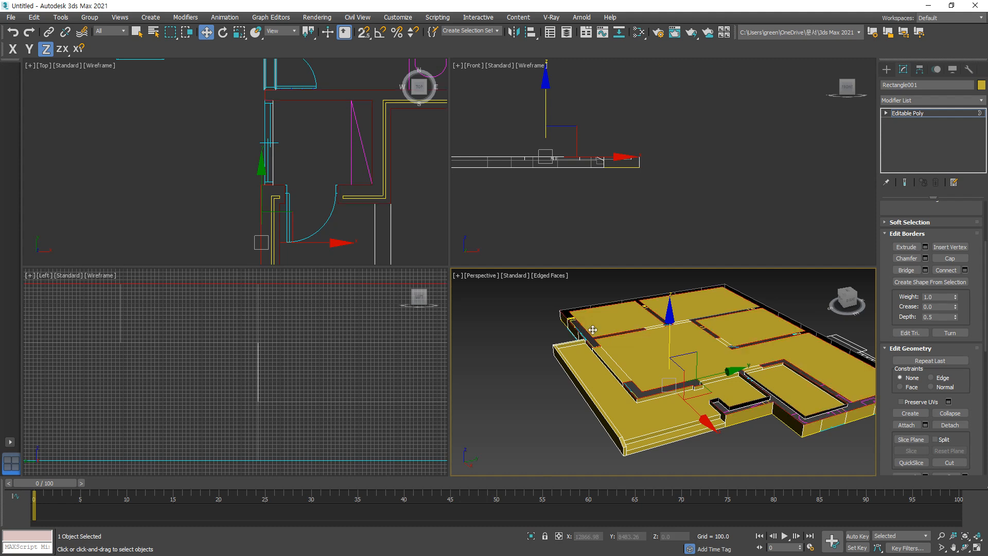
{"action": "scroll", "coordinate": [568, 161], "scroll_direction": "down", "scroll_amount": 5}
{"action": "middle_click_drag", "start_coordinate": [569, 167], "coordinate": [619, 223]}
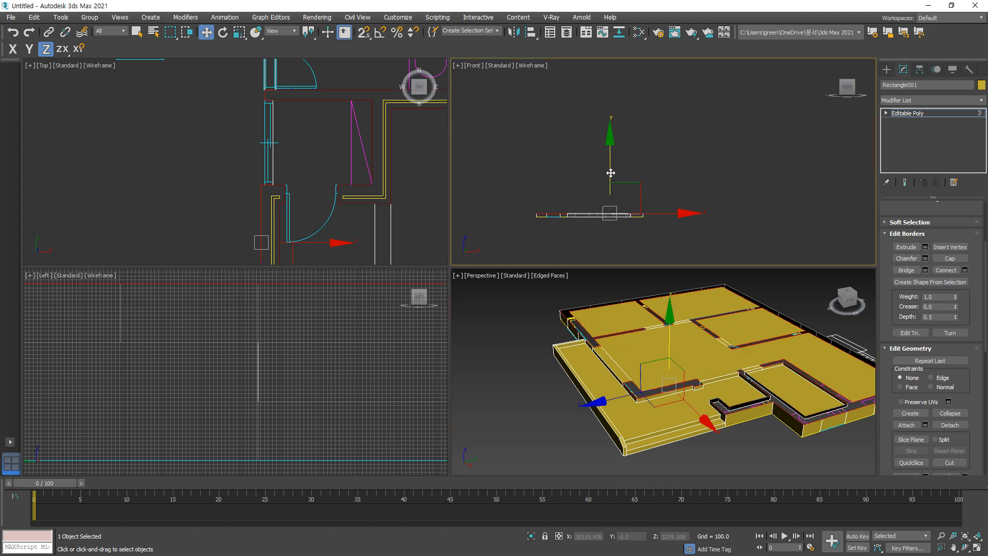
{"action": "left_click_drag", "start_coordinate": [608, 172], "coordinate": [611, 118], "text": "shift"}
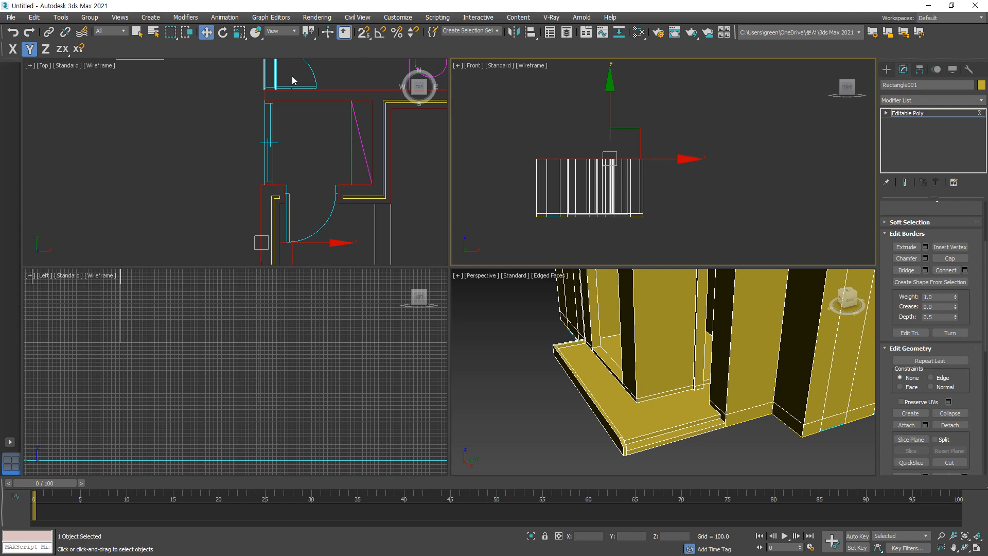
Step: Calculate 450 + 2100 in Calculator and set the absolute world Z of all wall-top vertices to 2550
{"action": "right_click", "coordinate": [205, 33]}
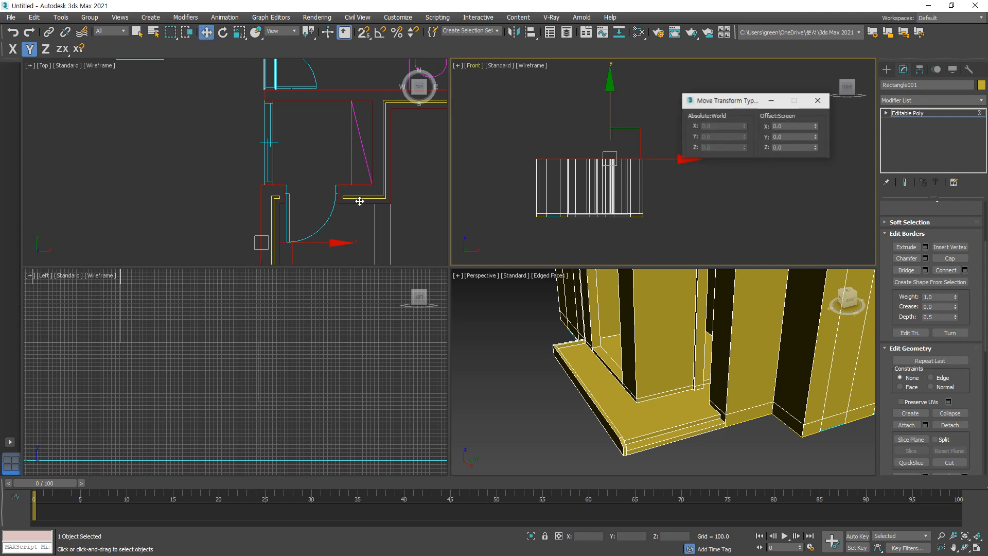
{"action": "key", "text": "1"}
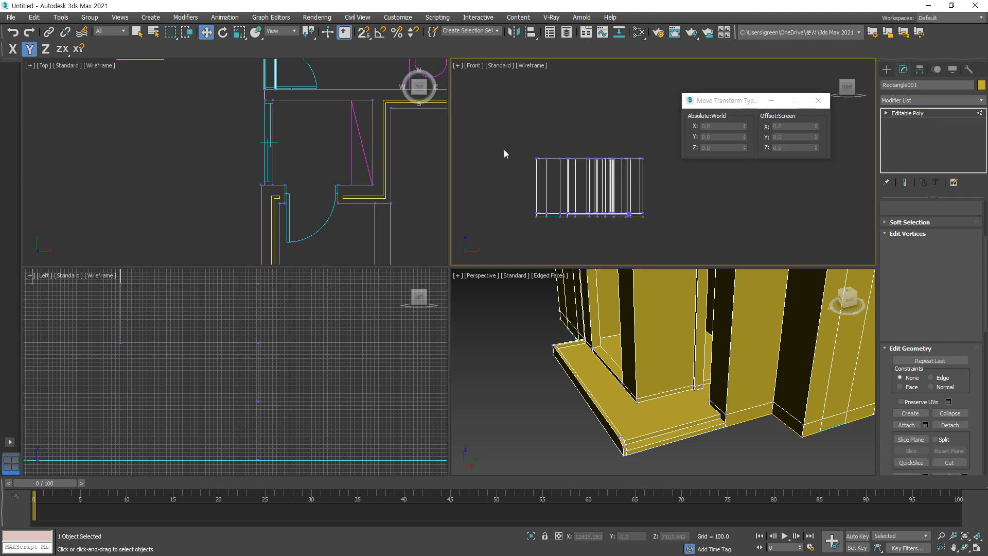
{"action": "left_click_drag", "start_coordinate": [504, 149], "coordinate": [682, 177]}
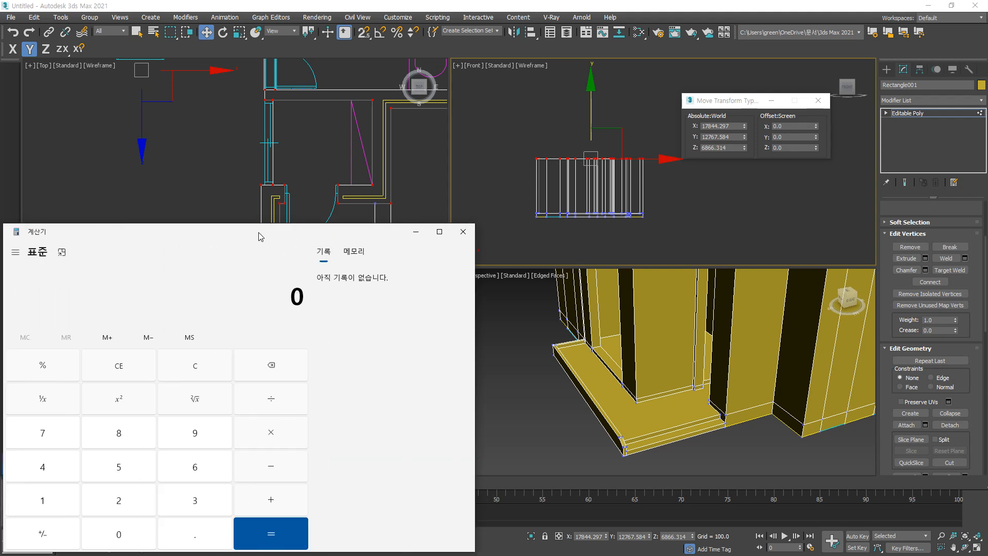
{"action": "type", "text": "450 + 2100 ="}
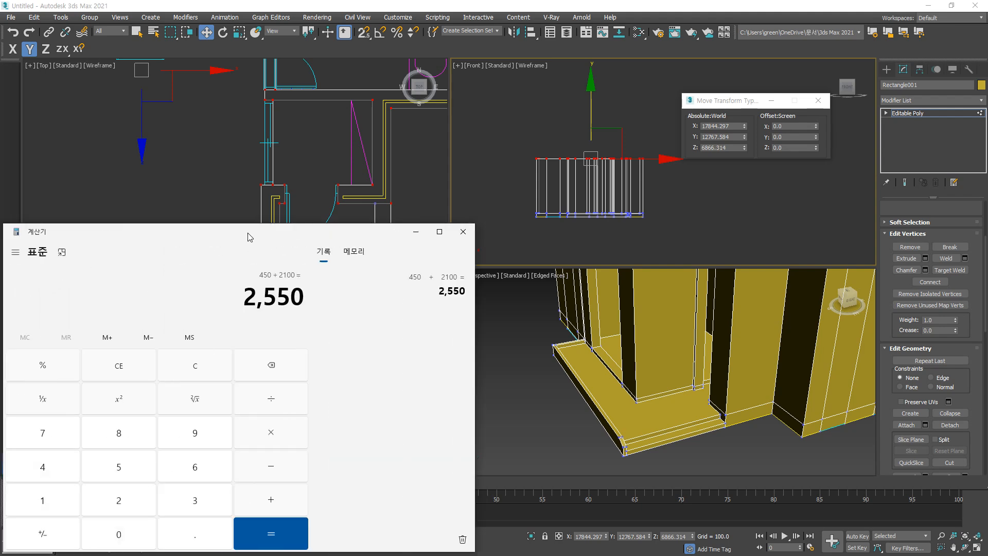
{"action": "key", "text": "alt+Tab"}
{"action": "left_click_drag", "start_coordinate": [730, 147], "coordinate": [631, 151]}
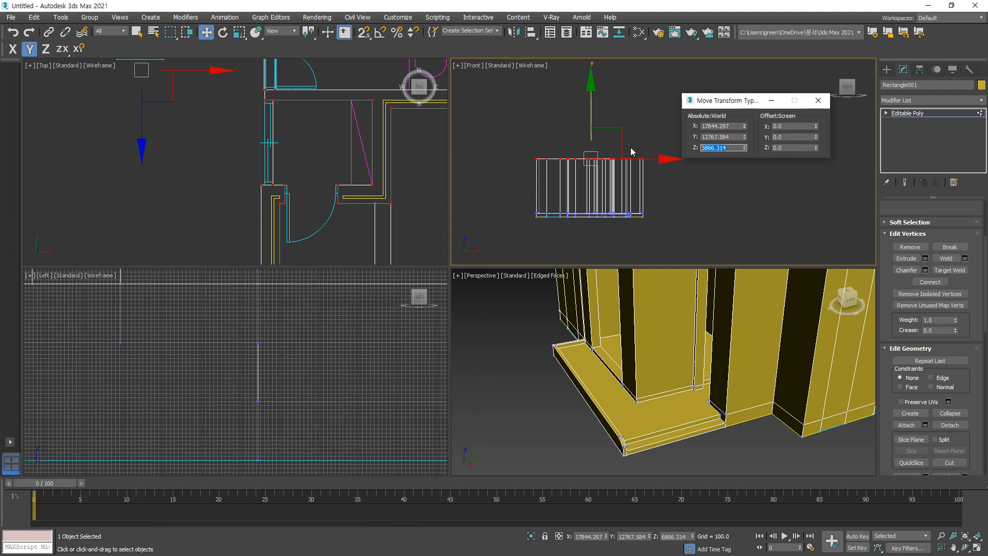
{"action": "type", "text": "2550"}
{"action": "key", "text": "Return"}
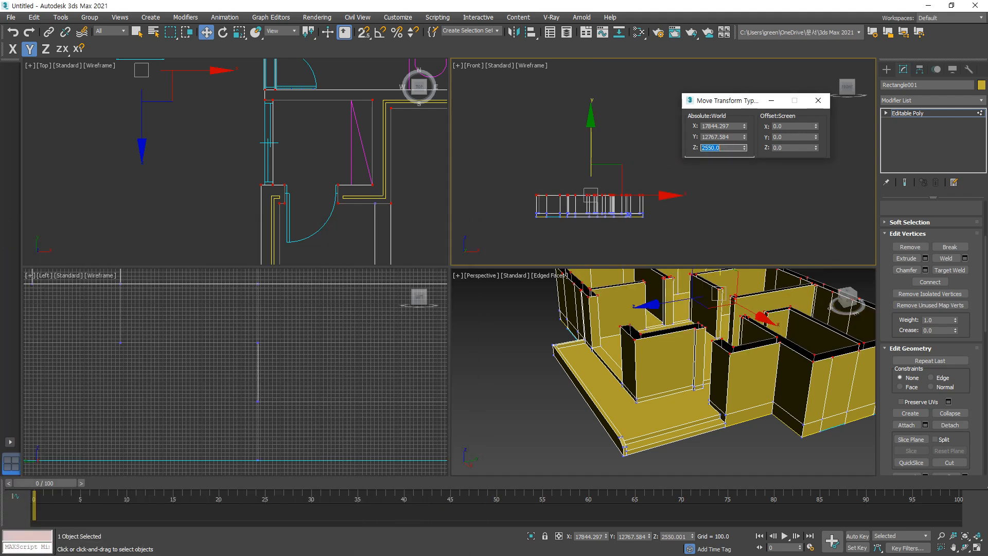
{"action": "left_click", "coordinate": [814, 103]}
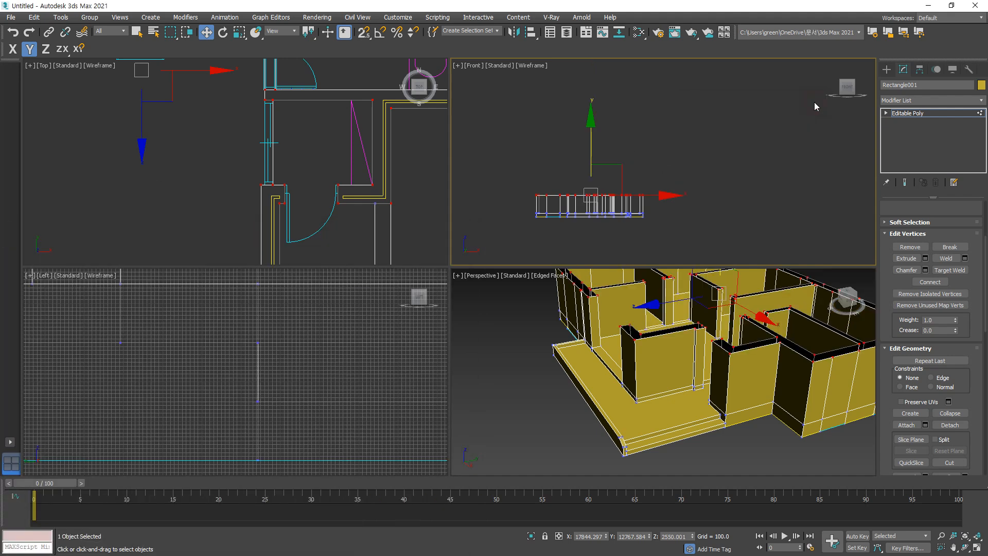
Step: Select the top borders of the main walls and the separate L-shaped entrance wall, and cap both
{"action": "scroll", "coordinate": [968, 354], "scroll_direction": "up", "scroll_amount": 3}
{"action": "scroll", "coordinate": [968, 344], "scroll_direction": "up", "scroll_amount": 3}
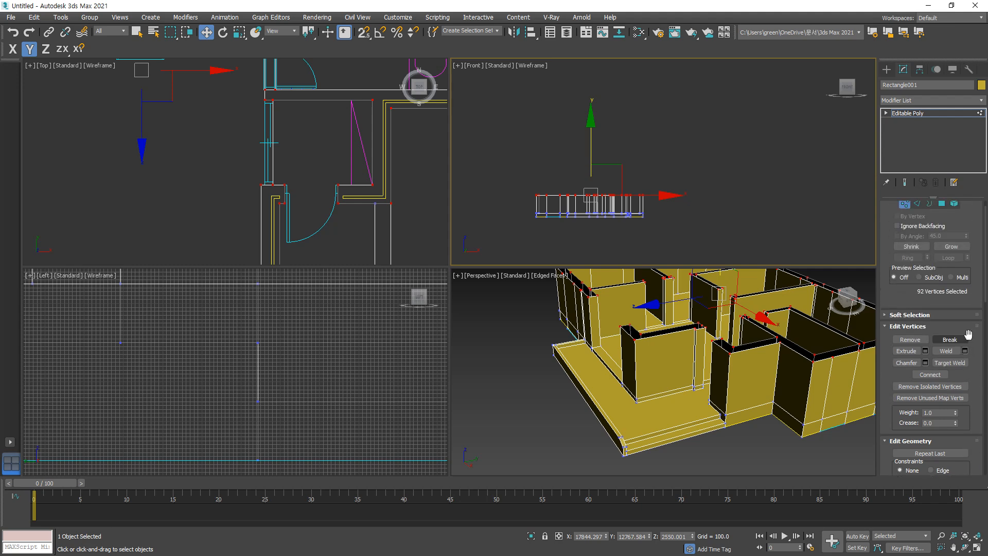
{"action": "scroll", "coordinate": [956, 329], "scroll_direction": "down", "scroll_amount": 5}
{"action": "scroll", "coordinate": [972, 399], "scroll_direction": "down", "scroll_amount": 2}
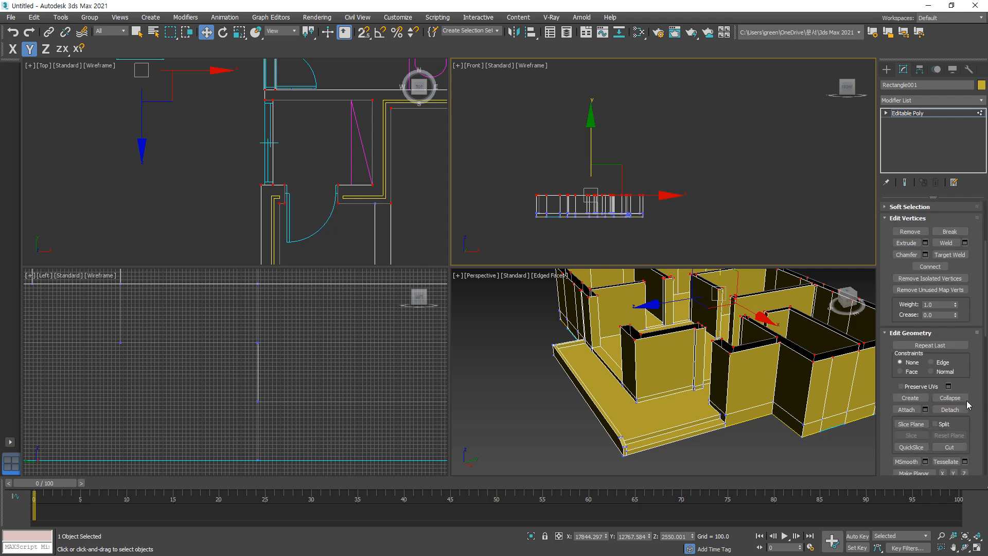
{"action": "scroll", "coordinate": [961, 335], "scroll_direction": "up", "scroll_amount": 3}
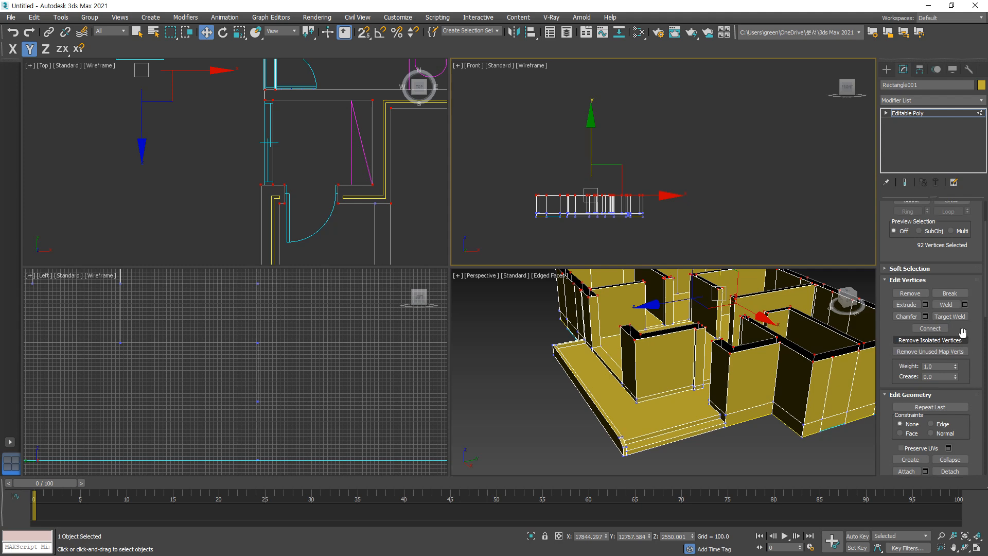
{"action": "key", "text": "3"}
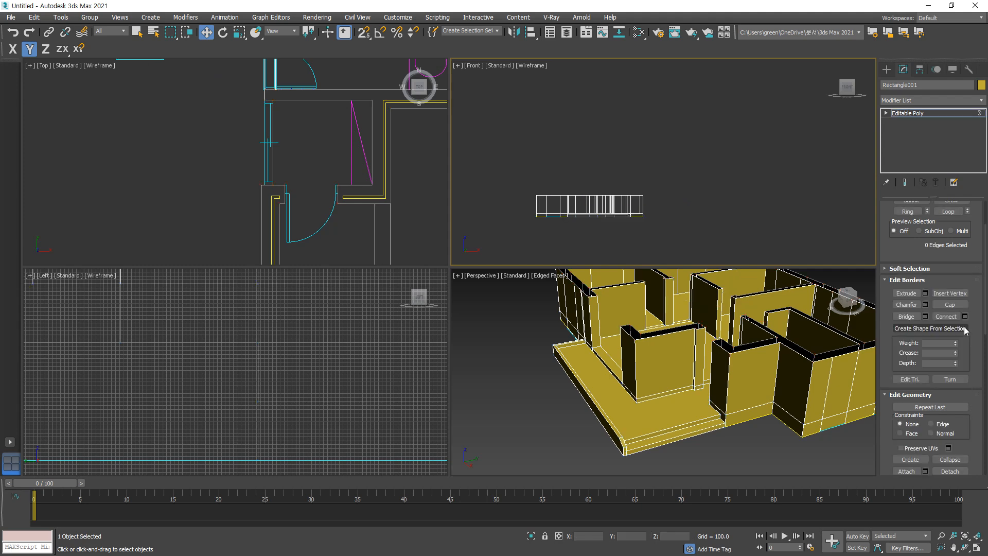
{"action": "left_click", "coordinate": [821, 359]}
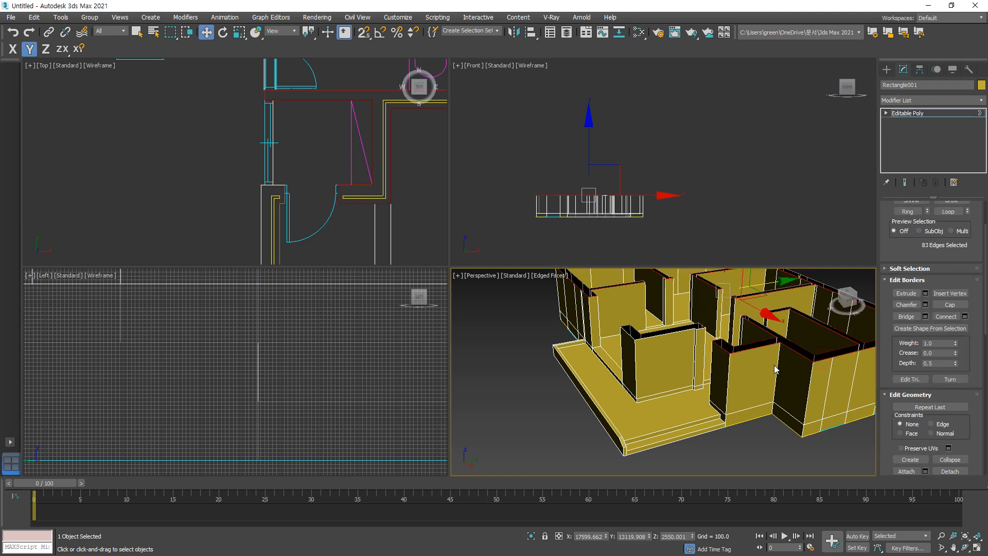
{"action": "left_click", "coordinate": [674, 333], "text": "ctrl"}
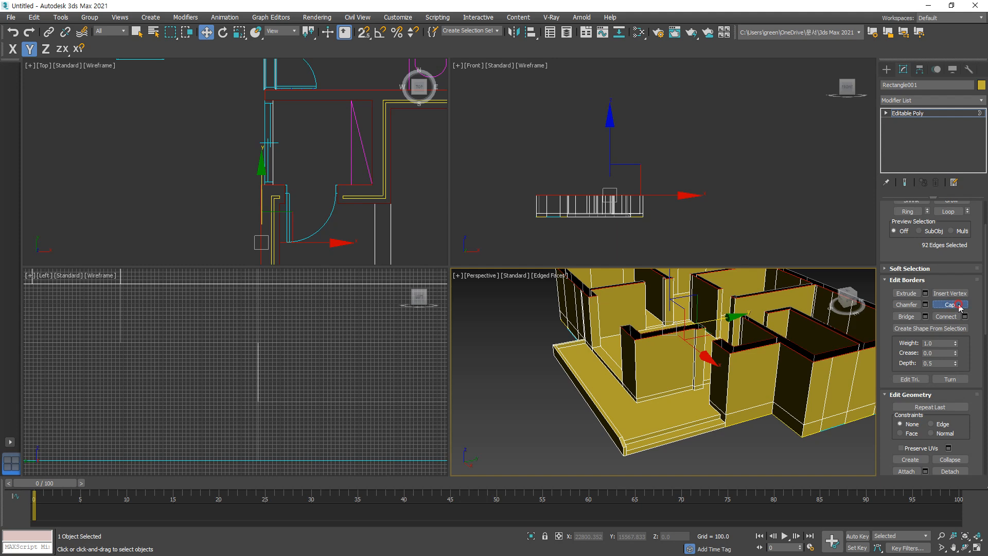
{"action": "scroll", "coordinate": [568, 380], "scroll_direction": "down", "scroll_amount": 6}
{"action": "middle_click_drag", "start_coordinate": [567, 375], "coordinate": [612, 382], "text": "alt"}
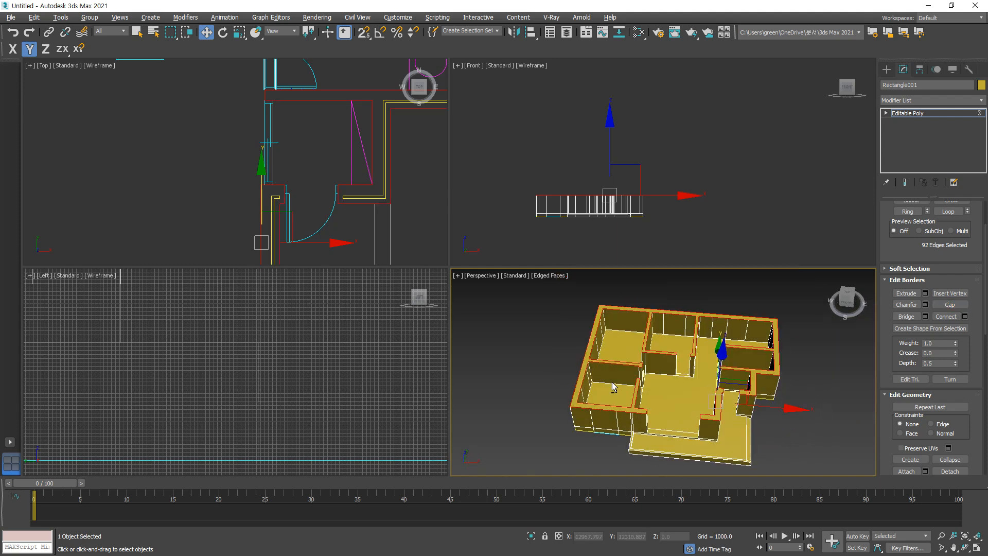
{"action": "left_click", "coordinate": [787, 424]}
{"action": "left_click", "coordinate": [765, 395]}
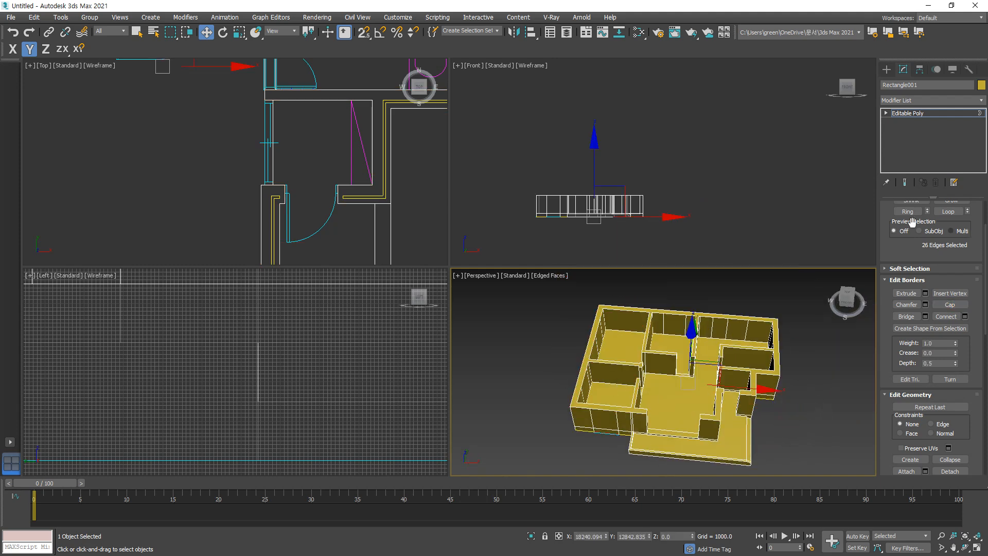
{"action": "left_click", "coordinate": [803, 377]}
Step: Select all elements of the apartment model and clear their smoothing groups
{"action": "key", "text": "4"}
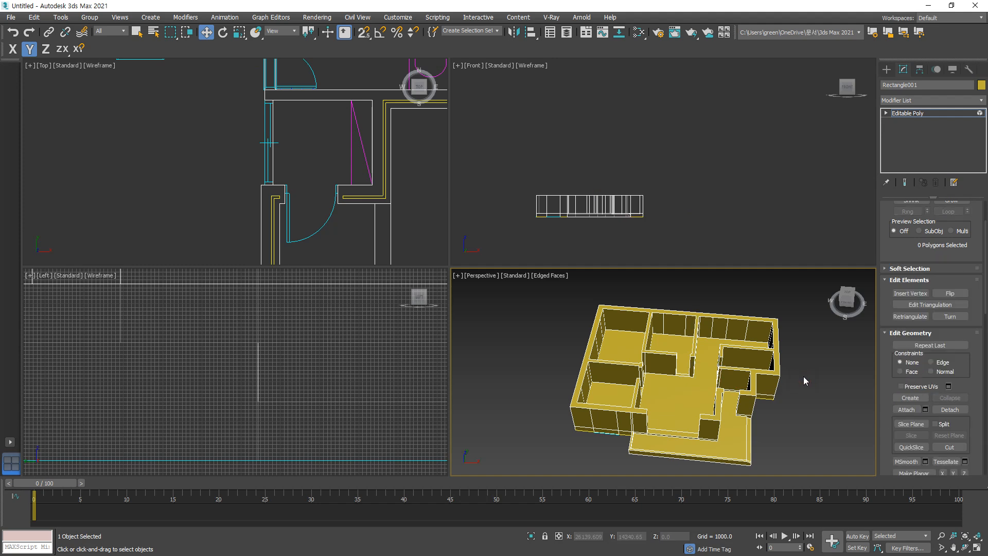
{"action": "key", "text": "ctrl+a"}
{"action": "scroll", "coordinate": [965, 381], "scroll_direction": "down", "scroll_amount": 5}
{"action": "scroll", "coordinate": [965, 381], "scroll_direction": "down", "scroll_amount": 3}
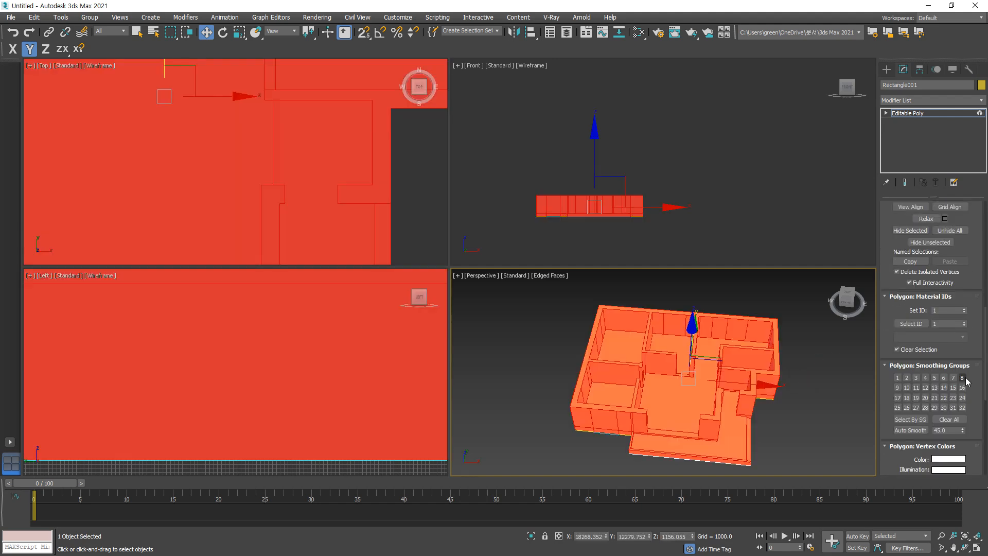
{"action": "left_click", "coordinate": [797, 413]}
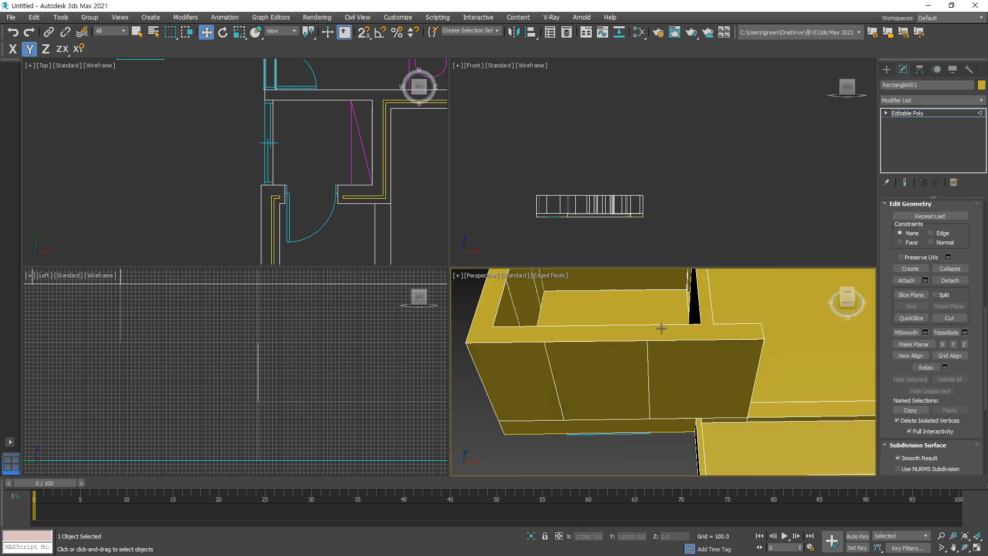
Step: Cut two edges across the outer wall's top face, joining the opposite vertices at both ends of the window opening
{"action": "key", "text": "1"}
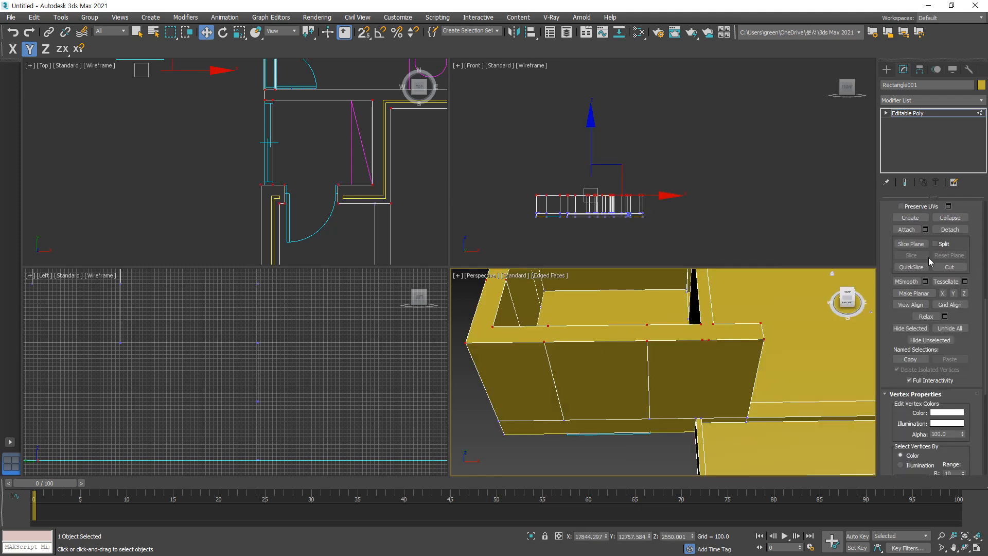
{"action": "left_click", "coordinate": [542, 445]}
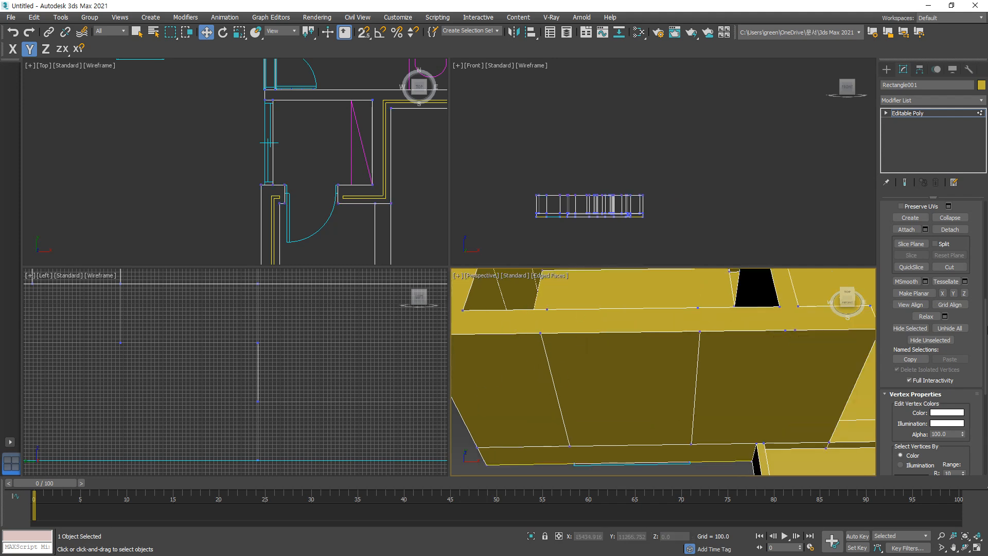
{"action": "left_click", "coordinate": [949, 266]}
{"action": "left_click", "coordinate": [539, 332]}
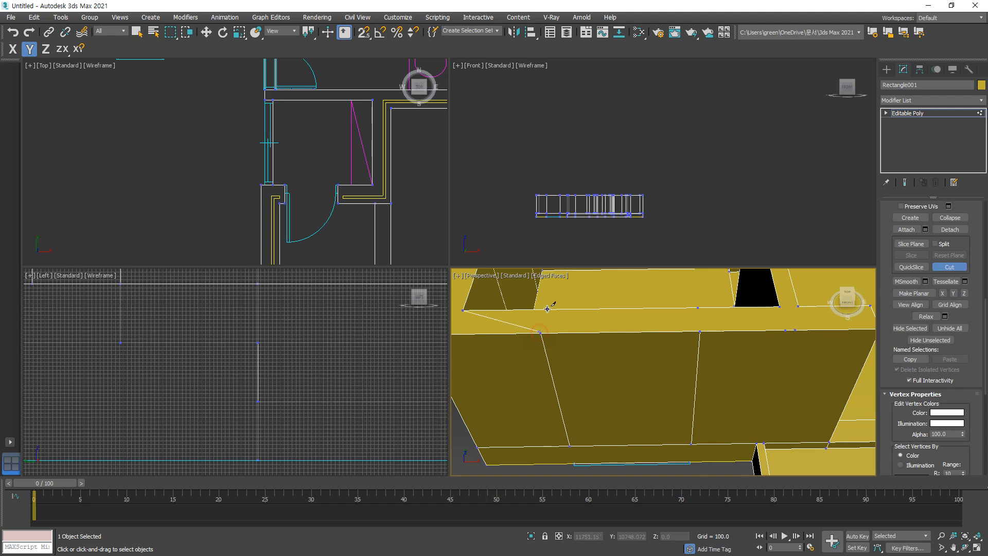
{"action": "left_click", "coordinate": [547, 309]}
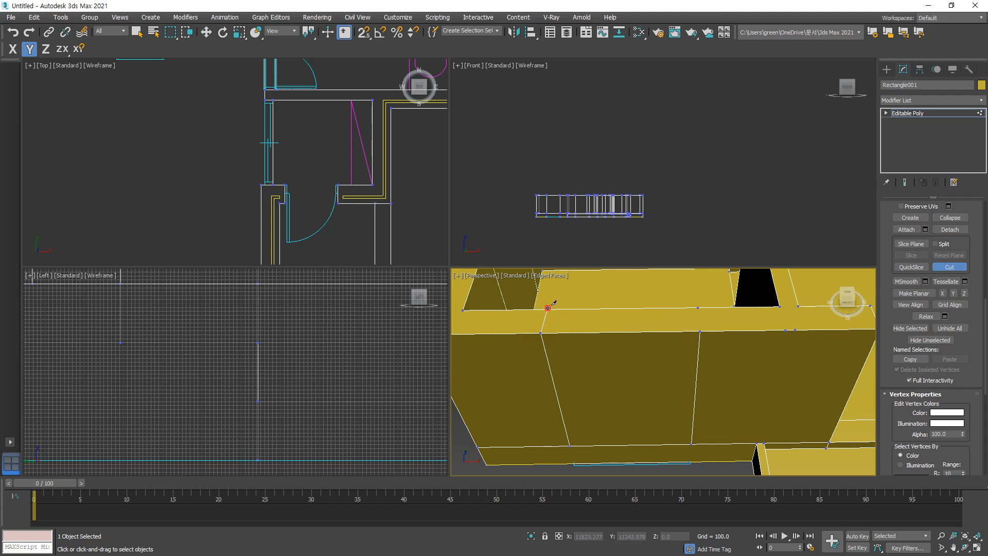
{"action": "left_click", "coordinate": [698, 330]}
{"action": "left_click", "coordinate": [698, 307]}
Step: Delete the outer and inner top edges between the two cuts to remove the wall faces at the window
{"action": "key", "text": "2"}
{"action": "right_click", "coordinate": [633, 340], "text": "shift"}
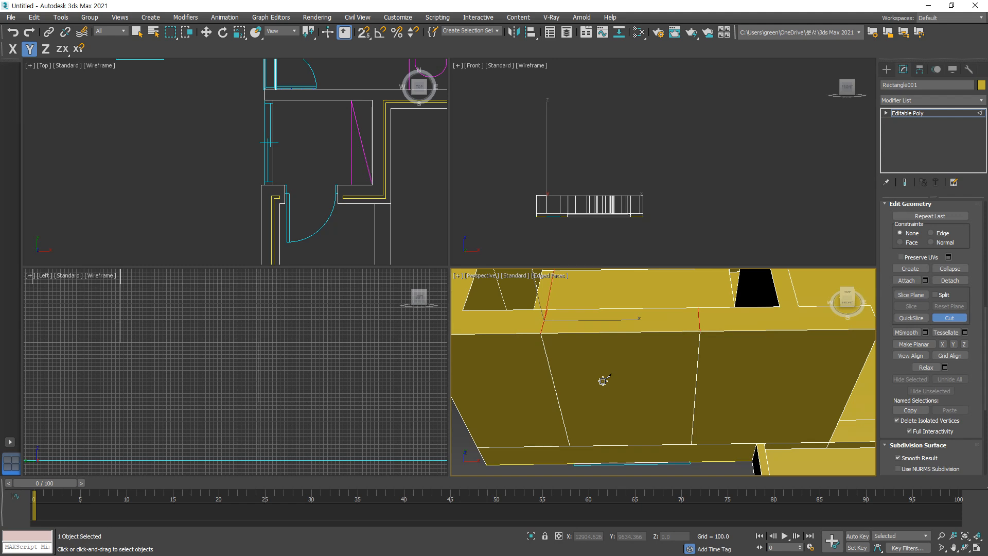
{"action": "right_click", "coordinate": [603, 381]}
{"action": "left_click", "coordinate": [609, 336]}
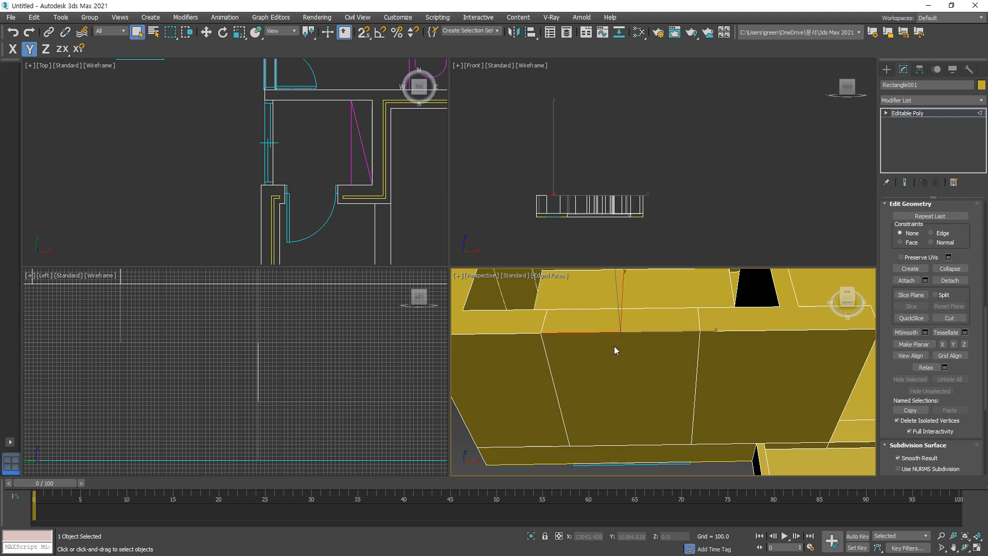
{"action": "left_click", "coordinate": [613, 351]}
{"action": "left_click", "coordinate": [618, 332]}
{"action": "key", "text": "Delete"}
{"action": "left_click", "coordinate": [619, 309]}
{"action": "key", "text": "Delete"}
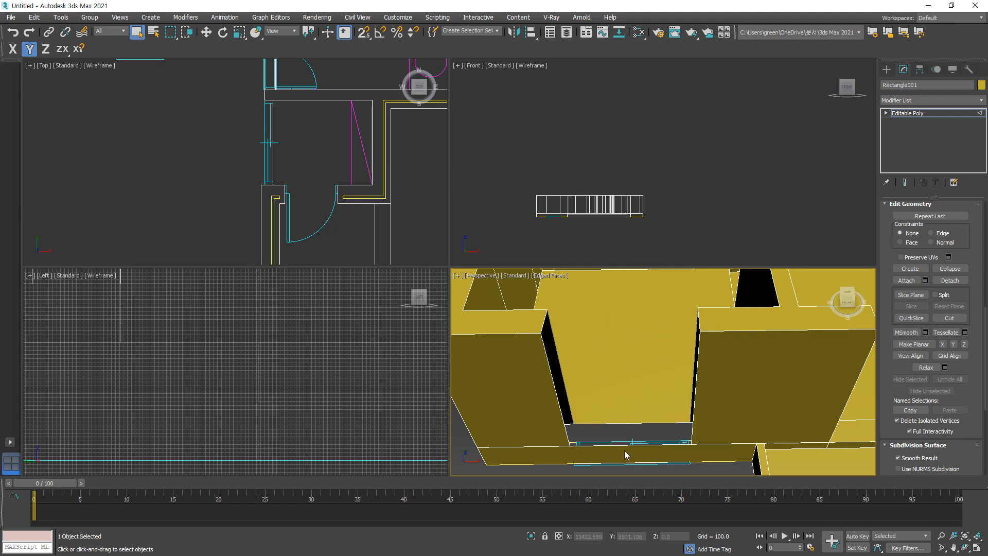
Step: Try bridging the window opening's two bottom edges to close the gap between them
{"action": "scroll", "coordinate": [623, 447], "scroll_direction": "up", "scroll_amount": 3}
{"action": "scroll", "coordinate": [623, 416], "scroll_direction": "down", "scroll_amount": 3}
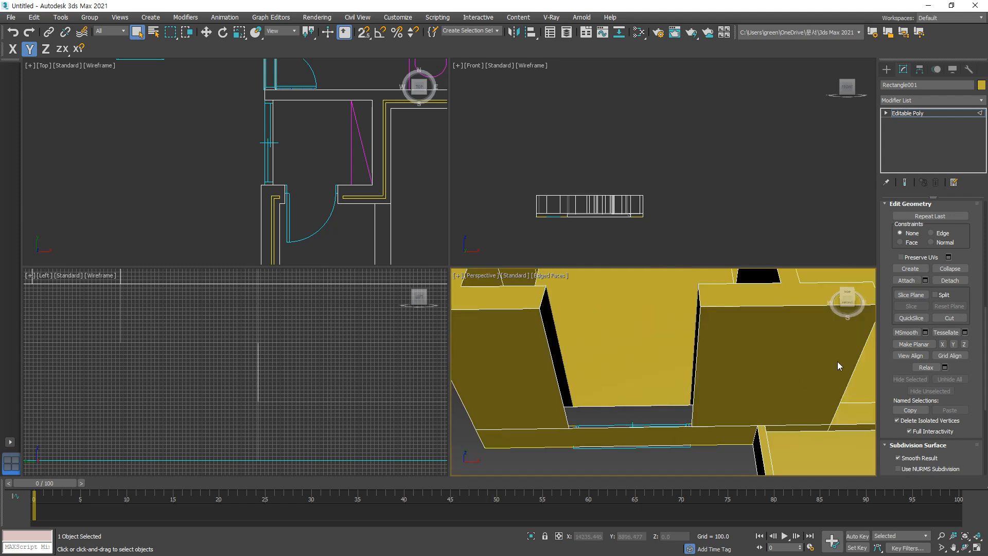
{"action": "left_click", "coordinate": [660, 405]}
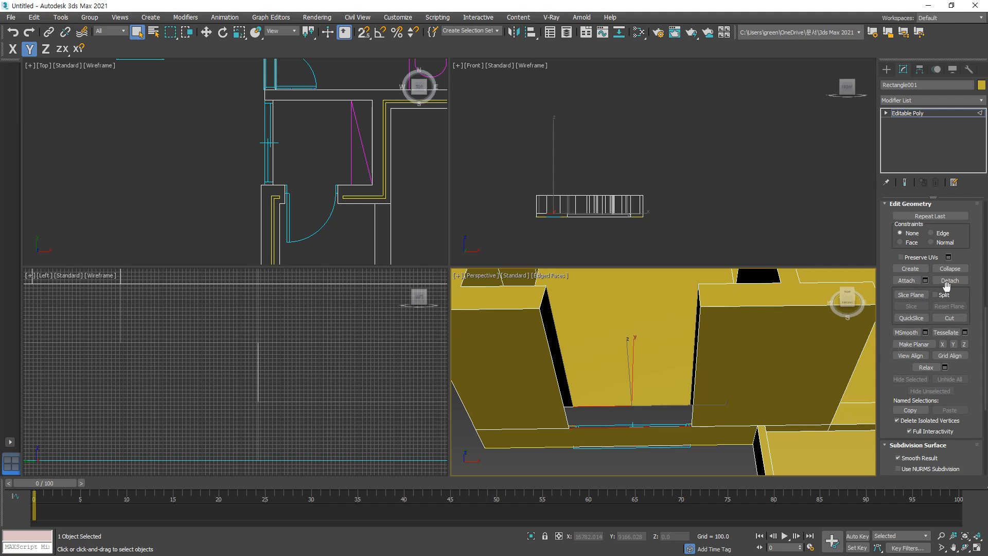
{"action": "scroll", "coordinate": [959, 320], "scroll_direction": "up", "scroll_amount": 5}
{"action": "scroll", "coordinate": [959, 320], "scroll_direction": "up", "scroll_amount": 5}
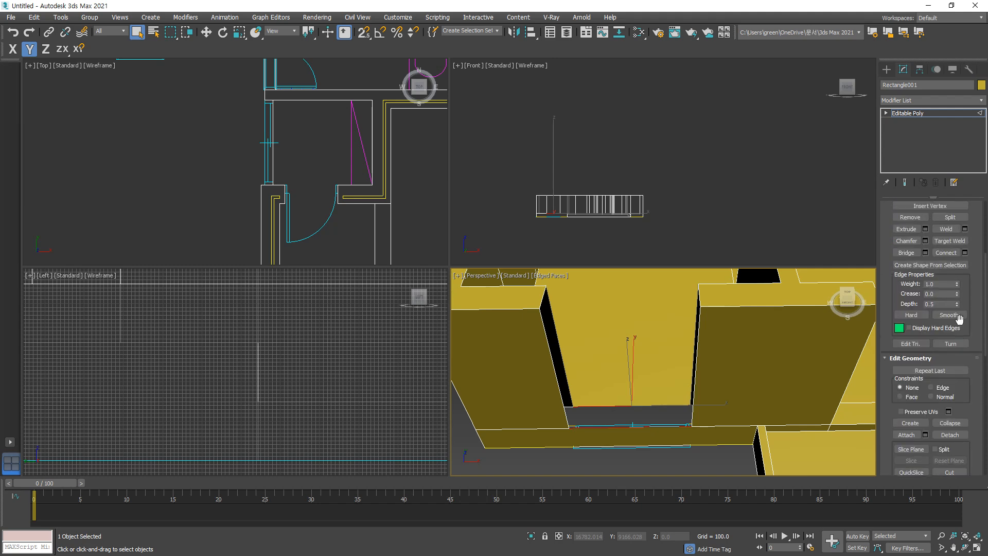
{"action": "left_click", "coordinate": [906, 252]}
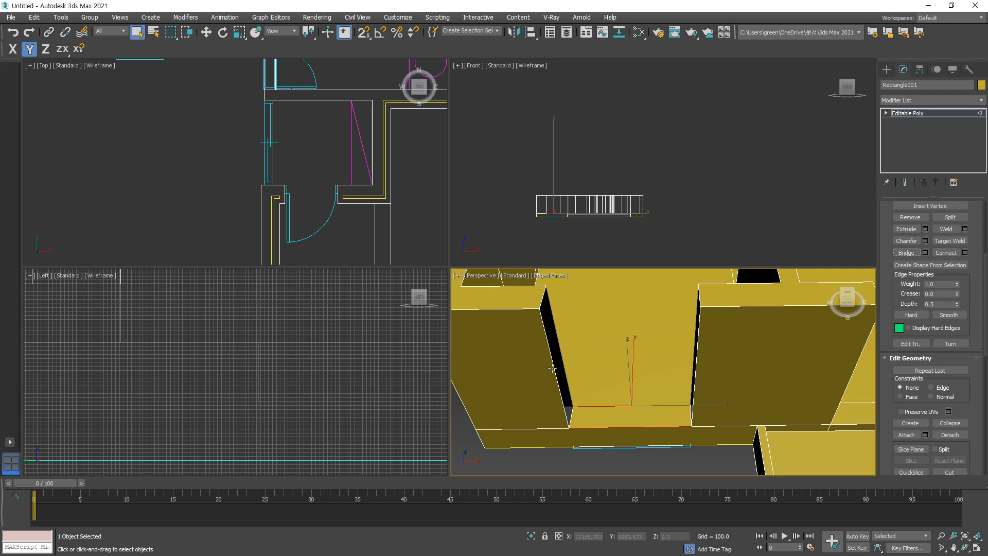
{"action": "middle_click_drag", "start_coordinate": [664, 378], "coordinate": [682, 385], "text": "alt"}
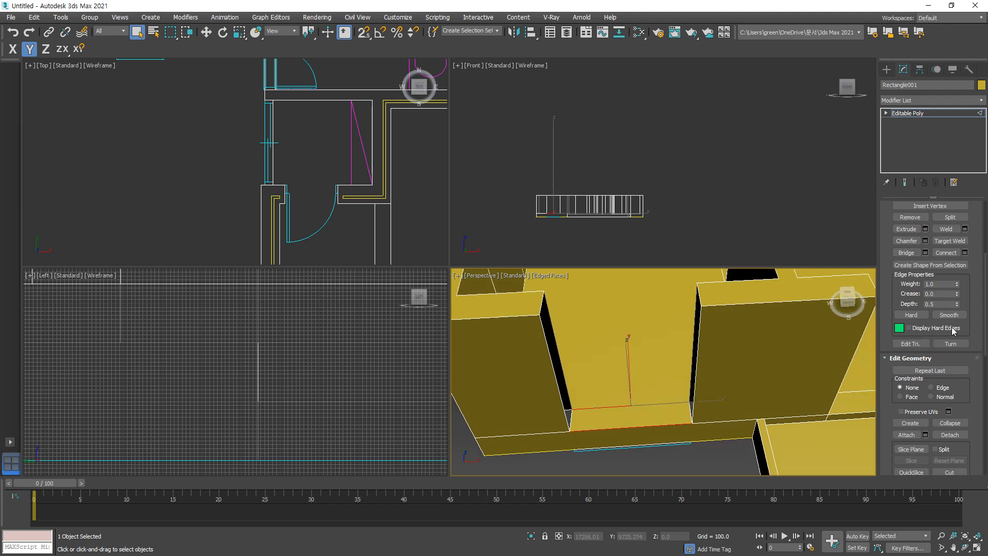
Step: Try cutting a new edge from one vertical side of the window opening to the other with the Cut tool
{"action": "scroll", "coordinate": [961, 354], "scroll_direction": "down", "scroll_amount": 3}
{"action": "left_click", "coordinate": [949, 410]}
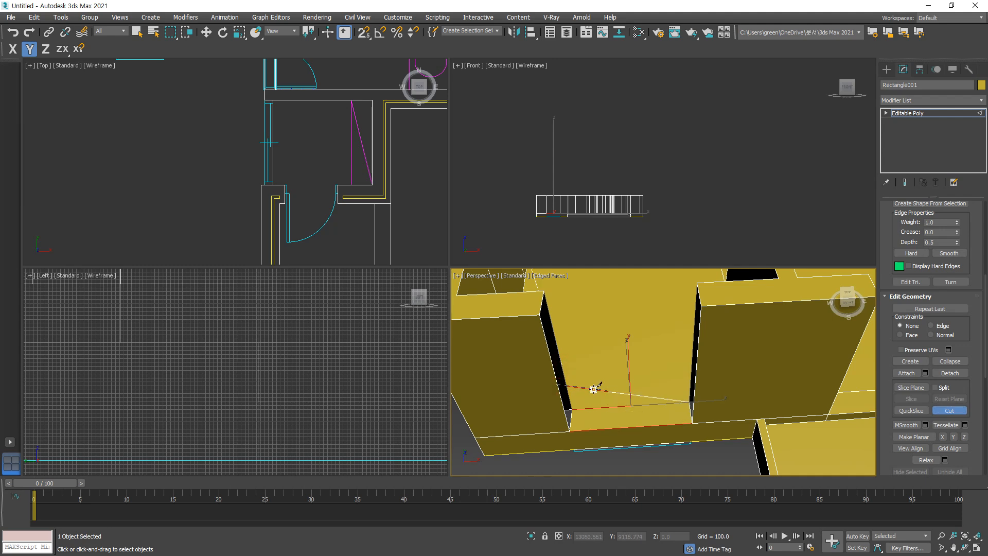
{"action": "left_click", "coordinate": [691, 356]}
{"action": "right_click", "coordinate": [664, 384]}
{"action": "middle_click_drag", "start_coordinate": [566, 330], "coordinate": [557, 366], "text": "alt"}
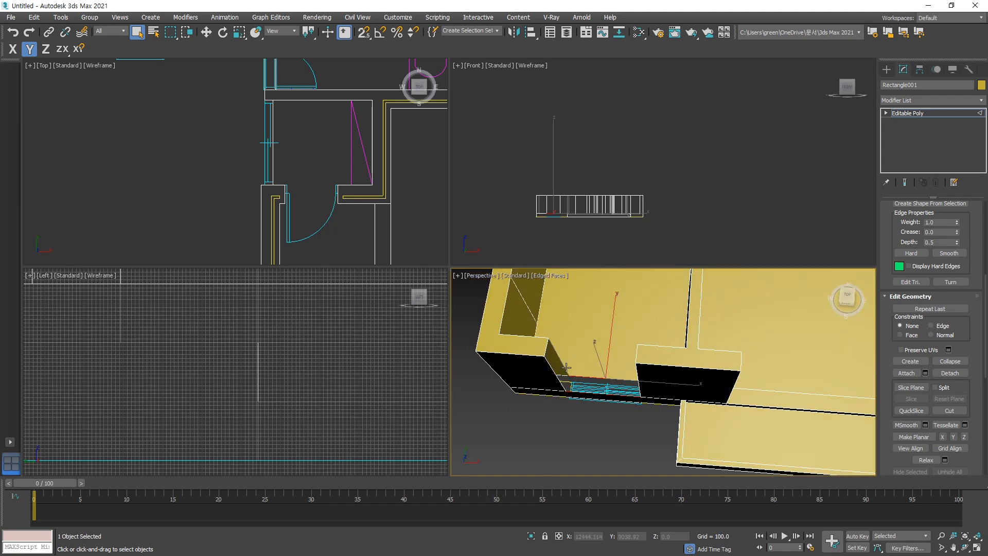
Step: Try cutting across the wall's open end face beside the window with the Cut tool from a closer view
{"action": "scroll", "coordinate": [582, 398], "scroll_direction": "up", "scroll_amount": 4}
{"action": "middle_click_drag", "start_coordinate": [599, 354], "coordinate": [604, 377], "text": "alt"}
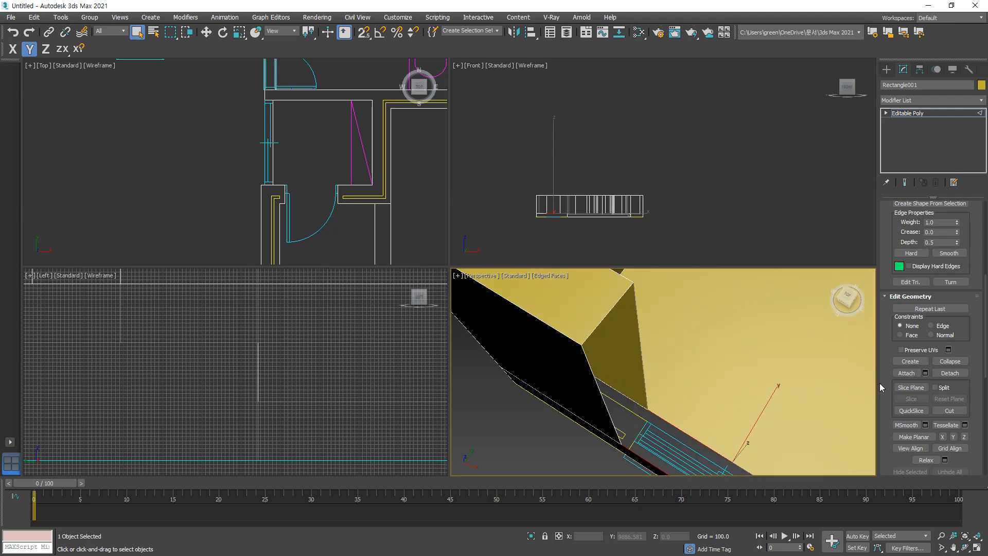
{"action": "left_click", "coordinate": [946, 410]}
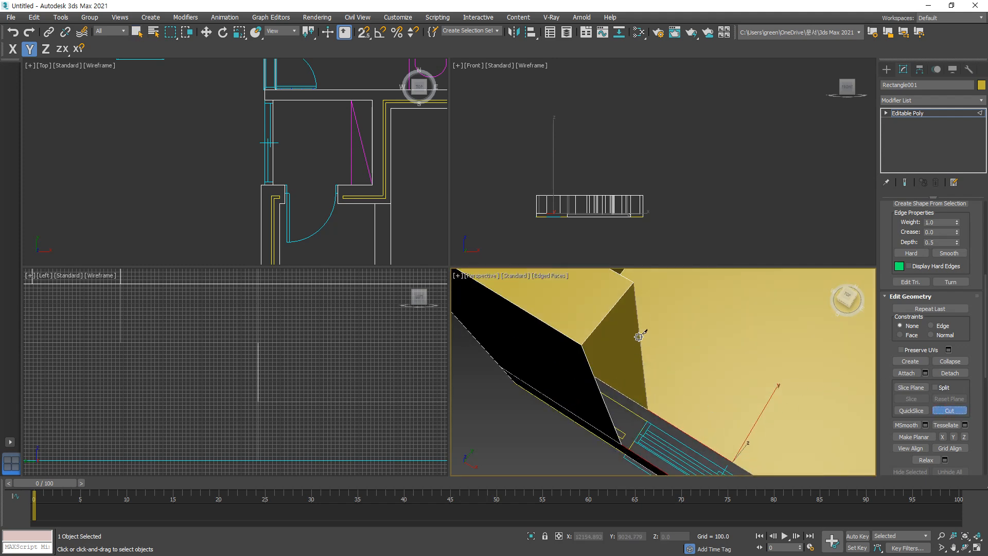
{"action": "middle_click_drag", "start_coordinate": [619, 372], "coordinate": [598, 366], "text": "alt"}
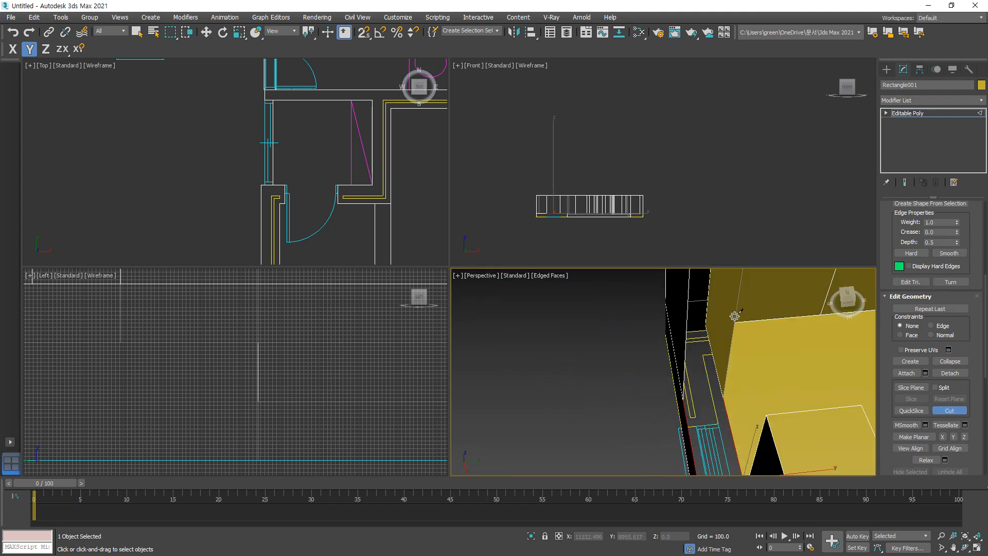
{"action": "left_click", "coordinate": [687, 321]}
{"action": "scroll", "coordinate": [708, 381], "scroll_direction": "down", "scroll_amount": 1}
{"action": "middle_click_drag", "start_coordinate": [718, 340], "coordinate": [676, 340], "text": "alt"}
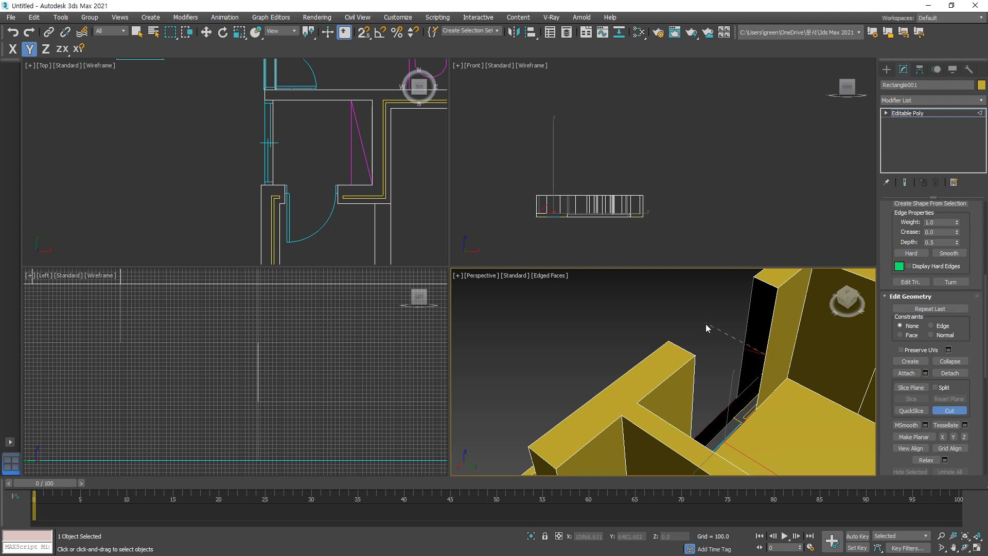
{"action": "middle_click_drag", "start_coordinate": [692, 398], "coordinate": [663, 389]}
{"action": "scroll", "coordinate": [660, 356], "scroll_direction": "up", "scroll_amount": 2}
{"action": "scroll", "coordinate": [689, 355], "scroll_direction": "up", "scroll_amount": 2}
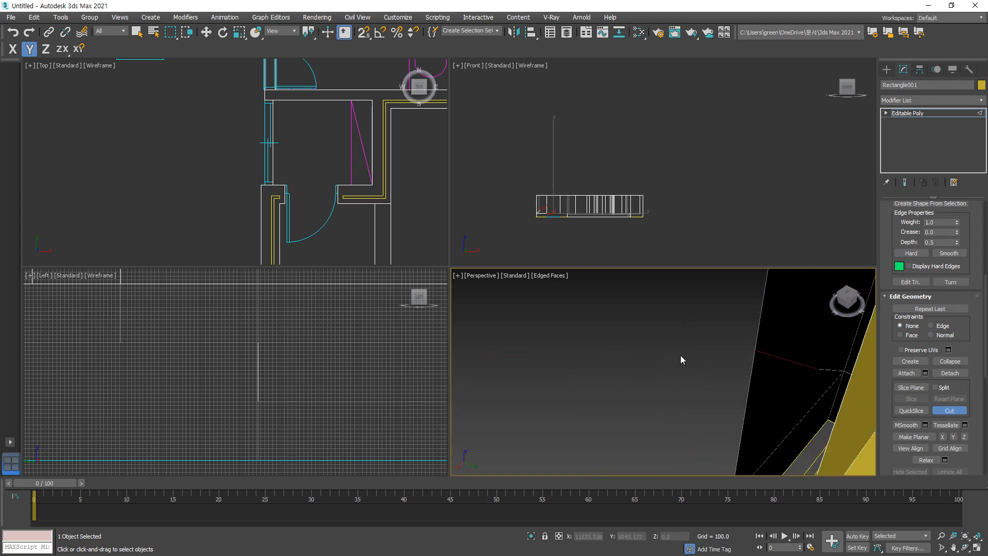
{"action": "scroll", "coordinate": [680, 356], "scroll_direction": "down", "scroll_amount": 2}
{"action": "right_click", "coordinate": [661, 371]}
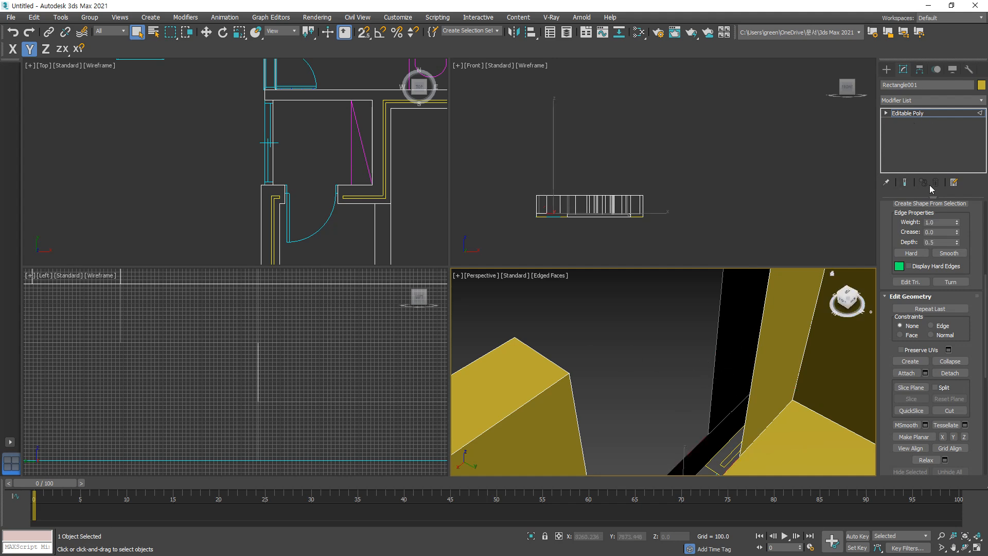
Step: Insert vertices partway up the vertical edges of the wall ends at the window opening
{"action": "key", "text": "2"}
{"action": "scroll", "coordinate": [967, 245], "scroll_direction": "up", "scroll_amount": 5}
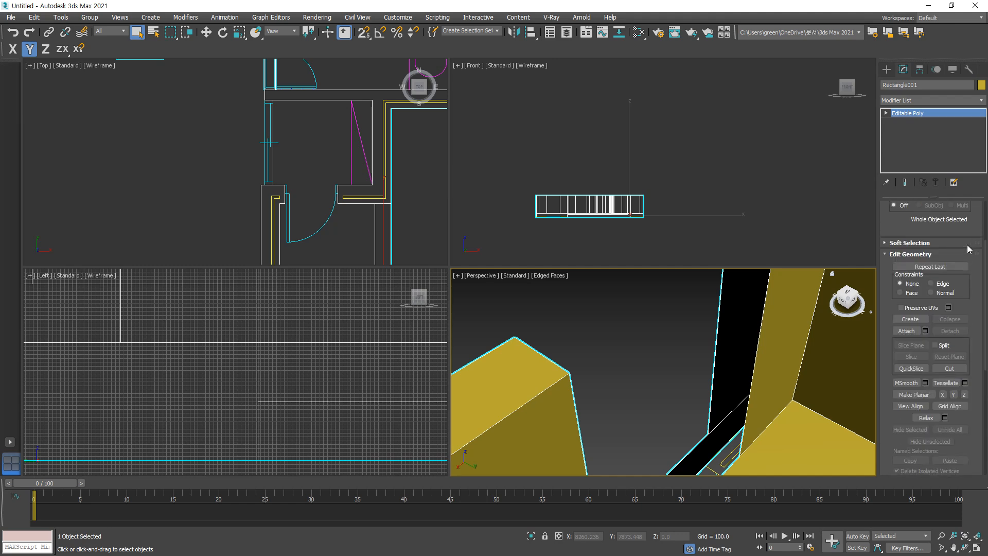
{"action": "scroll", "coordinate": [967, 245], "scroll_direction": "up", "scroll_amount": 3}
{"action": "key", "text": "2"}
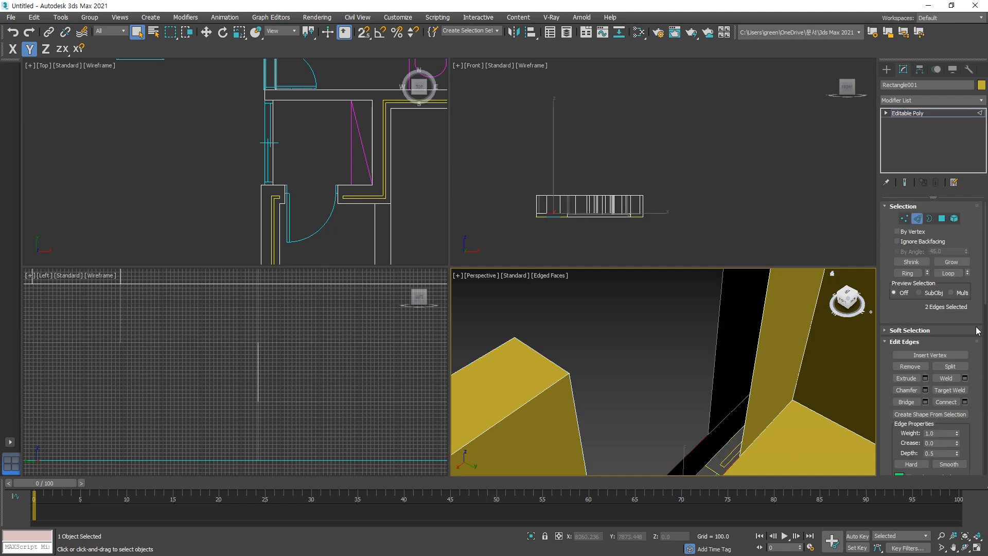
{"action": "left_click", "coordinate": [941, 356]}
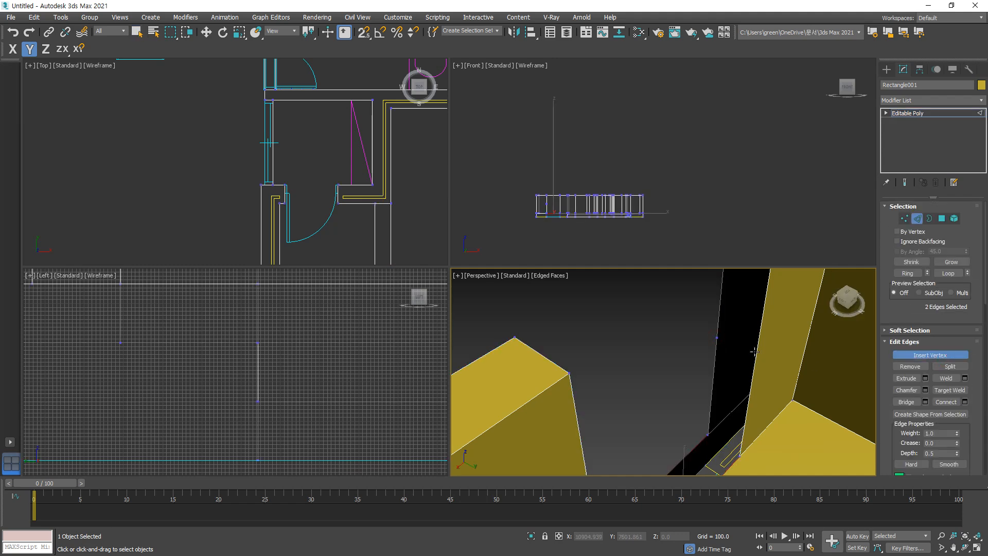
{"action": "middle_click_drag", "start_coordinate": [649, 384], "coordinate": [552, 424], "text": "alt"}
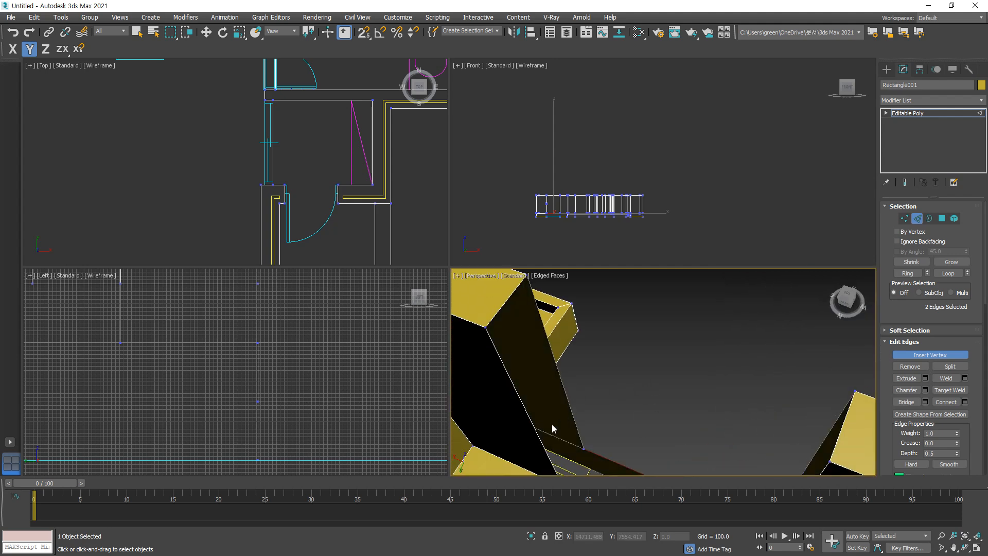
{"action": "right_click", "coordinate": [596, 385]}
Step: Bridge the inner and outer bottom edges of the window opening to close the gap between them
{"action": "middle_click_drag", "start_coordinate": [630, 381], "coordinate": [679, 338], "text": "alt"}
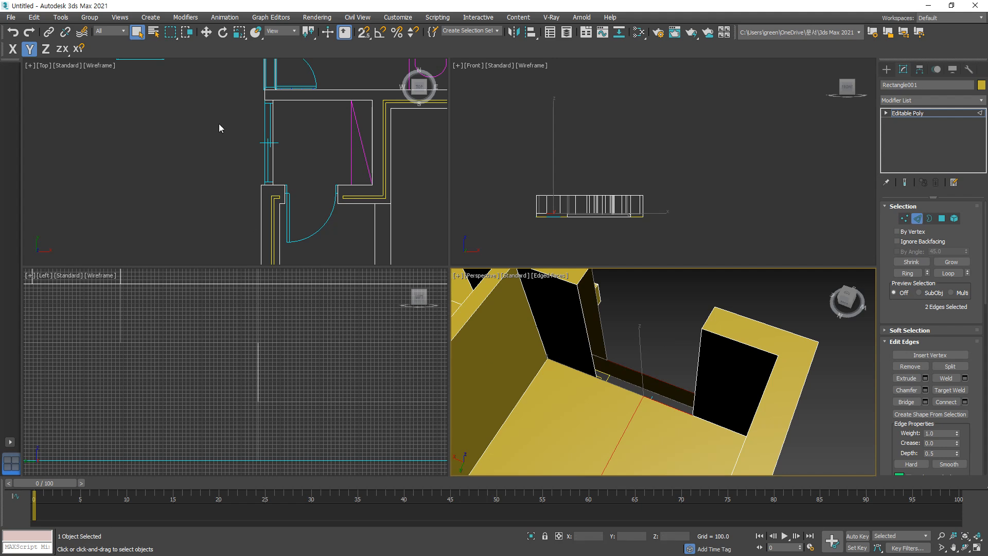
{"action": "scroll", "coordinate": [219, 127], "scroll_direction": "down", "scroll_amount": 2}
{"action": "left_click", "coordinate": [626, 338]}
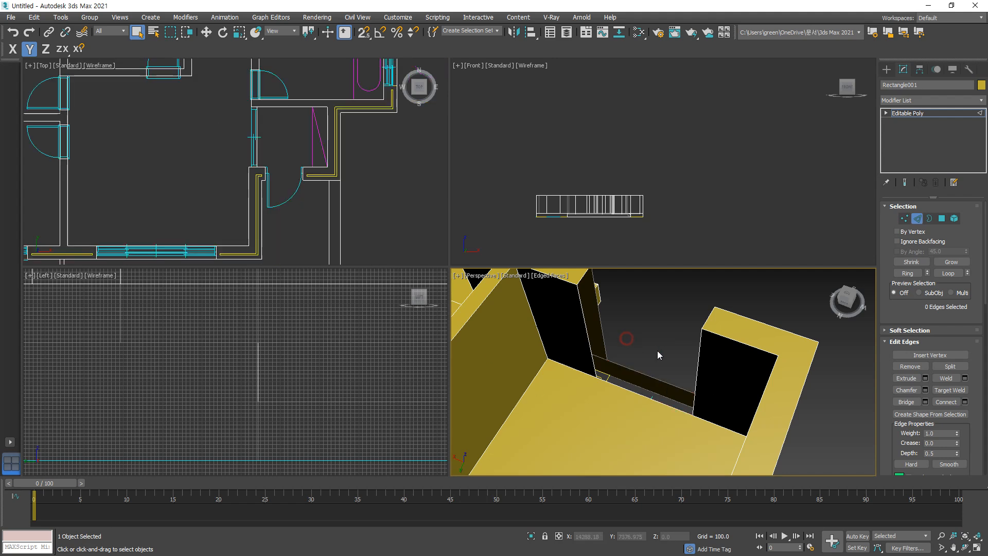
{"action": "left_click", "coordinate": [648, 396]}
{"action": "left_click", "coordinate": [657, 379], "text": "ctrl"}
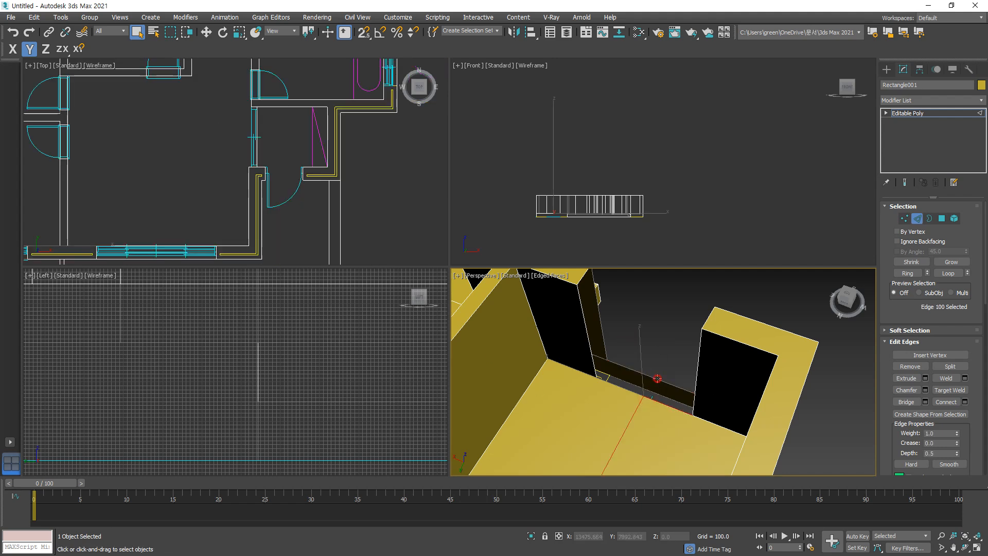
{"action": "left_click", "coordinate": [906, 402]}
Step: Try bridging the two lower vertical edges of the wall end beside the window opening
{"action": "left_click", "coordinate": [593, 355]}
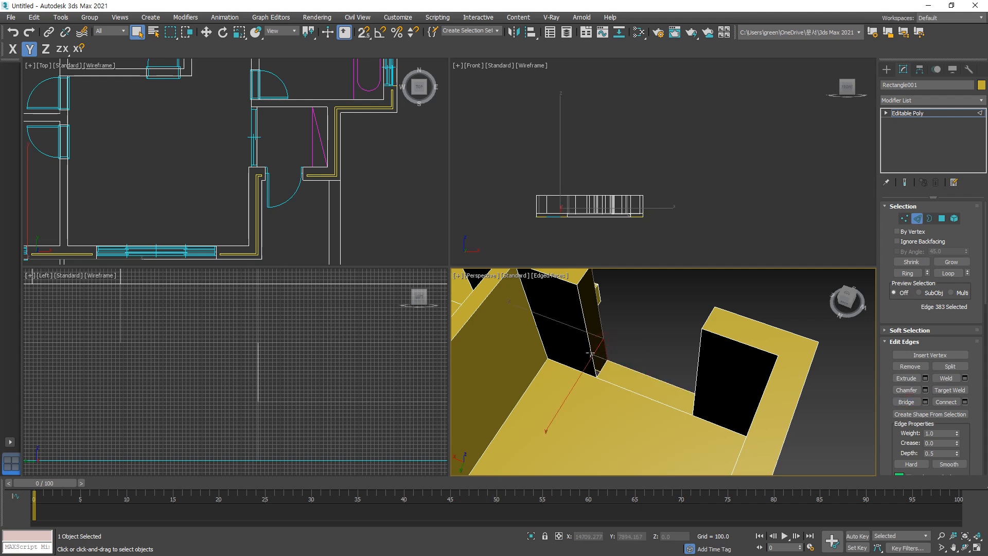
{"action": "left_click", "coordinate": [591, 353], "text": "ctrl"}
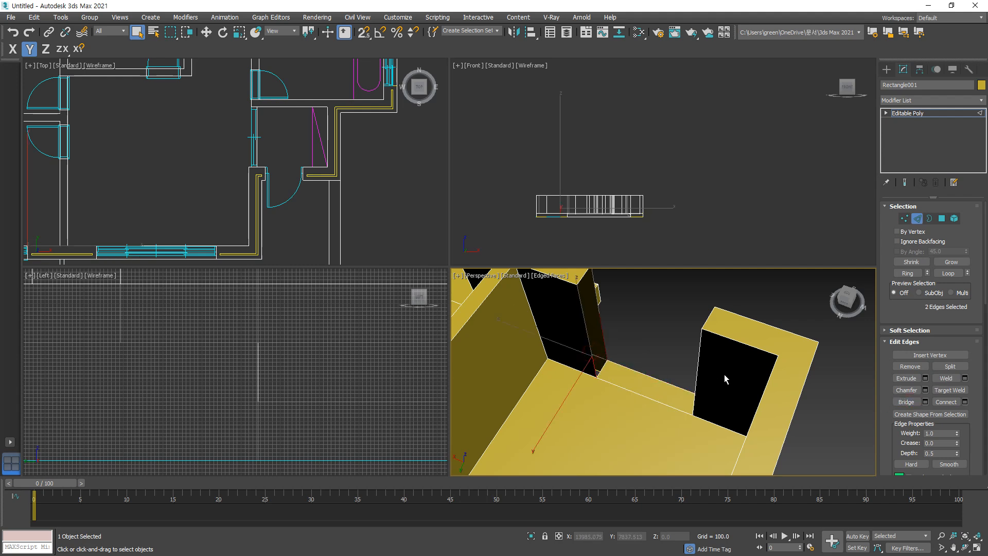
{"action": "left_click", "coordinate": [906, 402]}
{"action": "mouse_move", "coordinate": [618, 391]}
{"action": "middle_mouse_down", "text": "alt"}
{"action": "mouse_move", "coordinate": [645, 389]}
{"action": "mouse_move", "coordinate": [612, 385]}
{"action": "middle_mouse_up", "text": "alt"}
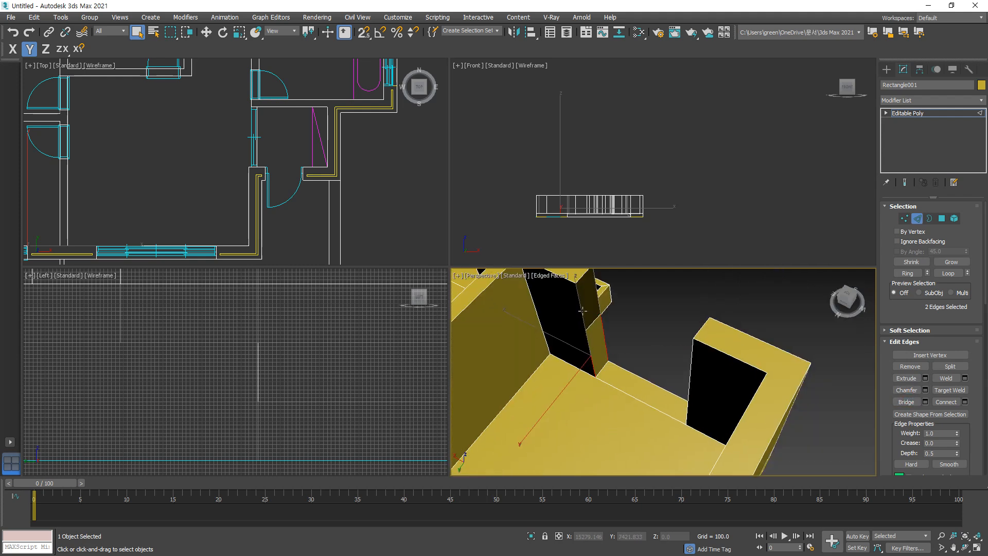
{"action": "left_click", "coordinate": [578, 309]}
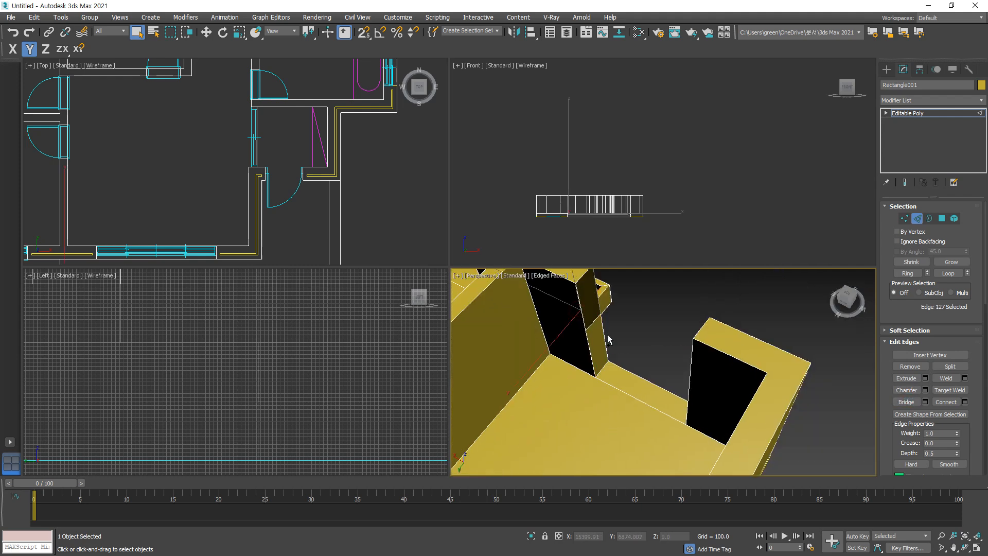
{"action": "left_click", "coordinate": [603, 352], "text": "ctrl"}
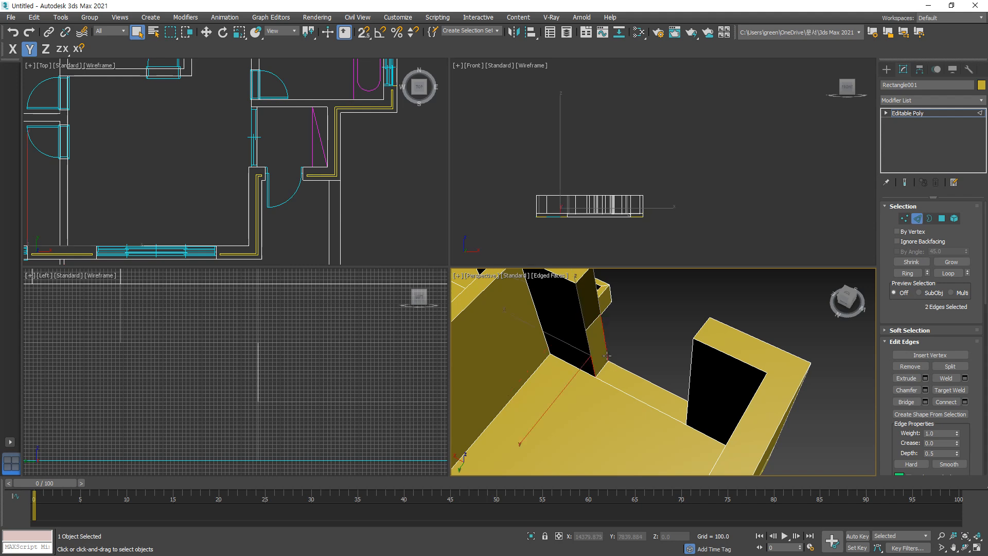
Step: Close the upper part of both wall ends at the window opening by bridging their two upper vertical edges
{"action": "left_click", "coordinate": [579, 302]}
{"action": "left_click", "coordinate": [596, 291], "text": "ctrl"}
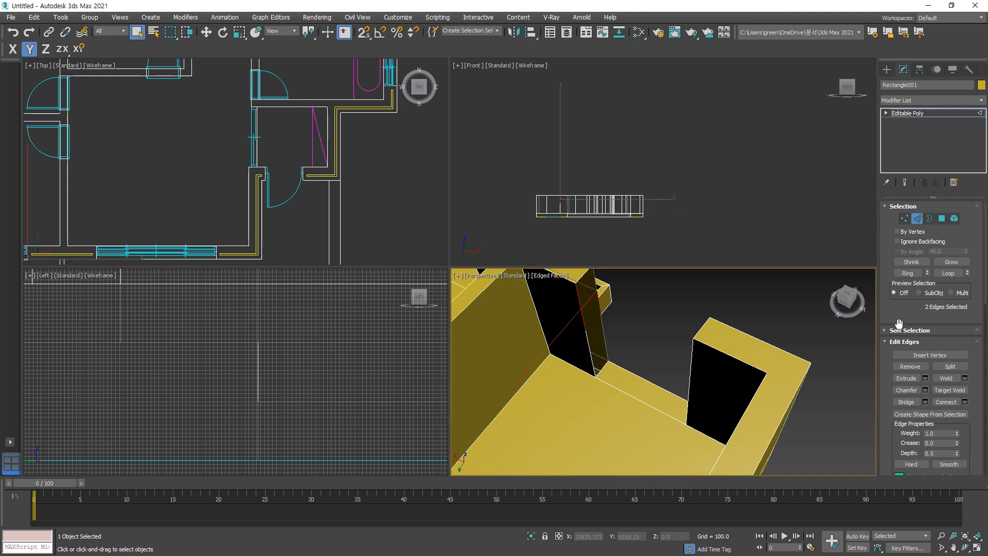
{"action": "middle_click_drag", "start_coordinate": [641, 378], "coordinate": [689, 370], "text": "alt"}
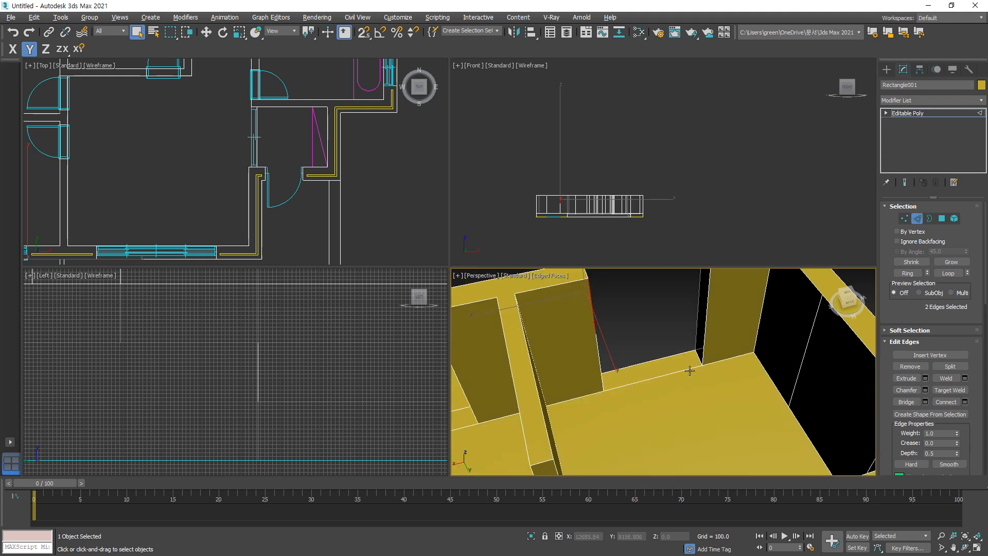
{"action": "left_click", "coordinate": [710, 285]}
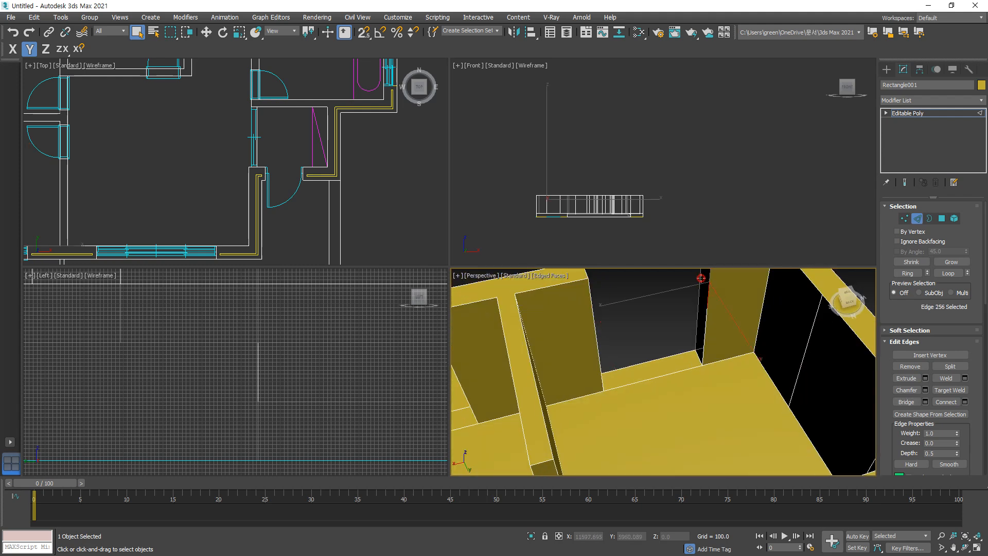
{"action": "left_click", "coordinate": [700, 278]}
{"action": "left_click", "coordinate": [906, 401]}
{"action": "left_click", "coordinate": [906, 401]}
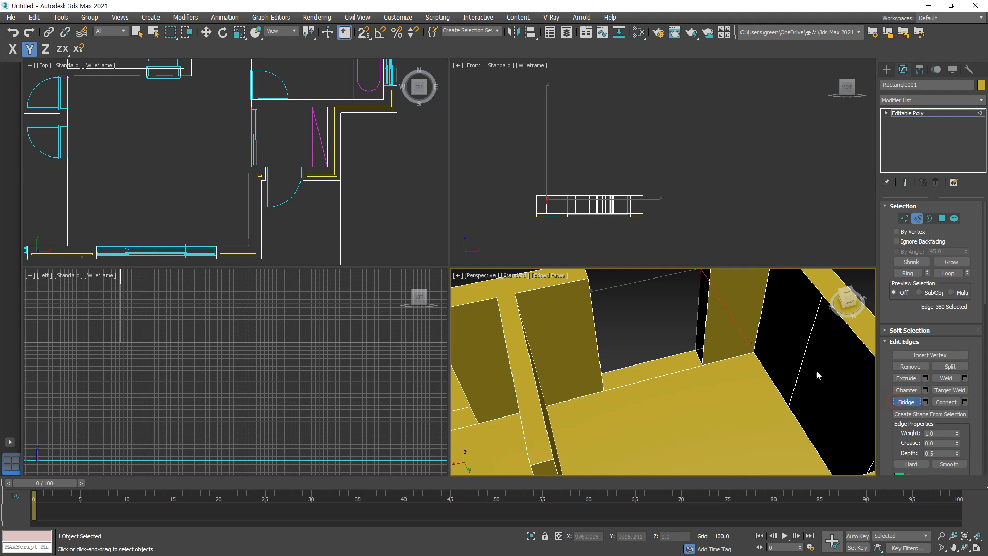
{"action": "left_click", "coordinate": [760, 365], "text": "ctrl"}
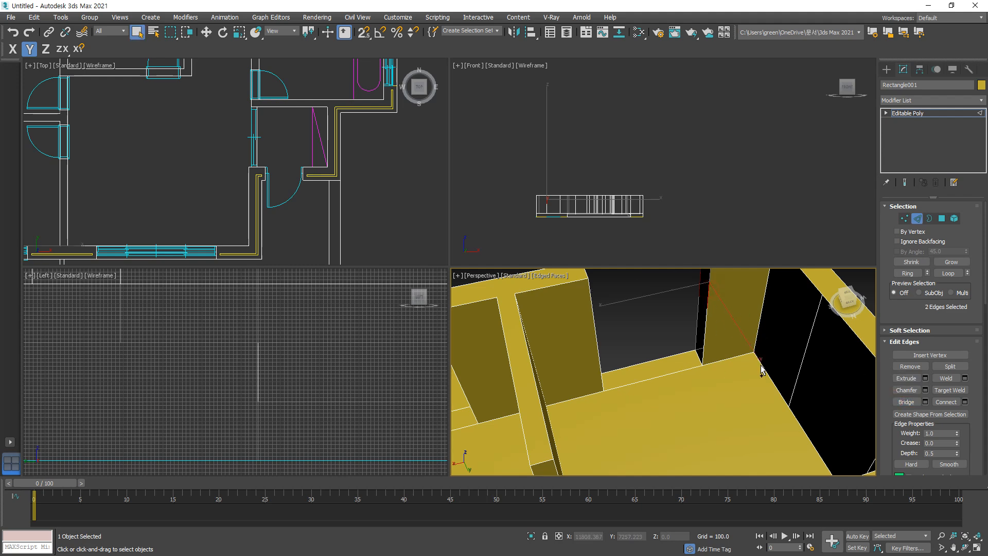
{"action": "left_click", "coordinate": [899, 402]}
Step: Delete the polygon along the bottom of the window opening and undo the deletion
{"action": "middle_click_drag", "start_coordinate": [622, 354], "coordinate": [635, 335]}
{"action": "scroll", "coordinate": [636, 334], "scroll_direction": "up", "scroll_amount": 3}
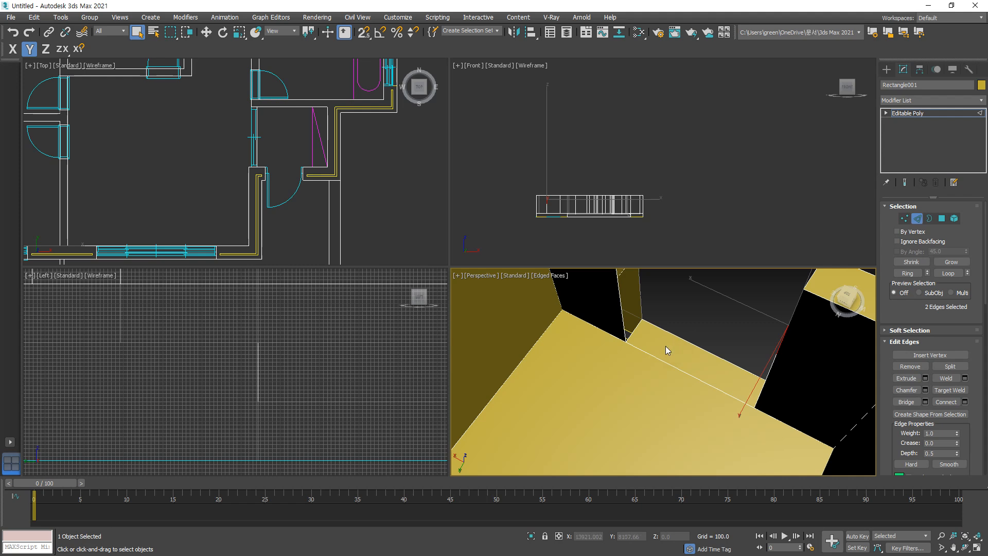
{"action": "key", "text": "4"}
{"action": "left_click", "coordinate": [677, 350]}
{"action": "key", "text": "Delete"}
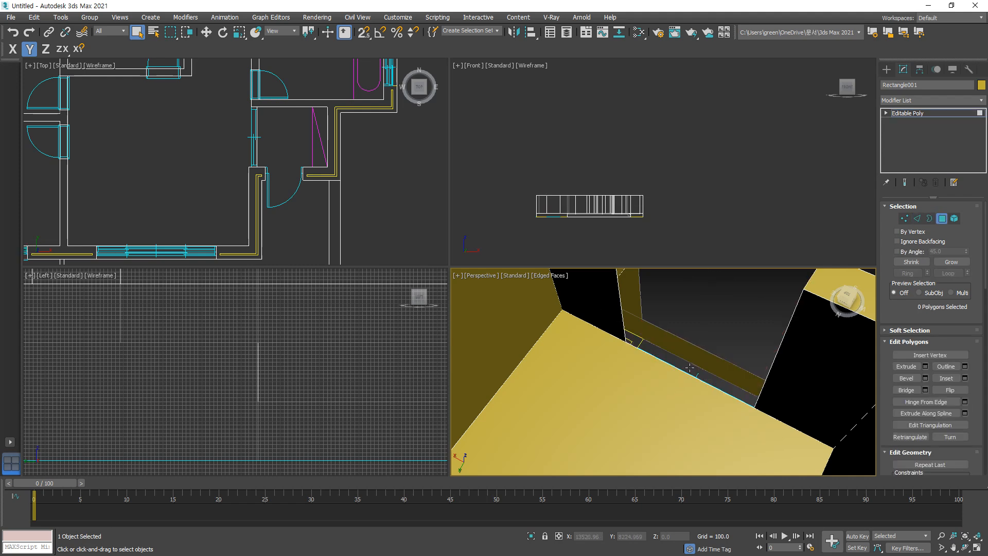
{"action": "key", "text": "ctrl+z"}
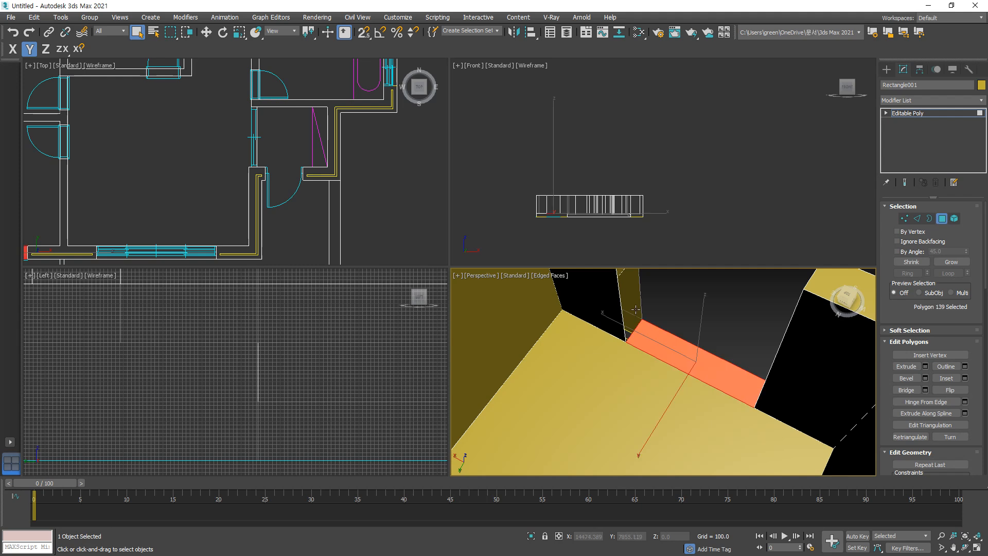
Step: Bridge the open borders in the lower parts of the two wall ends to form the low wall under the window
{"action": "key", "text": "3"}
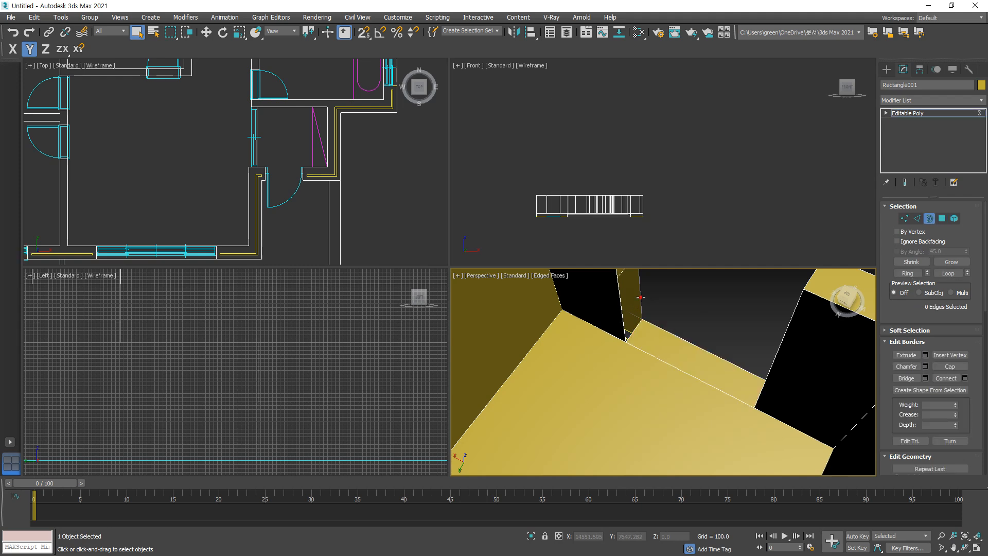
{"action": "left_click", "coordinate": [640, 297]}
{"action": "middle_click_drag", "start_coordinate": [658, 372], "coordinate": [776, 303], "text": "alt"}
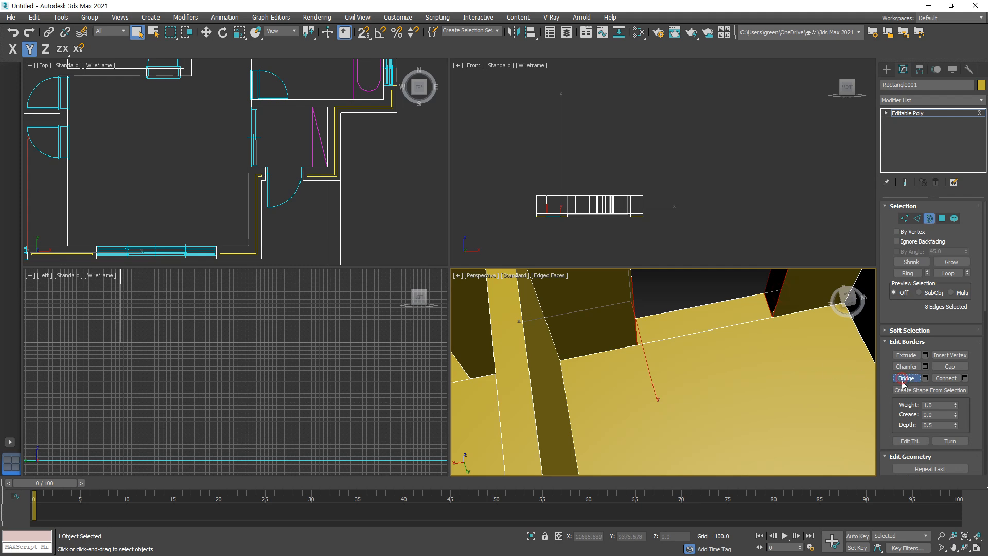
{"action": "scroll", "coordinate": [622, 390], "scroll_direction": "down", "scroll_amount": 3}
{"action": "middle_click_drag", "start_coordinate": [622, 390], "coordinate": [613, 433]}
{"action": "left_click", "coordinate": [622, 296]}
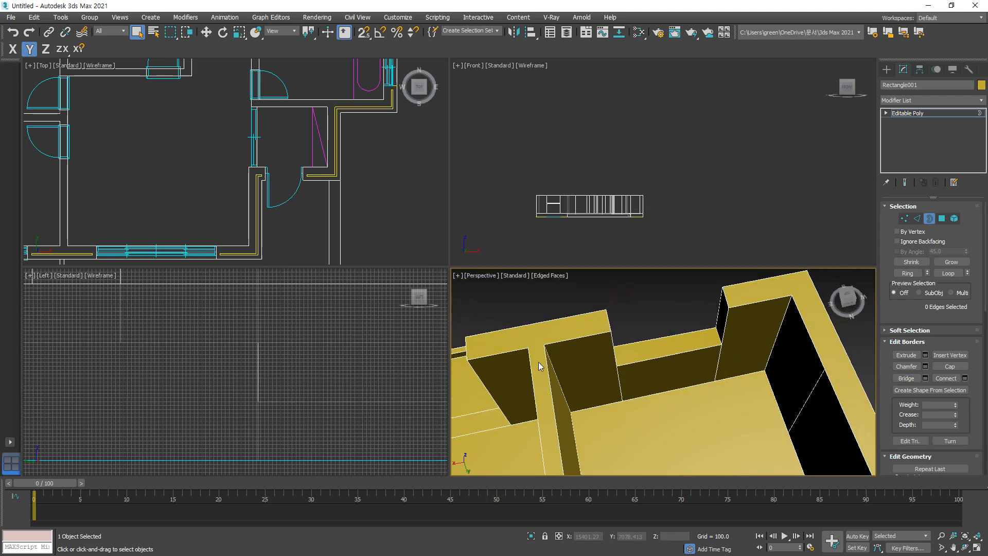
Step: Try moving the bottom outer corner vertex of the low wall under the window in the XY plane, and undo it
{"action": "middle_click_drag", "start_coordinate": [538, 362], "coordinate": [652, 364], "text": "alt"}
{"action": "middle_click_drag", "start_coordinate": [556, 385], "coordinate": [797, 247], "text": "alt"}
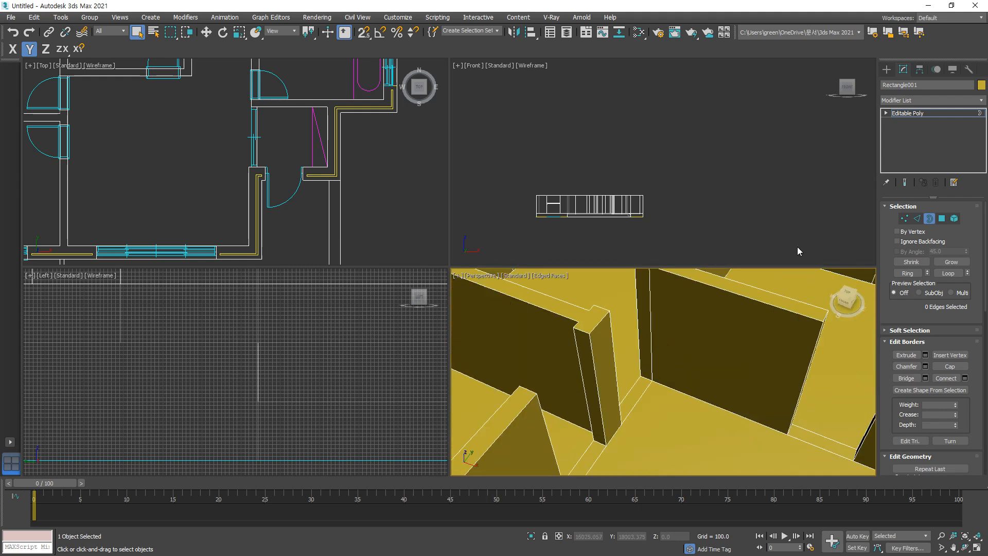
{"action": "scroll", "coordinate": [656, 362], "scroll_direction": "down", "scroll_amount": 5}
{"action": "middle_click_drag", "start_coordinate": [612, 380], "coordinate": [664, 356]}
{"action": "scroll", "coordinate": [602, 421], "scroll_direction": "up", "scroll_amount": 5}
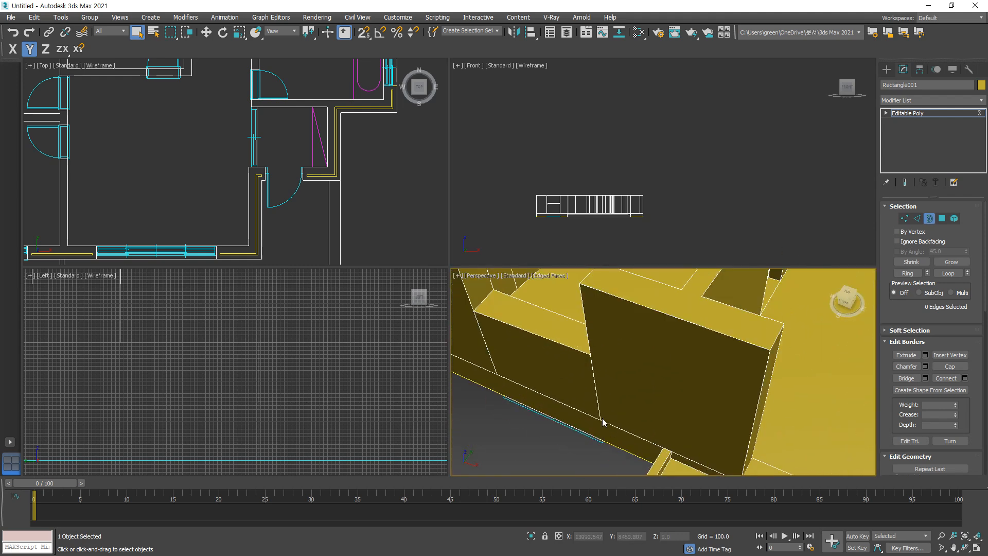
{"action": "middle_click_drag", "start_coordinate": [603, 418], "coordinate": [659, 399]}
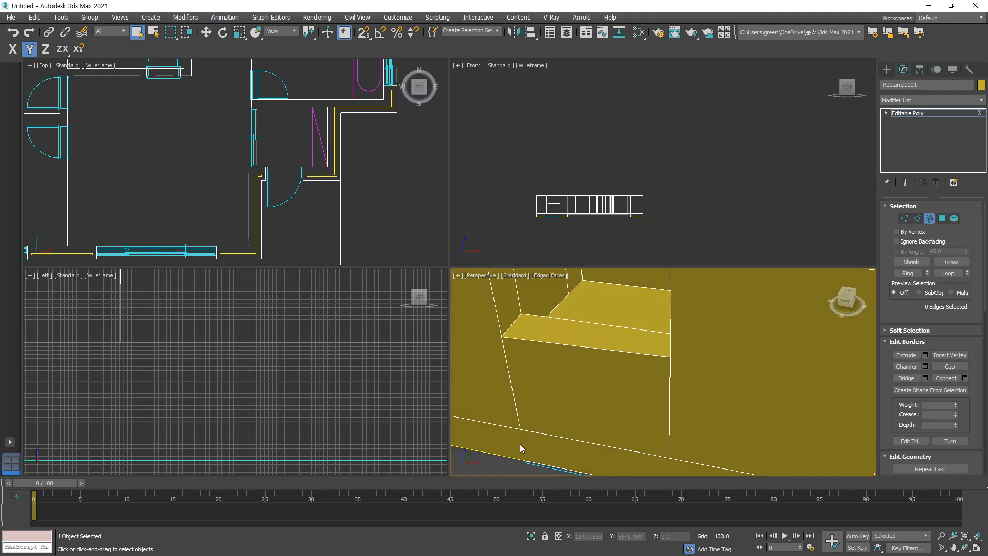
{"action": "key", "text": "1"}
{"action": "left_click", "coordinate": [520, 428]}
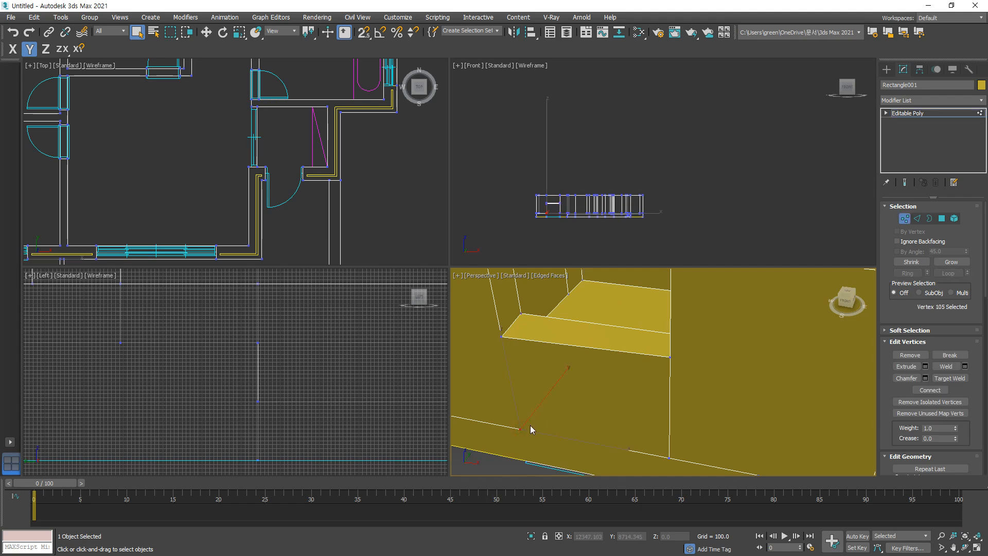
{"action": "key", "text": "w"}
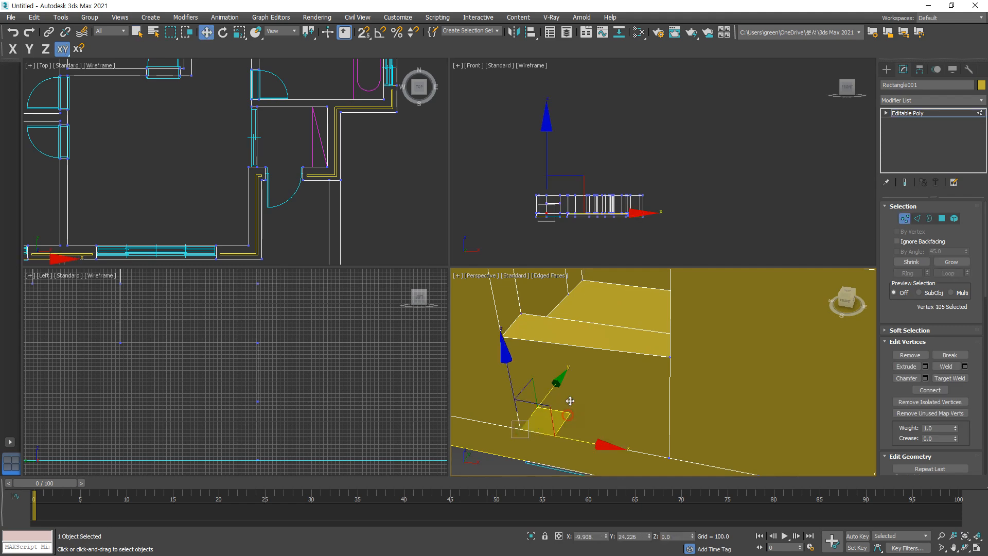
{"action": "left_click_drag", "start_coordinate": [570, 400], "coordinate": [585, 375]}
{"action": "key", "text": "ctrl+z"}
Step: Try moving the low wall's bottom outer corner vertex along the Y axis only, undoing each move
{"action": "key", "text": "F7"}
{"action": "left_click_drag", "start_coordinate": [557, 421], "coordinate": [534, 405]}
{"action": "key", "text": "ctrl+z"}
{"action": "key", "text": "ctrl+z"}
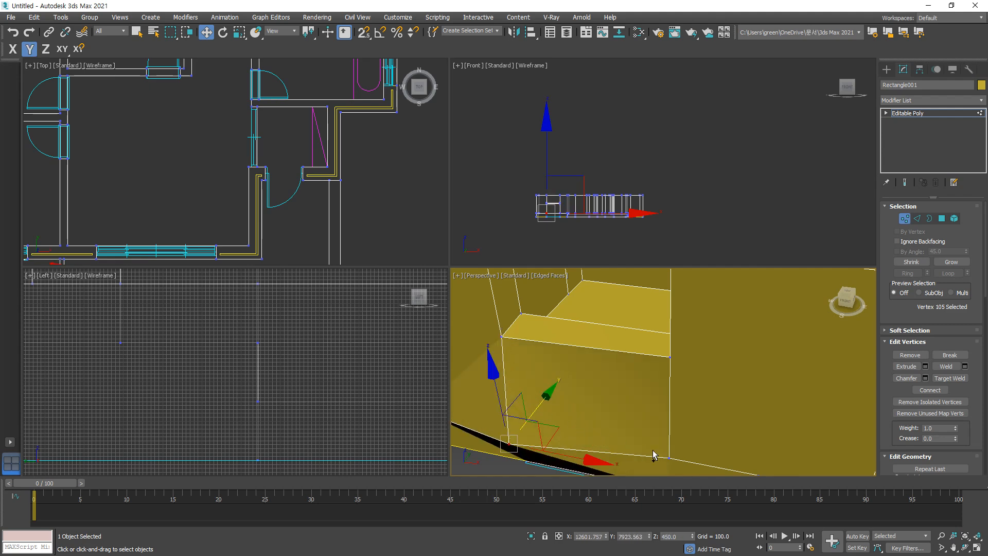
{"action": "left_click_drag", "start_coordinate": [654, 455], "coordinate": [670, 458]}
{"action": "left_click_drag", "start_coordinate": [553, 386], "coordinate": [580, 364]}
{"action": "key", "text": "ctrl+z"}
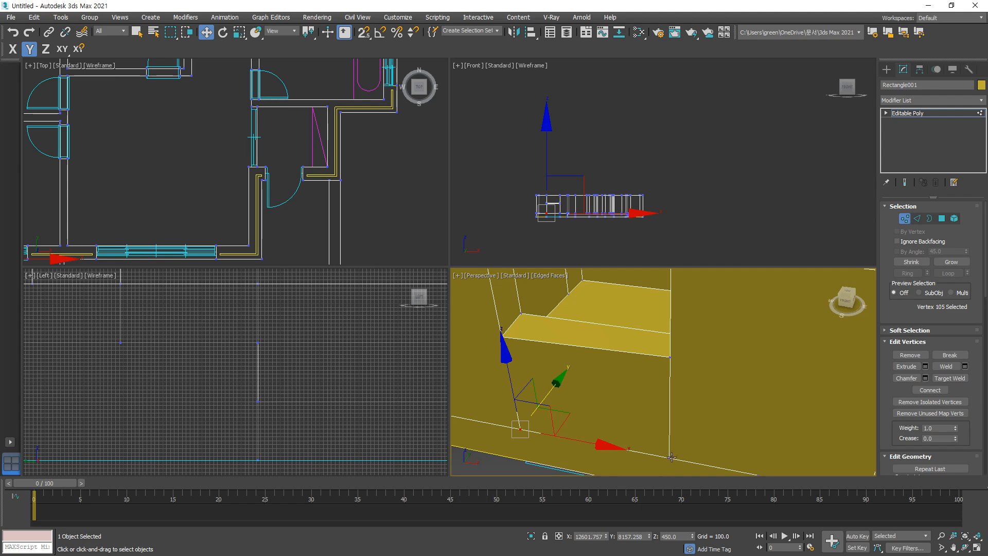
{"action": "left_click", "coordinate": [670, 457]}
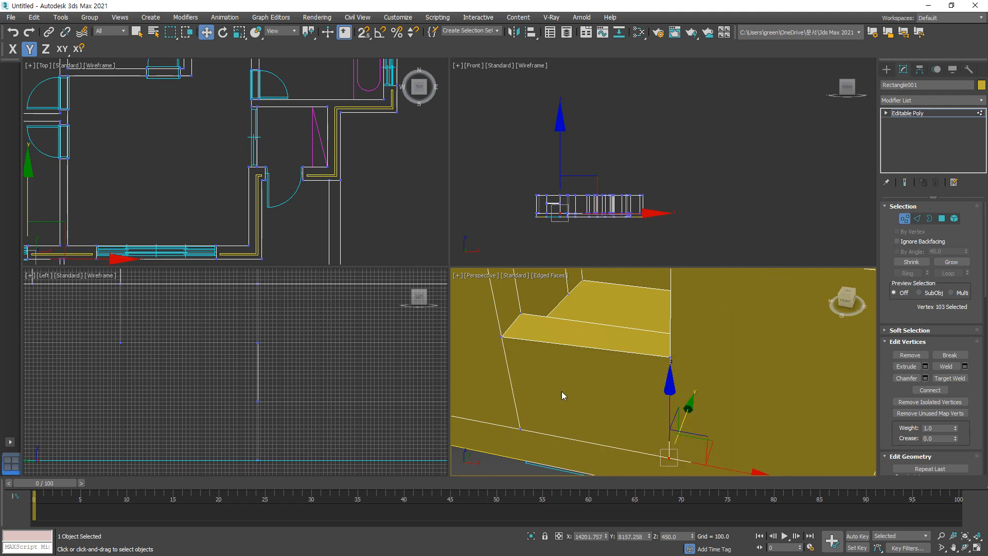
Step: Check the heights of the window sill's four corner vertices in the Front view and of the wall-top vertex beside the opening
{"action": "scroll", "coordinate": [560, 318], "scroll_direction": "down", "scroll_amount": 8}
{"action": "left_click", "coordinate": [535, 448]}
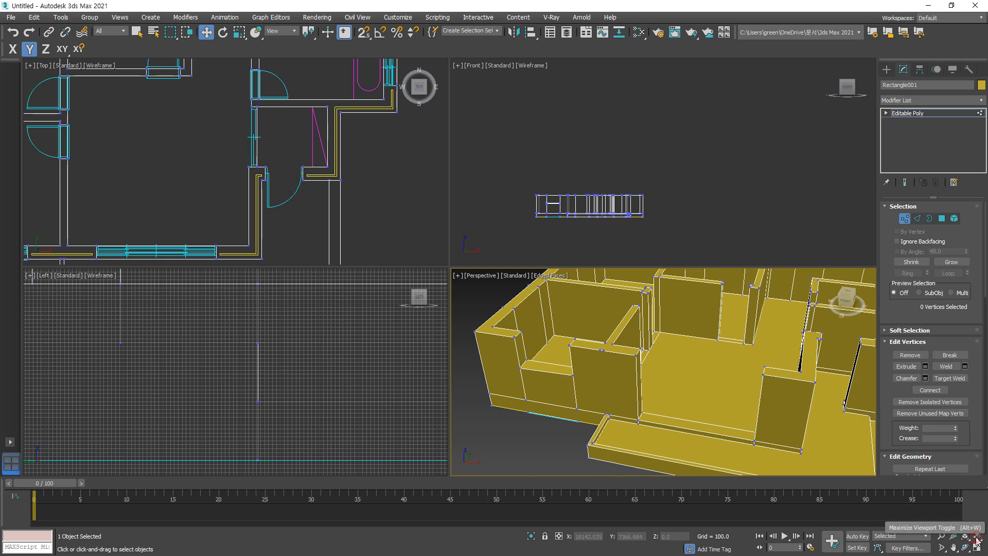
{"action": "scroll", "coordinate": [536, 197], "scroll_direction": "up", "scroll_amount": 5}
{"action": "scroll", "coordinate": [573, 213], "scroll_direction": "up", "scroll_amount": 4}
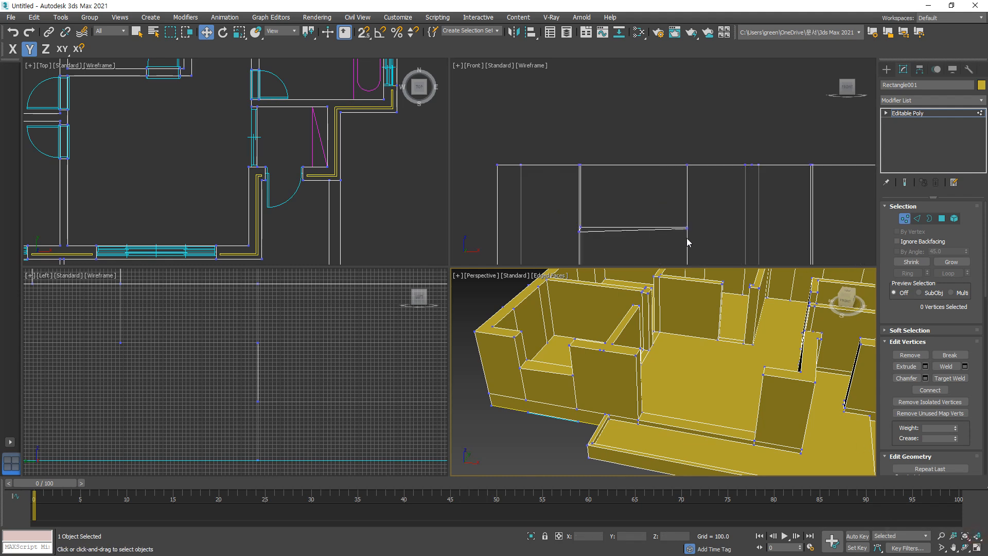
{"action": "left_click_drag", "start_coordinate": [714, 243], "coordinate": [565, 213]}
{"action": "scroll", "coordinate": [630, 236], "scroll_direction": "up", "scroll_amount": 4}
{"action": "scroll", "coordinate": [570, 216], "scroll_direction": "down", "scroll_amount": 3}
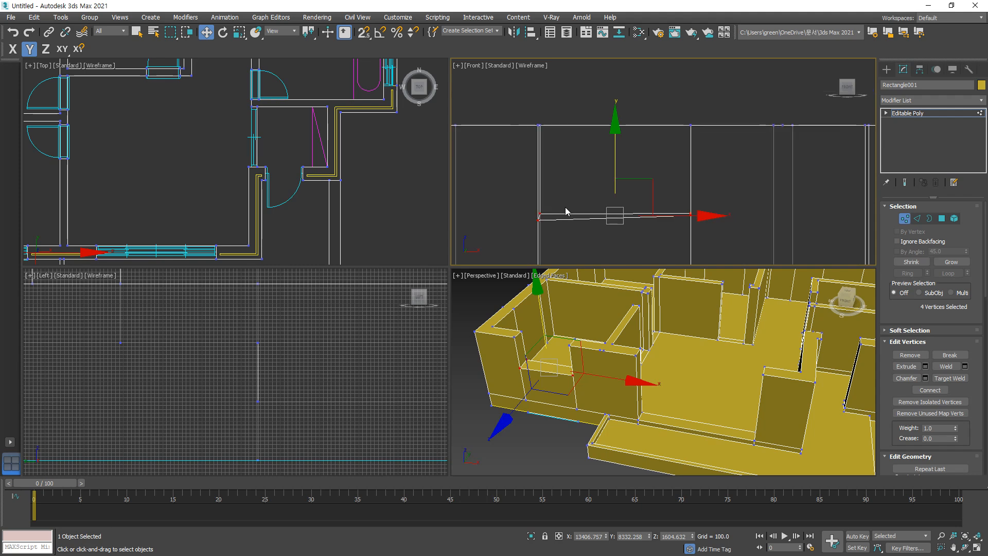
{"action": "left_click", "coordinate": [521, 331]}
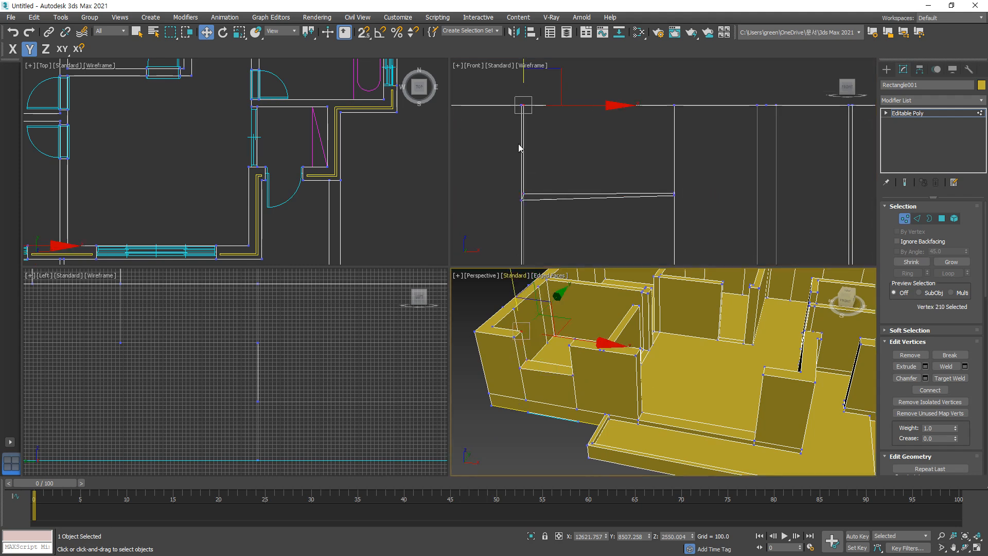
Step: In the Front view, snap the wall-top vertex beside the window opening into line with the opening's edge at X 12601.757
{"action": "left_click", "coordinate": [561, 141]}
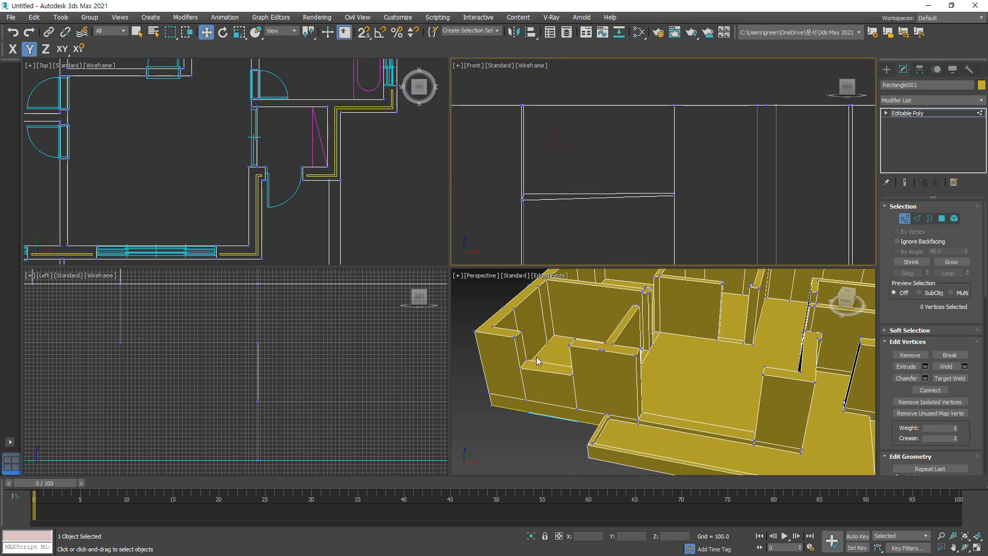
{"action": "left_click", "coordinate": [525, 399]}
{"action": "middle_click_drag", "start_coordinate": [542, 142], "coordinate": [537, 119]}
{"action": "left_click", "coordinate": [535, 203]}
{"action": "key", "text": "1"}
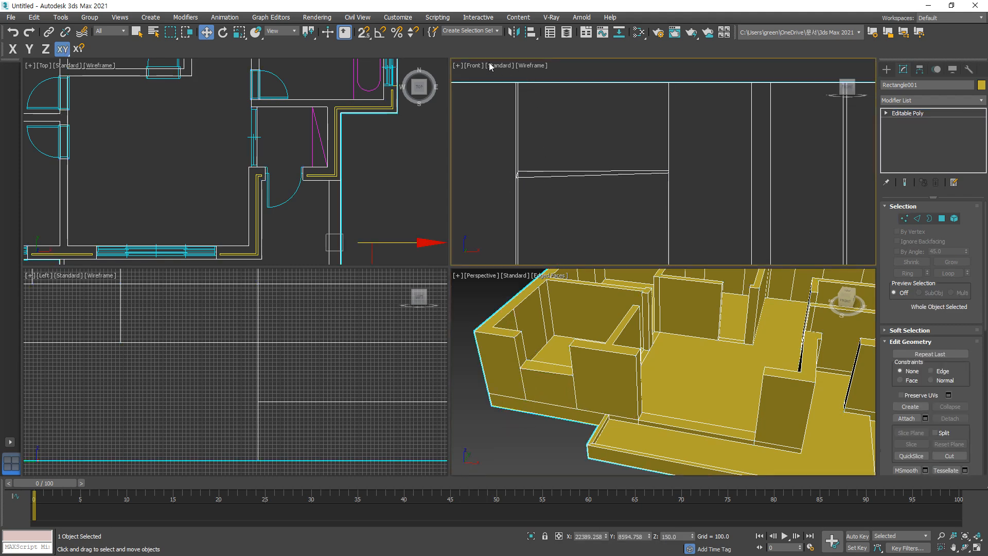
{"action": "key", "text": "s"}
{"action": "key", "text": "1"}
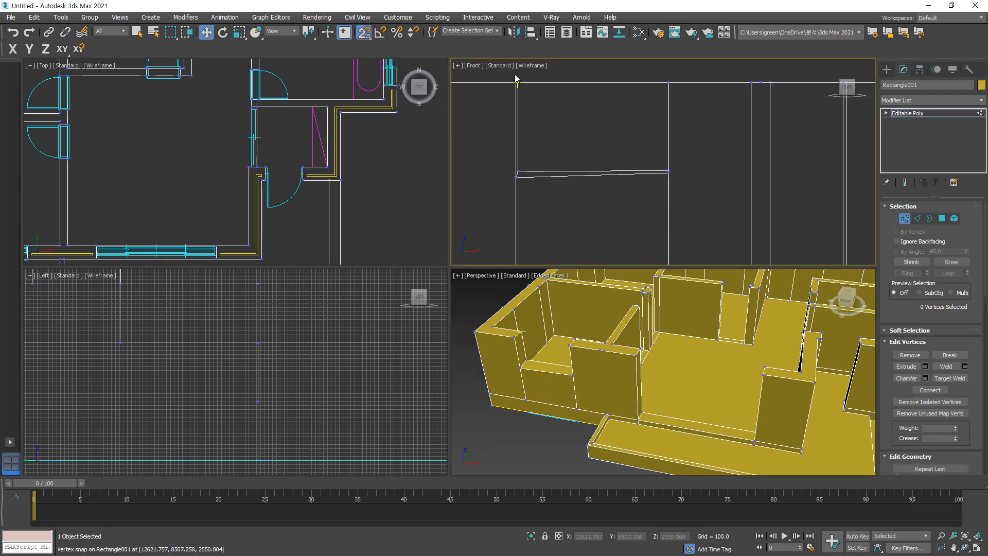
{"action": "scroll", "coordinate": [516, 77], "scroll_direction": "up", "scroll_amount": 5}
{"action": "left_click_drag", "start_coordinate": [525, 98], "coordinate": [519, 98]}
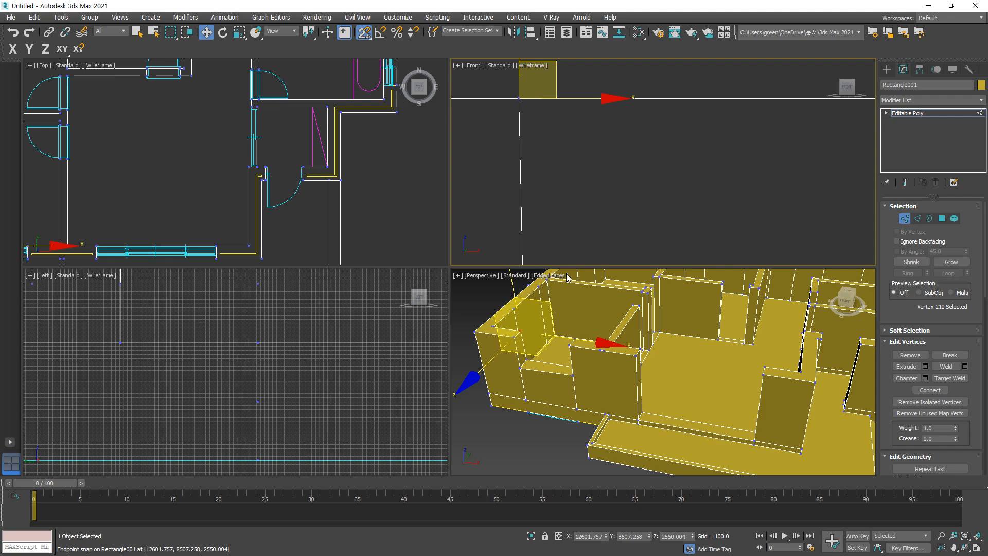
Step: Snap the inner sill vertex onto the outer one and the wall-base vertex below into line at X 12601.757
{"action": "middle_click_drag", "start_coordinate": [565, 314], "coordinate": [567, 98]}
{"action": "middle_click_drag", "start_coordinate": [553, 200], "coordinate": [537, 141]}
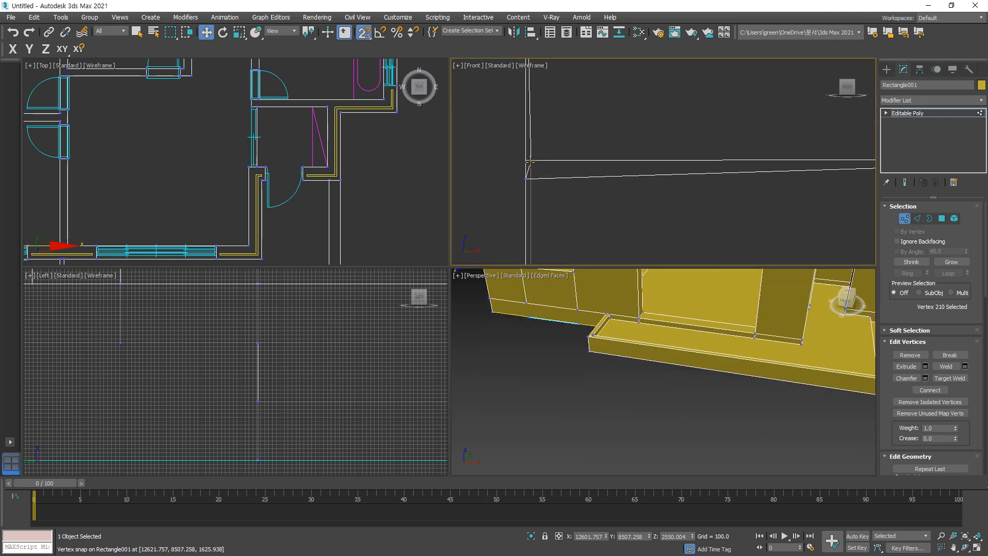
{"action": "left_click", "coordinate": [531, 160]}
{"action": "left_click_drag", "start_coordinate": [524, 177], "coordinate": [524, 178]}
{"action": "middle_click_drag", "start_coordinate": [536, 187], "coordinate": [534, 63]}
{"action": "mouse_move", "coordinate": [558, 248]}
{"action": "middle_mouse_down"}
{"action": "mouse_move", "coordinate": [540, 147]}
{"action": "mouse_move", "coordinate": [557, 80]}
{"action": "middle_mouse_up"}
{"action": "left_click", "coordinate": [519, 195]}
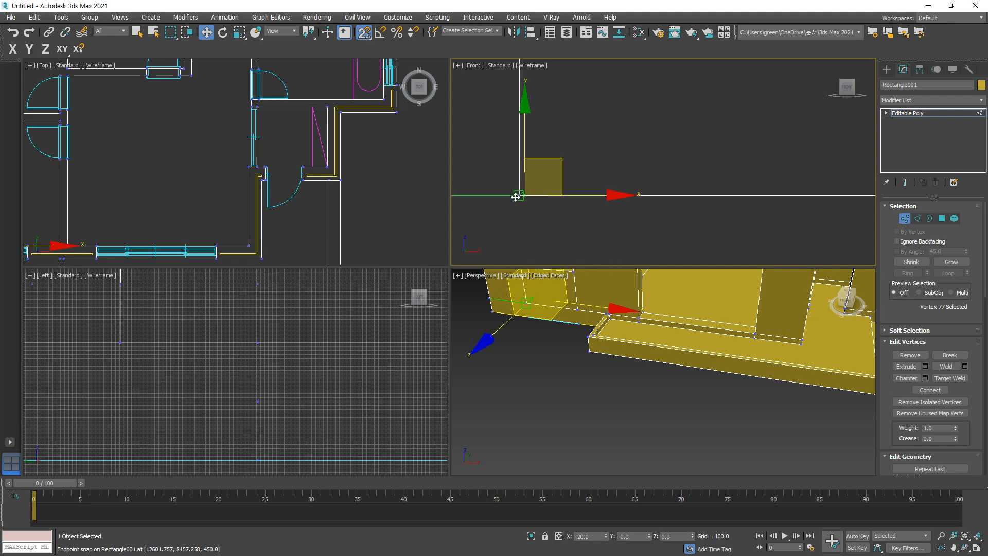
Step: At the opening's other end, snap the higher inner sill vertex onto the outer one at Z 1606.498 in the Front view
{"action": "scroll", "coordinate": [110, 162], "scroll_direction": "down", "scroll_amount": 3}
{"action": "middle_click_drag", "start_coordinate": [165, 159], "coordinate": [302, 114]}
{"action": "scroll", "coordinate": [211, 175], "scroll_direction": "up", "scroll_amount": 8}
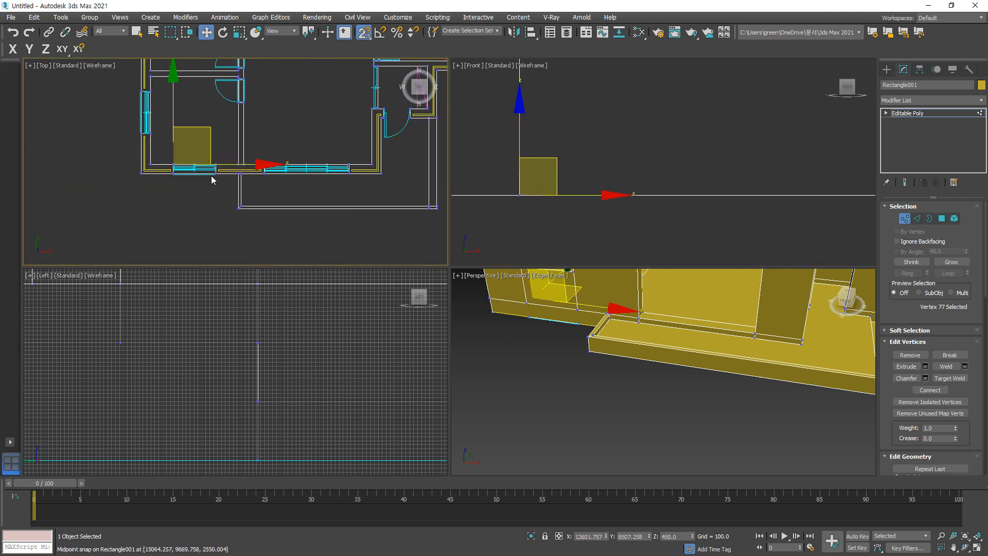
{"action": "scroll", "coordinate": [684, 159], "scroll_direction": "down", "scroll_amount": 5}
{"action": "middle_click_drag", "start_coordinate": [750, 156], "coordinate": [540, 207]}
{"action": "middle_click_drag", "start_coordinate": [610, 163], "coordinate": [611, 173]}
{"action": "middle_click_drag", "start_coordinate": [570, 147], "coordinate": [632, 168]}
{"action": "scroll", "coordinate": [633, 154], "scroll_direction": "up", "scroll_amount": 2}
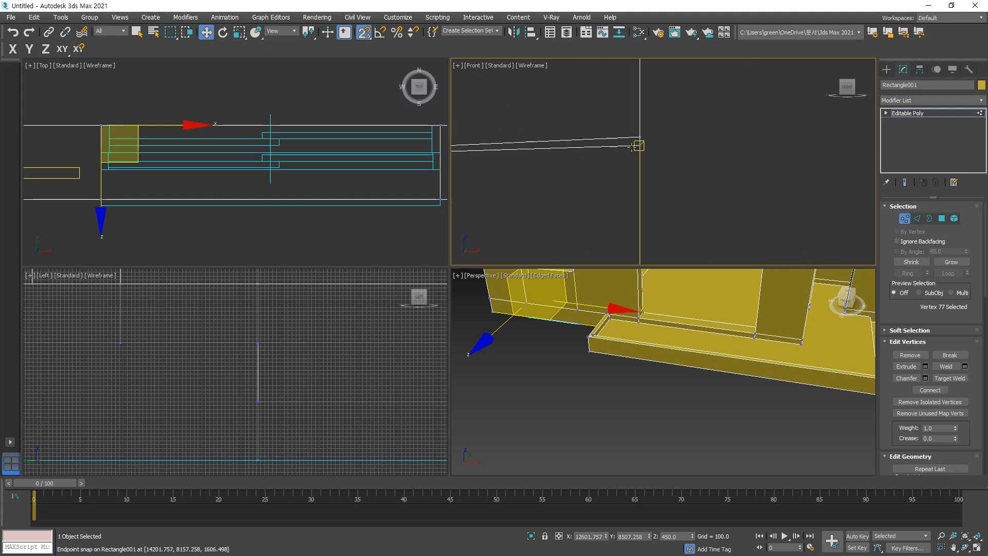
{"action": "left_click", "coordinate": [639, 137]}
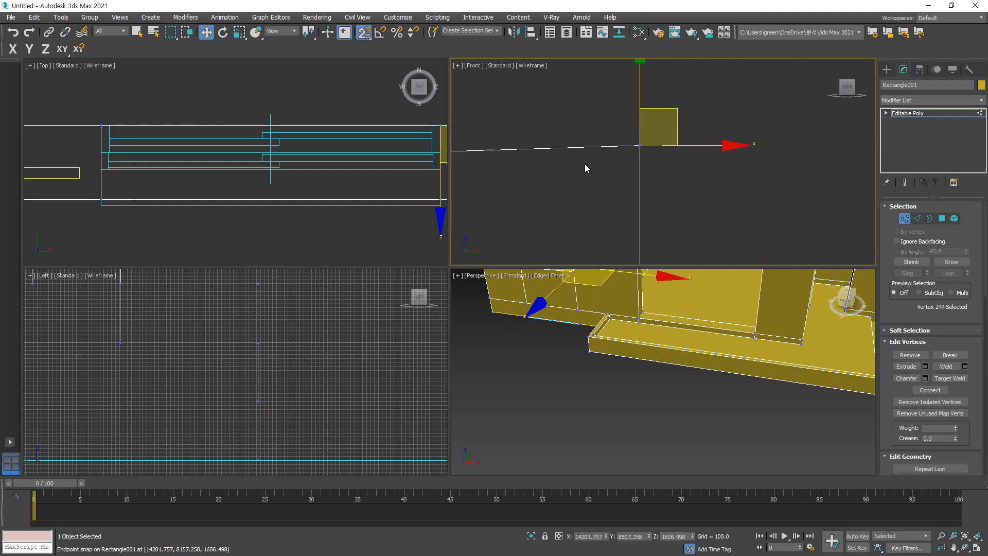
Step: In the Left view, snap the higher pair of sill vertices to the lower pair's height of Z 1557.233 to level the sill
{"action": "scroll", "coordinate": [585, 163], "scroll_direction": "down", "scroll_amount": 2}
{"action": "scroll", "coordinate": [650, 164], "scroll_direction": "down", "scroll_amount": 1}
{"action": "left_click_drag", "start_coordinate": [631, 172], "coordinate": [473, 141]}
{"action": "scroll", "coordinate": [298, 371], "scroll_direction": "down", "scroll_amount": 7}
{"action": "scroll", "coordinate": [346, 337], "scroll_direction": "up", "scroll_amount": 8}
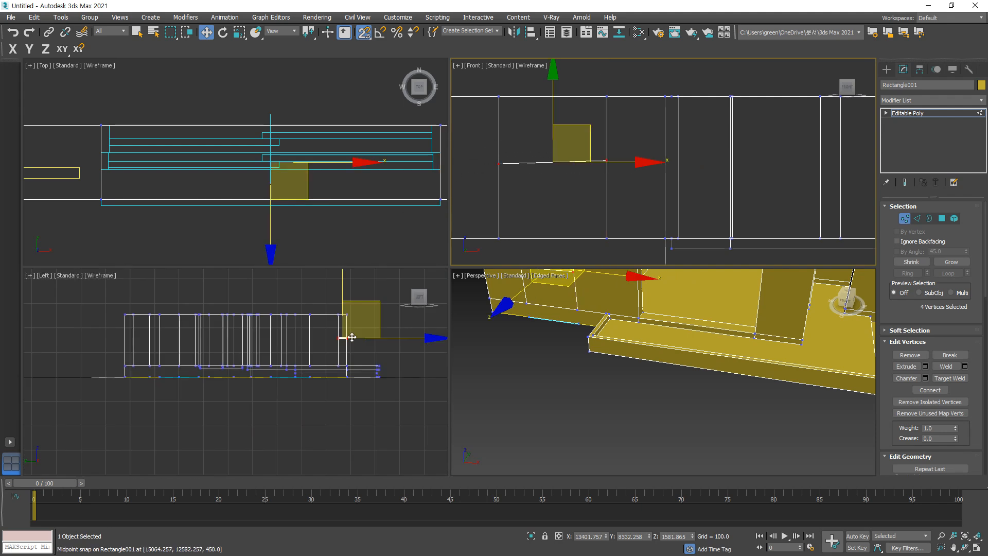
{"action": "left_click", "coordinate": [327, 346]}
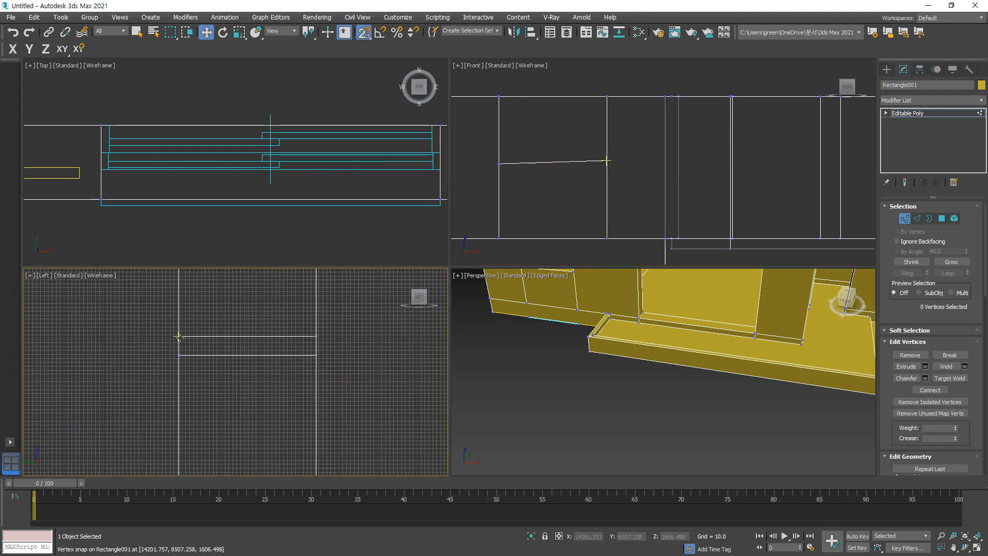
{"action": "left_click_drag", "start_coordinate": [178, 355], "coordinate": [317, 335]}
Step: Select the four window sill vertices, calculate 450 + 1200, and set their absolute Z position to 1650
{"action": "left_click", "coordinate": [600, 195]}
{"action": "left_click_drag", "start_coordinate": [539, 170], "coordinate": [462, 151]}
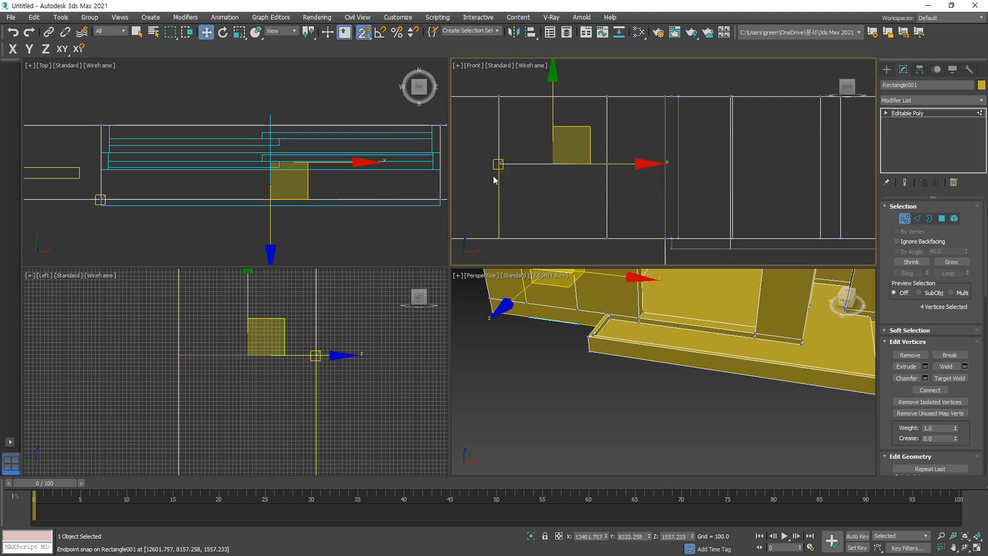
{"action": "right_click", "coordinate": [206, 32]}
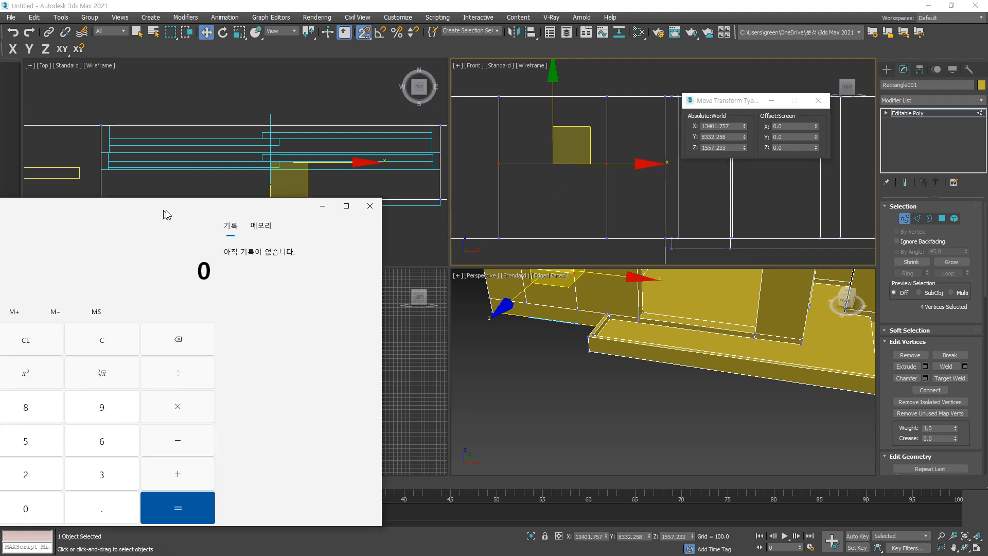
{"action": "type", "text": "450 + 1200"}
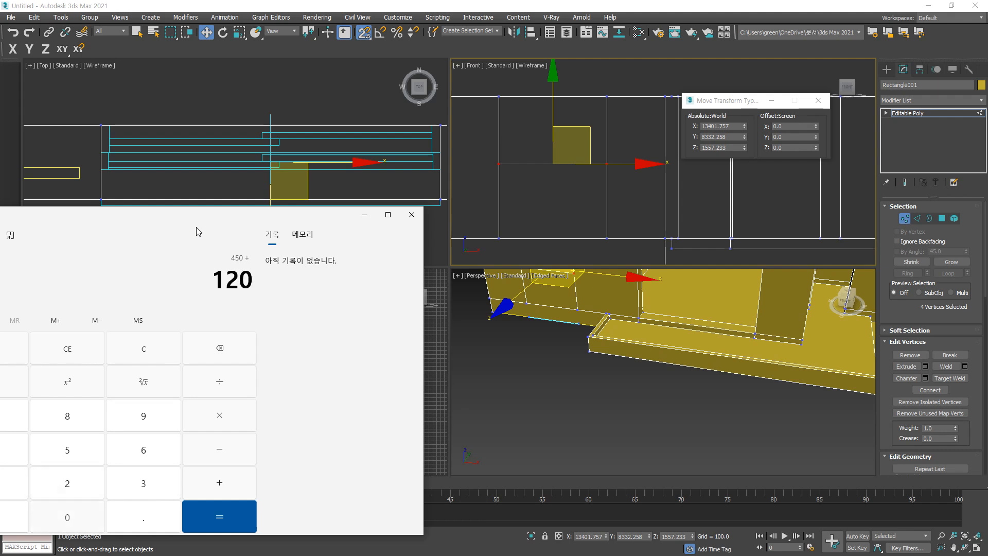
{"action": "key", "text": "Return"}
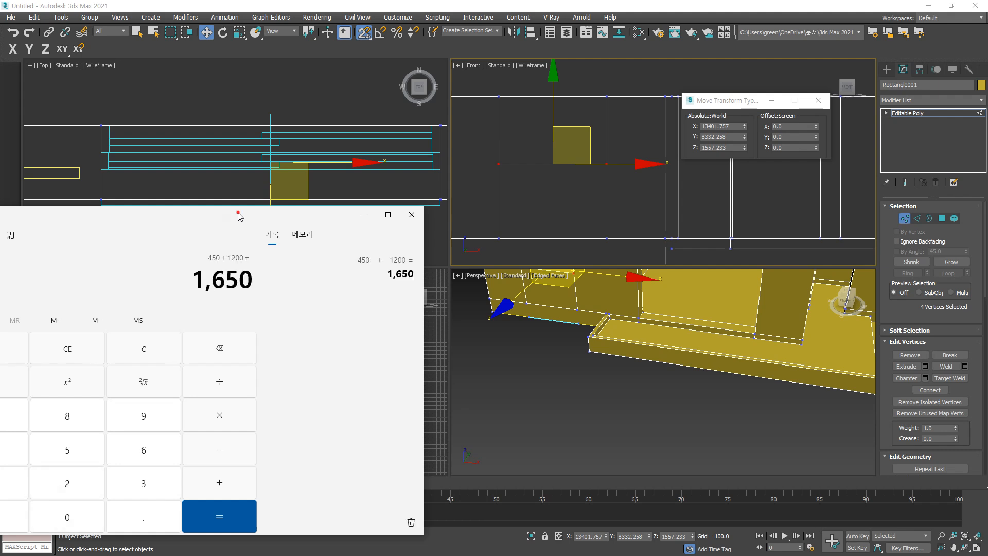
{"action": "left_click_drag", "start_coordinate": [239, 215], "coordinate": [0, 222]}
{"action": "double_click", "coordinate": [720, 148]}
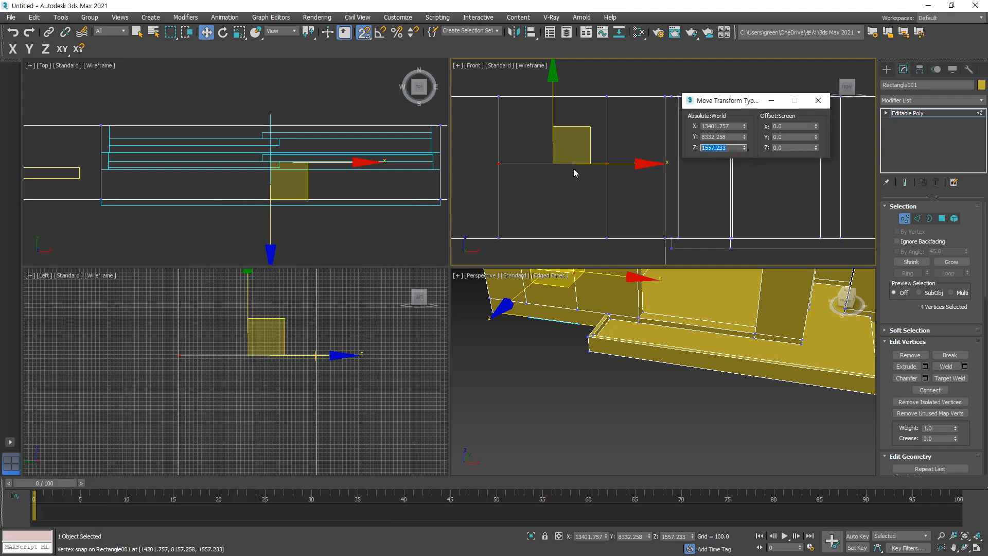
{"action": "type", "text": "1650"}
{"action": "key", "text": "Return"}
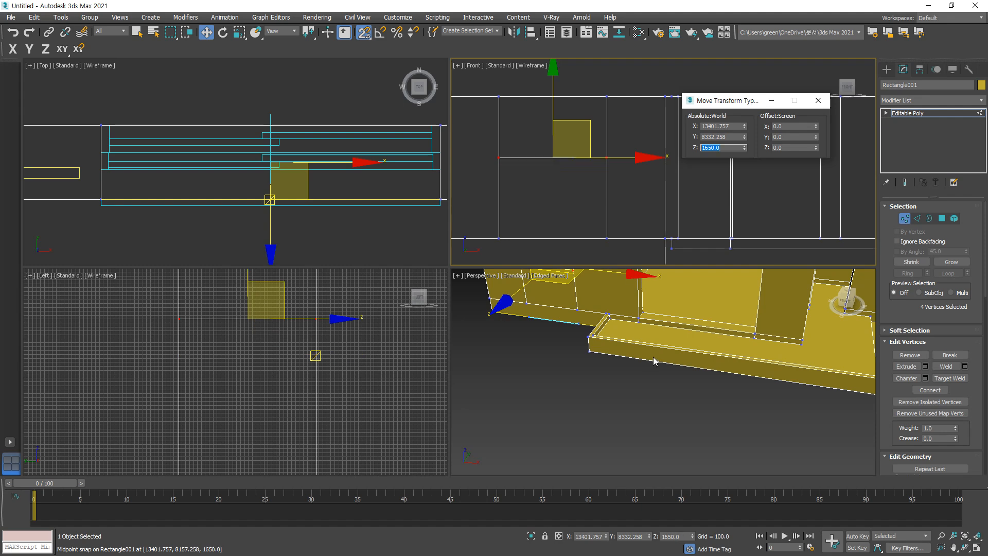
Step: Turn off snapping and remove the two vertical edges beneath the window opening on the wall's outer face
{"action": "middle_click_drag", "start_coordinate": [546, 289], "coordinate": [569, 353]}
{"action": "scroll", "coordinate": [567, 351], "scroll_direction": "up", "scroll_amount": 3}
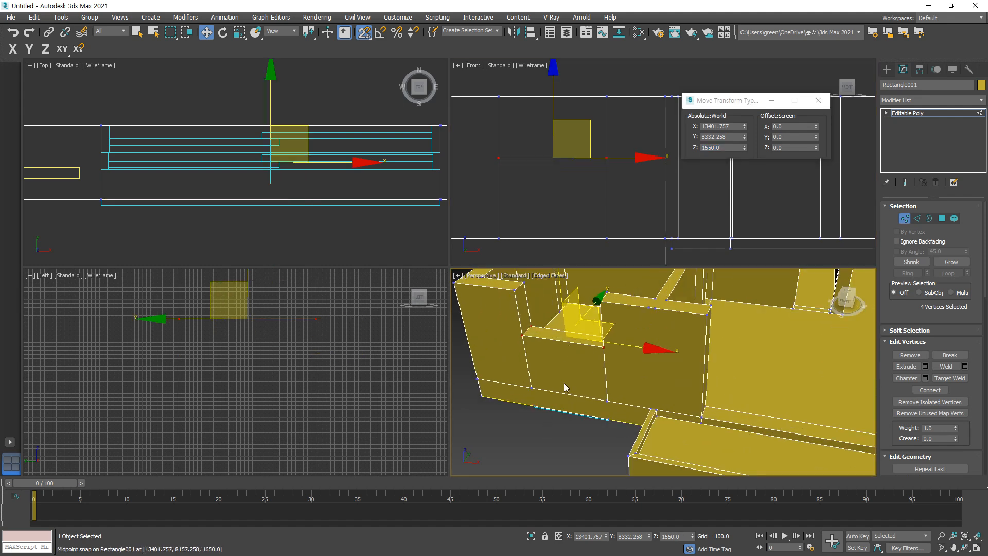
{"action": "left_click", "coordinate": [522, 429]}
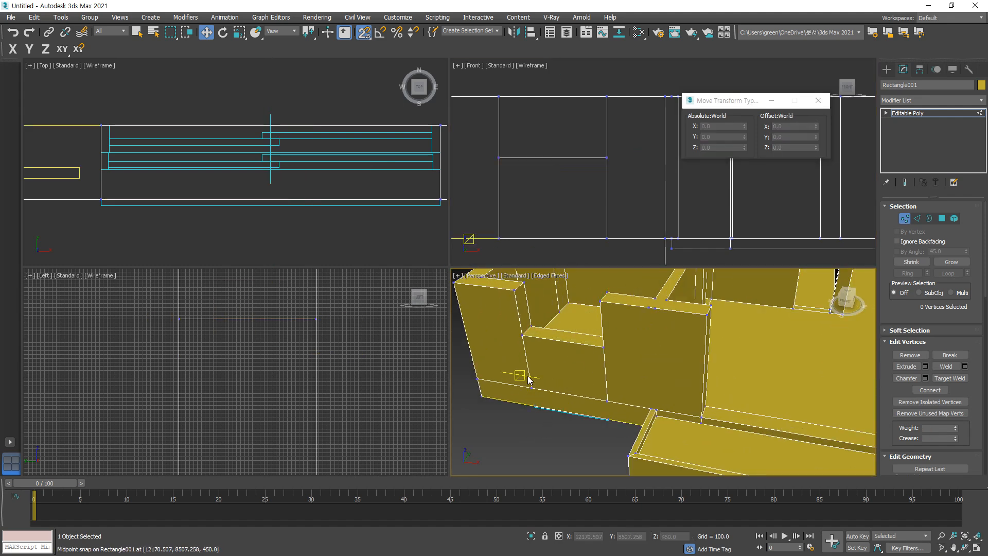
{"action": "key", "text": "s"}
{"action": "key", "text": "F6"}
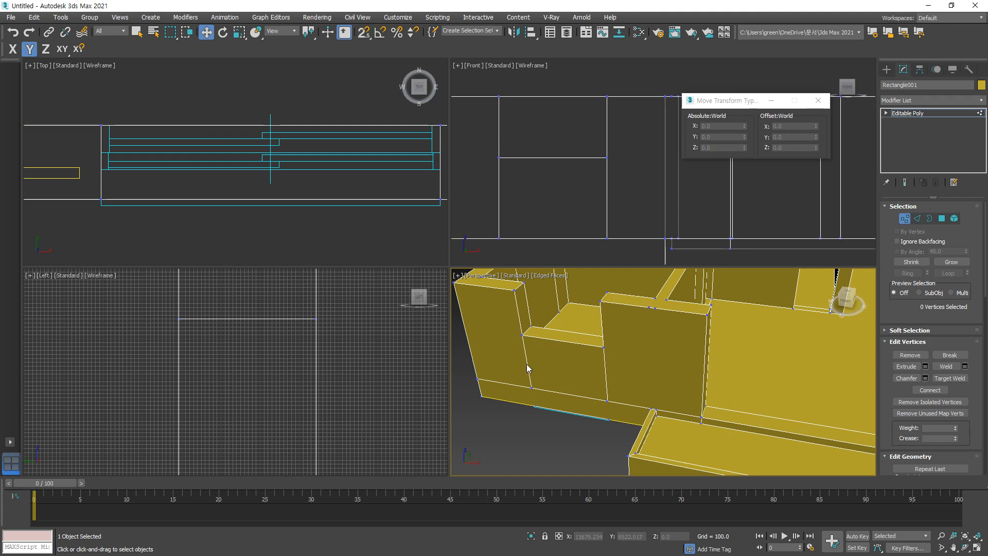
{"action": "key", "text": "2"}
{"action": "left_click", "coordinate": [526, 363]}
{"action": "key", "text": "BackSpace"}
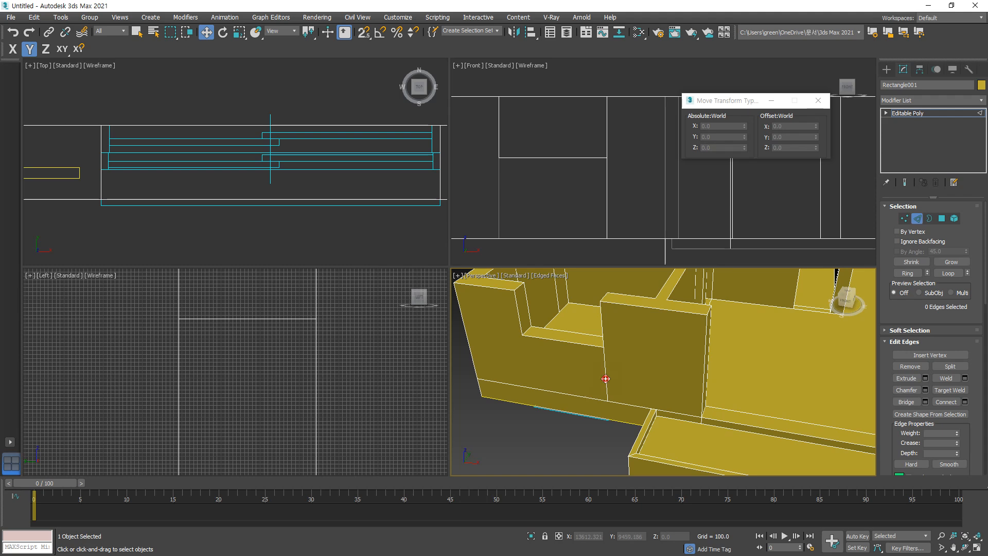
{"action": "left_click", "coordinate": [604, 375]}
{"action": "key", "text": "BackSpace"}
Step: Remove the two matching vertical edges beneath the window opening on the wall's inner face
{"action": "middle_click_drag", "start_coordinate": [636, 345], "coordinate": [653, 297], "text": "alt"}
{"action": "left_click", "coordinate": [654, 323]}
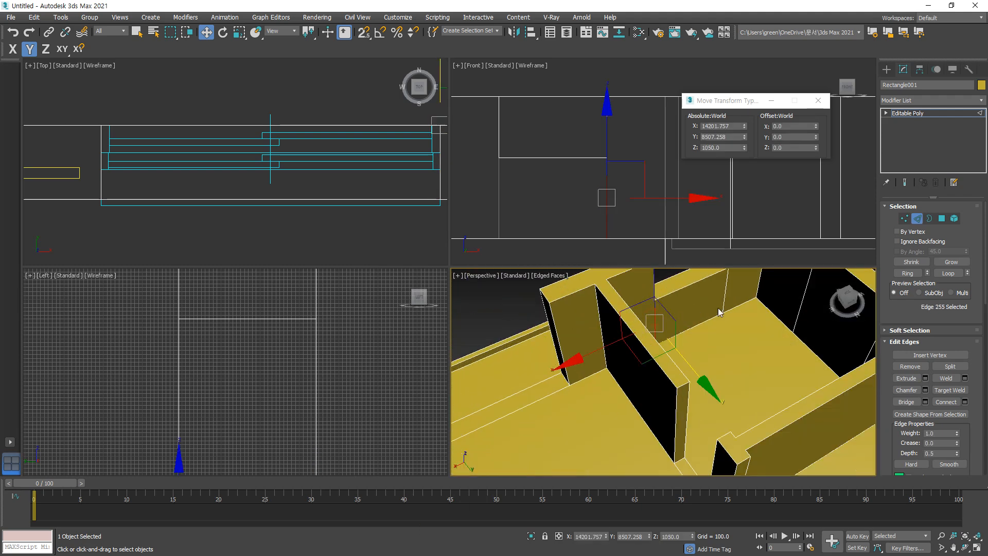
{"action": "key", "text": "BackSpace"}
{"action": "left_click", "coordinate": [692, 323]}
{"action": "key", "text": "BackSpace"}
Step: Examine the exterior side wall and the vertical edges that mark its two window positions
{"action": "scroll", "coordinate": [683, 337], "scroll_direction": "down", "scroll_amount": 6}
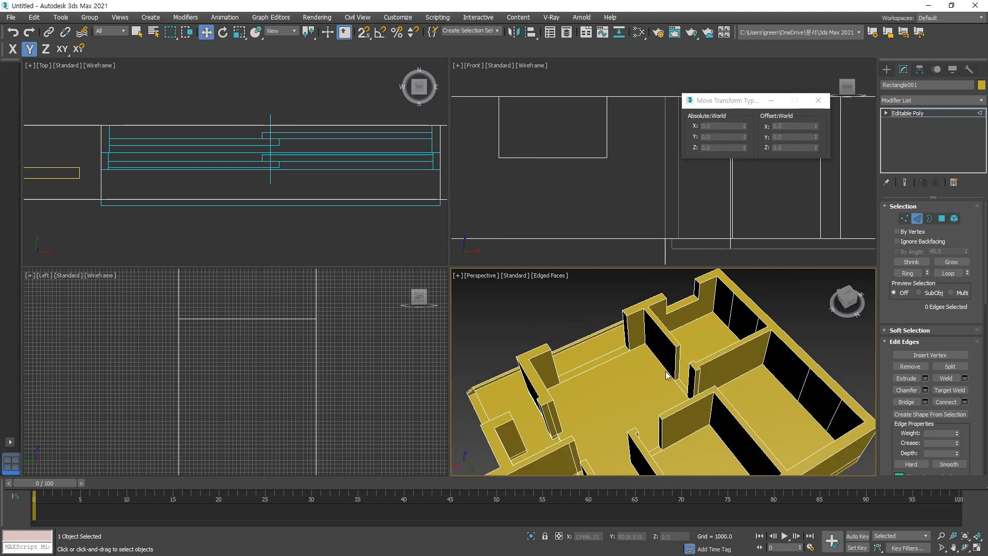
{"action": "middle_click_drag", "start_coordinate": [572, 370], "coordinate": [741, 353], "text": "alt"}
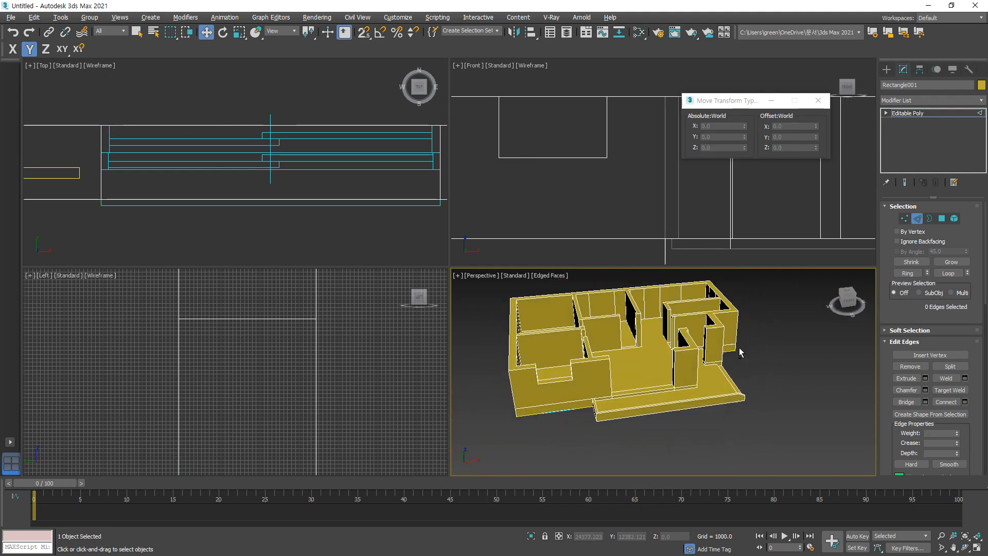
{"action": "middle_click_drag", "start_coordinate": [532, 382], "coordinate": [554, 402], "text": "alt"}
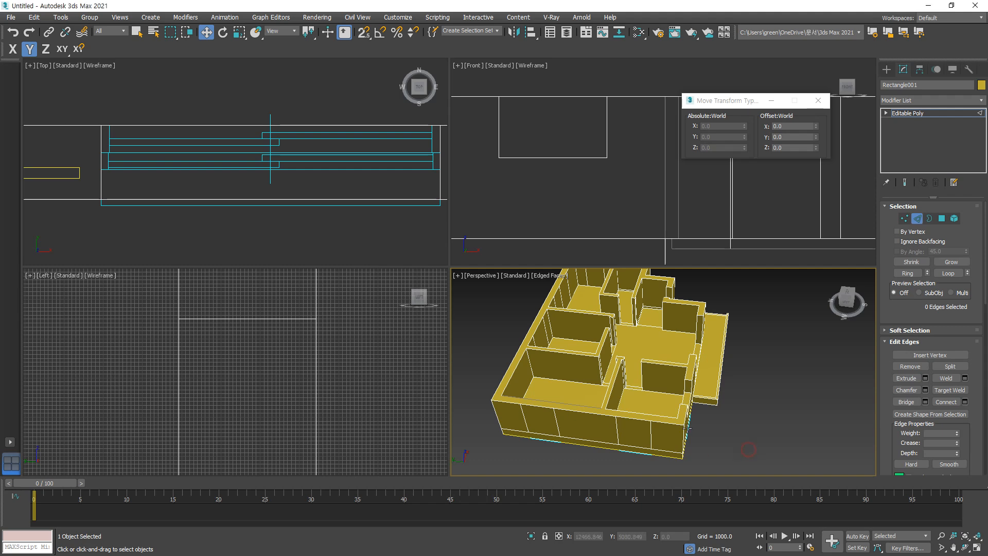
{"action": "middle_click_drag", "start_coordinate": [673, 452], "coordinate": [656, 401], "text": "alt"}
{"action": "scroll", "coordinate": [507, 355], "scroll_direction": "up", "scroll_amount": 3}
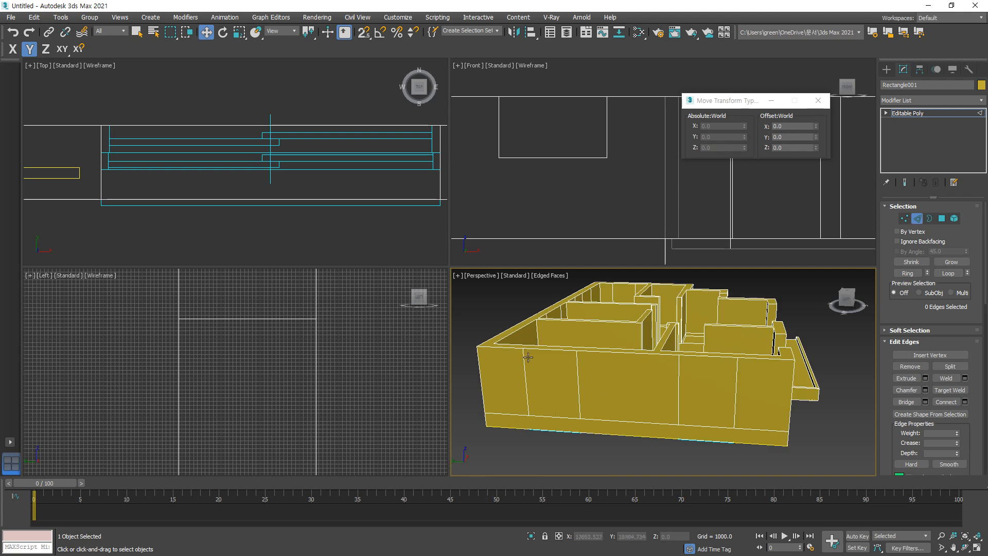
{"action": "mouse_move", "coordinate": [528, 357]}
{"action": "left_mouse_down"}
{"action": "mouse_move", "coordinate": [573, 387]}
{"action": "mouse_move", "coordinate": [569, 350]}
{"action": "left_mouse_up"}
{"action": "mouse_move", "coordinate": [672, 354]}
{"action": "left_mouse_down"}
{"action": "mouse_move", "coordinate": [730, 386]}
{"action": "mouse_move", "coordinate": [724, 349]}
{"action": "left_mouse_up"}
{"action": "key", "text": "Escape"}
Step: Leave sub-object editing, try drawing a snapped rectangle across the side wall's outer face in the Perspective view, and undo it
{"action": "left_click", "coordinate": [909, 112]}
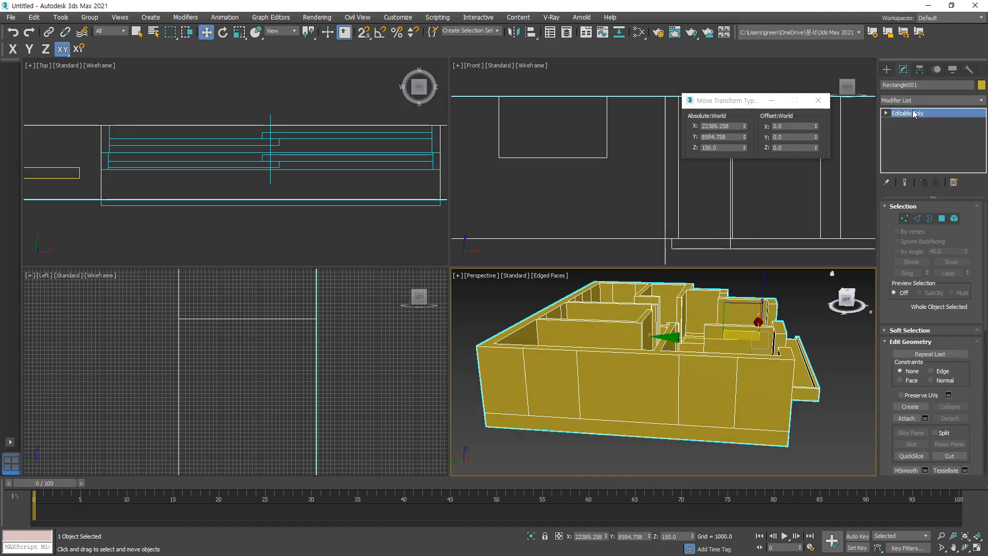
{"action": "left_click", "coordinate": [885, 69]}
{"action": "left_click", "coordinate": [951, 139]}
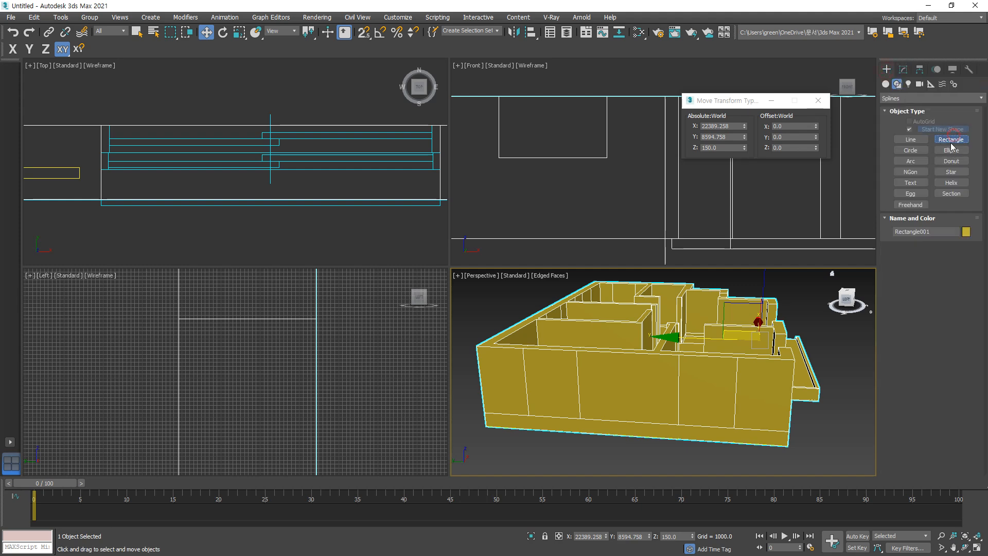
{"action": "key", "text": "s"}
{"action": "left_click_drag", "start_coordinate": [476, 346], "coordinate": [790, 430]}
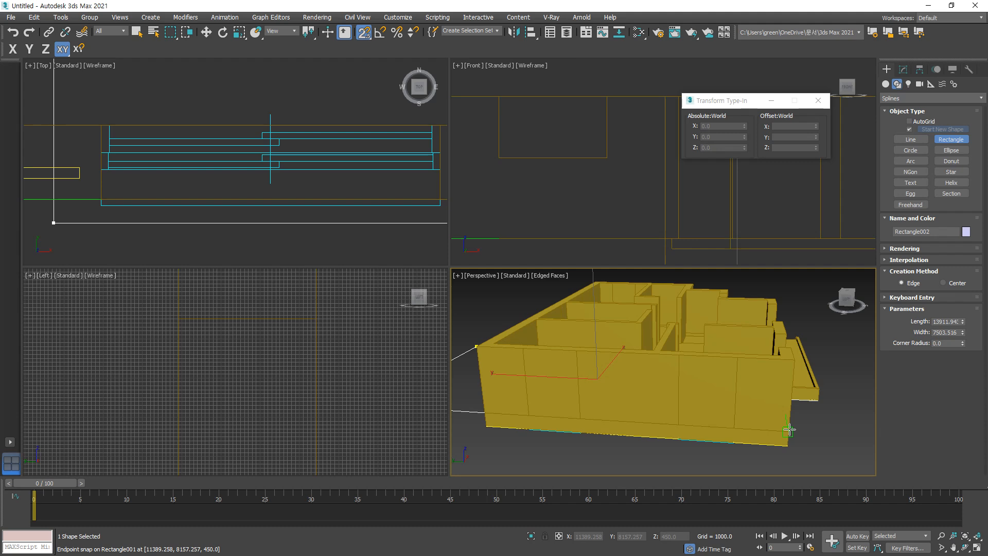
{"action": "scroll", "coordinate": [818, 436], "scroll_direction": "down", "scroll_amount": 3}
{"action": "key", "text": "ctrl+z"}
Step: Draw a snapped rectangle across the building's walls in the Front view, about 2100 long and 12650 wide
{"action": "scroll", "coordinate": [606, 196], "scroll_direction": "down", "scroll_amount": 3}
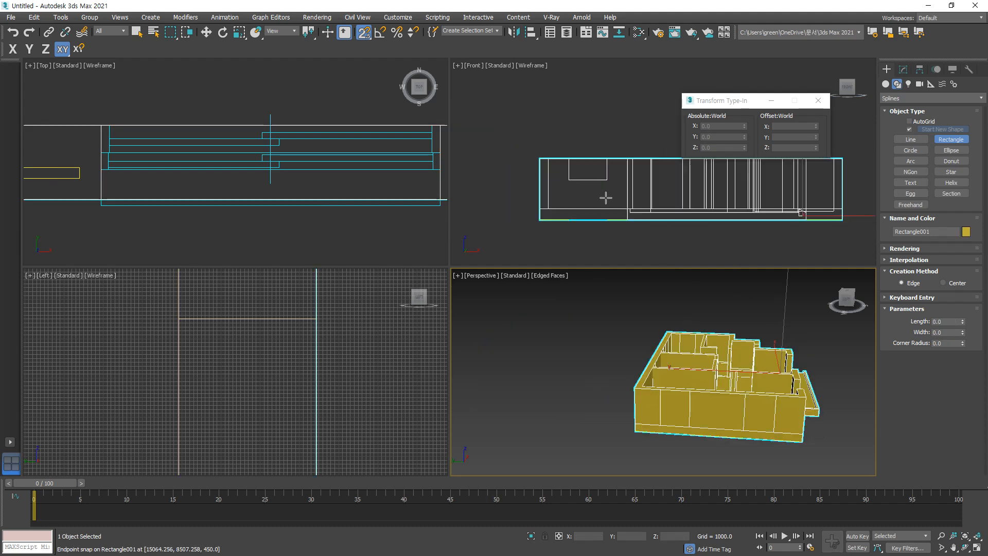
{"action": "scroll", "coordinate": [605, 198], "scroll_direction": "down", "scroll_amount": 2}
{"action": "scroll", "coordinate": [370, 363], "scroll_direction": "down", "scroll_amount": 4}
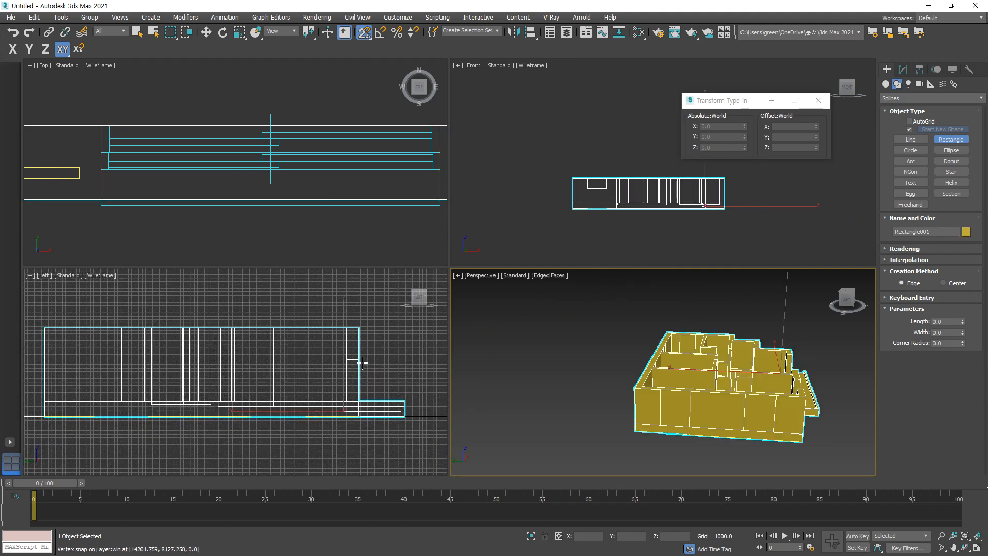
{"action": "scroll", "coordinate": [362, 363], "scroll_direction": "down", "scroll_amount": 2}
{"action": "scroll", "coordinate": [330, 142], "scroll_direction": "down", "scroll_amount": 8}
{"action": "middle_click_drag", "start_coordinate": [257, 190], "coordinate": [239, 239]}
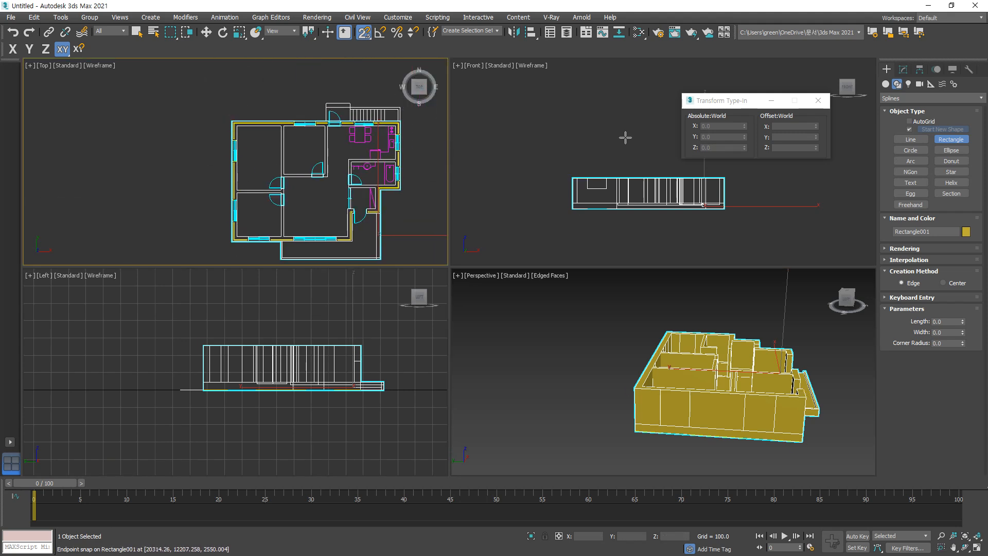
{"action": "scroll", "coordinate": [759, 225], "scroll_direction": "up", "scroll_amount": 3}
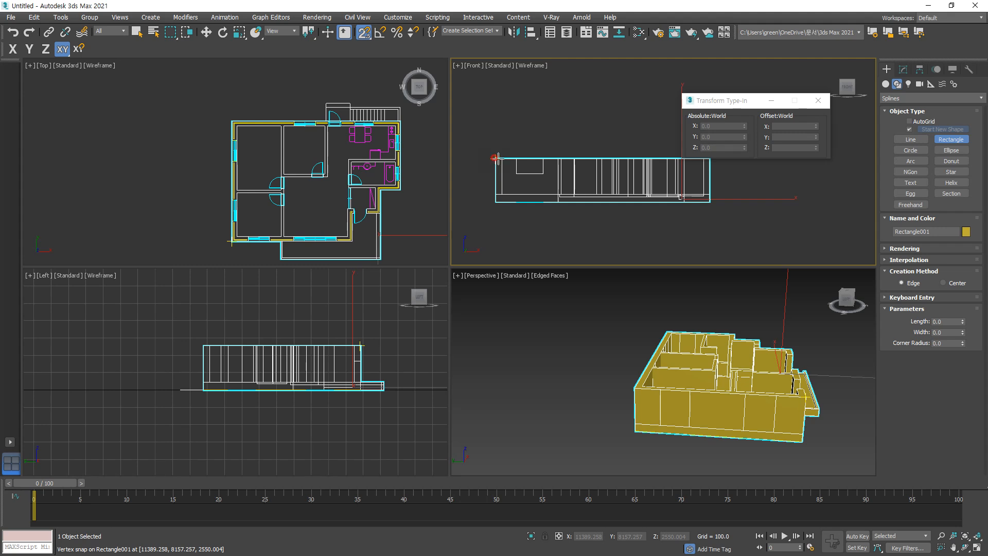
{"action": "left_click_drag", "start_coordinate": [496, 158], "coordinate": [712, 190]}
{"action": "scroll", "coordinate": [762, 426], "scroll_direction": "up", "scroll_amount": 2}
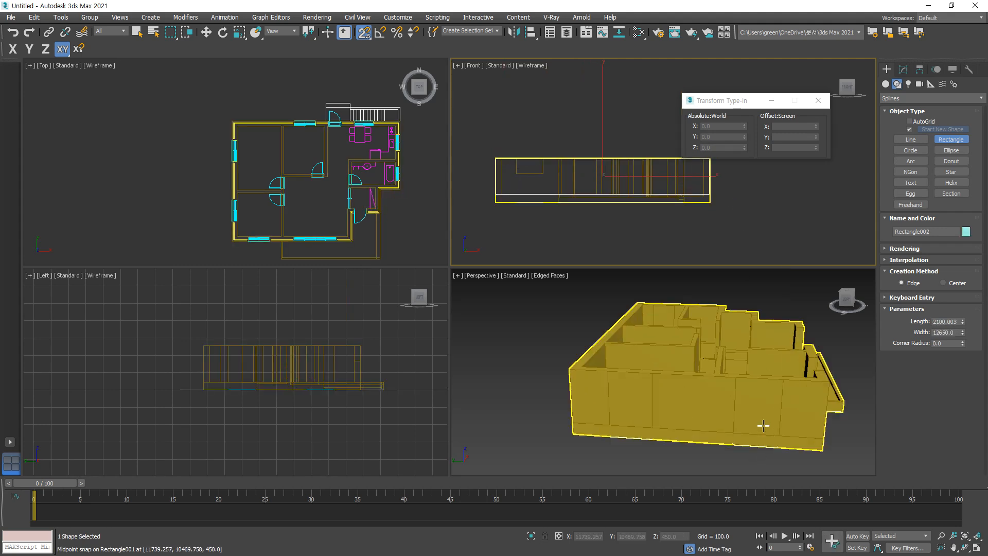
{"action": "scroll", "coordinate": [763, 425], "scroll_direction": "down", "scroll_amount": 5}
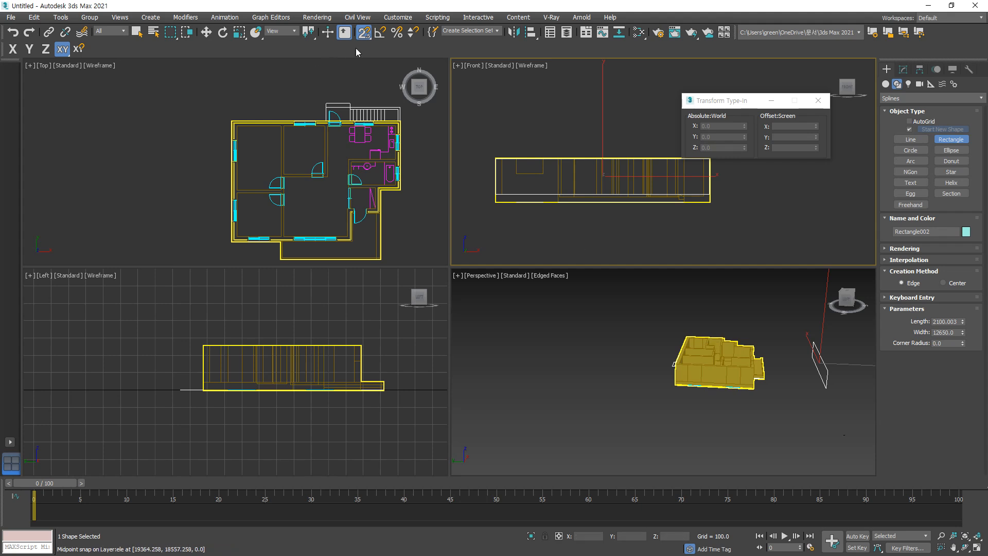
Step: Undo the rectangle drawn across the building in the Front view and switch snapping to 3D
{"action": "key", "text": "ctrl+z"}
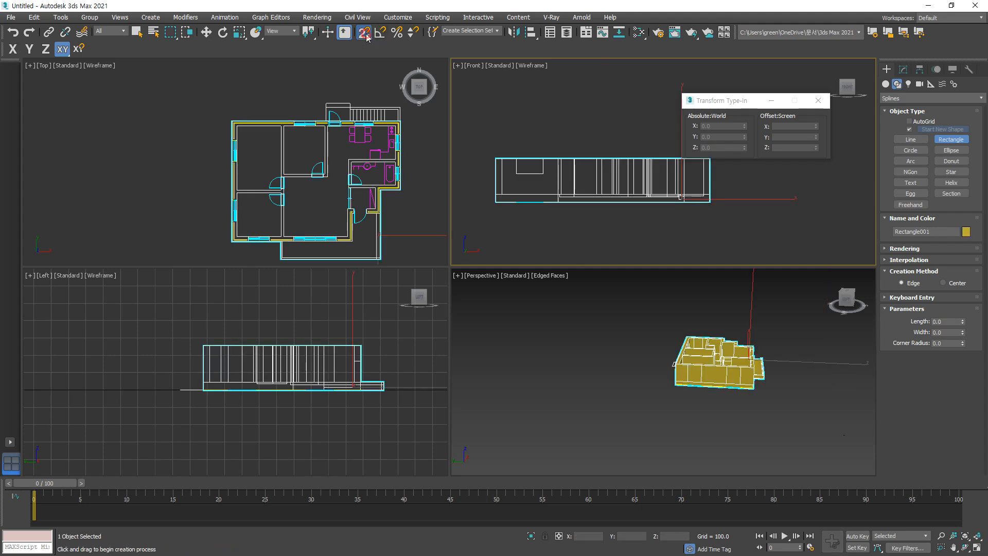
{"action": "left_click_drag", "start_coordinate": [364, 32], "coordinate": [364, 82]}
{"action": "scroll", "coordinate": [706, 358], "scroll_direction": "up", "scroll_amount": 2}
{"action": "scroll", "coordinate": [706, 358], "scroll_direction": "up", "scroll_amount": 3}
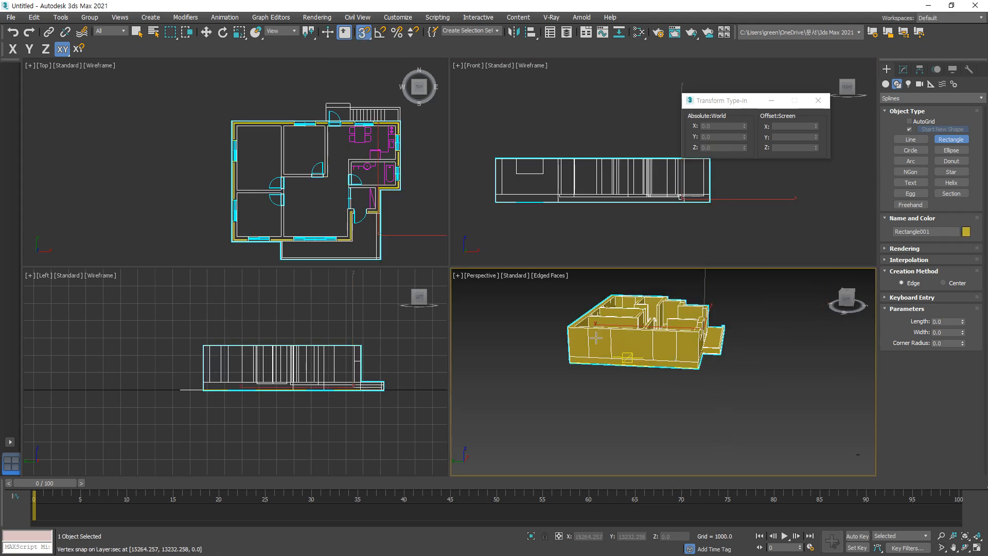
Step: Try a snapped rectangle over the building's full height in the Front view, about 2550 long and 12650 wide, and undo it
{"action": "left_click_drag", "start_coordinate": [553, 322], "coordinate": [751, 384]}
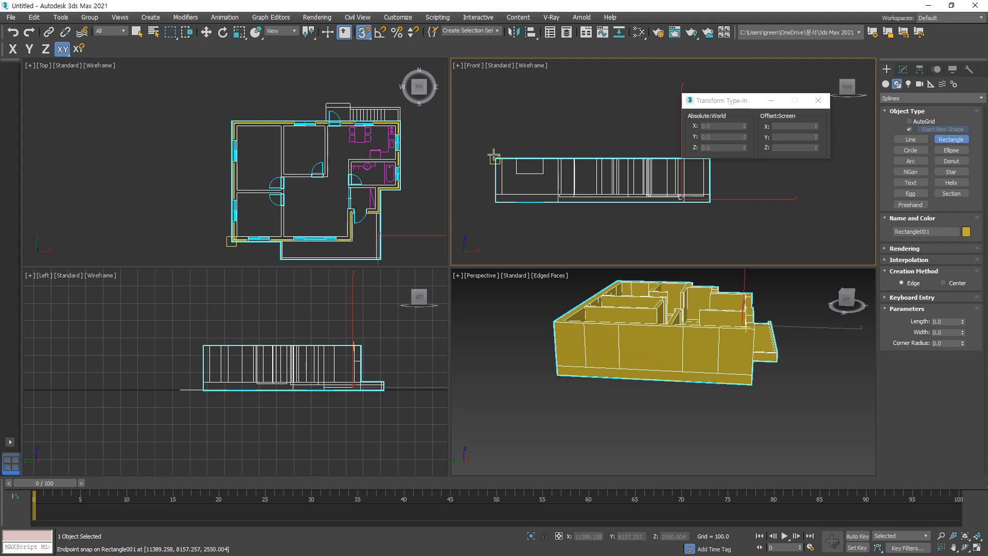
{"action": "left_click_drag", "start_coordinate": [495, 158], "coordinate": [711, 202]}
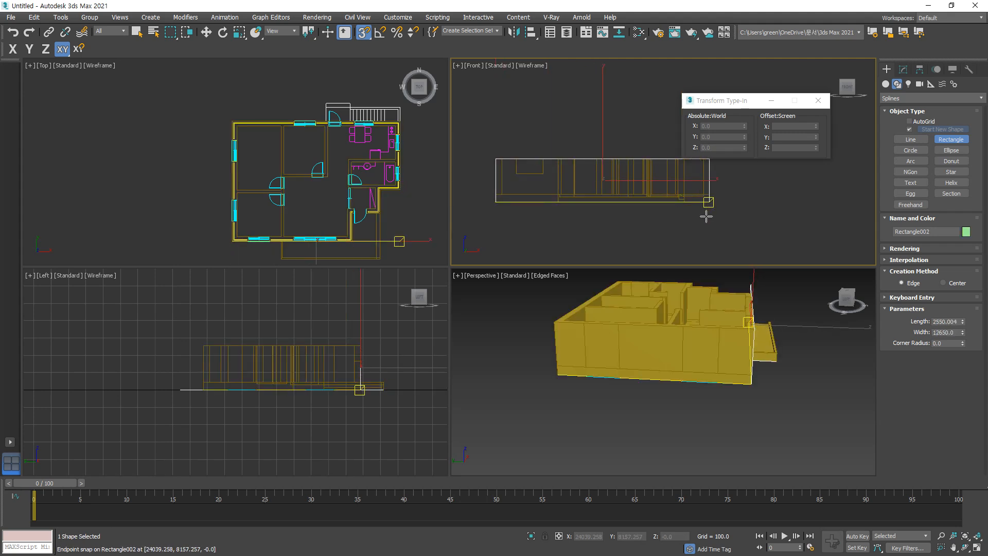
{"action": "key", "text": "ctrl+z"}
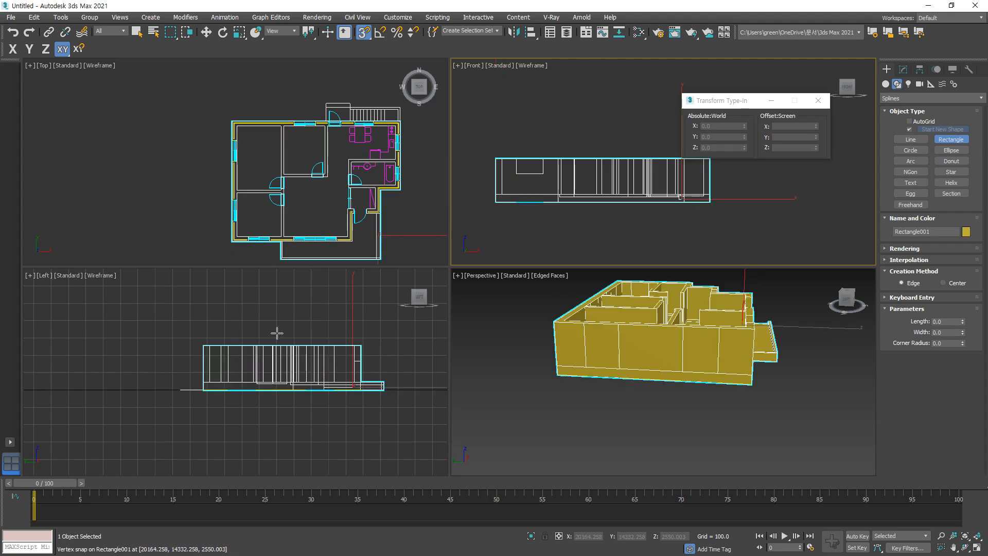
Step: In the Left view, draw snapped rectangles over the upper side wall, about 2100 by 9050, and its two window positions, about 1662.5 and 1600 wide
{"action": "scroll", "coordinate": [278, 335], "scroll_direction": "up", "scroll_amount": 3}
{"action": "left_click_drag", "start_coordinate": [143, 305], "coordinate": [366, 355]}
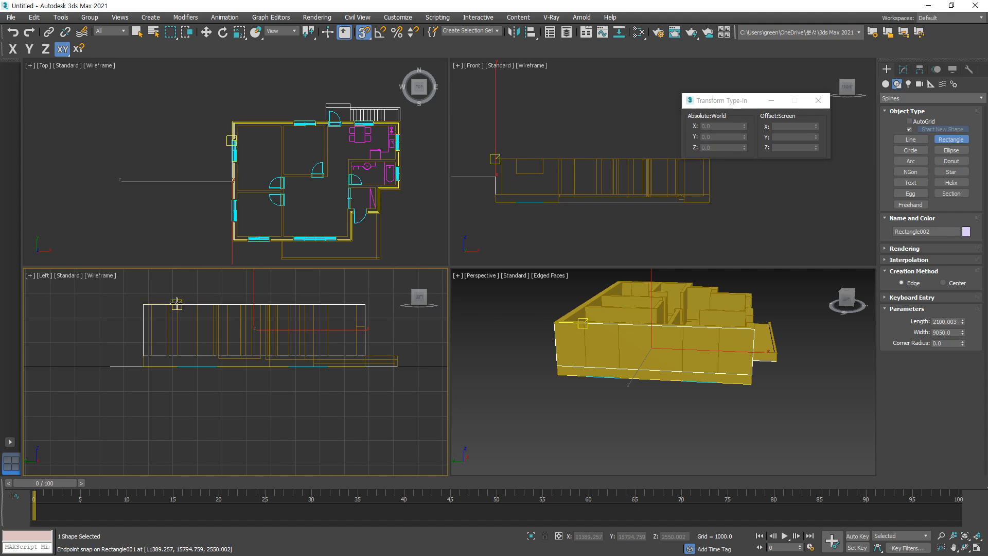
{"action": "left_click_drag", "start_coordinate": [178, 304], "coordinate": [219, 355]}
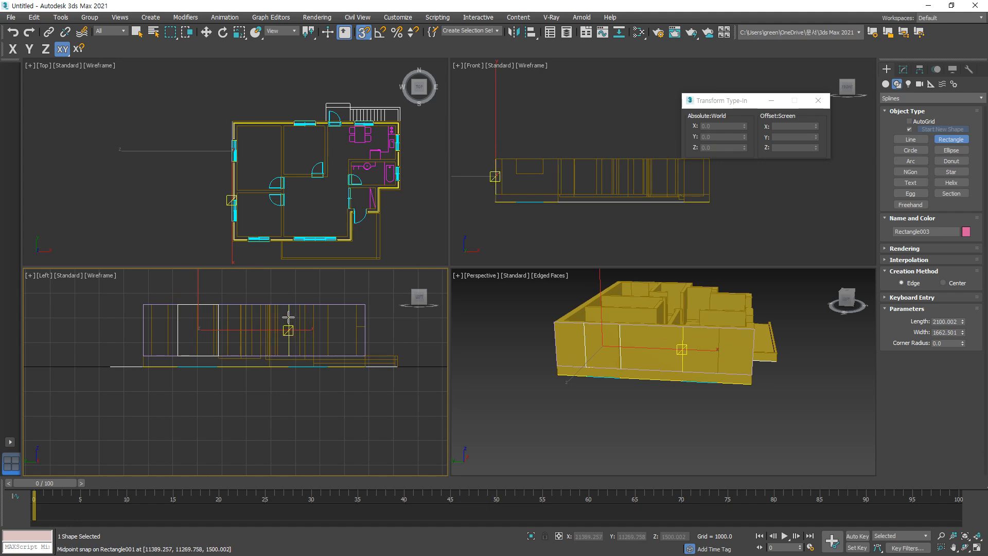
{"action": "left_click_drag", "start_coordinate": [288, 304], "coordinate": [322, 349]}
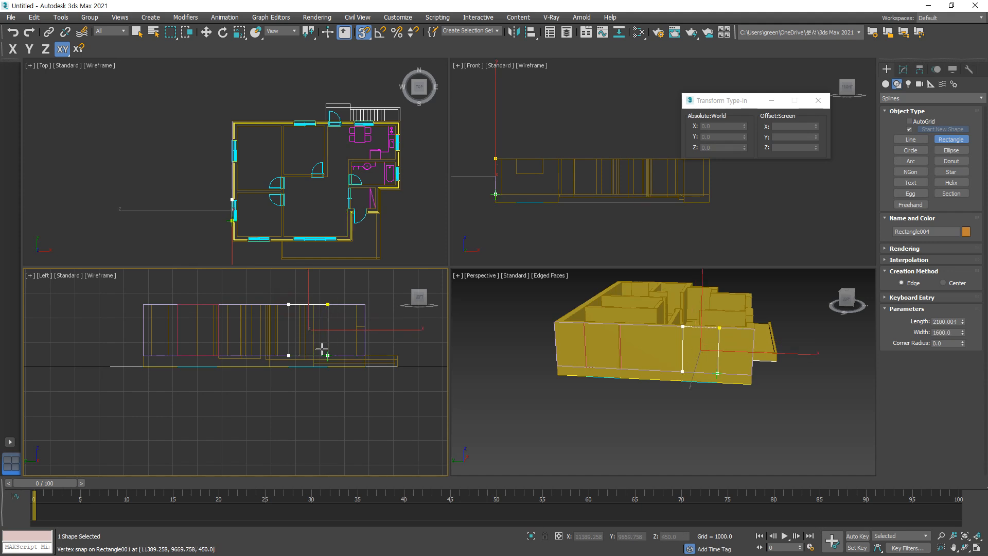
{"action": "right_click", "coordinate": [784, 417]}
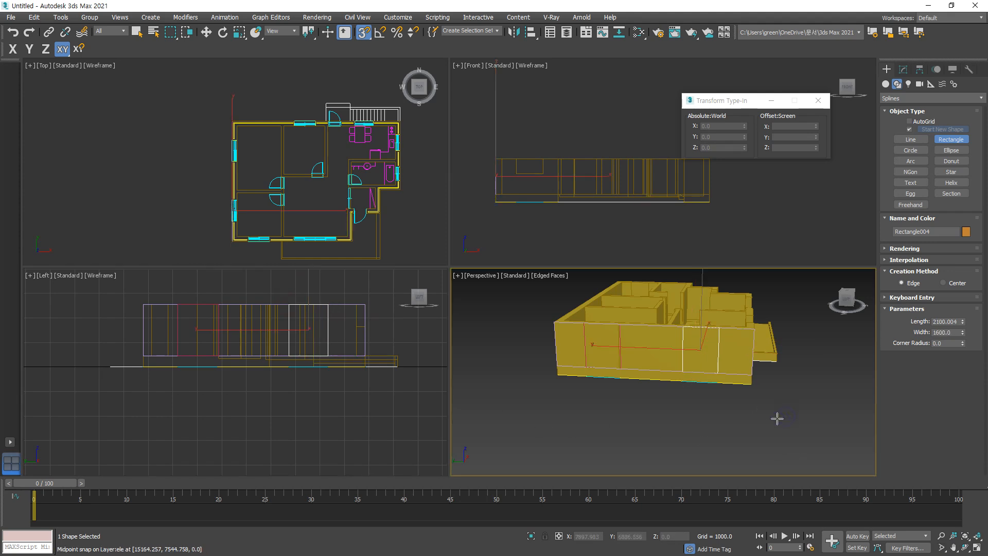
{"action": "right_click", "coordinate": [742, 415]}
Step: Select the three new rectangles without the building mesh, isolate them, and fit them in all views
{"action": "key", "text": "w"}
{"action": "left_click_drag", "start_coordinate": [196, 92], "coordinate": [245, 250]}
{"action": "left_click", "coordinate": [647, 412]}
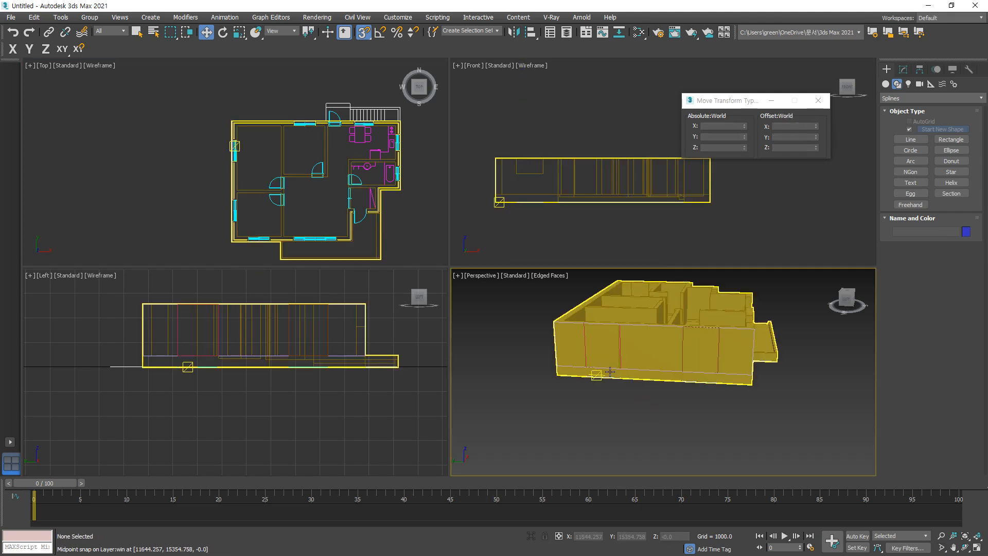
{"action": "left_click", "coordinate": [645, 371]}
{"action": "left_click", "coordinate": [621, 361], "text": "ctrl"}
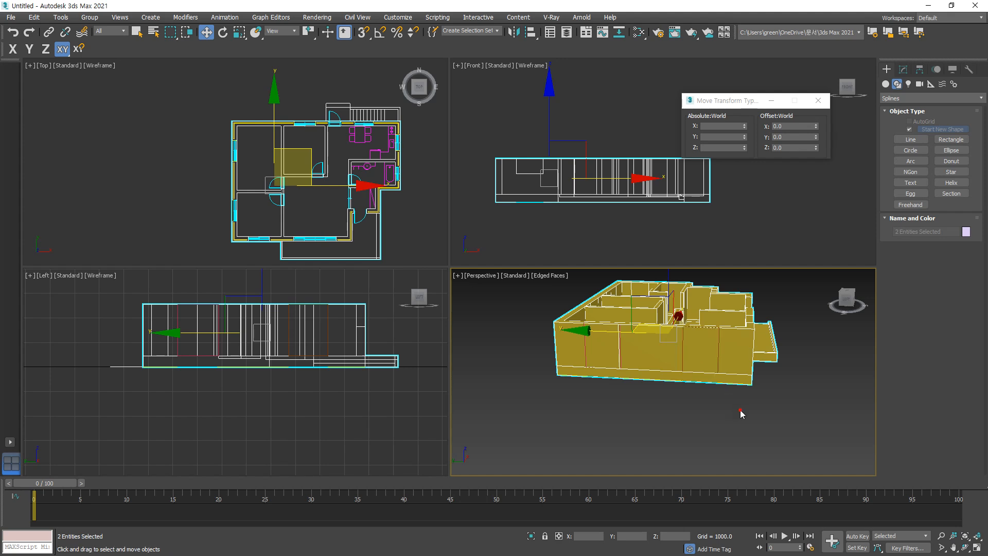
{"action": "left_click_drag", "start_coordinate": [196, 83], "coordinate": [313, 272]}
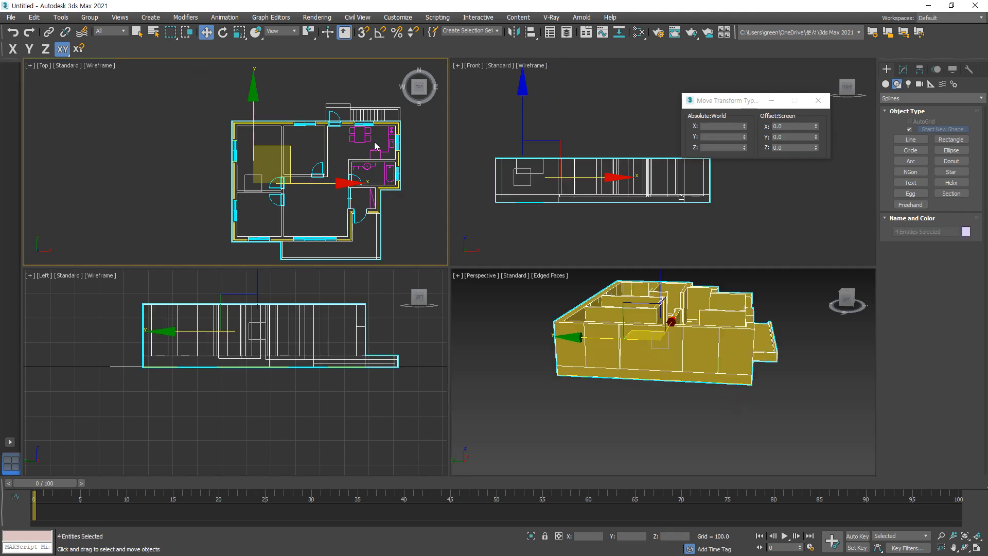
{"action": "left_click", "coordinate": [297, 258], "text": "alt"}
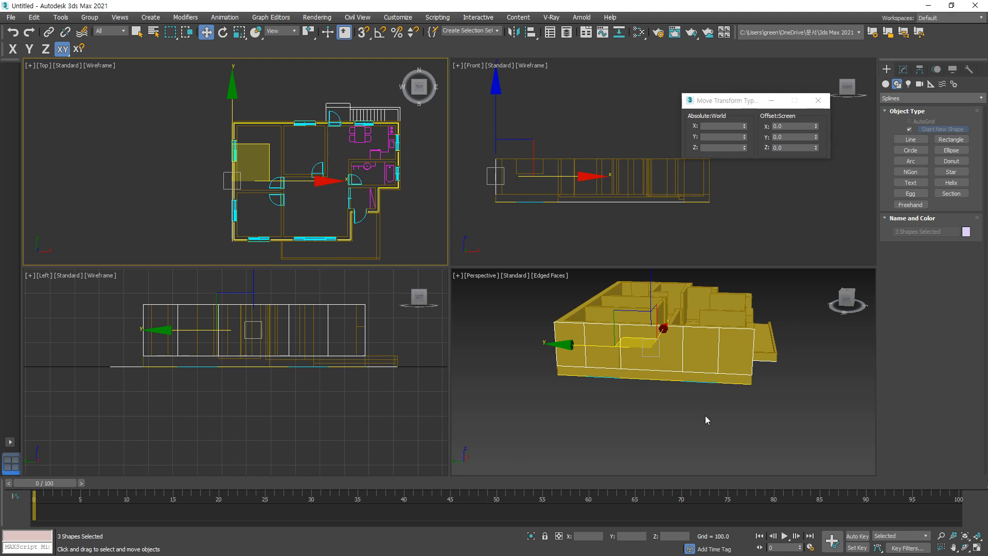
{"action": "key", "text": "alt+q"}
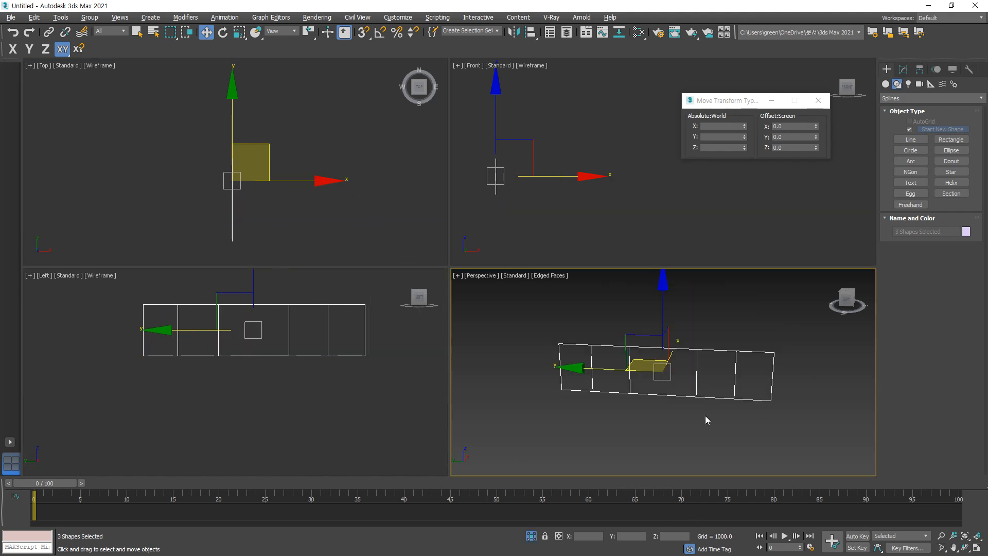
{"action": "left_click", "coordinate": [976, 536]}
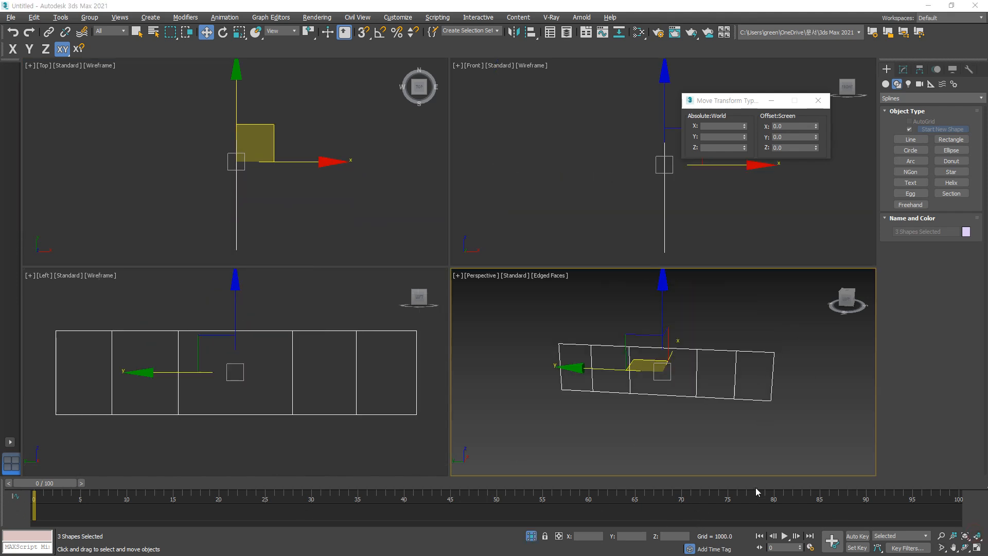
{"action": "scroll", "coordinate": [715, 443], "scroll_direction": "up", "scroll_amount": 5}
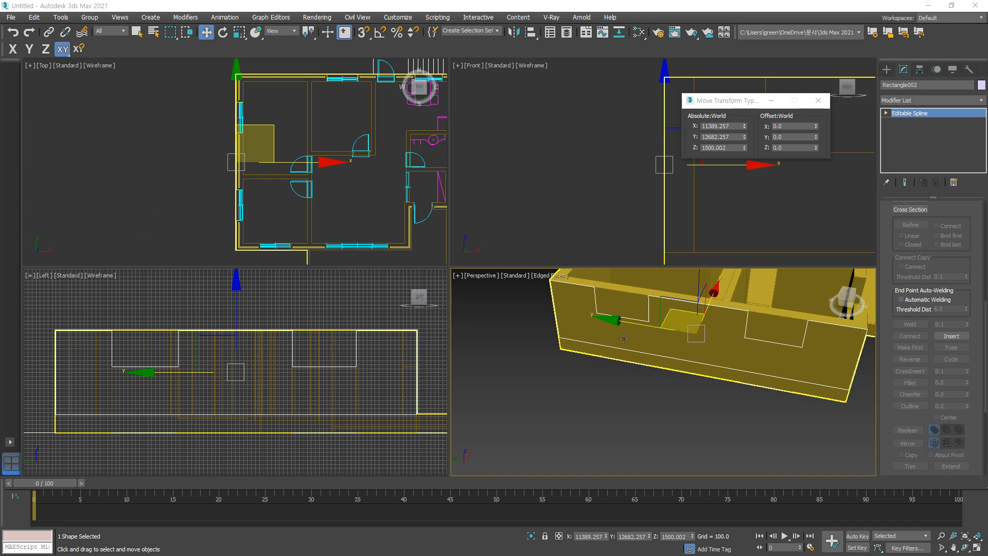
Step: Select the building's Editable Poly mesh and start edge editing for the inner faces of the side wall with two window positions
{"action": "left_click", "coordinate": [563, 395]}
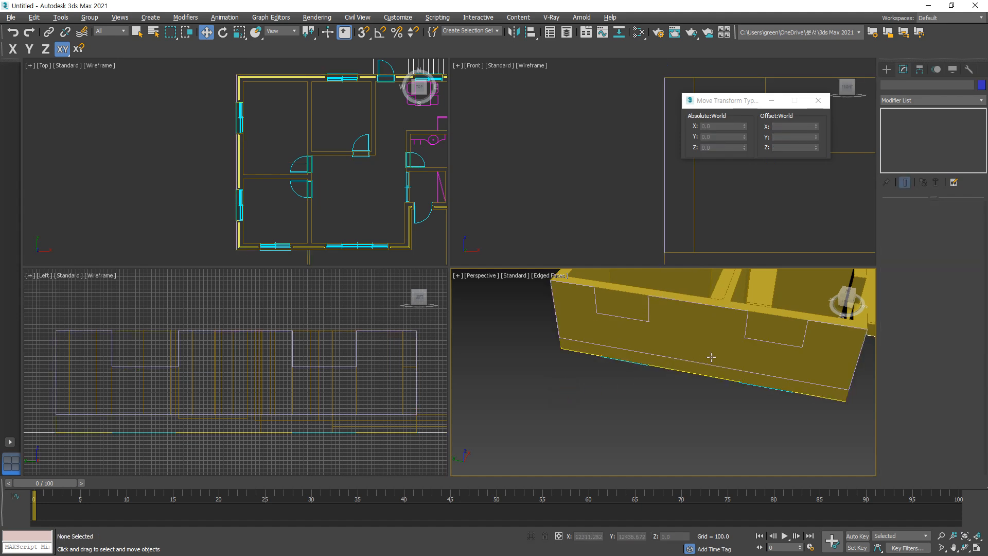
{"action": "middle_click_drag", "start_coordinate": [571, 391], "coordinate": [692, 530], "text": "alt"}
{"action": "scroll", "coordinate": [577, 355], "scroll_direction": "up", "scroll_amount": 2}
{"action": "middle_click_drag", "start_coordinate": [578, 355], "coordinate": [554, 357], "text": "alt"}
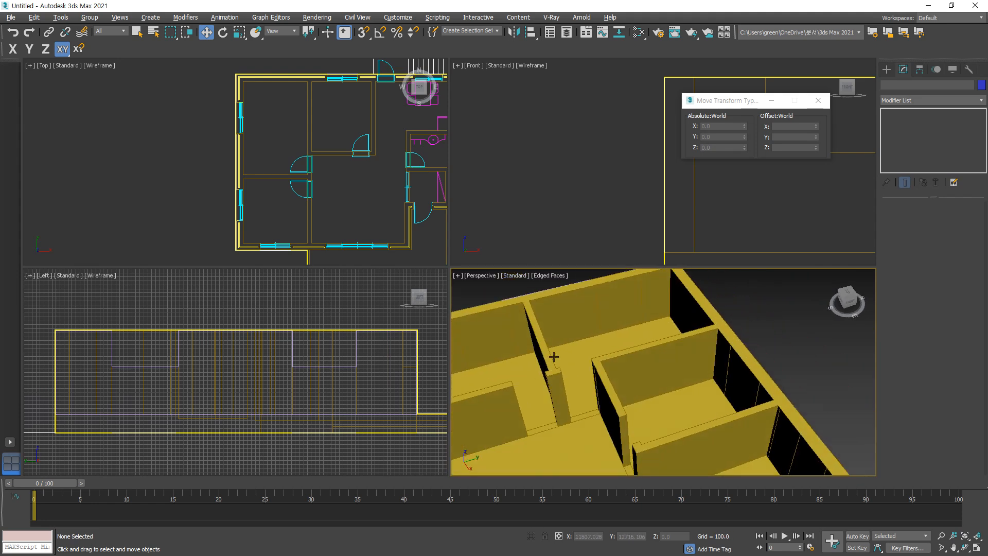
{"action": "middle_click_drag", "start_coordinate": [603, 318], "coordinate": [597, 324], "text": "alt"}
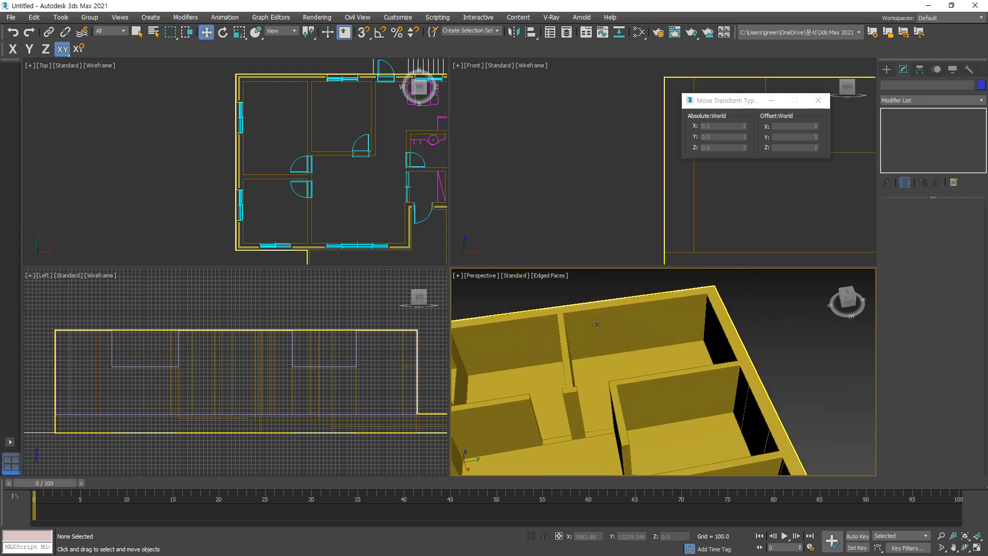
{"action": "left_click", "coordinate": [623, 316]}
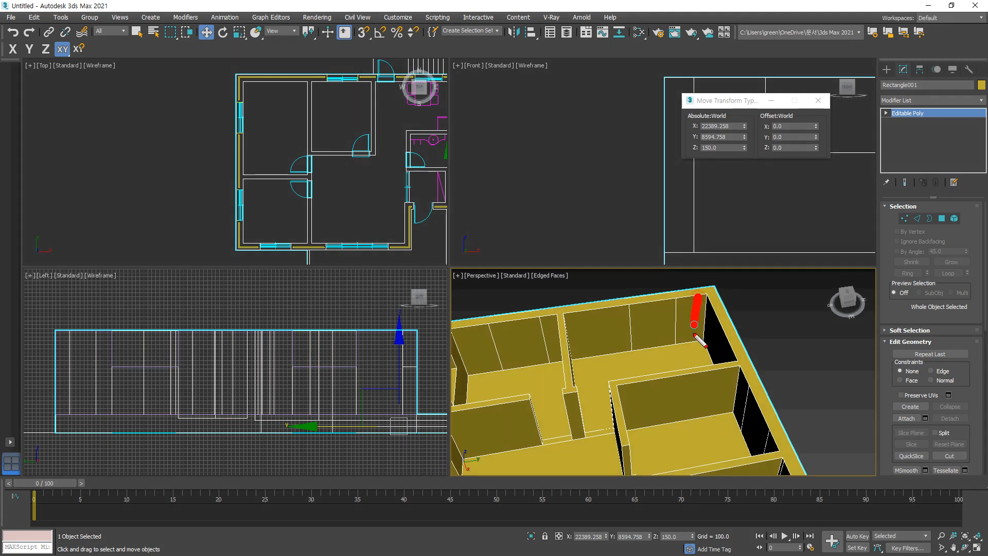
{"action": "mouse_move", "coordinate": [694, 335]}
{"action": "left_mouse_down"}
{"action": "mouse_move", "coordinate": [585, 359]}
{"action": "mouse_move", "coordinate": [630, 310]}
{"action": "mouse_move", "coordinate": [687, 300]}
{"action": "left_mouse_up"}
{"action": "key", "text": "Escape"}
{"action": "middle_click_drag", "start_coordinate": [552, 332], "coordinate": [614, 305]}
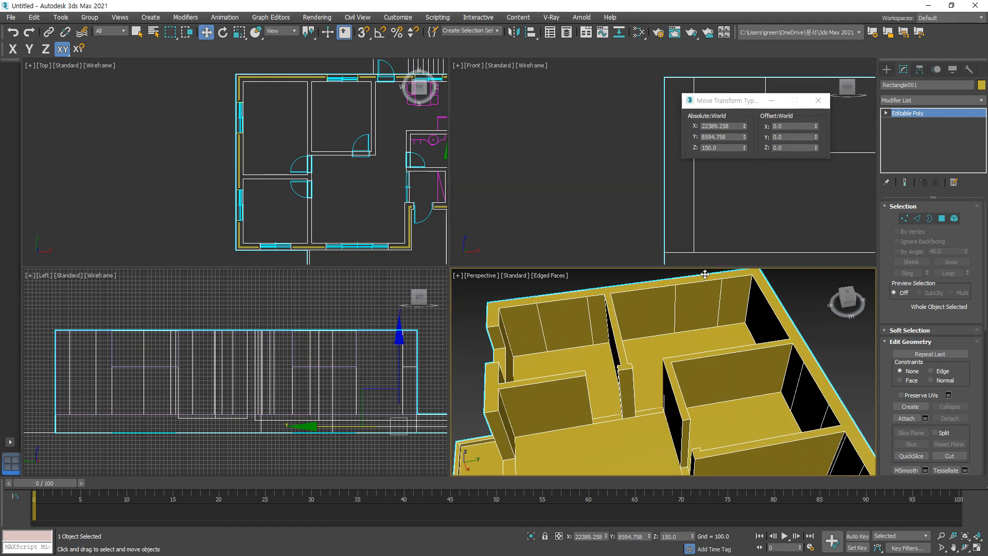
{"action": "left_click", "coordinate": [917, 218]}
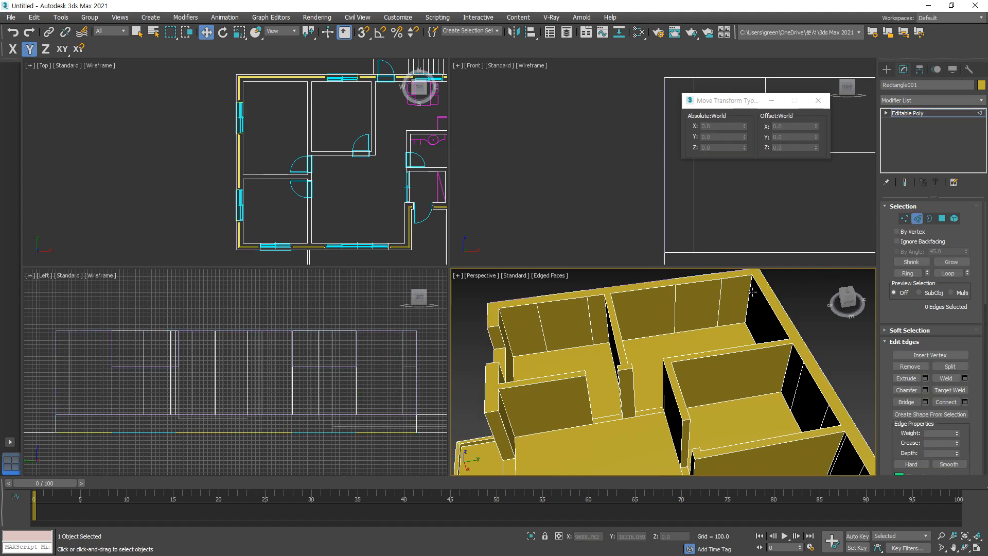
Step: Select the top, base and vertical edges on the side wall's inner face in the plan's upper-left room, including the partition corner
{"action": "left_click", "coordinate": [733, 280]}
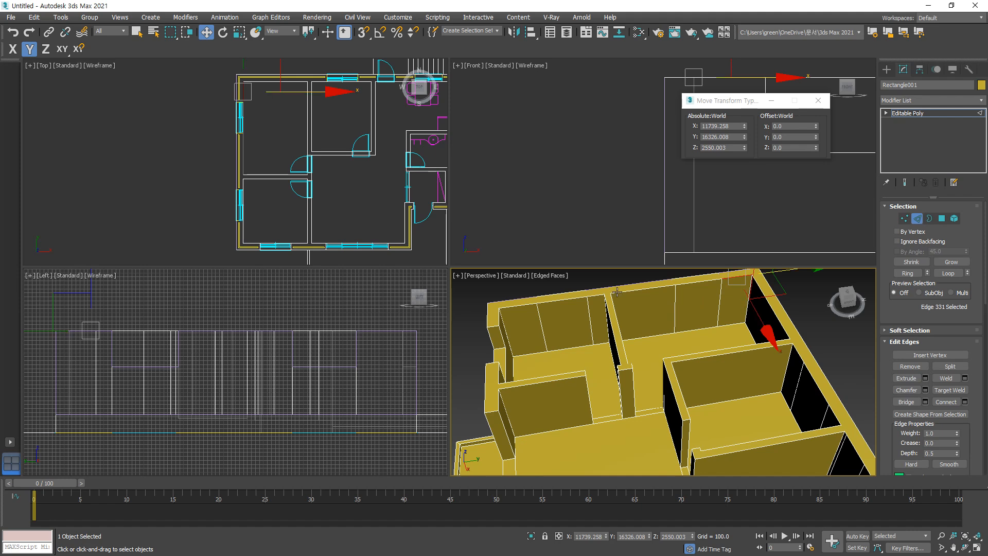
{"action": "double_click", "coordinate": [727, 325]}
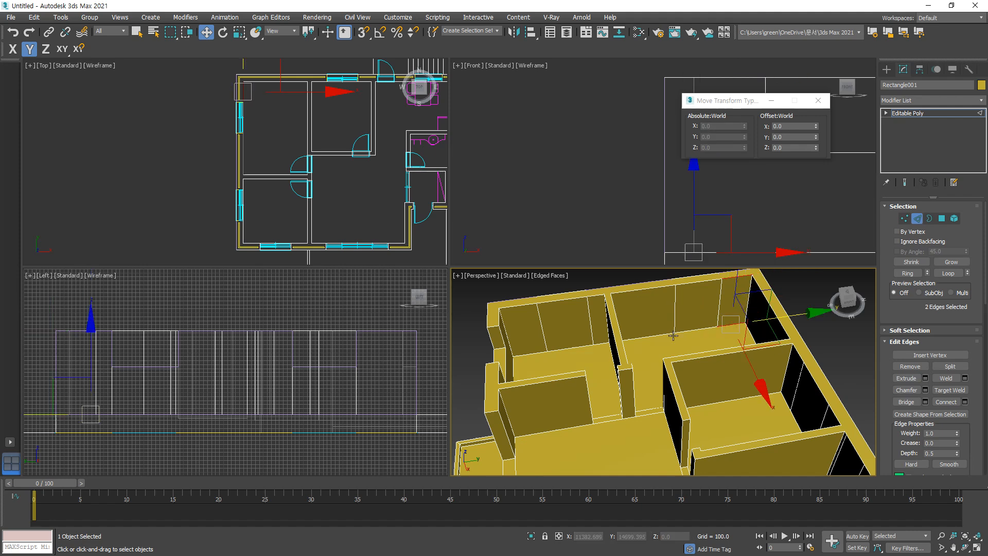
{"action": "left_click", "coordinate": [690, 330], "text": "ctrl"}
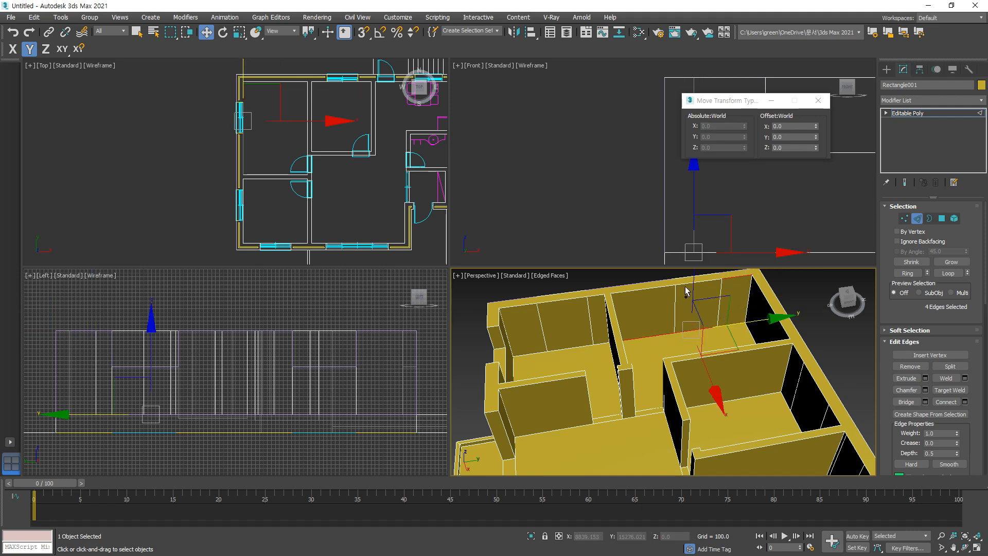
{"action": "left_click", "coordinate": [685, 284], "text": "ctrl"}
{"action": "left_click", "coordinate": [721, 289], "text": "ctrl"}
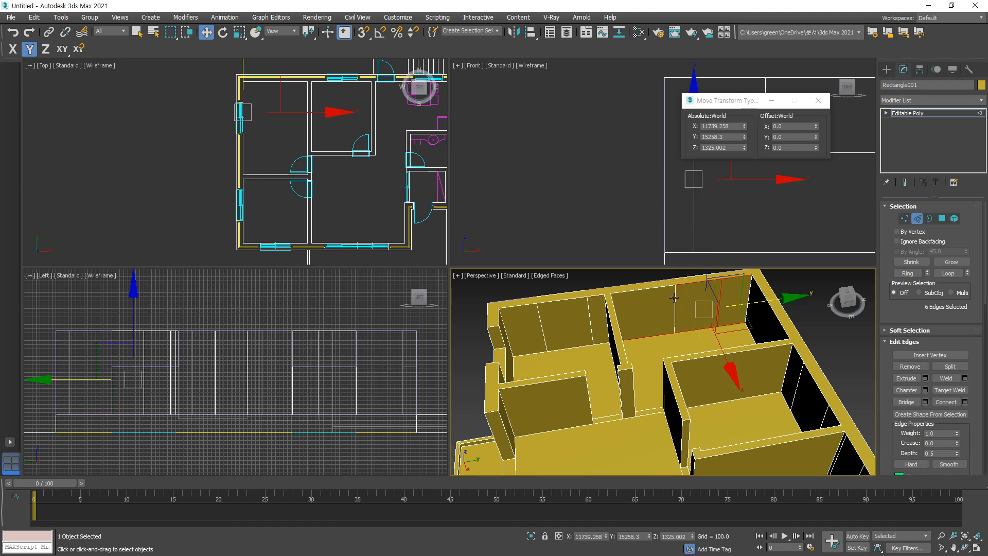
{"action": "left_click", "coordinate": [674, 298], "text": "ctrl"}
{"action": "left_click", "coordinate": [654, 289], "text": "ctrl"}
{"action": "middle_click_drag", "start_coordinate": [629, 320], "coordinate": [616, 304], "text": "alt"}
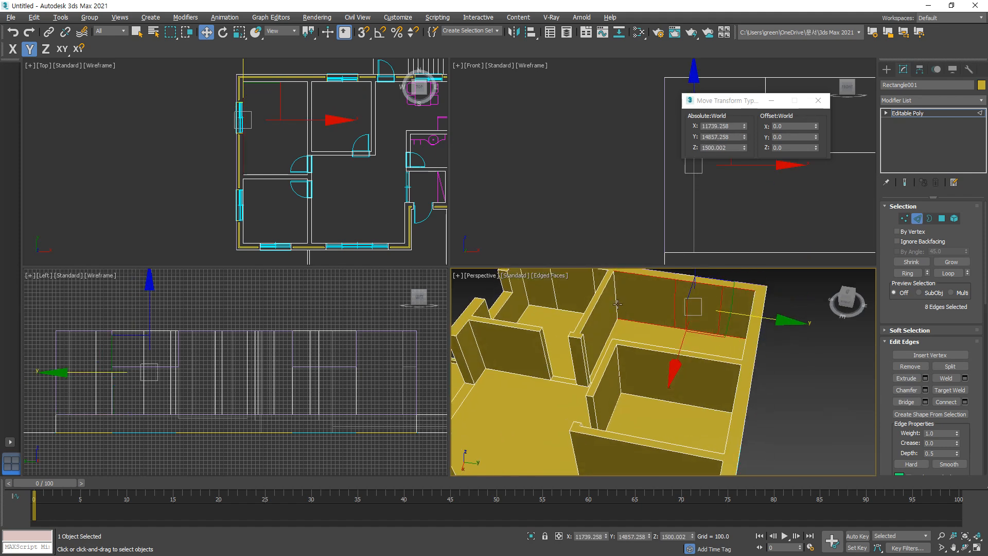
{"action": "left_click", "coordinate": [616, 304], "text": "ctrl"}
{"action": "middle_click_drag", "start_coordinate": [544, 306], "coordinate": [586, 307], "text": "alt"}
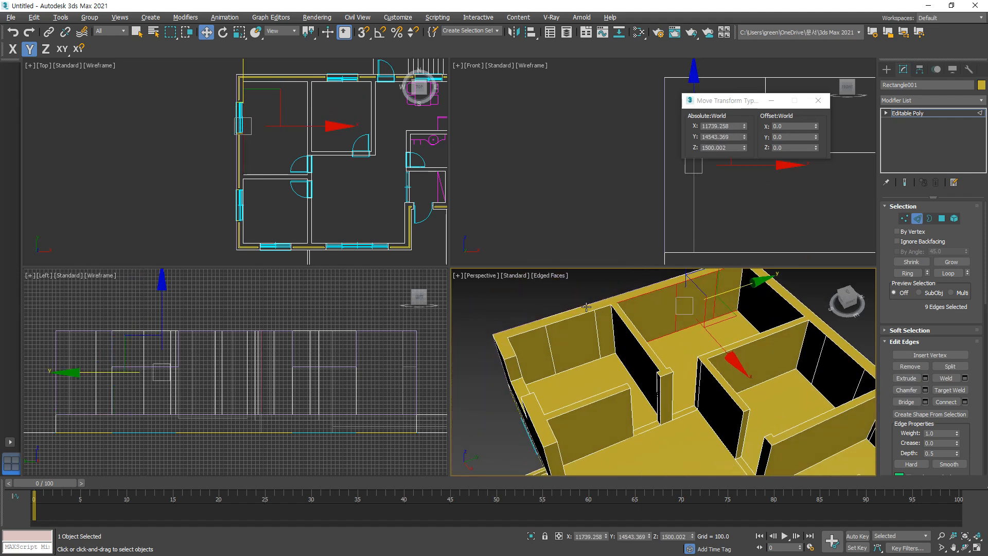
Step: Add the top, base, vertical and corner edges on the side wall's inner face in the plan's lower-left room to the selection
{"action": "left_click", "coordinate": [609, 325], "text": "ctrl"}
{"action": "left_click", "coordinate": [598, 332], "text": "ctrl"}
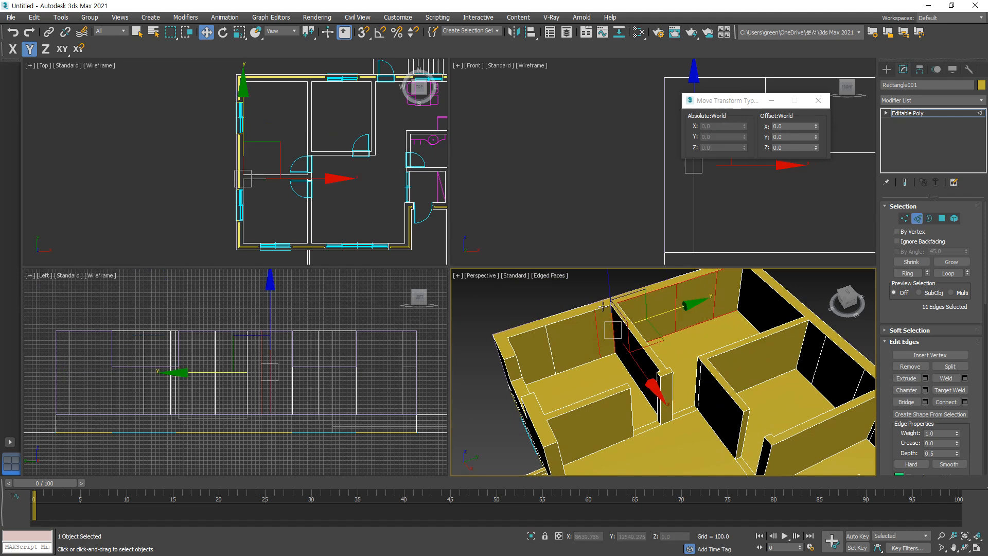
{"action": "left_click", "coordinate": [603, 305], "text": "ctrl"}
{"action": "left_click", "coordinate": [577, 315], "text": "ctrl"}
{"action": "left_click", "coordinate": [540, 326], "text": "ctrl"}
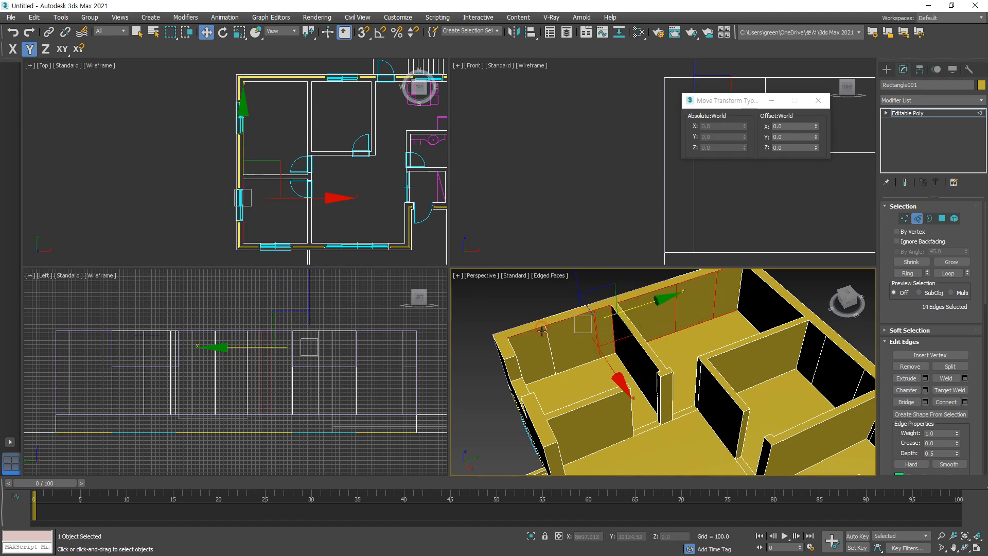
{"action": "left_click", "coordinate": [548, 338], "text": "ctrl"}
{"action": "left_click", "coordinate": [578, 365], "text": "ctrl"}
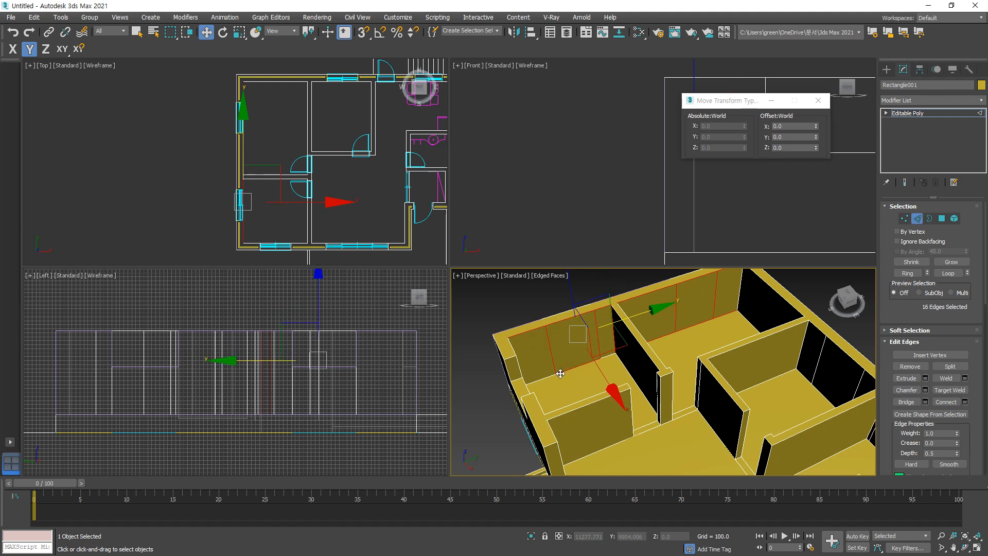
{"action": "left_click", "coordinate": [615, 357], "text": "ctrl"}
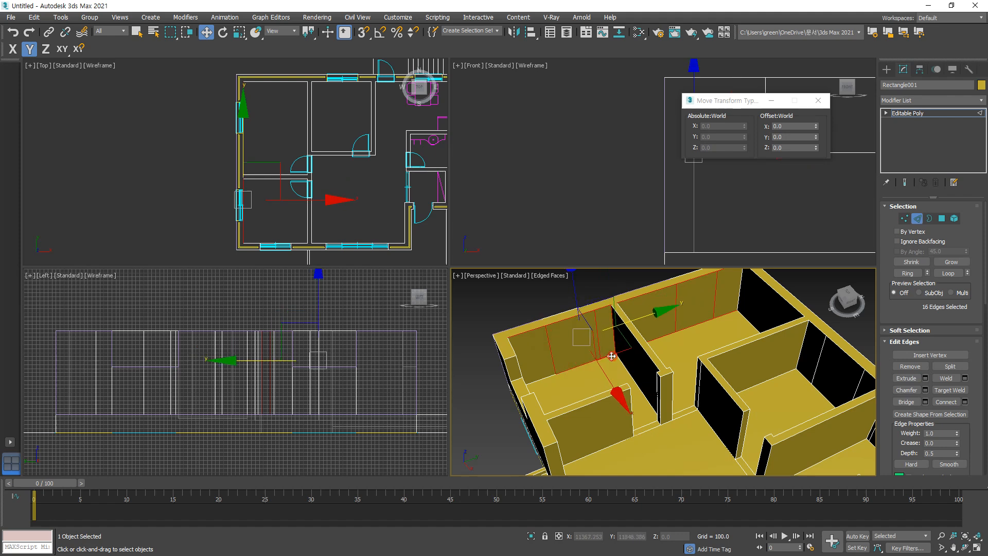
{"action": "left_click", "coordinate": [539, 380], "text": "ctrl"}
{"action": "middle_click_drag", "start_coordinate": [620, 366], "coordinate": [517, 321], "text": "alt"}
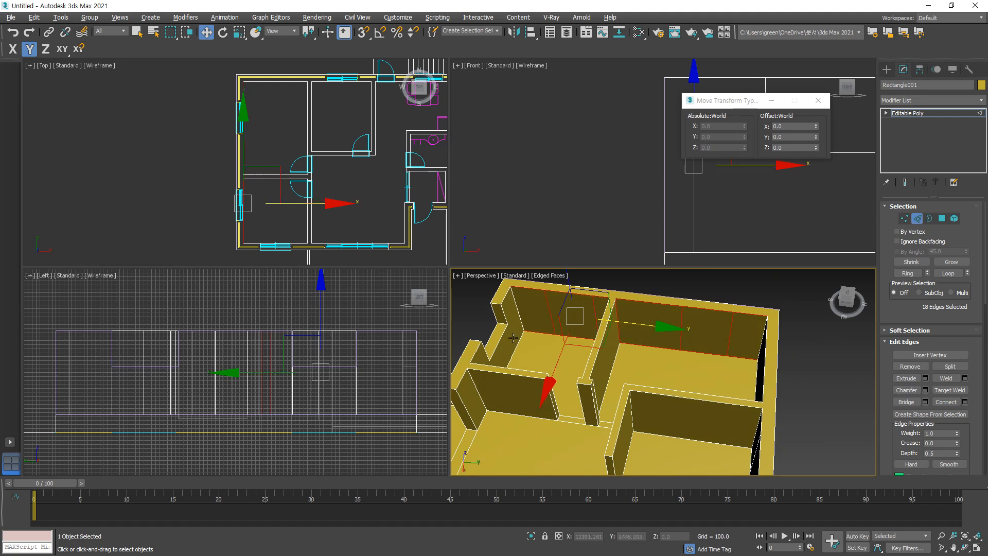
{"action": "left_click", "coordinate": [519, 319], "text": "ctrl"}
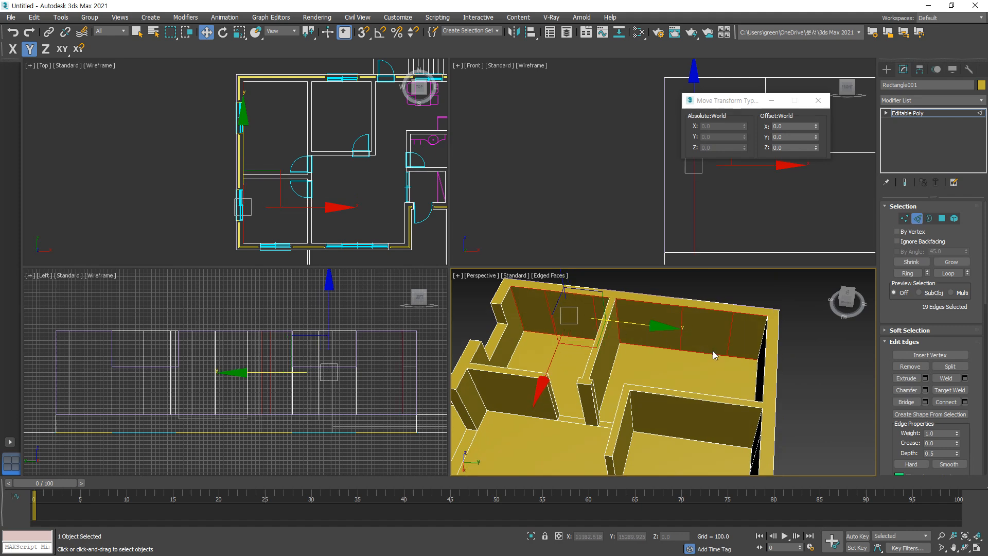
Step: Add the remaining vertical corner edge of the side wall's inner face in the upper-left room to the edge selection
{"action": "middle_click_drag", "start_coordinate": [712, 350], "coordinate": [763, 339], "text": "alt"}
{"action": "left_click", "coordinate": [741, 304], "text": "ctrl"}
{"action": "scroll", "coordinate": [978, 335], "scroll_direction": "down", "scroll_amount": 6}
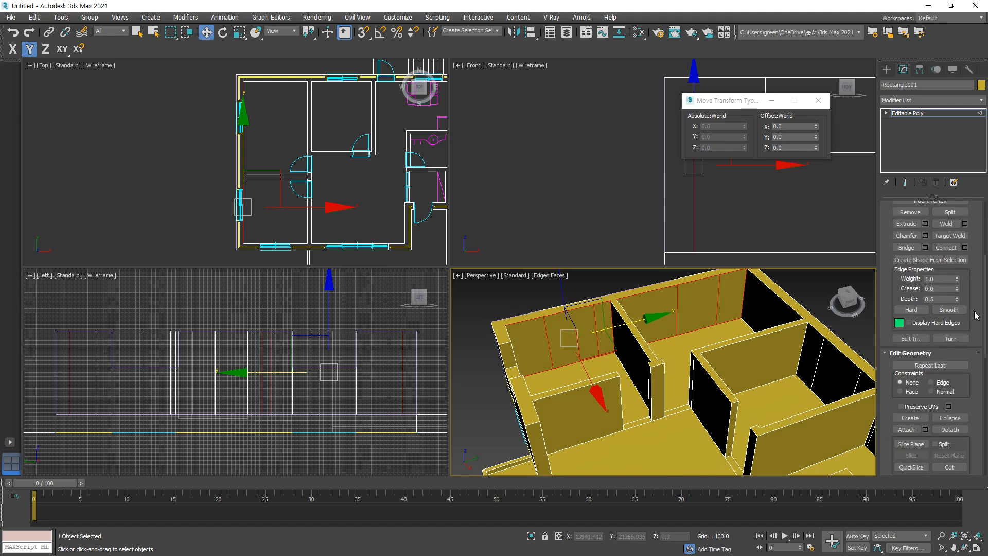
Step: Create a linear shape from the selected inner-face edges and leave the mesh's edge editing
{"action": "scroll", "coordinate": [973, 289], "scroll_direction": "up", "scroll_amount": 1}
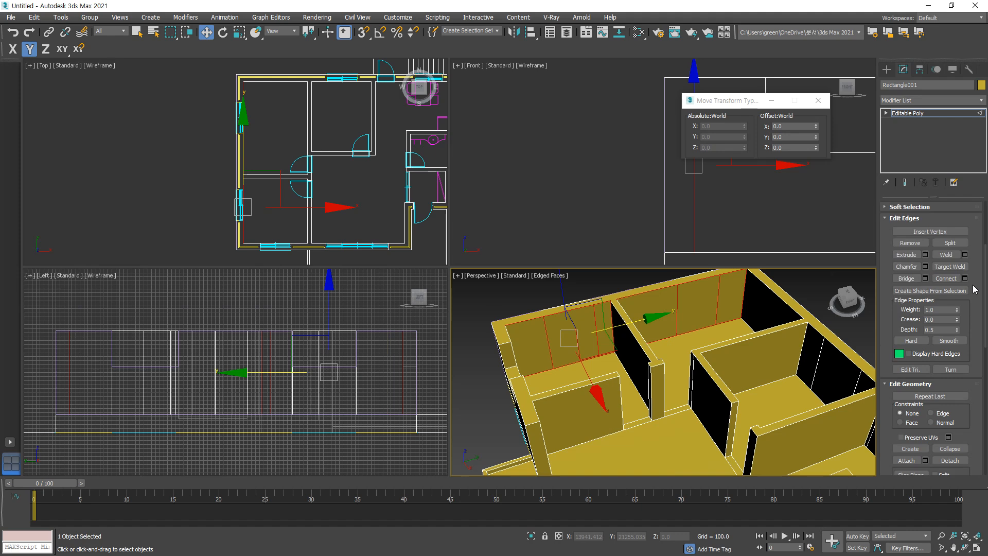
{"action": "left_click", "coordinate": [932, 292]}
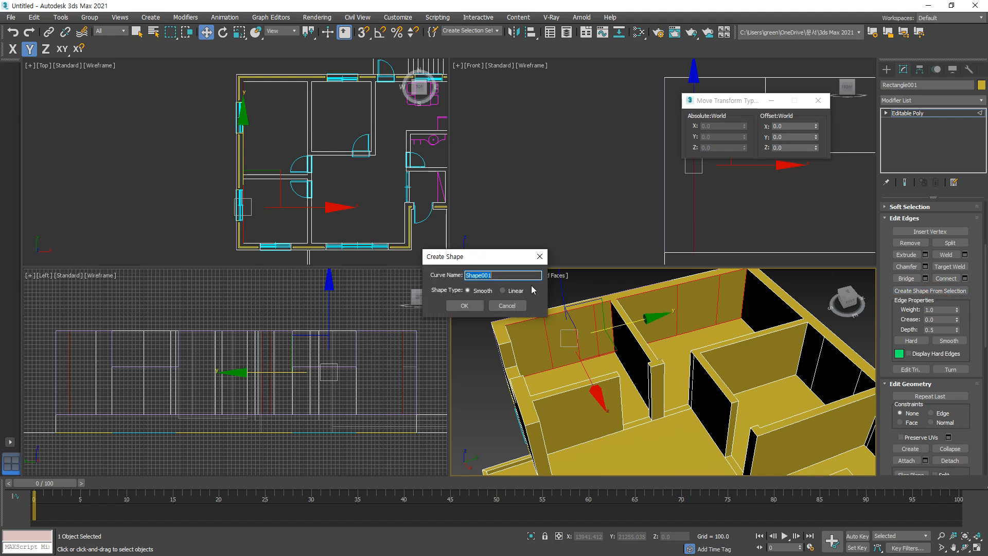
{"action": "left_click", "coordinate": [502, 290]}
{"action": "left_click", "coordinate": [465, 306]}
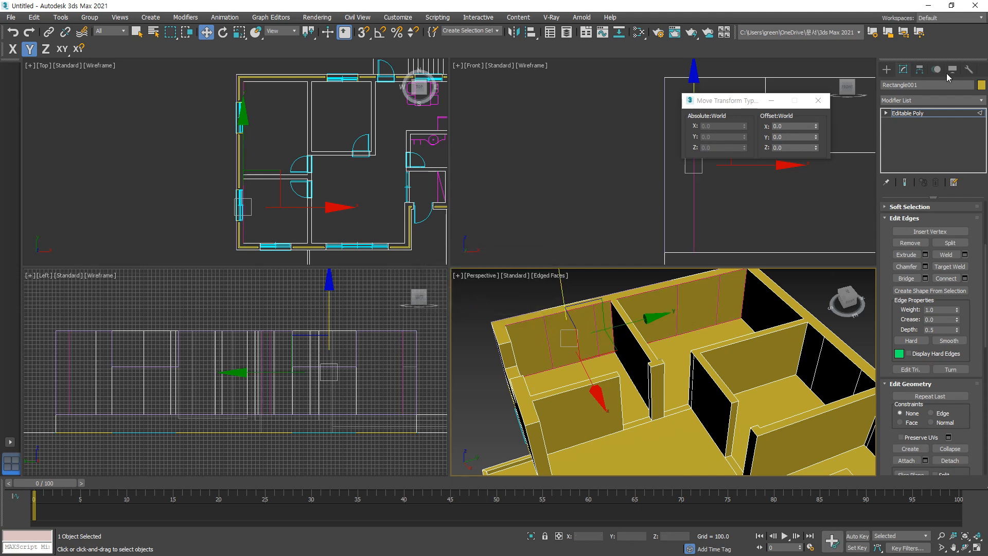
{"action": "key", "text": "2"}
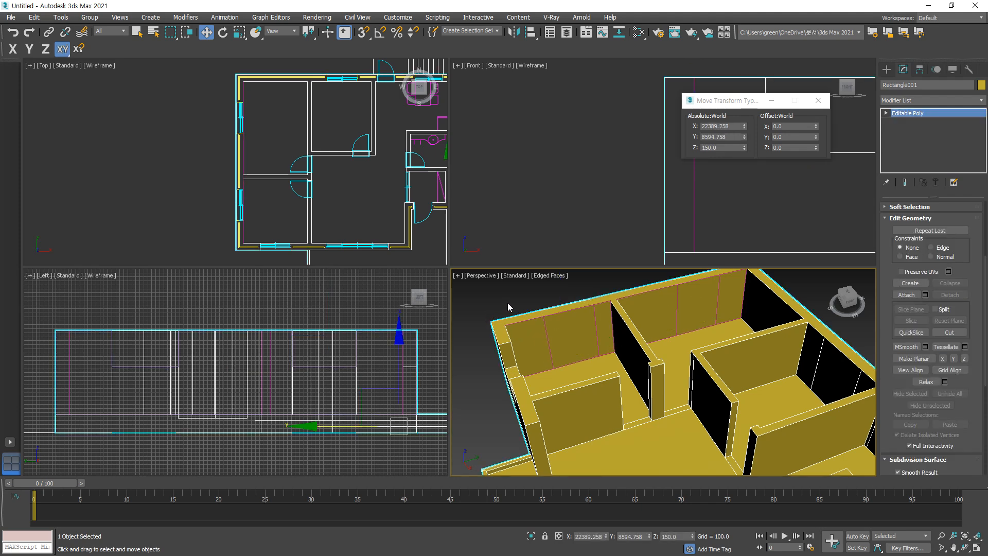
Step: Isolate the new inner-face shape together with the side wall's outer-face spline
{"action": "left_click", "coordinate": [507, 302]}
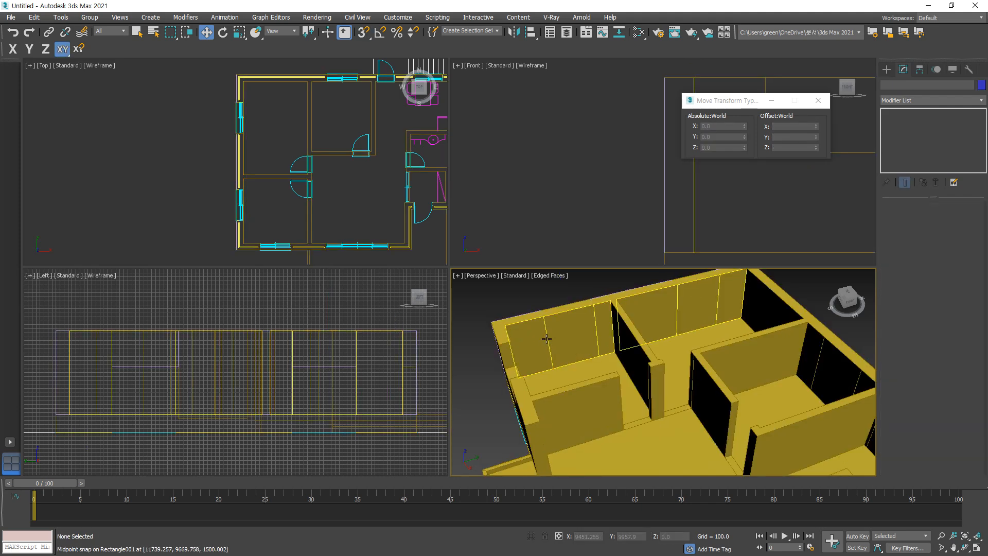
{"action": "left_click", "coordinate": [537, 364]}
{"action": "middle_click_drag", "start_coordinate": [537, 364], "coordinate": [663, 345], "text": "alt"}
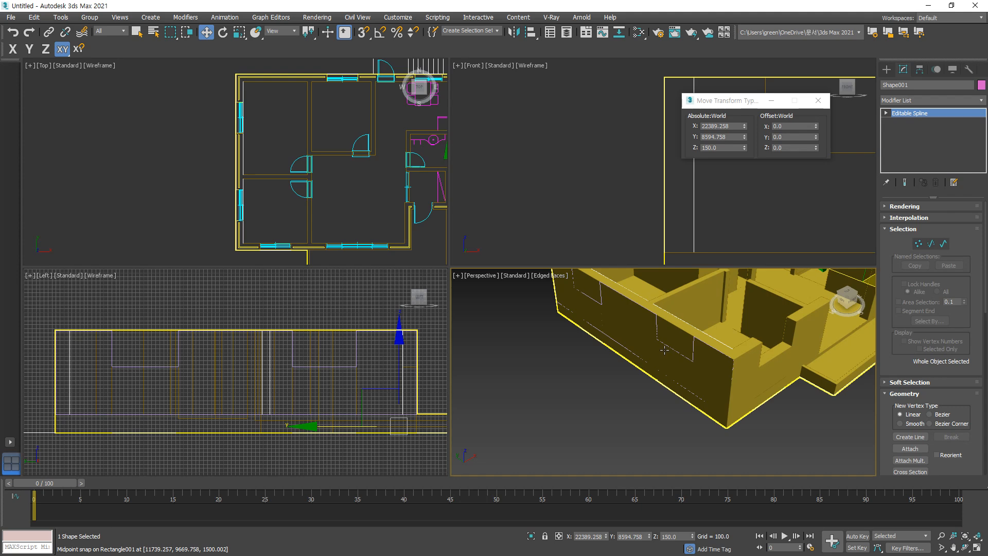
{"action": "left_click", "coordinate": [653, 364], "text": "ctrl"}
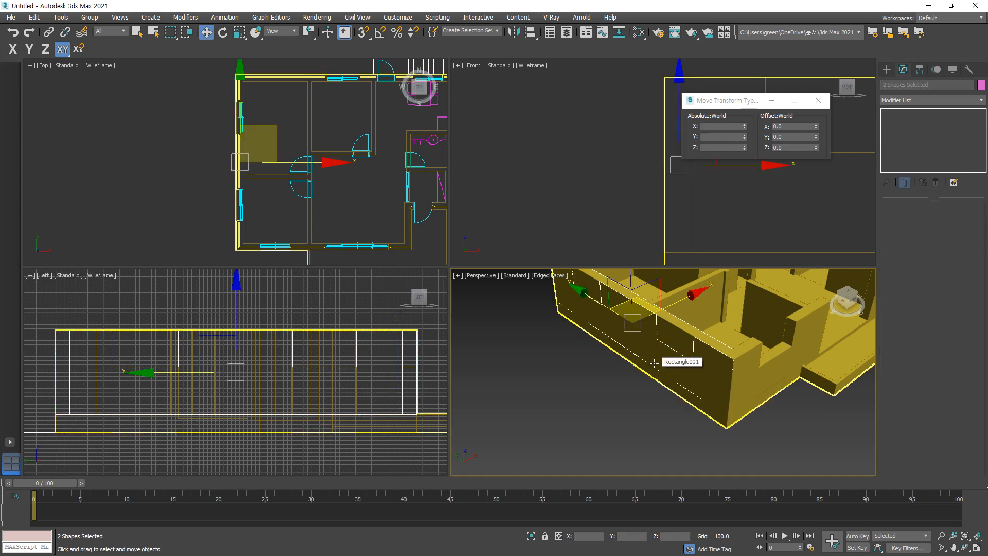
{"action": "key", "text": "alt+q"}
{"action": "left_click", "coordinate": [757, 370]}
{"action": "middle_click_drag", "start_coordinate": [757, 370], "coordinate": [709, 347], "text": "alt"}
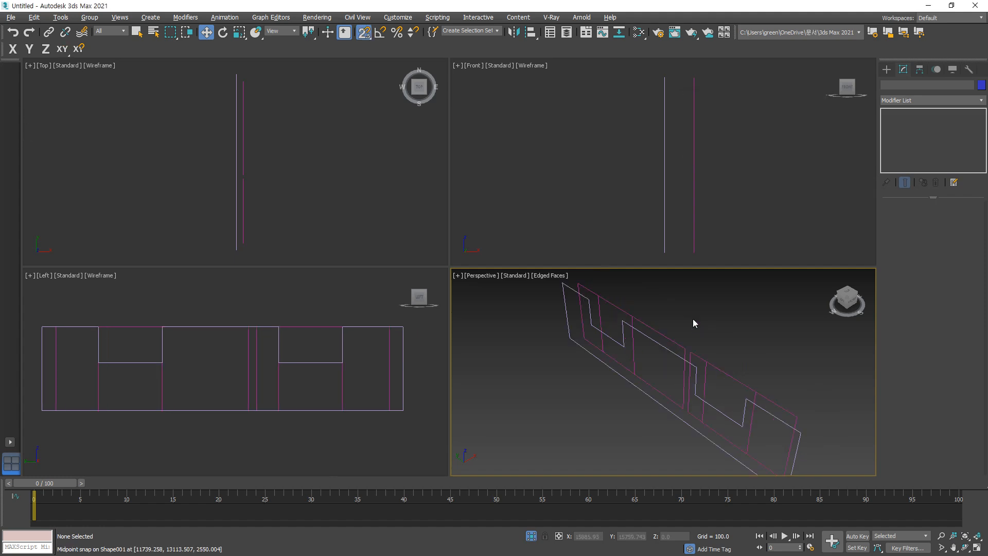
Step: Turn off snapping and start vertex editing on the inner-face shape
{"action": "key", "text": "s"}
{"action": "key", "text": "F8"}
{"action": "left_click", "coordinate": [673, 337]}
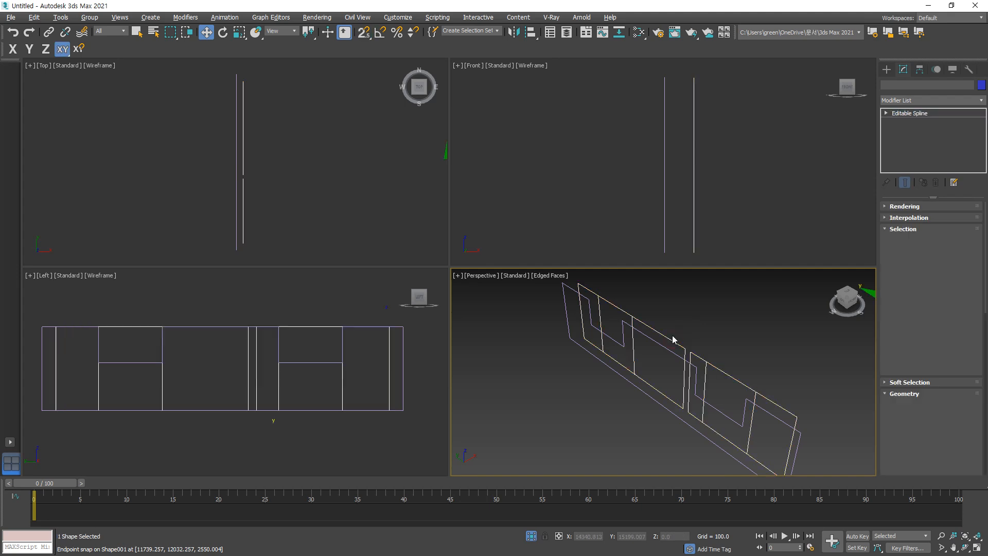
{"action": "left_click", "coordinate": [918, 244]}
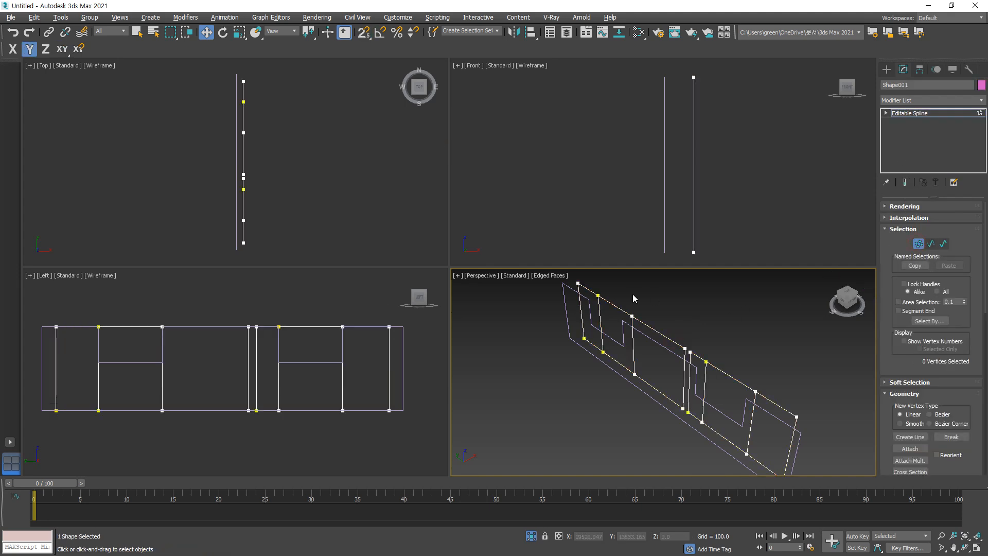
{"action": "key", "text": "F6"}
{"action": "middle_click_drag", "start_coordinate": [745, 341], "coordinate": [729, 401], "text": "alt"}
{"action": "left_click", "coordinate": [757, 377]}
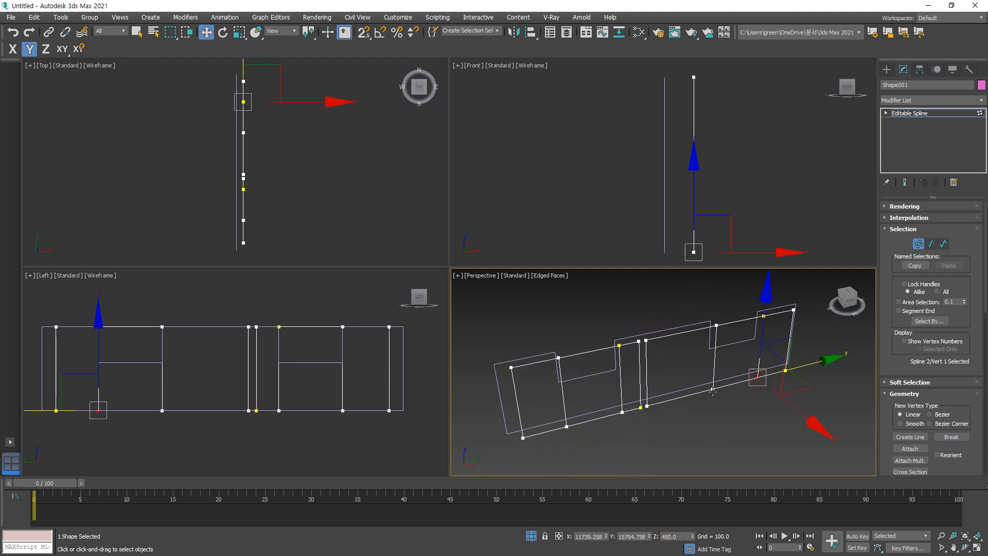
Step: Try to move one of the inner-face shape's base segments vertically, then cancel the move and clear the segment selection
{"action": "key", "text": "2"}
{"action": "left_click", "coordinate": [737, 384]}
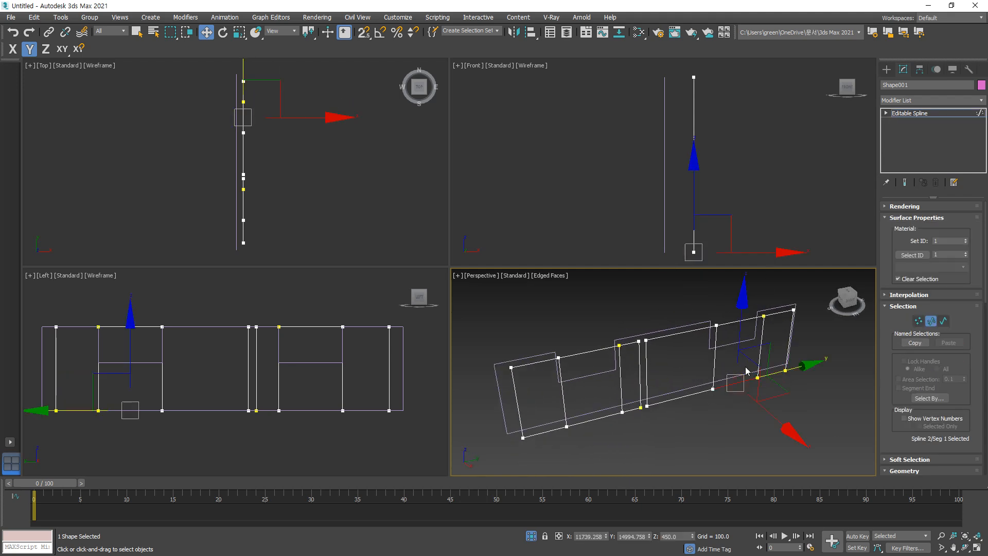
{"action": "mouse_move", "coordinate": [738, 353]}
{"action": "left_mouse_down"}
{"action": "mouse_move", "coordinate": [739, 332]}
{"action": "mouse_move", "coordinate": [739, 353]}
{"action": "left_mouse_up"}
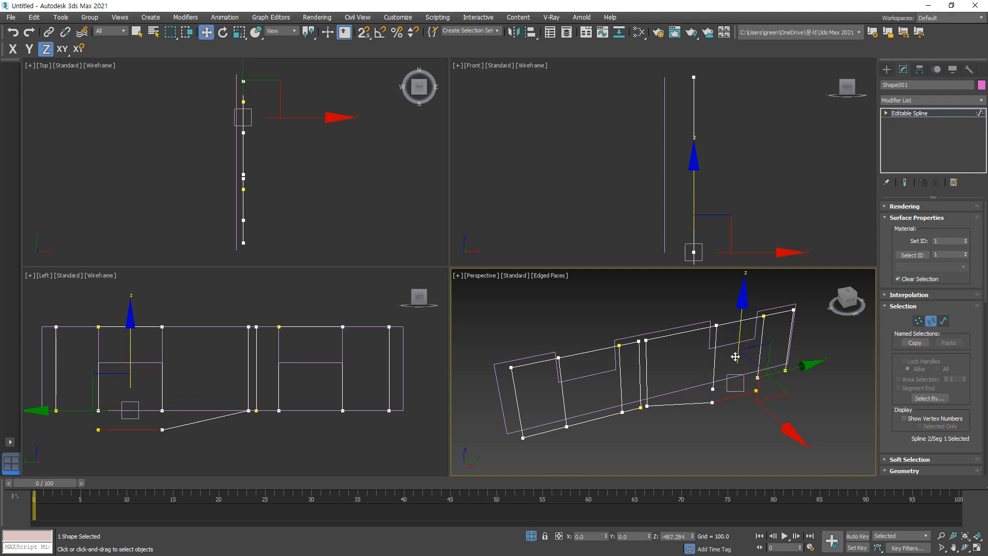
{"action": "scroll", "coordinate": [810, 419], "scroll_direction": "up", "scroll_amount": 3}
{"action": "scroll", "coordinate": [773, 418], "scroll_direction": "up", "scroll_amount": 2}
{"action": "left_click", "coordinate": [669, 381]}
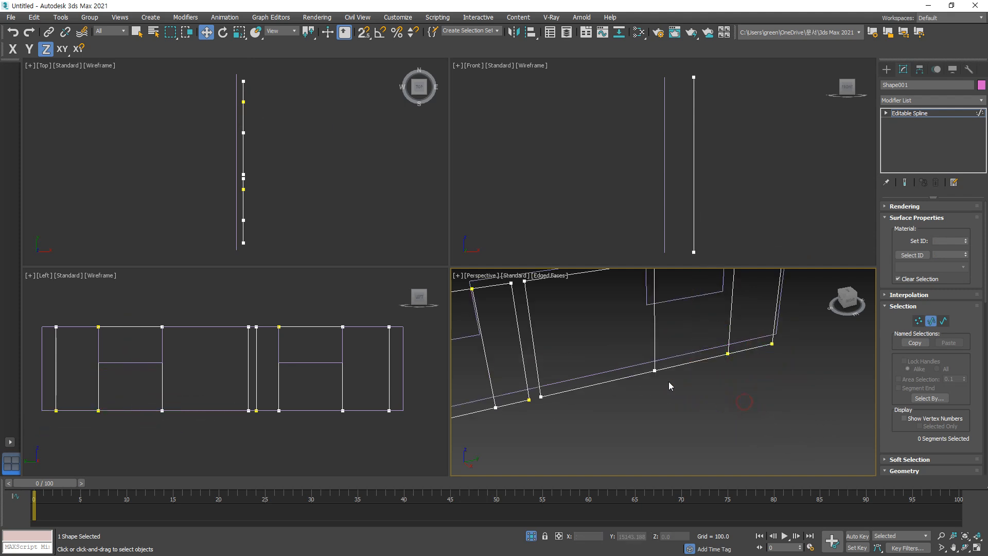
{"action": "left_click", "coordinate": [729, 355]}
{"action": "left_click", "coordinate": [728, 352], "text": "ctrl"}
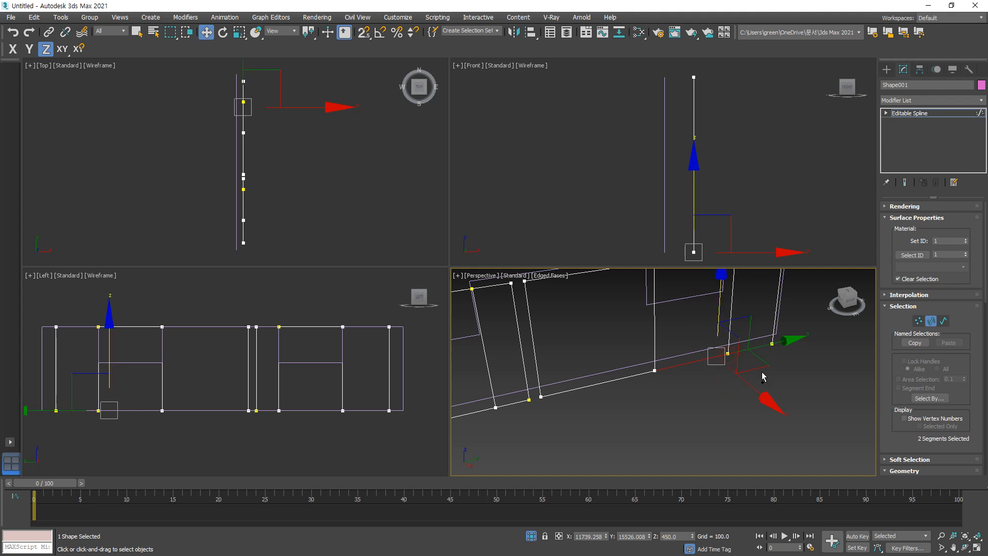
{"action": "left_click", "coordinate": [699, 432]}
{"action": "scroll", "coordinate": [721, 373], "scroll_direction": "up", "scroll_amount": 2}
Step: Try to move the two base vertices beneath the window position vertically, then undo the move
{"action": "key", "text": "1"}
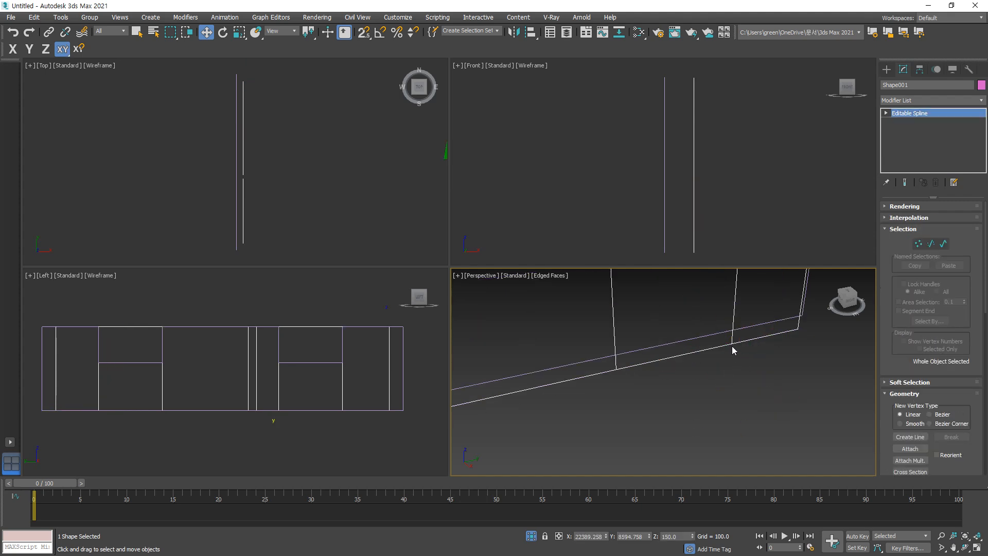
{"action": "left_click", "coordinate": [731, 344]}
{"action": "left_click", "coordinate": [616, 369], "text": "ctrl"}
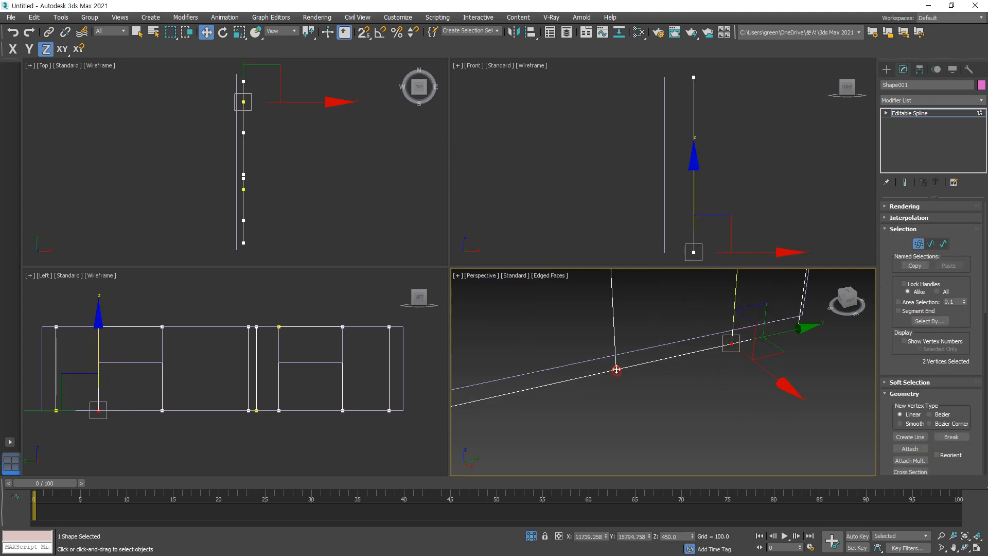
{"action": "middle_click_drag", "start_coordinate": [748, 344], "coordinate": [744, 375]}
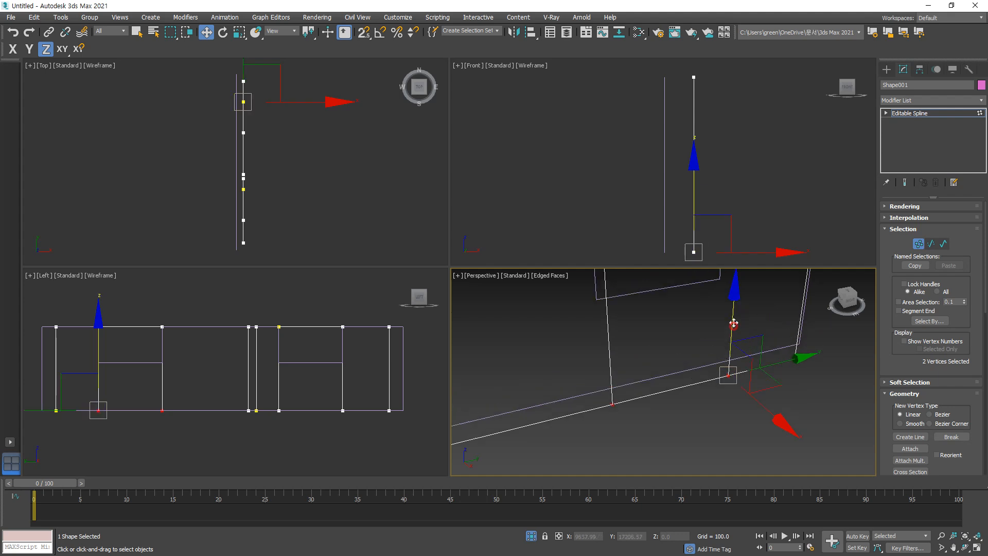
{"action": "left_click_drag", "start_coordinate": [734, 324], "coordinate": [735, 297]}
{"action": "key", "text": "ctrl+z"}
{"action": "scroll", "coordinate": [754, 399], "scroll_direction": "down", "scroll_amount": 4}
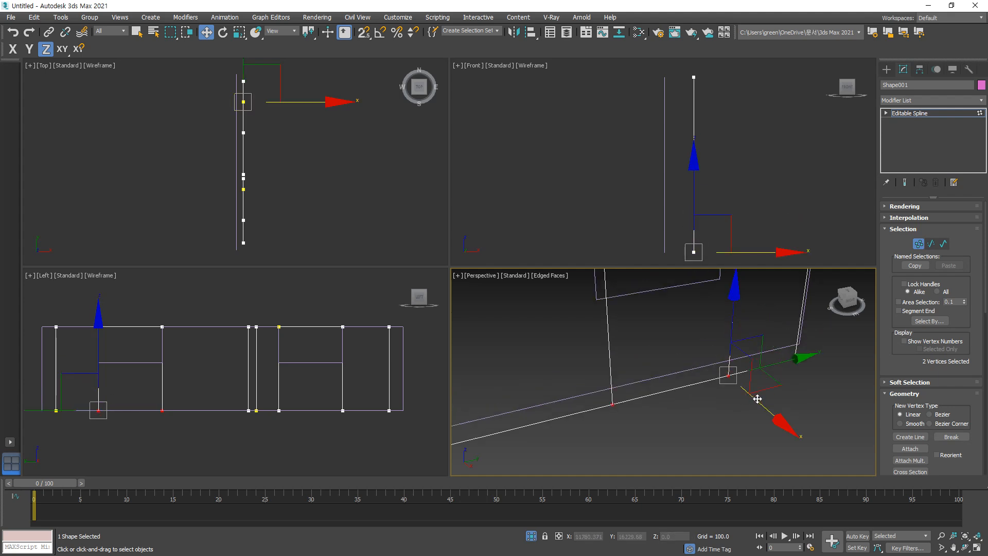
Step: Select all vertices of the inner-face shape and break them apart
{"action": "key", "text": "ctrl+a"}
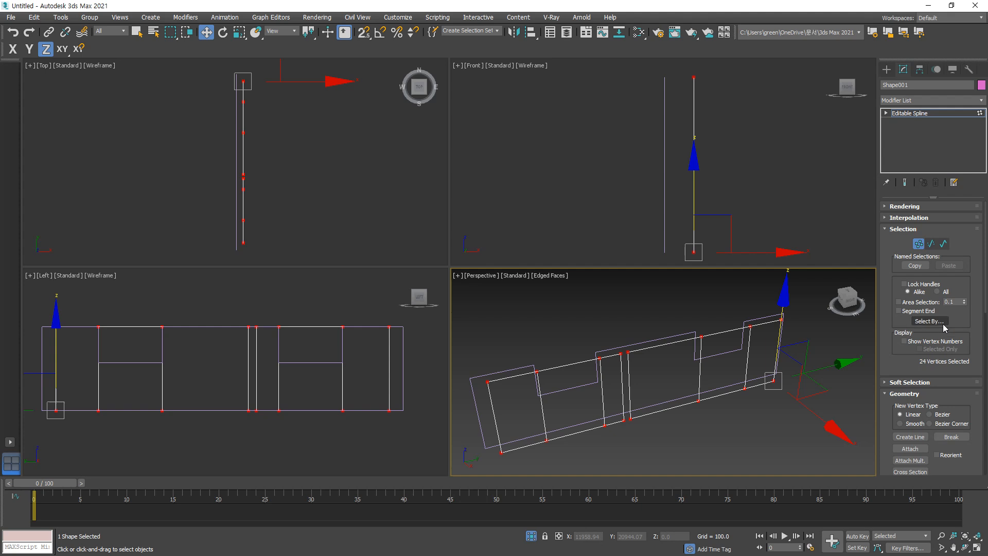
{"action": "scroll", "coordinate": [946, 326], "scroll_direction": "down", "scroll_amount": 2}
{"action": "scroll", "coordinate": [969, 338], "scroll_direction": "down", "scroll_amount": 1}
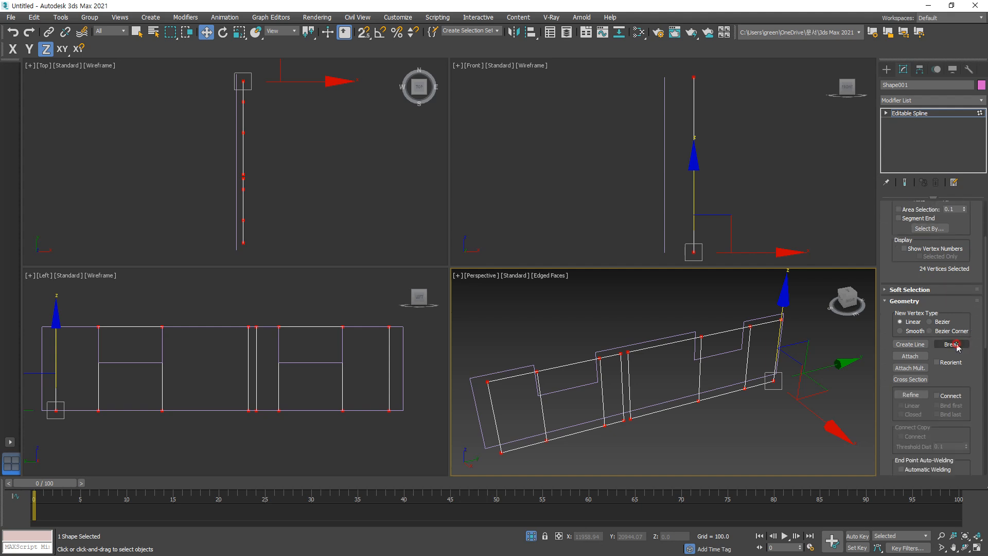
{"action": "left_click", "coordinate": [952, 343]}
Step: Check the separation of the base segments and vertices near the inner-face shape's far end
{"action": "scroll", "coordinate": [759, 401], "scroll_direction": "up", "scroll_amount": 2}
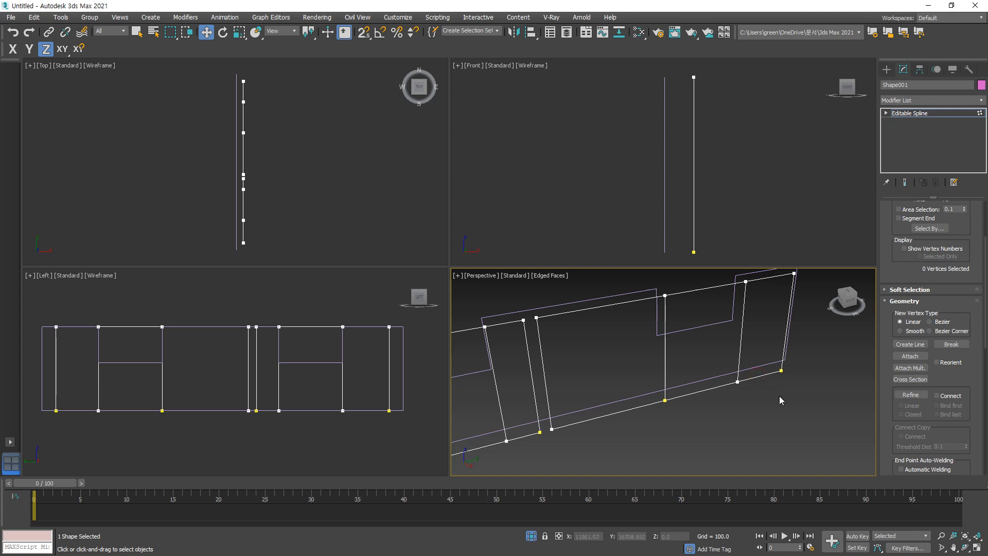
{"action": "key", "text": "2"}
{"action": "left_click", "coordinate": [759, 377]}
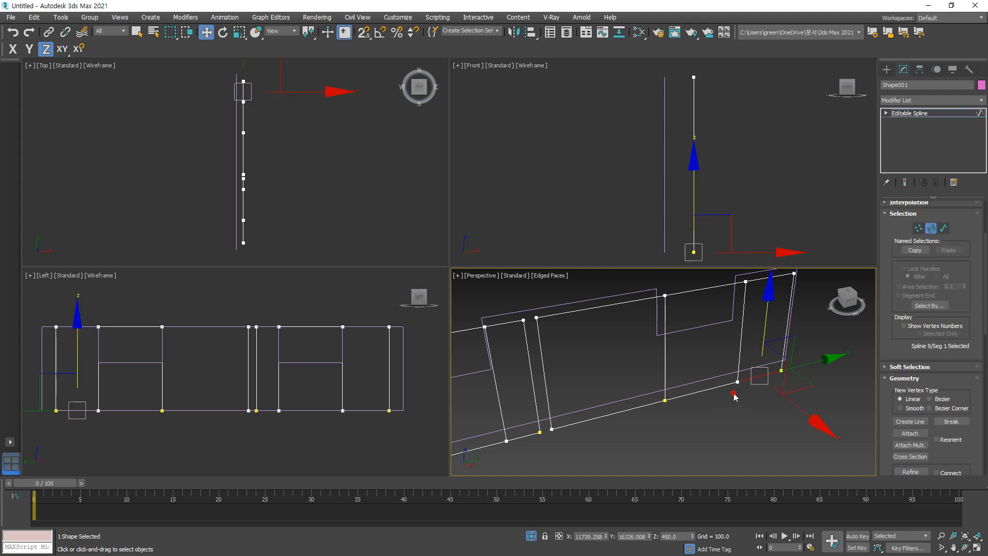
{"action": "left_click", "coordinate": [735, 396]}
{"action": "key", "text": "1"}
{"action": "left_click", "coordinate": [737, 382]}
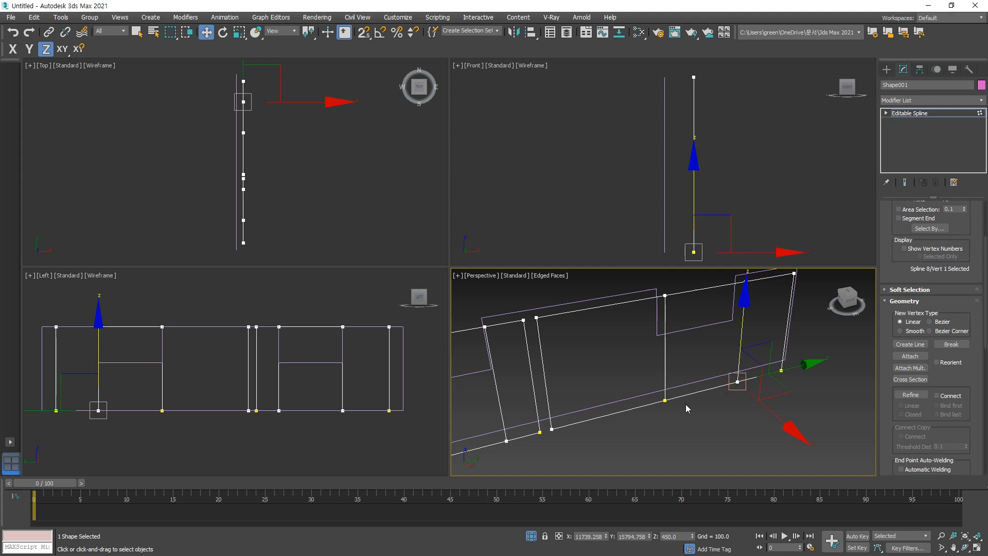
{"action": "left_click", "coordinate": [666, 403]}
{"action": "left_click", "coordinate": [749, 384]}
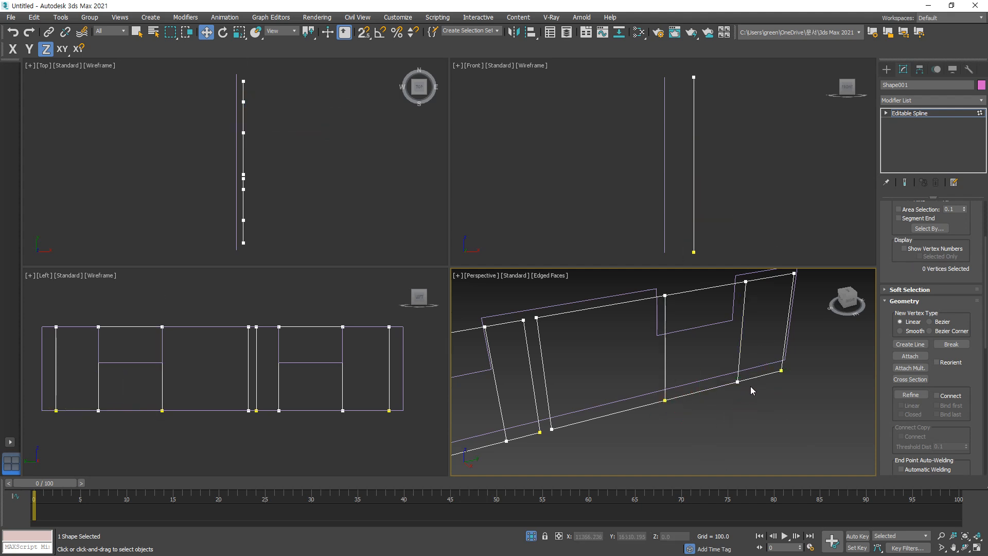
{"action": "middle_click_drag", "start_coordinate": [749, 384], "coordinate": [764, 377]}
{"action": "scroll", "coordinate": [765, 380], "scroll_direction": "down", "scroll_amount": 3}
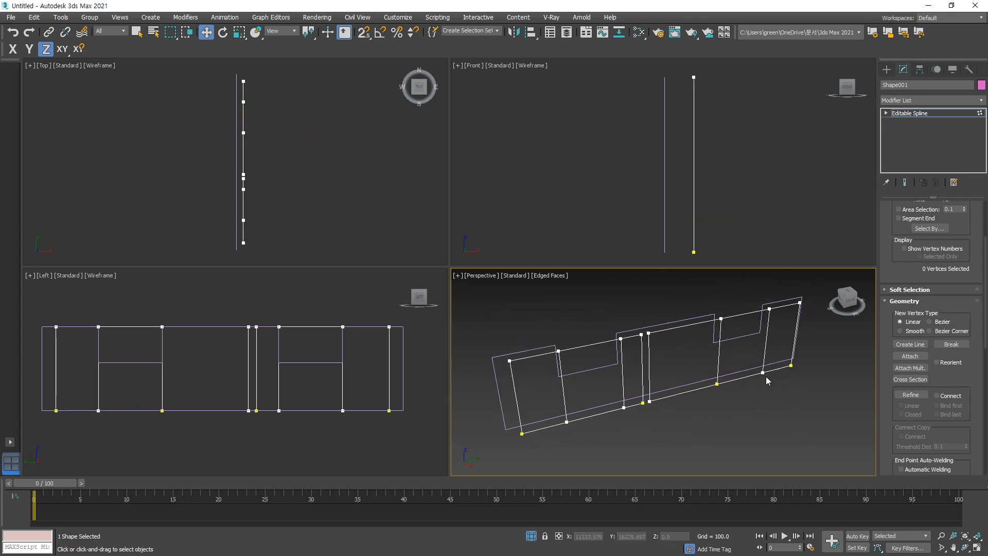
Step: Delete all the base segments of the inner-face shape, keeping its top and vertical segments
{"action": "key", "text": "2"}
{"action": "left_click", "coordinate": [755, 379]}
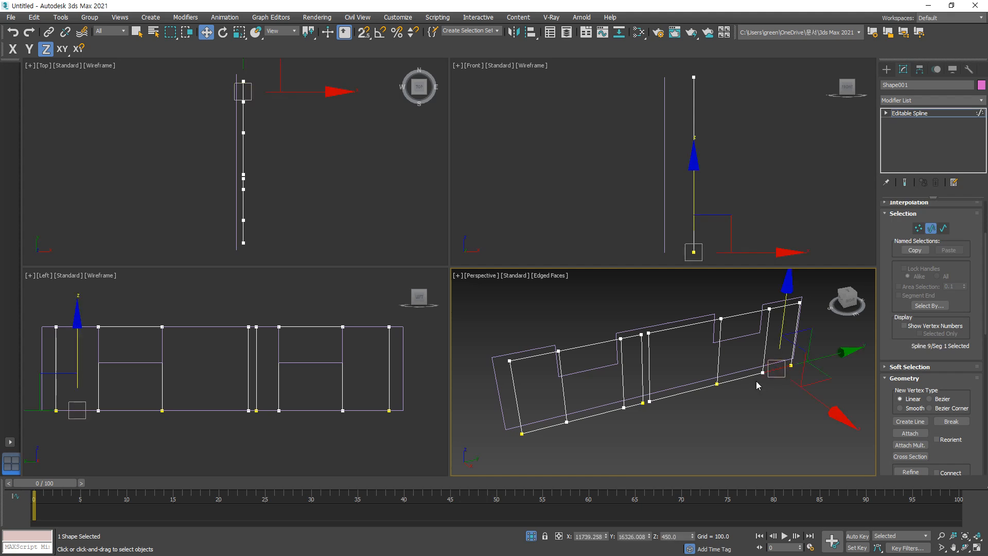
{"action": "key", "text": "Delete"}
{"action": "left_click", "coordinate": [703, 389]}
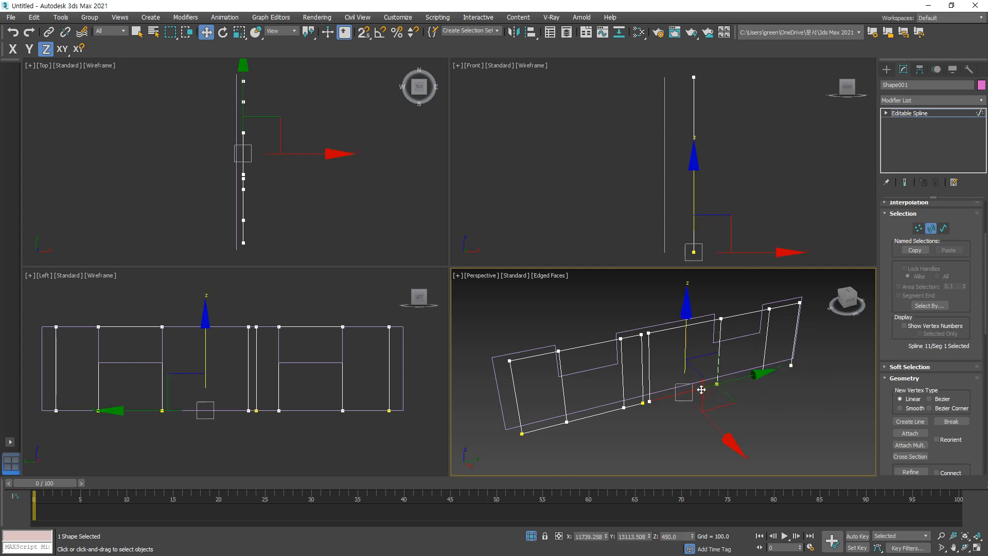
{"action": "key", "text": "Delete"}
{"action": "left_click", "coordinate": [631, 405]}
{"action": "key", "text": "Delete"}
{"action": "left_click", "coordinate": [607, 419]}
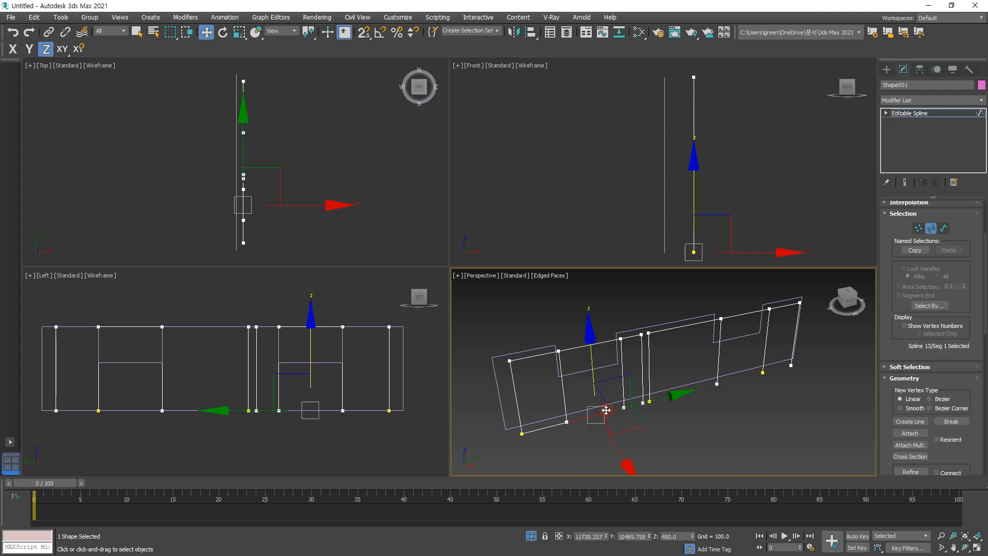
{"action": "key", "text": "Delete"}
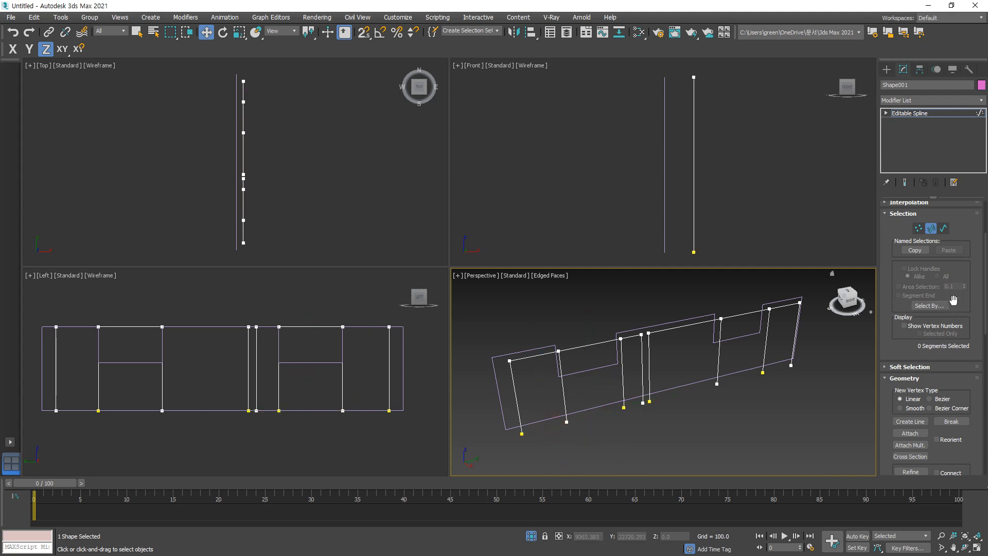
Step: Connect the loose bottom vertices of the inner-face shape to form one straight base line for each of the two wall sections
{"action": "key", "text": "1"}
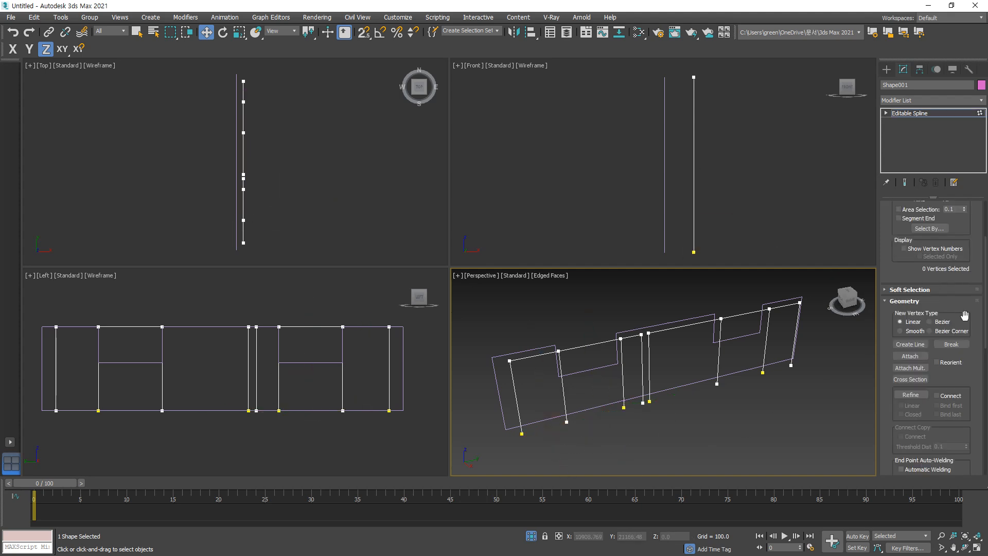
{"action": "scroll", "coordinate": [949, 356], "scroll_direction": "down", "scroll_amount": 1}
{"action": "scroll", "coordinate": [949, 357], "scroll_direction": "down", "scroll_amount": 4}
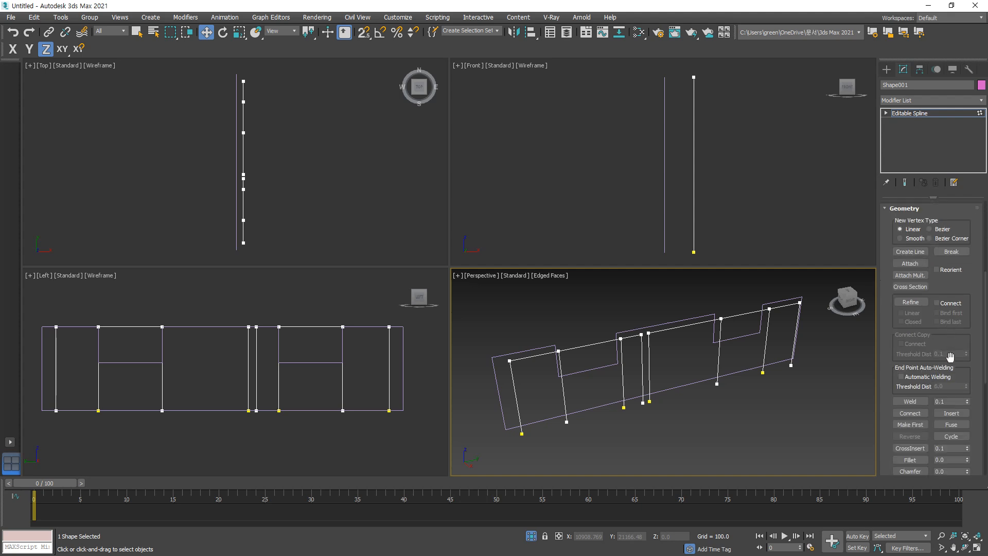
{"action": "scroll", "coordinate": [944, 305], "scroll_direction": "up", "scroll_amount": 4}
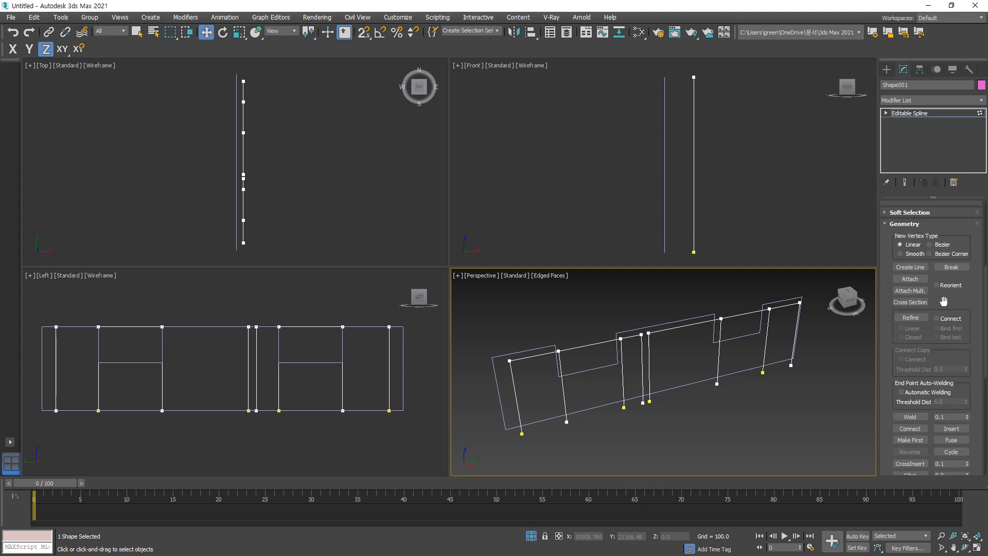
{"action": "scroll", "coordinate": [951, 316], "scroll_direction": "down", "scroll_amount": 3}
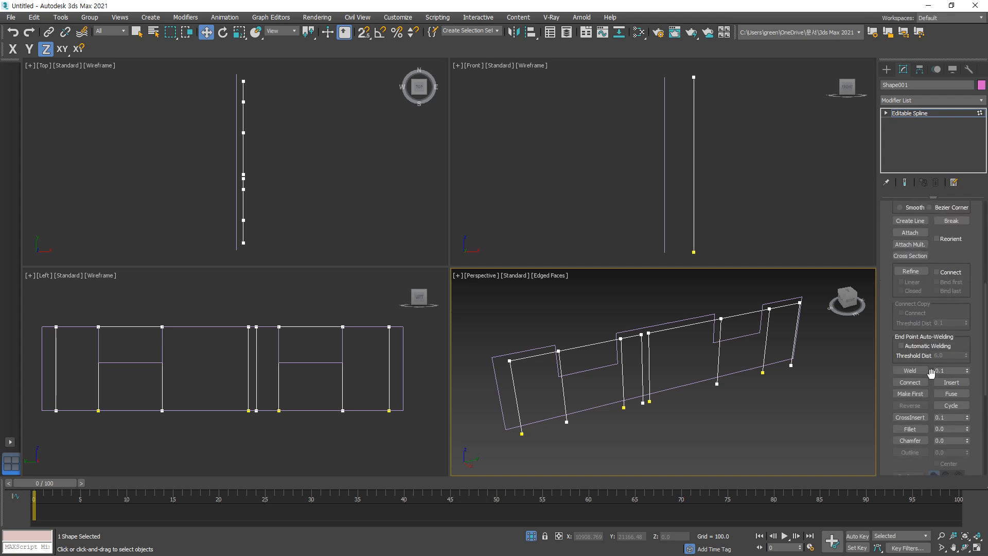
{"action": "left_click", "coordinate": [910, 382]}
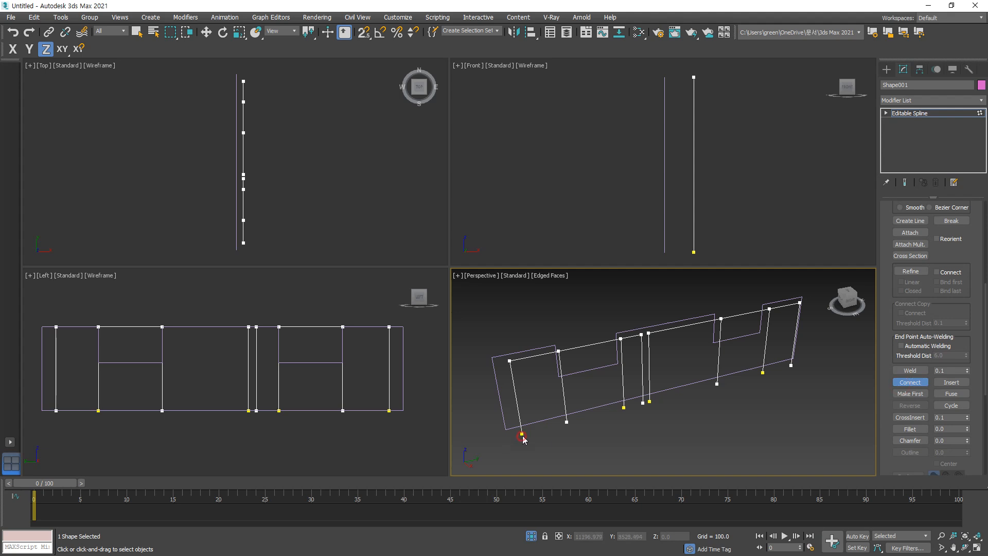
{"action": "left_click_drag", "start_coordinate": [519, 437], "coordinate": [642, 412]}
{"action": "left_click_drag", "start_coordinate": [792, 367], "coordinate": [791, 366]}
{"action": "right_click", "coordinate": [823, 385]}
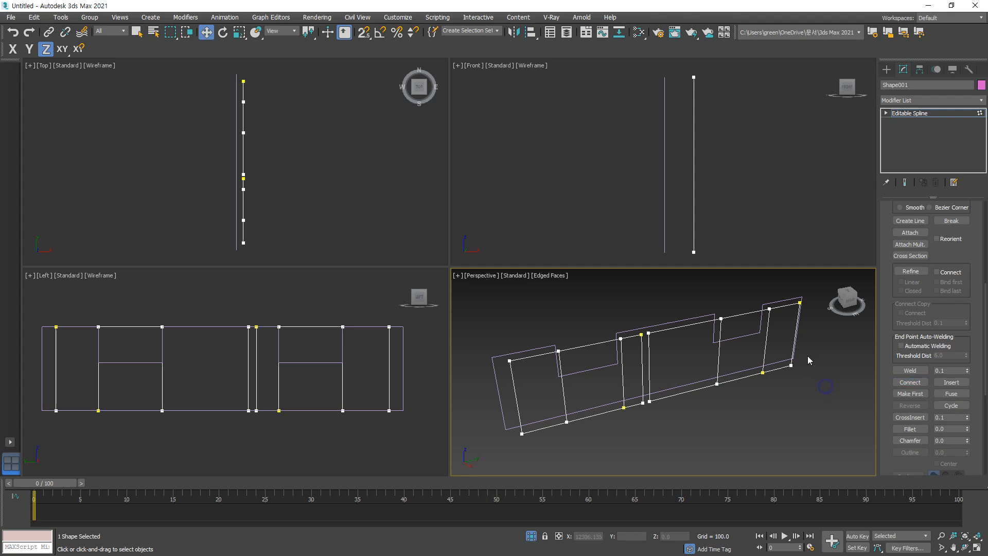
Step: Delete the two top segments of the inner-face shape that span the window openings
{"action": "key", "text": "2"}
{"action": "left_click", "coordinate": [751, 312]}
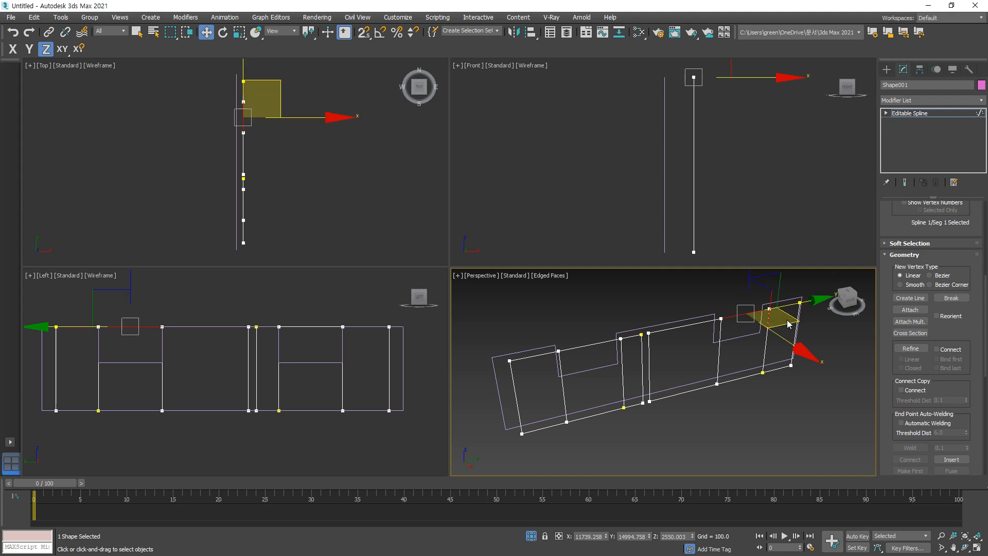
{"action": "left_click", "coordinate": [844, 344]}
{"action": "left_click", "coordinate": [599, 341]}
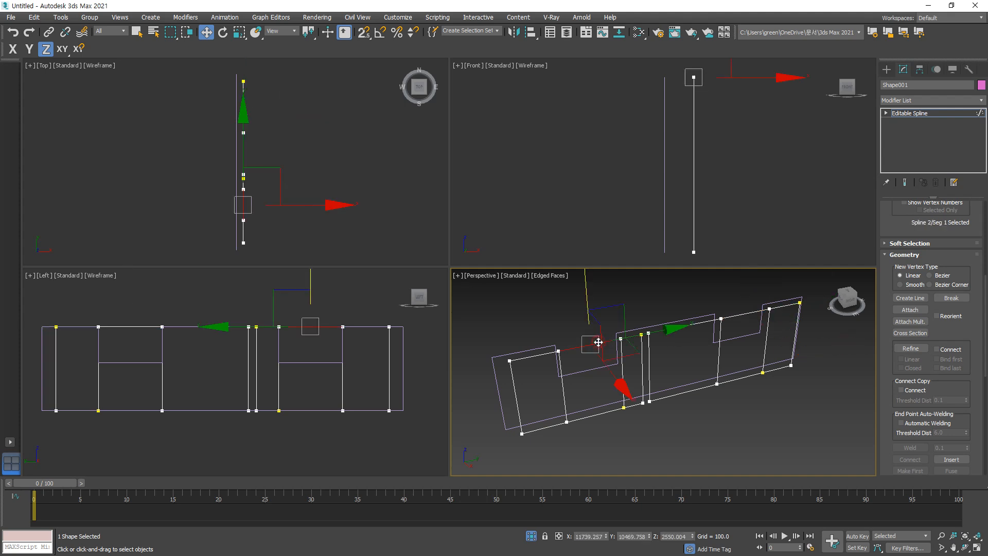
{"action": "key", "text": "Delete"}
{"action": "left_click", "coordinate": [744, 313]}
{"action": "key", "text": "Delete"}
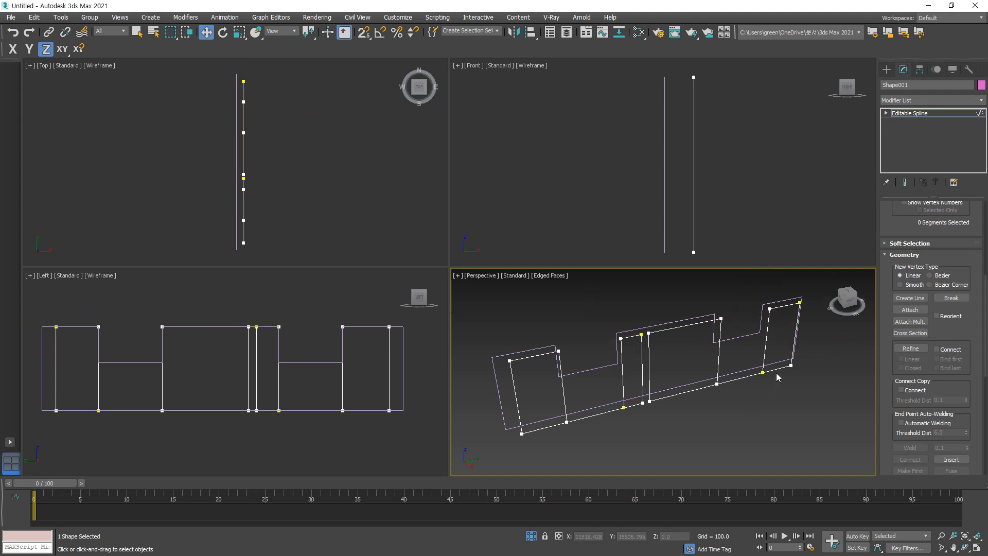
Step: Raise the four bottom vertices of the window sides by 1200 with vertex snapping, level with the outer spline's window sills
{"action": "key", "text": "1"}
{"action": "left_click_drag", "start_coordinate": [773, 361], "coordinate": [708, 399]}
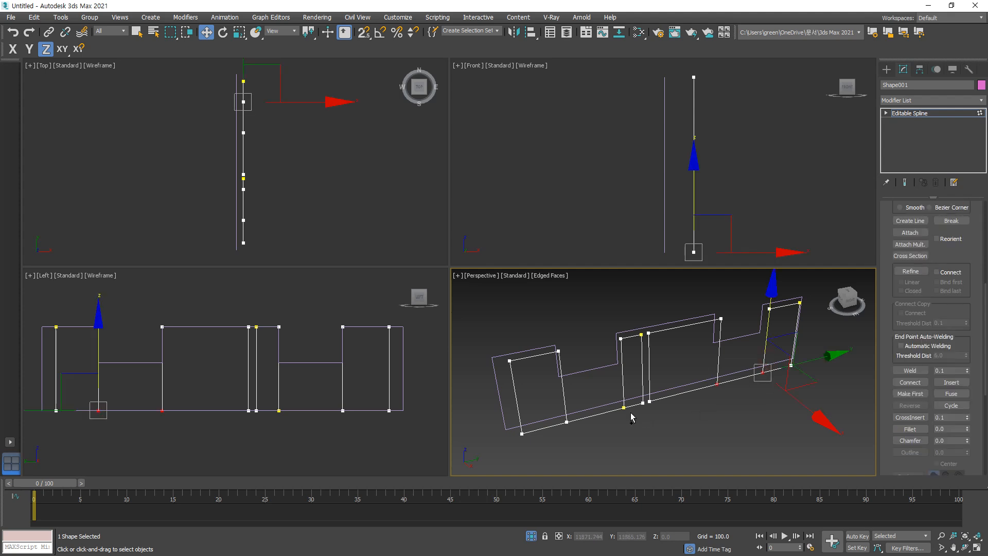
{"action": "left_click_drag", "start_coordinate": [634, 399], "coordinate": [563, 439]}
{"action": "middle_click_drag", "start_coordinate": [217, 426], "coordinate": [270, 426]}
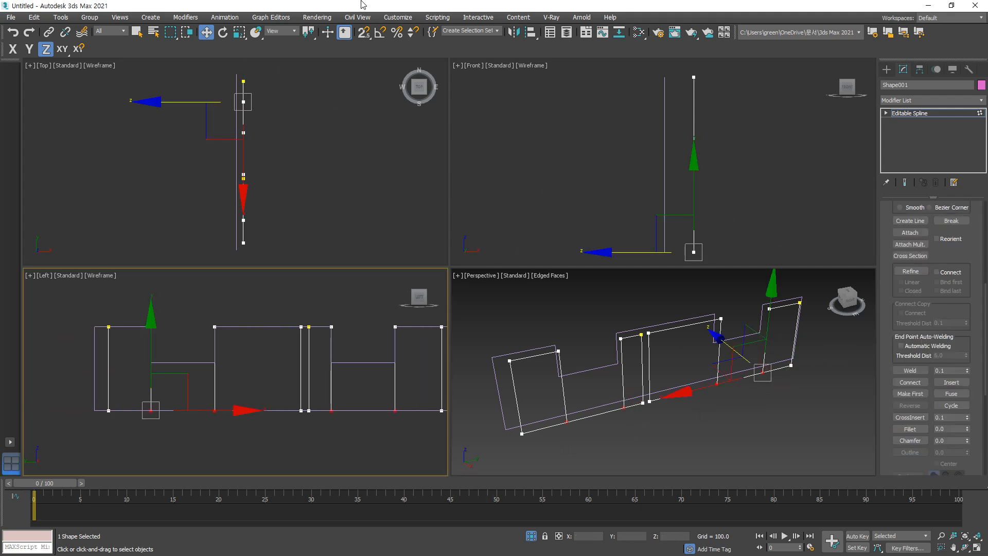
{"action": "left_click", "coordinate": [363, 33]}
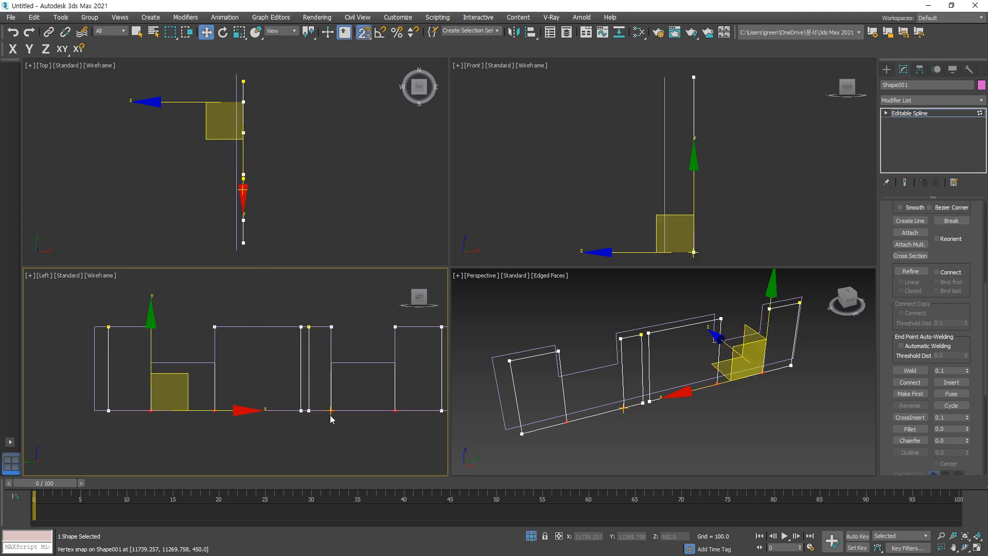
{"action": "left_click_drag", "start_coordinate": [330, 411], "coordinate": [331, 362]}
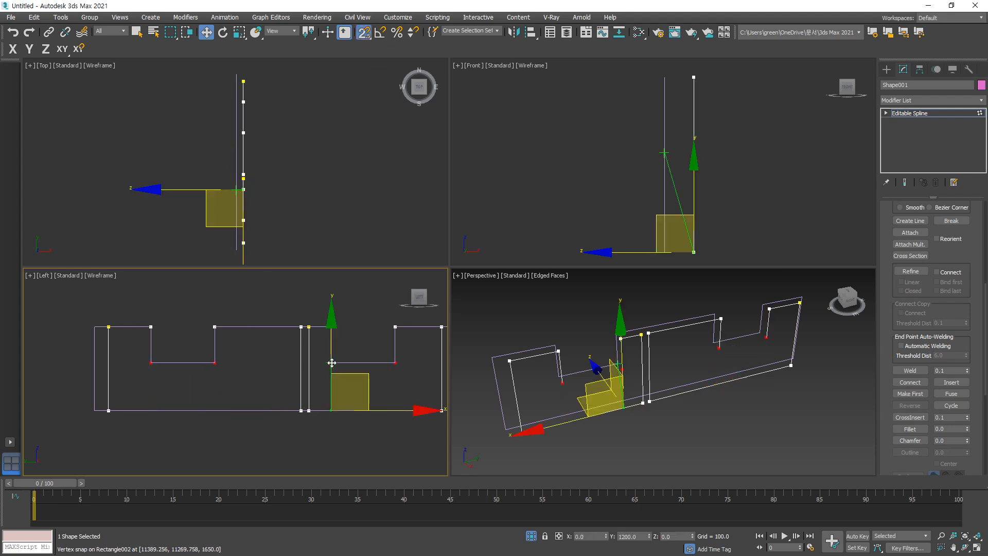
{"action": "left_click", "coordinate": [368, 375]}
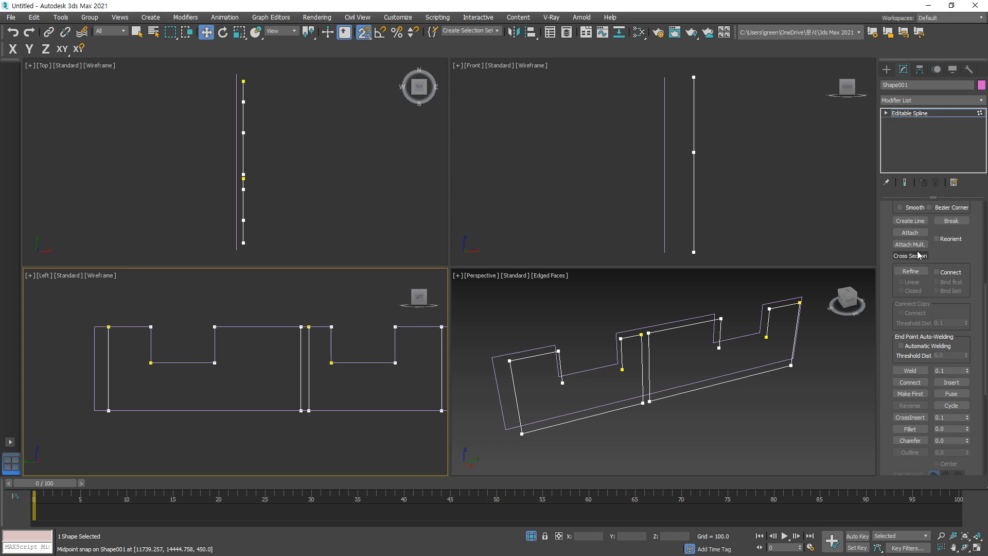
Step: Connect the lowered vertices across each window opening of the inner-face shape to form the two sill lines
{"action": "left_click", "coordinate": [909, 382]}
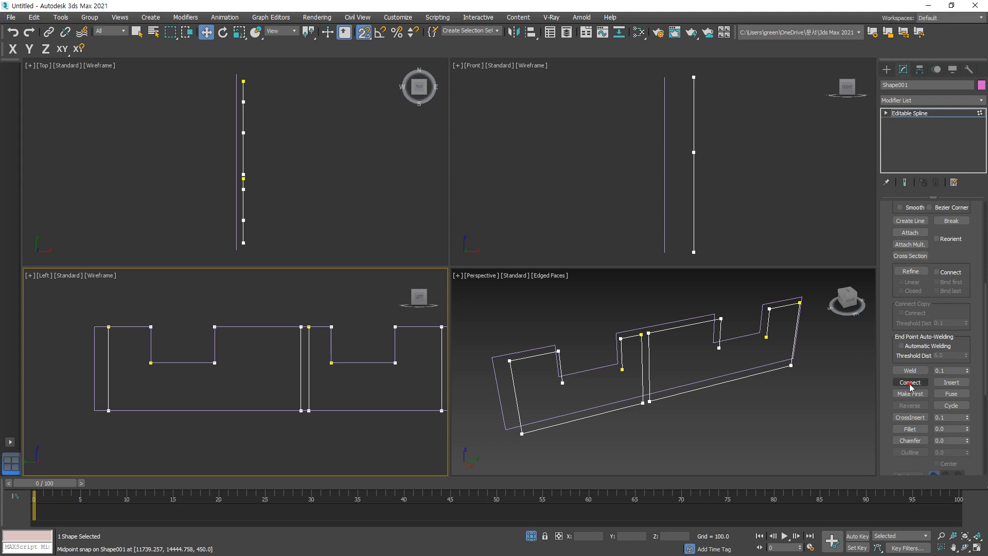
{"action": "left_click_drag", "start_coordinate": [562, 383], "coordinate": [622, 369]}
{"action": "left_click_drag", "start_coordinate": [719, 348], "coordinate": [766, 337]}
{"action": "key", "text": "w"}
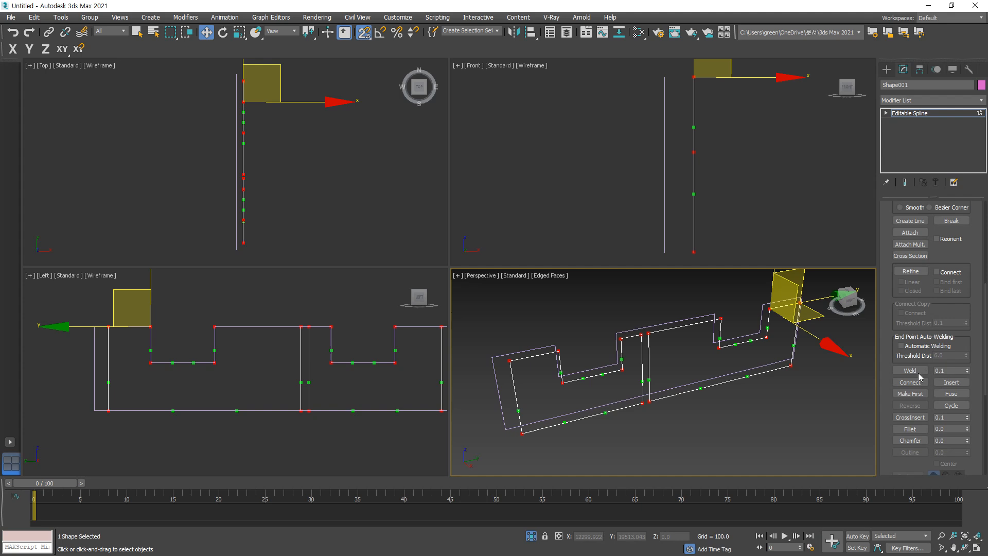
Step: Weld all vertices of the inner-face shape with a 0.1 threshold and convert them to Corner type
{"action": "left_click", "coordinate": [919, 373]}
{"action": "left_click", "coordinate": [648, 333]}
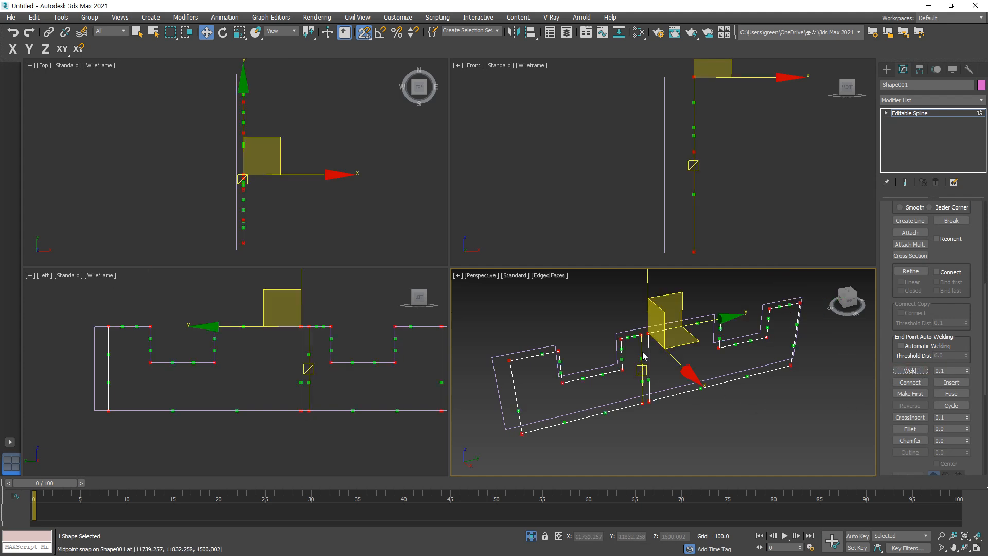
{"action": "right_click", "coordinate": [639, 333]}
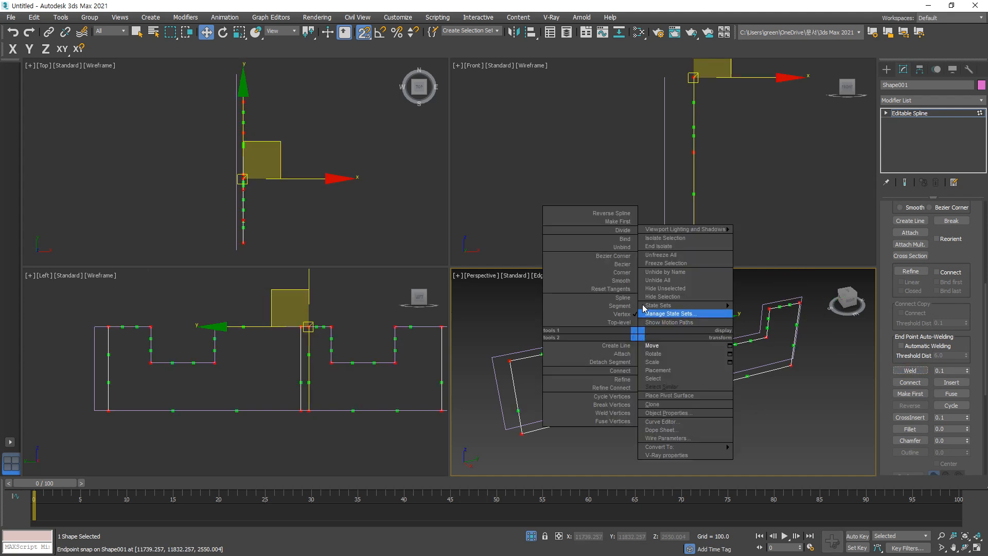
{"action": "left_click", "coordinate": [625, 272]}
{"action": "left_click", "coordinate": [768, 413]}
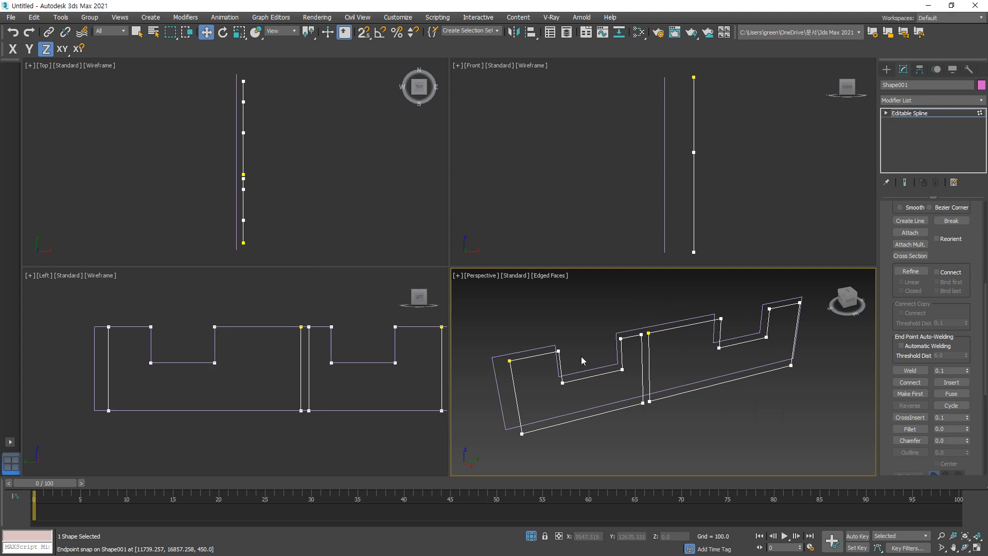
Step: Finish vertex editing of the inner-face shape and end isolation to bring back the whole apartment model
{"action": "middle_click_drag", "start_coordinate": [582, 356], "coordinate": [729, 382], "text": "alt"}
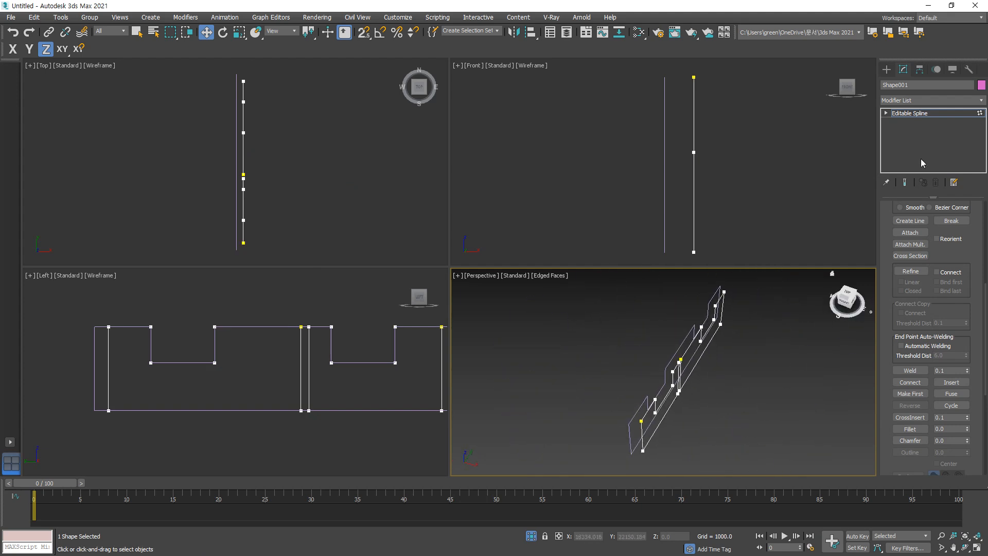
{"action": "left_click", "coordinate": [919, 113]}
{"action": "left_click", "coordinate": [775, 366]}
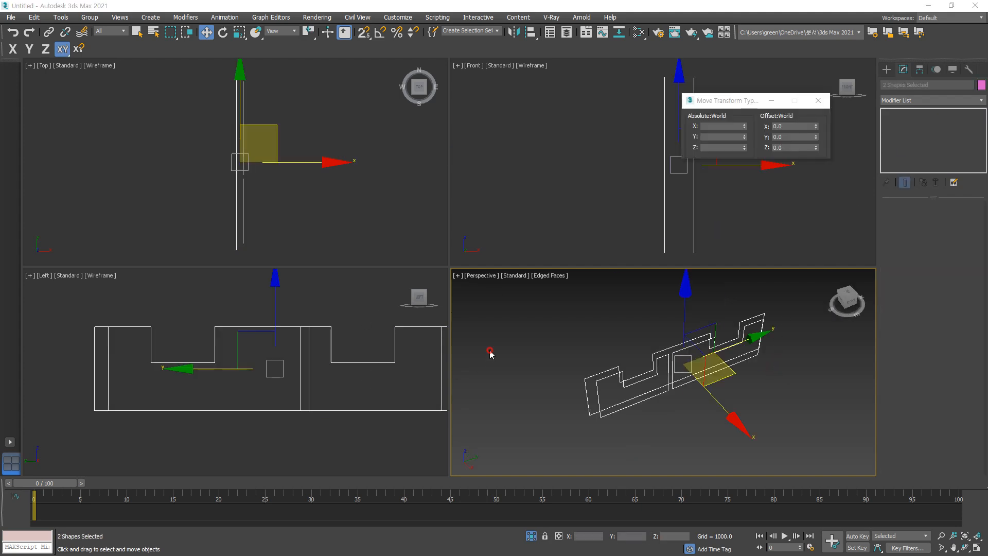
{"action": "left_click", "coordinate": [489, 354]}
{"action": "left_click_drag", "start_coordinate": [547, 344], "coordinate": [547, 345]}
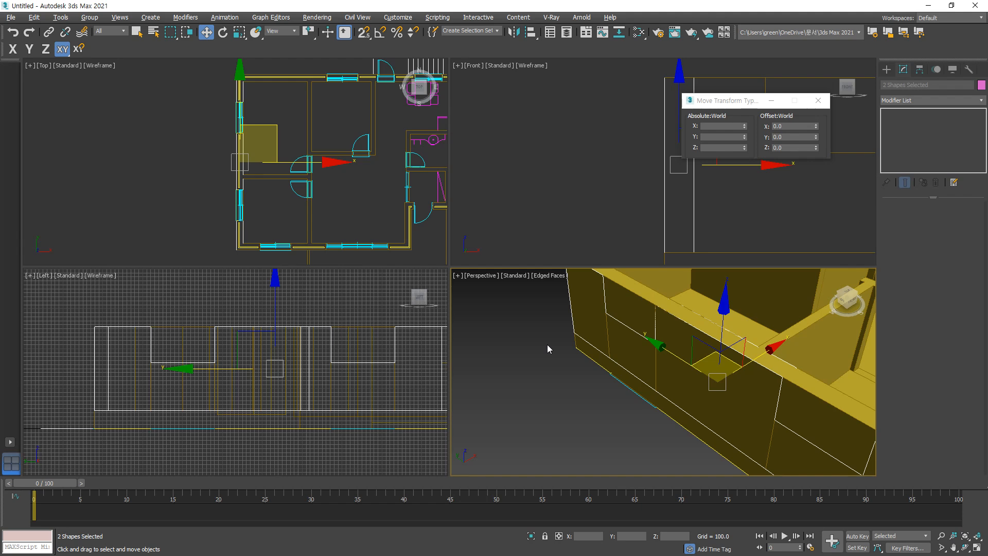
Step: Delete the wall mesh's outer-face polygons at the first window, at the near wall end and between the two windows
{"action": "left_click", "coordinate": [592, 423]}
{"action": "left_click", "coordinate": [639, 301]}
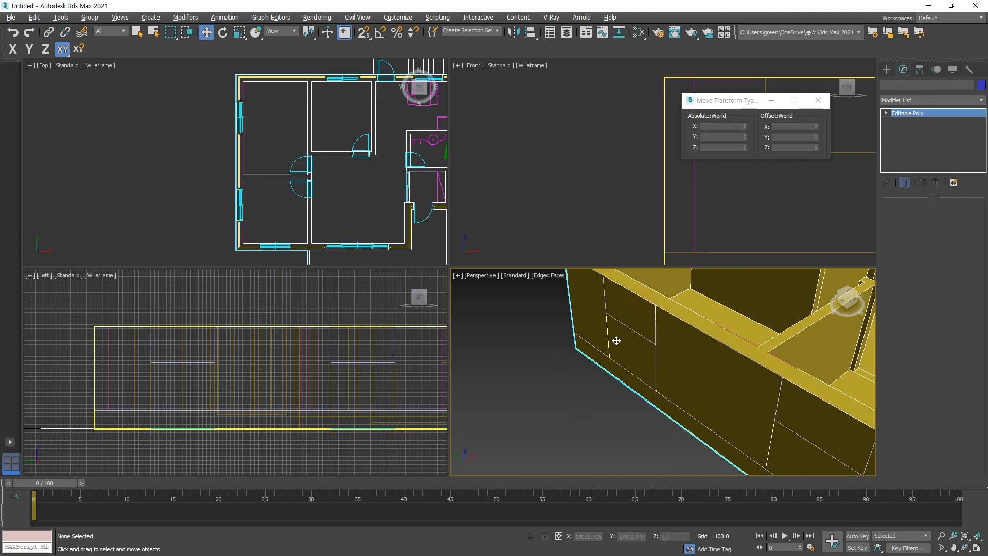
{"action": "key", "text": "s"}
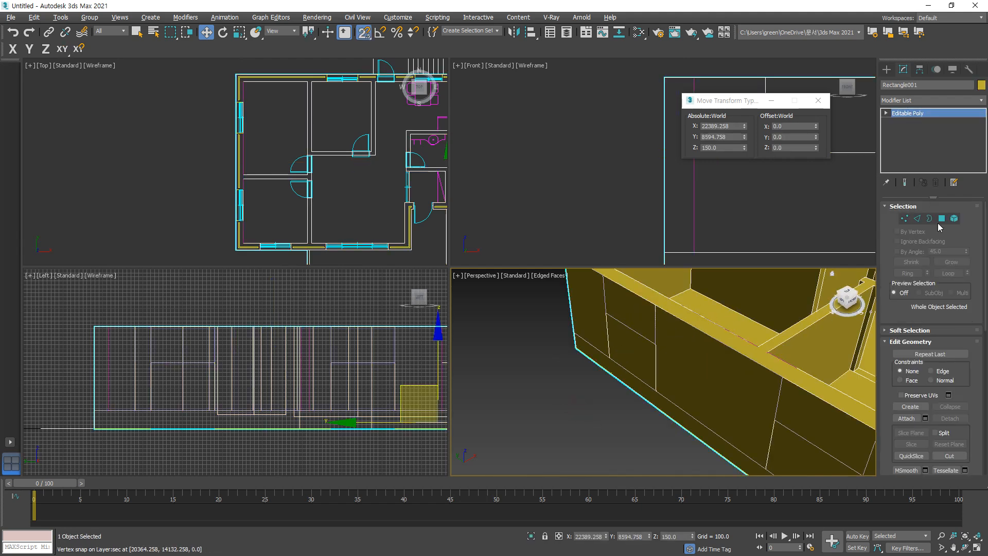
{"action": "key", "text": "s"}
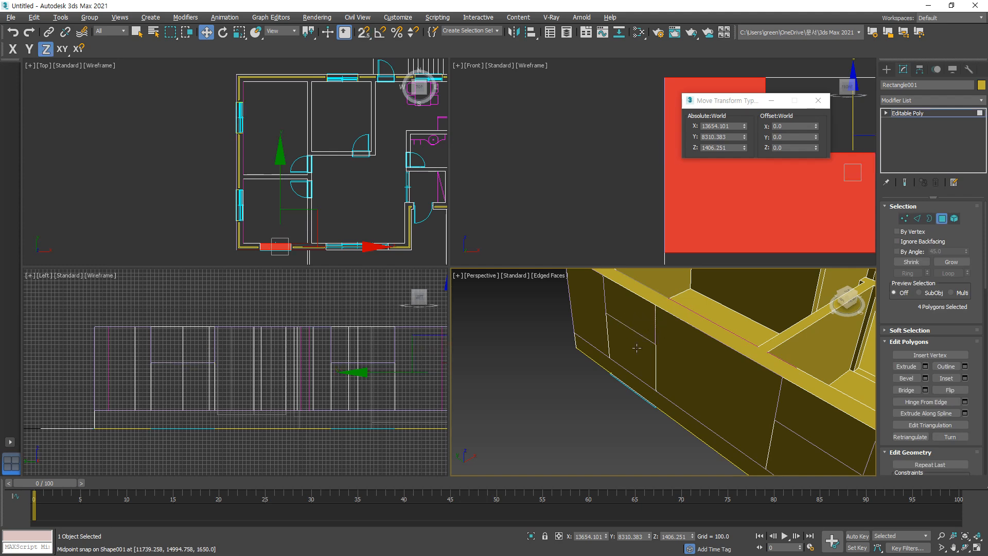
{"action": "left_click", "coordinate": [629, 316]}
{"action": "key", "text": "Delete"}
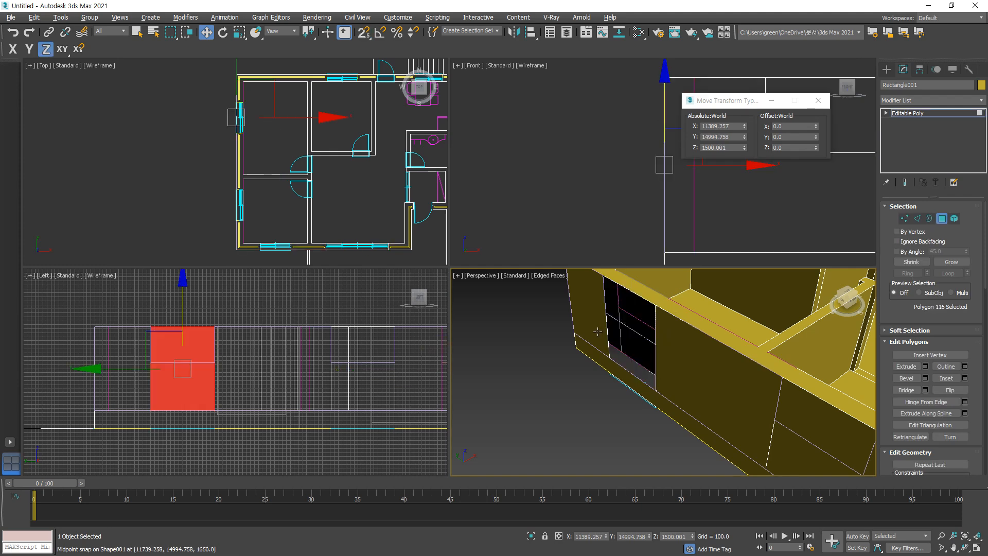
{"action": "left_click", "coordinate": [597, 331]}
{"action": "key", "text": "Delete"}
{"action": "left_click", "coordinate": [692, 354]}
{"action": "key", "text": "Delete"}
Step: Delete the remaining outer-face polygons of the side wall at the second window and the far wall end
{"action": "scroll", "coordinate": [706, 388], "scroll_direction": "down", "scroll_amount": 3}
{"action": "middle_click_drag", "start_coordinate": [706, 380], "coordinate": [640, 380]}
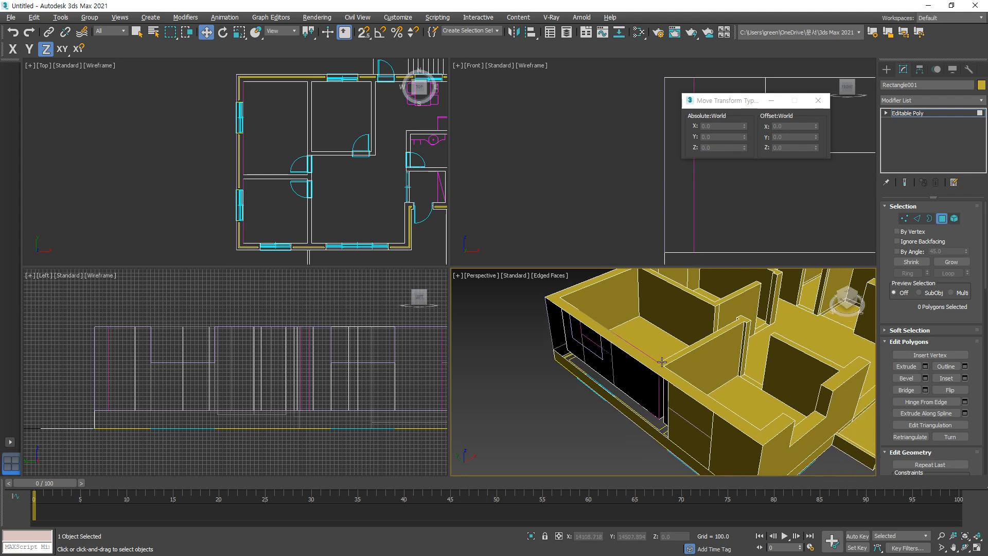
{"action": "left_click", "coordinate": [691, 403]}
{"action": "key", "text": "Delete"}
{"action": "left_click", "coordinate": [726, 447]}
{"action": "key", "text": "Delete"}
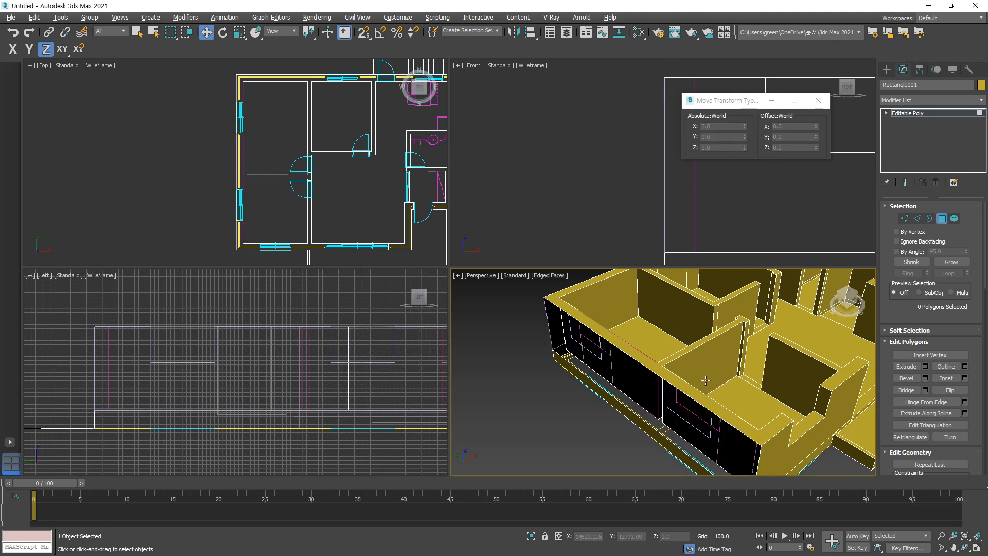
Step: Delete the side wall's inner-face polygons in both rooms behind the window shapes
{"action": "middle_click_drag", "start_coordinate": [706, 380], "coordinate": [557, 393], "text": "alt"}
{"action": "left_click", "coordinate": [558, 393]}
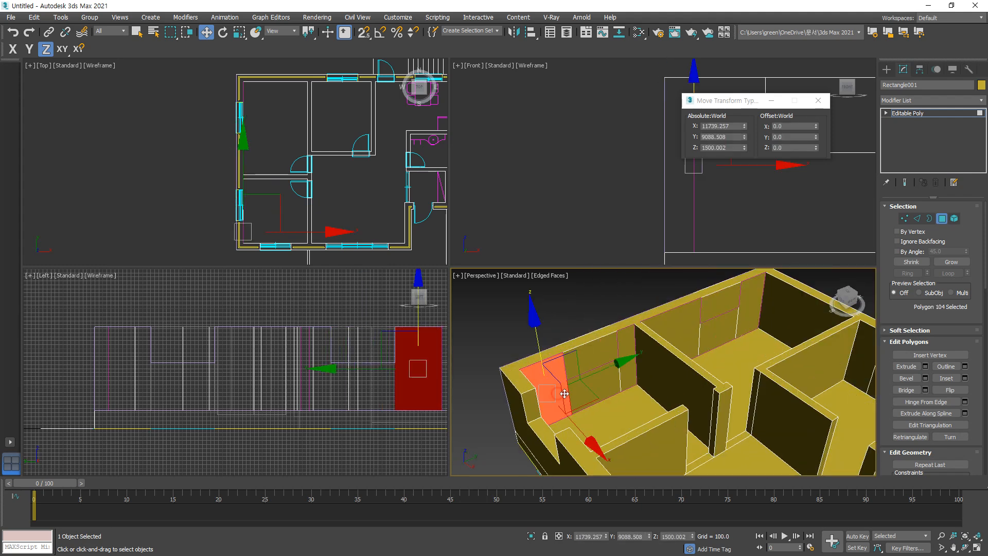
{"action": "key", "text": "Delete"}
{"action": "left_click", "coordinate": [626, 360]}
{"action": "left_click", "coordinate": [692, 321]}
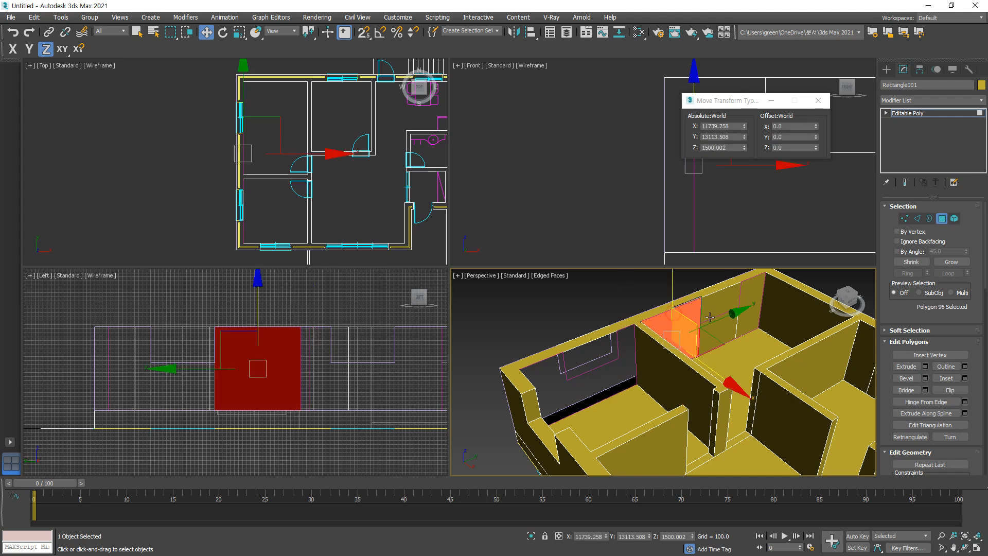
{"action": "key", "text": "Delete"}
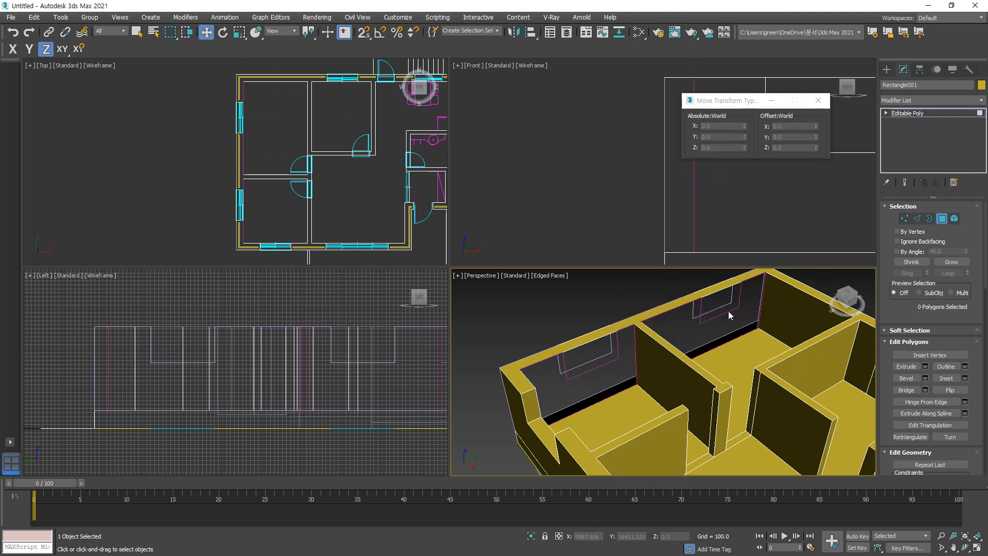
Step: Leave polygon editing of the wall mesh and try to convert the inner-face spline shape to an editable poly
{"action": "scroll", "coordinate": [752, 318], "scroll_direction": "up", "scroll_amount": 3}
{"action": "key", "text": "s"}
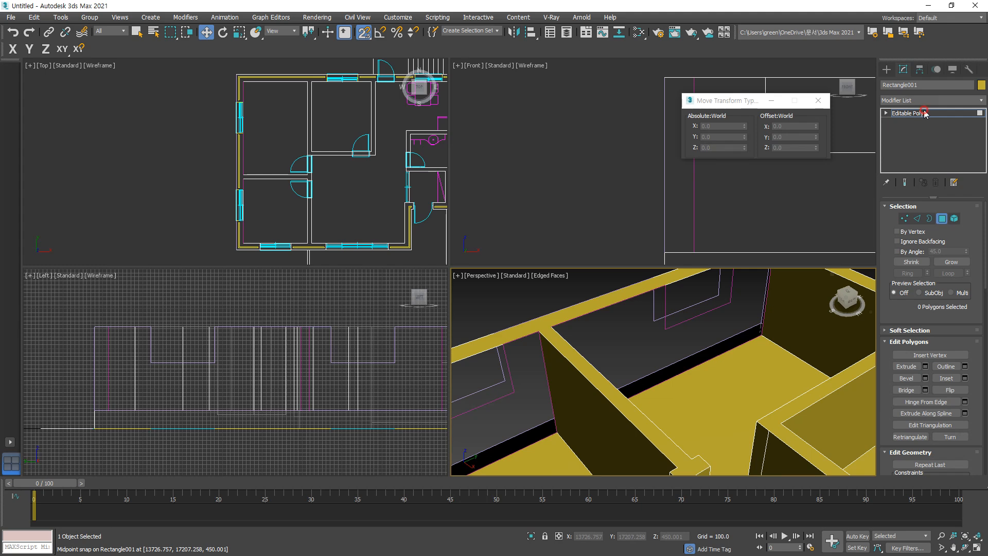
{"action": "left_click", "coordinate": [710, 311]}
{"action": "key", "text": "F8"}
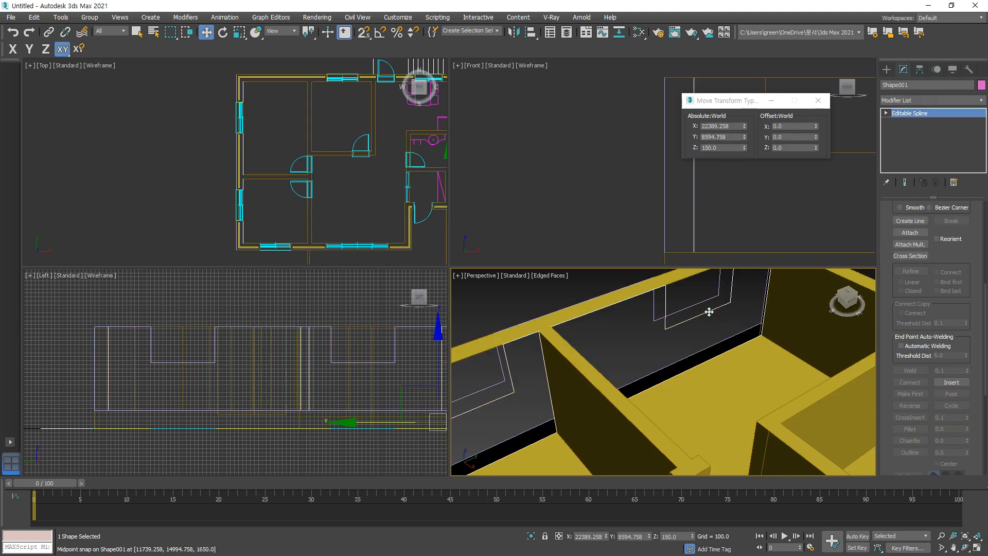
{"action": "right_click", "coordinate": [709, 312]}
{"action": "left_click", "coordinate": [740, 417]}
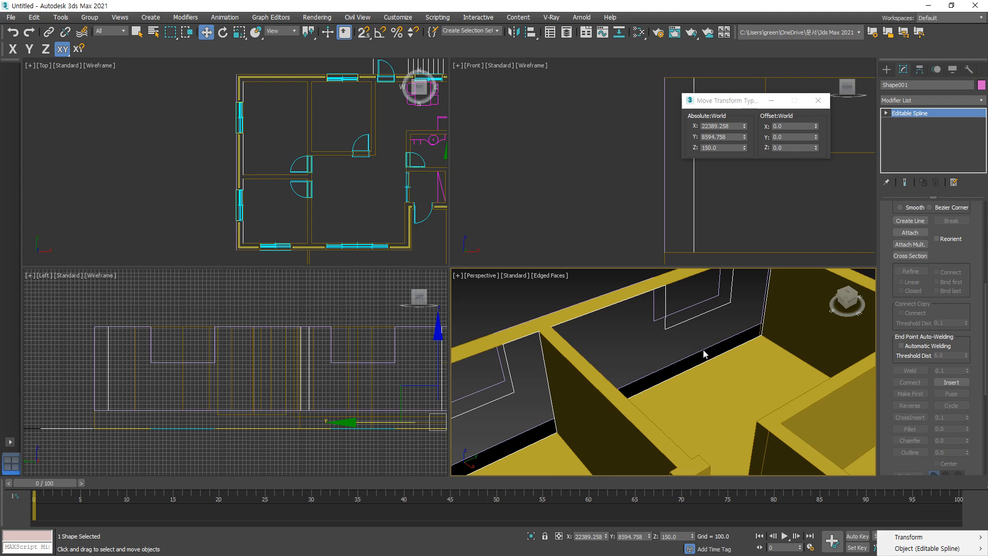
{"action": "left_click", "coordinate": [692, 311]}
{"action": "left_click", "coordinate": [687, 320]}
{"action": "right_click", "coordinate": [687, 320]}
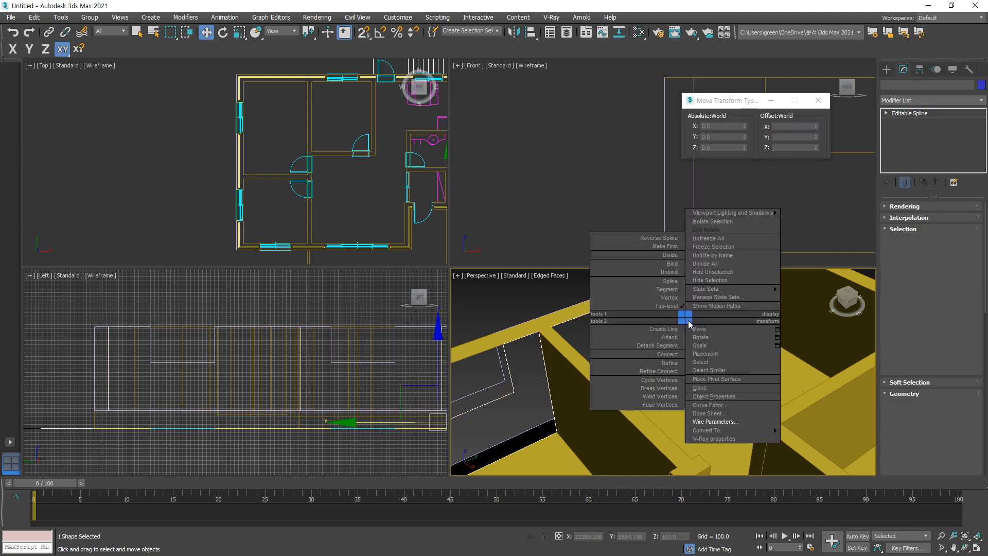
{"action": "mouse_move", "coordinate": [710, 431]}
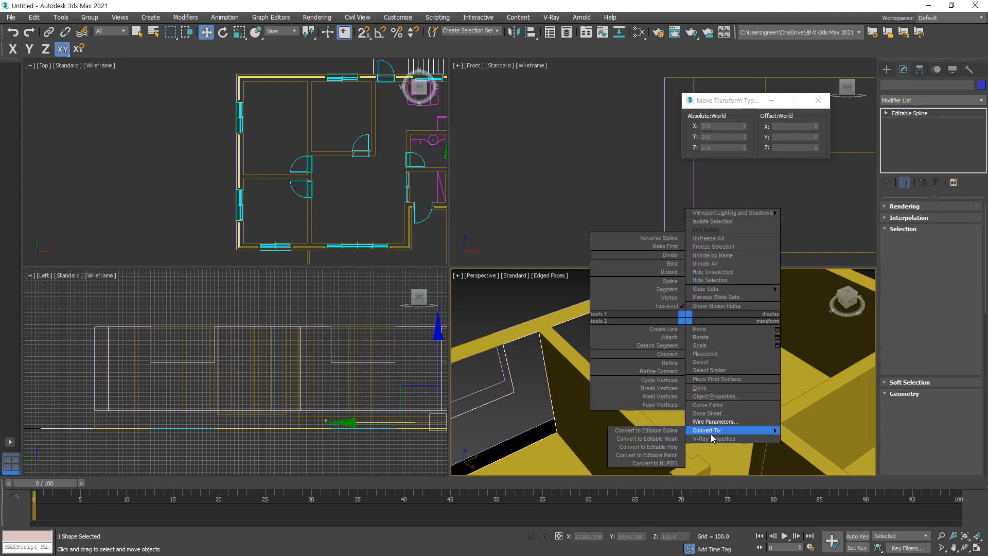
{"action": "left_click", "coordinate": [660, 447]}
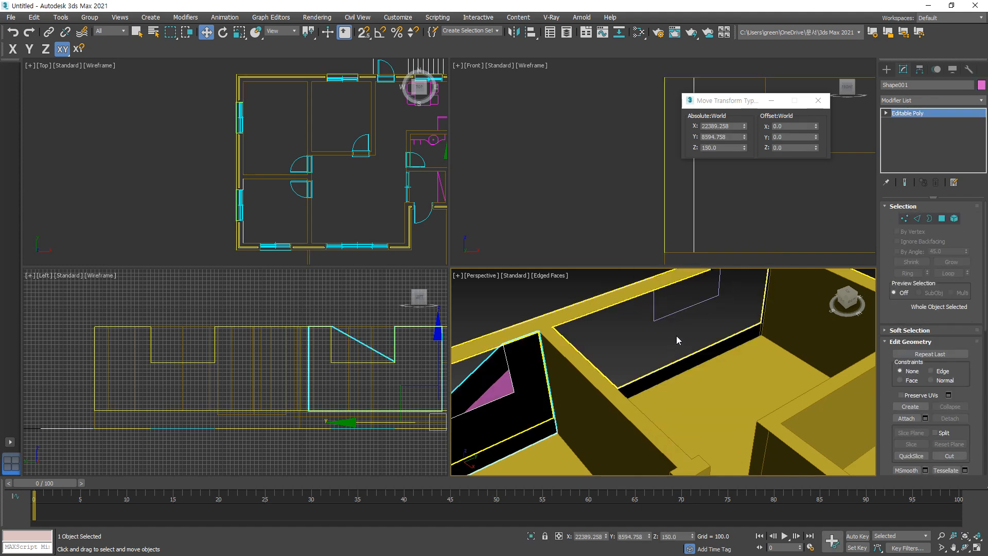
Step: Examine the converted inner face from outside the side wall and undo its conversion to editable poly
{"action": "key", "text": "z"}
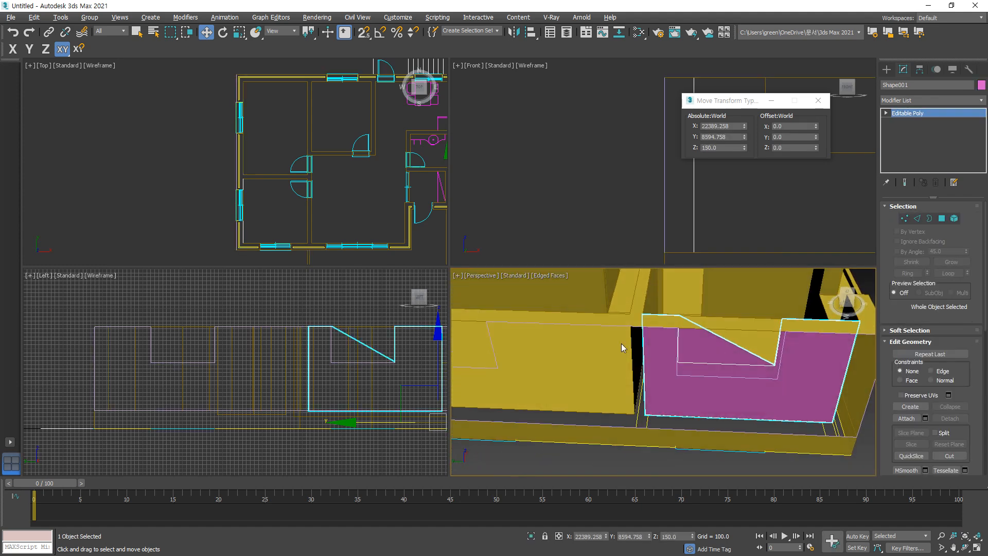
{"action": "middle_click_drag", "start_coordinate": [621, 347], "coordinate": [608, 391], "text": "alt"}
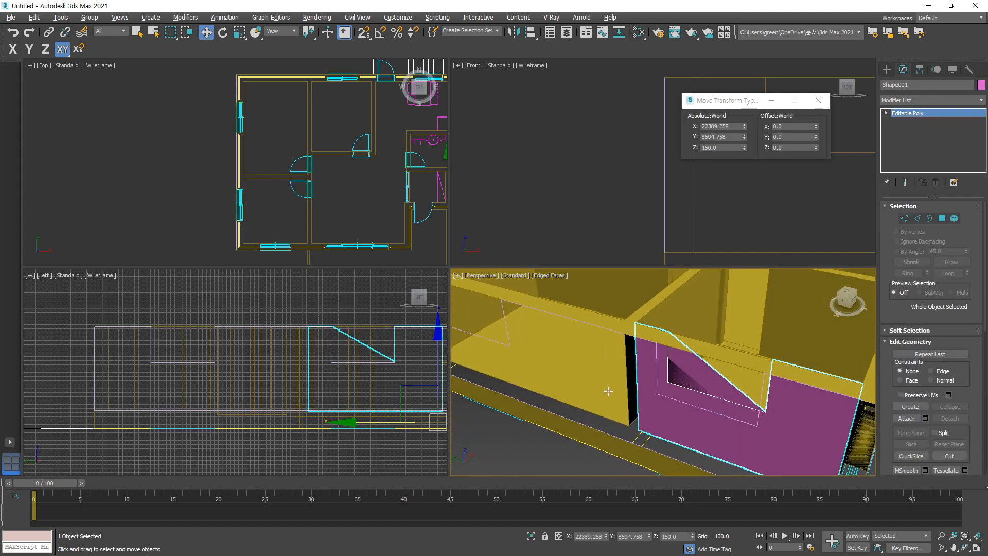
{"action": "scroll", "coordinate": [608, 391], "scroll_direction": "down", "scroll_amount": 5}
{"action": "key", "text": "ctrl+z"}
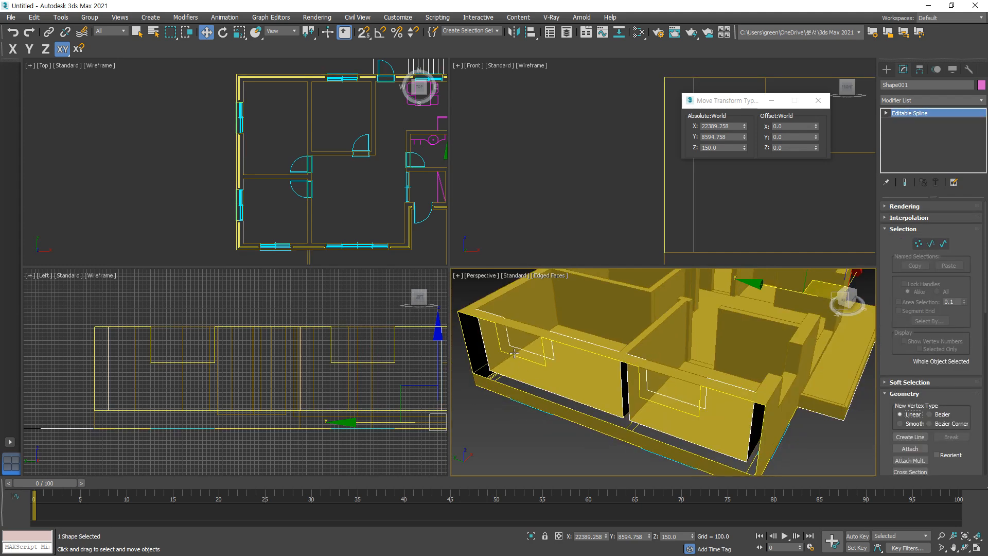
Step: Convert the side wall's outer-face spline with the two window cutouts to an editable poly
{"action": "left_click", "coordinate": [506, 353]}
{"action": "right_click", "coordinate": [505, 352]}
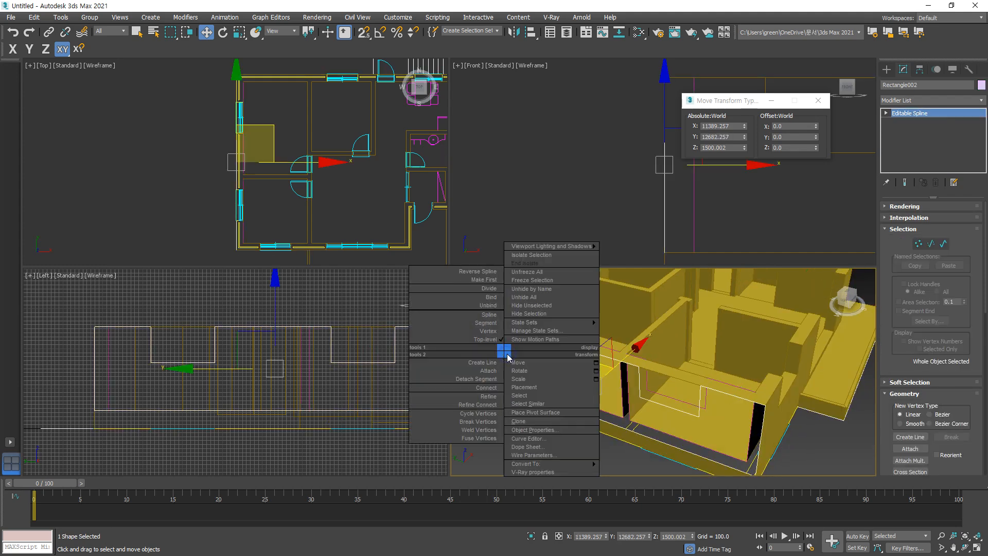
{"action": "mouse_move", "coordinate": [552, 465]}
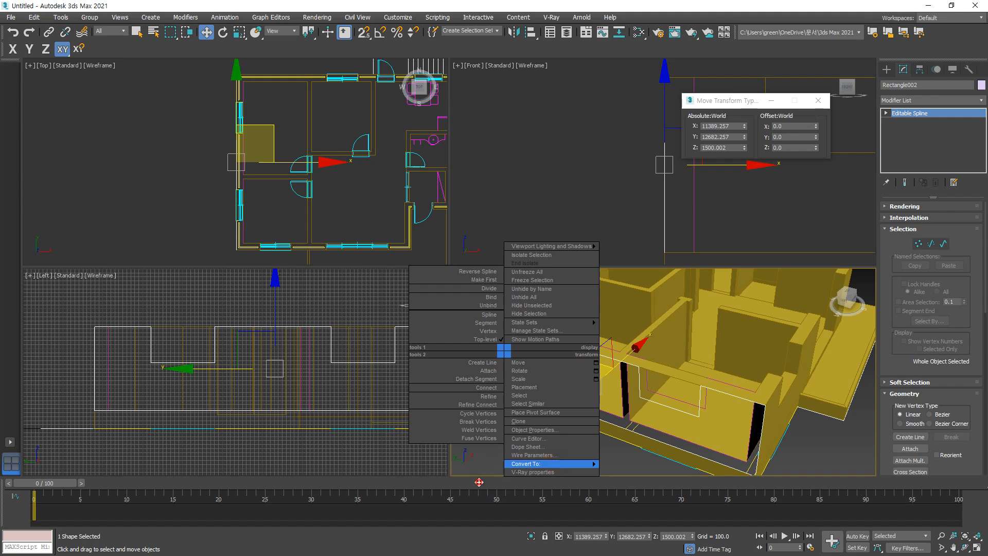
{"action": "left_click", "coordinate": [471, 480]}
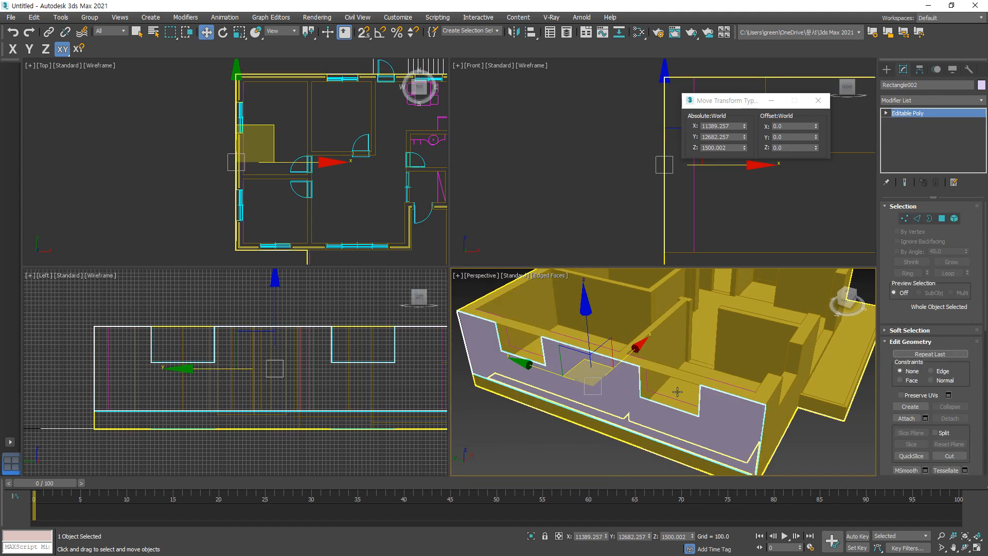
Step: Select the inner-face spline shape from the room side and isolate it
{"action": "middle_click_drag", "start_coordinate": [664, 337], "coordinate": [530, 329], "text": "alt"}
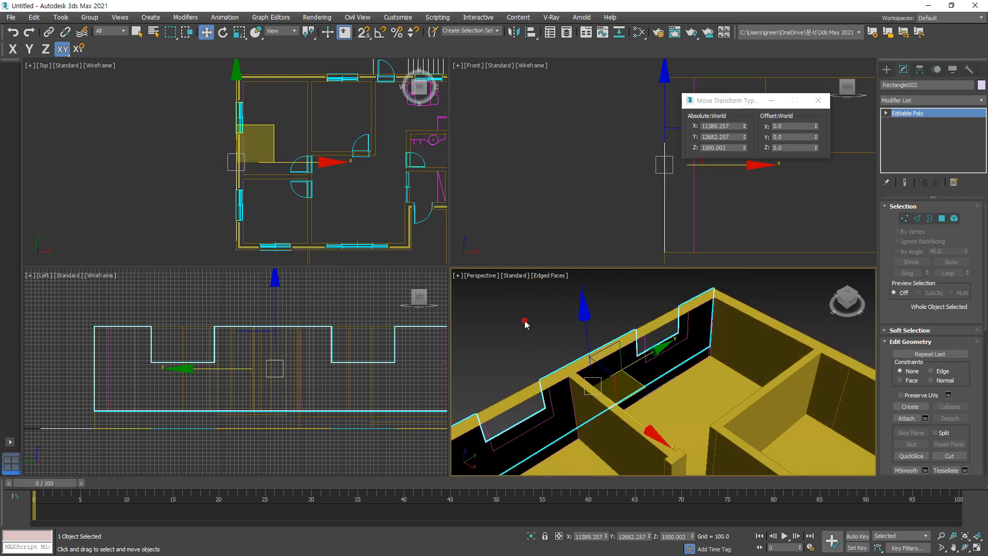
{"action": "left_click", "coordinate": [546, 424]}
{"action": "left_click", "coordinate": [546, 423]}
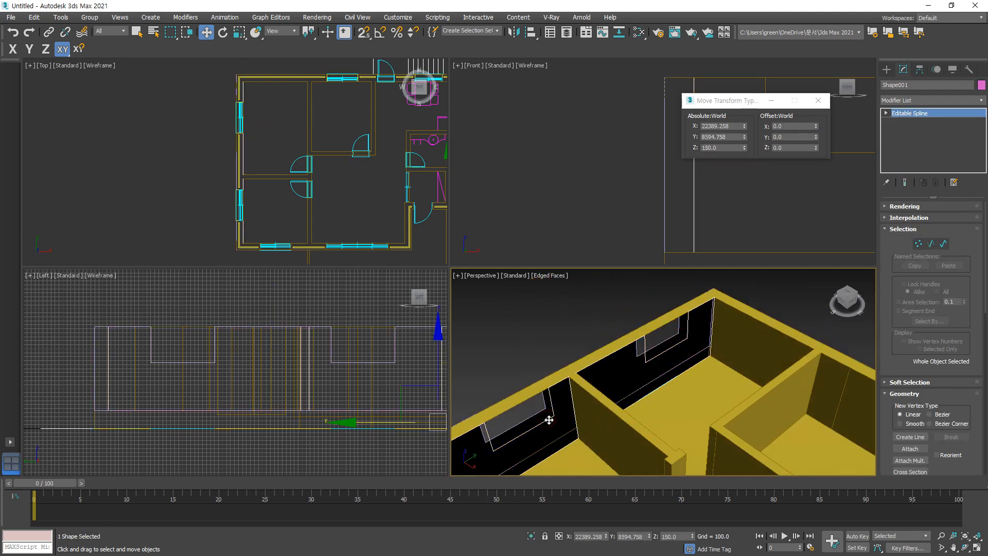
{"action": "key", "text": "alt+q"}
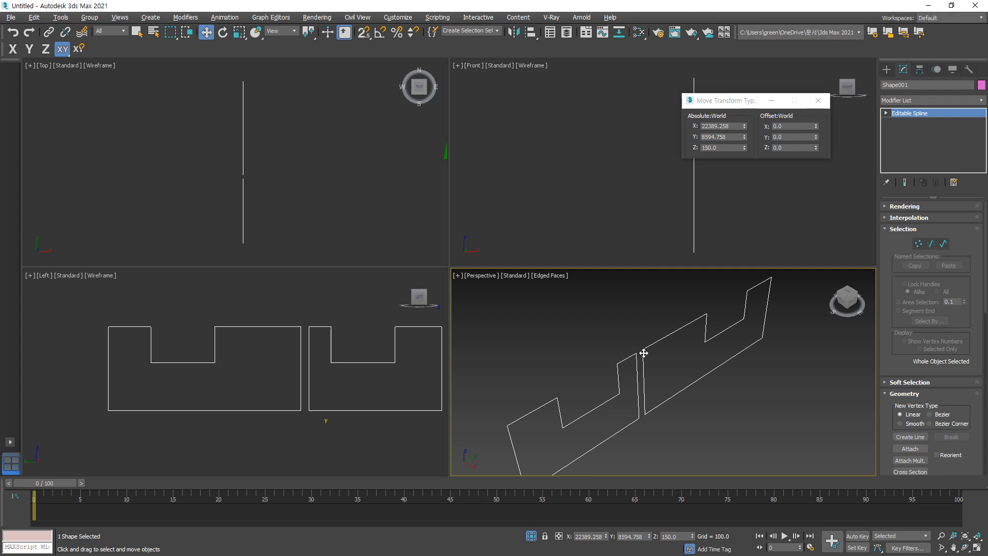
Step: Try to weld all vertices of the isolated inner-face shape with the 0.1 threshold
{"action": "key", "text": "1"}
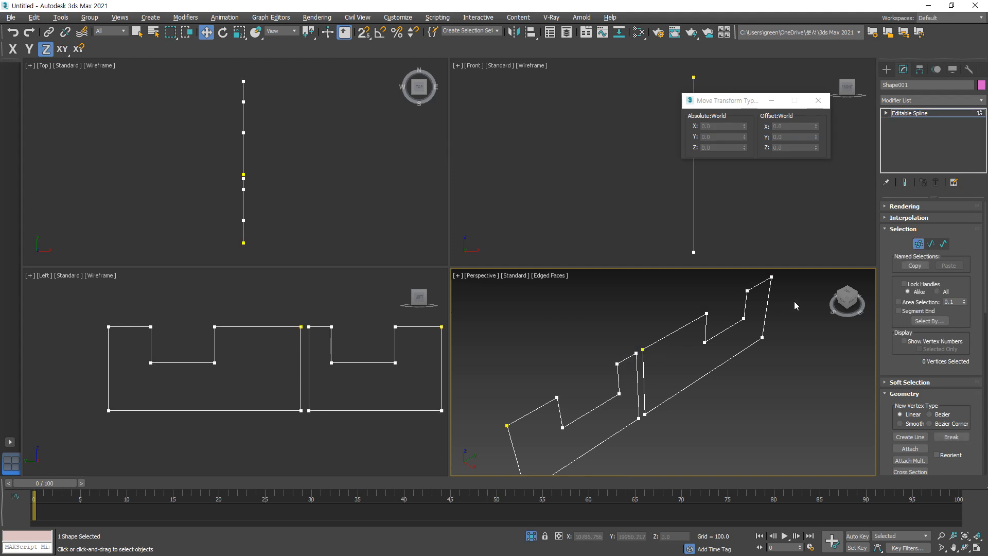
{"action": "key", "text": "ctrl+a"}
{"action": "scroll", "coordinate": [968, 324], "scroll_direction": "down", "scroll_amount": 5}
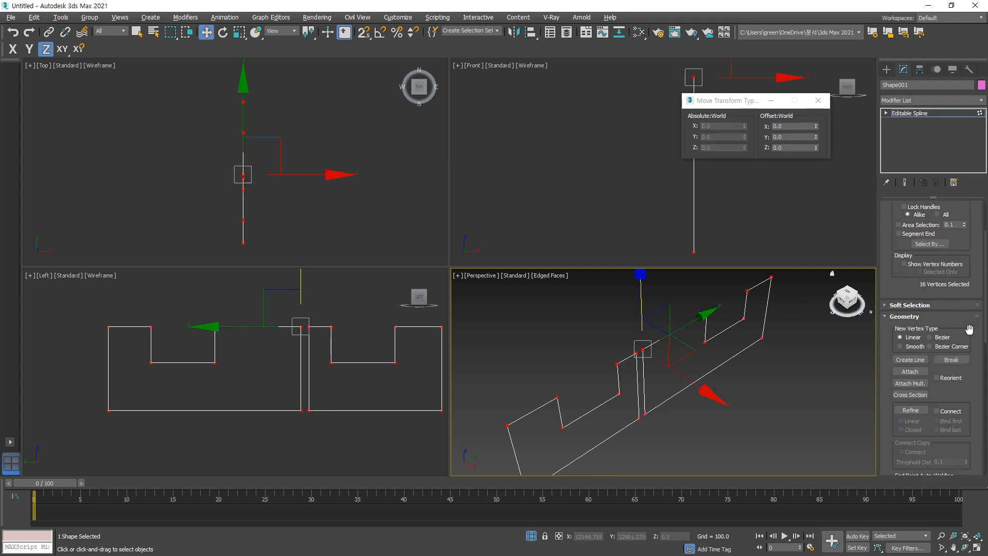
{"action": "left_click", "coordinate": [910, 355]}
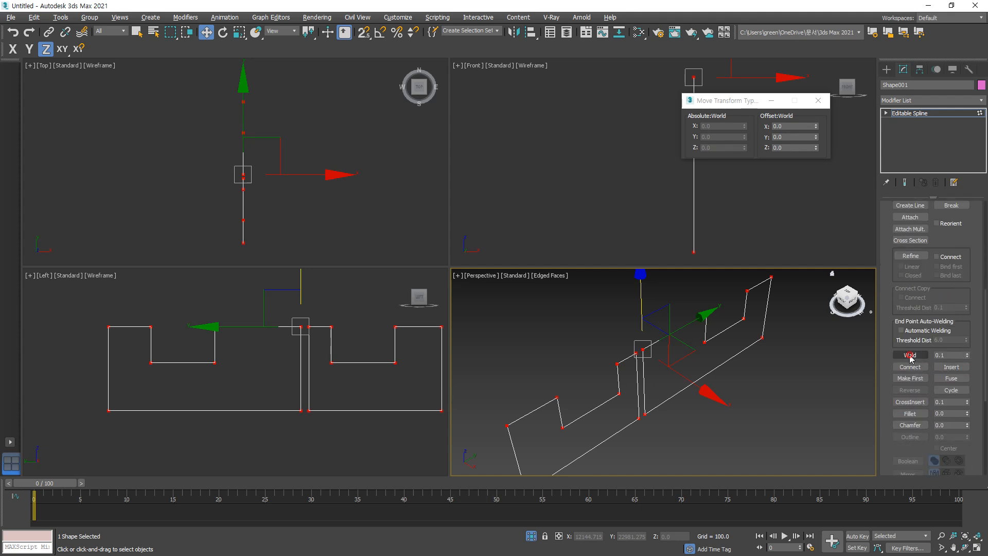
{"action": "left_click", "coordinate": [677, 354]}
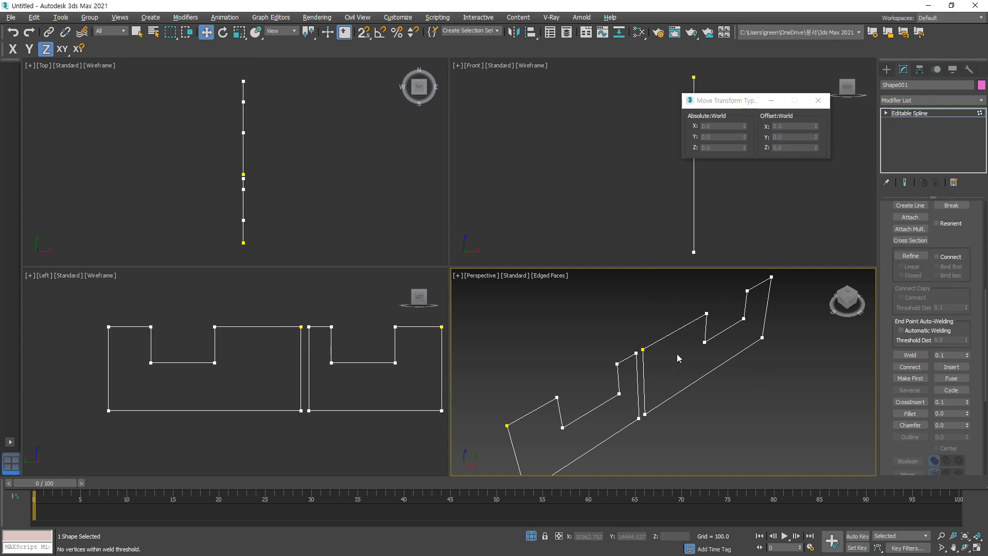
Step: Leave vertex editing, try again to convert the inner-face shape to an editable poly, and undo the conversion
{"action": "left_click", "coordinate": [919, 112]}
{"action": "right_click", "coordinate": [918, 112]}
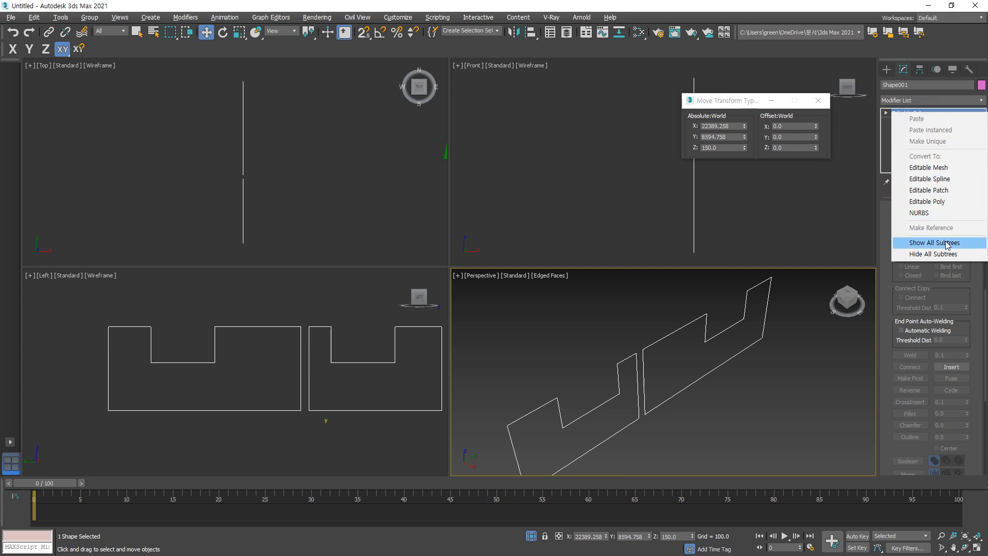
{"action": "left_click", "coordinate": [952, 202]}
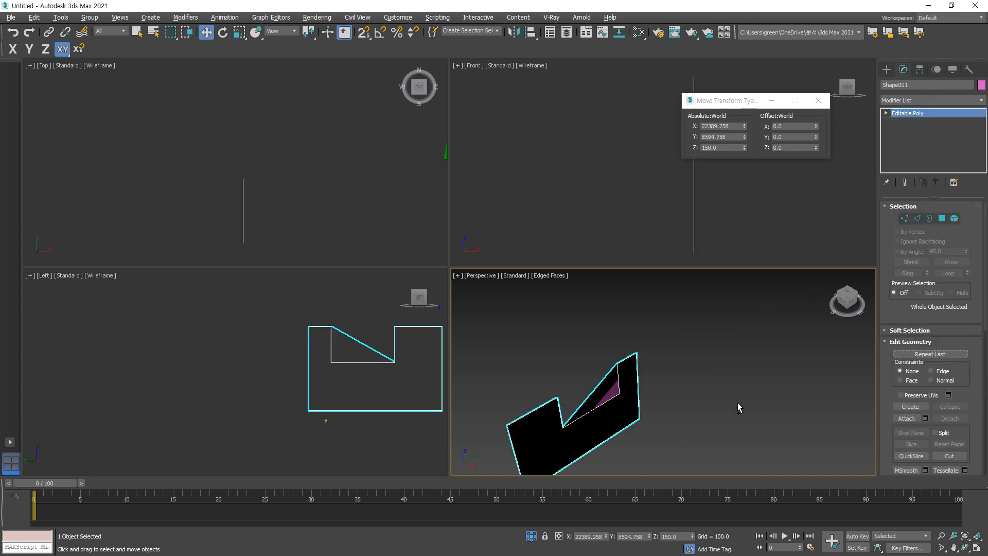
{"action": "key", "text": "ctrl+z"}
Step: Switch the inner-face shape to spline editing and select the longer of its two closed splines
{"action": "left_click", "coordinate": [943, 245]}
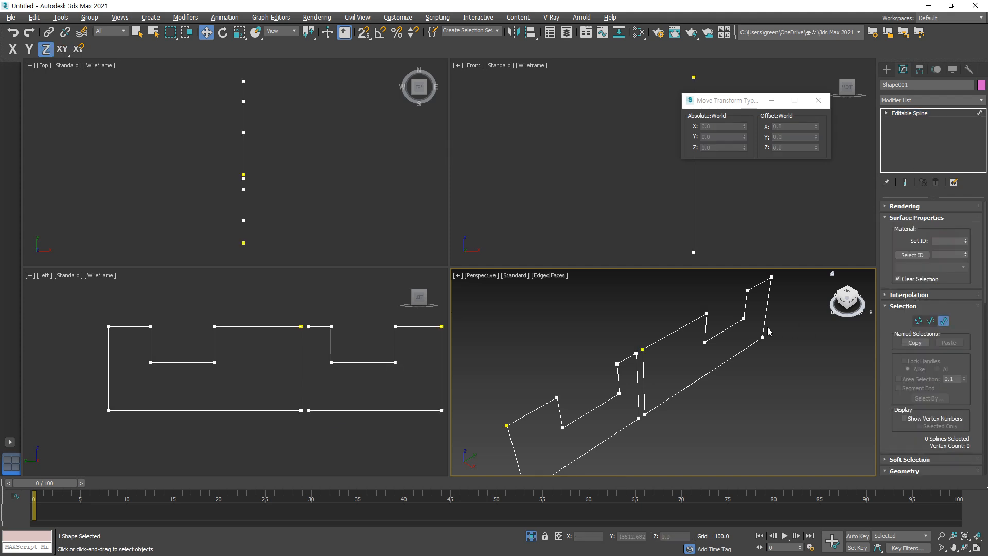
{"action": "left_click", "coordinate": [682, 396]}
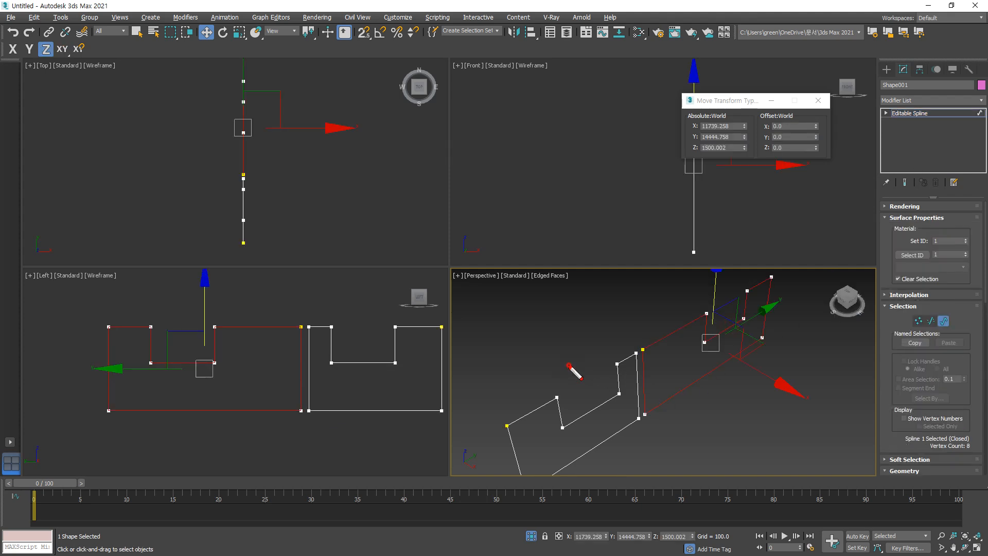
{"action": "left_click_drag", "start_coordinate": [569, 366], "coordinate": [569, 378]}
{"action": "scroll", "coordinate": [906, 360], "scroll_direction": "down", "scroll_amount": 10}
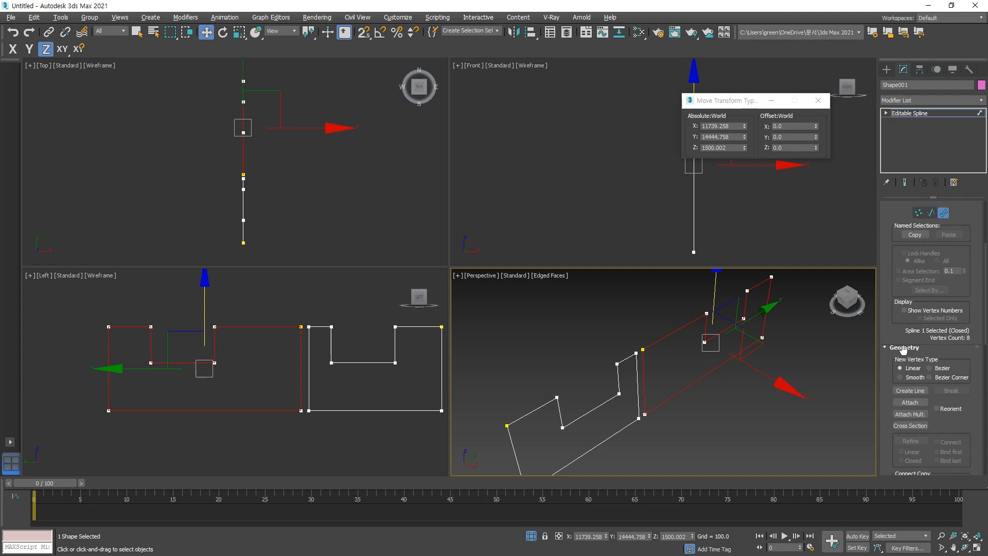
Step: Detach the selected closed spline, the larger notched outline, from the shape as a separate object
{"action": "scroll", "coordinate": [904, 350], "scroll_direction": "down", "scroll_amount": 5}
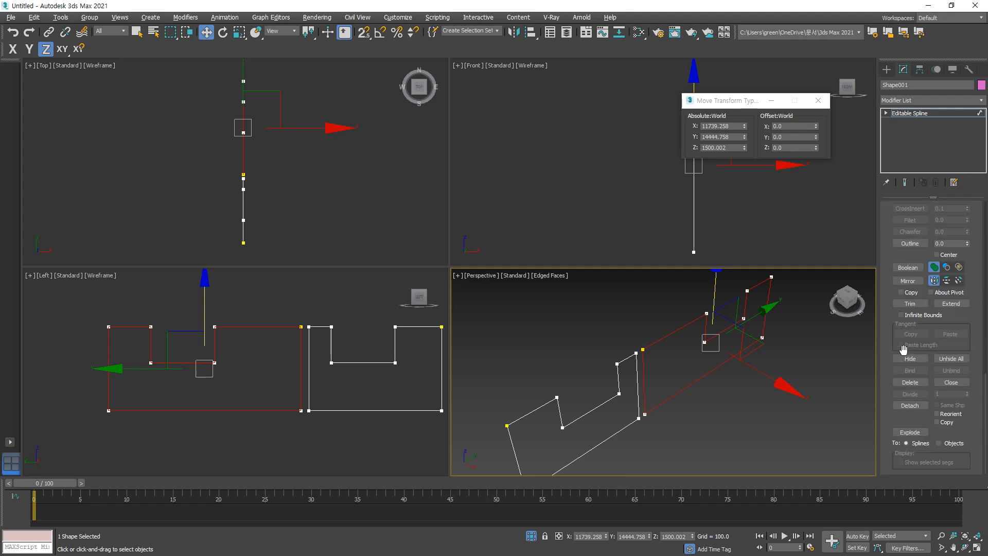
{"action": "left_click", "coordinate": [910, 406]}
{"action": "left_click", "coordinate": [525, 287]}
{"action": "left_click", "coordinate": [578, 323]}
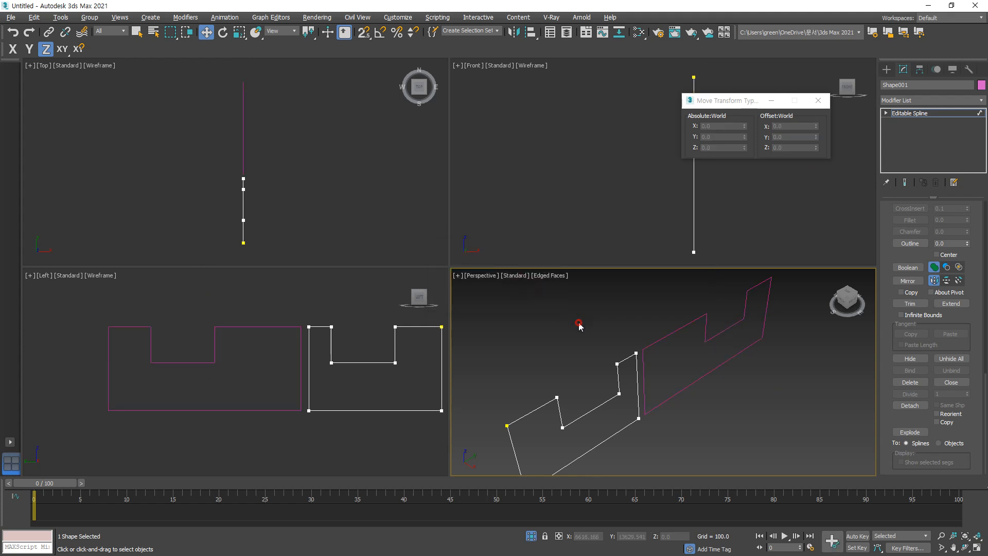
Step: Try to convert the two separate notched outline shapes to Editable Poly, one after the other
{"action": "left_click", "coordinate": [916, 114]}
{"action": "right_click", "coordinate": [912, 116]}
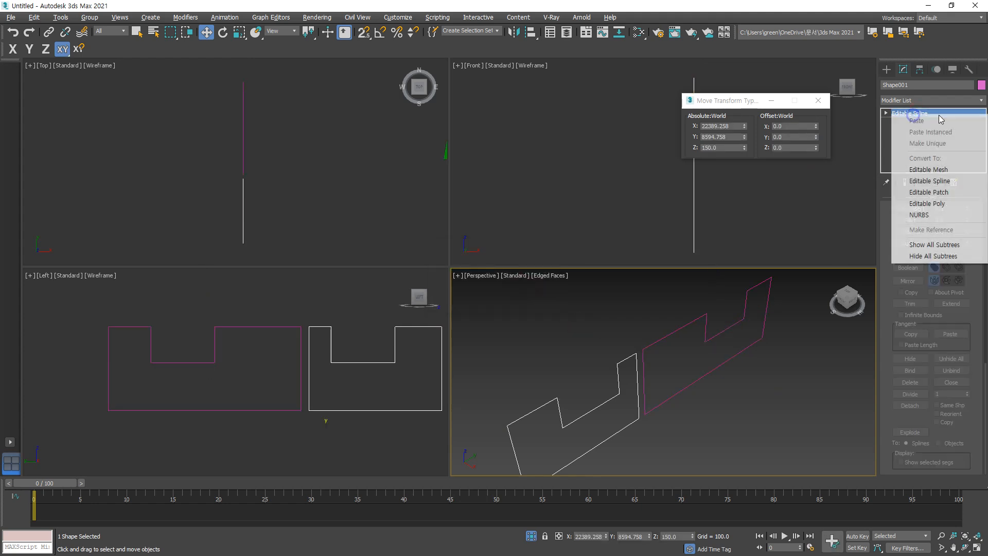
{"action": "left_click", "coordinate": [938, 204]}
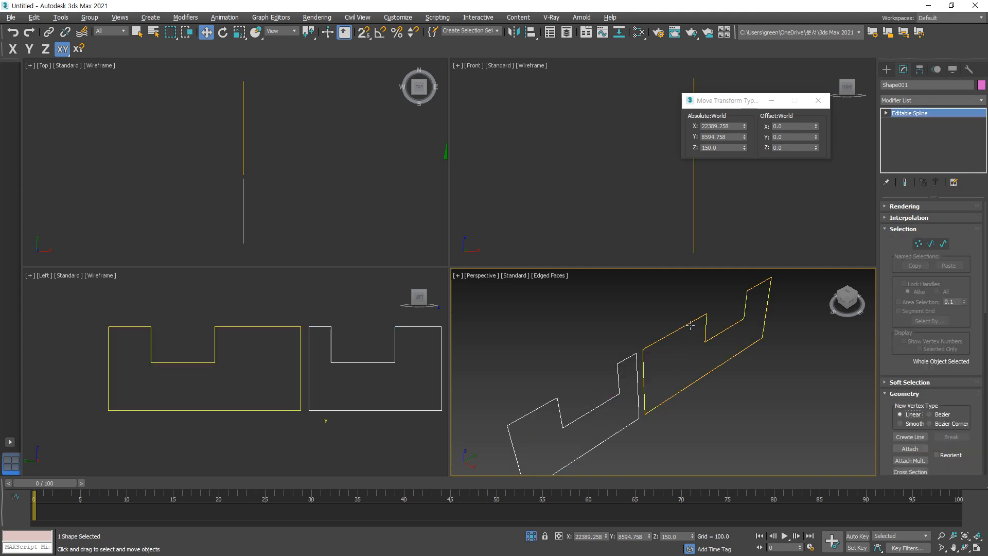
{"action": "left_click", "coordinate": [643, 388]}
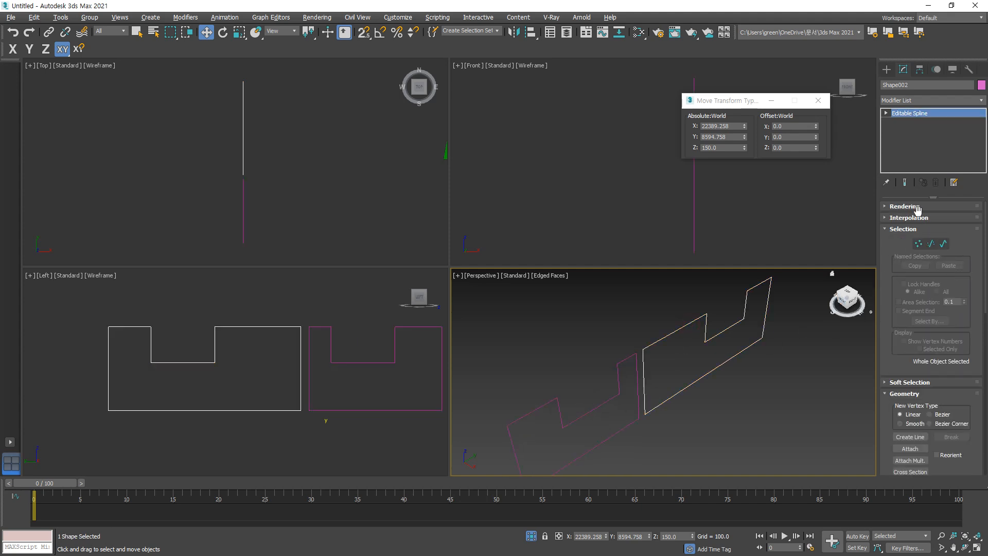
{"action": "right_click", "coordinate": [929, 118]}
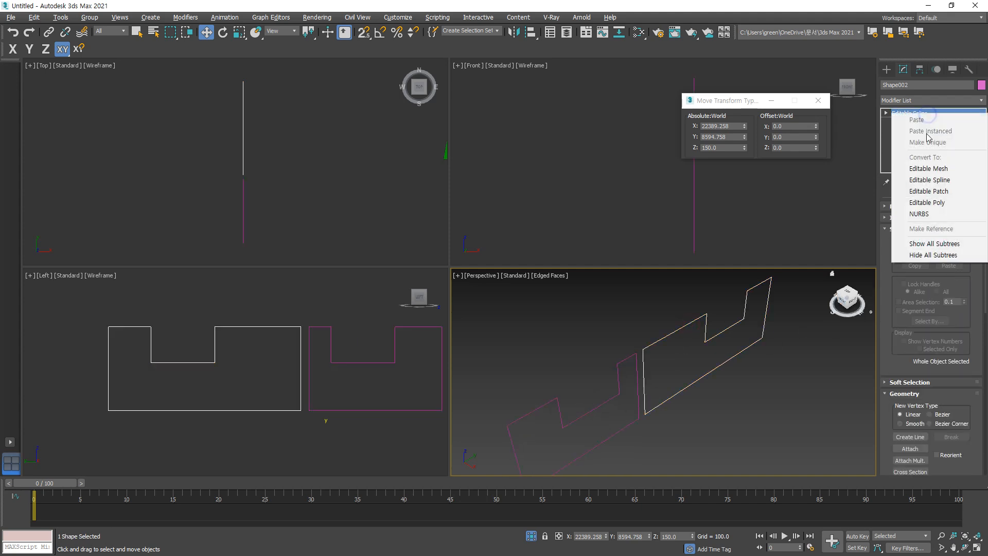
{"action": "left_click", "coordinate": [949, 207]}
{"action": "left_click", "coordinate": [731, 355]}
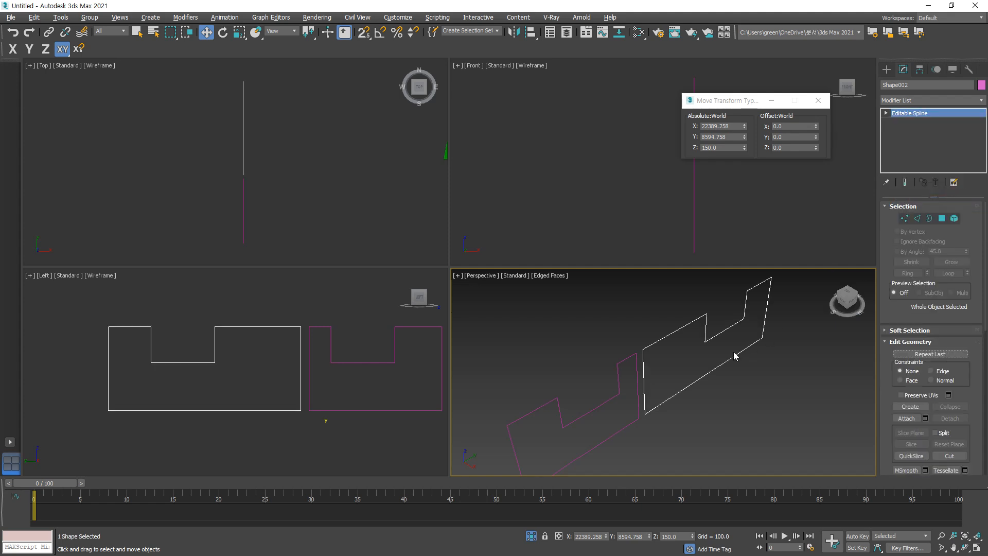
Step: Examine the vertices of the larger notched outline, selecting all of them and the individual upper corner vertices
{"action": "key", "text": "1"}
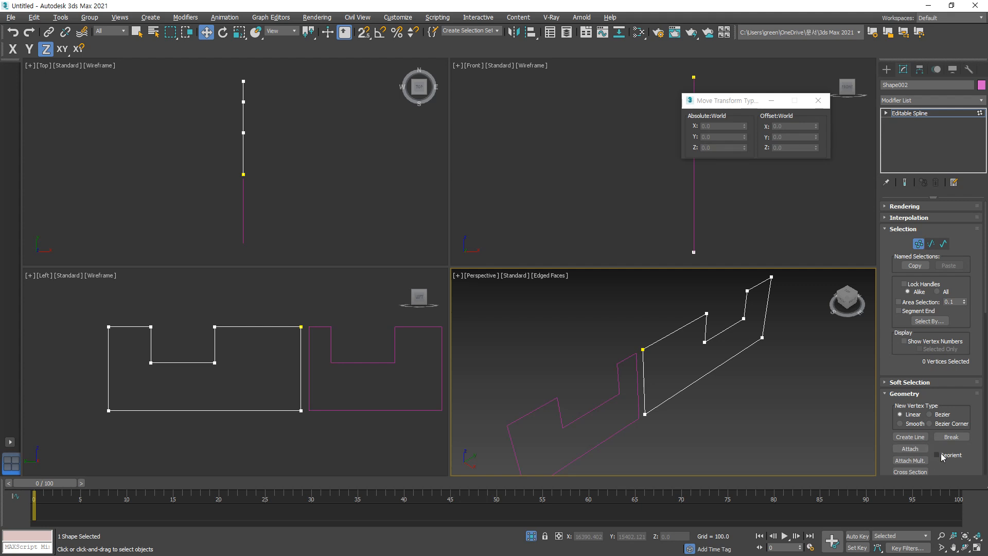
{"action": "left_click", "coordinate": [980, 546]}
{"action": "scroll", "coordinate": [568, 245], "scroll_direction": "up", "scroll_amount": 4}
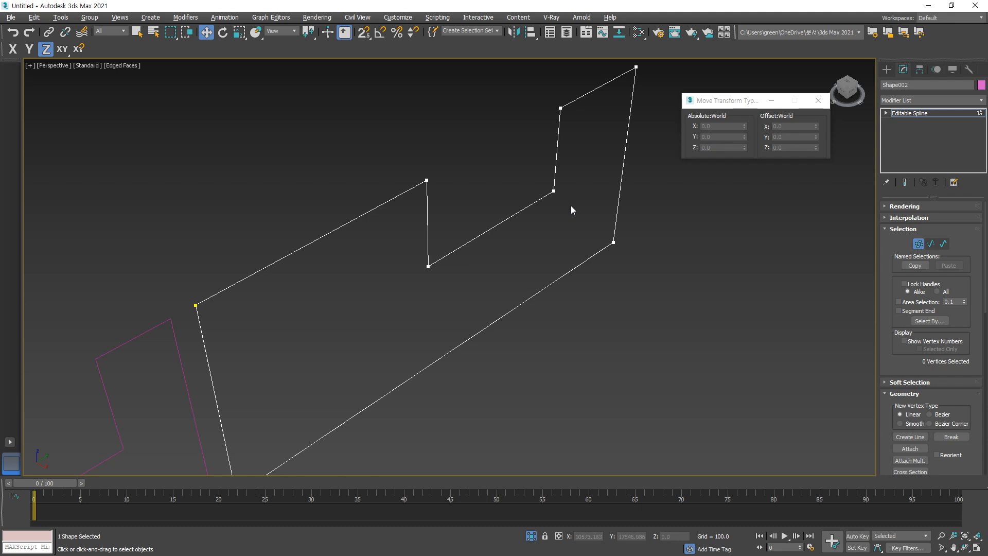
{"action": "key", "text": "ctrl+a"}
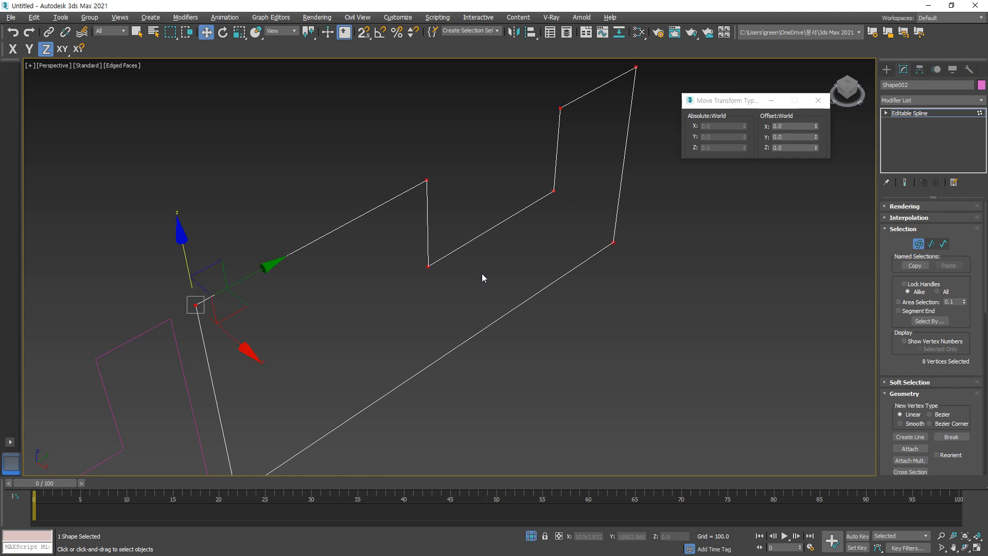
{"action": "left_click", "coordinate": [547, 329]}
{"action": "left_click", "coordinate": [195, 305]}
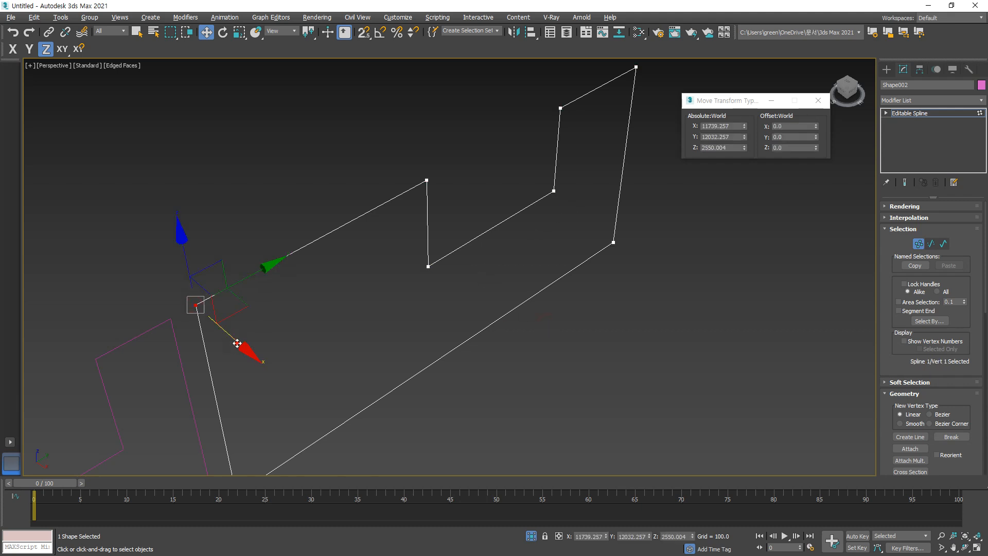
{"action": "left_click", "coordinate": [425, 181]}
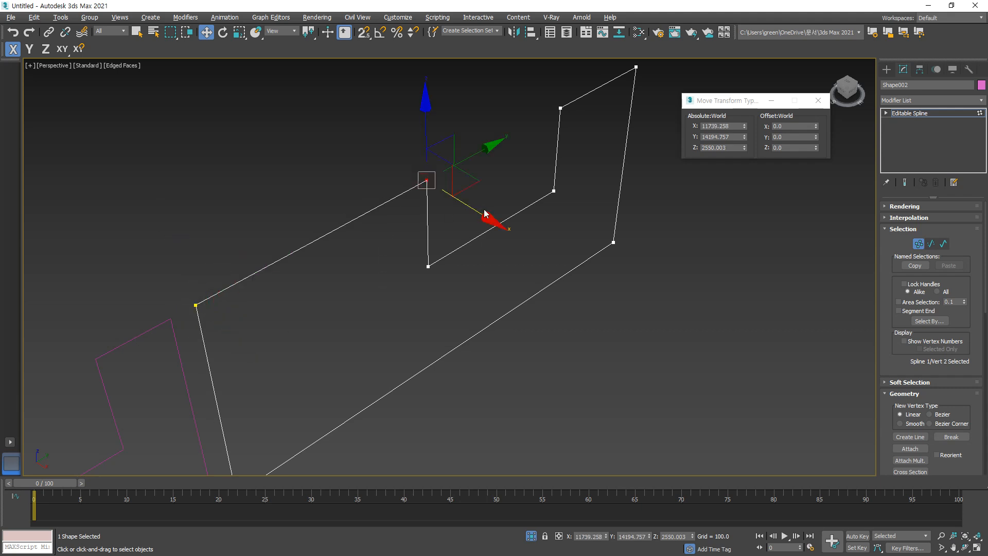
Step: Try moving the notch's corner vertices along the X axis, undo each move and leave vertex editing
{"action": "left_click_drag", "start_coordinate": [498, 220], "coordinate": [505, 224]}
{"action": "key", "text": "ctrl+z"}
{"action": "left_click", "coordinate": [428, 266]}
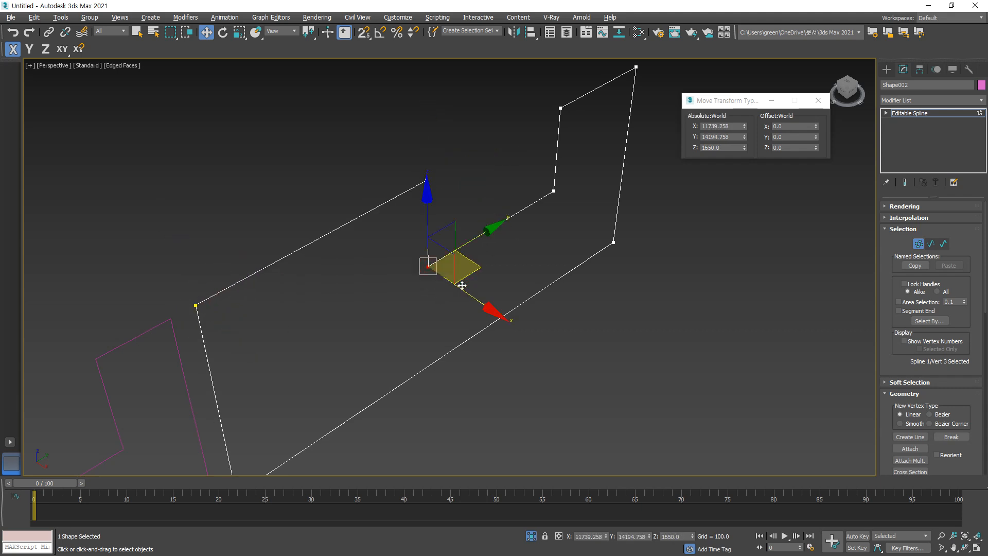
{"action": "left_click_drag", "start_coordinate": [464, 291], "coordinate": [490, 307]}
{"action": "key", "text": "ctrl+z"}
{"action": "left_click", "coordinate": [554, 191]}
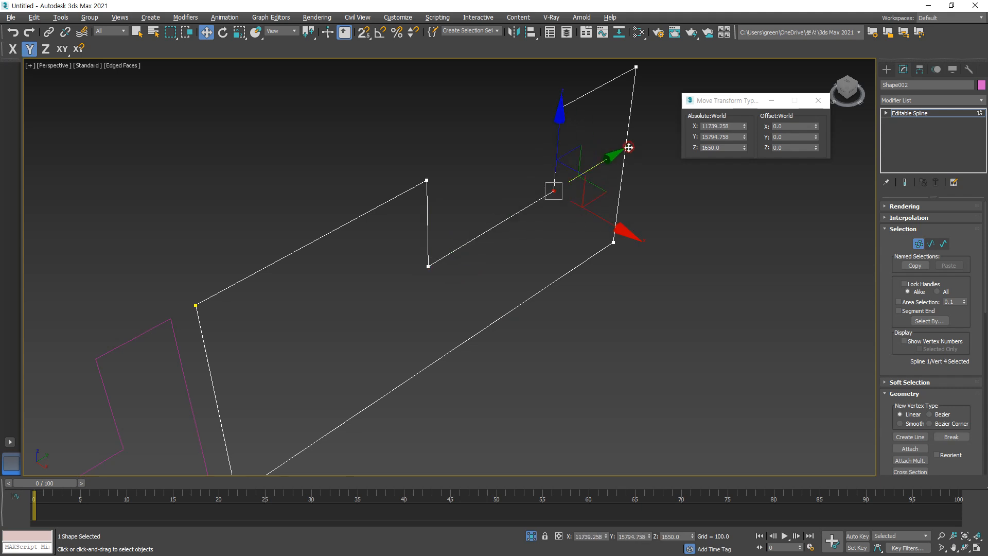
{"action": "left_click", "coordinate": [918, 114]}
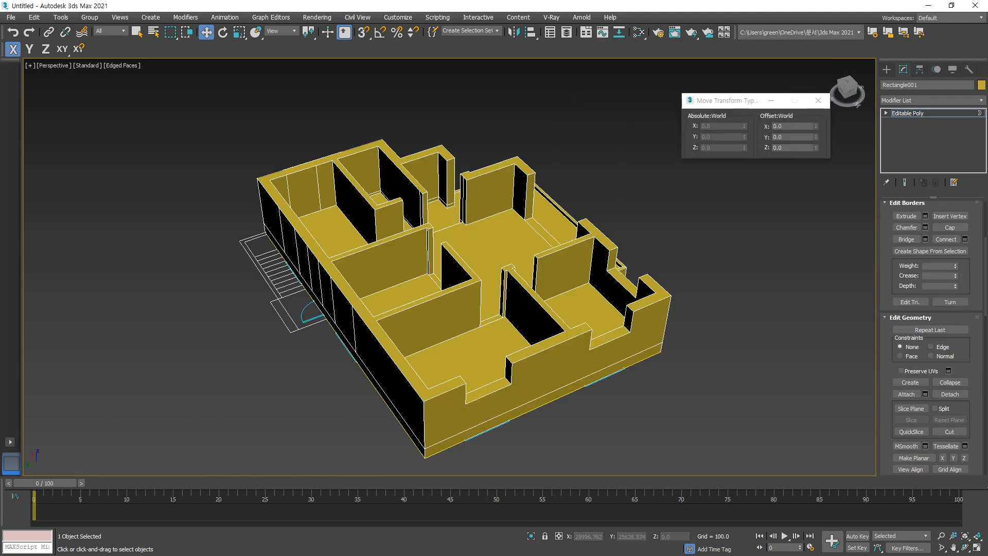
Step: Try to draw a snapped rectangle over the house's long rear wall in the perspective view, about 1448 long and 12510 wide
{"action": "middle_click_drag", "start_coordinate": [407, 345], "coordinate": [427, 336], "text": "alt"}
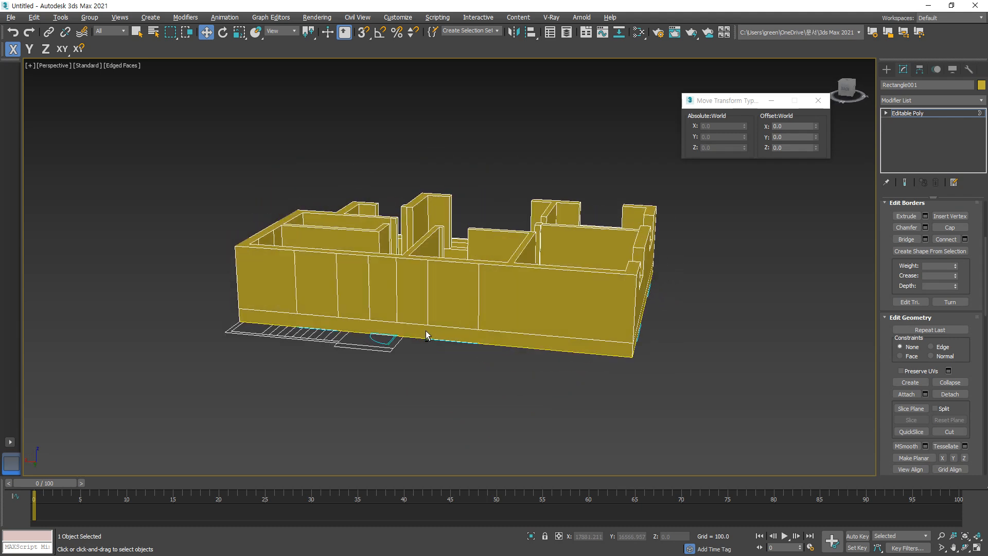
{"action": "left_click", "coordinate": [887, 70]}
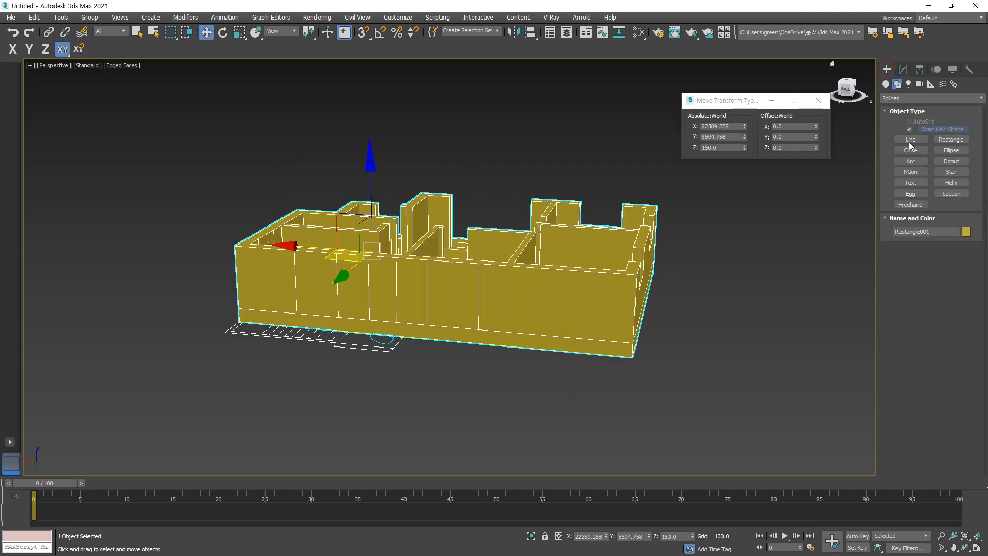
{"action": "left_click", "coordinate": [950, 142]}
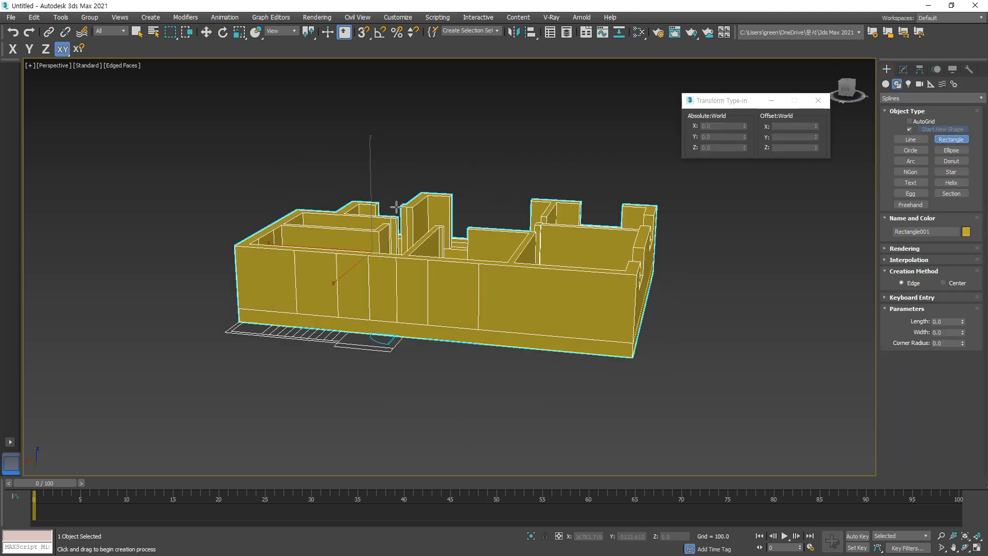
{"action": "left_click_drag", "start_coordinate": [231, 247], "coordinate": [632, 338]}
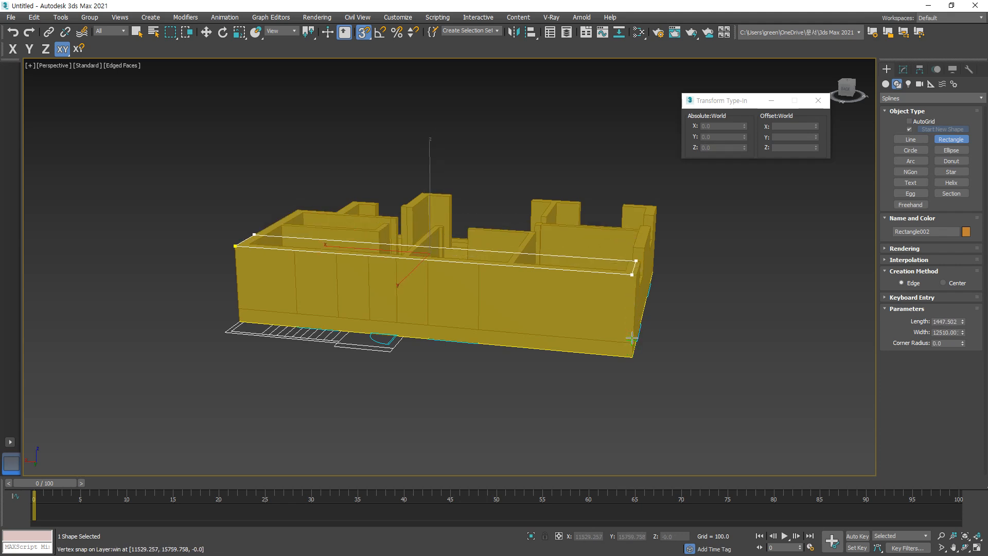
{"action": "right_click", "coordinate": [665, 358]}
Step: Draw a 3D-snapped rectangle over the wall in the Front view, about 2100 long and 12650 wide, and undo it
{"action": "left_click", "coordinate": [976, 550]}
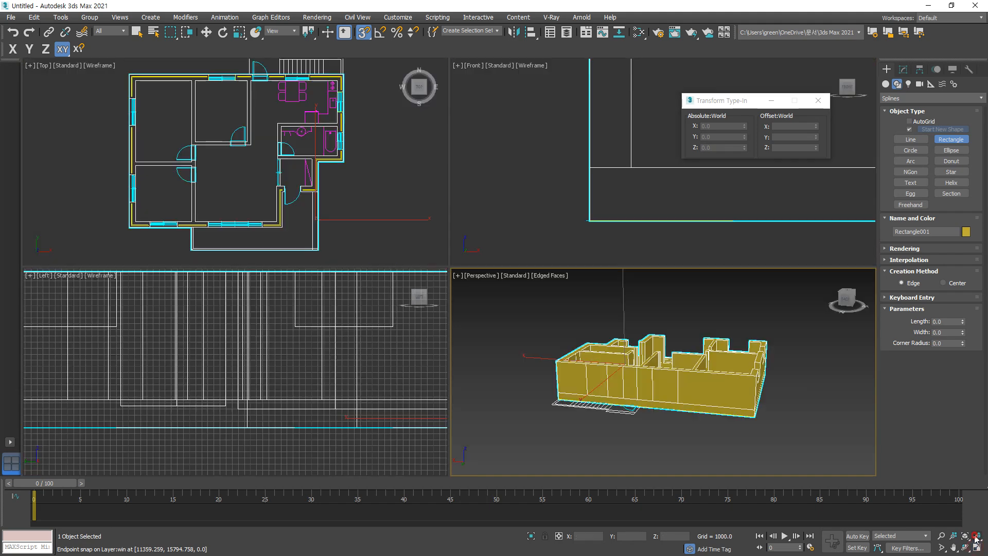
{"action": "scroll", "coordinate": [564, 206], "scroll_direction": "down", "scroll_amount": 2}
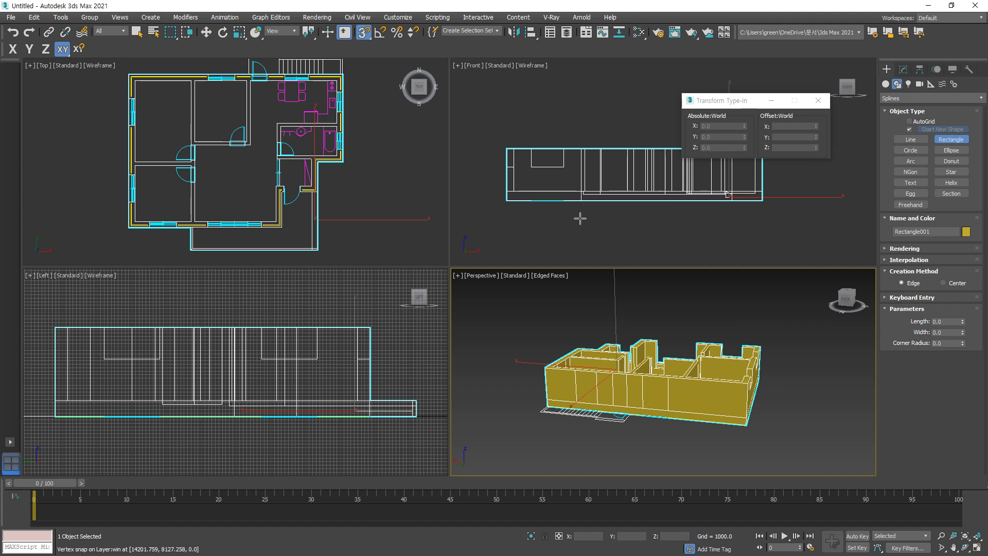
{"action": "mouse_move", "coordinate": [580, 218]}
{"action": "middle_mouse_down"}
{"action": "mouse_move", "coordinate": [535, 232]}
{"action": "mouse_move", "coordinate": [561, 228]}
{"action": "middle_mouse_up"}
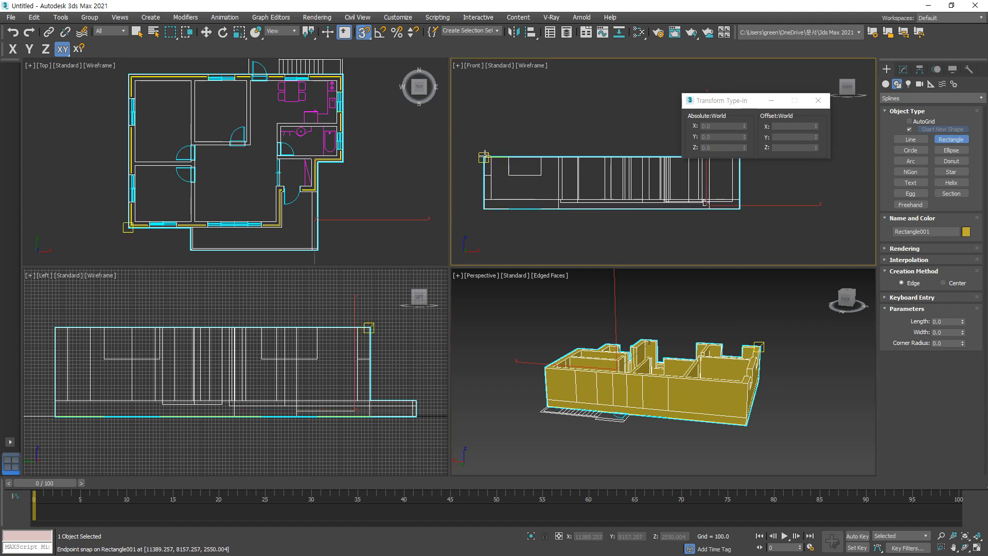
{"action": "left_click_drag", "start_coordinate": [484, 155], "coordinate": [744, 199]}
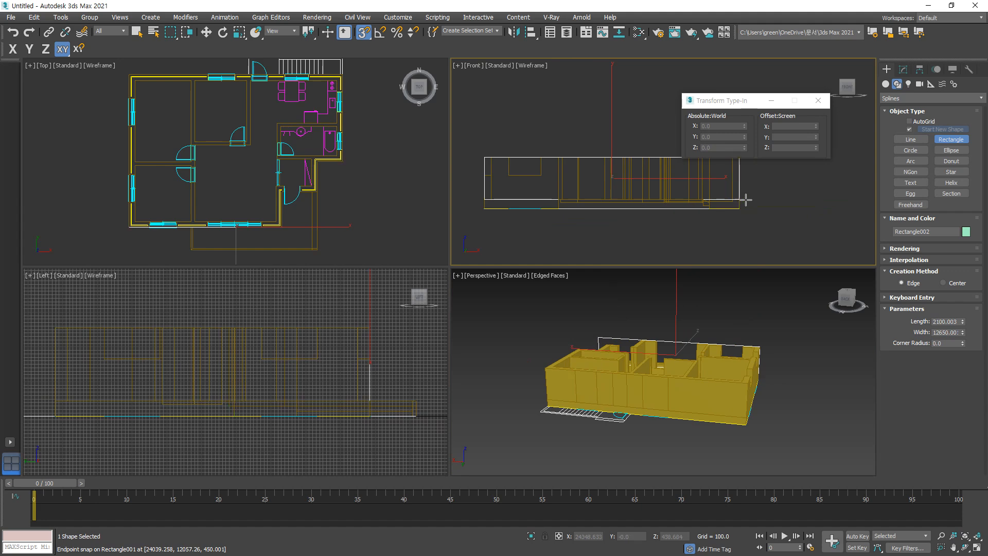
{"action": "key", "text": "ctrl+z"}
Step: Switch snapping to 2.5D, redraw the Front view wall rectangle about 2100 long and 12650 wide, and undo it
{"action": "left_click_drag", "start_coordinate": [363, 32], "coordinate": [364, 64]}
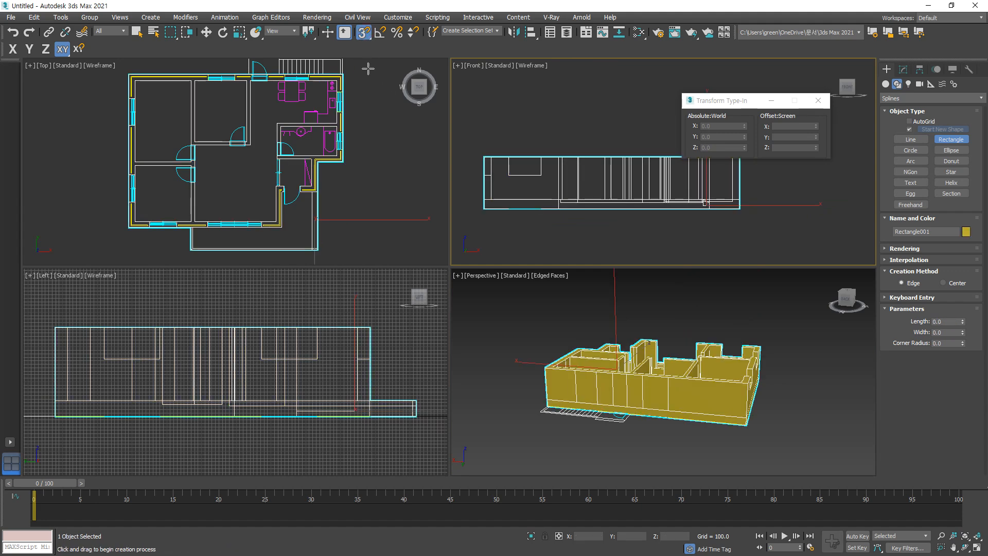
{"action": "left_click_drag", "start_coordinate": [484, 157], "coordinate": [747, 195]}
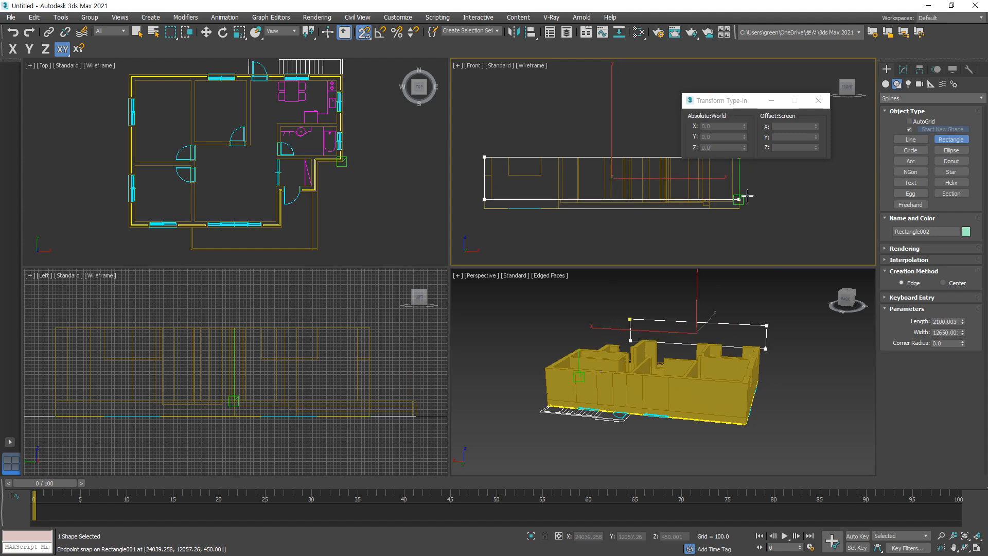
{"action": "left_click_drag", "start_coordinate": [747, 196], "coordinate": [746, 195]}
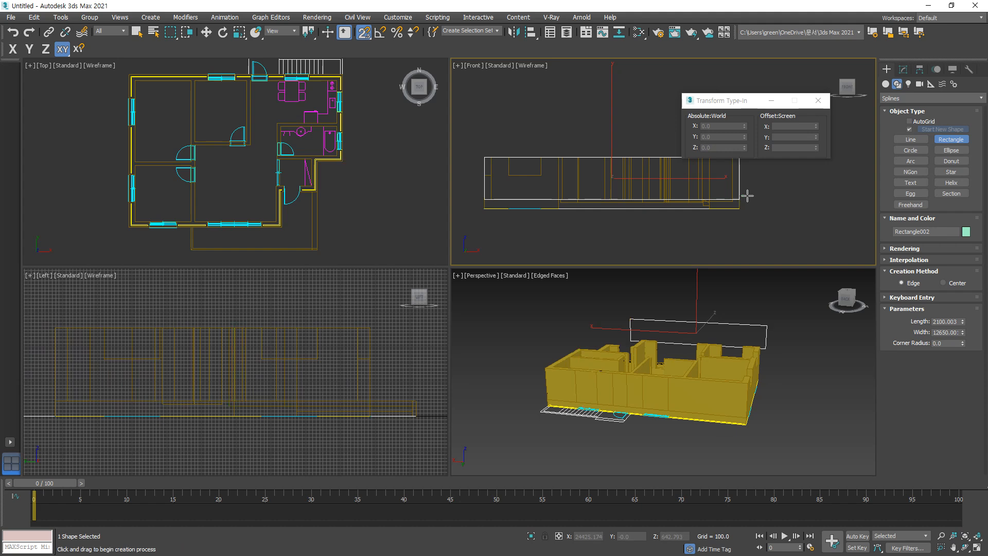
{"action": "left_click", "coordinate": [761, 102]}
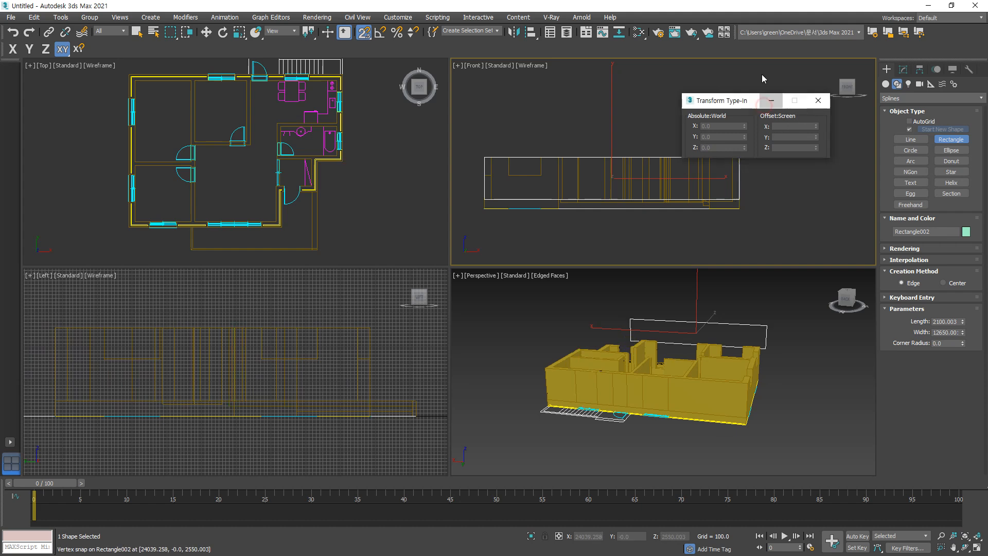
{"action": "key", "text": "ctrl+z"}
Step: Close the transform type-in window and switch the house model to edge-level editing
{"action": "left_click", "coordinate": [817, 101]}
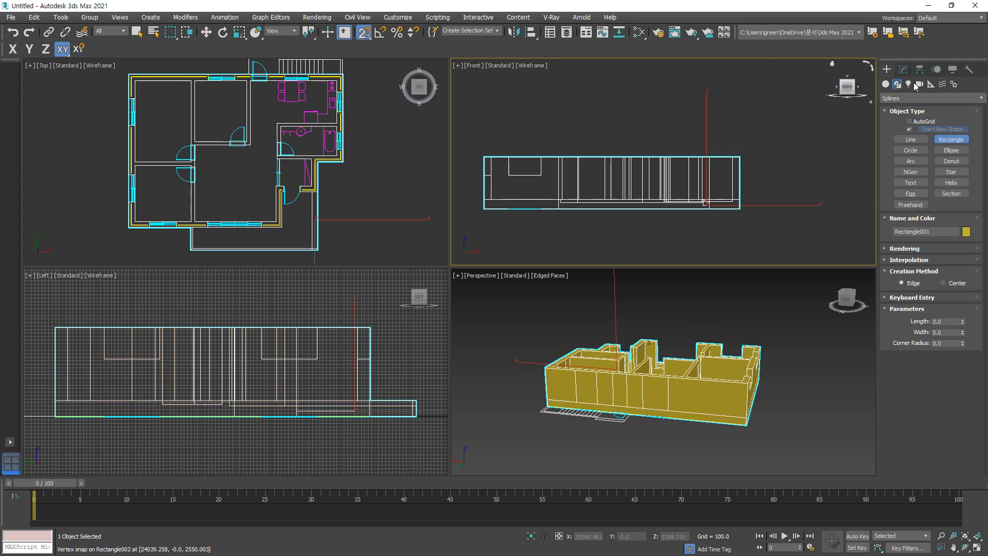
{"action": "left_click", "coordinate": [903, 69]}
{"action": "key", "text": "w"}
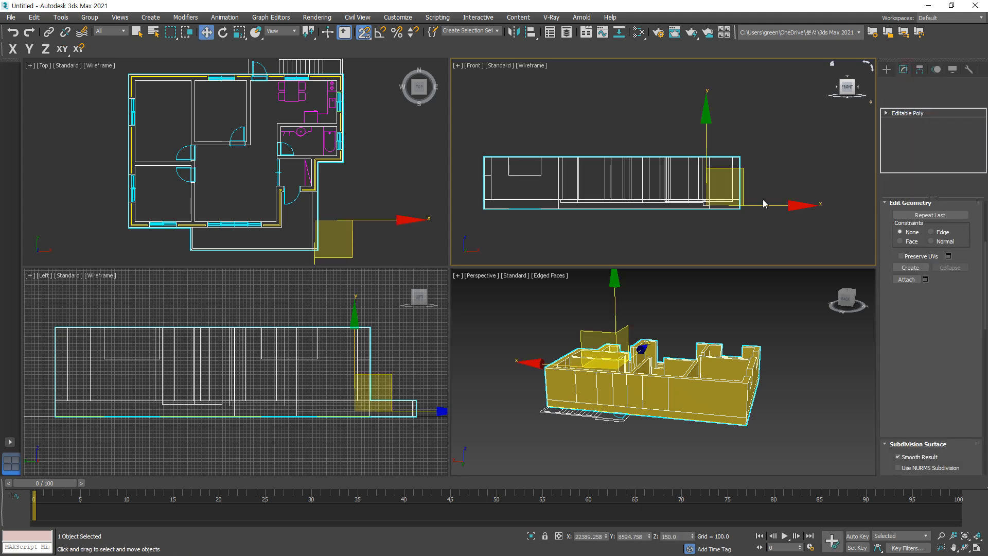
{"action": "left_click", "coordinate": [363, 174]}
{"action": "left_click", "coordinate": [343, 161]}
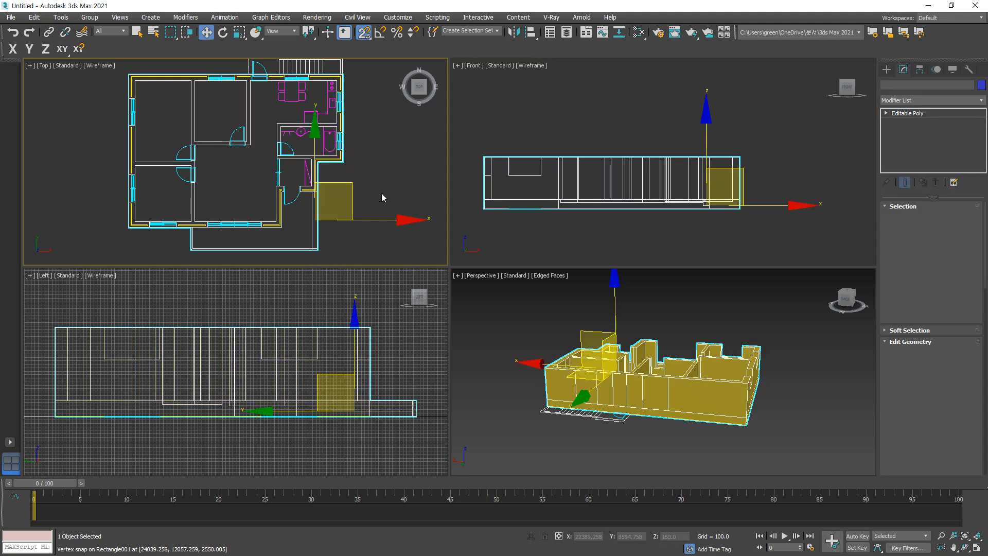
{"action": "left_click", "coordinate": [917, 219]}
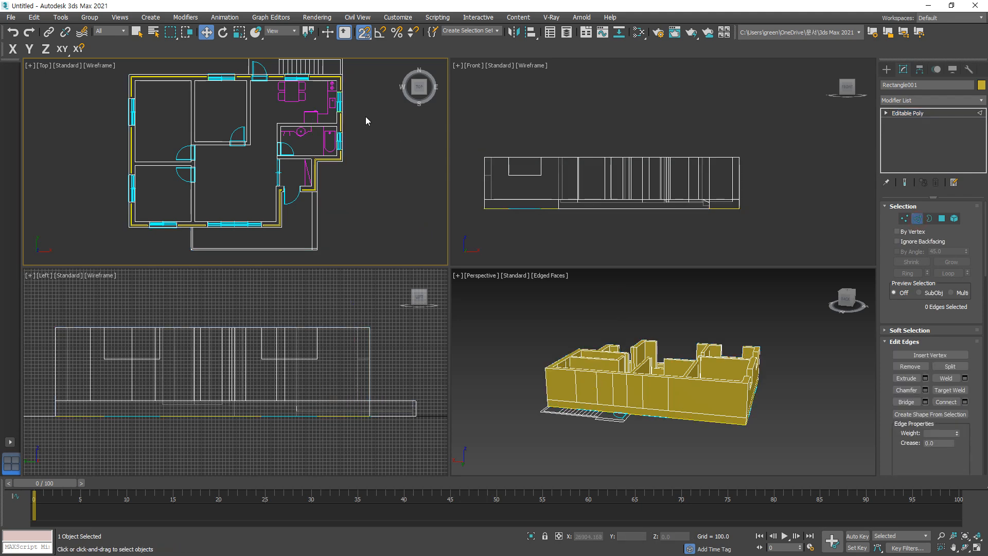
Step: Region-select most of the house's edges in the Top view, make them hard and clear the selection
{"action": "left_click_drag", "start_coordinate": [57, 287], "coordinate": [60, 286]}
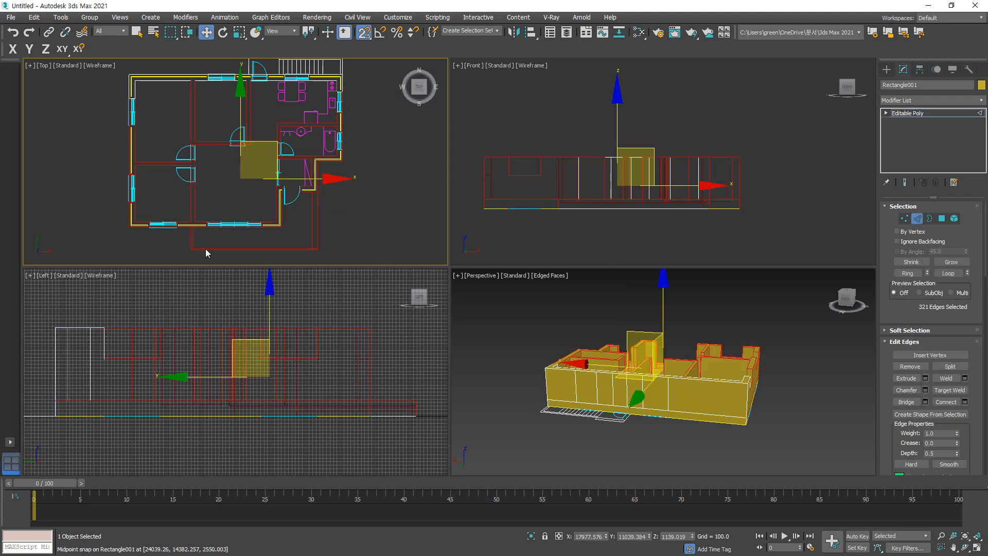
{"action": "scroll", "coordinate": [959, 318], "scroll_direction": "down", "scroll_amount": 3}
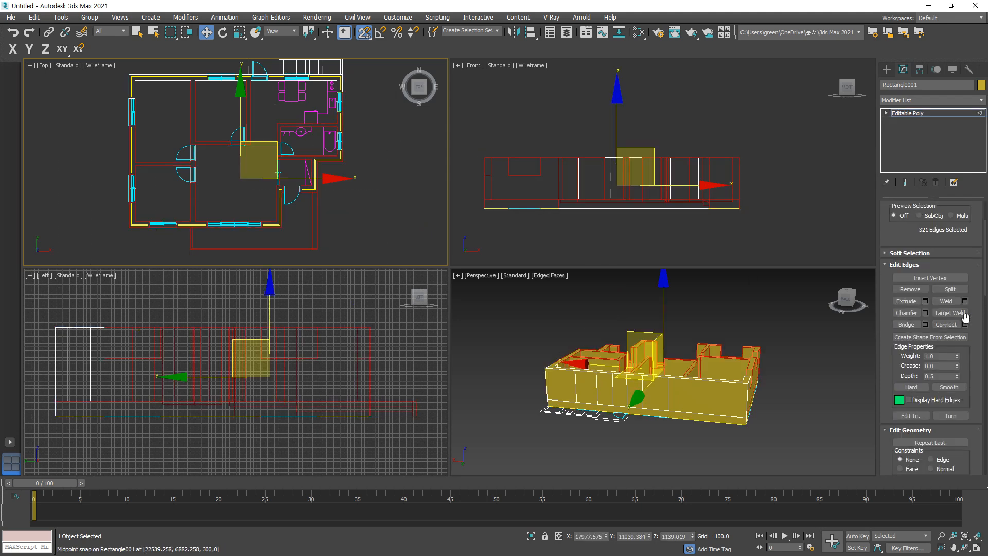
{"action": "left_click", "coordinate": [910, 387]}
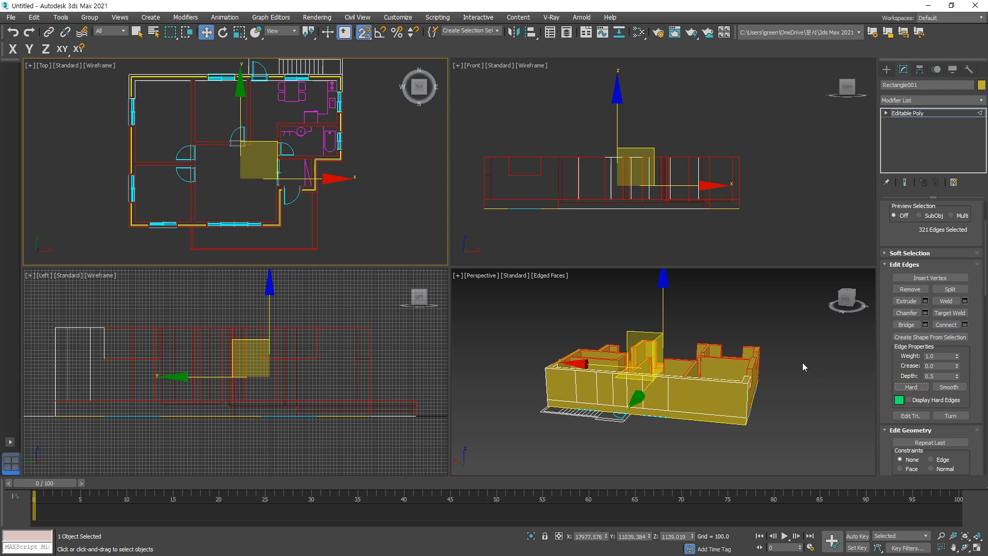
{"action": "left_click", "coordinate": [816, 386]}
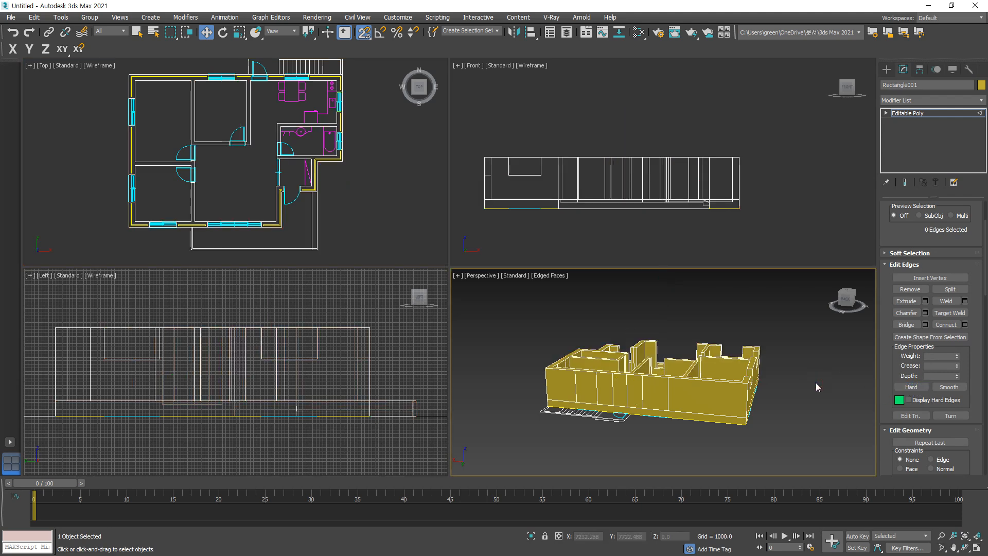
Step: Try to make a region selection of the house's interior wall and porch edges hard, and undo it
{"action": "left_click_drag", "start_coordinate": [374, 103], "coordinate": [94, 301]}
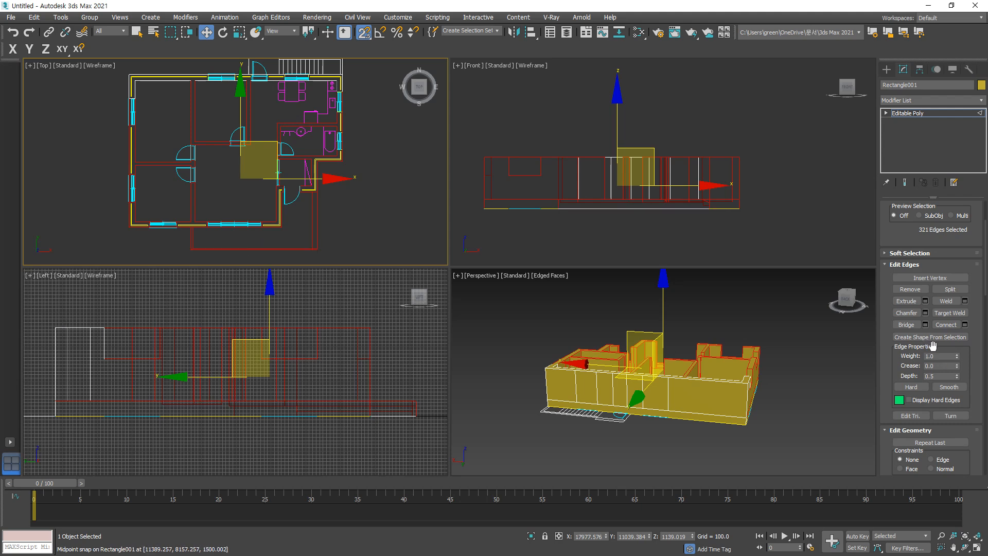
{"action": "key", "text": "F5"}
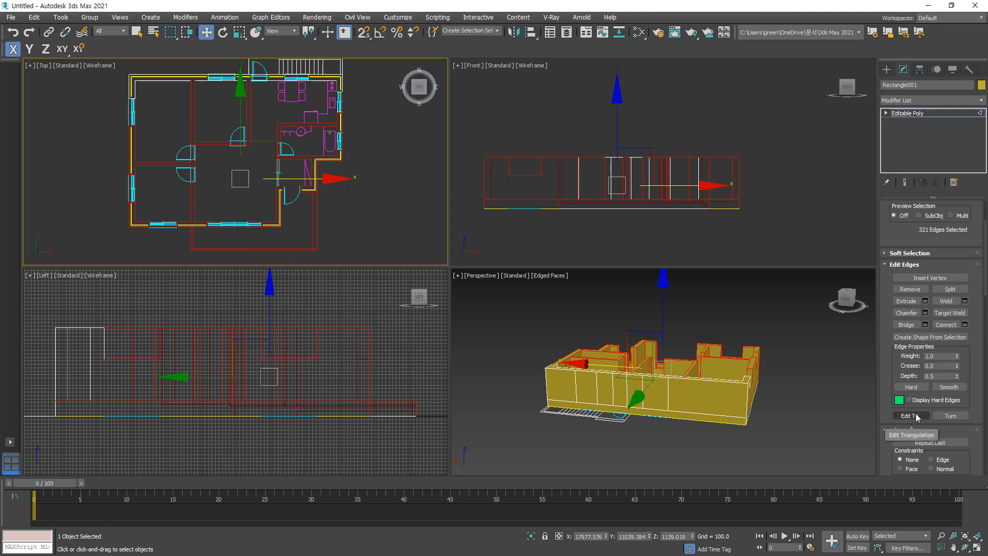
{"action": "left_click", "coordinate": [911, 389]}
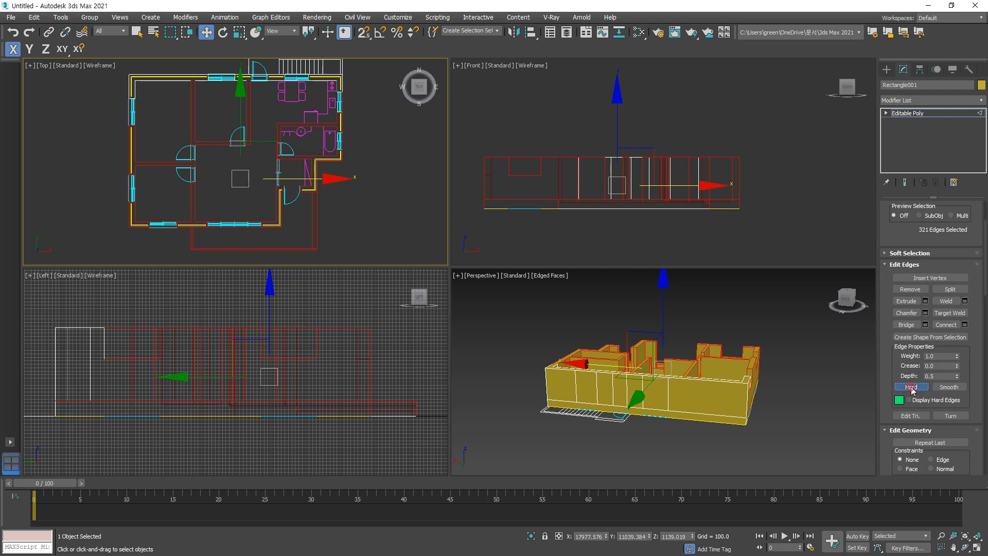
{"action": "left_click", "coordinate": [419, 177]}
{"action": "key", "text": "ctrl+z"}
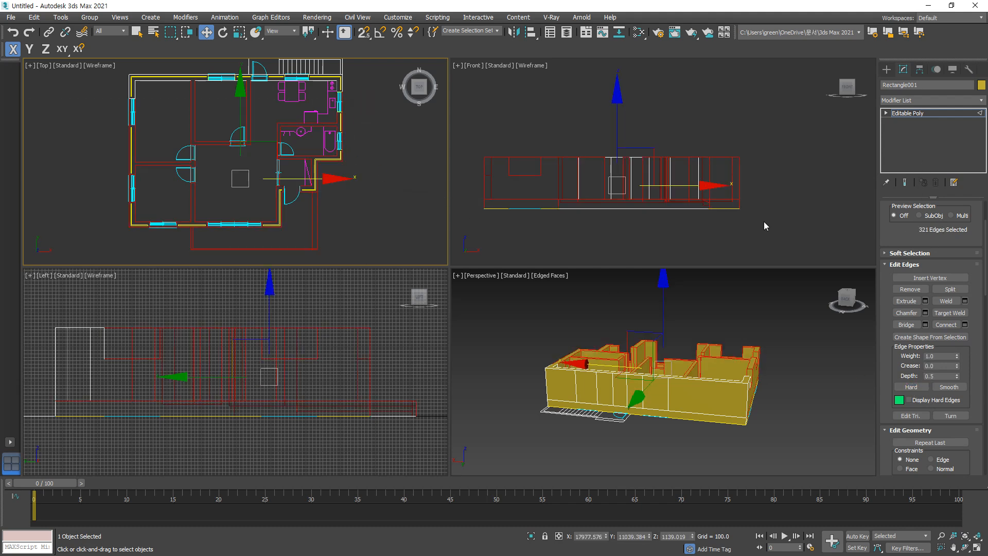
Step: Region-select the house's polygons at polygon level and hide them, leaving the long outer wall on the stair side
{"action": "left_click", "coordinate": [384, 136]}
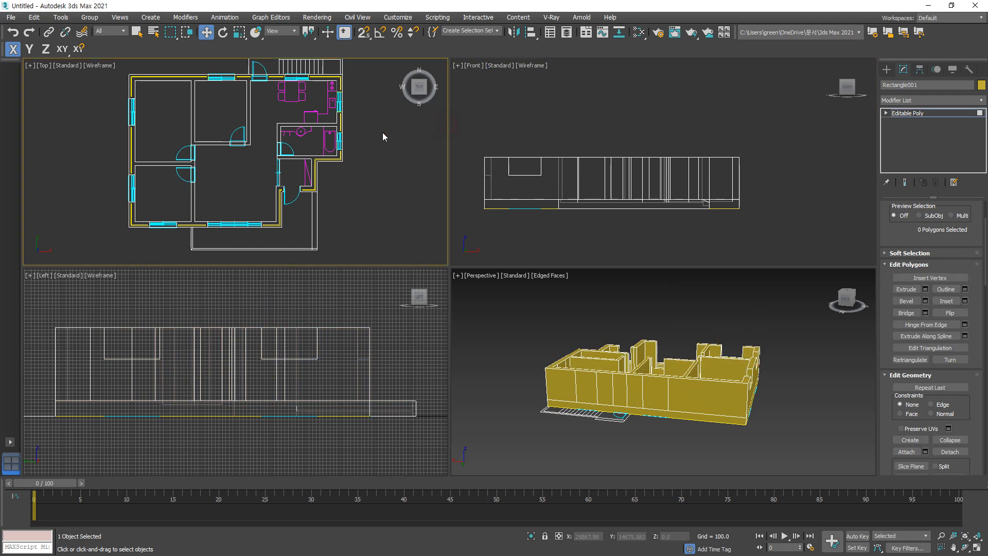
{"action": "key", "text": "ctrl+a"}
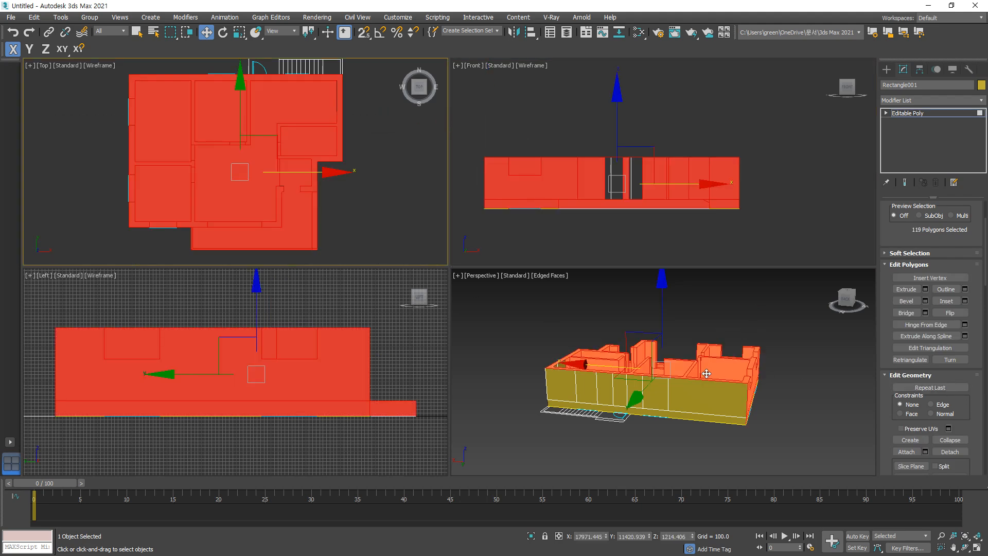
{"action": "middle_click_drag", "start_coordinate": [693, 364], "coordinate": [631, 381], "text": "alt"}
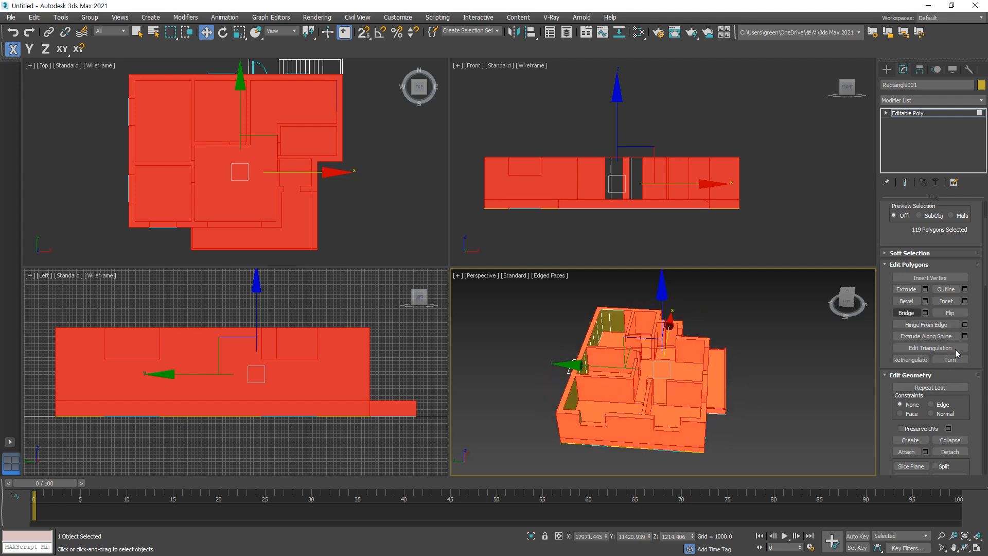
{"action": "scroll", "coordinate": [967, 384], "scroll_direction": "down", "scroll_amount": 3}
{"action": "scroll", "coordinate": [967, 383], "scroll_direction": "down", "scroll_amount": 5}
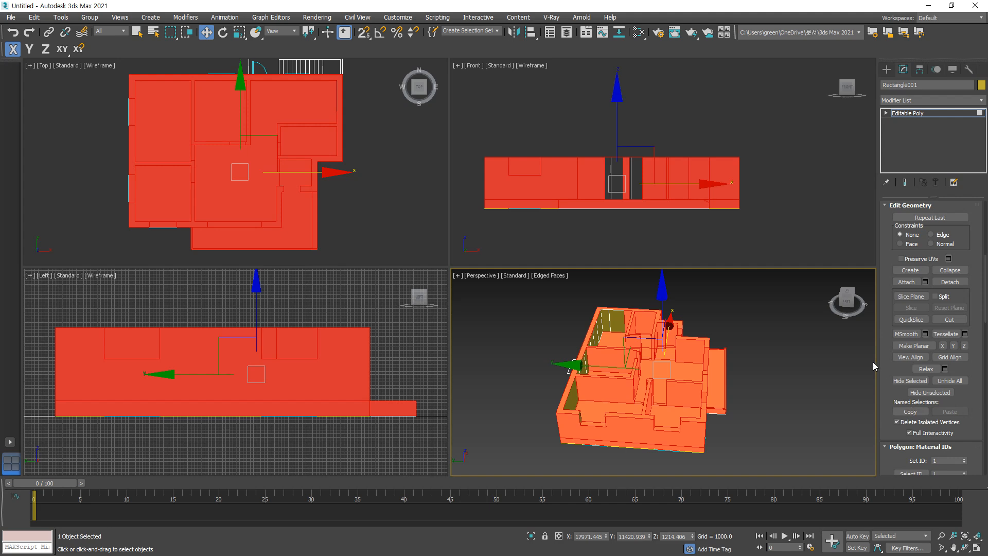
{"action": "left_click", "coordinate": [910, 381]}
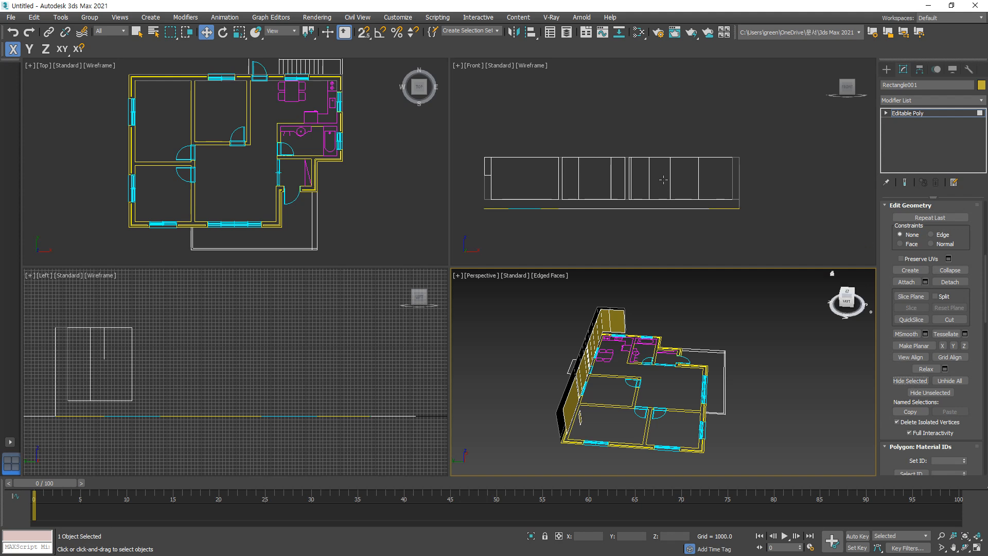
Step: Leave polygon-level editing for spline shape creation and switch the snapping mode to 3D
{"action": "left_click", "coordinate": [886, 70]}
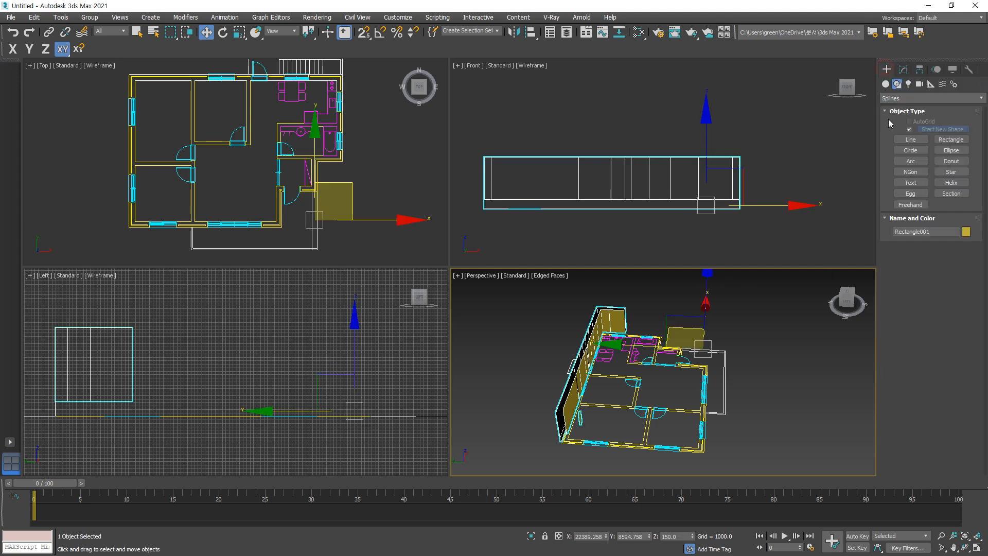
{"action": "left_click", "coordinate": [944, 138]}
{"action": "scroll", "coordinate": [529, 159], "scroll_direction": "up", "scroll_amount": 2}
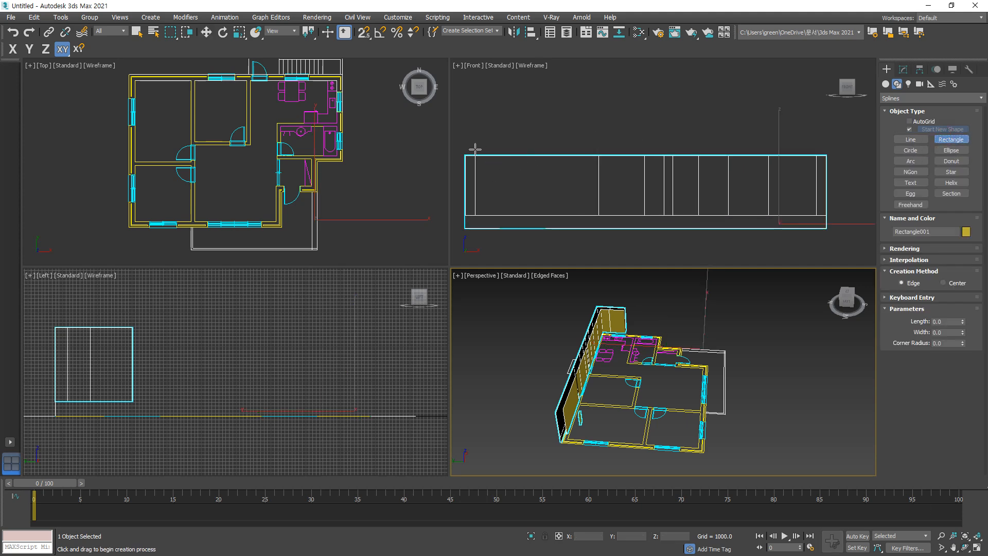
{"action": "left_click_drag", "start_coordinate": [363, 35], "coordinate": [365, 85]}
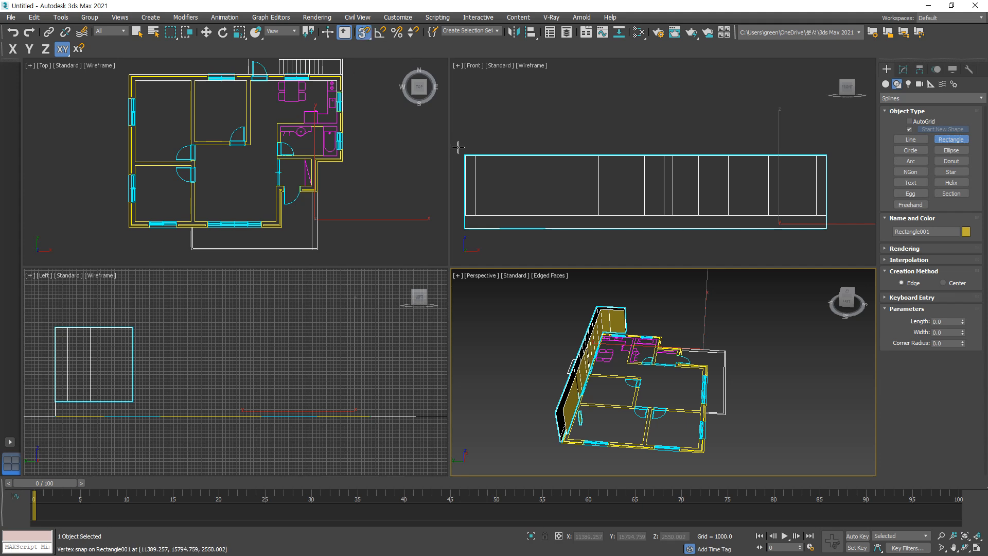
{"action": "right_click", "coordinate": [465, 156]}
{"action": "key", "text": "s"}
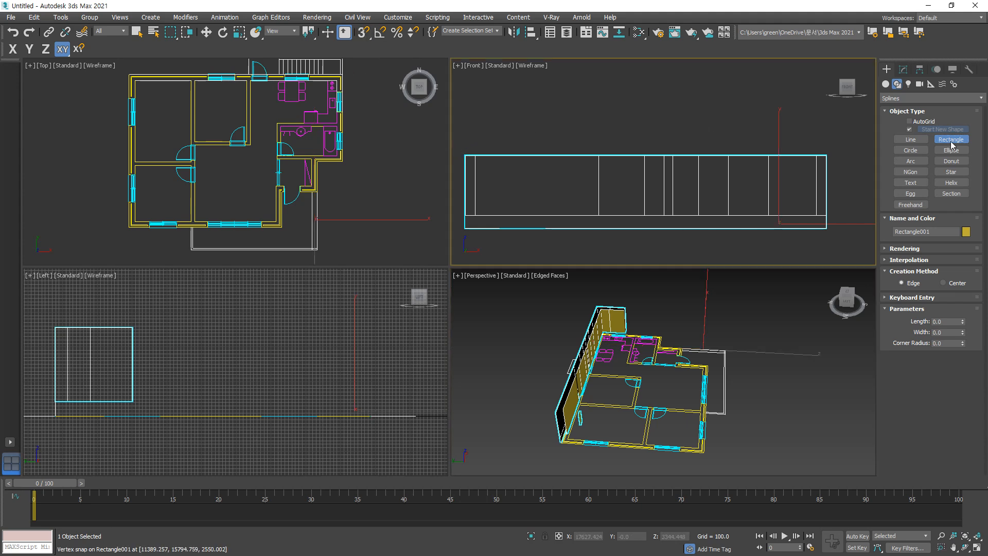
{"action": "key", "text": "w"}
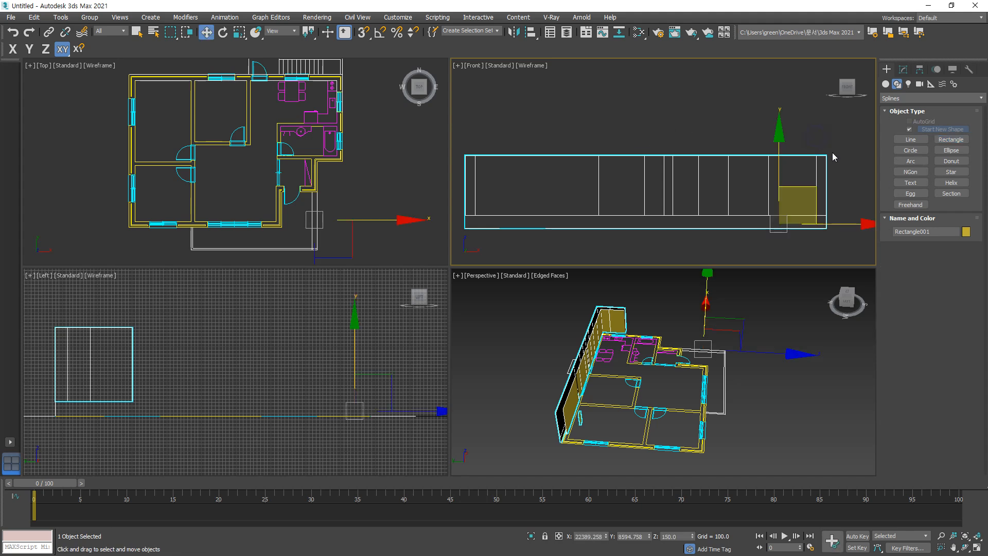
Step: Draw a 3D-snapped rectangle about 2100 long and 12650 wide across the remaining wall in the Front view
{"action": "left_click", "coordinate": [952, 139]}
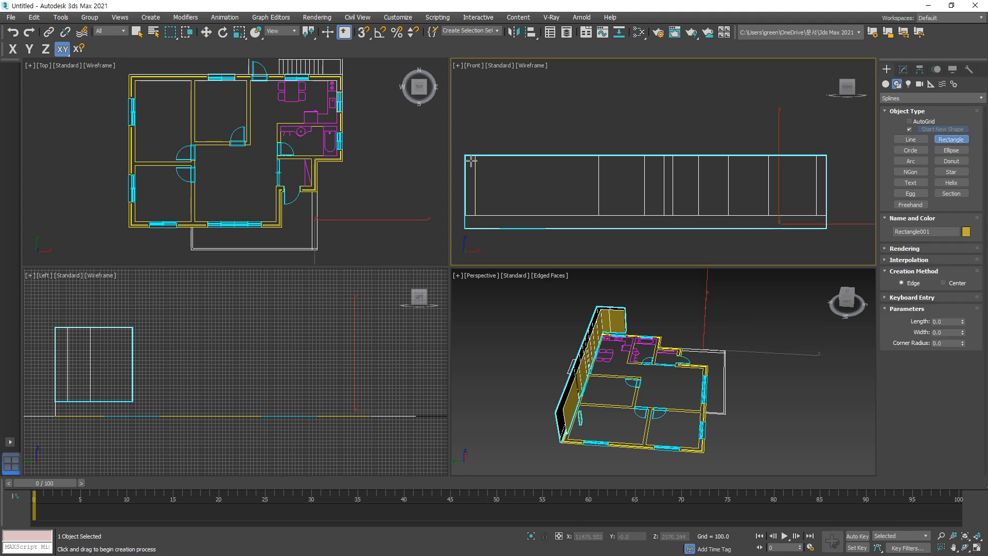
{"action": "middle_click_drag", "start_coordinate": [511, 131], "coordinate": [513, 112]}
{"action": "right_click", "coordinate": [441, 111]}
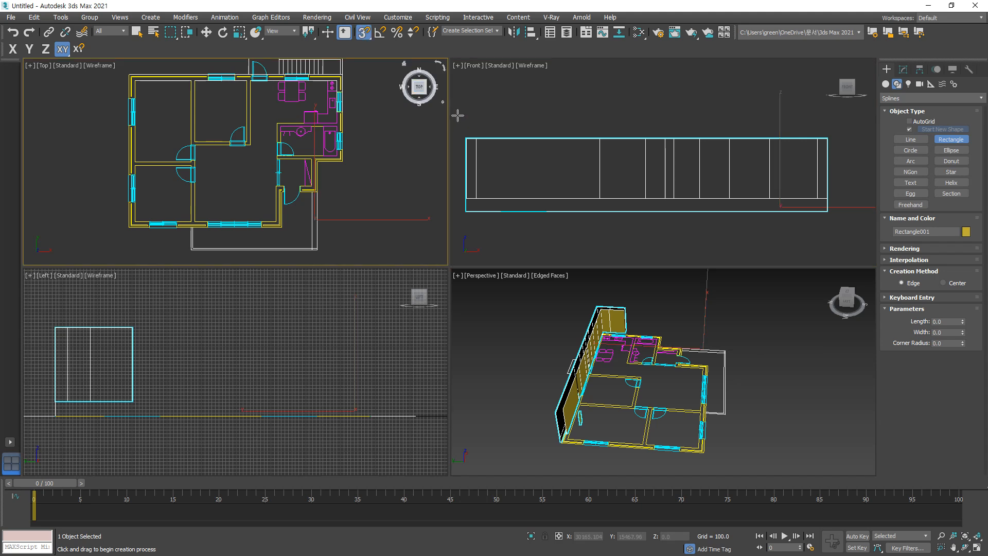
{"action": "key", "text": "s"}
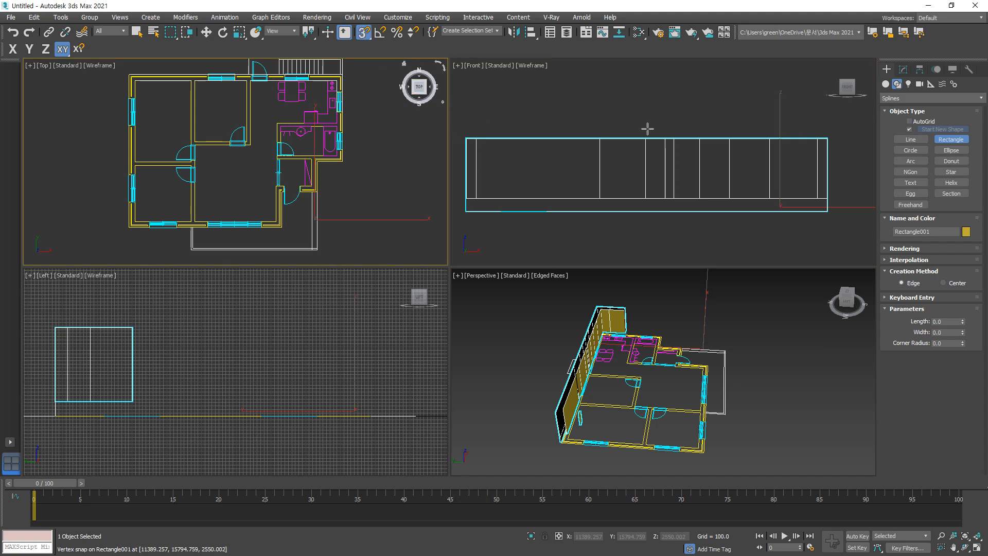
{"action": "right_click", "coordinate": [739, 129]}
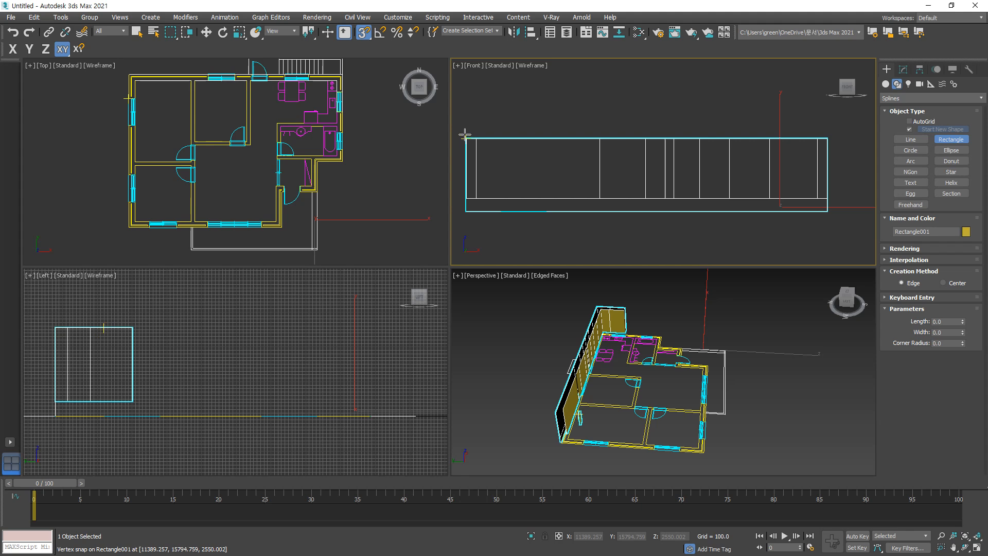
{"action": "left_click_drag", "start_coordinate": [465, 138], "coordinate": [827, 197]}
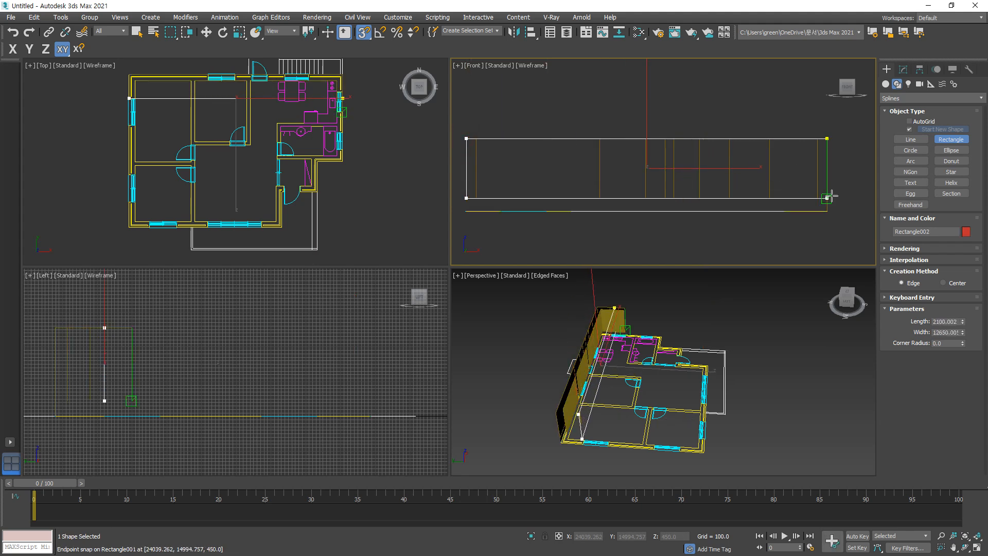
Step: Draw three 3D-snapped rectangles about 2100 long over separate wall sections in the Front view, the first about 1600 and the last about 1400 wide
{"action": "middle_click_drag", "start_coordinate": [614, 161], "coordinate": [522, 171]}
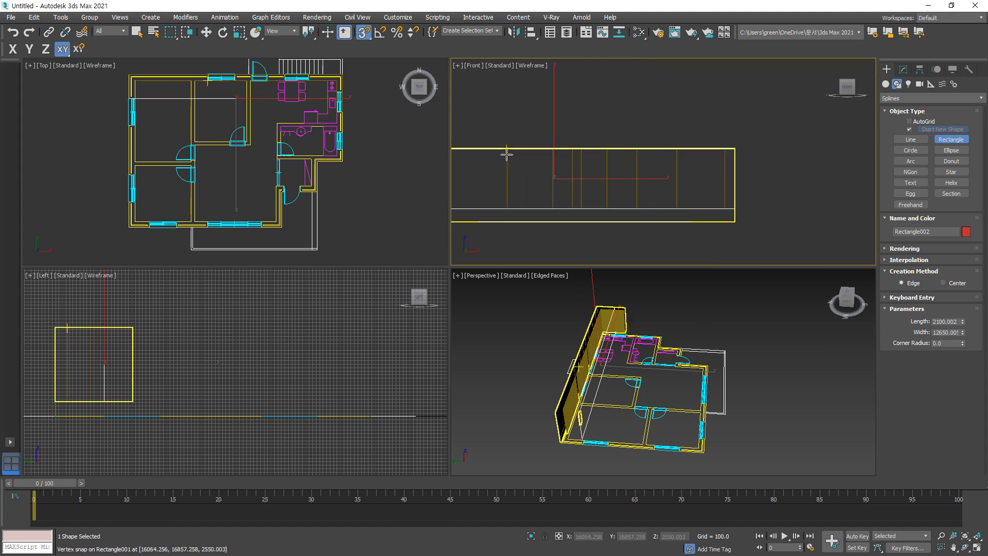
{"action": "left_click_drag", "start_coordinate": [508, 150], "coordinate": [553, 208]}
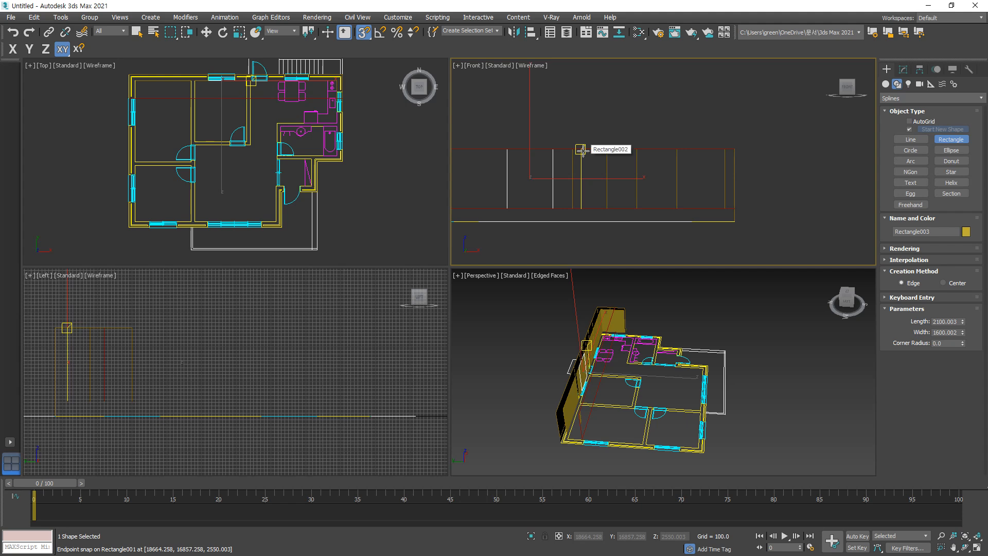
{"action": "left_click_drag", "start_coordinate": [581, 149], "coordinate": [607, 208]}
{"action": "left_click_drag", "start_coordinate": [636, 150], "coordinate": [676, 208]}
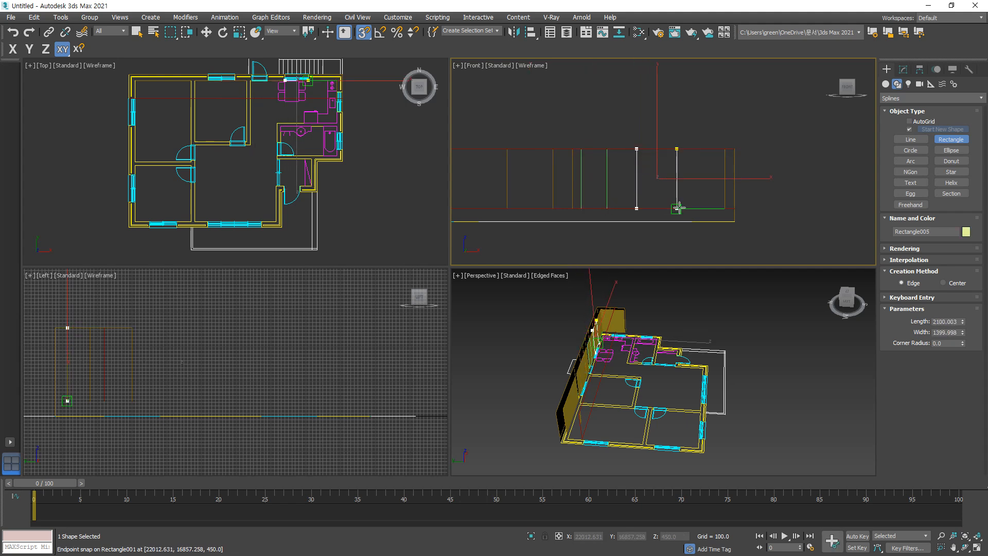
{"action": "key", "text": "w"}
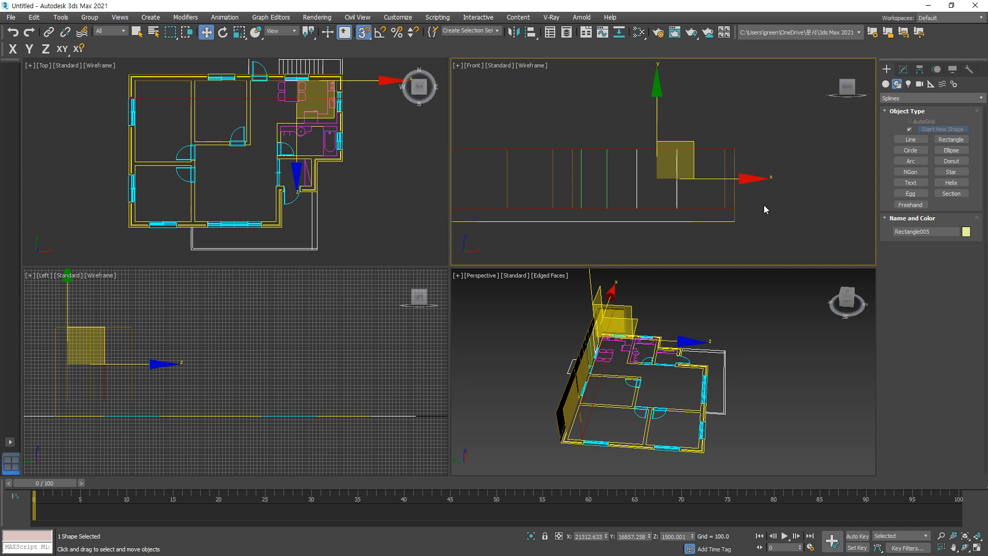
Step: Turn snapping off, select the remaining wall mesh and freeze it
{"action": "left_click", "coordinate": [671, 411]}
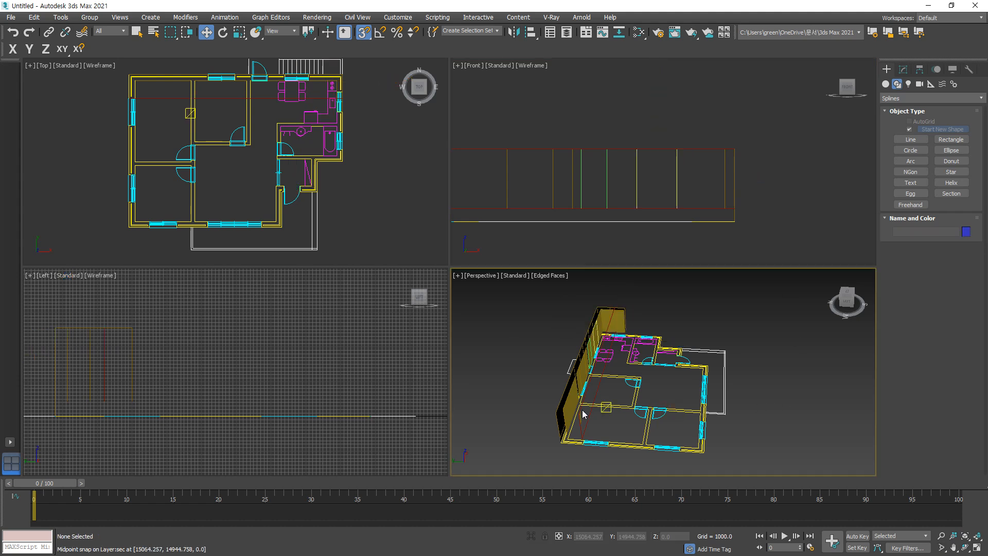
{"action": "key", "text": "s"}
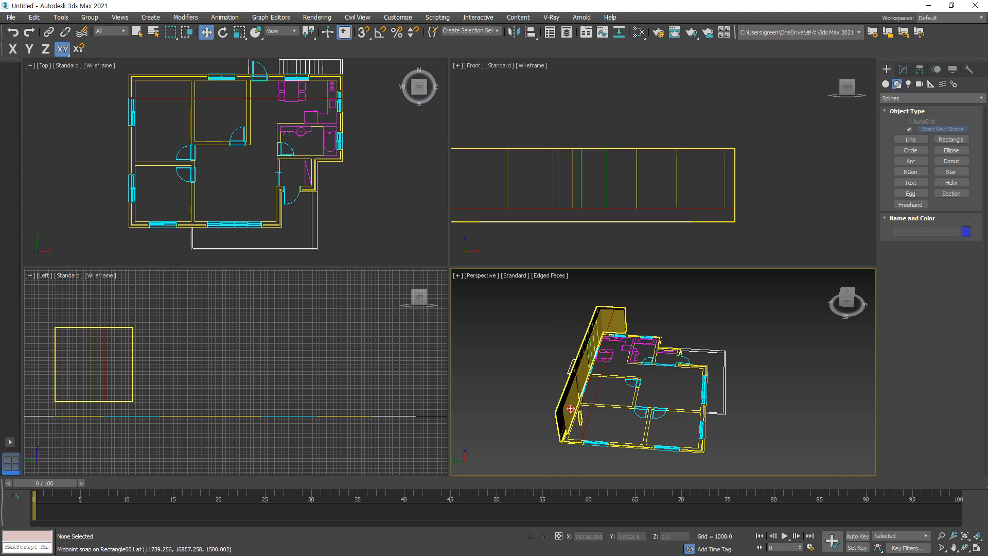
{"action": "left_click", "coordinate": [570, 408]}
{"action": "left_click", "coordinate": [952, 69]}
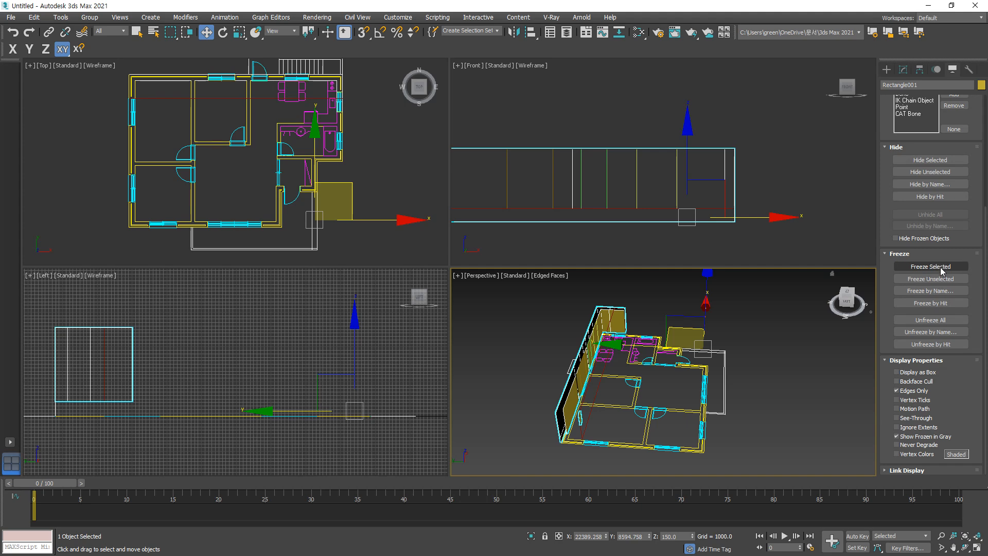
{"action": "left_click", "coordinate": [932, 266]}
Step: Select the drawn rectangles in the Front view and move them along Y in the Top view, away from the frozen wall
{"action": "middle_click_drag", "start_coordinate": [633, 379], "coordinate": [600, 342], "text": "alt"}
{"action": "scroll", "coordinate": [549, 115], "scroll_direction": "down", "scroll_amount": 2}
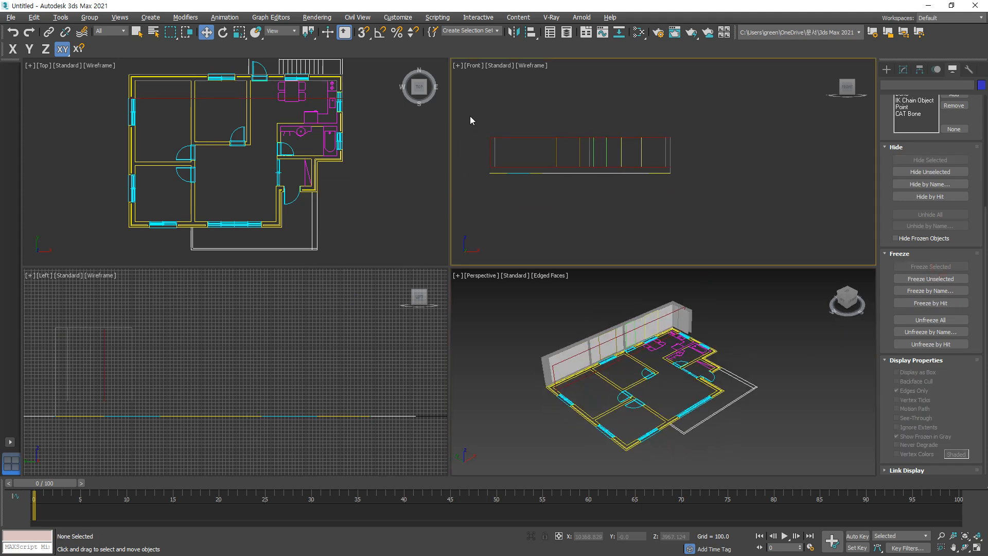
{"action": "left_click_drag", "start_coordinate": [720, 179], "coordinate": [719, 178]}
{"action": "middle_click_drag", "start_coordinate": [245, 61], "coordinate": [249, 156]}
{"action": "left_click_drag", "start_coordinate": [258, 121], "coordinate": [266, 68]}
{"action": "left_click", "coordinate": [764, 338]}
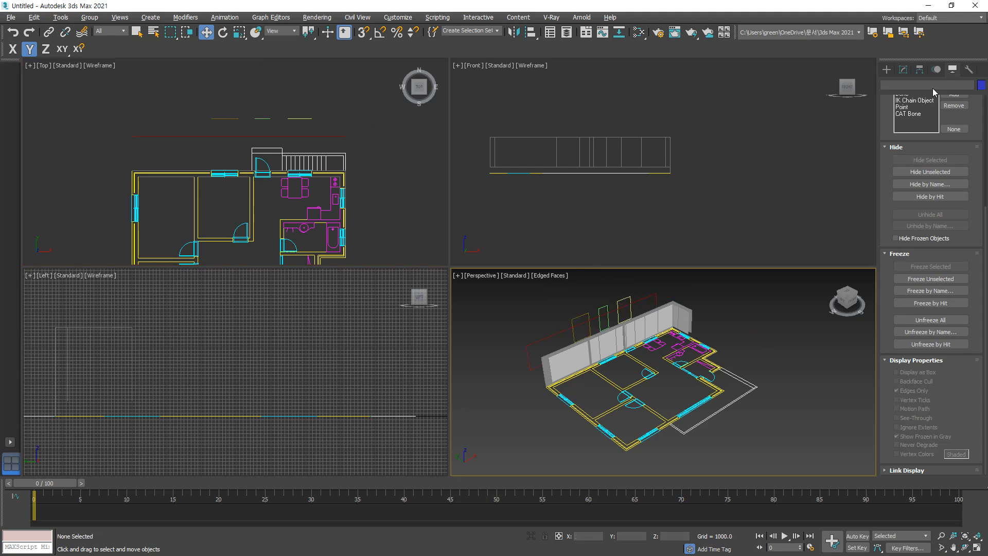
Step: Draw two 3D-snapped rectangles on the frozen wall in the Front view, both about 2100 long, one about 3100 wide and one about 1600 wide
{"action": "left_click", "coordinate": [885, 69]}
{"action": "left_click", "coordinate": [950, 139]}
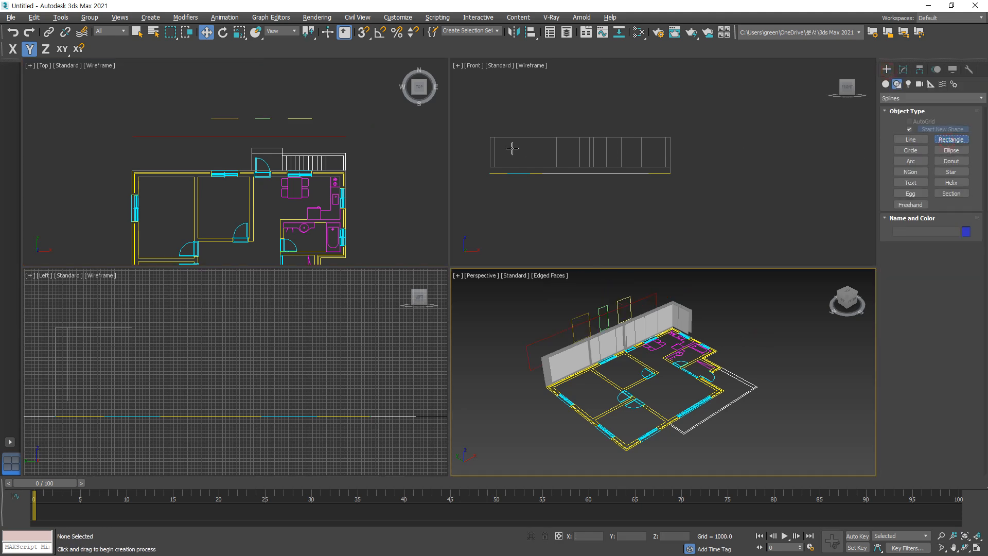
{"action": "scroll", "coordinate": [504, 149], "scroll_direction": "up", "scroll_amount": 3}
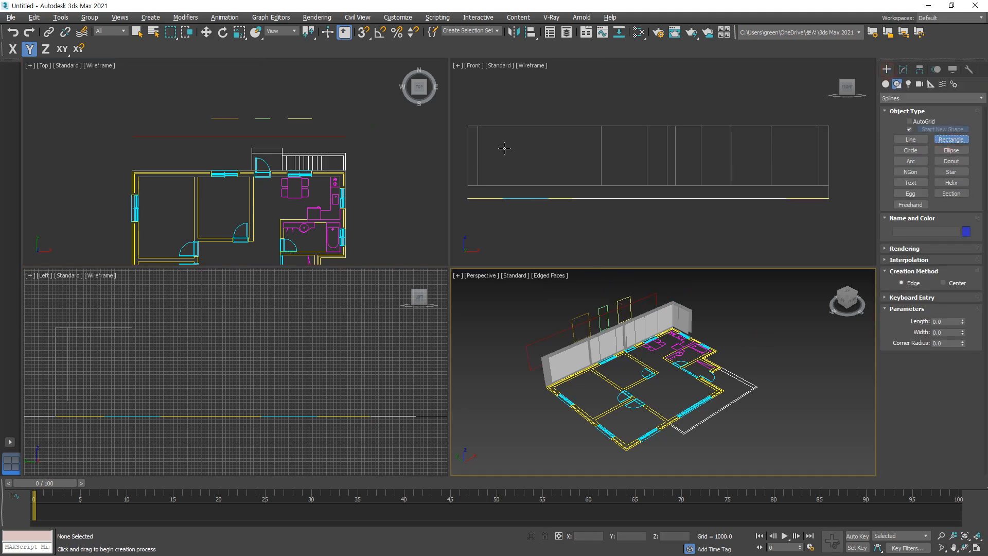
{"action": "middle_click_drag", "start_coordinate": [615, 155], "coordinate": [569, 154]}
{"action": "key", "text": "s"}
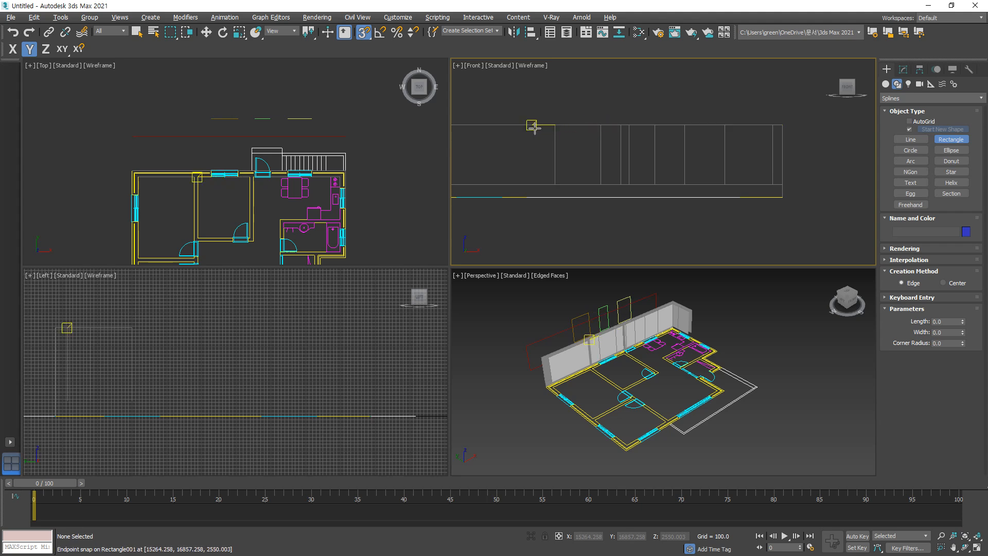
{"action": "mouse_move", "coordinate": [532, 125]}
{"action": "left_mouse_down"}
{"action": "mouse_move", "coordinate": [578, 186]}
{"action": "mouse_move", "coordinate": [620, 185]}
{"action": "left_mouse_up"}
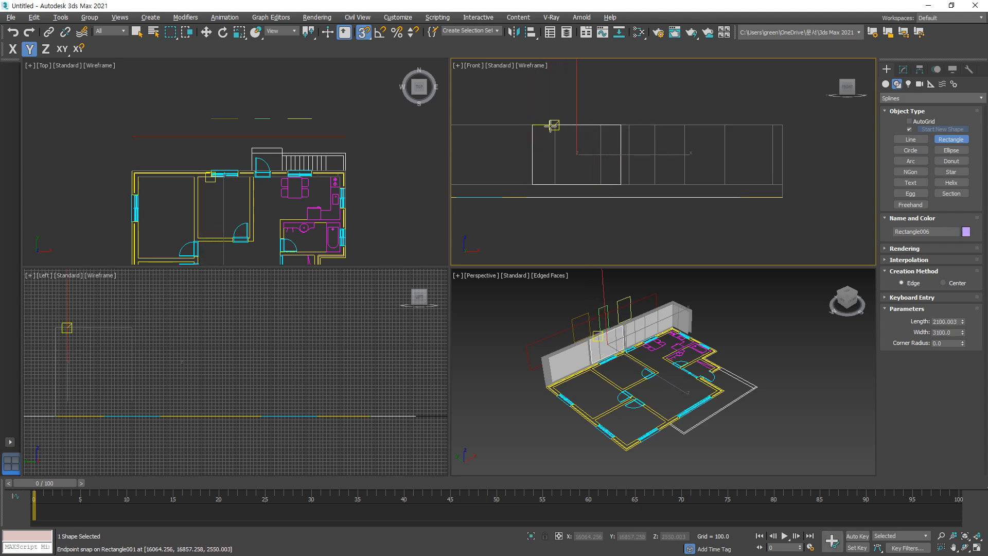
{"action": "left_click_drag", "start_coordinate": [554, 125], "coordinate": [601, 183]}
Step: Draw two more snapped rectangles further along the frozen wall, both about 2100 long, one about 5025 wide and one about 1048 wide
{"action": "middle_click_drag", "start_coordinate": [628, 159], "coordinate": [558, 165]}
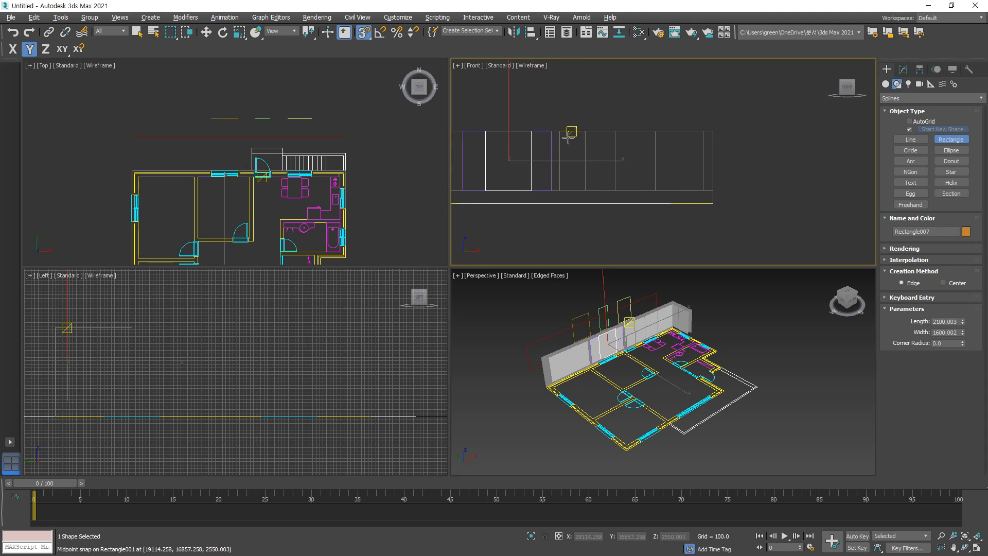
{"action": "left_click_drag", "start_coordinate": [559, 131], "coordinate": [702, 184]}
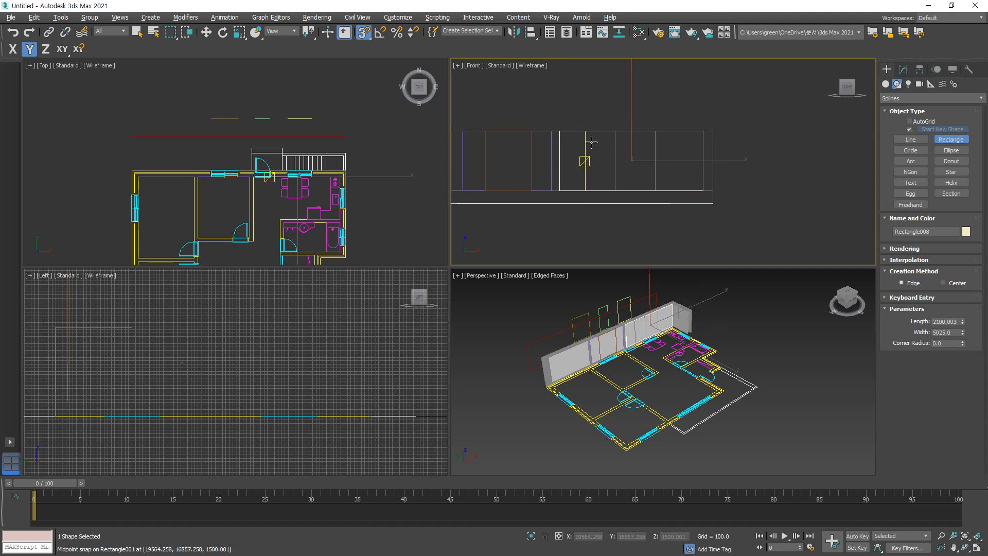
{"action": "left_click_drag", "start_coordinate": [585, 130], "coordinate": [615, 191]}
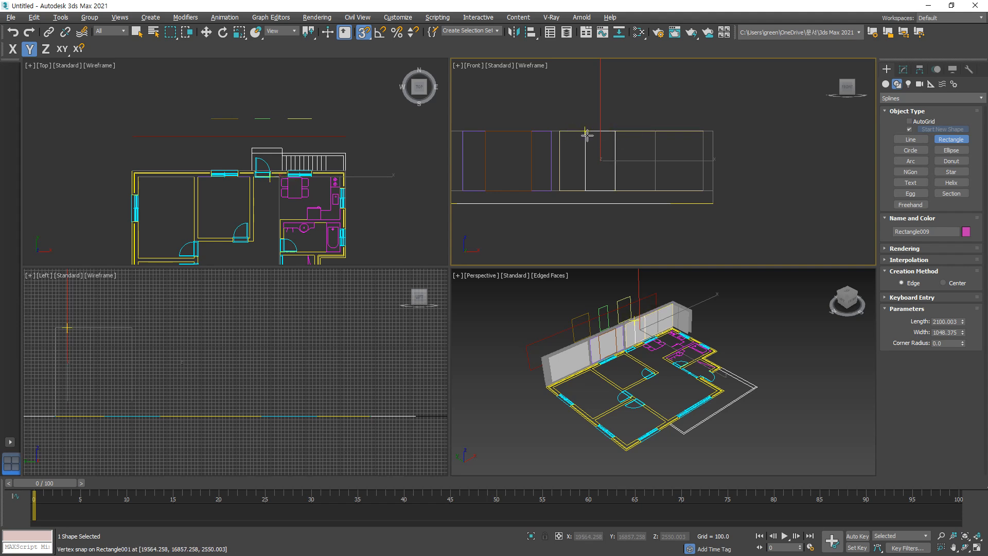
Step: Draw two more snapped rectangles on the frozen wall, both about 2100 long, one about 1400 wide and one about 900 wide; turn snapping off
{"action": "left_click_drag", "start_coordinate": [614, 131], "coordinate": [656, 180]}
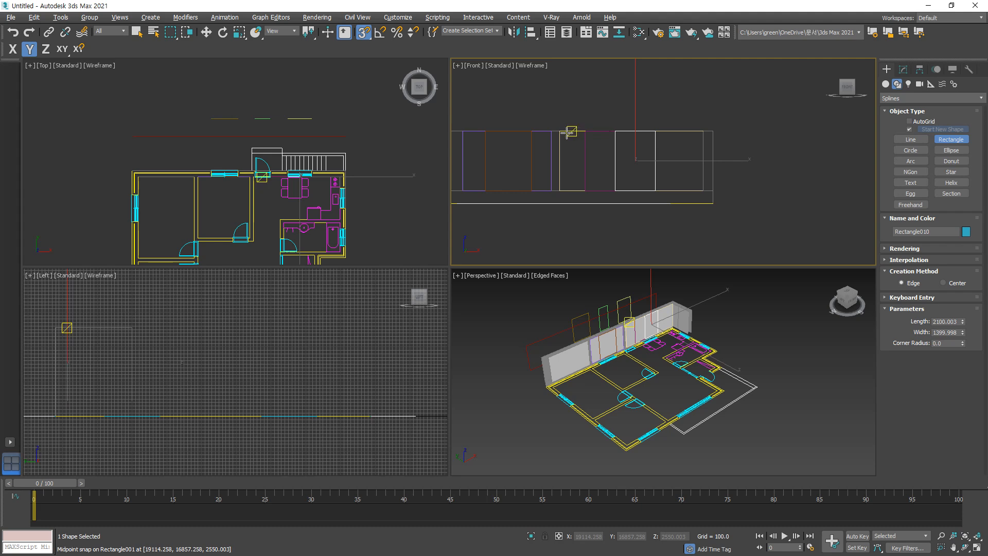
{"action": "left_click_drag", "start_coordinate": [560, 131], "coordinate": [585, 190]}
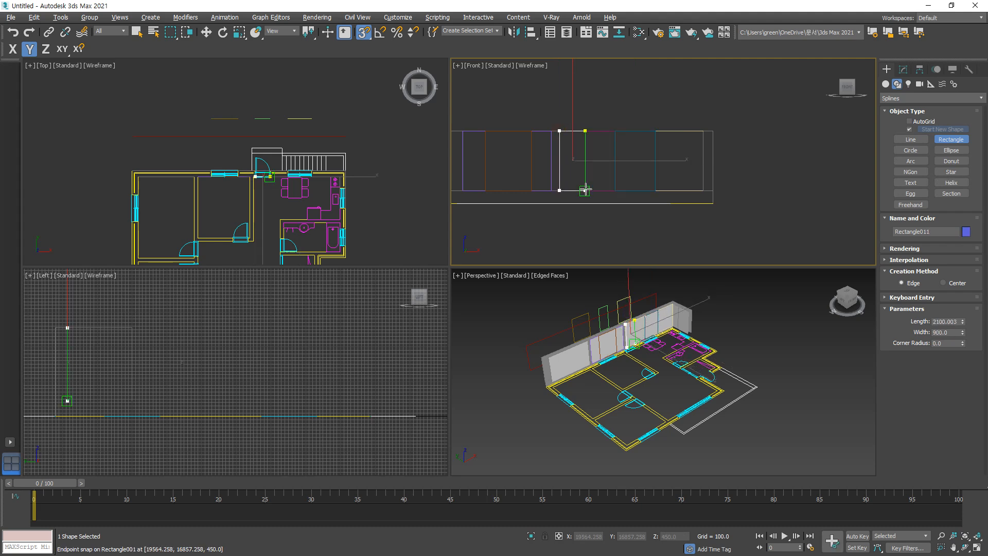
{"action": "key", "text": "w"}
{"action": "left_click", "coordinate": [616, 99]}
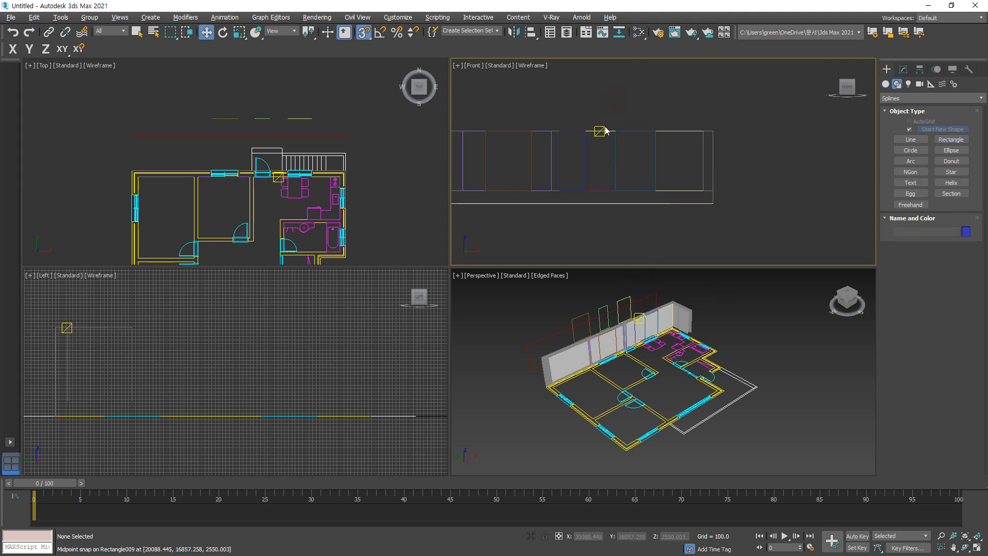
{"action": "key", "text": "s"}
{"action": "left_click", "coordinate": [602, 132]}
{"action": "left_click", "coordinate": [617, 116]}
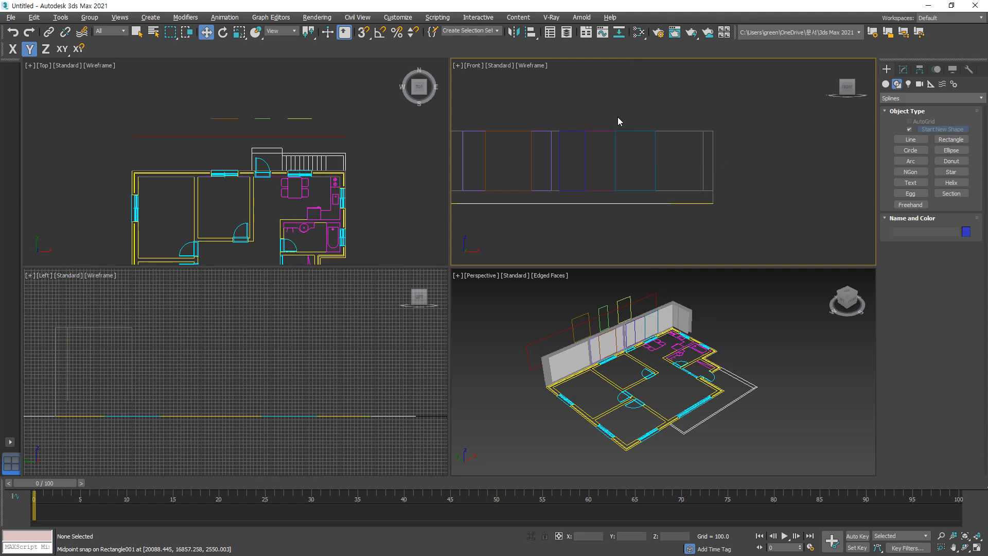
Step: Select the five newly drawn rectangles along the frozen wall in the Top view
{"action": "scroll", "coordinate": [571, 123], "scroll_direction": "down", "scroll_amount": 2}
{"action": "middle_click_drag", "start_coordinate": [585, 126], "coordinate": [672, 139]}
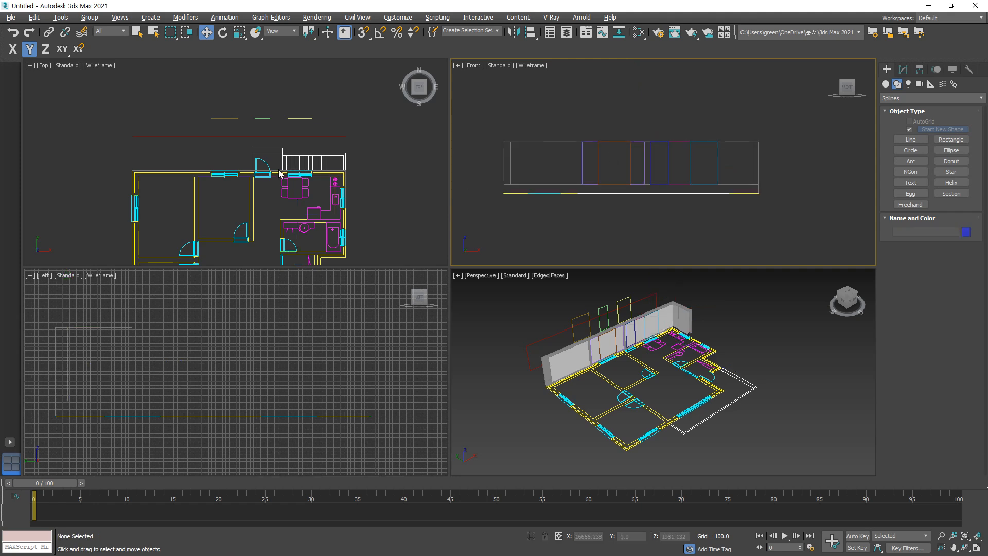
{"action": "left_click_drag", "start_coordinate": [103, 157], "coordinate": [377, 207]}
{"action": "scroll", "coordinate": [308, 166], "scroll_direction": "up", "scroll_amount": 2}
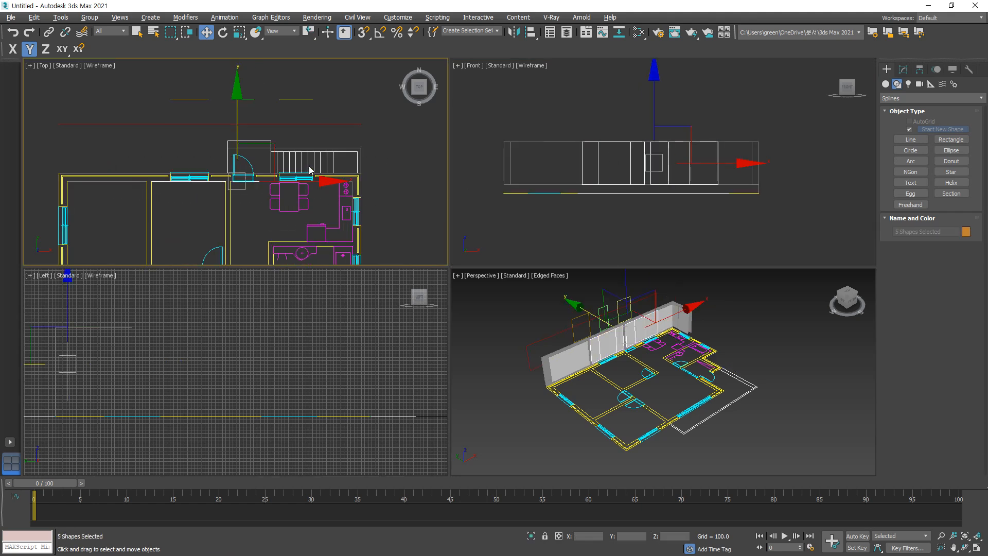
{"action": "scroll", "coordinate": [657, 355], "scroll_direction": "up", "scroll_amount": 2}
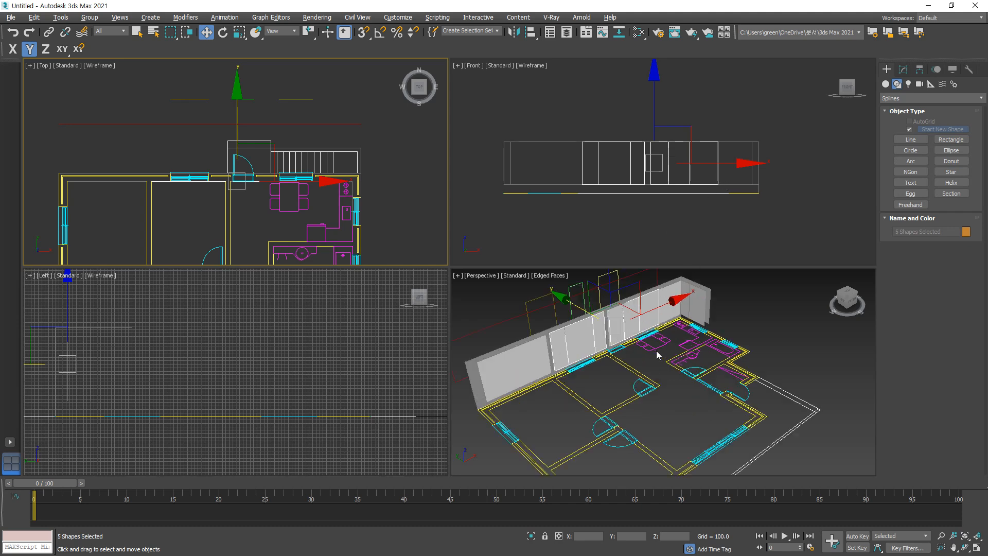
Step: Try moving the five selected rectangles upward above the wall in the Front view
{"action": "scroll", "coordinate": [677, 185], "scroll_direction": "down", "scroll_amount": 2}
{"action": "middle_click_drag", "start_coordinate": [657, 124], "coordinate": [659, 152]}
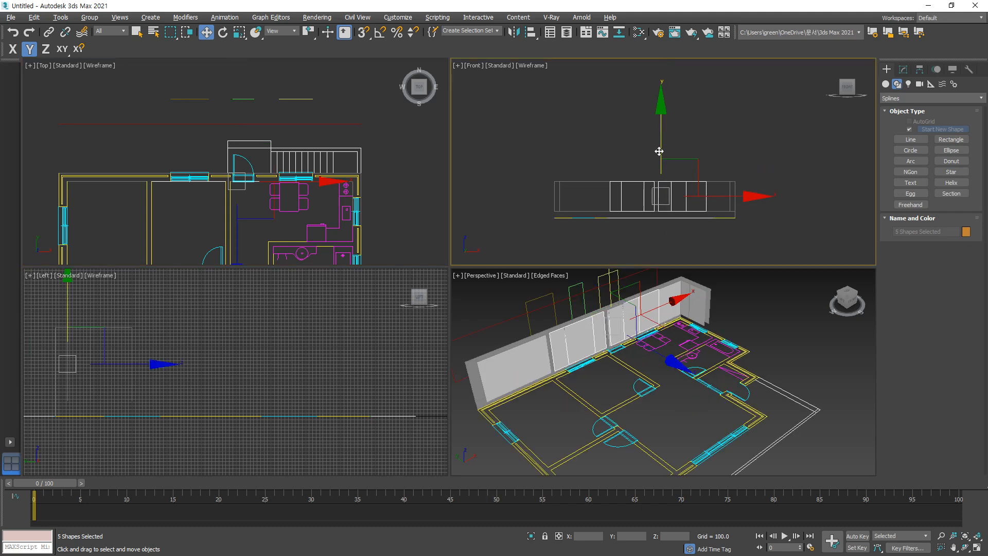
{"action": "left_click_drag", "start_coordinate": [658, 151], "coordinate": [659, 116]}
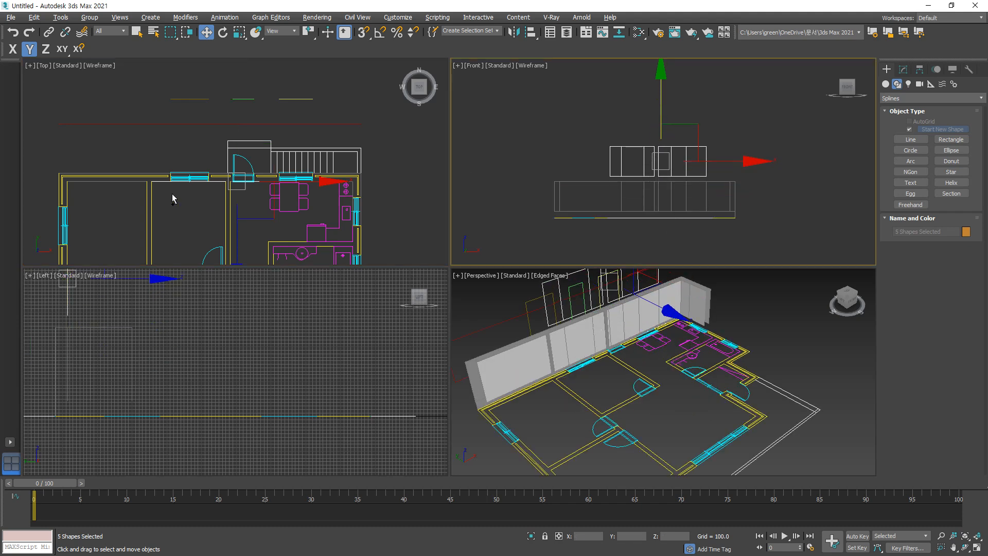
{"action": "key", "text": "ctrl+z"}
Step: Move the five selected rectangles along Y in the Top view, away from the frozen wall, stopping short of the earlier outline
{"action": "middle_click_drag", "start_coordinate": [195, 195], "coordinate": [203, 204]}
{"action": "left_click_drag", "start_coordinate": [245, 142], "coordinate": [251, 100]}
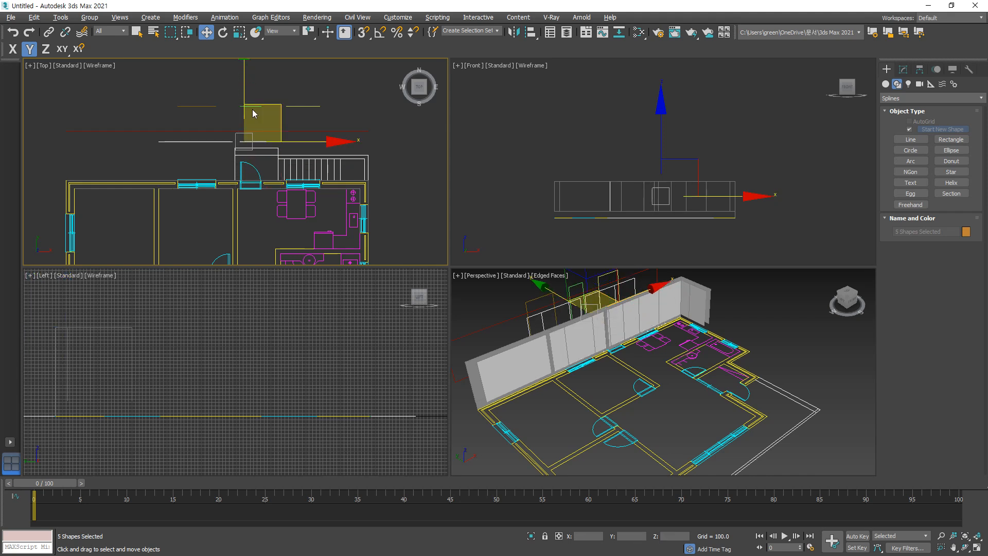
{"action": "right_click", "coordinate": [749, 217]}
{"action": "key", "text": "ctrl+z"}
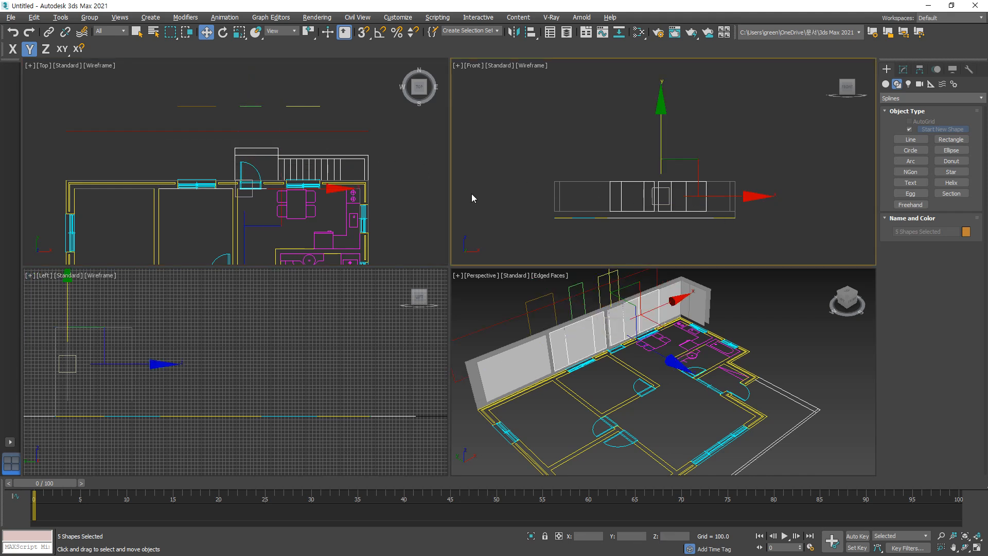
{"action": "right_click", "coordinate": [156, 160]}
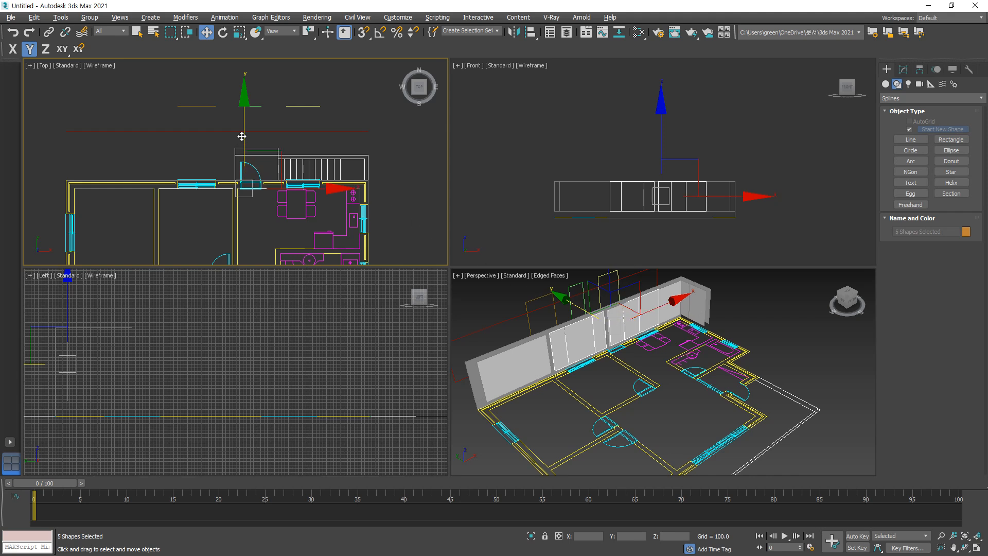
{"action": "left_click_drag", "start_coordinate": [242, 136], "coordinate": [251, 111]}
Step: Try aligning the three earlier opening rectangles with the long wall outline in the Left view using 3D snapping
{"action": "left_click_drag", "start_coordinate": [337, 116], "coordinate": [134, 84]}
{"action": "scroll", "coordinate": [287, 394], "scroll_direction": "down", "scroll_amount": 2}
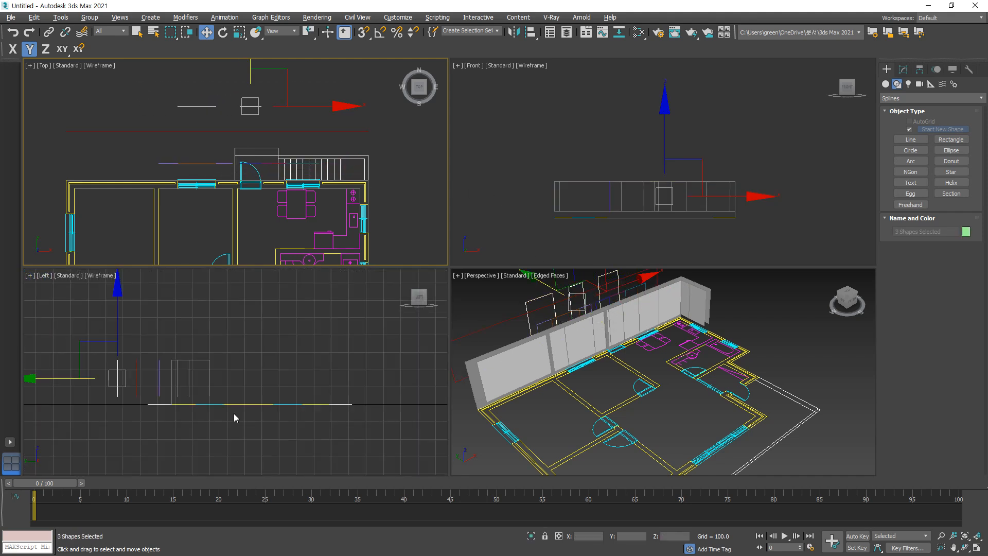
{"action": "scroll", "coordinate": [234, 412], "scroll_direction": "down", "scroll_amount": 2}
{"action": "scroll", "coordinate": [162, 413], "scroll_direction": "up", "scroll_amount": 6}
{"action": "scroll", "coordinate": [225, 317], "scroll_direction": "up", "scroll_amount": 2}
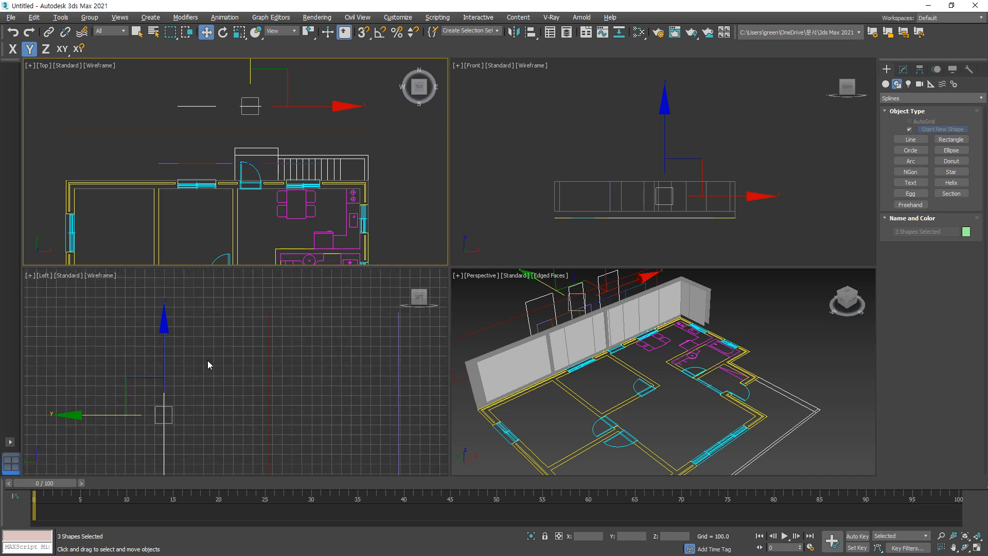
{"action": "scroll", "coordinate": [208, 360], "scroll_direction": "down", "scroll_amount": 4}
{"action": "middle_click_drag", "start_coordinate": [211, 353], "coordinate": [205, 306]}
{"action": "scroll", "coordinate": [206, 301], "scroll_direction": "up", "scroll_amount": 2}
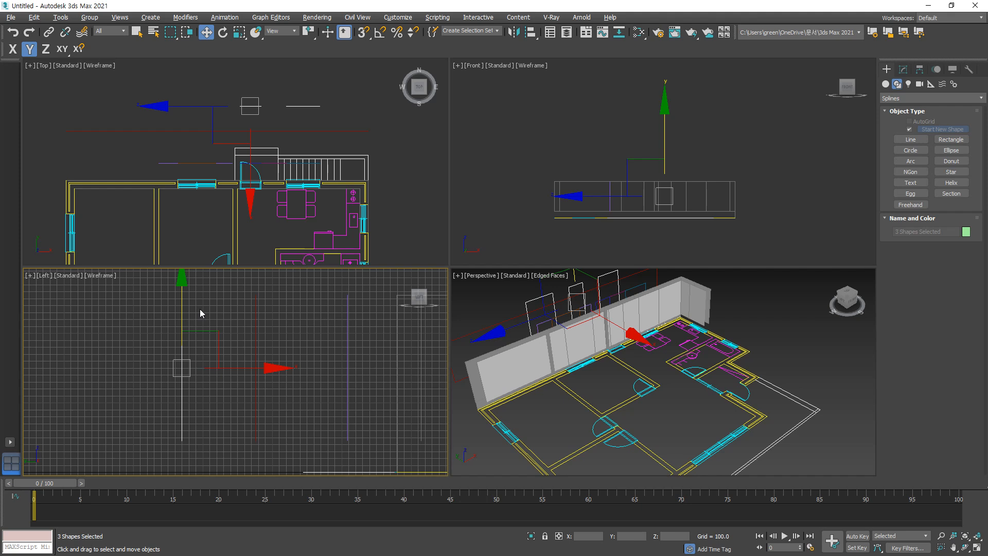
{"action": "key", "text": "F8"}
{"action": "key", "text": "s"}
{"action": "scroll", "coordinate": [186, 308], "scroll_direction": "up", "scroll_amount": 3}
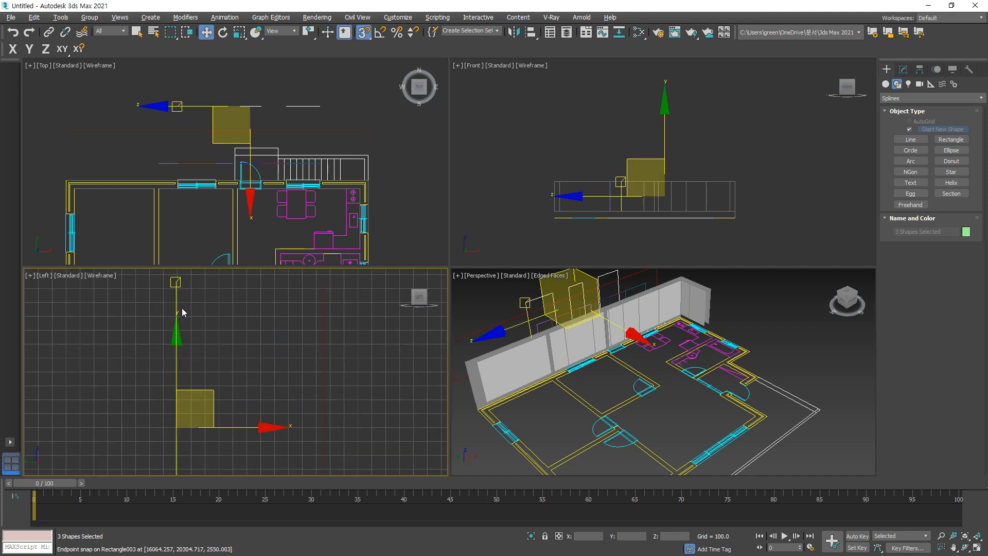
{"action": "left_click_drag", "start_coordinate": [176, 286], "coordinate": [322, 282]}
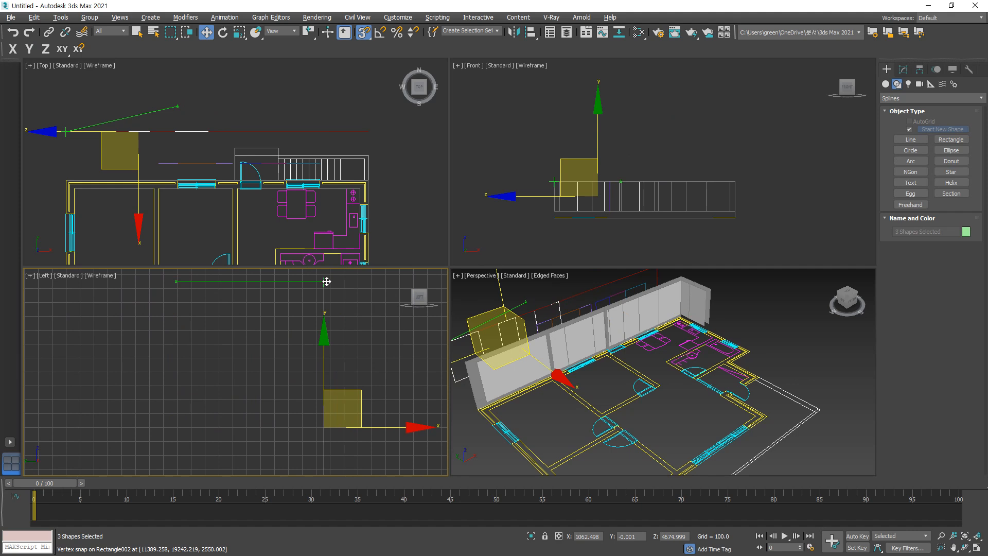
{"action": "left_click_drag", "start_coordinate": [326, 282], "coordinate": [326, 281]}
{"action": "right_click", "coordinate": [353, 86]}
{"action": "key", "text": "ctrl+z"}
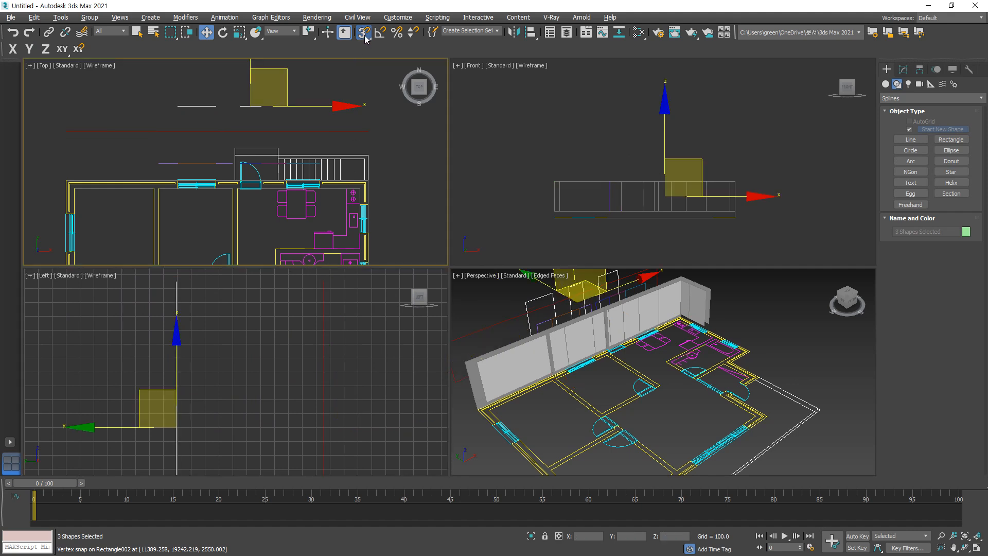
Step: Switch to 2.5D snapping and snap the first opening rectangle onto the plane of the long wall outline in the Left view
{"action": "left_click_drag", "start_coordinate": [363, 34], "coordinate": [368, 73]}
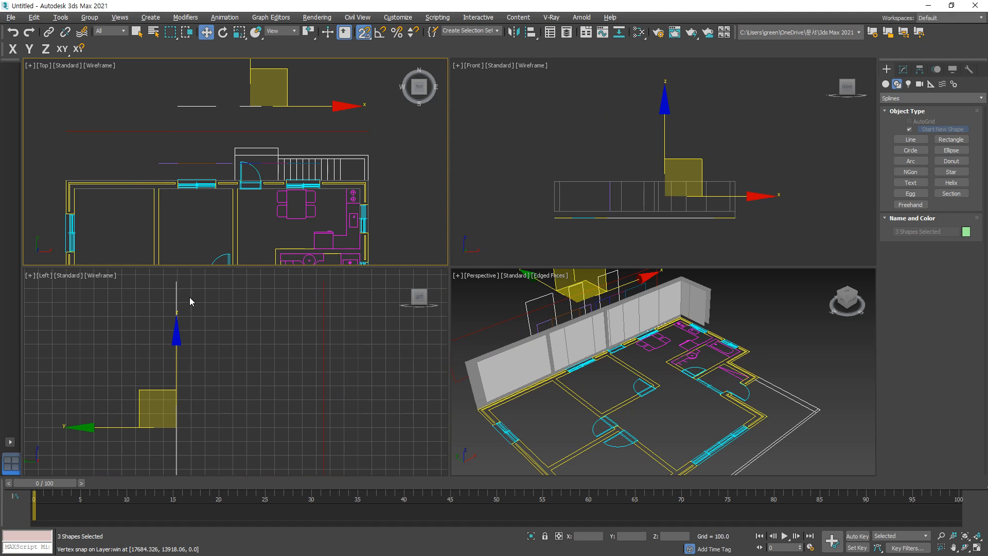
{"action": "left_click", "coordinate": [177, 281]}
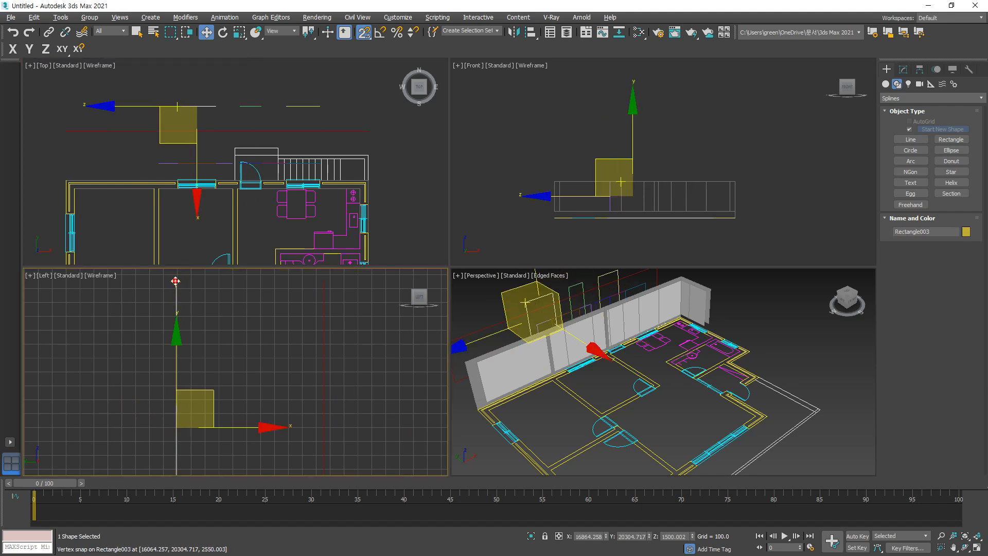
{"action": "left_click_drag", "start_coordinate": [176, 280], "coordinate": [327, 279]}
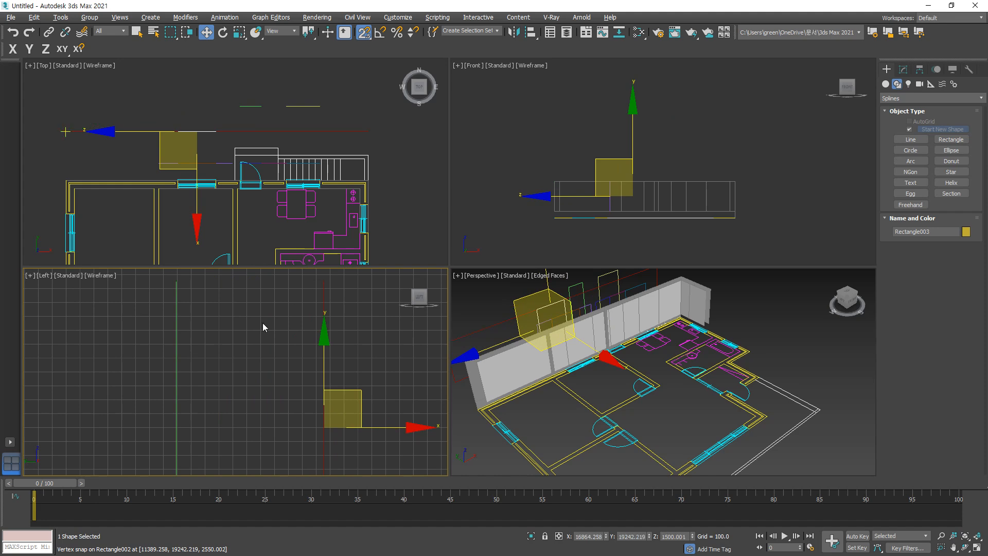
Step: Select the remaining two opening rectangles and snap them onto the wall outline's plane in the Left view
{"action": "key", "text": "Delete"}
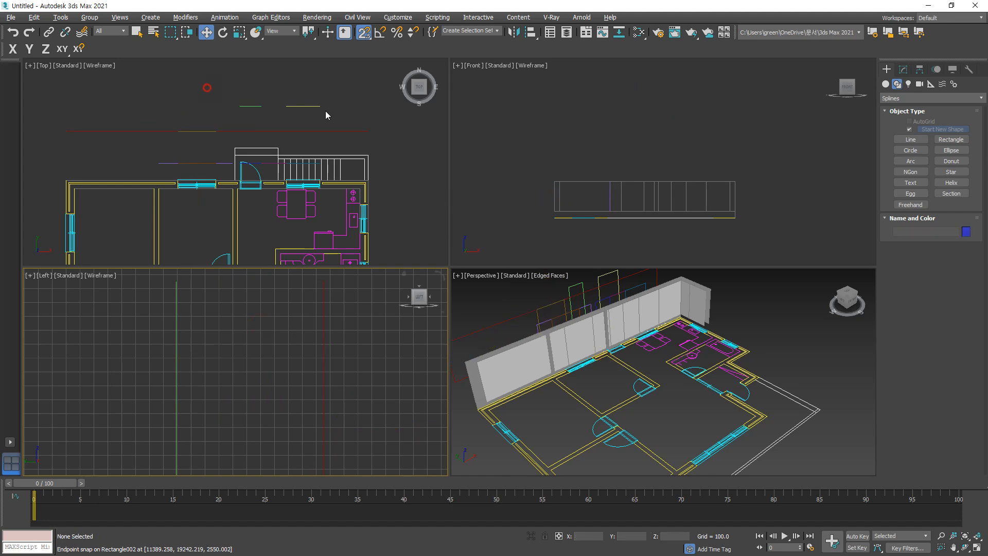
{"action": "key", "text": "ctrl+z"}
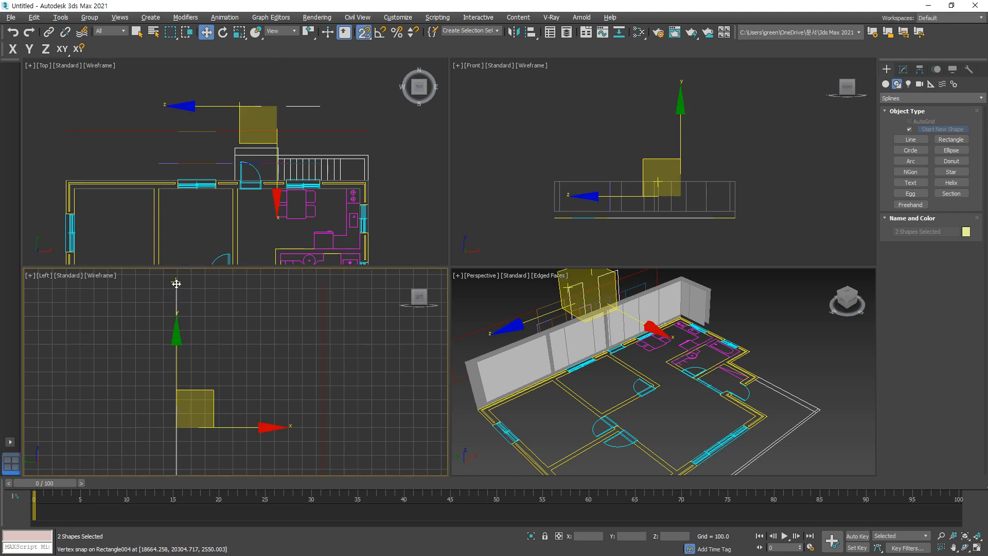
{"action": "left_click_drag", "start_coordinate": [176, 283], "coordinate": [268, 360]}
Step: Turn snapping off, isolate the wall outline together with its three opening rectangles, and clear the selection
{"action": "key", "text": "Delete"}
{"action": "scroll", "coordinate": [298, 326], "scroll_direction": "down", "scroll_amount": 3}
{"action": "key", "text": "s"}
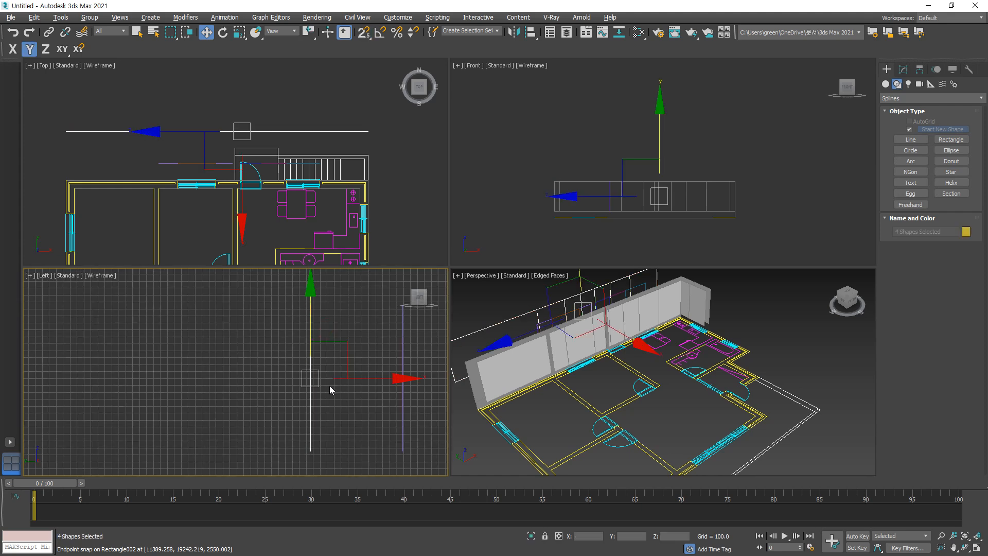
{"action": "left_click", "coordinate": [903, 69]}
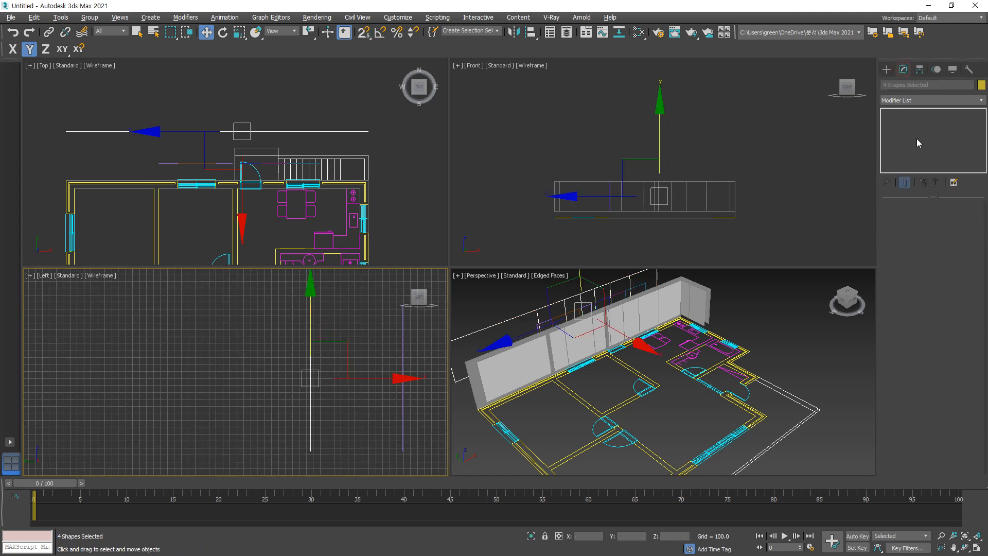
{"action": "key", "text": "alt+q"}
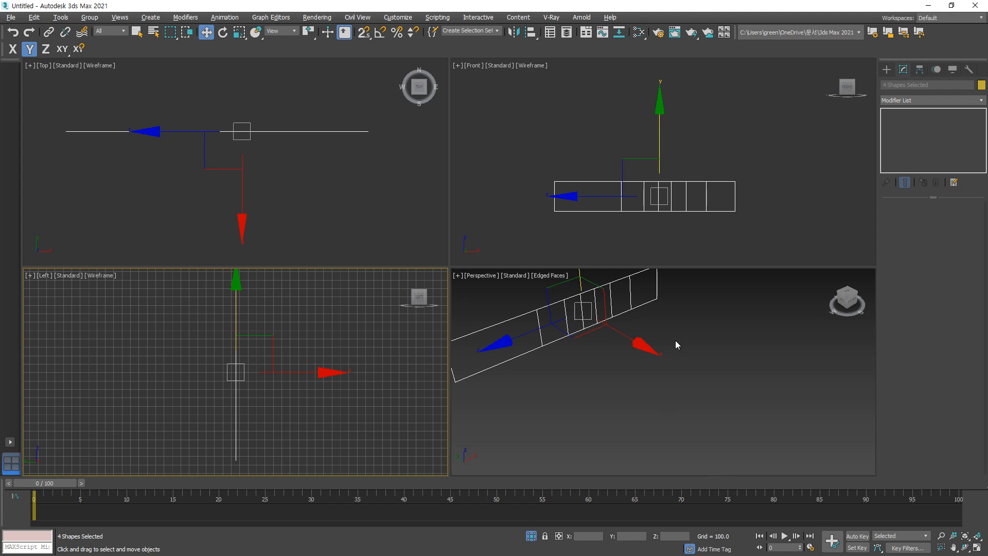
{"action": "left_click", "coordinate": [677, 245]}
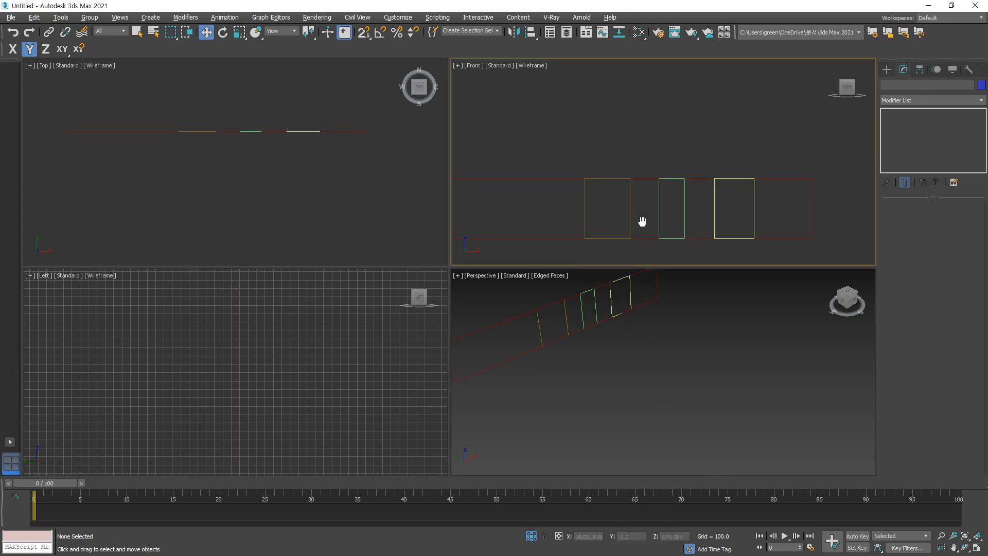
Step: Select the long wall outline rectangle in the Front view and convert it to an Editable Spline
{"action": "key", "text": "s"}
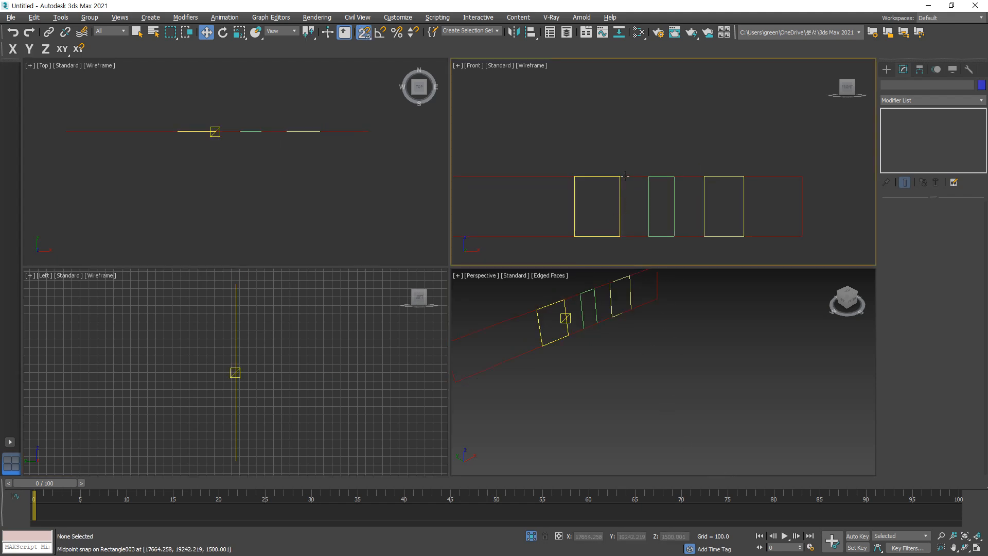
{"action": "key", "text": "F6"}
{"action": "left_click", "coordinate": [543, 176]}
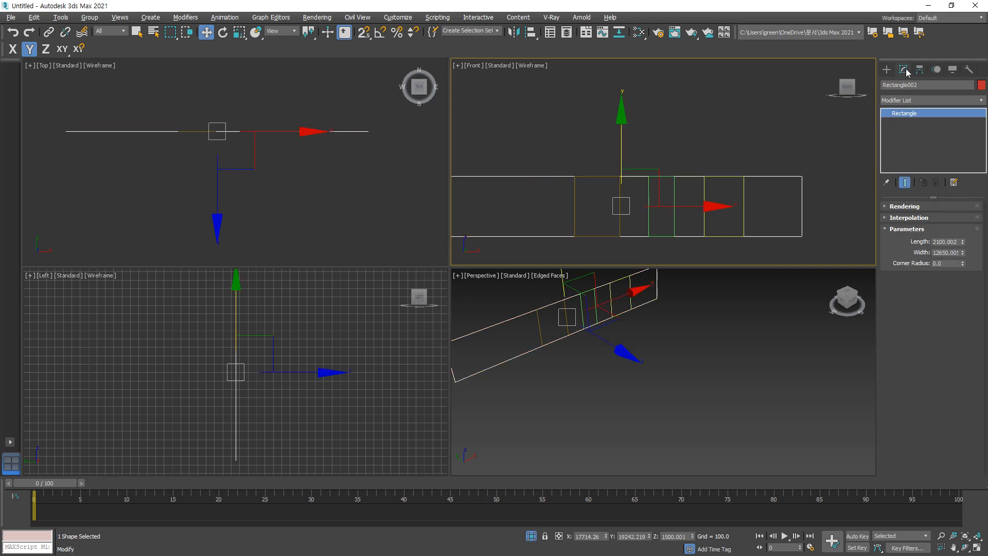
{"action": "right_click", "coordinate": [904, 113]}
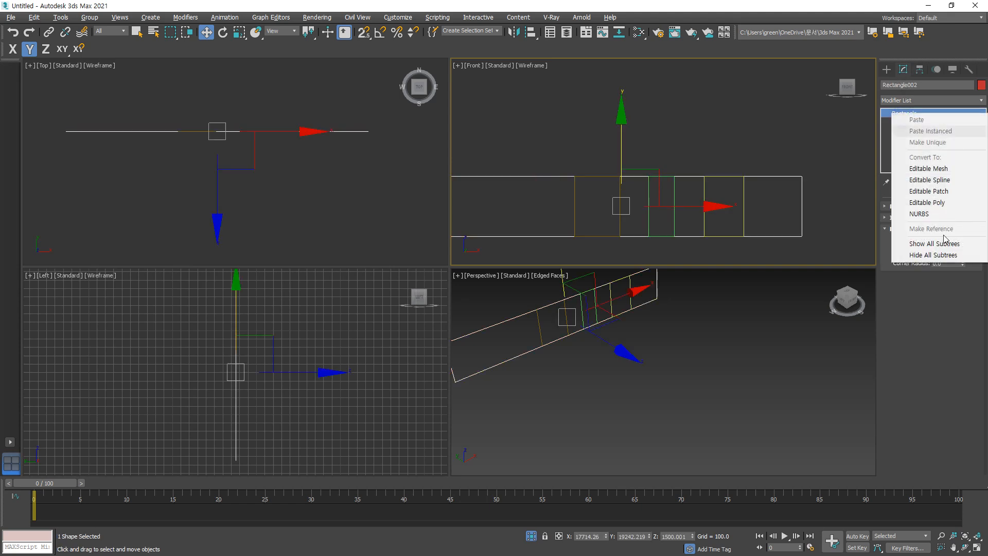
{"action": "left_click", "coordinate": [954, 180]}
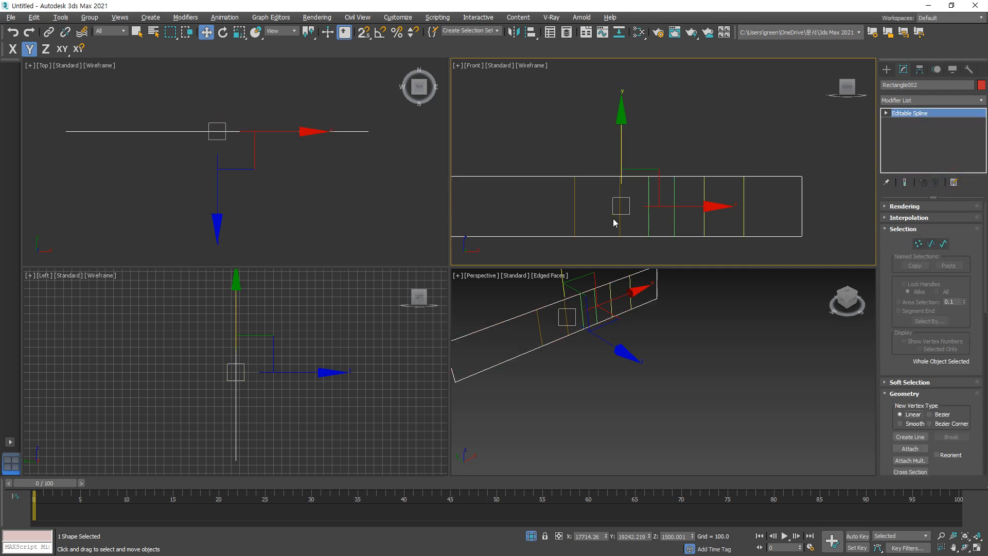
Step: Attach the three opening rectangles to the wall outline spline
{"action": "scroll", "coordinate": [963, 349], "scroll_direction": "down", "scroll_amount": 3}
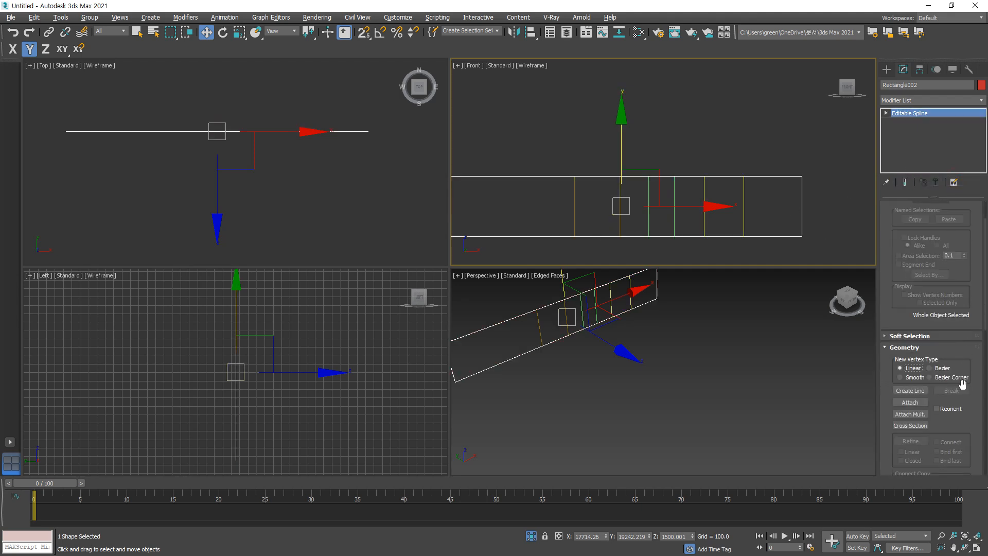
{"action": "left_click", "coordinate": [919, 402]}
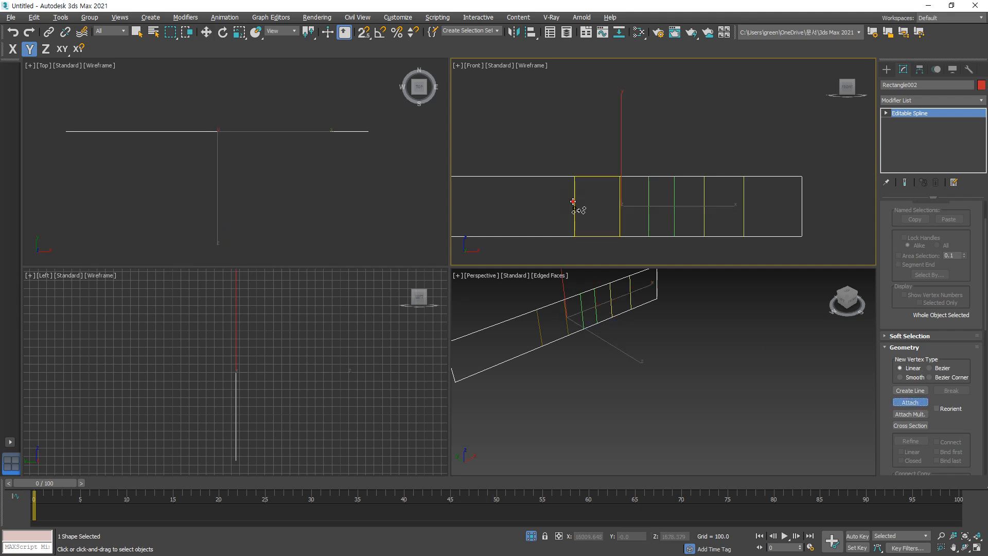
{"action": "left_click", "coordinate": [657, 208]}
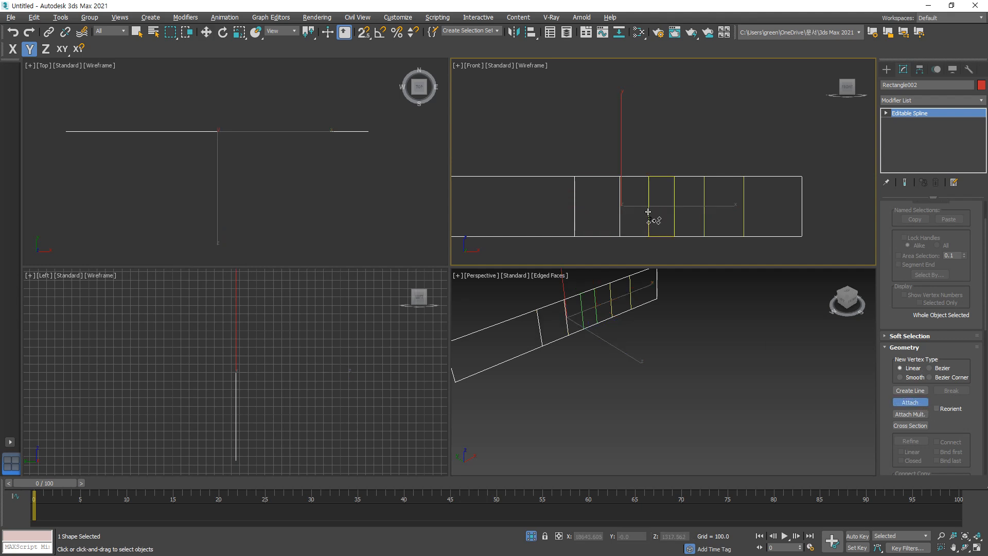
{"action": "left_click", "coordinate": [707, 219]}
{"action": "right_click", "coordinate": [597, 235]}
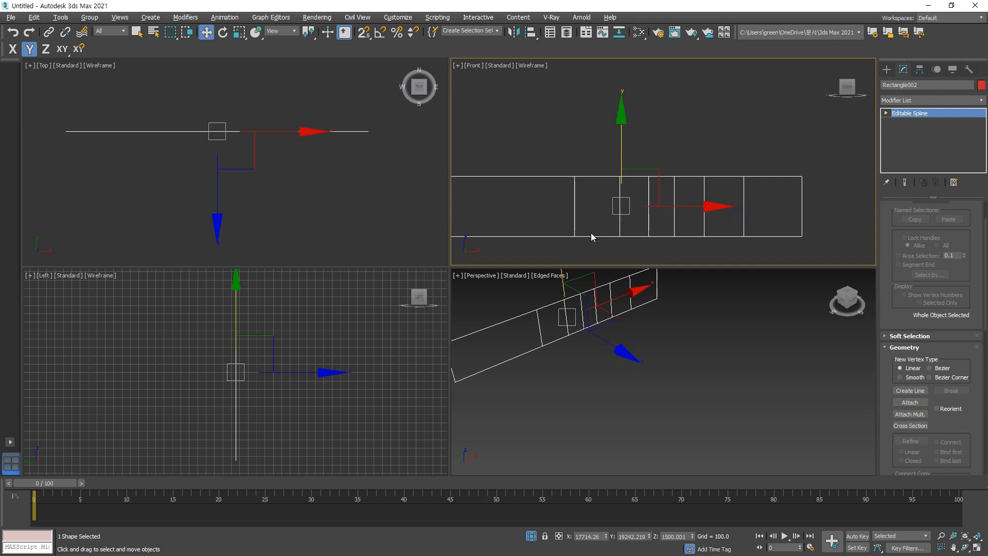
Step: Select all vertices of the combined wall and opening spline and change their type to Corner
{"action": "key", "text": "1"}
{"action": "left_click_drag", "start_coordinate": [557, 225], "coordinate": [632, 248]}
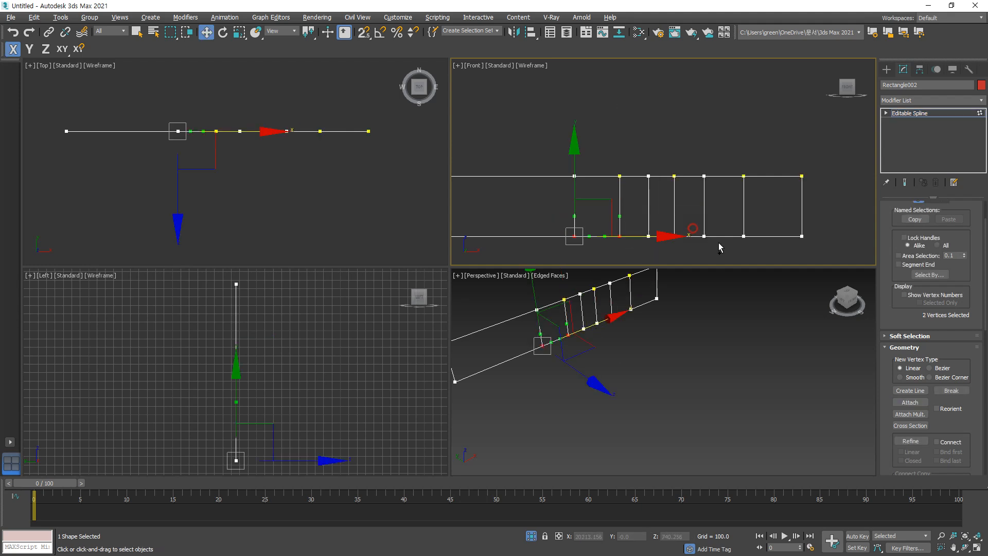
{"action": "left_click_drag", "start_coordinate": [770, 254], "coordinate": [773, 249], "text": "ctrl"}
{"action": "key", "text": "ctrl+a"}
{"action": "left_click", "coordinate": [801, 236]}
{"action": "right_click", "coordinate": [797, 235]}
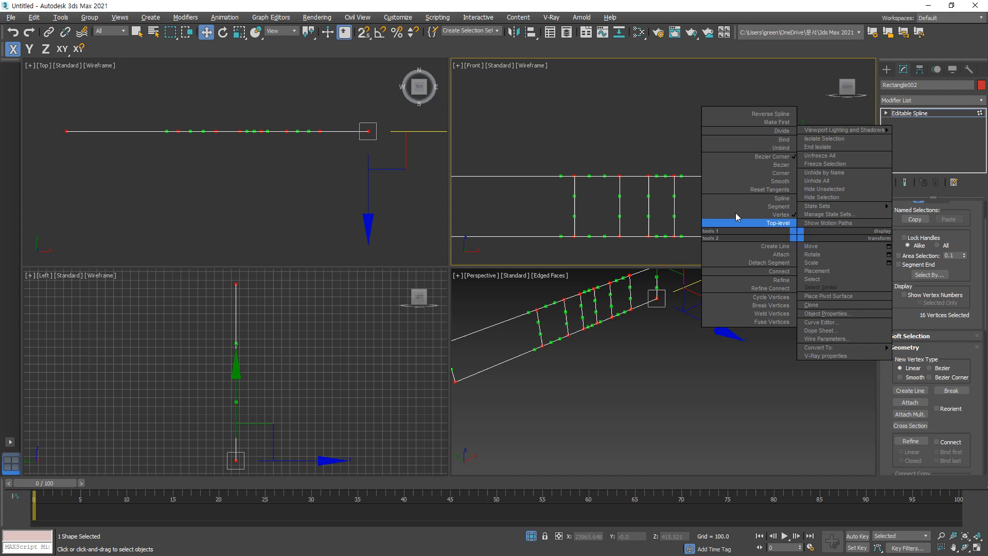
{"action": "left_click", "coordinate": [778, 173]}
Step: Raise the two bottom vertices of the leftmost opening in the Front view with a typed Y offset, shortening it to a window
{"action": "left_click_drag", "start_coordinate": [549, 220], "coordinate": [632, 250]}
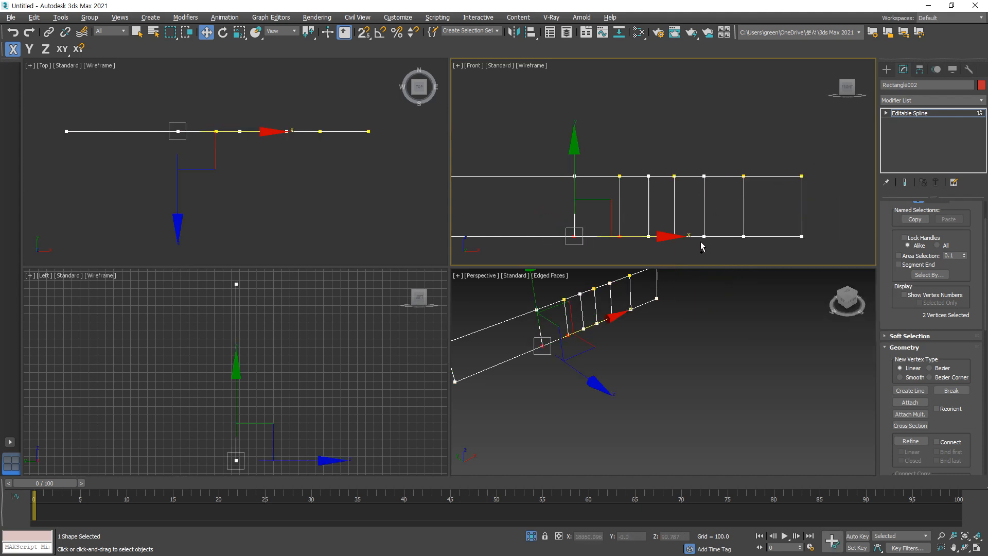
{"action": "left_click_drag", "start_coordinate": [711, 240], "coordinate": [752, 249], "text": "ctrl"}
{"action": "left_click_drag", "start_coordinate": [552, 221], "coordinate": [625, 247]}
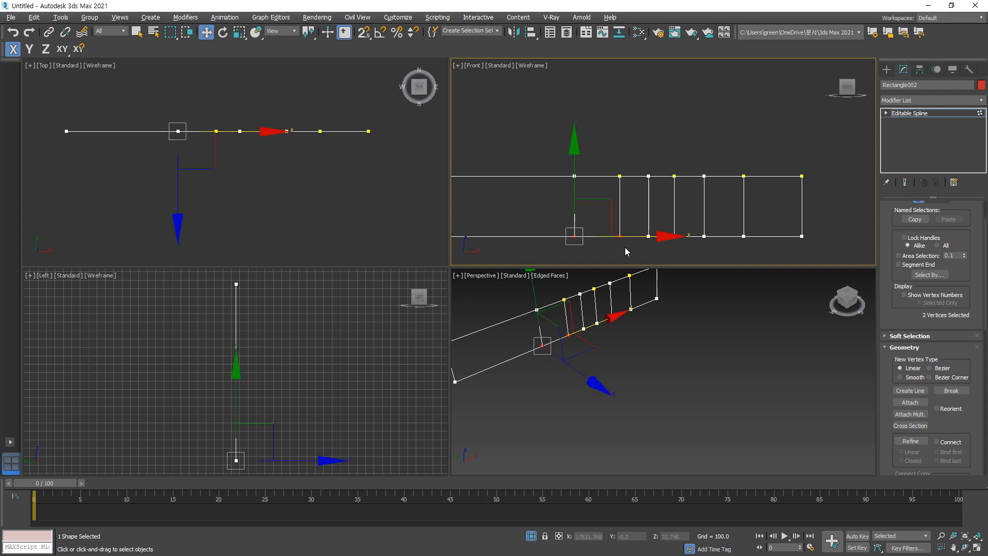
{"action": "right_click", "coordinate": [206, 34]}
{"action": "left_click", "coordinate": [781, 147]}
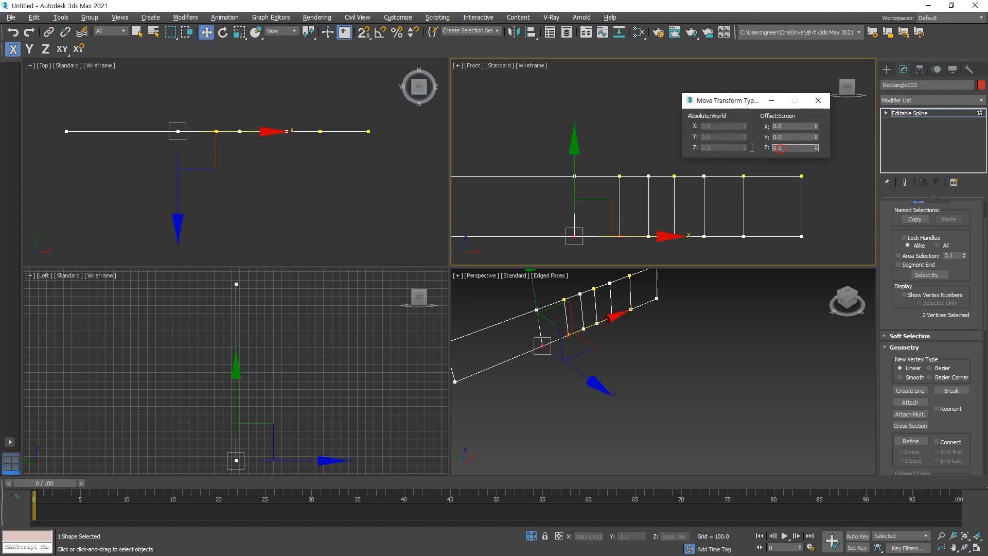
{"action": "left_click", "coordinate": [790, 136]}
{"action": "key", "text": "Return"}
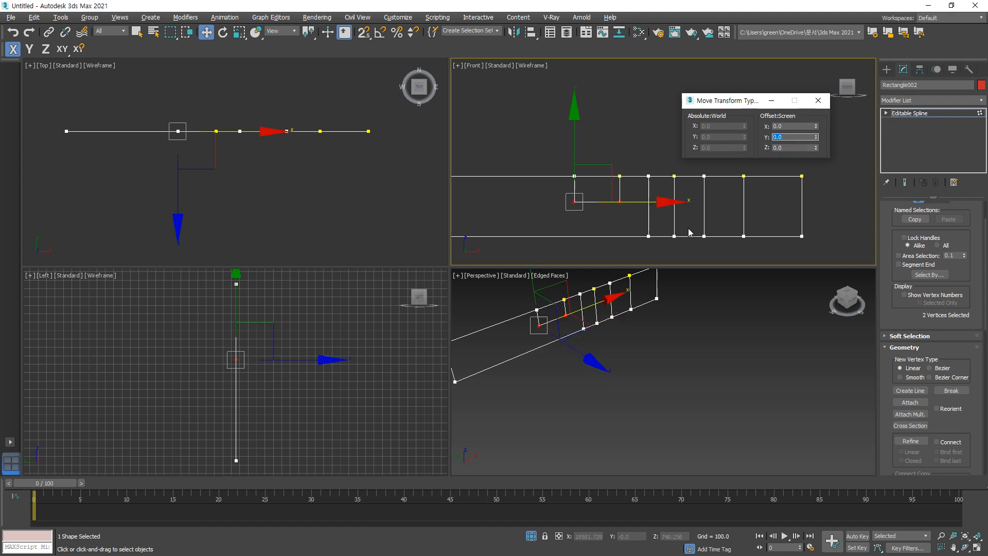
Step: Raise the two bottom vertices of the rightmost opening by a typed Y offset and clear the vertex selection
{"action": "left_click_drag", "start_coordinate": [689, 227], "coordinate": [768, 265]}
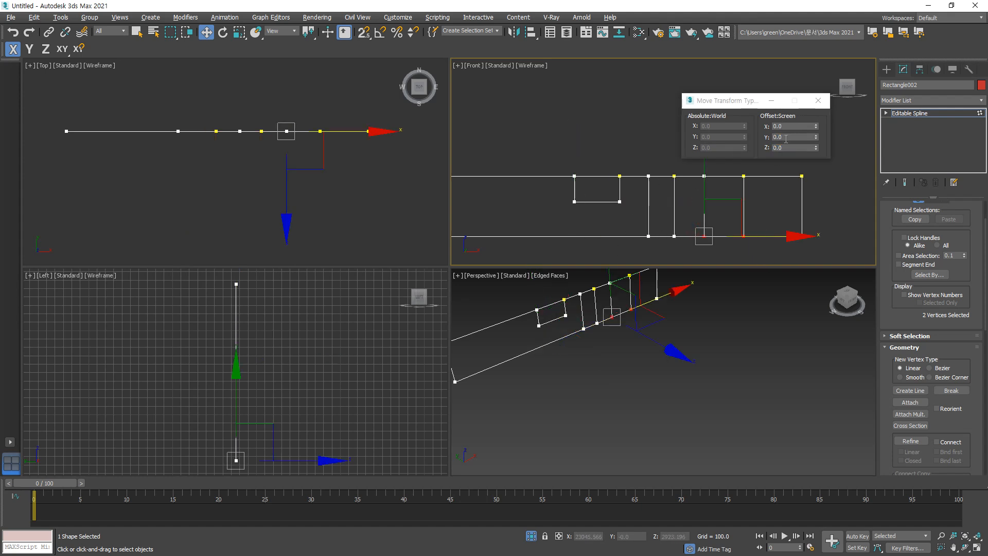
{"action": "left_click", "coordinate": [786, 138]}
{"action": "key", "text": "Return"}
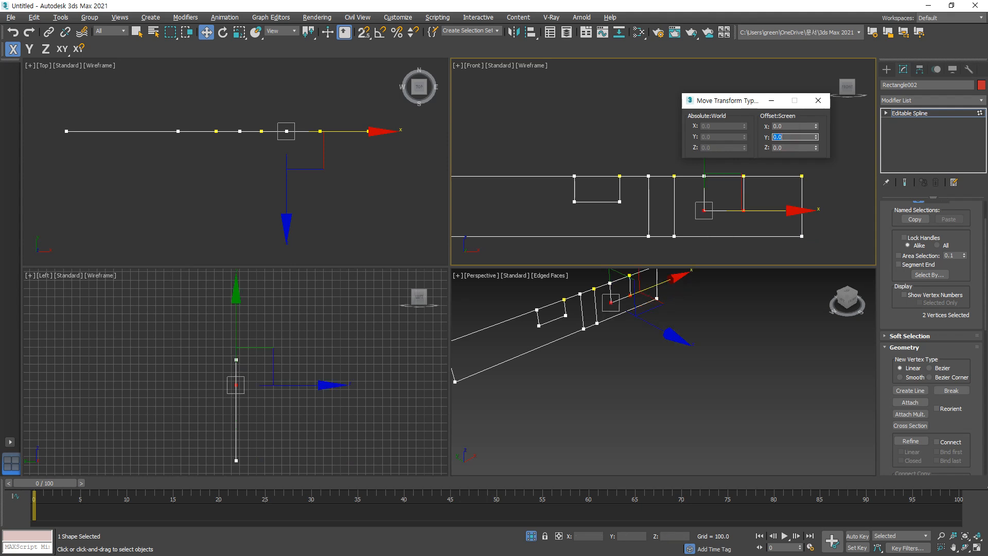
{"action": "left_click", "coordinate": [818, 101]}
{"action": "left_click", "coordinate": [634, 162]}
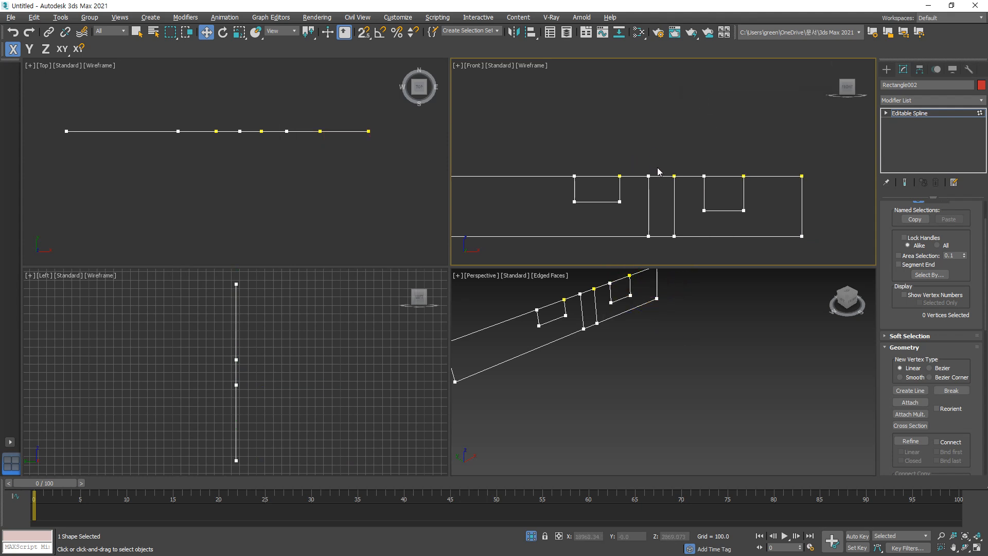
Step: Delete the wall outline's long top and bottom segments, the top segments of all three openings, and the door opening's bottom segment
{"action": "key", "text": "2"}
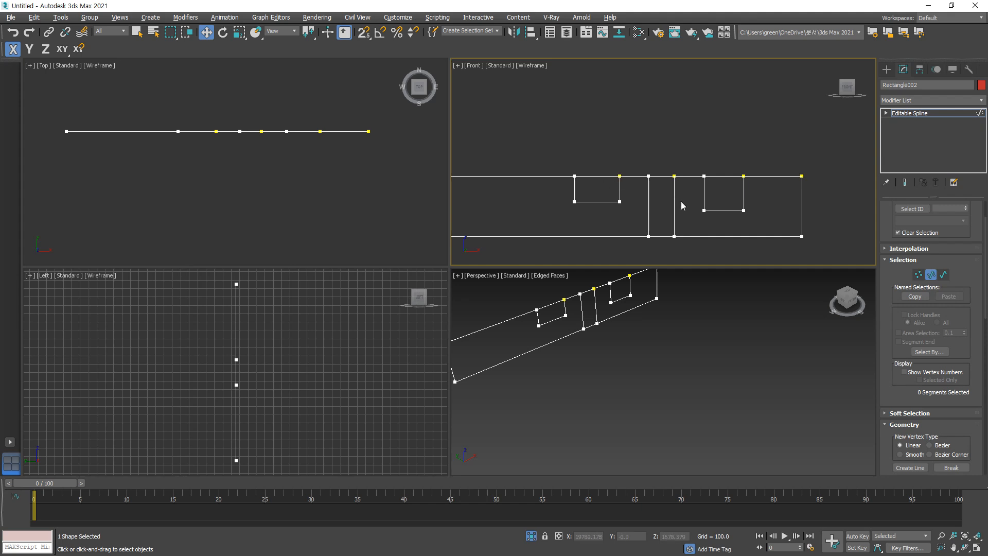
{"action": "middle_click_drag", "start_coordinate": [647, 196], "coordinate": [686, 201]}
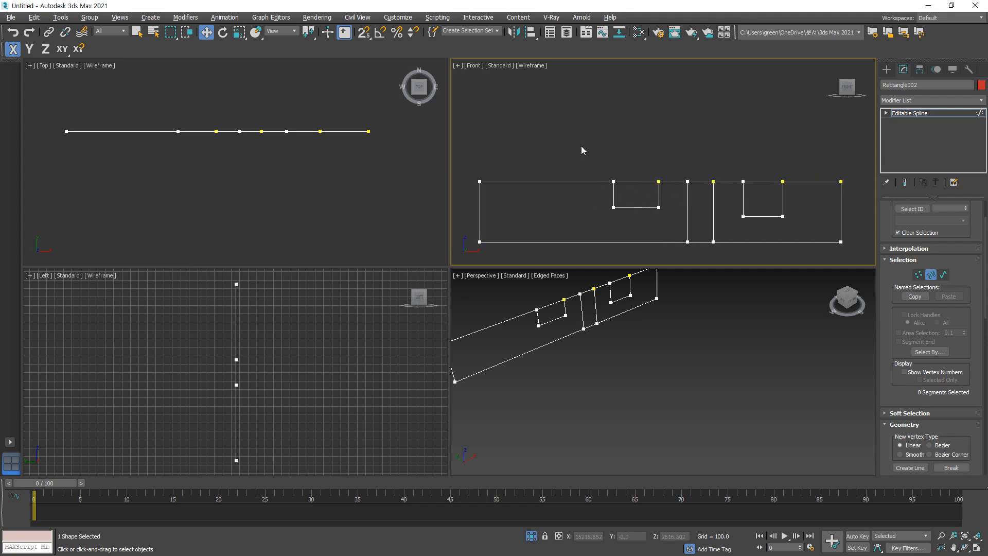
{"action": "left_click_drag", "start_coordinate": [576, 245], "coordinate": [575, 248]}
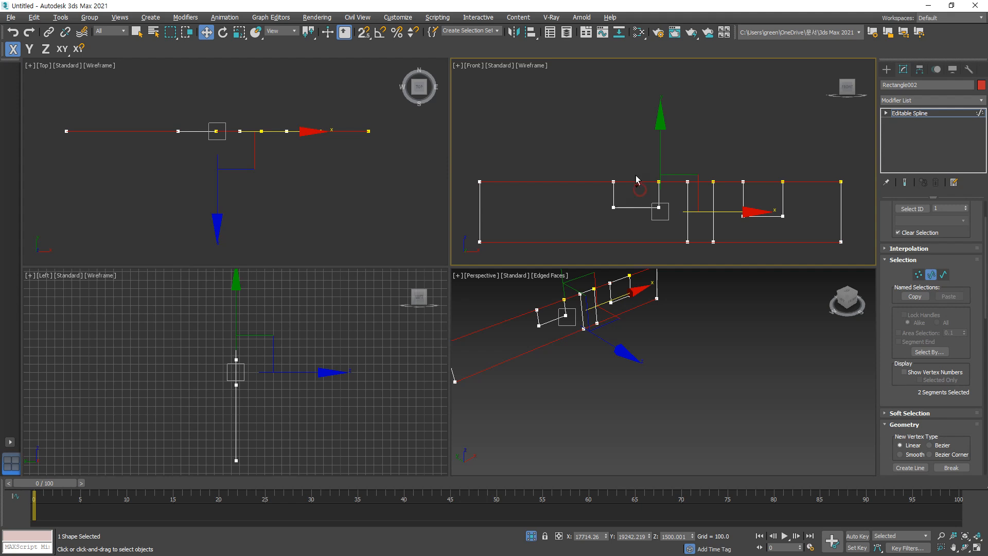
{"action": "left_click_drag", "start_coordinate": [636, 176], "coordinate": [637, 175], "text": "ctrl"}
{"action": "left_click_drag", "start_coordinate": [708, 174], "coordinate": [707, 188], "text": "ctrl"}
{"action": "key", "text": "Delete"}
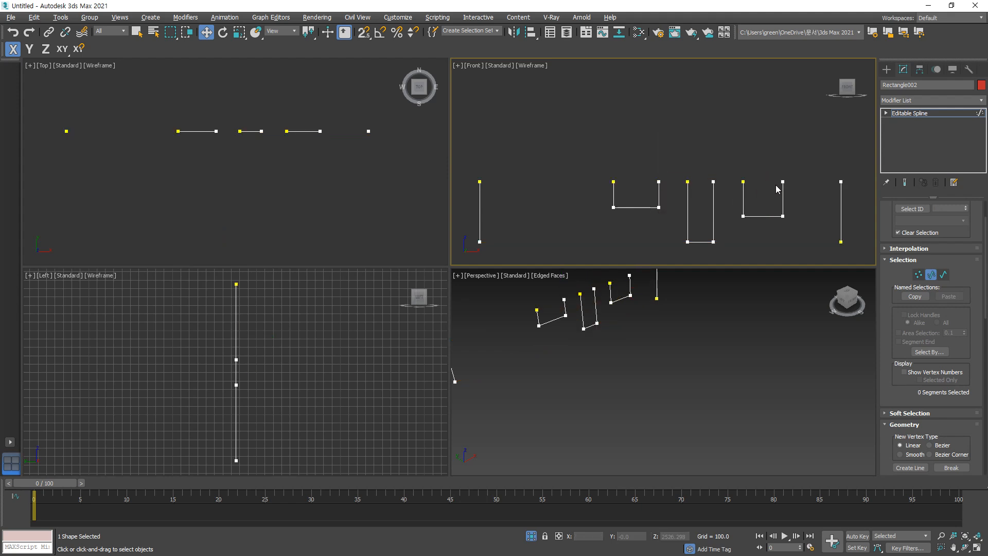
{"action": "left_click", "coordinate": [701, 242]}
{"action": "key", "text": "Delete"}
Step: Connect the open end vertices along the wall's top and bottom edges to form two closed outlines around the door gap
{"action": "scroll", "coordinate": [956, 309], "scroll_direction": "down", "scroll_amount": 1}
{"action": "scroll", "coordinate": [957, 309], "scroll_direction": "down", "scroll_amount": 4}
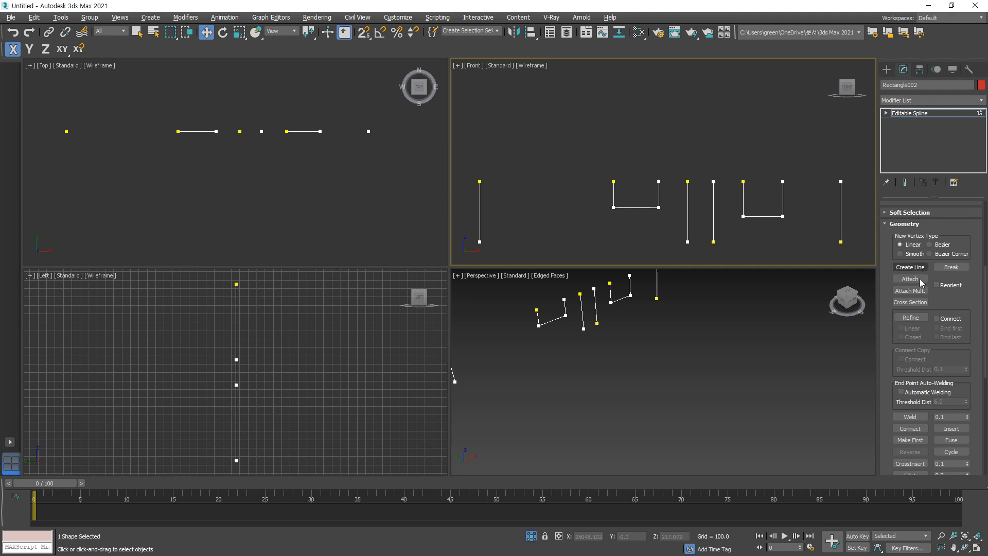
{"action": "scroll", "coordinate": [920, 345], "scroll_direction": "down", "scroll_amount": 3}
{"action": "left_click", "coordinate": [909, 382]}
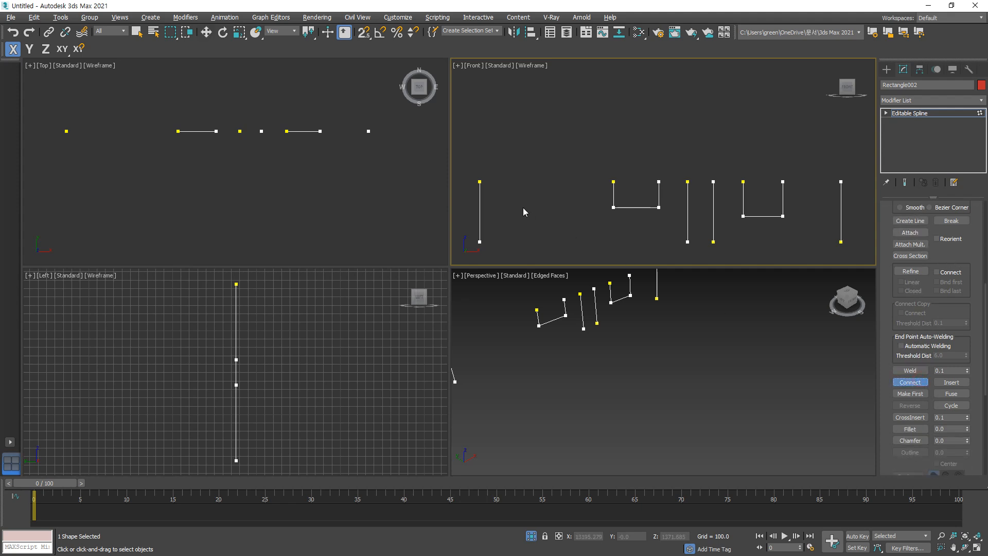
{"action": "left_click_drag", "start_coordinate": [522, 184], "coordinate": [742, 182]}
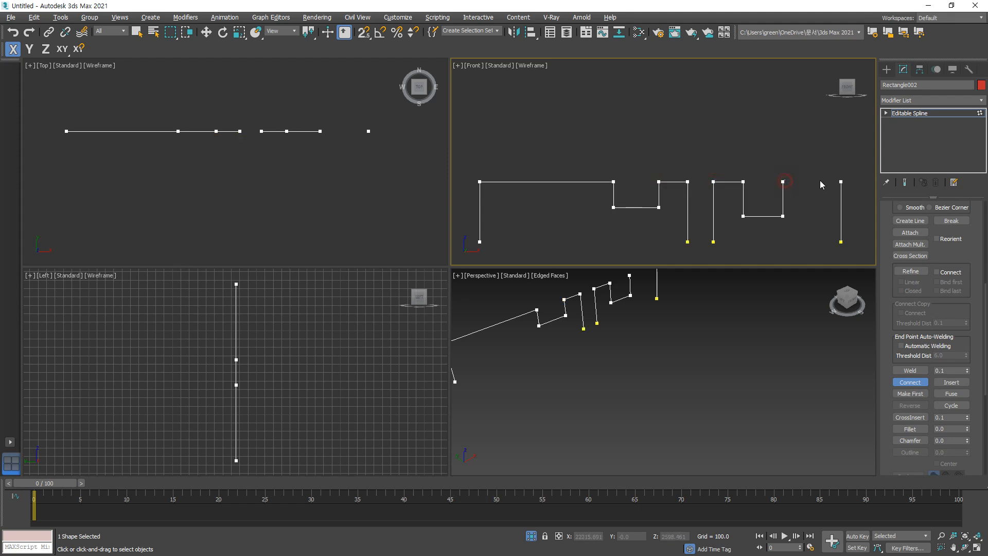
{"action": "left_click_drag", "start_coordinate": [821, 185], "coordinate": [840, 181]}
{"action": "left_click_drag", "start_coordinate": [840, 242], "coordinate": [479, 241]}
{"action": "key", "text": "w"}
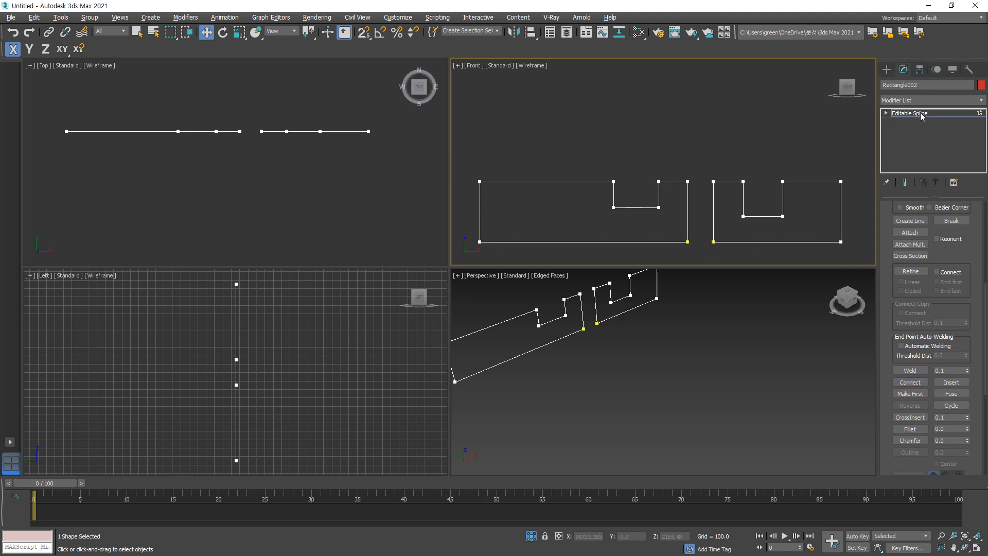
Step: Convert the closed wall spline to an Editable Poly, clear the selection, and end isolation
{"action": "left_click", "coordinate": [921, 116]}
{"action": "right_click", "coordinate": [921, 115]}
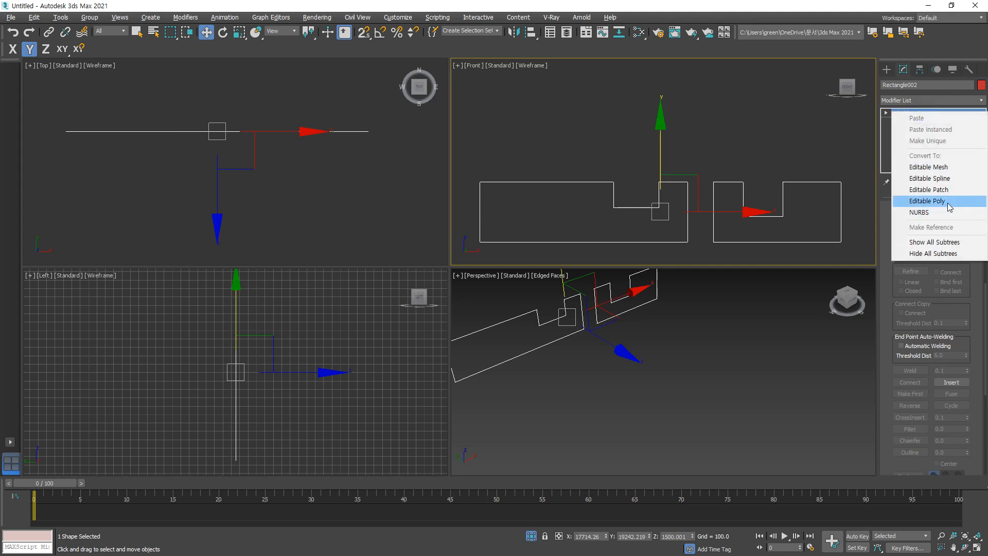
{"action": "left_click", "coordinate": [946, 202]}
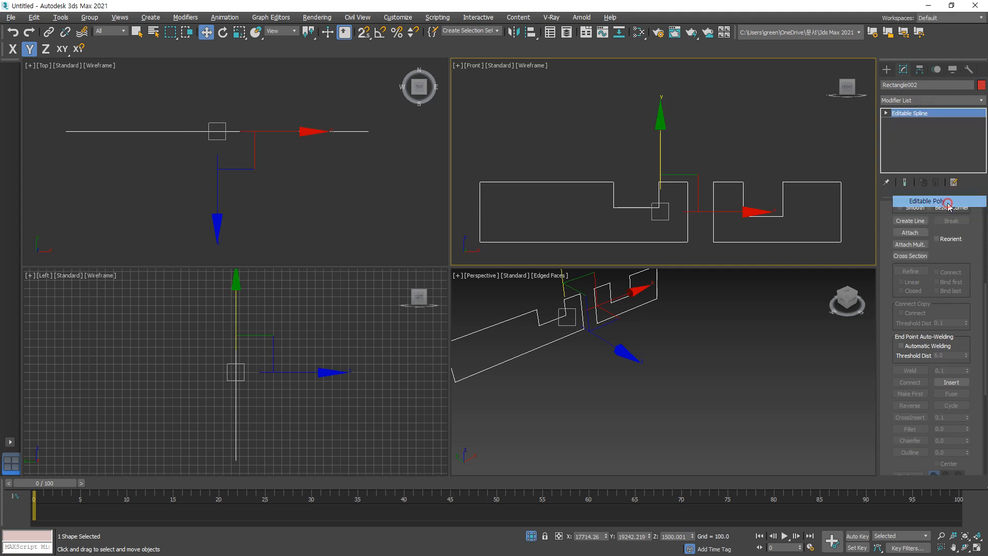
{"action": "left_click", "coordinate": [774, 311]}
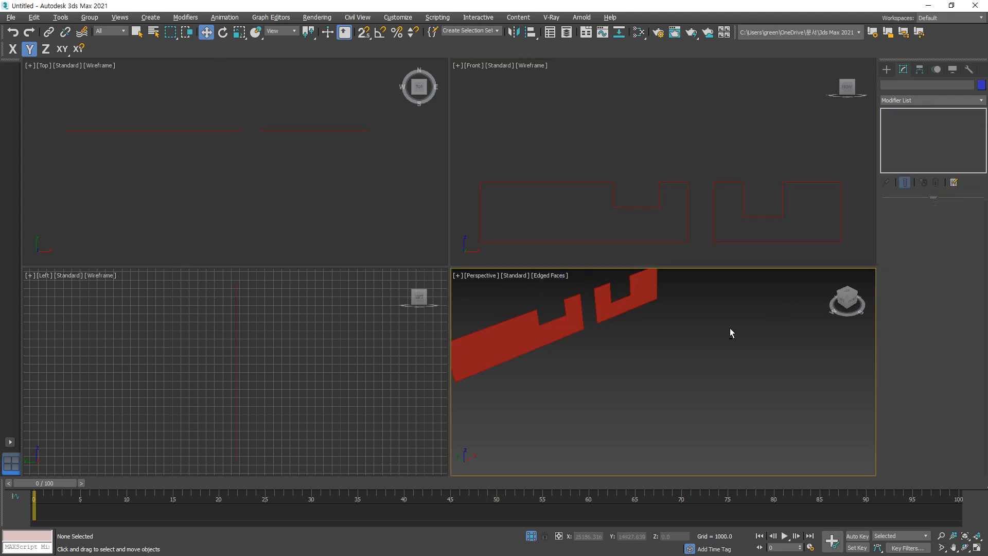
{"action": "key", "text": "alt+q"}
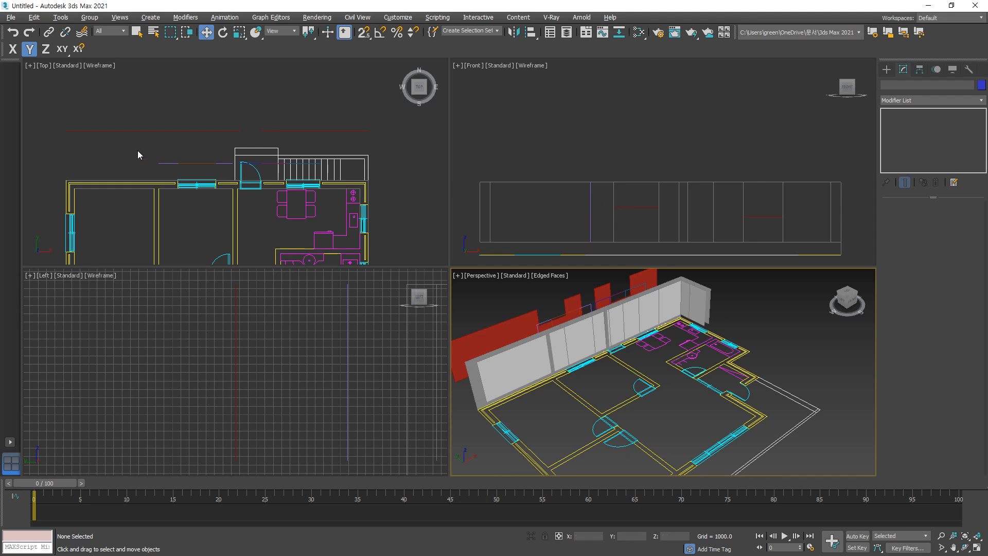
{"action": "left_click_drag", "start_coordinate": [137, 155], "coordinate": [417, 170]}
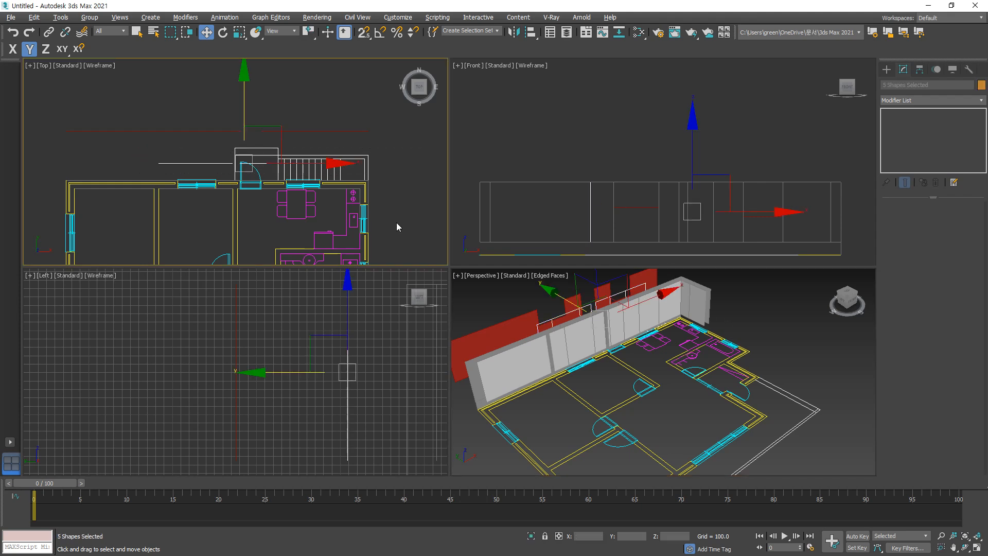
{"action": "key", "text": "alt+q"}
{"action": "left_click", "coordinate": [714, 181]}
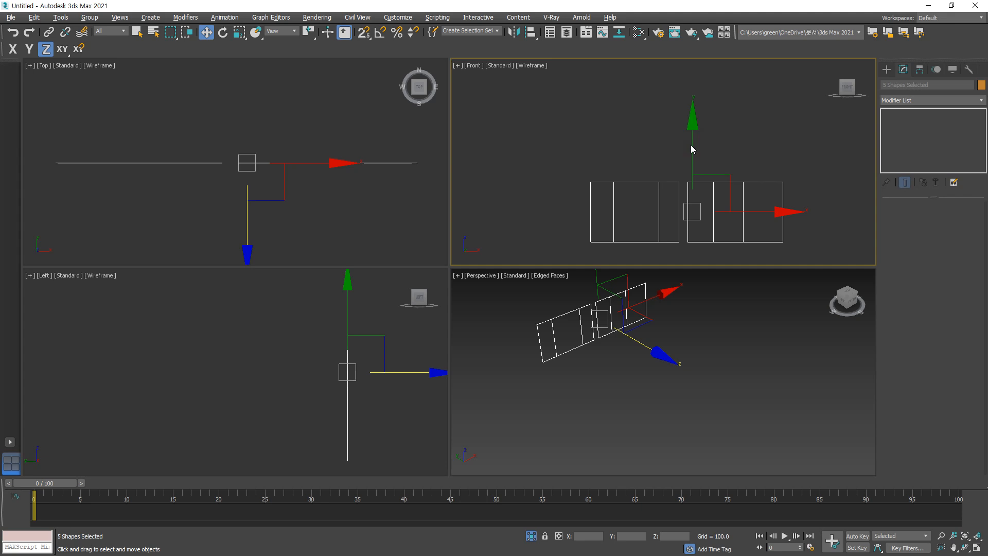
{"action": "left_click", "coordinate": [640, 155]}
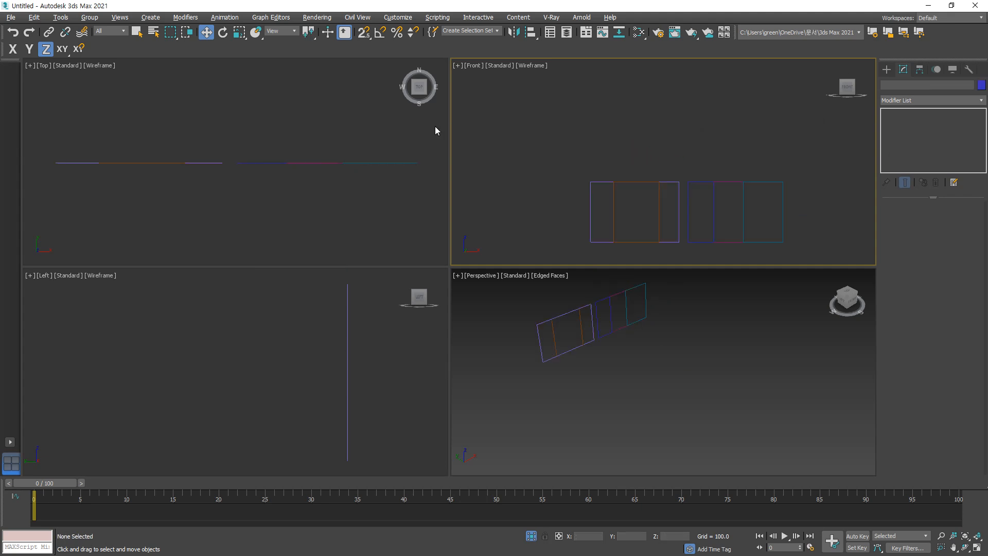
{"action": "key", "text": "alt+q"}
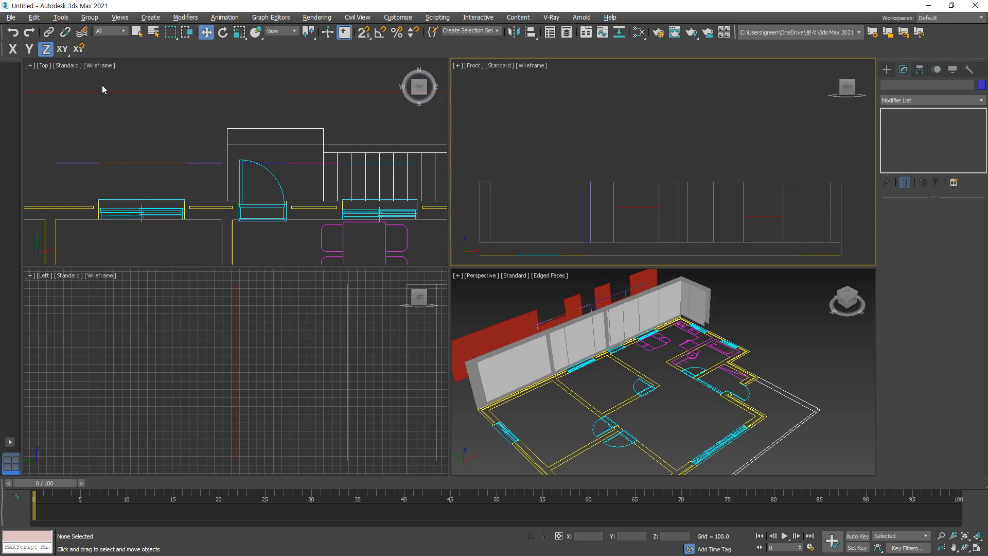
Step: Isolate the finished wall poly together with the five traced rectangles in front of it and clear the selection
{"action": "left_click_drag", "start_coordinate": [345, 76], "coordinate": [219, 113]}
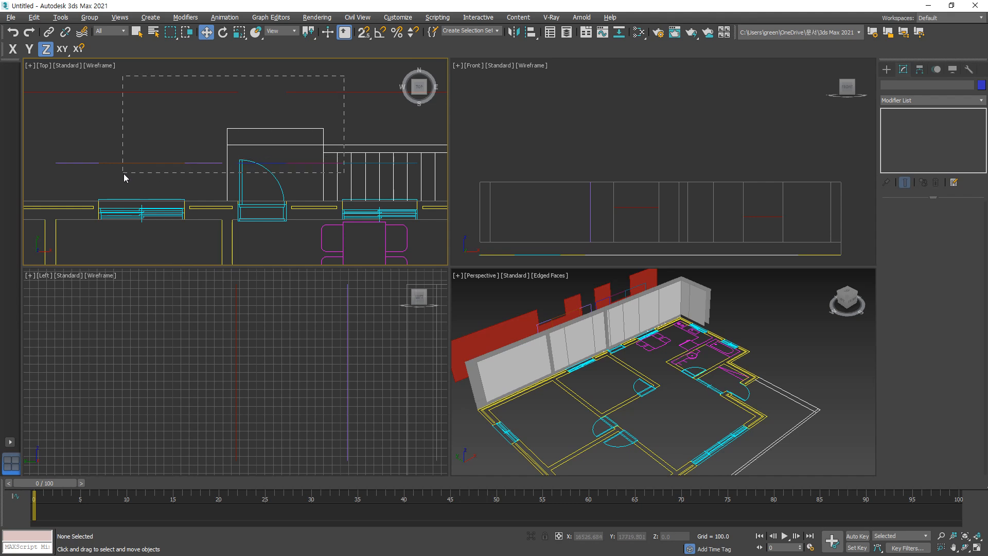
{"action": "left_click_drag", "start_coordinate": [124, 174], "coordinate": [124, 174]}
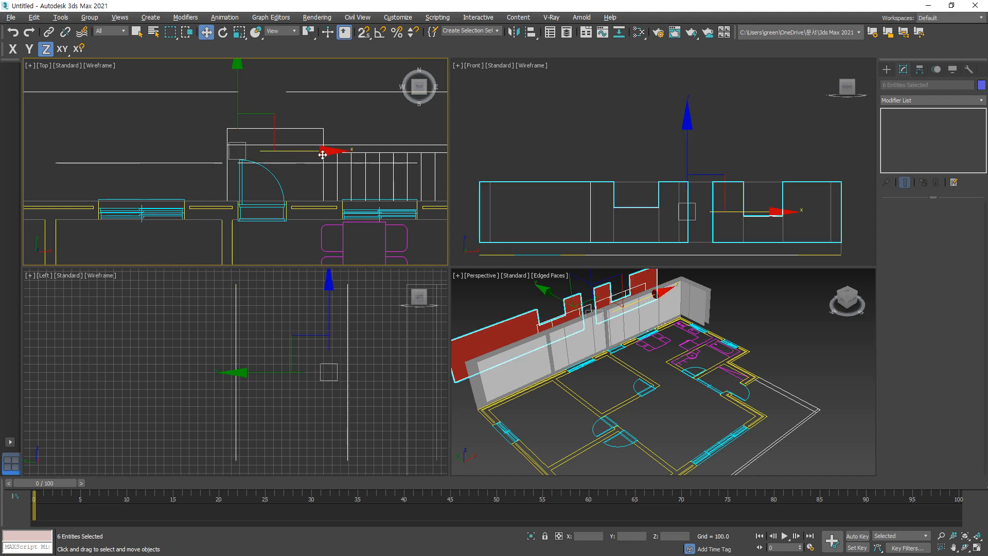
{"action": "key", "text": "alt+q"}
{"action": "left_click", "coordinate": [672, 365]}
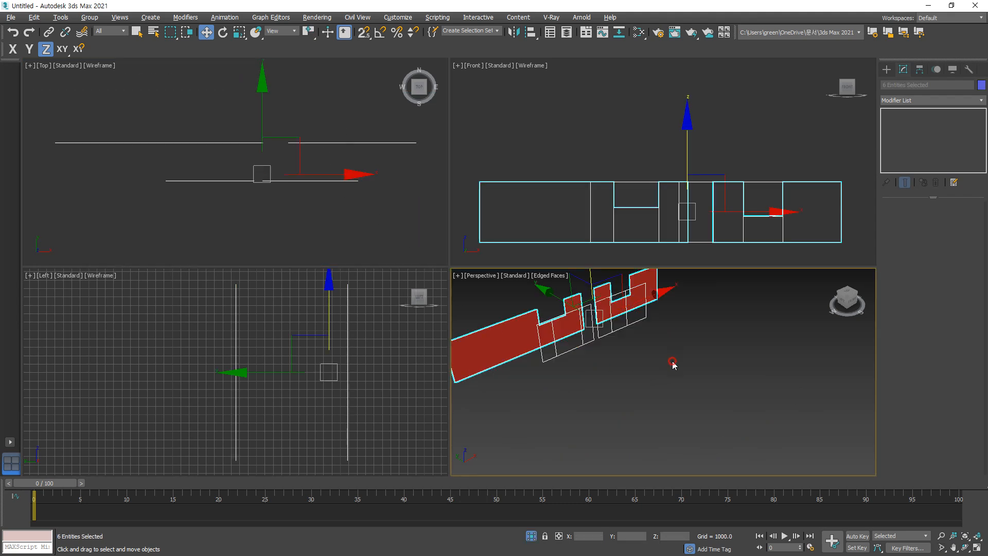
Step: Convert the leftmost purple wall rectangle in the Front view to an Editable Spline
{"action": "left_click", "coordinate": [590, 217]}
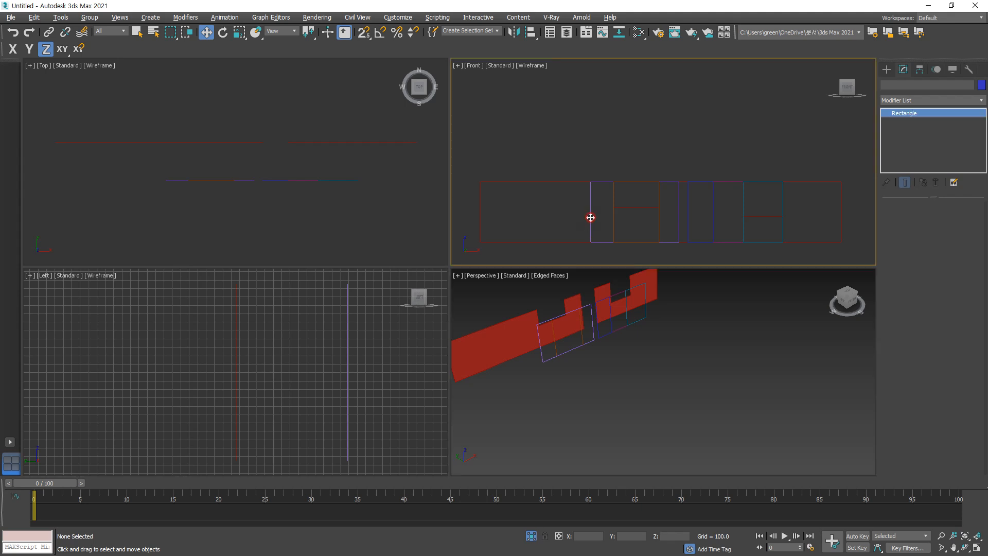
{"action": "right_click", "coordinate": [903, 116]}
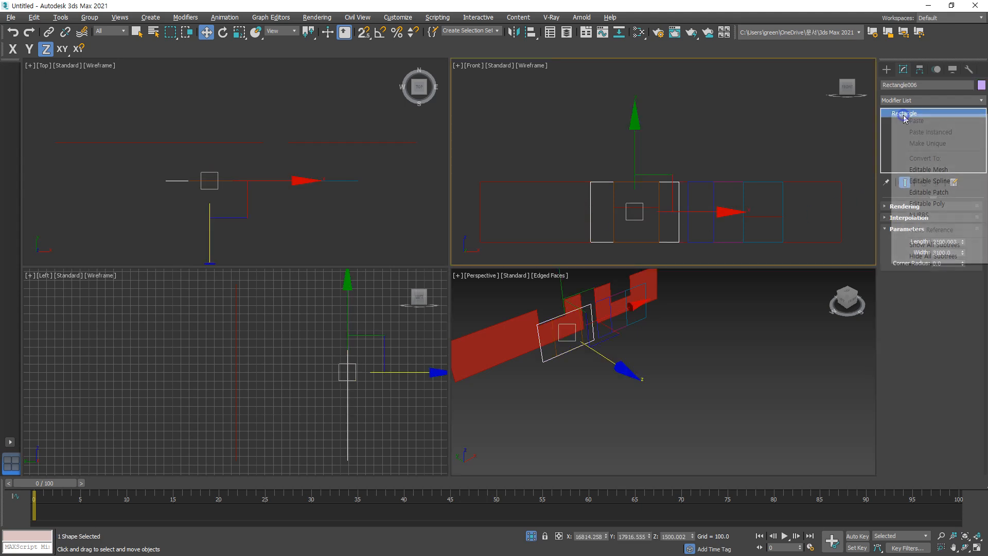
{"action": "left_click", "coordinate": [953, 182]}
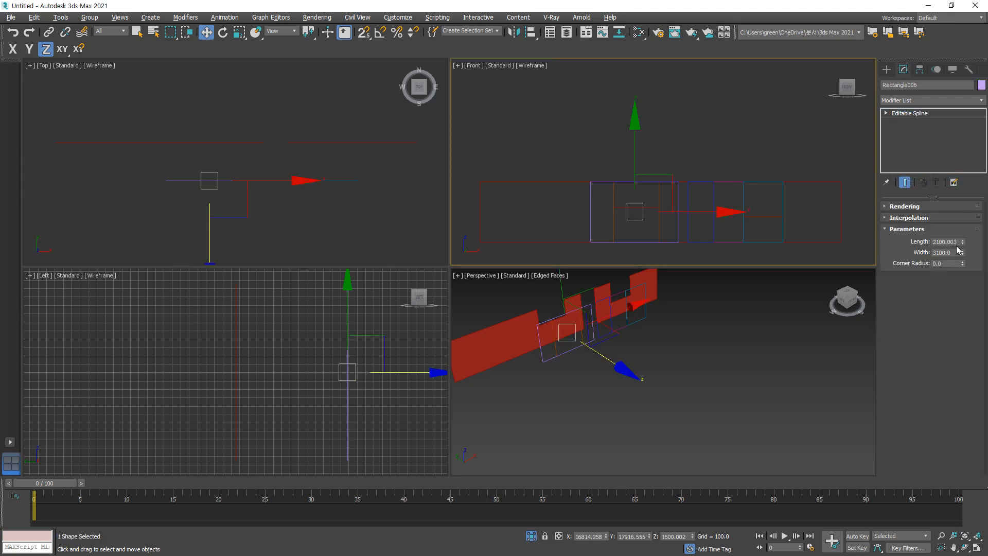
Step: Attach the other four traced rectangles to the converted wall rectangle so they form one editable spline
{"action": "scroll", "coordinate": [926, 394], "scroll_direction": "down", "scroll_amount": 3}
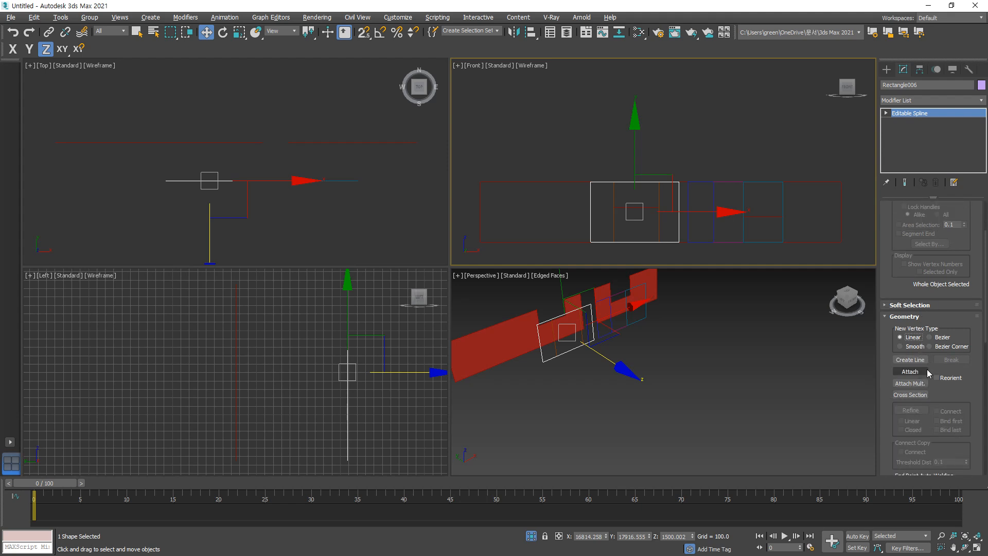
{"action": "left_click", "coordinate": [925, 371]}
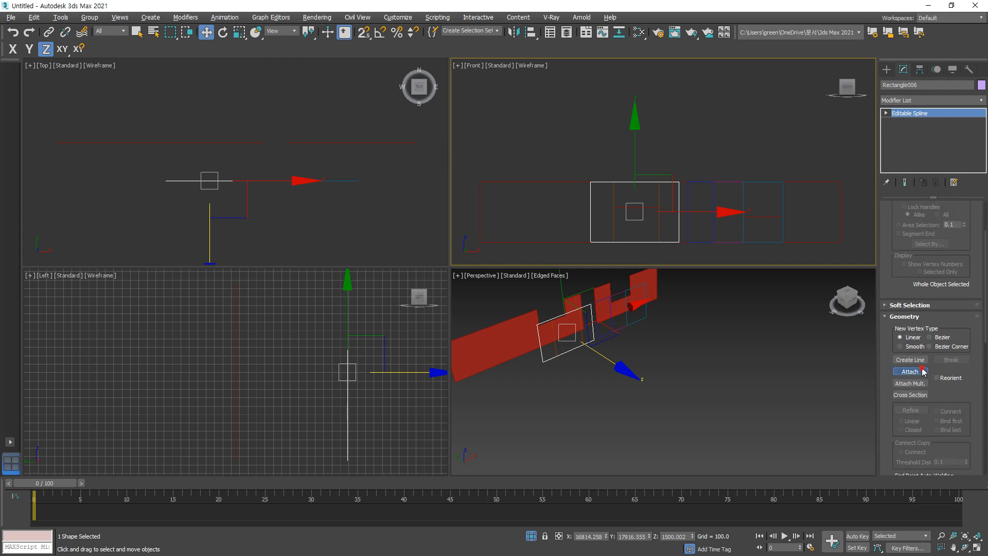
{"action": "left_click", "coordinate": [660, 220]}
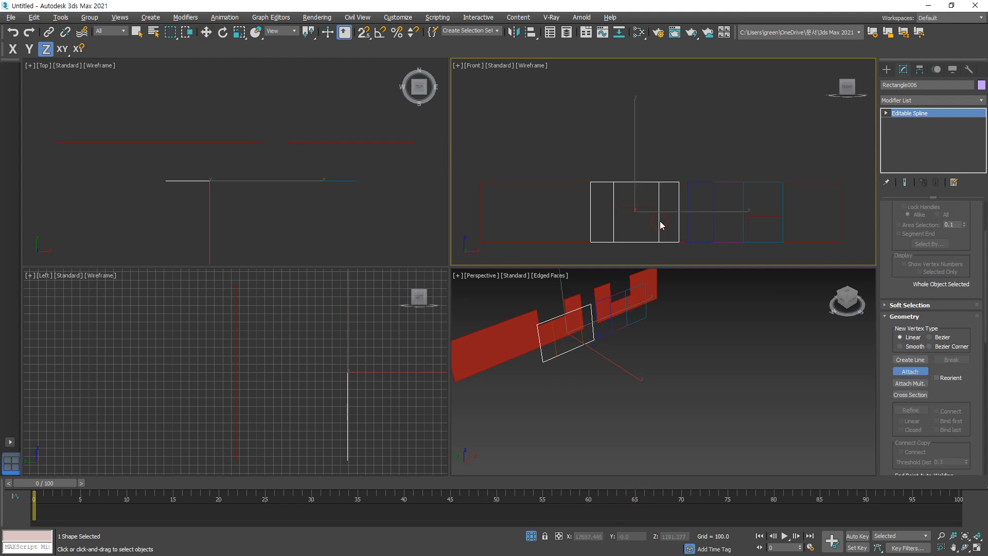
{"action": "left_click", "coordinate": [687, 229]}
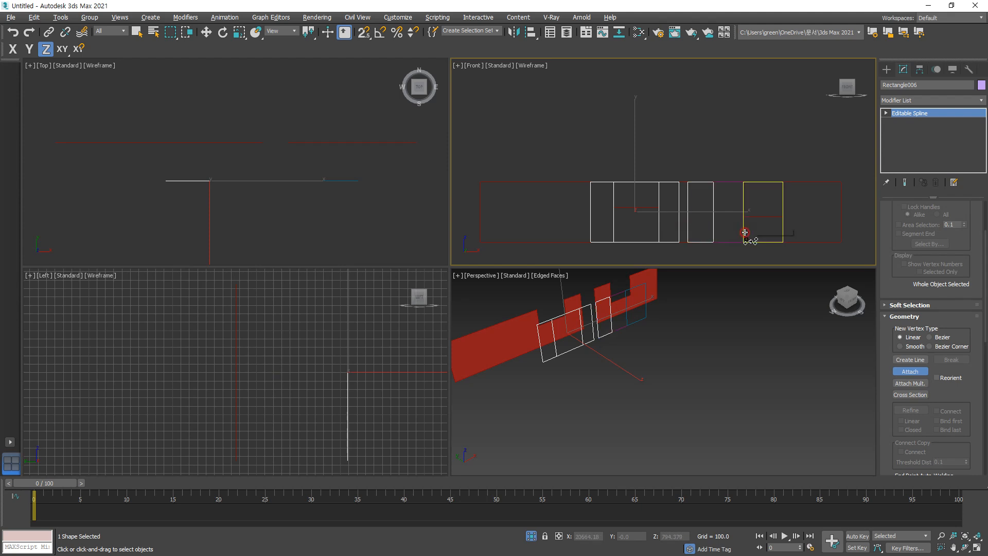
{"action": "left_click", "coordinate": [744, 234]}
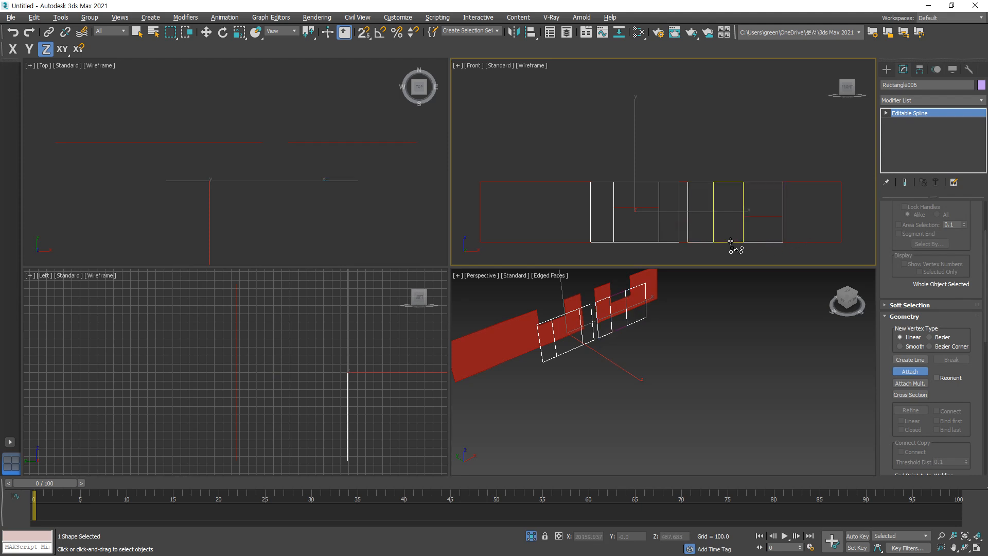
{"action": "left_click", "coordinate": [729, 243]}
{"action": "key", "text": "w"}
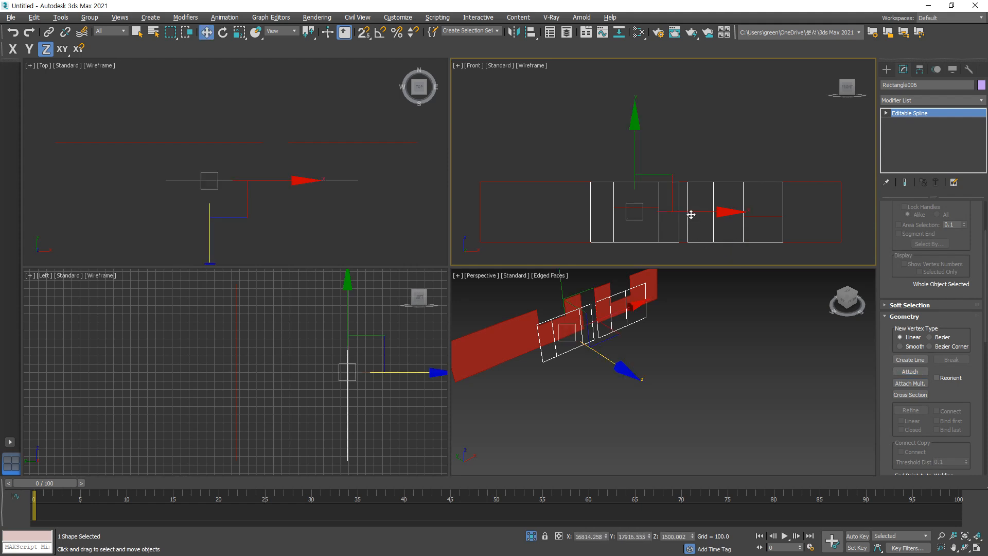
Step: Reset the tangents of all vertices in the combined spline and clear the vertex selection
{"action": "left_click", "coordinate": [710, 249]}
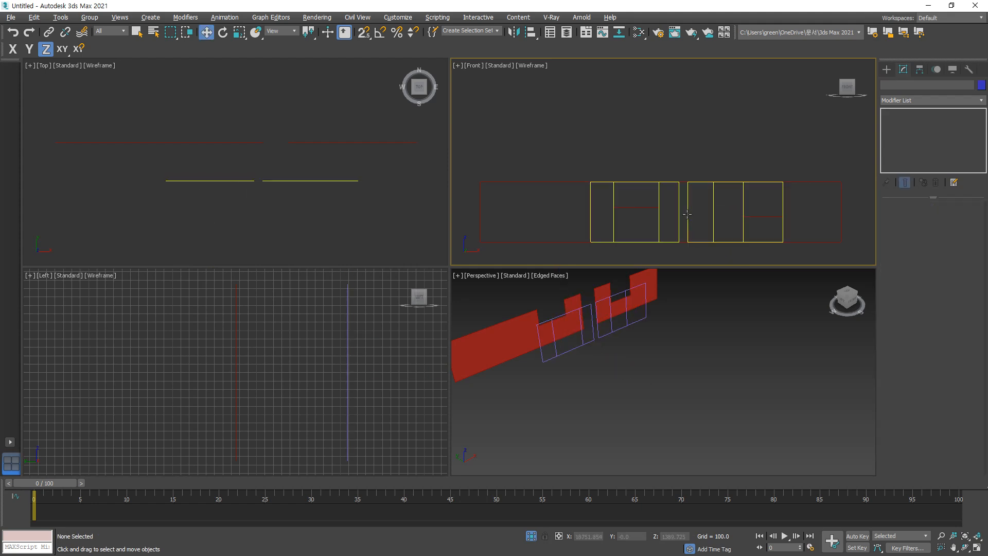
{"action": "left_click", "coordinate": [713, 229]}
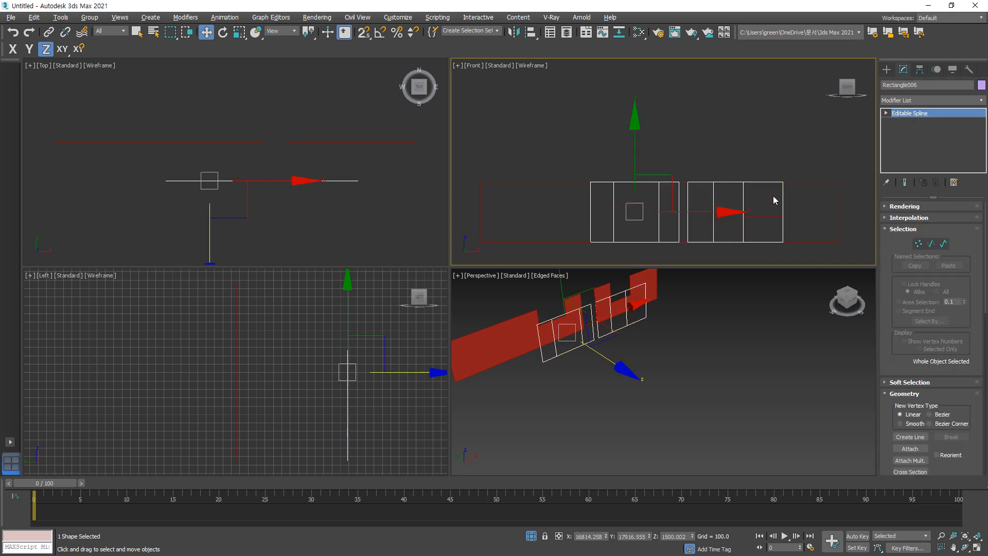
{"action": "left_click", "coordinate": [918, 244]}
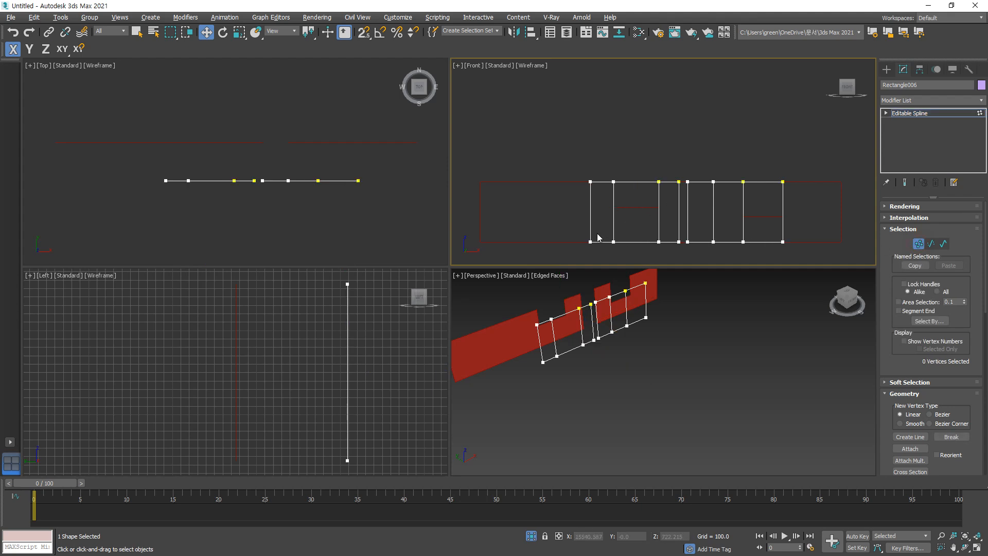
{"action": "left_click_drag", "start_coordinate": [609, 231], "coordinate": [668, 256]}
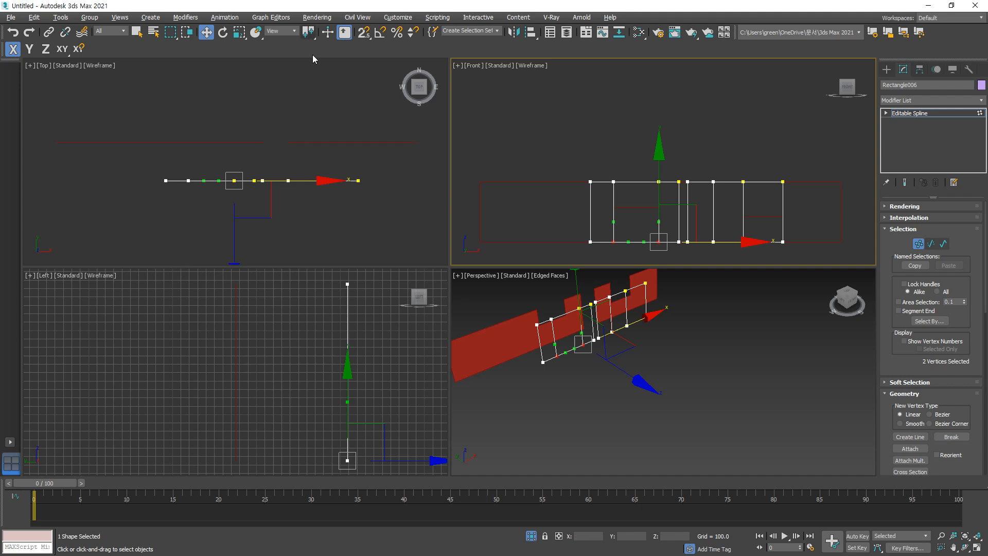
{"action": "key", "text": "ctrl+a"}
{"action": "right_click", "coordinate": [708, 179]}
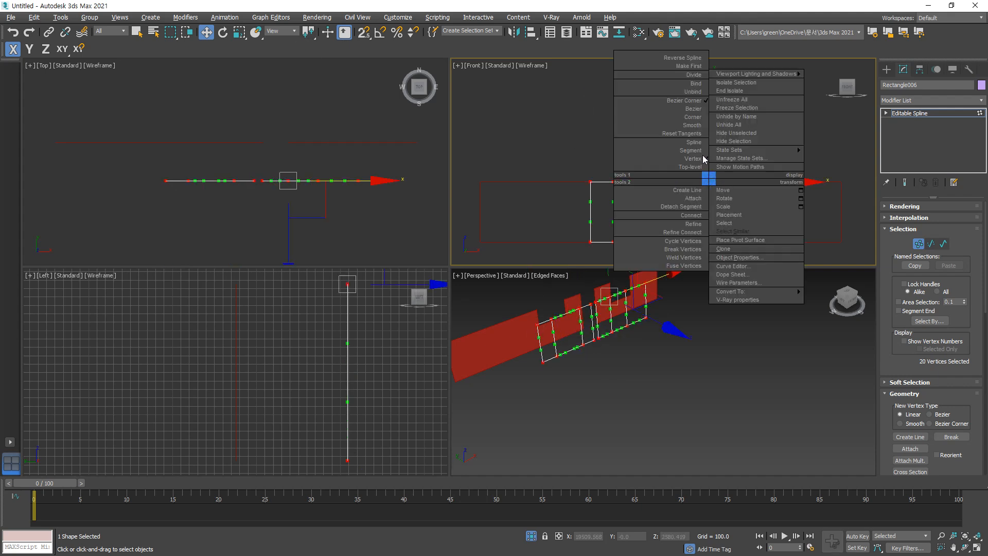
{"action": "left_click", "coordinate": [684, 134]}
{"action": "left_click", "coordinate": [645, 250]}
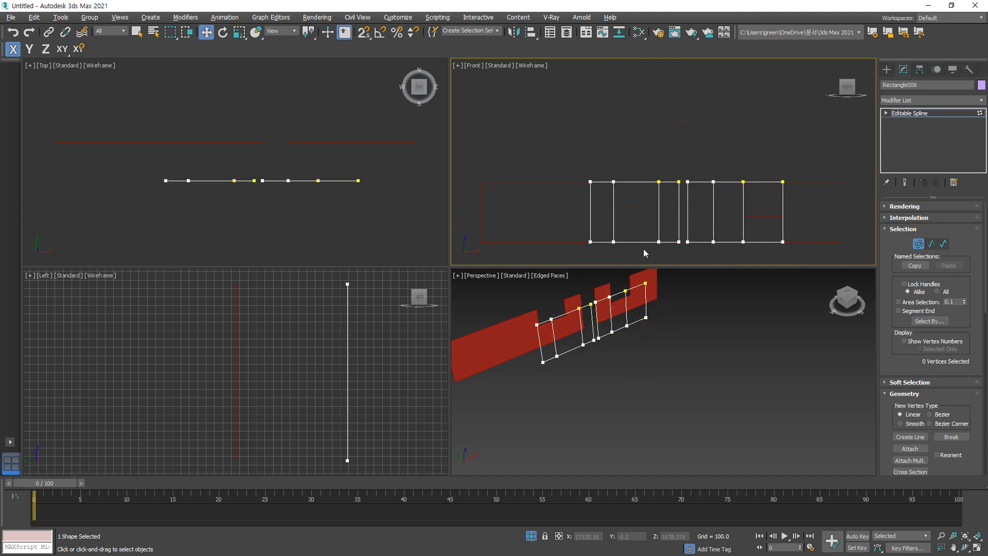
Step: Raise the two bottom vertices of the left window rectangle by 1200 in screen Y in the Front view
{"action": "left_click_drag", "start_coordinate": [608, 236], "coordinate": [621, 250]}
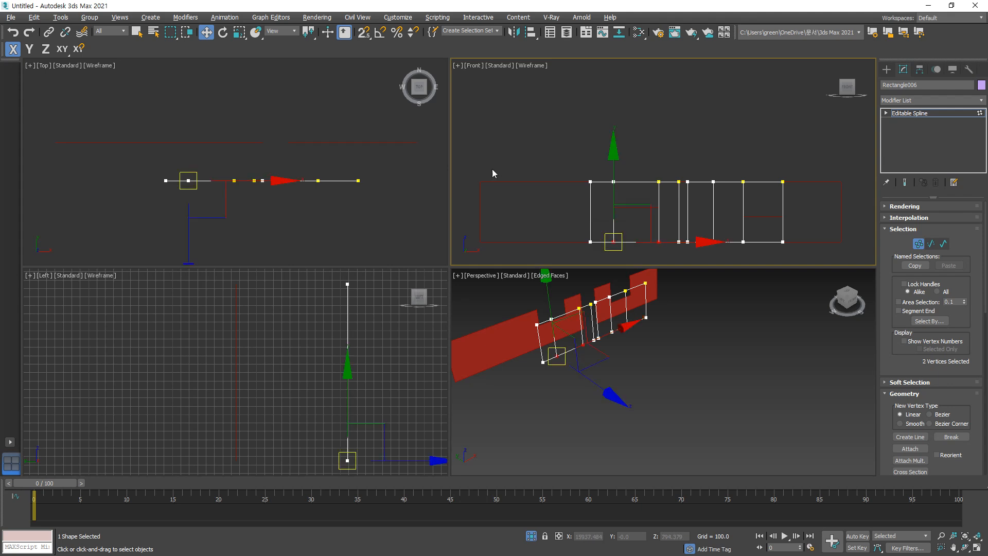
{"action": "right_click", "coordinate": [212, 36]}
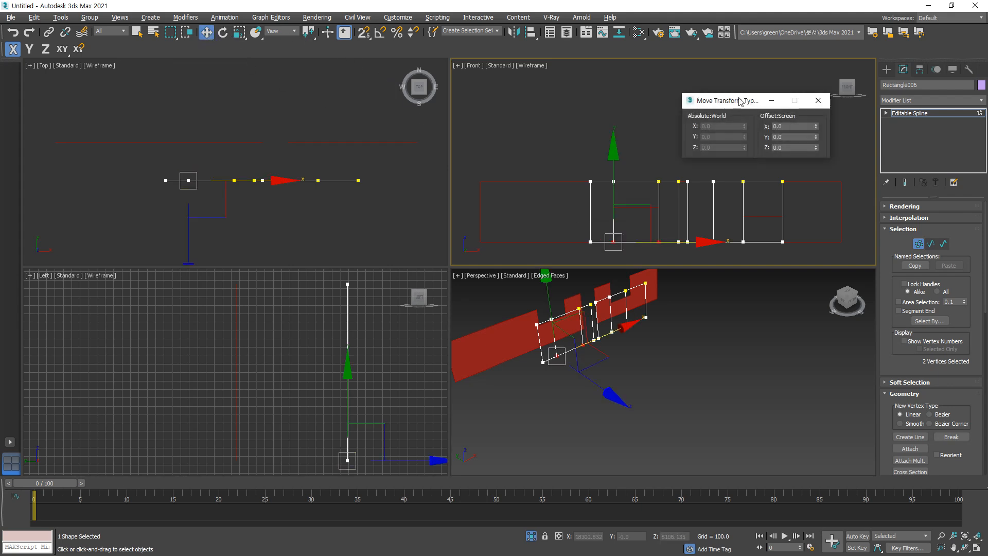
{"action": "left_click", "coordinate": [792, 139]}
{"action": "type", "text": "120"}
{"action": "key", "text": "Return"}
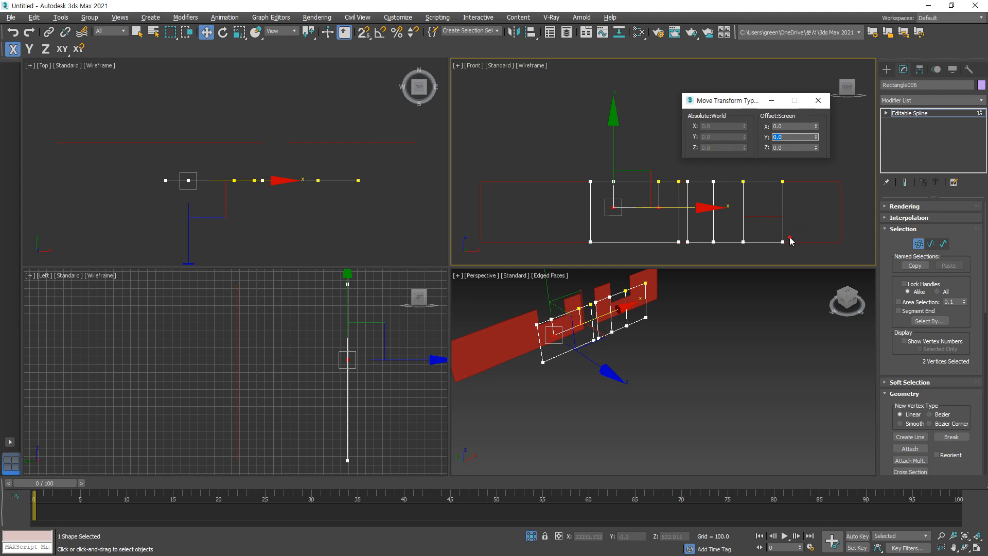
Step: Raise the bottom vertices of the right window rectangle by 900 in screen Y and clear the selection
{"action": "left_click", "coordinate": [791, 246]}
{"action": "left_click_drag", "start_coordinate": [750, 252], "coordinate": [735, 235]}
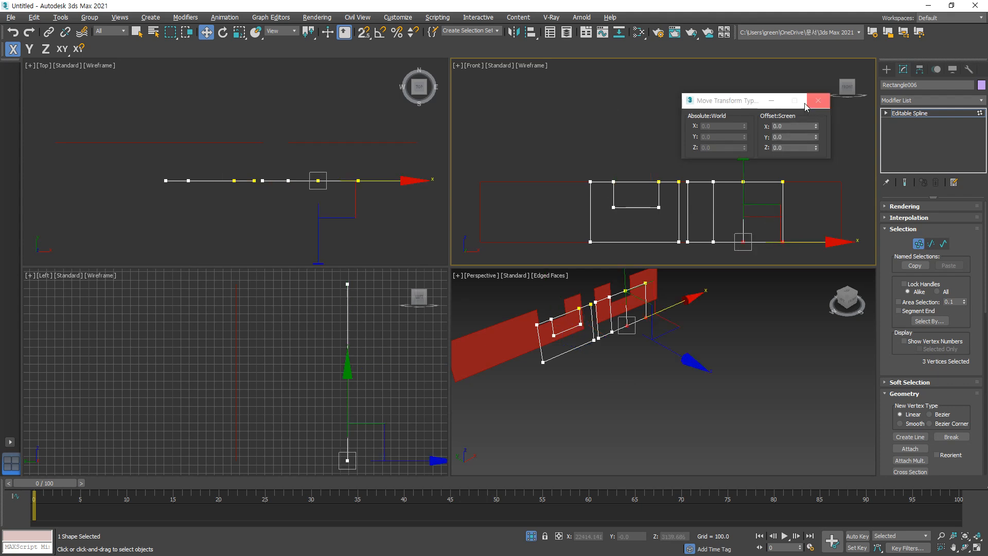
{"action": "left_click", "coordinate": [785, 136]}
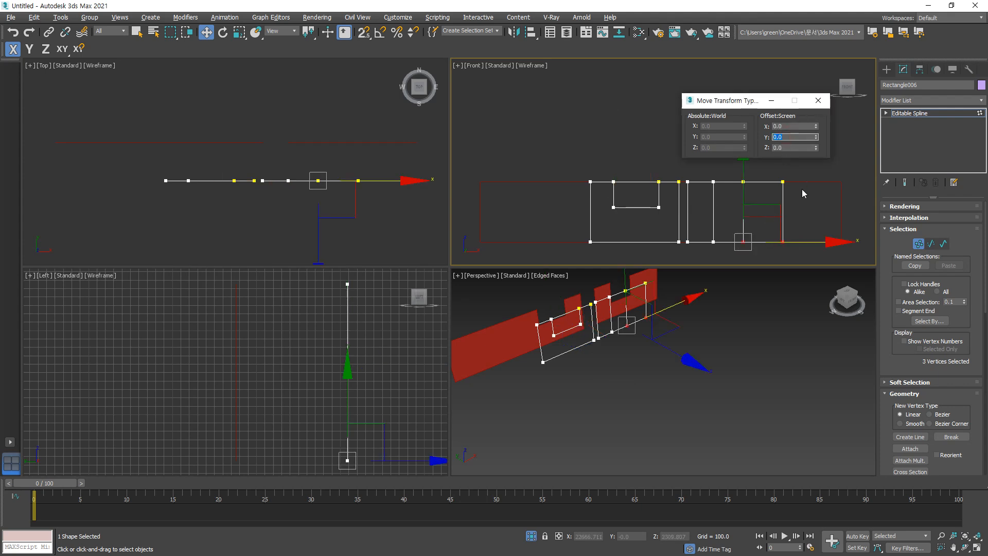
{"action": "type", "text": "1000"}
{"action": "key", "text": "Return"}
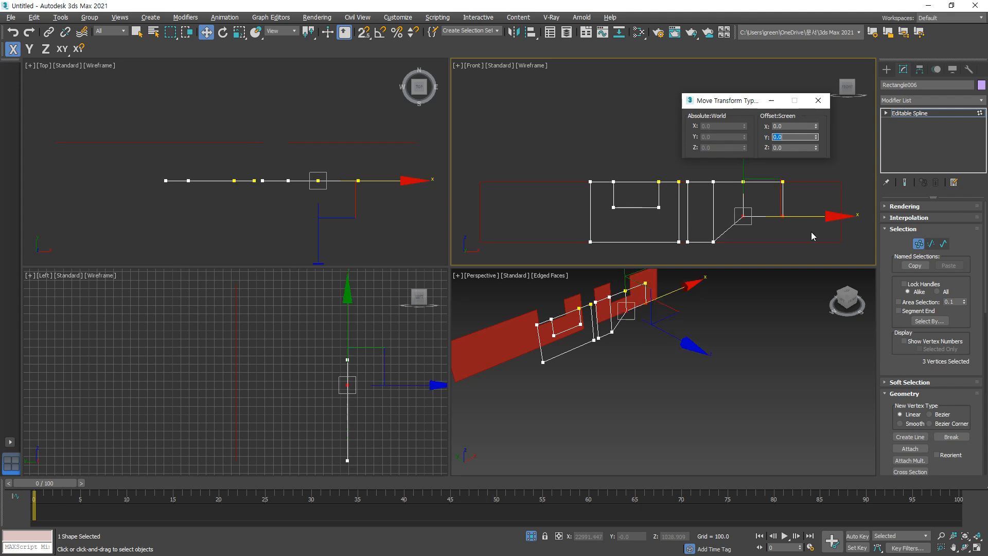
{"action": "left_click", "coordinate": [810, 231]}
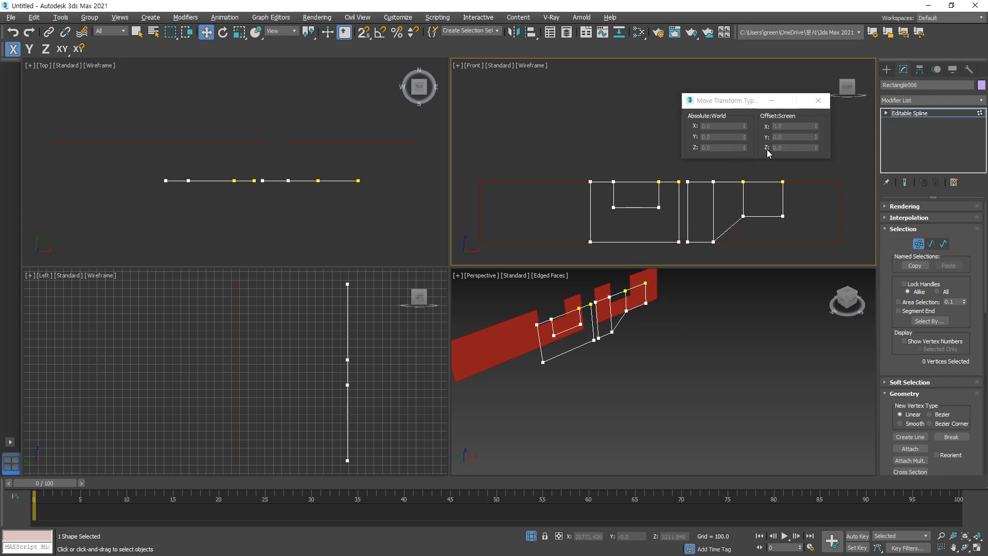
Step: Move the right-hand side segment of the rectangle beside the right window along X, past the far side of that window
{"action": "key", "text": "2"}
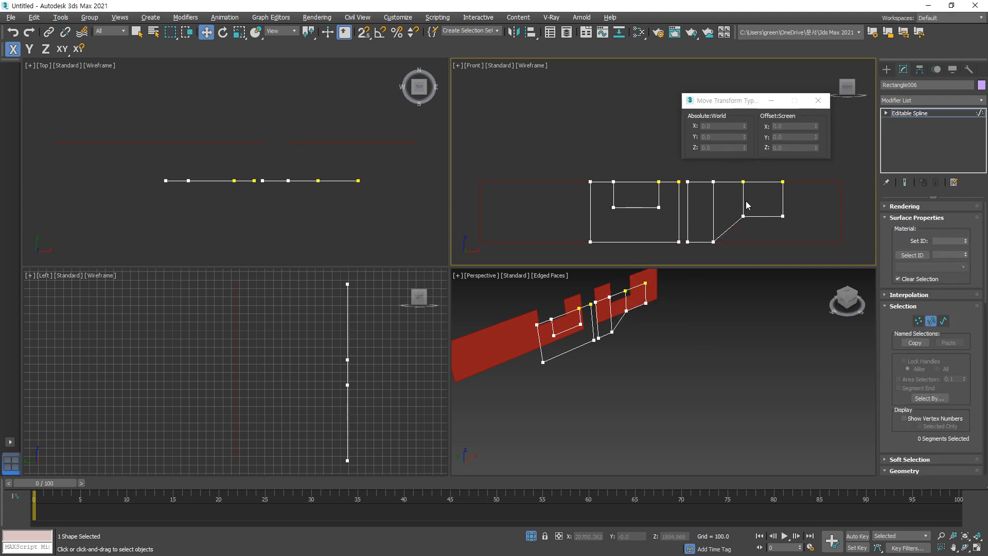
{"action": "left_click", "coordinate": [742, 198]}
{"action": "left_click_drag", "start_coordinate": [789, 199], "coordinate": [847, 199]}
Step: Lower the bottom vertex of the moved side segment by 900 in screen Y and clear the selection
{"action": "key", "text": "1"}
{"action": "left_click", "coordinate": [801, 216]}
{"action": "left_click", "coordinate": [782, 137]}
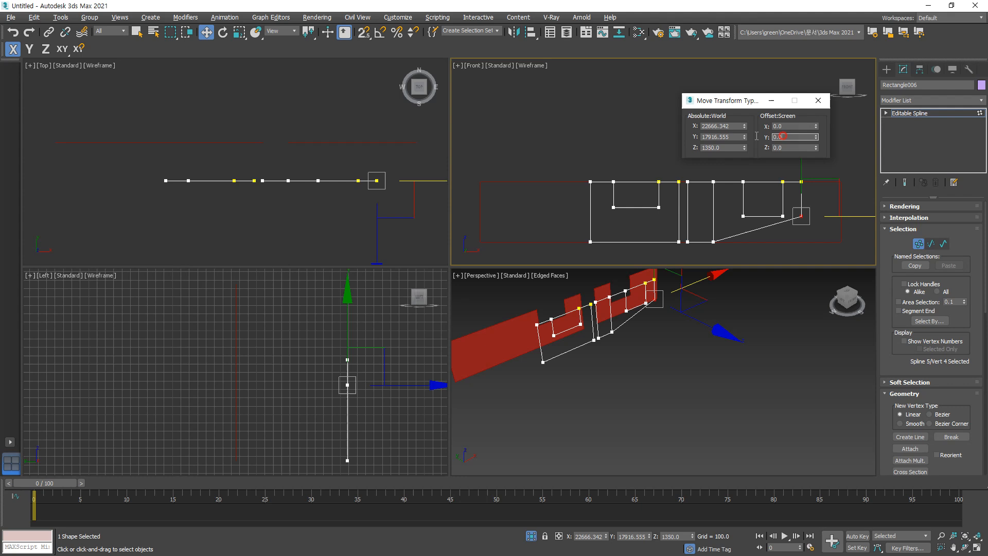
{"action": "type", "text": "-90"}
{"action": "key", "text": "Return"}
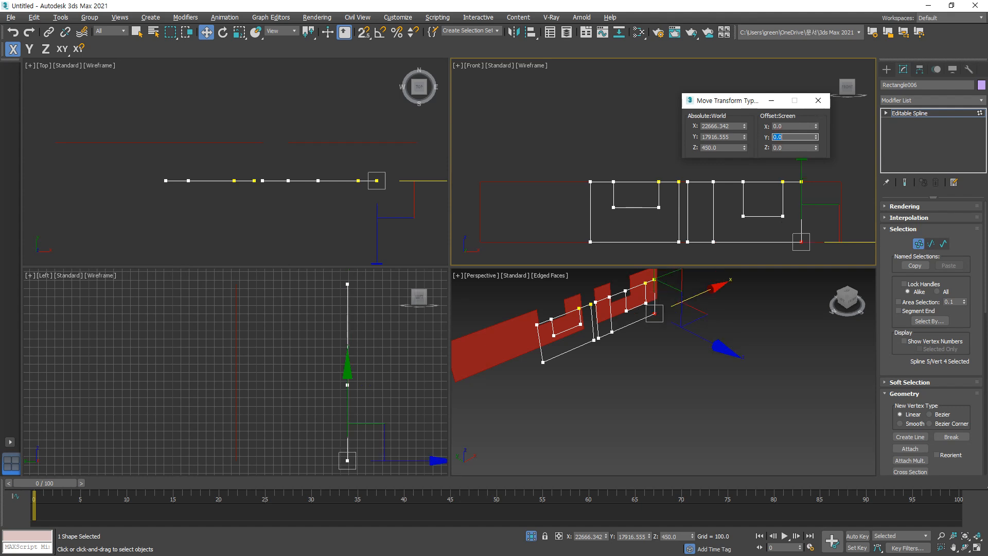
{"action": "left_click", "coordinate": [824, 189]}
Step: Snap the rectangle's two right-hand end vertices to the right end of the red wall and clear the selection
{"action": "middle_click_drag", "start_coordinate": [824, 189], "coordinate": [775, 188]}
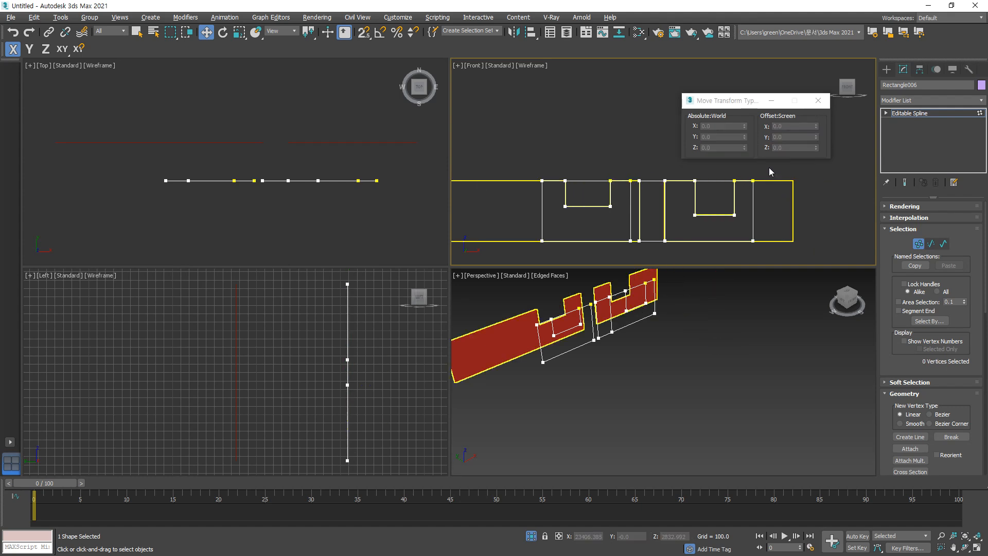
{"action": "left_click_drag", "start_coordinate": [769, 168], "coordinate": [792, 240]}
{"action": "key", "text": "s"}
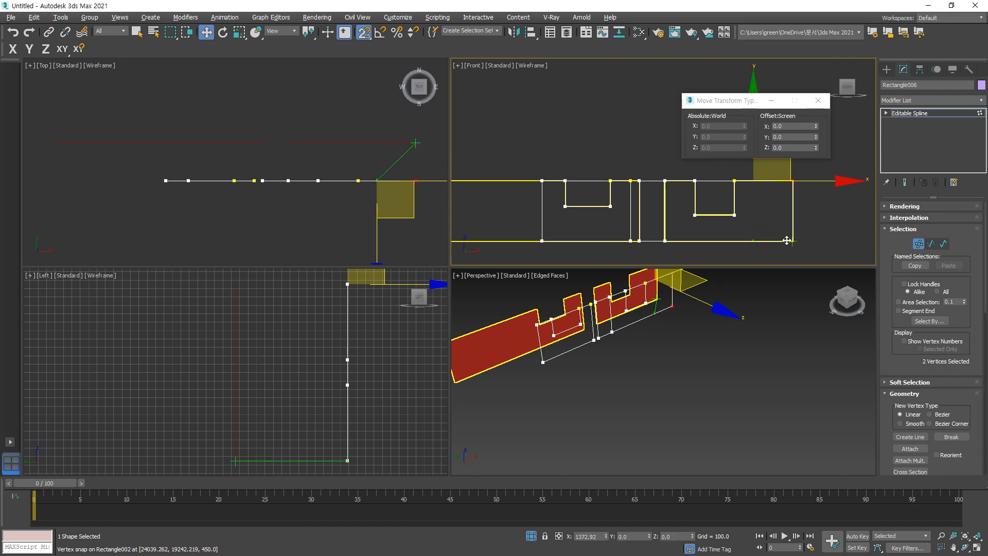
{"action": "left_click", "coordinate": [827, 246]}
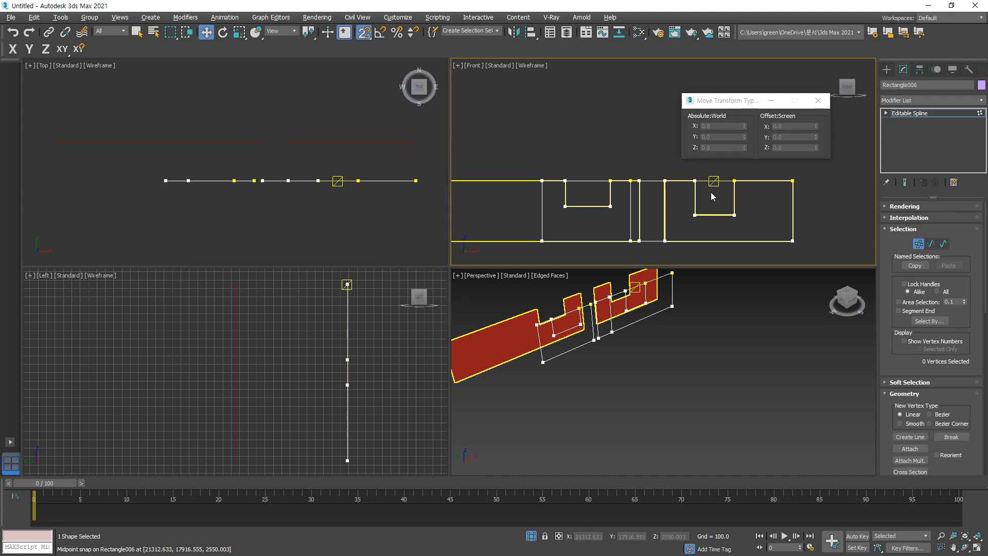
Step: Delete the overlapping top-edge segments above both window openings
{"action": "key", "text": "2"}
{"action": "key", "text": "s"}
{"action": "left_click_drag", "start_coordinate": [723, 189], "coordinate": [711, 175]}
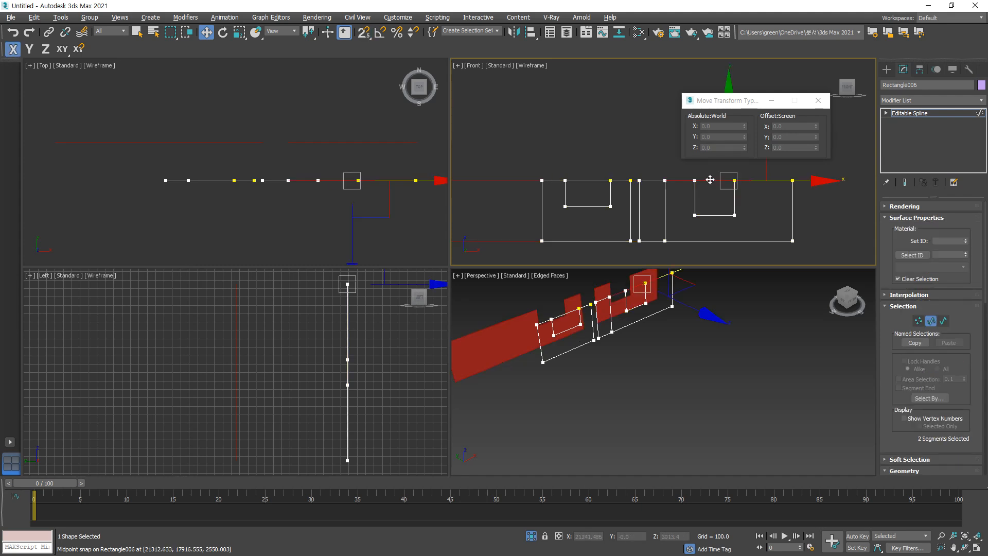
{"action": "key", "text": "Delete"}
{"action": "left_click_drag", "start_coordinate": [593, 191], "coordinate": [580, 168]}
{"action": "key", "text": "Delete"}
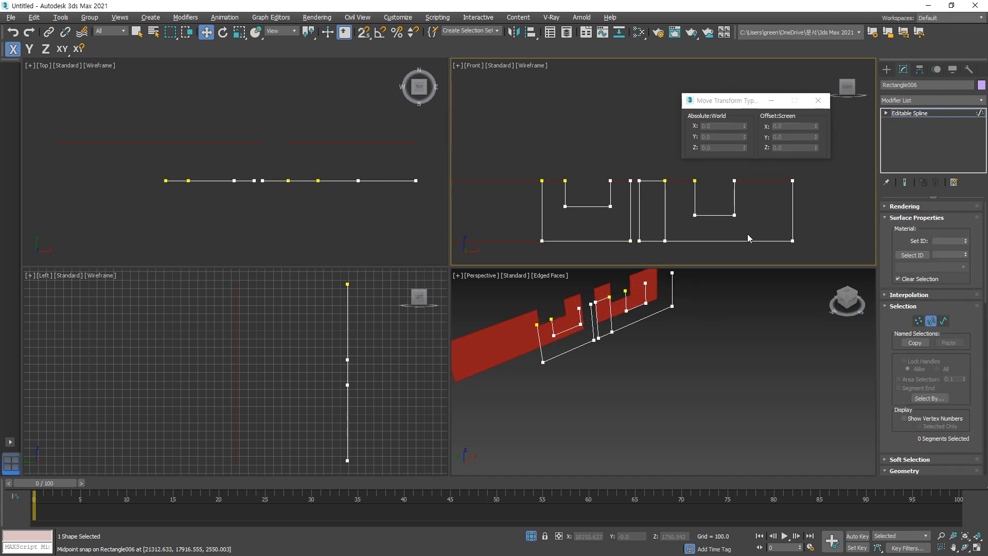
Step: Connect the open top vertices on both sides of the left window to close that wall outline
{"action": "key", "text": "1"}
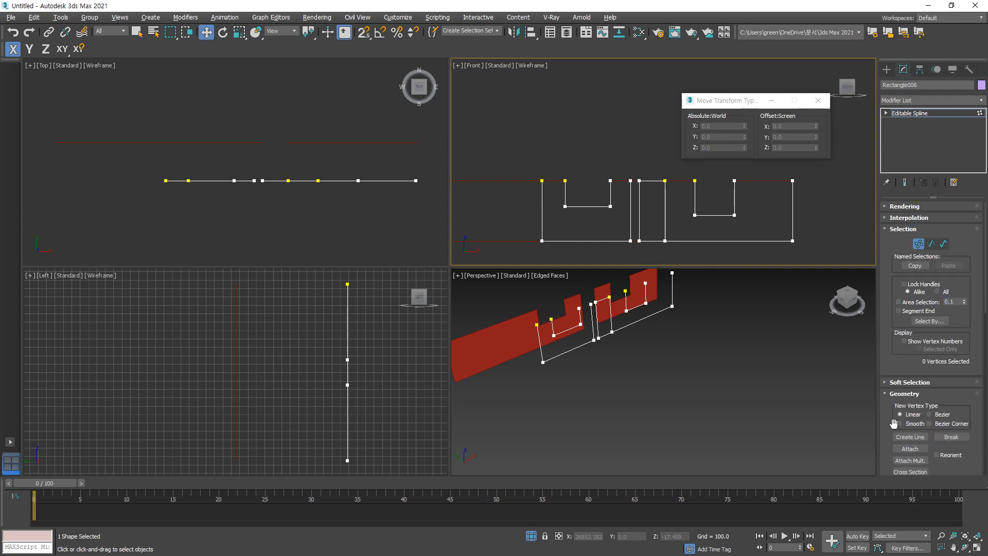
{"action": "scroll", "coordinate": [910, 426], "scroll_direction": "down", "scroll_amount": 3}
{"action": "scroll", "coordinate": [919, 429], "scroll_direction": "down", "scroll_amount": 5}
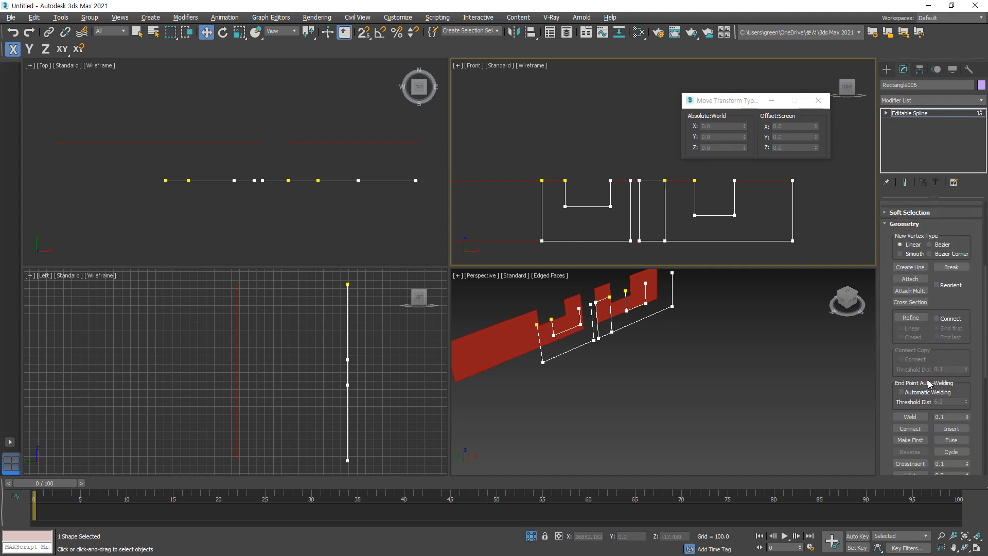
{"action": "left_click", "coordinate": [921, 354]}
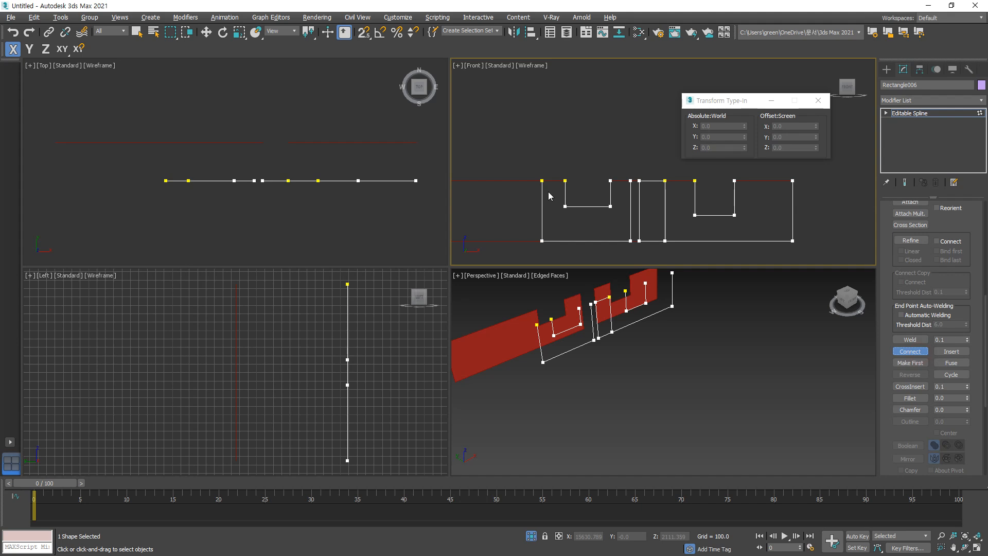
{"action": "left_click_drag", "start_coordinate": [542, 181], "coordinate": [565, 180]}
{"action": "key", "text": "w"}
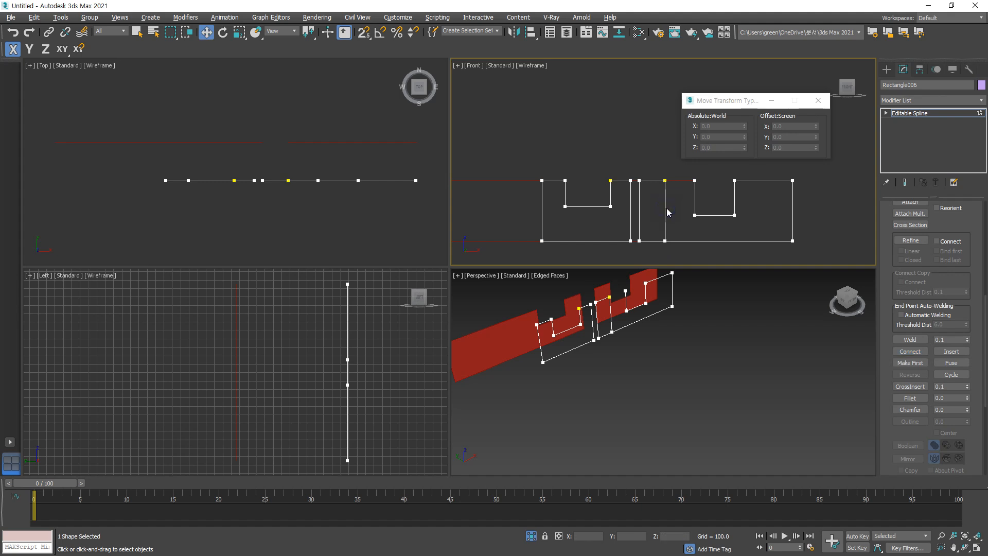
Step: Delete the narrow door rectangle spline between the two wall outlines
{"action": "key", "text": "3"}
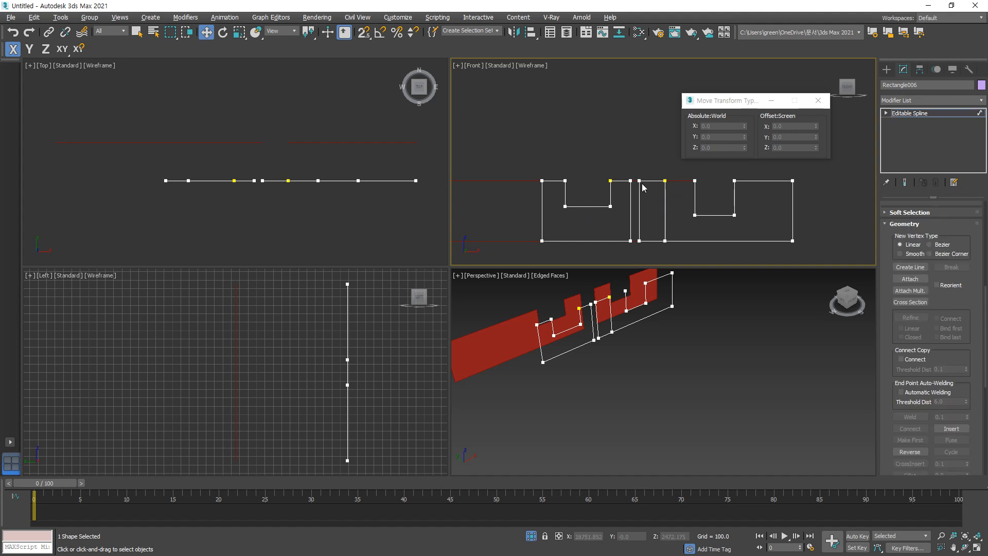
{"action": "left_click", "coordinate": [644, 180]}
{"action": "key", "text": "Delete"}
Step: Connect the open top vertices beside the right window to close the right wall outline
{"action": "scroll", "coordinate": [933, 358], "scroll_direction": "down", "scroll_amount": 5}
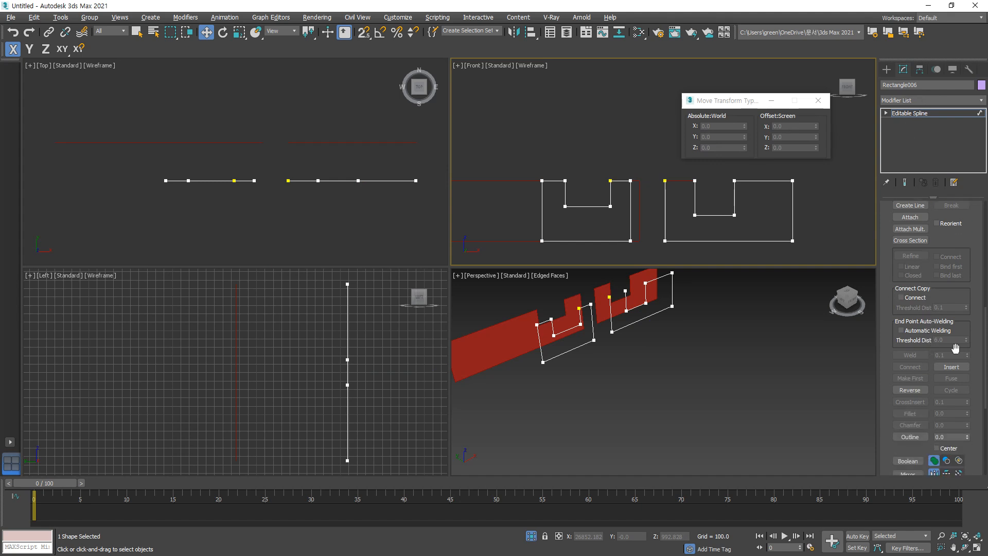
{"action": "key", "text": "1"}
{"action": "left_click", "coordinate": [910, 290]}
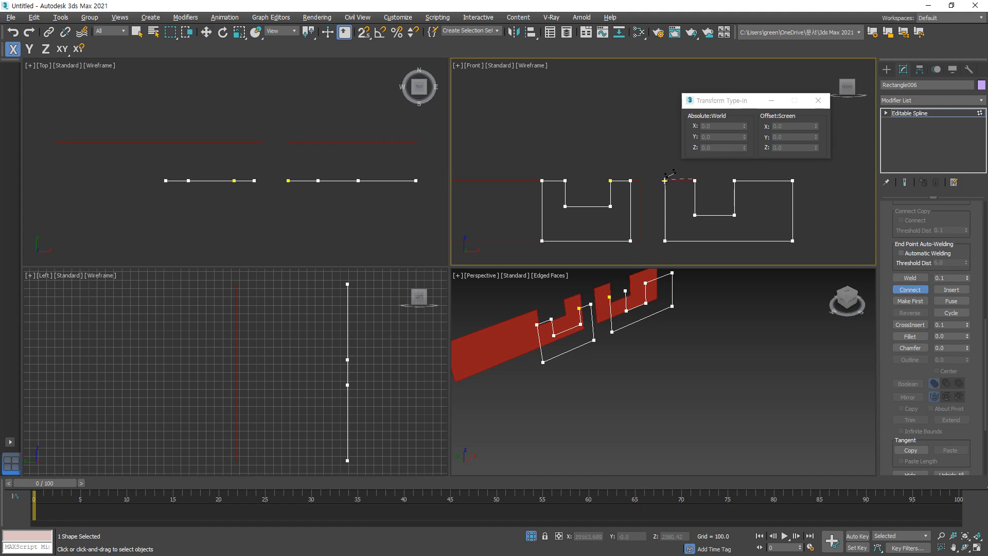
{"action": "left_click_drag", "start_coordinate": [667, 180], "coordinate": [665, 180]}
{"action": "key", "text": "w"}
Step: Set all vertices of both wall outlines to Corner and close the Transform Type-In dialog
{"action": "key", "text": "ctrl+a"}
{"action": "right_click", "coordinate": [730, 177]}
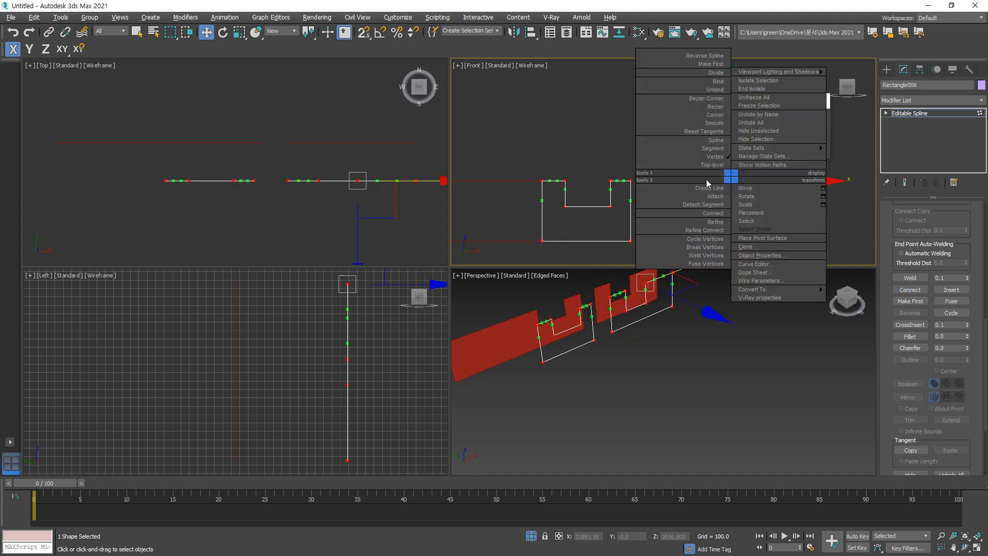
{"action": "left_click", "coordinate": [718, 116]}
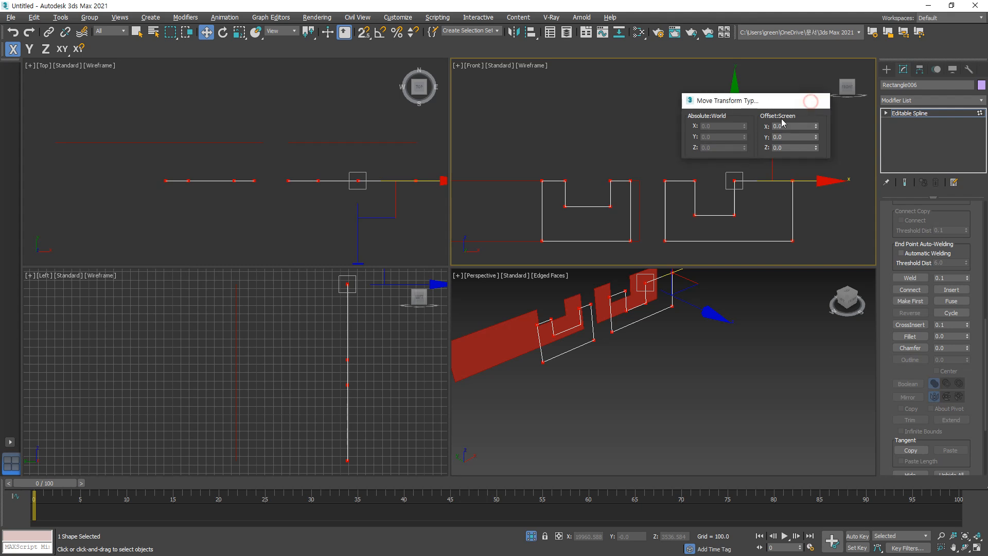
{"action": "left_click", "coordinate": [817, 100]}
{"action": "left_click", "coordinate": [690, 148]}
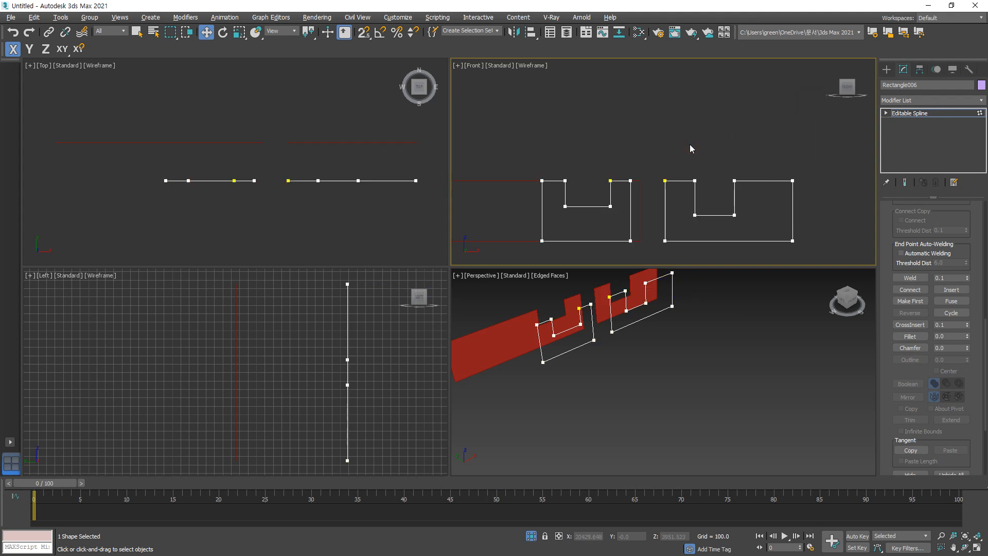
Step: Convert the spline with both closed wall outlines to an Editable Poly
{"action": "left_click", "coordinate": [902, 116]}
{"action": "right_click", "coordinate": [902, 116]}
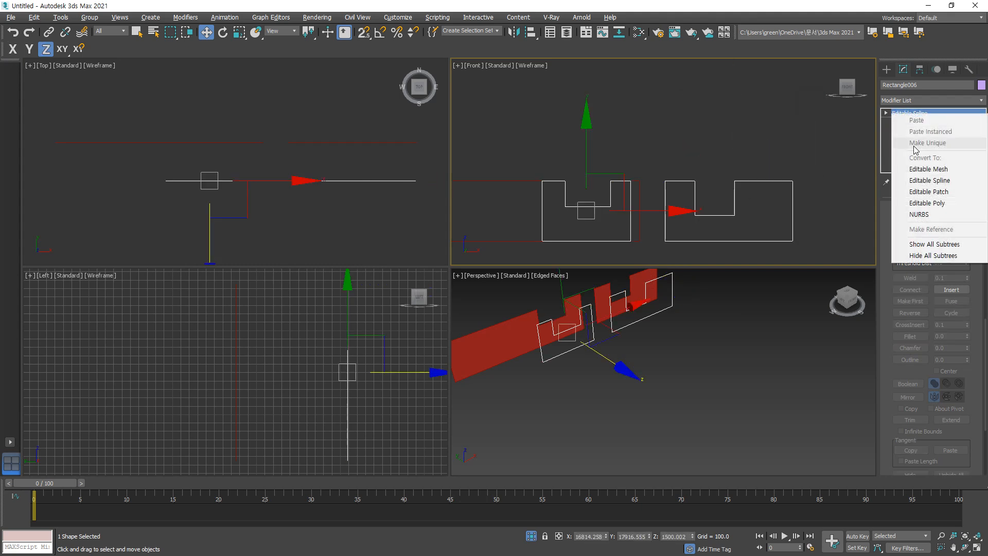
{"action": "left_click", "coordinate": [946, 204]}
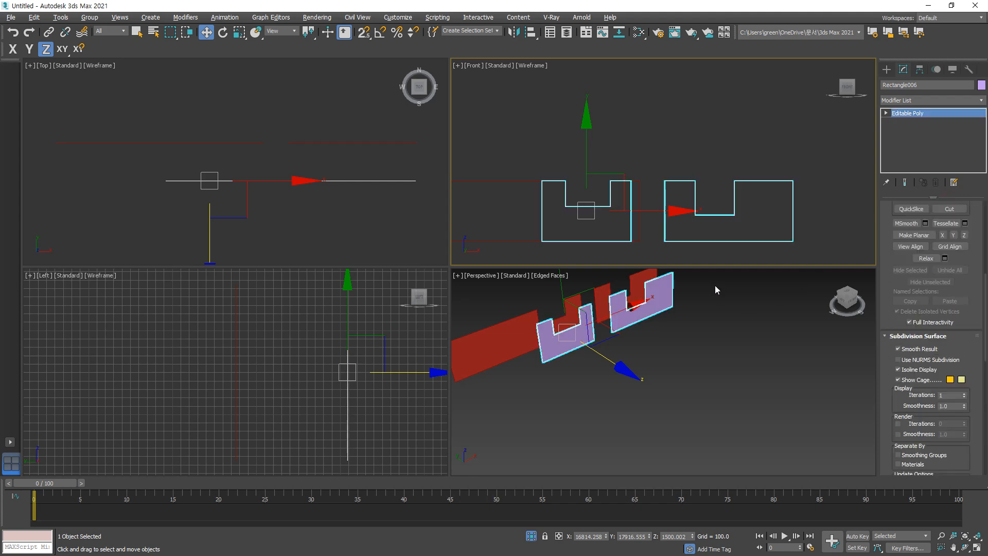
Step: End the isolation of the new wall surfaces to bring back the floor plan and the frozen wall model
{"action": "left_click_drag", "start_coordinate": [702, 353], "coordinate": [511, 284]}
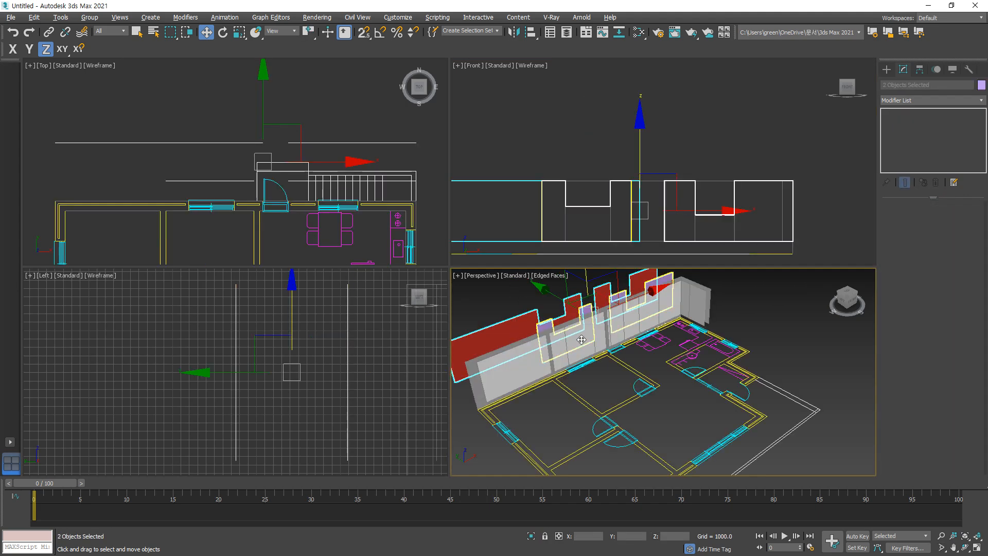
{"action": "left_click", "coordinate": [709, 134]}
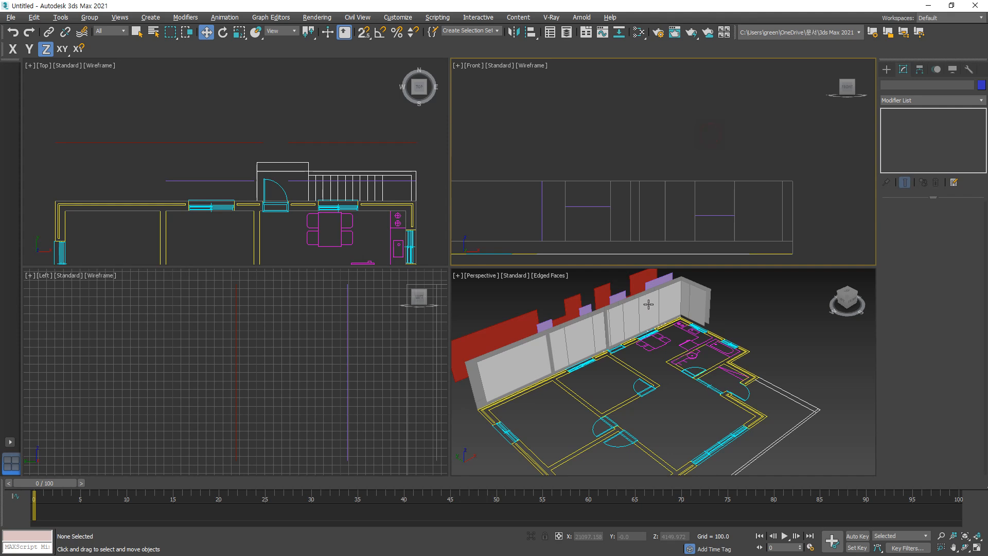
{"action": "left_click", "coordinate": [666, 304]}
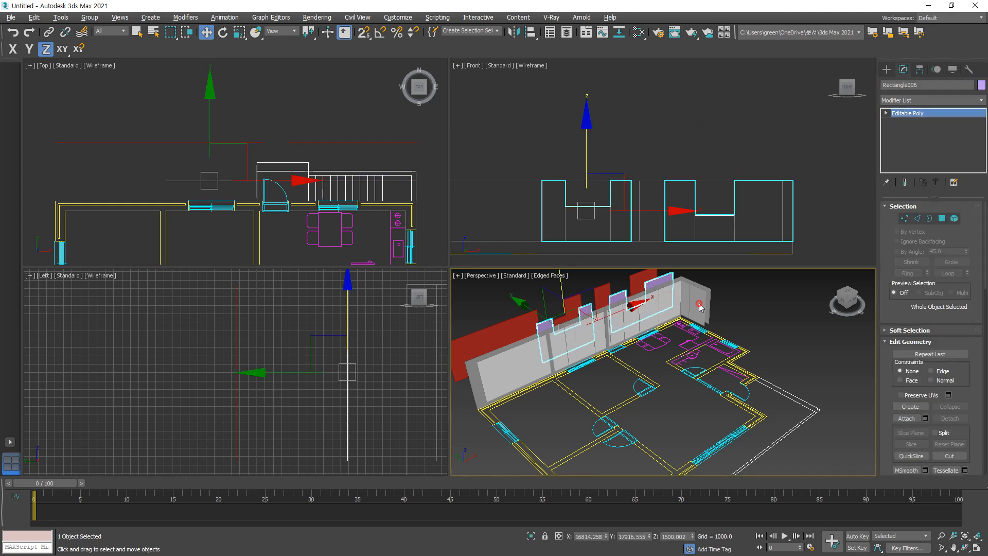
{"action": "left_click", "coordinate": [743, 288]}
Step: Unfreeze the wall model by hit in the perspective view
{"action": "left_click", "coordinate": [953, 70]}
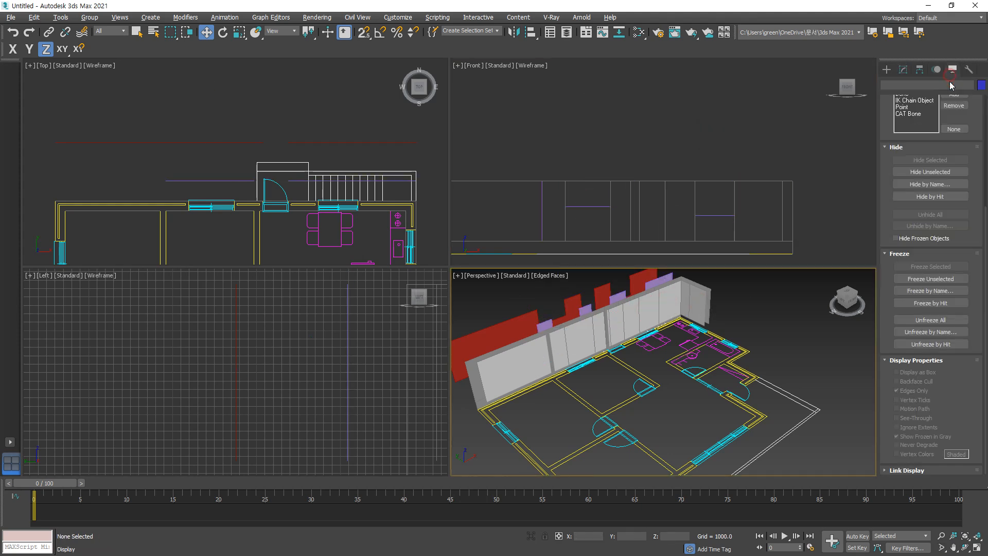
{"action": "left_click", "coordinate": [930, 303]}
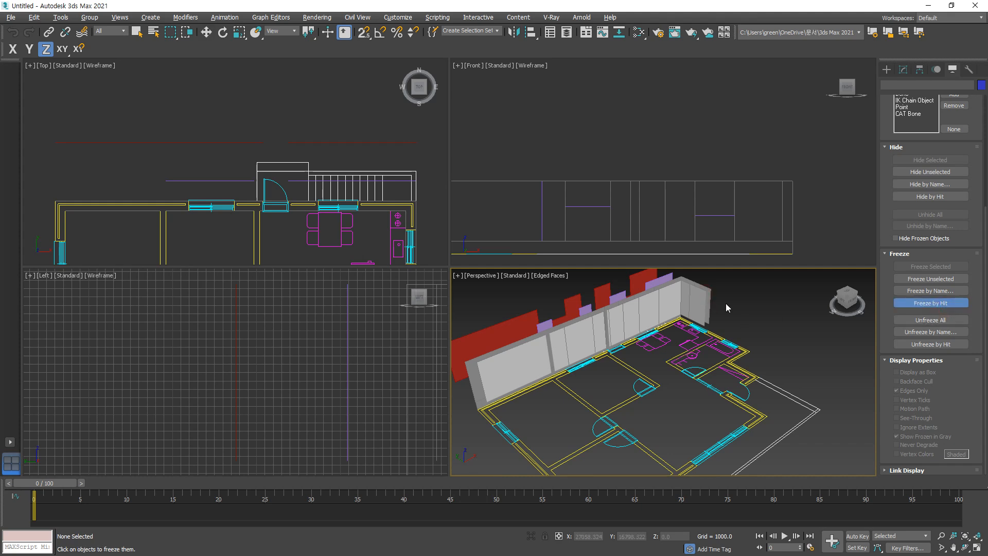
{"action": "left_click", "coordinate": [930, 344]}
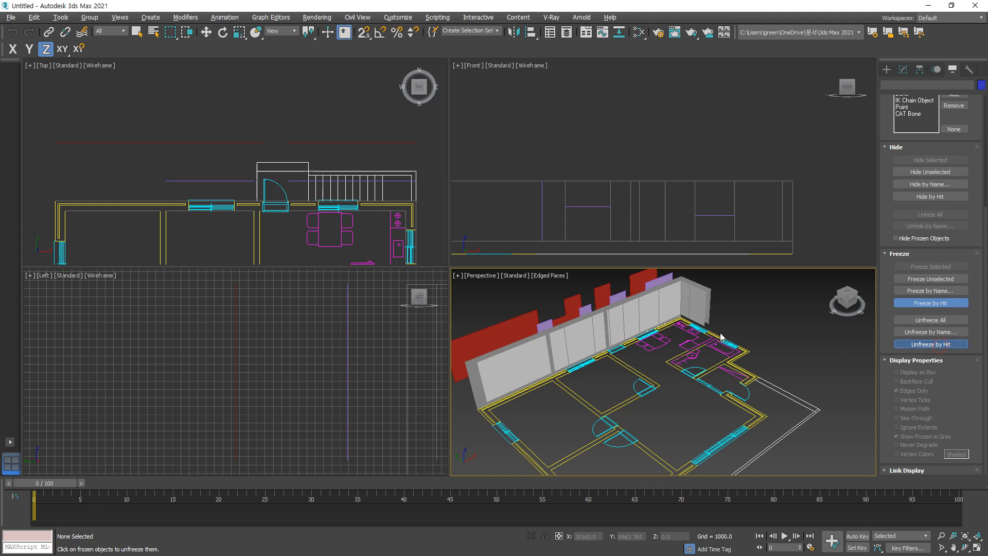
{"action": "left_click", "coordinate": [696, 304]}
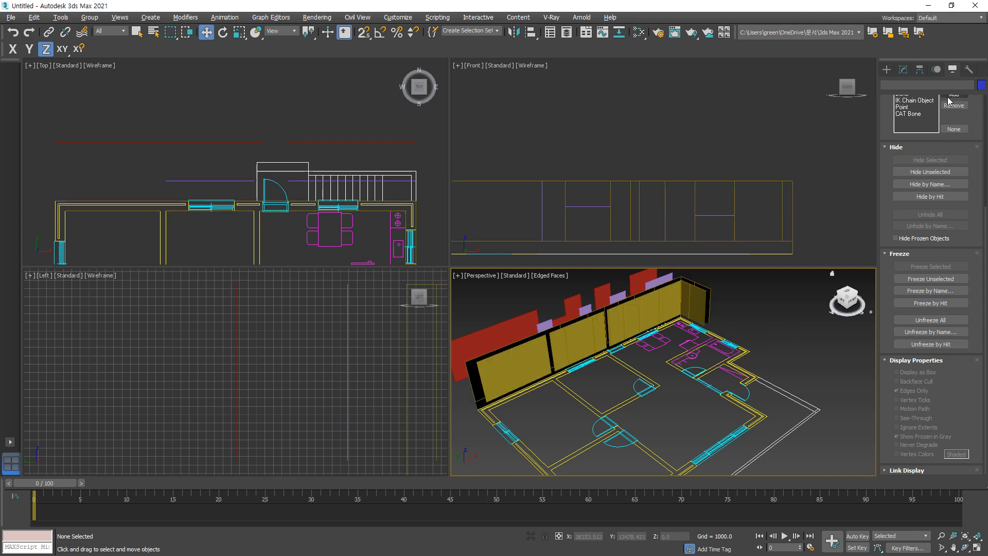
Step: Select the unfrozen wall model and unhide all of its polygons
{"action": "left_click", "coordinate": [904, 70]}
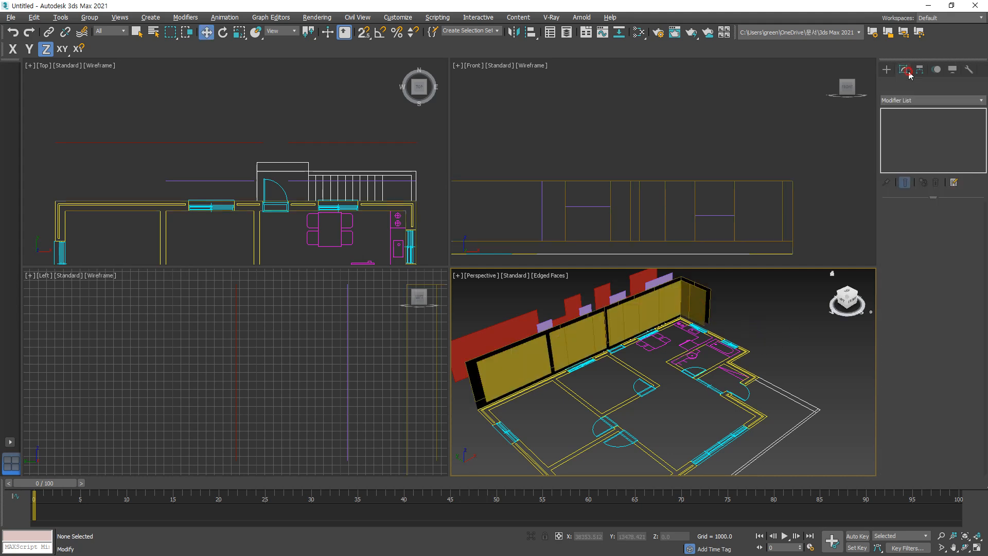
{"action": "left_click", "coordinate": [696, 297]}
{"action": "scroll", "coordinate": [955, 345], "scroll_direction": "down", "scroll_amount": 5}
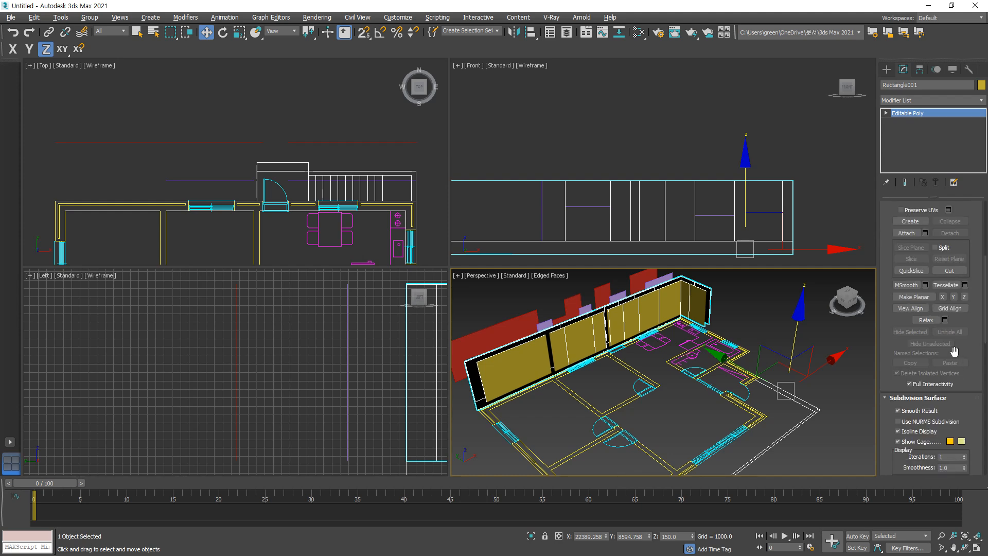
{"action": "key", "text": "4"}
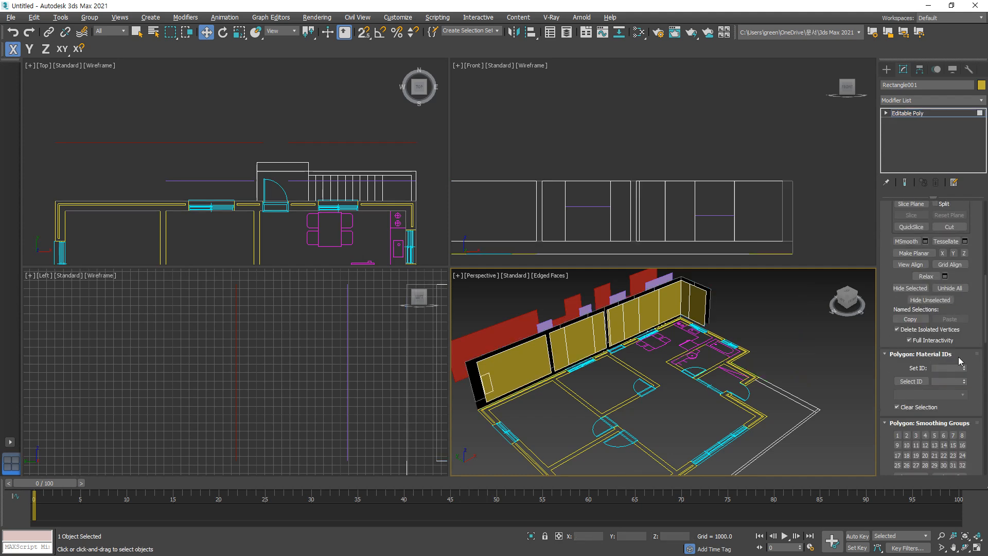
{"action": "left_click", "coordinate": [950, 288]}
Step: Delete the adjacent inner polygons along the back wall of the room beside the entrance door
{"action": "scroll", "coordinate": [661, 304], "scroll_direction": "up", "scroll_amount": 5}
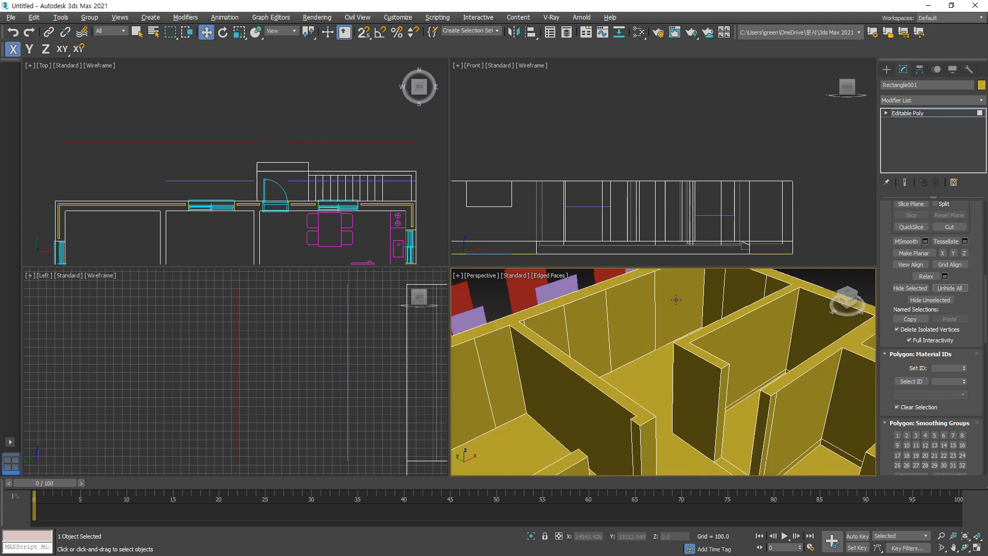
{"action": "left_click", "coordinate": [669, 303]}
{"action": "left_click", "coordinate": [634, 314], "text": "ctrl"}
{"action": "left_click", "coordinate": [580, 318], "text": "ctrl"}
{"action": "left_click", "coordinate": [555, 325], "text": "ctrl"}
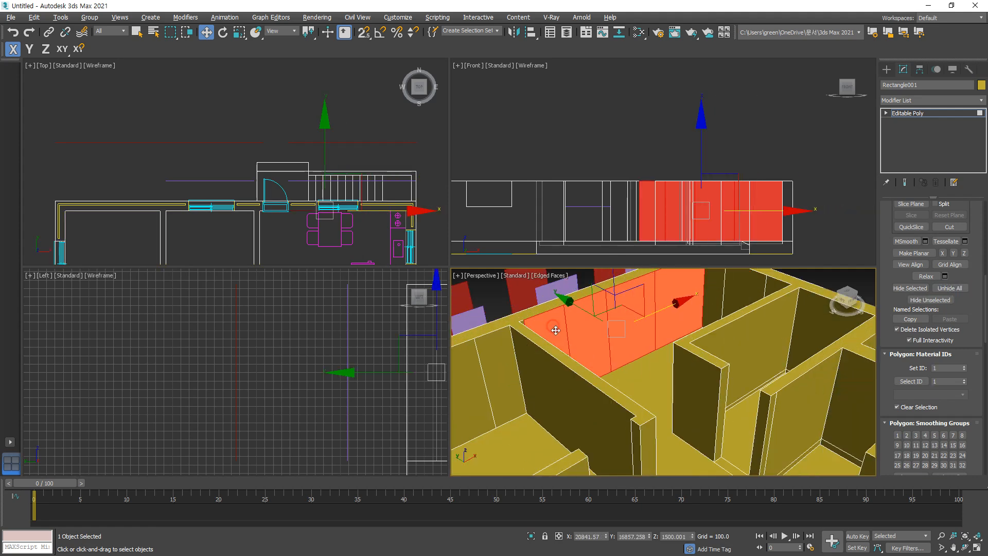
{"action": "middle_click_drag", "start_coordinate": [556, 325], "coordinate": [616, 308], "text": "alt"}
{"action": "left_click", "coordinate": [593, 363]}
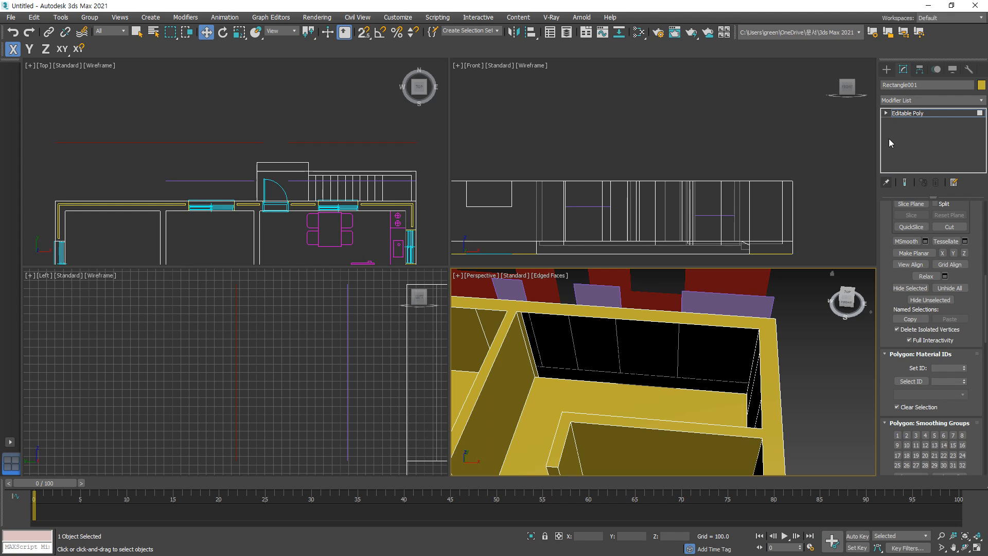
Step: Move the purple wall surface with 3D snap from its top corner beside the door onto the matching inner-wall corner of the wall model
{"action": "left_click", "coordinate": [906, 113]}
{"action": "left_click", "coordinate": [743, 312]}
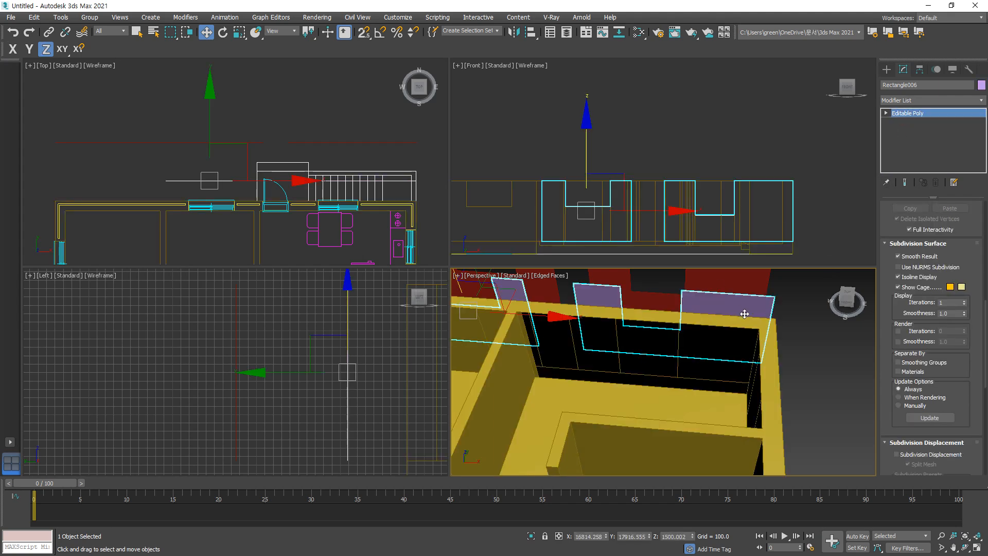
{"action": "key", "text": "m"}
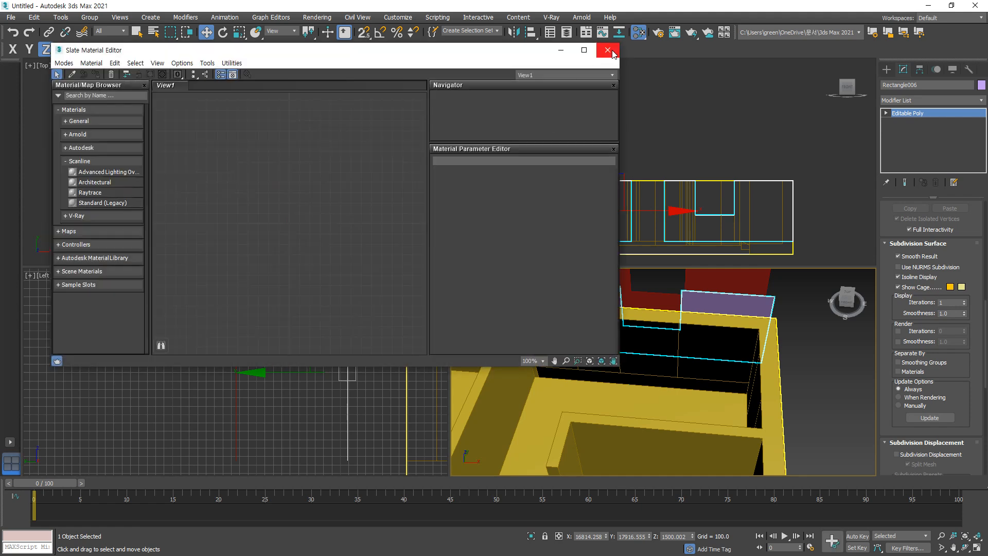
{"action": "left_click", "coordinate": [603, 53]}
{"action": "right_click", "coordinate": [540, 70]}
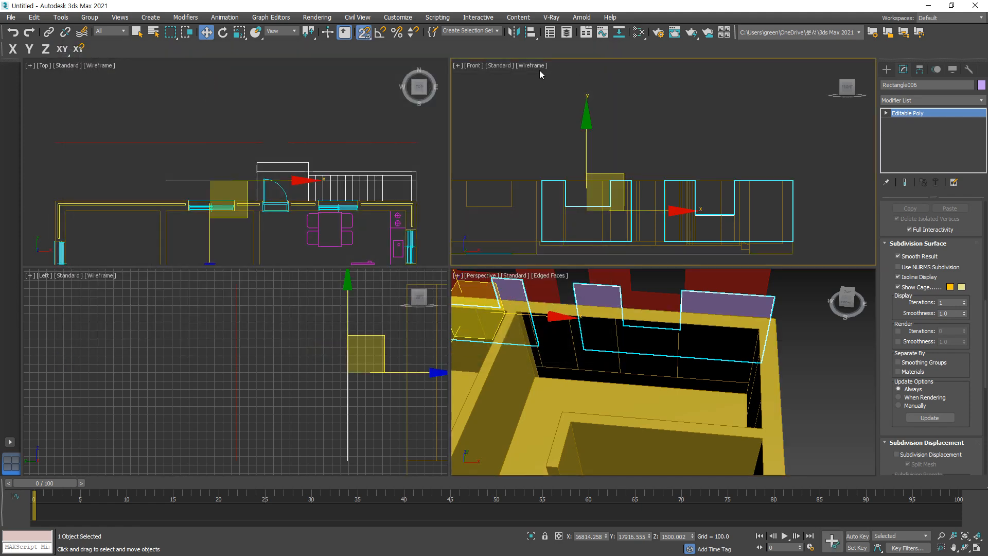
{"action": "key", "text": "s"}
{"action": "left_click", "coordinate": [363, 33]}
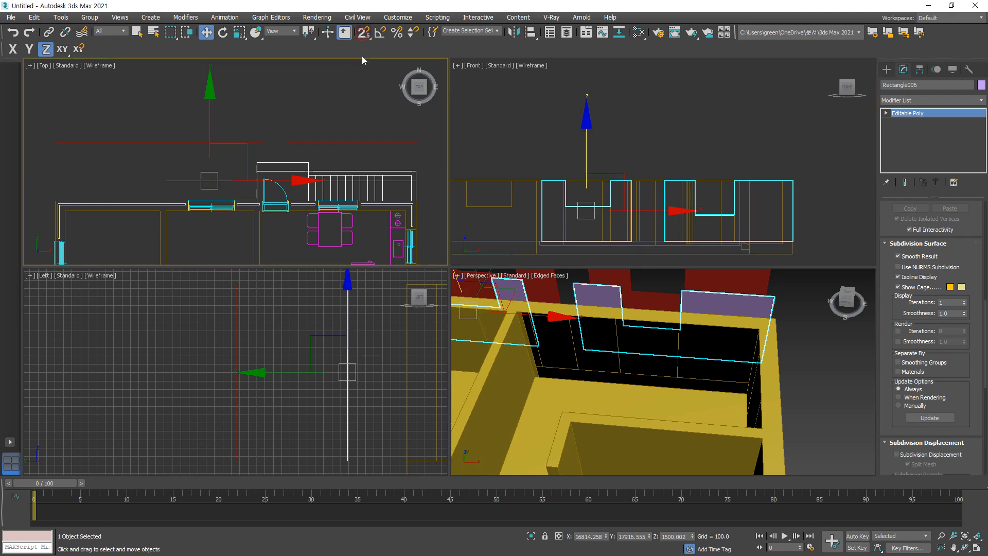
{"action": "left_click", "coordinate": [364, 82]}
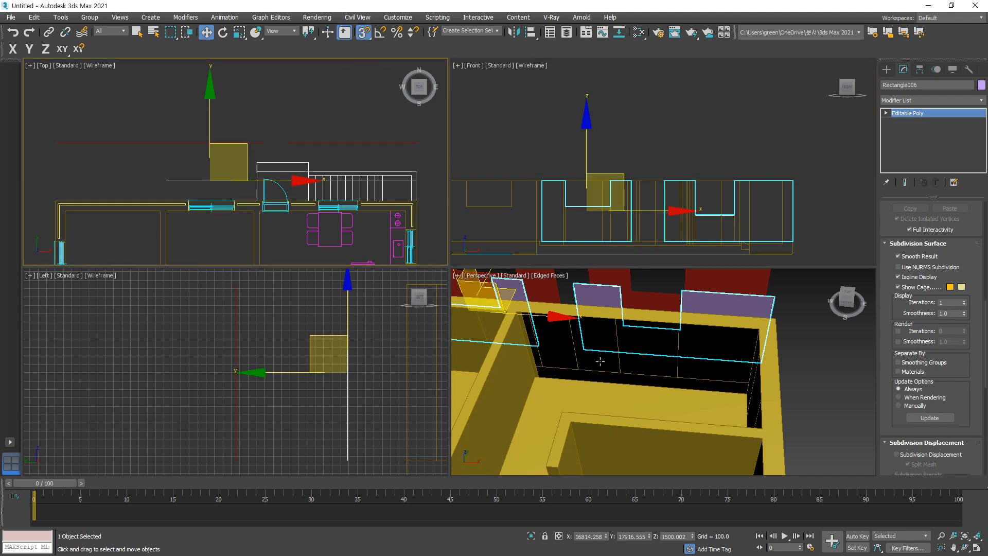
{"action": "left_click", "coordinate": [575, 286]}
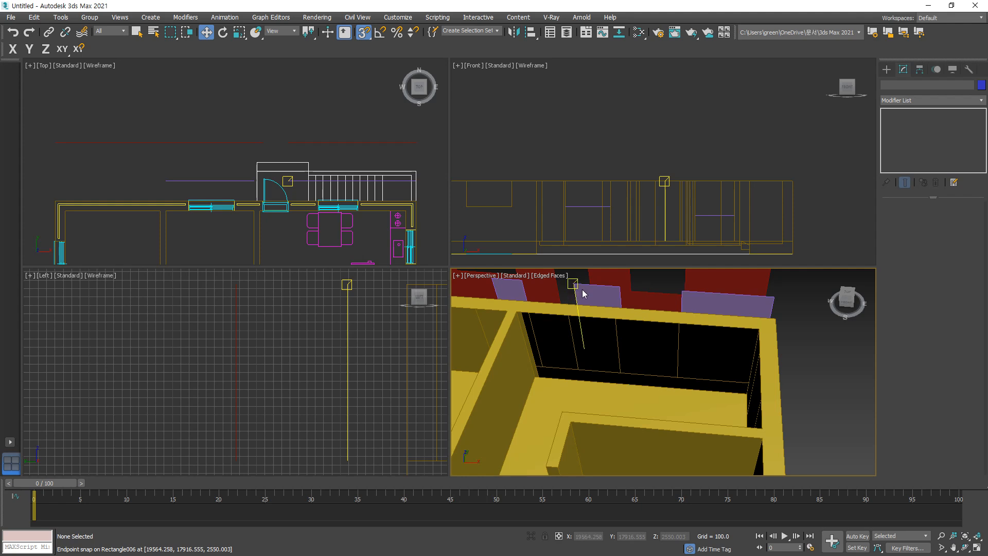
{"action": "left_click", "coordinate": [576, 287]}
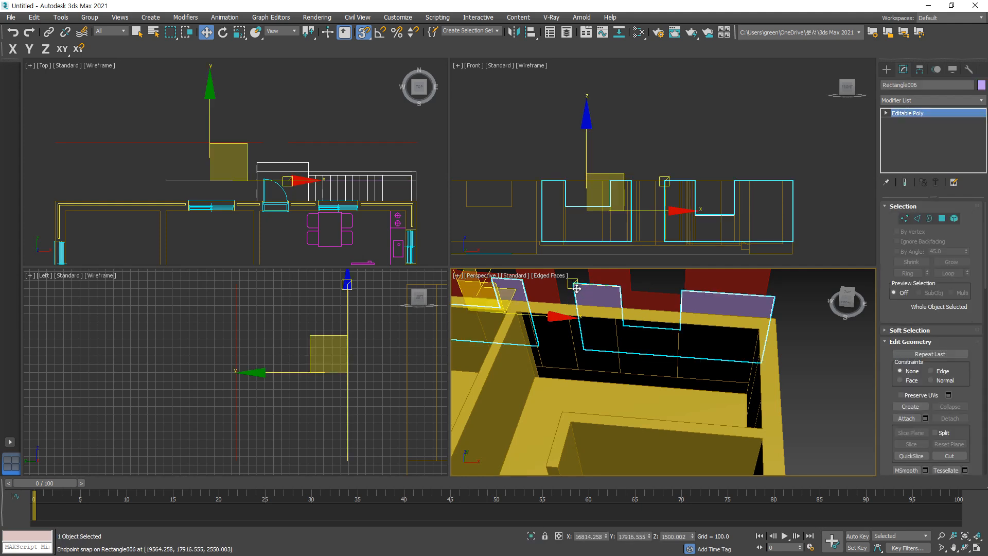
{"action": "mouse_move", "coordinate": [570, 301]}
{"action": "left_mouse_down"}
{"action": "mouse_move", "coordinate": [566, 320]}
{"action": "mouse_move", "coordinate": [548, 320]}
{"action": "mouse_move", "coordinate": [563, 319]}
{"action": "left_mouse_up"}
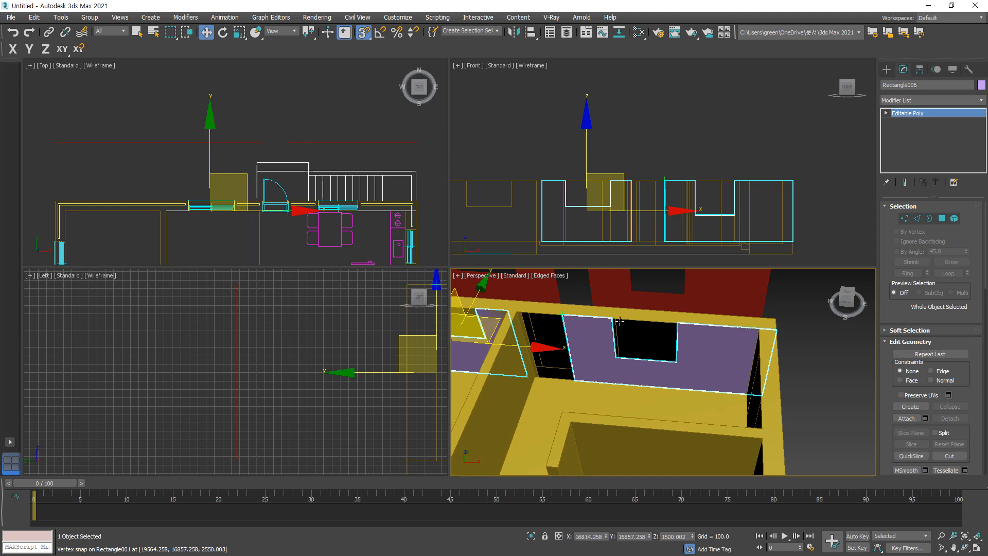
Step: Move the two end vertices of the purple wall surface with 2.5D snap to the room's inner corner beside the kitchen counter
{"action": "middle_click_drag", "start_coordinate": [687, 328], "coordinate": [698, 323]}
{"action": "middle_click_drag", "start_coordinate": [833, 354], "coordinate": [794, 338]}
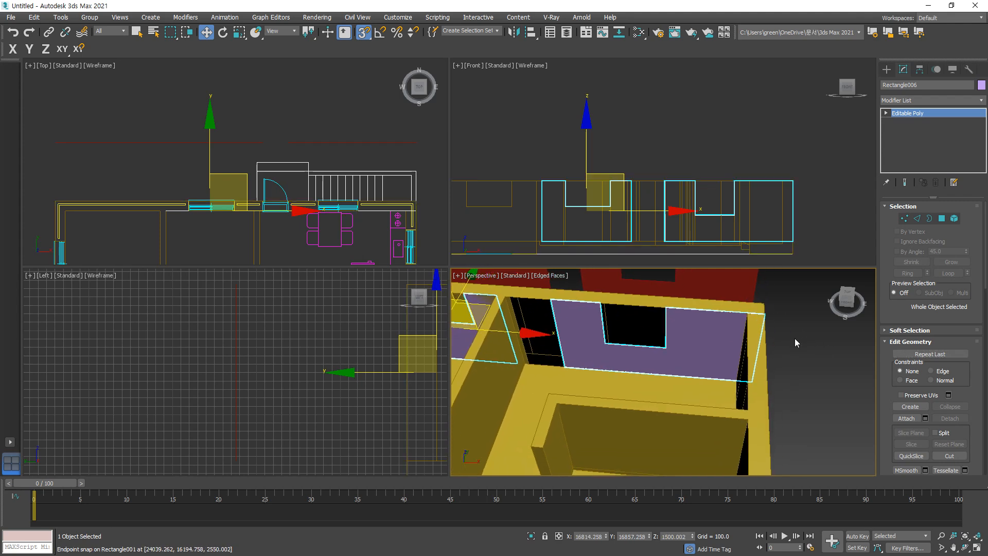
{"action": "middle_click_drag", "start_coordinate": [396, 186], "coordinate": [329, 139]}
{"action": "scroll", "coordinate": [332, 138], "scroll_direction": "up", "scroll_amount": 5}
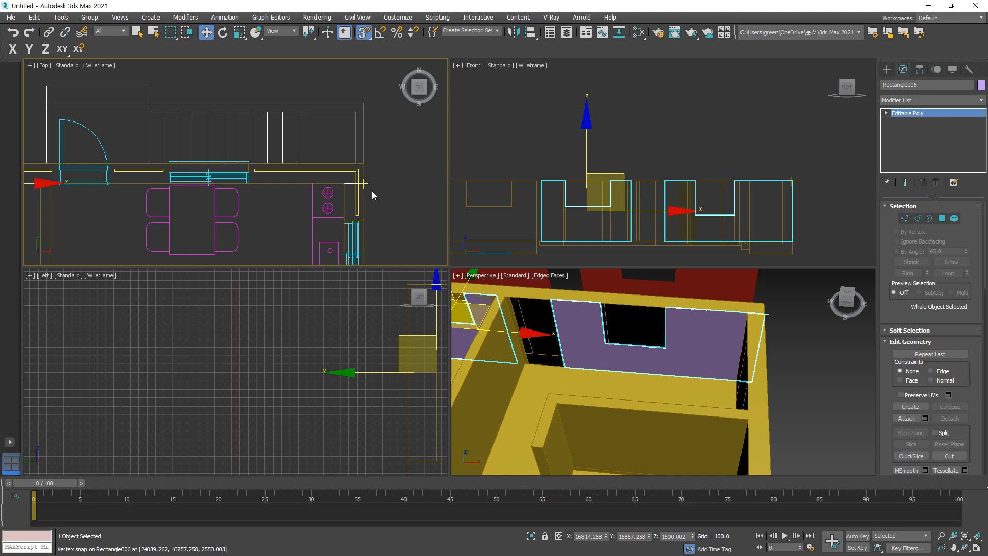
{"action": "key", "text": "1"}
{"action": "left_click_drag", "start_coordinate": [350, 179], "coordinate": [375, 189]}
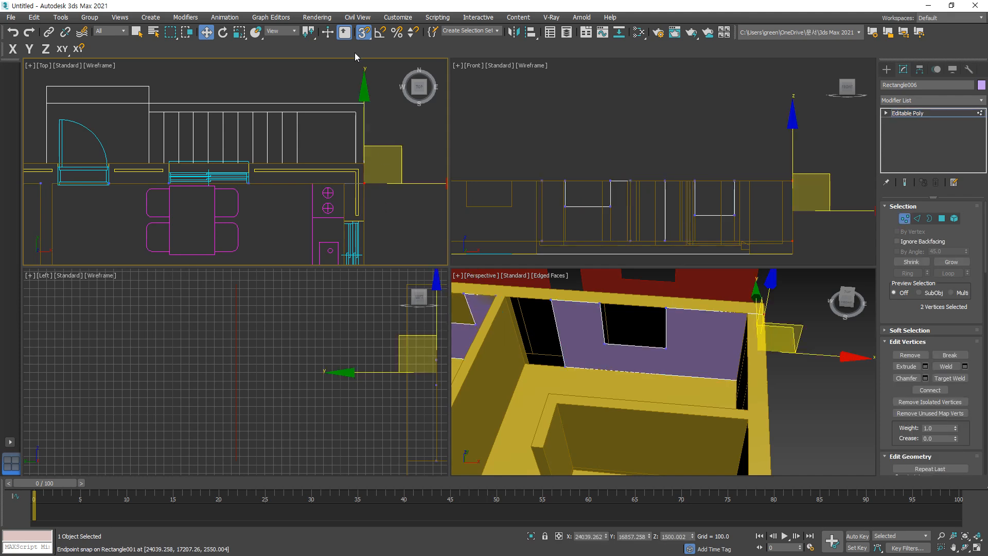
{"action": "left_click_drag", "start_coordinate": [366, 76], "coordinate": [362, 64]}
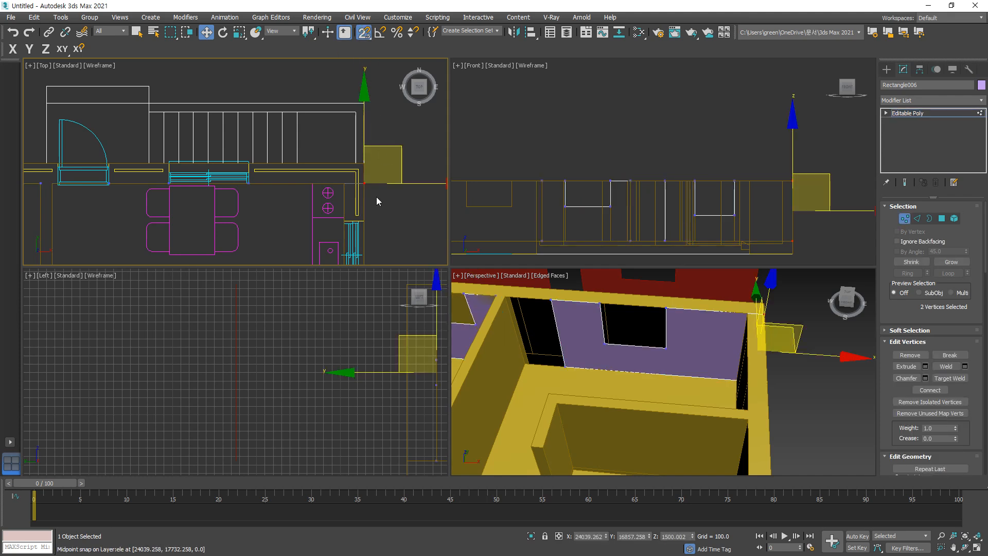
{"action": "left_click_drag", "start_coordinate": [364, 182], "coordinate": [345, 183]}
{"action": "left_click", "coordinate": [397, 137]}
Step: Delete the wall model's inner polygon behind the window opening in the neighbouring room's back wall
{"action": "scroll", "coordinate": [619, 341], "scroll_direction": "down", "scroll_amount": 3}
{"action": "middle_click_drag", "start_coordinate": [605, 335], "coordinate": [684, 324]}
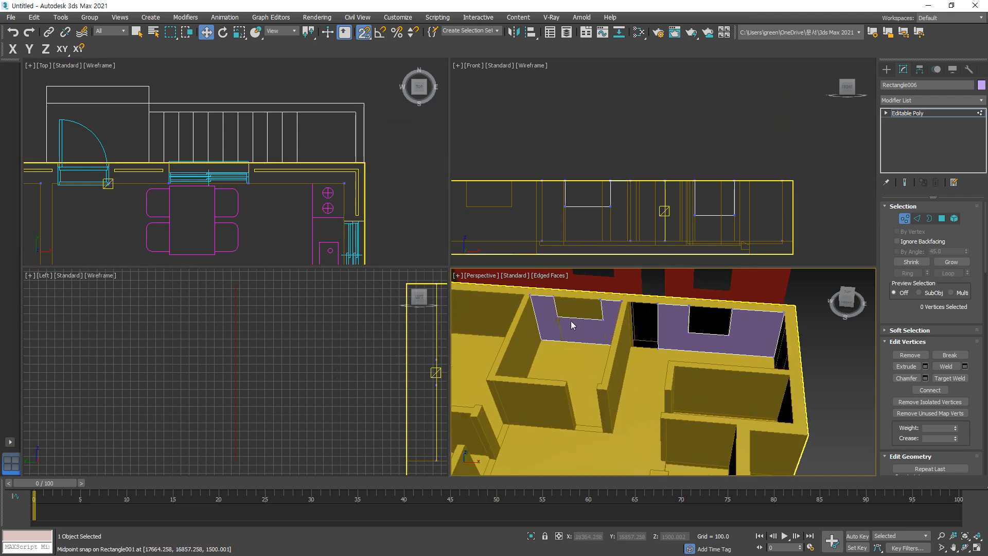
{"action": "key", "text": "4"}
{"action": "scroll", "coordinate": [571, 304], "scroll_direction": "up", "scroll_amount": 3}
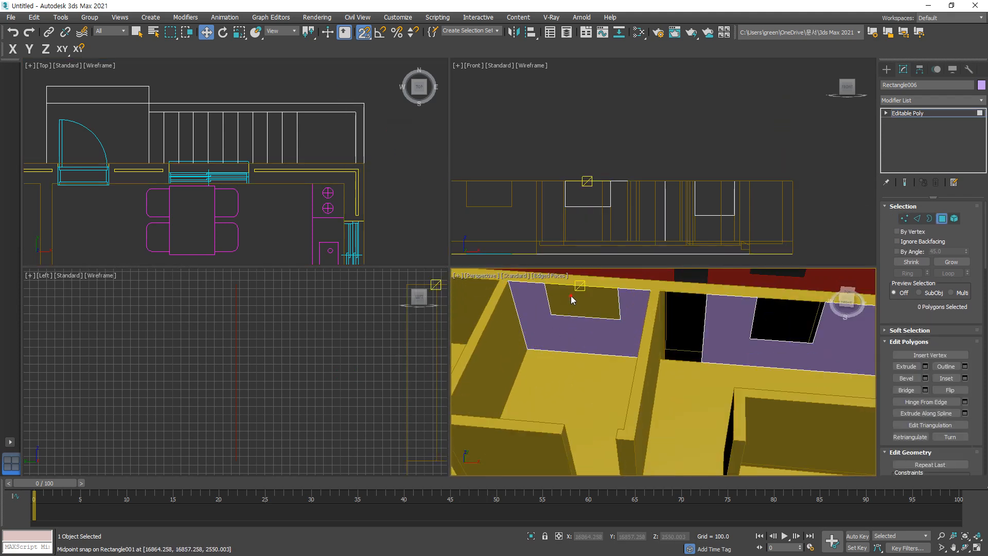
{"action": "key", "text": "F5"}
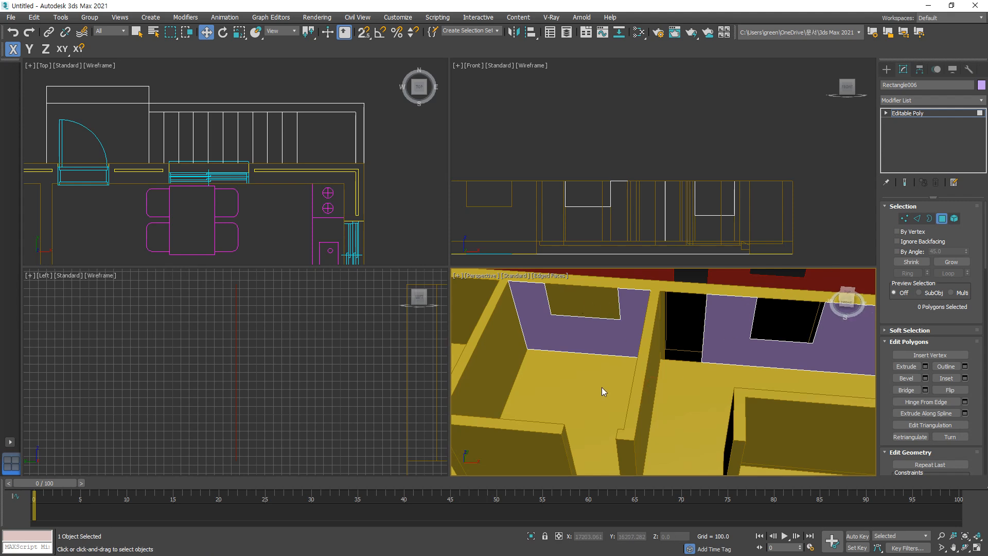
{"action": "key", "text": "4"}
{"action": "left_click", "coordinate": [628, 401]}
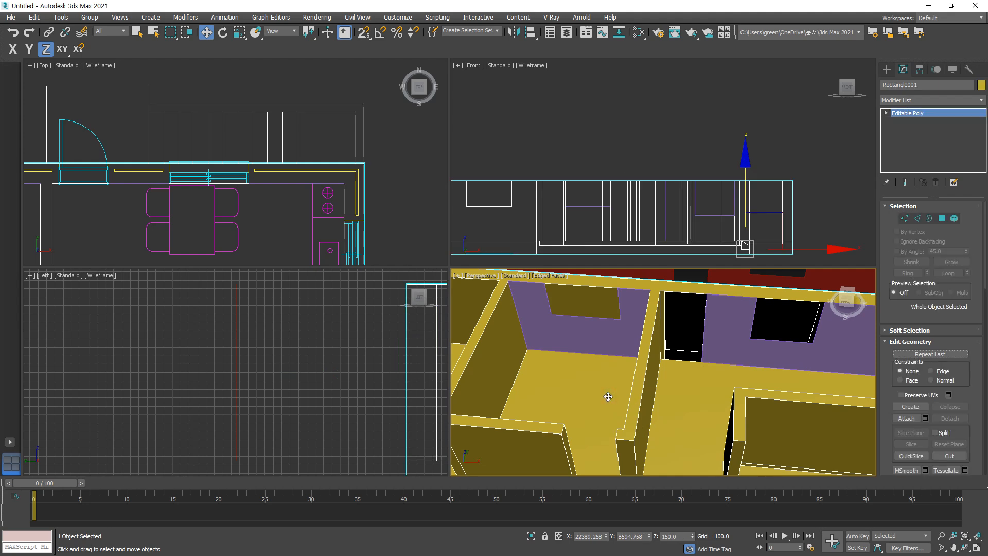
{"action": "key", "text": "4"}
{"action": "left_click", "coordinate": [579, 302]}
{"action": "key", "text": "Delete"}
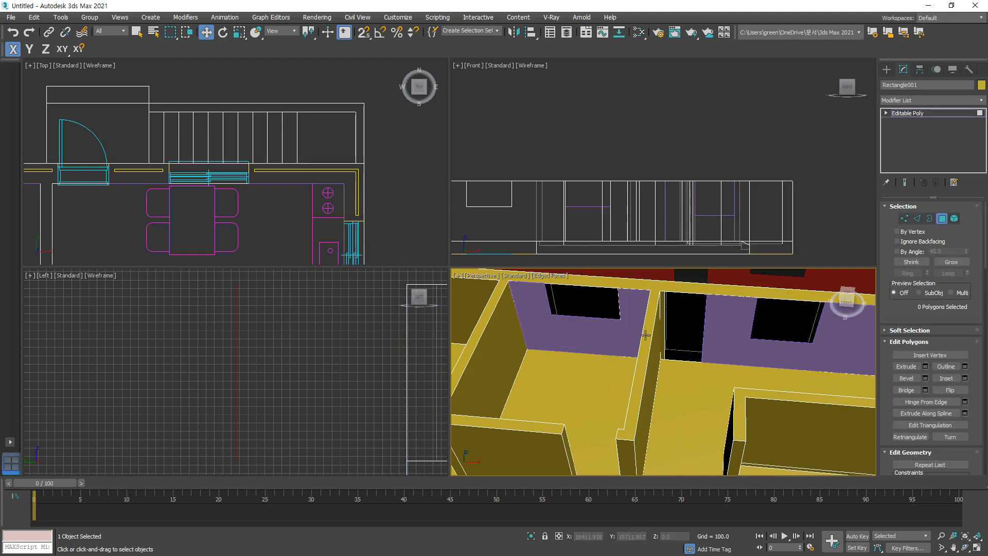
Step: Delete the wall model's outer polygons along the exterior side of the back wall, above the base strip
{"action": "scroll", "coordinate": [649, 370], "scroll_direction": "down", "scroll_amount": 3}
{"action": "mouse_move", "coordinate": [719, 367]}
{"action": "middle_mouse_down", "text": "alt"}
{"action": "mouse_move", "coordinate": [596, 366]}
{"action": "mouse_move", "coordinate": [736, 361]}
{"action": "middle_mouse_up", "text": "alt"}
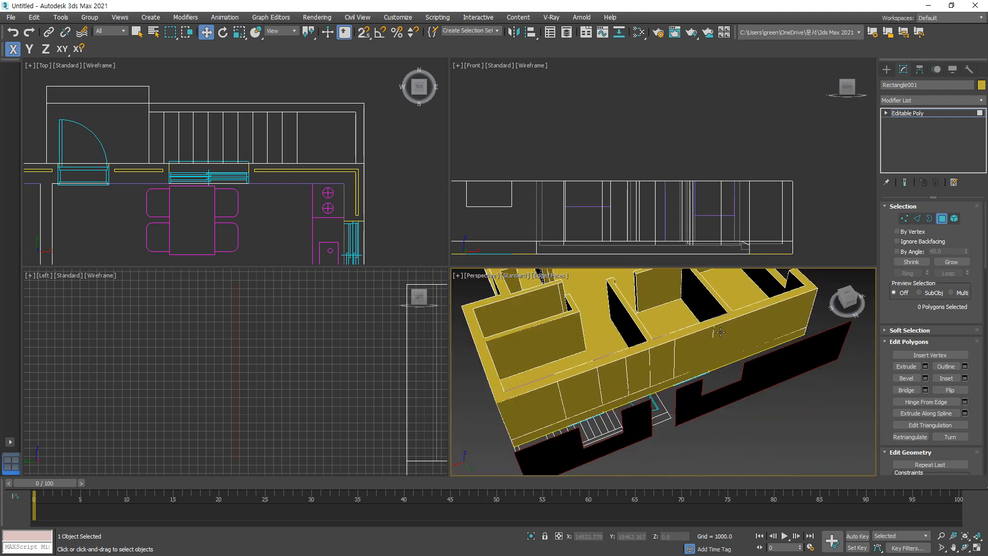
{"action": "left_click", "coordinate": [719, 332]}
{"action": "key", "text": "Delete"}
{"action": "left_click", "coordinate": [656, 365]}
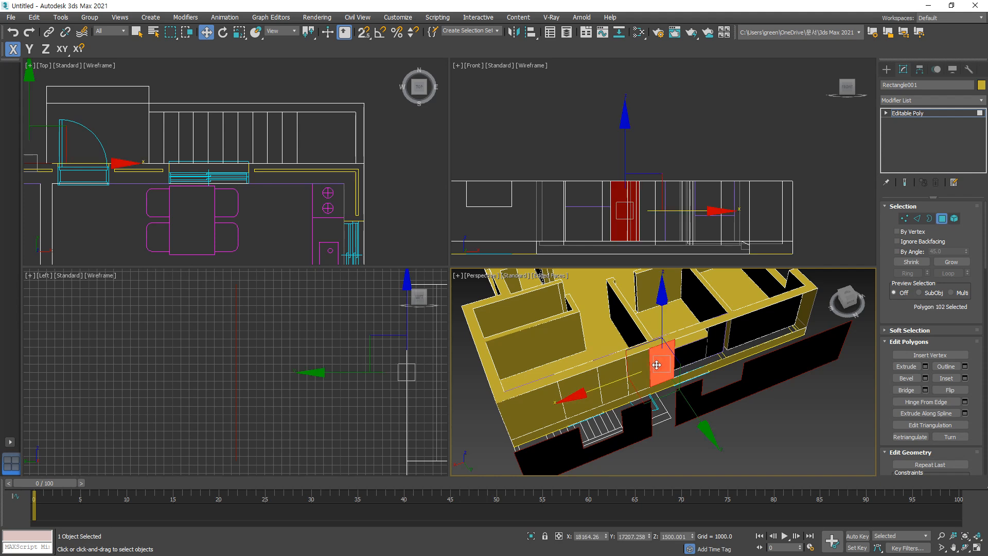
{"action": "key", "text": "Delete"}
{"action": "left_click", "coordinate": [625, 370]}
{"action": "key", "text": "Delete"}
{"action": "left_click", "coordinate": [546, 408]}
{"action": "key", "text": "Delete"}
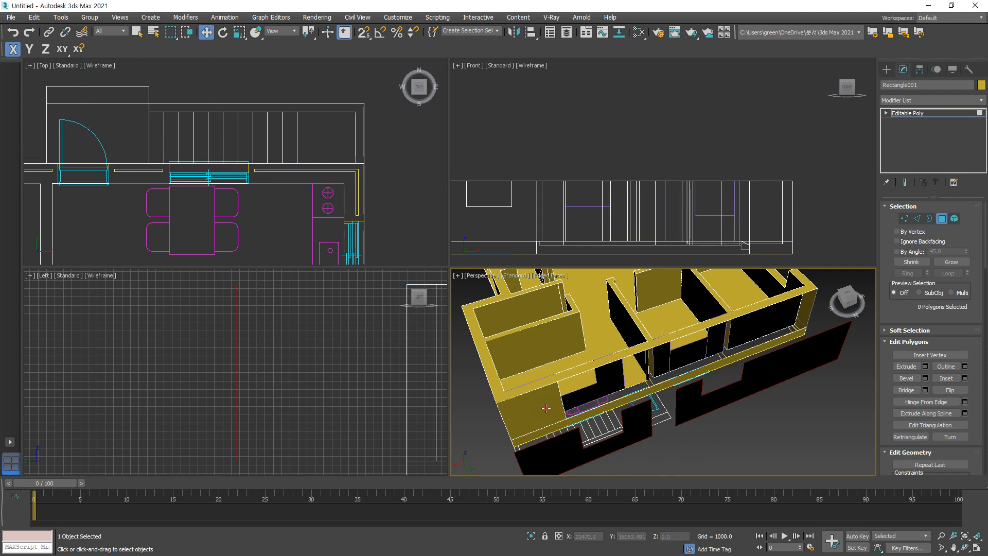
Step: Flip both polygons of the red wall surface Rectangle002 so that they face outward
{"action": "scroll", "coordinate": [668, 412], "scroll_direction": "down", "scroll_amount": 5}
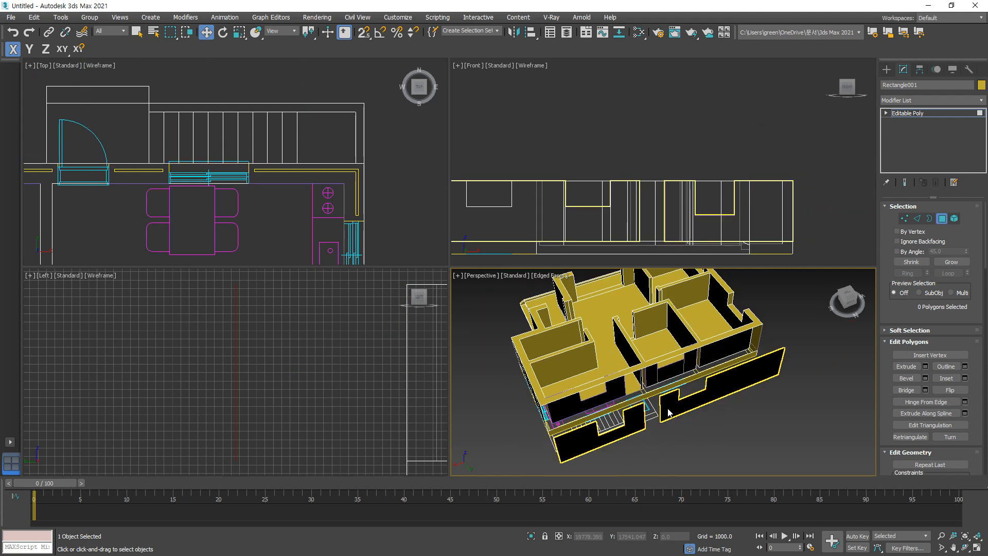
{"action": "left_click", "coordinate": [941, 219]}
{"action": "left_click", "coordinate": [834, 353]}
{"action": "left_click", "coordinate": [746, 381]}
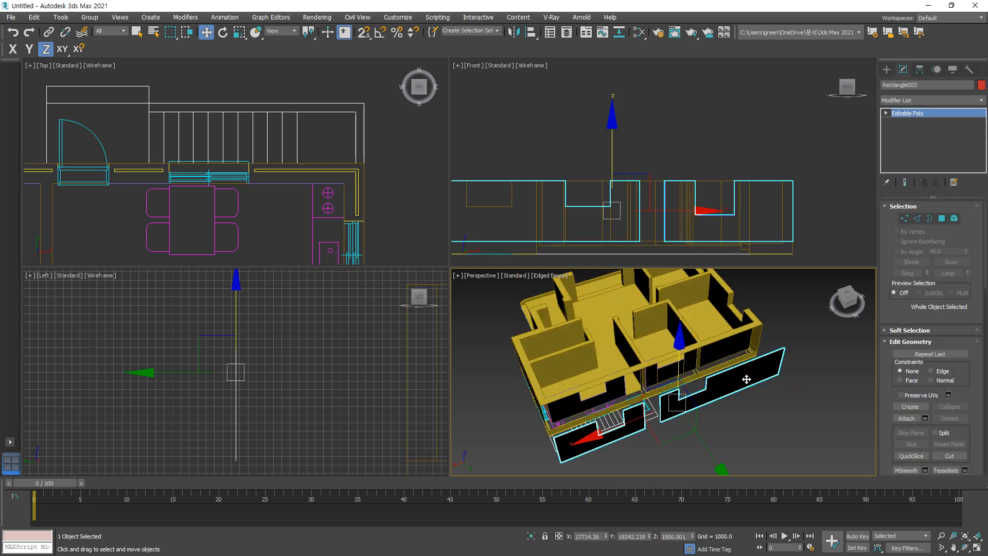
{"action": "key", "text": "4"}
{"action": "key", "text": "ctrl+a"}
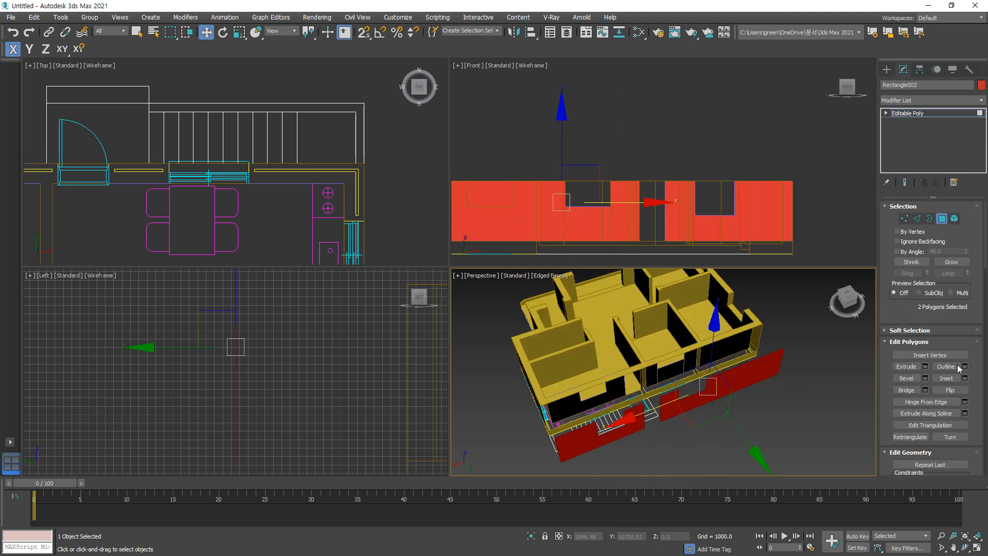
{"action": "left_click", "coordinate": [795, 413]}
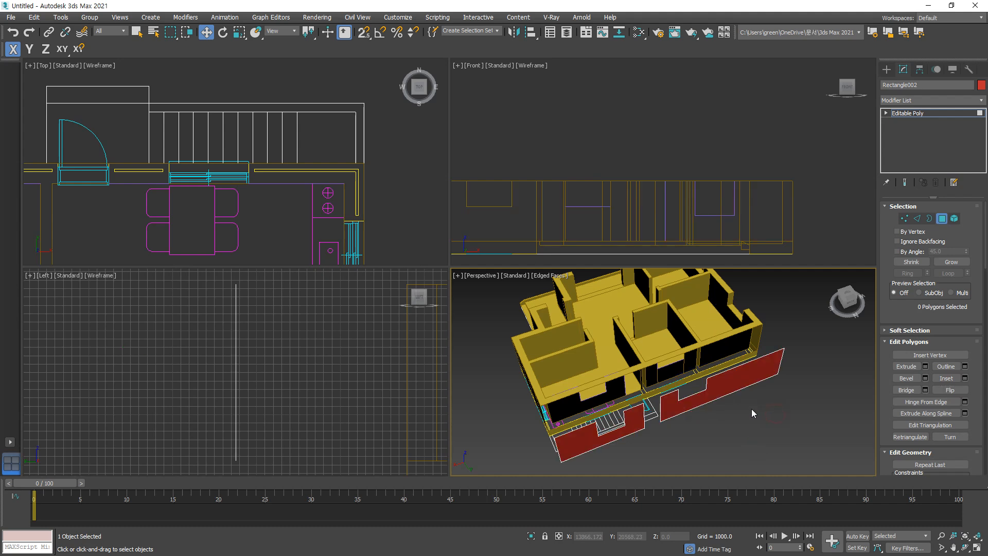
{"action": "key", "text": "4"}
{"action": "key", "text": "F7"}
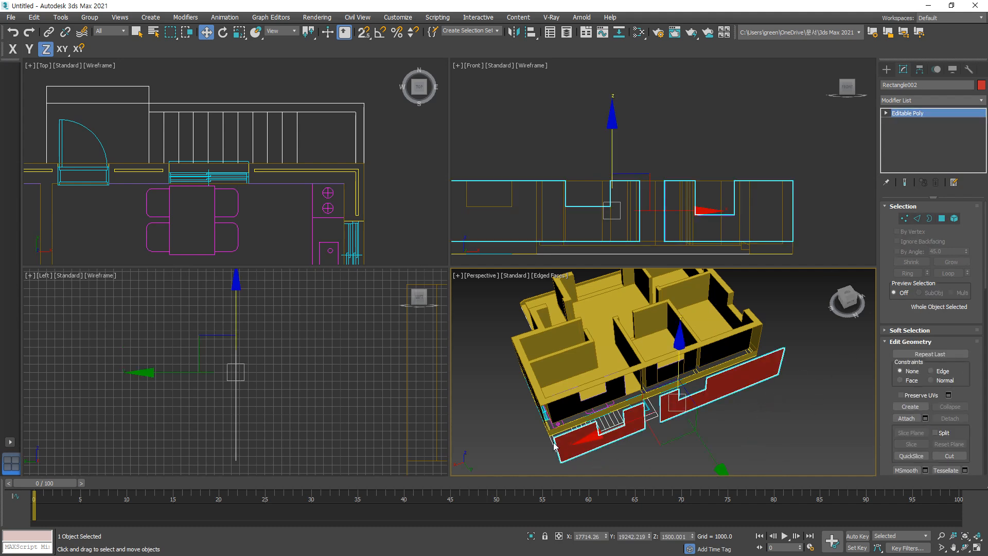
Step: Move the red wall surface with 3D snap from its top end corner onto the matching outer top corner of the wall model
{"action": "scroll", "coordinate": [551, 442], "scroll_direction": "up", "scroll_amount": 5}
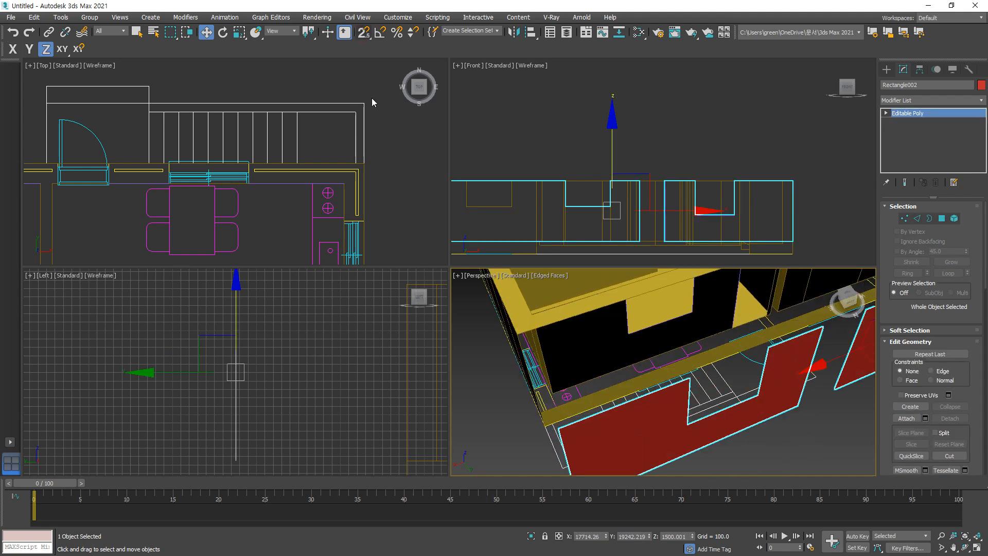
{"action": "left_click_drag", "start_coordinate": [363, 32], "coordinate": [363, 89]}
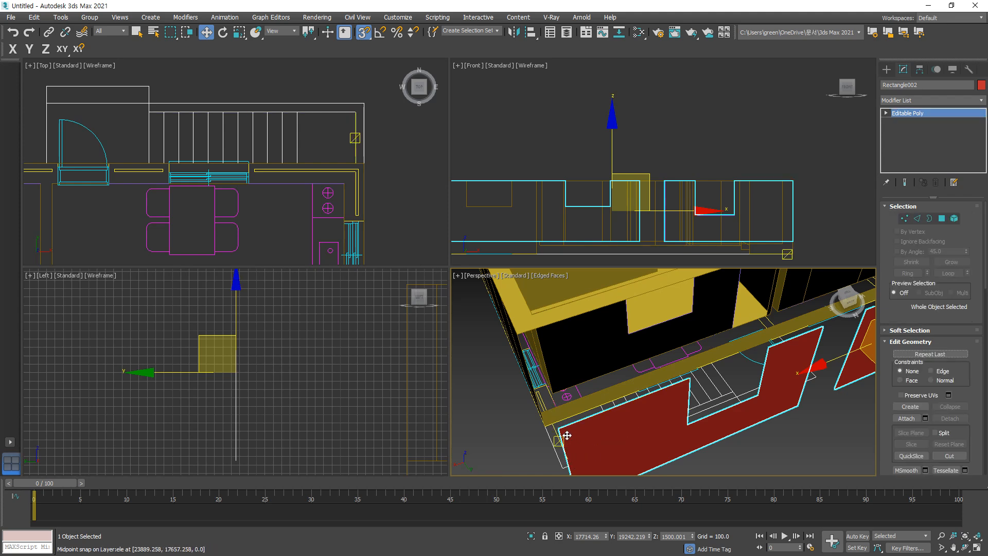
{"action": "left_click_drag", "start_coordinate": [563, 433], "coordinate": [520, 333]}
{"action": "left_click", "coordinate": [758, 435]}
{"action": "scroll", "coordinate": [664, 331], "scroll_direction": "down", "scroll_amount": 2}
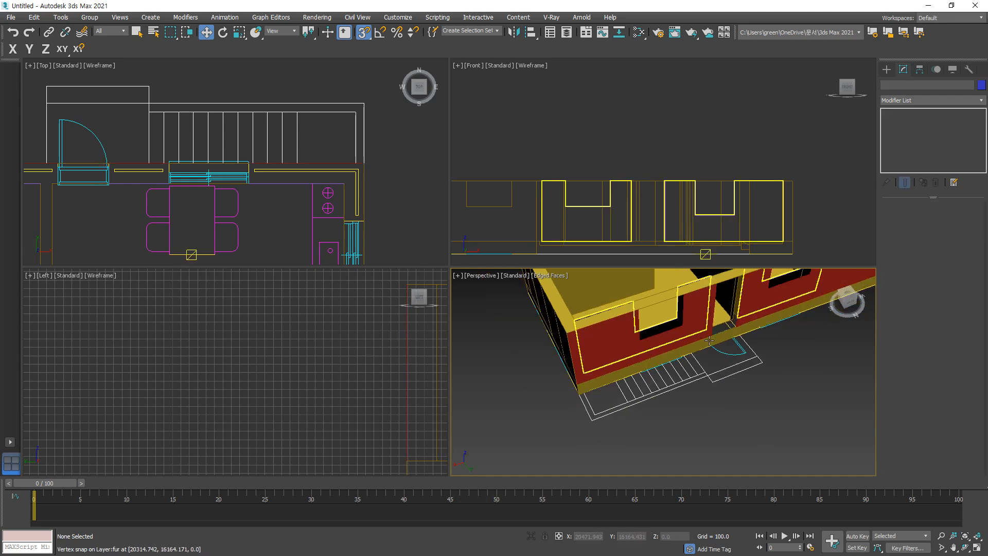
{"action": "middle_click_drag", "start_coordinate": [869, 329], "coordinate": [776, 372]}
{"action": "key", "text": "s"}
Step: Attach the red outer wall surface and the purple inner wall surface to the wall model Rectangle001
{"action": "key", "text": "F7"}
{"action": "scroll", "coordinate": [672, 448], "scroll_direction": "up", "scroll_amount": 3}
{"action": "left_click", "coordinate": [672, 447]}
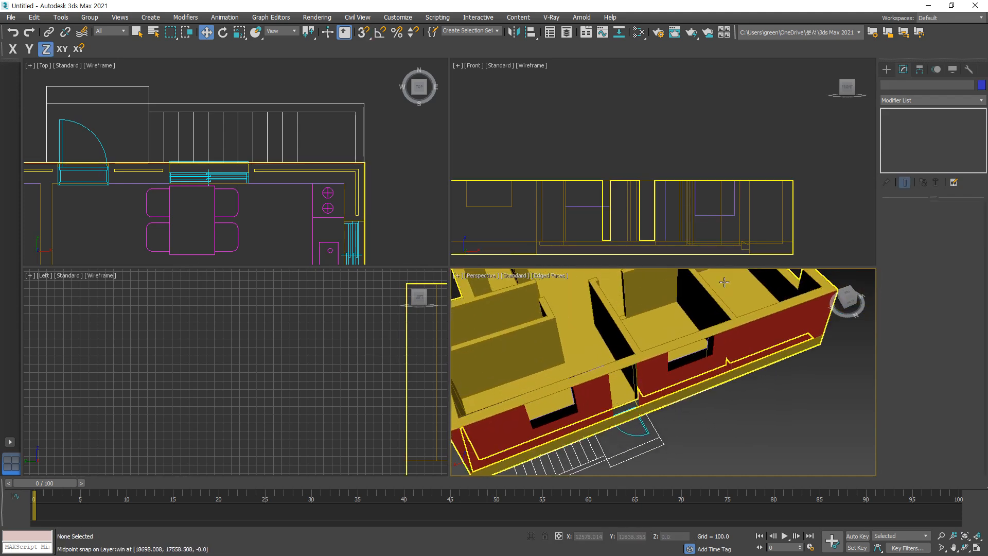
{"action": "left_click", "coordinate": [710, 285]}
{"action": "scroll", "coordinate": [906, 368], "scroll_direction": "down", "scroll_amount": 2}
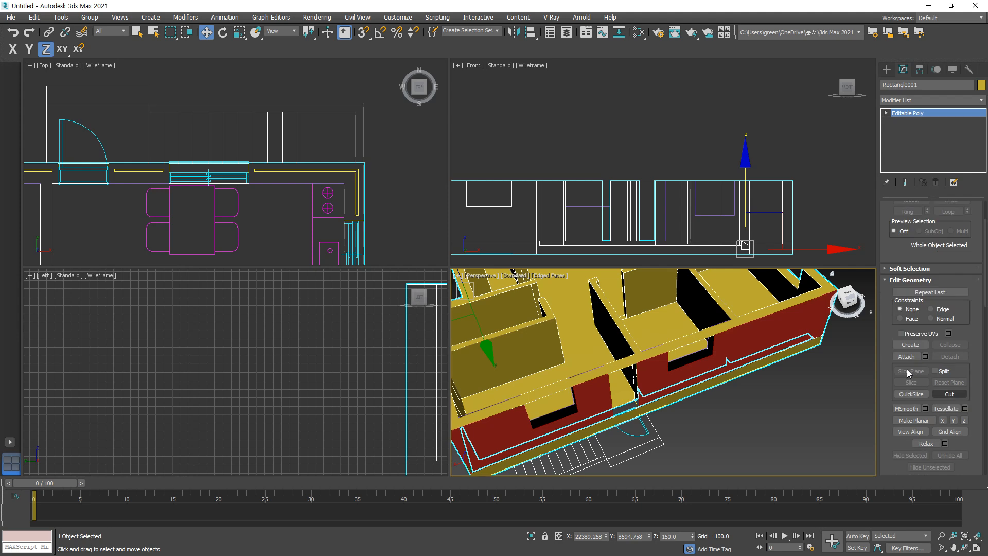
{"action": "left_click", "coordinate": [904, 363]}
{"action": "left_click", "coordinate": [747, 337]}
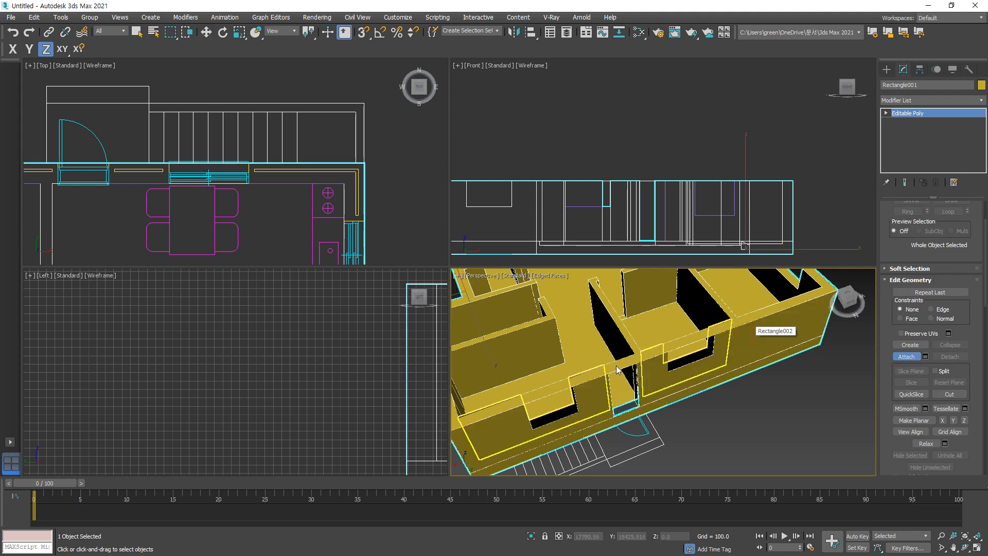
{"action": "middle_click_drag", "start_coordinate": [747, 337], "coordinate": [724, 326], "text": "alt"}
{"action": "middle_click_drag", "start_coordinate": [674, 358], "coordinate": [681, 417], "text": "alt"}
{"action": "scroll", "coordinate": [689, 368], "scroll_direction": "up", "scroll_amount": 3}
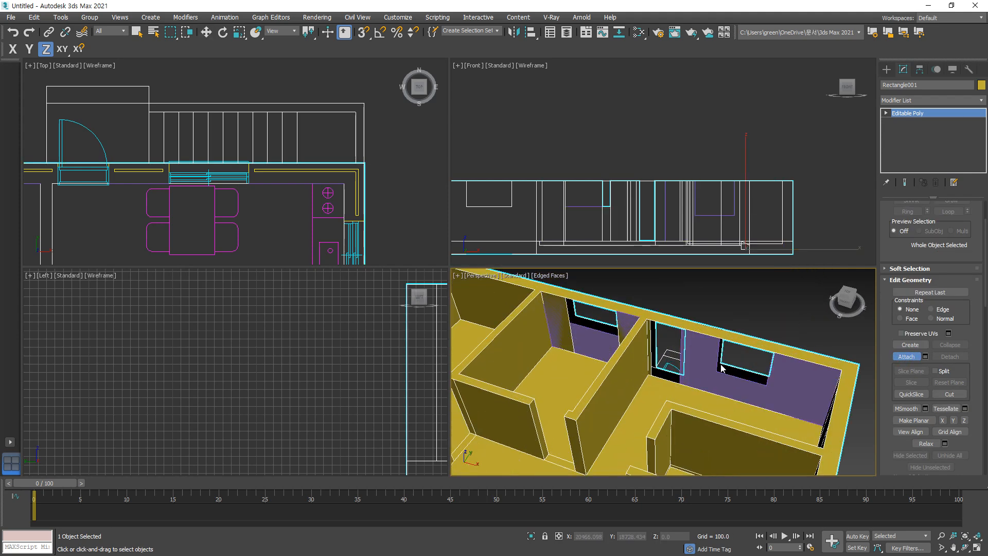
{"action": "left_click", "coordinate": [692, 369]}
Step: Cut edges across the wall top between the outer and inner corners at both ends of the window opening beside the entrance door
{"action": "scroll", "coordinate": [692, 368], "scroll_direction": "up", "scroll_amount": 4}
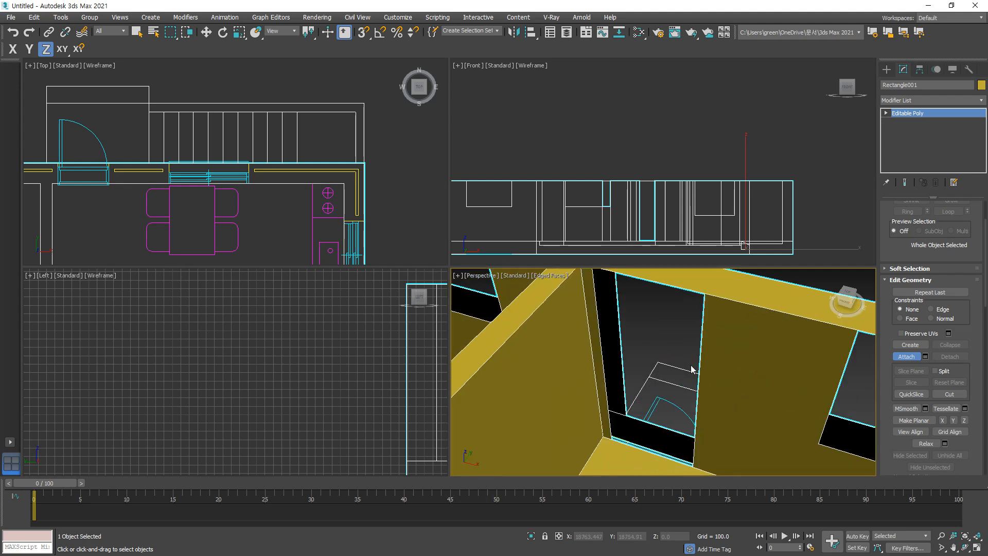
{"action": "scroll", "coordinate": [692, 369], "scroll_direction": "down", "scroll_amount": 5}
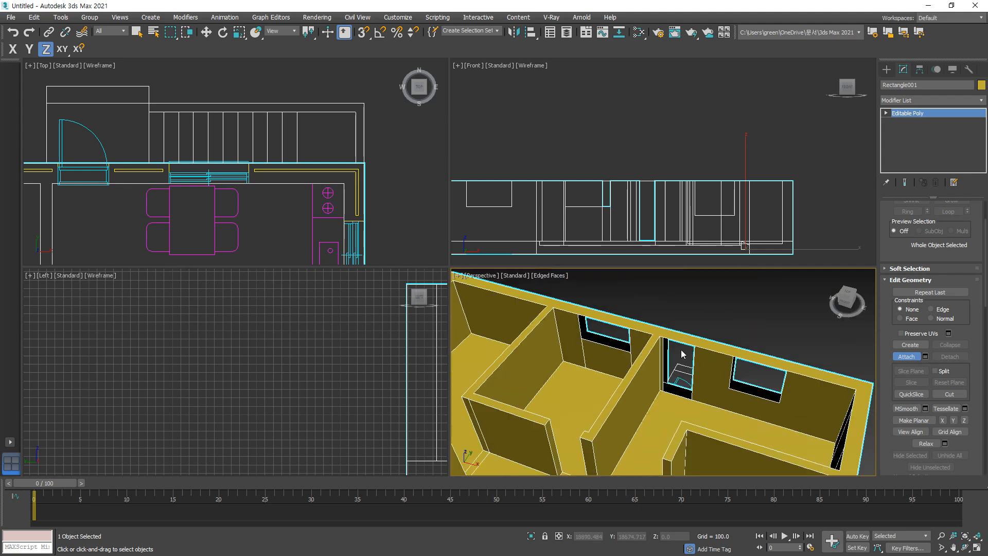
{"action": "scroll", "coordinate": [770, 357], "scroll_direction": "up", "scroll_amount": 2}
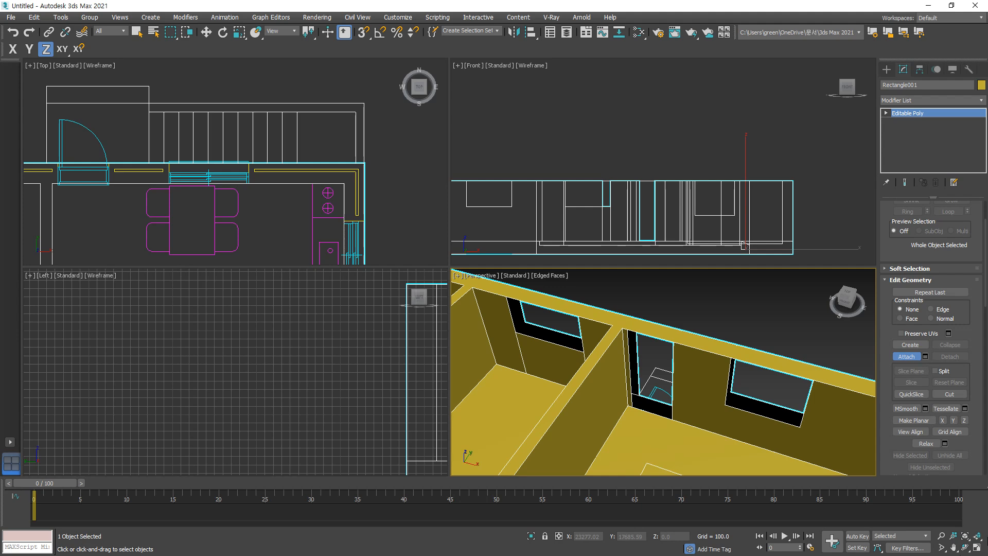
{"action": "left_click", "coordinate": [977, 546]}
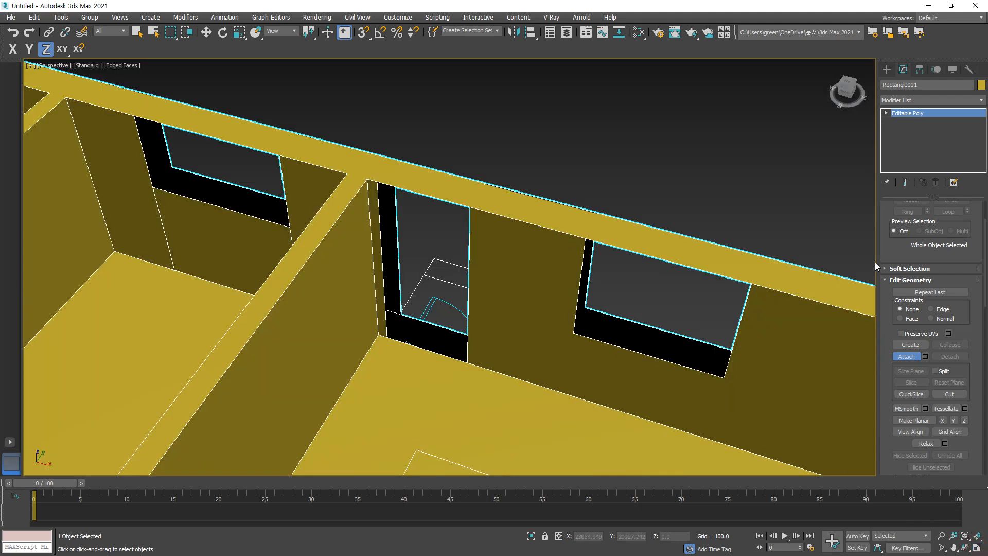
{"action": "scroll", "coordinate": [931, 291], "scroll_direction": "up", "scroll_amount": 2}
{"action": "key", "text": "1"}
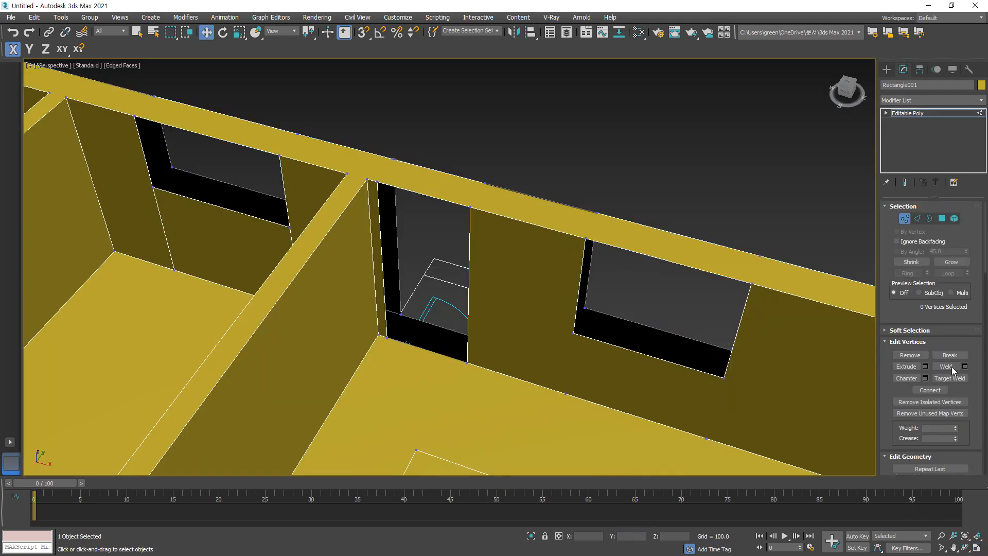
{"action": "scroll", "coordinate": [950, 409], "scroll_direction": "down", "scroll_amount": 2}
{"action": "scroll", "coordinate": [945, 403], "scroll_direction": "down", "scroll_amount": 2}
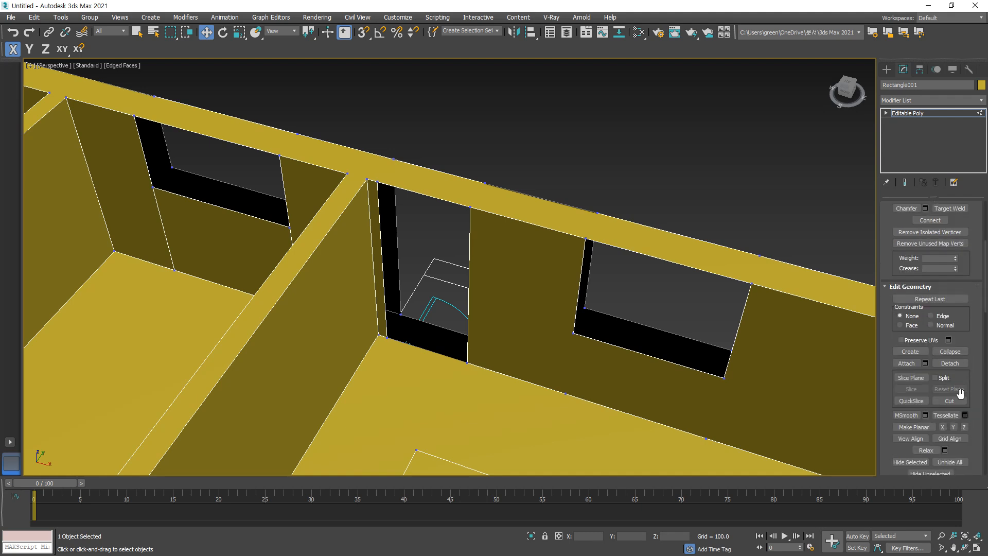
{"action": "left_click", "coordinate": [949, 400]}
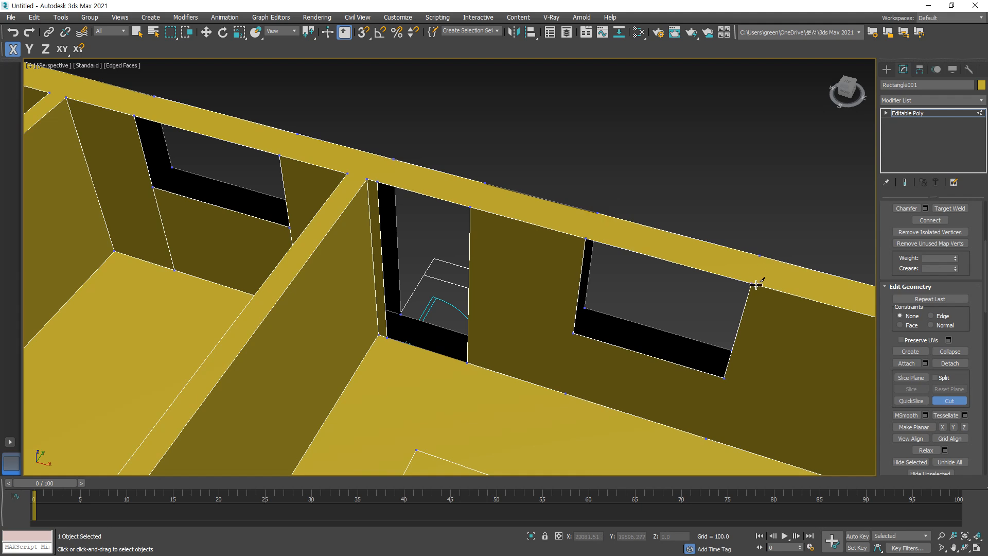
{"action": "left_click", "coordinate": [759, 256]}
{"action": "left_click", "coordinate": [752, 285]}
{"action": "right_click", "coordinate": [620, 230]}
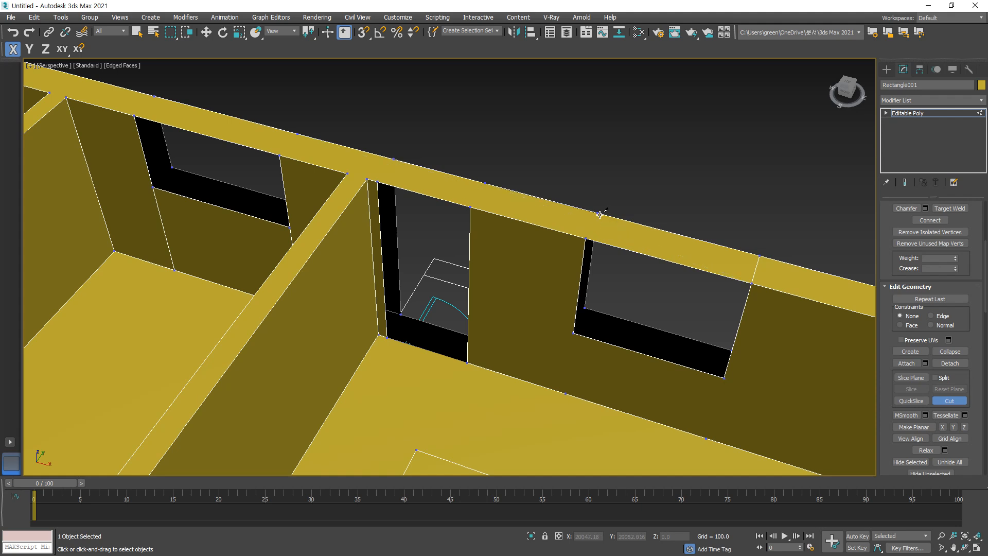
{"action": "left_click", "coordinate": [597, 213]}
{"action": "left_click", "coordinate": [586, 238]}
Step: Cut edges across the wall top between the outer and inner corners at both sides of the entrance door opening
{"action": "right_click", "coordinate": [477, 178]}
{"action": "left_click", "coordinate": [477, 194]}
{"action": "left_click", "coordinate": [469, 207]}
{"action": "right_click", "coordinate": [393, 162]}
{"action": "left_click", "coordinate": [393, 160]}
{"action": "left_click", "coordinate": [377, 181]}
{"action": "right_click", "coordinate": [370, 167]}
Step: Cut edges across the wall top at both ends of the neighbouring room's window opening
{"action": "middle_click_drag", "start_coordinate": [303, 157], "coordinate": [416, 174]}
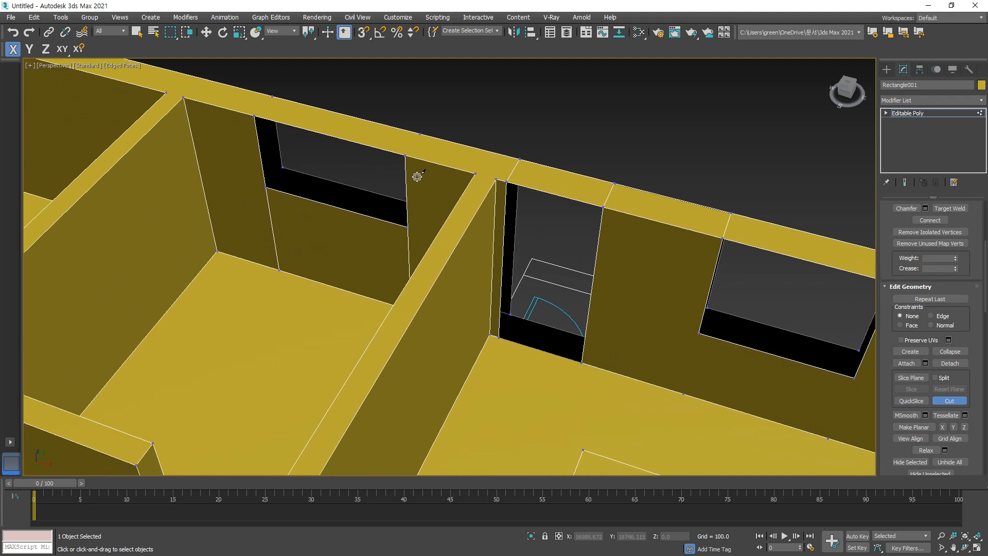
{"action": "left_click", "coordinate": [419, 134]}
{"action": "left_click", "coordinate": [475, 174]}
{"action": "key", "text": "ctrl+z"}
{"action": "left_click", "coordinate": [272, 97]}
{"action": "key", "text": "w"}
Step: Delete the three wall-top polygons above the two window openings and the entrance door opening
{"action": "key", "text": "4"}
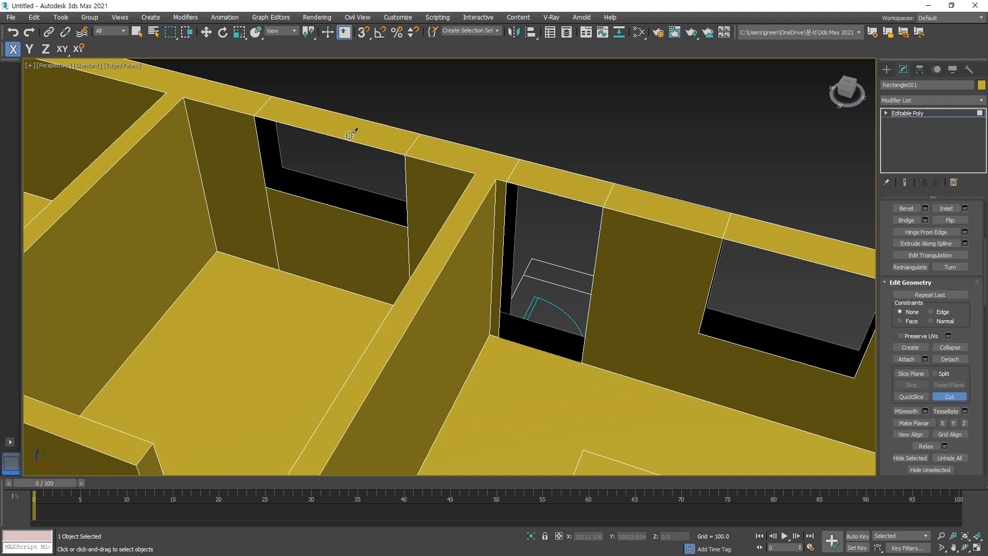
{"action": "left_click", "coordinate": [349, 132]}
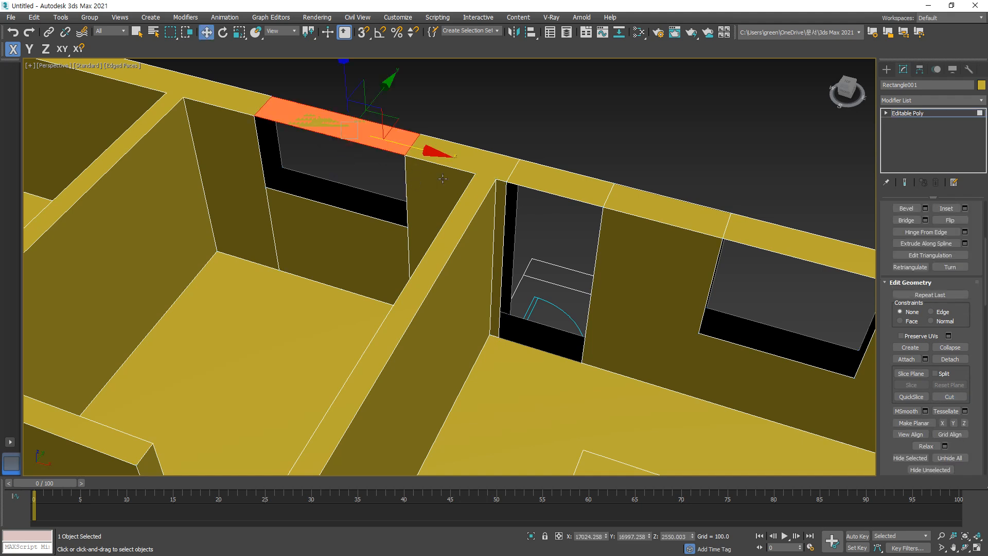
{"action": "key", "text": "Delete"}
{"action": "left_click", "coordinate": [561, 187]}
{"action": "key", "text": "Delete"}
{"action": "left_click", "coordinate": [800, 242]}
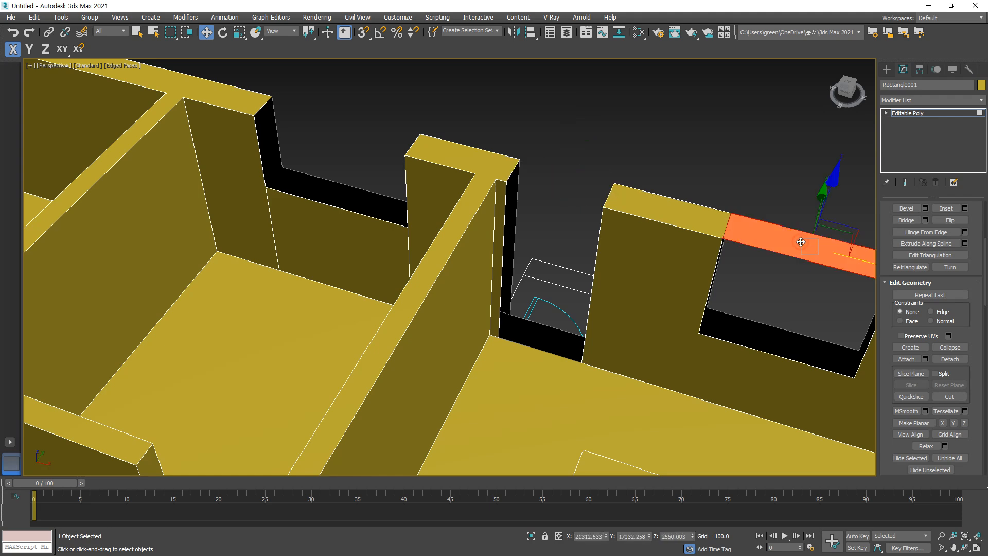
{"action": "key", "text": "Delete"}
Step: Weld all vertices of the wall model with a threshold of 0.1
{"action": "scroll", "coordinate": [741, 231], "scroll_direction": "down", "scroll_amount": 3}
{"action": "middle_click_drag", "start_coordinate": [642, 249], "coordinate": [643, 197], "text": "alt"}
{"action": "key", "text": "1"}
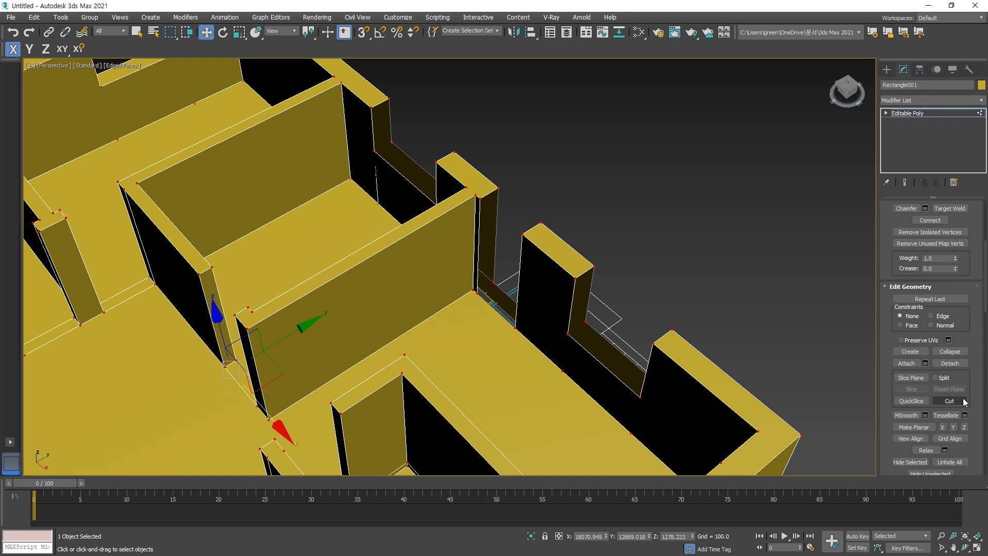
{"action": "scroll", "coordinate": [963, 401], "scroll_direction": "down", "scroll_amount": 2}
{"action": "scroll", "coordinate": [951, 303], "scroll_direction": "up", "scroll_amount": 5}
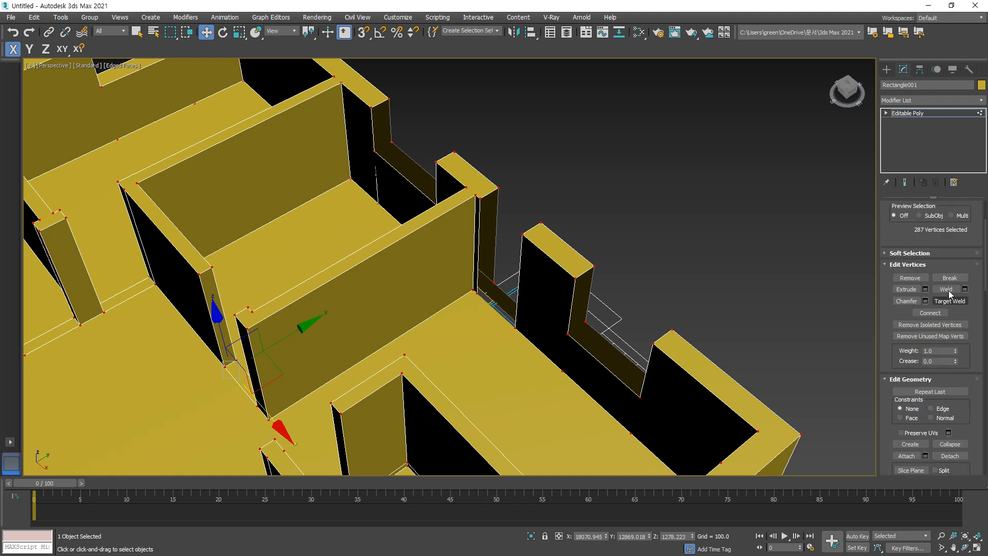
{"action": "scroll", "coordinate": [950, 293], "scroll_direction": "up", "scroll_amount": 1}
{"action": "left_click", "coordinate": [964, 304]}
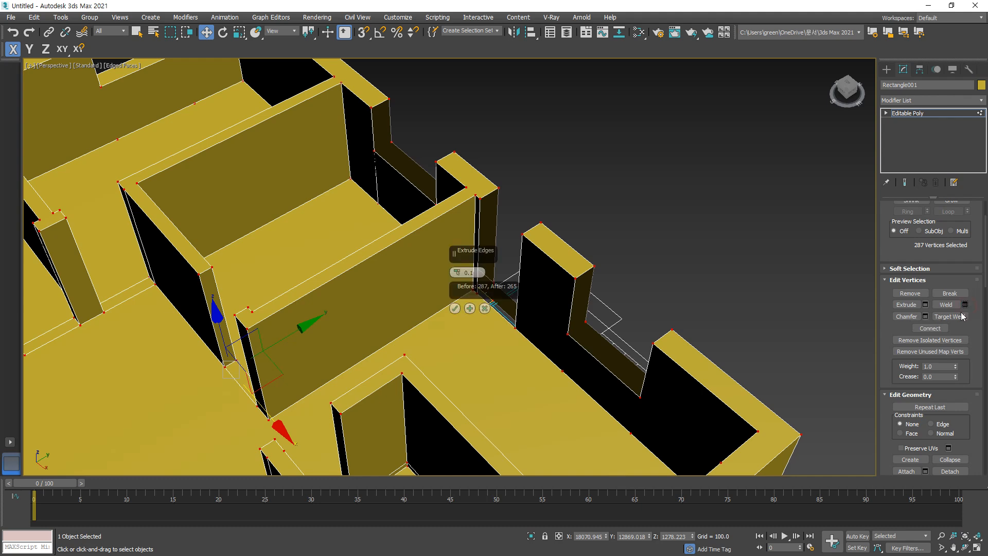
{"action": "left_click", "coordinate": [455, 309]}
{"action": "left_click", "coordinate": [514, 172]}
Step: Test the weld by moving the neighbouring room's inner window-wall polygon along Y, and undo the move
{"action": "middle_click_drag", "start_coordinate": [514, 172], "coordinate": [329, 227], "text": "alt"}
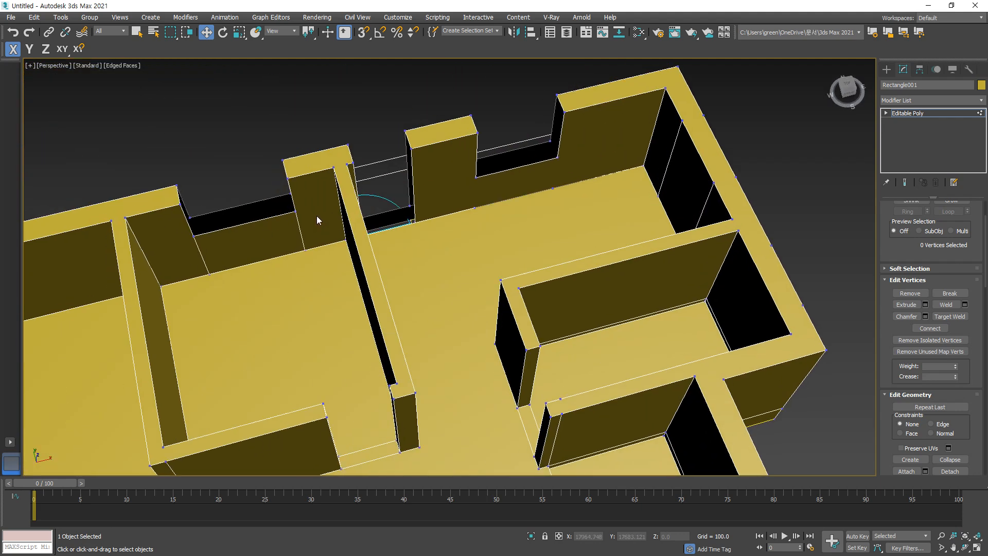
{"action": "key", "text": "4"}
{"action": "left_click", "coordinate": [308, 238]}
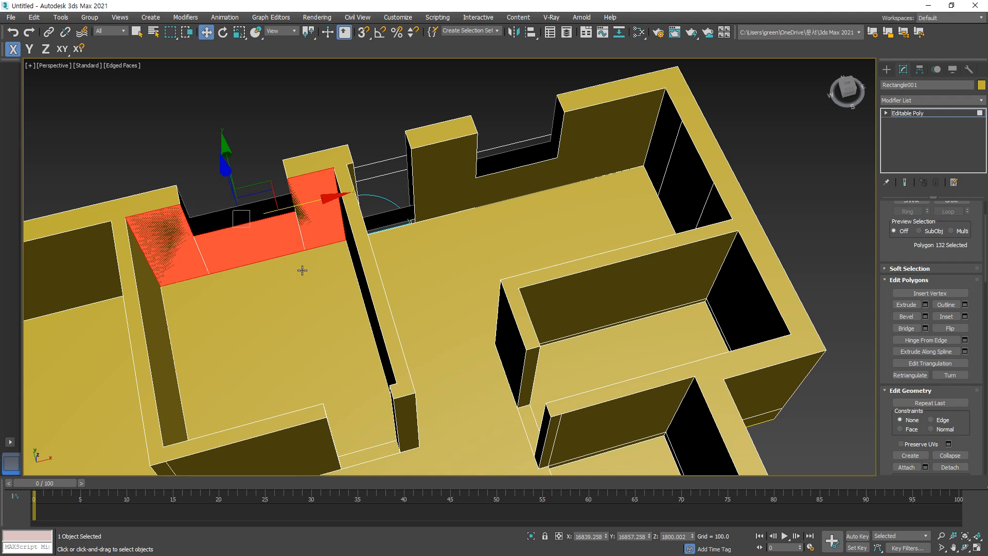
{"action": "left_click_drag", "start_coordinate": [225, 151], "coordinate": [237, 199]}
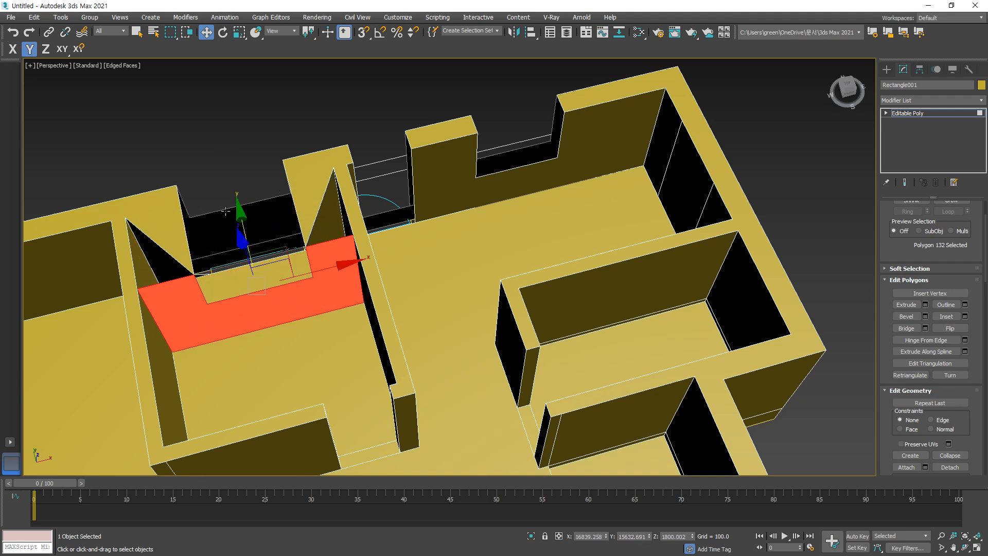
{"action": "key", "text": "ctrl+z"}
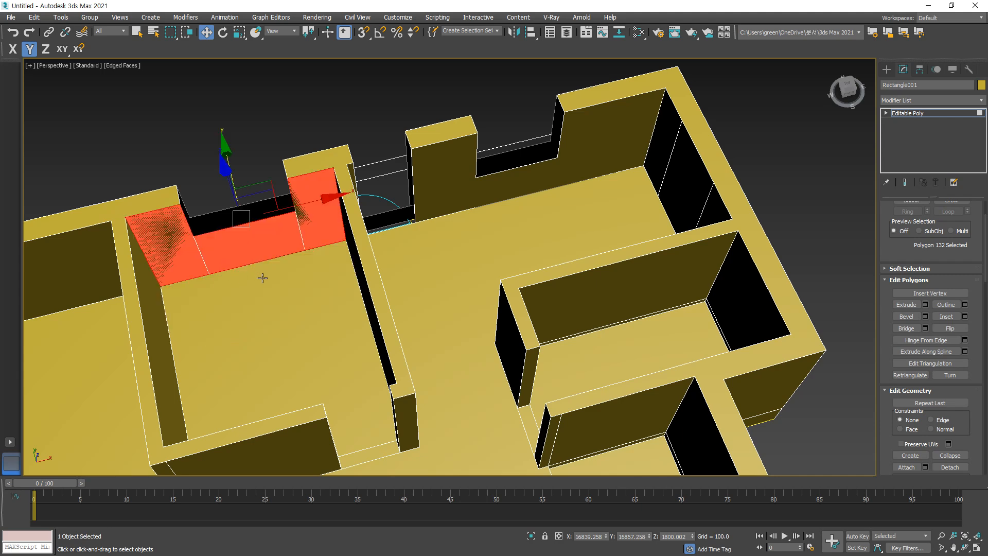
{"action": "middle_click_drag", "start_coordinate": [262, 277], "coordinate": [427, 255], "text": "alt"}
{"action": "left_click", "coordinate": [260, 397]}
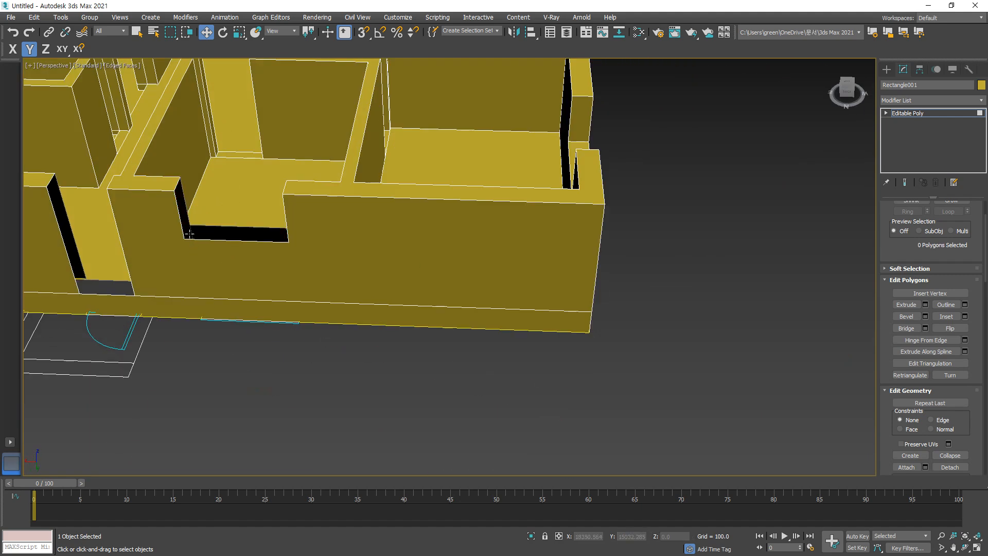
Step: Examine the back wall's window and door openings from several angles, checking the inner polygons and sill edges around them
{"action": "left_click", "coordinate": [186, 231]}
{"action": "left_click", "coordinate": [203, 236]}
{"action": "middle_click_drag", "start_coordinate": [206, 257], "coordinate": [350, 223], "text": "alt"}
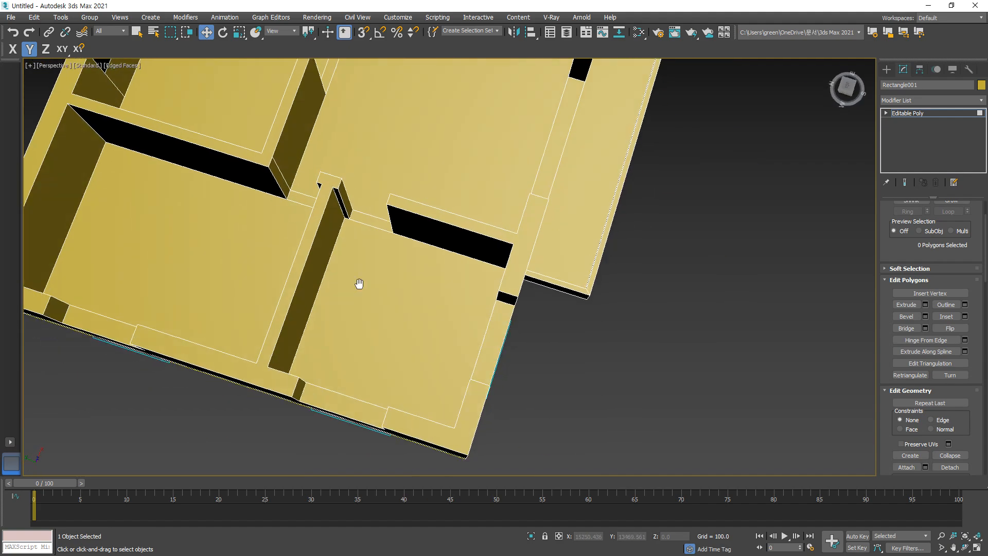
{"action": "middle_click_drag", "start_coordinate": [357, 282], "coordinate": [359, 222], "text": "alt"}
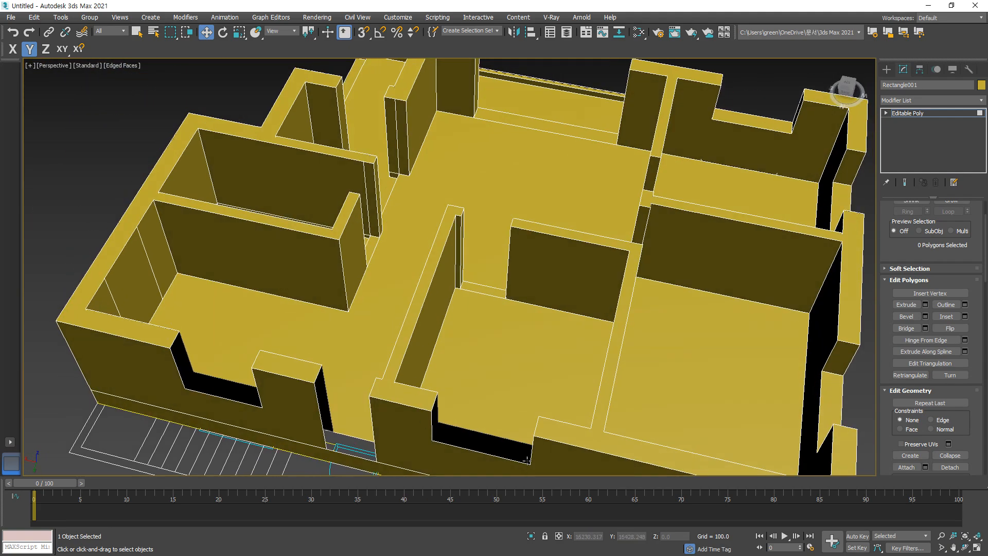
{"action": "left_click", "coordinate": [496, 448]}
{"action": "middle_click_drag", "start_coordinate": [520, 364], "coordinate": [494, 329], "text": "alt"}
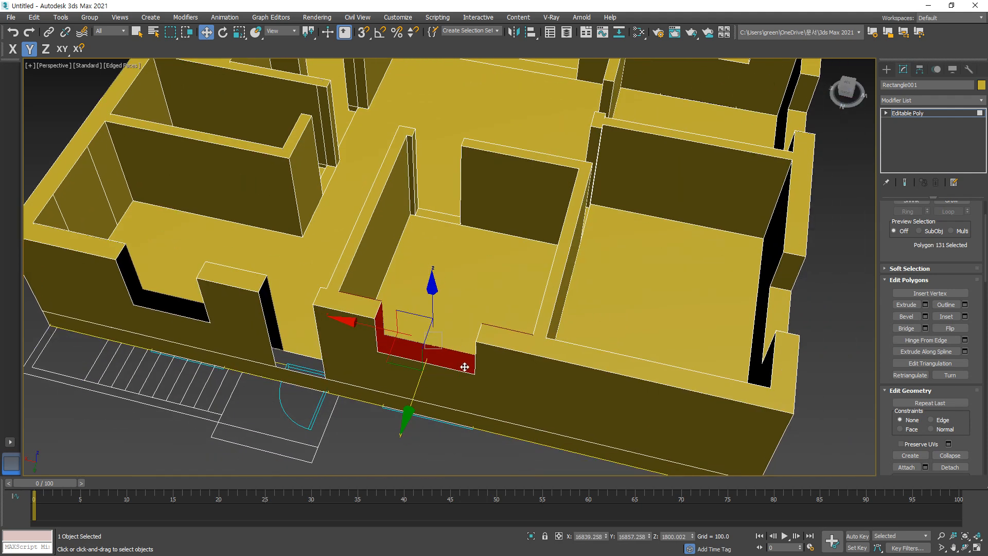
{"action": "middle_click_drag", "start_coordinate": [464, 367], "coordinate": [522, 370], "text": "alt"}
{"action": "left_click", "coordinate": [523, 369]}
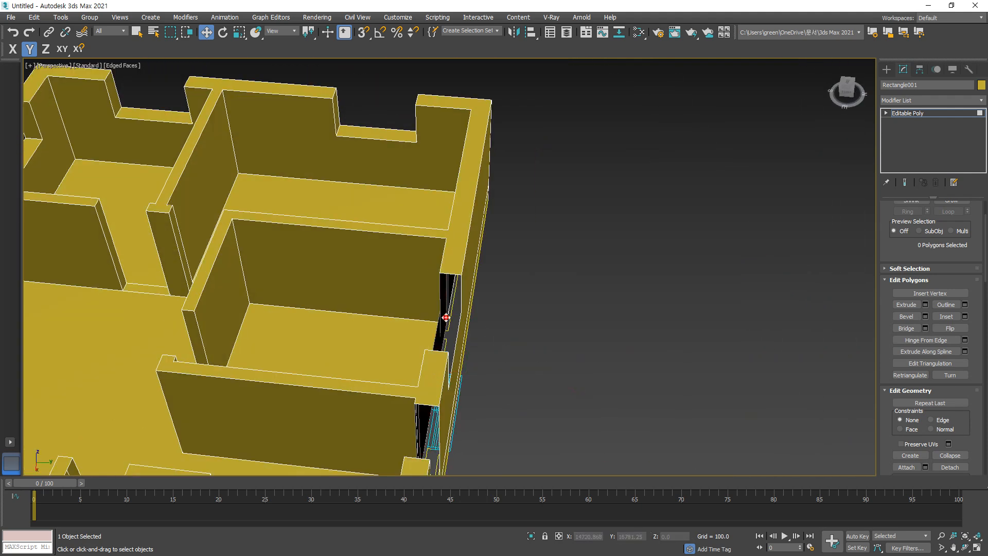
{"action": "left_click", "coordinate": [445, 317]}
{"action": "middle_click_drag", "start_coordinate": [506, 381], "coordinate": [444, 332], "text": "alt"}
{"action": "key", "text": "2"}
{"action": "left_click", "coordinate": [445, 332]}
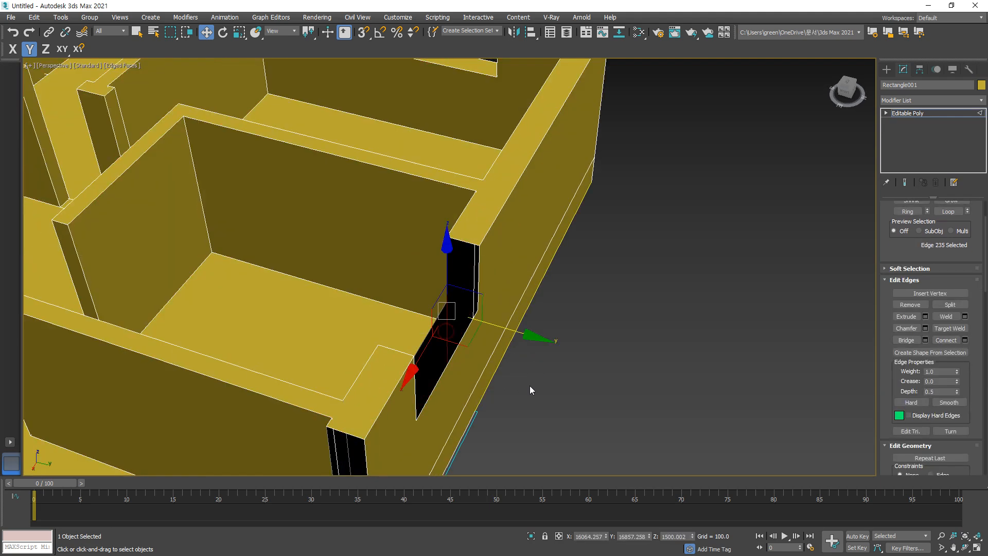
{"action": "left_click", "coordinate": [378, 332]}
{"action": "middle_click_drag", "start_coordinate": [382, 315], "coordinate": [420, 273], "text": "alt"}
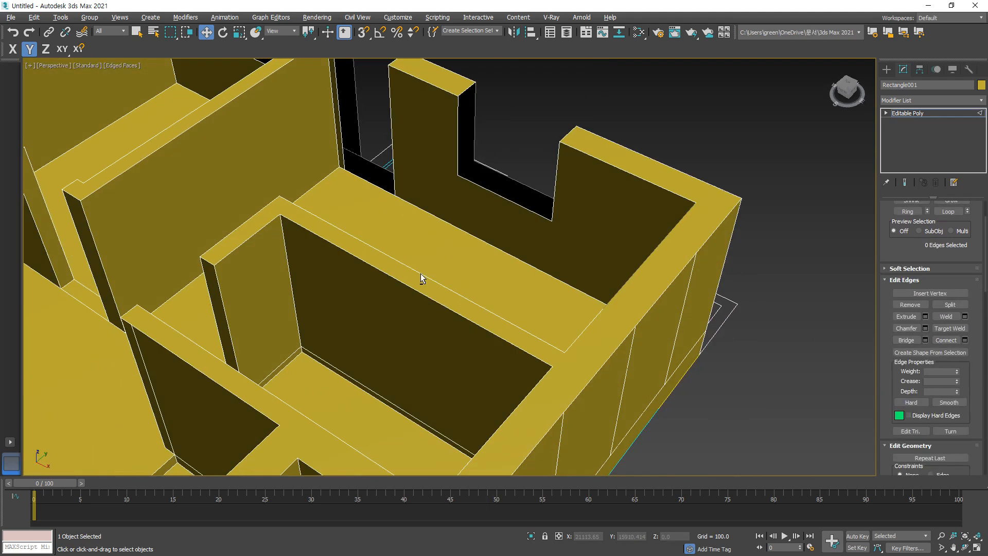
{"action": "middle_click_drag", "start_coordinate": [343, 239], "coordinate": [371, 317]}
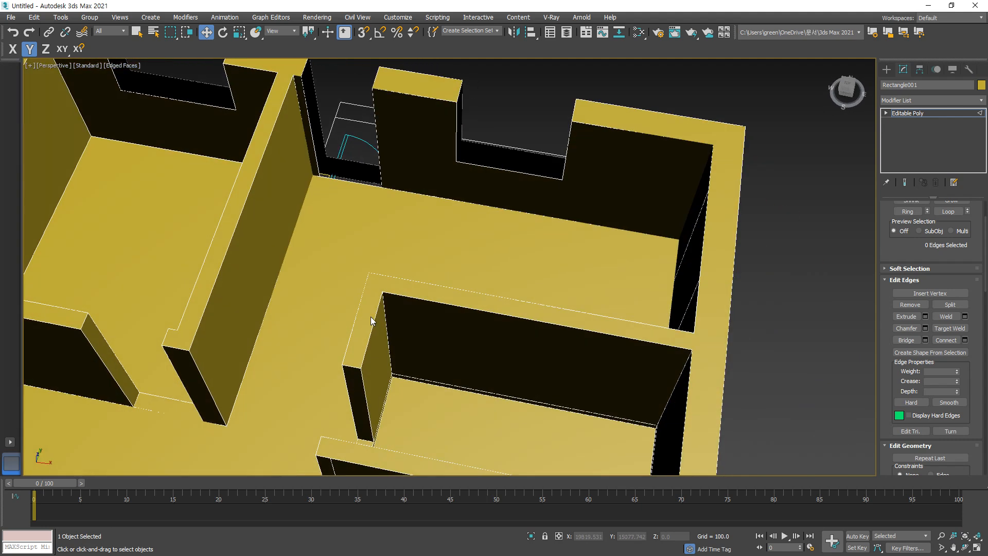
Step: Weld all vertices of the wall model with a threshold of 0.1, and clear the selection
{"action": "key", "text": "1"}
{"action": "key", "text": "ctrl+a"}
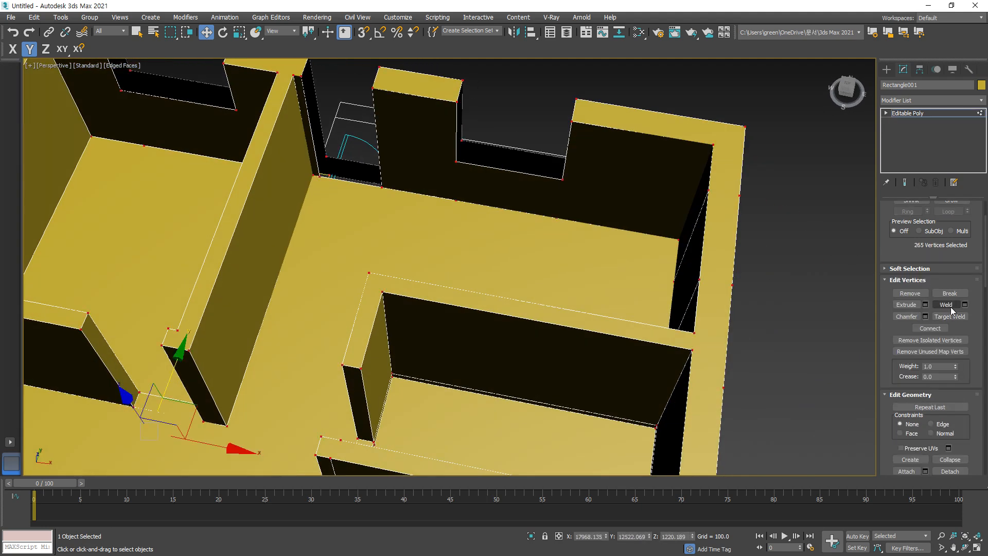
{"action": "left_click", "coordinate": [964, 304]}
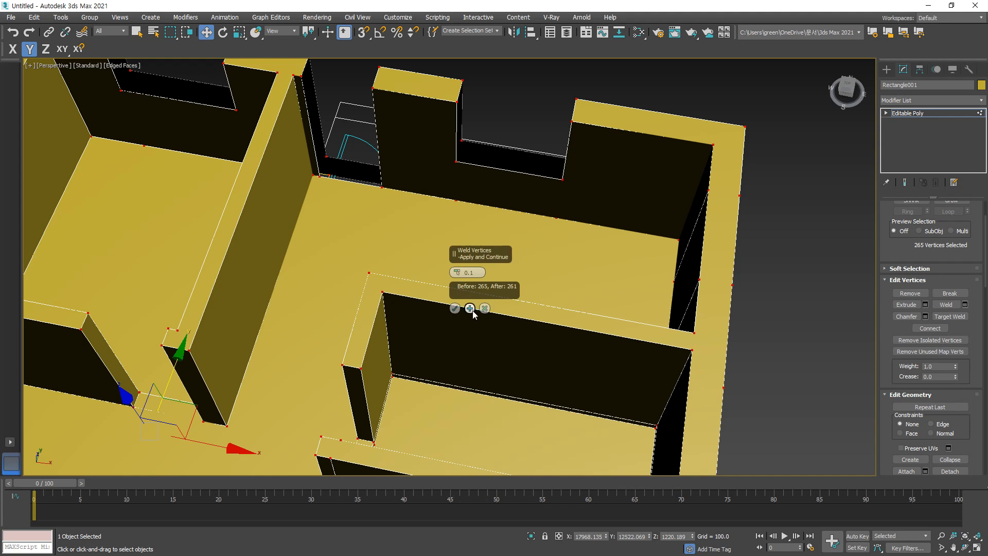
{"action": "left_click", "coordinate": [455, 308]}
{"action": "middle_click_drag", "start_coordinate": [236, 194], "coordinate": [357, 324]}
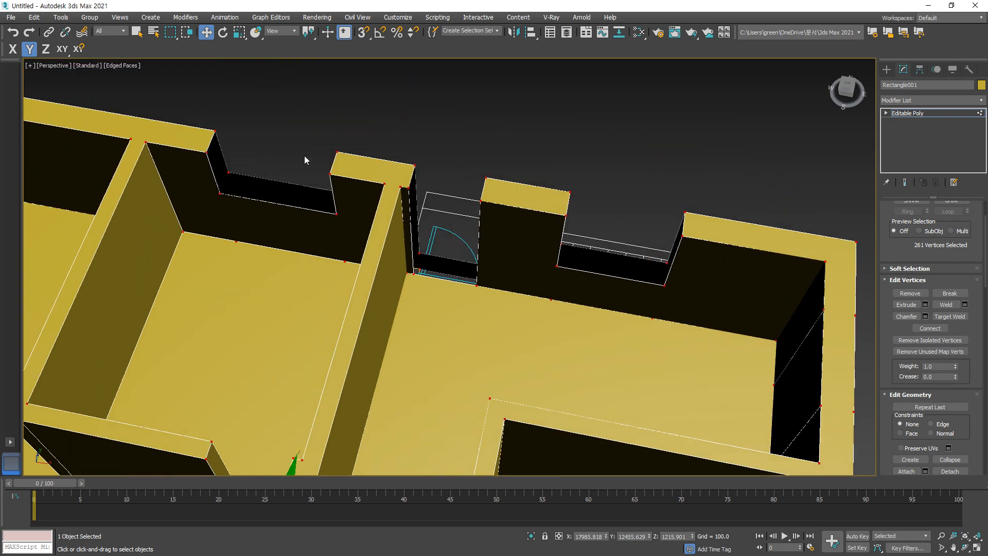
{"action": "left_click", "coordinate": [298, 153]}
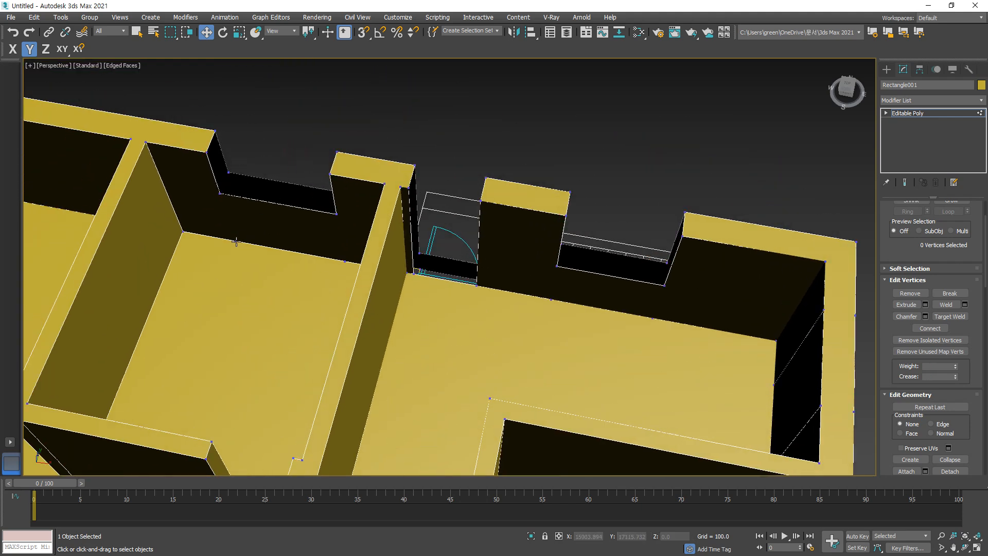
Step: Remove the four leftover vertices along the floor line of the back wall below the two window openings
{"action": "left_click", "coordinate": [236, 241]}
{"action": "key", "text": "BackSpace"}
{"action": "left_click", "coordinate": [360, 263]}
{"action": "key", "text": "BackSpace"}
{"action": "left_click", "coordinate": [550, 299]}
{"action": "key", "text": "BackSpace"}
{"action": "left_click", "coordinate": [650, 319]}
{"action": "key", "text": "BackSpace"}
{"action": "middle_click_drag", "start_coordinate": [298, 282], "coordinate": [354, 303]}
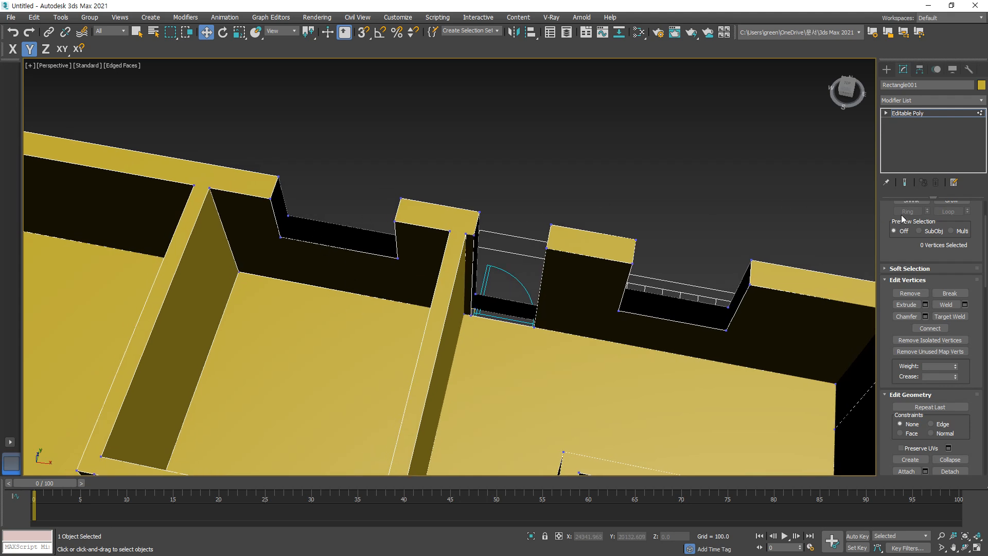
Step: Bridge the inner and outer edges to fill the sills of both window openings and the entrance door's threshold
{"action": "key", "text": "2"}
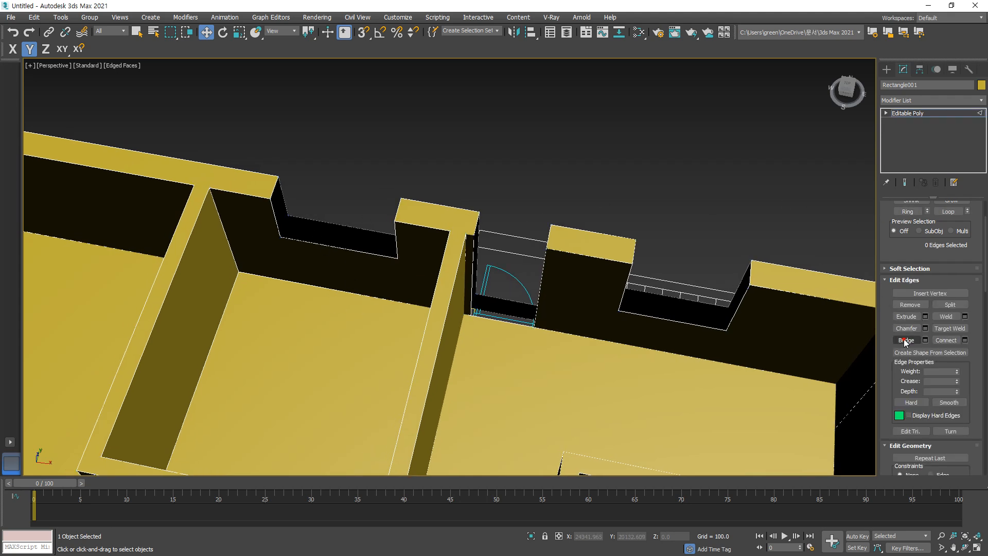
{"action": "left_click", "coordinate": [905, 340]}
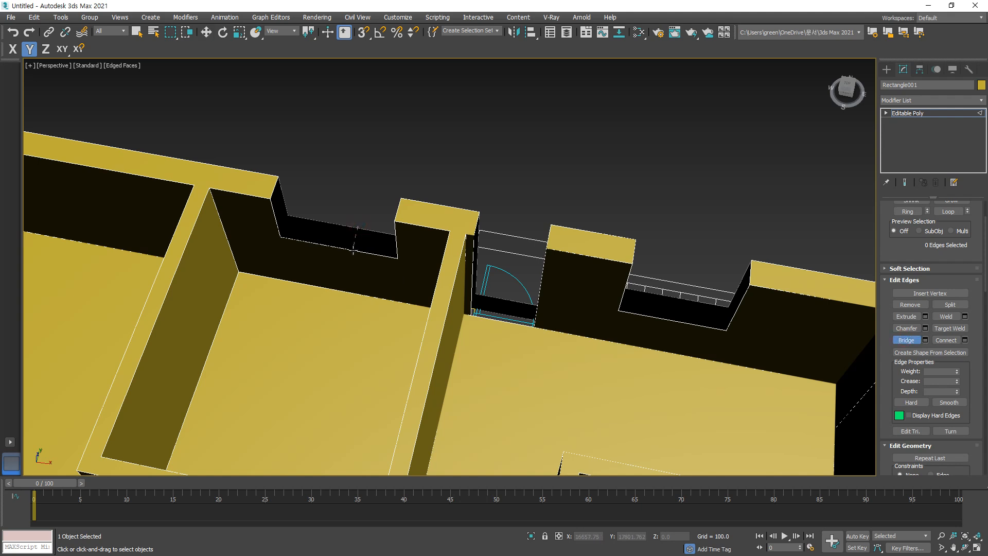
{"action": "left_click", "coordinate": [353, 249]}
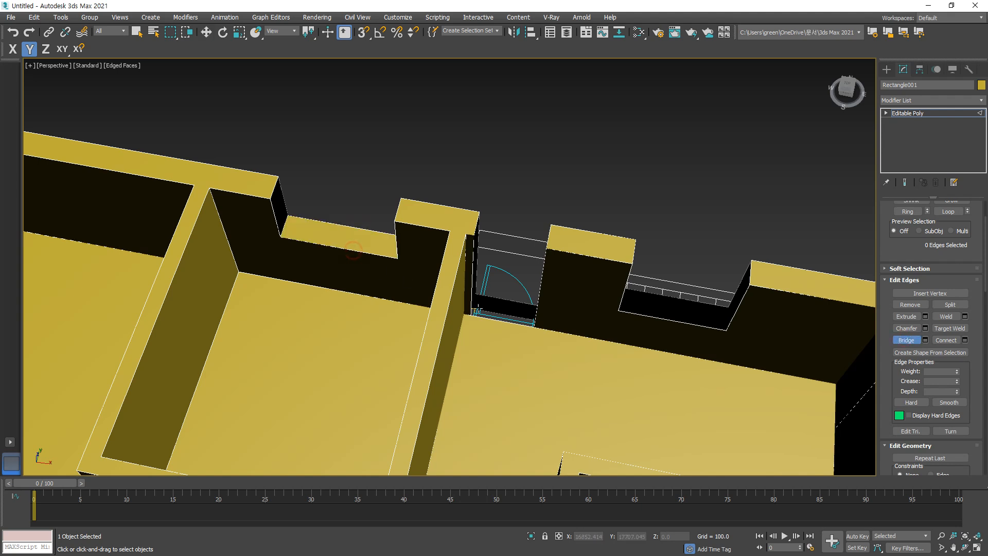
{"action": "left_click", "coordinate": [667, 320]}
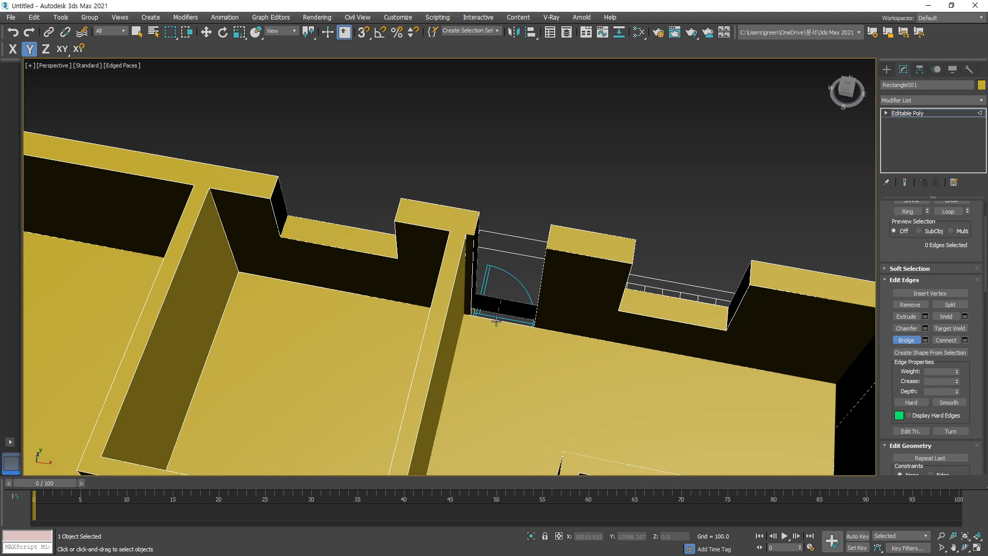
{"action": "left_click", "coordinate": [497, 319]}
{"action": "key", "text": "w"}
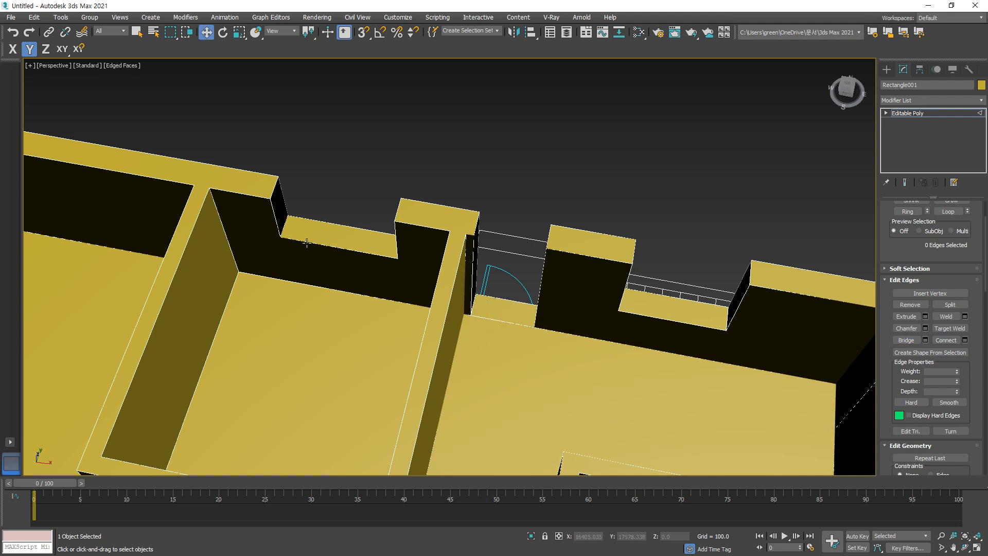
{"action": "key", "text": "3"}
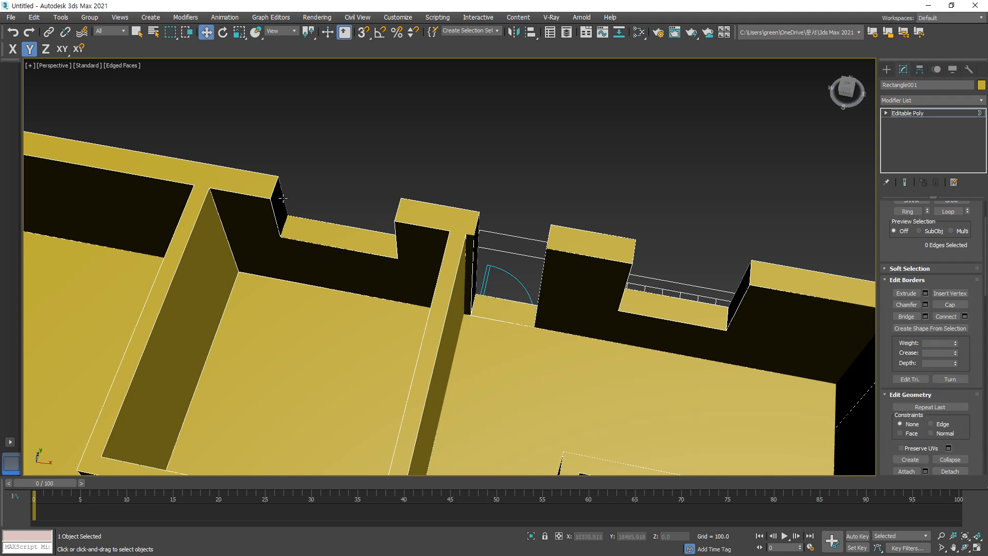
{"action": "left_click", "coordinate": [288, 218]}
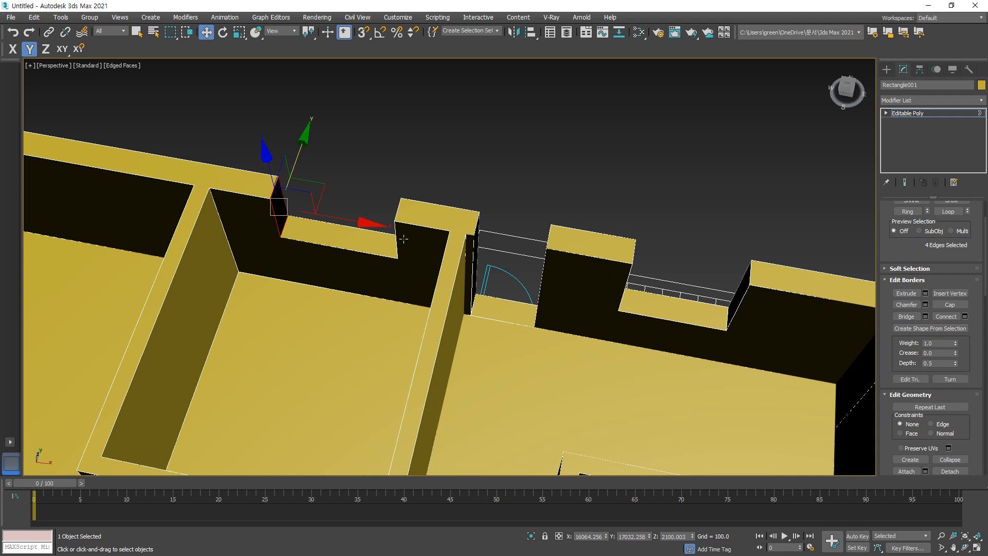
{"action": "left_click", "coordinate": [504, 302], "text": "ctrl"}
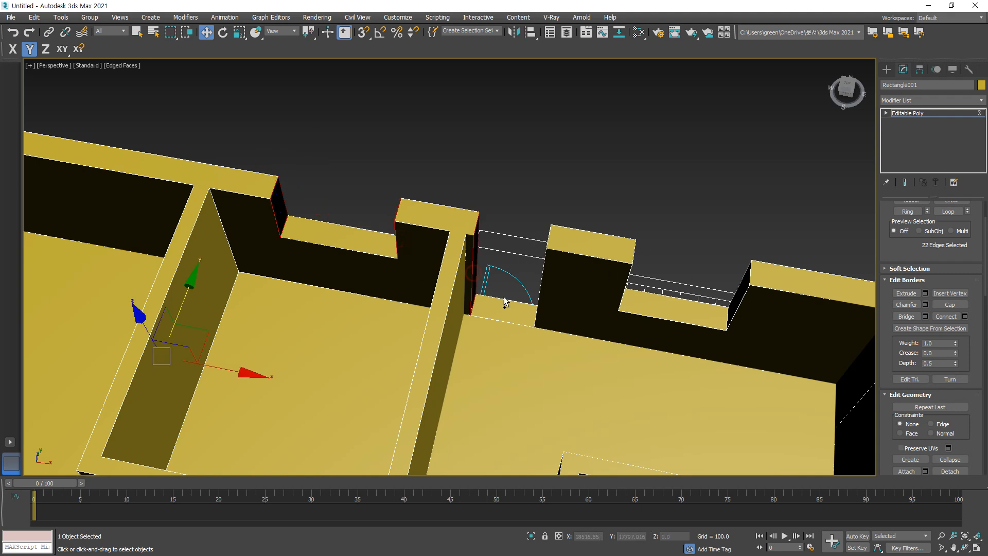
{"action": "left_click", "coordinate": [619, 292], "text": "ctrl"}
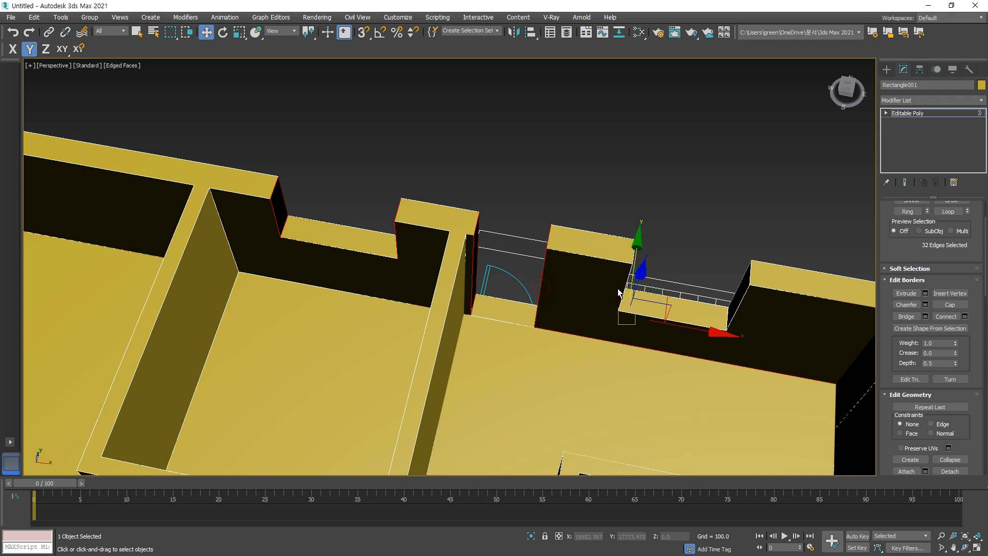
{"action": "left_click", "coordinate": [742, 304], "text": "ctrl"}
{"action": "left_click", "coordinate": [698, 230]}
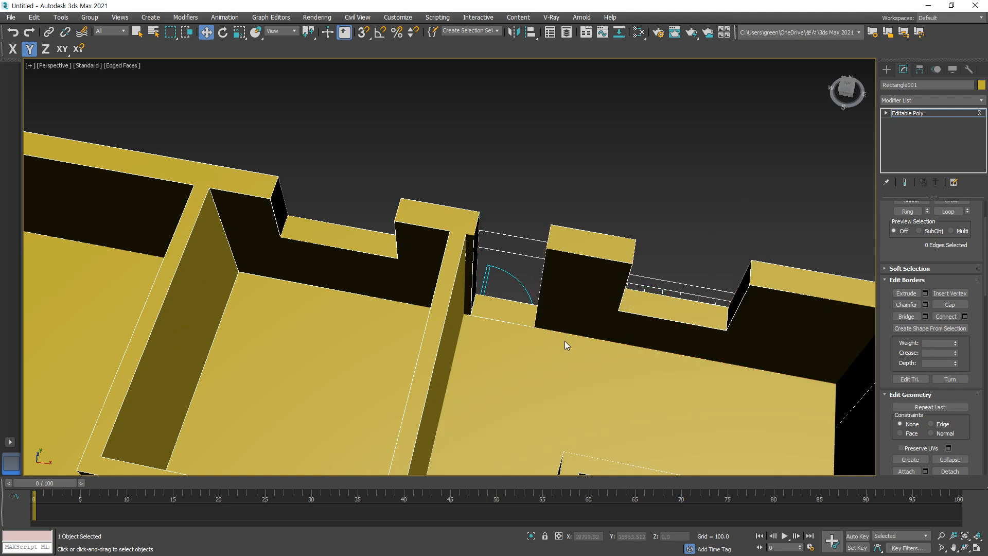
Step: Examine the lower corner of the entrance door opening and weld all vertices again with a threshold of 0.1
{"action": "middle_click_drag", "start_coordinate": [563, 340], "coordinate": [547, 328], "text": "alt"}
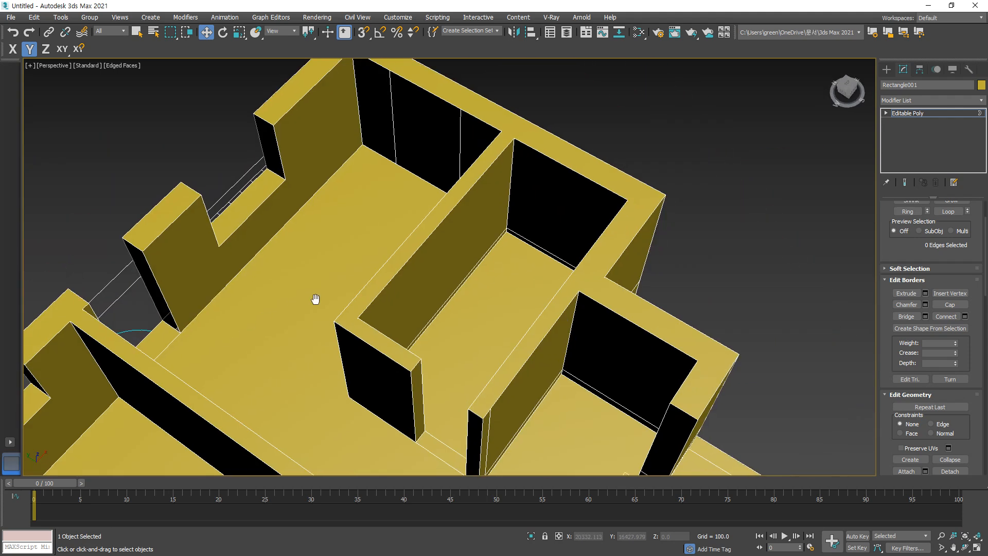
{"action": "scroll", "coordinate": [318, 301], "scroll_direction": "up", "scroll_amount": 10}
{"action": "key", "text": "1"}
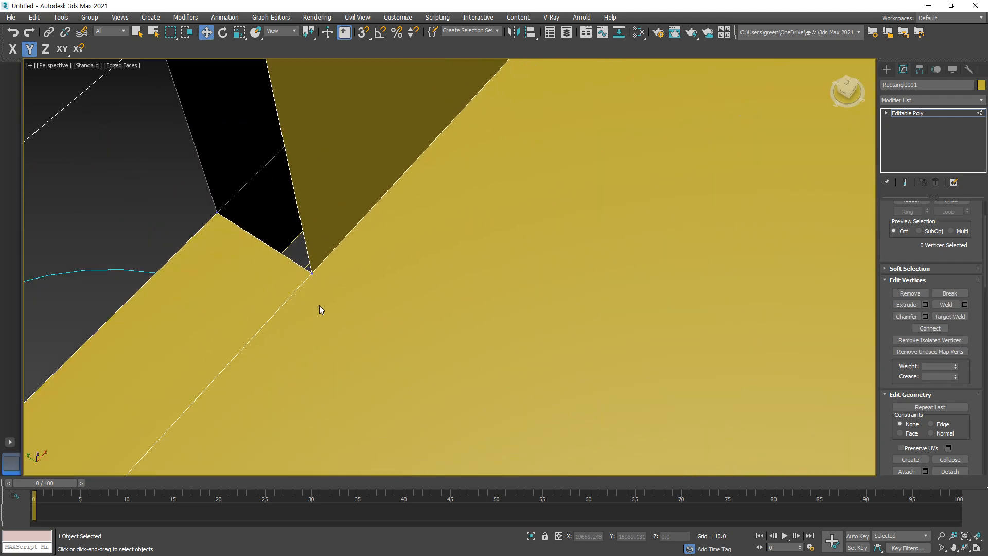
{"action": "key", "text": "ctrl+a"}
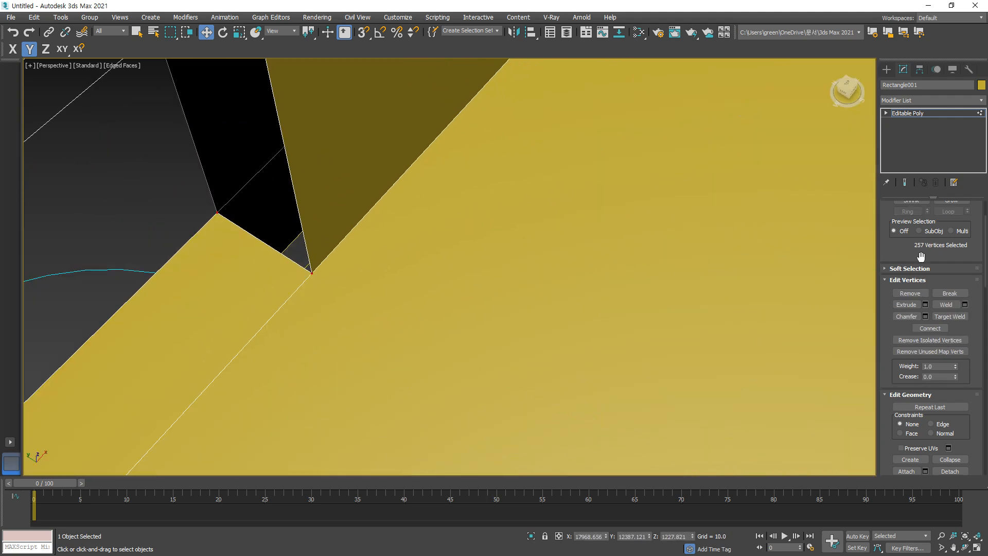
{"action": "left_click", "coordinate": [963, 305]}
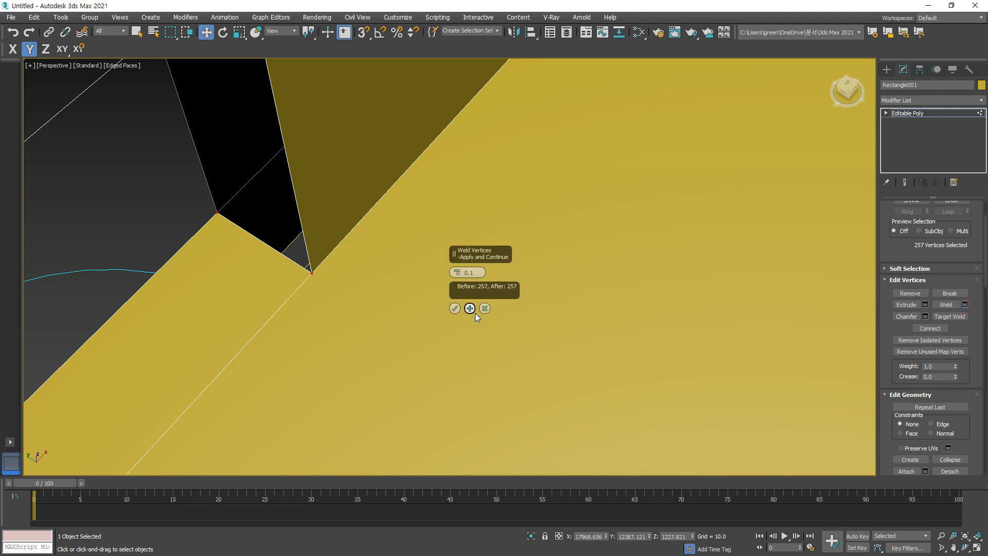
{"action": "left_click", "coordinate": [454, 308]}
{"action": "scroll", "coordinate": [366, 297], "scroll_direction": "down", "scroll_amount": 5}
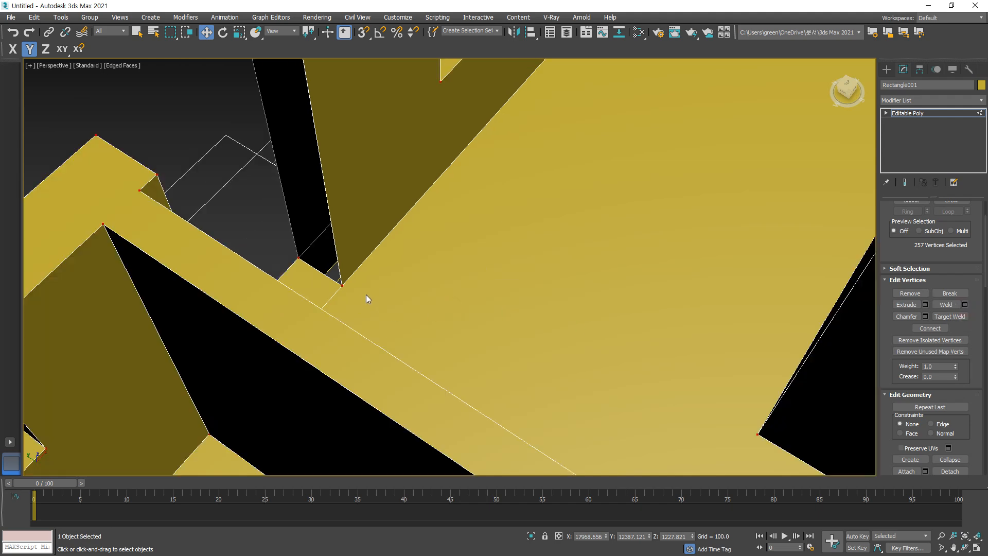
{"action": "left_click", "coordinate": [301, 195]}
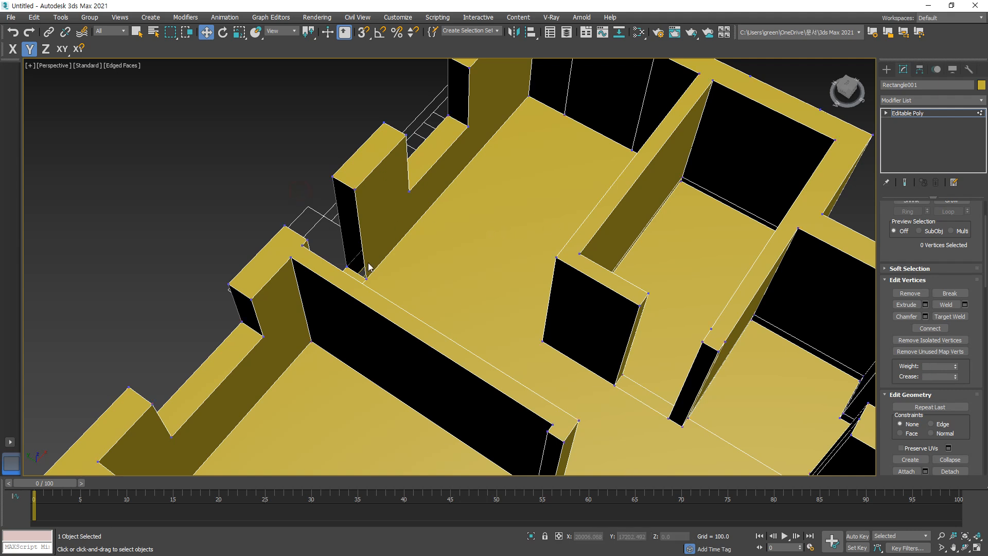
Step: Cap the open four-edge border on the jamb of the window opening beside the entrance, on the side away from the door
{"action": "key", "text": "3"}
{"action": "left_click", "coordinate": [359, 238]}
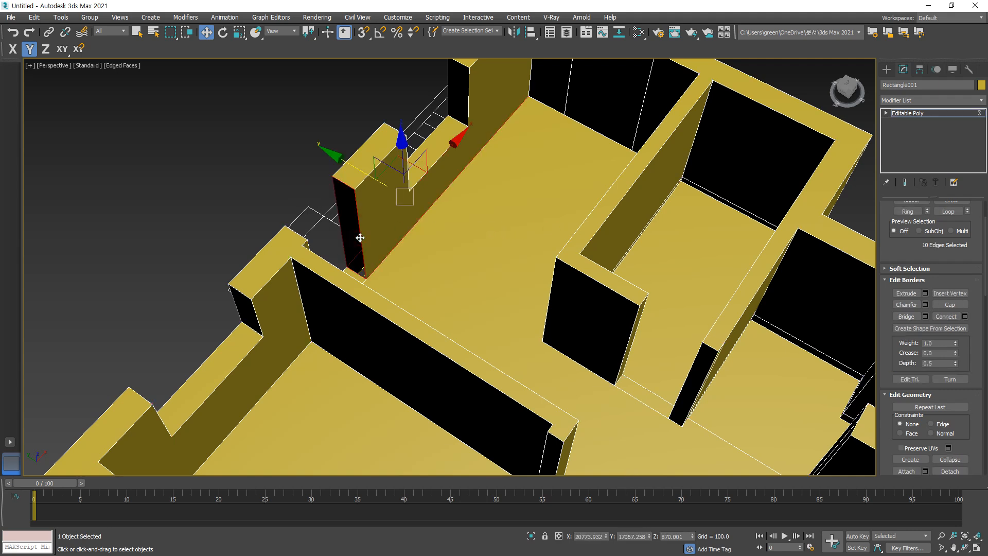
{"action": "left_click", "coordinate": [468, 109]}
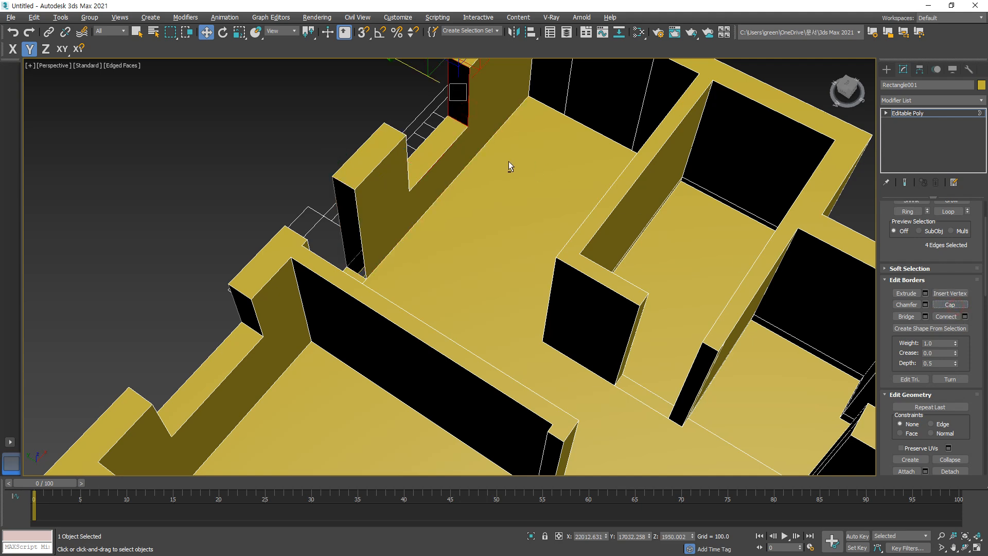
{"action": "mouse_move", "coordinate": [508, 162]}
{"action": "middle_mouse_down", "text": "alt"}
{"action": "mouse_move", "coordinate": [534, 184]}
{"action": "mouse_move", "coordinate": [500, 167]}
{"action": "mouse_move", "coordinate": [511, 153]}
{"action": "middle_mouse_up", "text": "alt"}
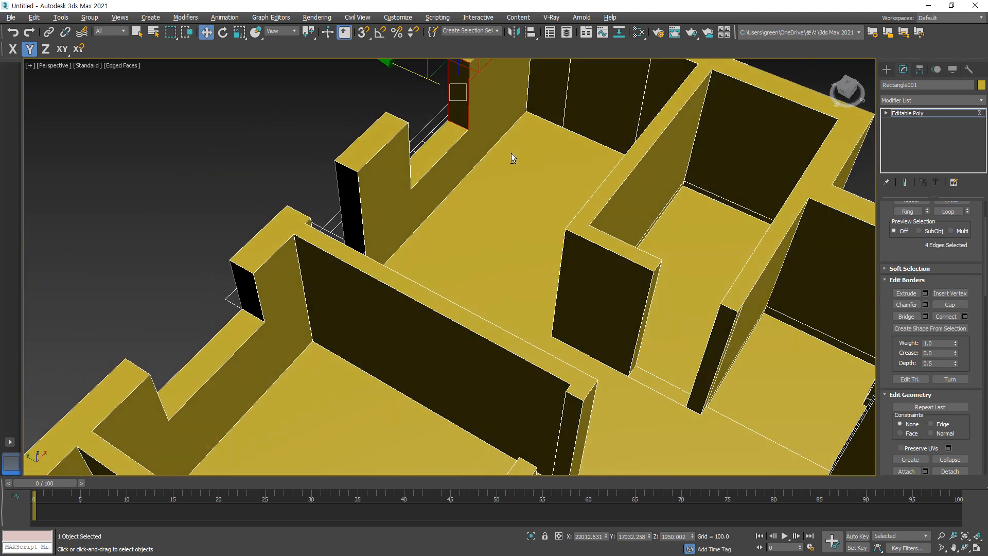
Step: Flip the newly capped jamb polygon of the window opening beside the entrance, and clear the selection
{"action": "key", "text": "4"}
{"action": "left_click", "coordinate": [468, 121]}
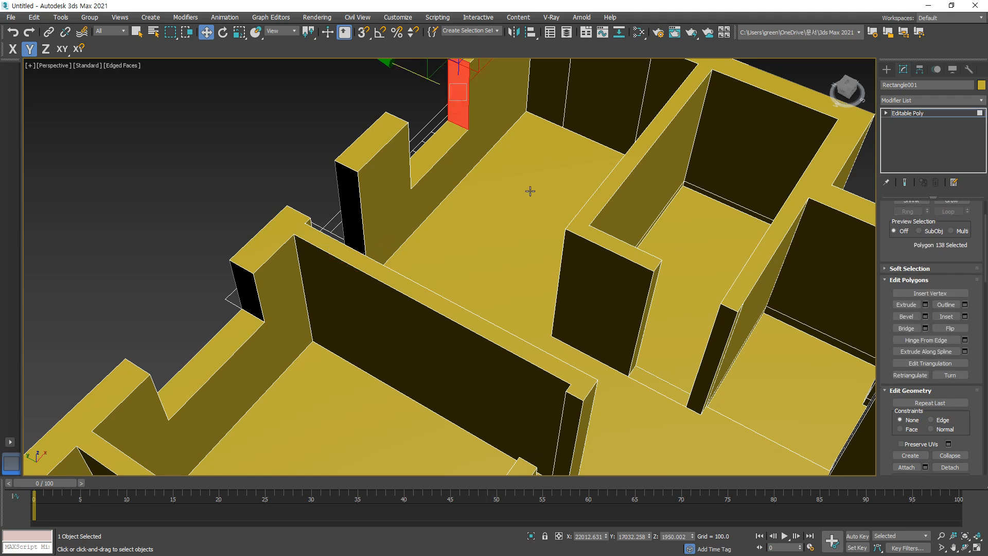
{"action": "scroll", "coordinate": [904, 305], "scroll_direction": "down", "scroll_amount": 1}
{"action": "left_click", "coordinate": [946, 302]}
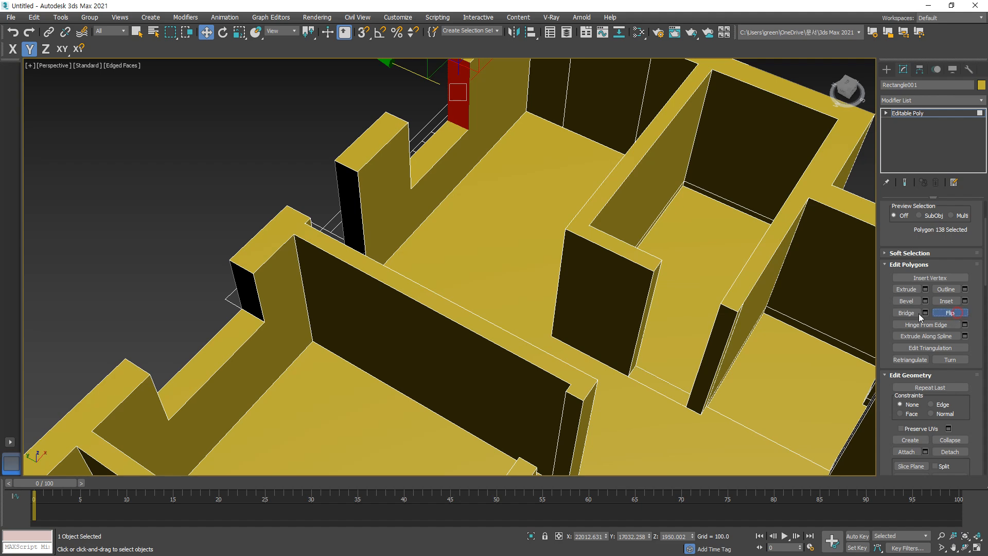
{"action": "left_click", "coordinate": [397, 103]}
{"action": "middle_click_drag", "start_coordinate": [526, 183], "coordinate": [427, 188], "text": "alt"}
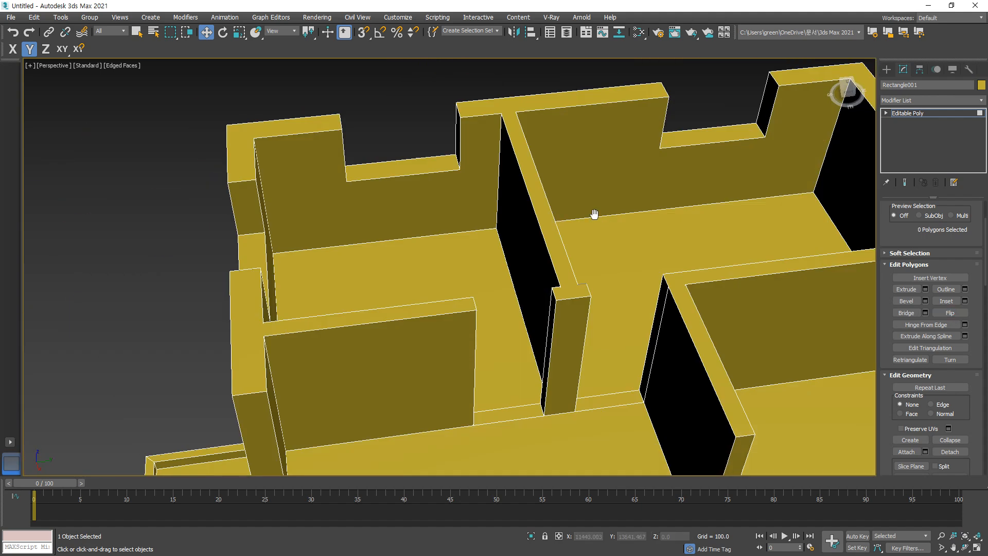
{"action": "middle_click_drag", "start_coordinate": [595, 214], "coordinate": [334, 167]}
{"action": "middle_click_drag", "start_coordinate": [464, 245], "coordinate": [479, 241], "text": "alt"}
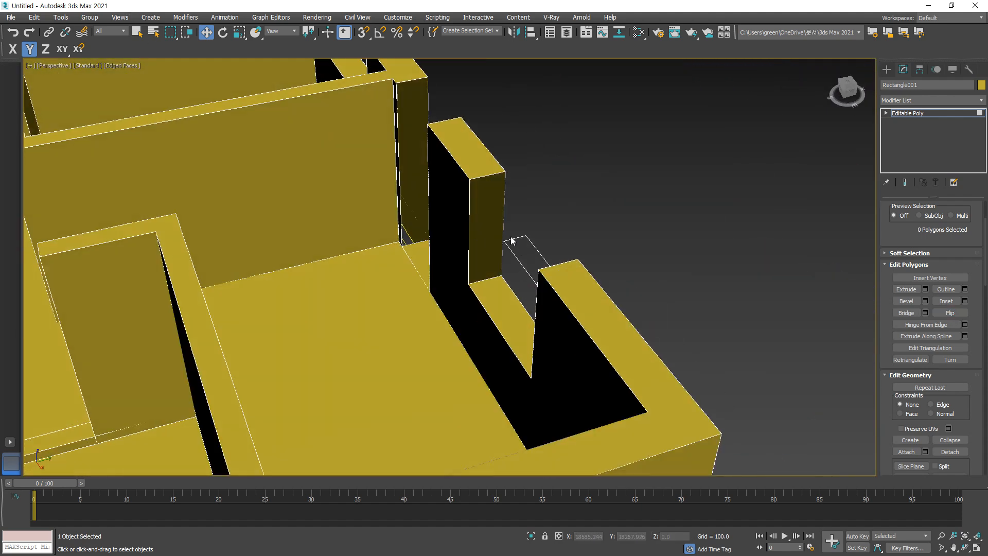
Step: Cap the open four-edge border on the door-side jamb of the window opening beside the entrance
{"action": "key", "text": "3"}
{"action": "left_click", "coordinate": [502, 235]}
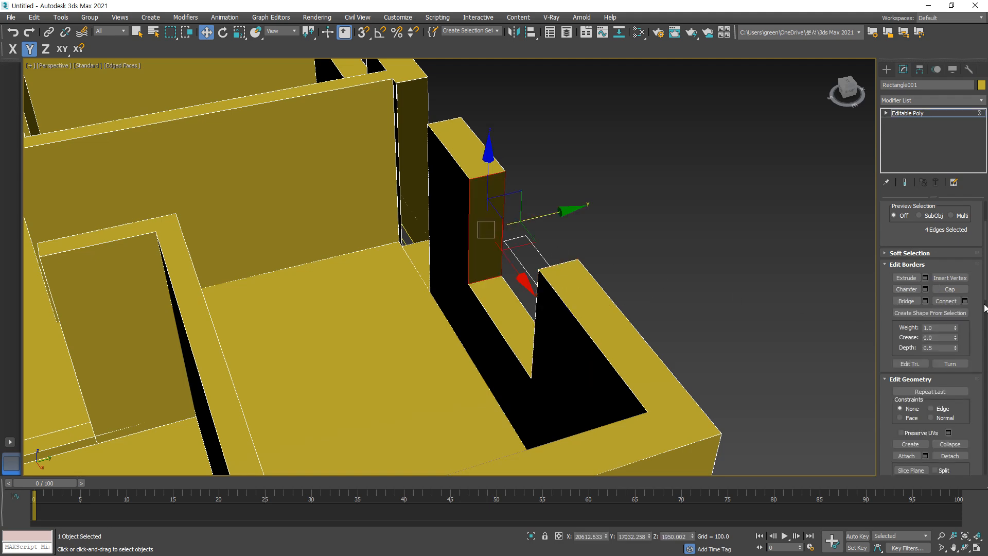
{"action": "left_click", "coordinate": [950, 289]}
Step: Cap the open borders on both jambs of the other window opening and clear the selection
{"action": "middle_click_drag", "start_coordinate": [489, 221], "coordinate": [491, 278], "text": "alt"}
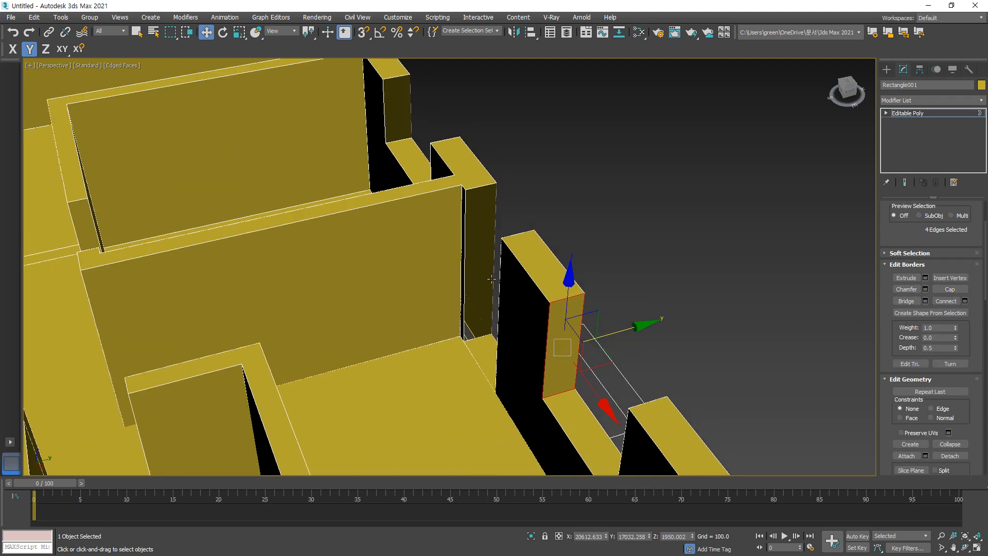
{"action": "left_click", "coordinate": [412, 104]}
{"action": "left_click", "coordinate": [949, 289]}
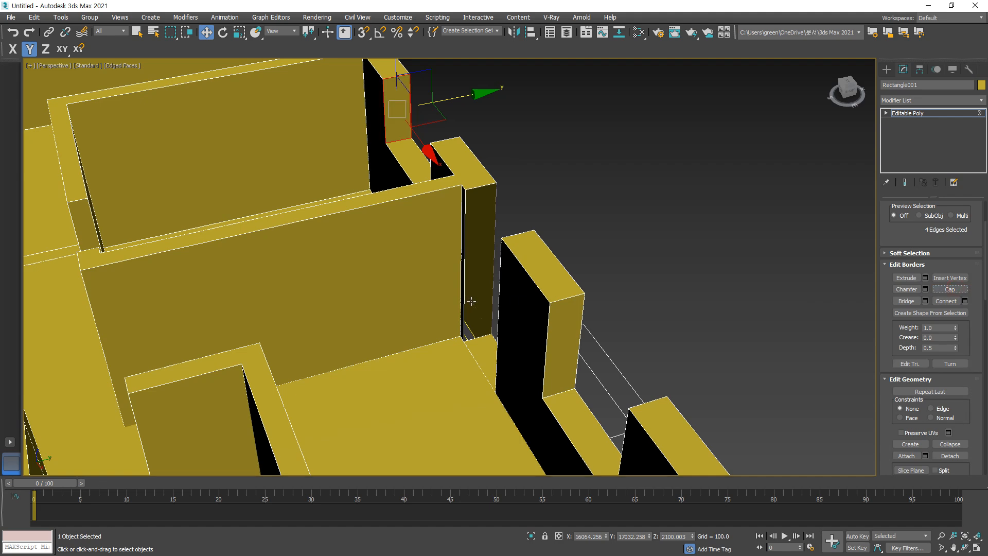
{"action": "middle_click_drag", "start_coordinate": [525, 302], "coordinate": [473, 292], "text": "alt"}
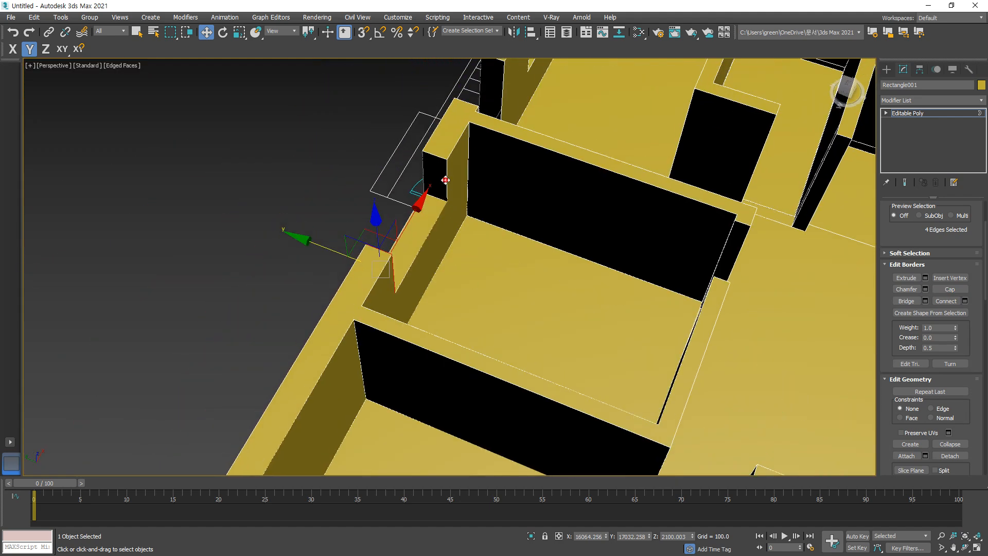
{"action": "left_click", "coordinate": [446, 180]}
{"action": "left_click", "coordinate": [956, 288]}
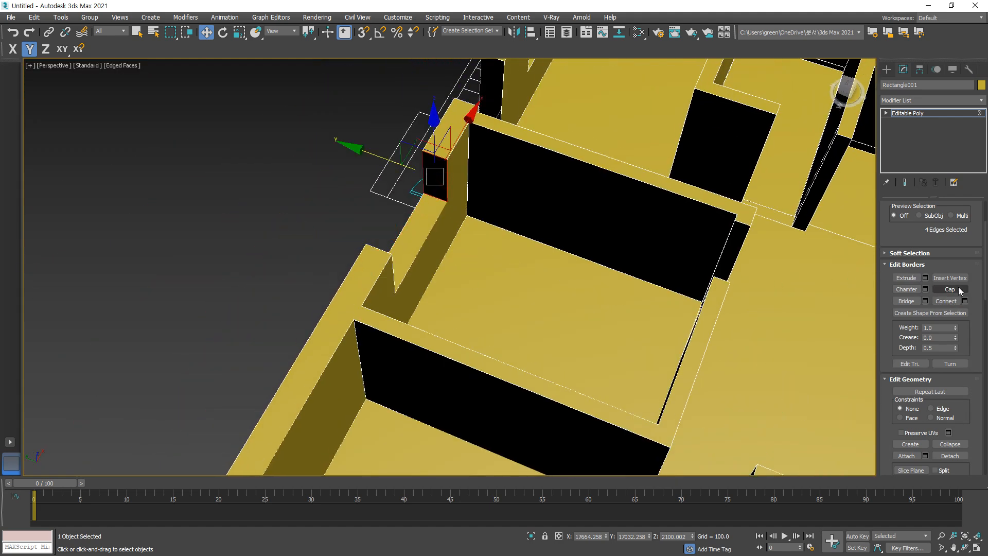
{"action": "left_click", "coordinate": [371, 210]}
Step: Try lowering the inner vertex at the foot of the entrance door's open jamb, and undo the move
{"action": "middle_click_drag", "start_coordinate": [445, 197], "coordinate": [504, 220], "text": "alt"}
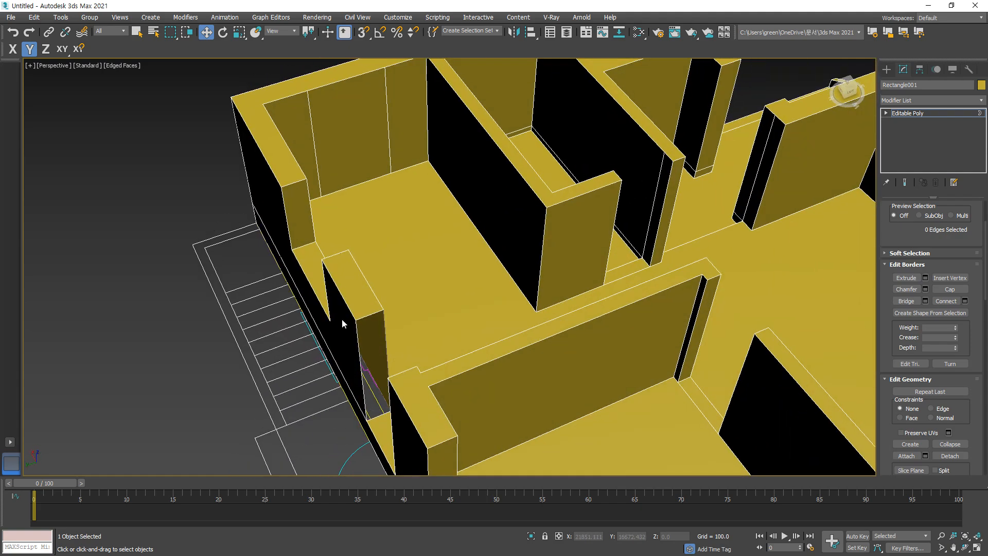
{"action": "middle_click_drag", "start_coordinate": [342, 319], "coordinate": [423, 384], "text": "alt"}
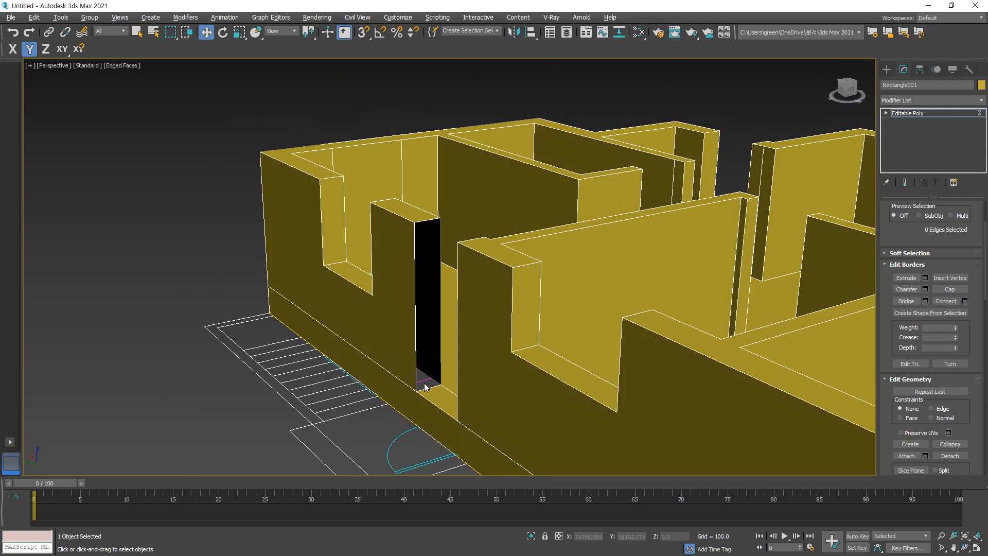
{"action": "scroll", "coordinate": [425, 386], "scroll_direction": "up", "scroll_amount": 5}
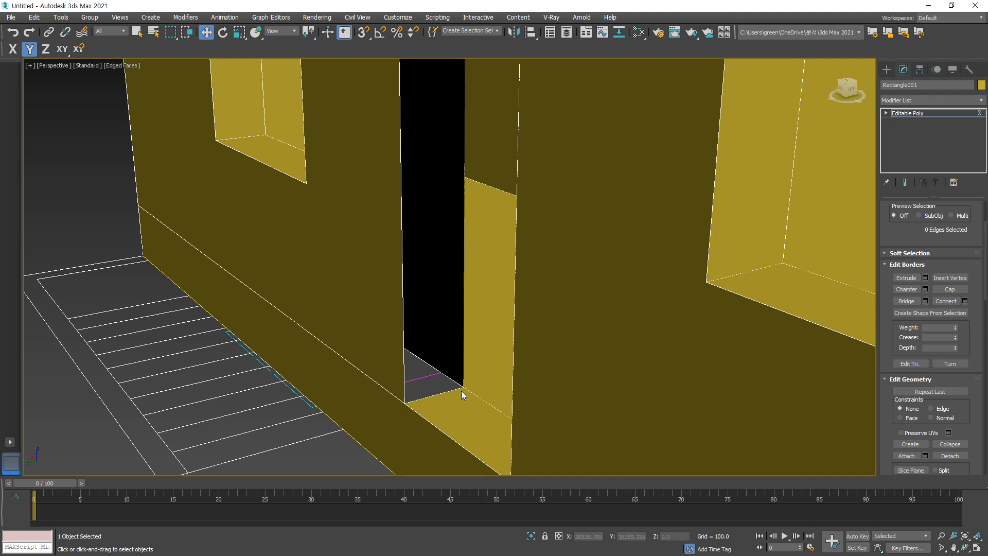
{"action": "key", "text": "1"}
{"action": "left_click", "coordinate": [463, 388]}
{"action": "left_click_drag", "start_coordinate": [463, 337], "coordinate": [476, 369]}
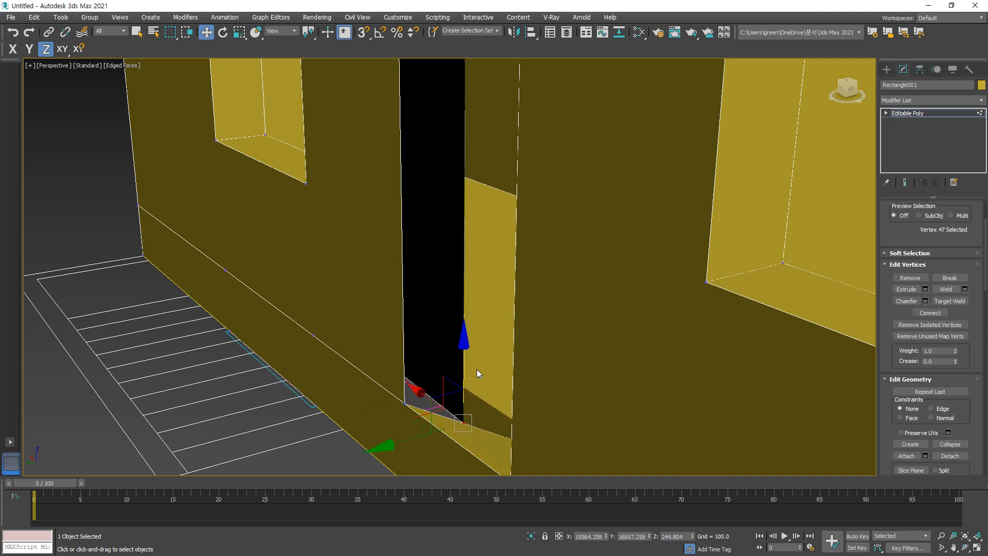
{"action": "key", "text": "ctrl+z"}
Step: Test-move the door threshold's inner corner vertex along the X, Y and Z axes, undoing each move
{"action": "scroll", "coordinate": [436, 385], "scroll_direction": "up", "scroll_amount": 5}
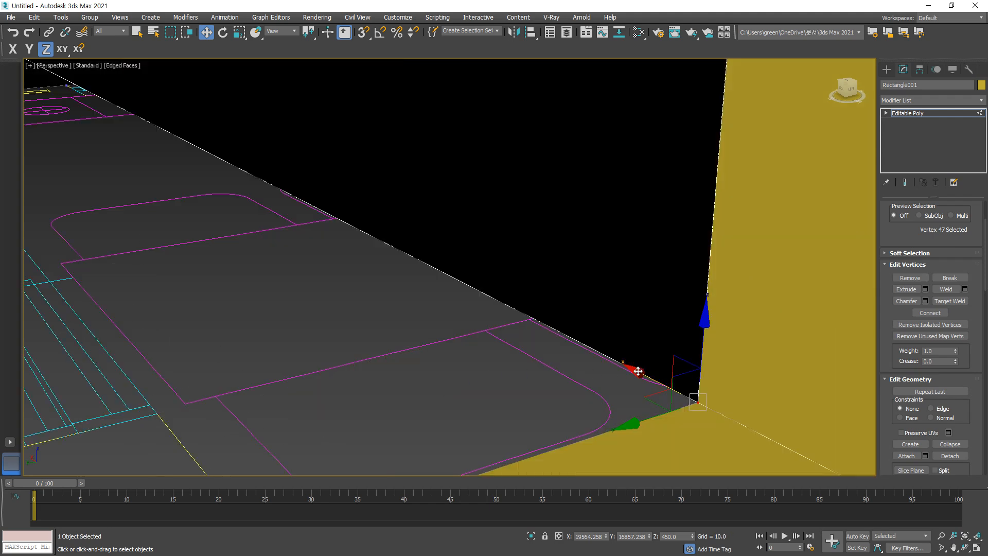
{"action": "left_click_drag", "start_coordinate": [632, 368], "coordinate": [592, 381]}
{"action": "key", "text": "ctrl+z"}
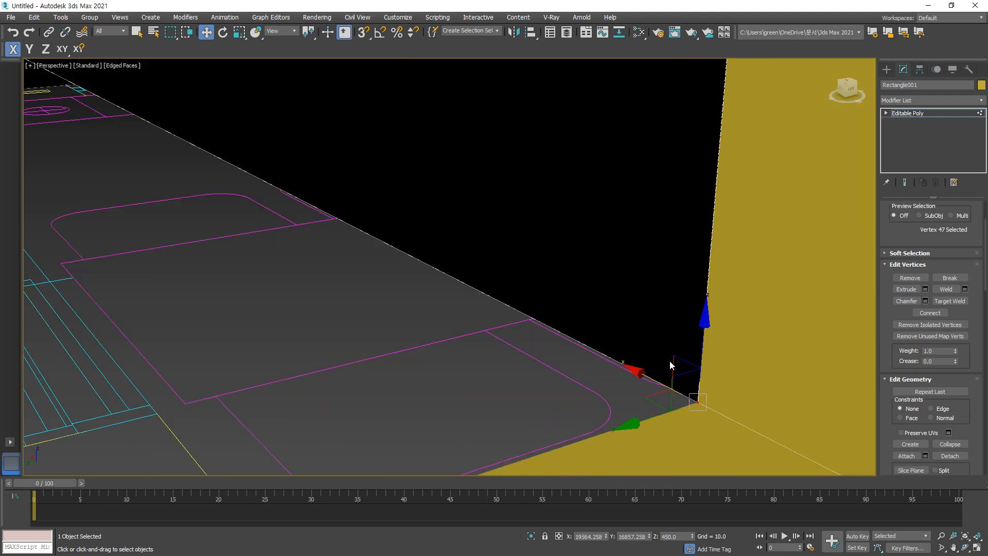
{"action": "left_click_drag", "start_coordinate": [626, 426], "coordinate": [733, 406]}
{"action": "key", "text": "ctrl+z"}
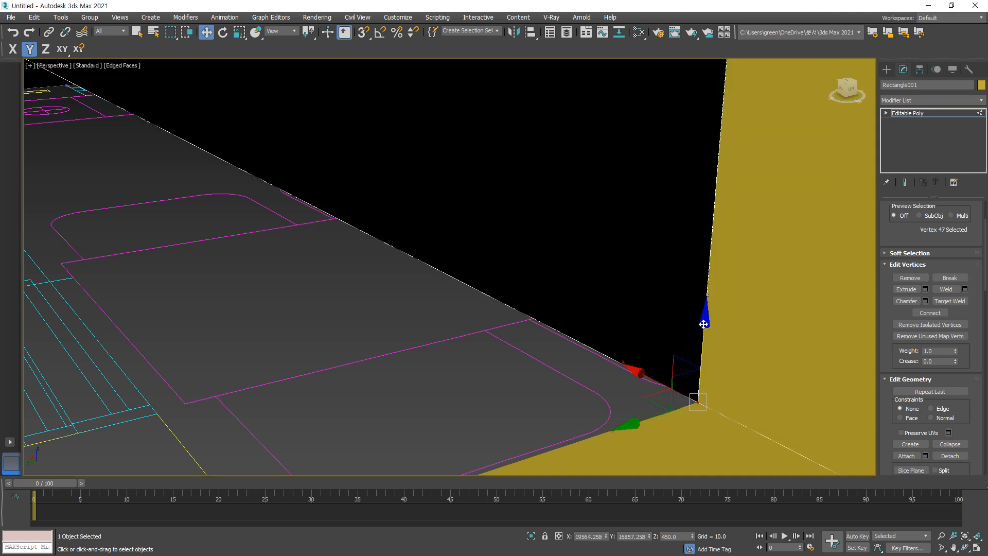
{"action": "left_click_drag", "start_coordinate": [705, 329], "coordinate": [697, 403]}
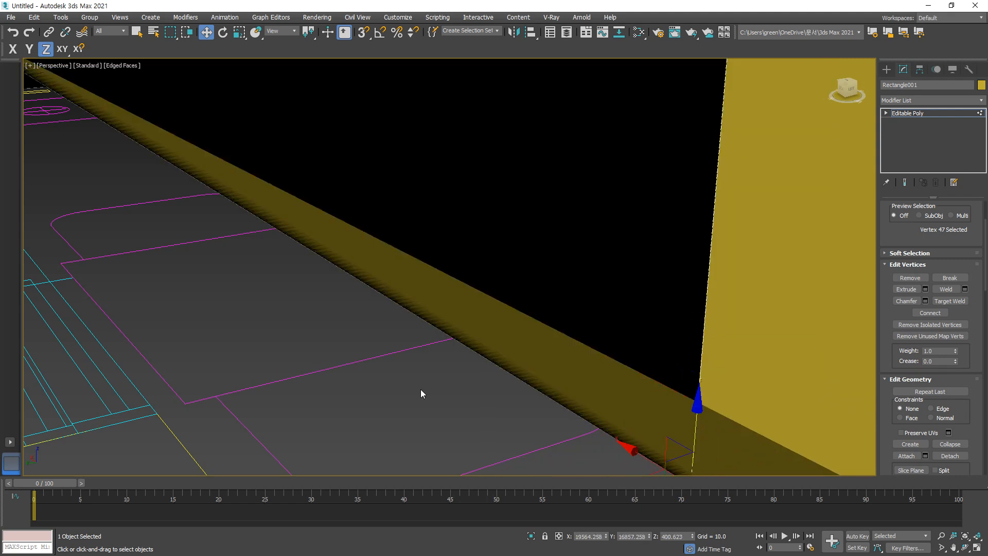
{"action": "key", "text": "ctrl+z"}
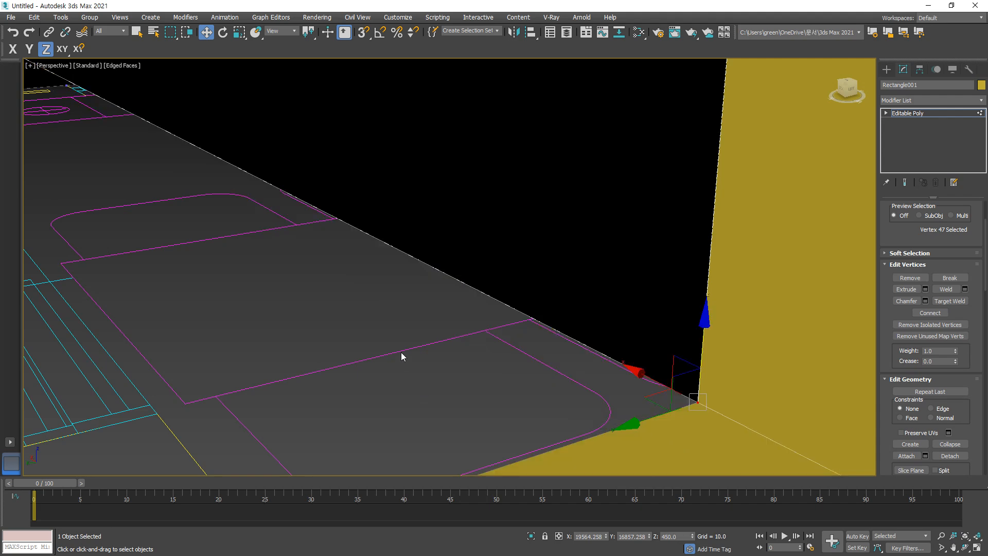
Step: Pull the door threshold's inner corner vertex down along Z to about -46 to check which faces are attached to it
{"action": "scroll", "coordinate": [400, 352], "scroll_direction": "down", "scroll_amount": 5}
{"action": "scroll", "coordinate": [430, 375], "scroll_direction": "up", "scroll_amount": 3}
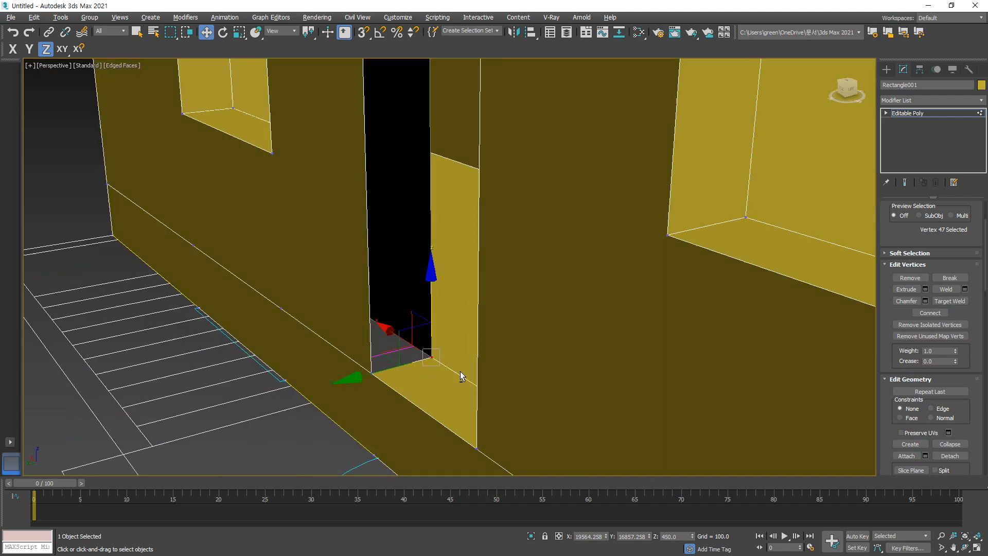
{"action": "middle_click_drag", "start_coordinate": [459, 371], "coordinate": [464, 413], "text": "alt"}
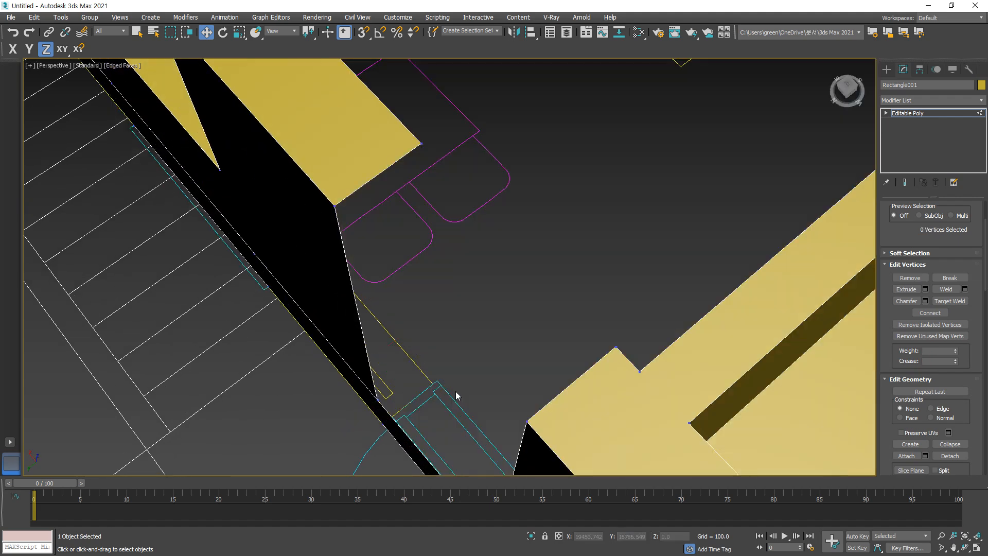
{"action": "left_click", "coordinate": [367, 441]}
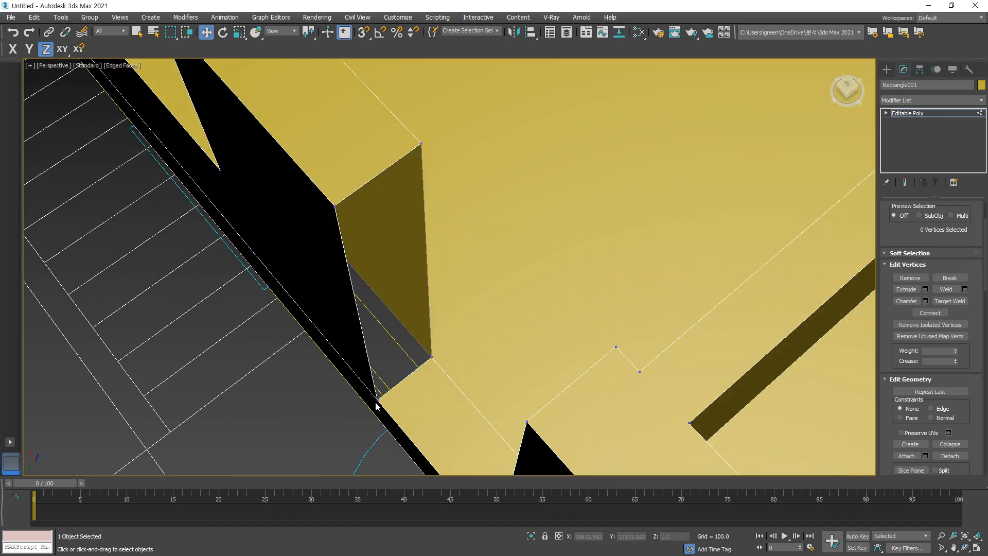
{"action": "left_click", "coordinate": [376, 400]}
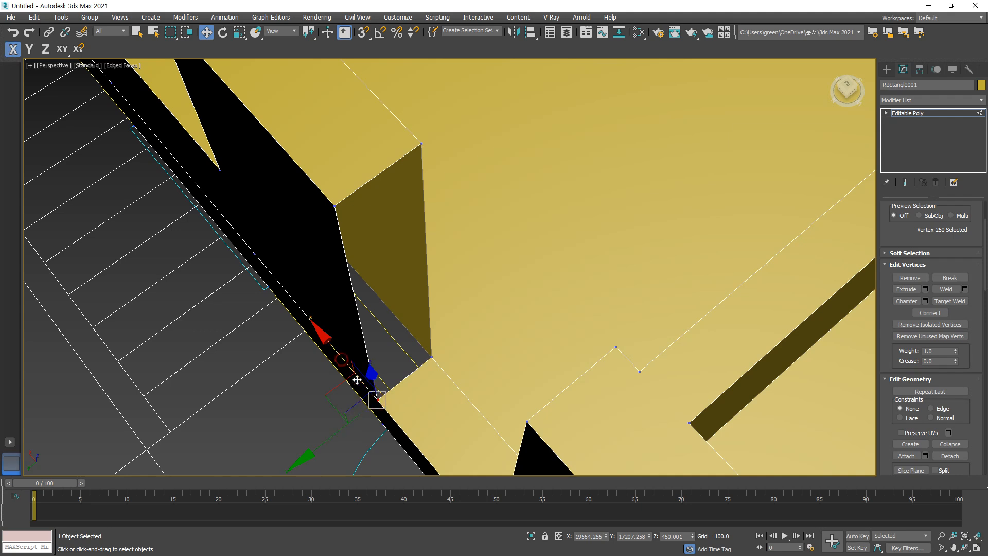
{"action": "left_click_drag", "start_coordinate": [357, 379], "coordinate": [435, 357]}
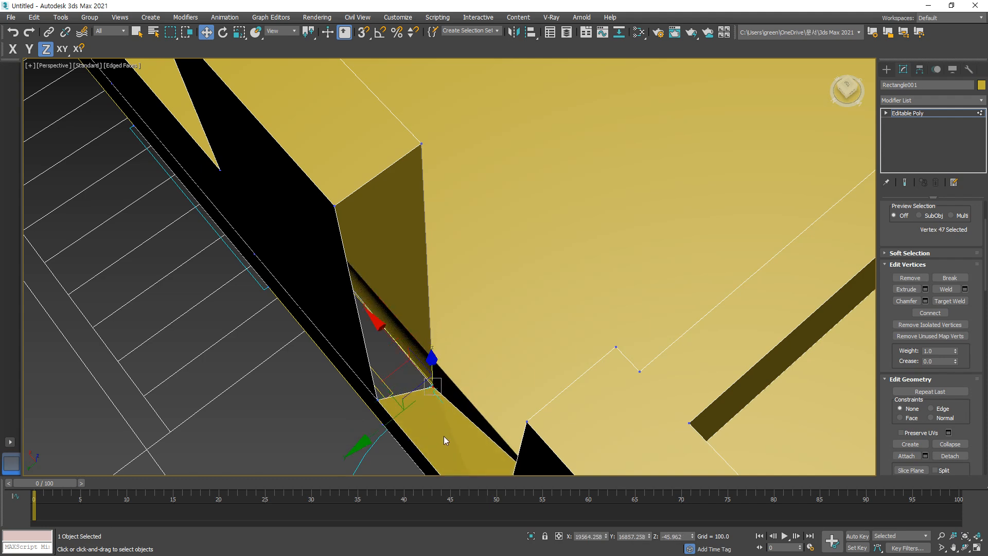
{"action": "middle_click_drag", "start_coordinate": [443, 437], "coordinate": [470, 402], "text": "alt"}
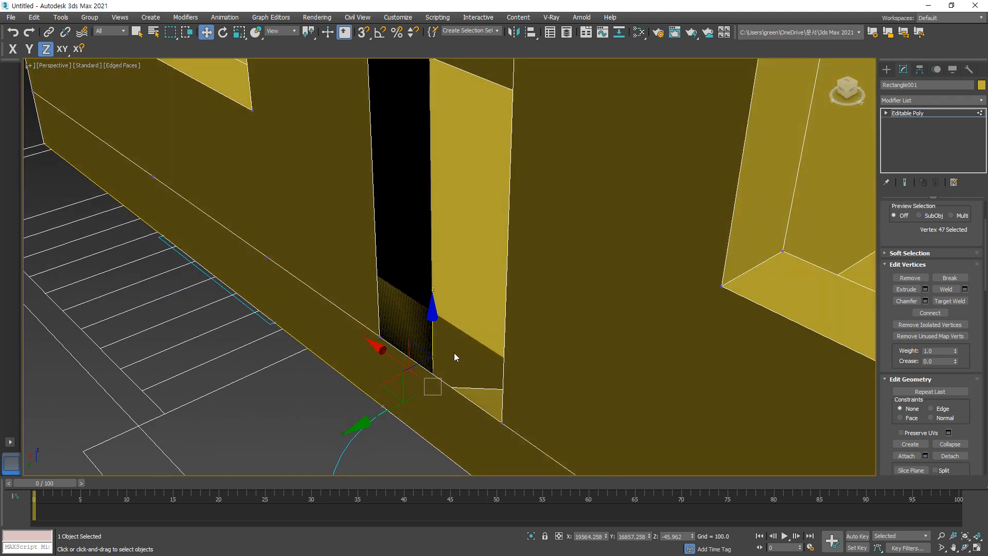
Step: Select the floor polygon adjoining the lowered threshold corner to inspect it, and undo the selection and the vertex move
{"action": "key", "text": "4"}
{"action": "left_click", "coordinate": [448, 361]}
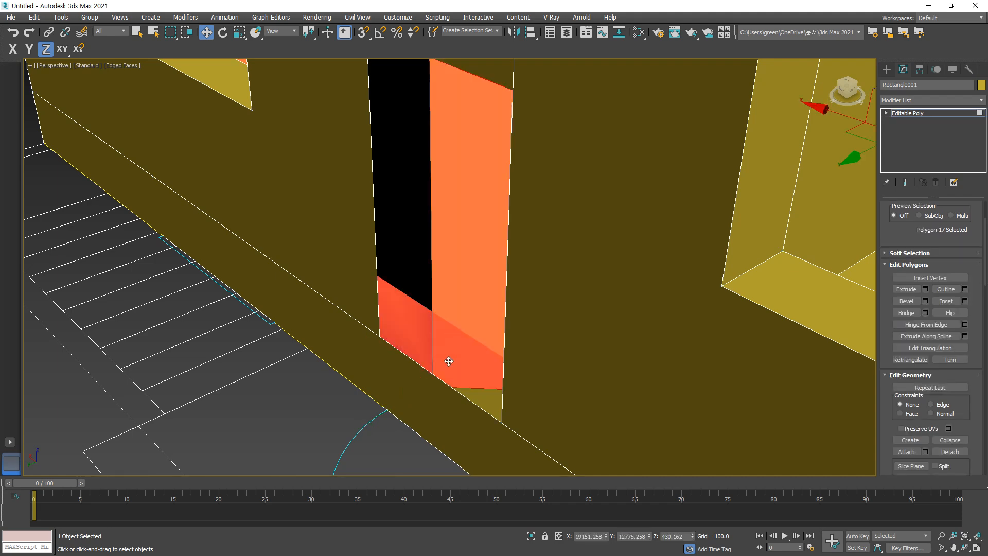
{"action": "scroll", "coordinate": [416, 326], "scroll_direction": "down", "scroll_amount": 3}
{"action": "scroll", "coordinate": [415, 326], "scroll_direction": "up", "scroll_amount": 3}
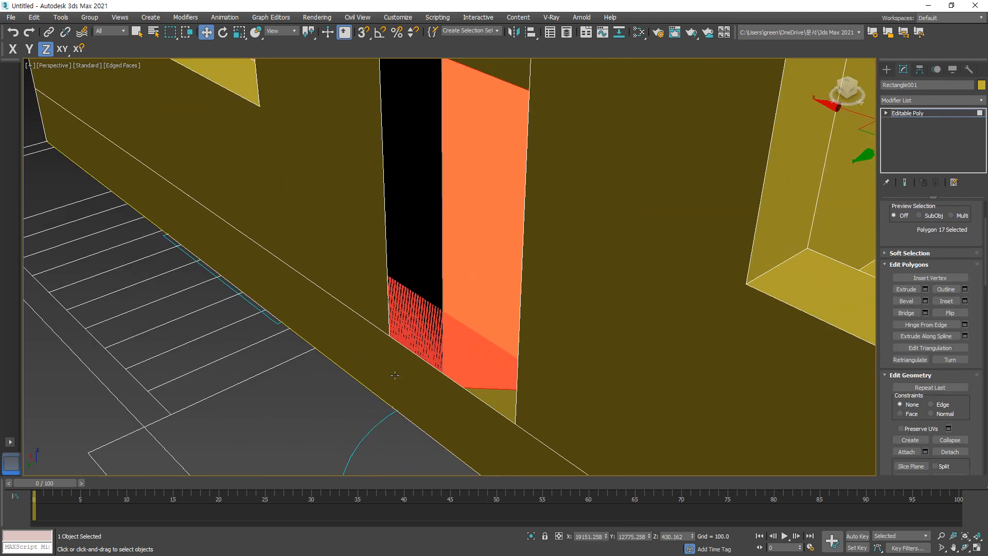
{"action": "middle_click_drag", "start_coordinate": [452, 347], "coordinate": [386, 231], "text": "alt"}
{"action": "middle_click_drag", "start_coordinate": [449, 370], "coordinate": [412, 281], "text": "alt"}
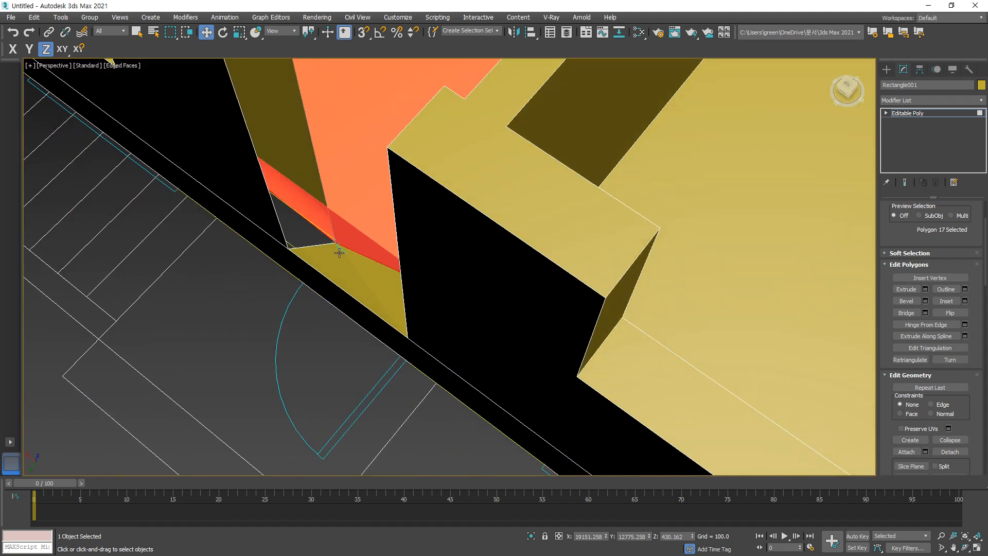
{"action": "scroll", "coordinate": [339, 254], "scroll_direction": "up", "scroll_amount": 3}
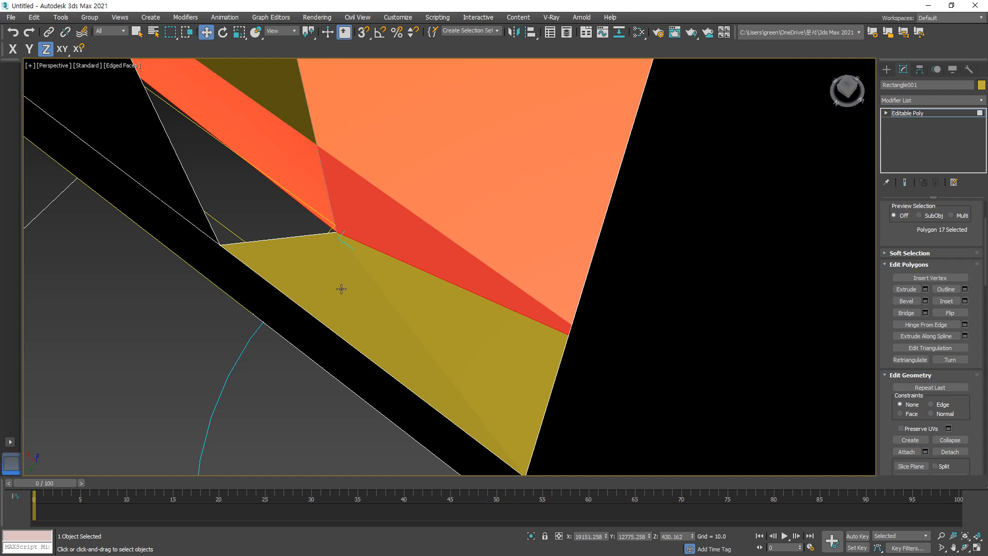
{"action": "key", "text": "ctrl+z"}
{"action": "key", "text": "ctrl+z"}
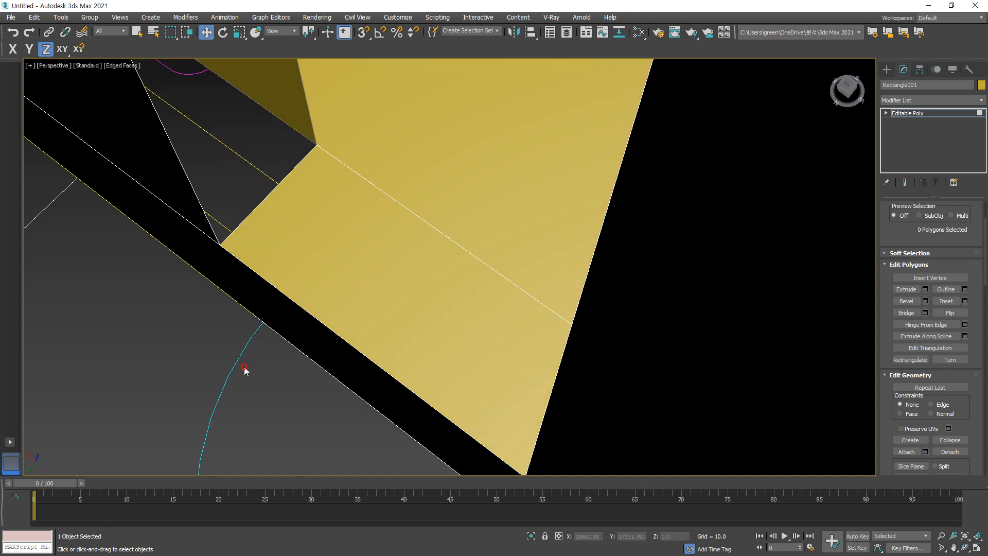
Step: Try moving the threshold's inner corner vertex upward and along the X axis, and undo the changes
{"action": "key", "text": "1"}
{"action": "left_click", "coordinate": [315, 146]}
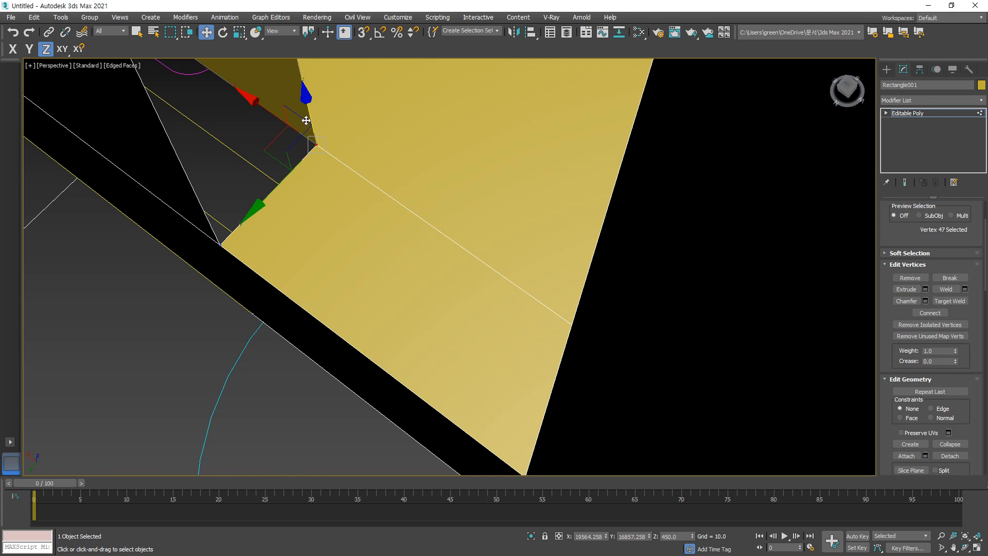
{"action": "mouse_move", "coordinate": [306, 120]}
{"action": "left_mouse_down"}
{"action": "mouse_move", "coordinate": [306, 157]}
{"action": "mouse_move", "coordinate": [346, 93]}
{"action": "mouse_move", "coordinate": [309, 106]}
{"action": "mouse_move", "coordinate": [304, 64]}
{"action": "left_mouse_up"}
{"action": "key", "text": "F5"}
{"action": "left_click_drag", "start_coordinate": [332, 136], "coordinate": [215, 161]}
{"action": "right_click", "coordinate": [215, 160]}
{"action": "key", "text": "ctrl+z"}
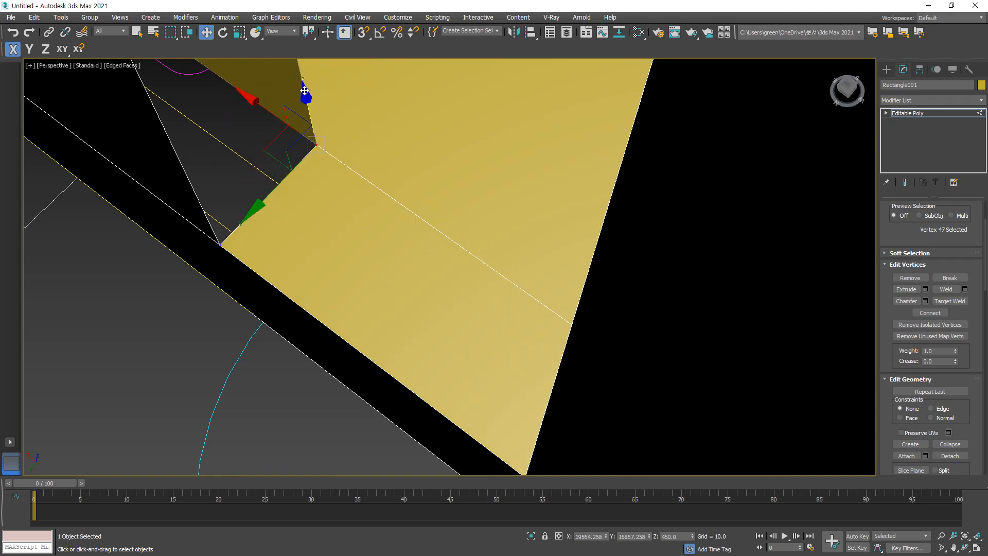
Step: Lower the threshold corner vertex to about Z 345, select the adjoining floor polygon to check it, and undo both
{"action": "left_click_drag", "start_coordinate": [305, 92], "coordinate": [340, 174]}
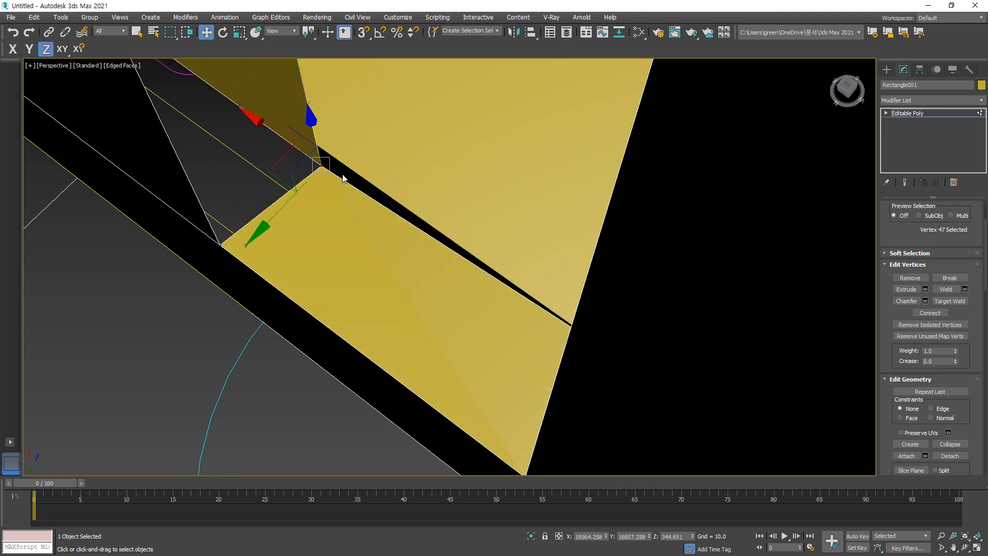
{"action": "key", "text": "4"}
{"action": "left_click", "coordinate": [366, 162]}
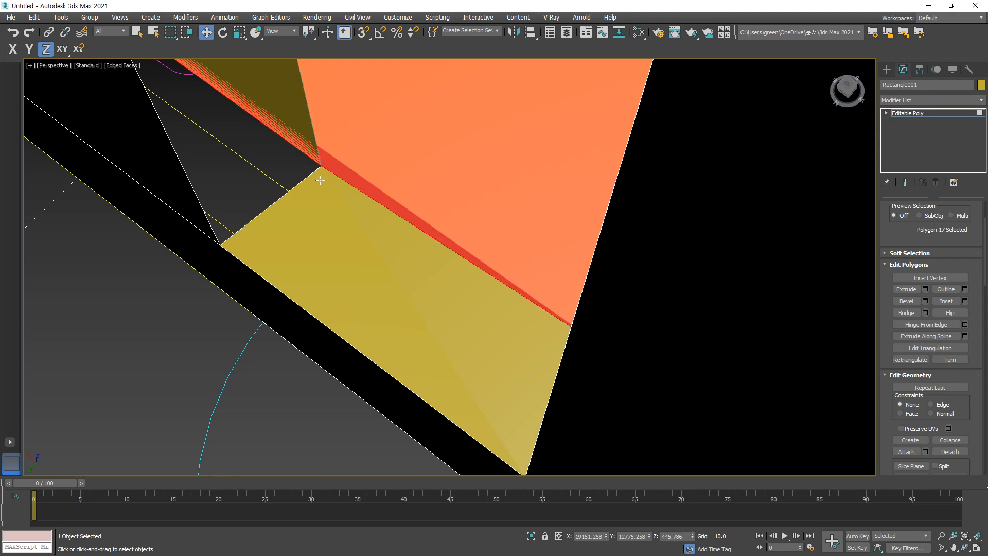
{"action": "key", "text": "ctrl+z"}
{"action": "key", "text": "ctrl+z"}
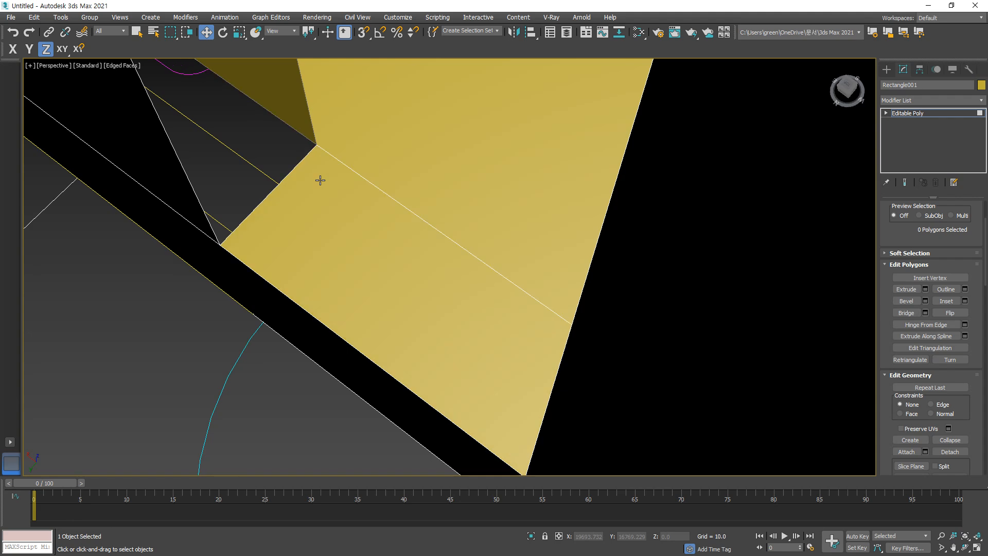
Step: Bridge the inner and outer vertical edges of the entrance door's open jamb to close it
{"action": "scroll", "coordinate": [266, 154], "scroll_direction": "down", "scroll_amount": 6}
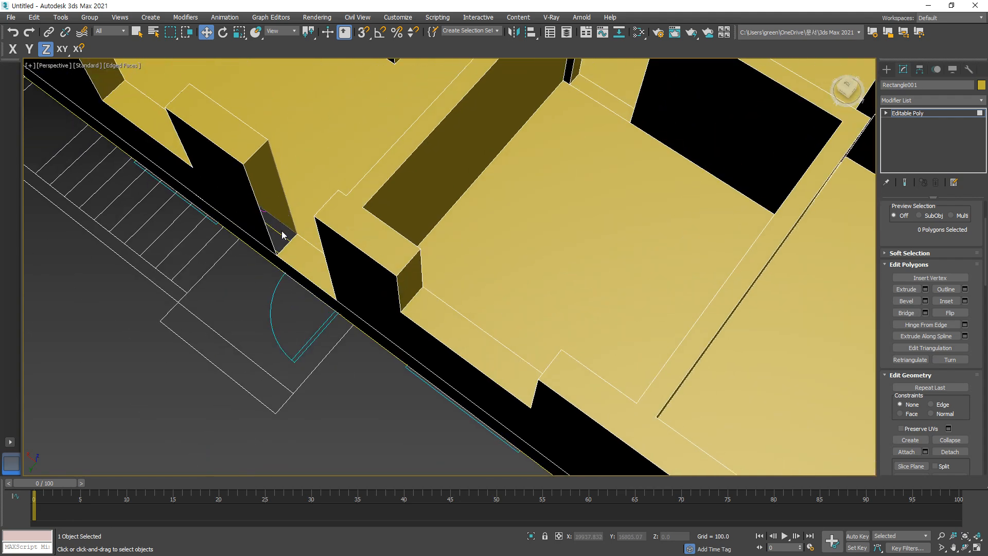
{"action": "scroll", "coordinate": [282, 232], "scroll_direction": "up", "scroll_amount": 2}
{"action": "key", "text": "2"}
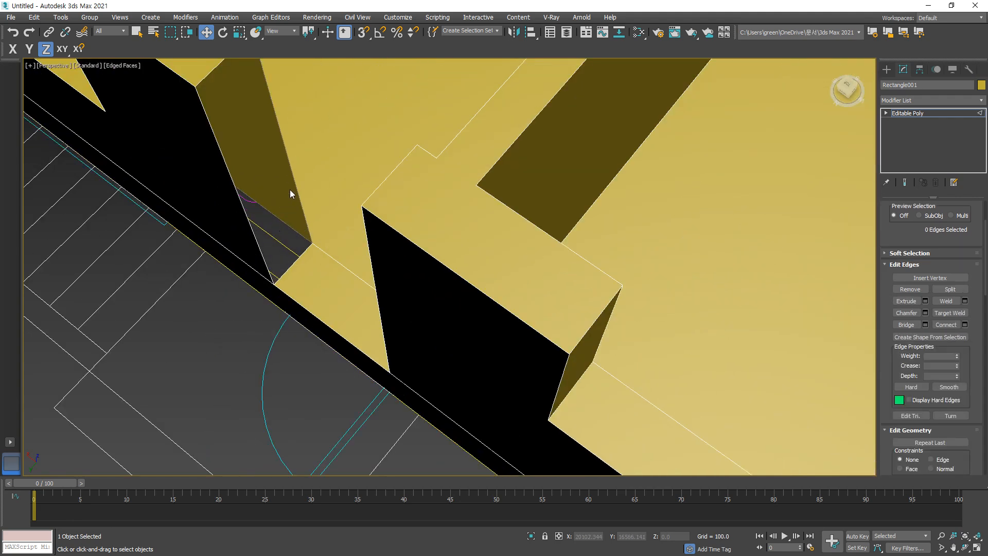
{"action": "left_click", "coordinate": [253, 231]}
{"action": "left_click", "coordinate": [253, 230], "text": "ctrl"}
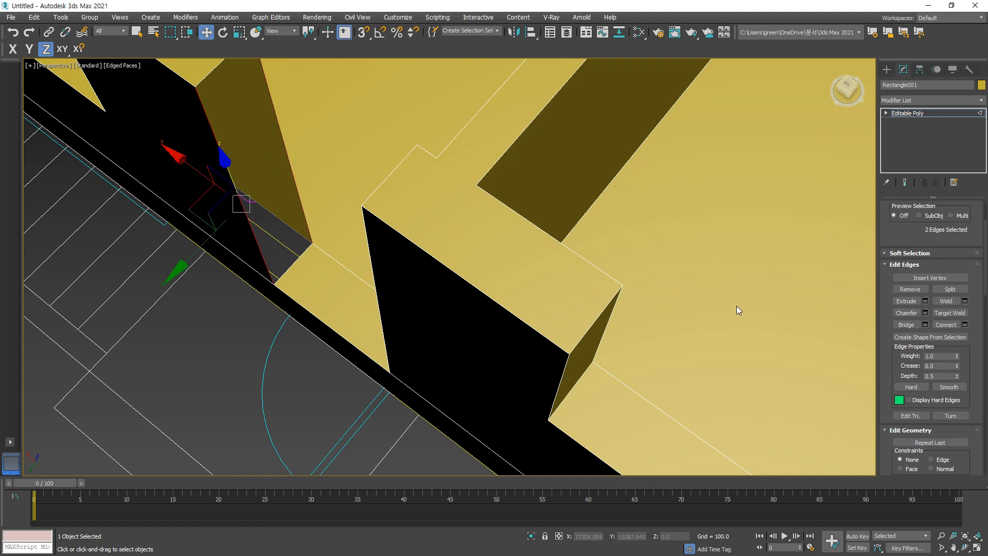
{"action": "left_click", "coordinate": [898, 326]}
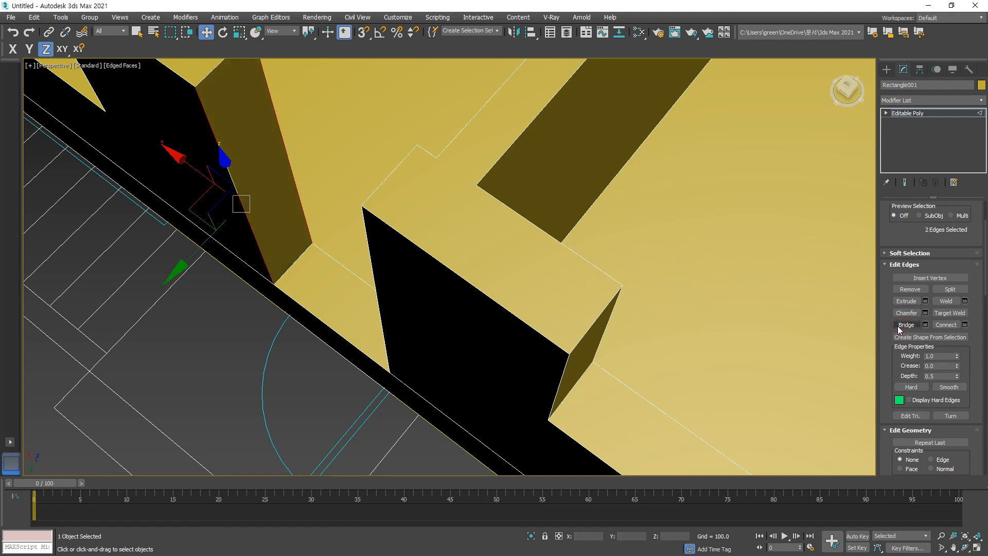
Step: Weld all vertices of the wall model with a 0.1 threshold and clear the selection
{"action": "key", "text": "1"}
{"action": "key", "text": "ctrl+a"}
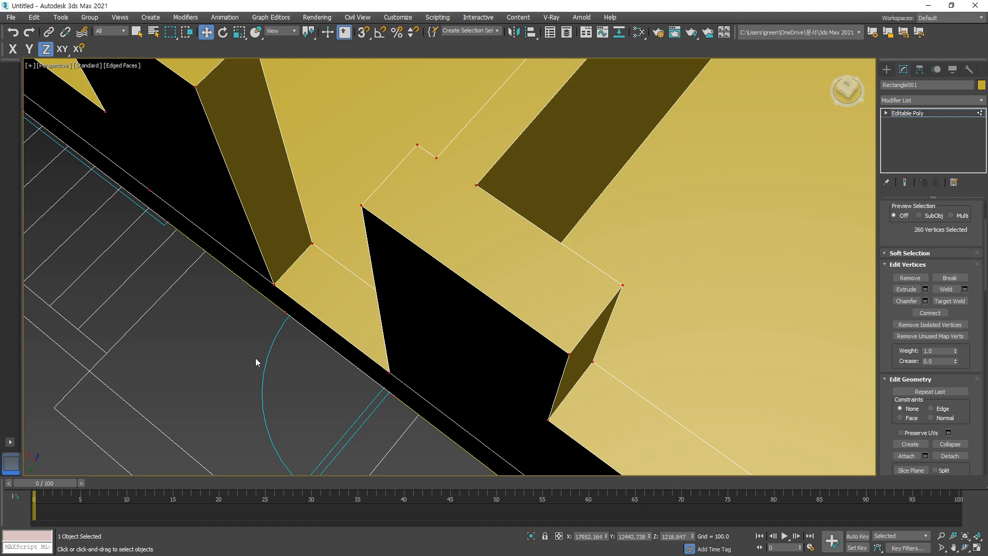
{"action": "left_click", "coordinate": [965, 289]}
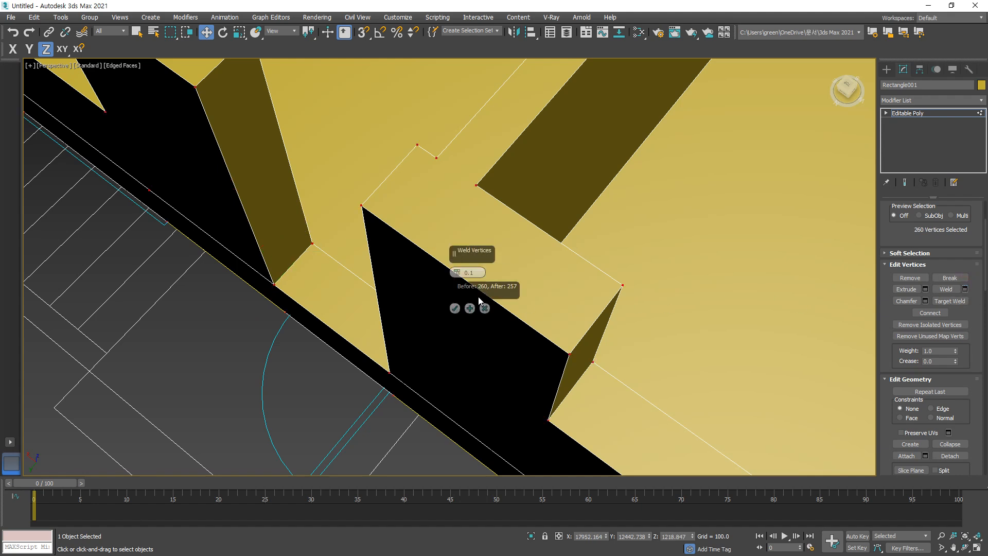
{"action": "left_click", "coordinate": [455, 307]}
{"action": "left_click", "coordinate": [261, 338]}
Step: Cap the open border at the wall end beside the entrance door opening and check the model from the other side
{"action": "key", "text": "z"}
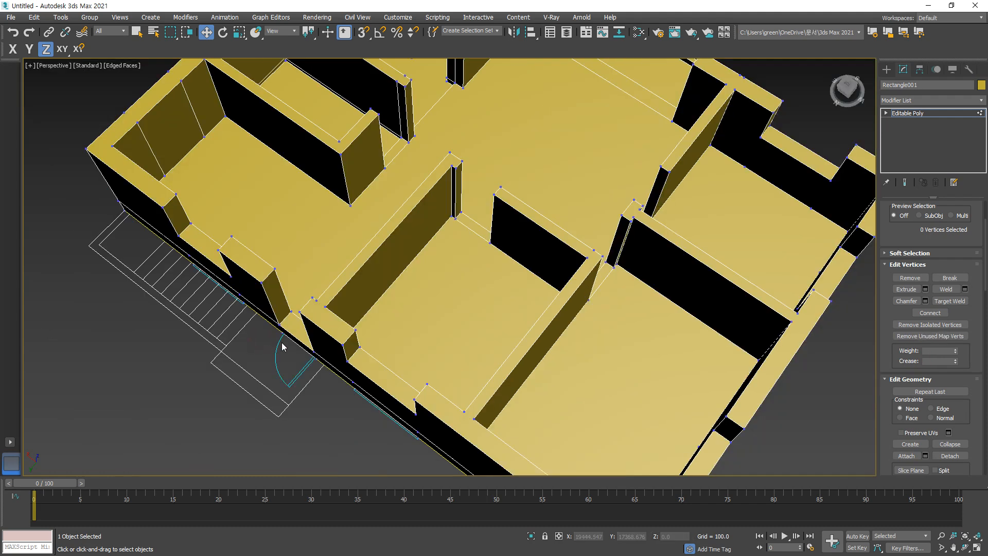
{"action": "middle_click_drag", "start_coordinate": [481, 281], "coordinate": [307, 251], "text": "alt"}
{"action": "middle_click_drag", "start_coordinate": [640, 295], "coordinate": [600, 295], "text": "alt"}
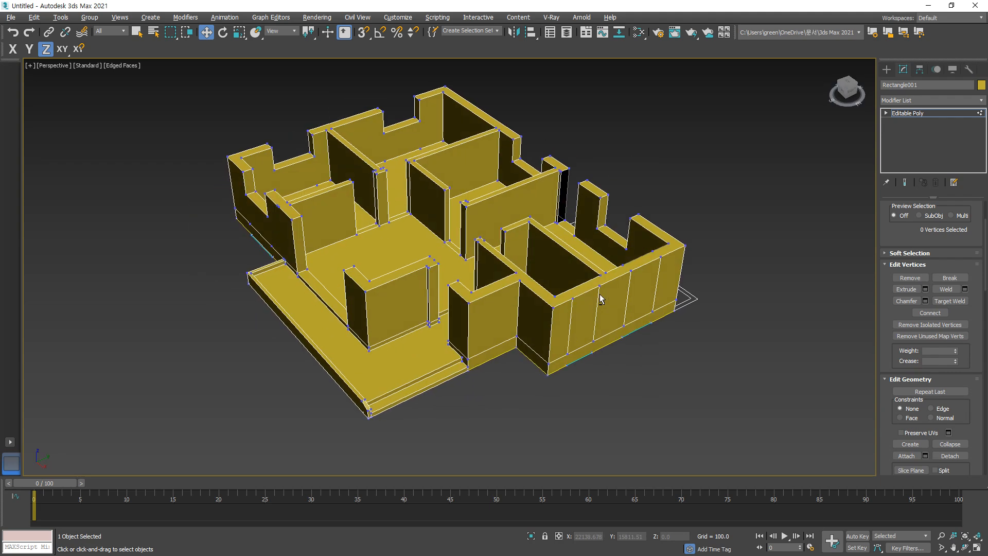
{"action": "scroll", "coordinate": [658, 371], "scroll_direction": "up", "scroll_amount": 3}
{"action": "scroll", "coordinate": [656, 354], "scroll_direction": "down", "scroll_amount": 3}
{"action": "middle_click_drag", "start_coordinate": [655, 354], "coordinate": [588, 349]}
{"action": "scroll", "coordinate": [486, 189], "scroll_direction": "up", "scroll_amount": 3}
{"action": "scroll", "coordinate": [537, 193], "scroll_direction": "up", "scroll_amount": 3}
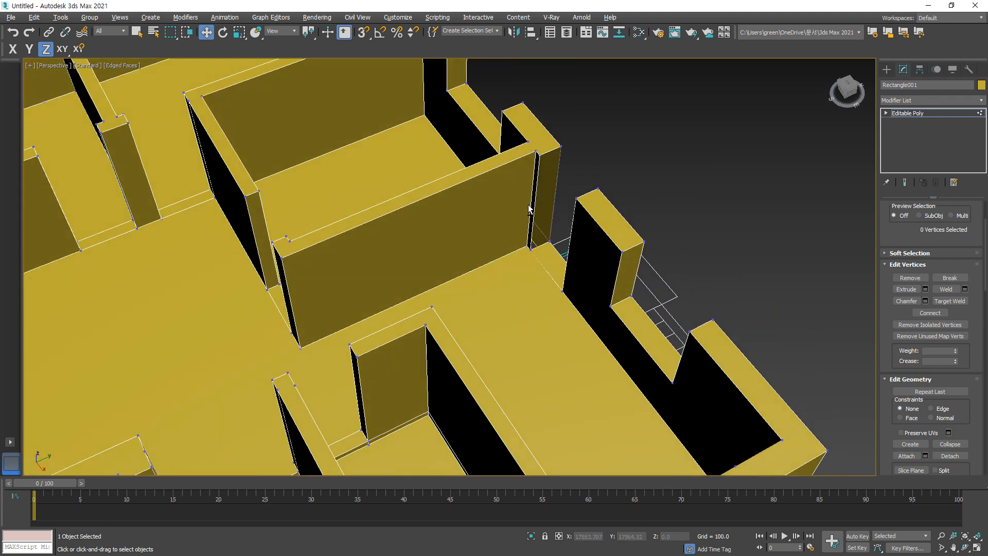
{"action": "scroll", "coordinate": [535, 208], "scroll_direction": "down", "scroll_amount": 2}
{"action": "mouse_move", "coordinate": [522, 218]}
{"action": "middle_mouse_down", "text": "alt"}
{"action": "mouse_move", "coordinate": [498, 214]}
{"action": "mouse_move", "coordinate": [522, 211]}
{"action": "middle_mouse_up", "text": "alt"}
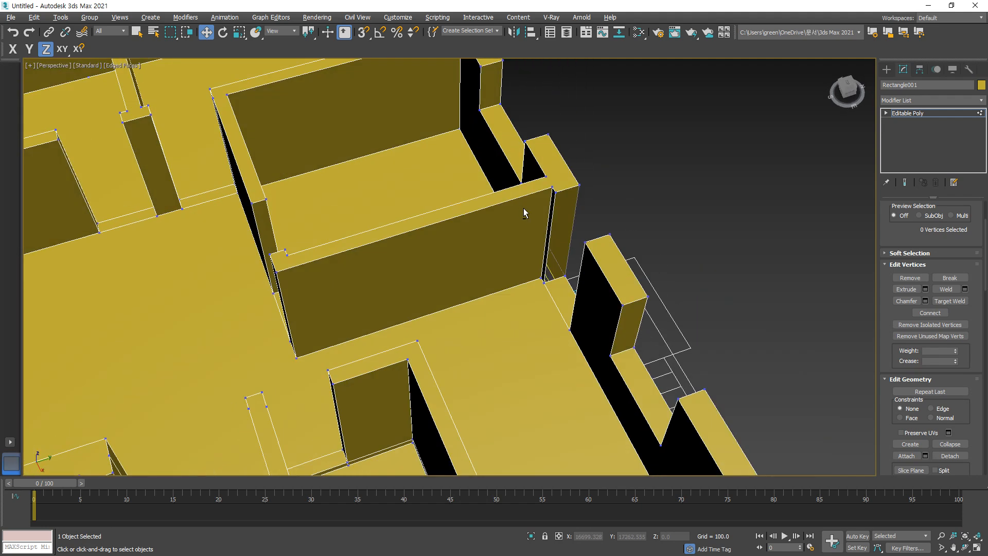
{"action": "key", "text": "3"}
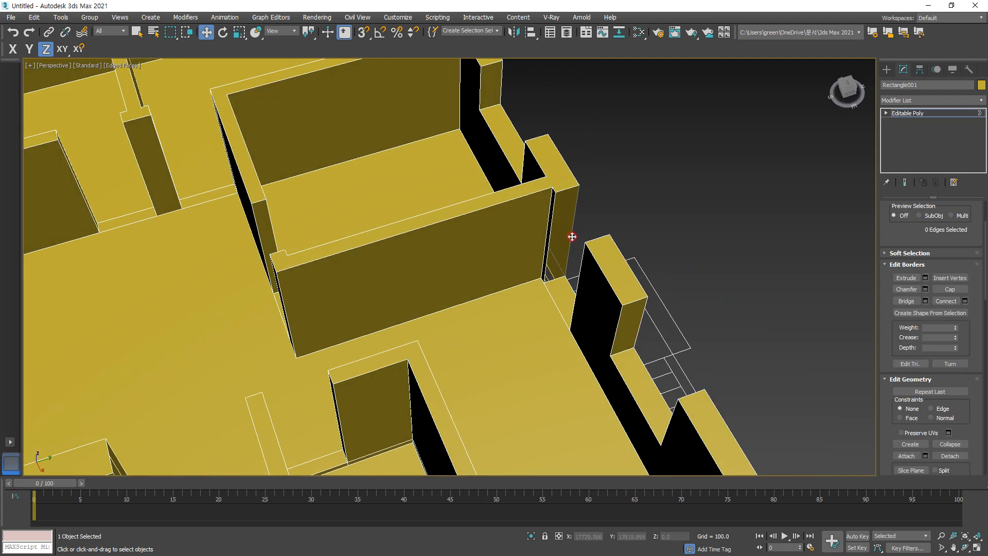
{"action": "left_click", "coordinate": [571, 237]}
{"action": "left_click", "coordinate": [958, 288]}
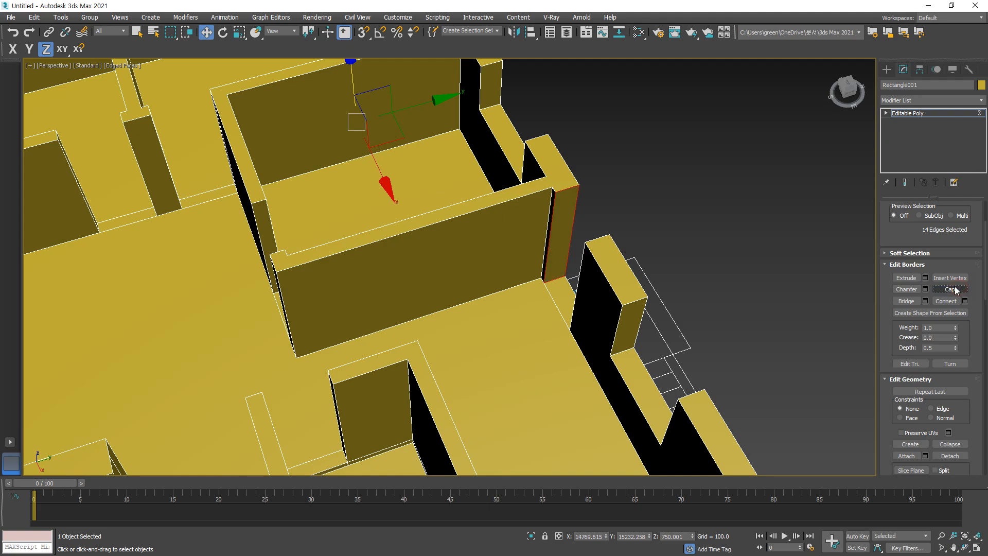
{"action": "left_click", "coordinate": [694, 238]}
{"action": "scroll", "coordinate": [591, 249], "scroll_direction": "up", "scroll_amount": 5}
{"action": "middle_click_drag", "start_coordinate": [493, 232], "coordinate": [564, 258], "text": "alt"}
{"action": "scroll", "coordinate": [465, 260], "scroll_direction": "down", "scroll_amount": 5}
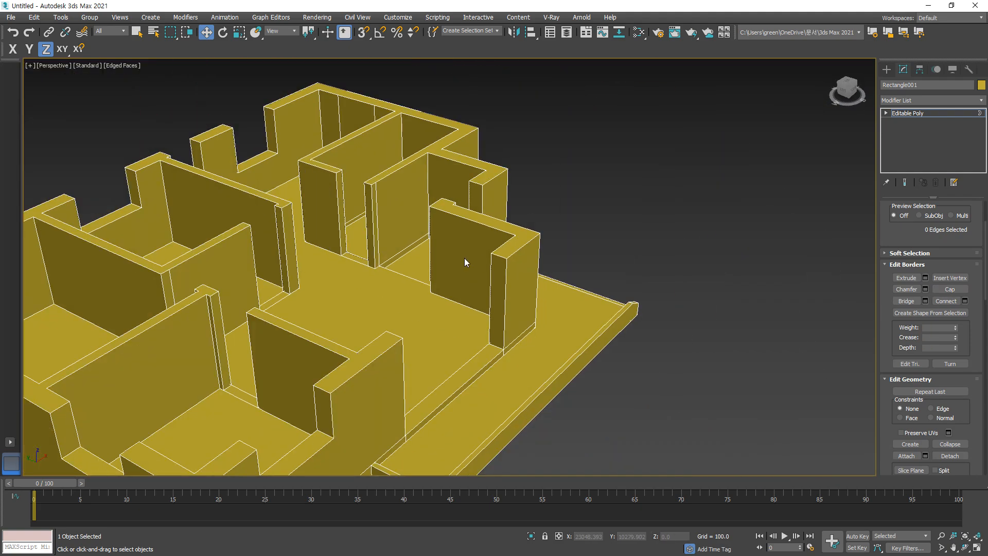